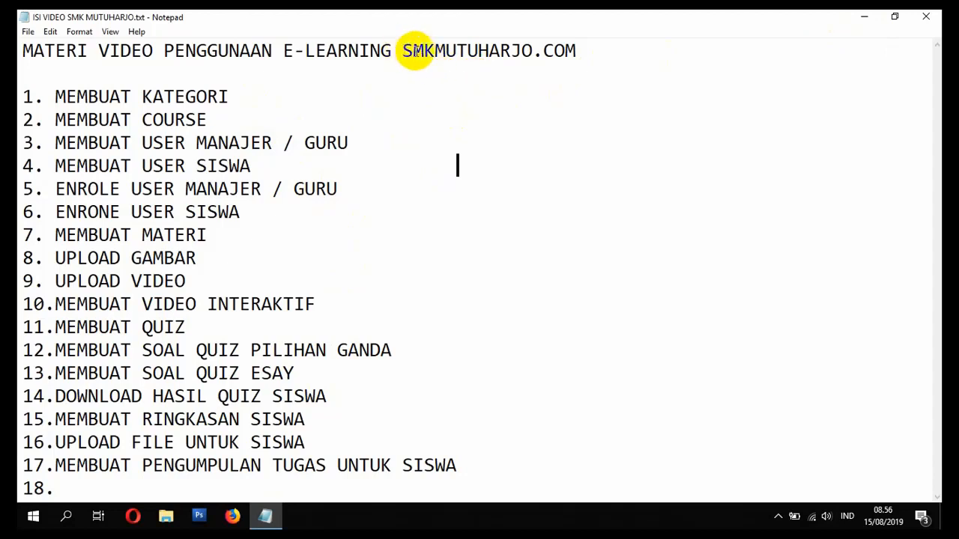
# - Minimize the Notepad topic checklist and open a new Firefox tab
pyautogui.click(866, 21)
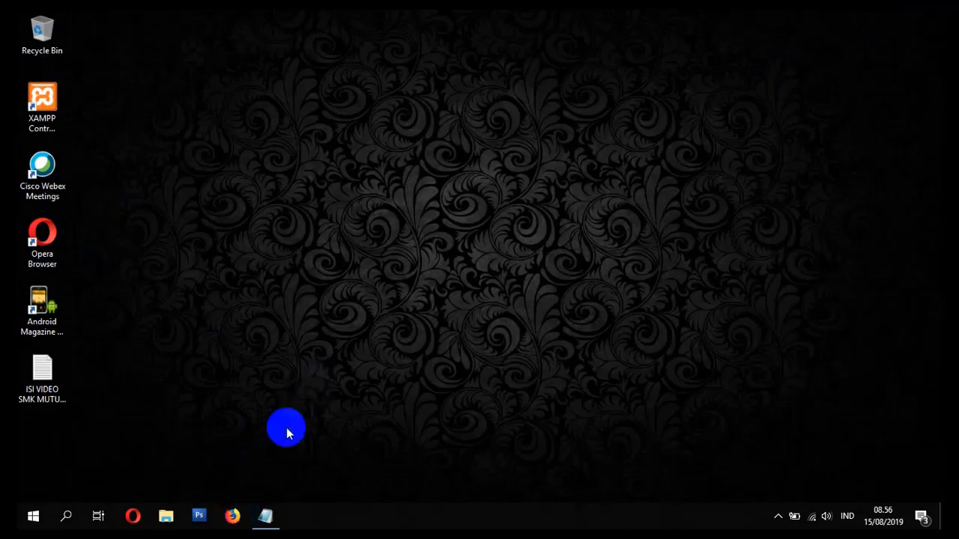
pyautogui.click(234, 517)
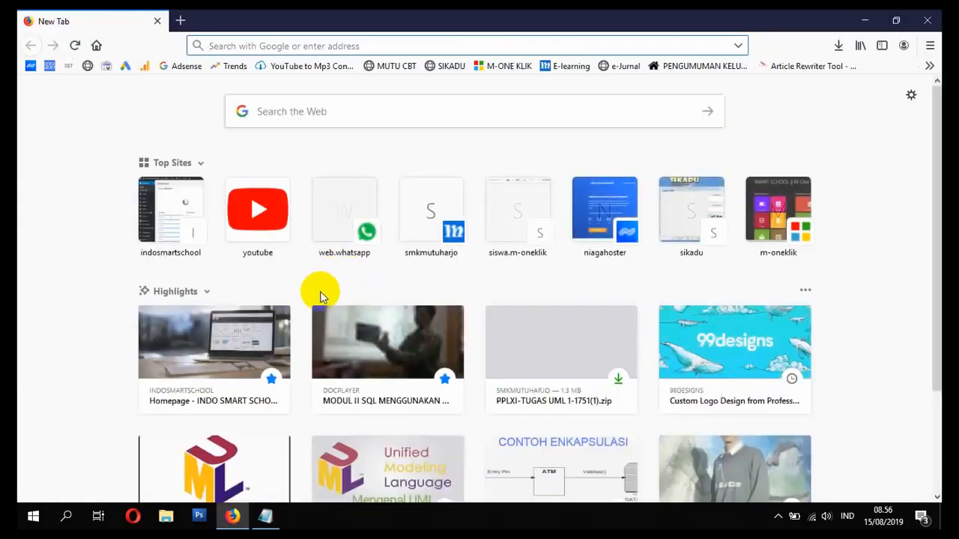
# - Open the smkmutuharjo.com e-learning site and log in with the administrator account
pyautogui.click(432, 222)
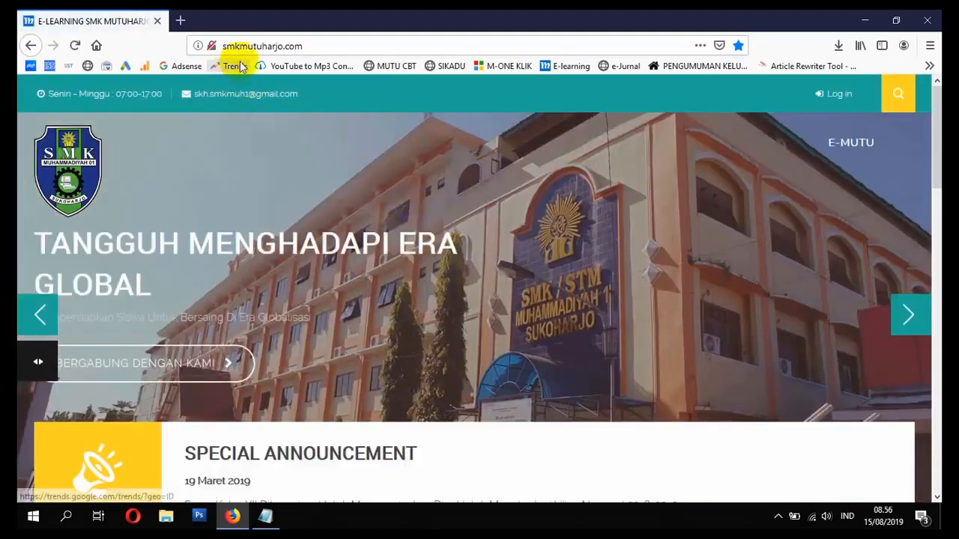
pyautogui.click(832, 95)
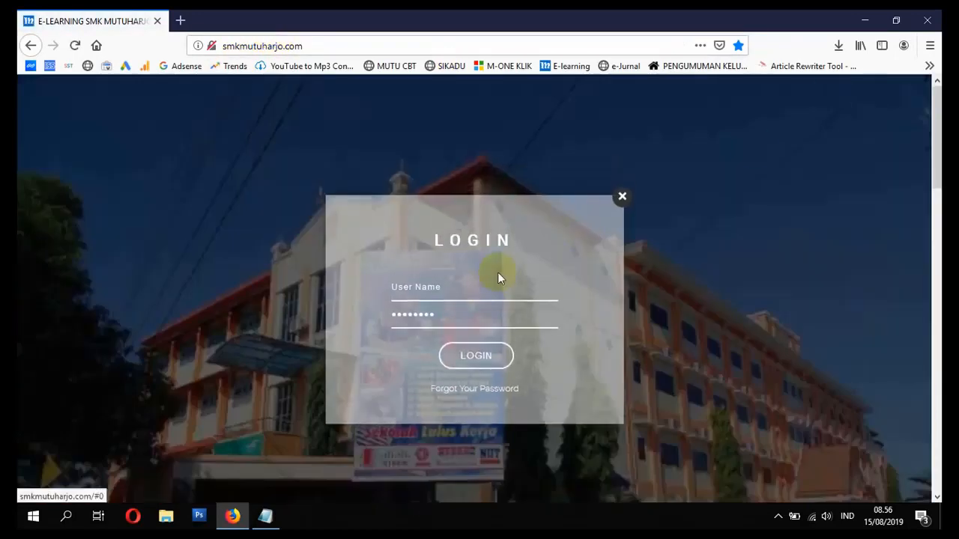
pyautogui.click(486, 287)
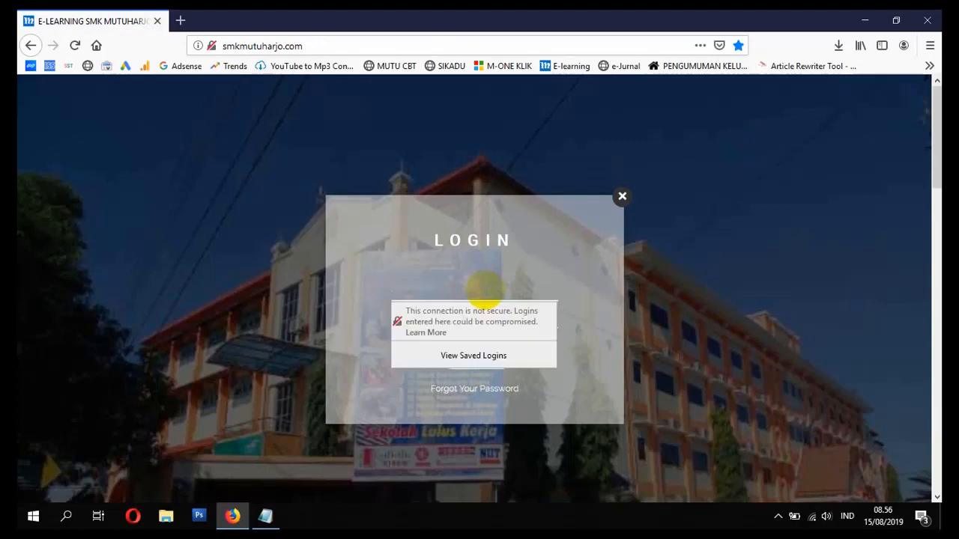
pyautogui.press('Tab')
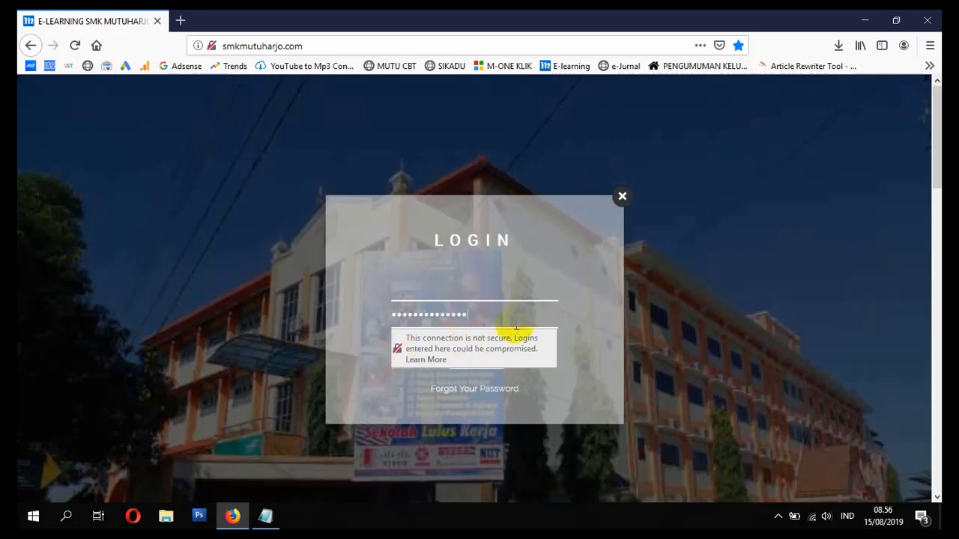
pyautogui.click(496, 362)
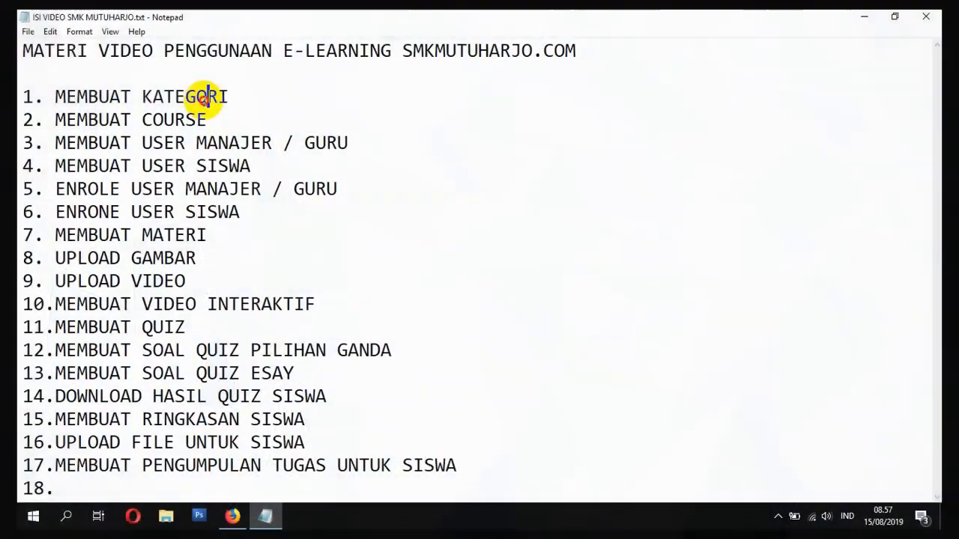
# - Review checklist item 1 'MEMBUAT KATEGORI' in Notepad, then return to the e-learning site
pyautogui.doubleClick(242, 94)
pyautogui.click(242, 95)
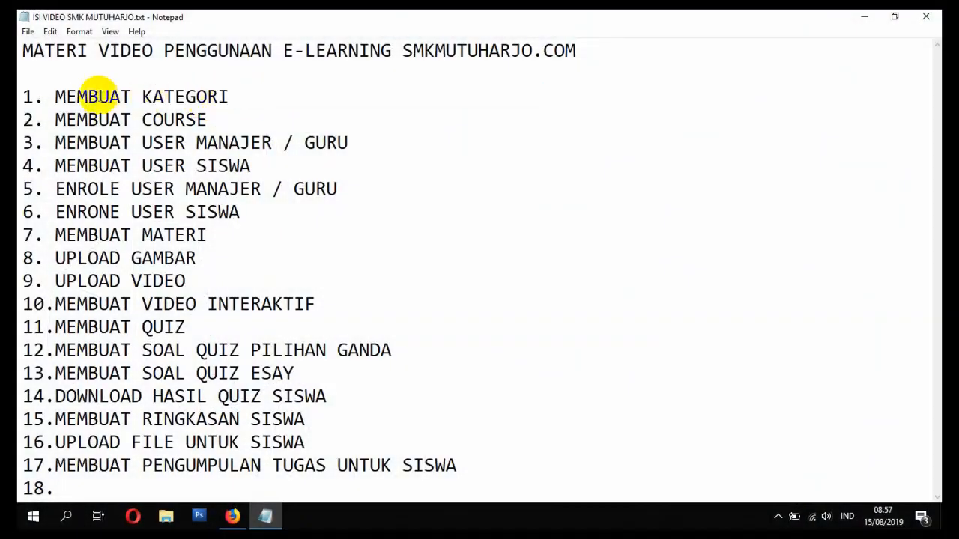
pyautogui.moveTo(59, 96); pyautogui.dragTo(257, 97)
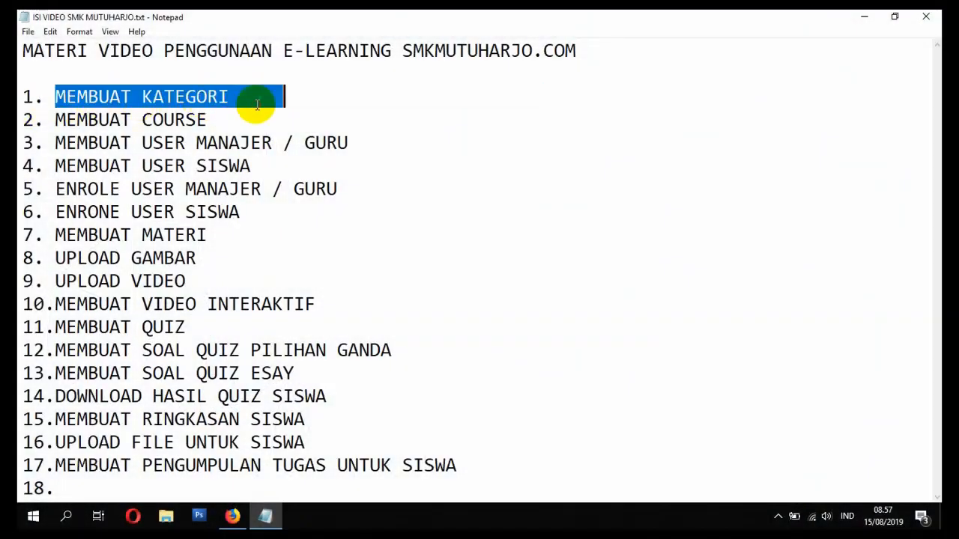
pyautogui.click(257, 97)
pyautogui.click(232, 517)
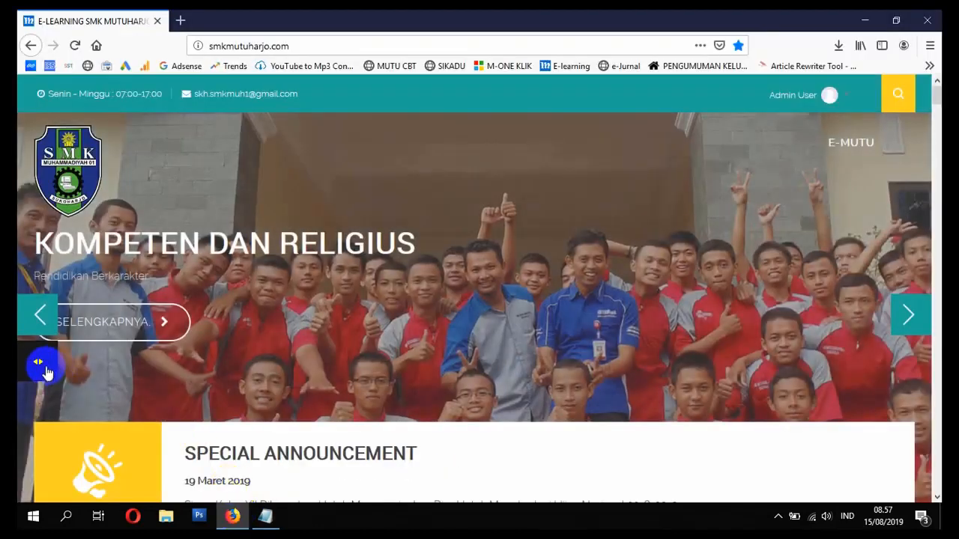
# - Go through Navigation > Courses to Moodle's Course and category management page
pyautogui.click(36, 353)
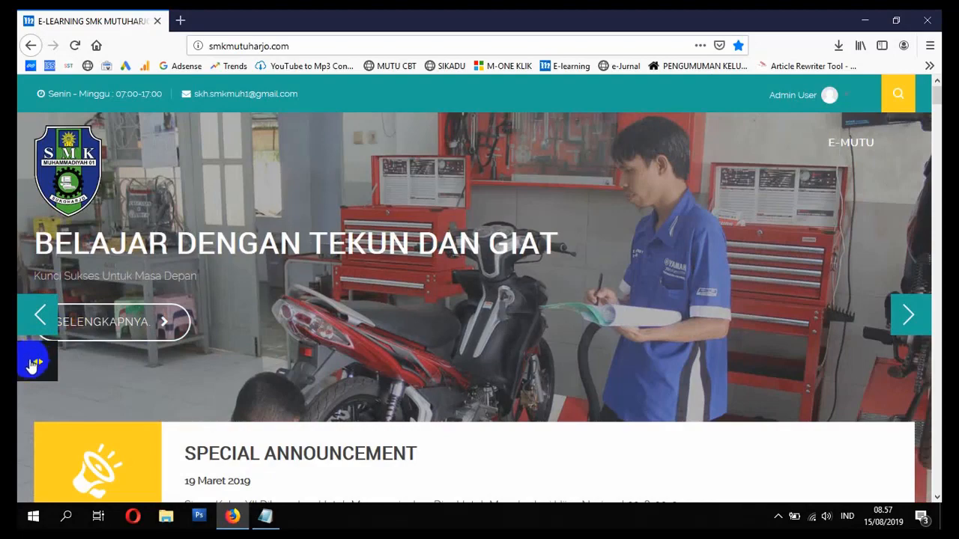
pyautogui.click(33, 365)
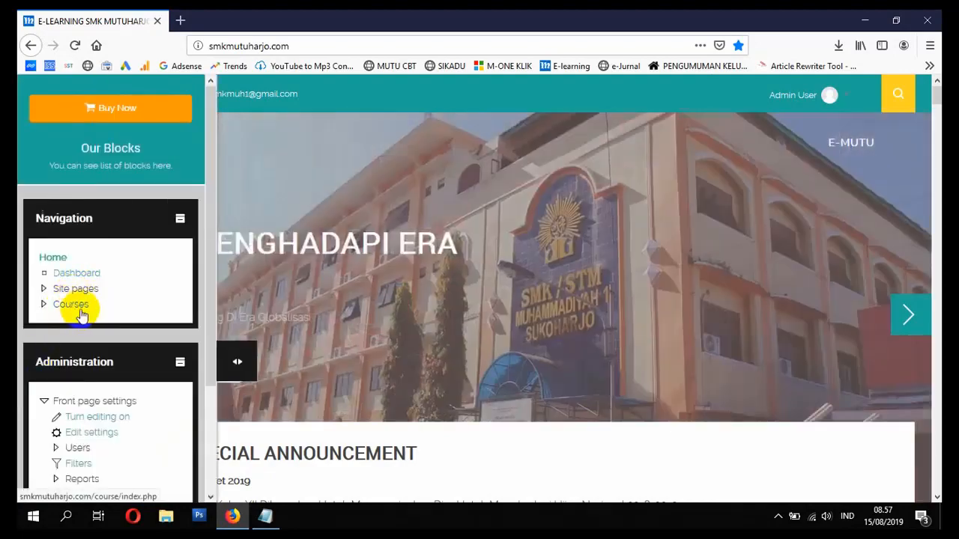
pyautogui.click(72, 303)
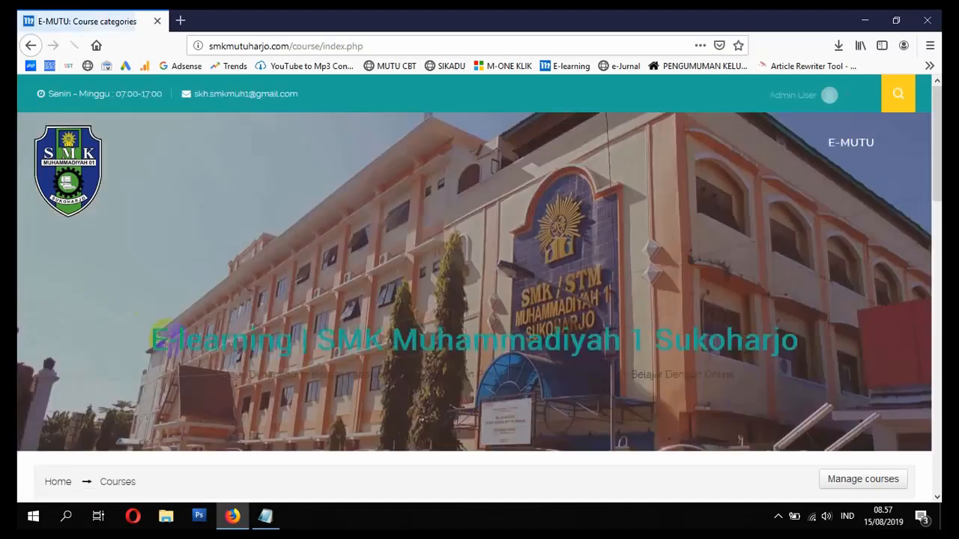
pyautogui.scroll(-4, 163, 365)
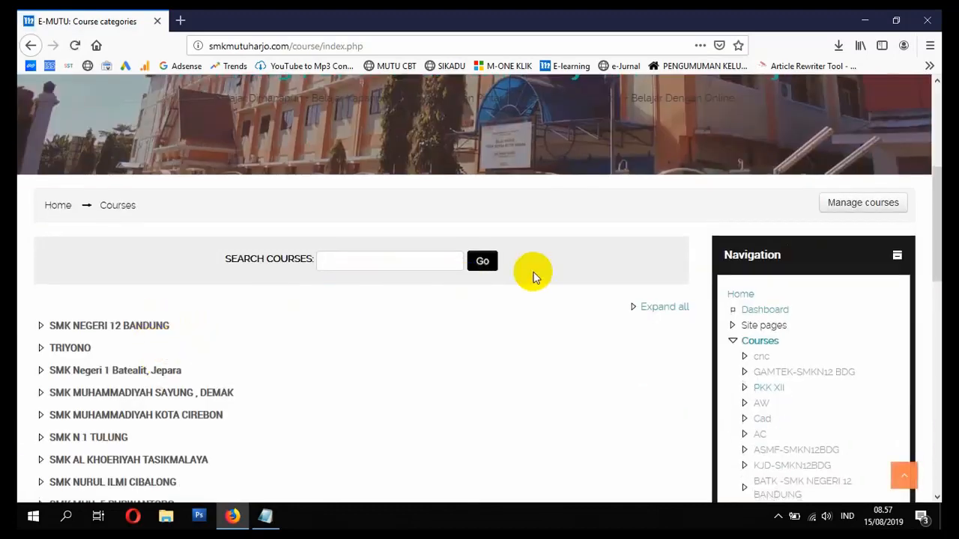
pyautogui.click(859, 204)
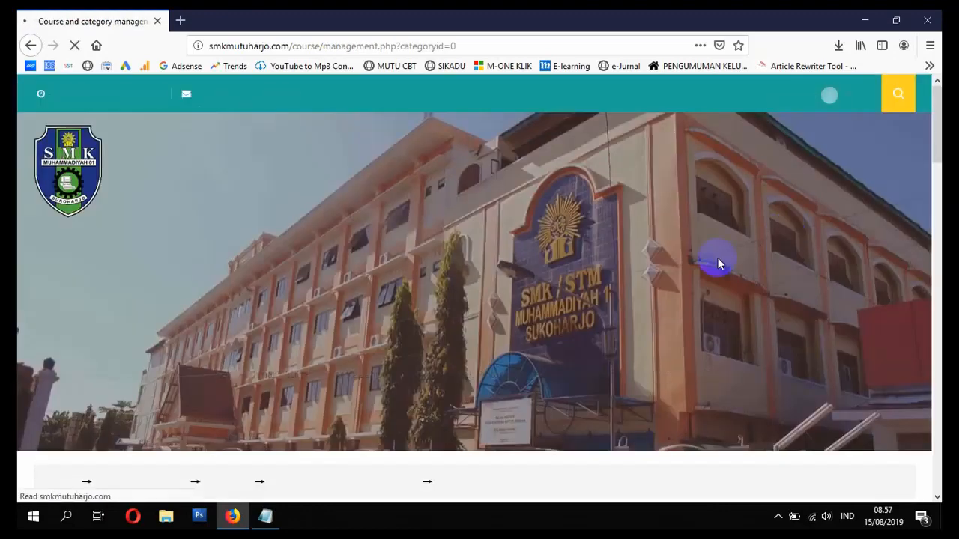
pyautogui.scroll(-5, 549, 310)
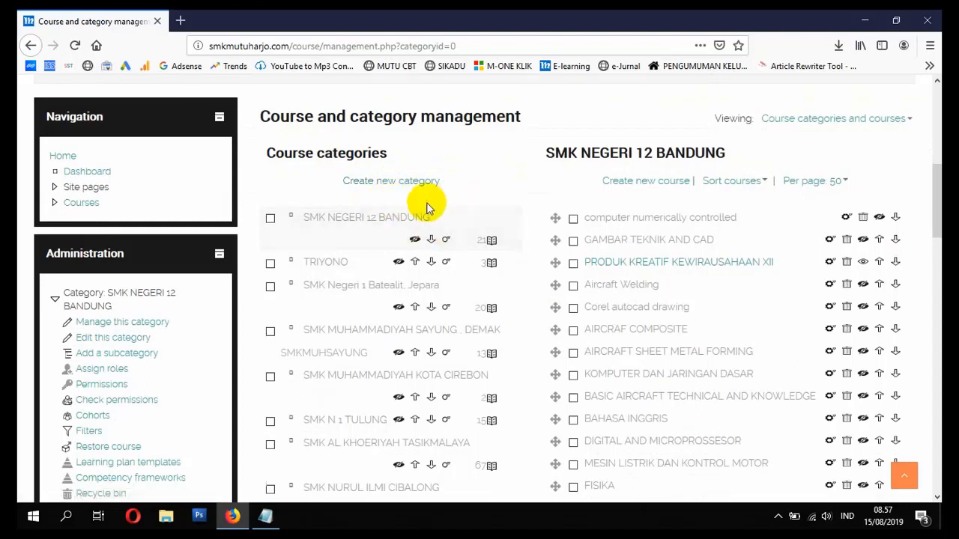
# - Create a new category named SMK INDONESIA with Top as its parent category
pyautogui.click(386, 184)
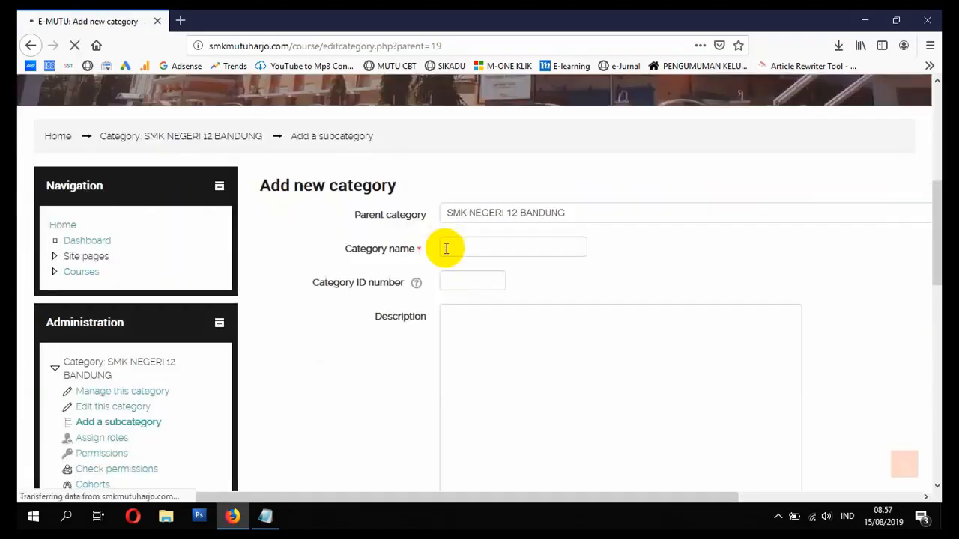
pyautogui.click(462, 247)
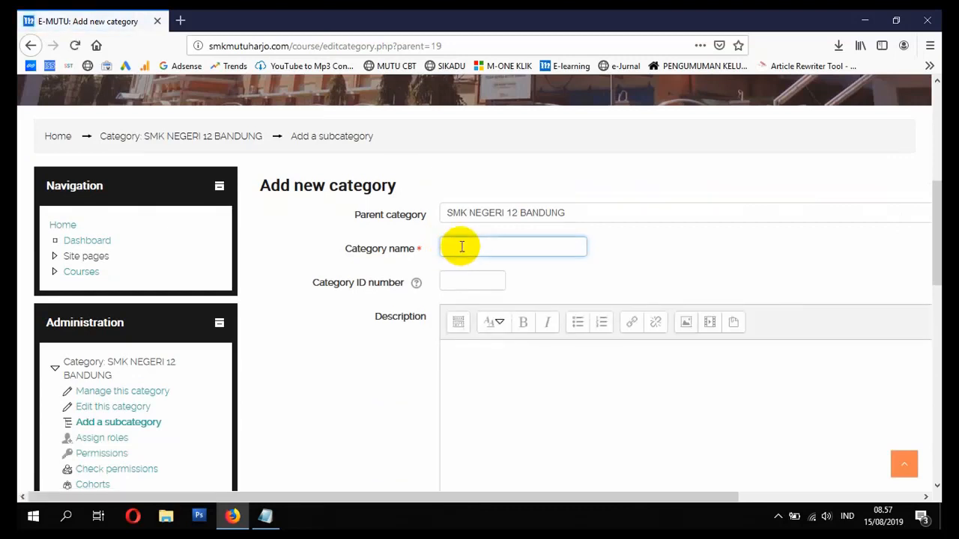
pyautogui.click(526, 215)
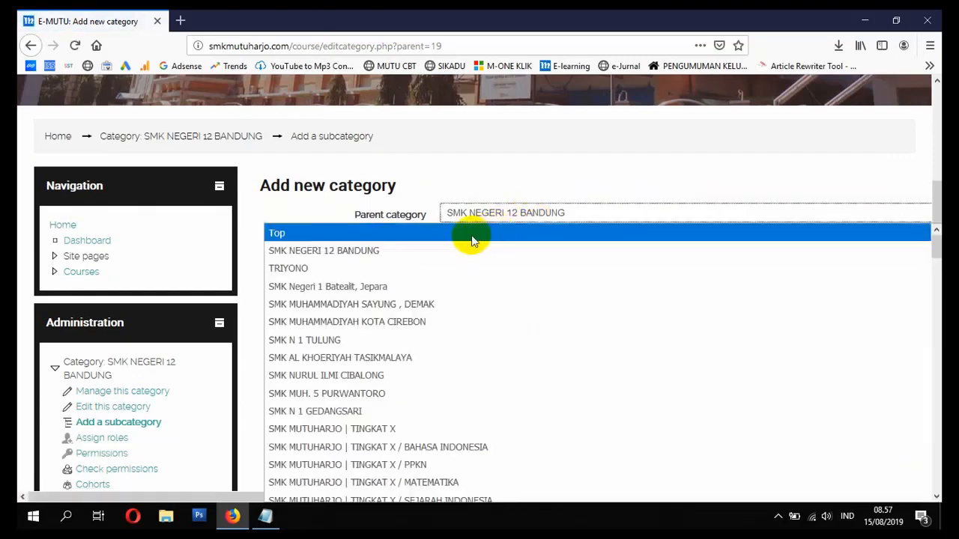
pyautogui.press('Escape')
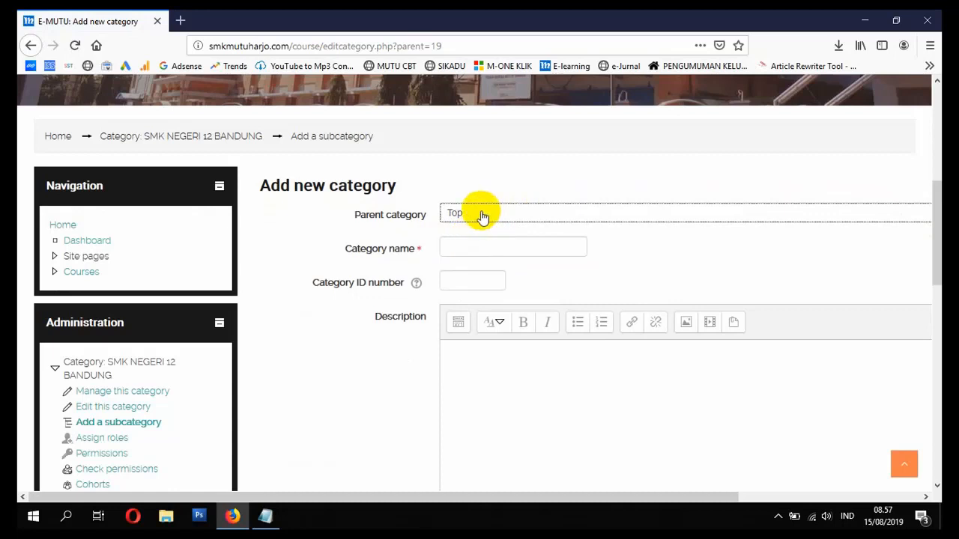
pyautogui.click(457, 246)
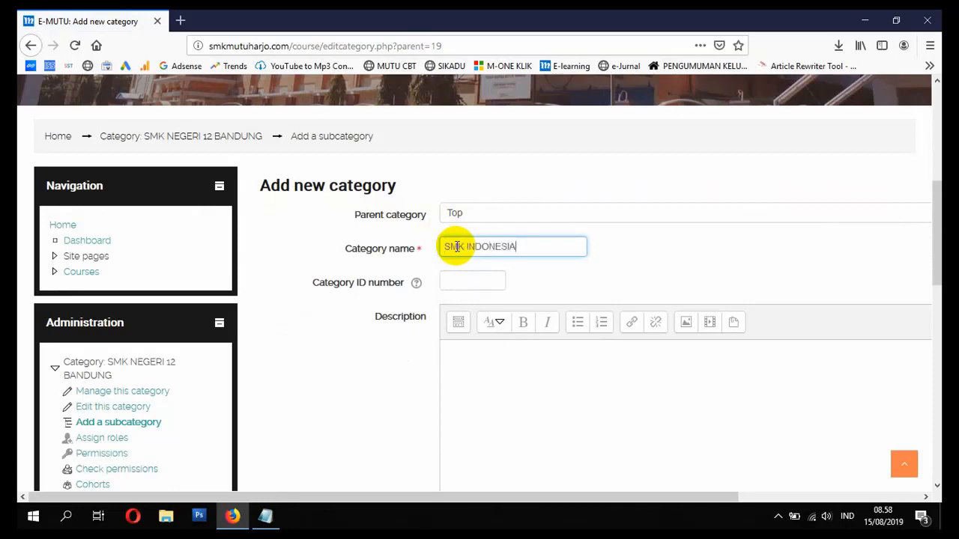
pyautogui.click(463, 283)
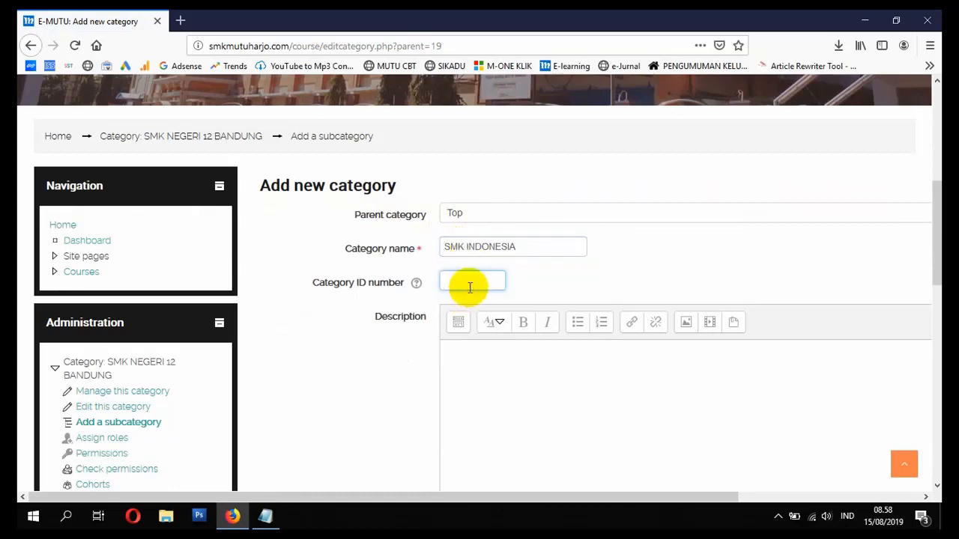
pyautogui.scroll(-2, 503, 295)
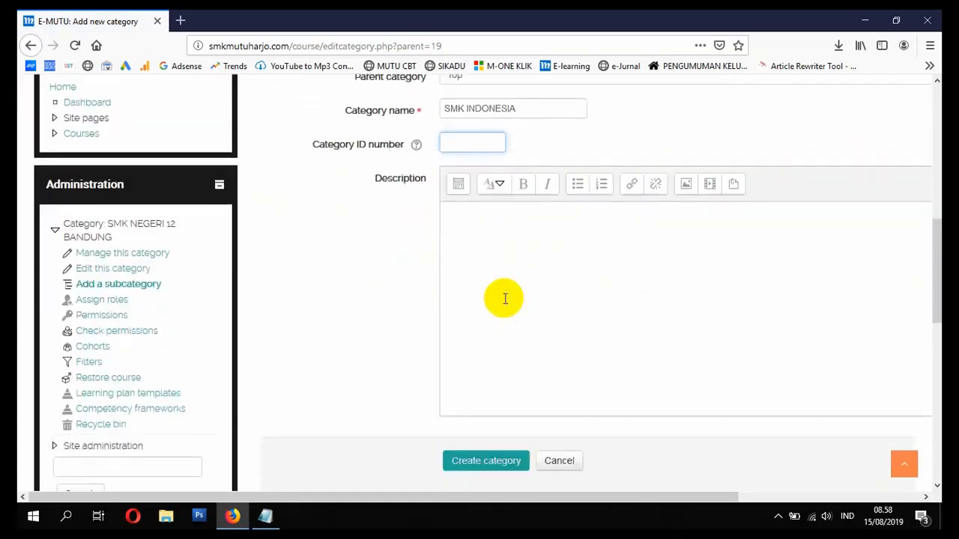
pyautogui.scroll(-4, 522, 277)
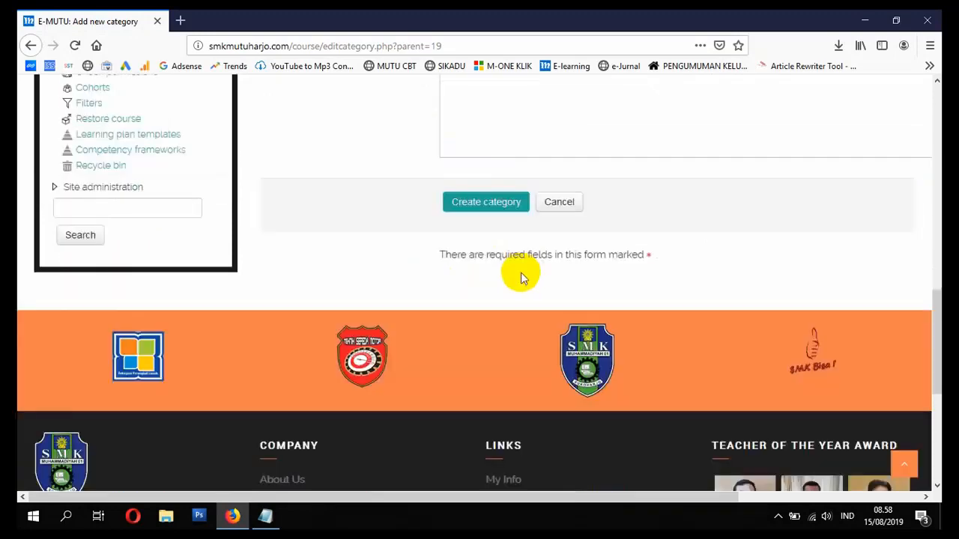
pyautogui.click(473, 192)
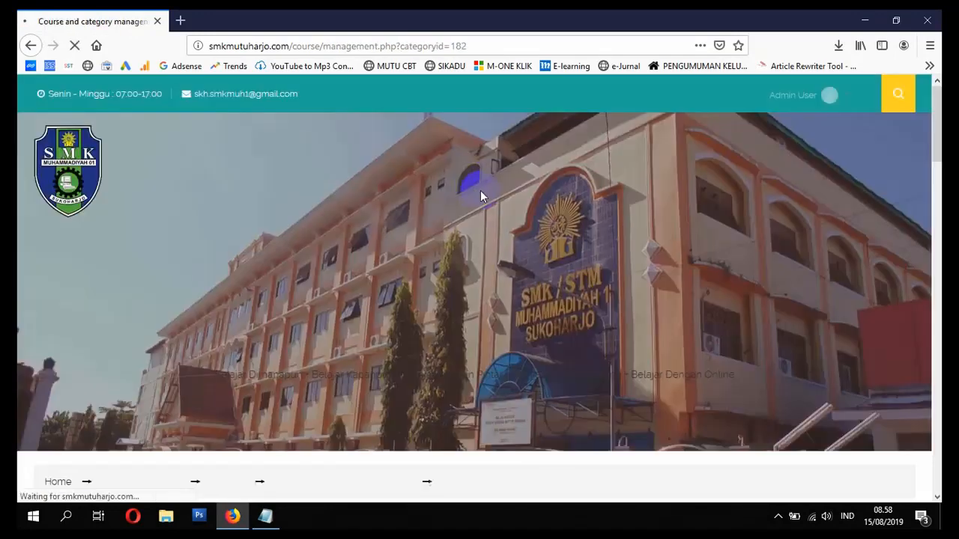
pyautogui.scroll(-8, 480, 196)
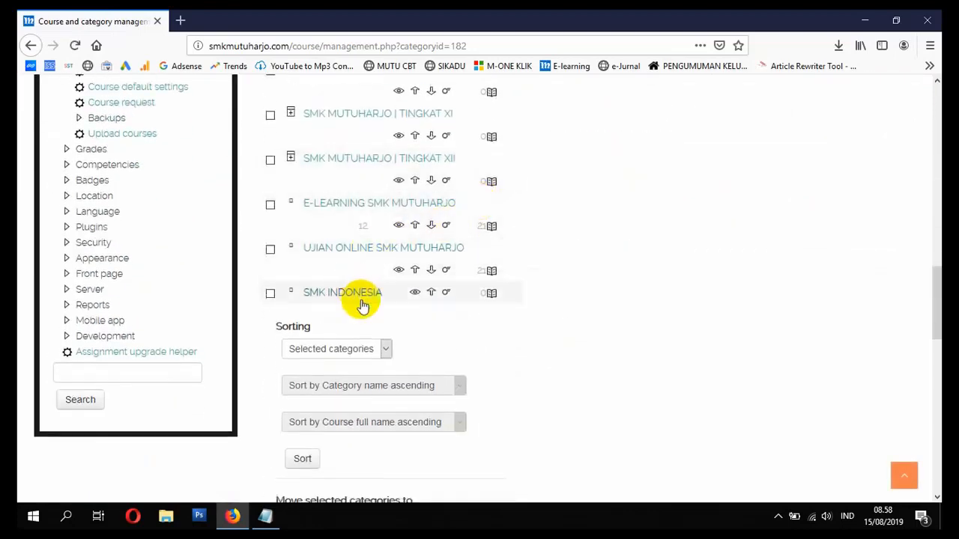
# - Switch to Notepad and place the caret at the end of checklist item 1
pyautogui.click(266, 515)
pyautogui.click(633, 115)
pyautogui.click(636, 92)
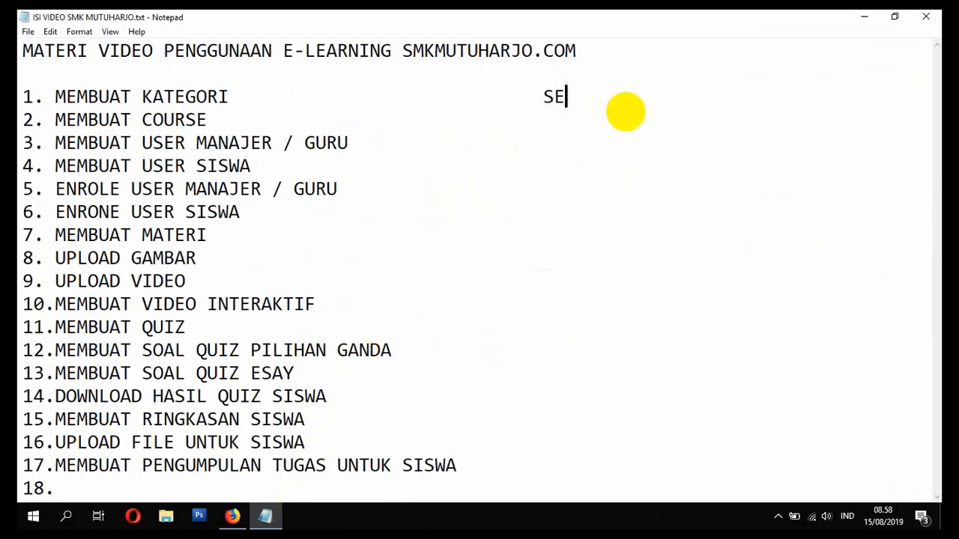
# - Mark item 1 SELESAI in Notepad, then return to Moodle via the Home breadcrumb
pyautogui.write('SELESAI')
pyautogui.click(591, 122)
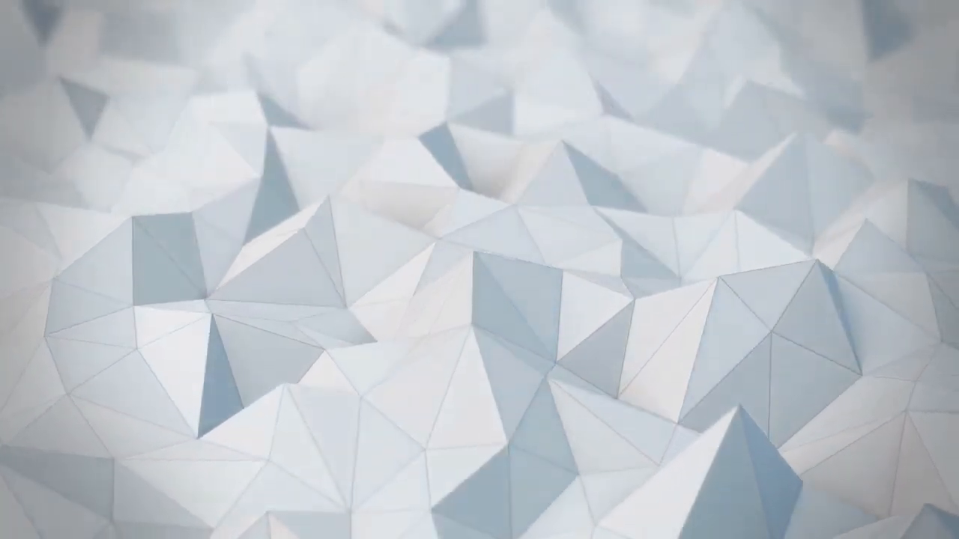
pyautogui.click(60, 206)
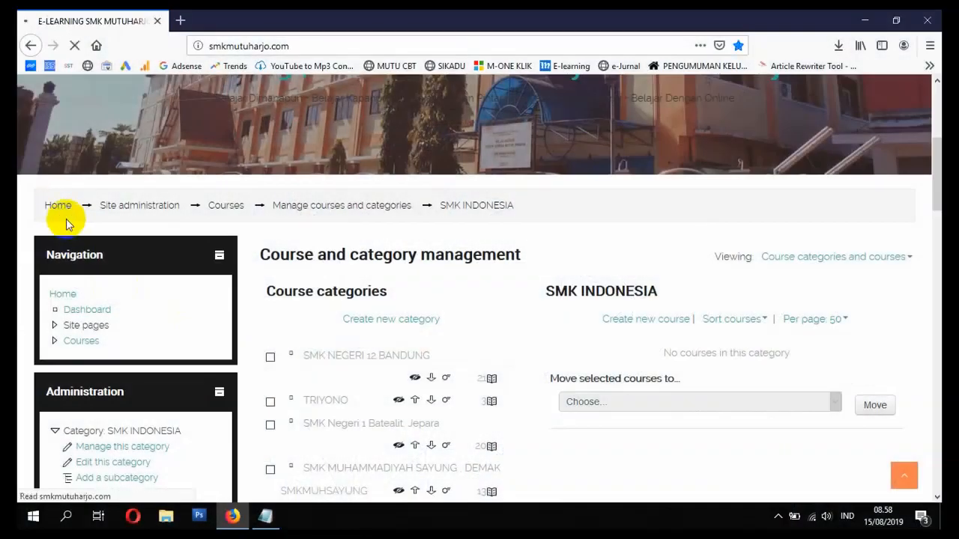
# - Browse via Navigation > Courses to the empty SMK INDONESIA category page
pyautogui.scroll(-3, 166, 243)
pyautogui.scroll(-5, 38, 365)
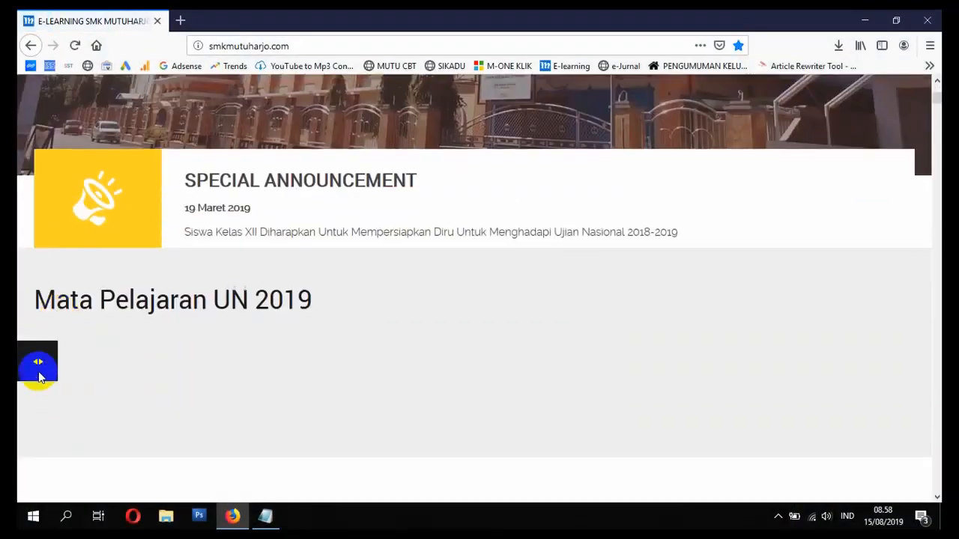
pyautogui.click(38, 364)
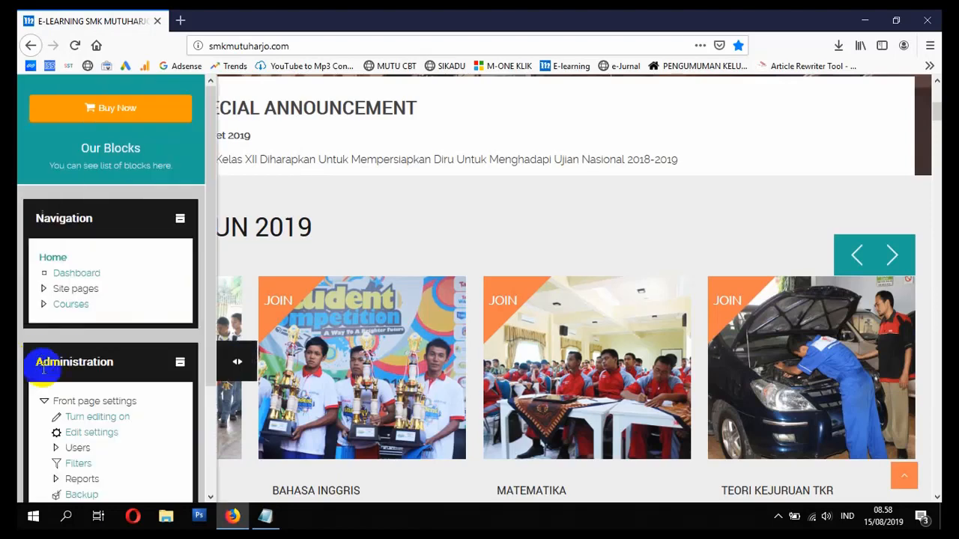
pyautogui.click(235, 359)
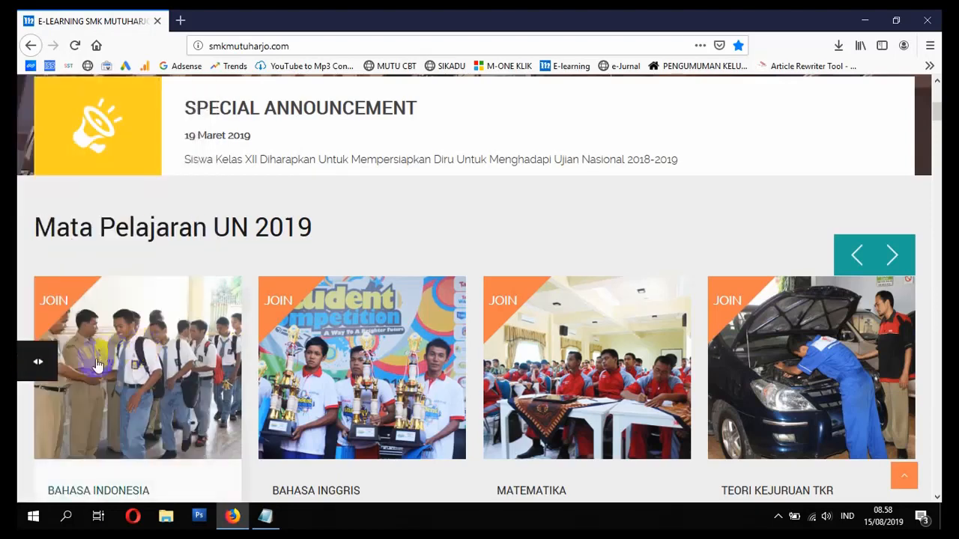
pyautogui.click(37, 361)
pyautogui.click(71, 305)
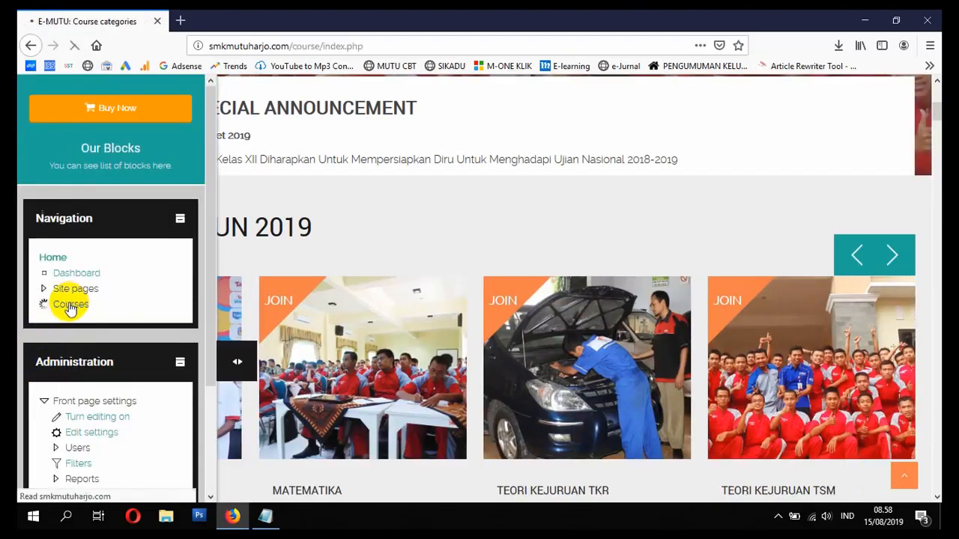
pyautogui.scroll(-5, 96, 304)
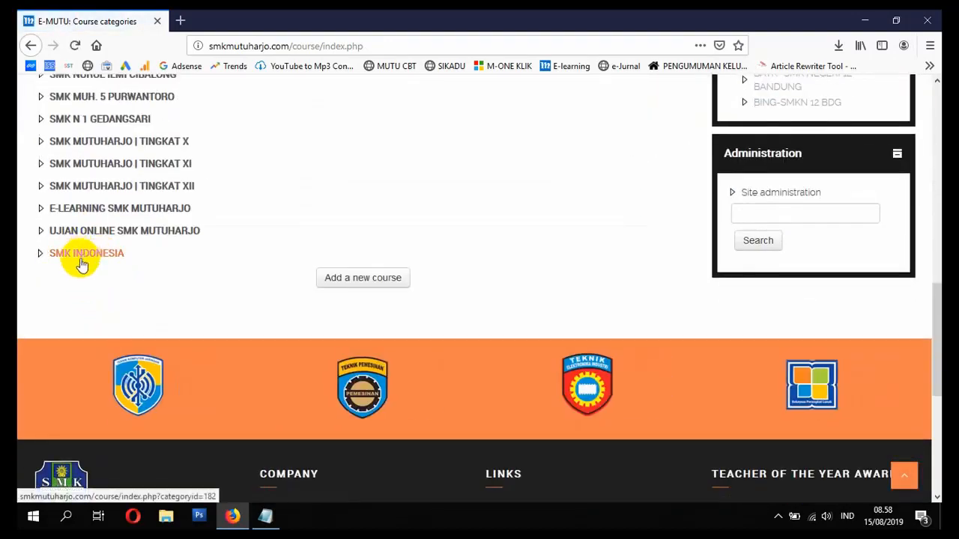
pyautogui.click(84, 256)
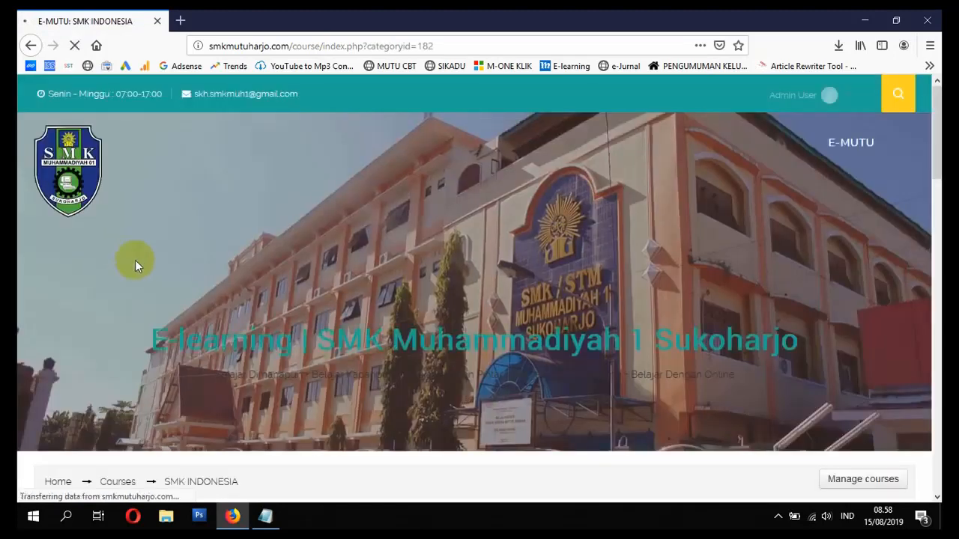
pyautogui.scroll(-4, 132, 262)
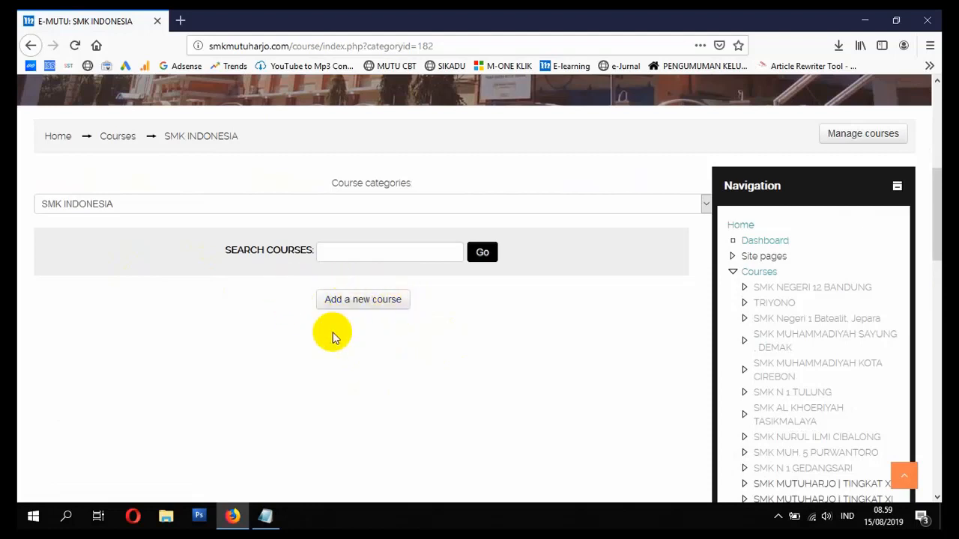
# - Start a new SMK INDONESIA course with a Bahasa Indonesia XI full name and short name BI-XI-NR
pyautogui.click(377, 306)
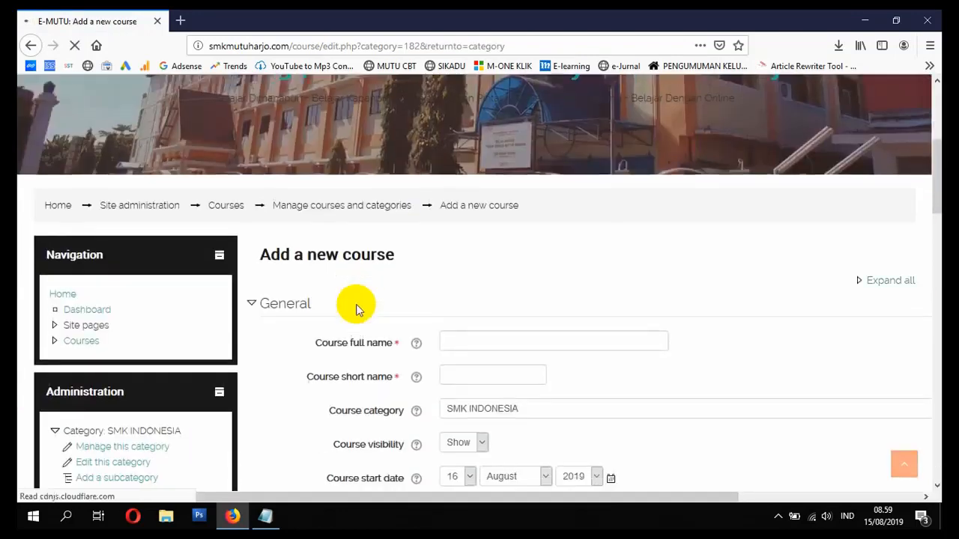
pyautogui.scroll(-2, 365, 318)
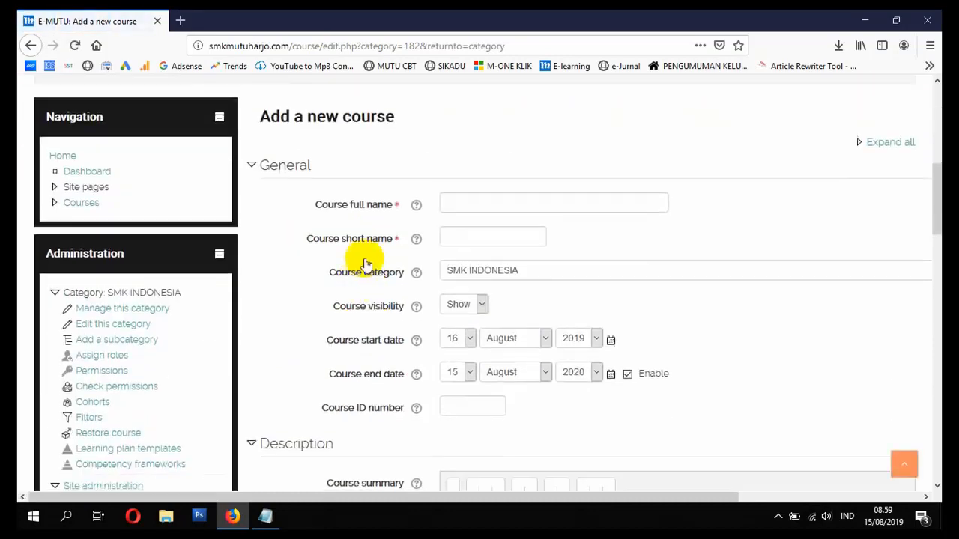
pyautogui.click(472, 205)
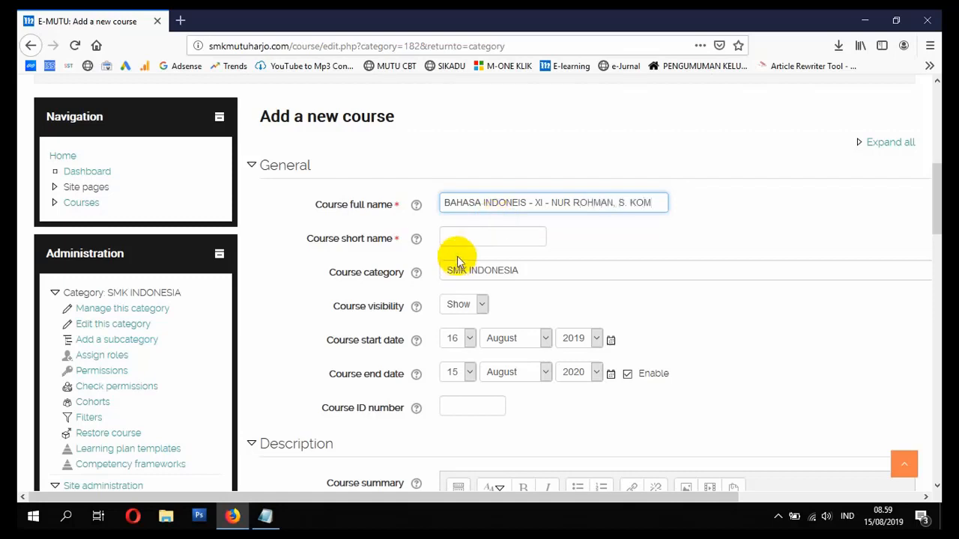
pyautogui.click(468, 241)
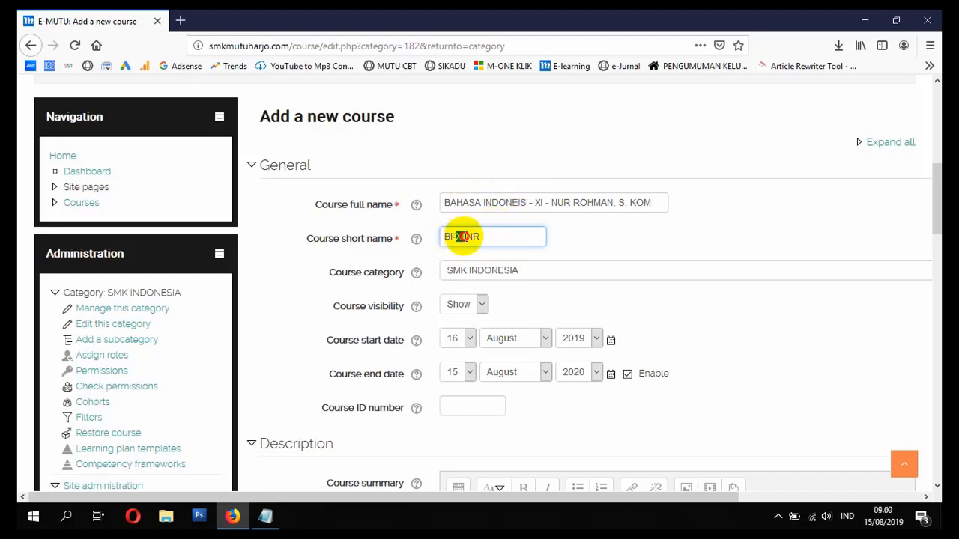
pyautogui.click(539, 202)
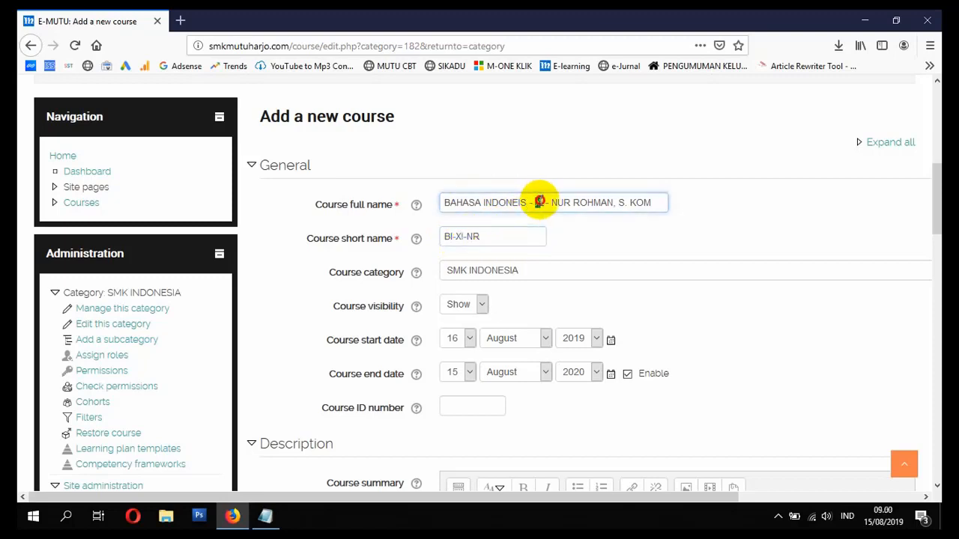
pyautogui.moveTo(558, 201); pyautogui.dragTo(586, 198)
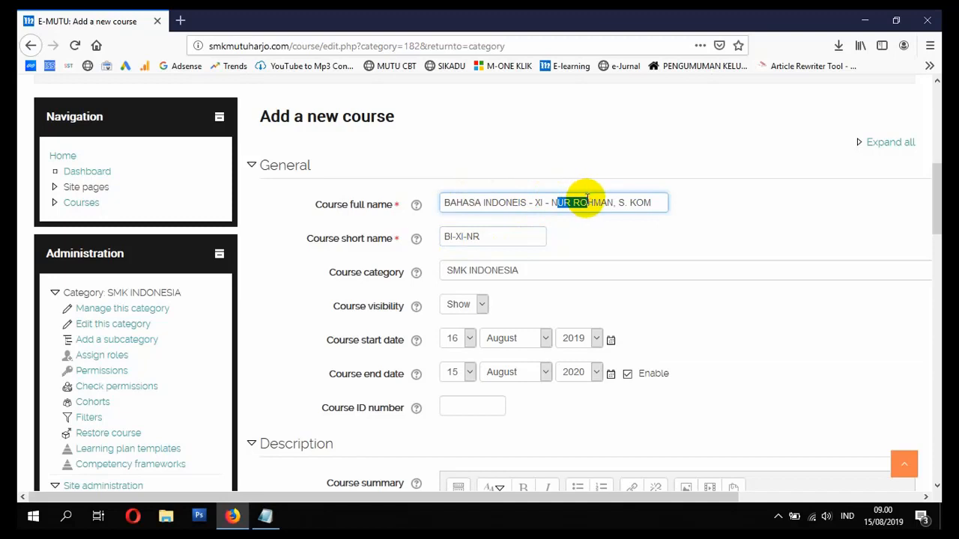
pyautogui.click(507, 233)
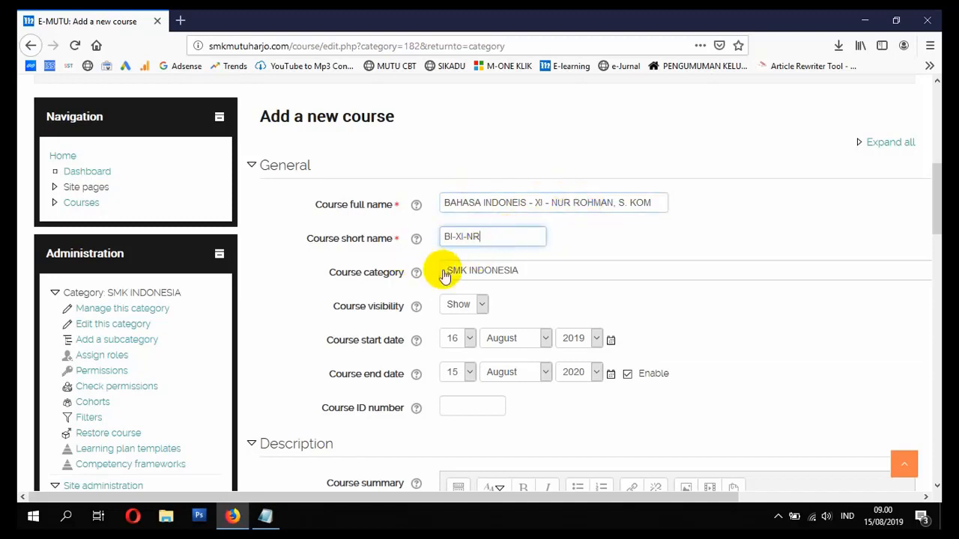
pyautogui.scroll(-2, 430, 298)
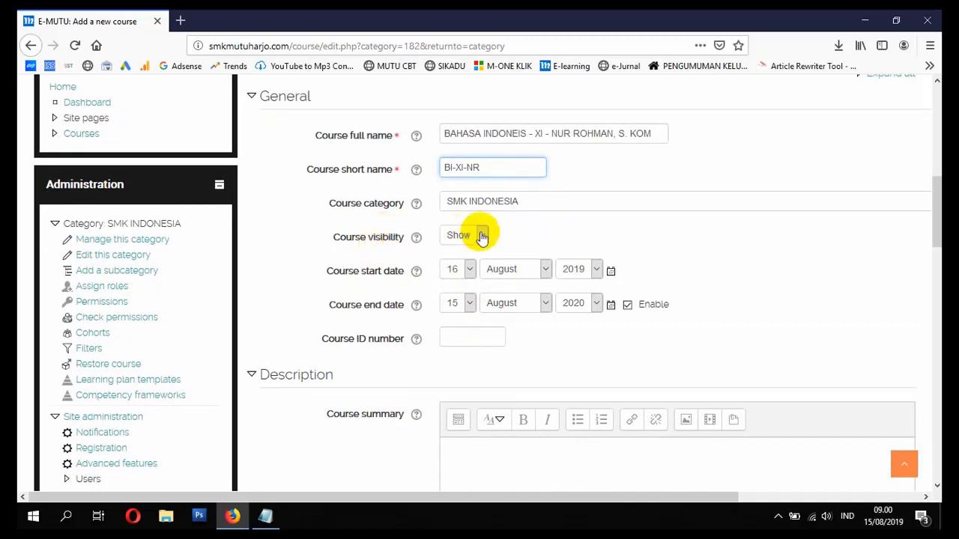
pyautogui.scroll(-4, 460, 278)
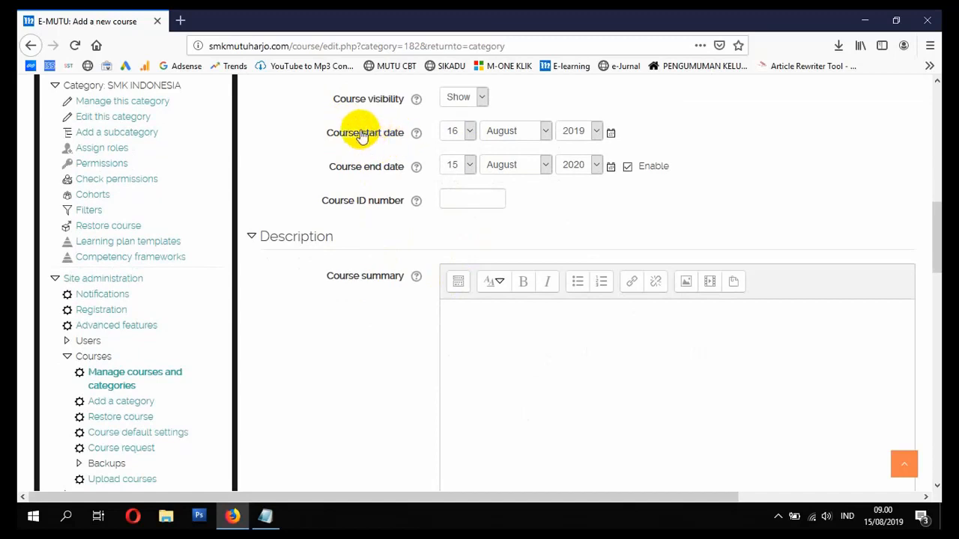
# - Set the course start day to 15 and the course end year to 2021
pyautogui.click(465, 133)
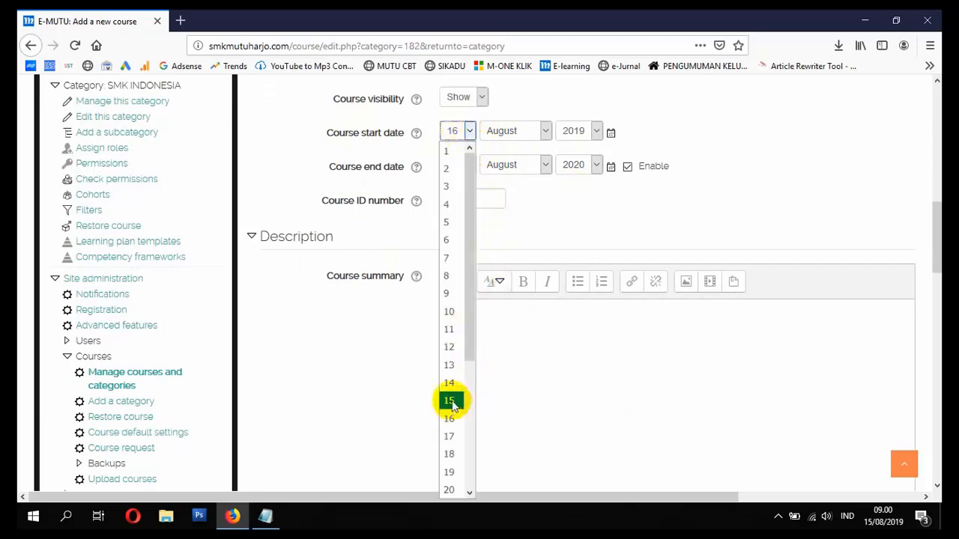
pyautogui.click(451, 402)
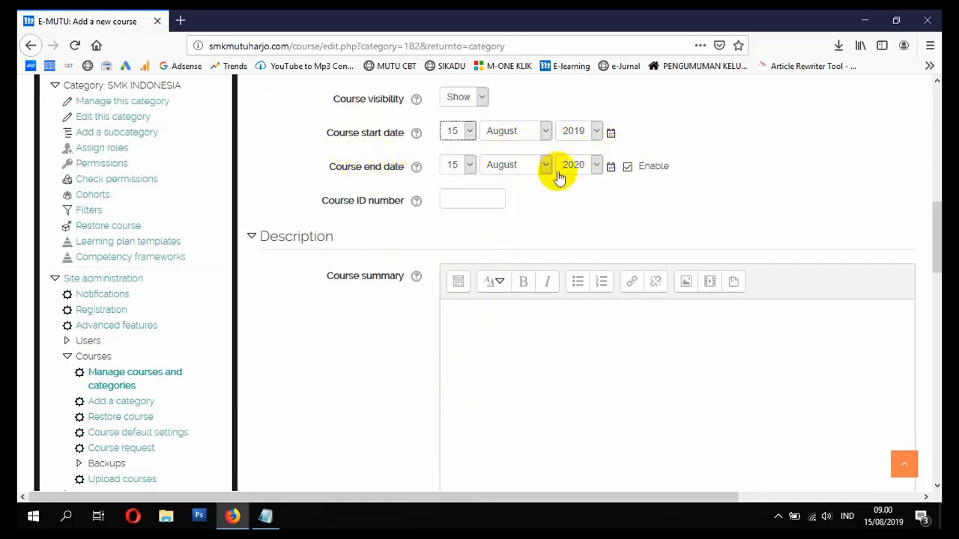
pyautogui.click(597, 168)
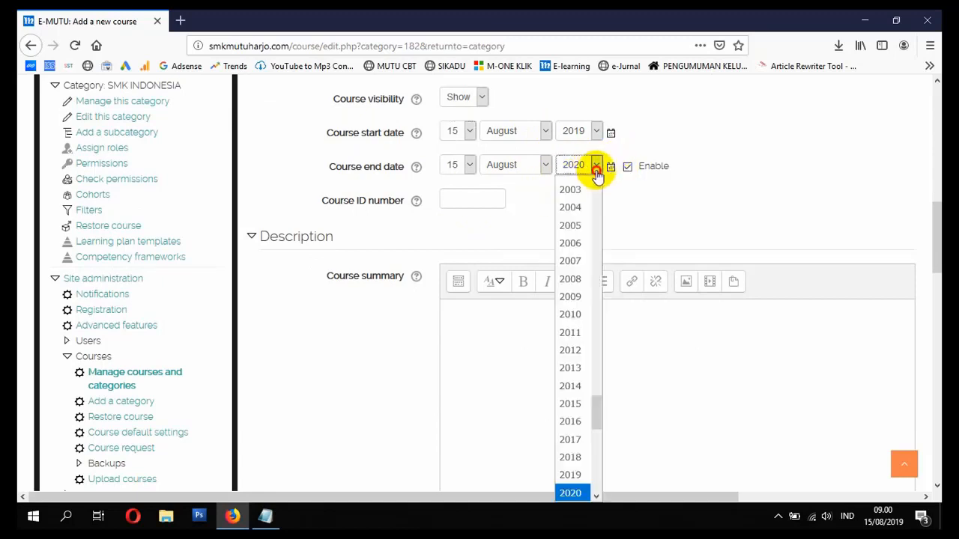
pyautogui.click(597, 176)
pyautogui.click(543, 170)
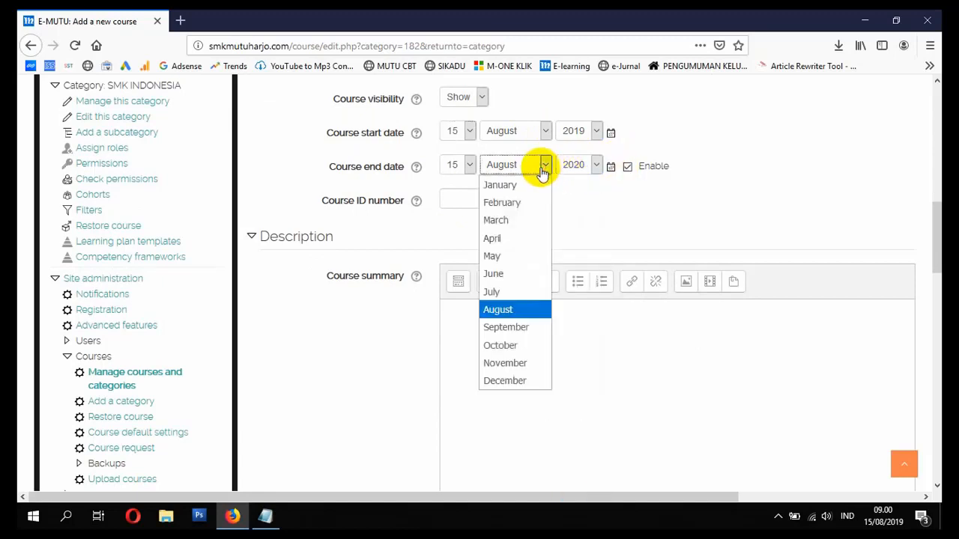
pyautogui.click(543, 170)
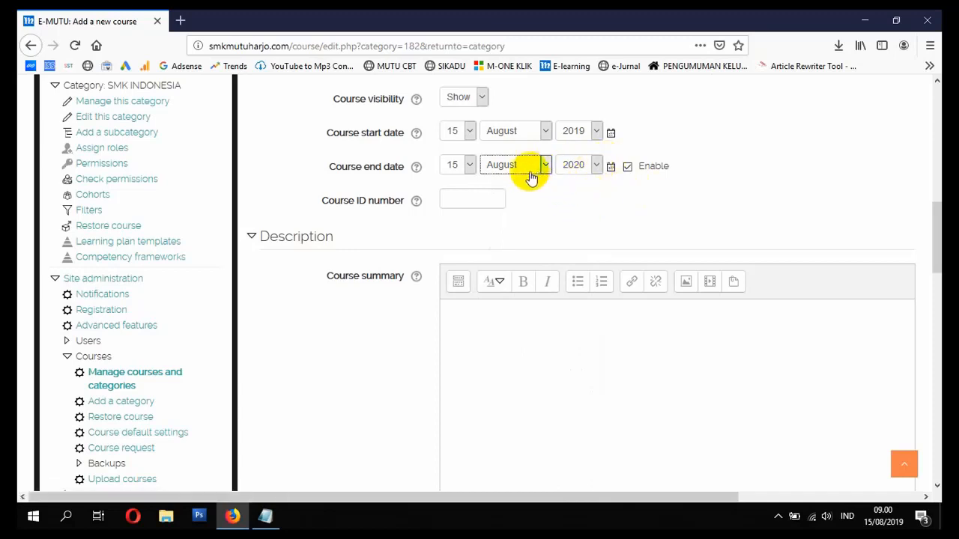
pyautogui.click(580, 169)
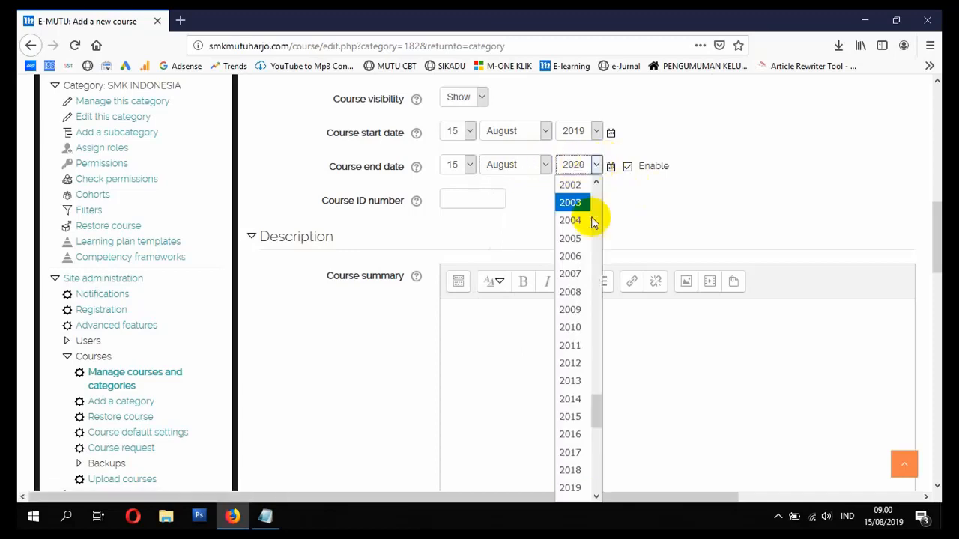
pyautogui.scroll(-2, 593, 332)
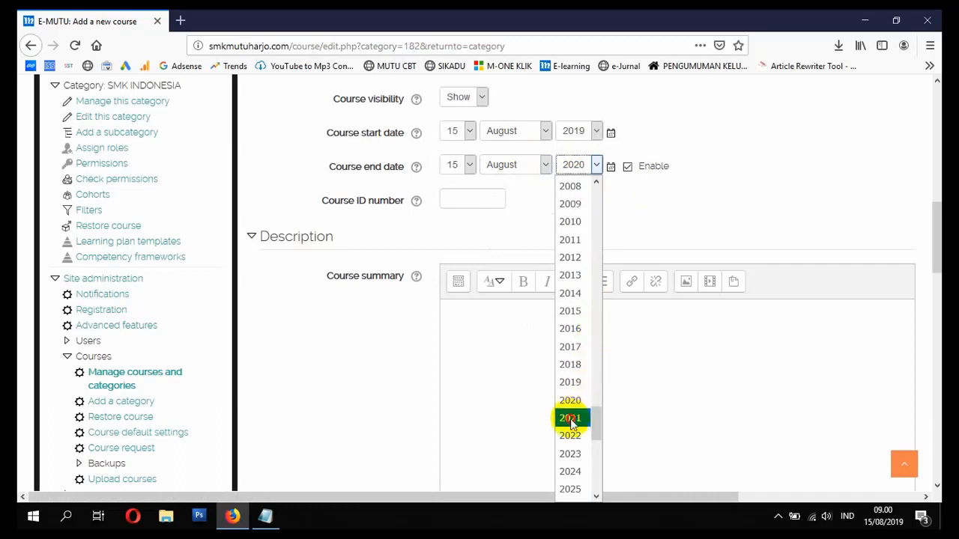
pyautogui.click(572, 418)
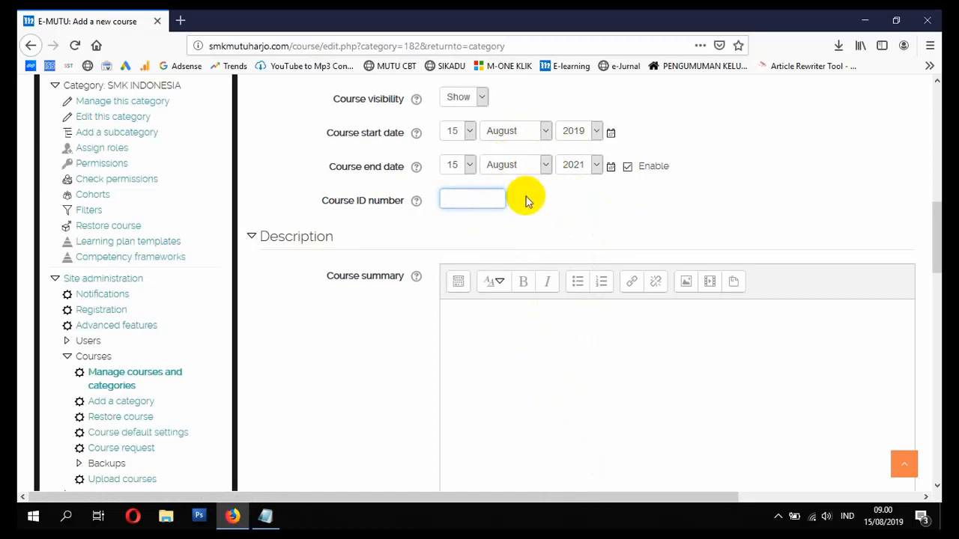
# - Scroll down to the empty course summary and summary files area
pyautogui.scroll(-2, 493, 210)
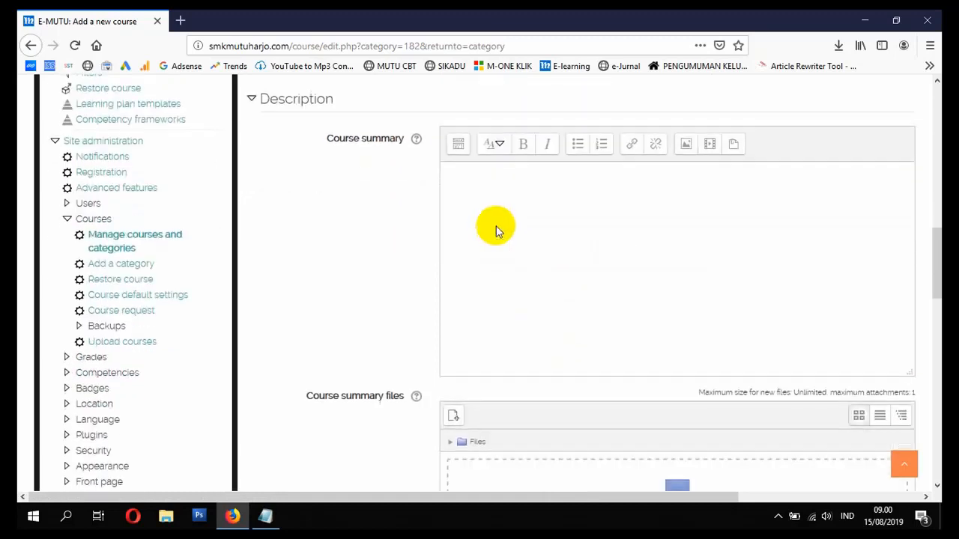
pyautogui.click(497, 226)
pyautogui.scroll(-2, 558, 229)
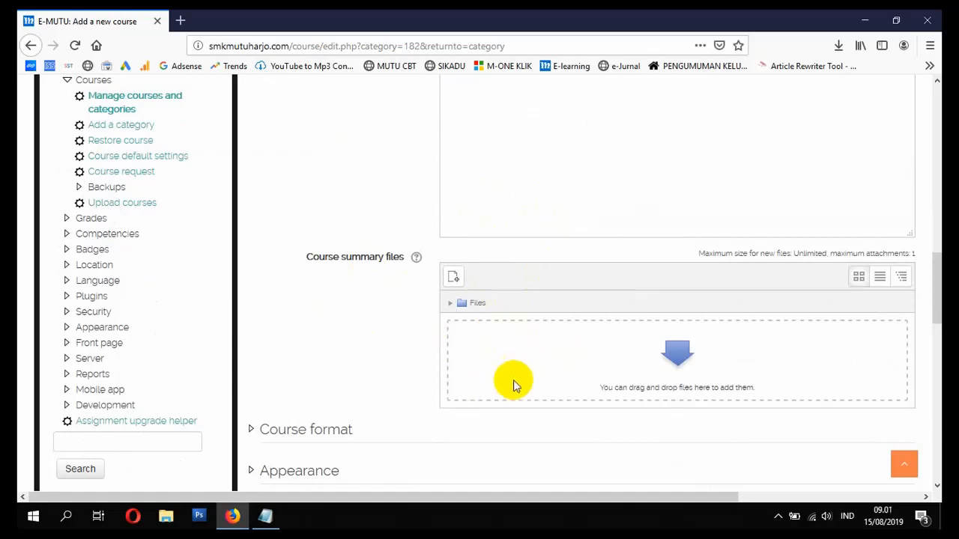
# - Drag WELCOME.PNG from File Explorer's Pictures folder into the course summary files
pyautogui.click(166, 516)
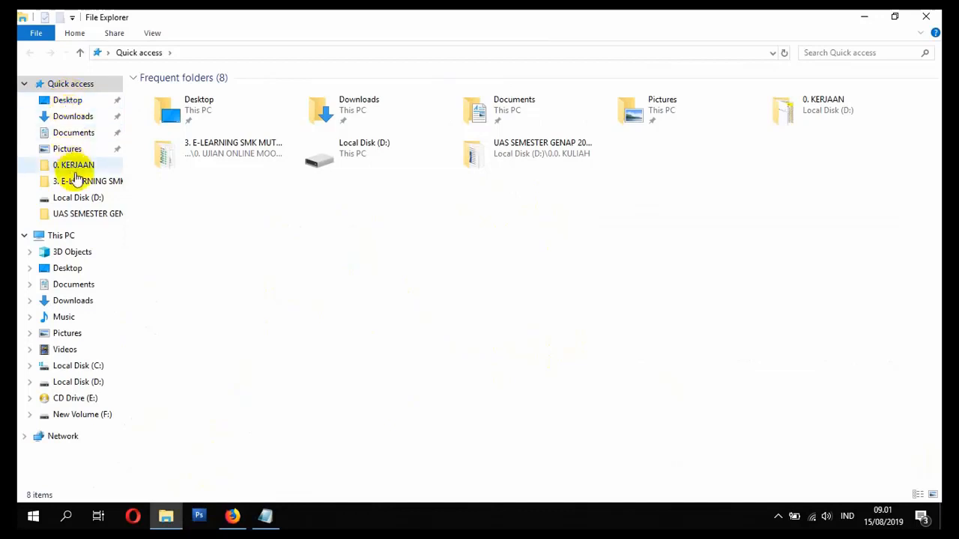
pyautogui.click(69, 149)
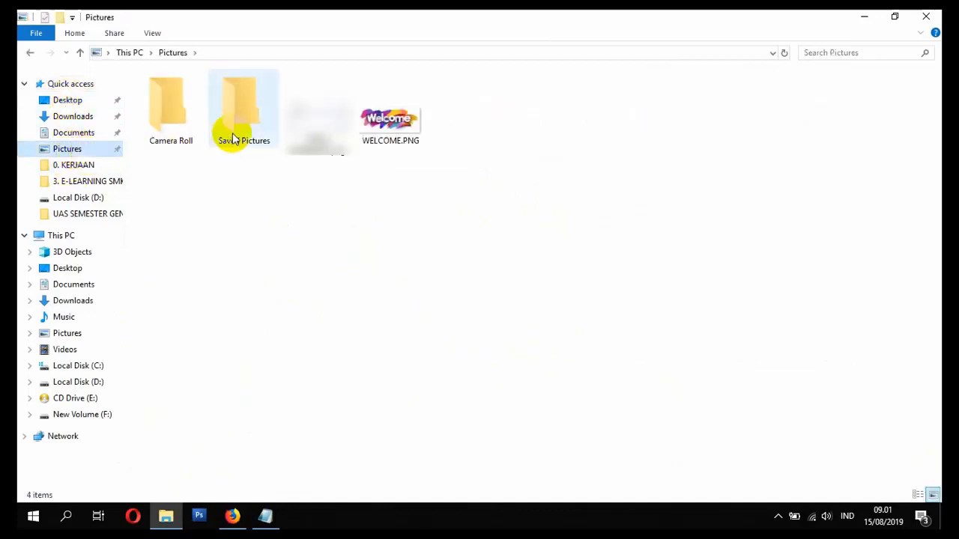
pyautogui.click(388, 126)
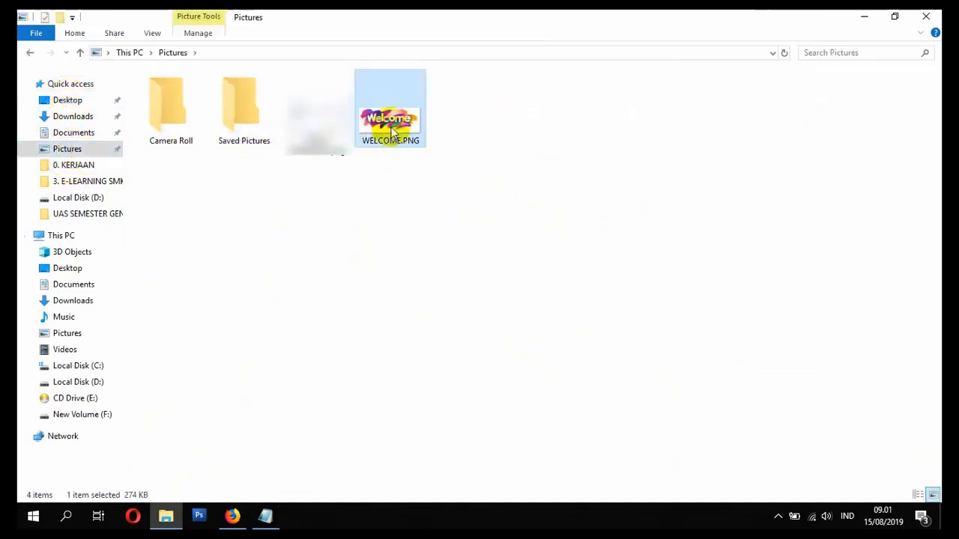
pyautogui.moveTo(391, 131); pyautogui.dragTo(521, 365)
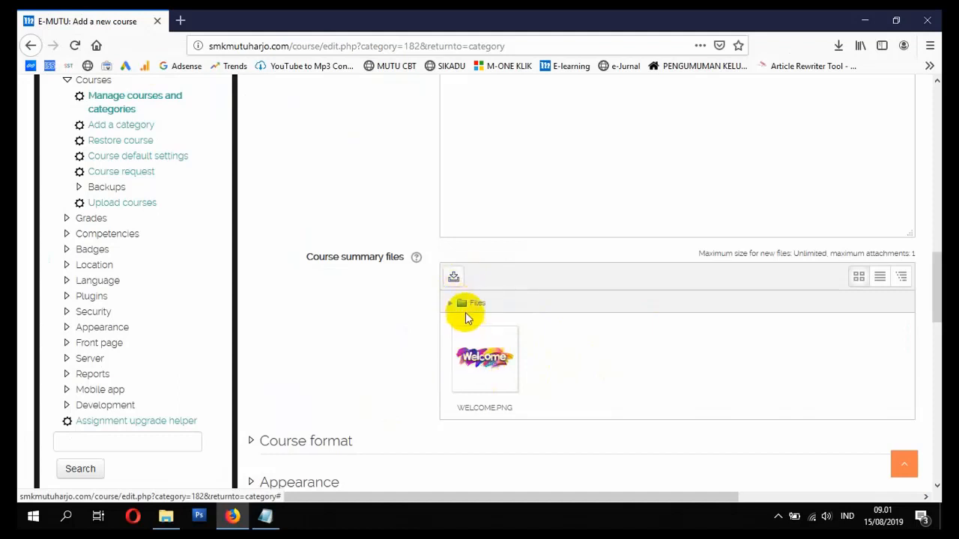
# - Delete the previously added WELCOME.PNG from the course summary files
pyautogui.click(486, 364)
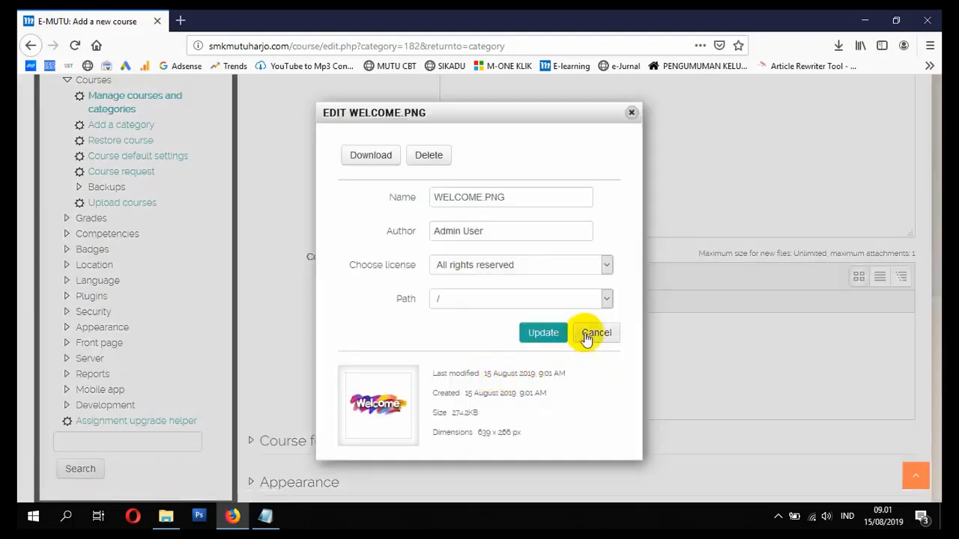
pyautogui.click(429, 155)
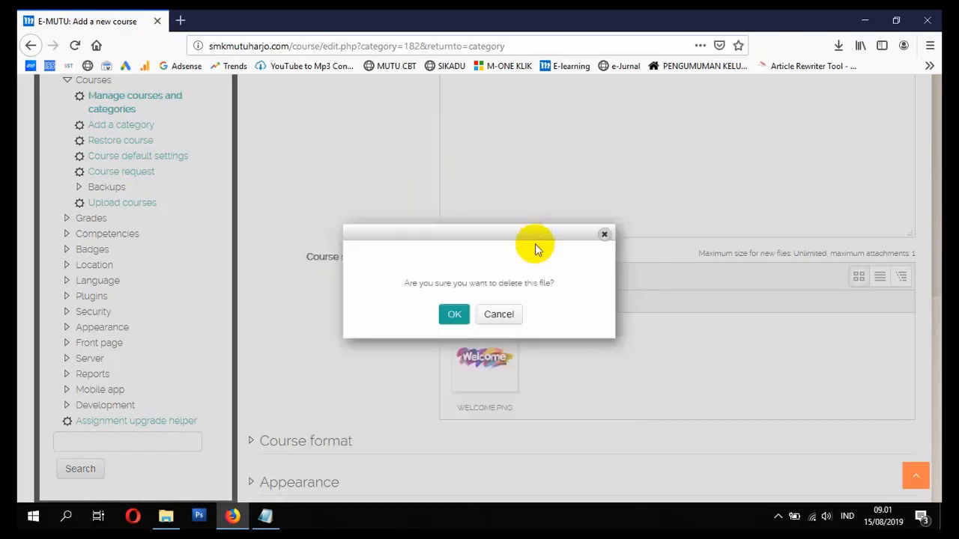
pyautogui.click(455, 314)
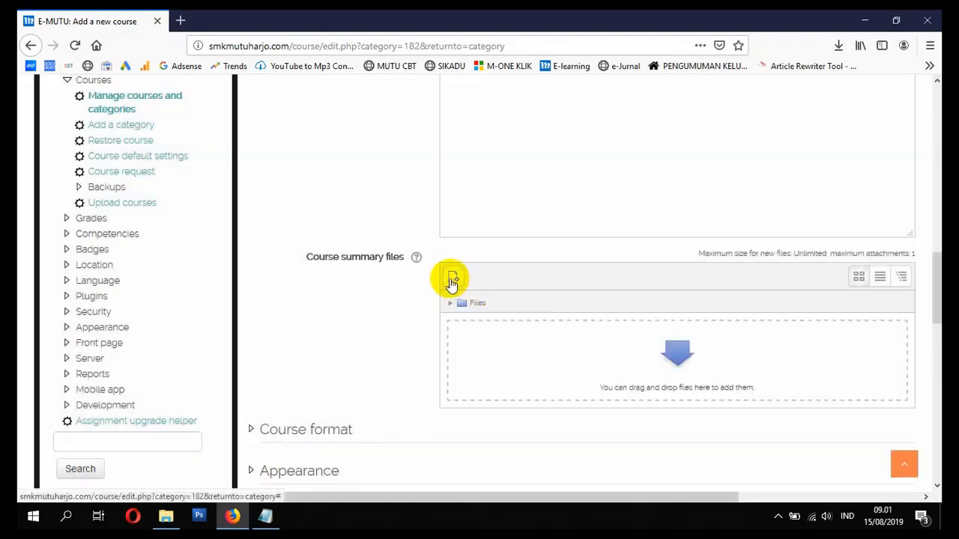
# - Upload WELCOME.PNG from the Pictures folder through the file picker
pyautogui.click(451, 278)
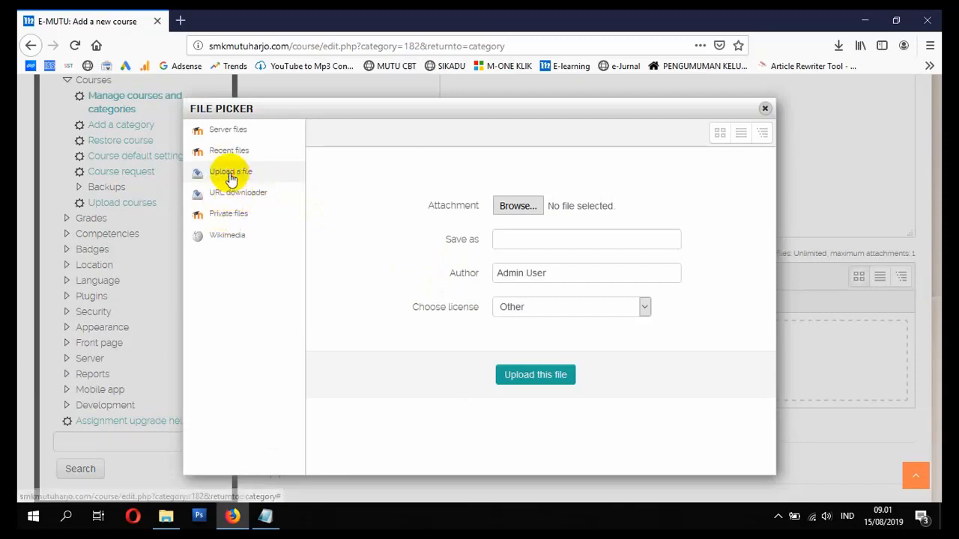
pyautogui.click(519, 209)
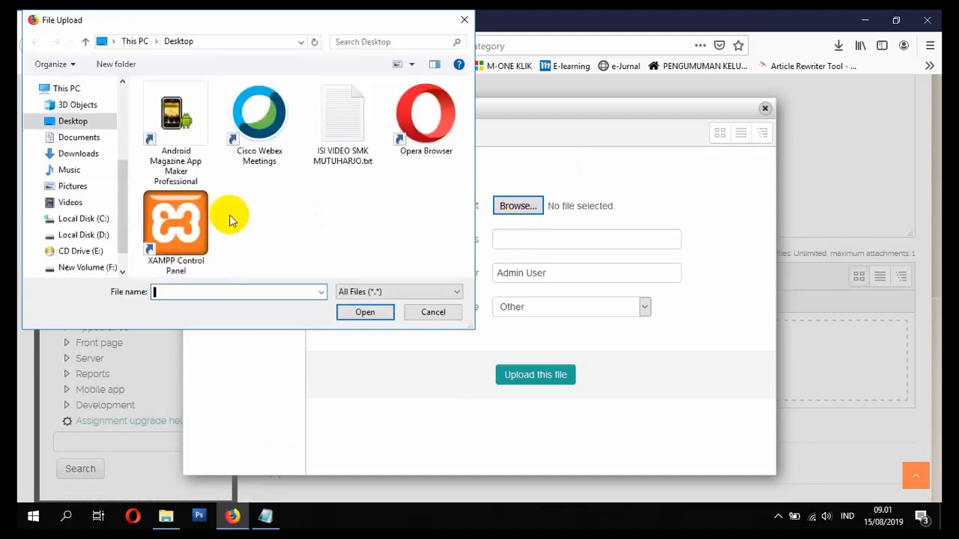
pyautogui.click(71, 187)
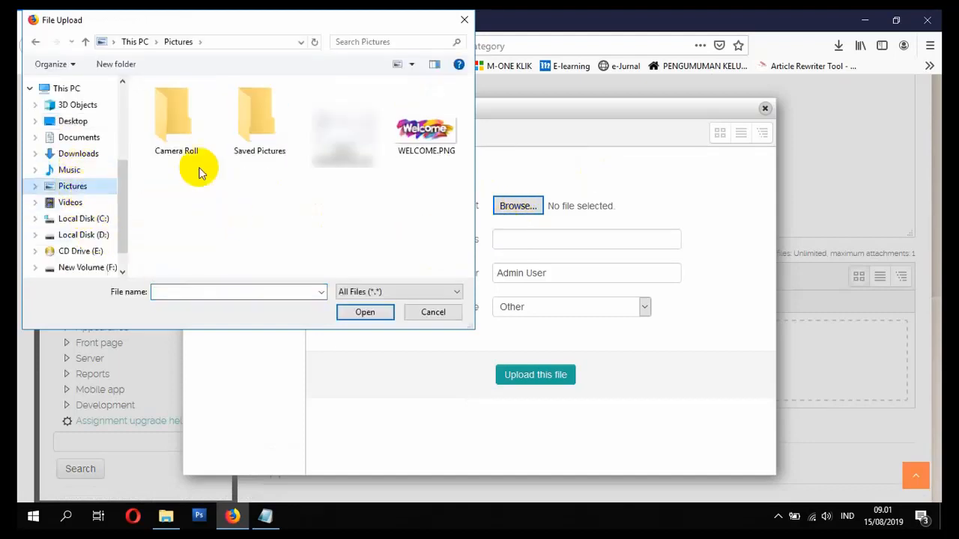
pyautogui.doubleClick(427, 131)
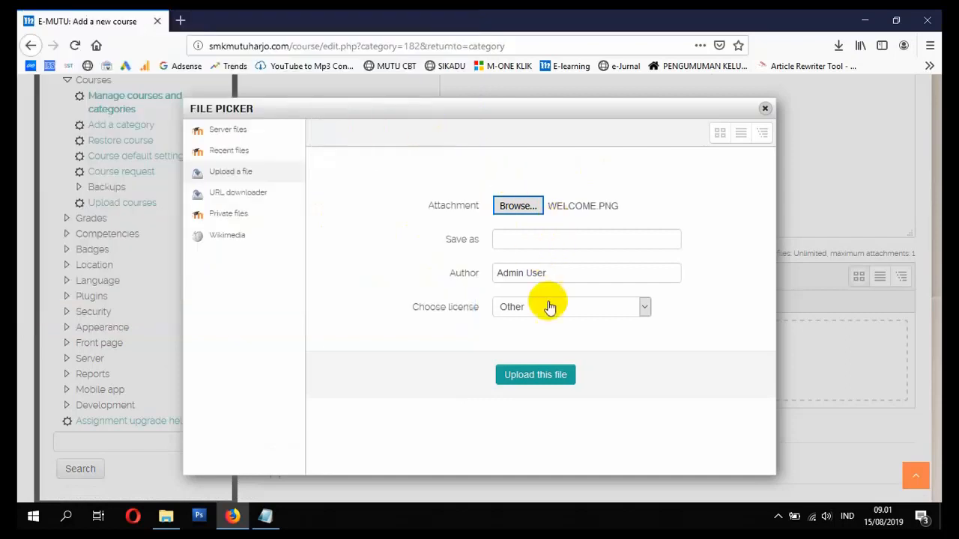
pyautogui.click(545, 378)
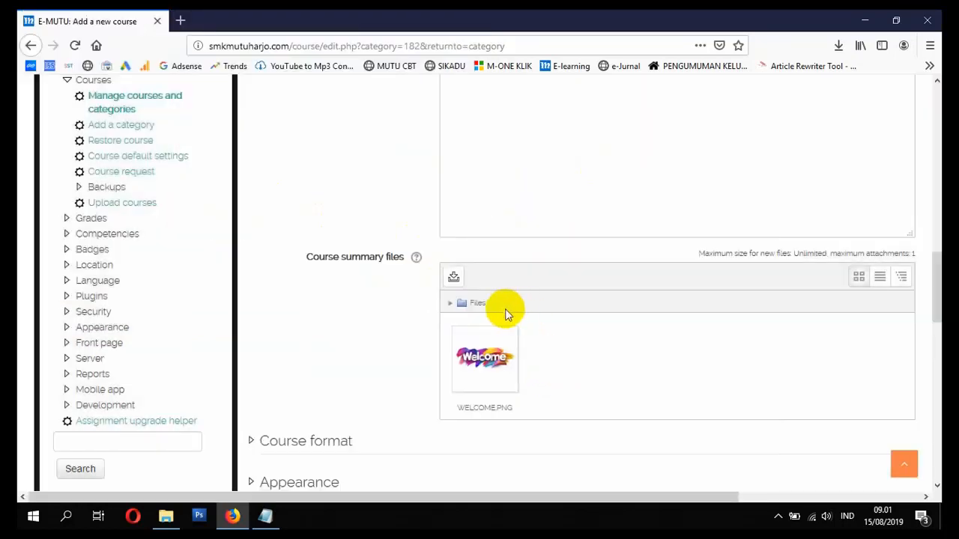
pyautogui.scroll(-4, 502, 330)
pyautogui.scroll(-1, 498, 345)
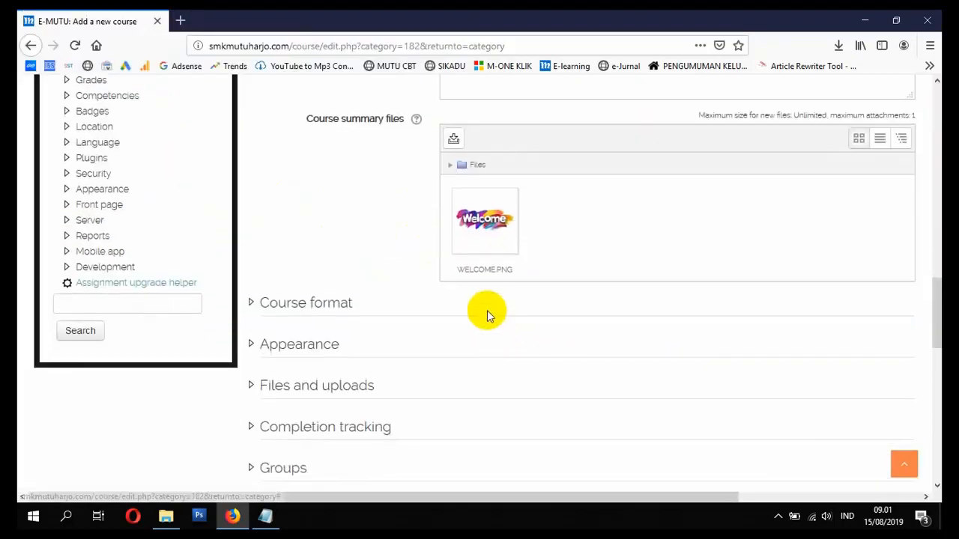
# - Keep the Topics course format and set the number of sections to 7
pyautogui.click(293, 308)
pyautogui.scroll(-4, 412, 338)
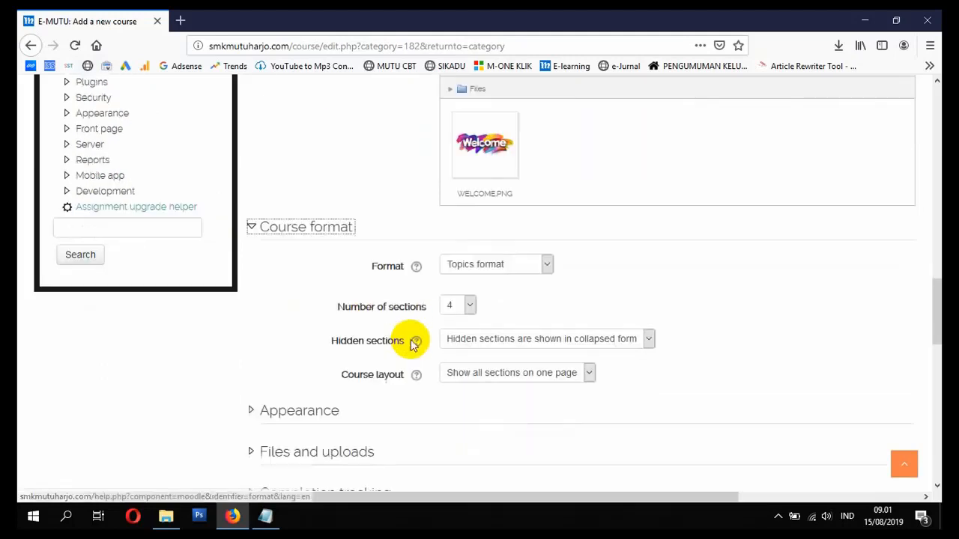
pyautogui.click(497, 210)
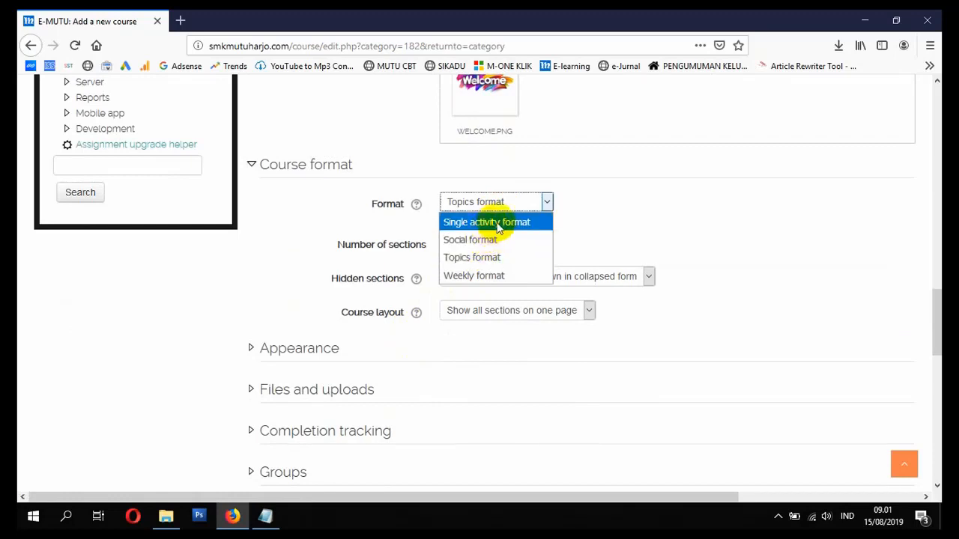
pyautogui.click(483, 260)
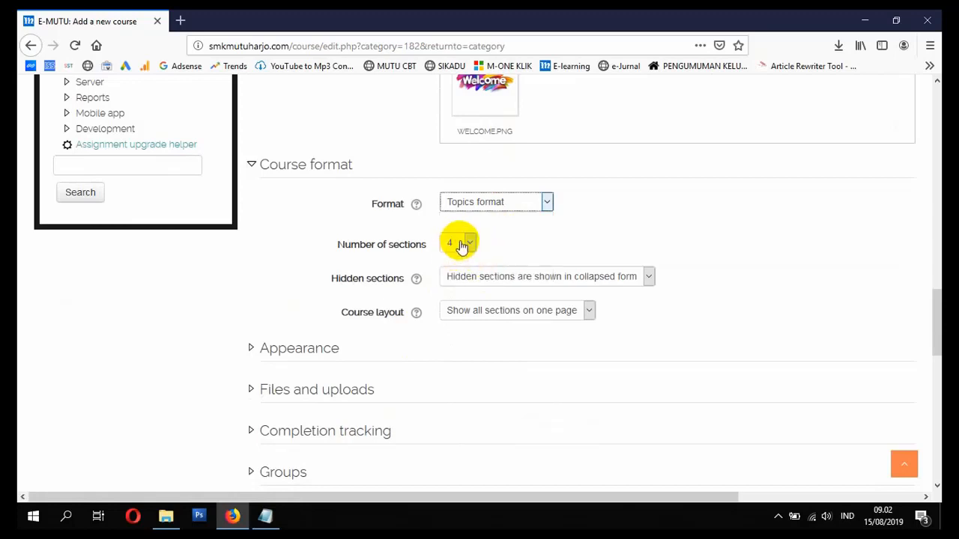
pyautogui.click(463, 244)
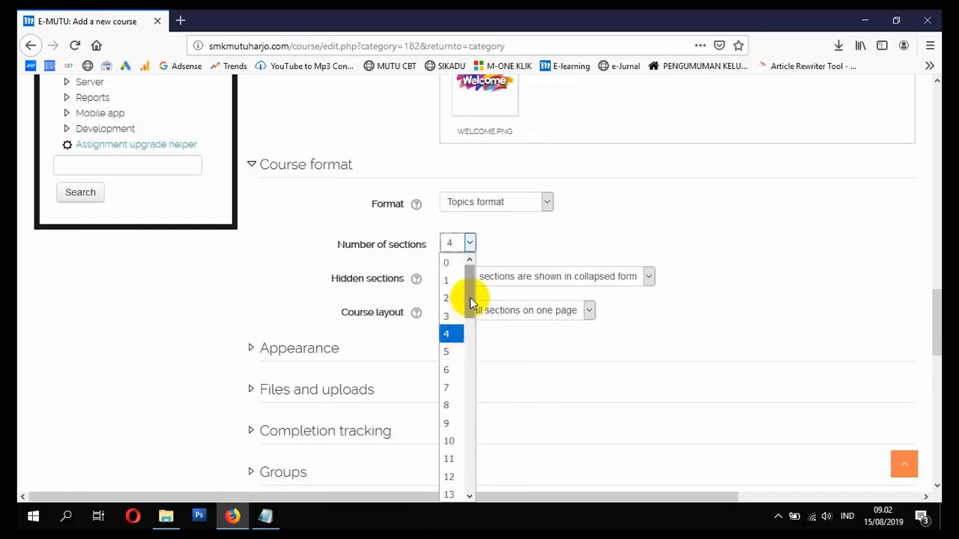
pyautogui.click(459, 391)
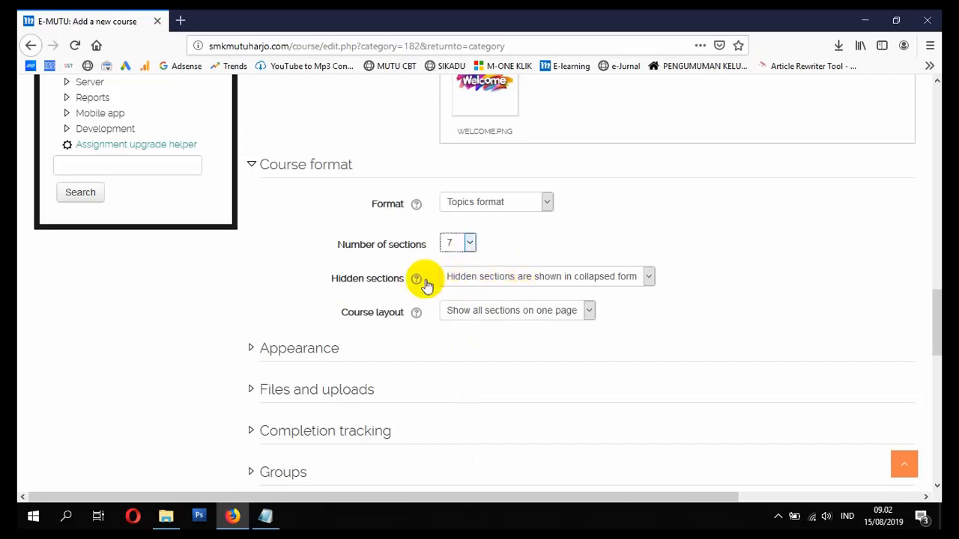
# - Keep hidden sections shown collapsed and the layout showing all sections on one page
pyautogui.click(557, 277)
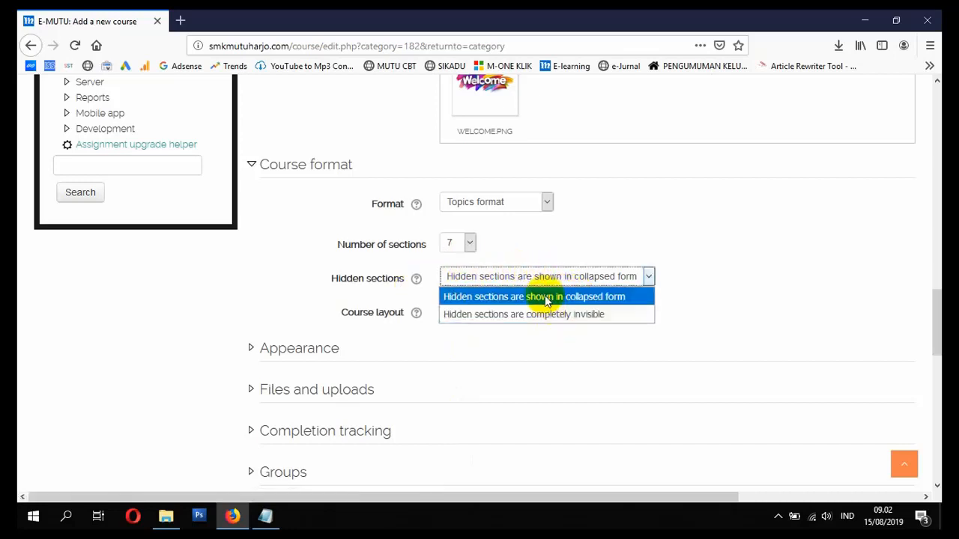
pyautogui.click(545, 298)
pyautogui.click(546, 280)
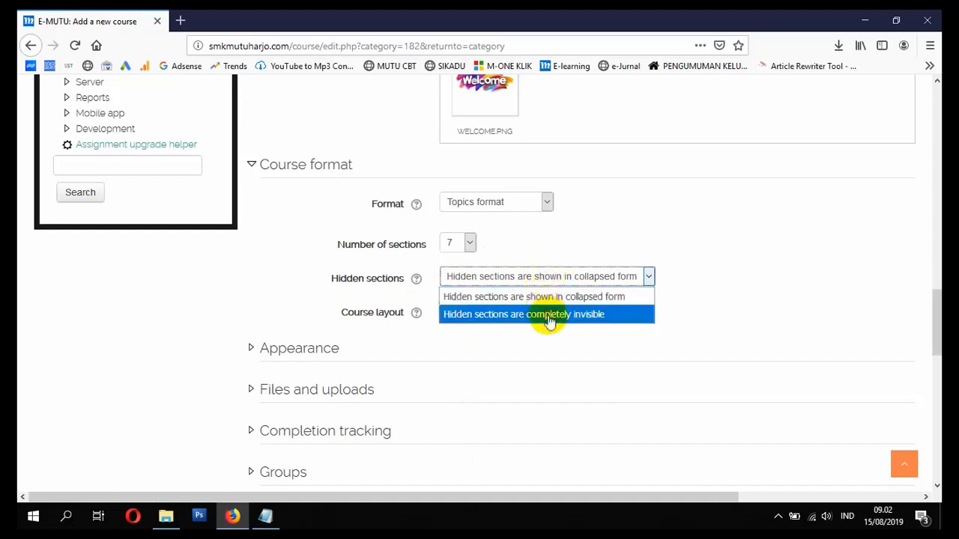
pyautogui.click(549, 320)
pyautogui.click(567, 275)
pyautogui.click(557, 296)
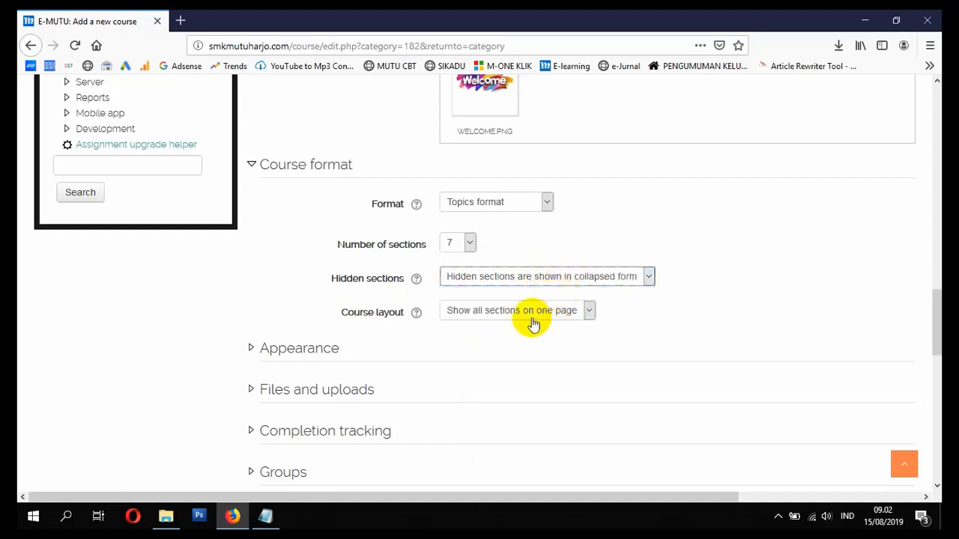
pyautogui.click(532, 321)
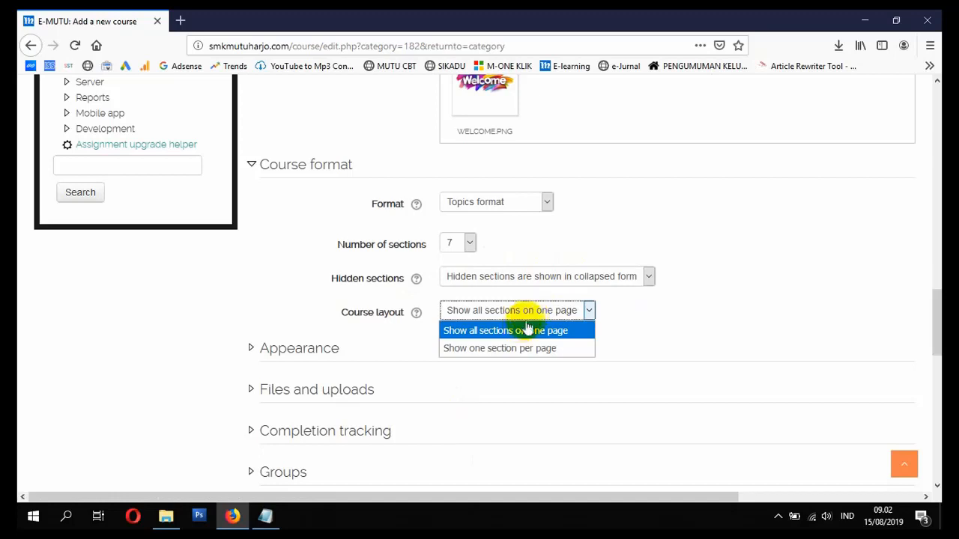
pyautogui.click(527, 329)
pyautogui.click(334, 348)
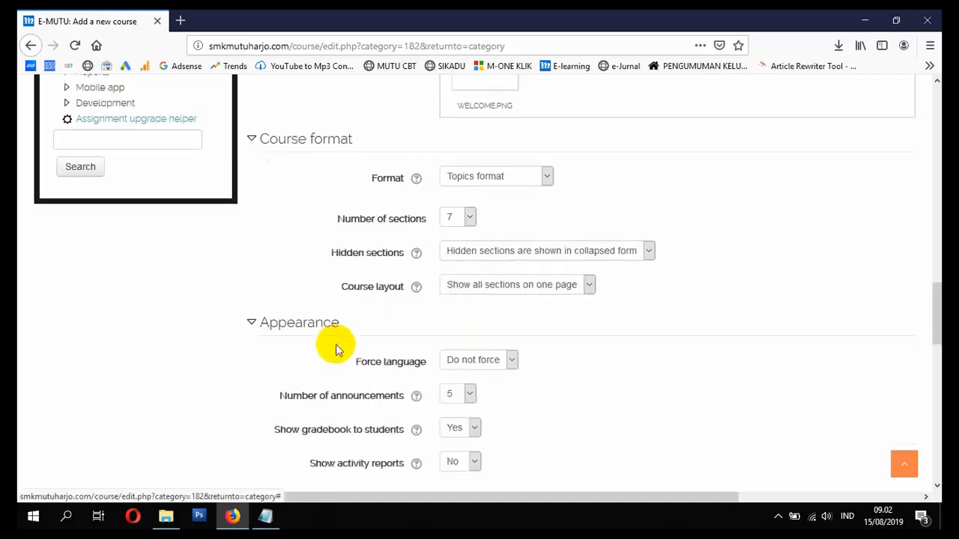
# - Leave Files and uploads, Completion tracking, Groups and Role renaming at defaults, then save and return
pyautogui.scroll(-3, 336, 349)
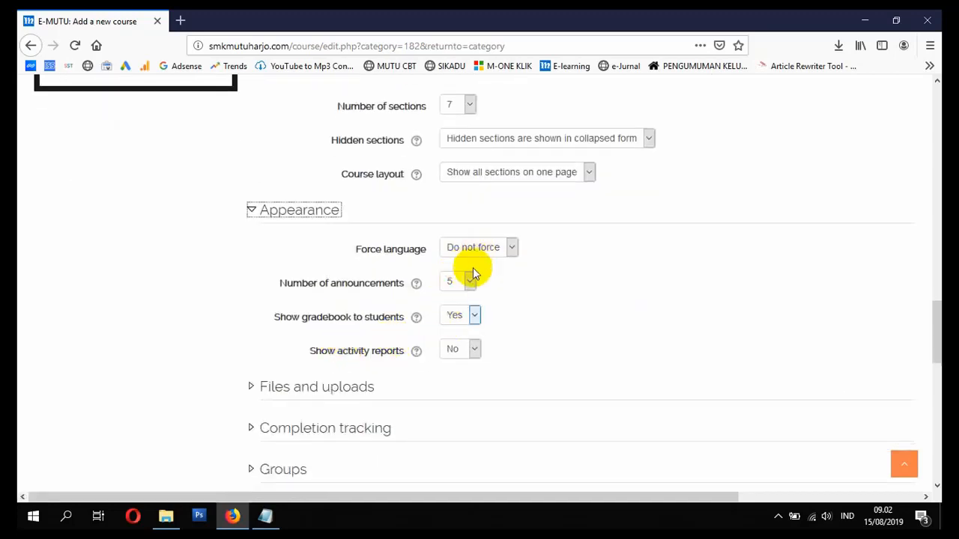
pyautogui.scroll(-2, 408, 322)
pyautogui.click(356, 318)
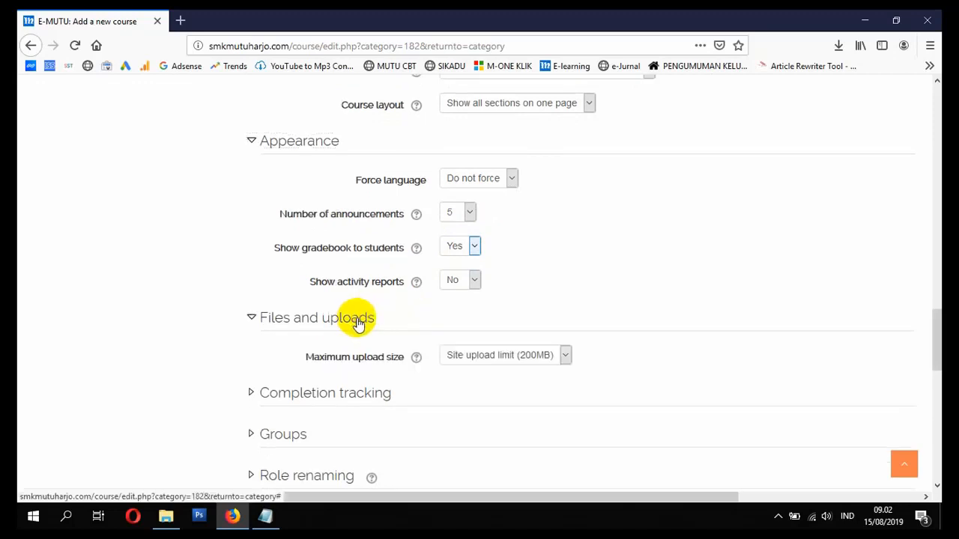
pyautogui.scroll(-4, 389, 308)
pyautogui.click(360, 264)
pyautogui.scroll(-1, 405, 289)
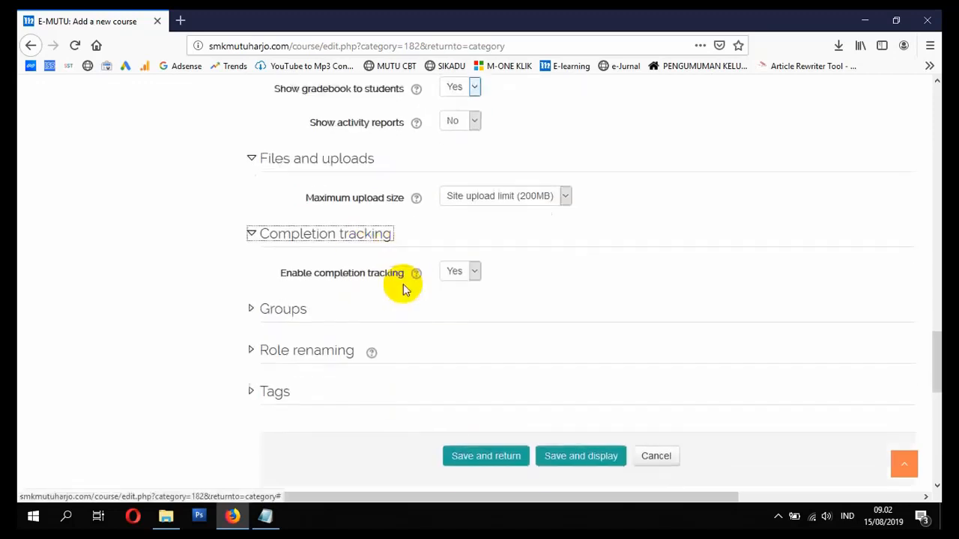
pyautogui.scroll(-1, 352, 280)
pyautogui.click(306, 263)
pyautogui.scroll(-2, 325, 283)
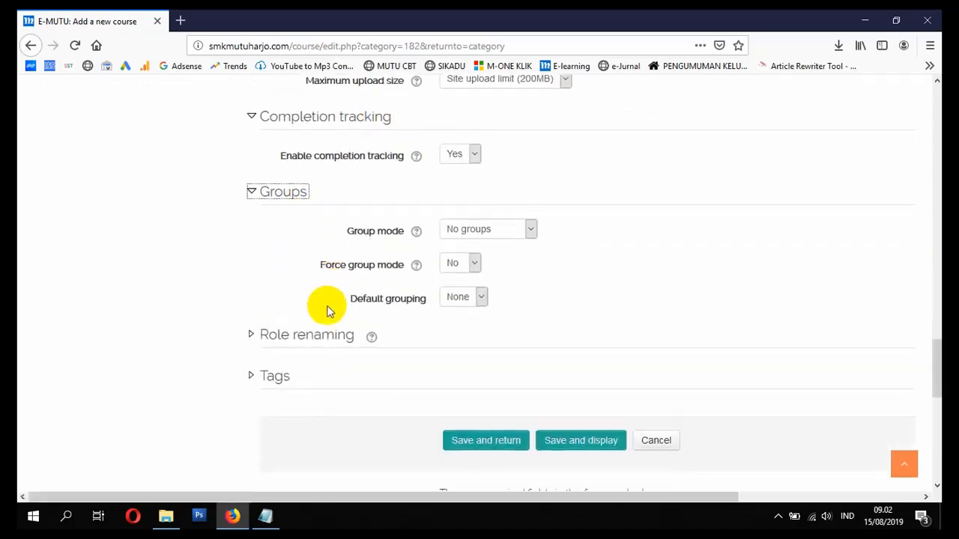
pyautogui.click(321, 332)
pyautogui.scroll(-8, 347, 332)
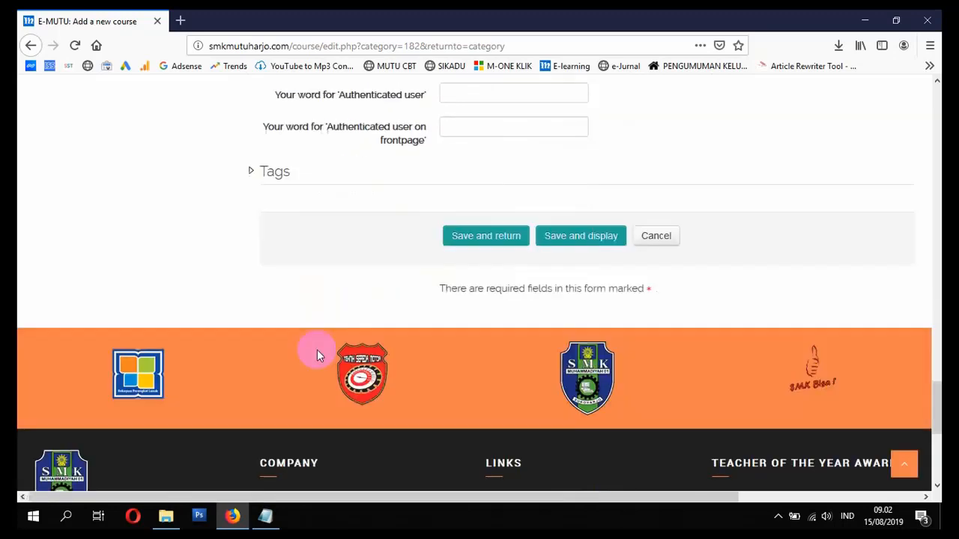
pyautogui.click(474, 239)
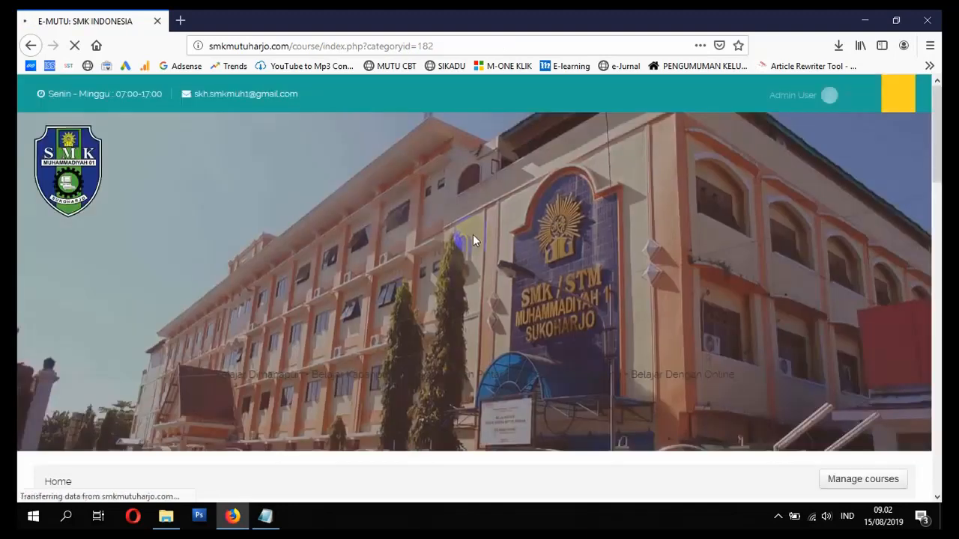
# - Open the new Bahasa Indonesia XI course and check its General and Topics 1–7 sections
pyautogui.scroll(-5, 457, 247)
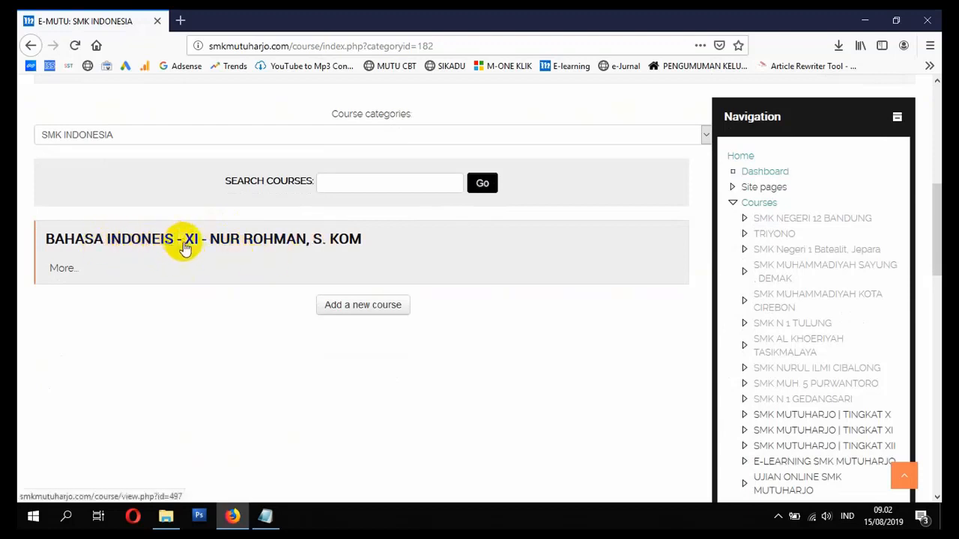
pyautogui.click(236, 243)
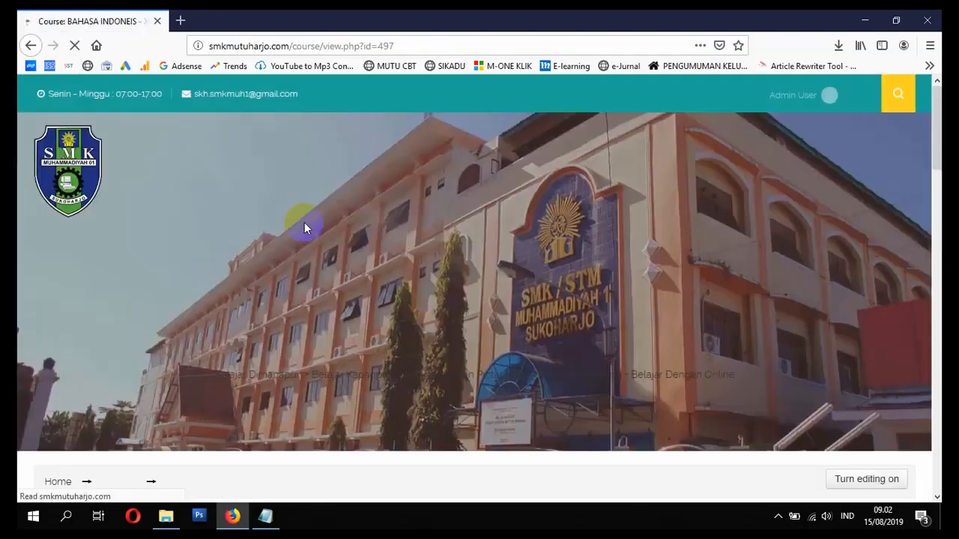
pyautogui.scroll(-6, 330, 240)
pyautogui.scroll(2, 502, 279)
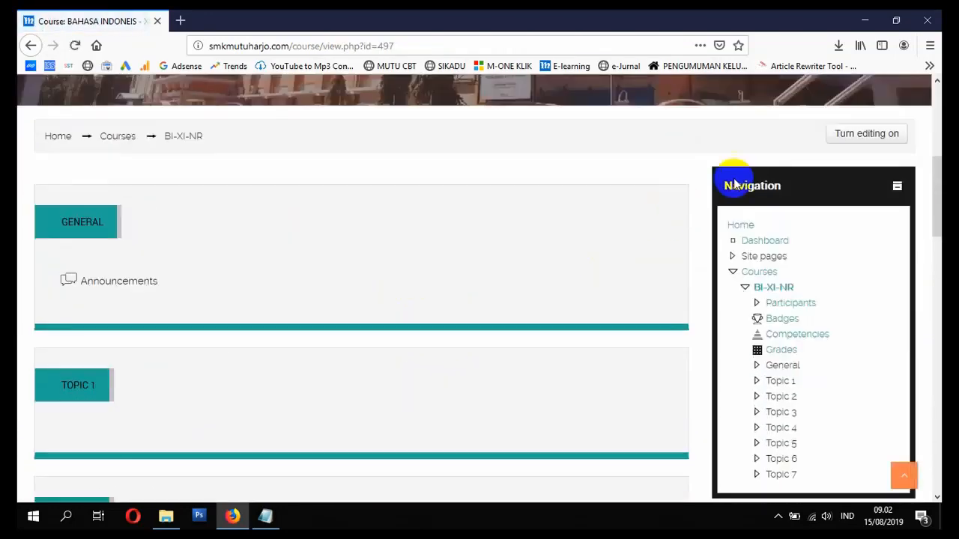
pyautogui.scroll(-8, 694, 217)
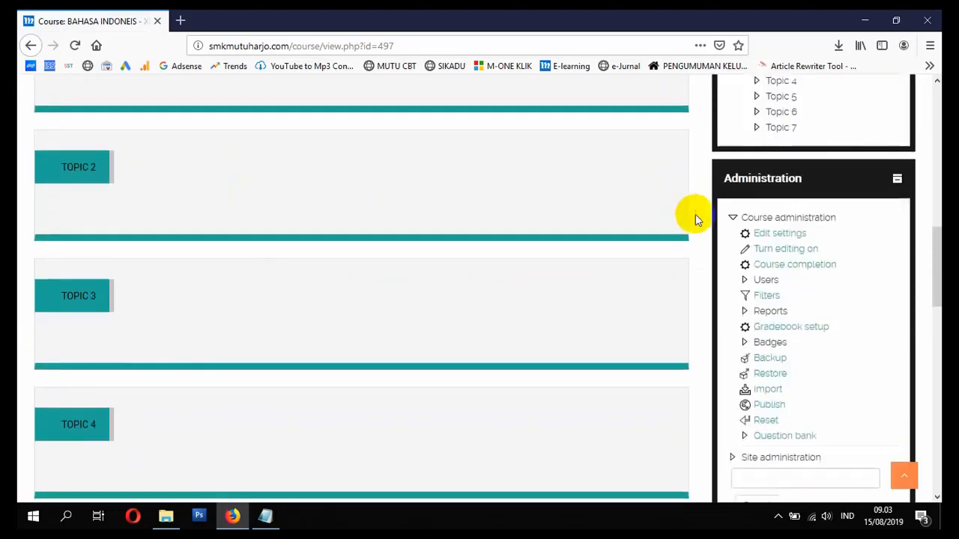
pyautogui.scroll(9, 706, 217)
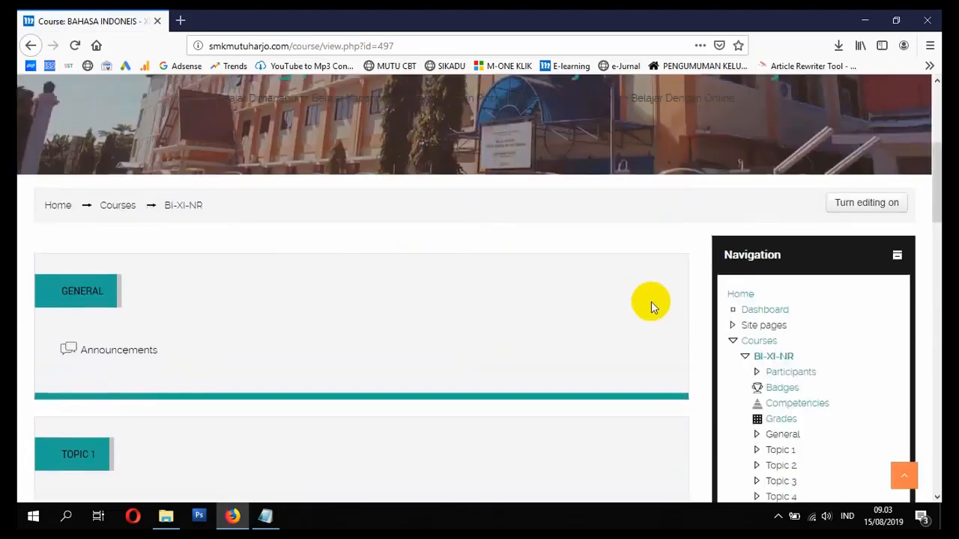
pyautogui.scroll(-3, 649, 302)
pyautogui.scroll(3, 310, 253)
# - Return through Courses to the SMK INDONESIA category and reopen the course
pyautogui.click(127, 210)
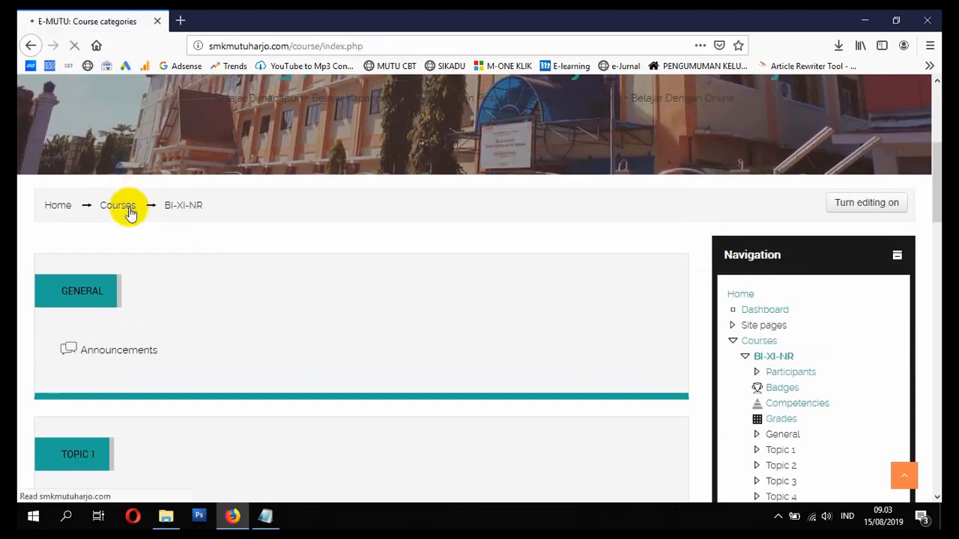
pyautogui.scroll(-5, 178, 255)
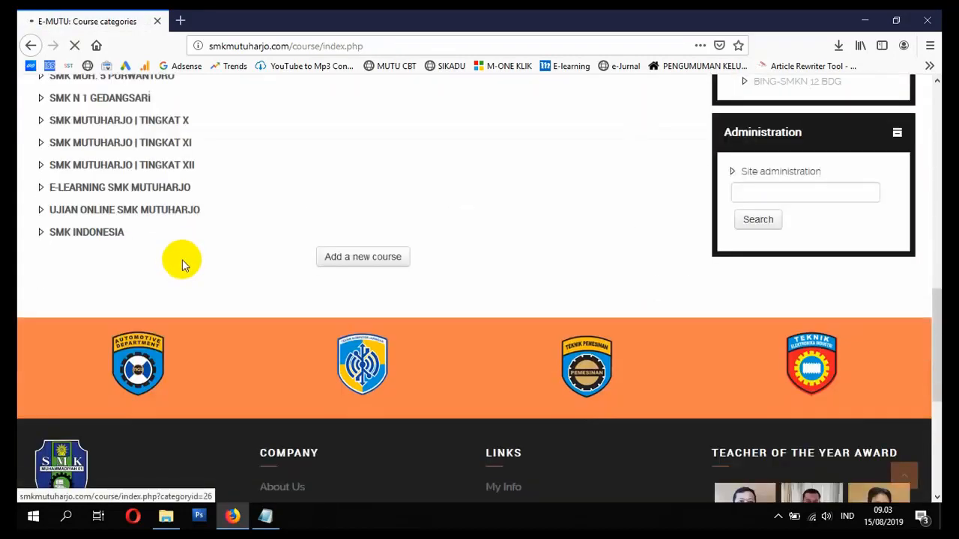
pyautogui.click(107, 238)
pyautogui.scroll(-5, 112, 244)
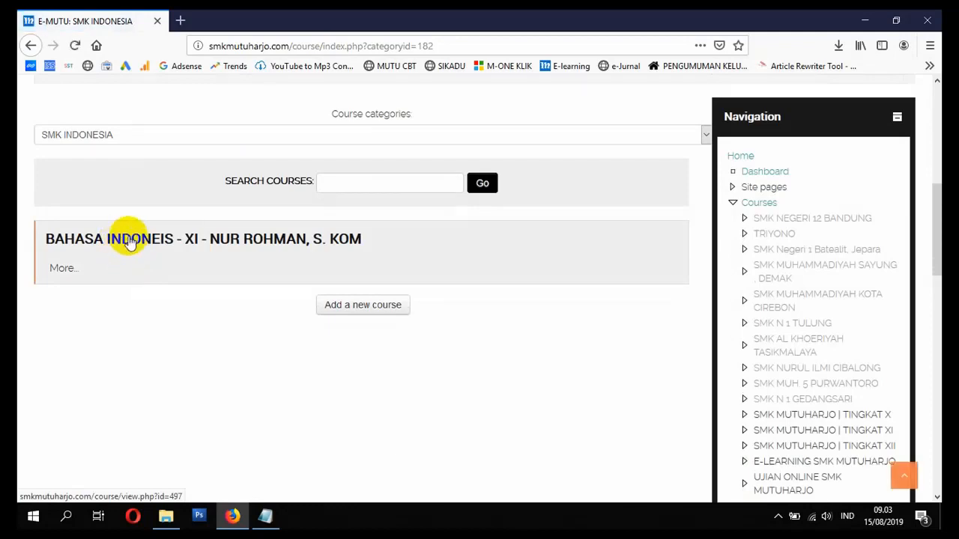
pyautogui.click(146, 244)
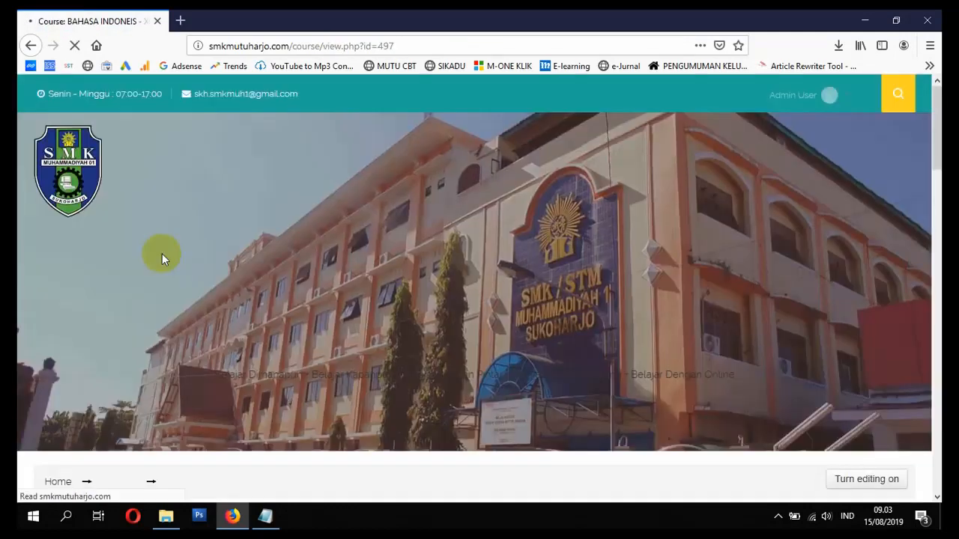
pyautogui.scroll(-10, 188, 285)
pyautogui.scroll(-5, 450, 268)
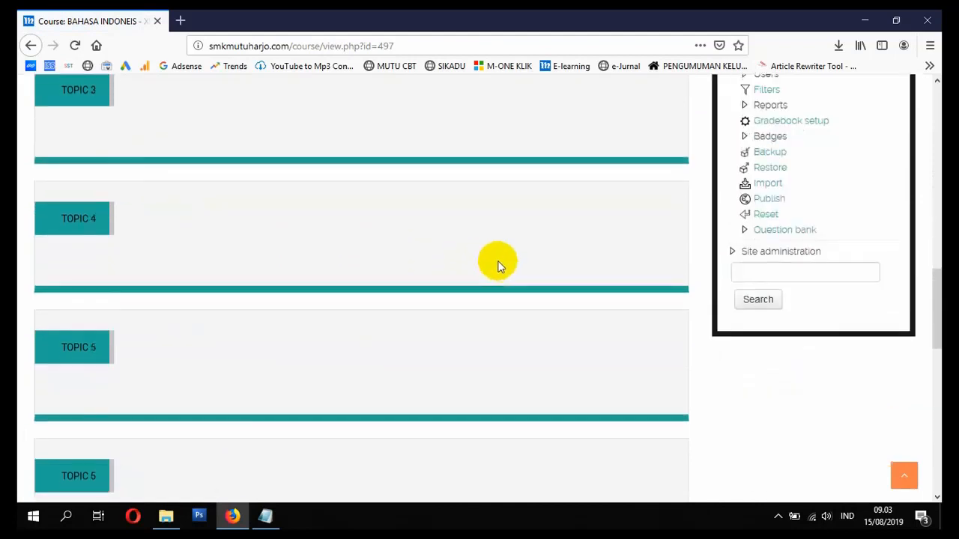
pyautogui.scroll(3, 569, 240)
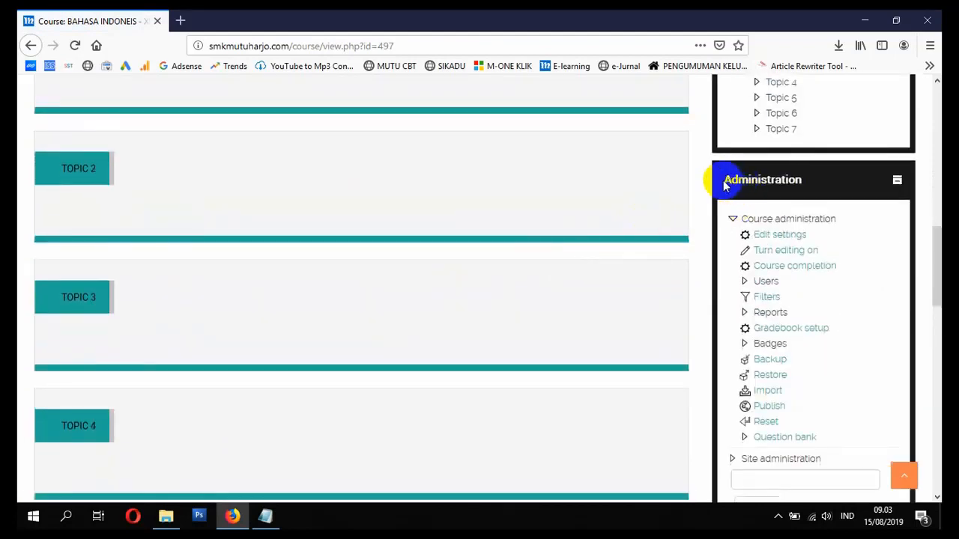
# - Correct the misspelled 'INDONEIS' in the course full name to 'INDONESIA' and save
pyautogui.click(778, 237)
pyautogui.scroll(-5, 492, 278)
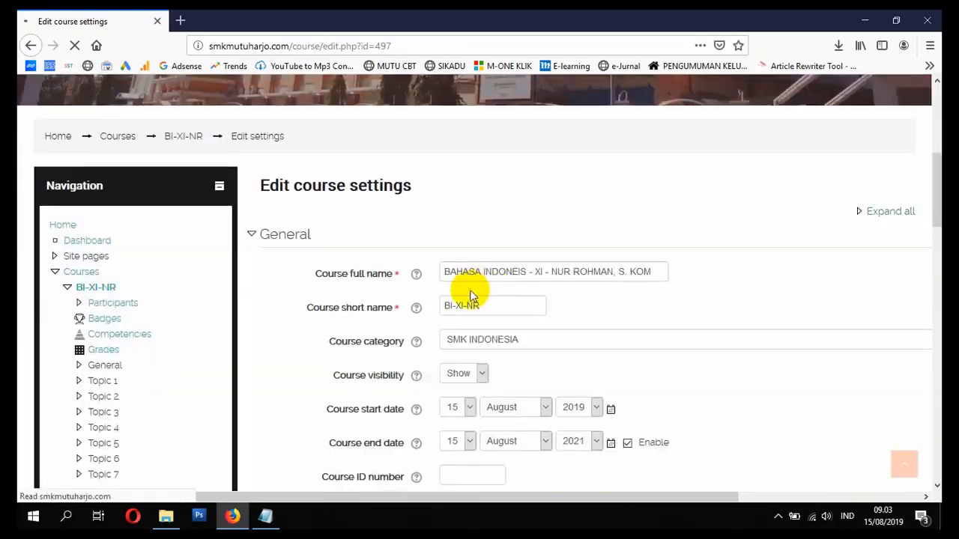
pyautogui.click(528, 273)
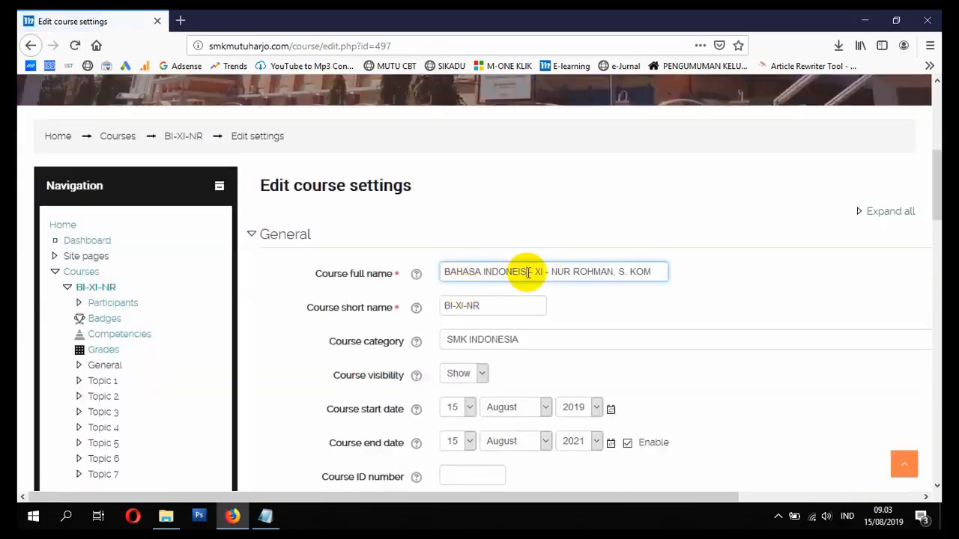
pyautogui.press('BackSpace')
pyautogui.press('BackSpace')
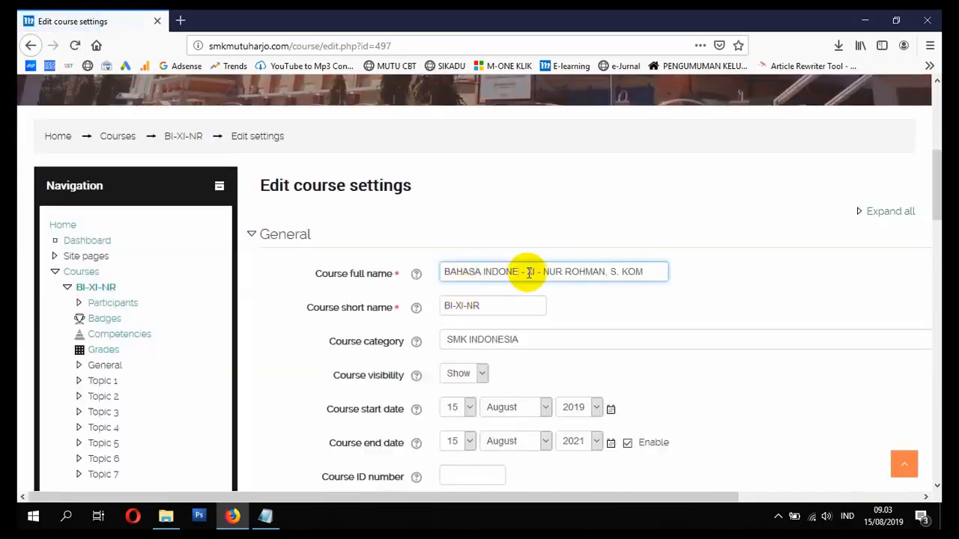
pyautogui.write('SIA')
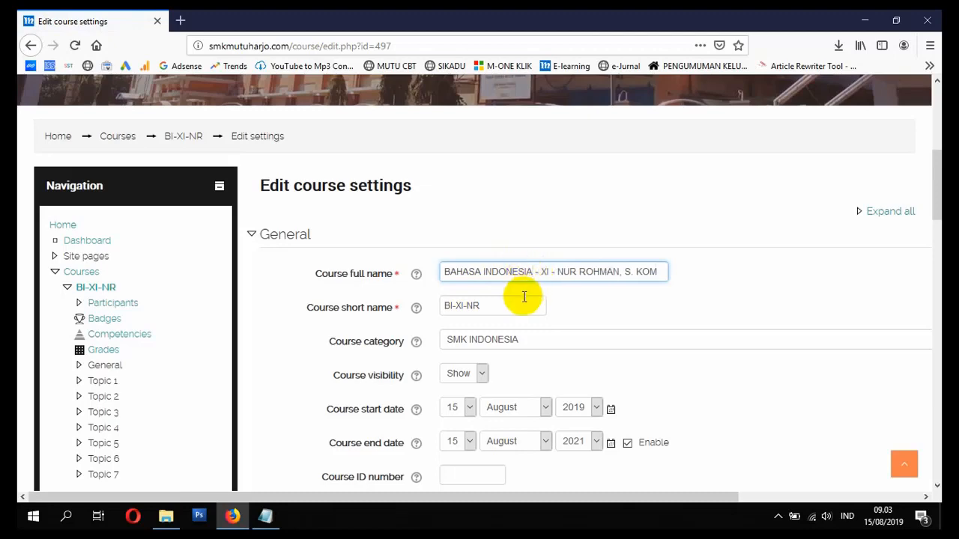
pyautogui.scroll(-20, 524, 297)
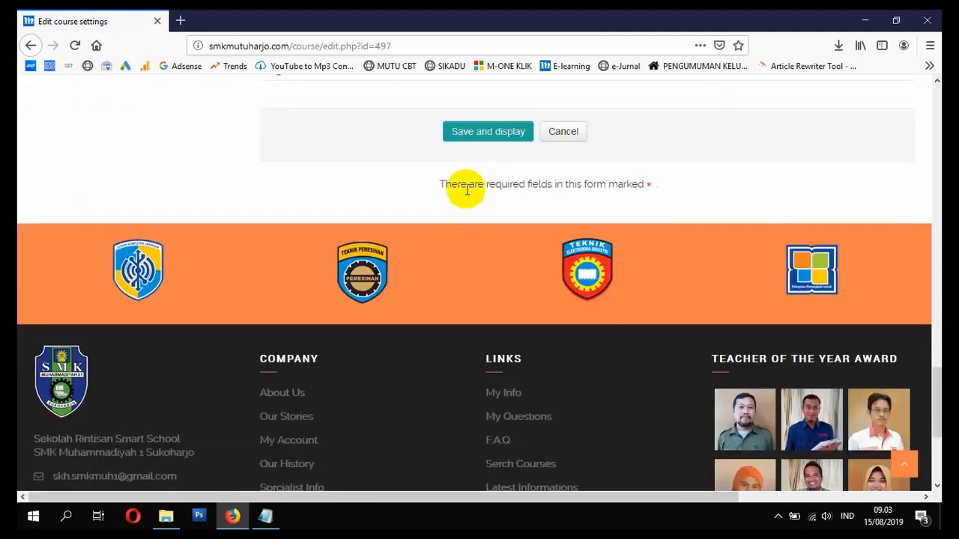
pyautogui.click(484, 133)
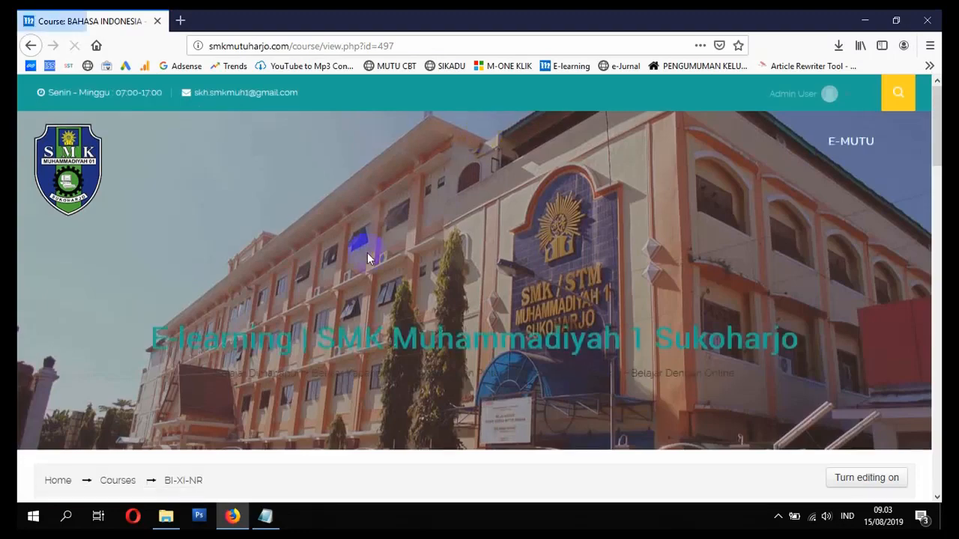
# - Go back through Courses and SMK INDONESIA to the BI-XI-NR course page
pyautogui.scroll(-4, 367, 258)
pyautogui.scroll(3, 377, 292)
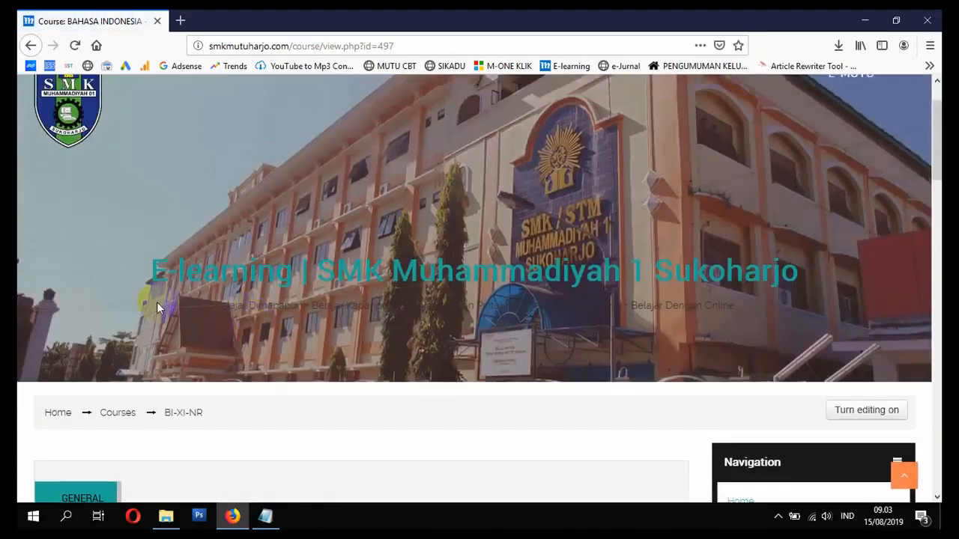
pyautogui.click(120, 414)
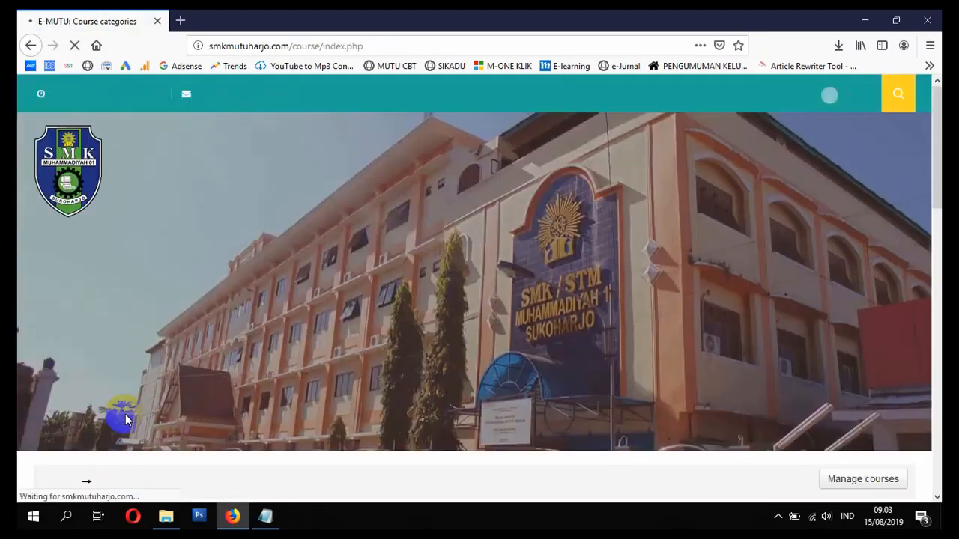
pyautogui.scroll(-8, 124, 416)
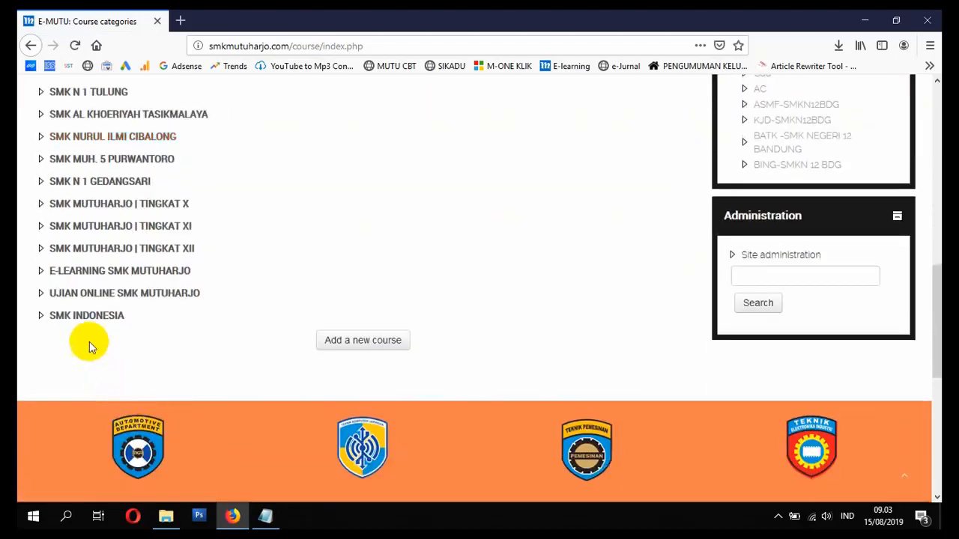
pyautogui.click(96, 317)
pyautogui.scroll(-5, 232, 300)
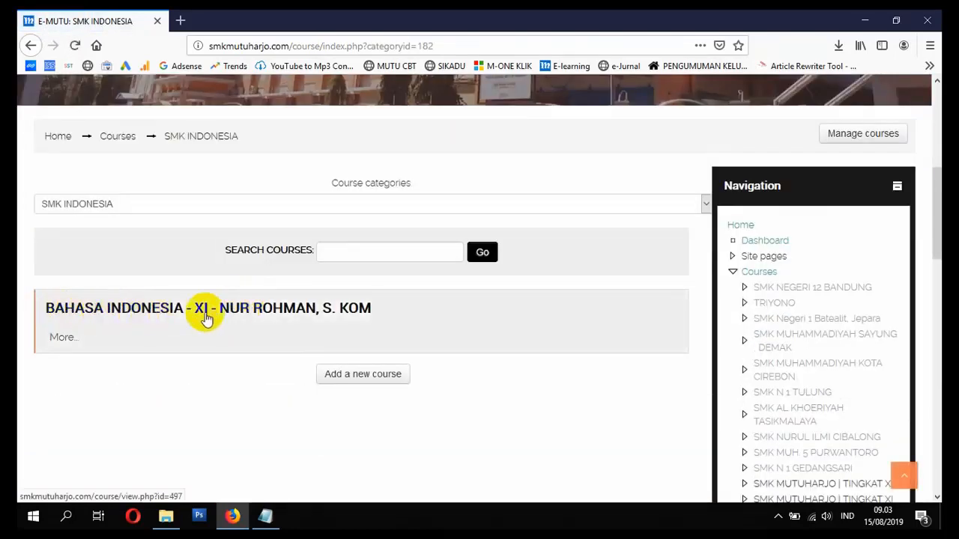
pyautogui.click(277, 316)
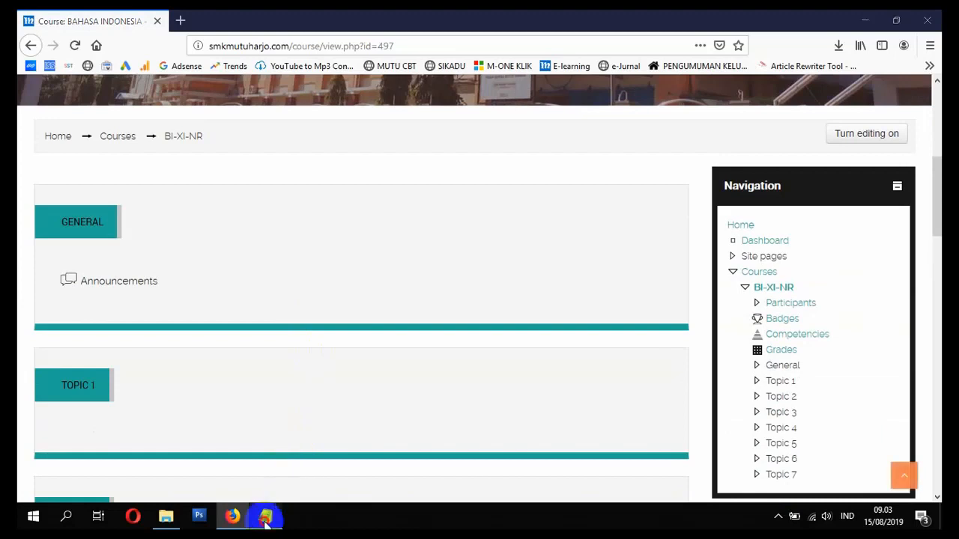
# - Add SELESAI after the MEMBUAT COURSE line in the Notepad checklist
pyautogui.click(266, 517)
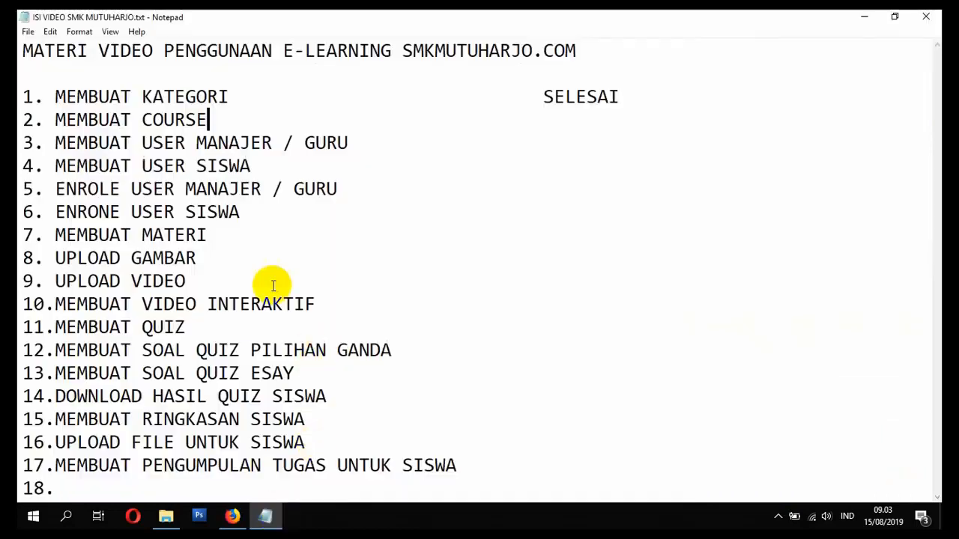
pyautogui.click(578, 114)
pyautogui.write('SELESAI')
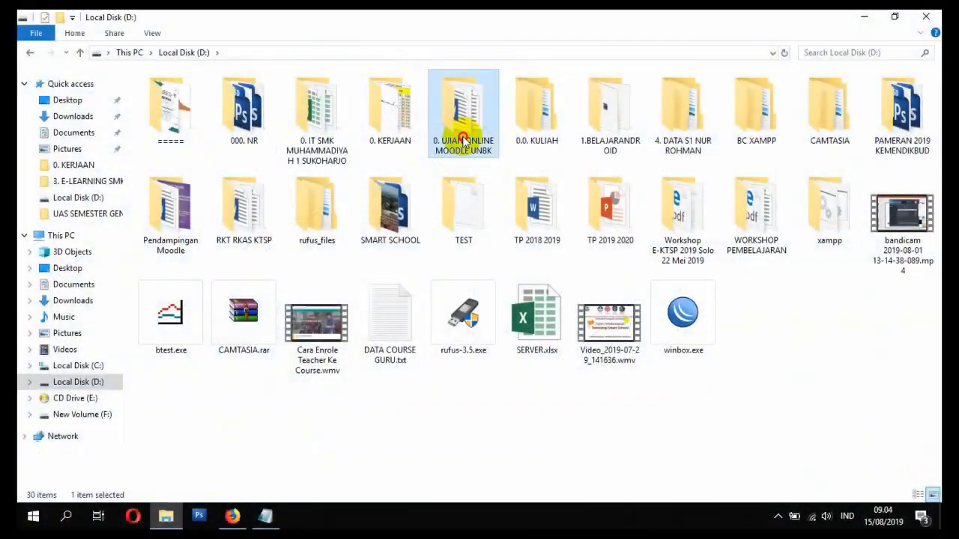
# - Open the 3. E-LEARNING SMK MUTUHARJO 2019 folder and duplicate DATA GURU.csv
pyautogui.doubleClick(465, 113)
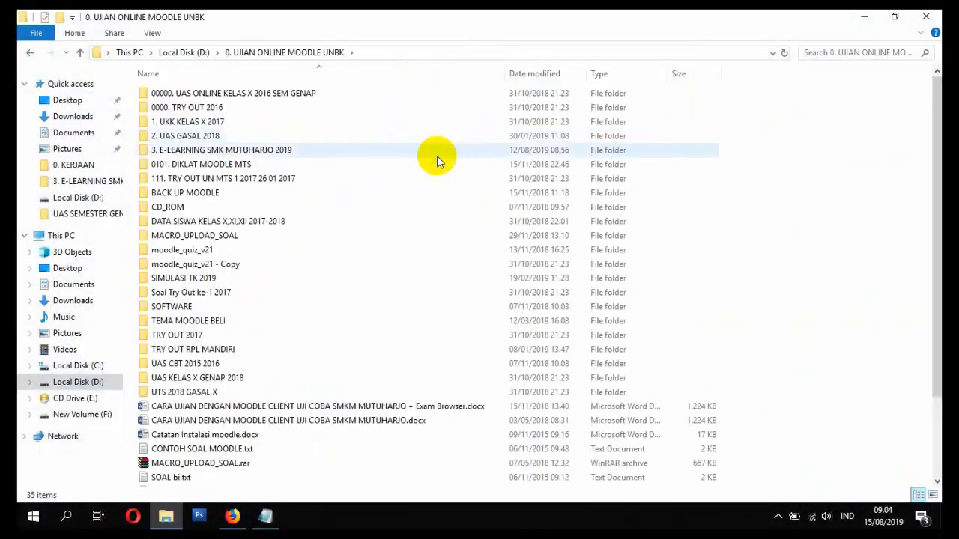
pyautogui.doubleClick(238, 149)
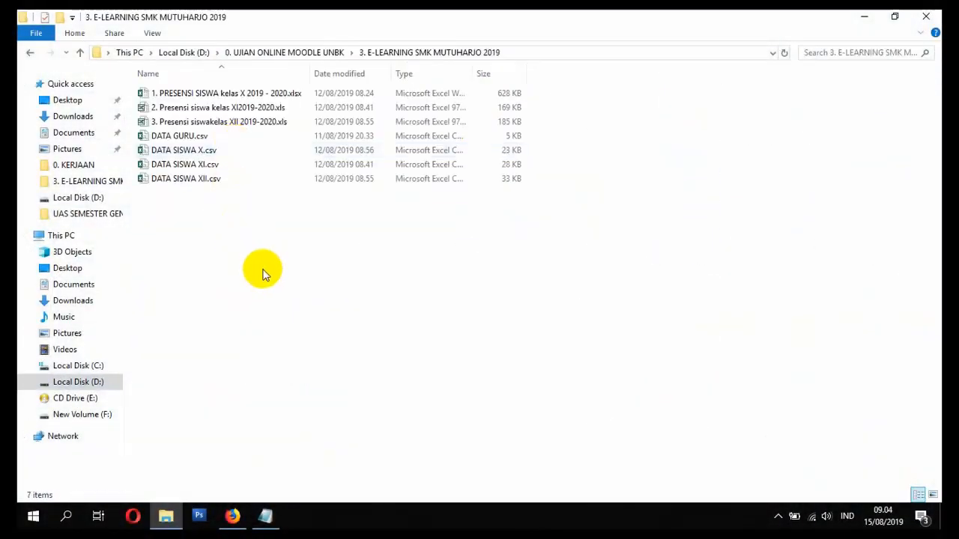
pyautogui.click(248, 150)
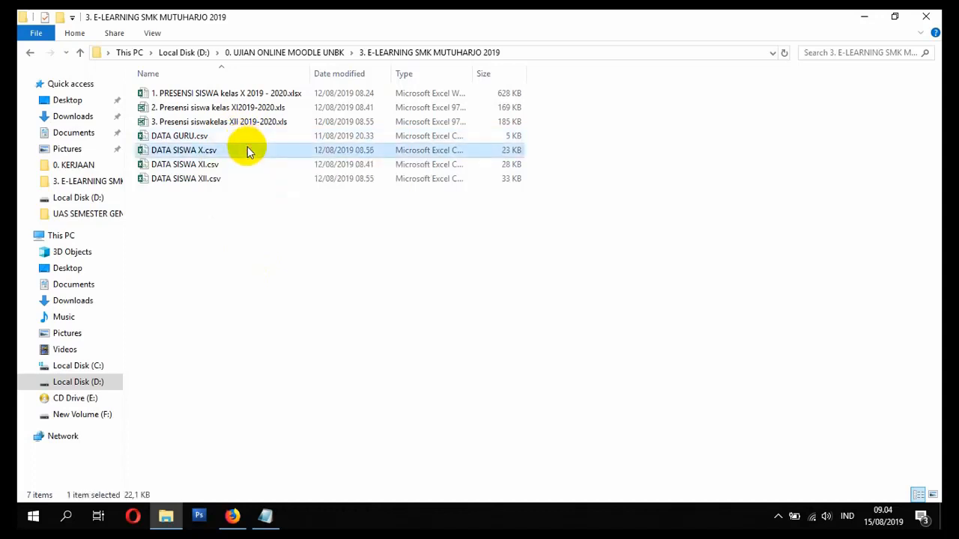
pyautogui.click(245, 137)
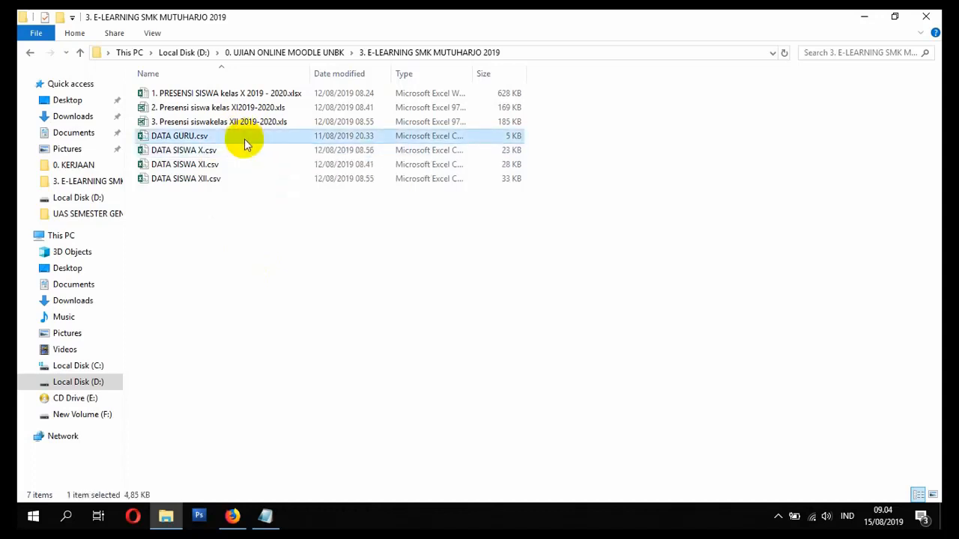
pyautogui.doubleClick(245, 140)
pyautogui.hotkey('ctrl', 'v')
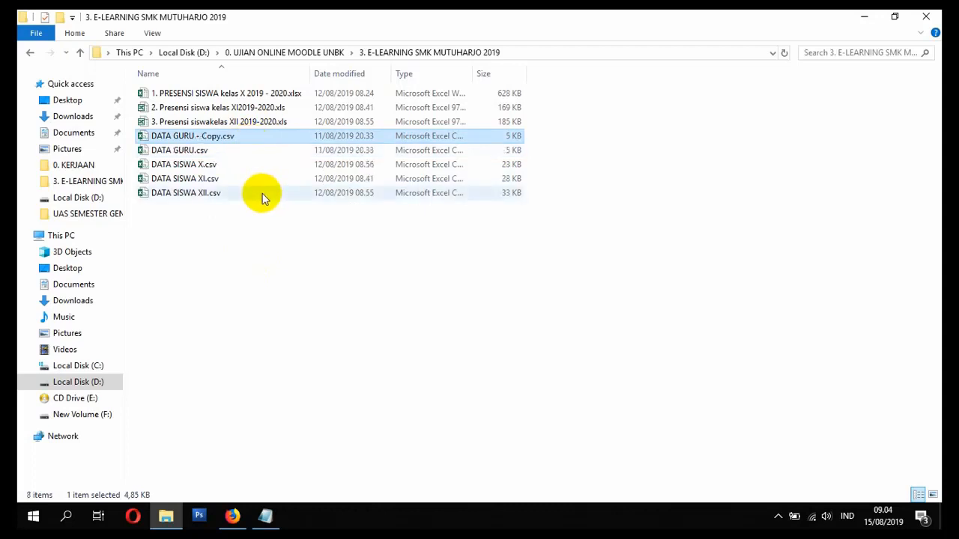
# - Rename the copied file to MANAGER DAN GURU.csv
pyautogui.click(216, 137)
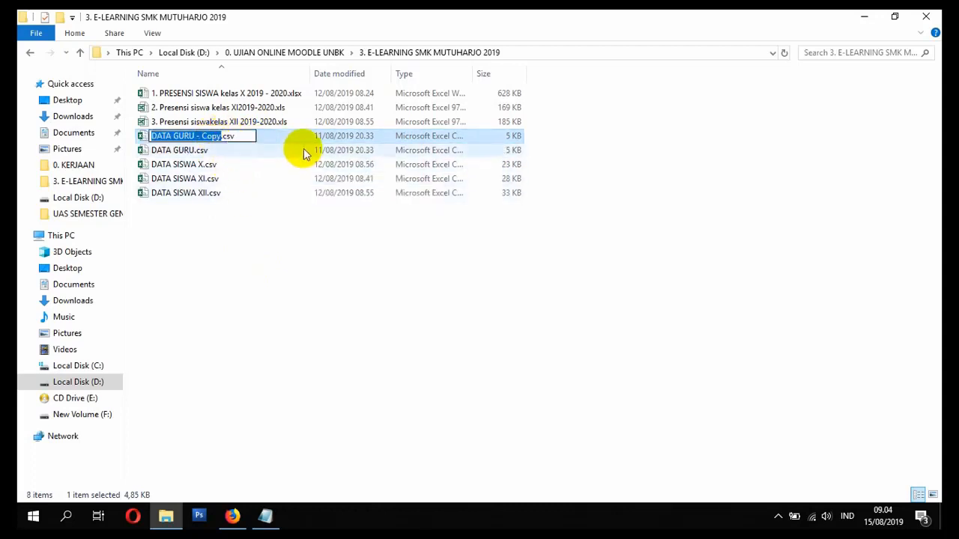
pyautogui.write('TEST')
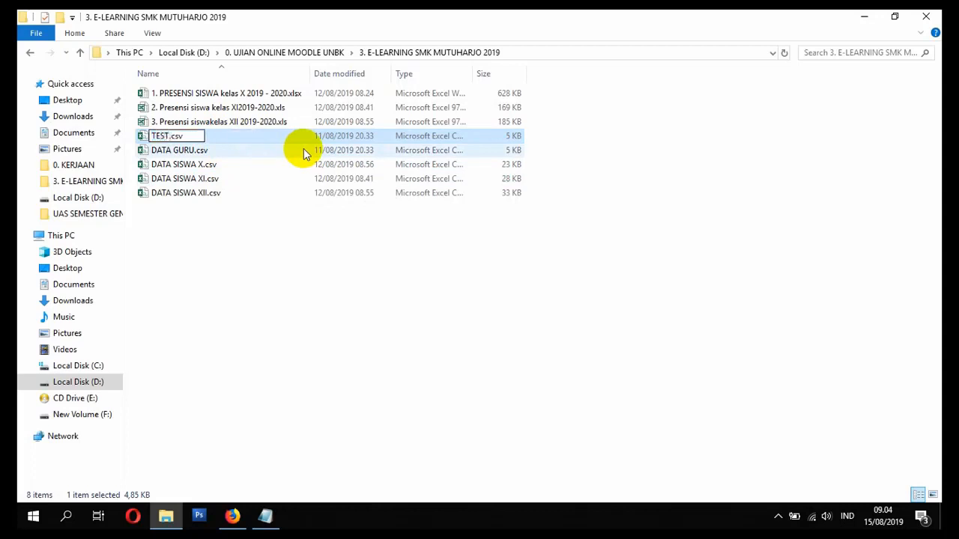
pyautogui.press('BackSpace')
pyautogui.press('BackSpace')
pyautogui.press('BackSpace')
pyautogui.press('BackSpace')
pyautogui.write('MANAGER DAN')
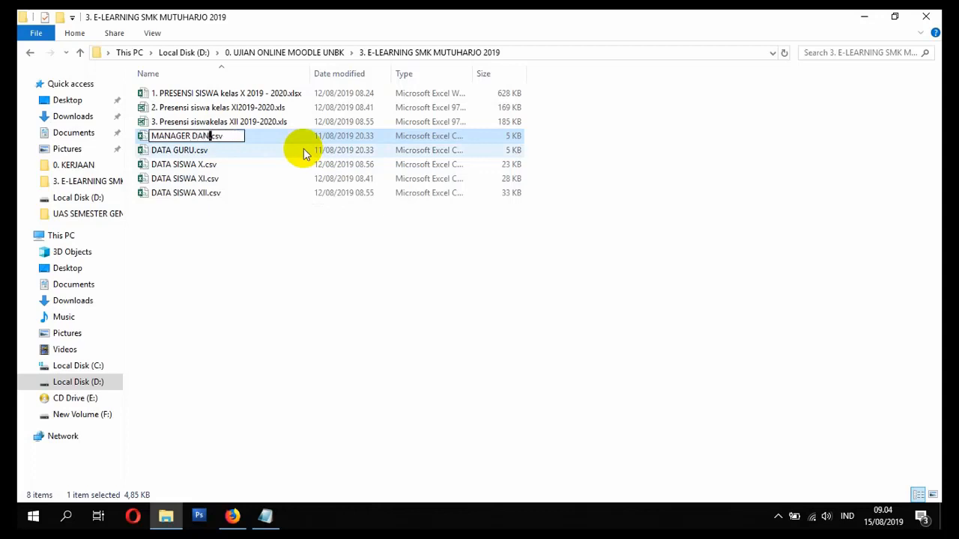
pyautogui.write(' GURU')
pyautogui.press('Return')
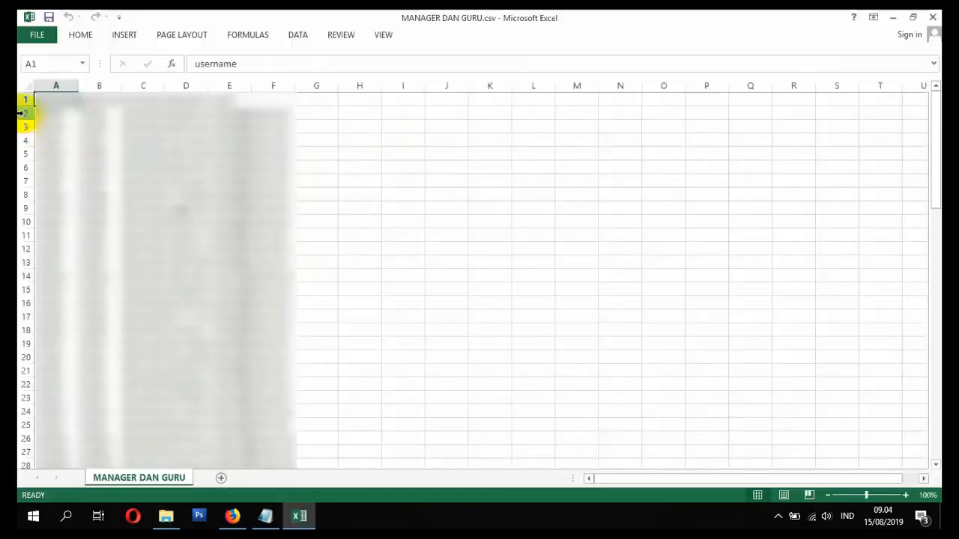
# - Delete all the old data rows below the header row
pyautogui.moveTo(20, 113); pyautogui.dragTo(60, 446)
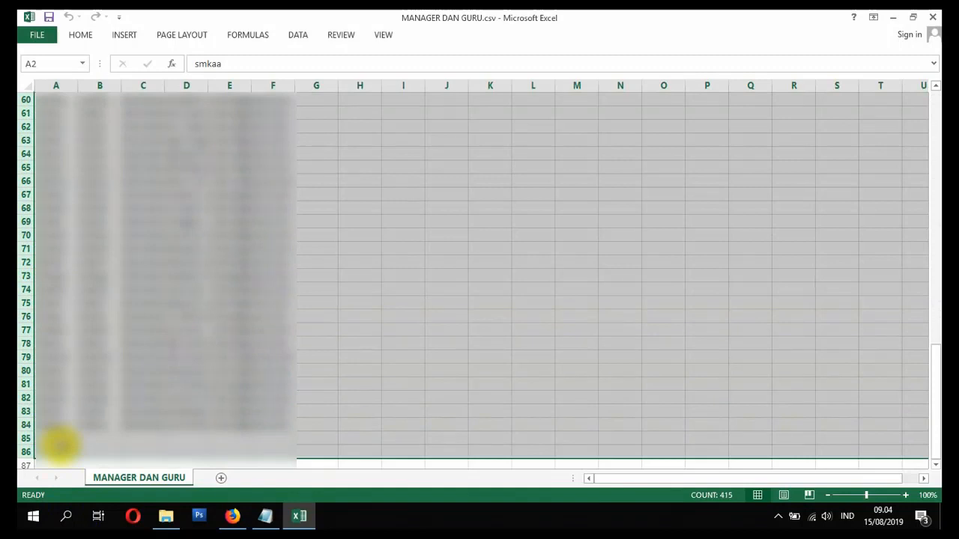
pyautogui.scroll(20, 60, 445)
pyautogui.press('Delete')
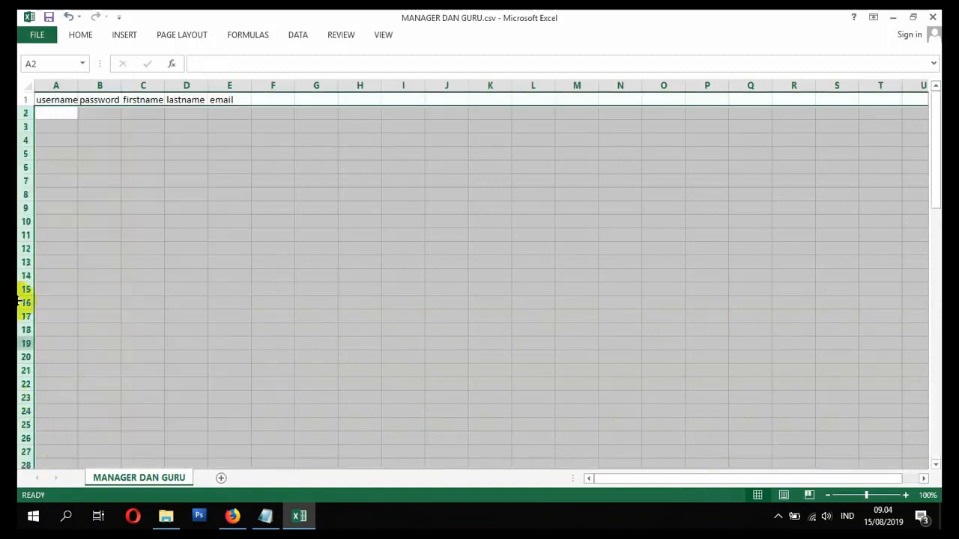
pyautogui.rightClick(21, 112)
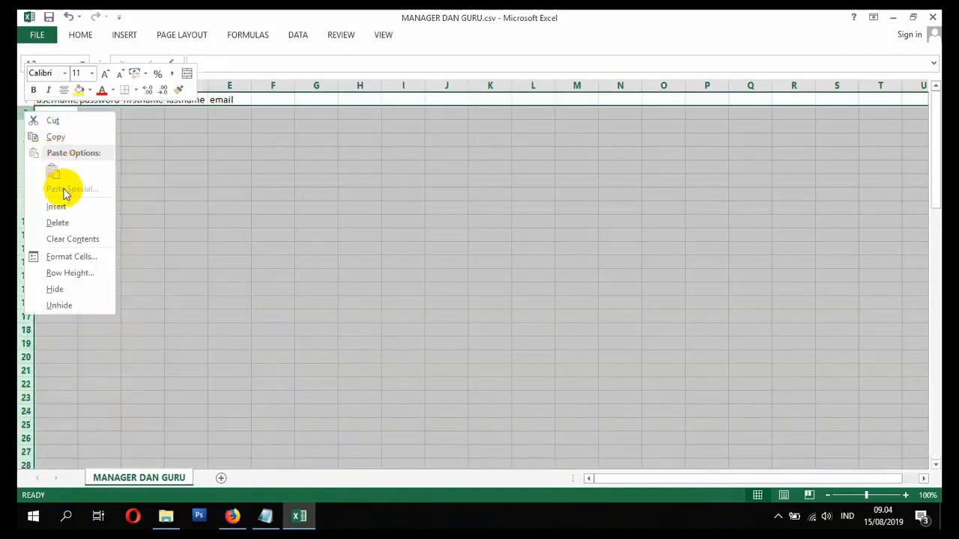
pyautogui.click(73, 222)
pyautogui.click(236, 180)
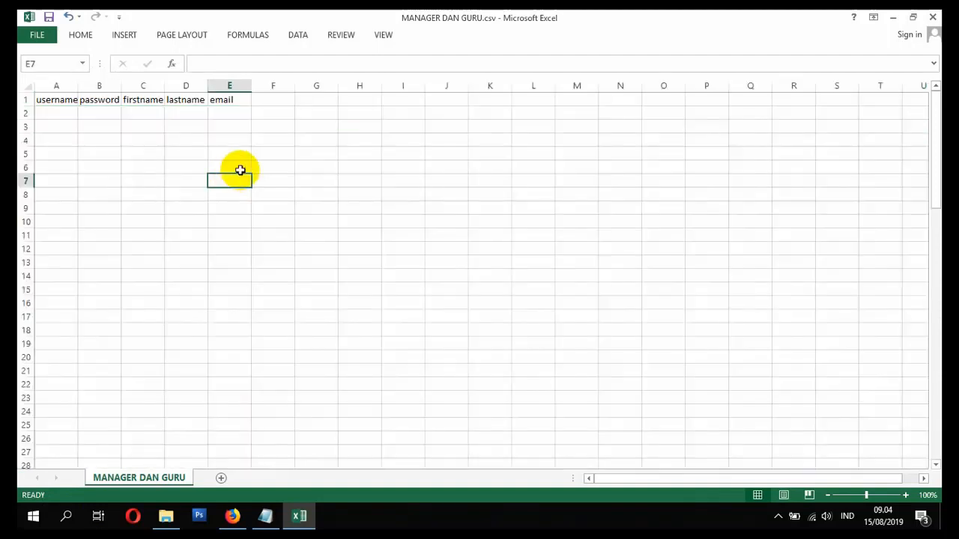
pyautogui.scroll(-3, 240, 178)
pyautogui.scroll(3, 239, 187)
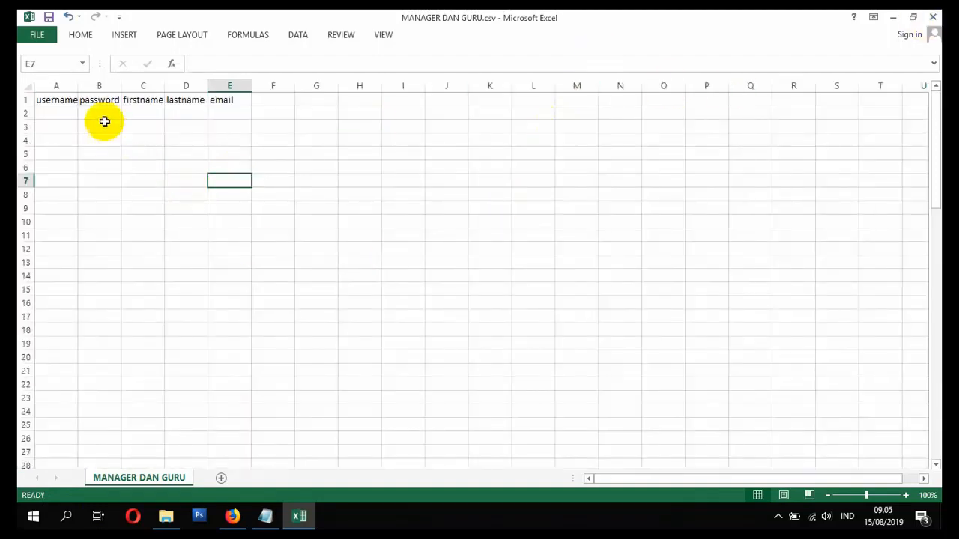
# - Auto-fit columns A, B and C, and begin entering the first teacher username in A2
pyautogui.doubleClick(79, 88)
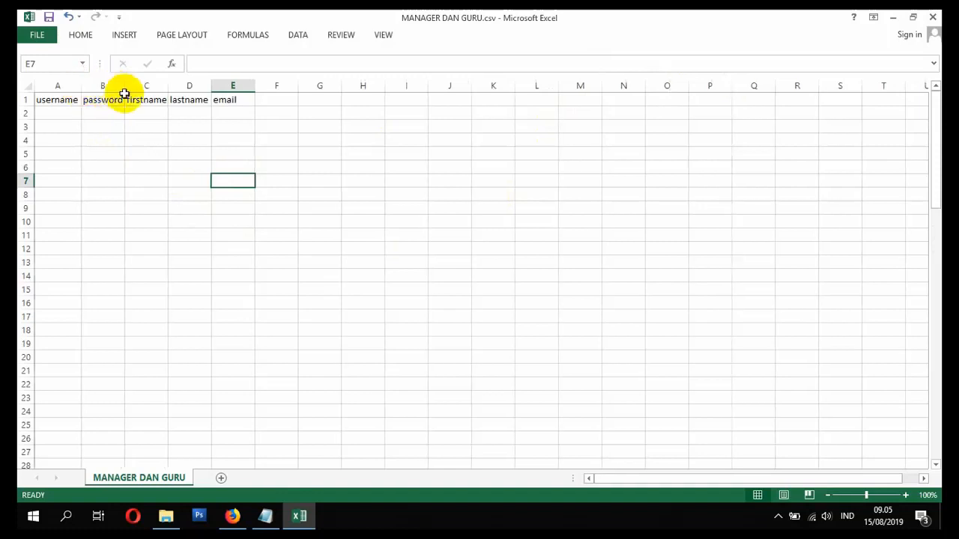
pyautogui.doubleClick(125, 85)
pyautogui.doubleClick(169, 86)
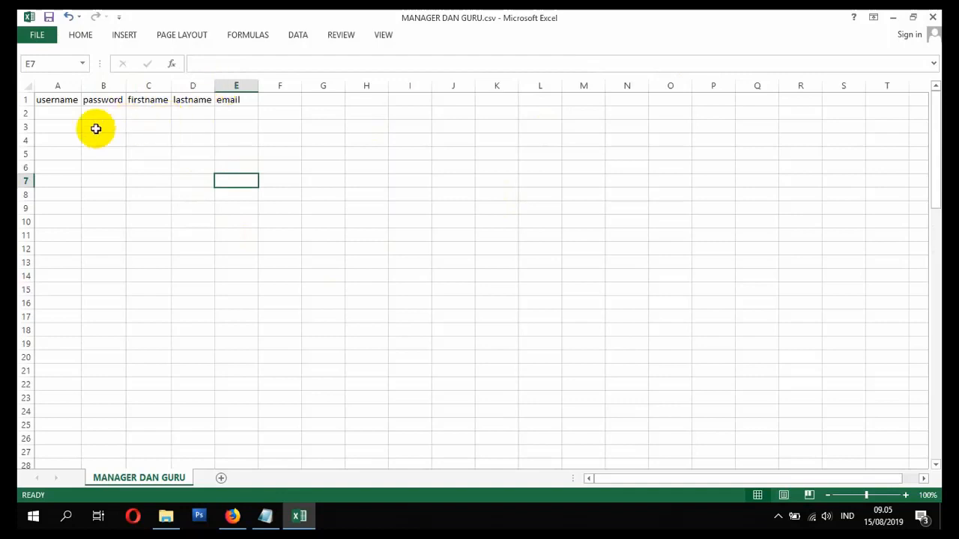
pyautogui.click(66, 109)
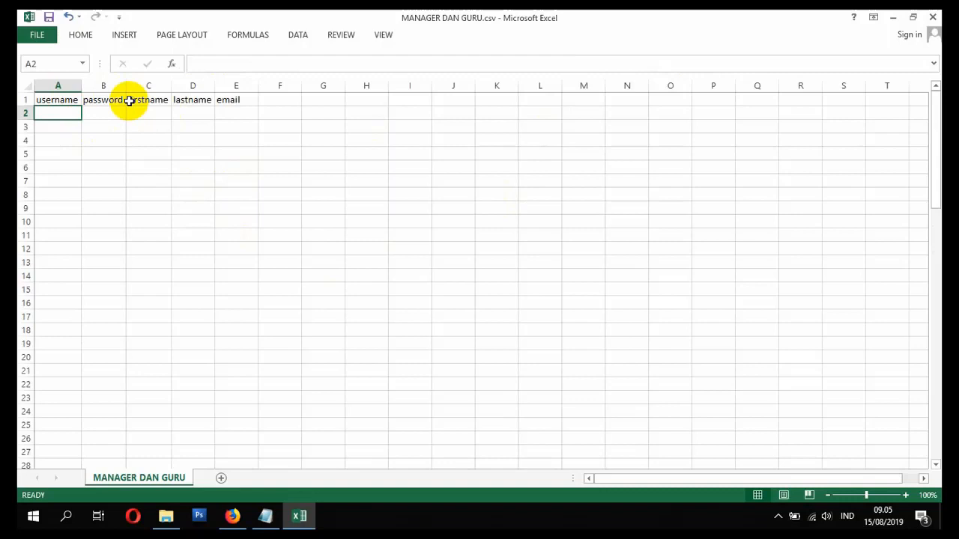
pyautogui.write('G')
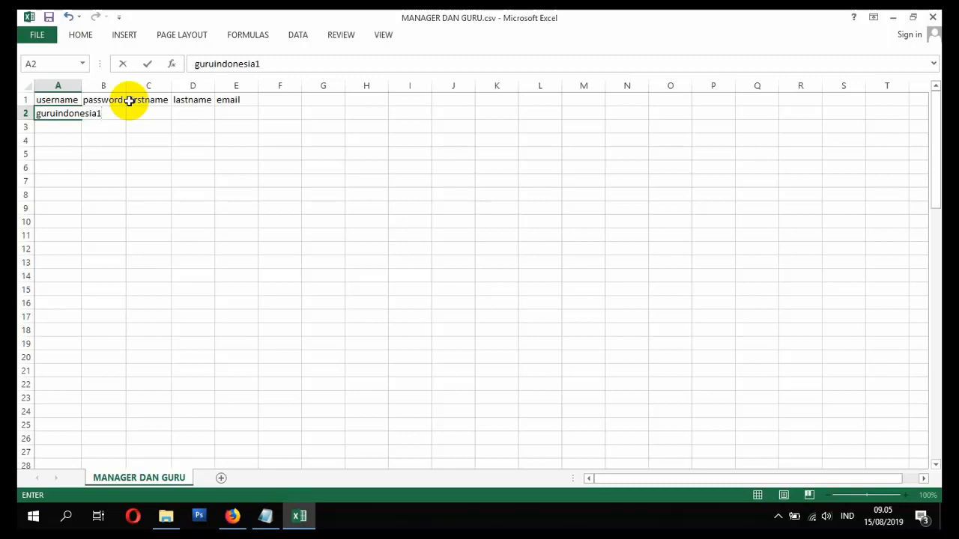
# - Confirm the A2 username, copy it into B2 as the password, and fit columns A and B
pyautogui.press('Return')
pyautogui.doubleClick(81, 85)
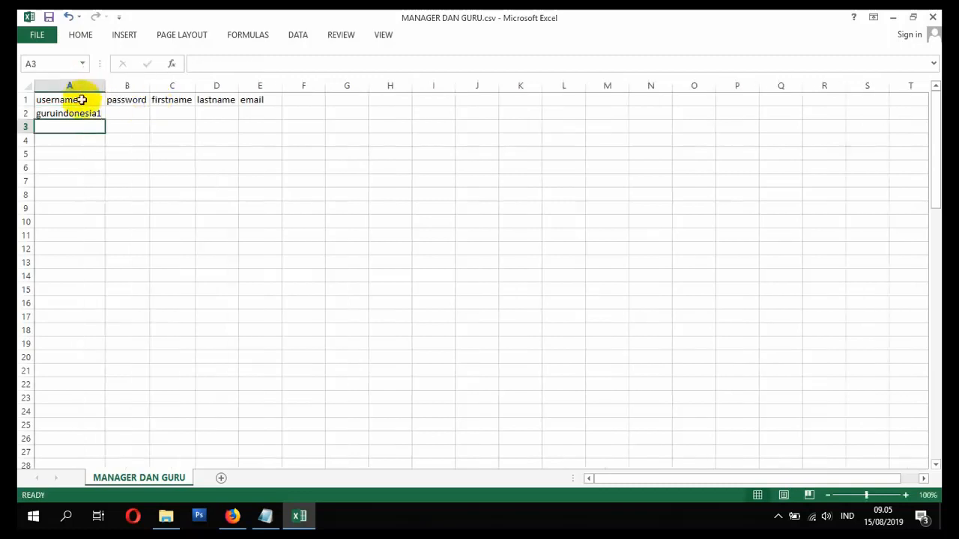
pyautogui.click(80, 113)
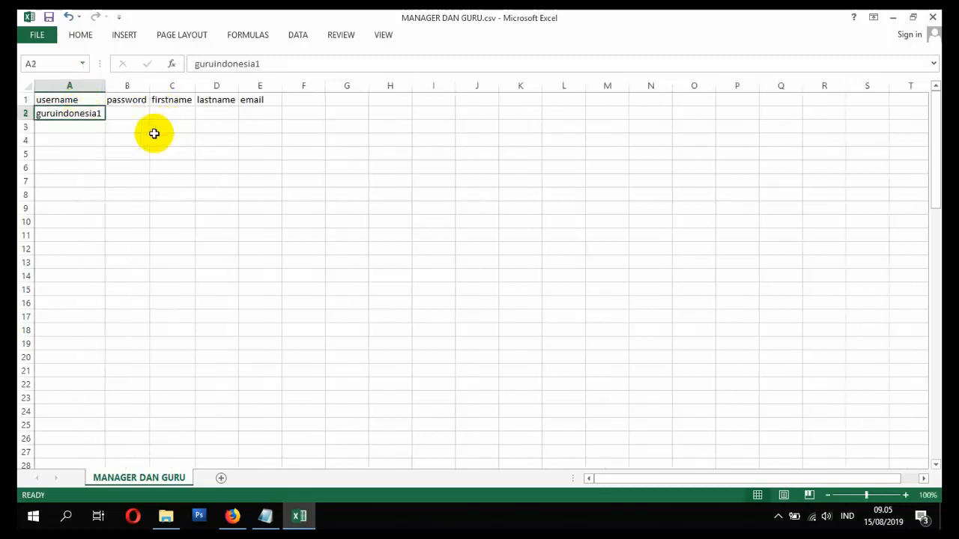
pyautogui.hotkey('ctrl', 'c')
pyautogui.click(121, 113)
pyautogui.hotkey('ctrl', 'v')
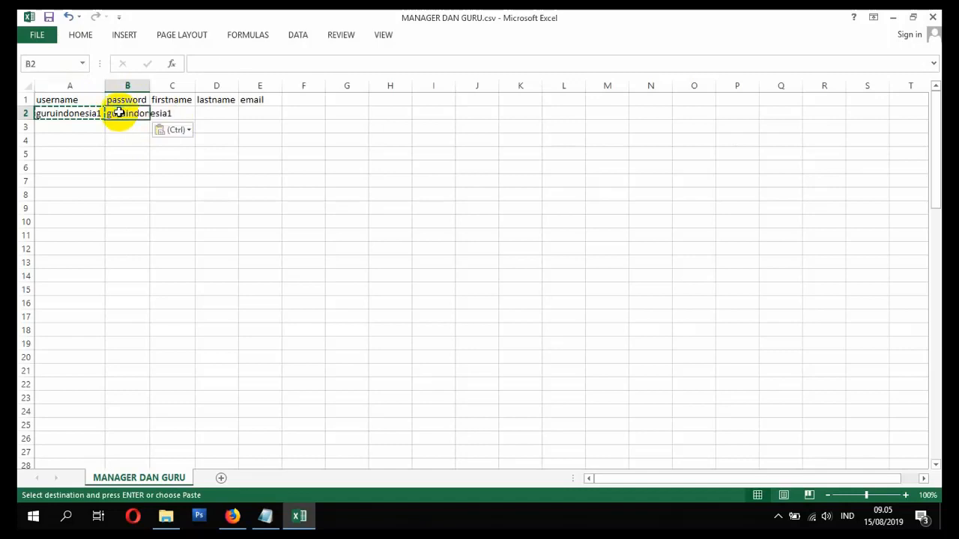
pyautogui.doubleClick(148, 85)
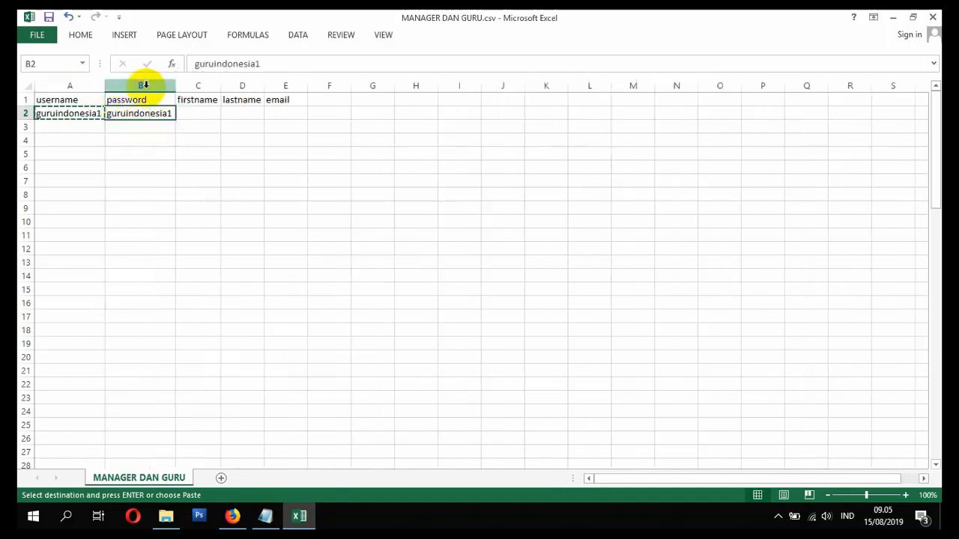
pyautogui.click(83, 114)
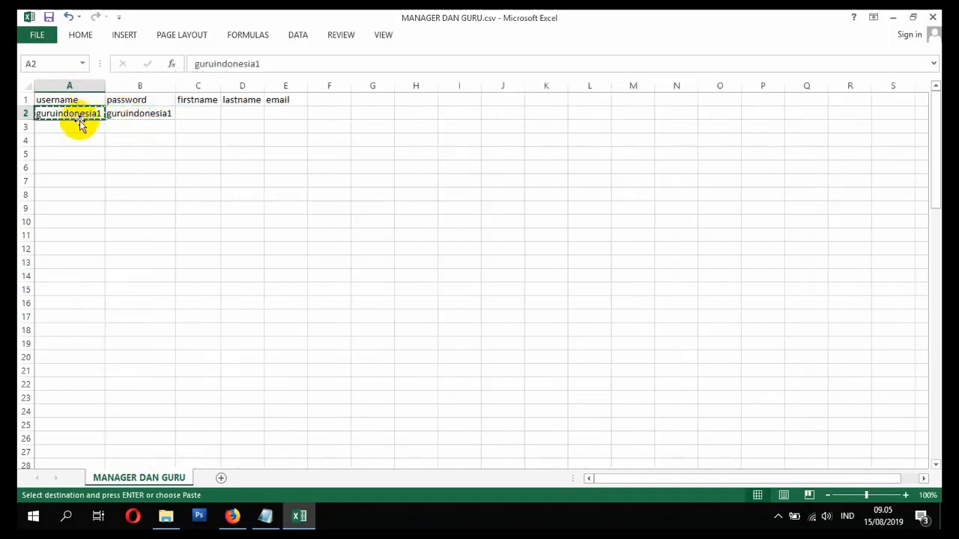
# - Cancel the pending copy and begin entering the first name in C2
pyautogui.click(124, 113)
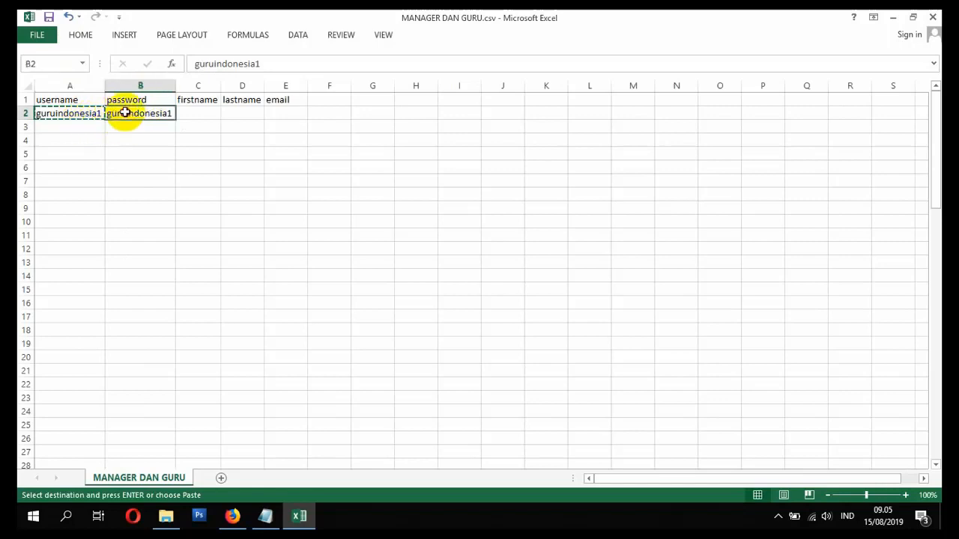
pyautogui.click(206, 114)
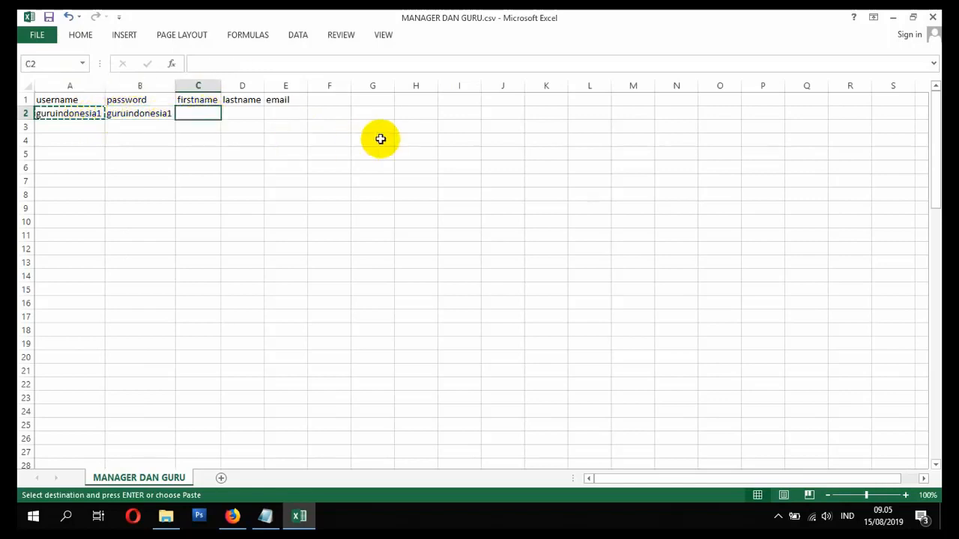
pyautogui.press('Escape')
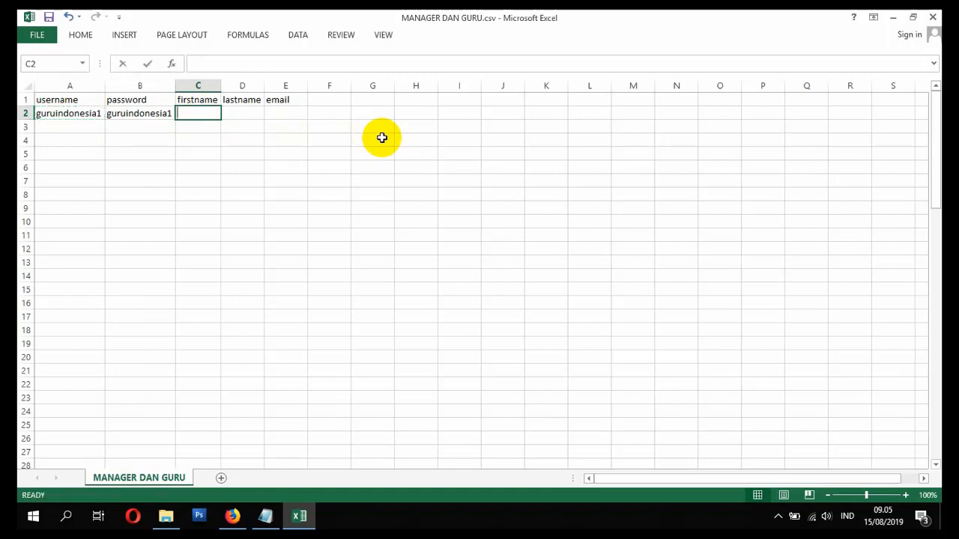
pyautogui.write('N')
pyautogui.write('ama')
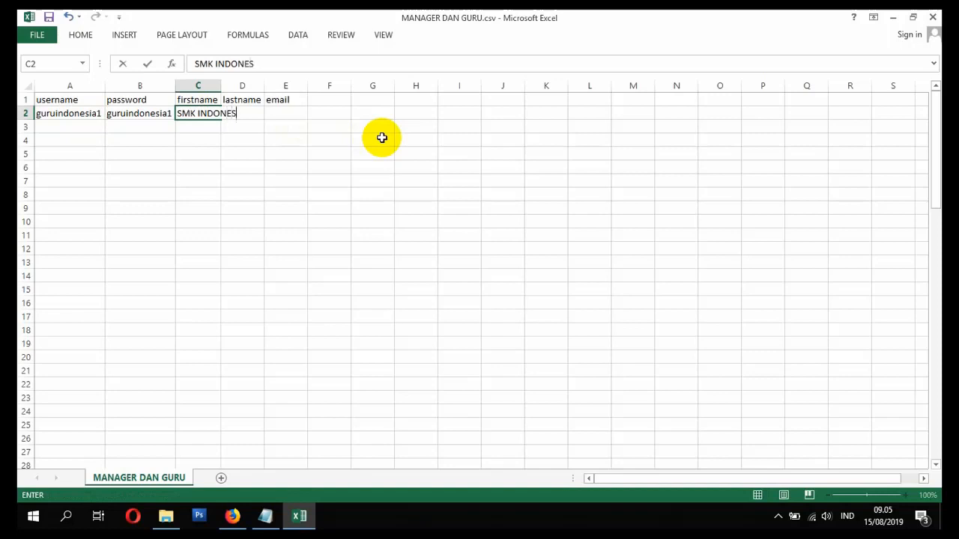
# - Fit column C to SMK INDONESIA, enter the teacher's titled full name in D2, and fit column D
pyautogui.click(216, 85)
pyautogui.doubleClick(221, 87)
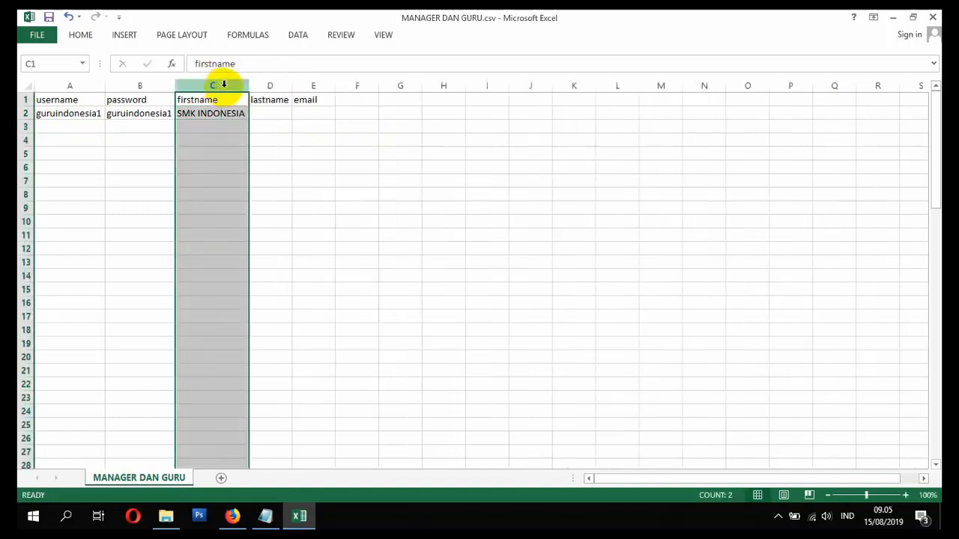
pyautogui.click(270, 113)
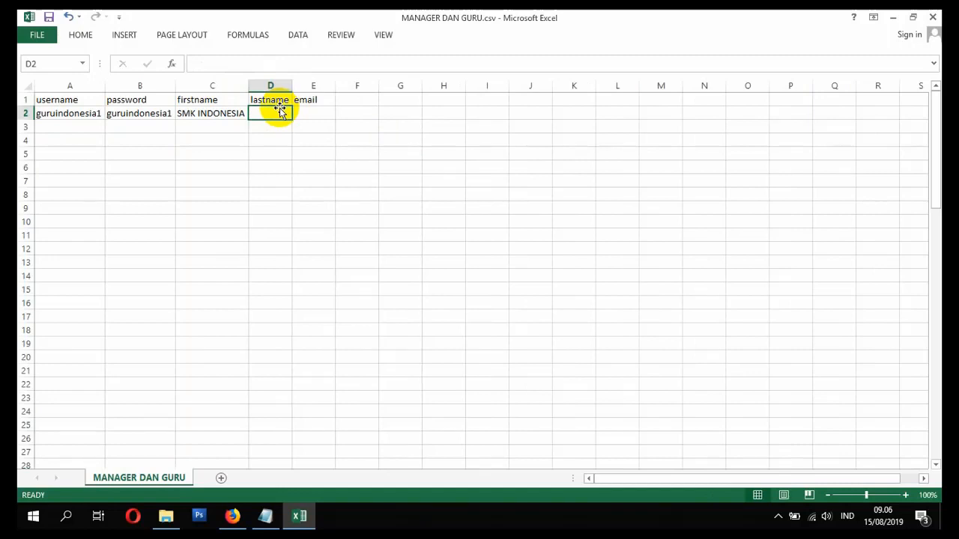
pyautogui.write('SM')
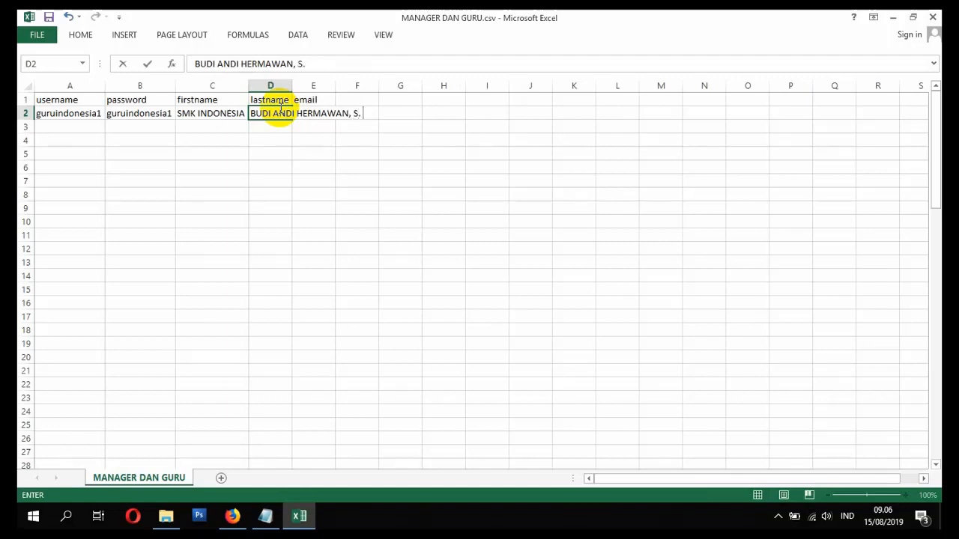
pyautogui.click(285, 140)
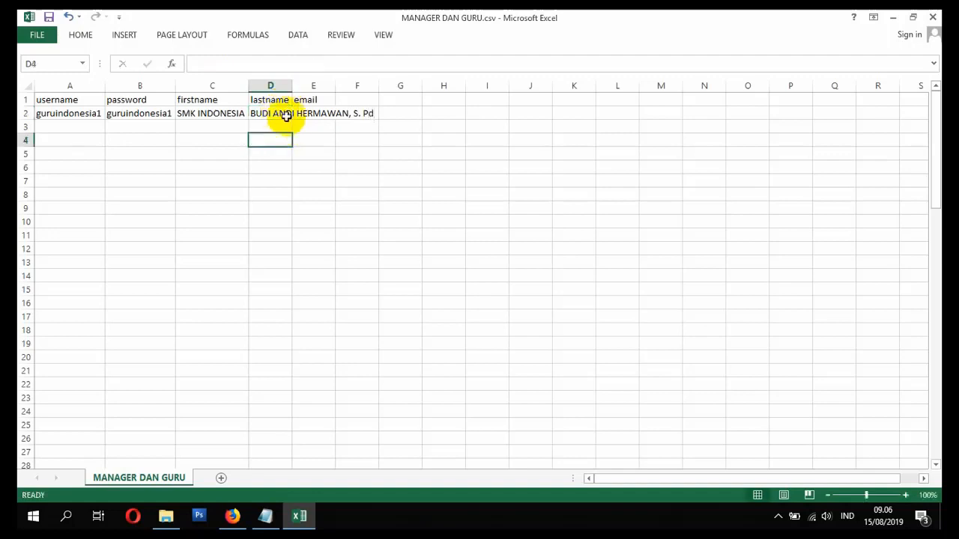
pyautogui.doubleClick(292, 85)
pyautogui.click(404, 112)
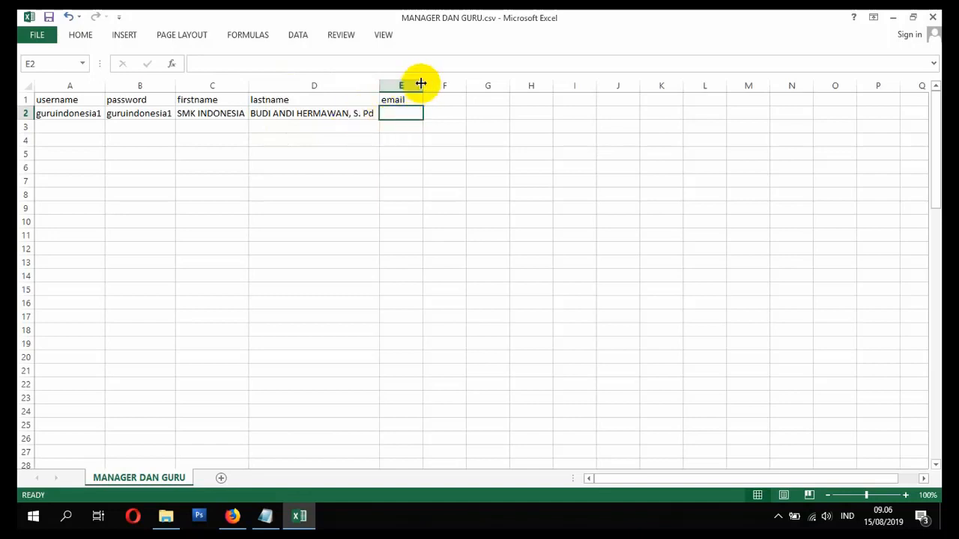
pyautogui.moveTo(424, 84); pyautogui.dragTo(511, 105)
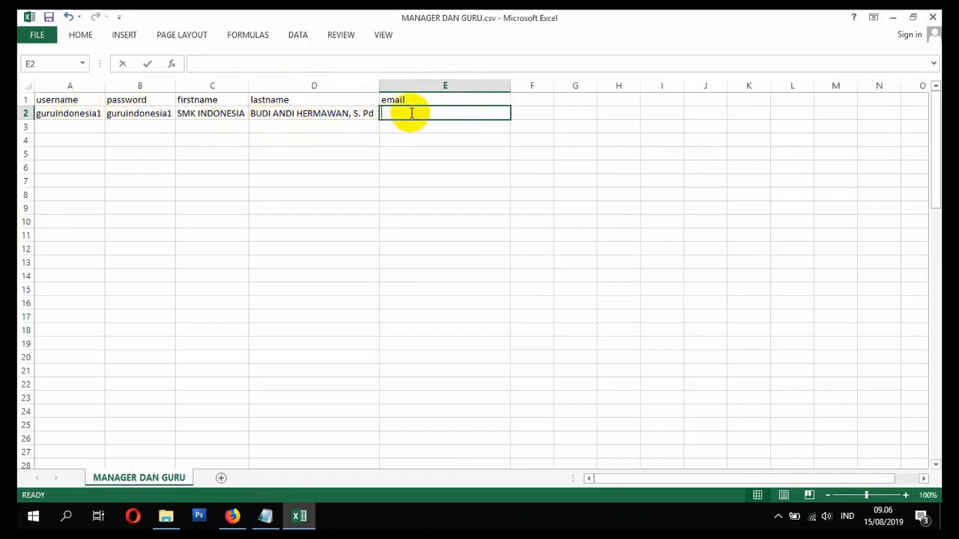
pyautogui.write('=')
pyautogui.click(92, 113)
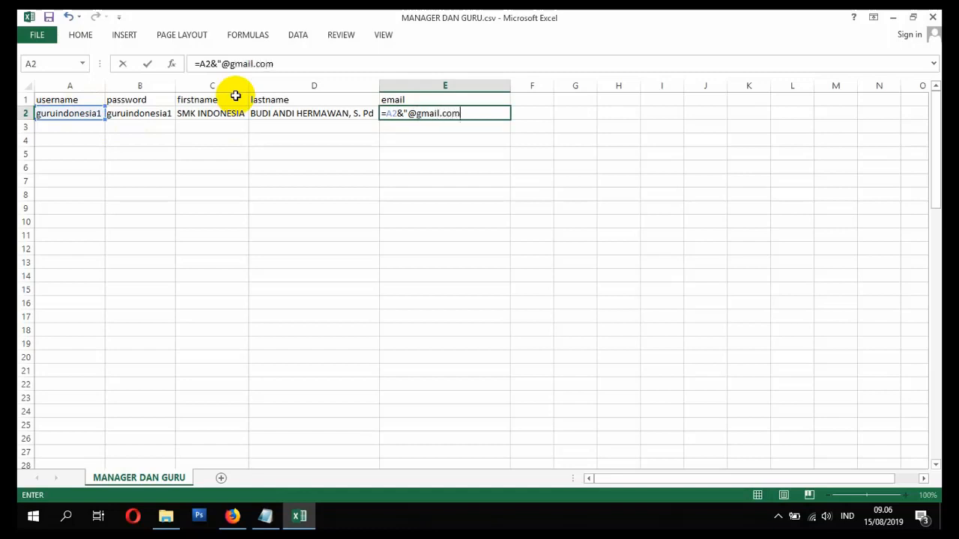
pyautogui.press('Return')
pyautogui.press('Return')
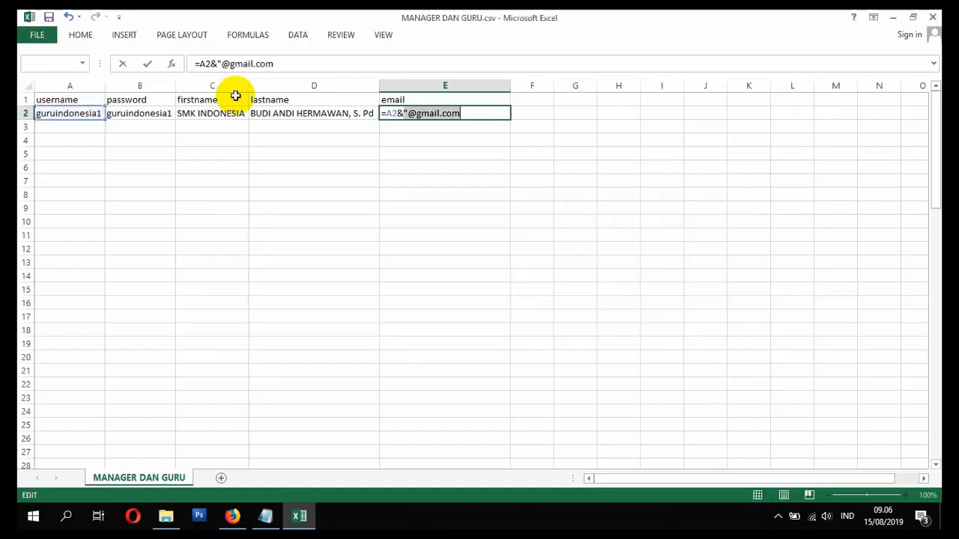
pyautogui.click(466, 114)
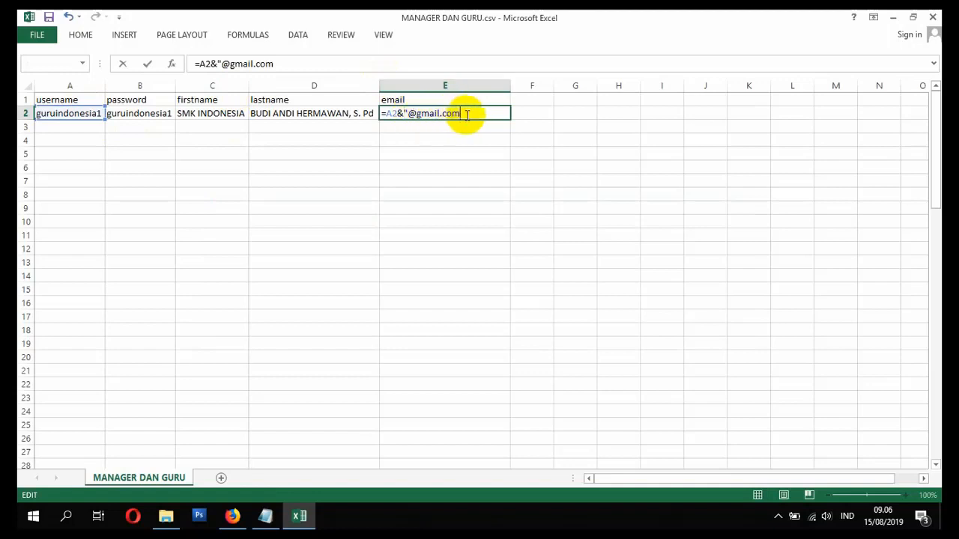
pyautogui.write('"')
pyautogui.press('Return')
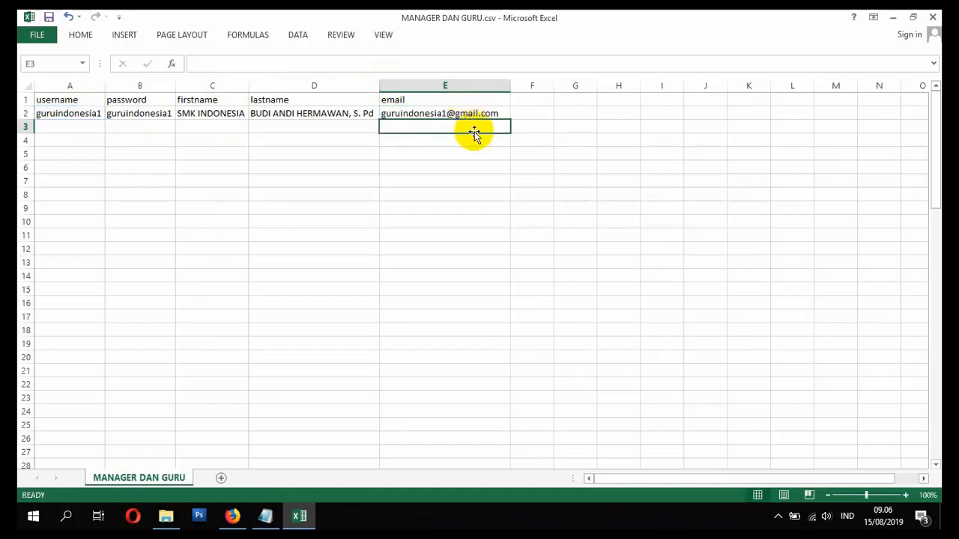
pyautogui.click(466, 113)
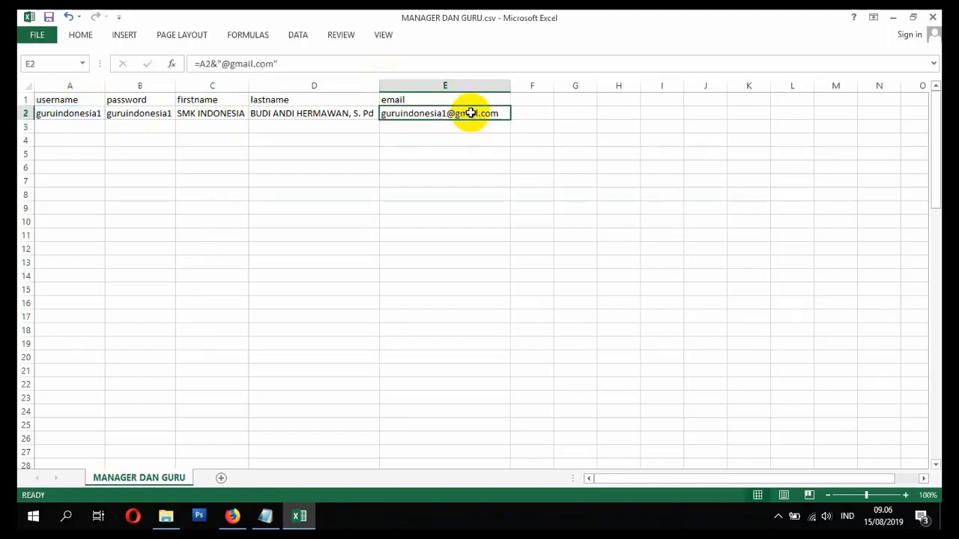
pyautogui.click(88, 113)
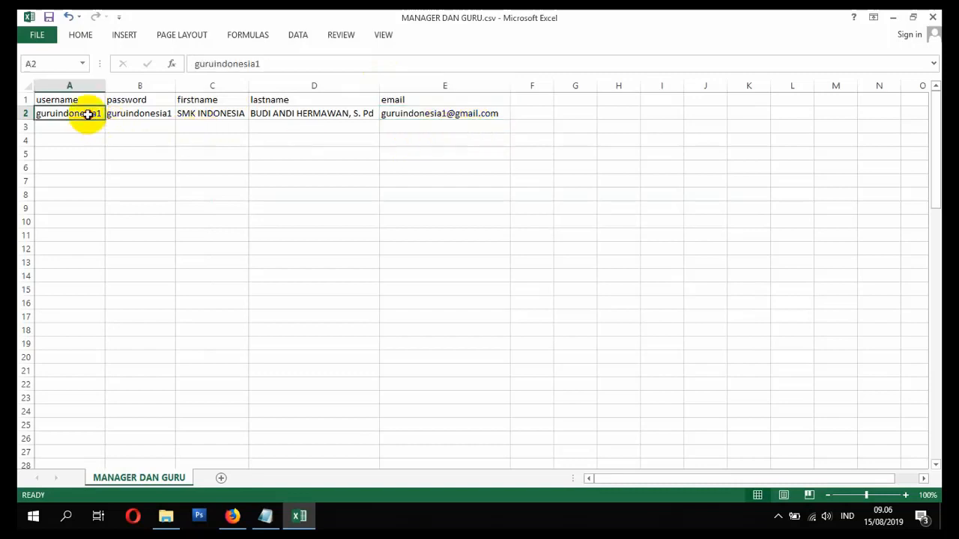
# - Copy the A2:B2 login pair into row 3 and renumber it to 2
pyautogui.moveTo(87, 114); pyautogui.dragTo(139, 115)
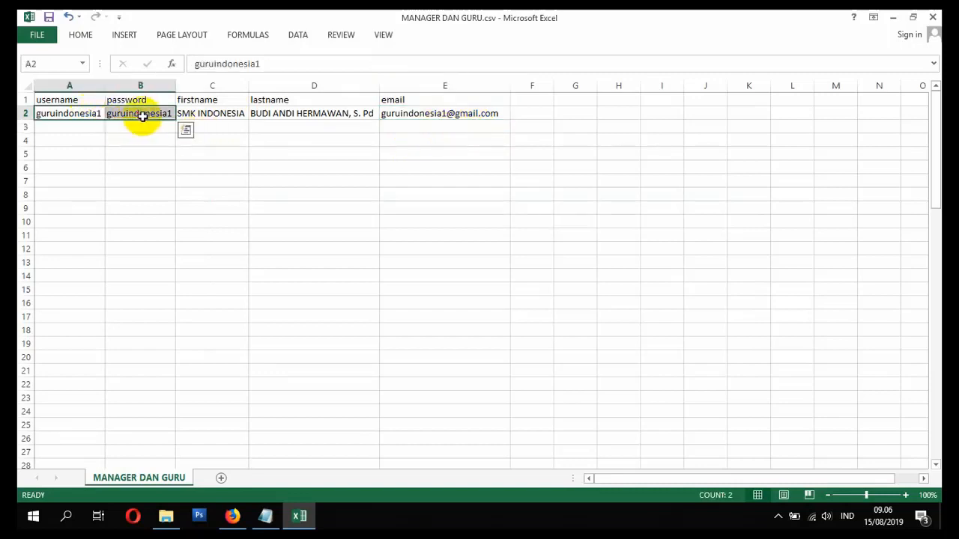
pyautogui.hotkey('ctrl', 'c')
pyautogui.click(87, 128)
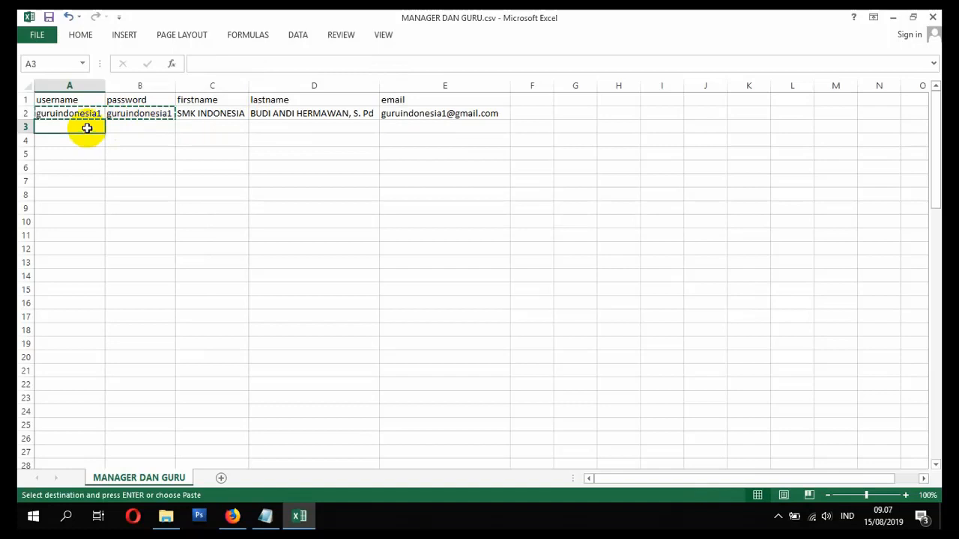
pyautogui.hotkey('ctrl', 'v')
pyautogui.doubleClick(102, 127)
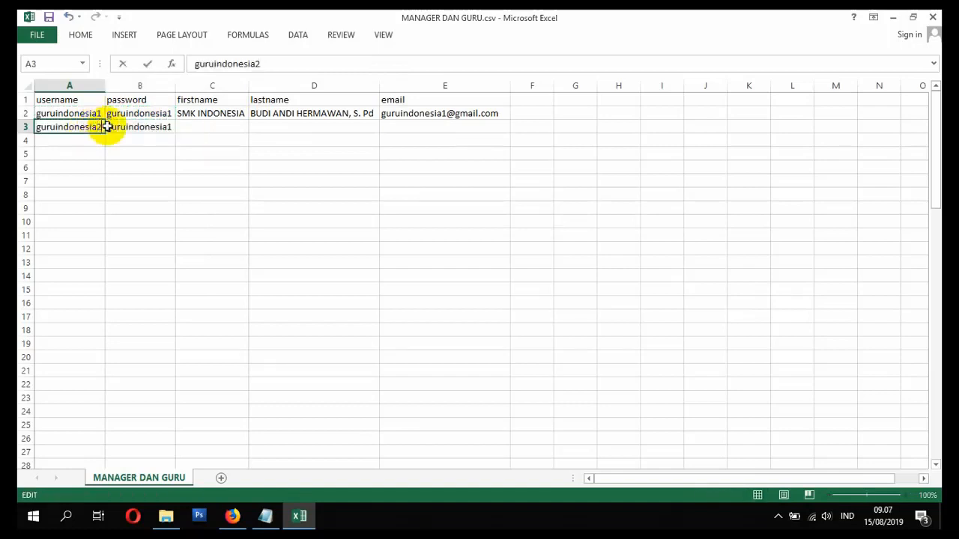
pyautogui.doubleClick(171, 127)
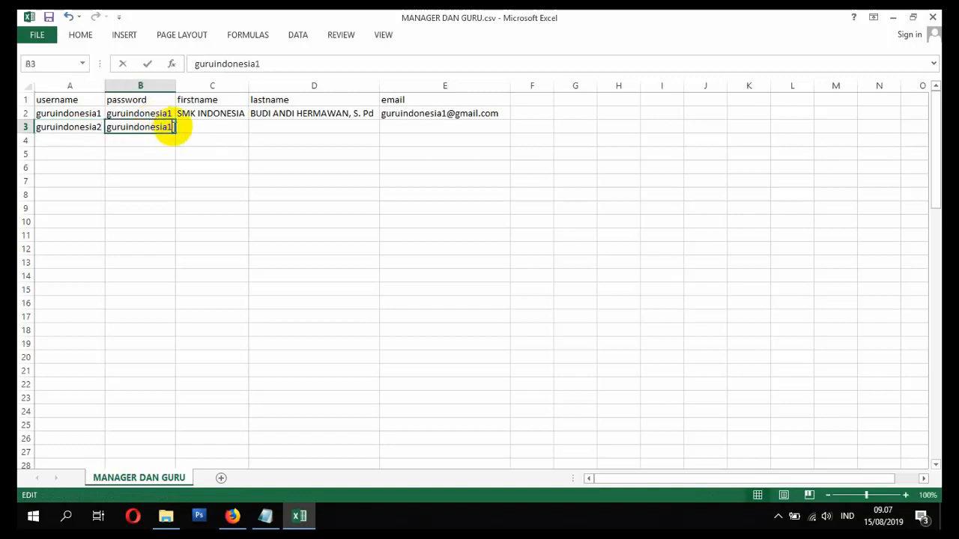
pyautogui.press('Return')
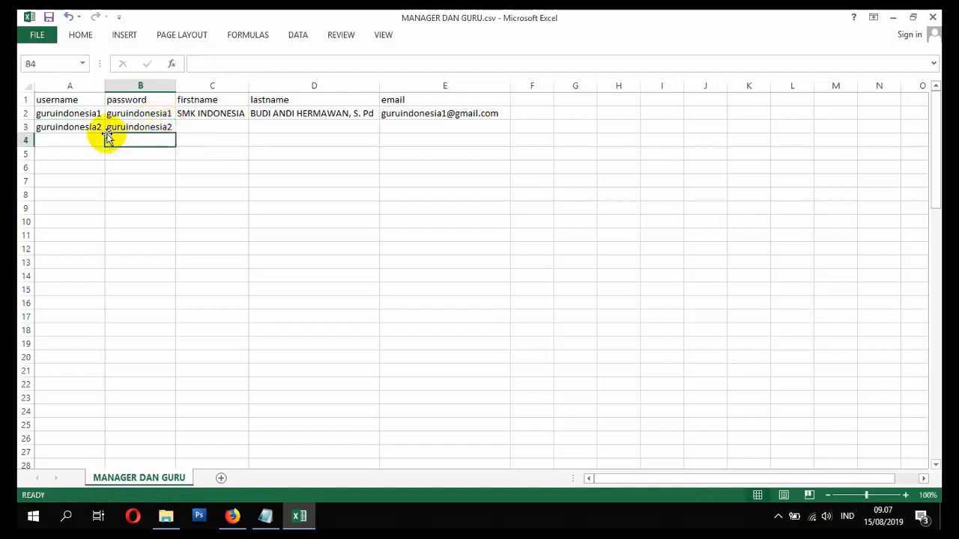
# - Fill the numbered logins from A2:B3 down to row 10, and fill SMK INDONESIA down C2:C10
pyautogui.moveTo(91, 118); pyautogui.dragTo(173, 171)
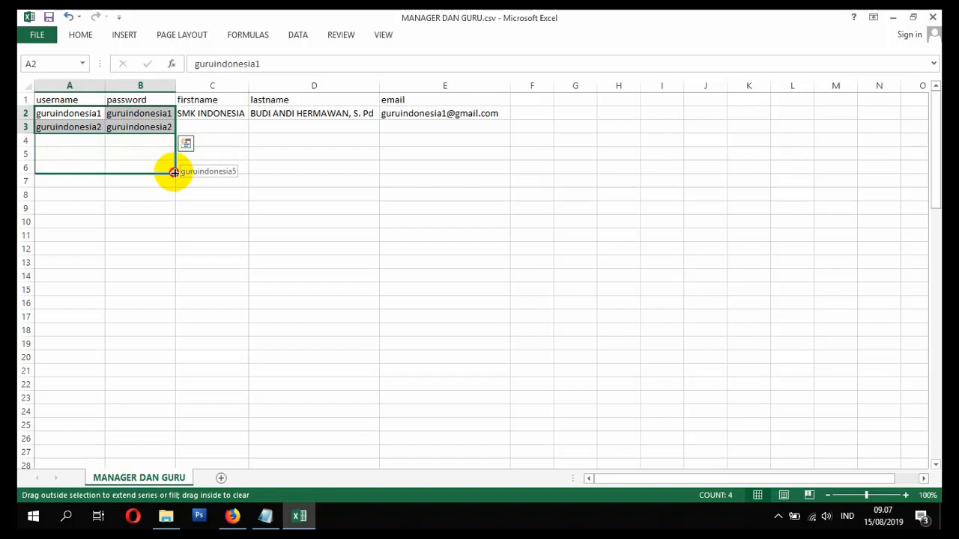
pyautogui.moveTo(173, 171); pyautogui.dragTo(177, 222)
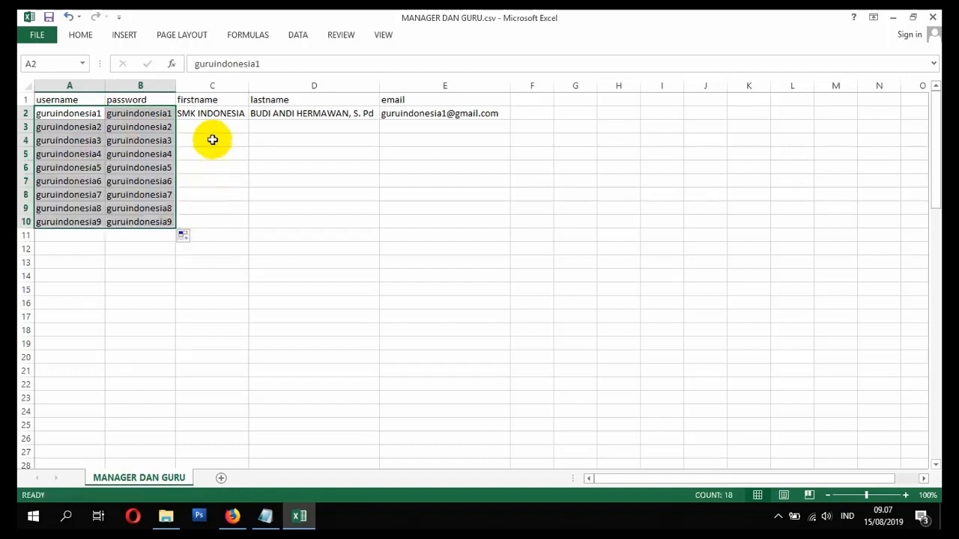
pyautogui.click(214, 112)
pyautogui.moveTo(248, 120); pyautogui.dragTo(248, 224)
pyautogui.click(291, 127)
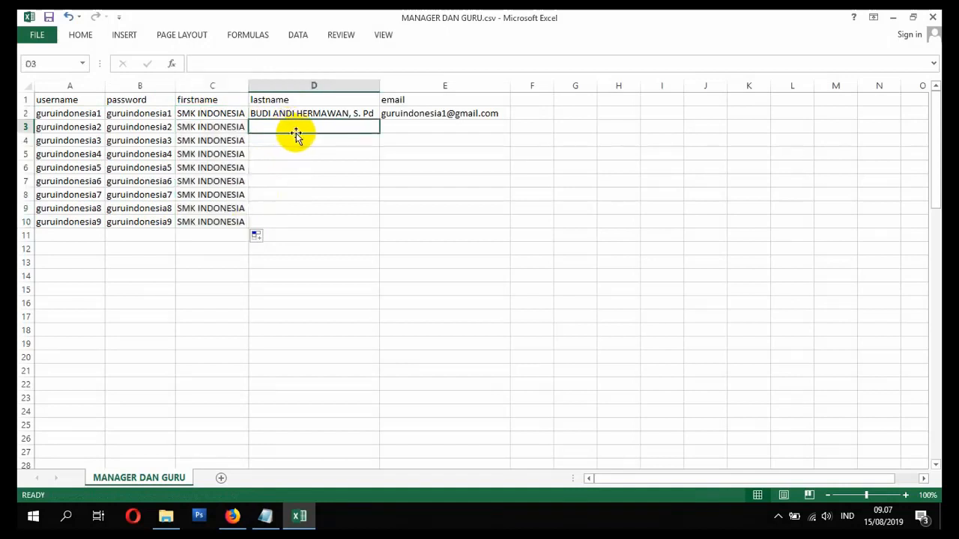
# - Enter GURU 2 and GURU 3 in D3:D4, then extend the series to GURU 9 in row 10
pyautogui.write('GURU 2')
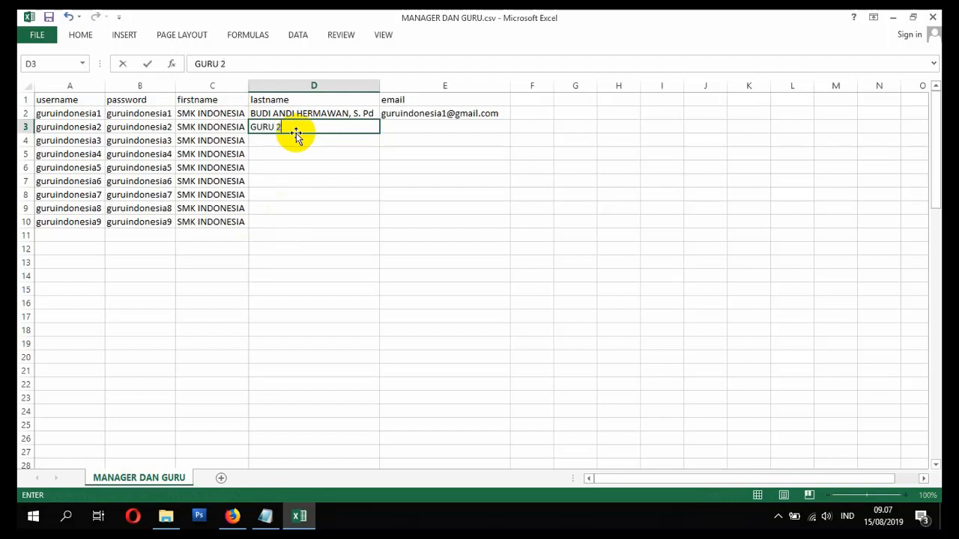
pyautogui.press('Return')
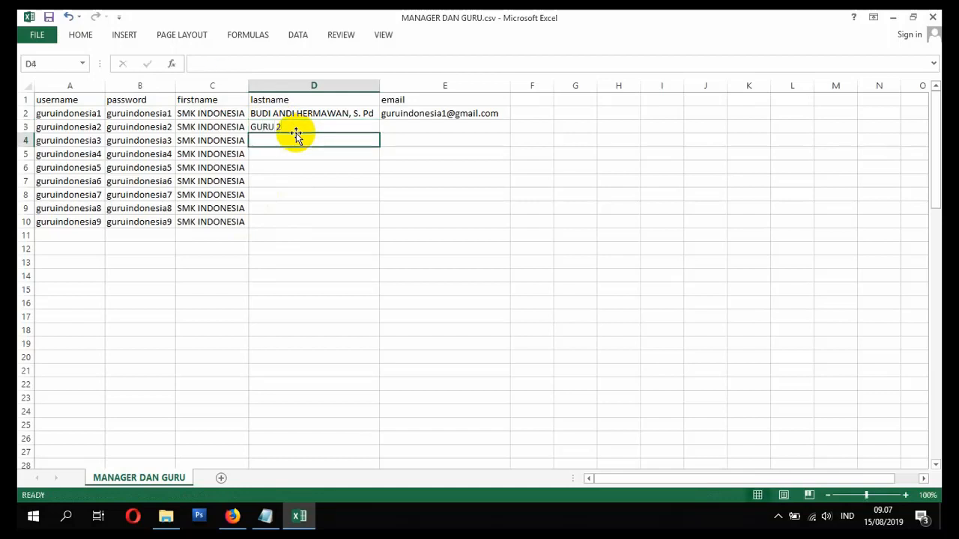
pyautogui.write('GURU3')
pyautogui.press('Return')
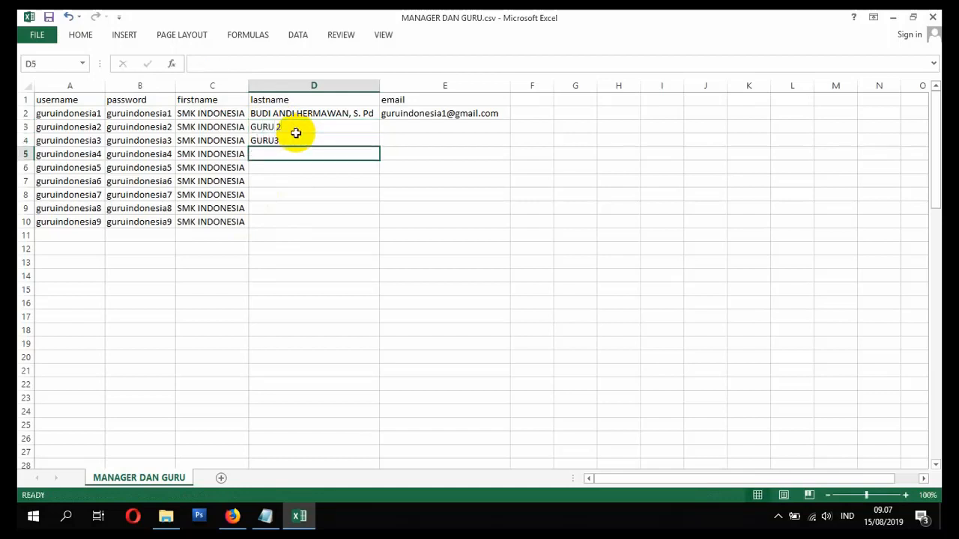
pyautogui.doubleClick(276, 140)
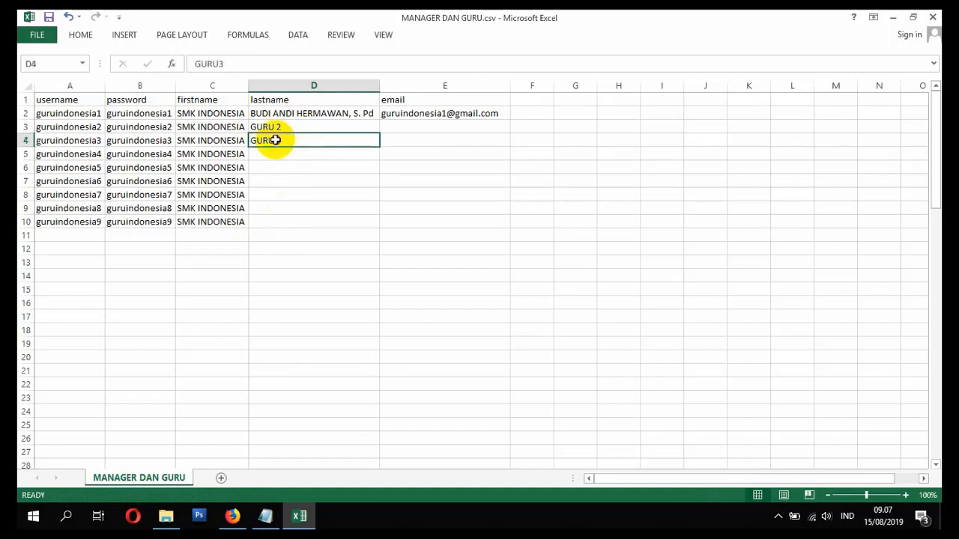
pyautogui.click(302, 126)
pyautogui.moveTo(307, 131); pyautogui.dragTo(376, 229)
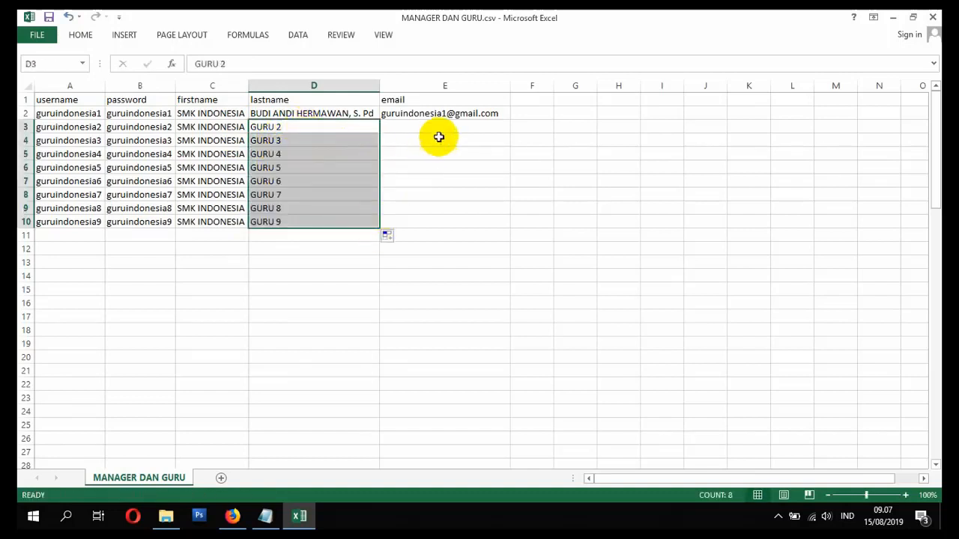
# - Fill the E2 email formula down to row 10
pyautogui.click(443, 113)
pyautogui.moveTo(510, 119); pyautogui.dragTo(508, 227)
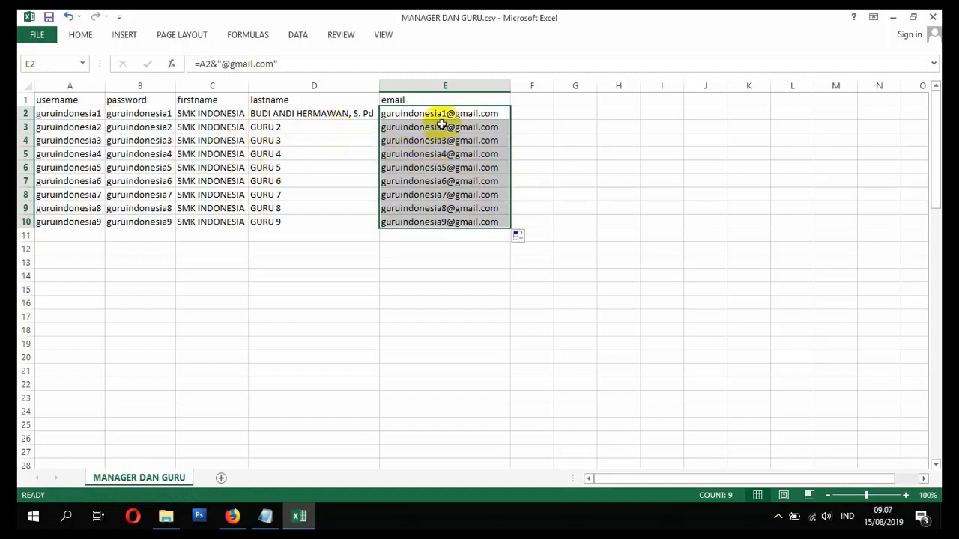
pyautogui.press('Right')
pyautogui.press('Left')
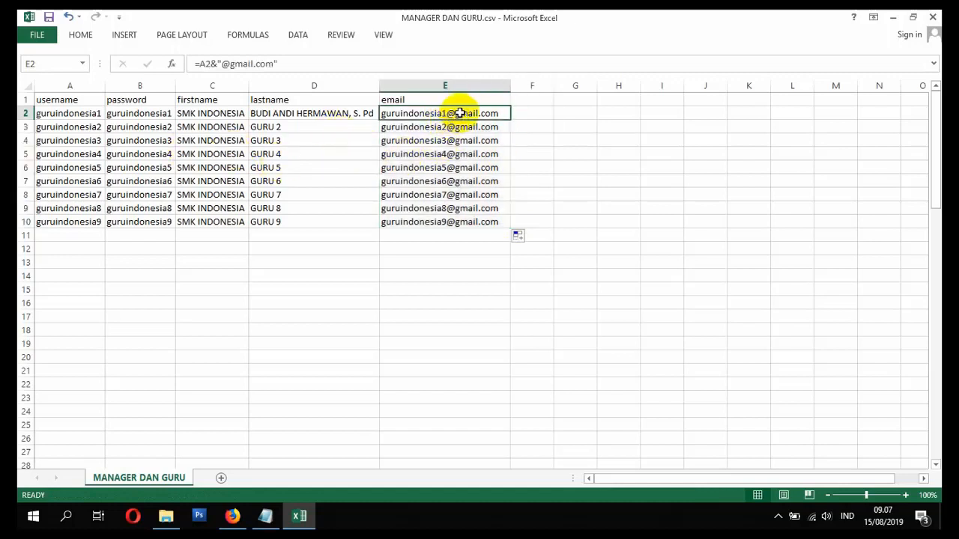
# - Convert E2:E10 to fixed values with Paste Values, then save, keeping CSV format
pyautogui.moveTo(460, 113); pyautogui.dragTo(445, 230)
pyautogui.hotkey('ctrl', 'c')
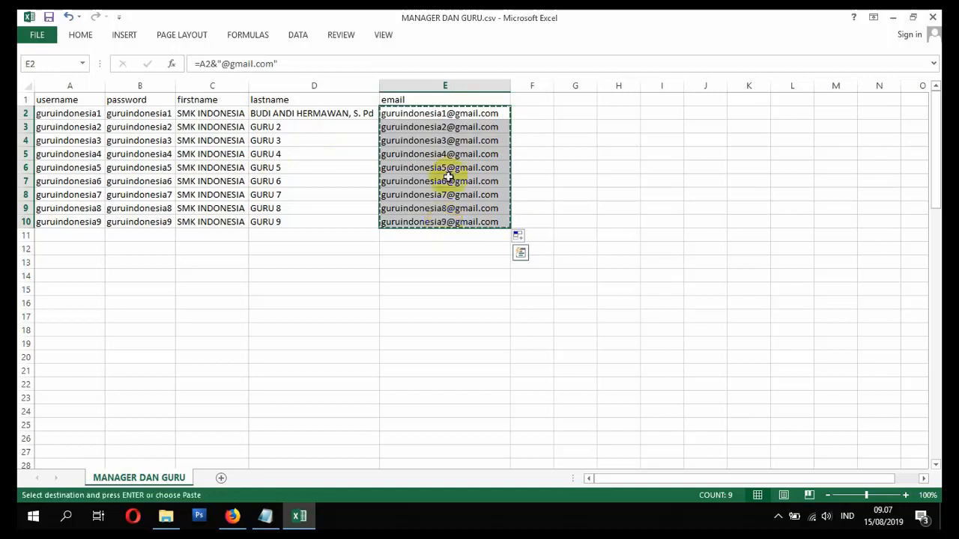
pyautogui.rightClick(448, 113)
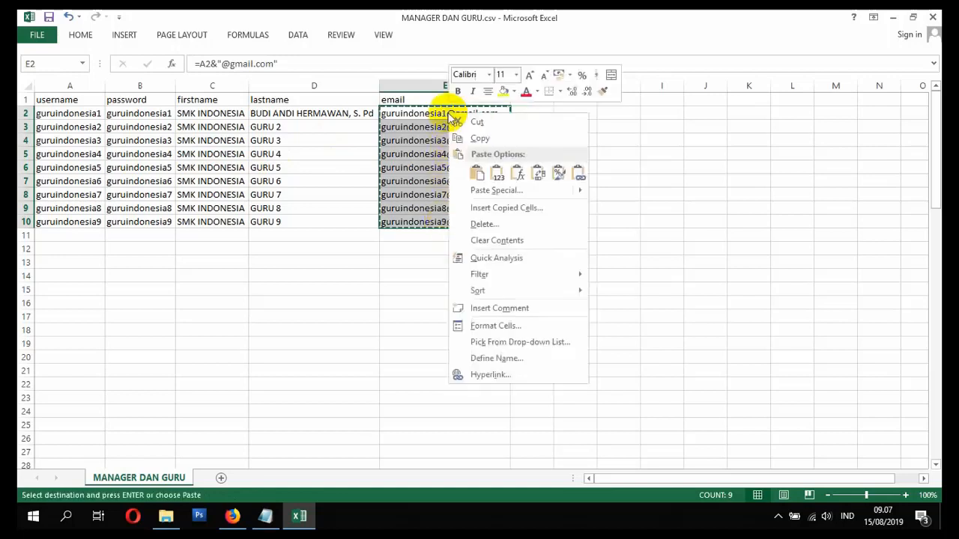
pyautogui.click(498, 174)
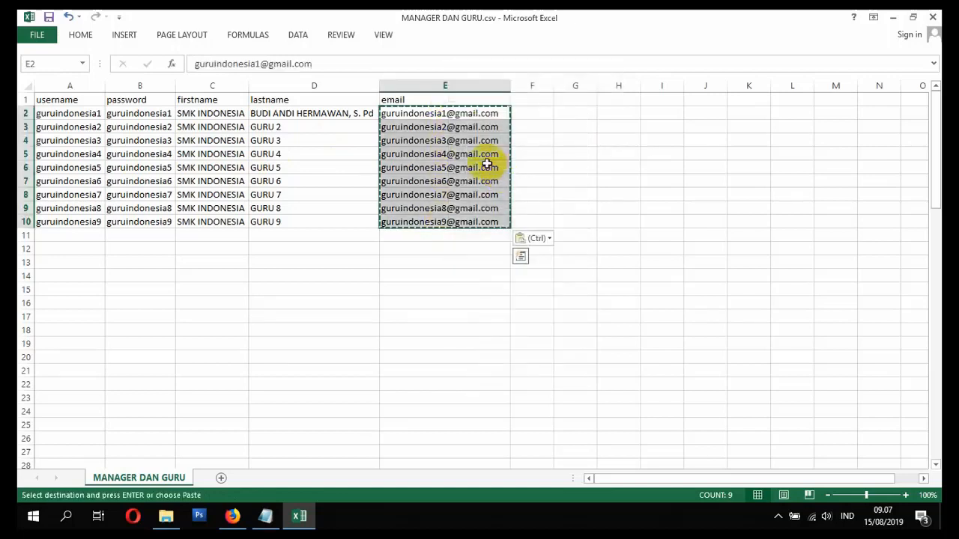
pyautogui.click(464, 142)
pyautogui.click(465, 111)
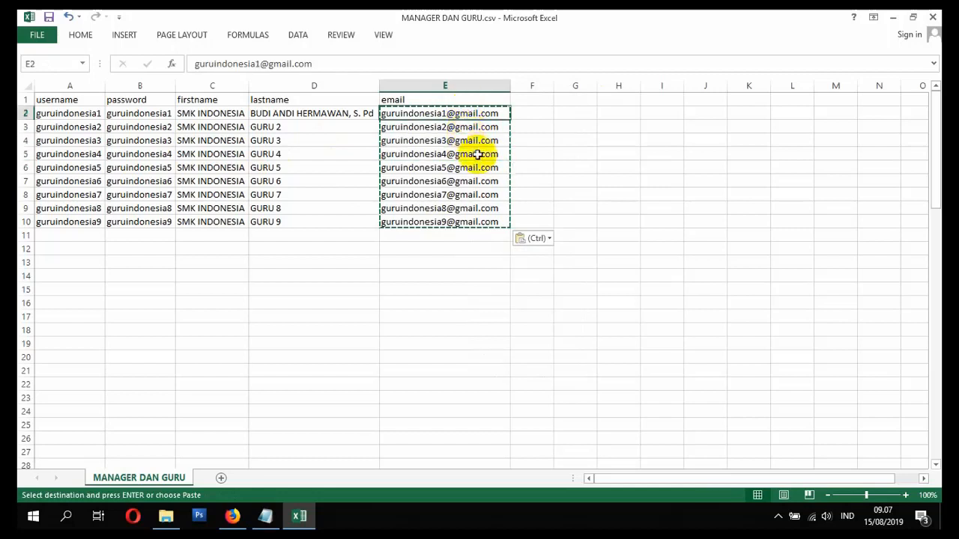
pyautogui.hotkey('ctrl', 's')
pyautogui.click(426, 300)
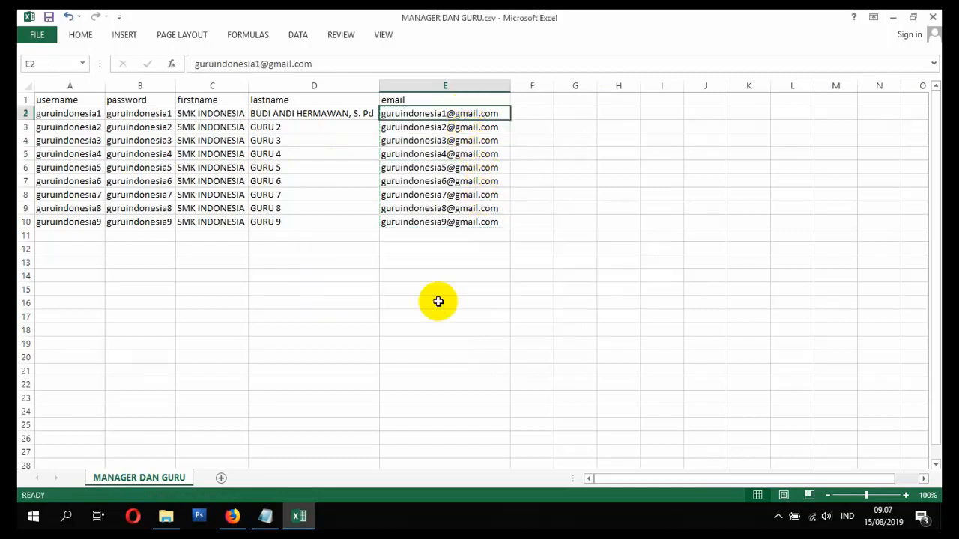
# - Close Excel, saving MANAGER DAN GURU.csv over the existing file in CSV format
pyautogui.click(935, 15)
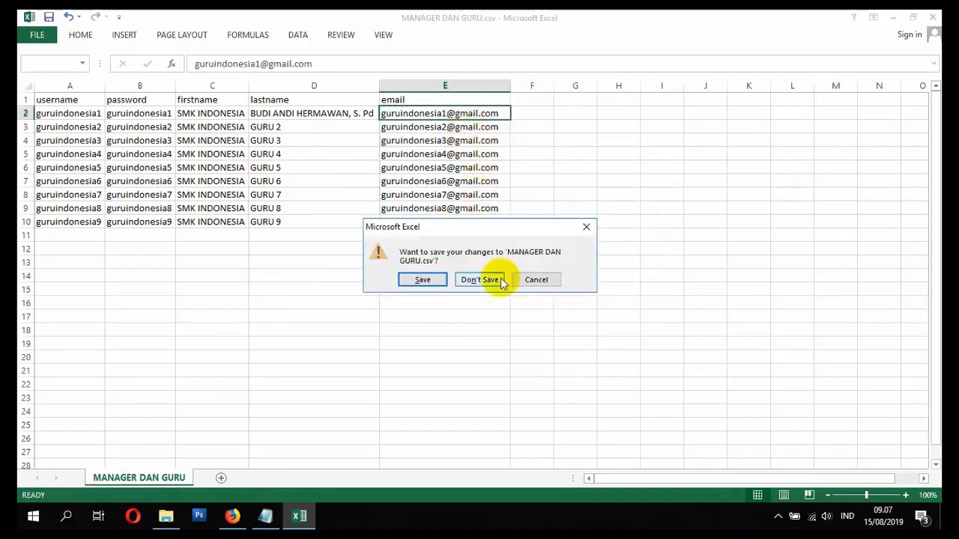
pyautogui.click(422, 282)
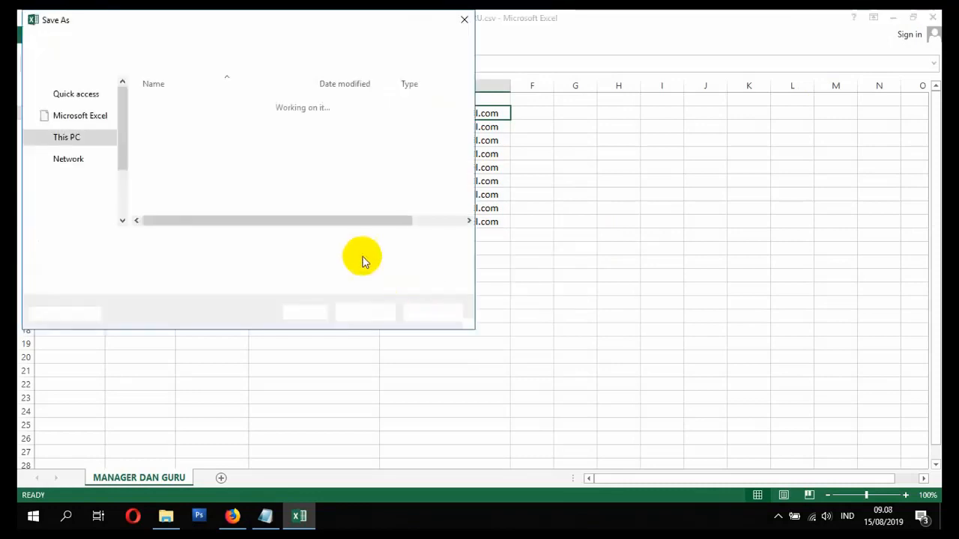
pyautogui.click(361, 313)
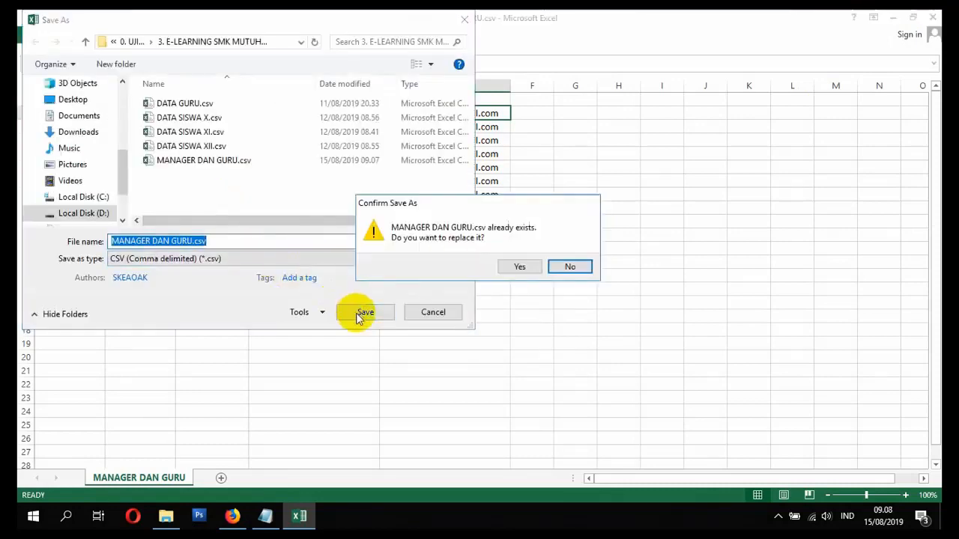
pyautogui.click(504, 265)
pyautogui.click(423, 300)
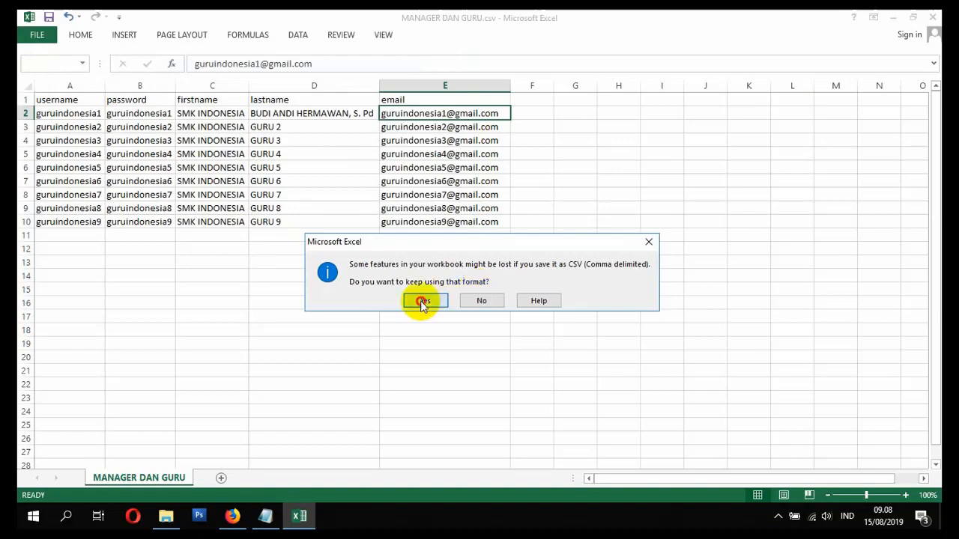
pyautogui.click(232, 516)
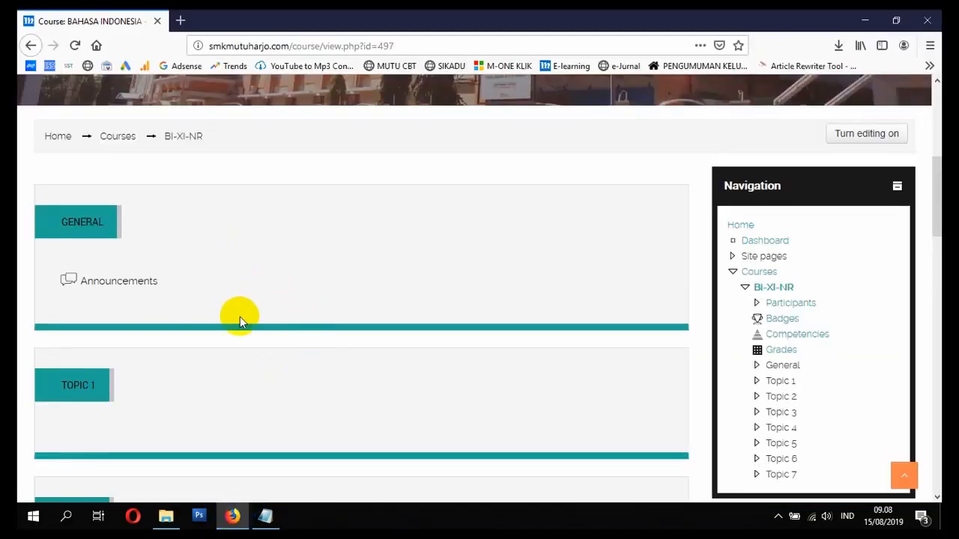
# - Check the Notepad video-topics checklist, then bring the project folder back to front
pyautogui.click(266, 516)
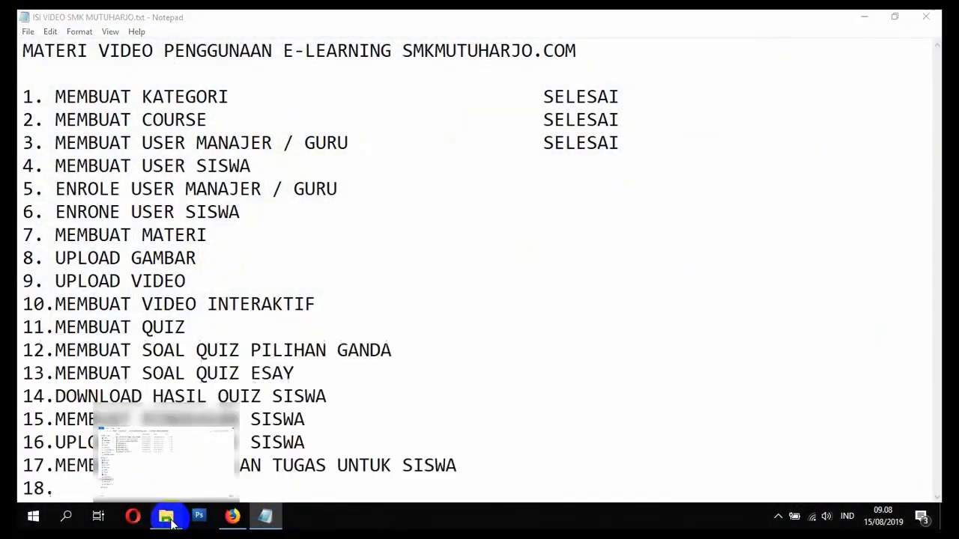
pyautogui.click(172, 524)
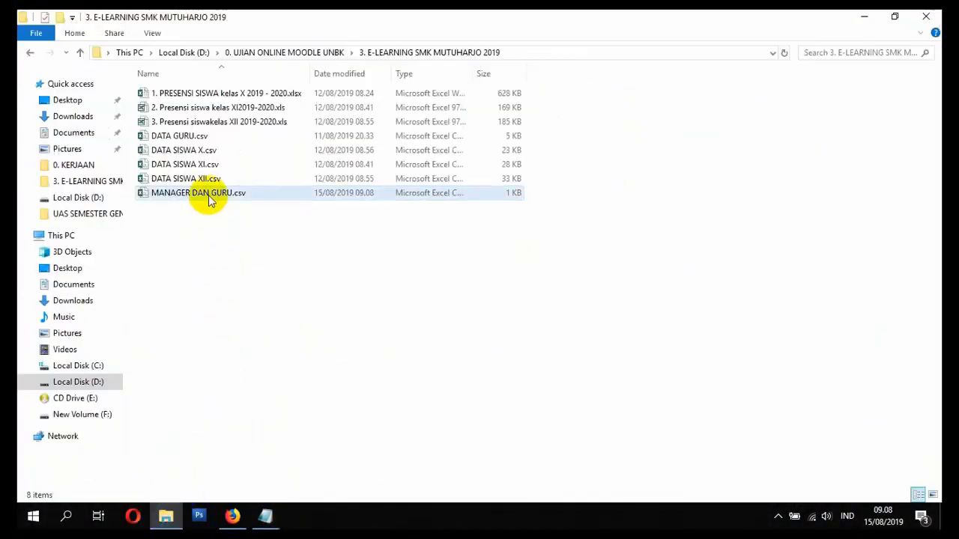
# - Duplicate MANAGER DAN GURU.csv, rename the copy SISWA SMK INDONESIA.csv, and open it in Excel
pyautogui.click(209, 197)
pyautogui.hotkey('ctrl', 'v')
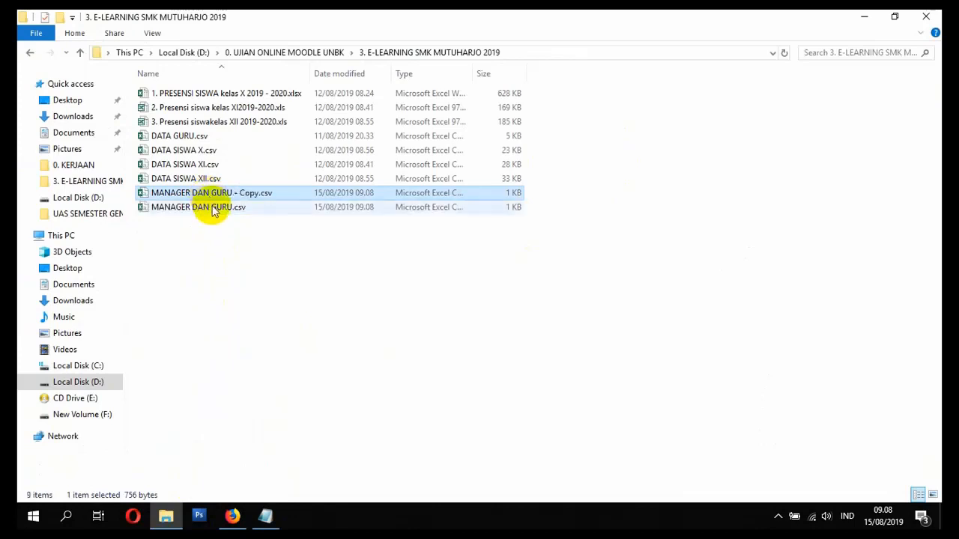
pyautogui.click(237, 193)
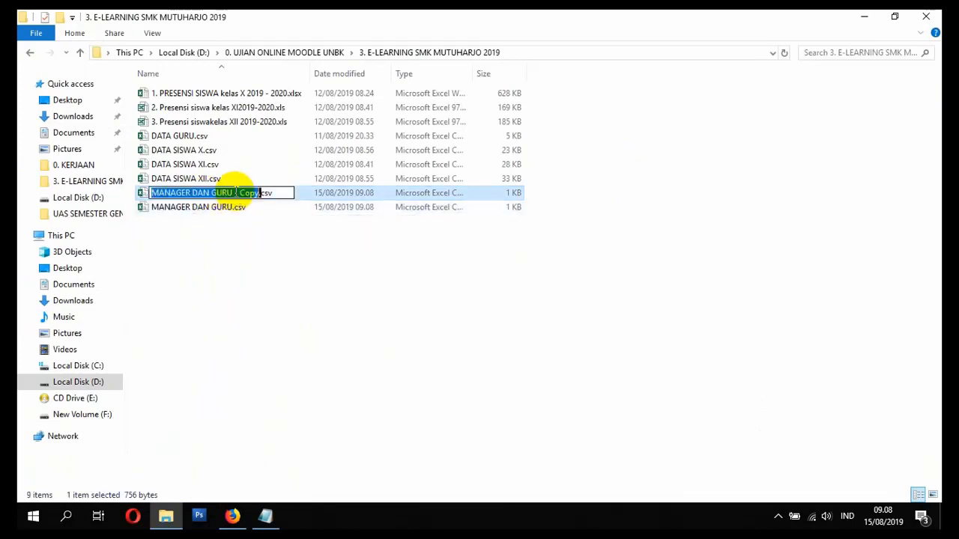
pyautogui.write('SISWA SMK INDONESIA')
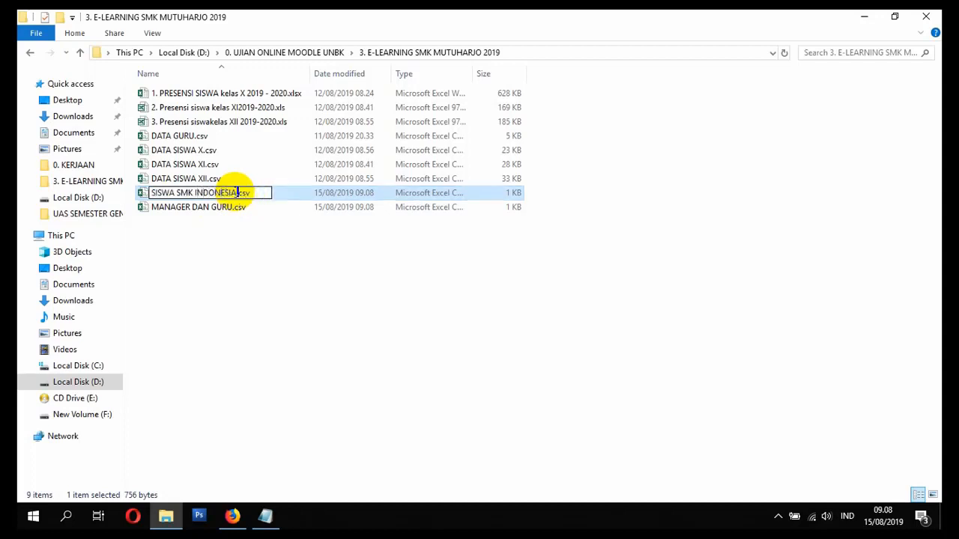
pyautogui.press('Return')
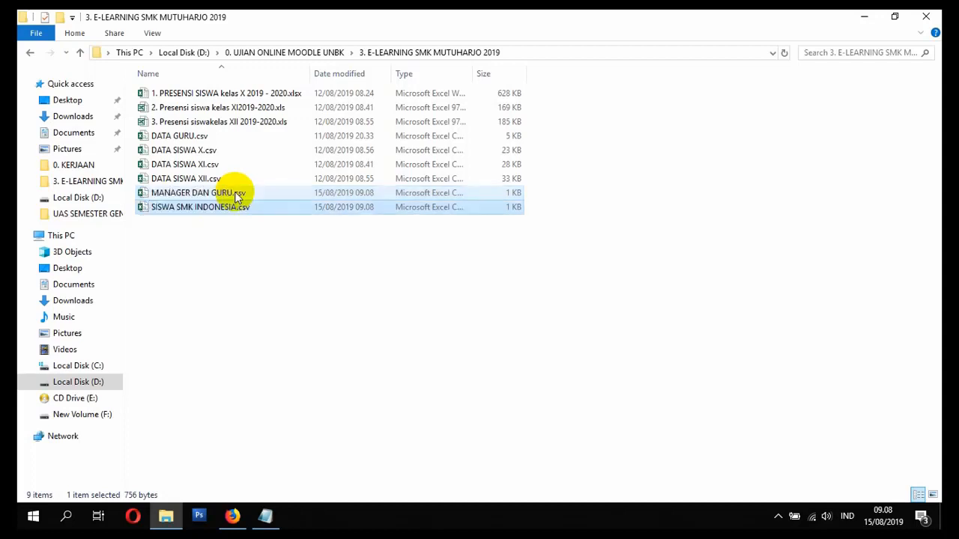
pyautogui.doubleClick(313, 205)
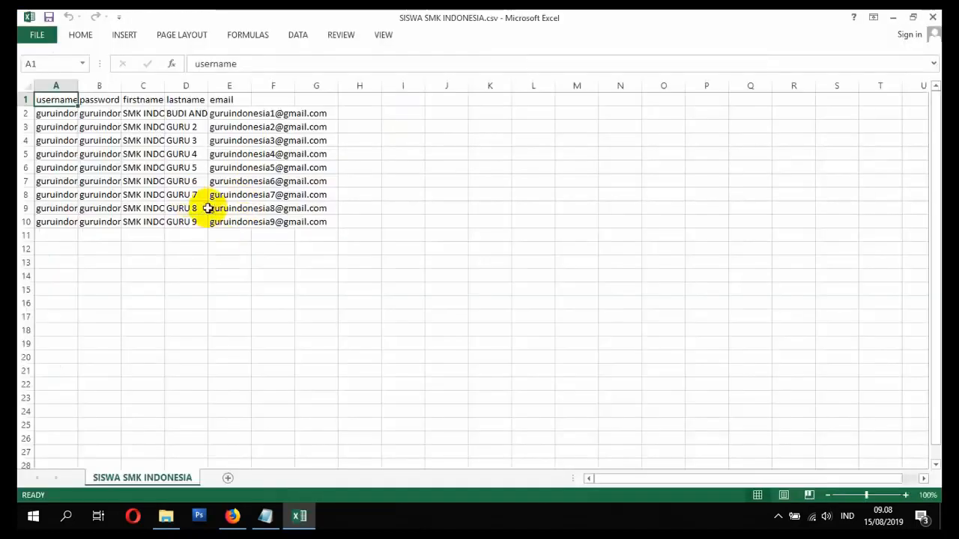
# - Autofit columns A through D to their contents
pyautogui.doubleClick(78, 86)
pyautogui.doubleClick(150, 85)
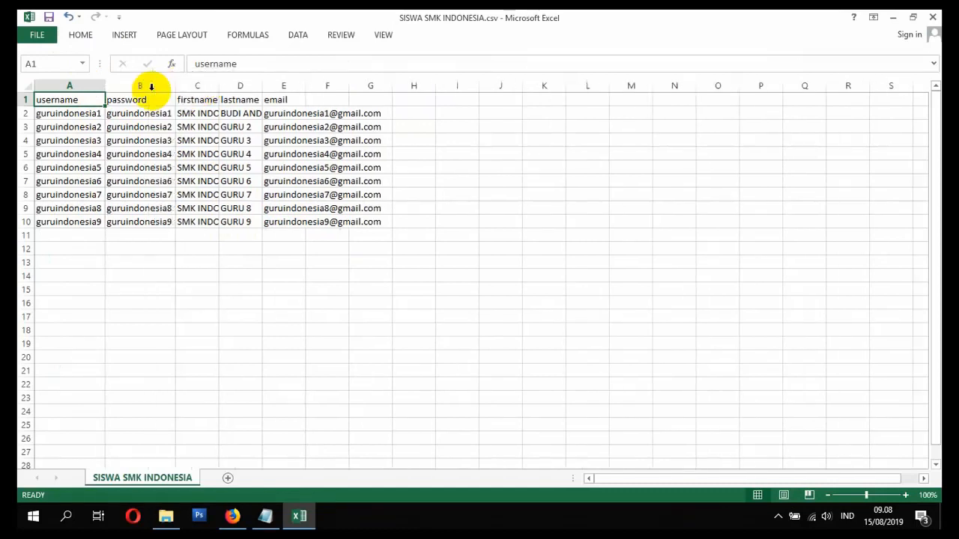
pyautogui.doubleClick(219, 86)
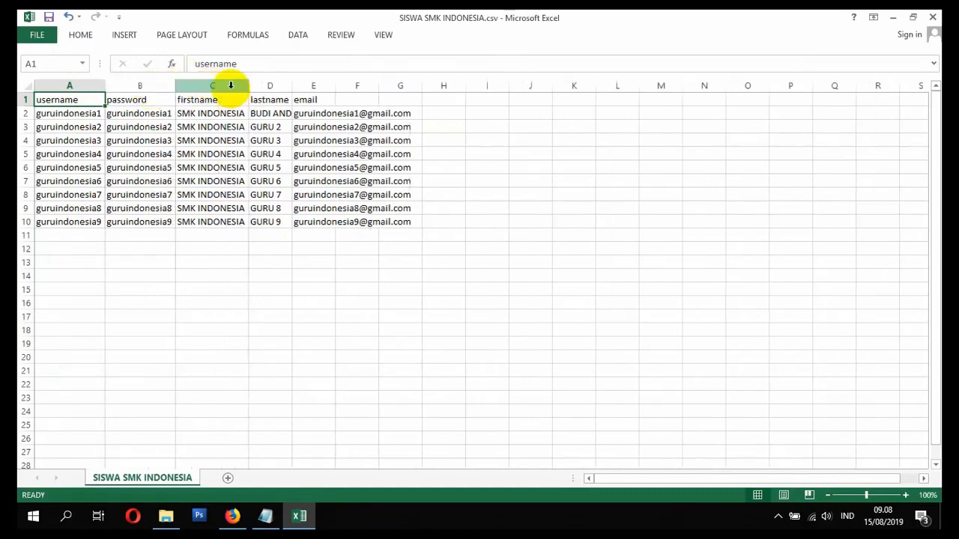
pyautogui.doubleClick(292, 85)
# - Enter the first student username in A2 and reuse it as the password in B2
pyautogui.click(78, 117)
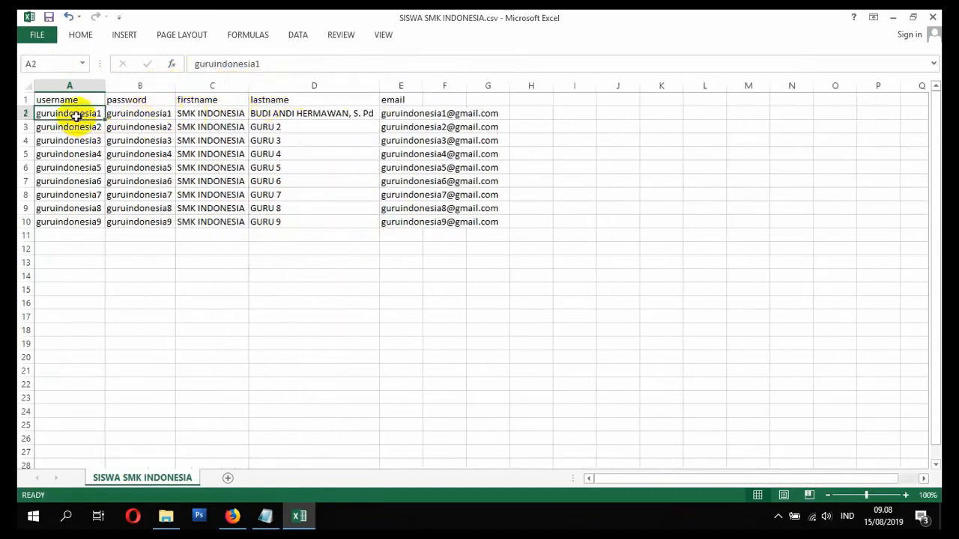
pyautogui.write('SIS')
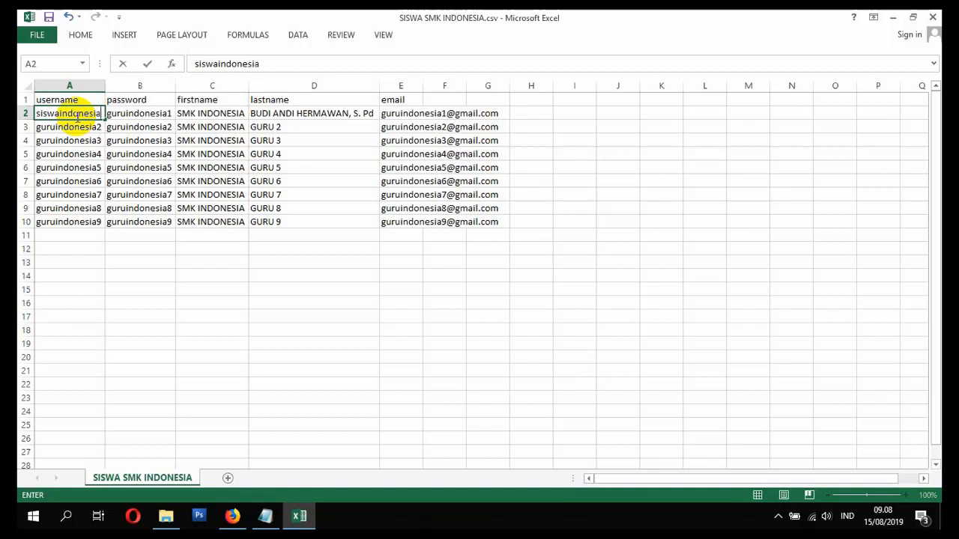
pyautogui.hotkey('ctrl', 'Return')
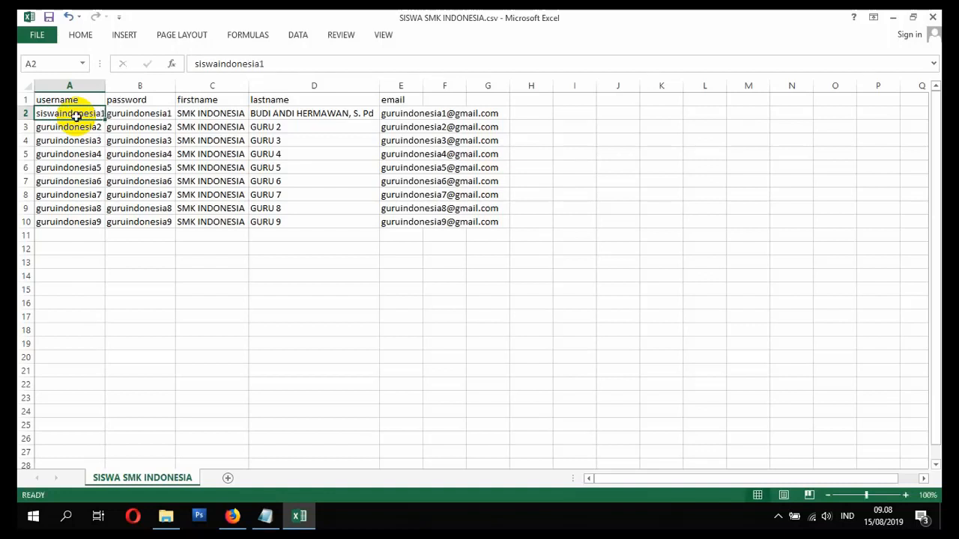
pyautogui.hotkey('ctrl', 'c')
pyautogui.click(139, 113)
pyautogui.hotkey('ctrl', 'v')
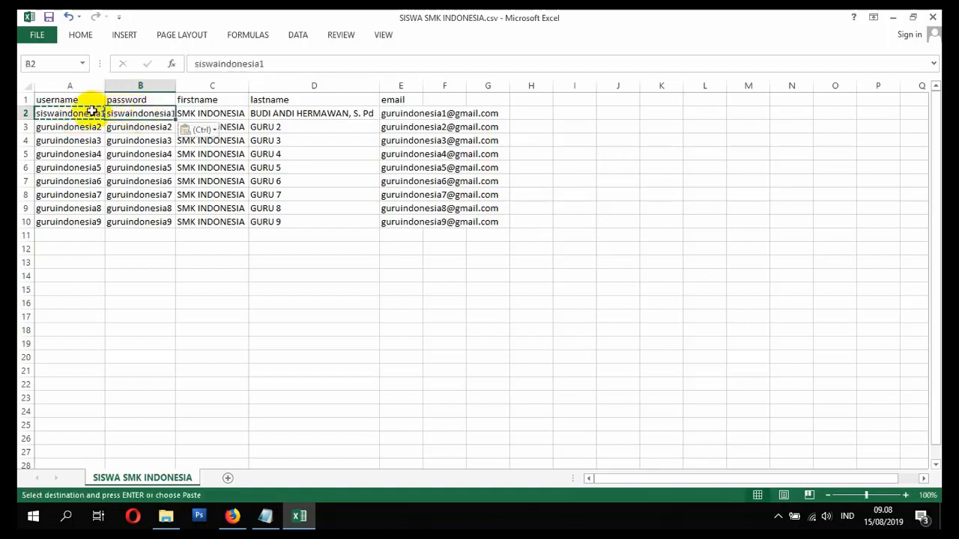
# - Copy the first student's username and password into row 3 and autofit columns A and B
pyautogui.moveTo(91, 111); pyautogui.dragTo(116, 113)
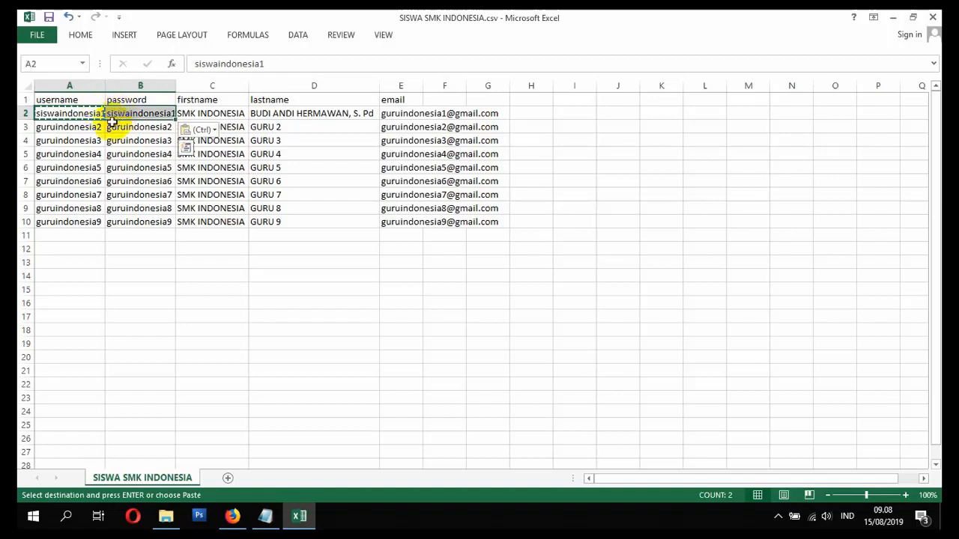
pyautogui.hotkey('ctrl', 'c')
pyautogui.click(80, 126)
pyautogui.hotkey('ctrl', 'v')
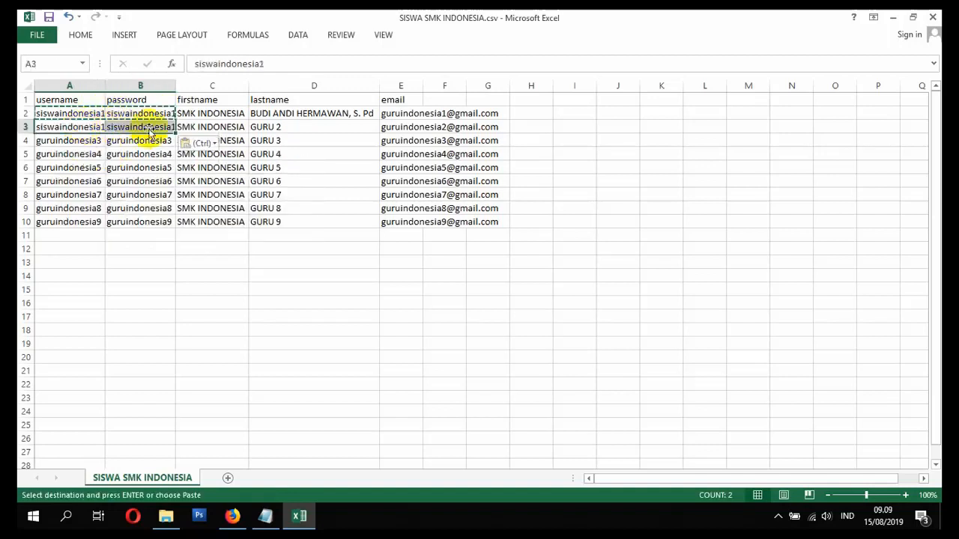
pyautogui.doubleClick(106, 86)
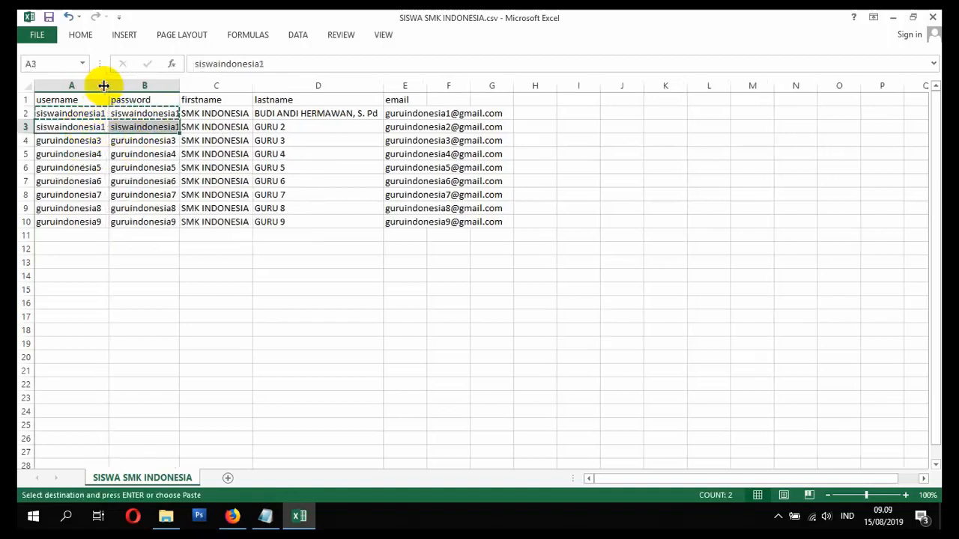
pyautogui.doubleClick(182, 86)
# - Renumber row 3's username and password to 2, then fill the series down to row 10
pyautogui.click(105, 127)
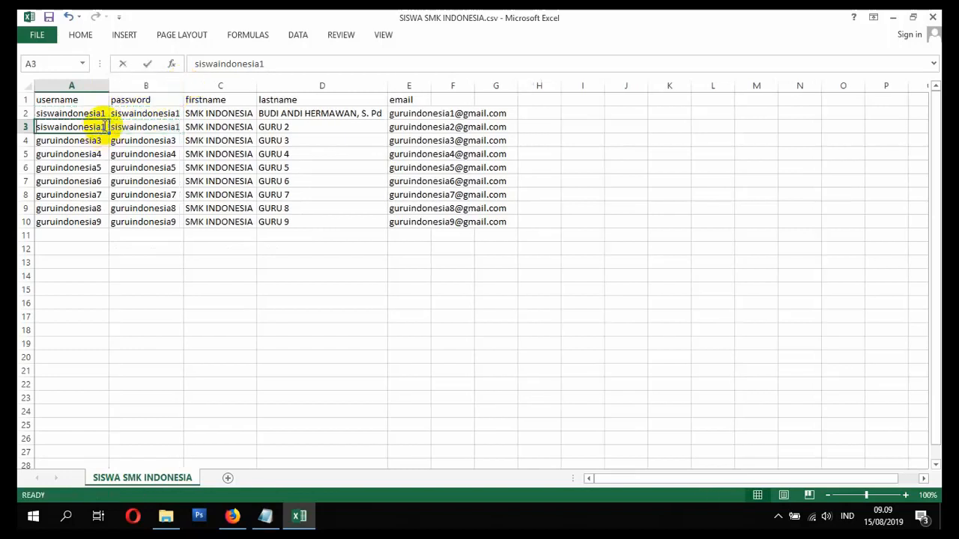
pyautogui.doubleClick(105, 127)
pyautogui.write('2')
pyautogui.press('Return')
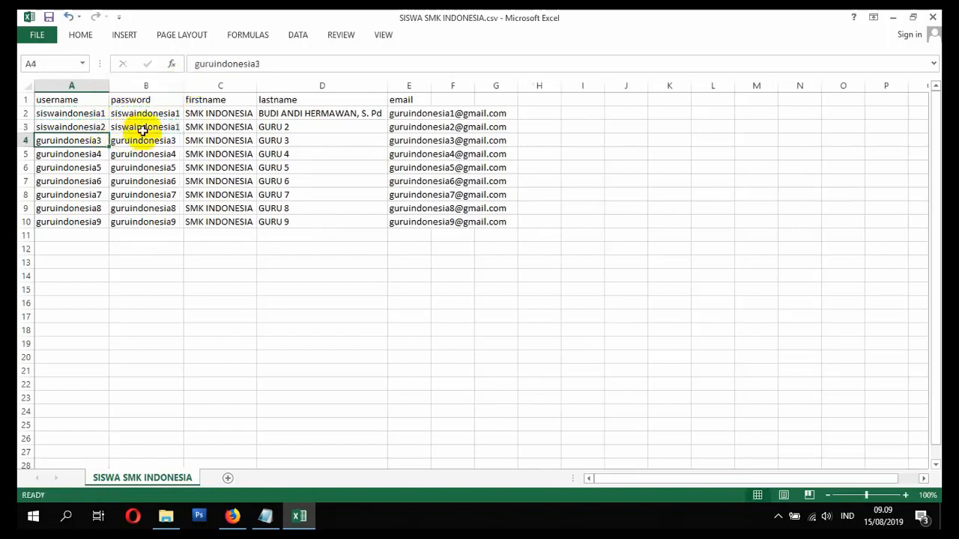
pyautogui.doubleClick(178, 127)
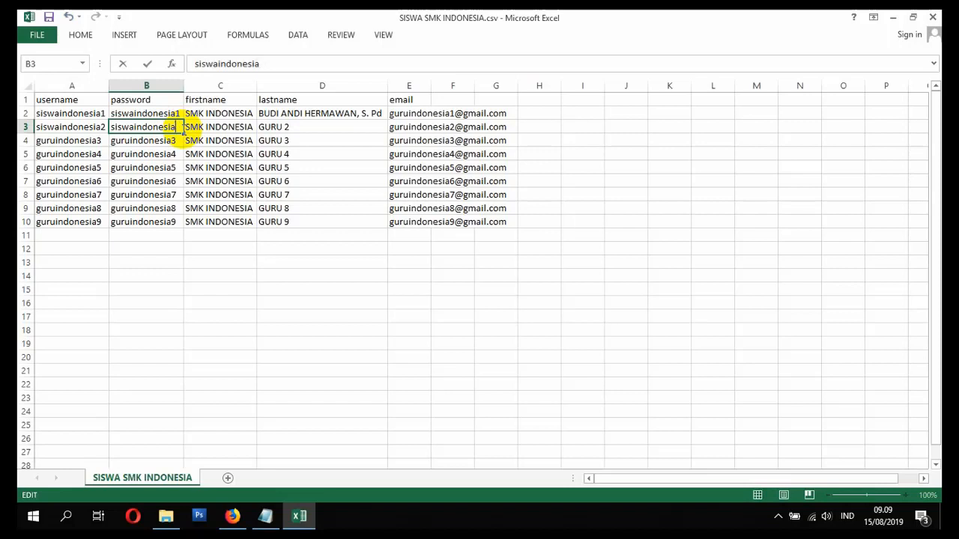
pyautogui.write('2')
pyautogui.press('Return')
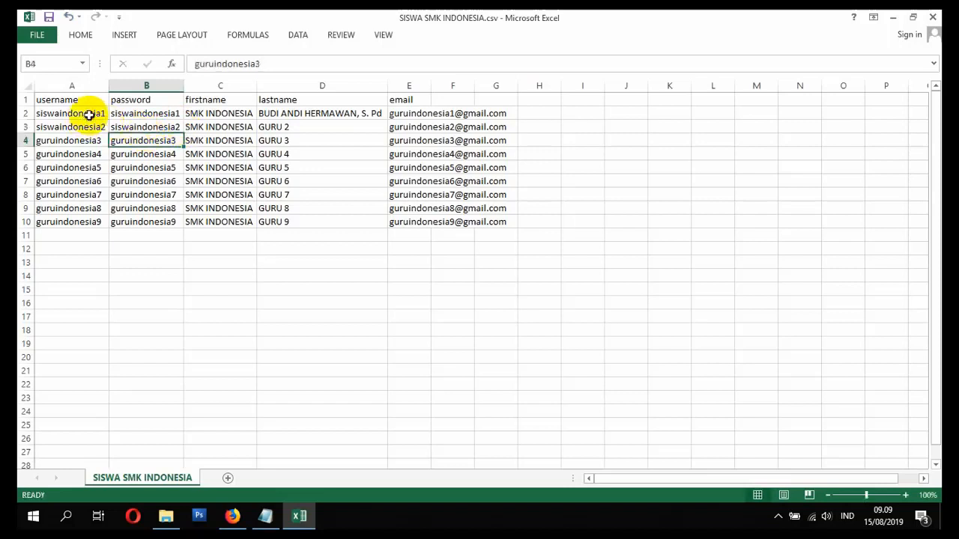
pyautogui.moveTo(89, 114); pyautogui.dragTo(178, 225)
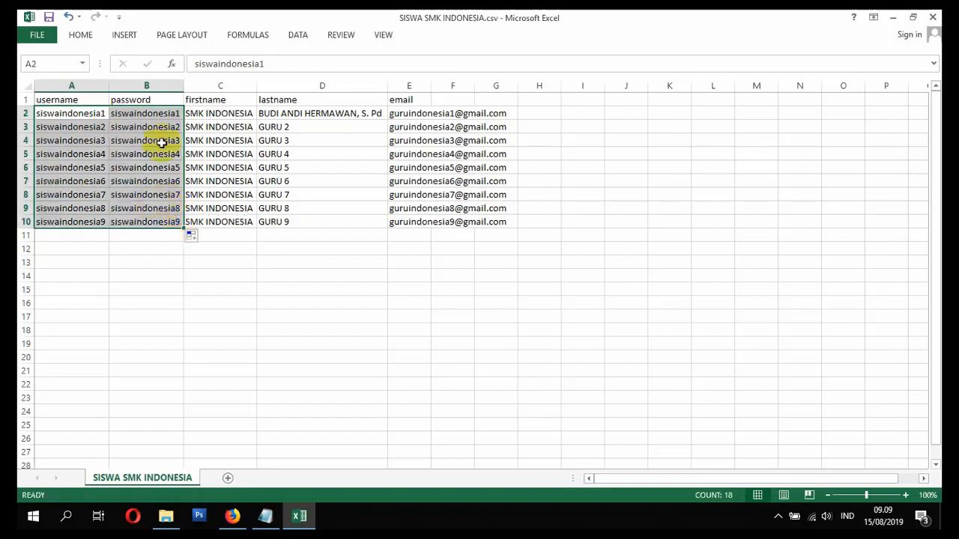
pyautogui.click(57, 122)
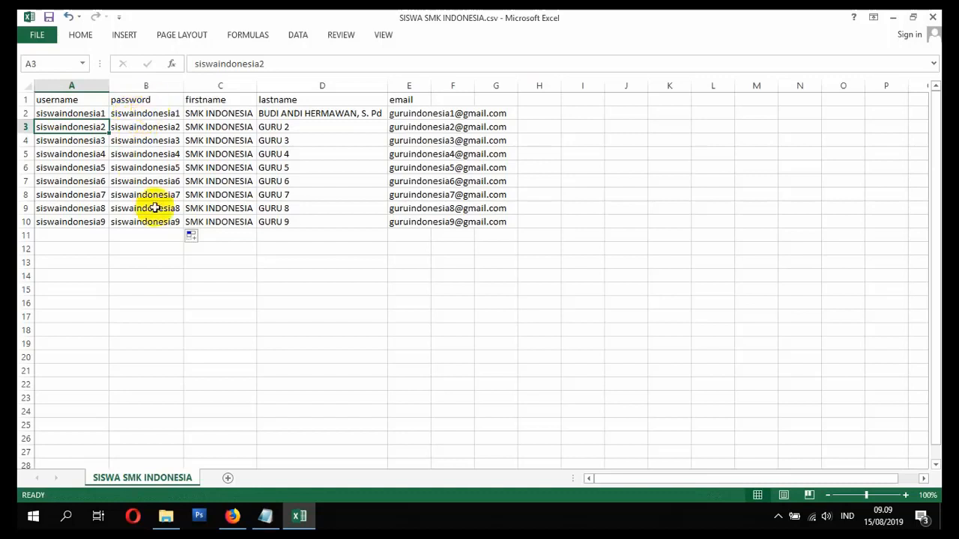
# - Select the SMK INDONESIA firstname entries and autofit the username and password columns
pyautogui.click(221, 113)
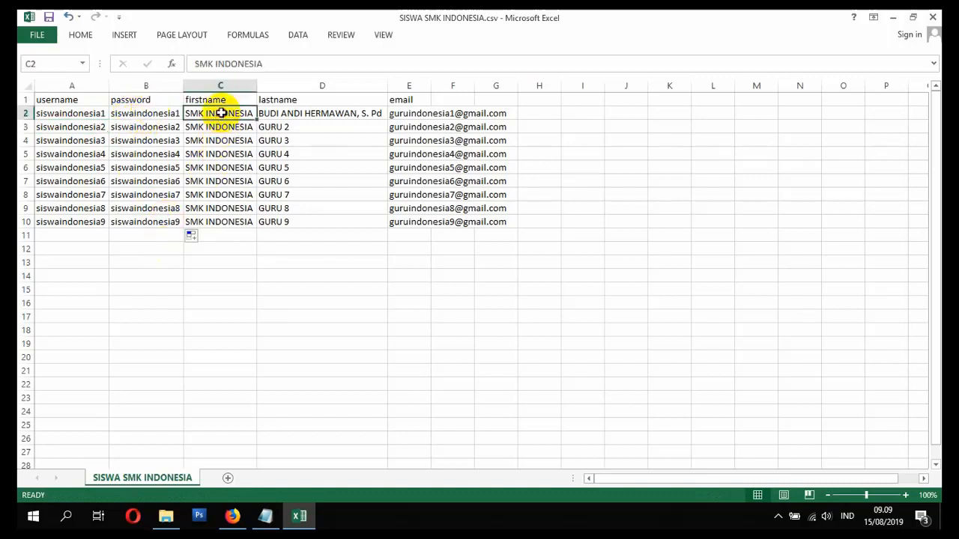
pyautogui.moveTo(221, 114); pyautogui.dragTo(235, 219)
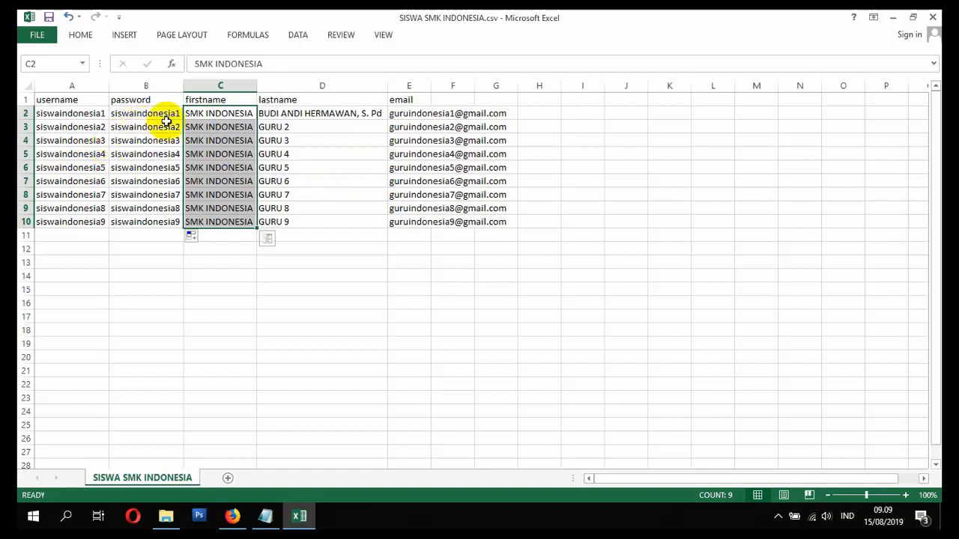
pyautogui.doubleClick(184, 86)
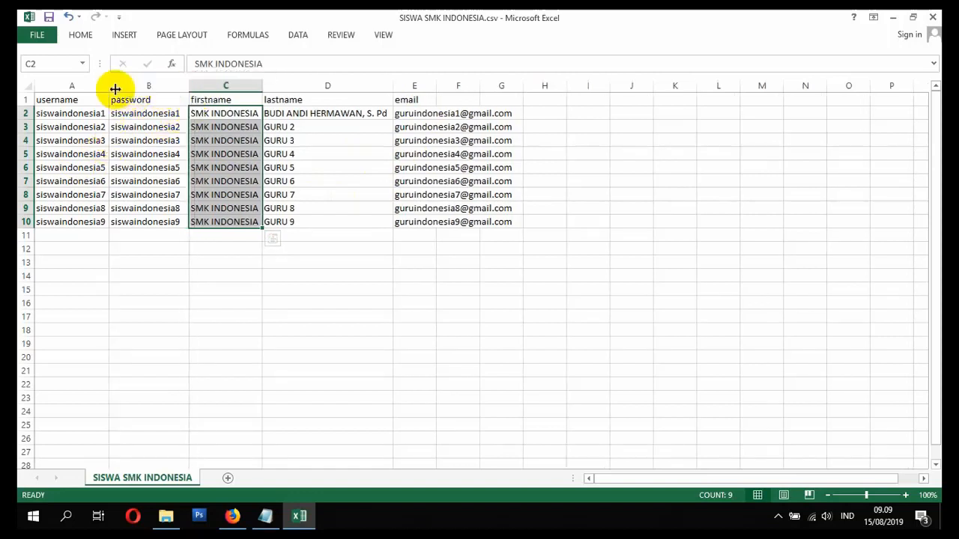
pyautogui.doubleClick(115, 88)
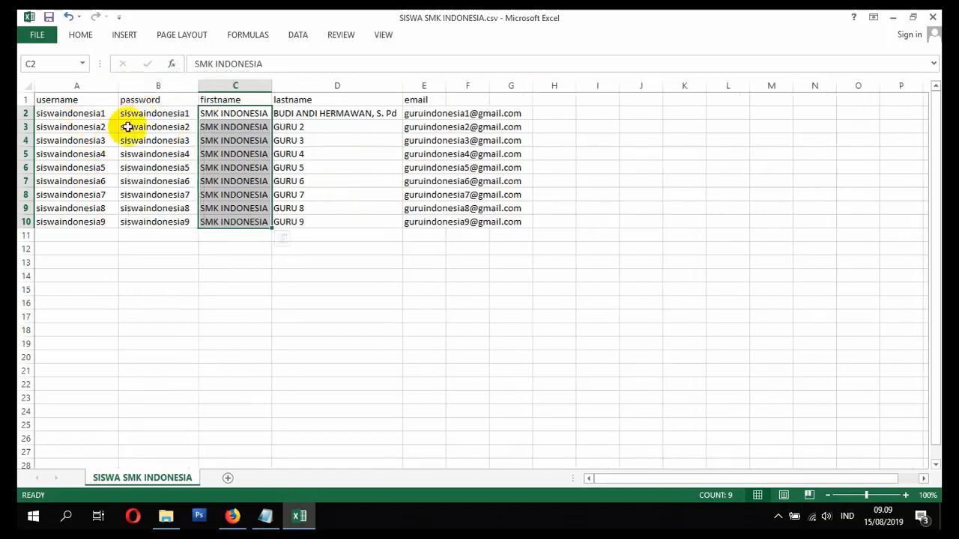
# - Replace C2 with class code 2019_TKR_1 and fill it down to row 10
pyautogui.click(233, 114)
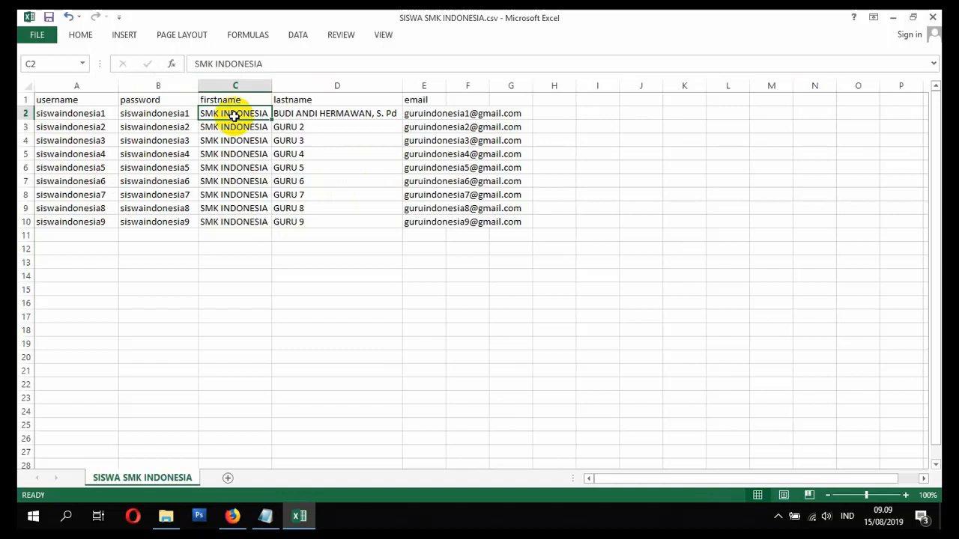
pyautogui.write('20')
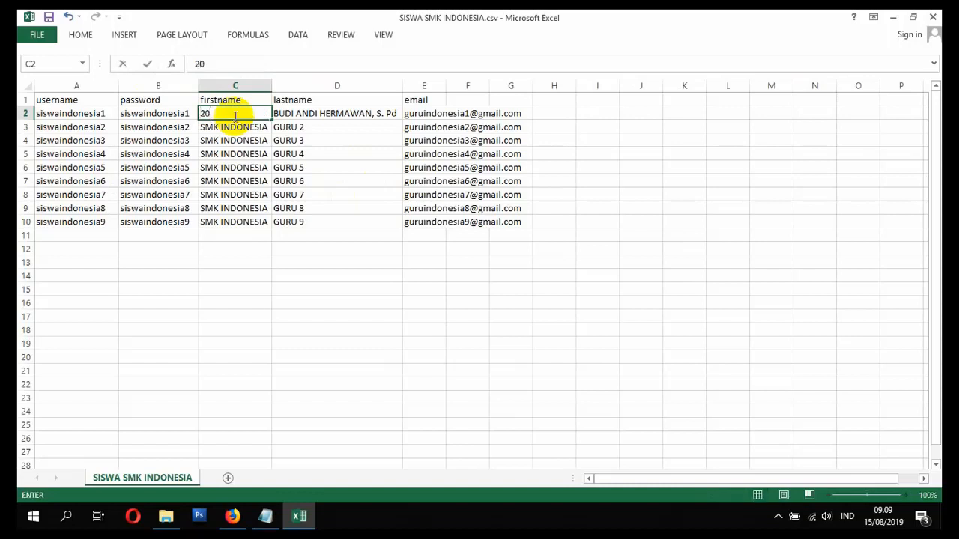
pyautogui.write('19')
pyautogui.write('_tkj')
pyautogui.press('BackSpace')
pyautogui.press('BackSpace')
pyautogui.write('KR')
pyautogui.press('Return')
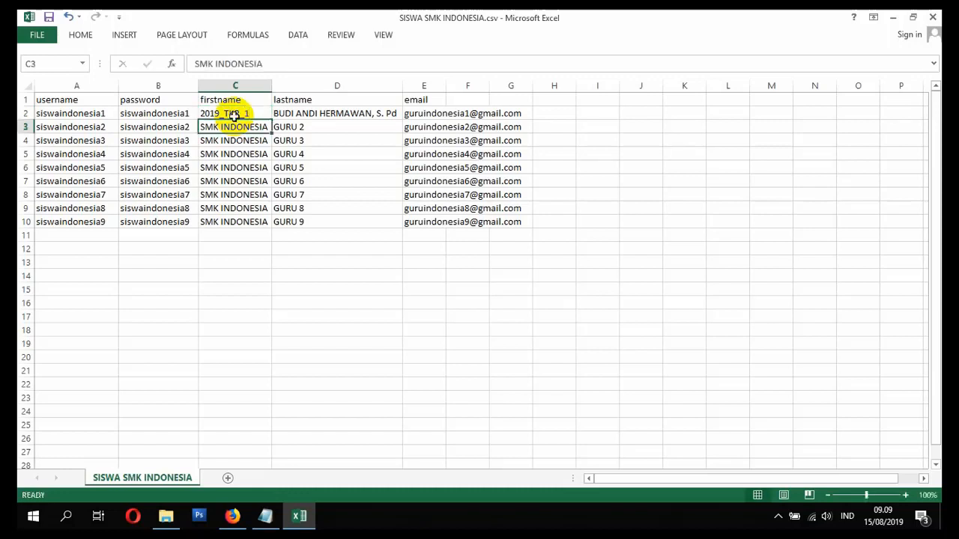
pyautogui.click(233, 115)
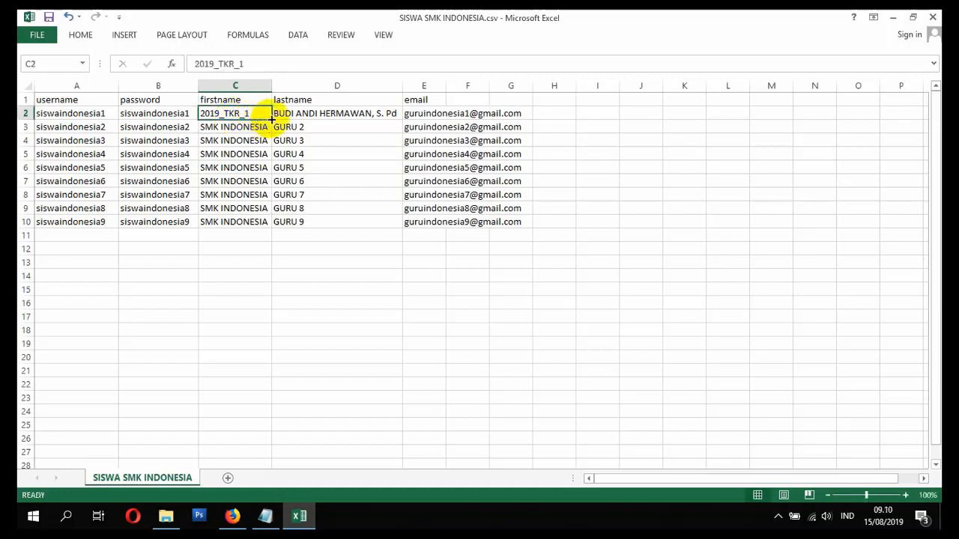
pyautogui.moveTo(271, 119); pyautogui.dragTo(265, 222)
pyautogui.hotkey('ctrl', 'c')
pyautogui.click(255, 127)
pyautogui.hotkey('ctrl', 'v')
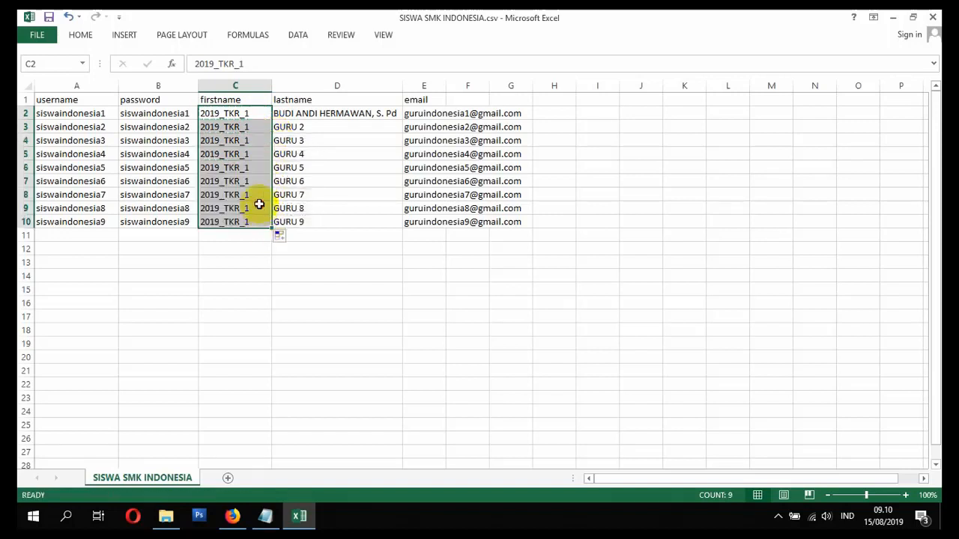
pyautogui.click(257, 208)
# - Change the class code in C9 and C10 to 2019_TKJ_2
pyautogui.doubleClick(258, 209)
pyautogui.press('BackSpace')
pyautogui.press('BackSpace')
pyautogui.press('BackSpace')
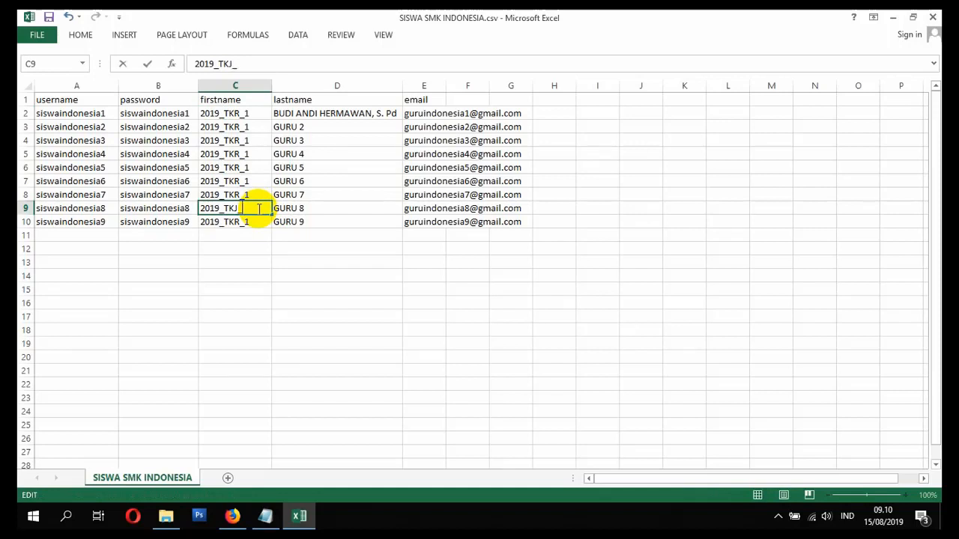
pyautogui.press('Return')
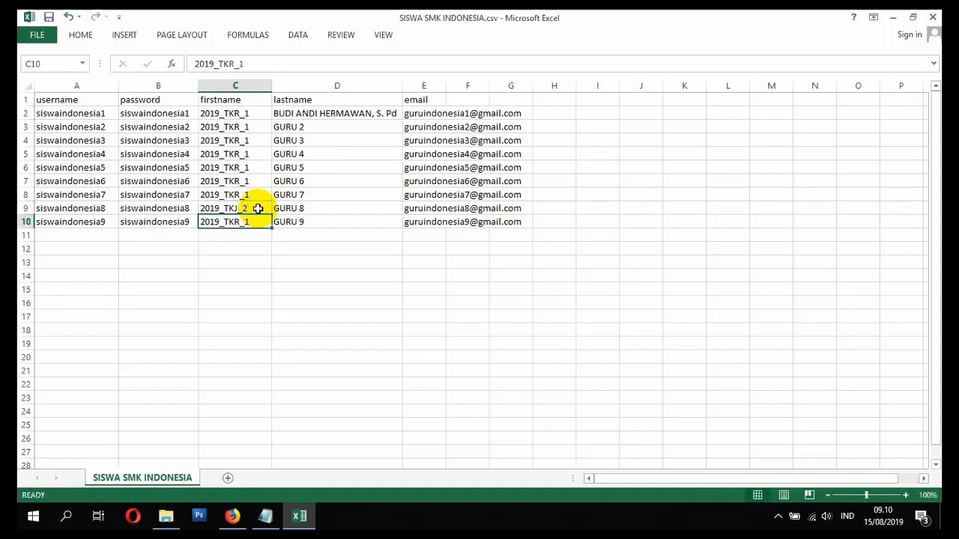
pyautogui.doubleClick(252, 220)
pyautogui.press('BackSpace')
pyautogui.press('BackSpace')
pyautogui.press('BackSpace')
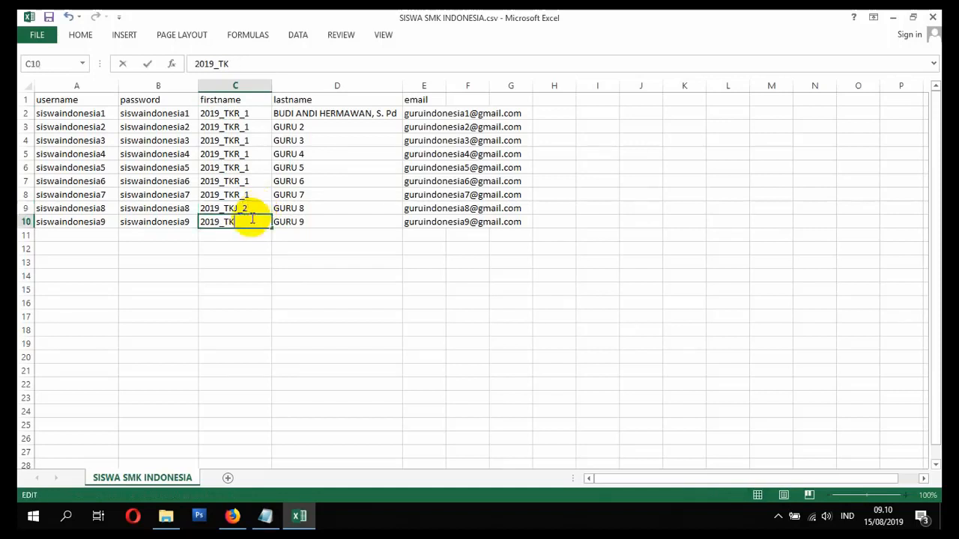
pyautogui.write('J2')
pyautogui.write('_')
pyautogui.press('Return')
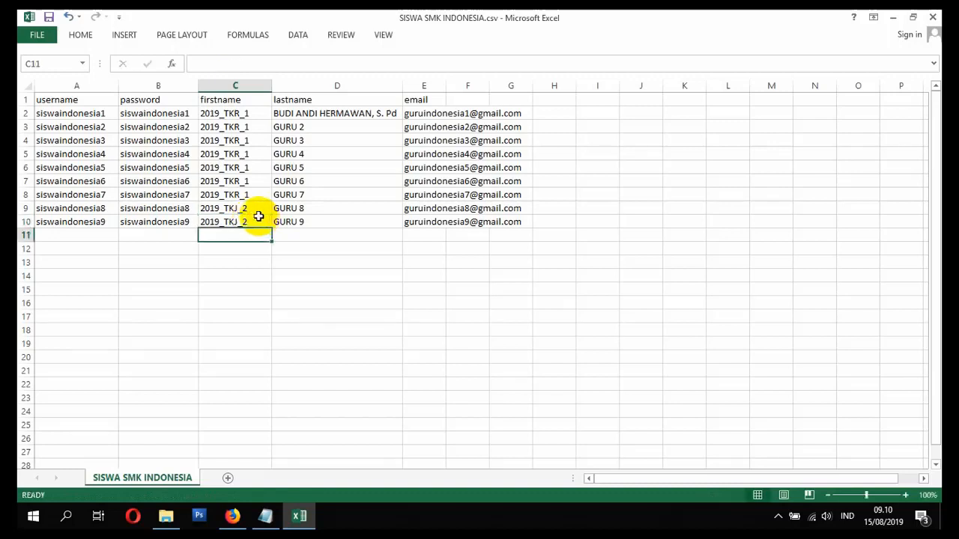
# - Type the first two student last names into D2 and D3, fixing typos
pyautogui.click(320, 113)
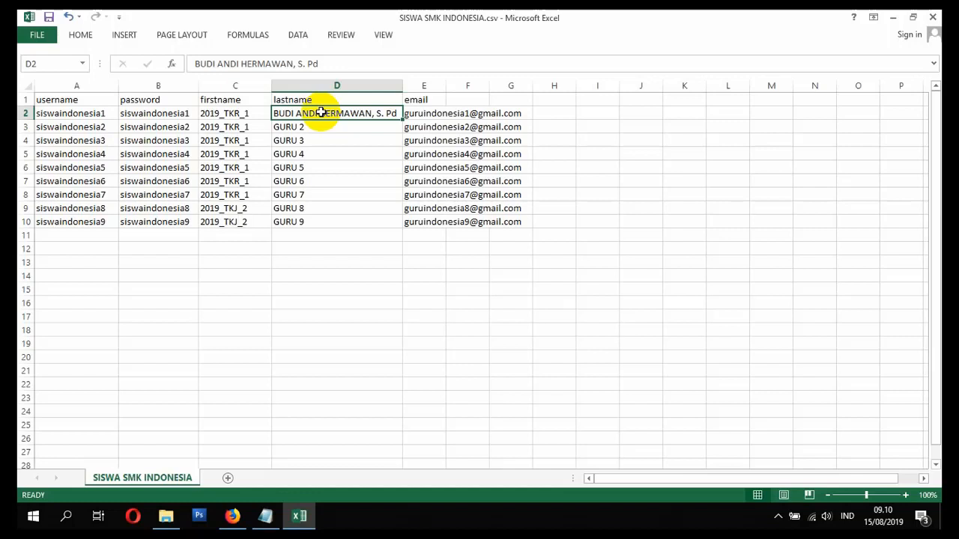
pyautogui.write('BU')
pyautogui.press('BackSpace')
pyautogui.press('BackSpace')
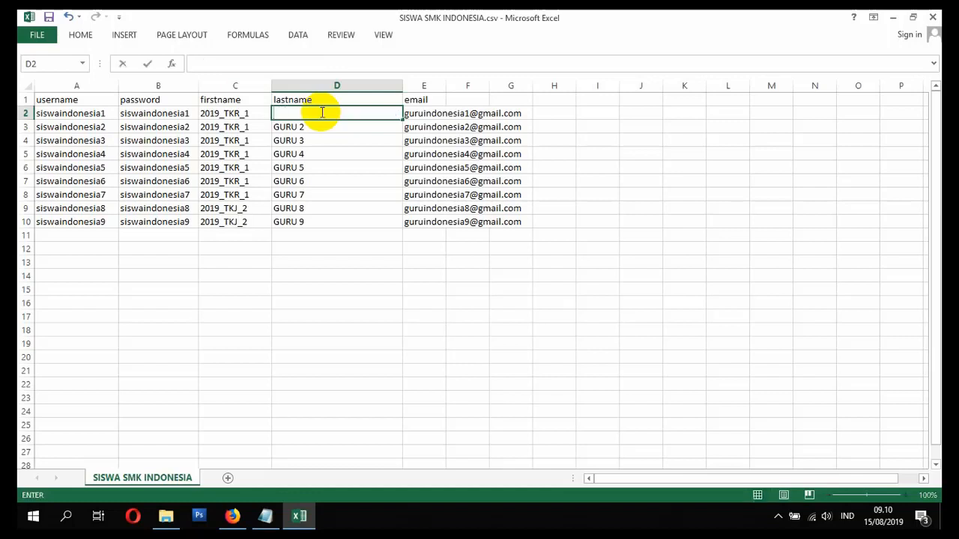
pyautogui.write('Budiman')
pyautogui.press('Return')
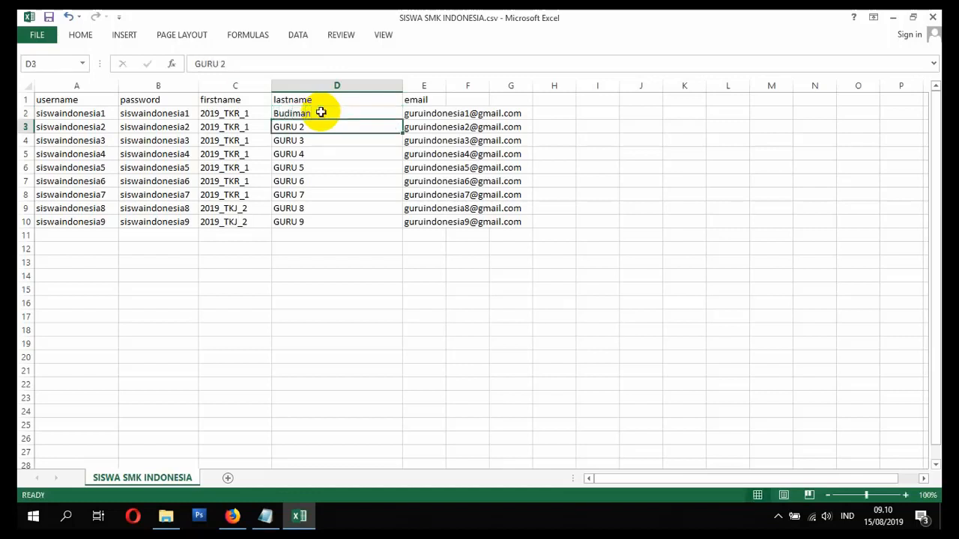
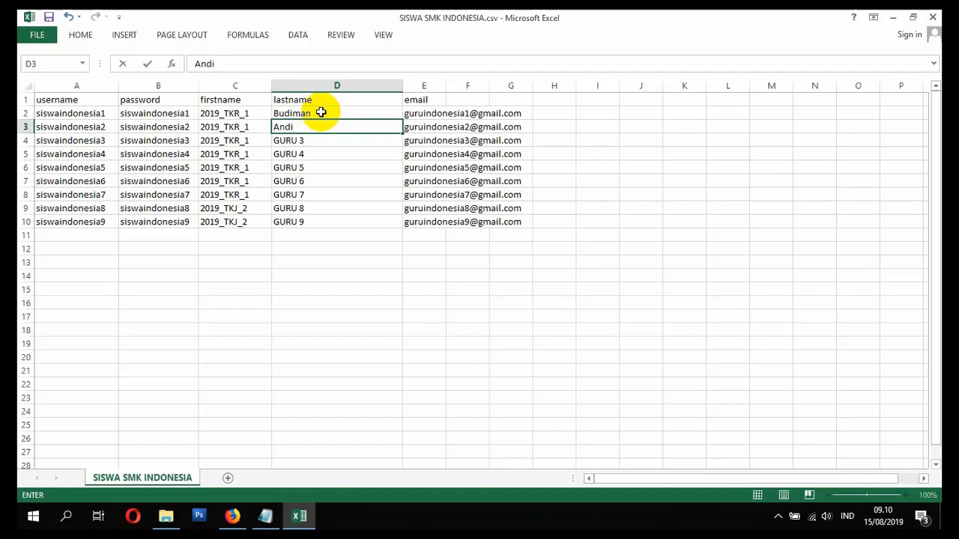
pyautogui.press('Return')
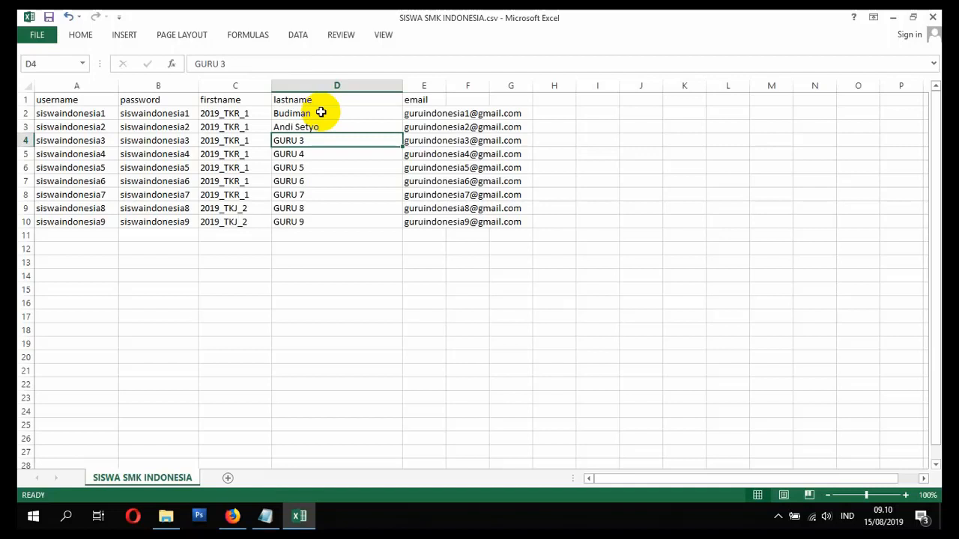
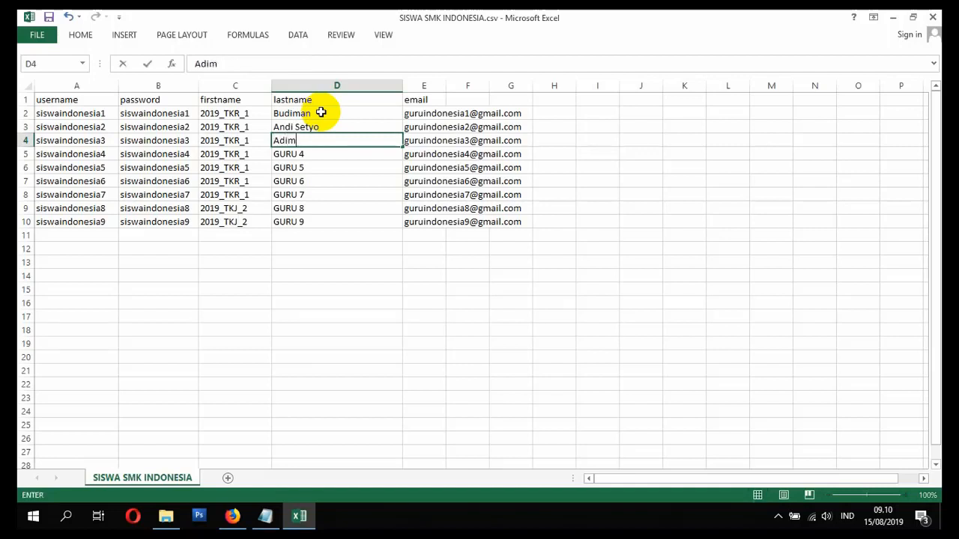
# - Type the next four student last names into D4 through D7
pyautogui.press('Return')
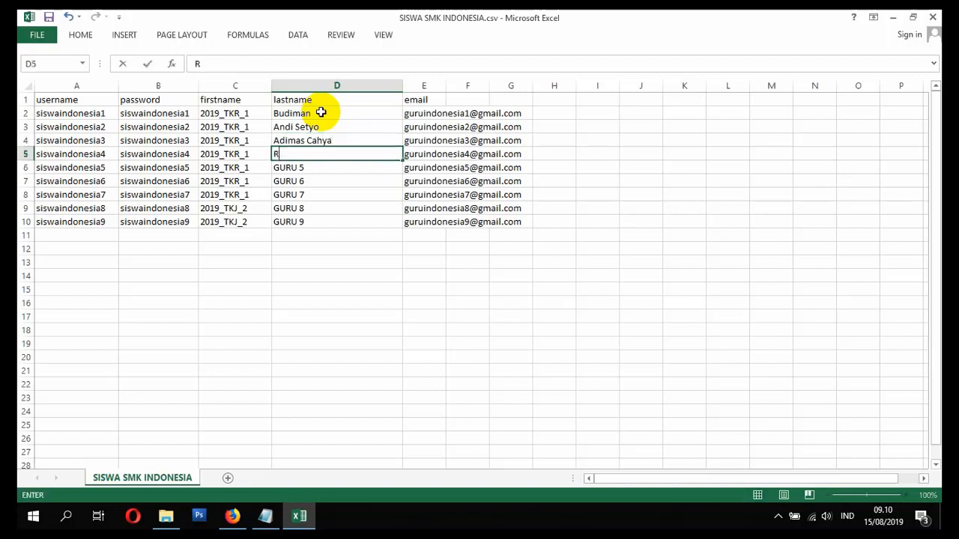
pyautogui.press('Return')
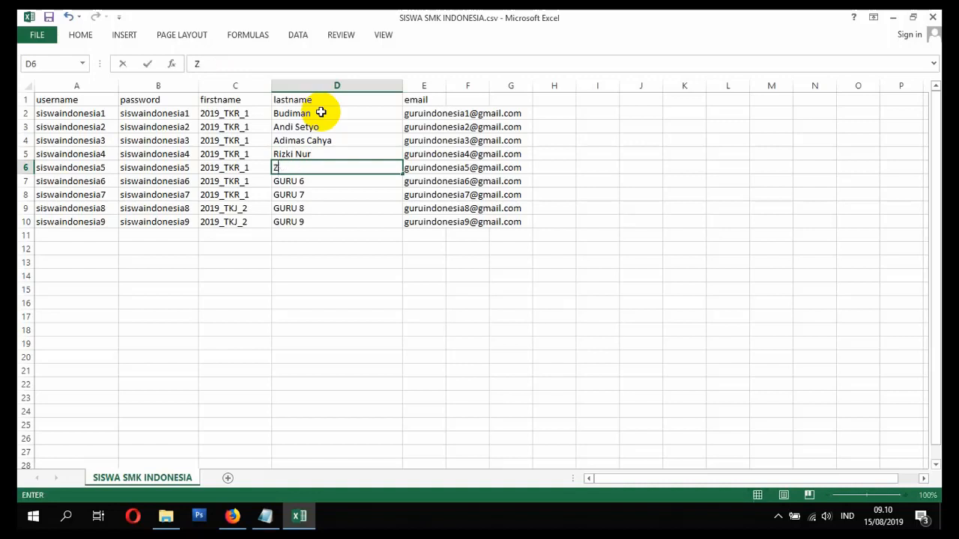
pyautogui.press('Return')
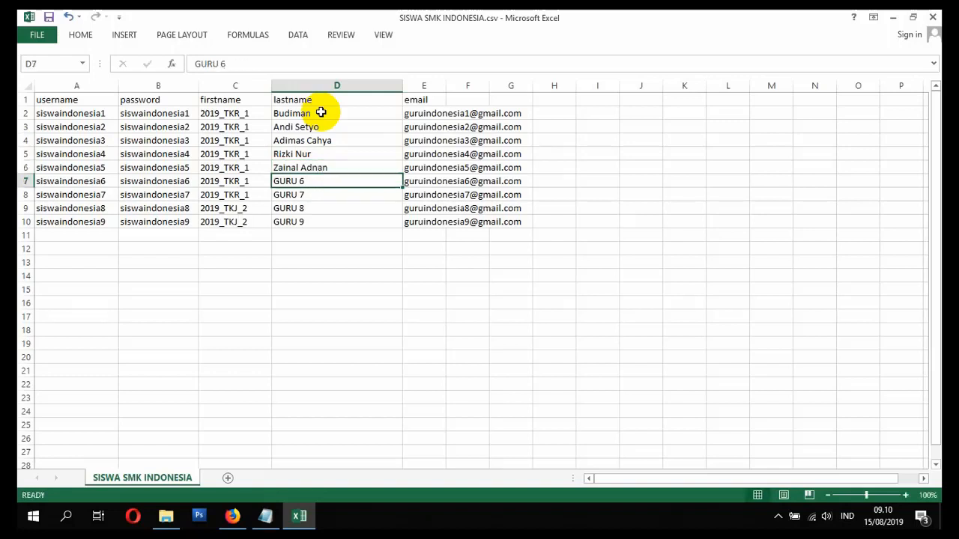
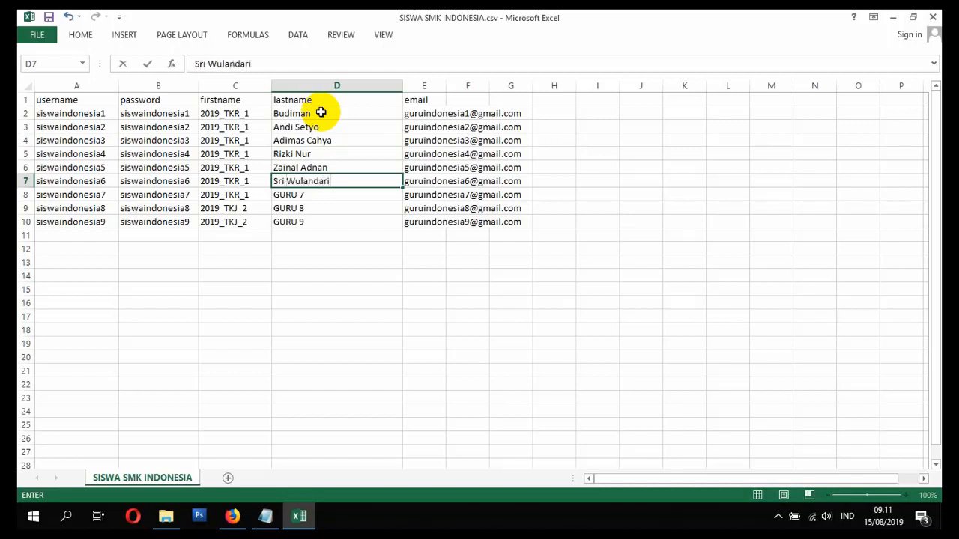
pyautogui.press('Return')
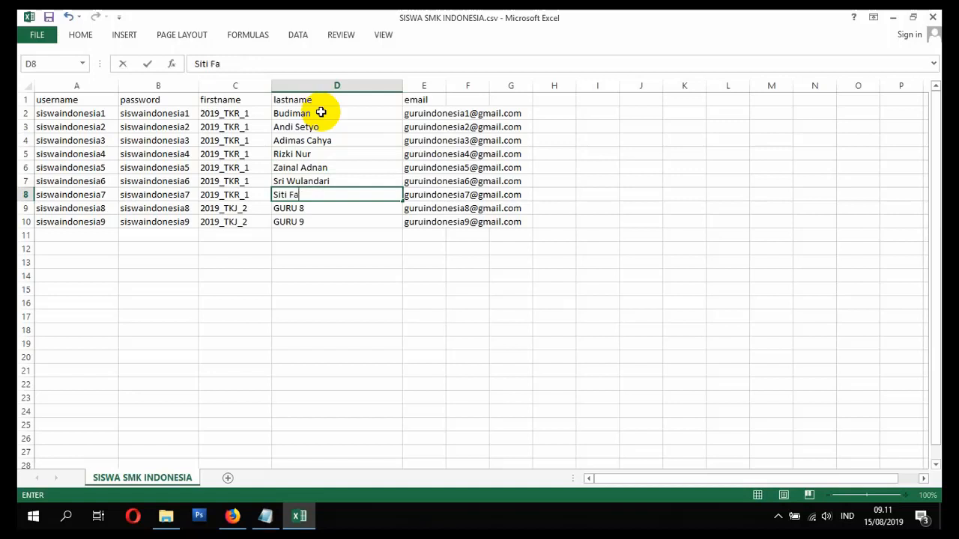
# - Type student last names into D8 and D9, and begin the name for D10
pyautogui.press('Return')
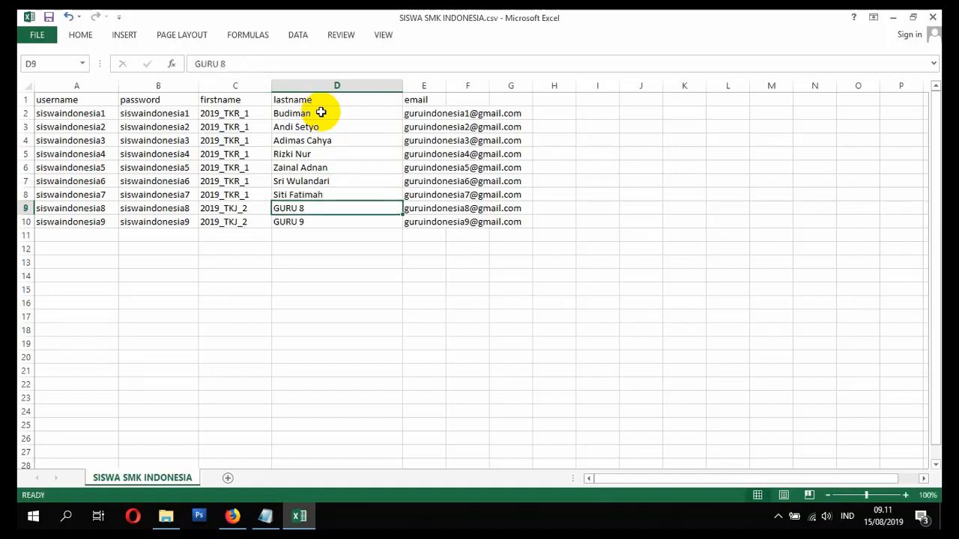
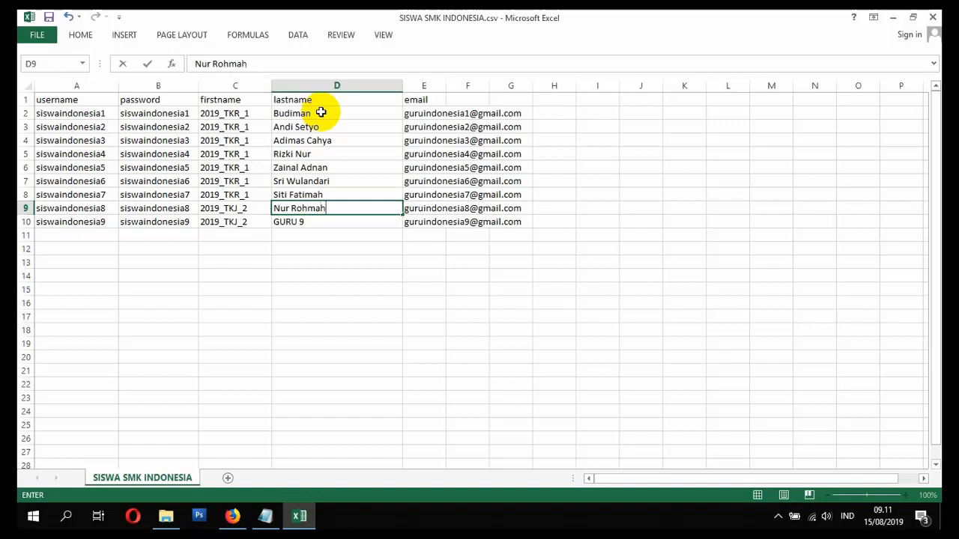
pyautogui.press('Return')
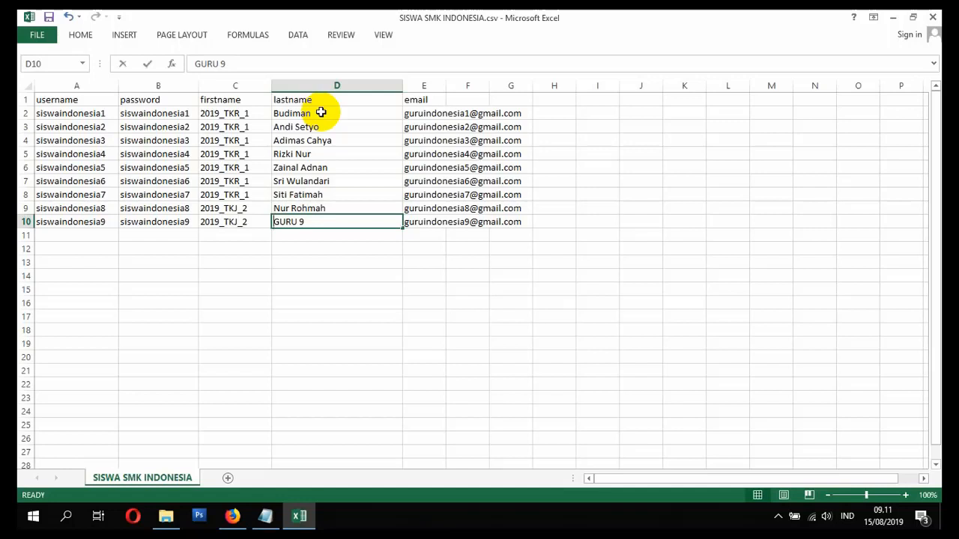
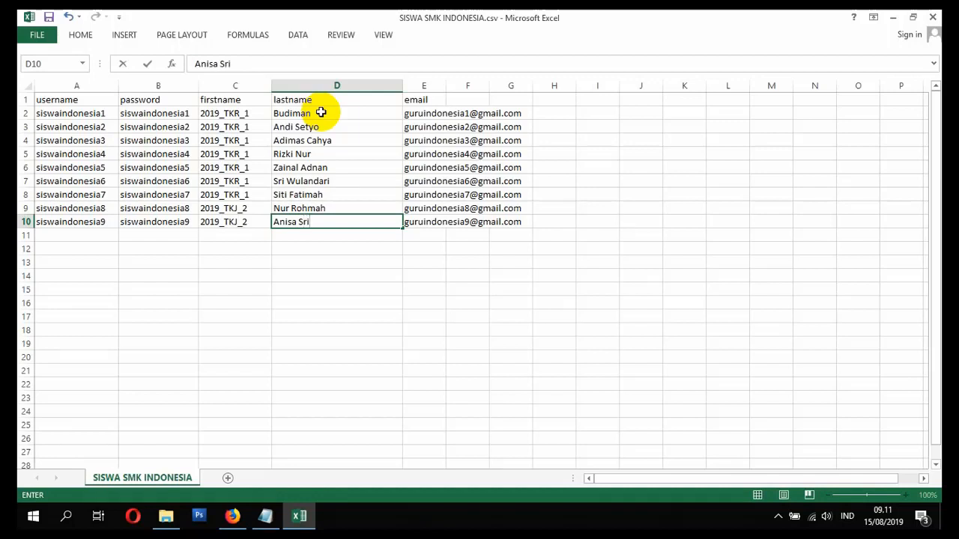
pyautogui.click(423, 112)
pyautogui.moveTo(423, 112); pyautogui.dragTo(428, 217)
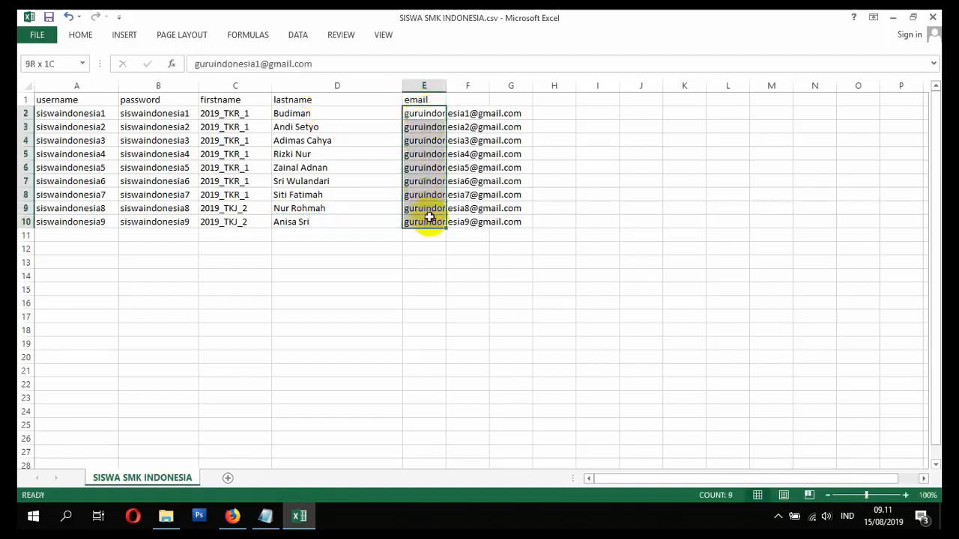
pyautogui.press('Delete')
pyautogui.click(428, 117)
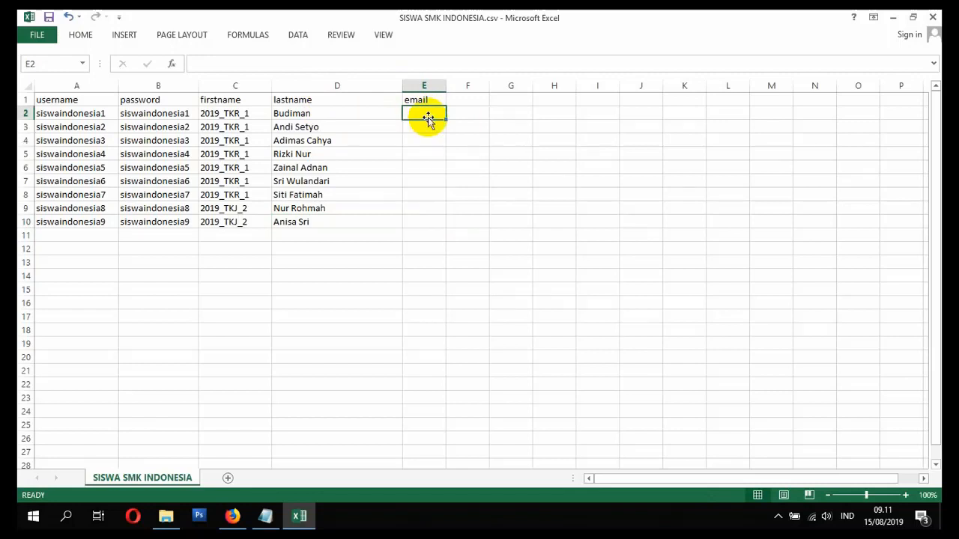
pyautogui.write('=')
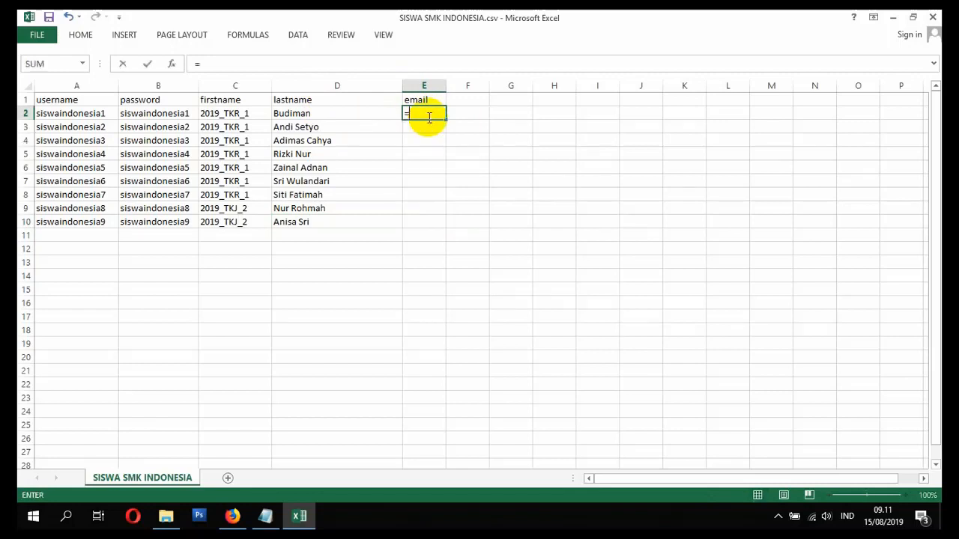
pyautogui.click(78, 113)
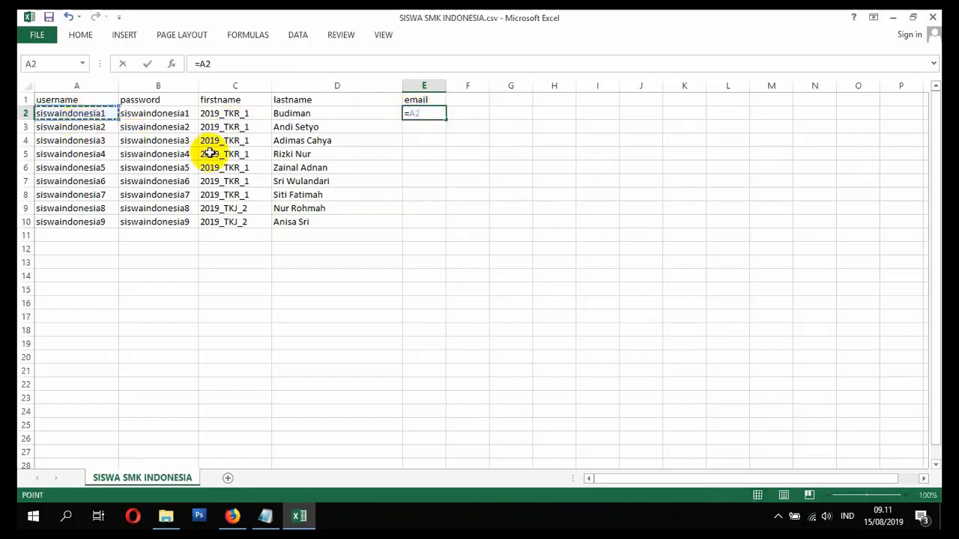
pyautogui.write('&')
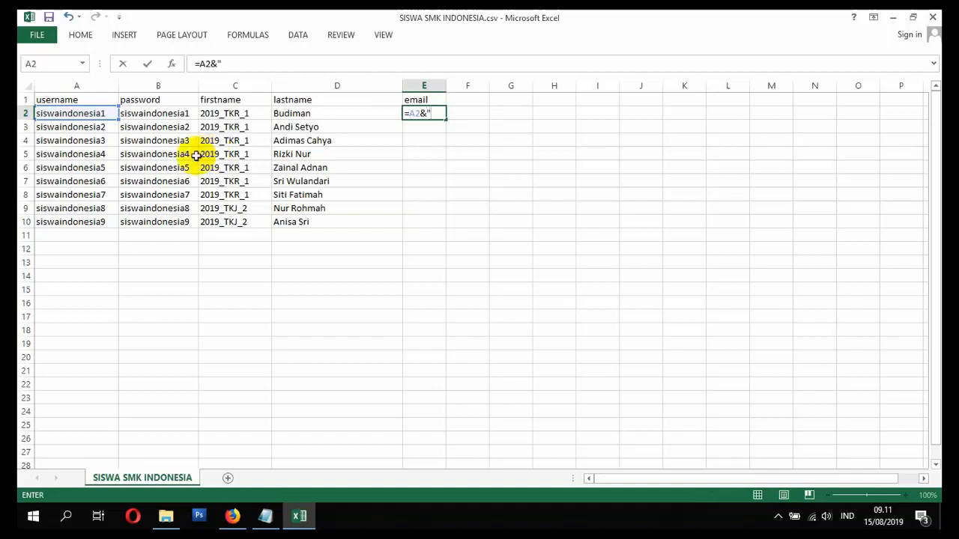
pyautogui.write('"@gmail.com')
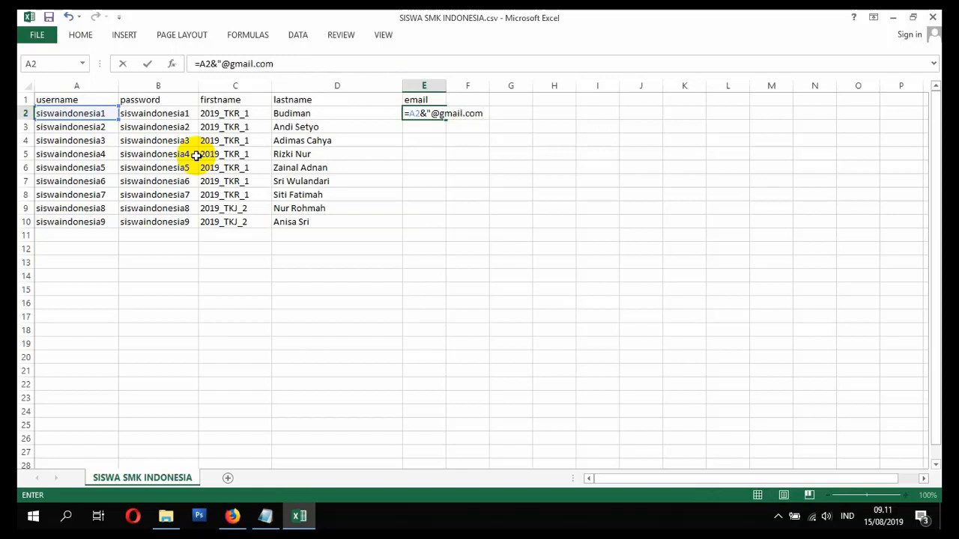
pyautogui.write('"')
pyautogui.press('Return')
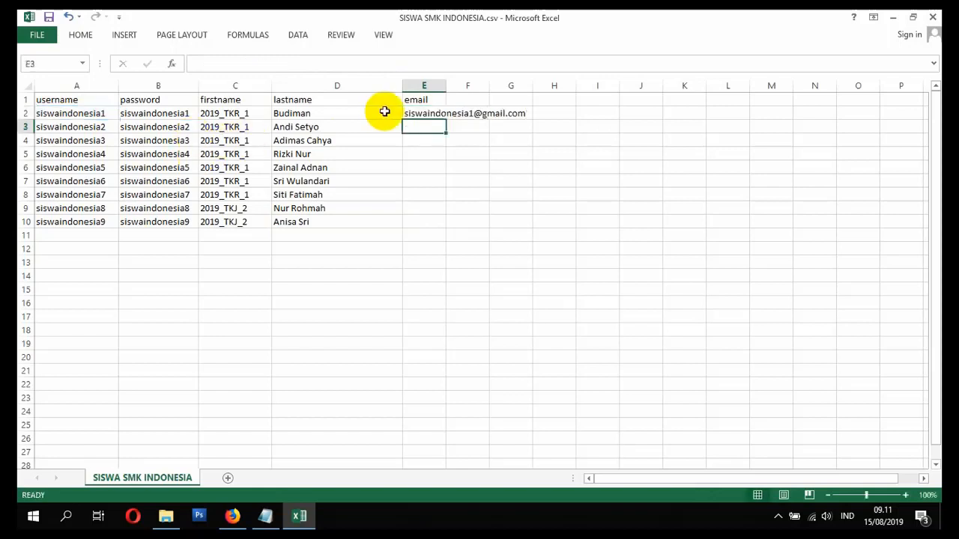
# - Fill the email formula down to row 10 and paste the results back as plain values
pyautogui.click(421, 111)
pyautogui.doubleClick(445, 119)
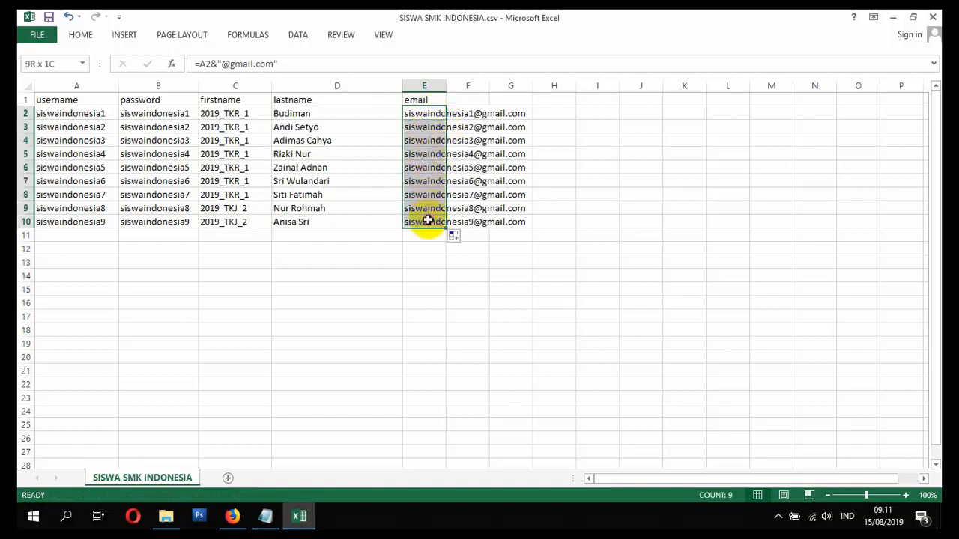
pyautogui.hotkey('ctrl', 'c')
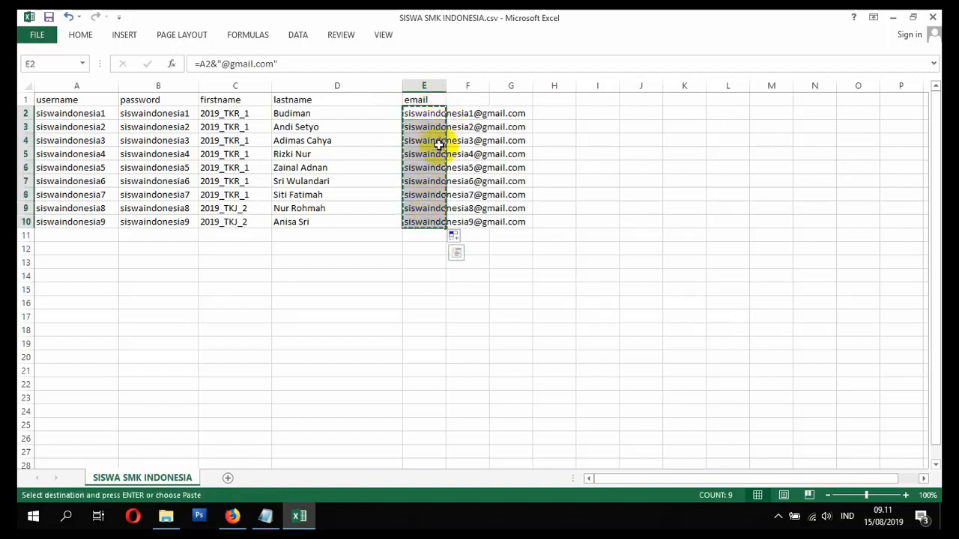
pyautogui.rightClick(427, 117)
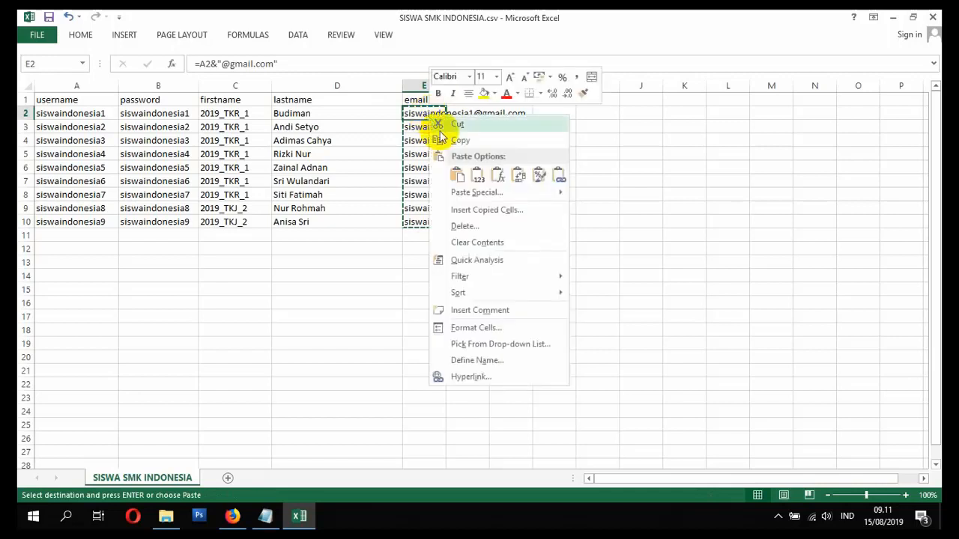
pyautogui.click(472, 170)
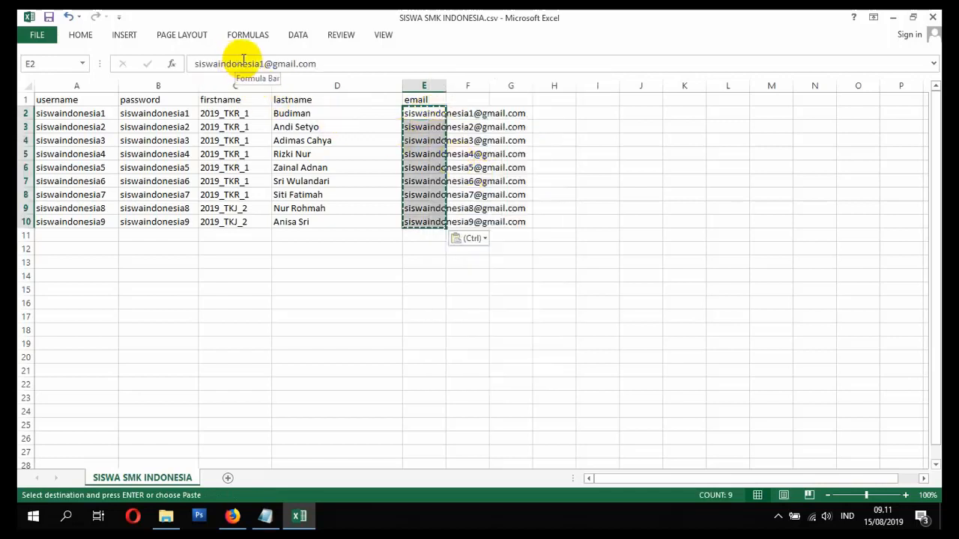
# - Check the converted gmail addresses in column E and save the CSV
pyautogui.click(427, 116)
pyautogui.click(433, 128)
pyautogui.click(434, 140)
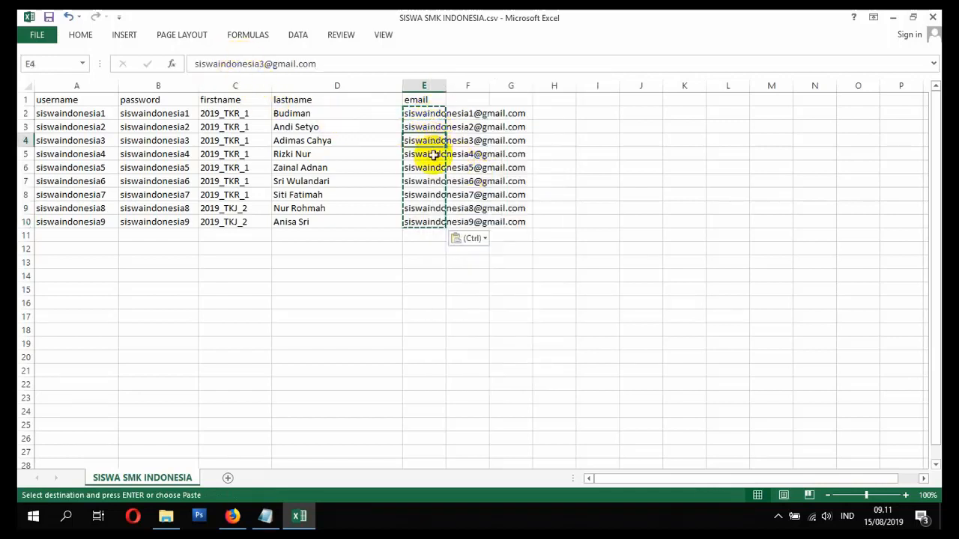
pyautogui.click(432, 154)
pyautogui.click(431, 179)
pyautogui.click(422, 195)
pyautogui.click(417, 209)
pyautogui.click(413, 155)
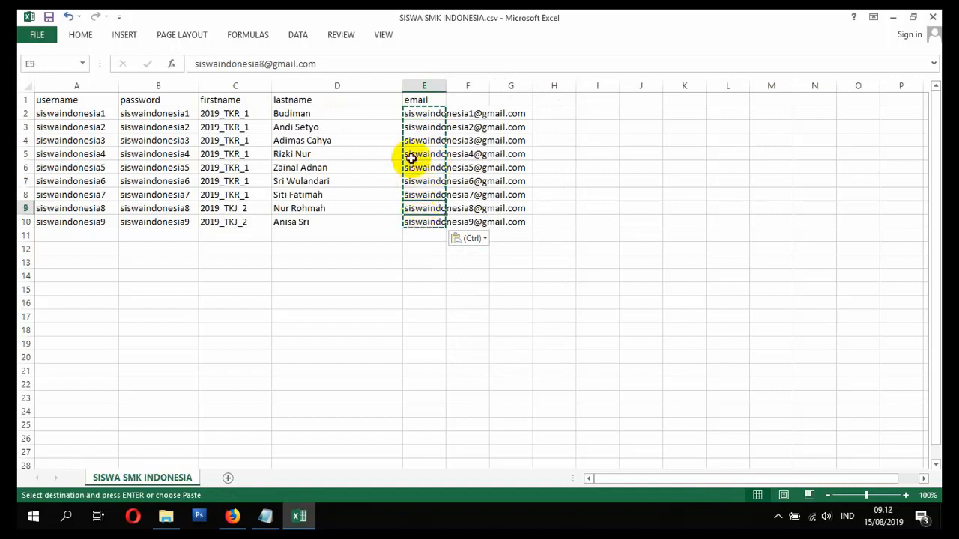
pyautogui.hotkey('ctrl', 's')
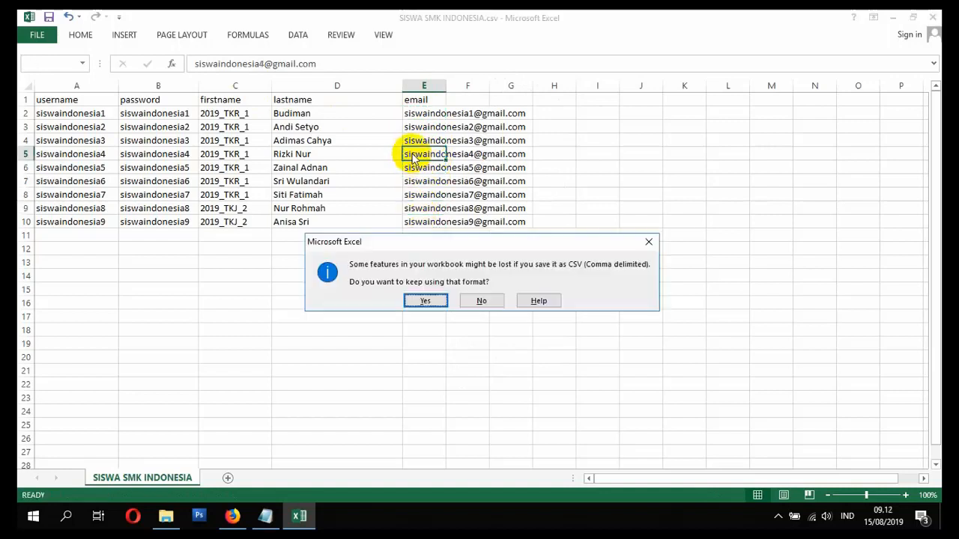
# - Keep CSV format, close Excel, and save over SISWA SMK INDONESIA.csv as CSV
pyautogui.click(433, 301)
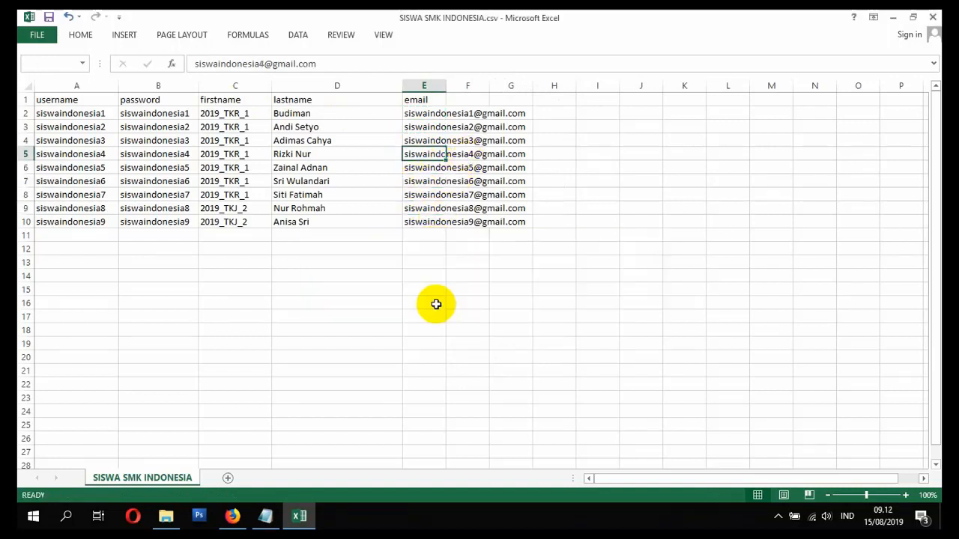
pyautogui.click(933, 18)
pyautogui.click(431, 283)
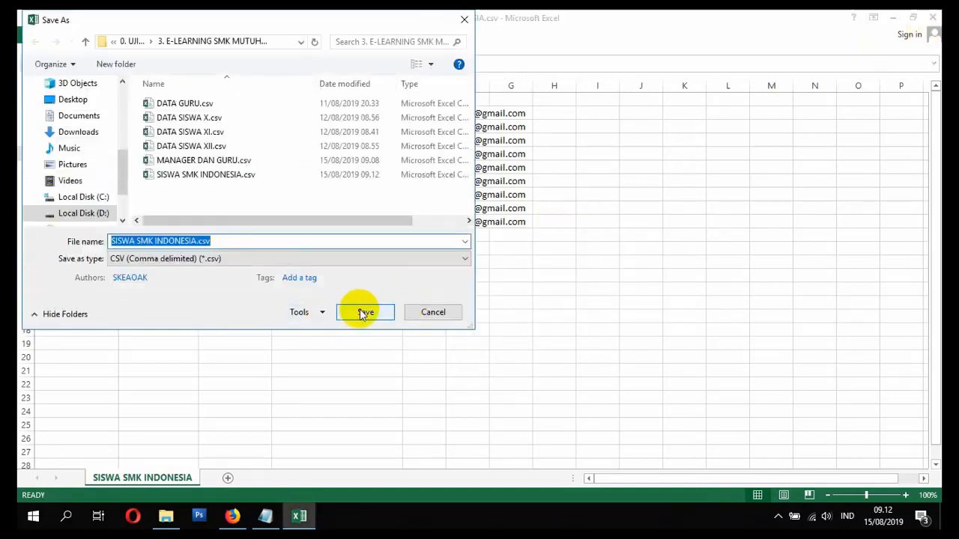
pyautogui.click(361, 313)
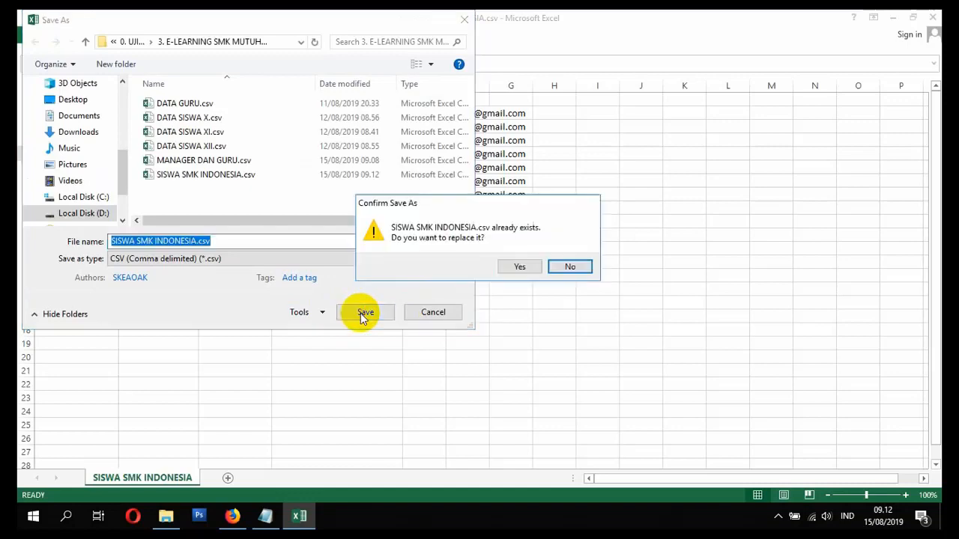
pyautogui.click(515, 266)
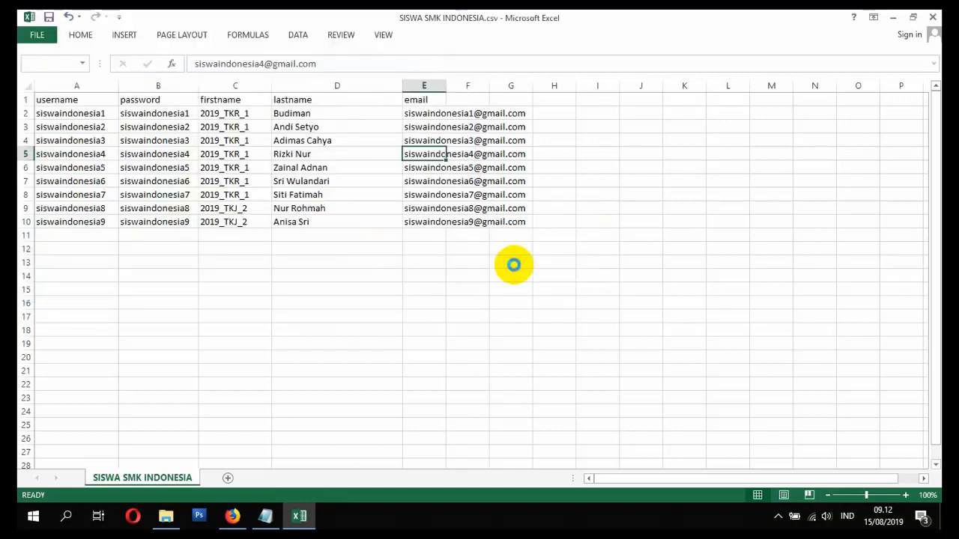
pyautogui.click(442, 301)
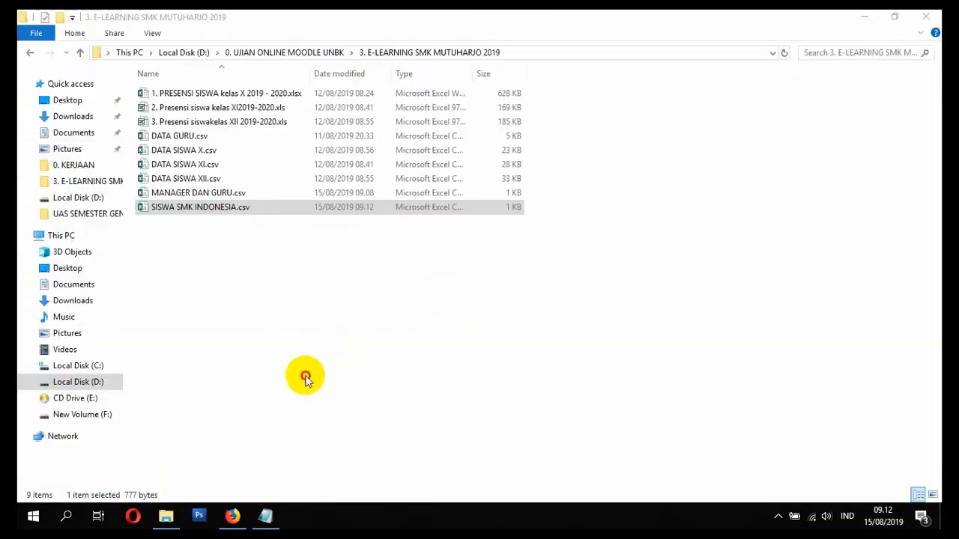
# - Type SELESAI beside checklist item 4, MEMBUAT USER SISWA, in Notepad
pyautogui.click(264, 517)
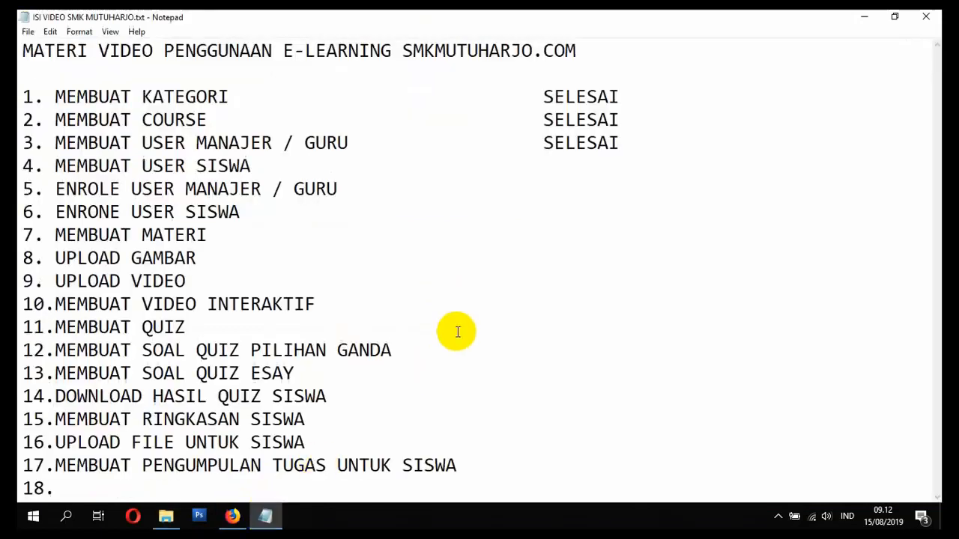
pyautogui.write('sele')
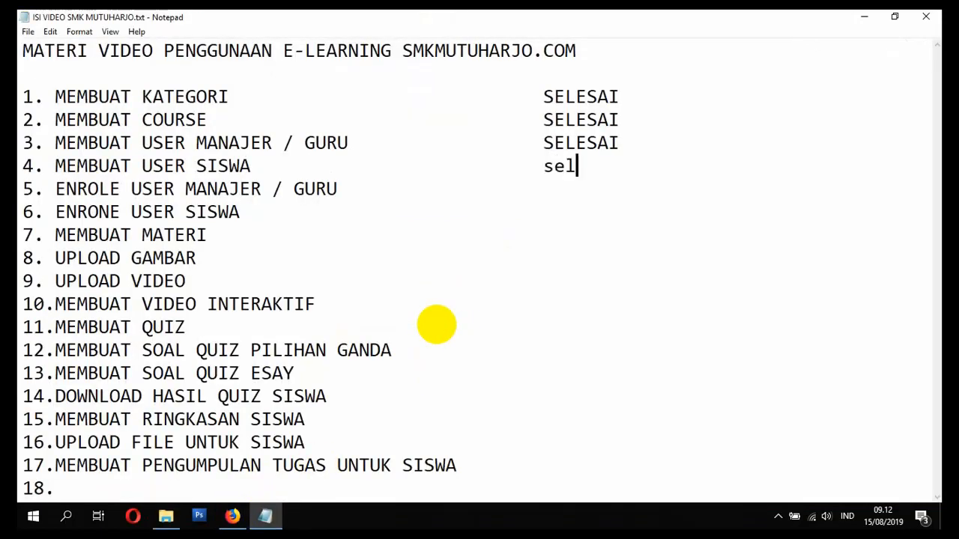
pyautogui.press('BackSpace')
pyautogui.press('BackSpace')
pyautogui.press('BackSpace')
pyautogui.press('BackSpace')
pyautogui.write('SELESAI')
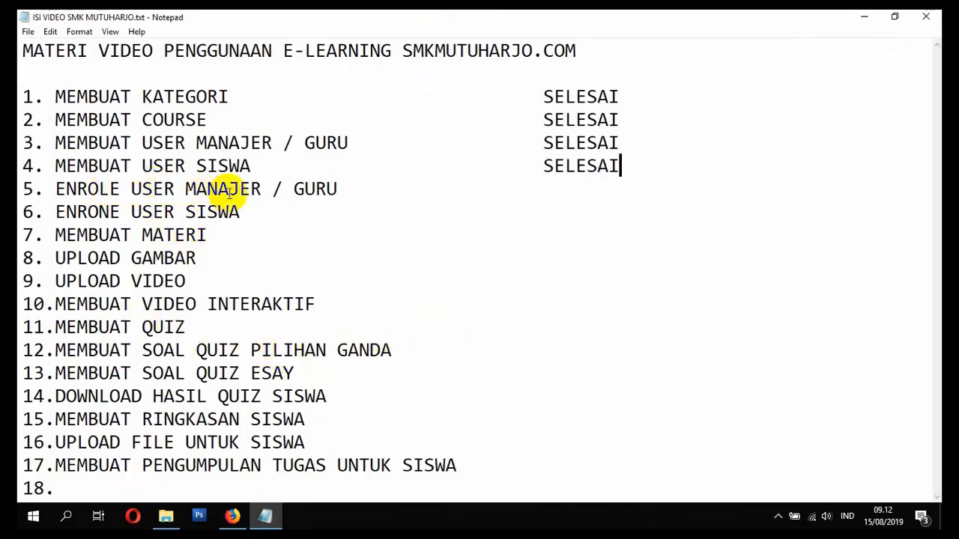
pyautogui.click(338, 189)
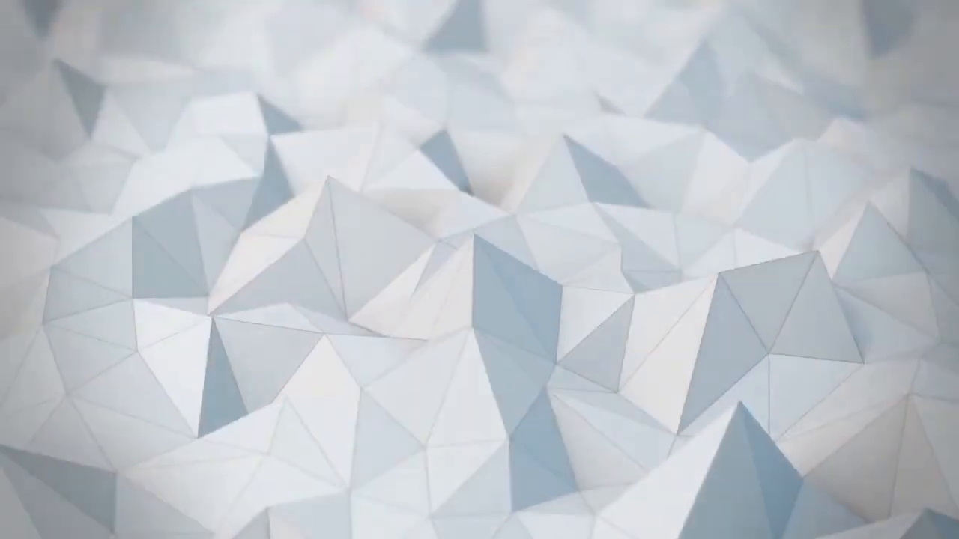
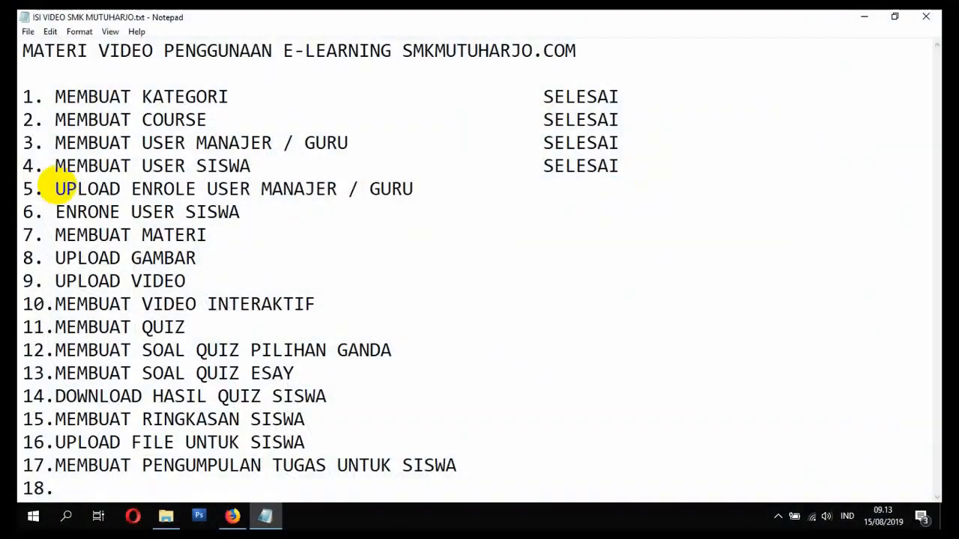
# - Make Notepad lines 5 and 6 read 'UPLOAD & ENROLE USER MANAJER / GURU' and 'UPLOAD & ENROLE USER SISWA'
pyautogui.write('&')
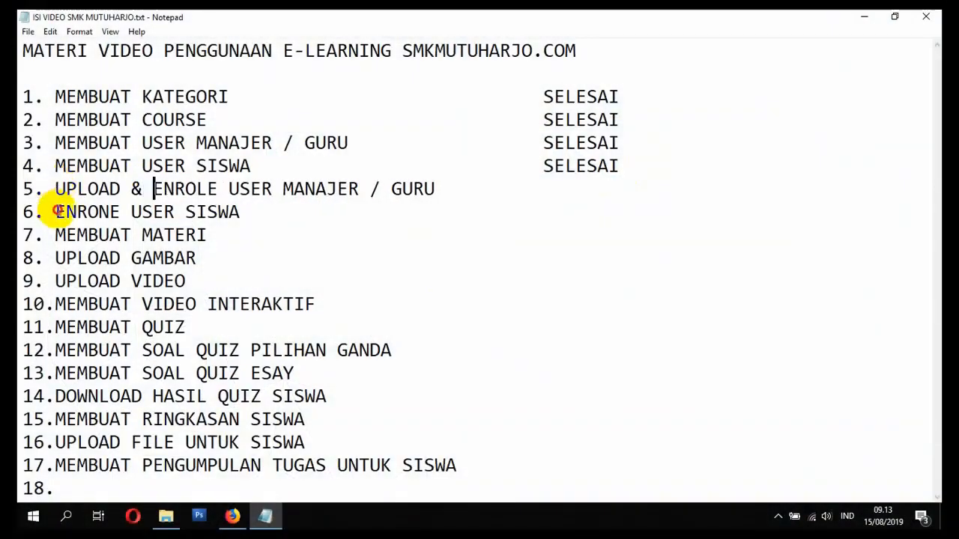
pyautogui.click(55, 212)
pyautogui.write('UPLOAD &')
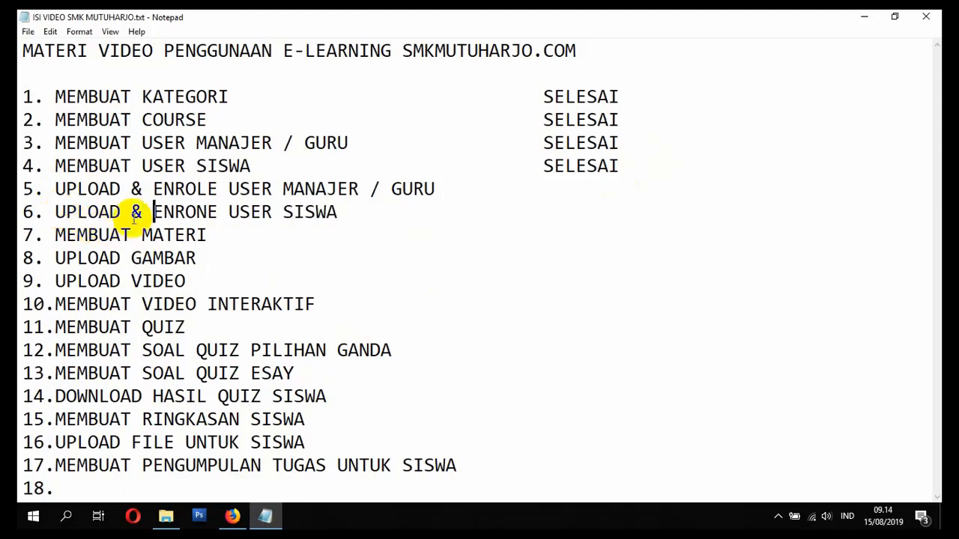
pyautogui.click(204, 212)
pyautogui.press('BackSpace')
pyautogui.write('L')
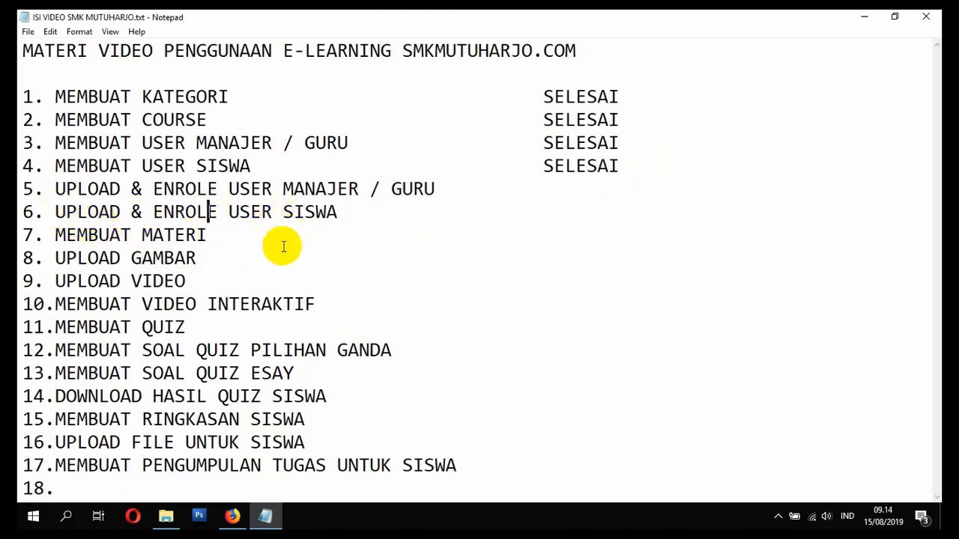
pyautogui.click(232, 515)
# - Go to Site administration > Users > Accounts > Upload users from the side drawer
pyautogui.scroll(-3, 150, 375)
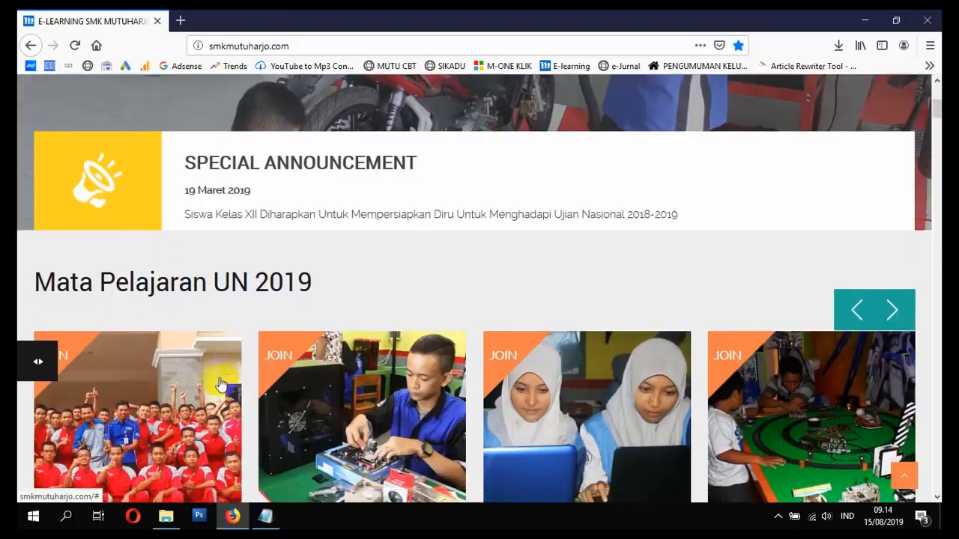
pyautogui.scroll(5, 90, 367)
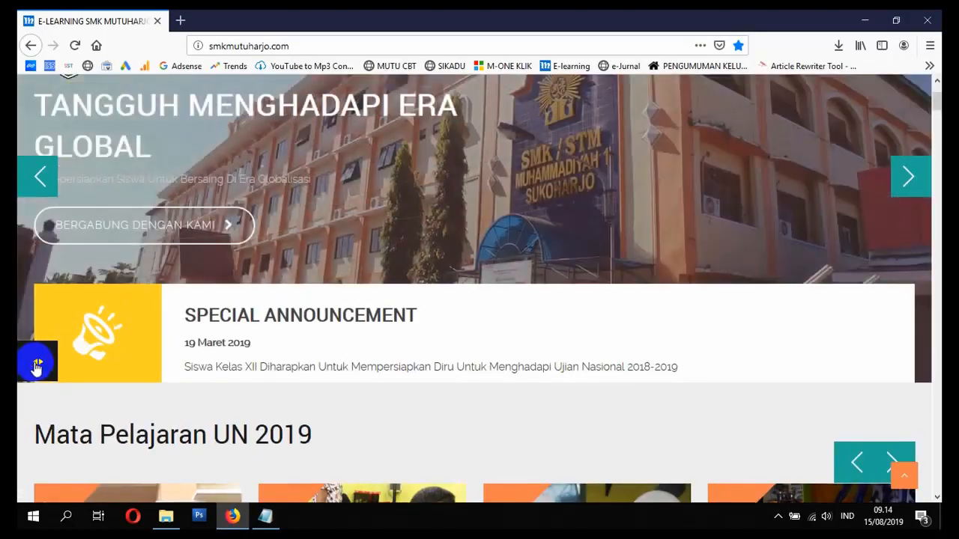
pyautogui.click(34, 361)
pyautogui.scroll(-2, 124, 357)
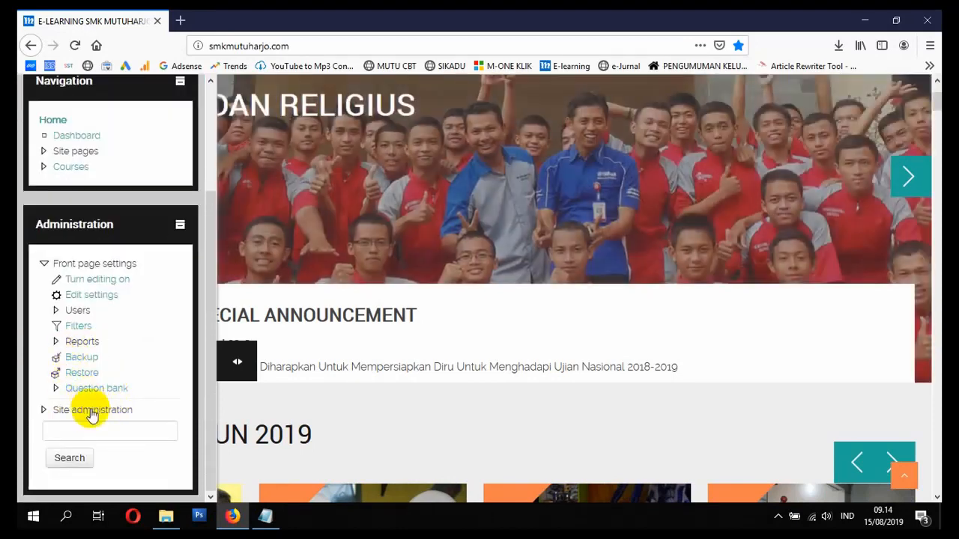
pyautogui.click(92, 412)
pyautogui.scroll(-2, 92, 406)
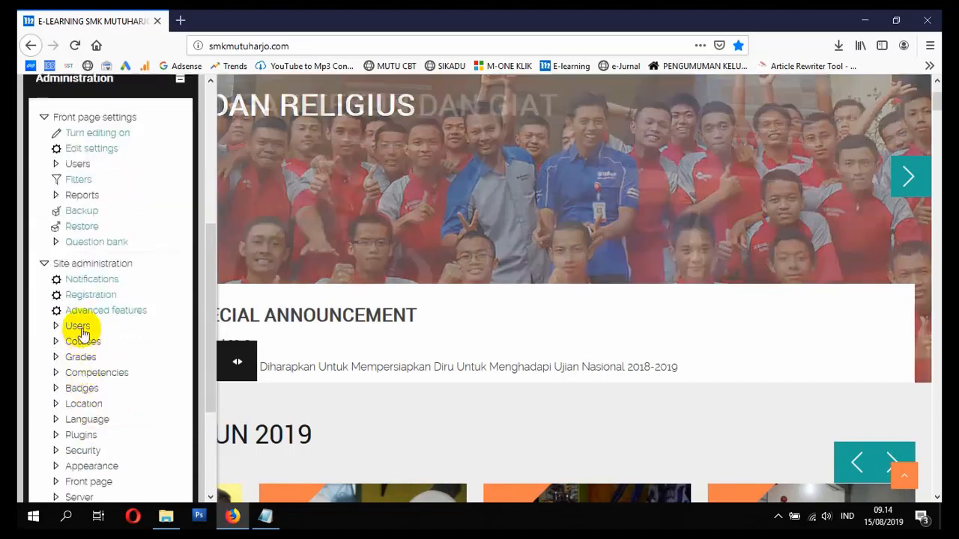
pyautogui.click(79, 328)
pyautogui.scroll(-2, 98, 350)
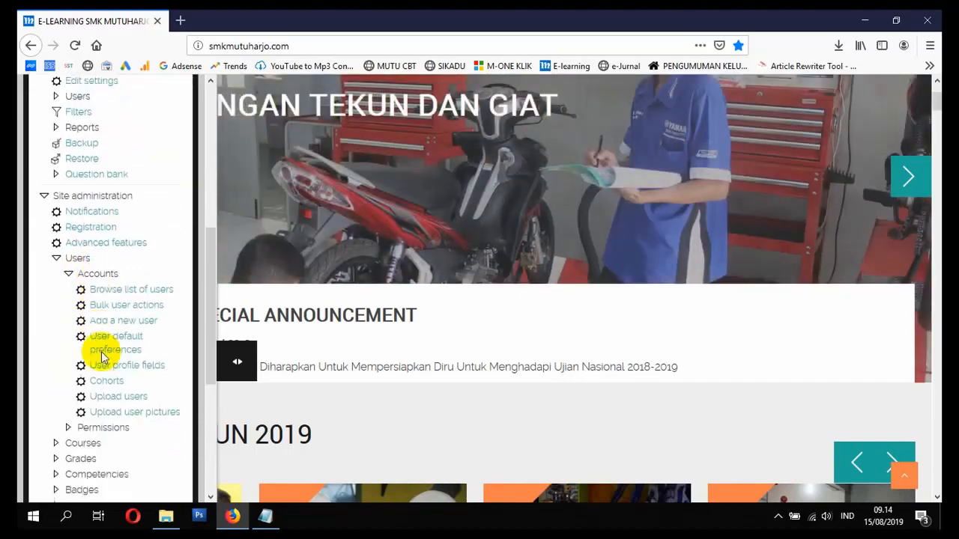
pyautogui.click(126, 393)
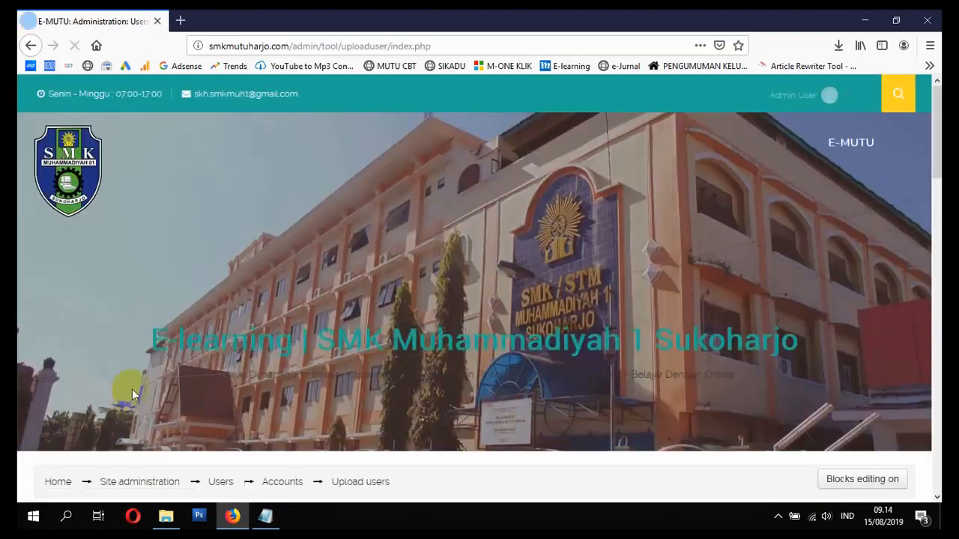
pyautogui.scroll(-6, 132, 389)
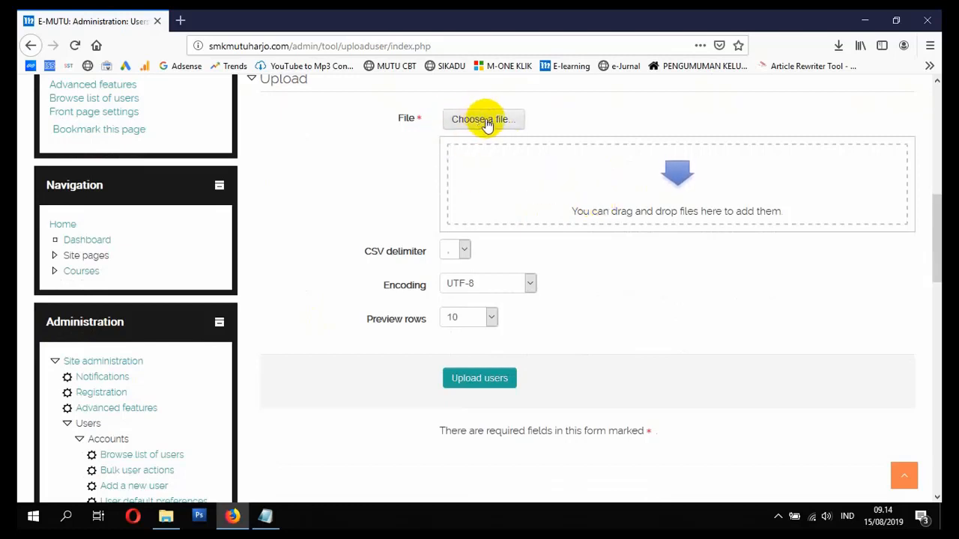
# - Drag MANAGER DAN GURU.csv from File Explorer into the Moodle upload form
pyautogui.click(165, 516)
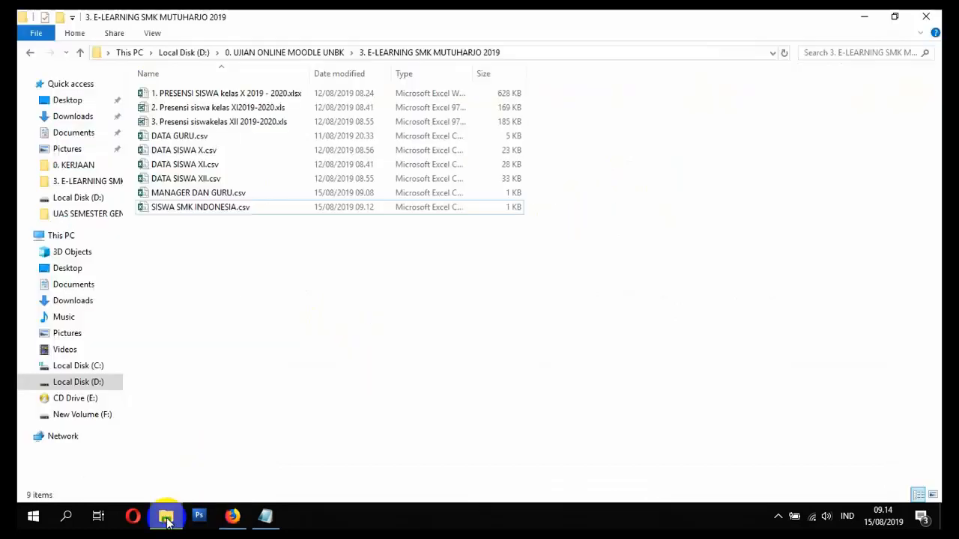
pyautogui.click(212, 195)
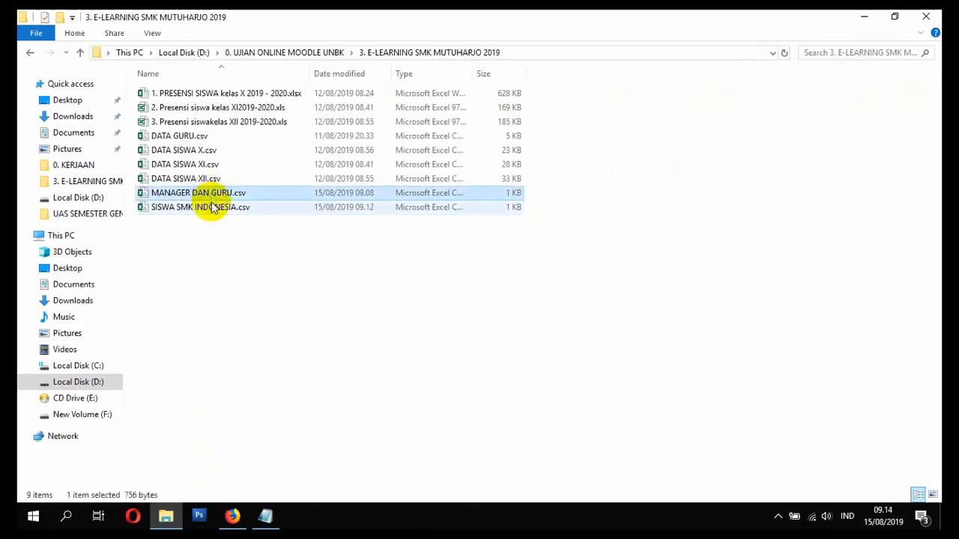
pyautogui.click(214, 208)
pyautogui.click(216, 195)
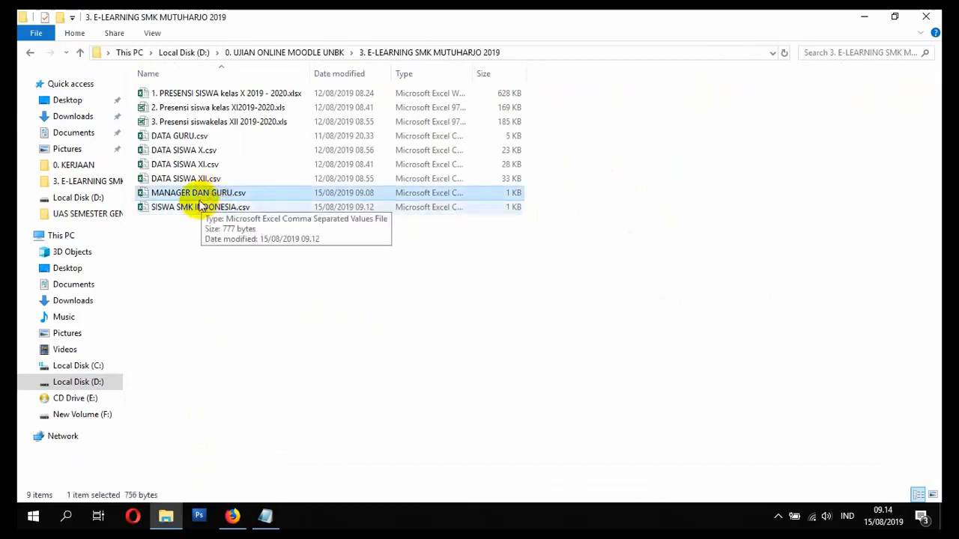
pyautogui.moveTo(193, 197); pyautogui.dragTo(578, 195)
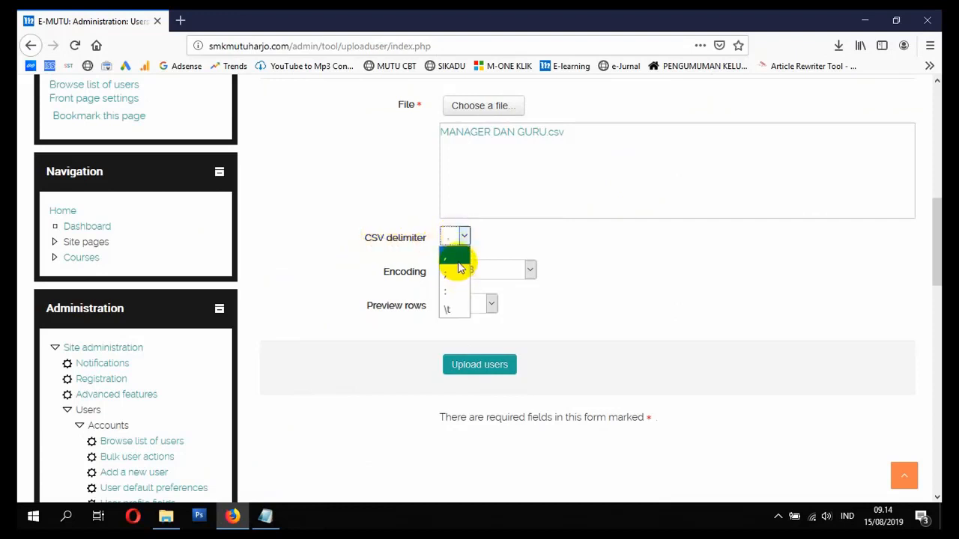
# - Set the CSV delimiter to tab and return to File Explorer
pyautogui.click(453, 310)
pyautogui.click(166, 516)
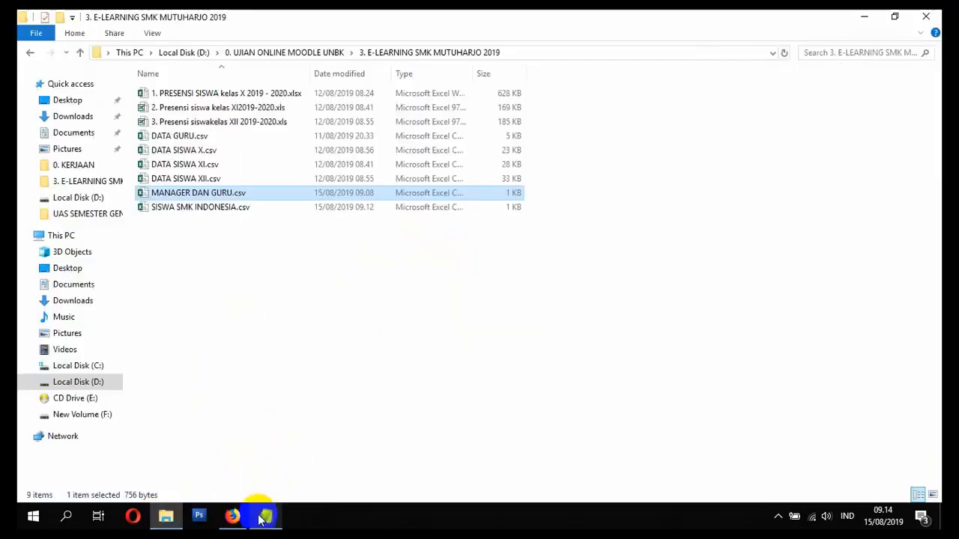
pyautogui.click(235, 517)
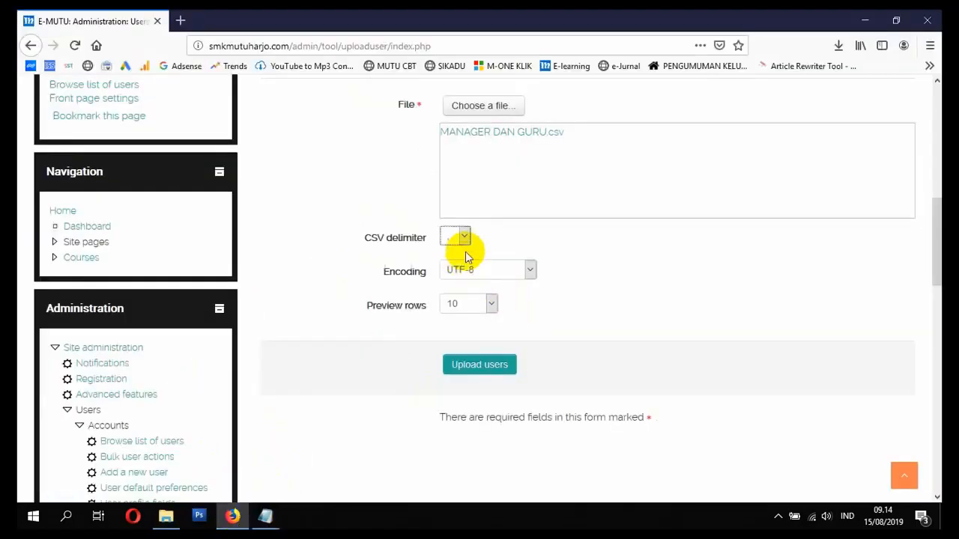
pyautogui.click(165, 516)
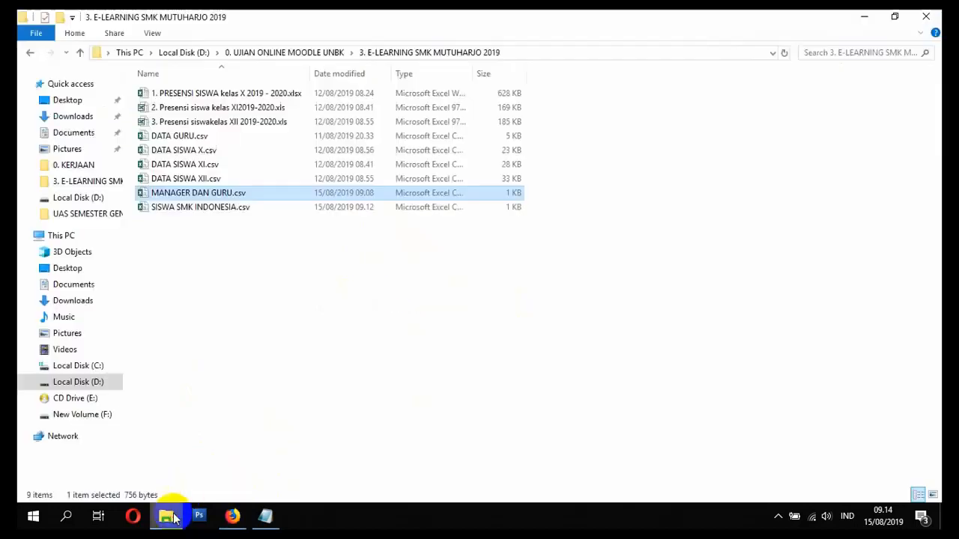
# - Open MANAGER DAN GURU.csv in Notepad to confirm it uses semicolons, then close it
pyautogui.rightClick(197, 197)
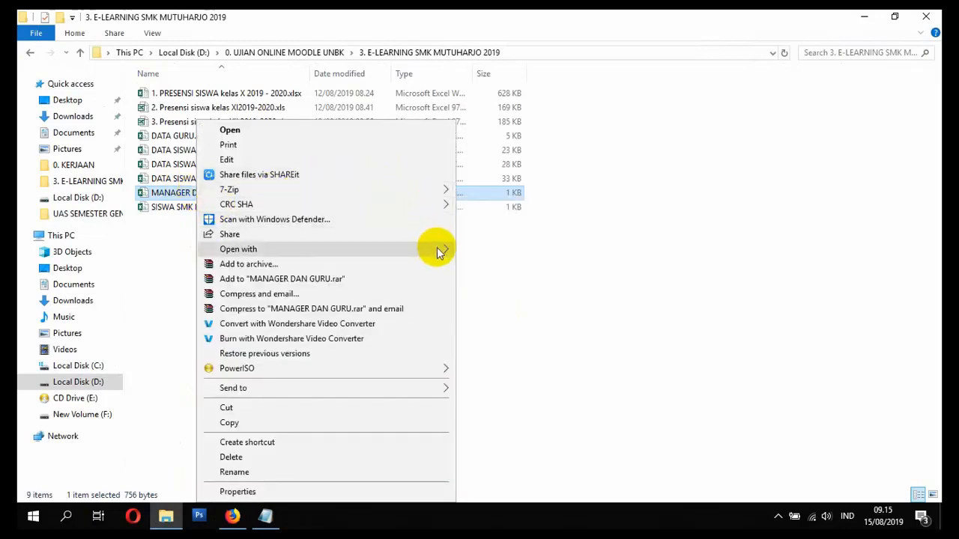
pyautogui.moveTo(437, 248)
pyautogui.click(489, 280)
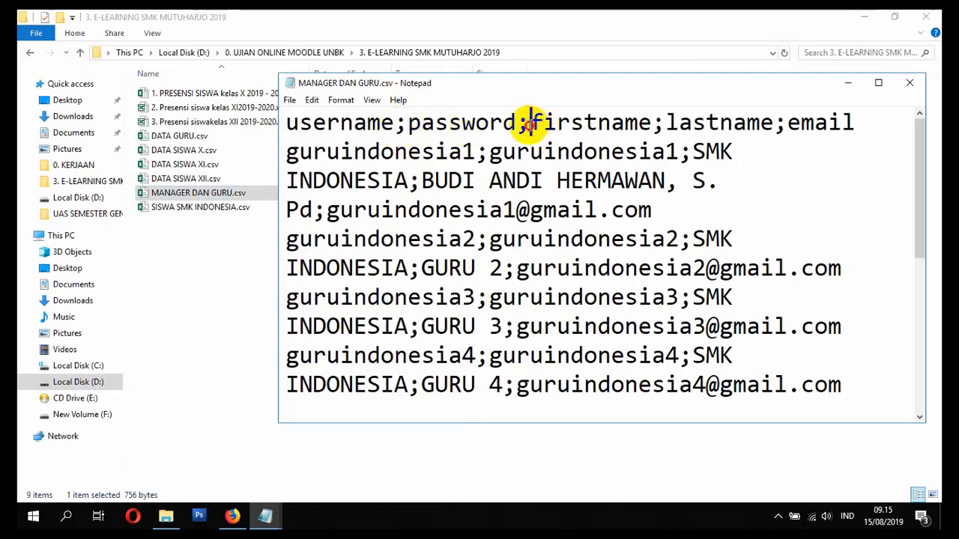
pyautogui.click(918, 83)
pyautogui.click(233, 516)
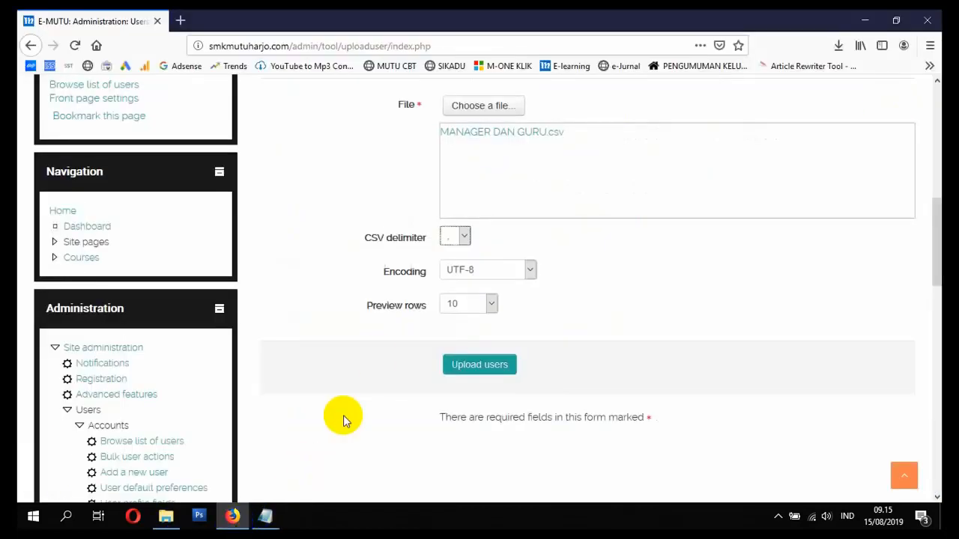
# - Set the CSV delimiter to semicolon and submit the teacher file for preview
pyautogui.click(461, 279)
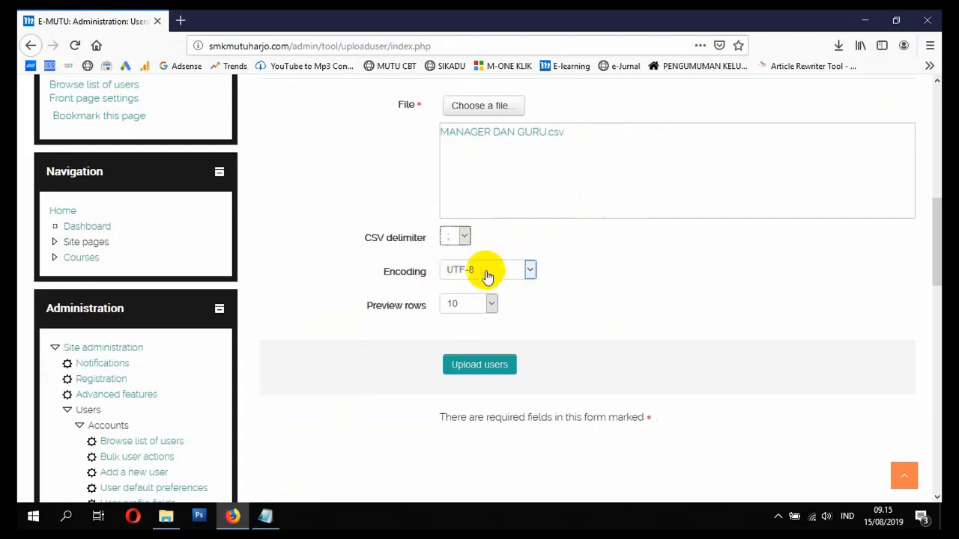
pyautogui.click(468, 367)
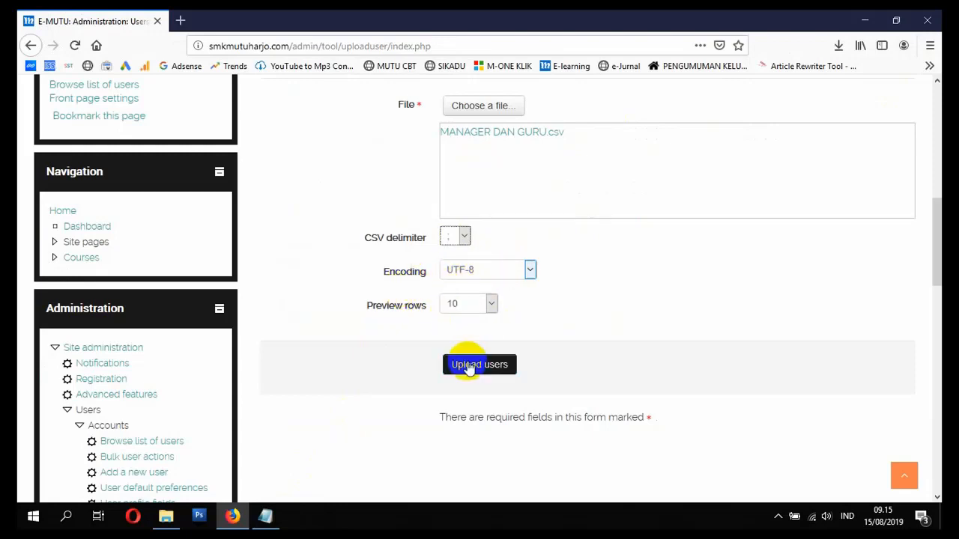
pyautogui.scroll(-10, 462, 353)
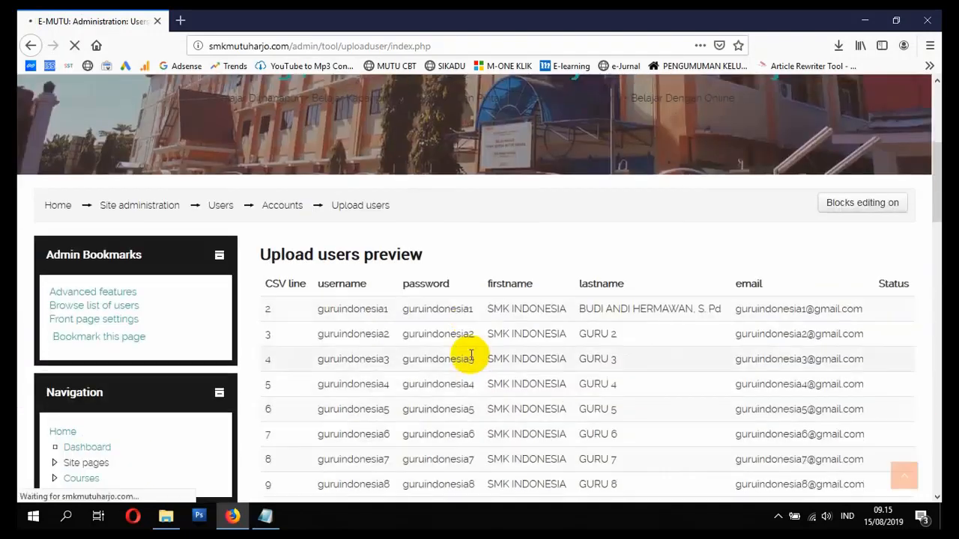
pyautogui.scroll(1, 433, 250)
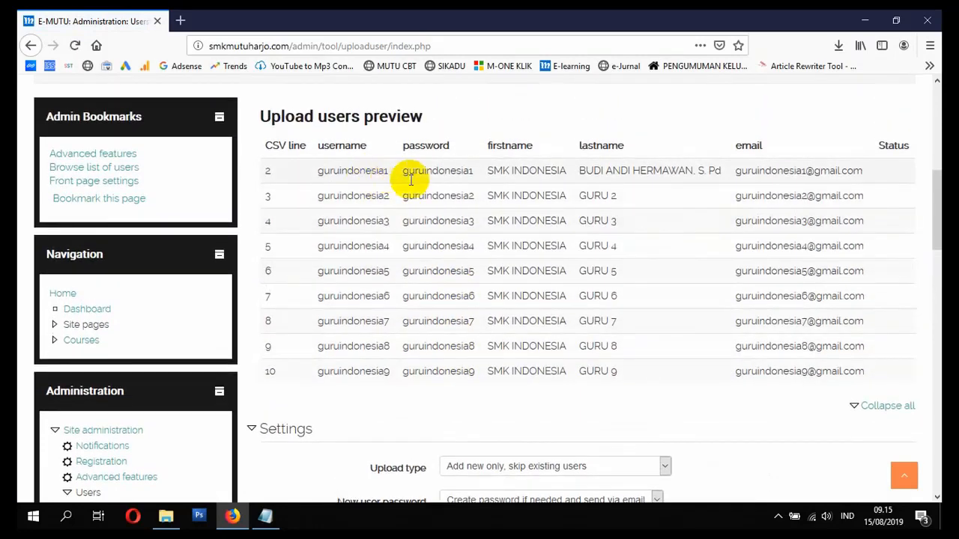
pyautogui.scroll(-5, 449, 321)
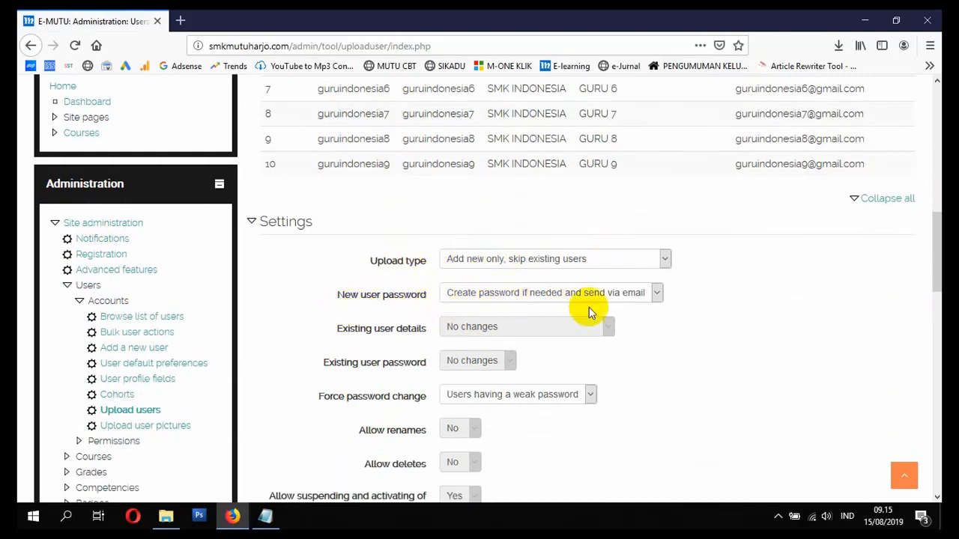
pyautogui.scroll(-3, 430, 313)
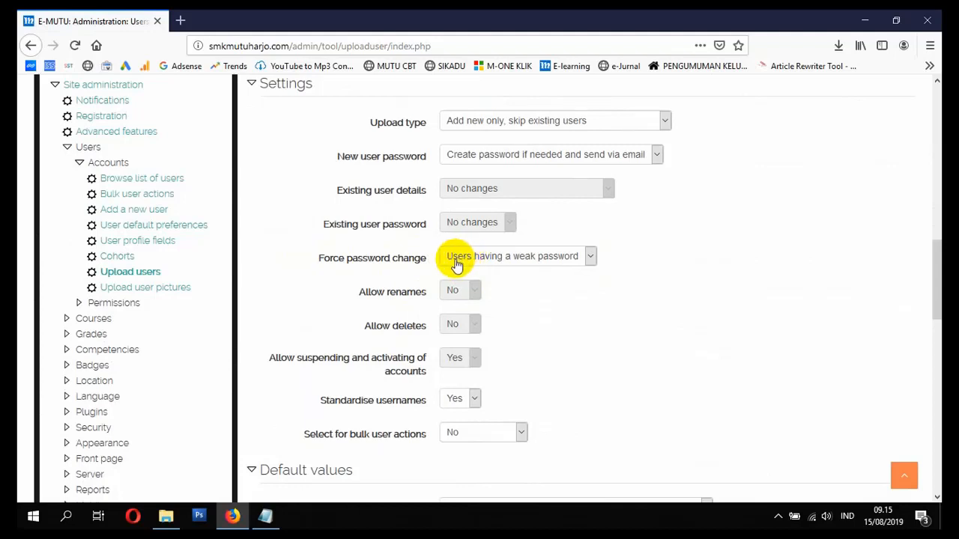
# - Set Force password change to None and upload the teacher accounts
pyautogui.click(481, 266)
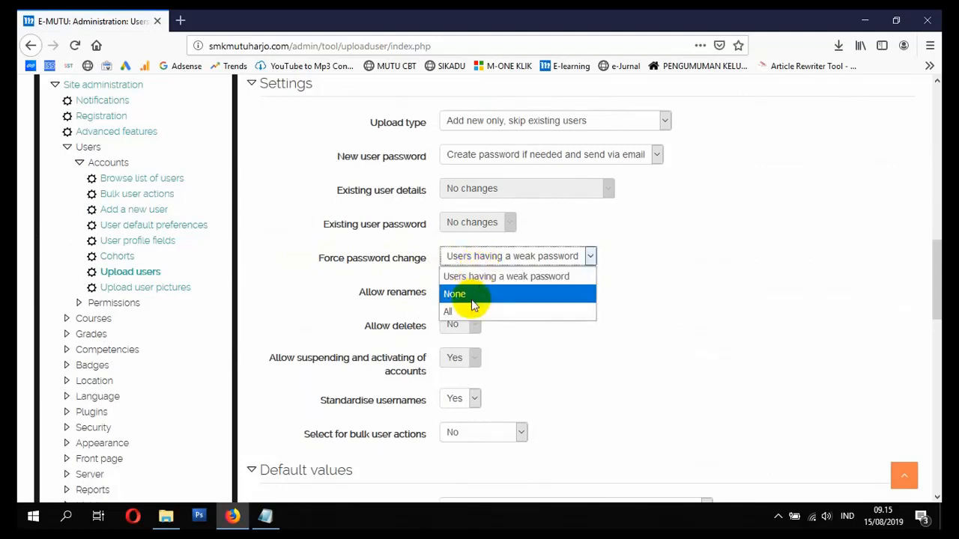
pyautogui.click(473, 300)
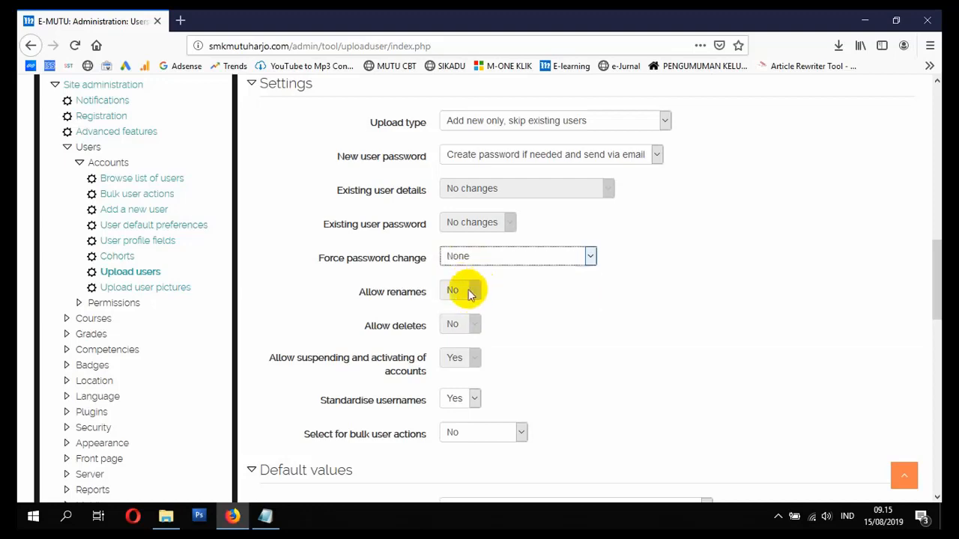
pyautogui.scroll(-5, 487, 308)
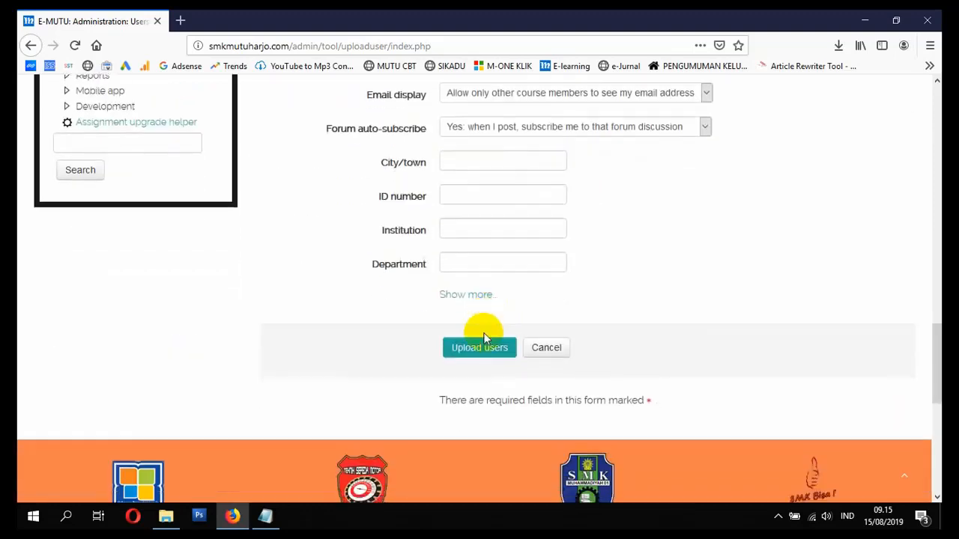
pyautogui.click(477, 350)
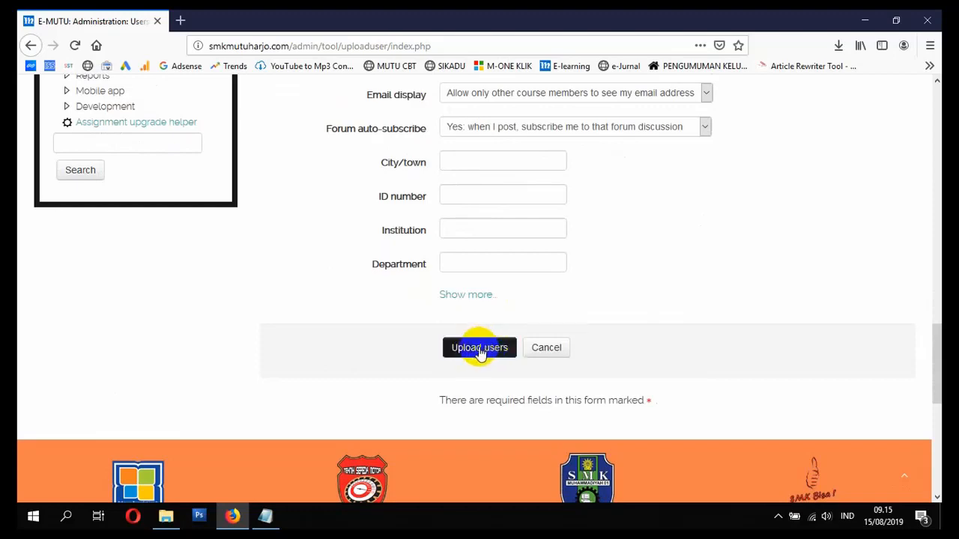
pyautogui.click(474, 354)
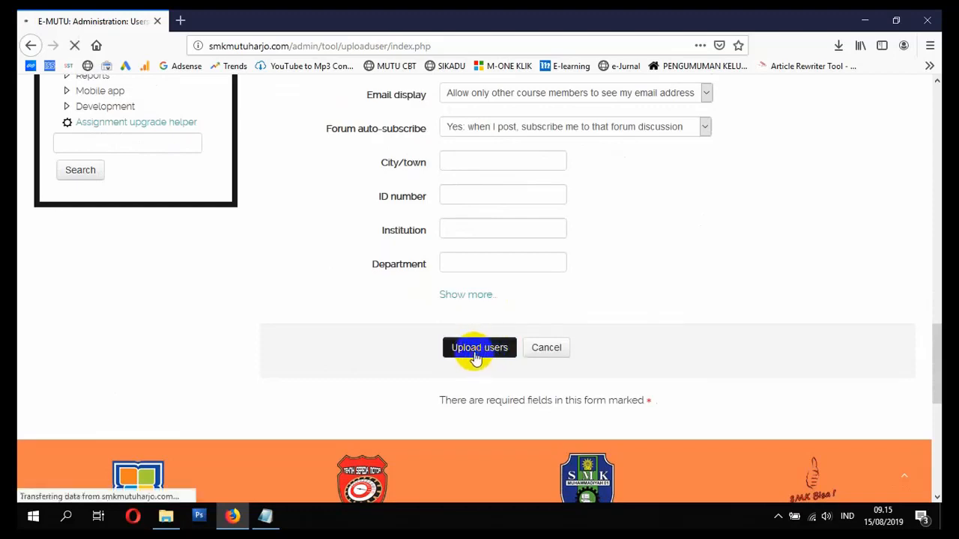
pyautogui.scroll(-5, 475, 353)
# - Review the results showing 9 users created and 0 errors, then continue to a fresh form
pyautogui.scroll(-4, 460, 321)
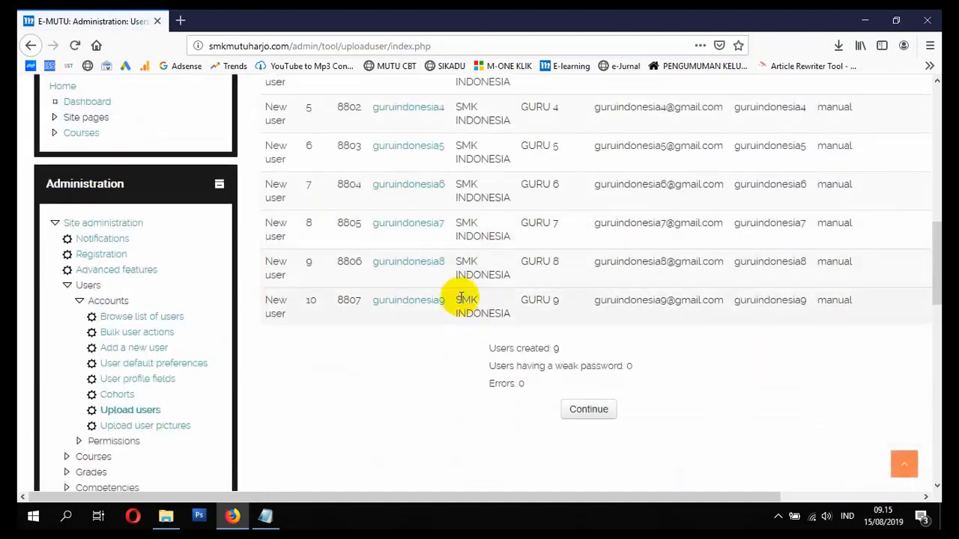
pyautogui.scroll(5, 462, 298)
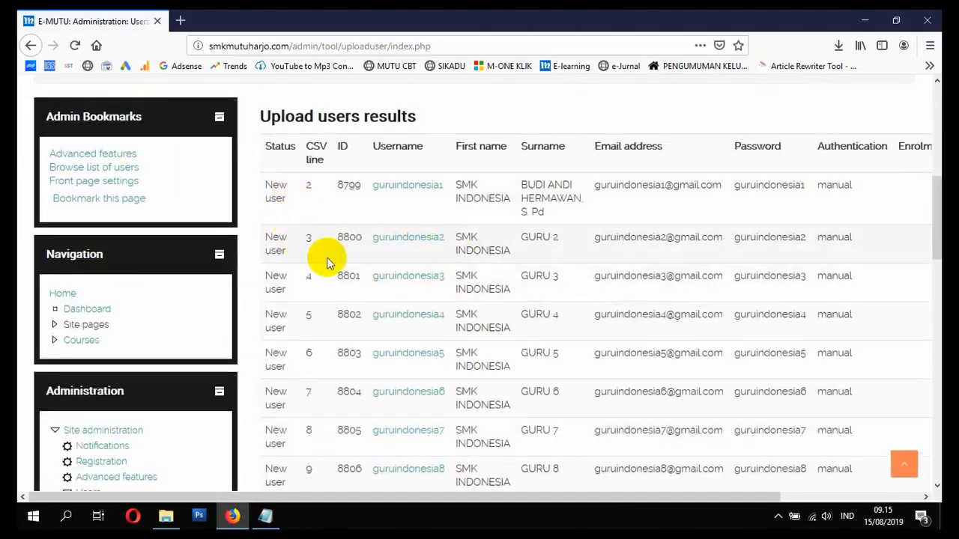
pyautogui.scroll(-5, 828, 187)
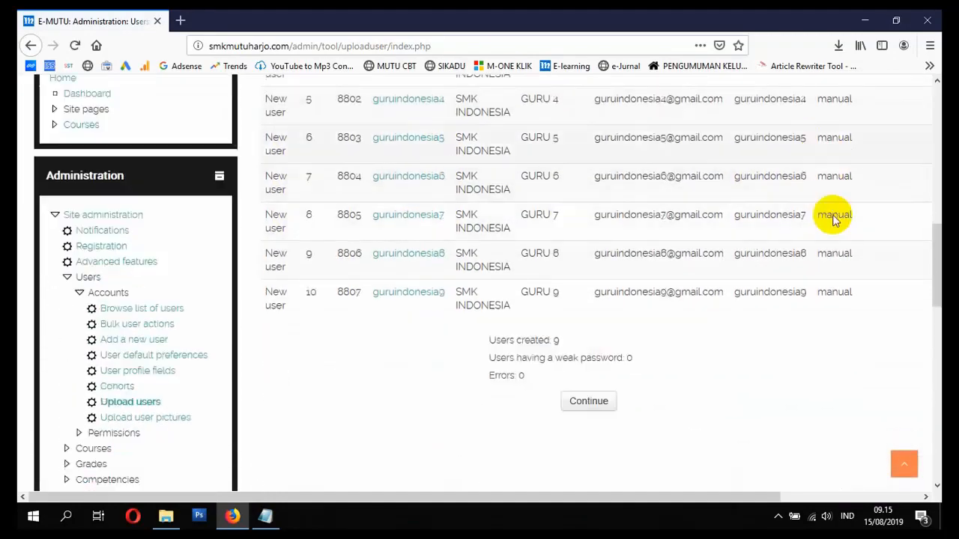
pyautogui.scroll(-5, 750, 210)
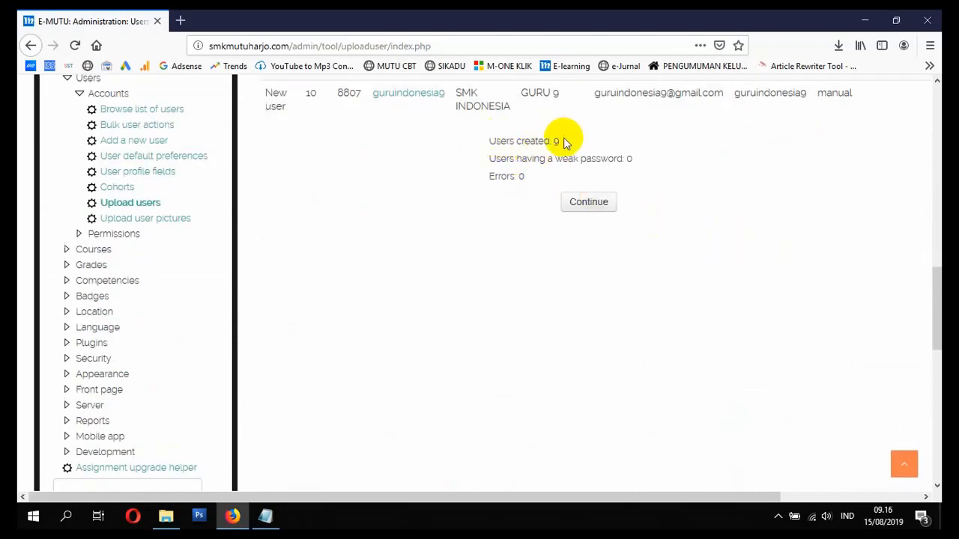
pyautogui.scroll(2, 539, 188)
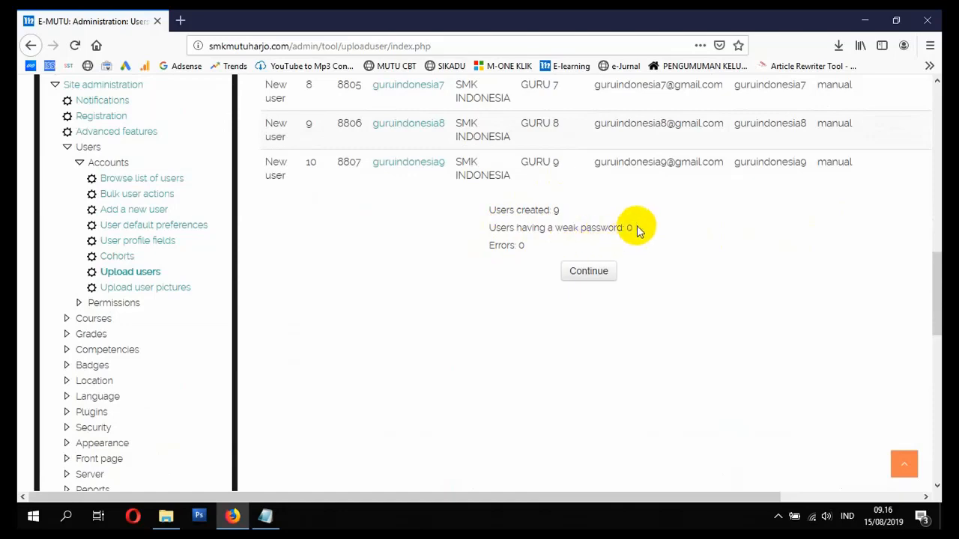
pyautogui.click(578, 277)
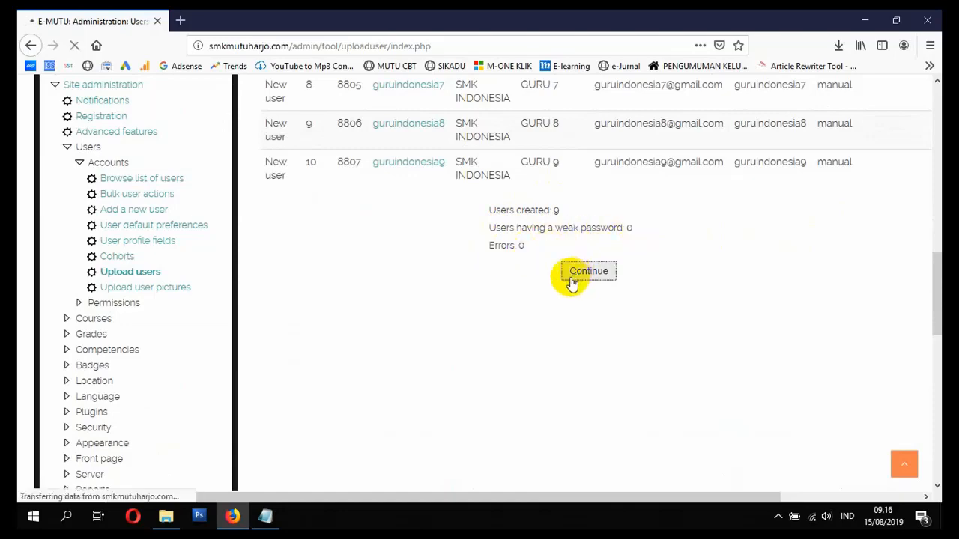
pyautogui.scroll(-6, 545, 311)
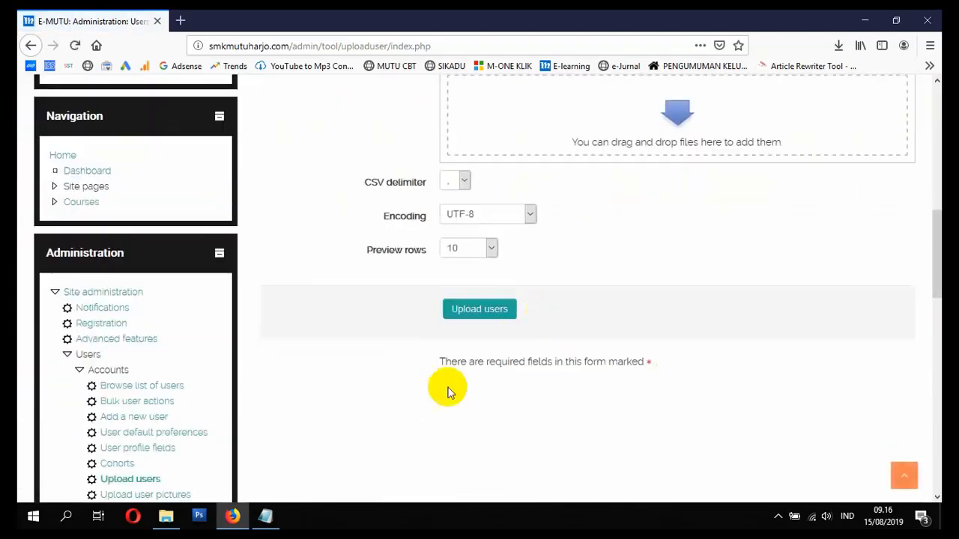
# - Mark the student upload item in the notes and select SISWA SMK INDONESIA.csv in File Explorer
pyautogui.click(264, 516)
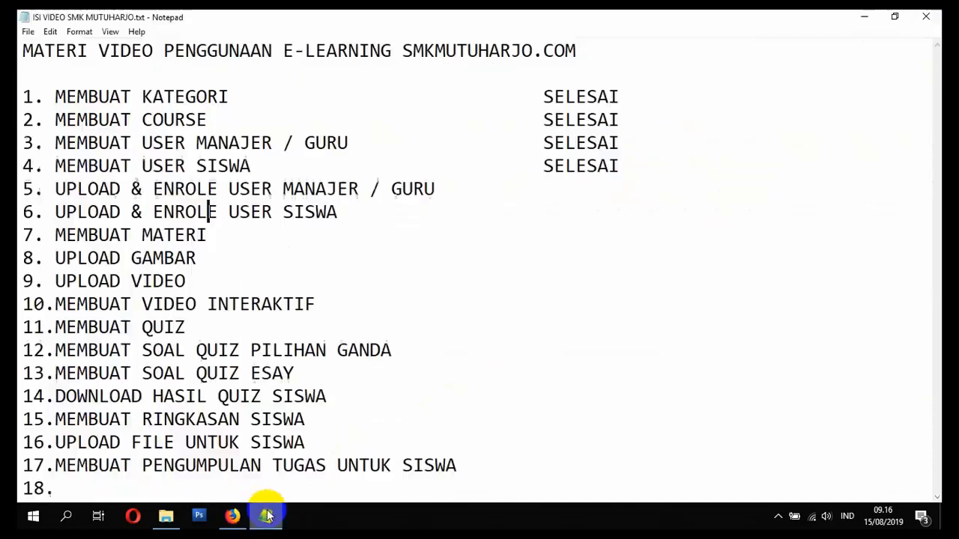
pyautogui.hotkey('shift', 'End')
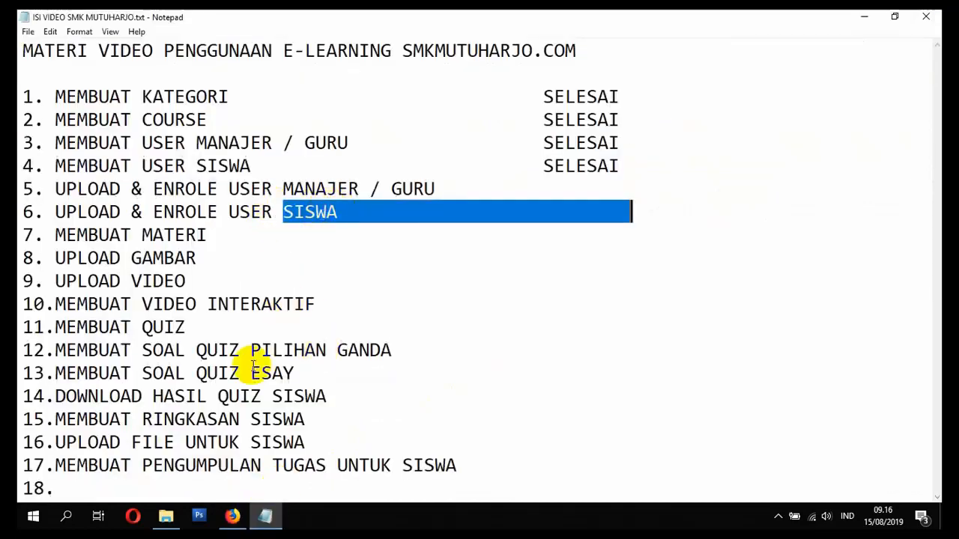
pyautogui.click(170, 520)
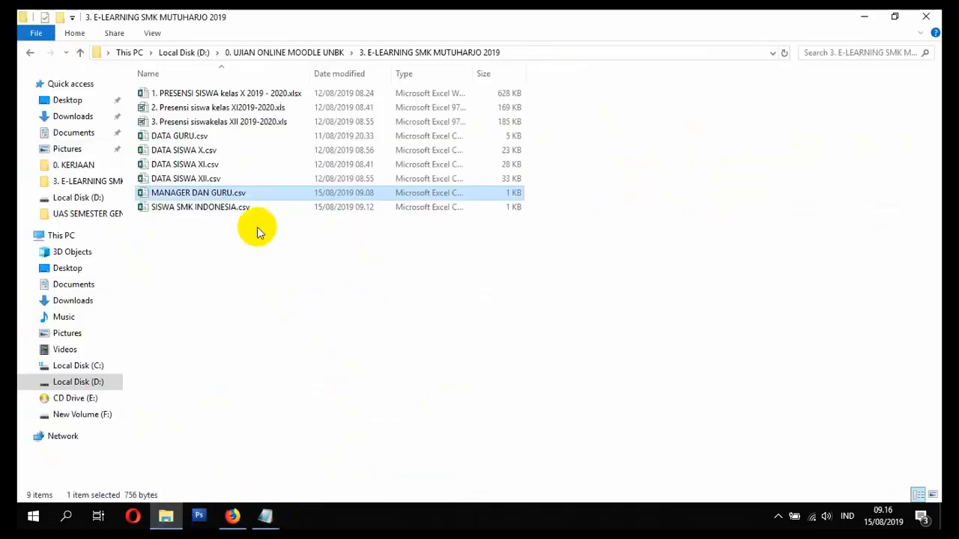
pyautogui.click(213, 209)
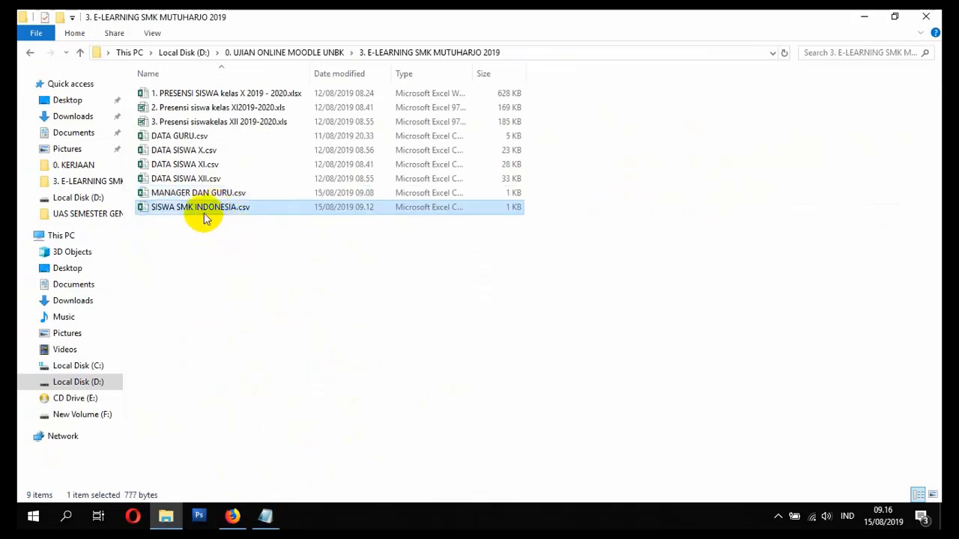
pyautogui.click(231, 515)
pyautogui.scroll(2, 337, 435)
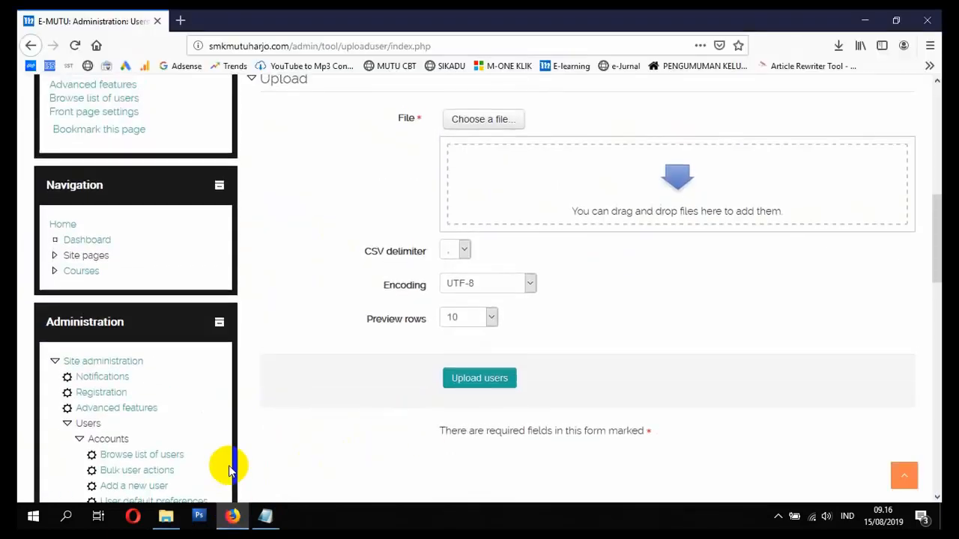
# - Drop SISWA SMK INDONESIA.csv into the upload form with a semicolon delimiter and submit for preview
pyautogui.click(165, 516)
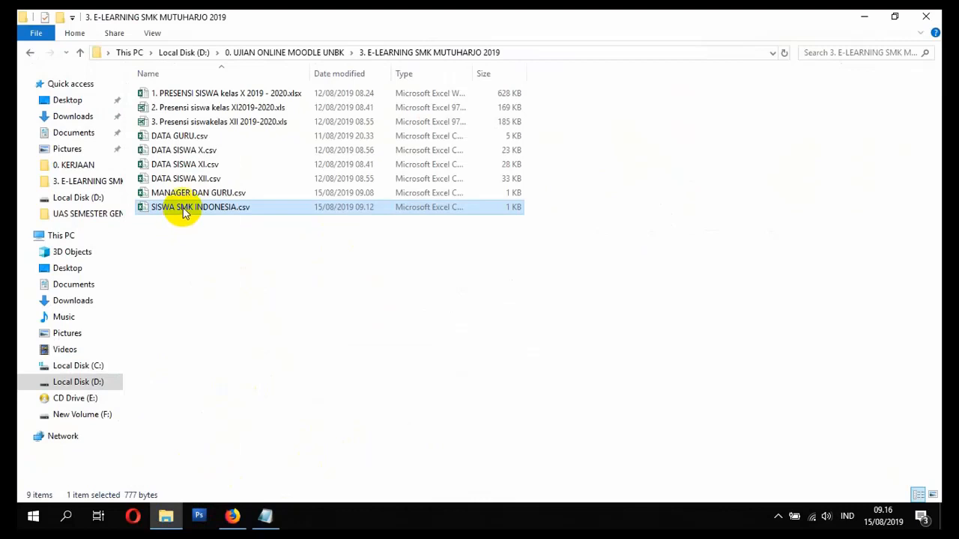
pyautogui.moveTo(184, 212); pyautogui.dragTo(527, 185)
pyautogui.click(462, 236)
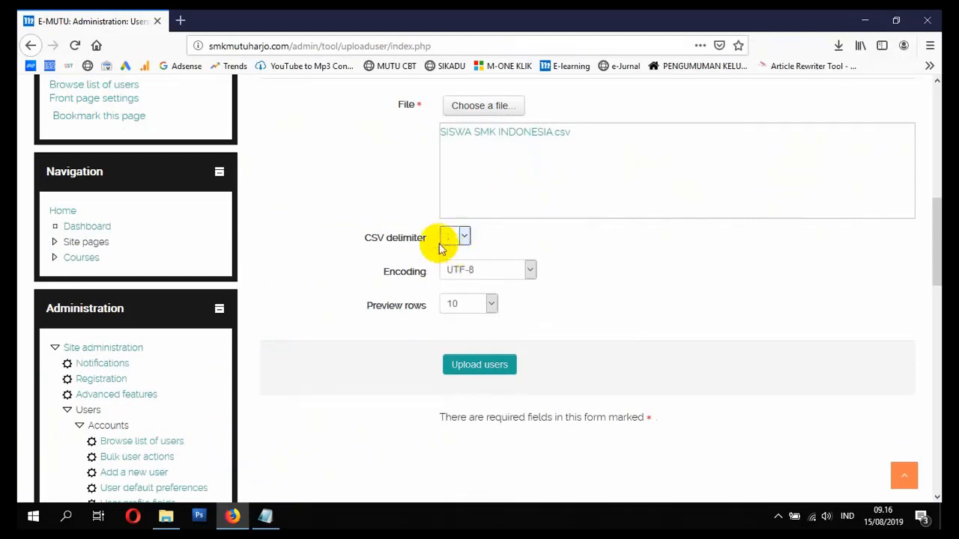
pyautogui.click(481, 369)
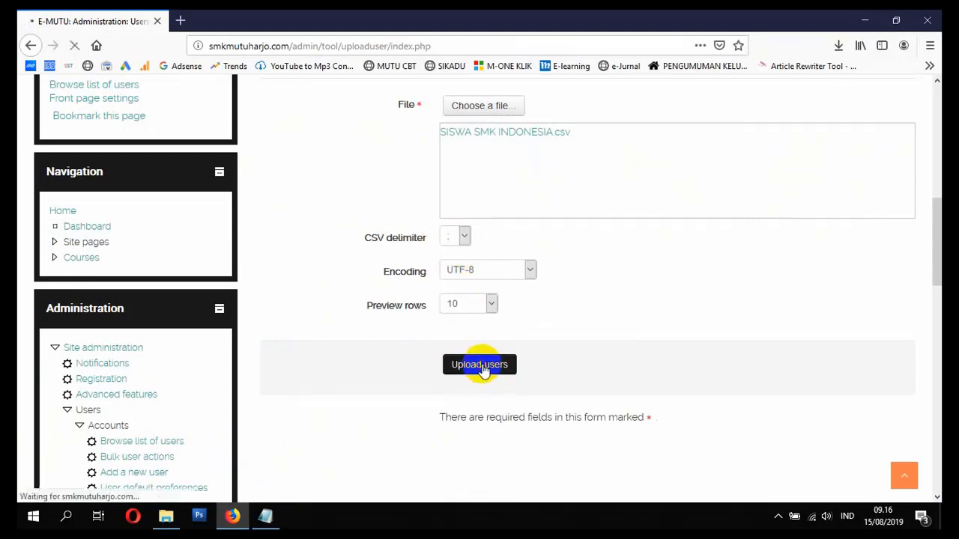
# - Set Force password change to None and create the student accounts
pyautogui.scroll(-5, 488, 370)
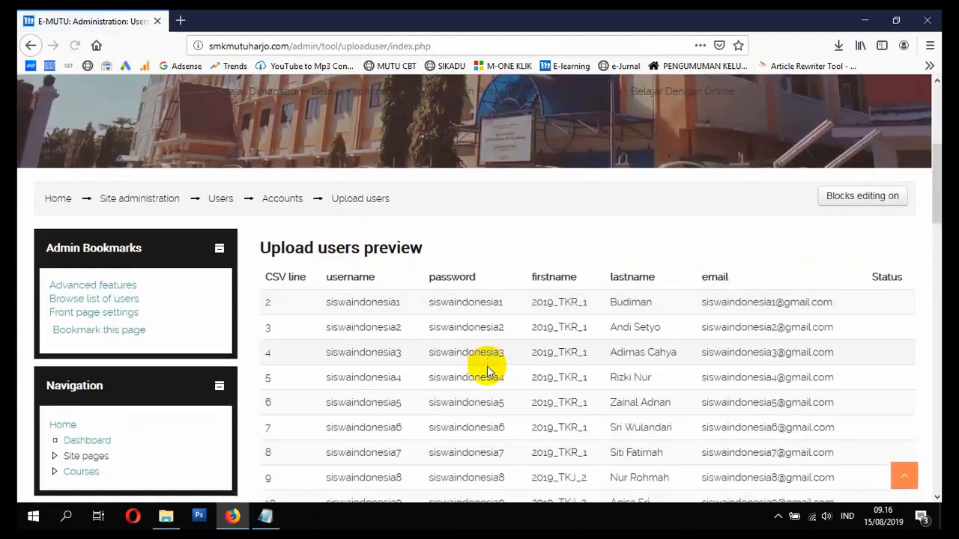
pyautogui.scroll(-3, 488, 368)
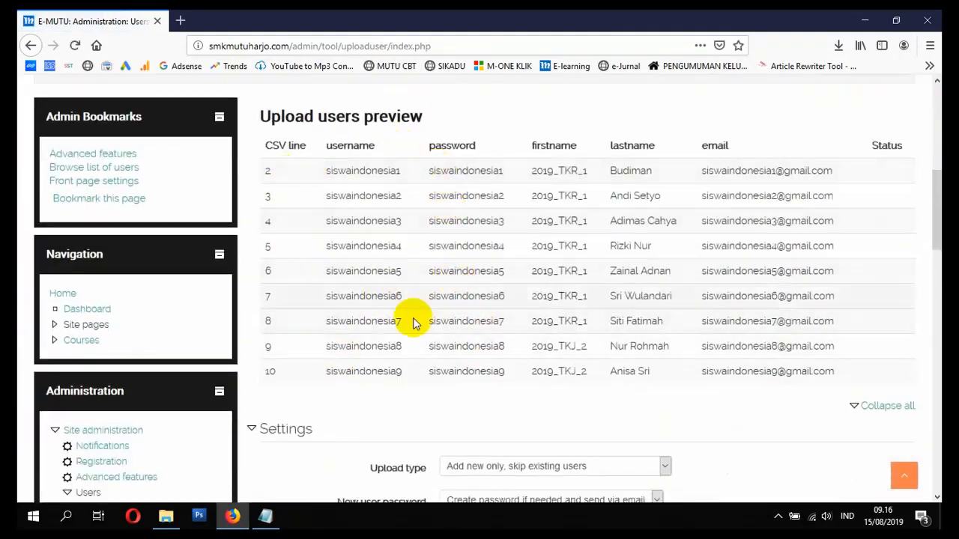
pyautogui.scroll(-8, 427, 330)
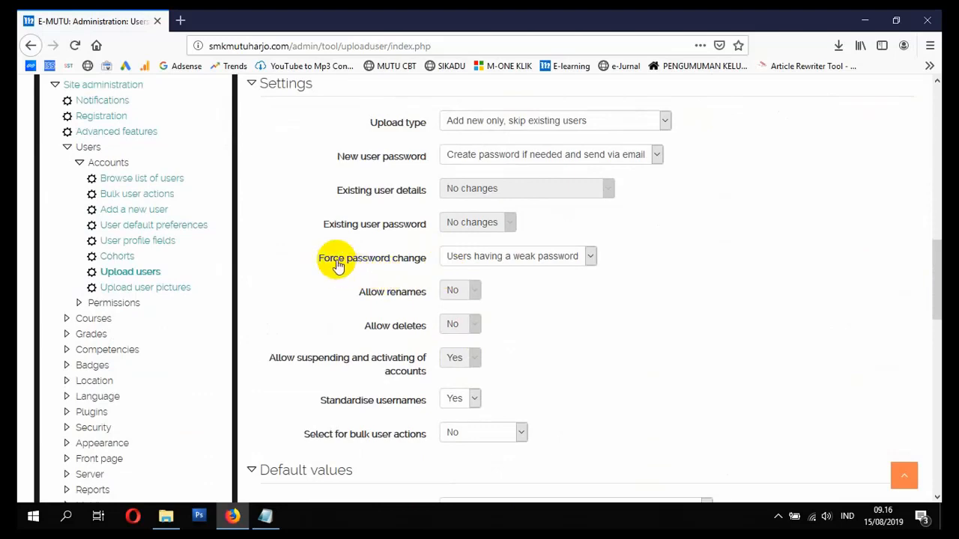
pyautogui.click(503, 256)
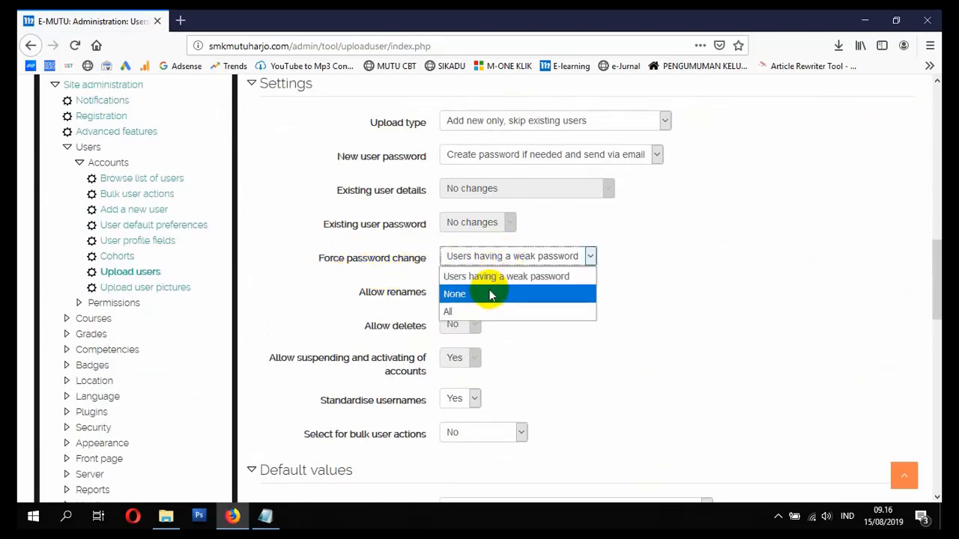
pyautogui.click(490, 294)
pyautogui.scroll(-10, 488, 292)
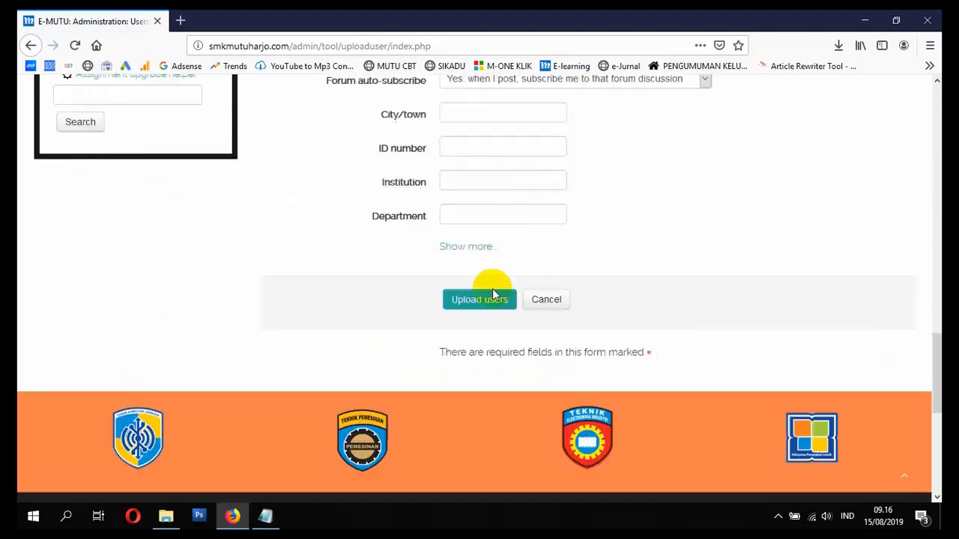
pyautogui.scroll(-2, 492, 288)
pyautogui.click(470, 219)
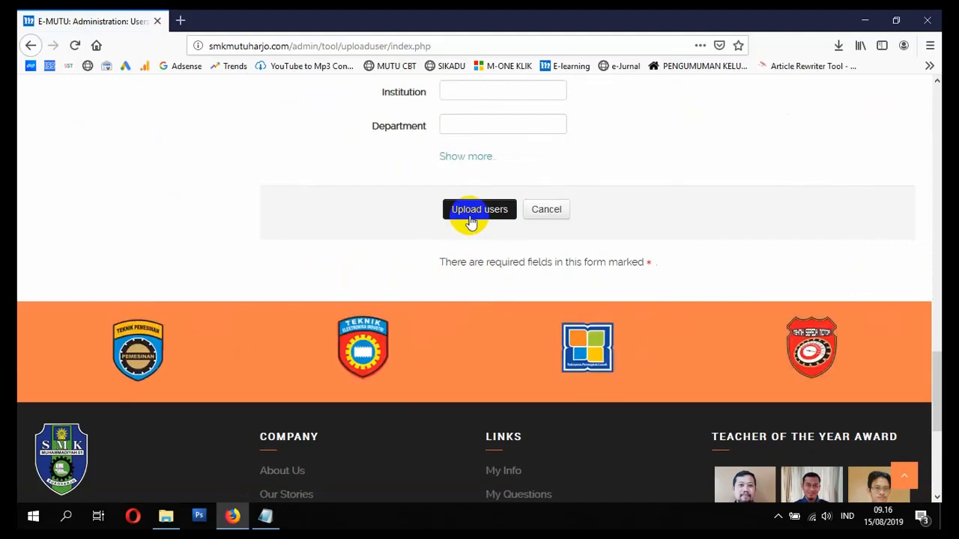
# - Review the 9 created, 0 errors results and continue
pyautogui.scroll(-5, 479, 232)
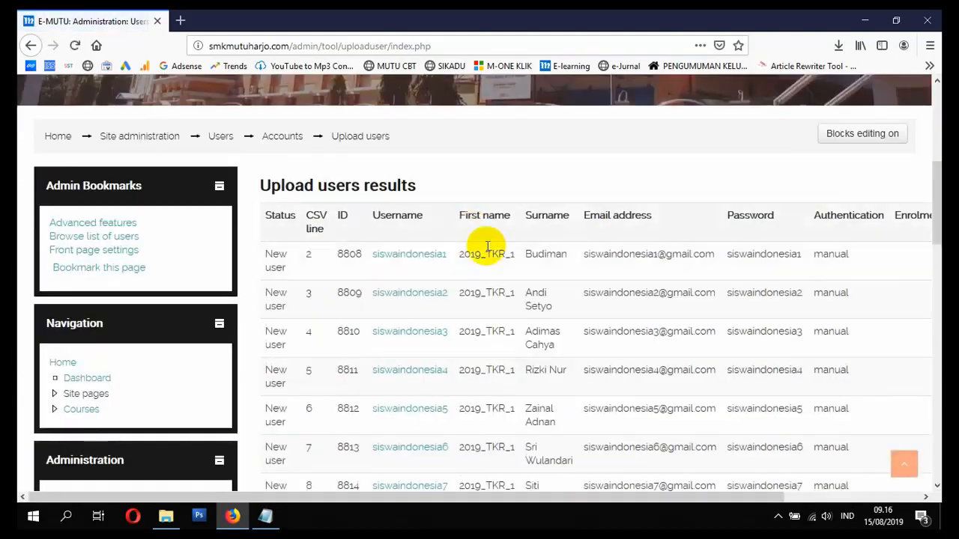
pyautogui.scroll(-5, 487, 246)
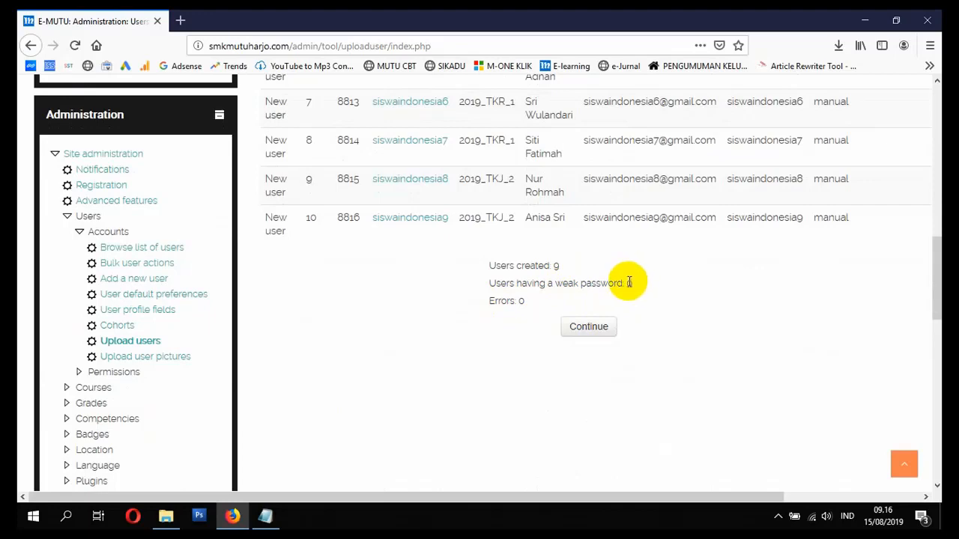
pyautogui.click(604, 323)
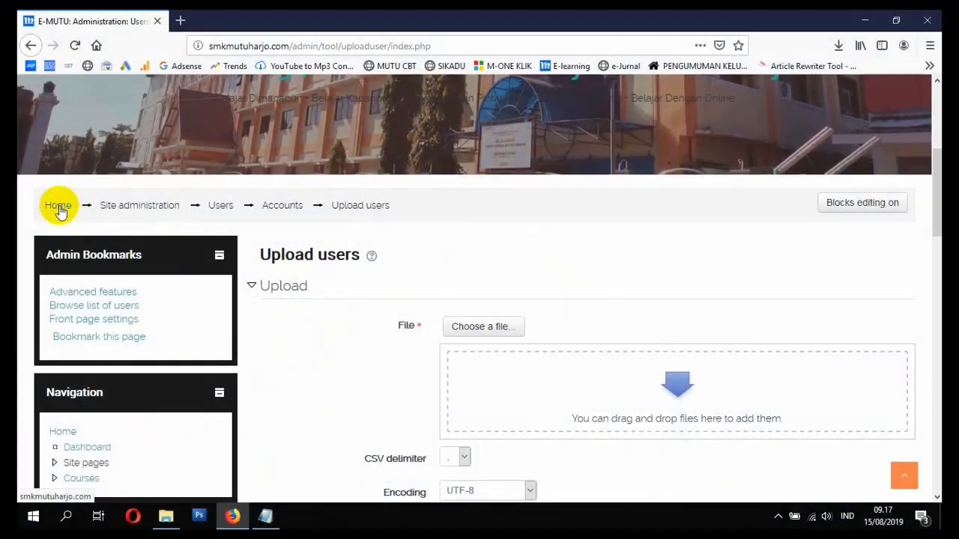
# - Navigate from the site home through course categories to the SMK INDONESIA category's Assign roles page
pyautogui.click(59, 207)
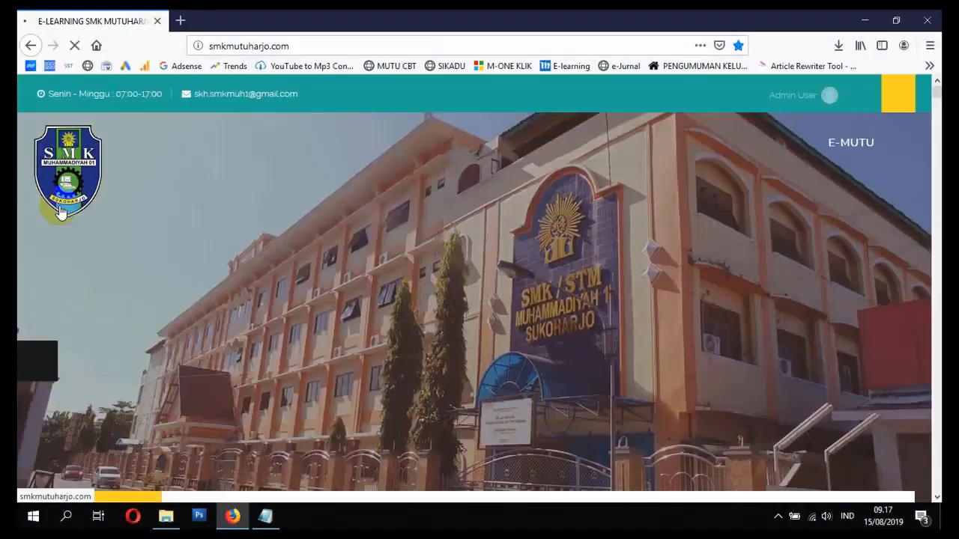
pyautogui.scroll(-8, 60, 218)
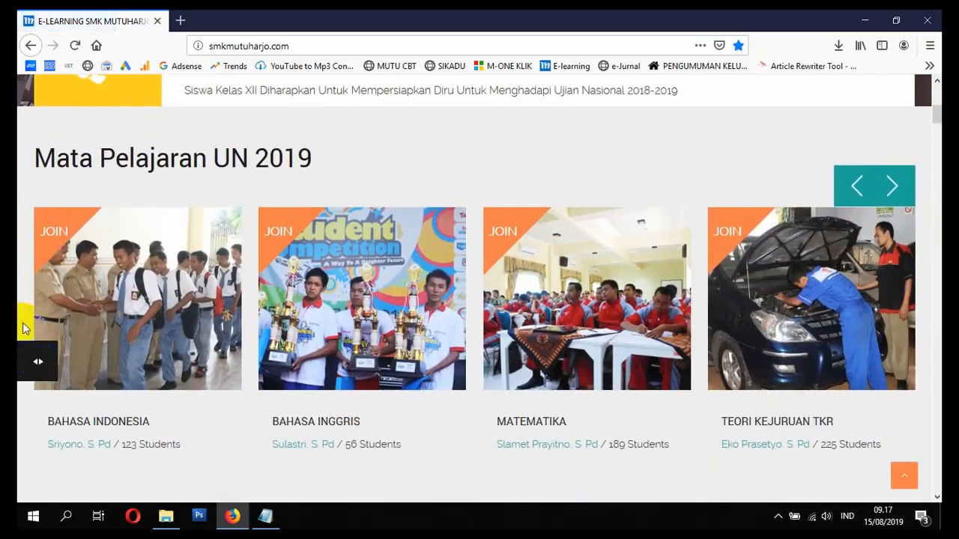
pyautogui.click(32, 363)
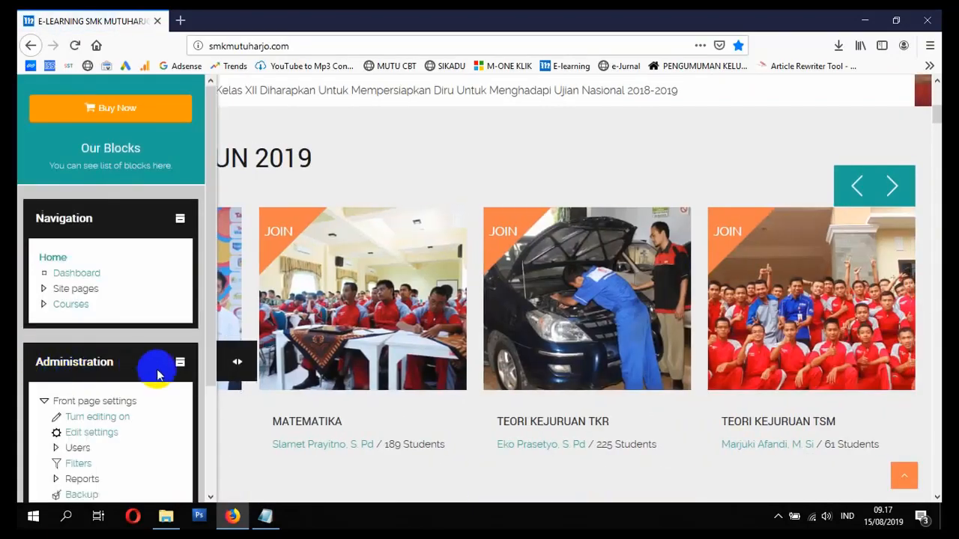
pyautogui.click(73, 308)
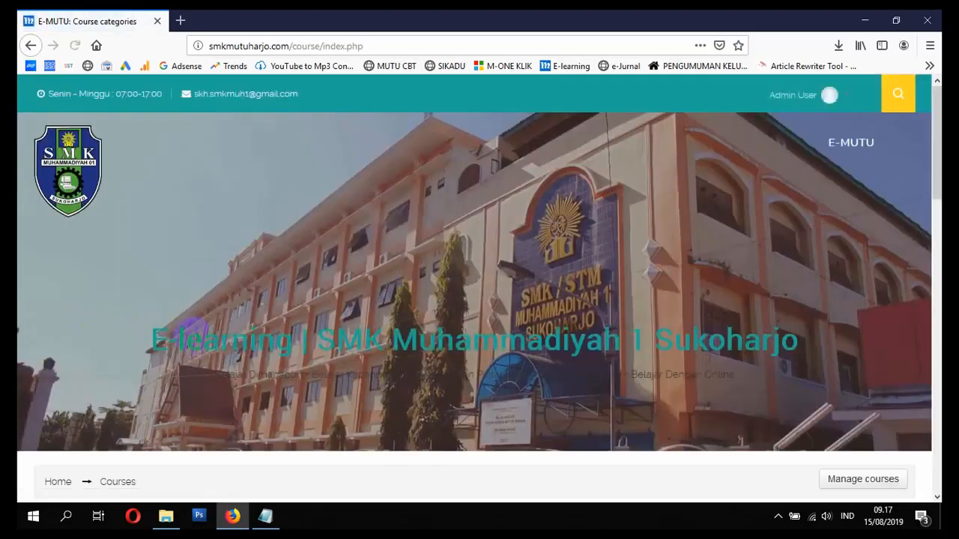
pyautogui.scroll(-5, 198, 345)
pyautogui.scroll(-5, 198, 345)
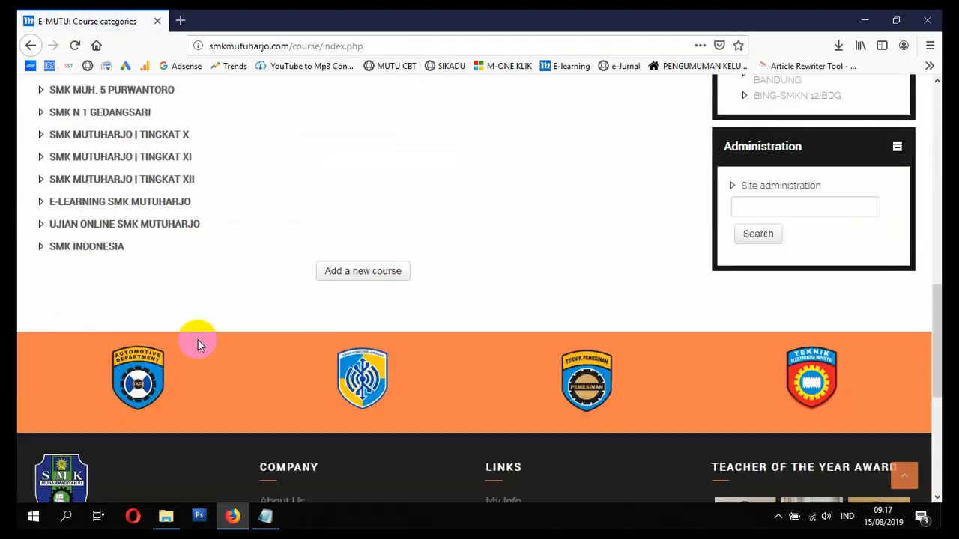
pyautogui.click(105, 255)
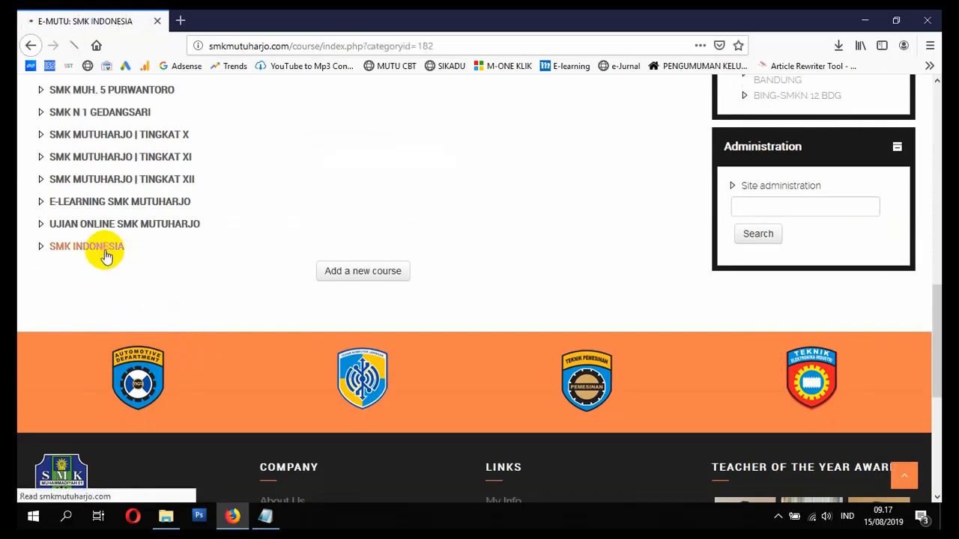
pyautogui.scroll(-5, 135, 268)
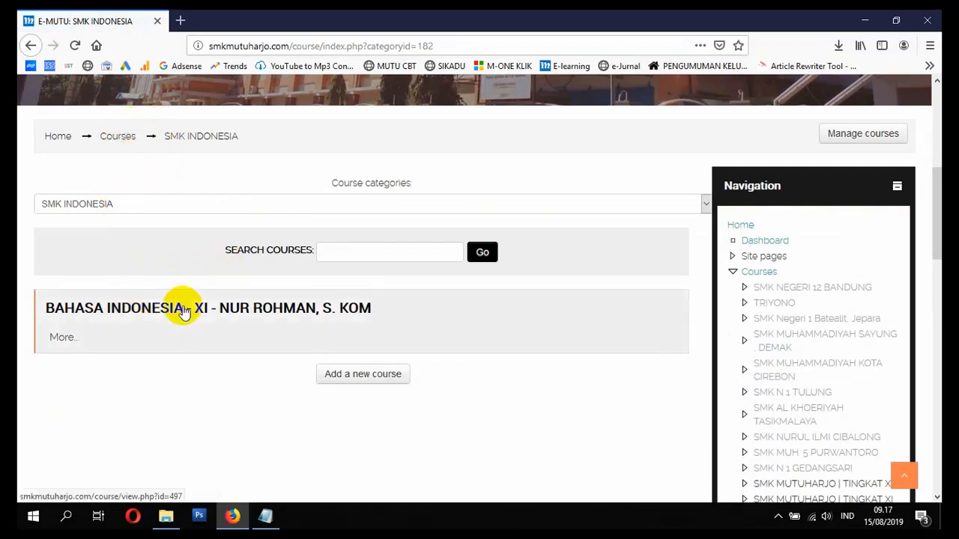
pyautogui.scroll(-5, 559, 356)
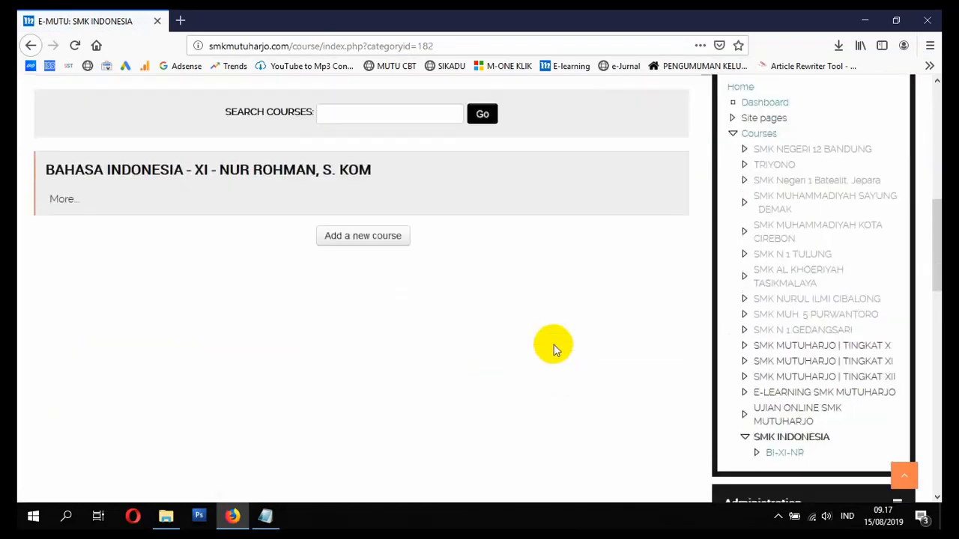
pyautogui.scroll(-2, 670, 337)
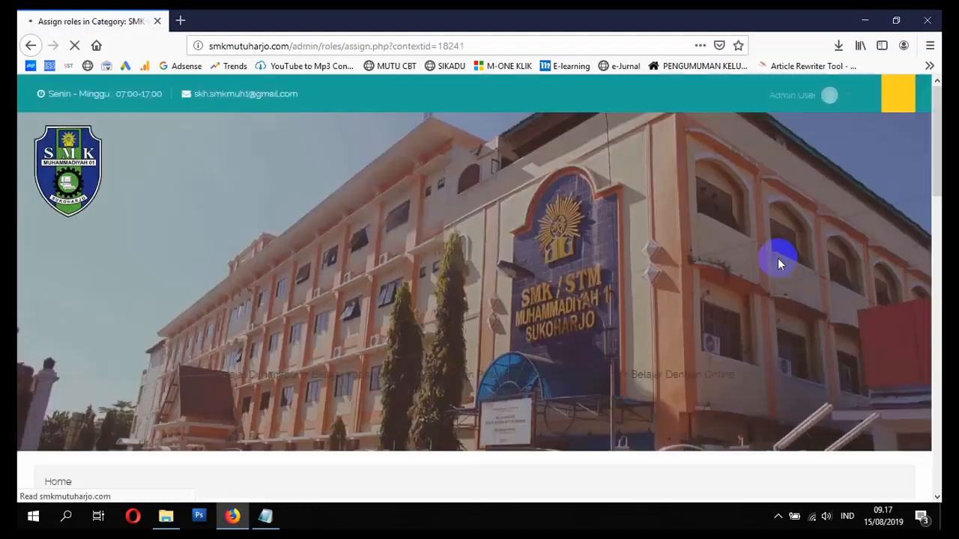
# - Give the Manager role to the first teacher found by searching 'gurujnd', then return to the roles overview
pyautogui.scroll(-4, 749, 292)
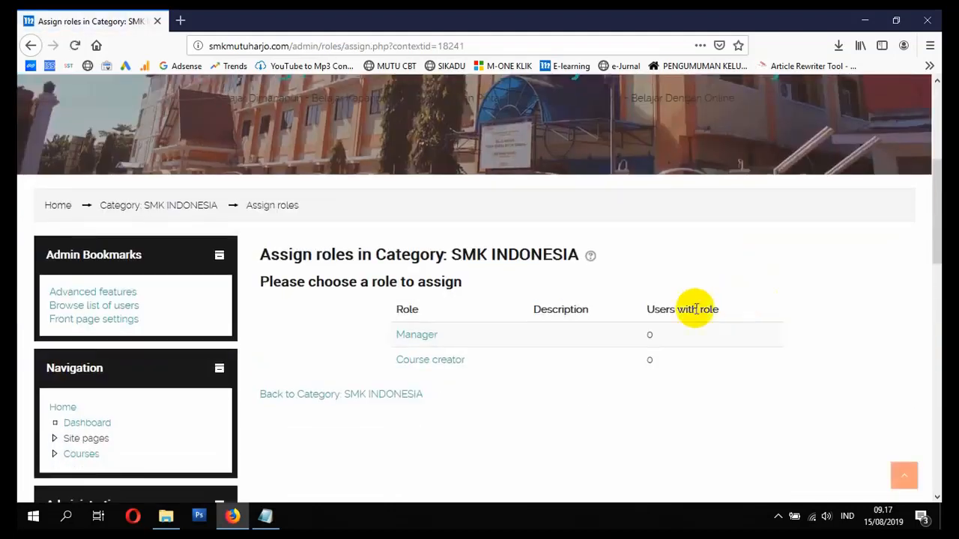
pyautogui.click(423, 339)
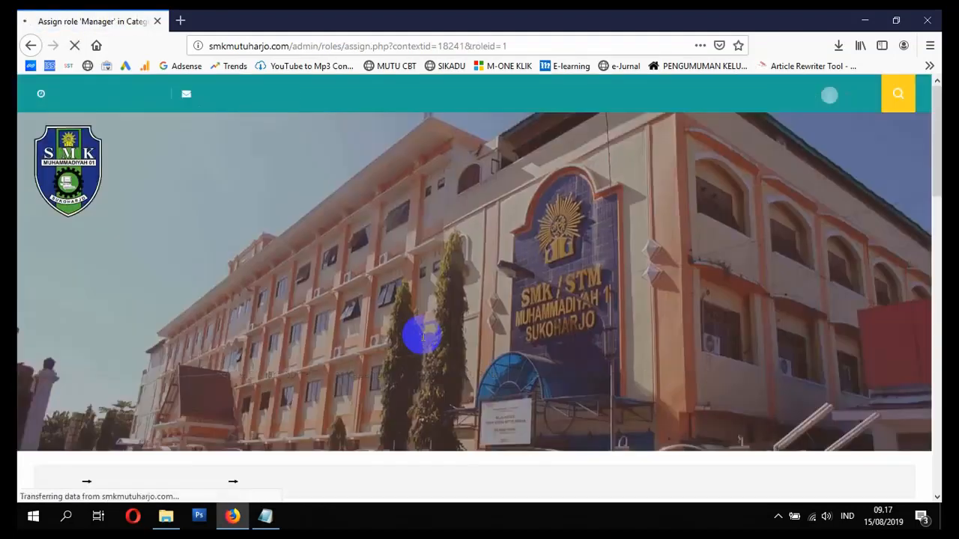
pyautogui.scroll(-4, 423, 337)
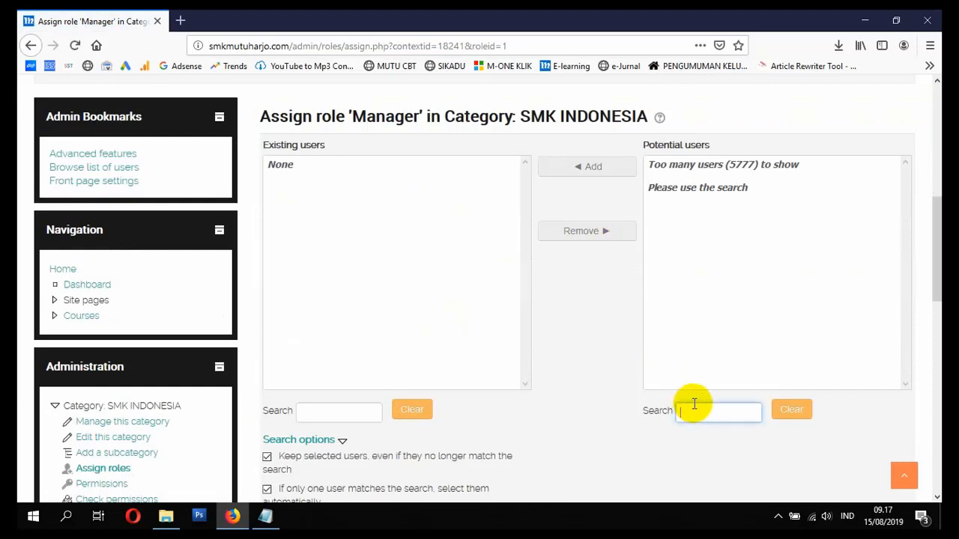
pyautogui.write('gu')
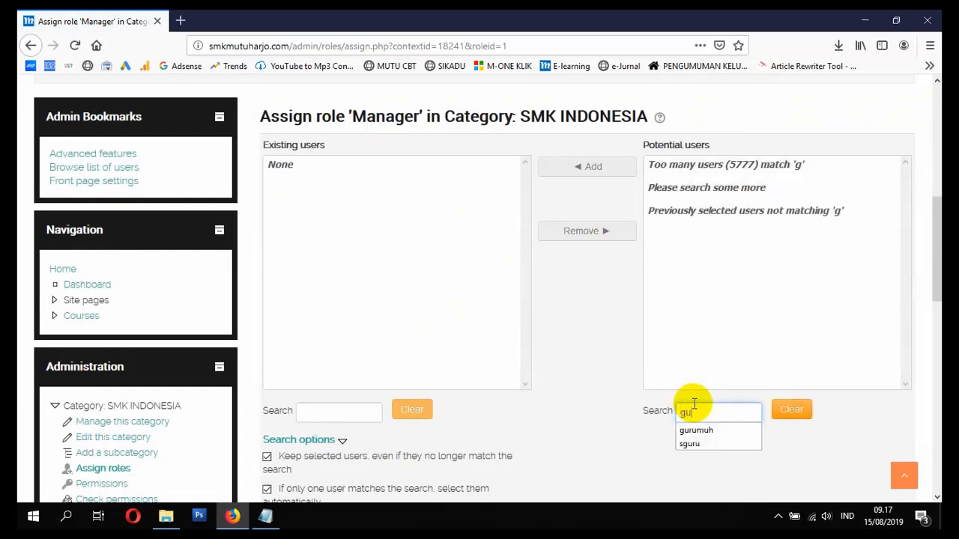
pyautogui.write('rujnd')
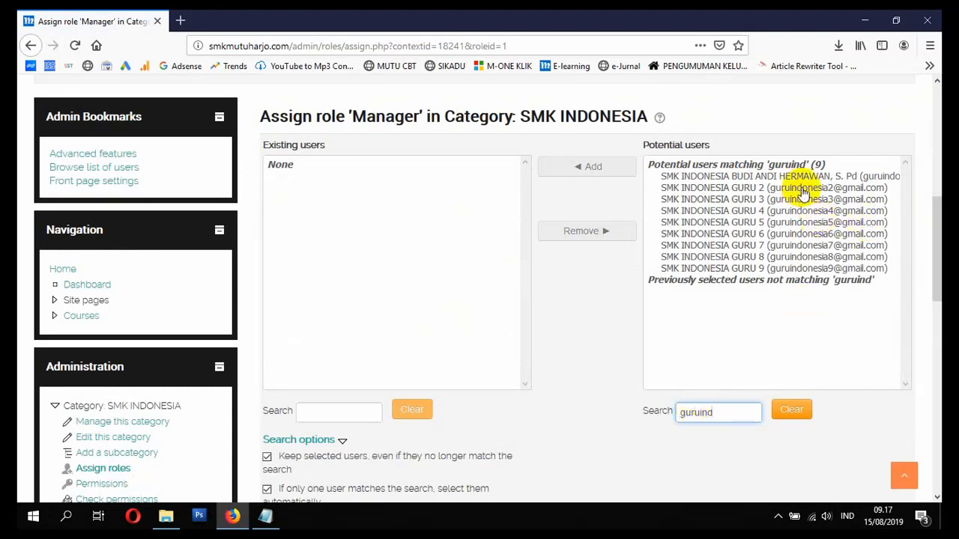
pyautogui.click(760, 180)
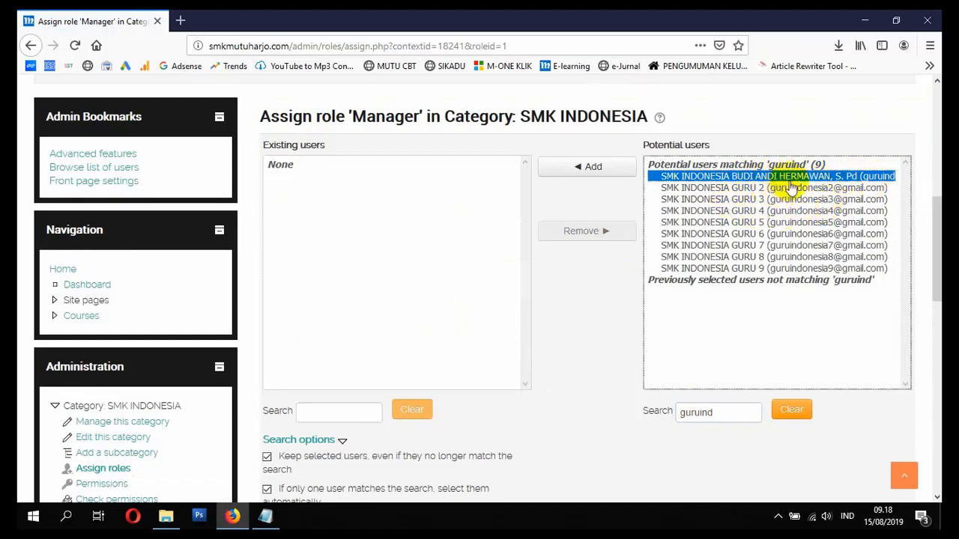
pyautogui.click(584, 174)
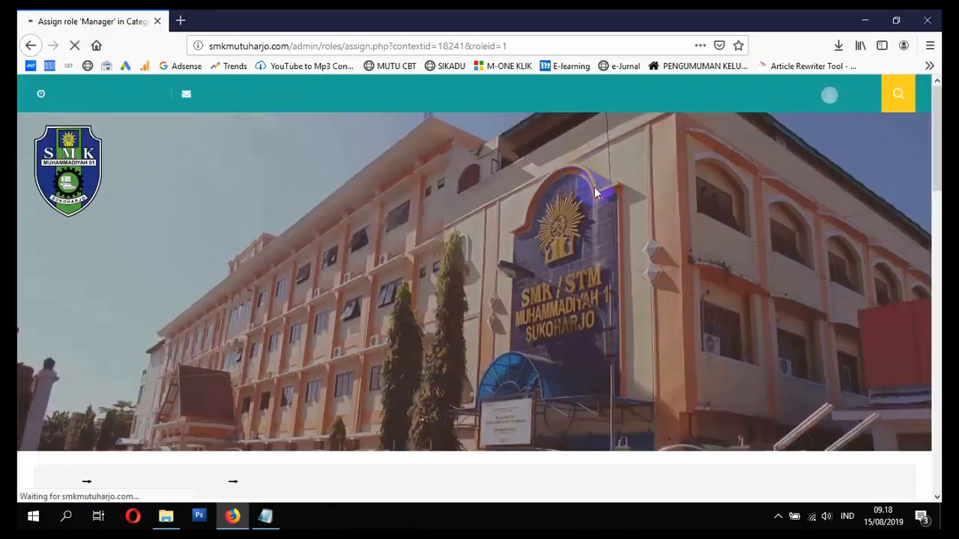
pyautogui.scroll(-4, 505, 356)
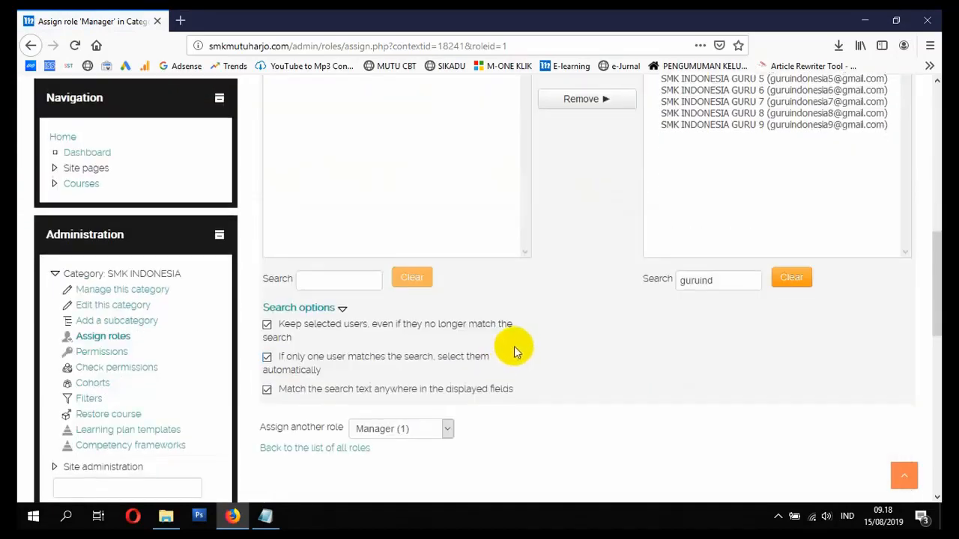
pyautogui.scroll(4, 514, 347)
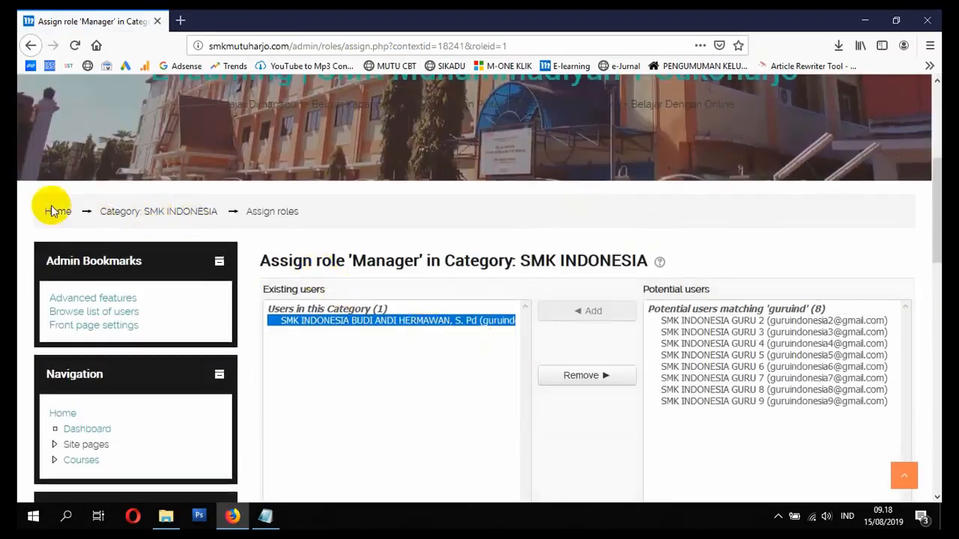
pyautogui.scroll(-3, 105, 299)
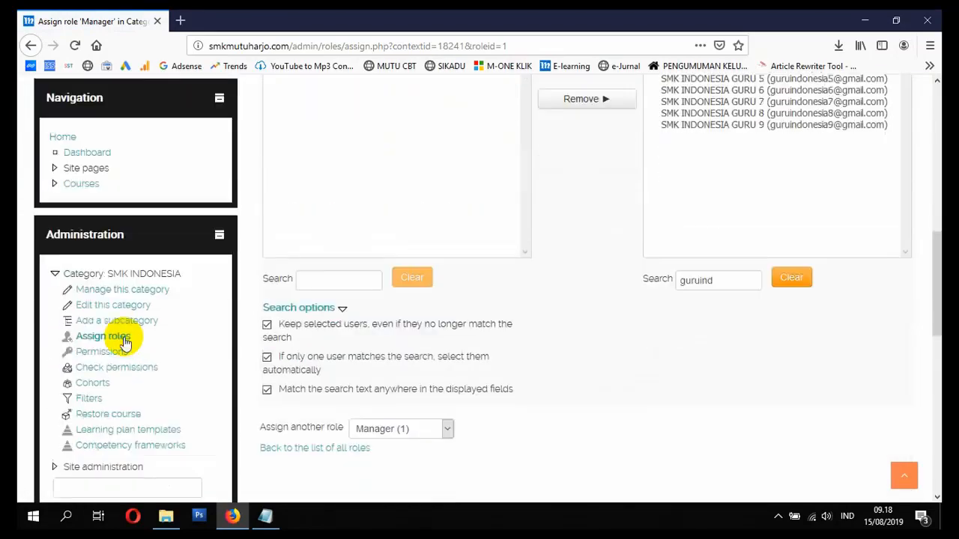
pyautogui.click(112, 337)
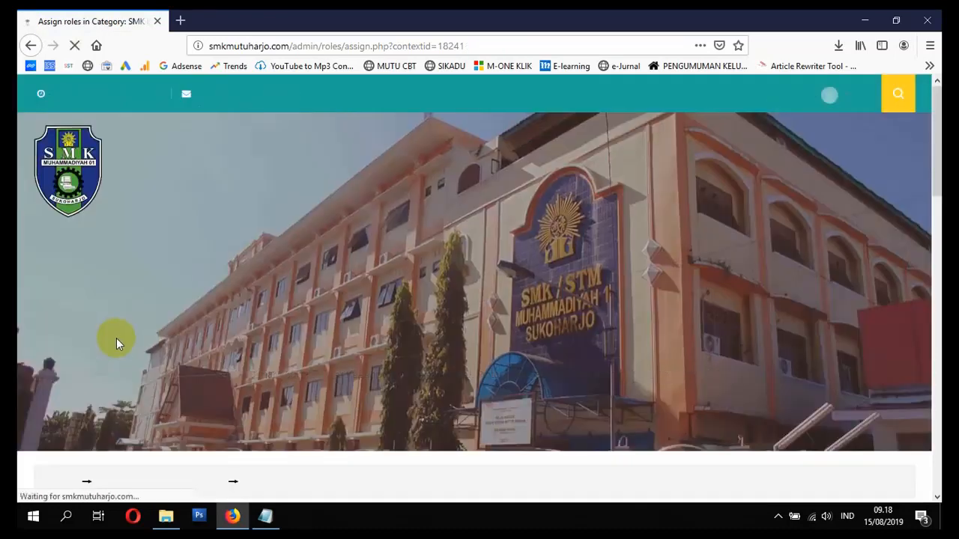
pyautogui.scroll(-3, 117, 341)
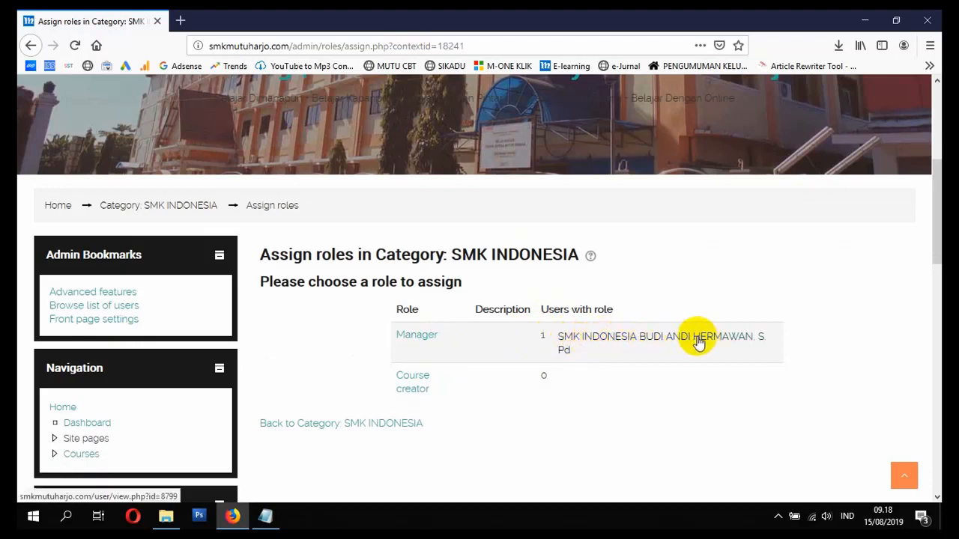
# - Return to the top of the role assignment page, open the admin account menu, then the Windows Start menu
pyautogui.scroll(3, 710, 349)
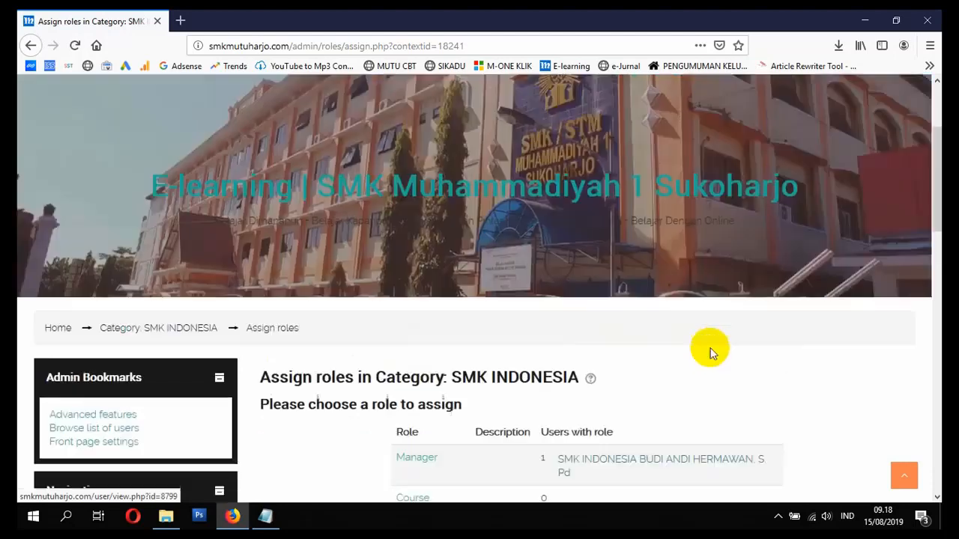
pyautogui.scroll(-1, 696, 357)
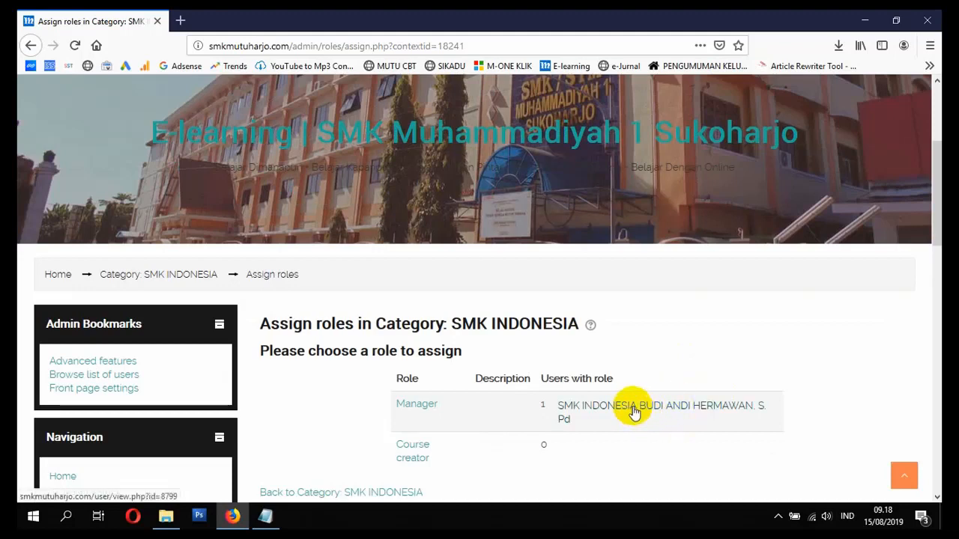
pyautogui.scroll(3, 635, 416)
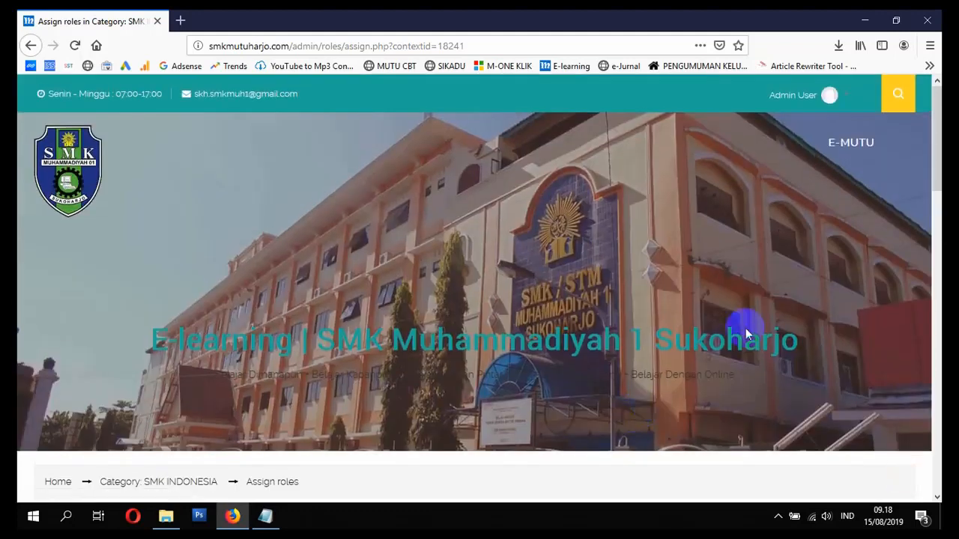
pyautogui.click(830, 96)
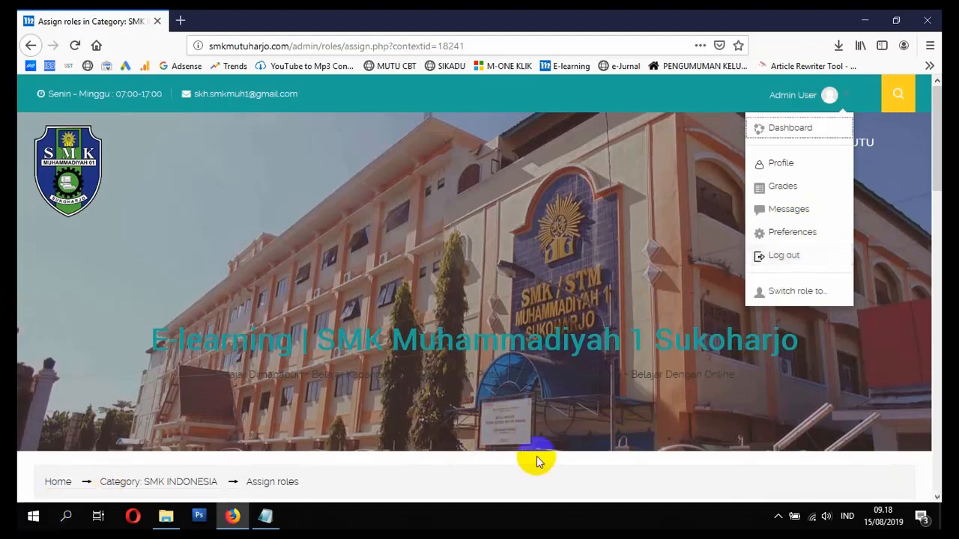
pyautogui.click(33, 516)
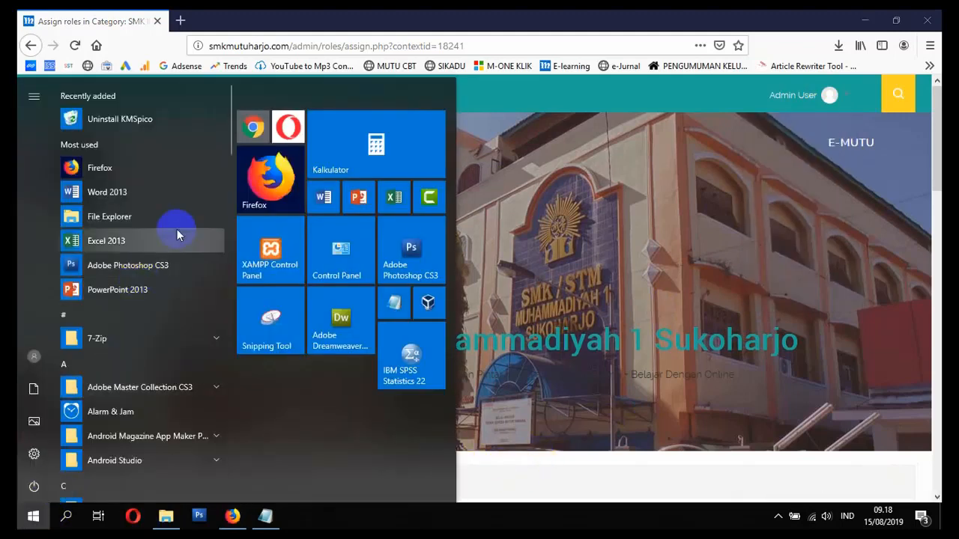
# - Launch Chrome and load the smkmutuharjo.com site
pyautogui.click(254, 128)
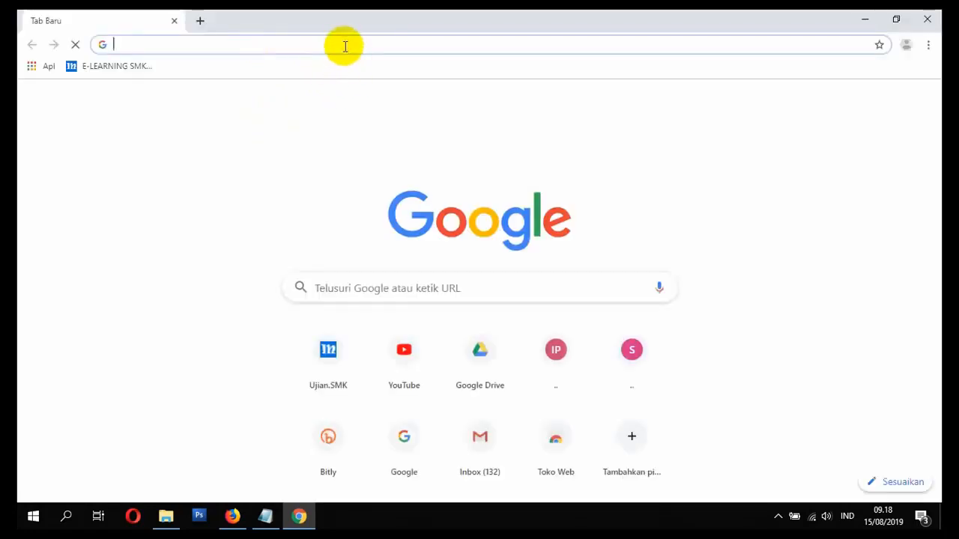
pyautogui.write('smk')
pyautogui.press('Return')
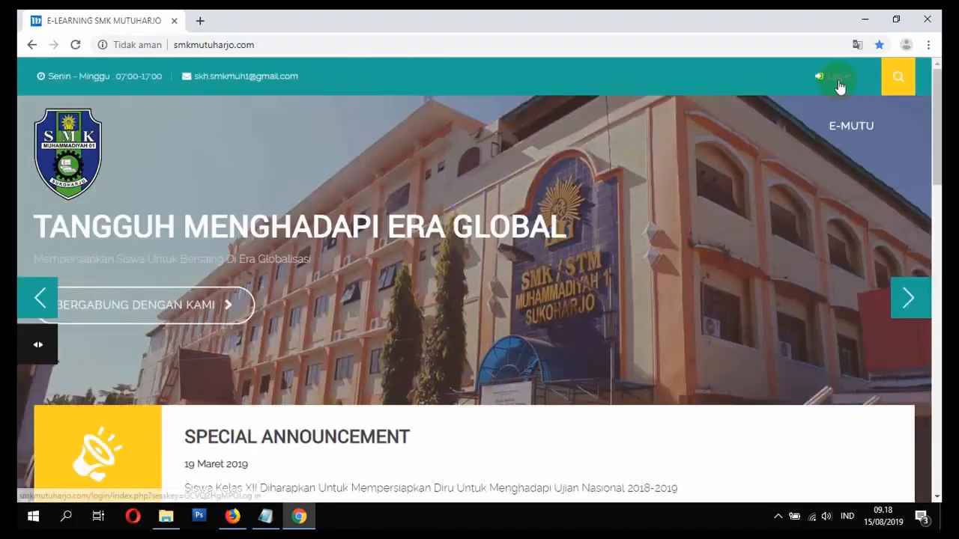
# - Sign in with the SMK INDONESIA teacher account's username and password
pyautogui.click(839, 82)
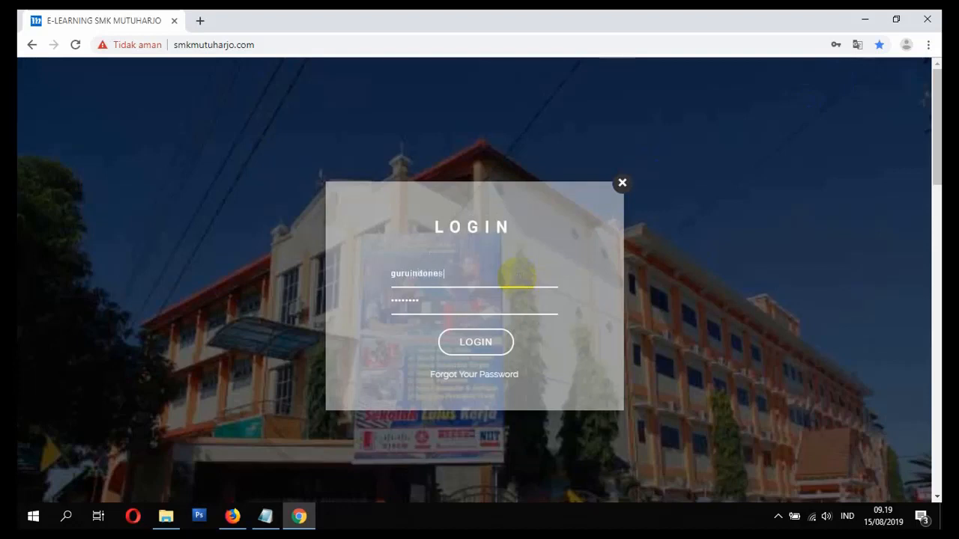
pyautogui.click(468, 342)
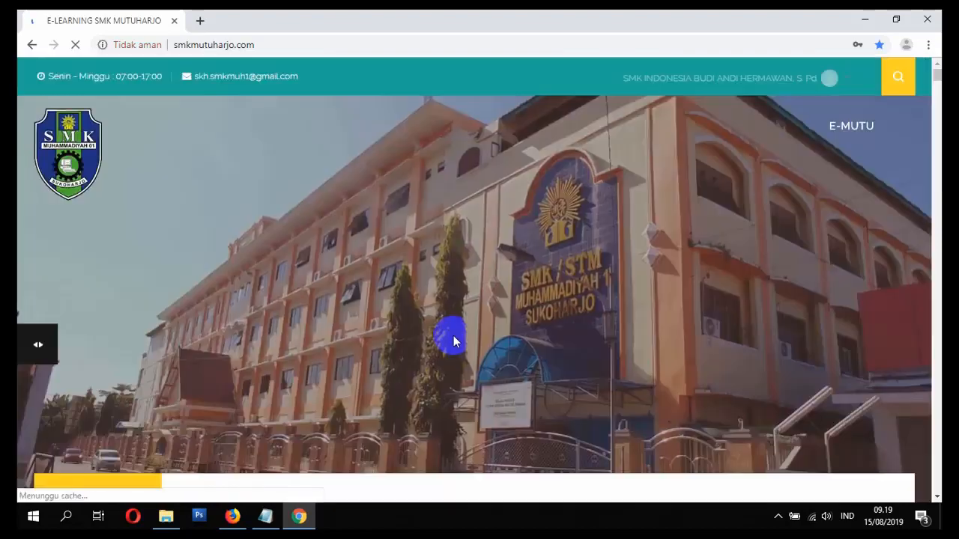
# - Go to the course categories list from the navigation drawer and open SMK MUTUHARJO | TINGKAT X
pyautogui.scroll(-2, 822, 87)
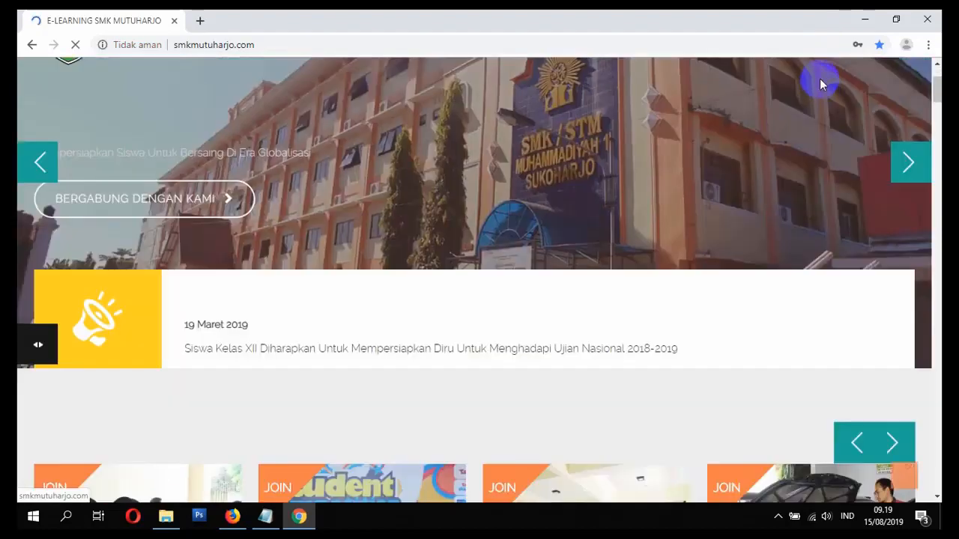
pyautogui.scroll(2, 821, 85)
pyautogui.scroll(-14, 795, 86)
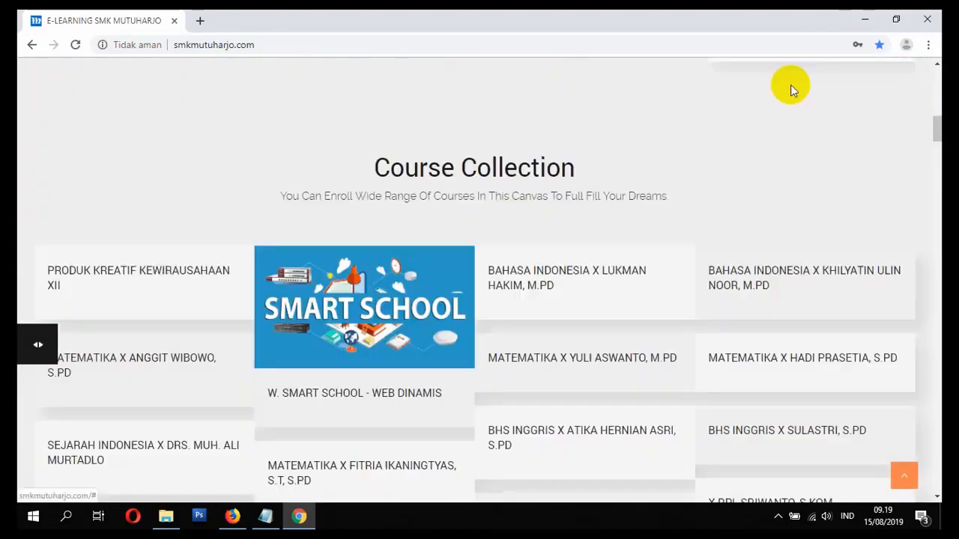
pyautogui.scroll(7, 796, 98)
pyautogui.scroll(7, 798, 105)
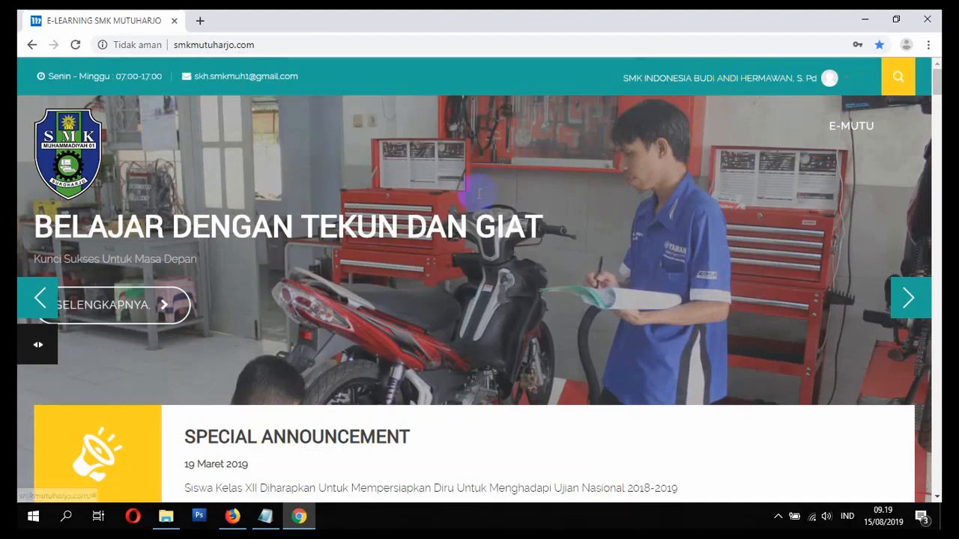
pyautogui.scroll(-10, 160, 332)
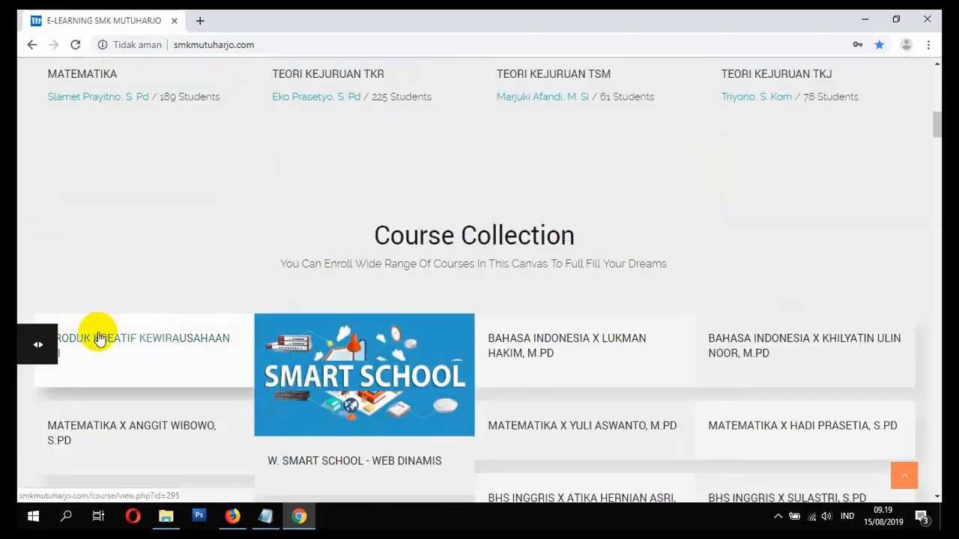
pyautogui.click(24, 350)
pyautogui.click(66, 292)
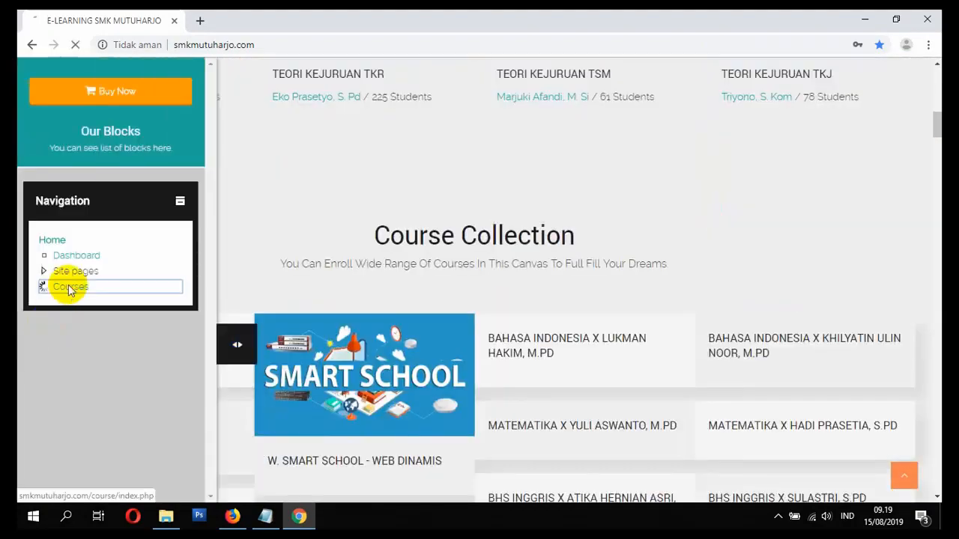
pyautogui.scroll(-4, 82, 295)
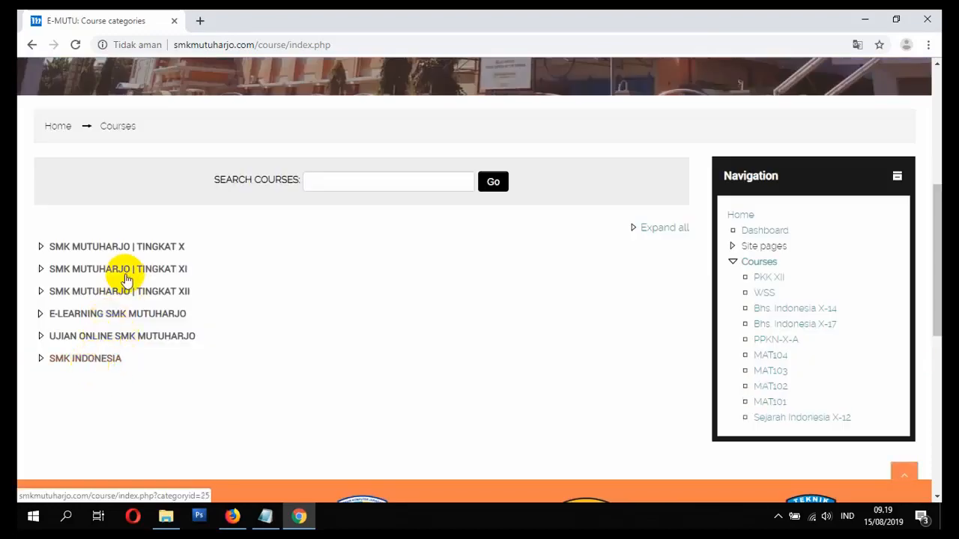
pyautogui.click(121, 248)
# - Go back to the full Course categories list through the navigation drawer
pyautogui.scroll(-15, 140, 292)
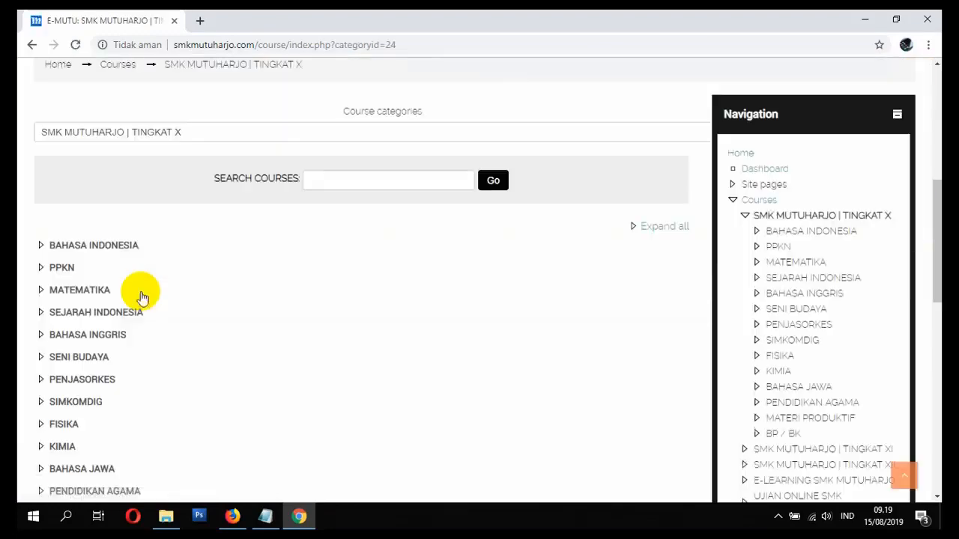
pyautogui.scroll(16, 147, 307)
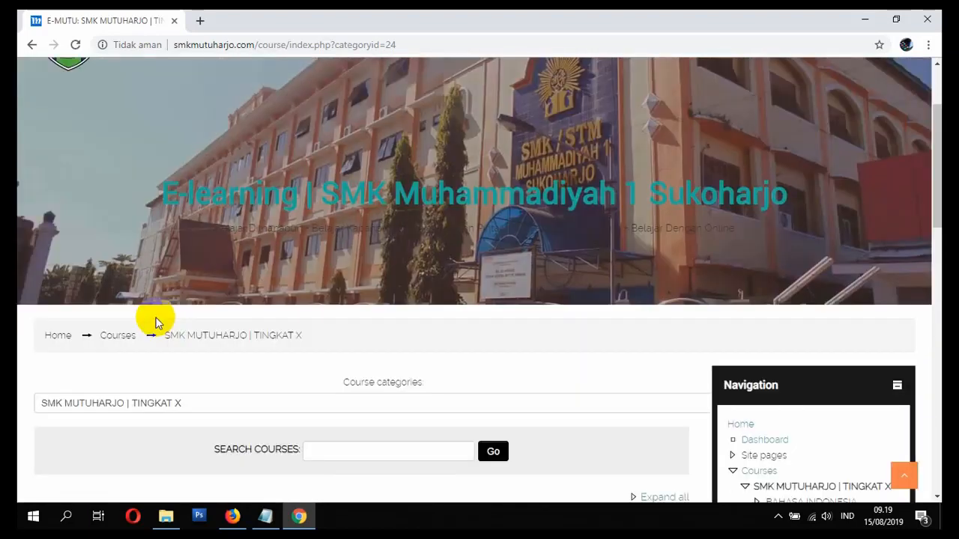
pyautogui.scroll(-2, 153, 317)
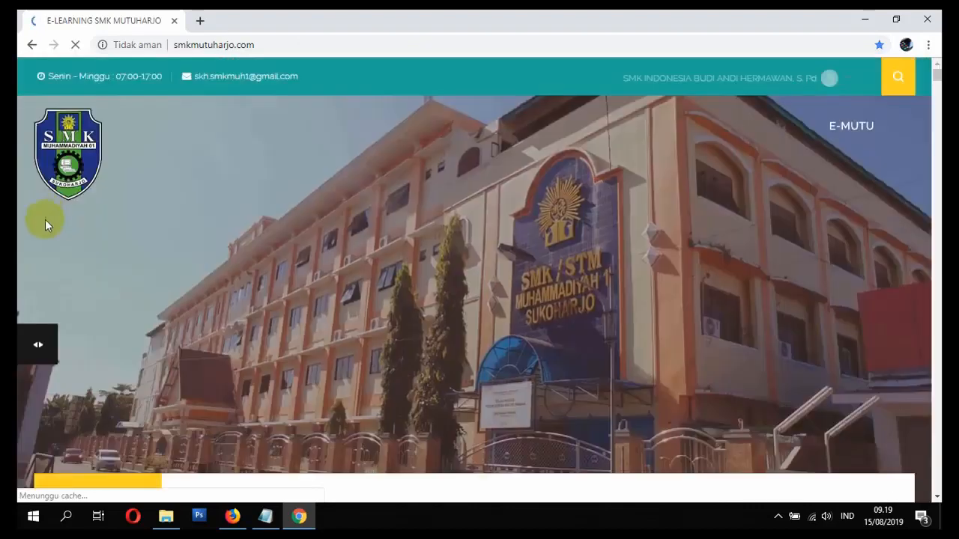
pyautogui.scroll(-6, 42, 248)
pyautogui.click(42, 344)
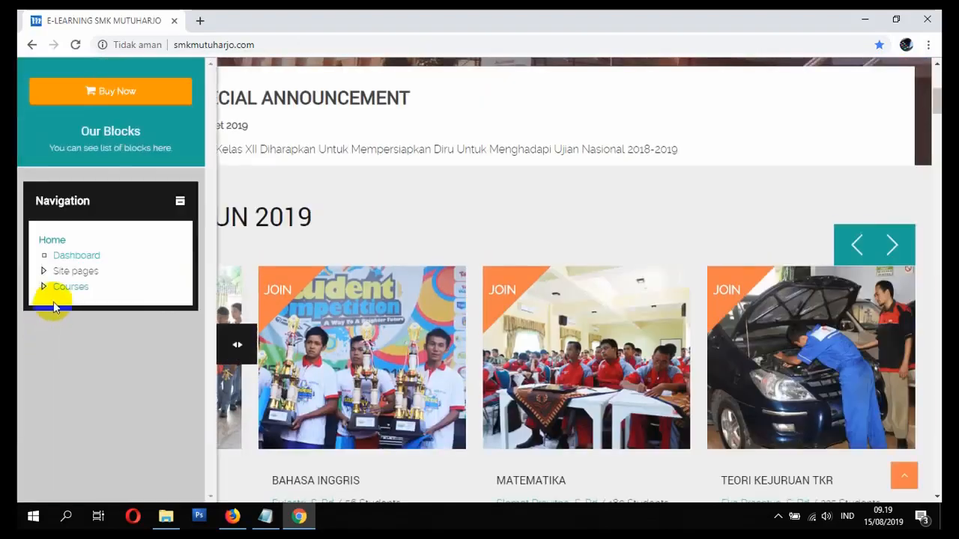
pyautogui.click(64, 289)
pyautogui.scroll(-5, 66, 283)
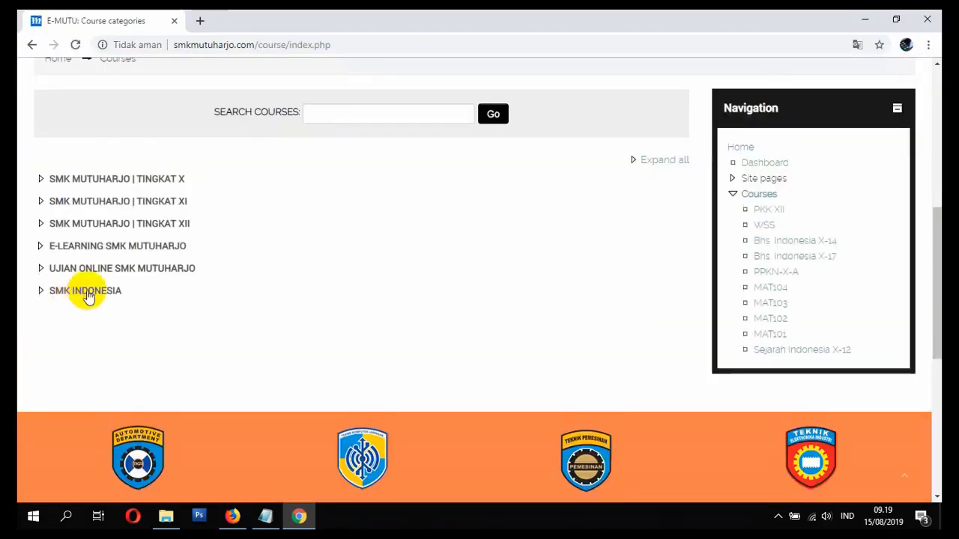
# - Open the SMK INDONESIA category, then switch to E-LEARNING SMK MUTUHARJO from the categories dropdown
pyautogui.click(88, 292)
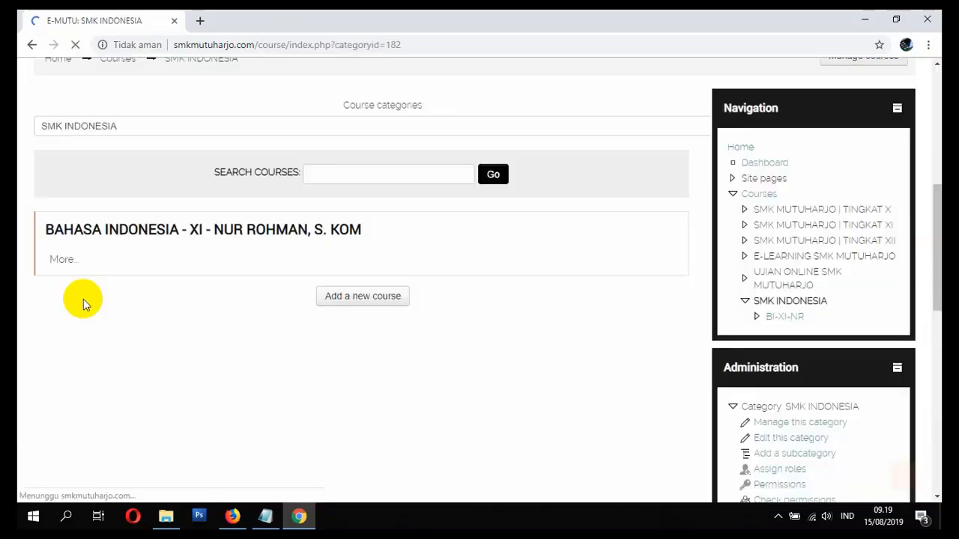
pyautogui.scroll(-1, 151, 273)
pyautogui.scroll(5, 317, 217)
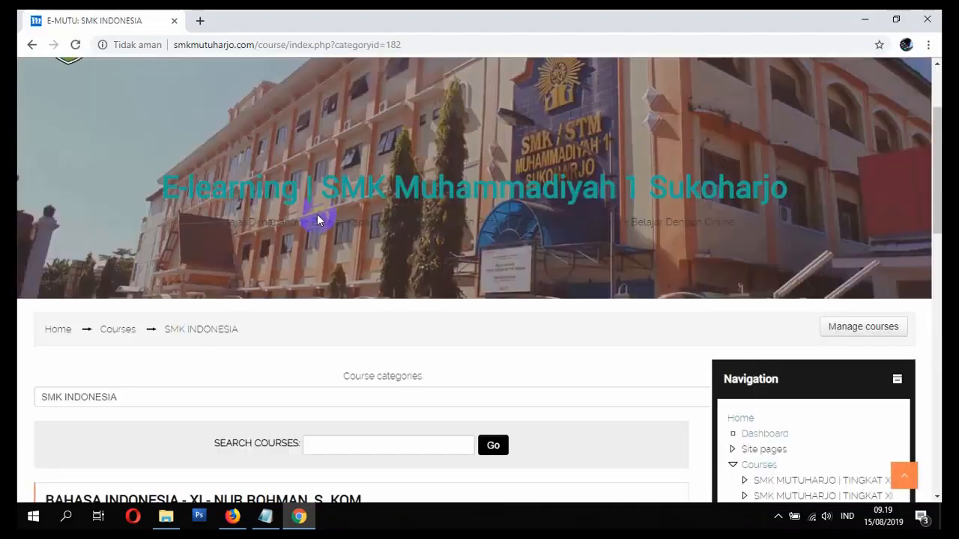
pyautogui.scroll(-4, 377, 292)
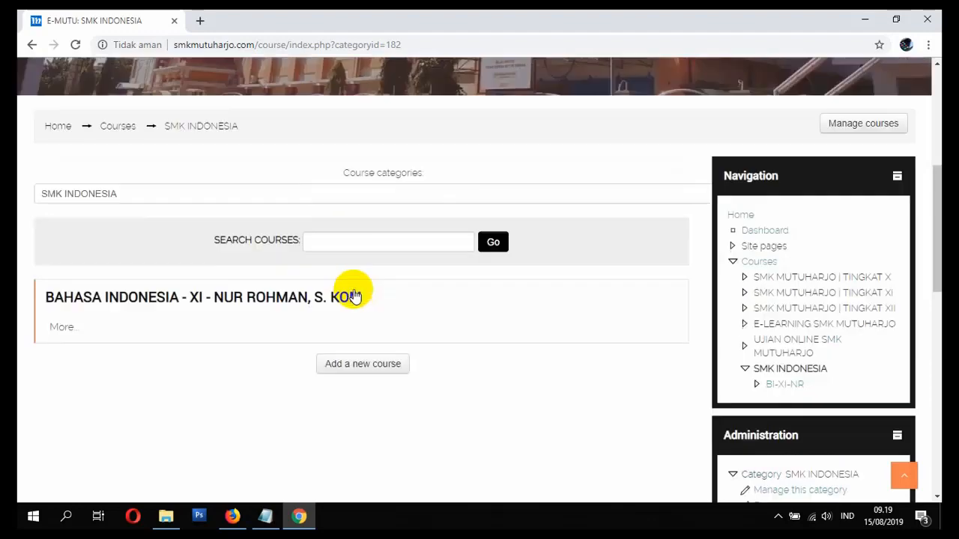
pyautogui.scroll(1, 349, 288)
pyautogui.click(242, 196)
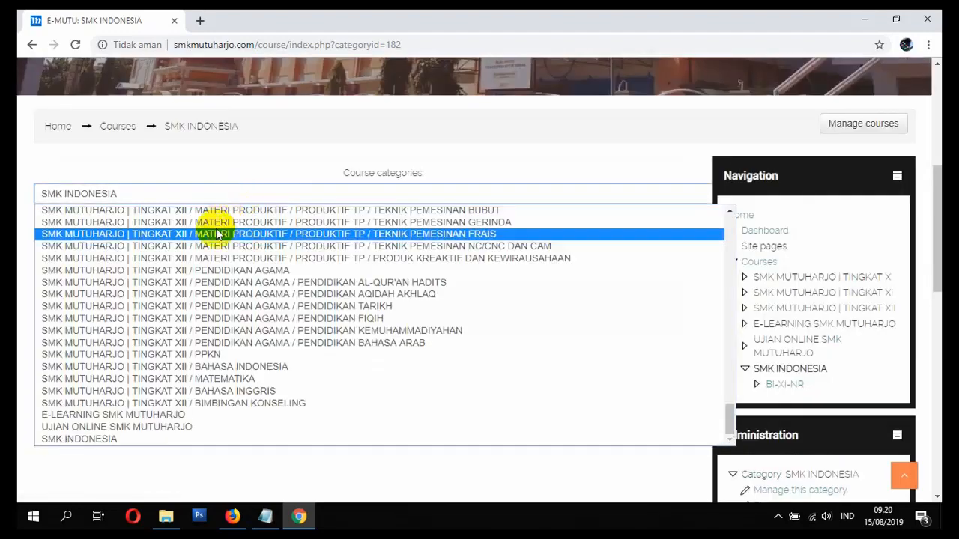
pyautogui.click(146, 422)
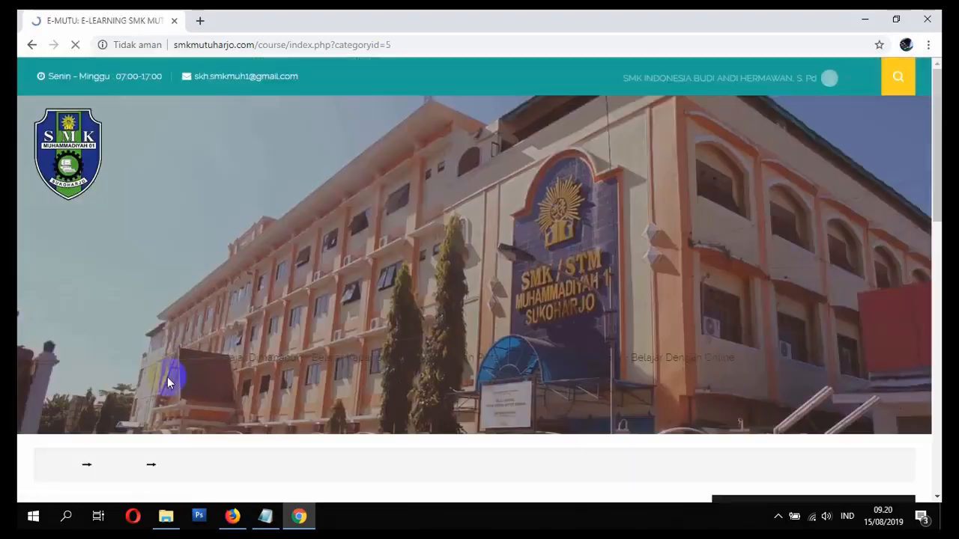
# - Switch back to SMK INDONESIA from the categories dropdown and view its BAHASA INDONESIA - XI course
pyautogui.scroll(-3, 182, 342)
pyautogui.scroll(-3, 341, 321)
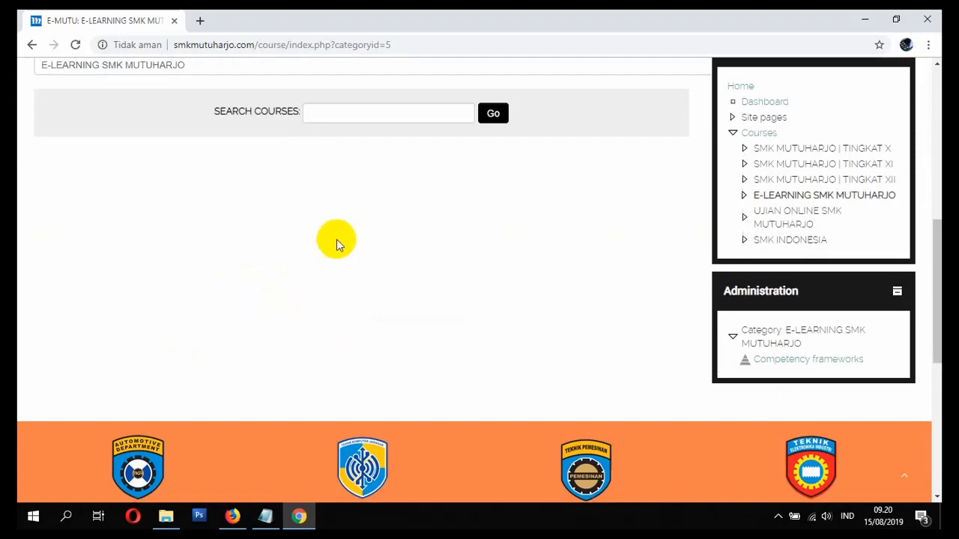
pyautogui.scroll(2, 338, 240)
pyautogui.scroll(-3, 353, 263)
pyautogui.scroll(3, 344, 238)
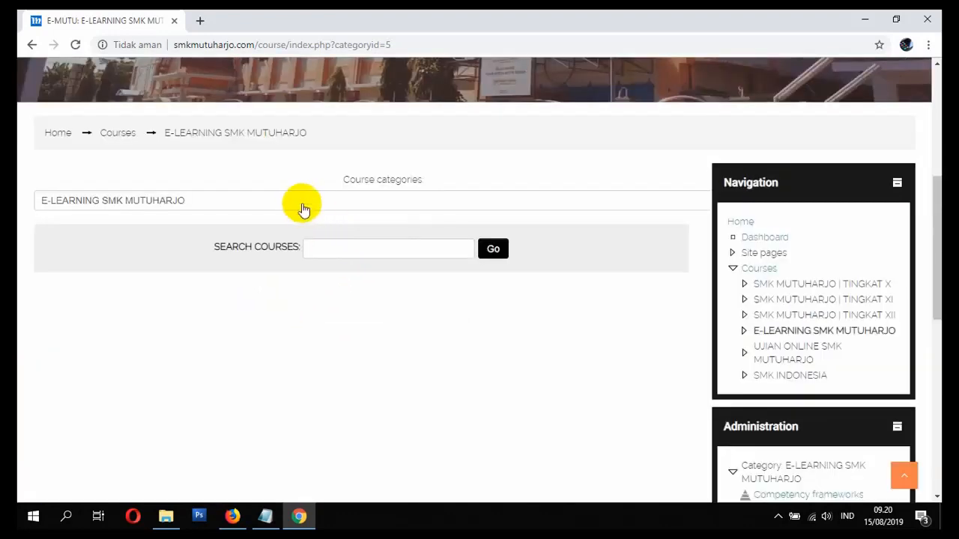
pyautogui.click(296, 201)
pyautogui.scroll(-1, 257, 349)
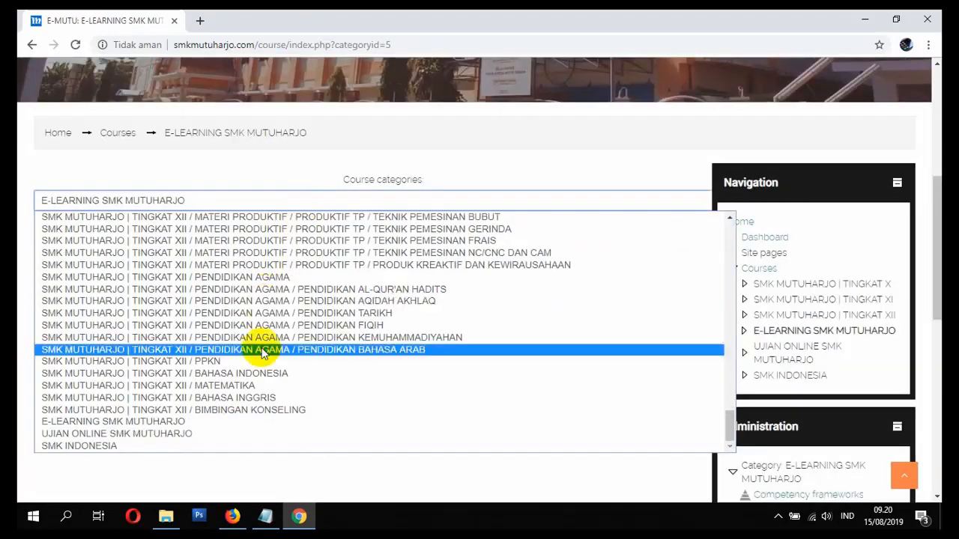
pyautogui.click(211, 448)
pyautogui.scroll(-3, 158, 329)
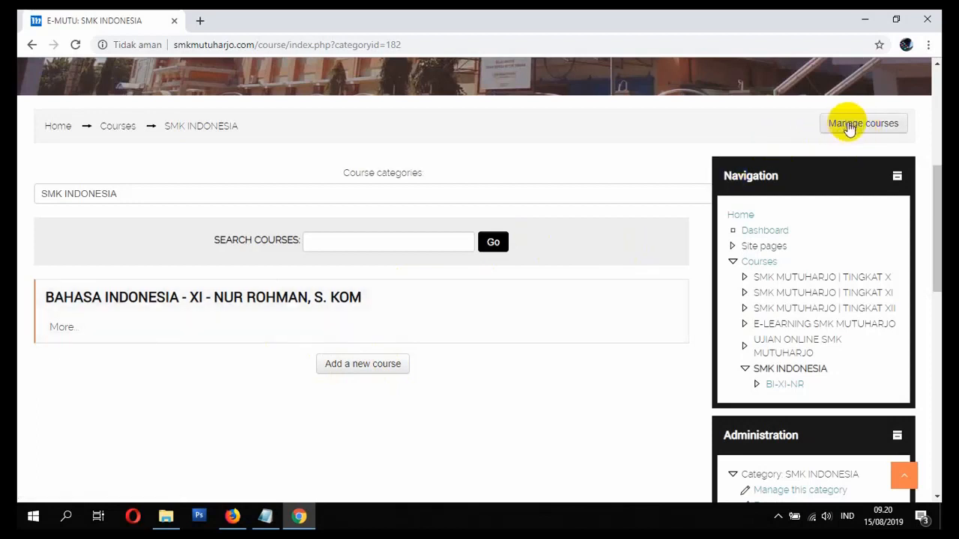
pyautogui.scroll(-4, 849, 129)
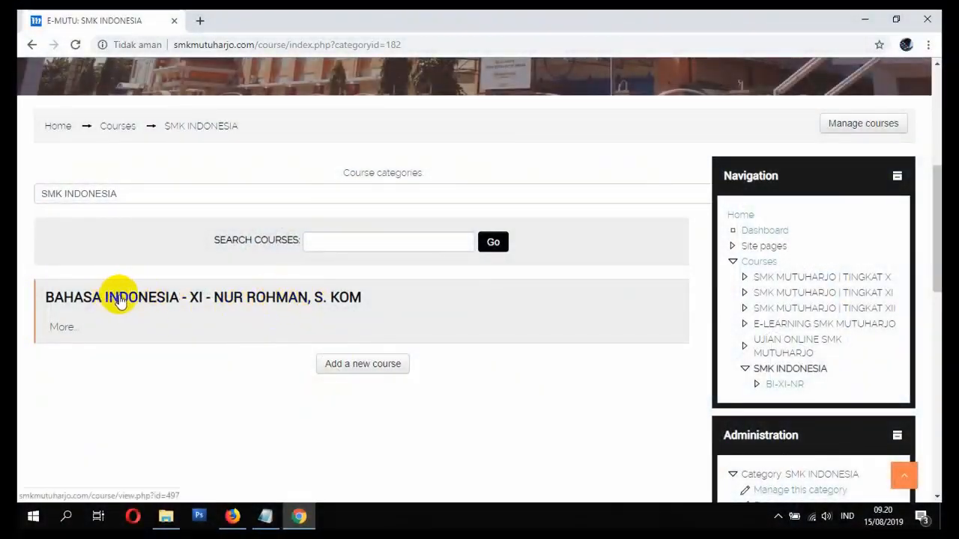
# - Open the BAHASA INDONESIA - XI course, browse its topics, and return Home via the breadcrumb
pyautogui.click(261, 301)
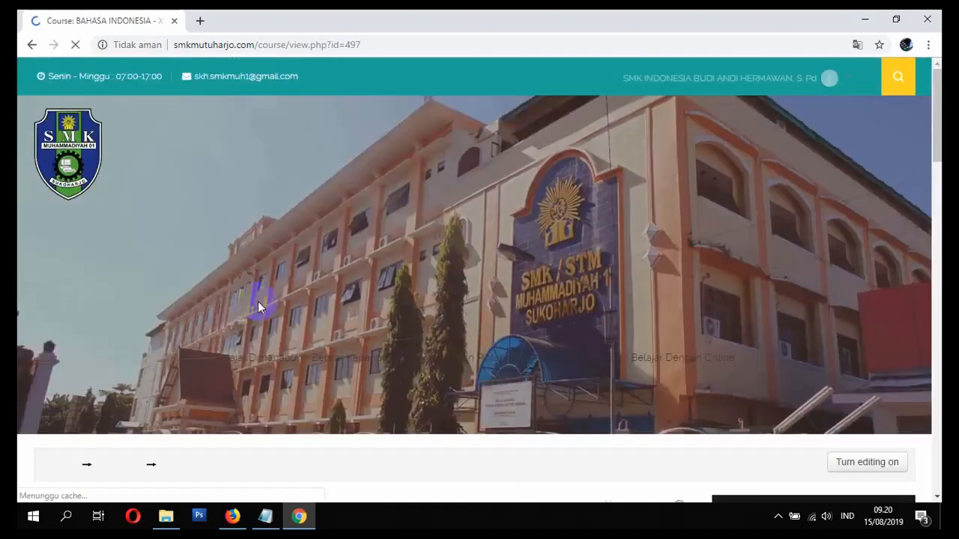
pyautogui.scroll(-4, 352, 346)
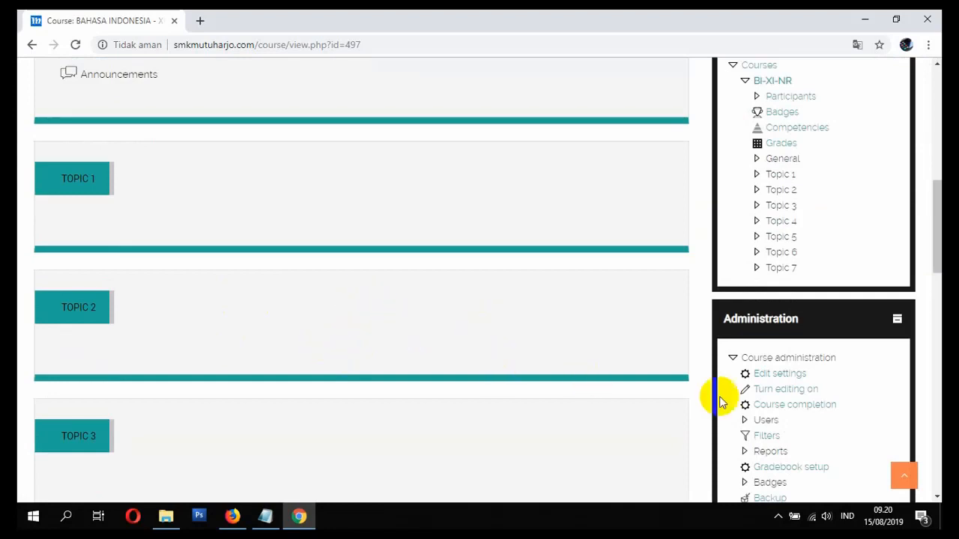
pyautogui.scroll(3, 388, 335)
pyautogui.scroll(-3, 387, 335)
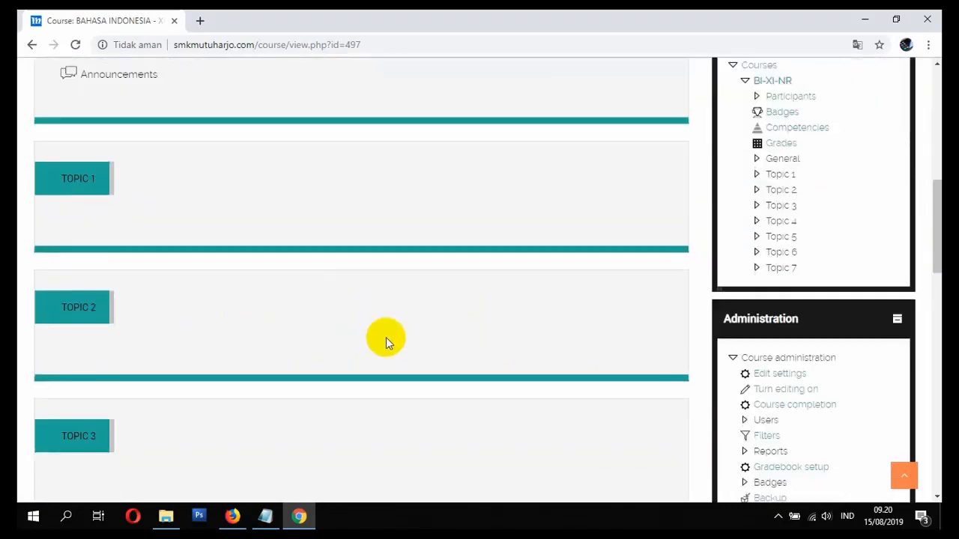
pyautogui.scroll(-3, 386, 338)
pyautogui.scroll(3, 509, 299)
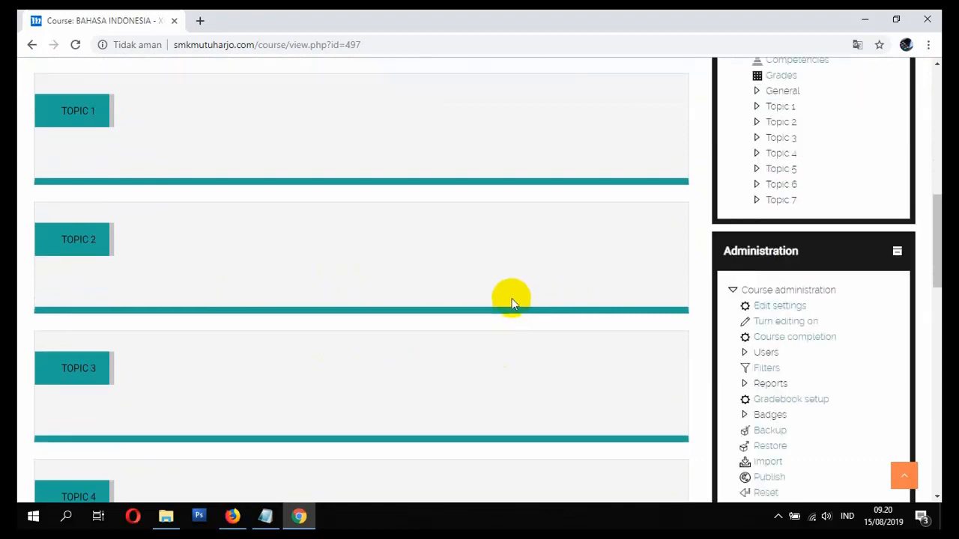
pyautogui.scroll(1, 510, 296)
pyautogui.scroll(-2, 669, 317)
pyautogui.scroll(7, 616, 319)
pyautogui.scroll(-1, 597, 327)
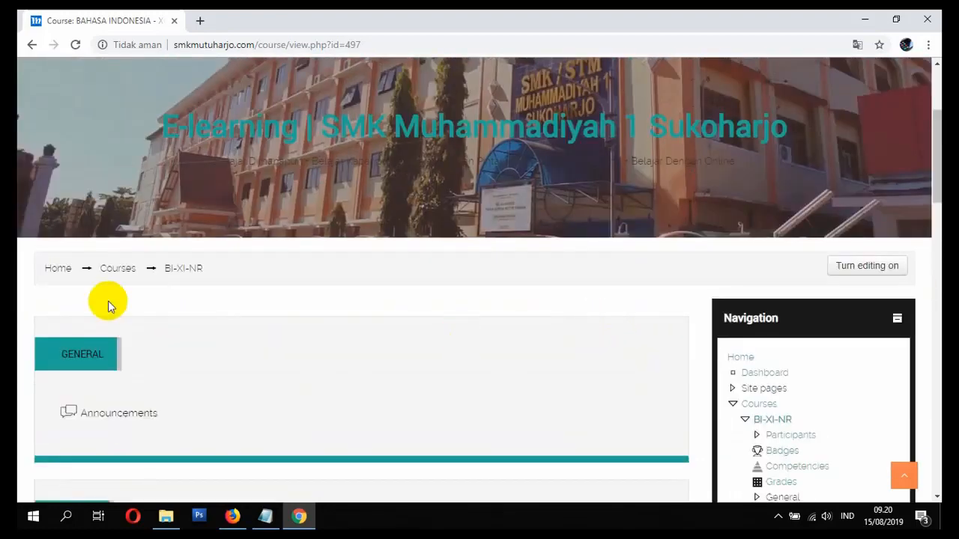
pyautogui.click(59, 274)
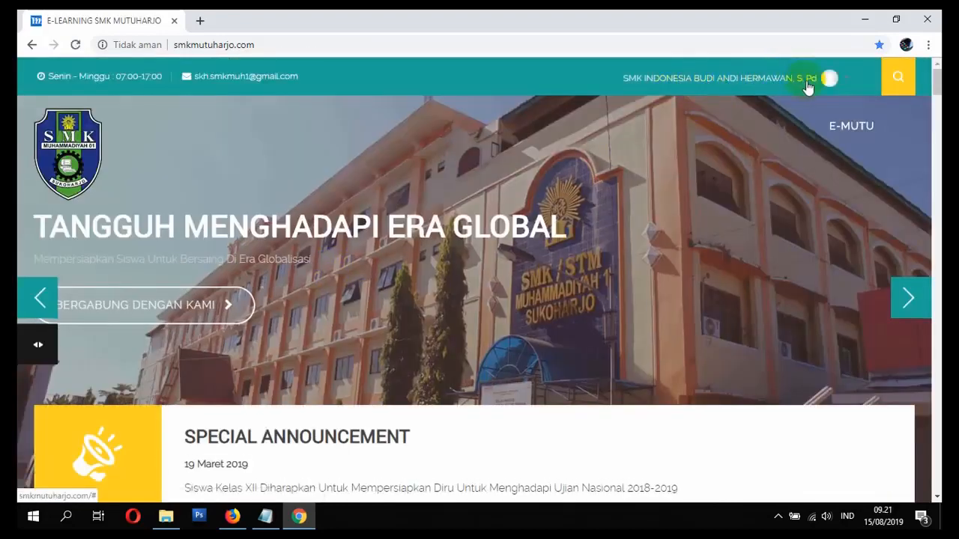
# - Navigate through the course categories to the BAHASA INDONESIA - XI course
pyautogui.click(38, 343)
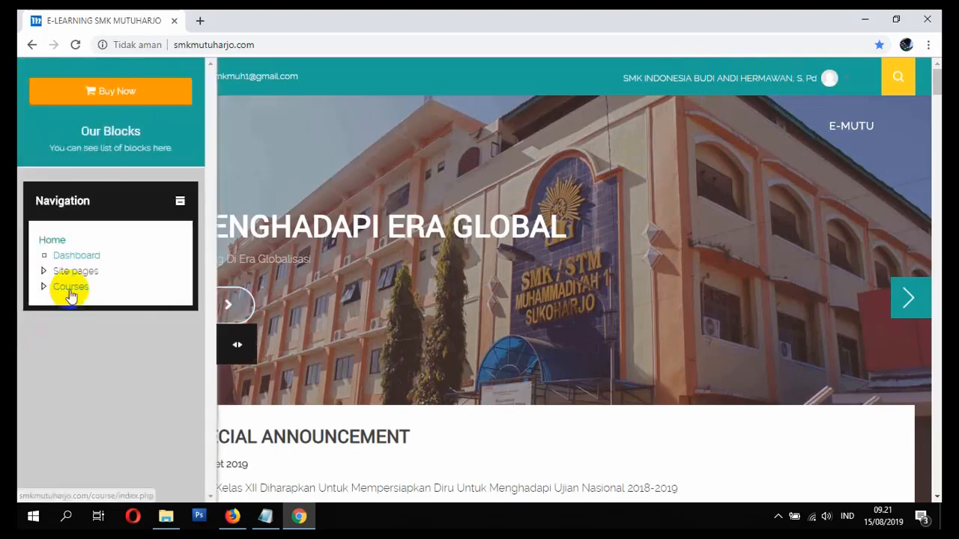
pyautogui.click(70, 292)
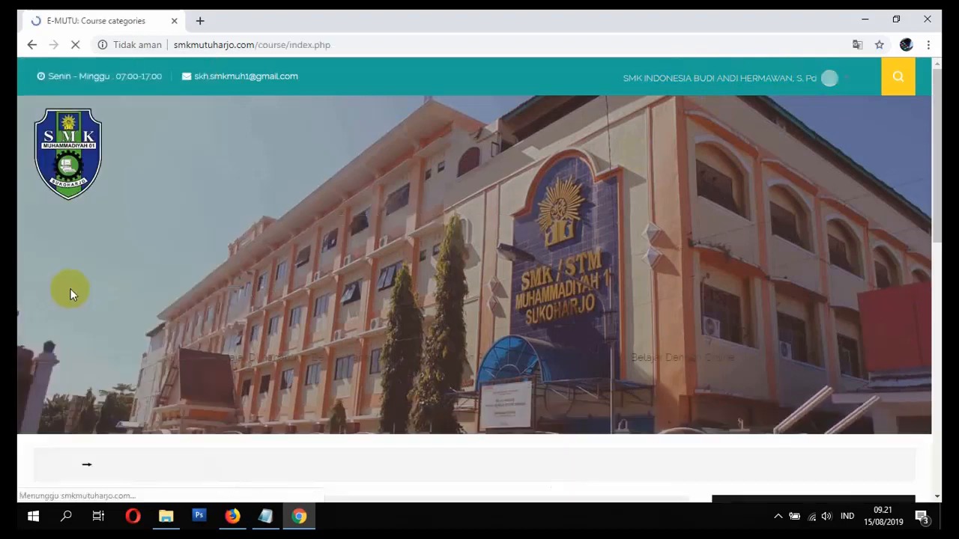
pyautogui.scroll(-3, 113, 337)
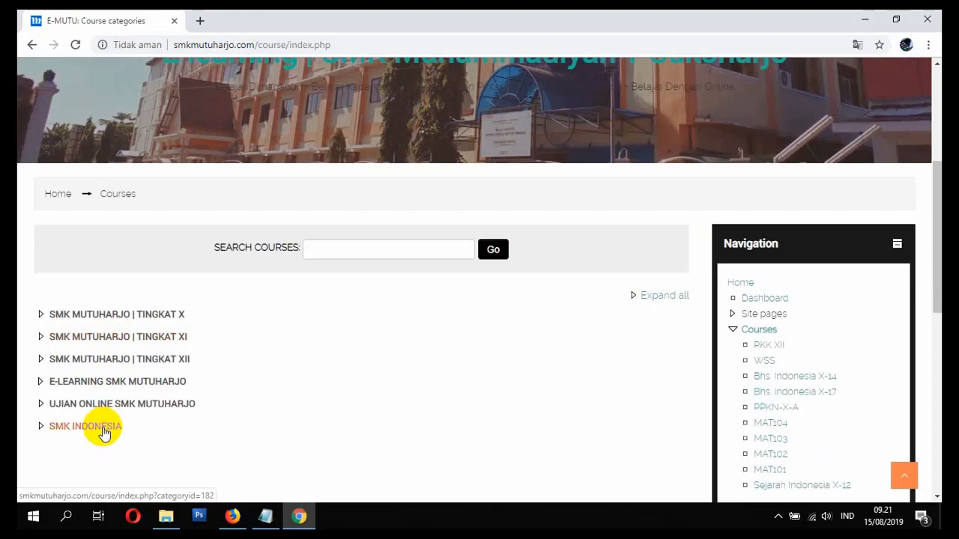
pyautogui.scroll(-4, 183, 424)
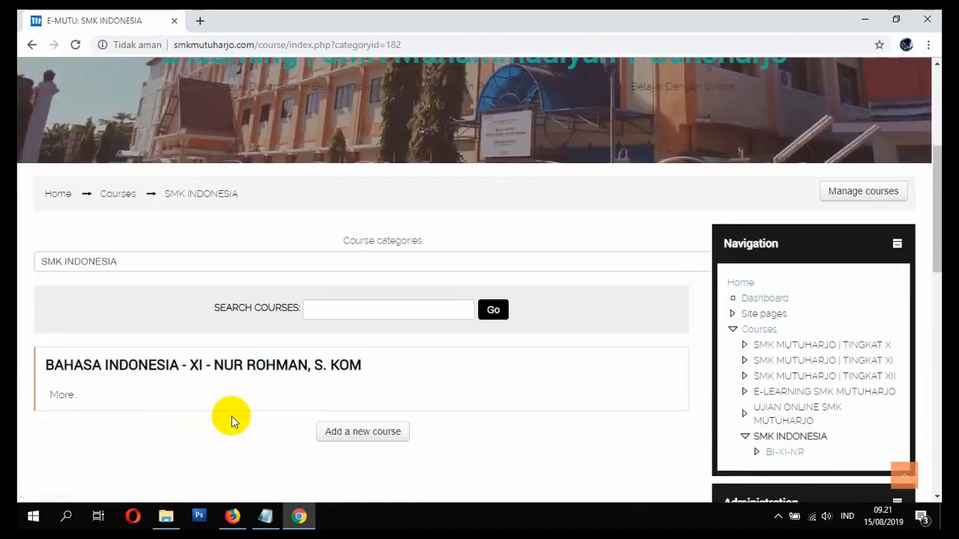
pyautogui.scroll(-1, 232, 409)
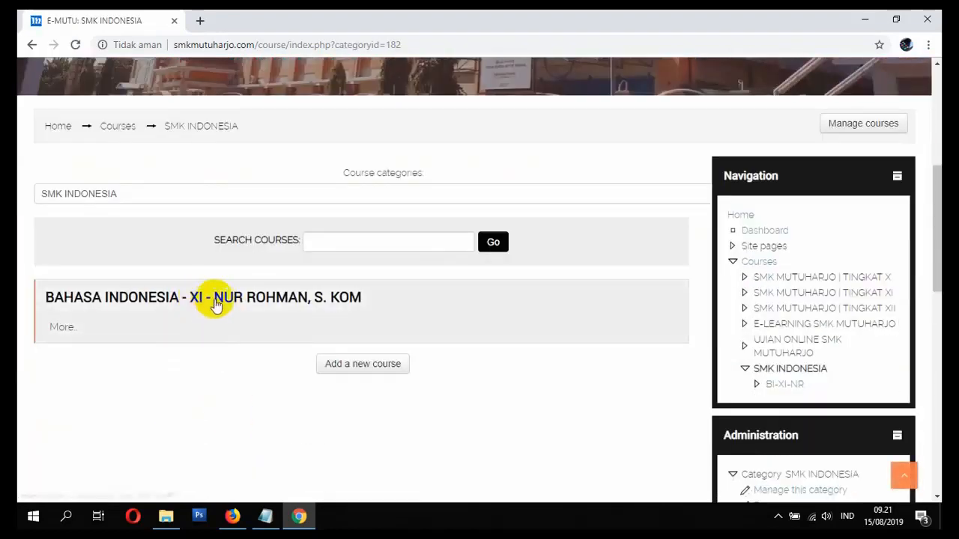
pyautogui.click(215, 303)
# - Open the course's Enrolment methods page from the Users section of Administration
pyautogui.scroll(-6, 221, 310)
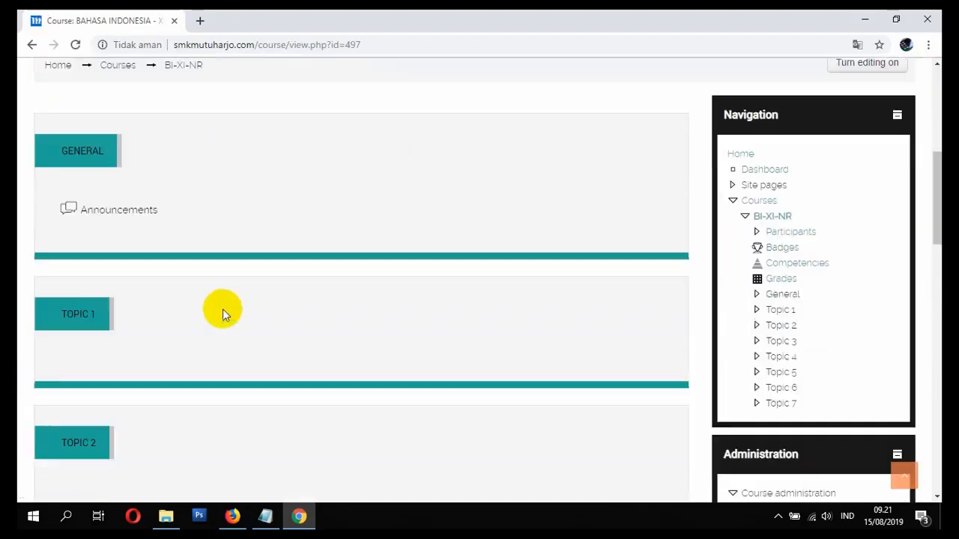
pyautogui.scroll(-1, 232, 306)
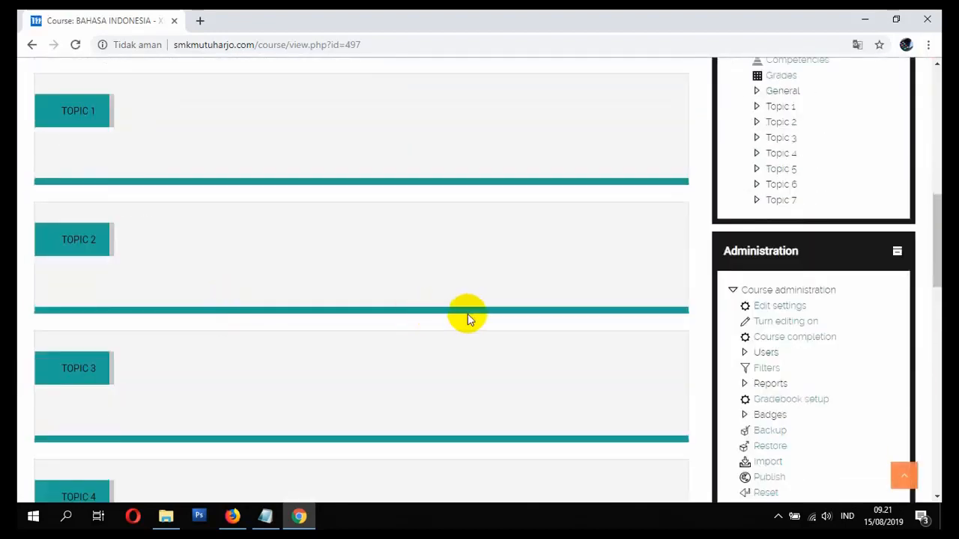
pyautogui.click(767, 352)
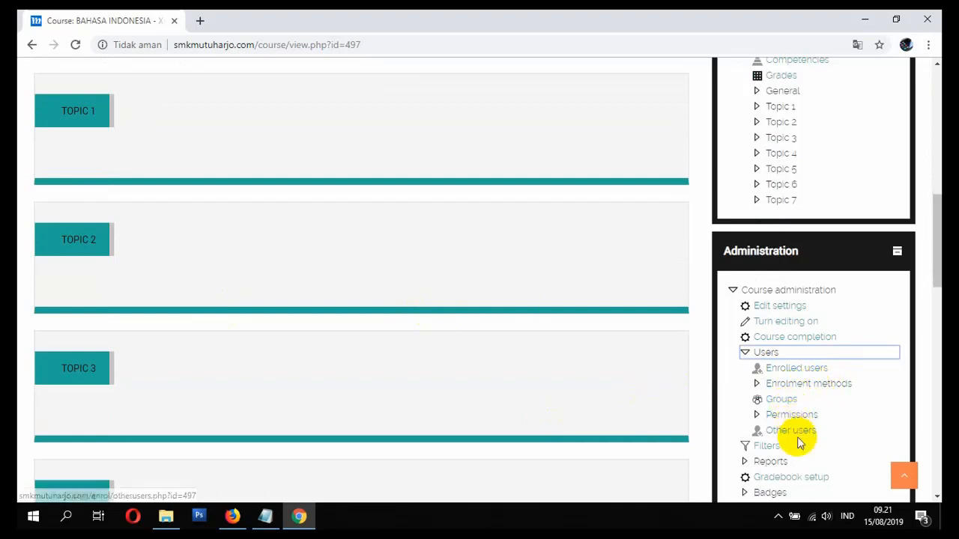
pyautogui.click(783, 390)
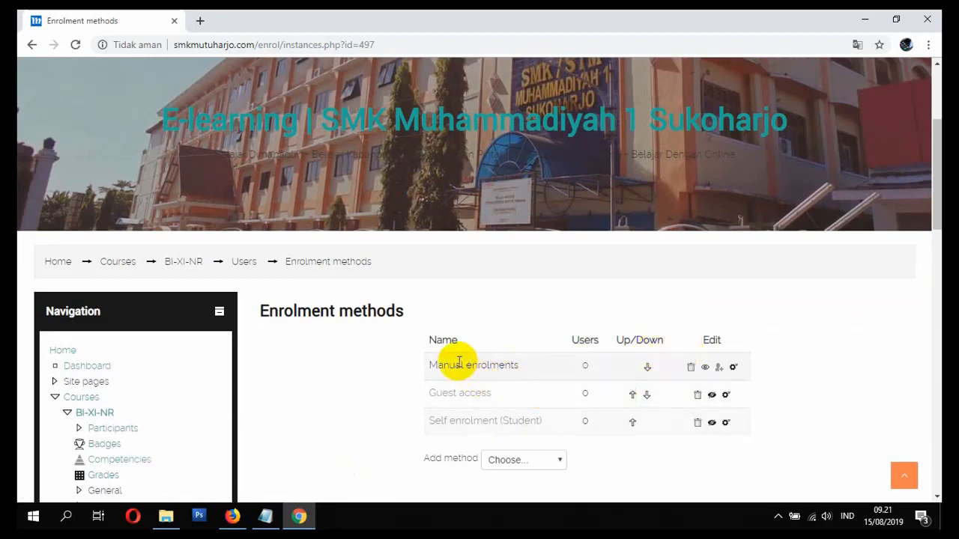
# - Manually enrol the second teacher account in BI-XI-NR with the Teacher role
pyautogui.click(722, 370)
pyautogui.scroll(-5, 467, 365)
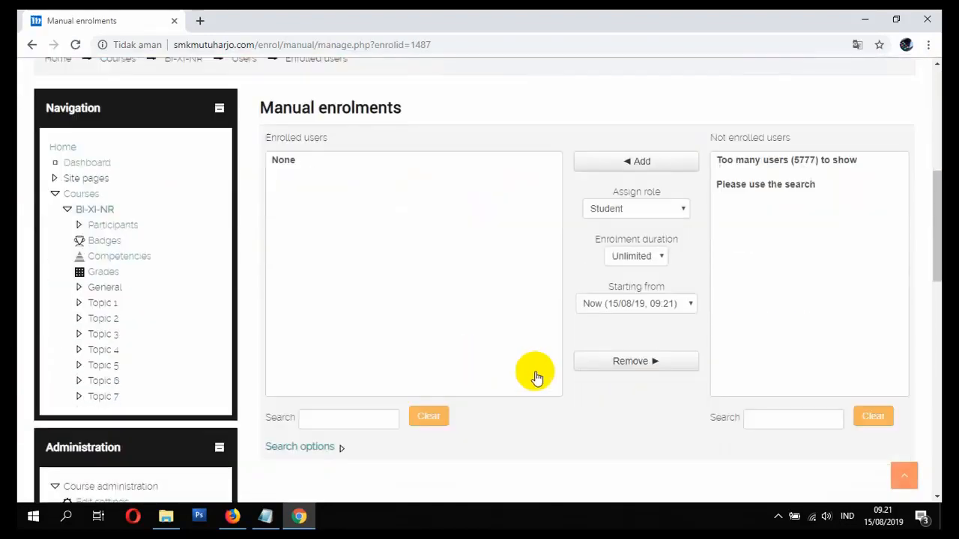
pyautogui.click(756, 414)
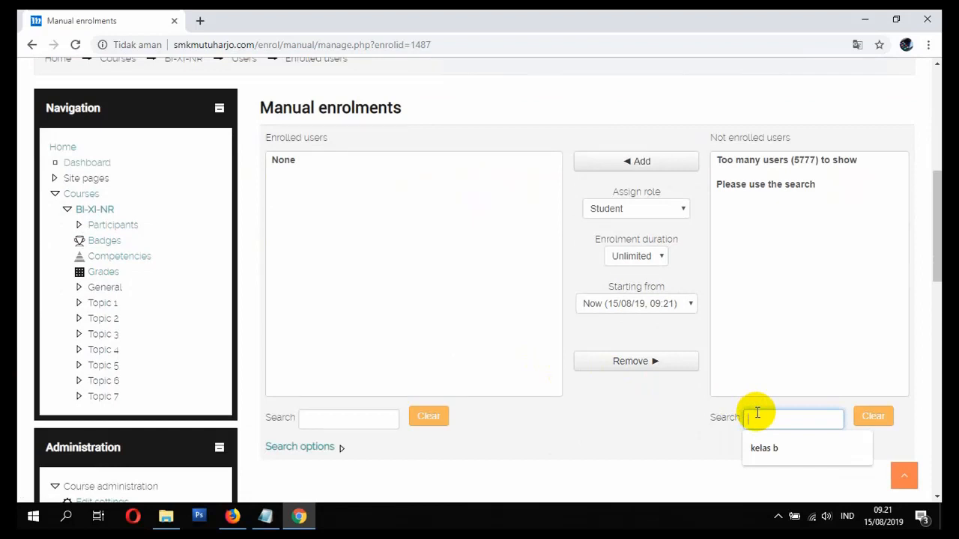
pyautogui.write('guruin')
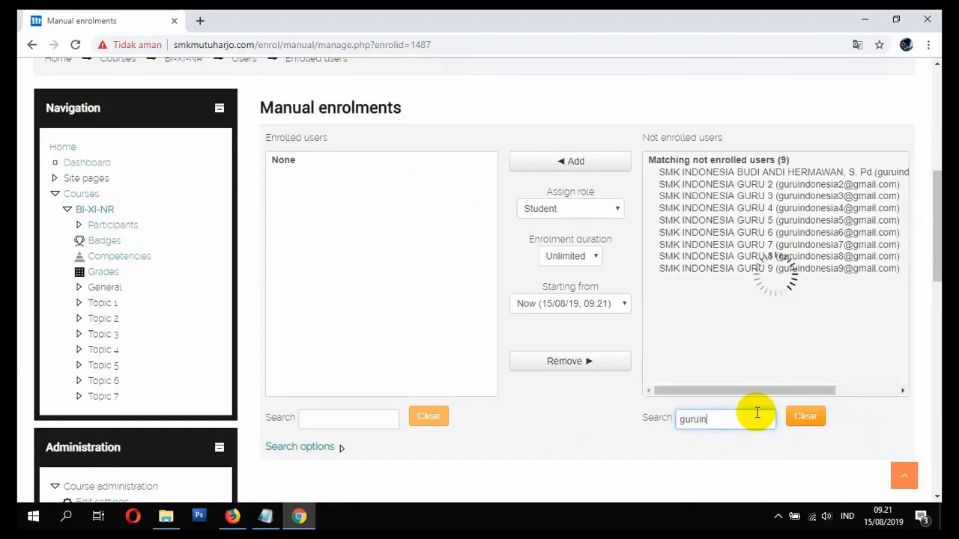
pyautogui.click(796, 174)
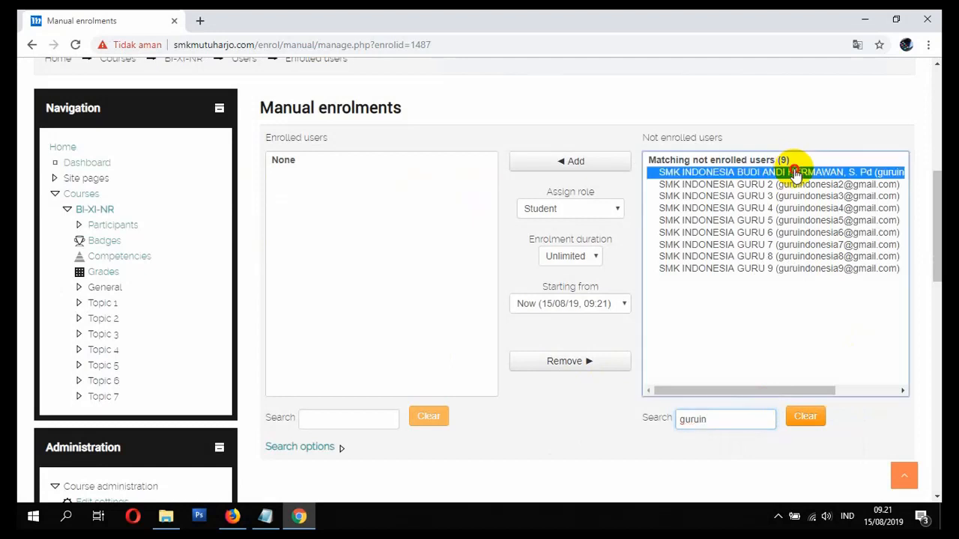
pyautogui.click(777, 186)
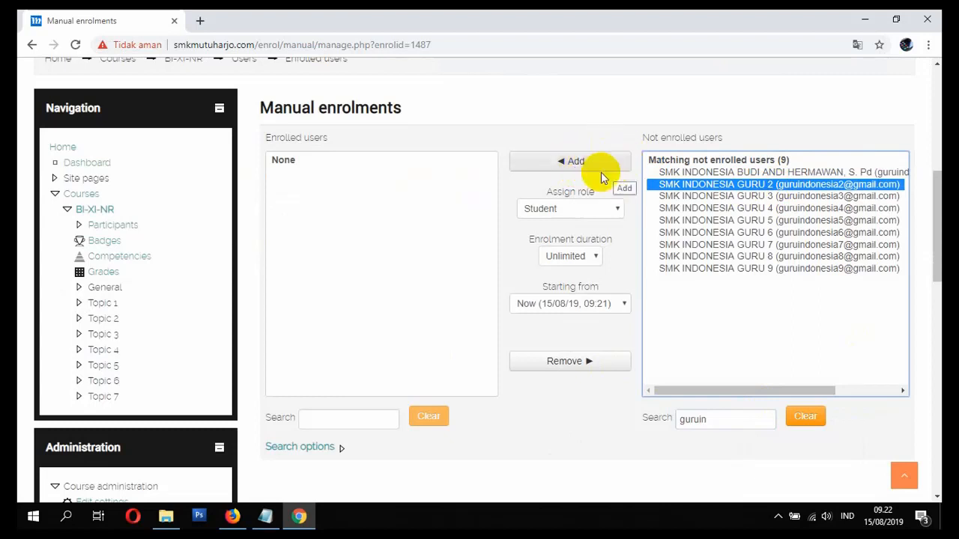
pyautogui.click(581, 210)
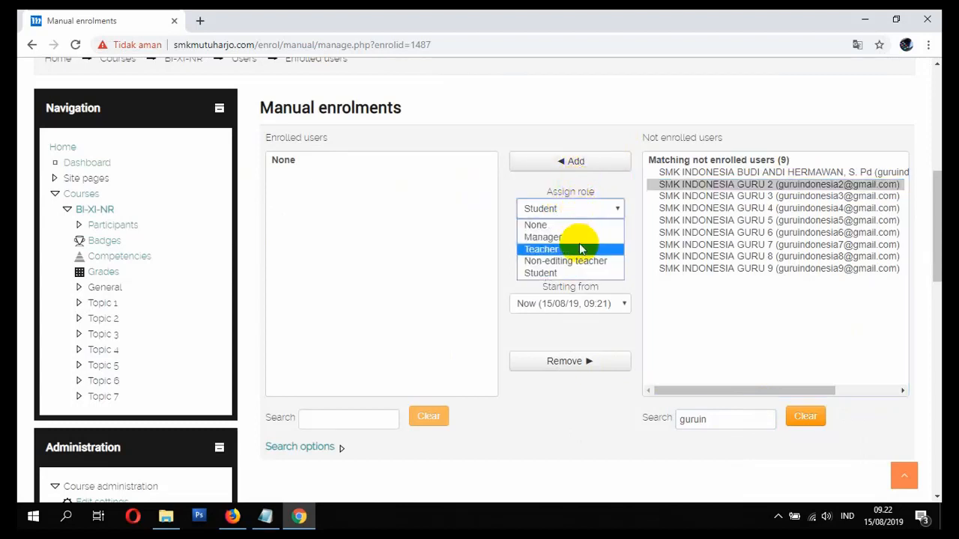
pyautogui.click(579, 248)
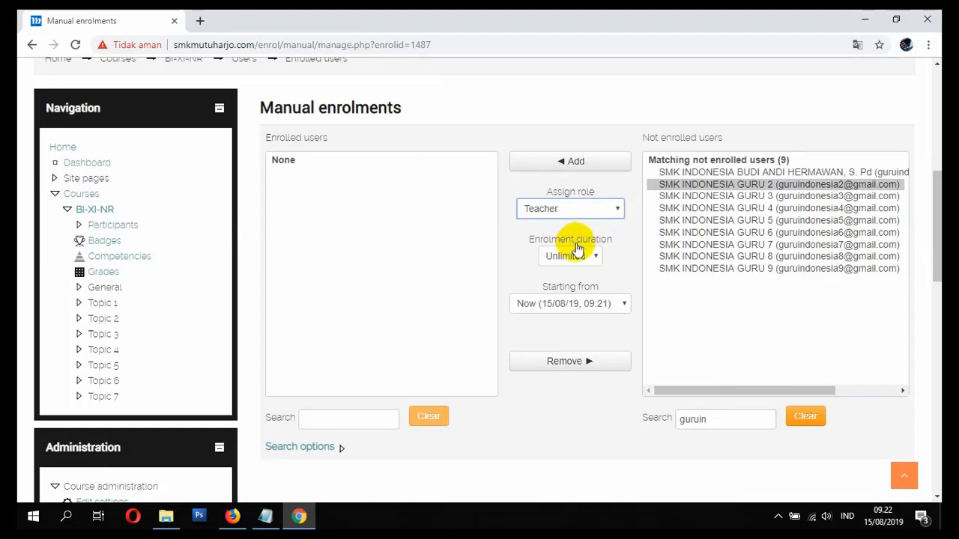
pyautogui.click(575, 163)
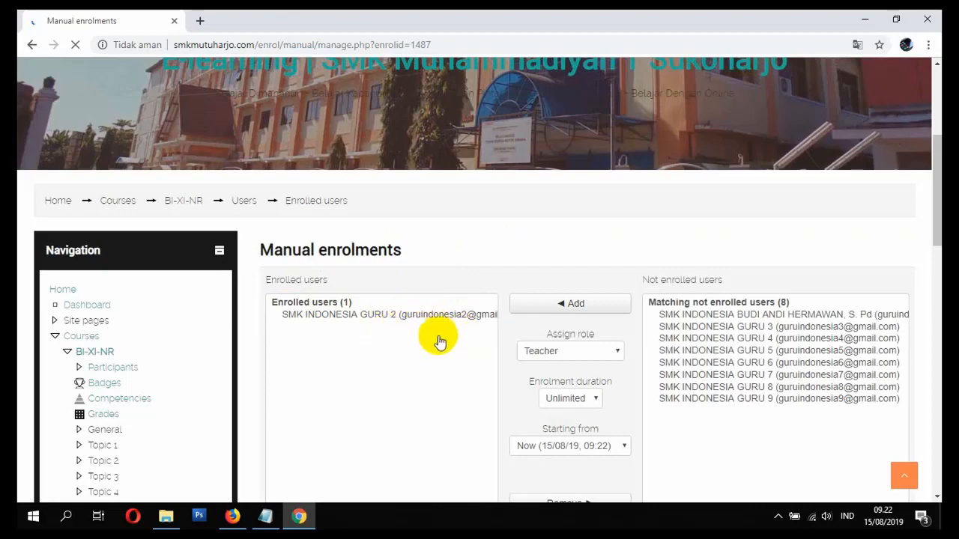
pyautogui.scroll(4, 471, 323)
pyautogui.scroll(-4, 524, 299)
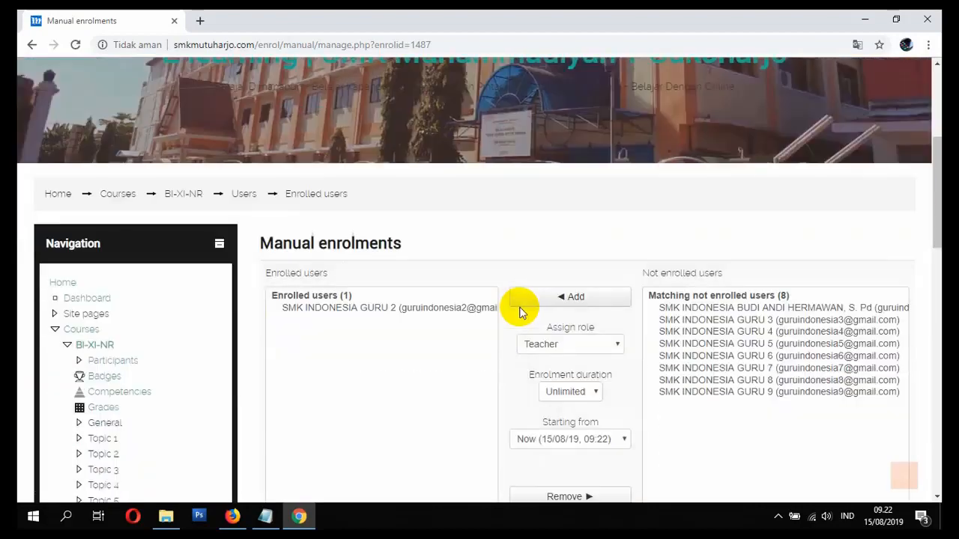
pyautogui.scroll(4, 462, 300)
# - Log out of the admin account and bring up the login form
pyautogui.click(837, 87)
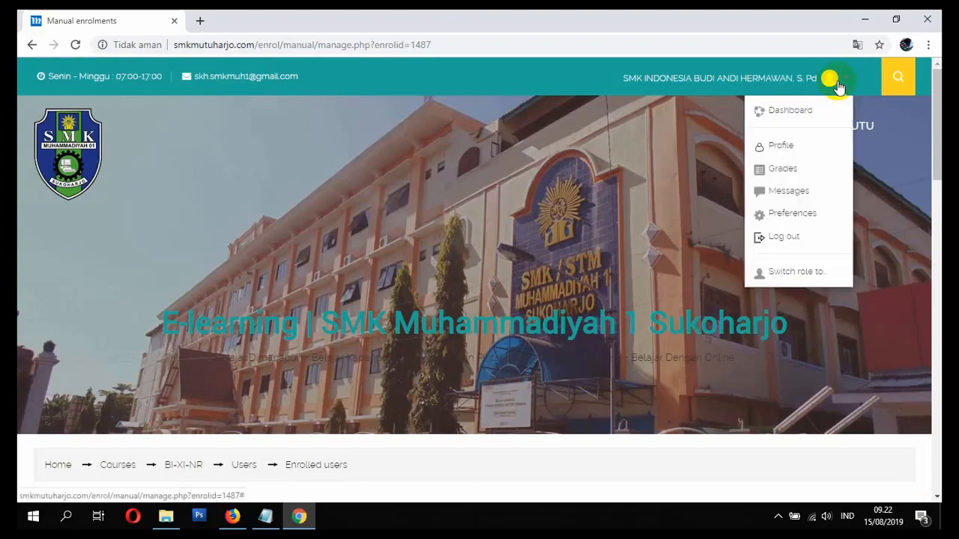
pyautogui.click(818, 240)
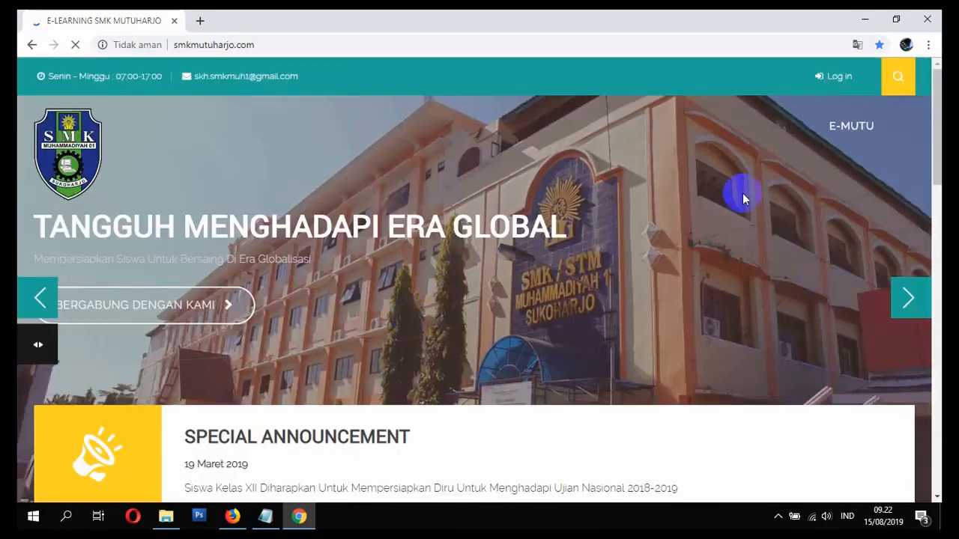
pyautogui.click(836, 81)
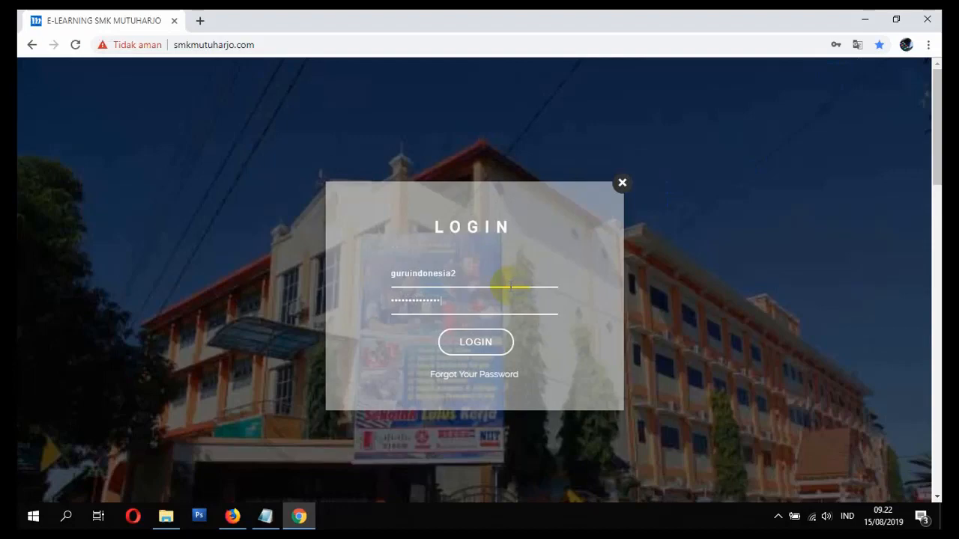
# - Log in as the newly enrolled teacher and scroll to My Courses
pyautogui.click(483, 343)
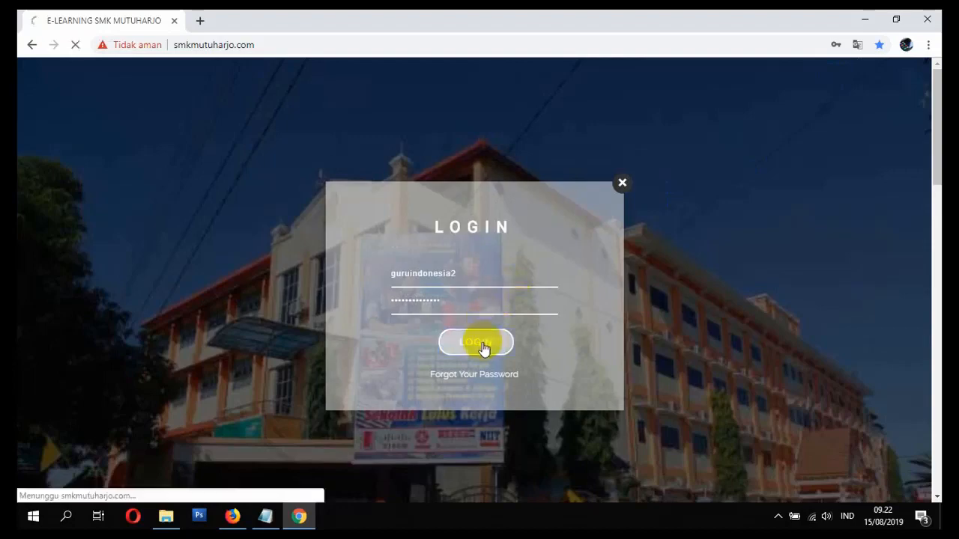
pyautogui.scroll(-4, 500, 299)
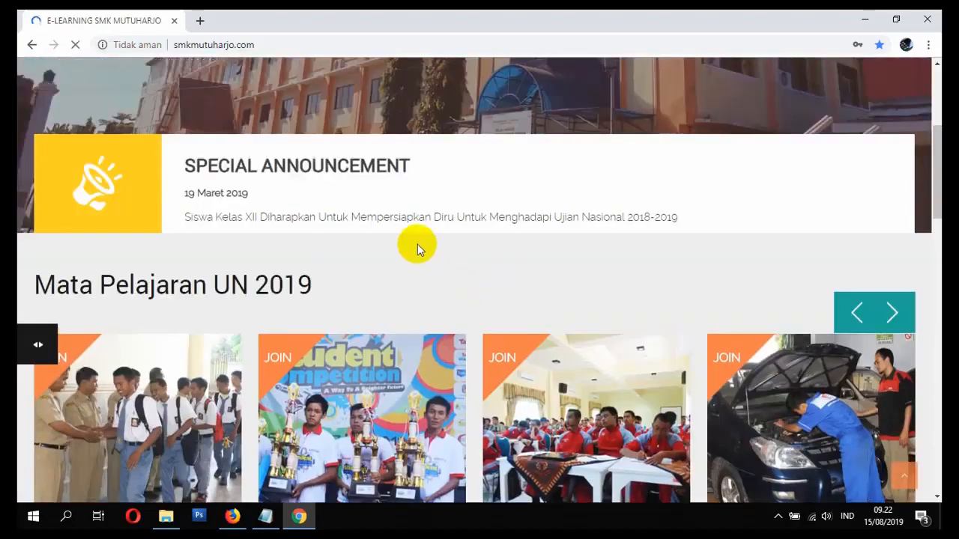
pyautogui.scroll(-10, 423, 255)
pyautogui.scroll(-2, 405, 262)
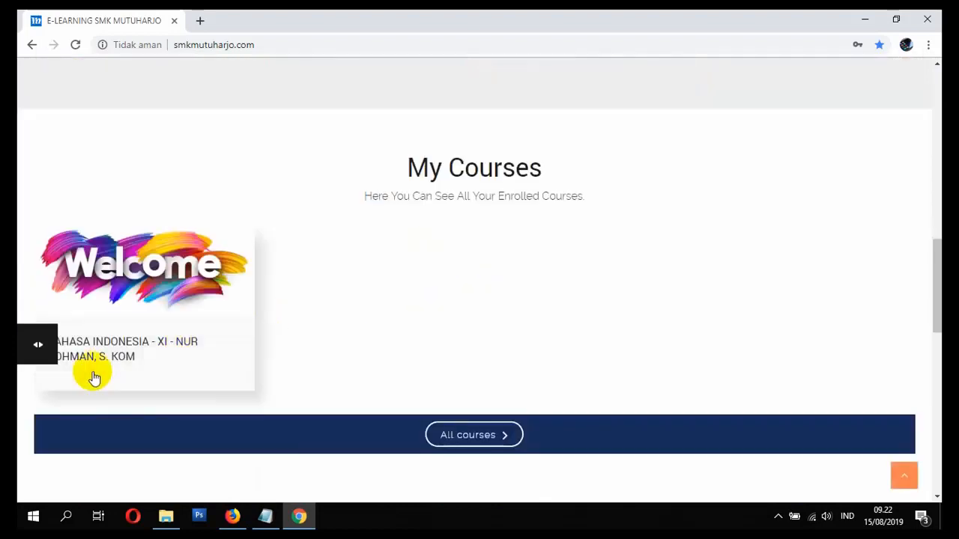
pyautogui.scroll(-2, 175, 322)
pyautogui.scroll(1, 337, 203)
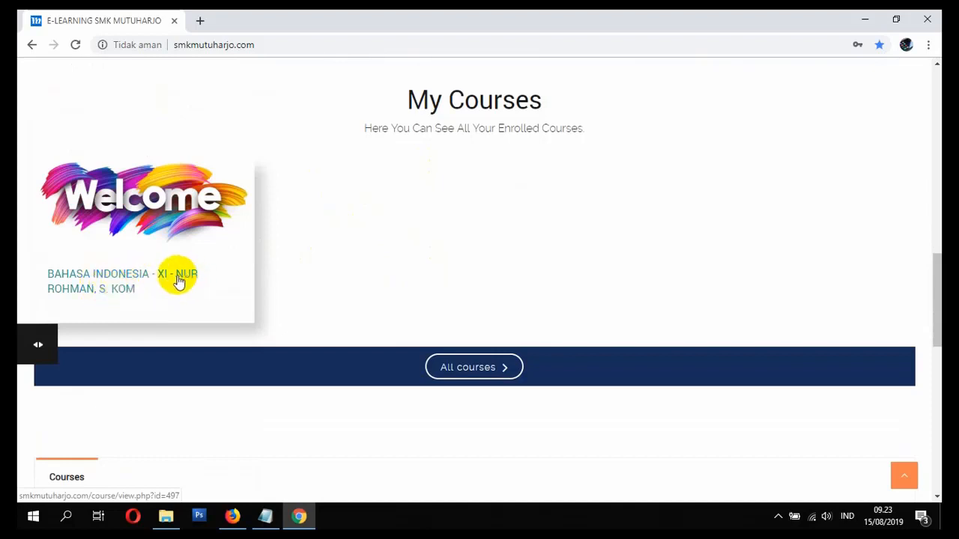
# - Open the BAHASA INDONESIA course card and browse its General and Topic sections
pyautogui.click(108, 291)
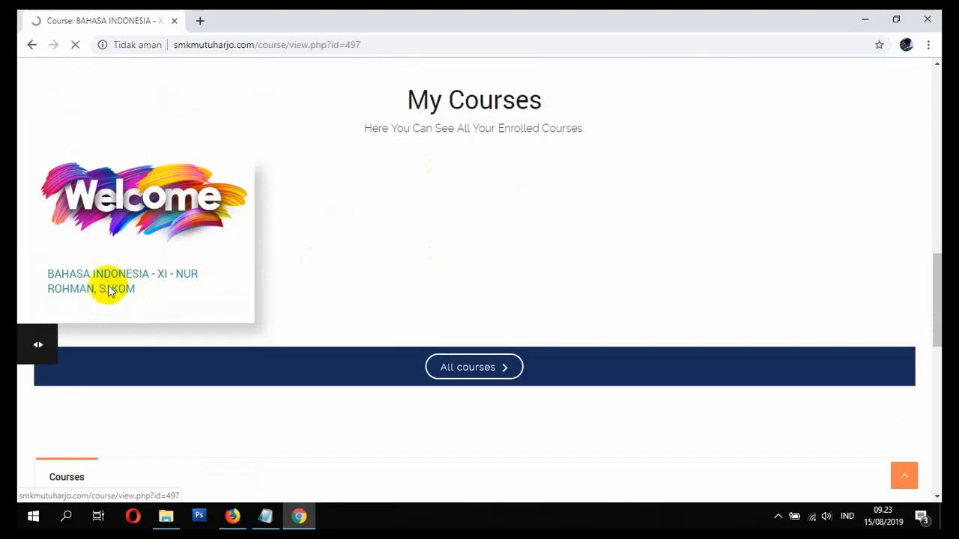
pyautogui.scroll(-6, 150, 296)
pyautogui.scroll(5, 148, 307)
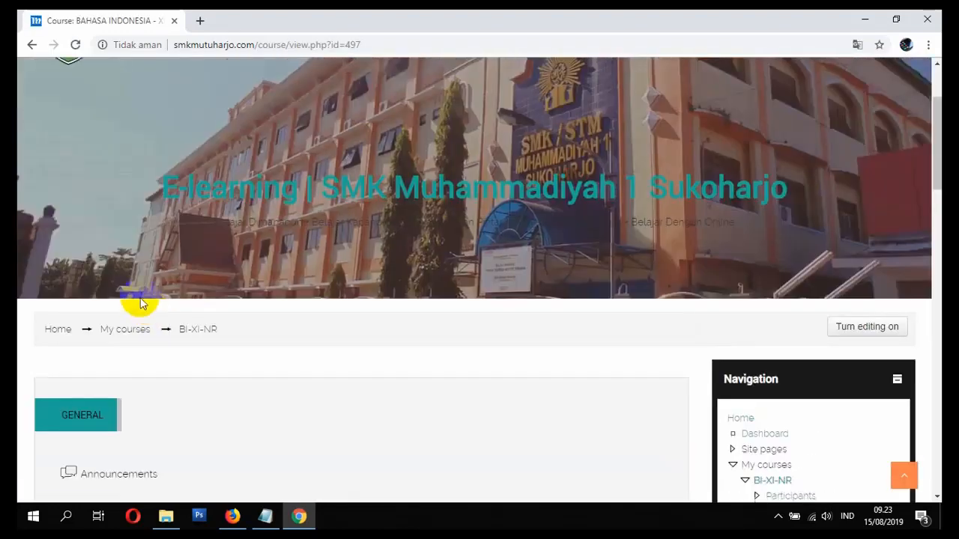
pyautogui.scroll(2, 189, 365)
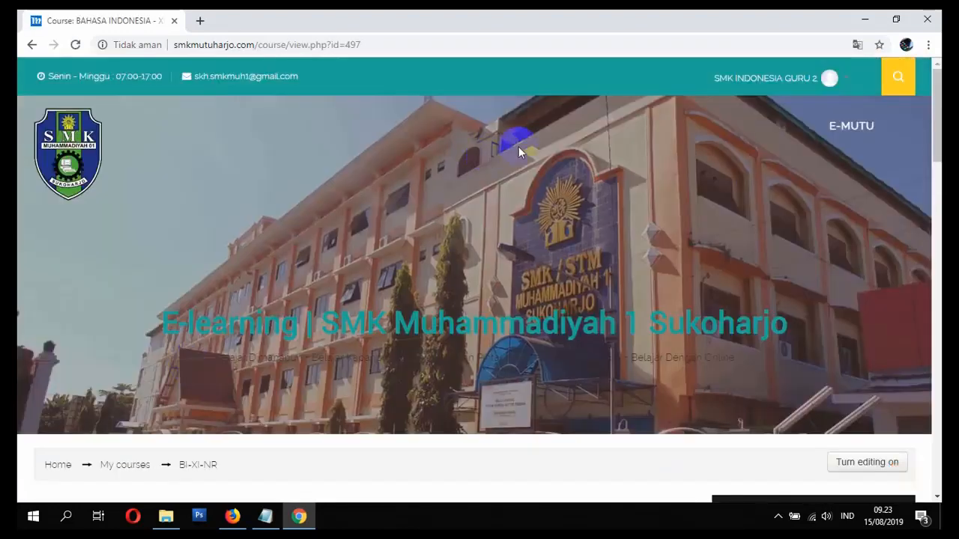
pyautogui.scroll(-3, 391, 338)
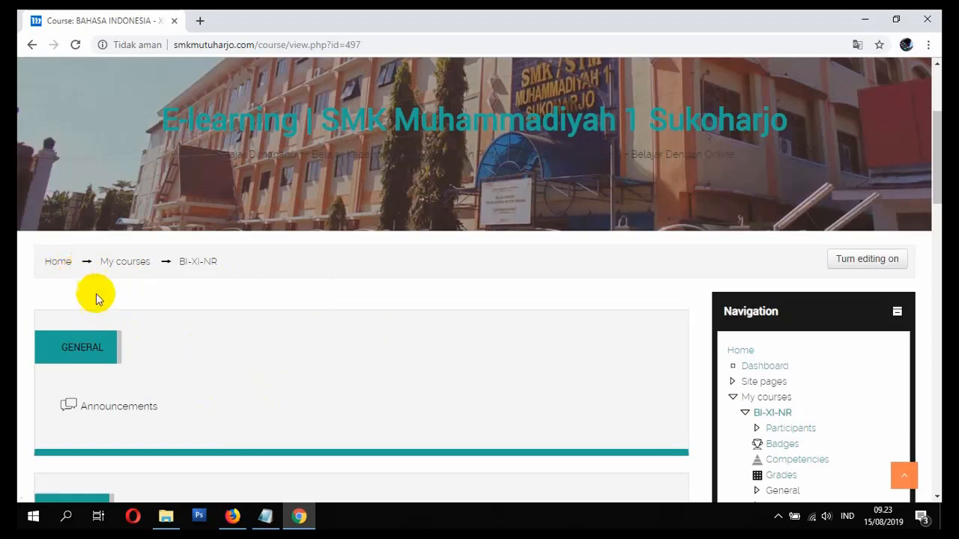
pyautogui.scroll(-4, 97, 297)
pyautogui.scroll(5, 238, 303)
pyautogui.scroll(-4, 245, 369)
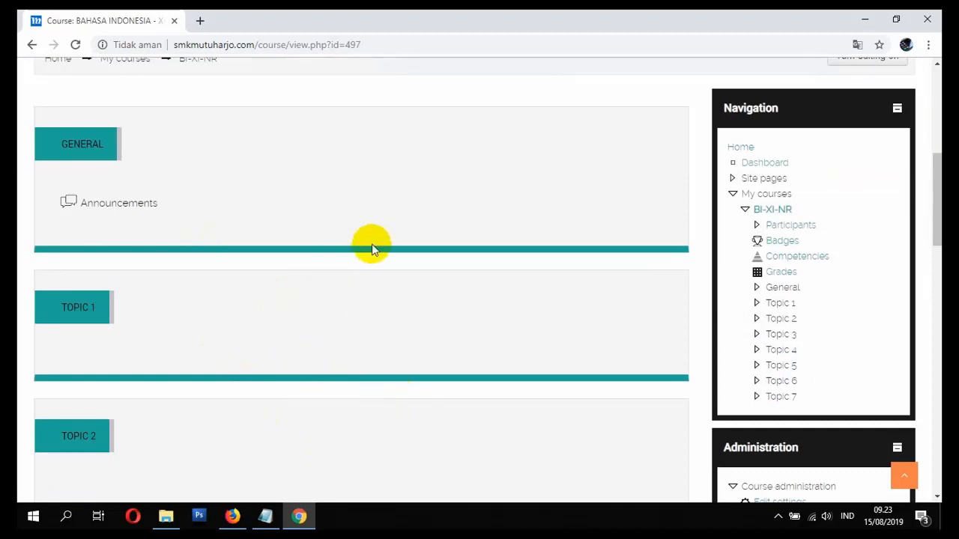
pyautogui.scroll(2, 386, 352)
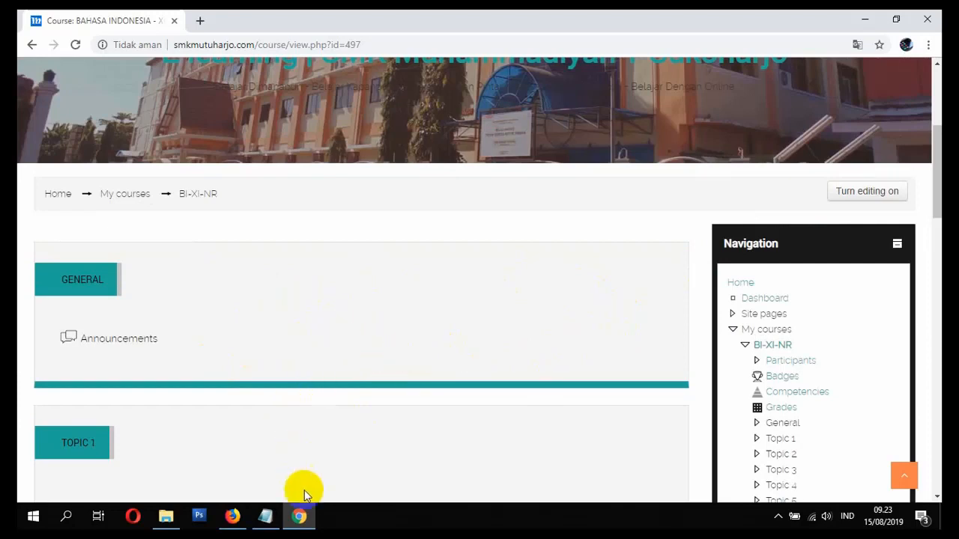
pyautogui.click(275, 522)
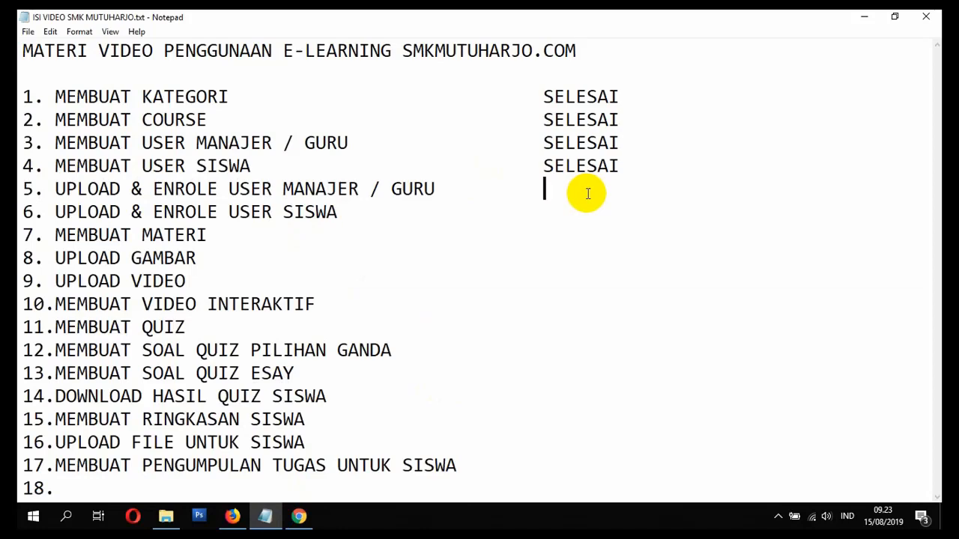
# - Mark item 5, UPLOAD & ENROLE USER MANAJER / GURU, as SELESAI in the checklist
pyautogui.write('ELESA')
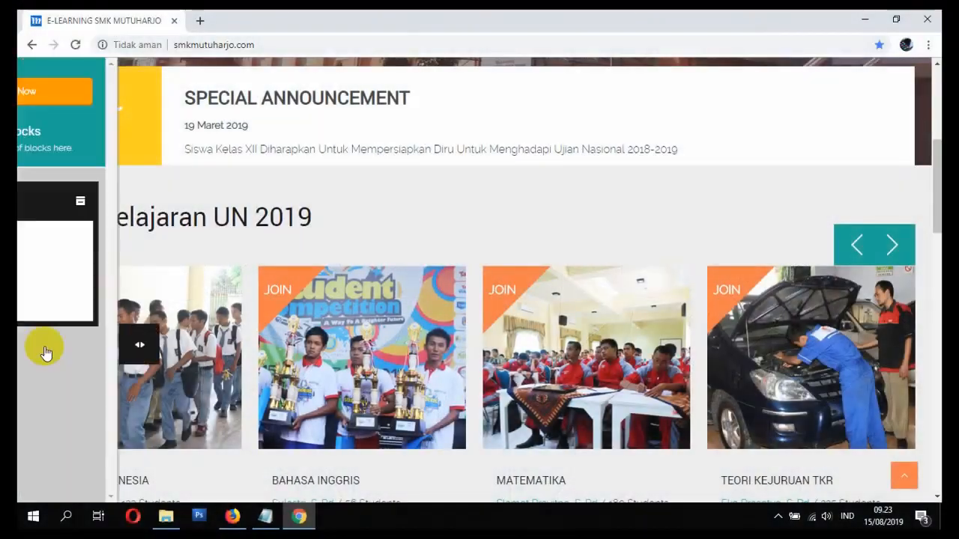
# - Browse the BI-XI-NR and BAHASA INDONESIA course pages, returning to the site home each time
pyautogui.click(83, 303)
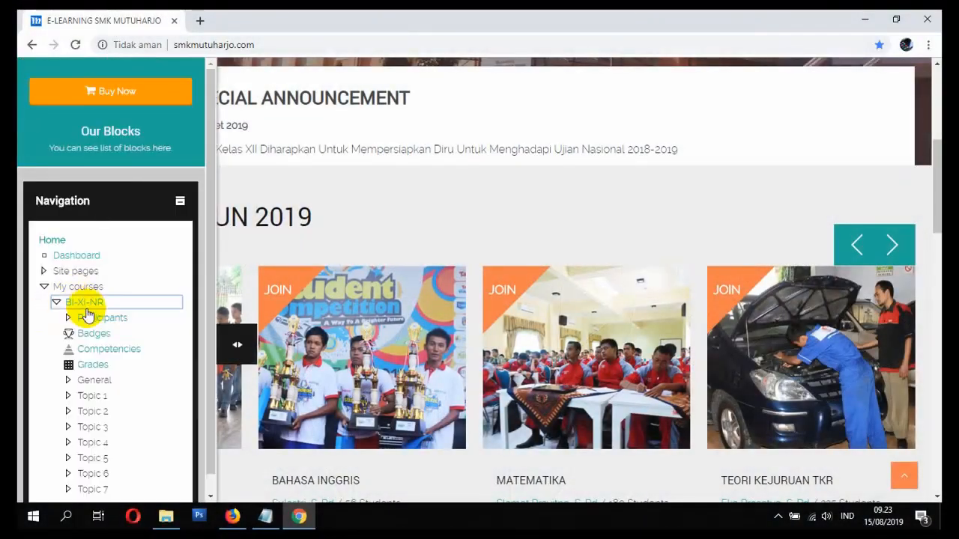
pyautogui.click(86, 303)
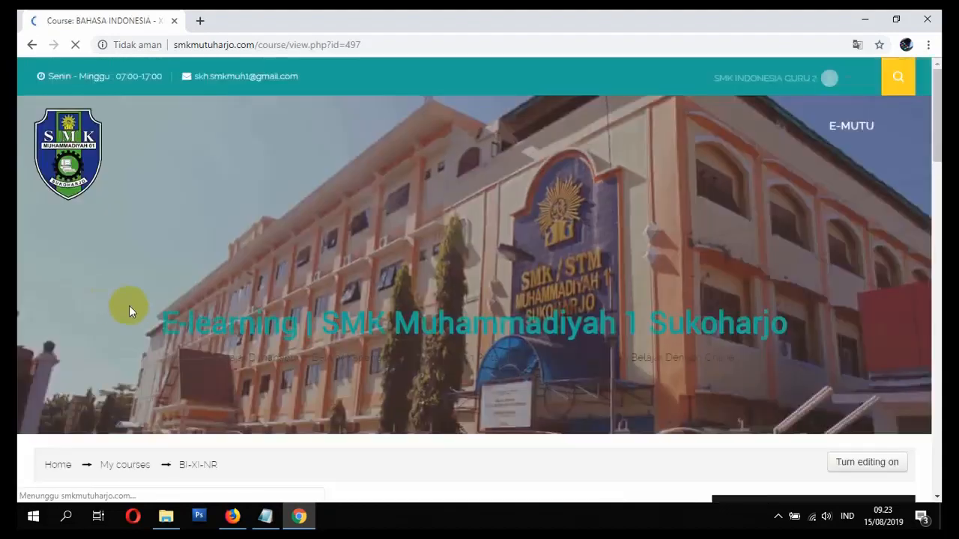
pyautogui.scroll(-2, 182, 304)
pyautogui.scroll(3, 159, 348)
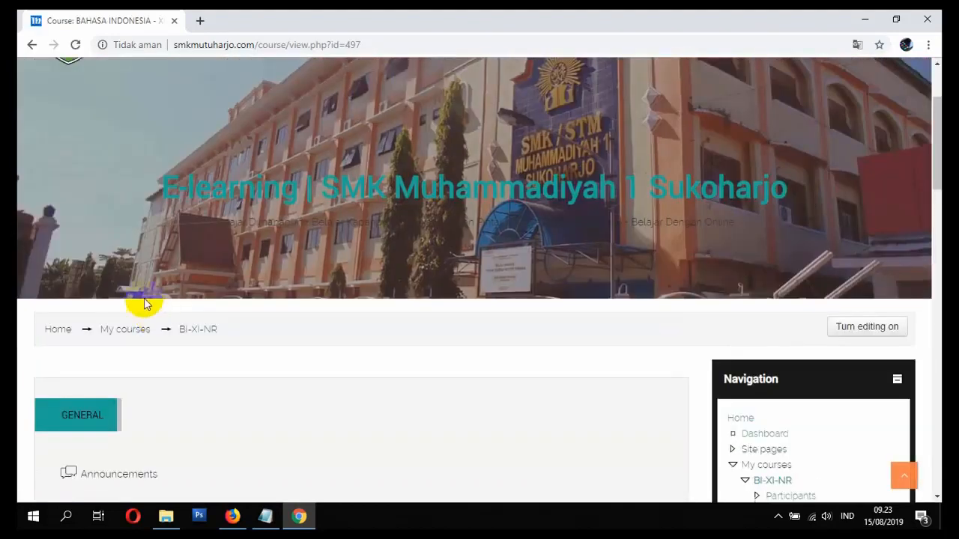
pyautogui.click(60, 332)
pyautogui.scroll(-10, 210, 307)
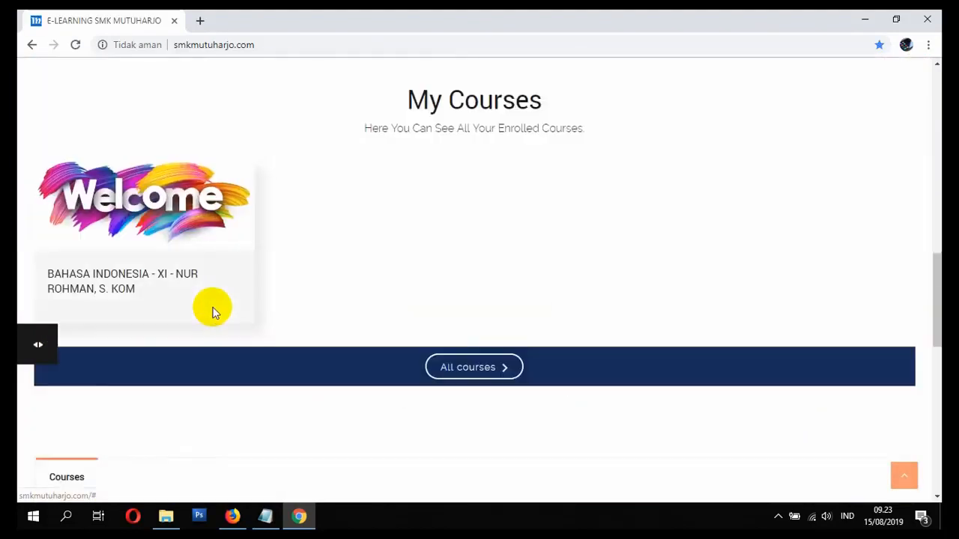
pyautogui.click(118, 280)
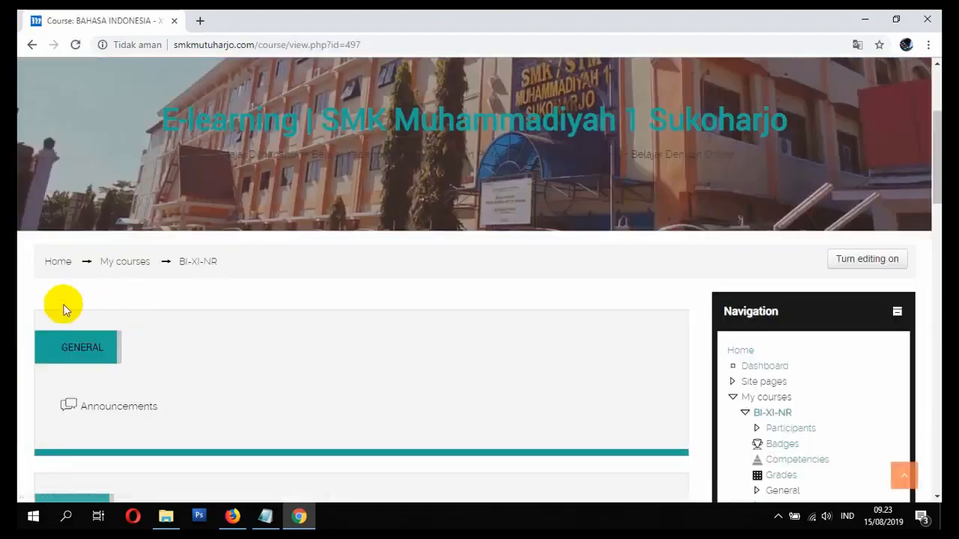
pyautogui.click(49, 262)
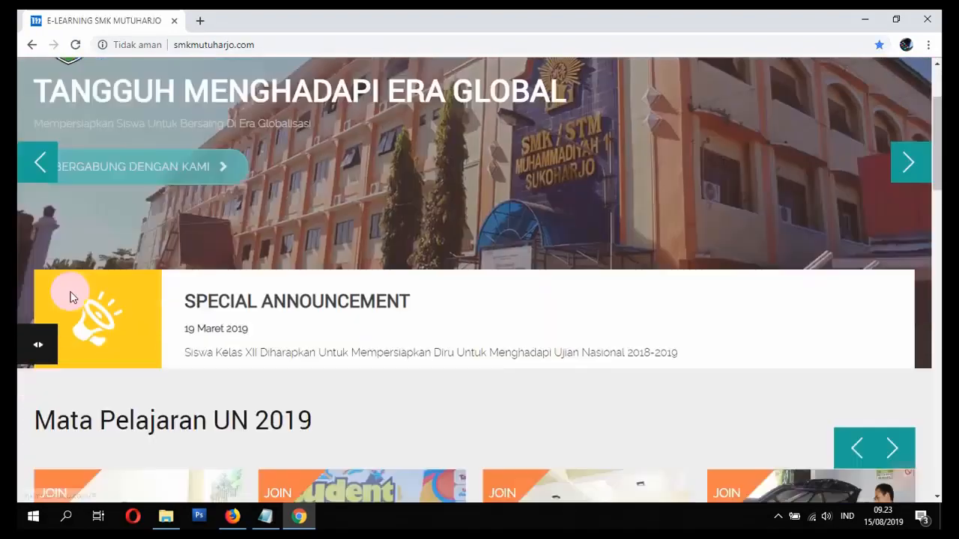
pyautogui.scroll(-2, 72, 293)
pyautogui.scroll(-13, 73, 294)
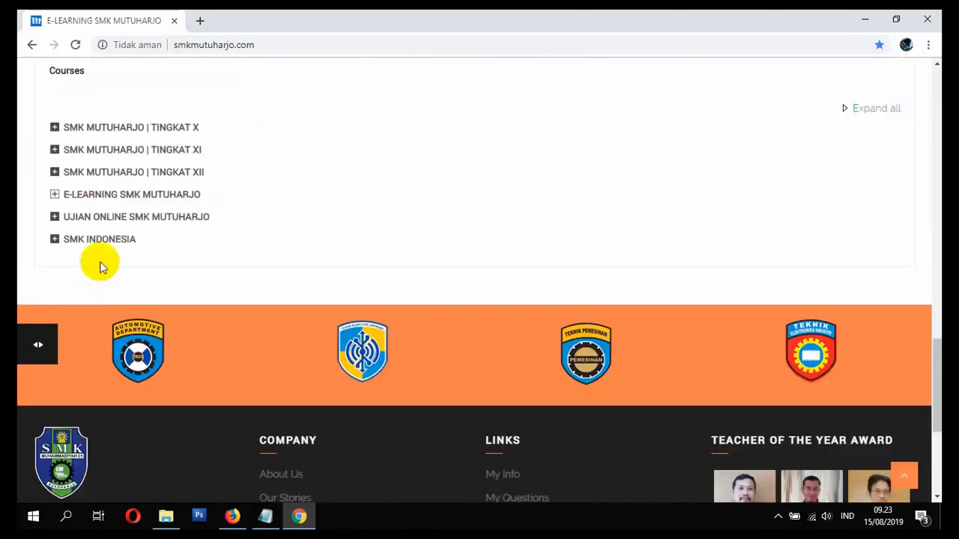
# - Open the course from the SMK INDONESIA category and go to Users > Enrolment methods
pyautogui.click(128, 241)
pyautogui.scroll(-4, 139, 251)
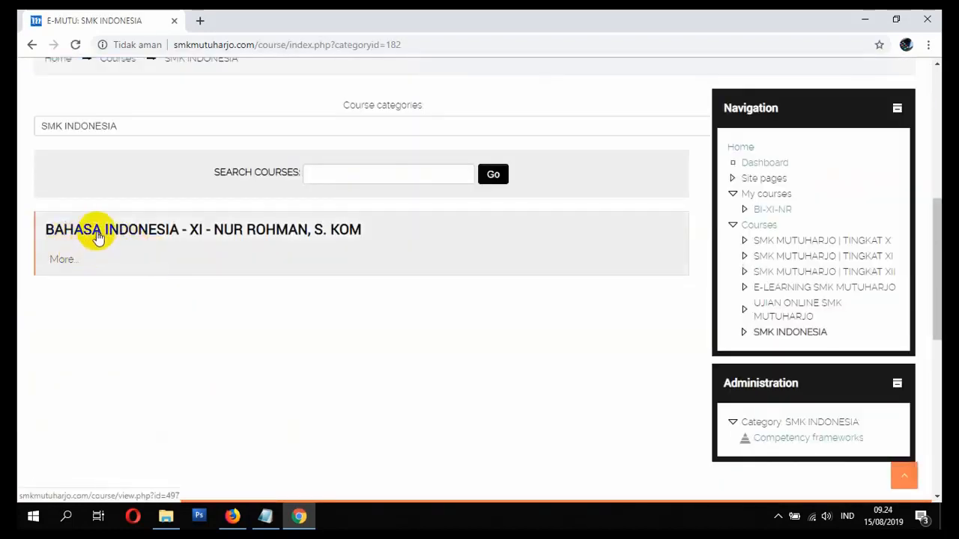
pyautogui.scroll(-5, 187, 281)
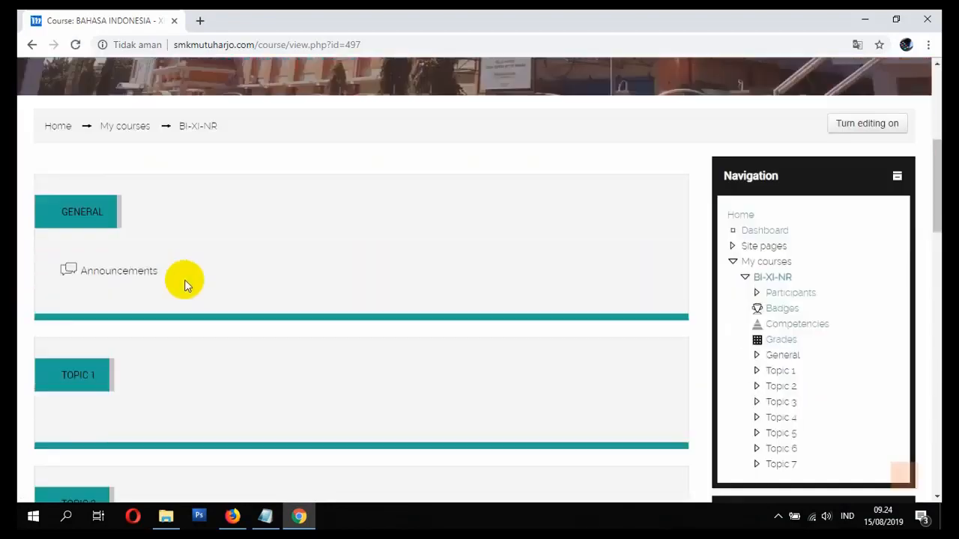
pyautogui.scroll(-1, 648, 332)
pyautogui.scroll(-1, 593, 328)
pyautogui.scroll(4, 494, 321)
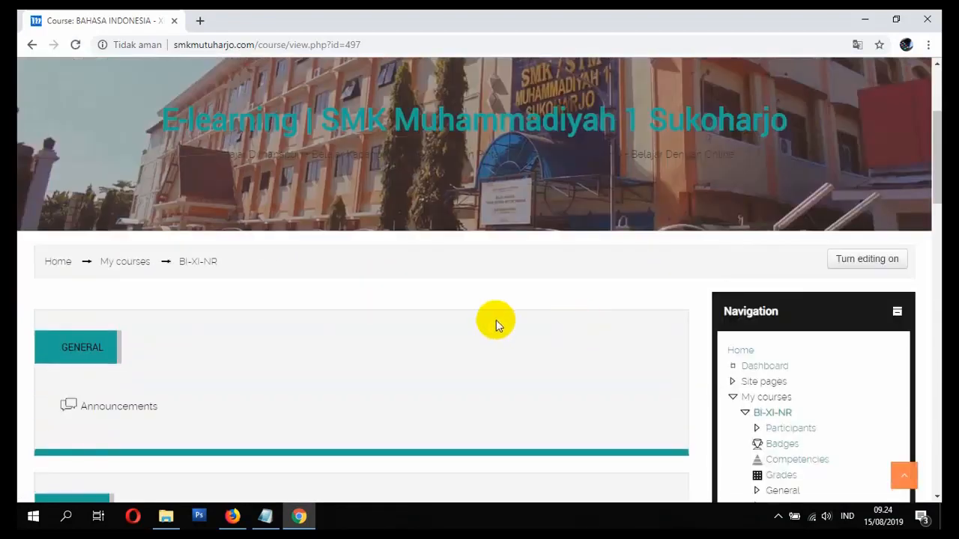
pyautogui.scroll(-5, 516, 323)
pyautogui.scroll(-1, 519, 328)
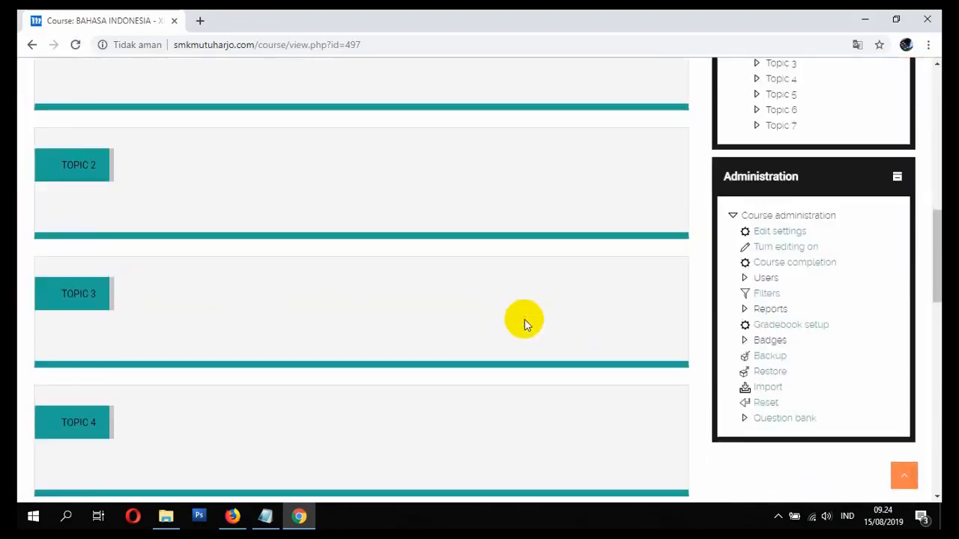
pyautogui.click(747, 279)
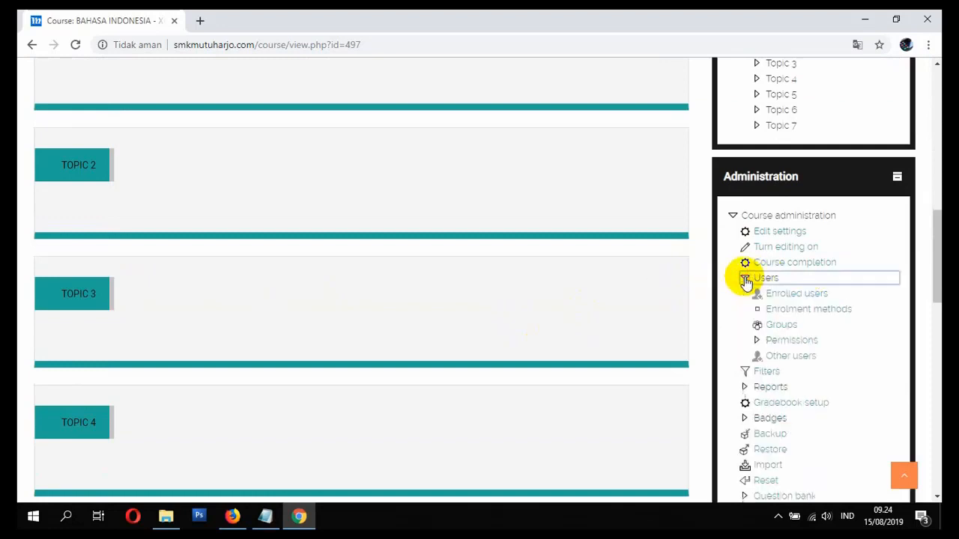
pyautogui.click(789, 310)
pyautogui.scroll(-3, 674, 303)
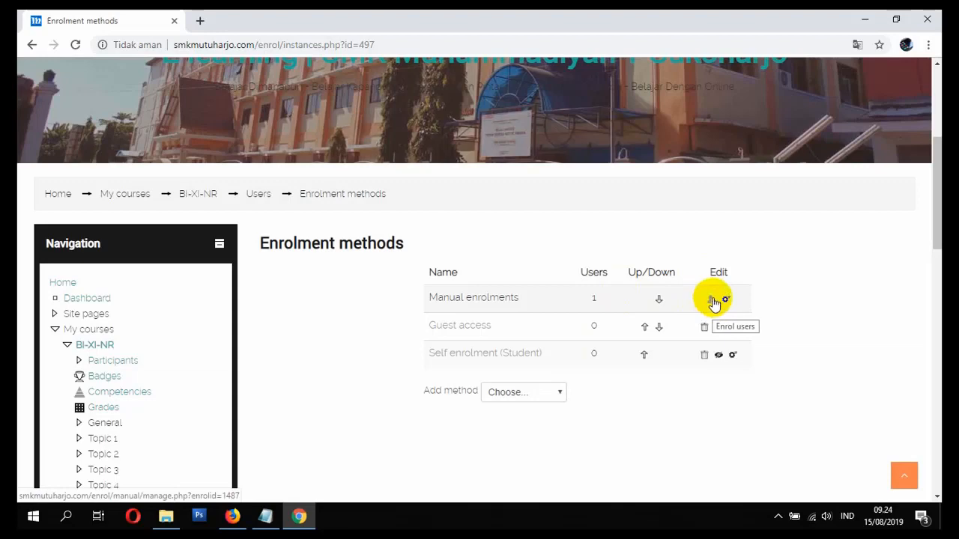
# - In Manual enrolments, search not-enrolled users for 'siswain' and select all nine results
pyautogui.scroll(-6, 717, 300)
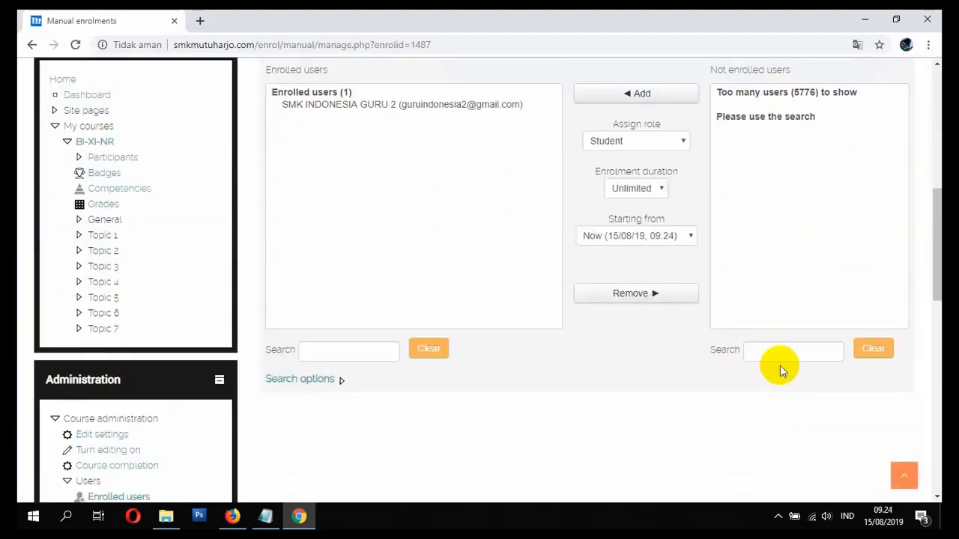
pyautogui.click(773, 345)
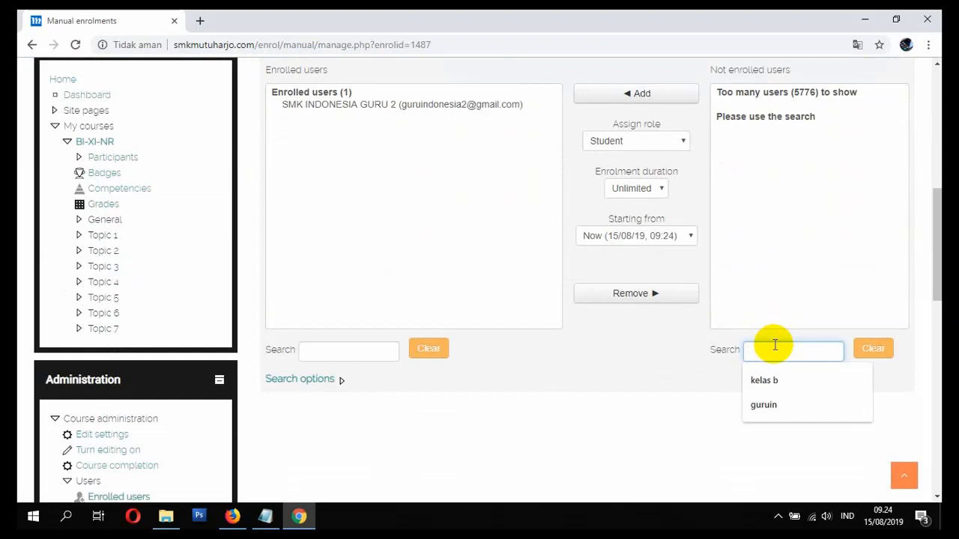
pyautogui.write('siswa')
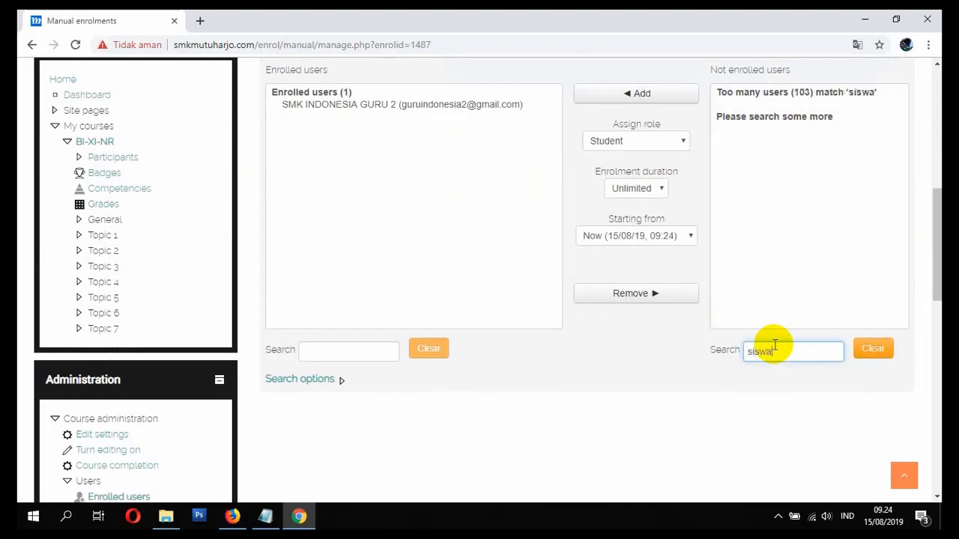
pyautogui.write('in')
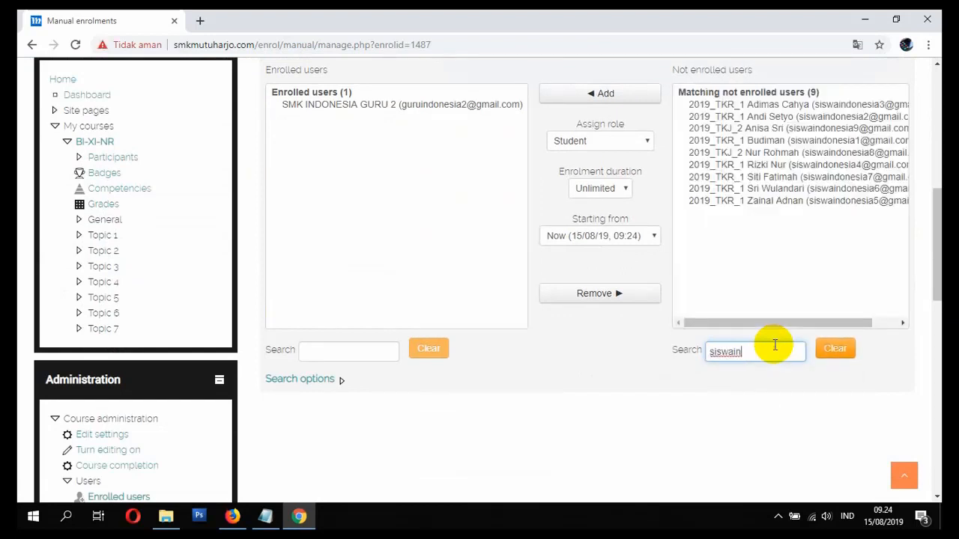
pyautogui.click(747, 107)
pyautogui.click(786, 201)
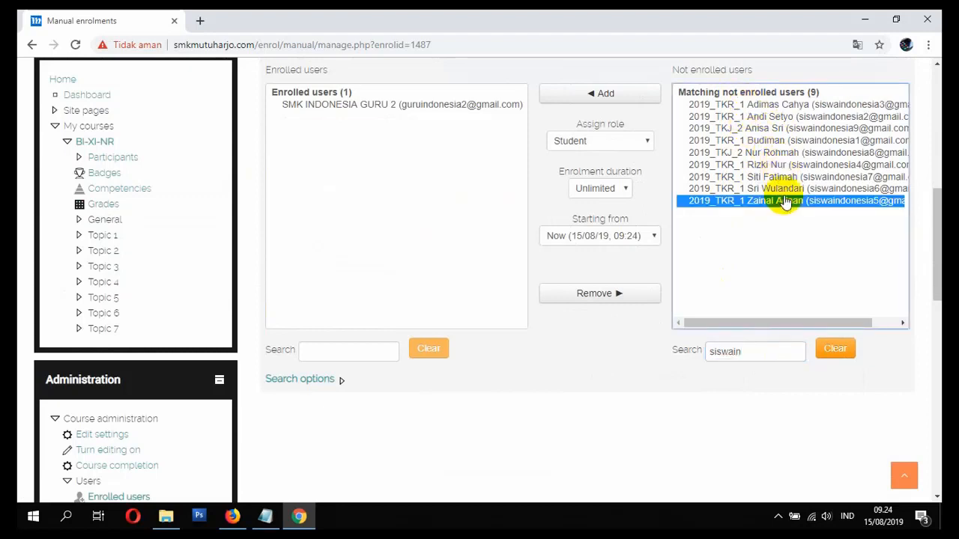
pyautogui.moveTo(758, 107); pyautogui.dragTo(777, 206)
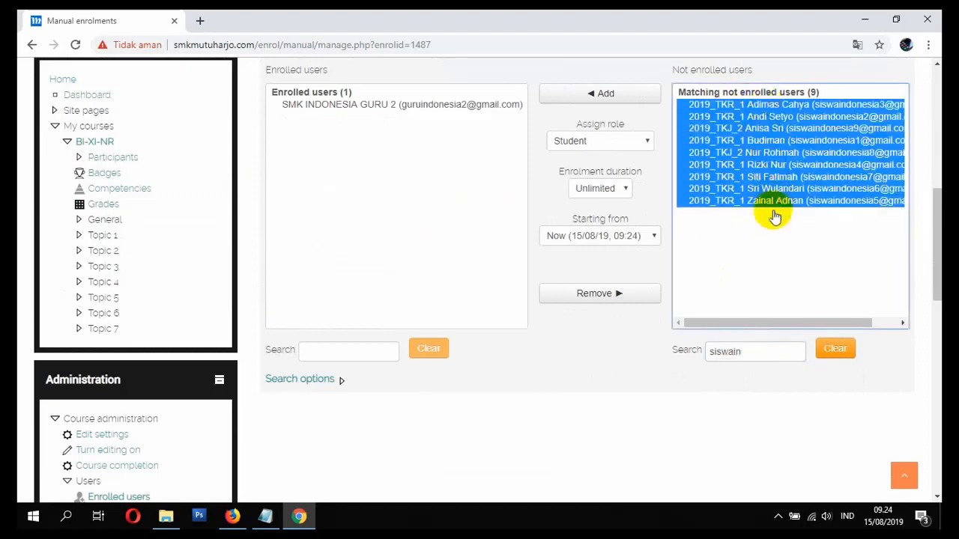
pyautogui.click(772, 189)
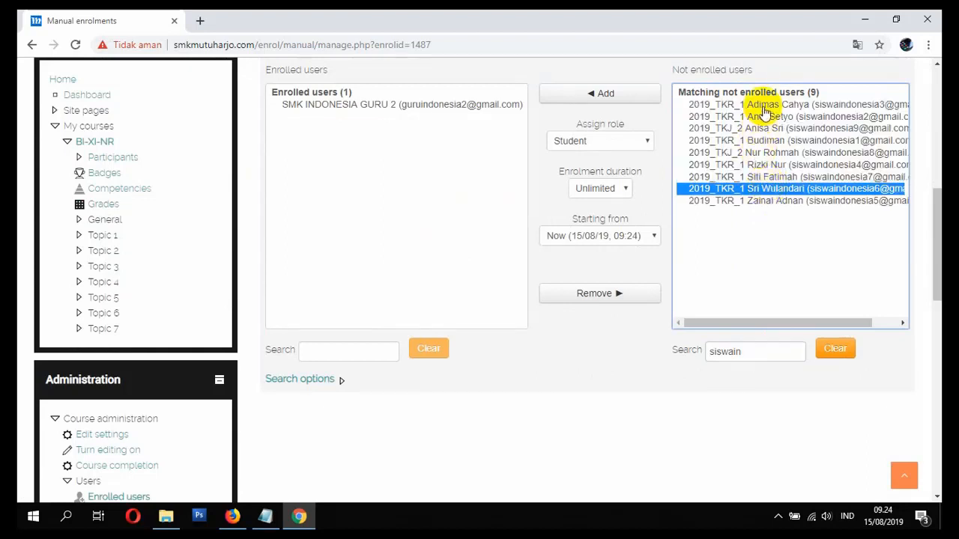
pyautogui.click(763, 105)
pyautogui.keyDown('shift'); pyautogui.click(775, 201); pyautogui.keyUp('shift')
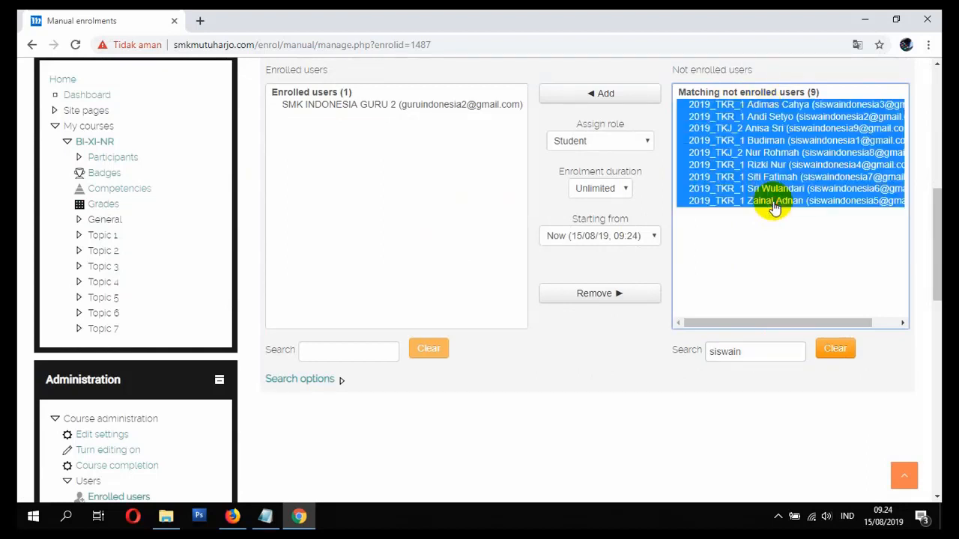
pyautogui.click(755, 107)
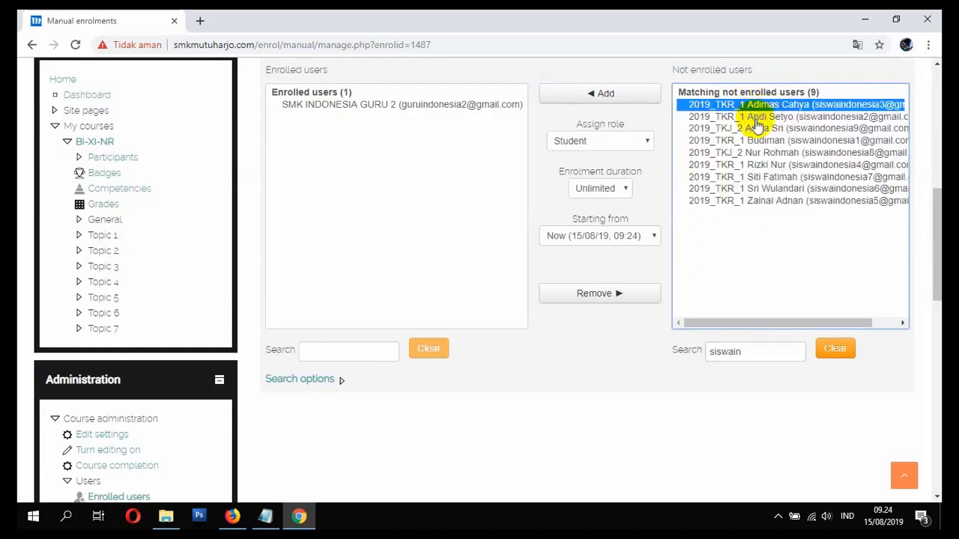
pyautogui.moveTo(751, 106); pyautogui.dragTo(757, 150)
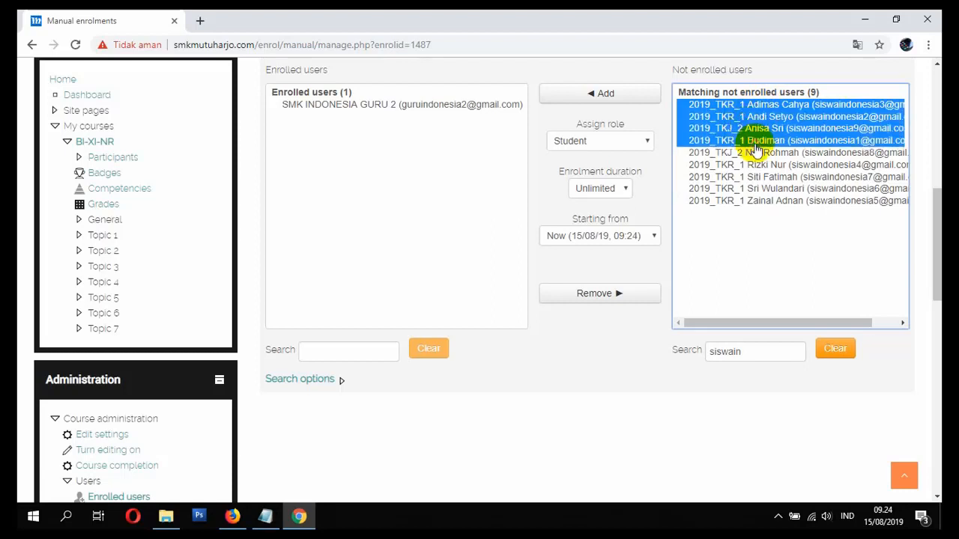
pyautogui.keyDown('shift'); pyautogui.click(775, 190); pyautogui.keyUp('shift')
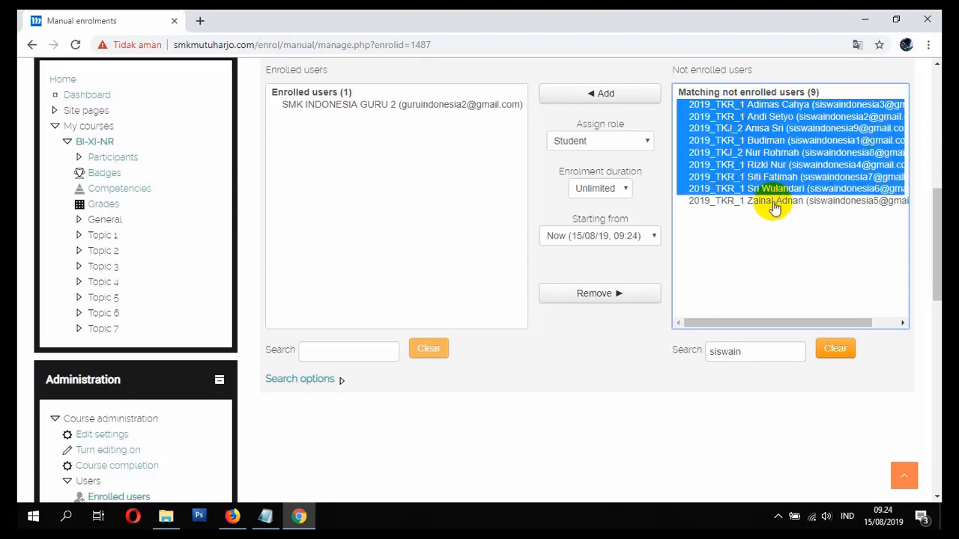
pyautogui.keyDown('shift'); pyautogui.click(773, 202); pyautogui.keyUp('shift')
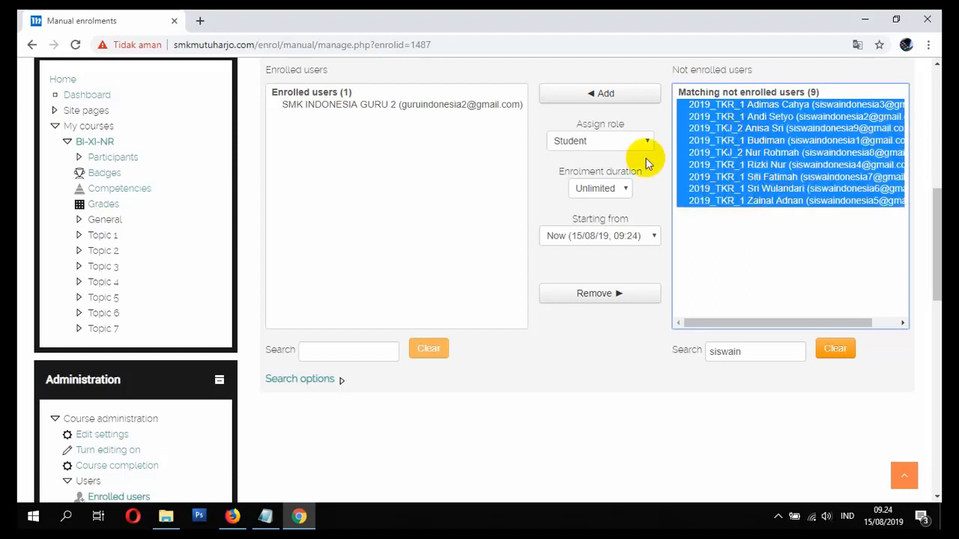
# - Enrol the nine users with the Student role, then bring up the Notepad checklist
pyautogui.click(605, 146)
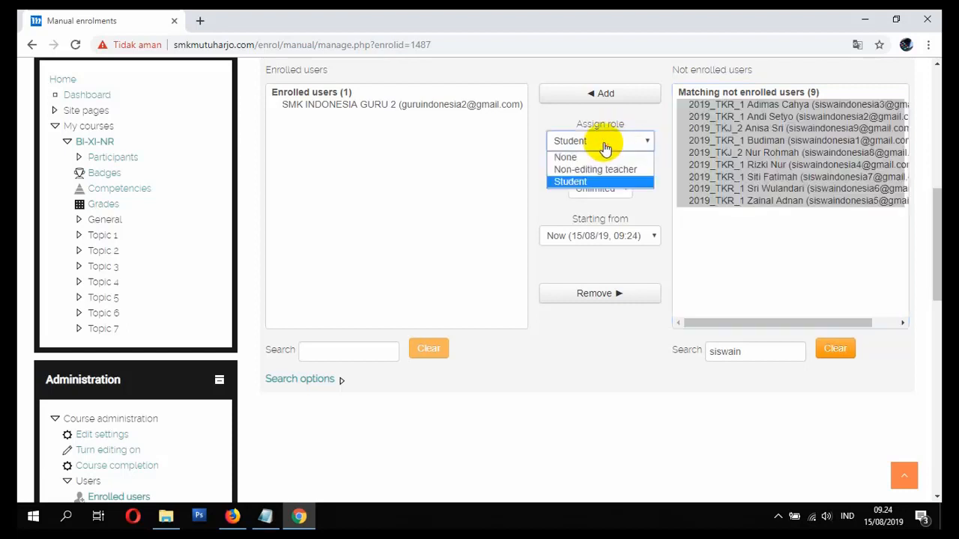
pyautogui.click(587, 182)
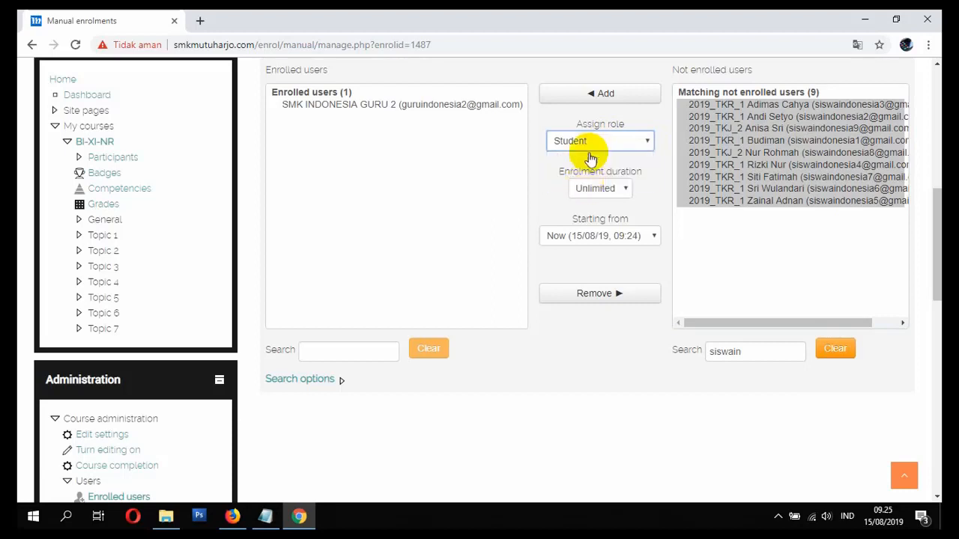
pyautogui.click(609, 101)
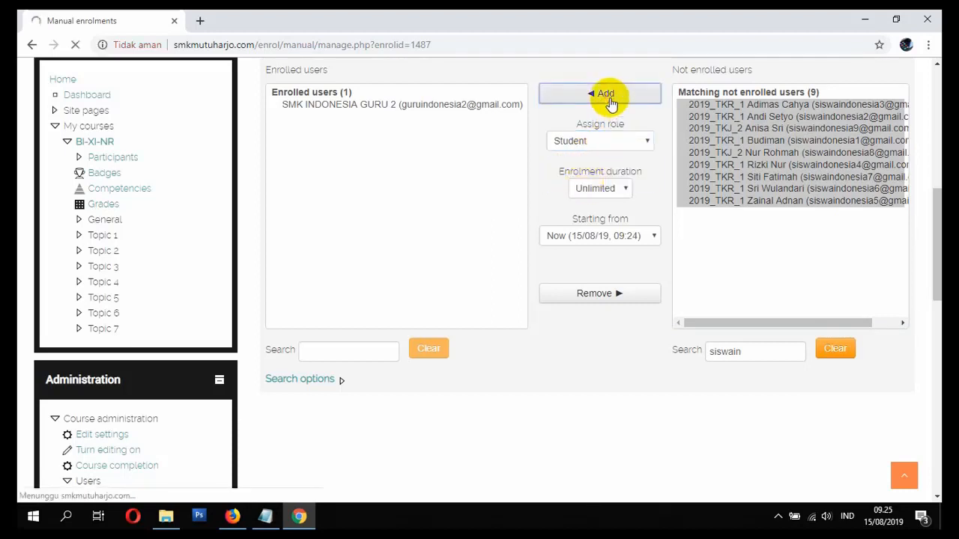
pyautogui.scroll(-4, 527, 200)
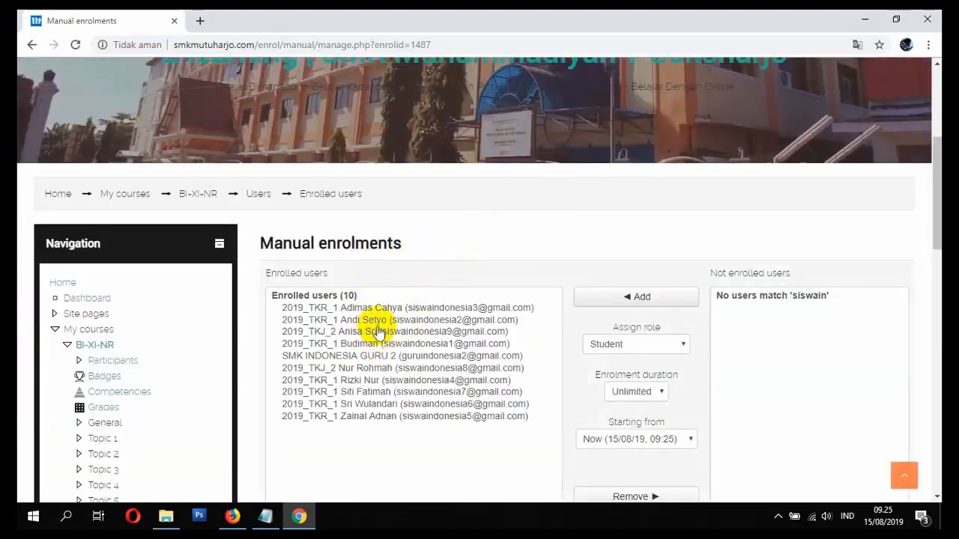
pyautogui.click(395, 357)
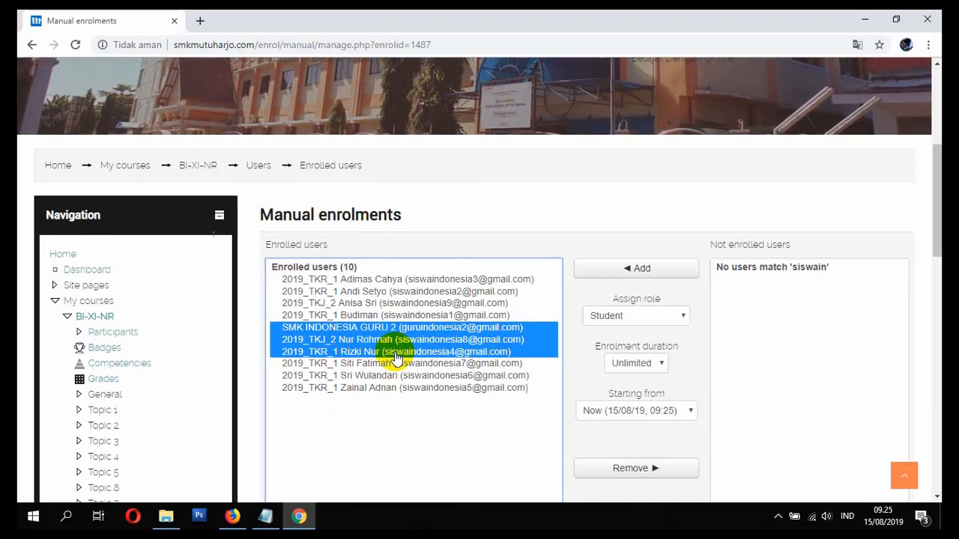
pyautogui.click(375, 330)
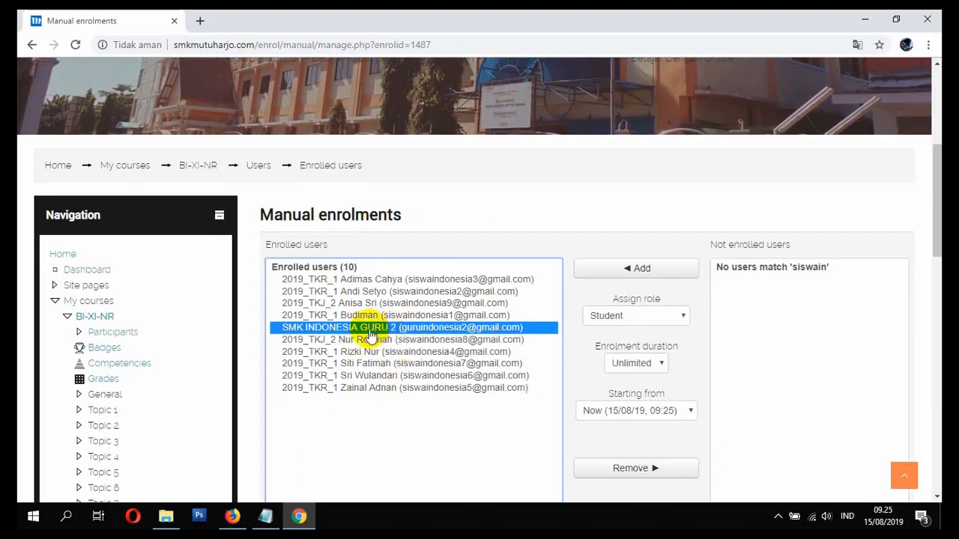
pyautogui.click(380, 279)
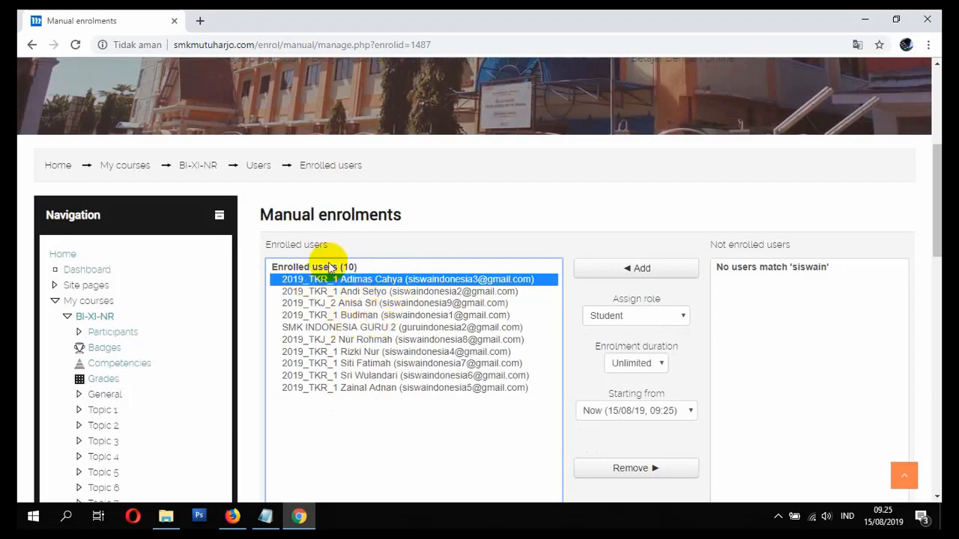
pyautogui.click(265, 516)
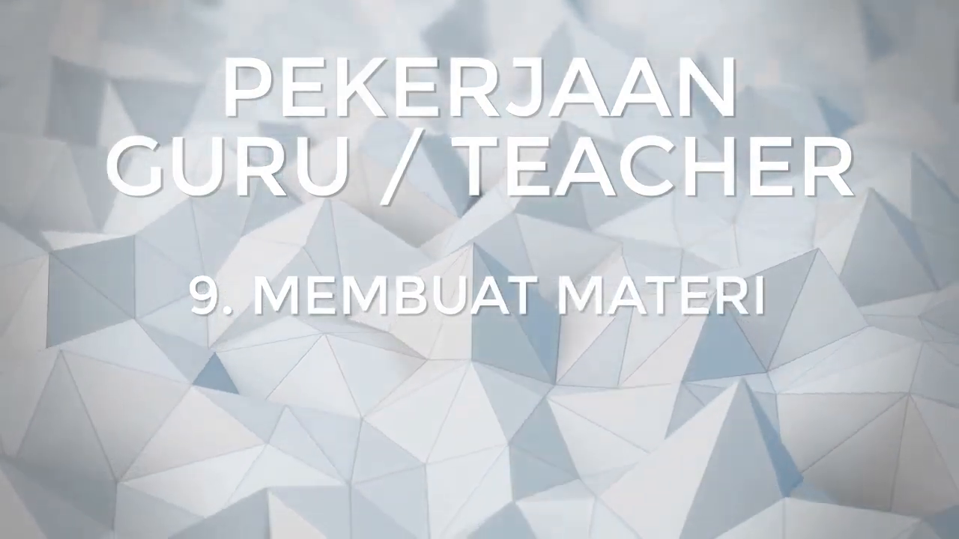
# - Bring the BI-XI-NR Manual enrolments page in Chrome back to the front
pyautogui.moveTo(299, 517)
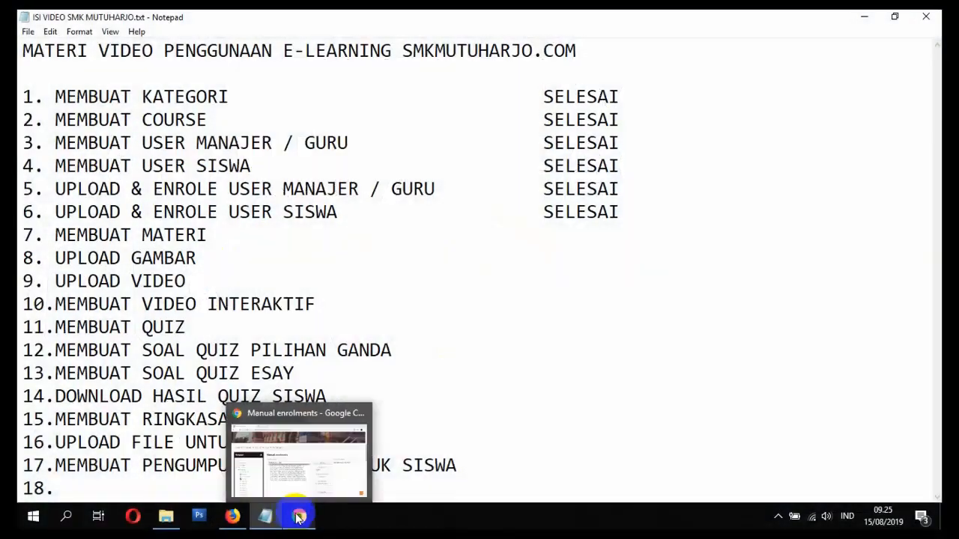
pyautogui.click(300, 491)
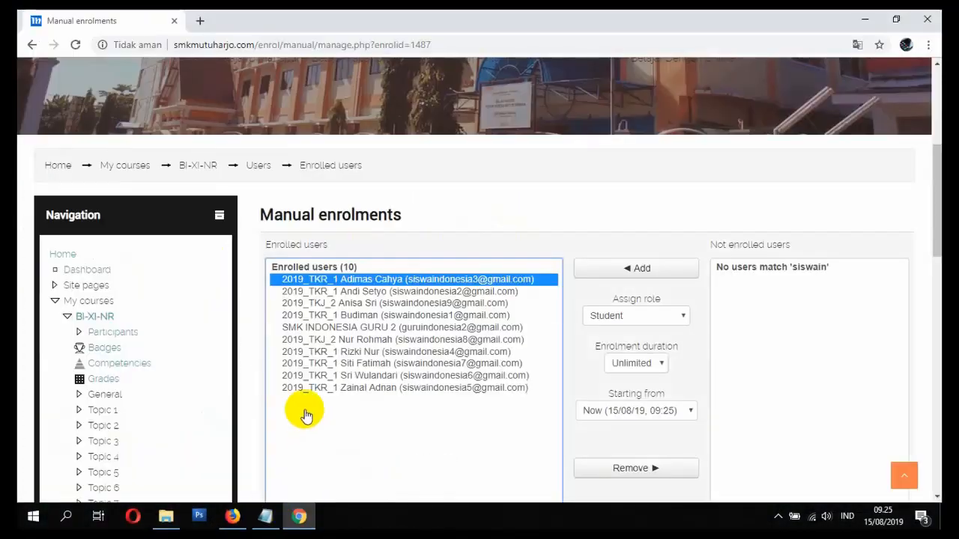
# - Go from Home to the BAHASA INDONESIA (BI-XI-NR) course and turn editing on
pyautogui.click(57, 165)
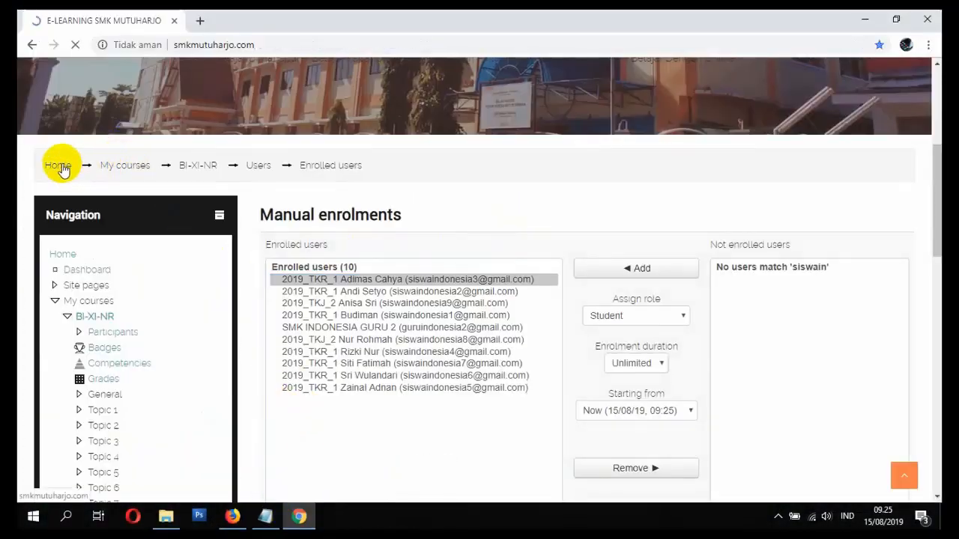
pyautogui.scroll(-10, 167, 232)
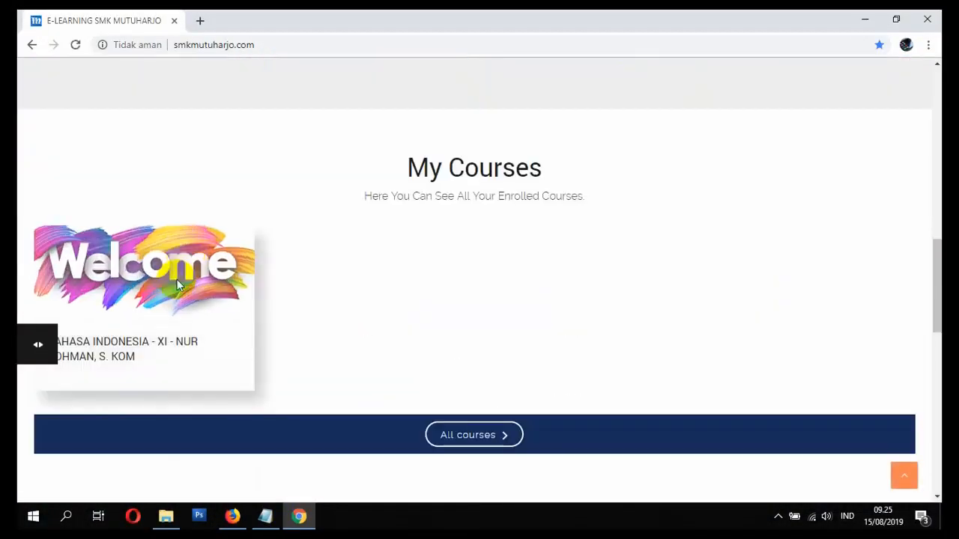
pyautogui.click(138, 352)
pyautogui.scroll(-3, 389, 254)
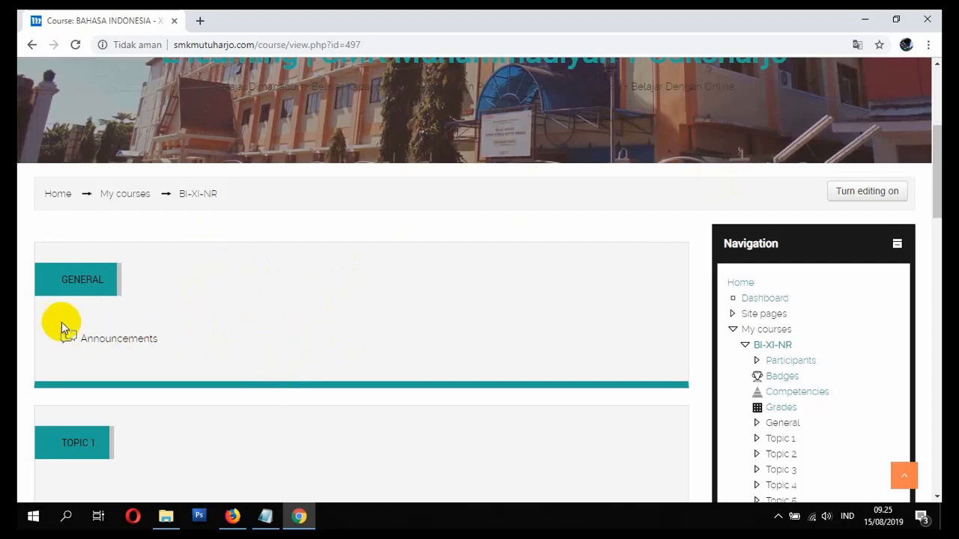
pyautogui.scroll(-2, 111, 335)
pyautogui.scroll(1, 103, 270)
pyautogui.click(898, 126)
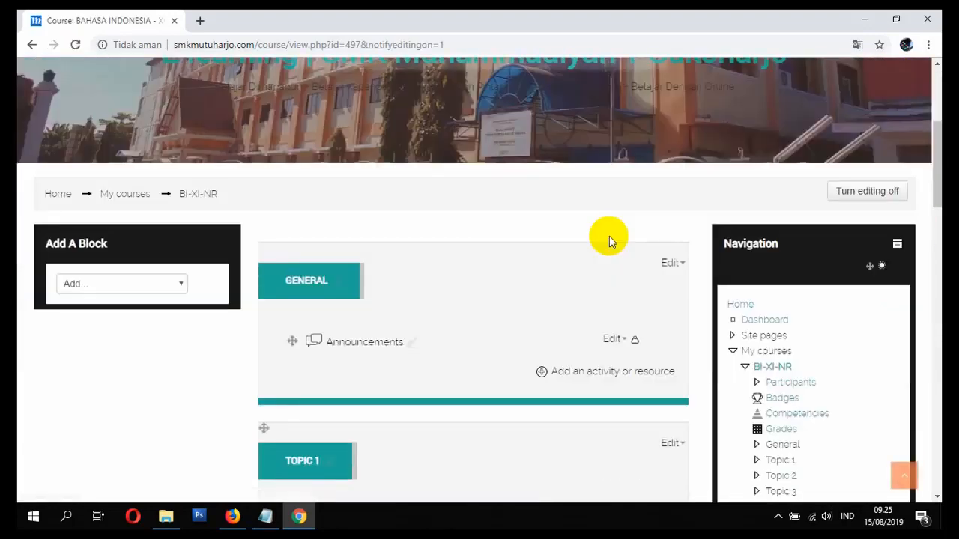
pyautogui.click(867, 192)
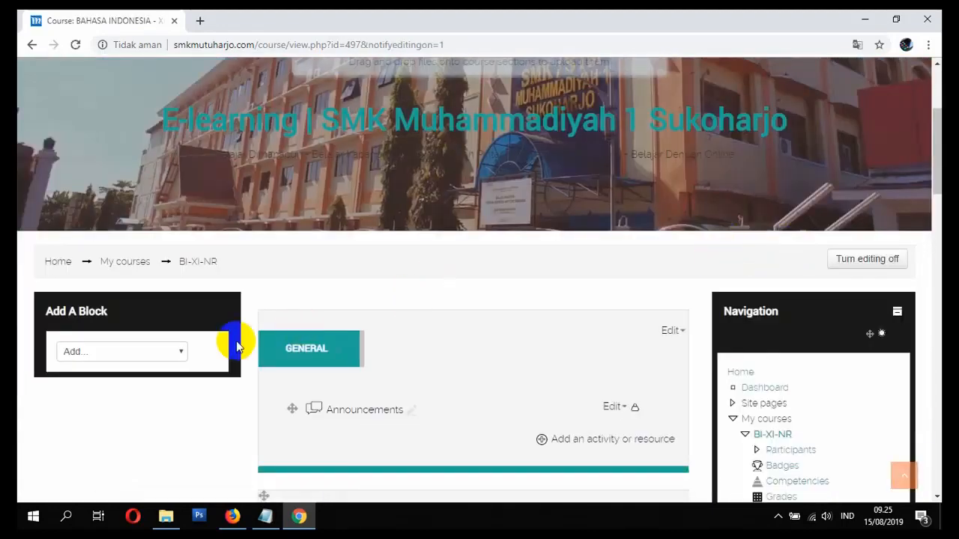
pyautogui.scroll(-1, 453, 341)
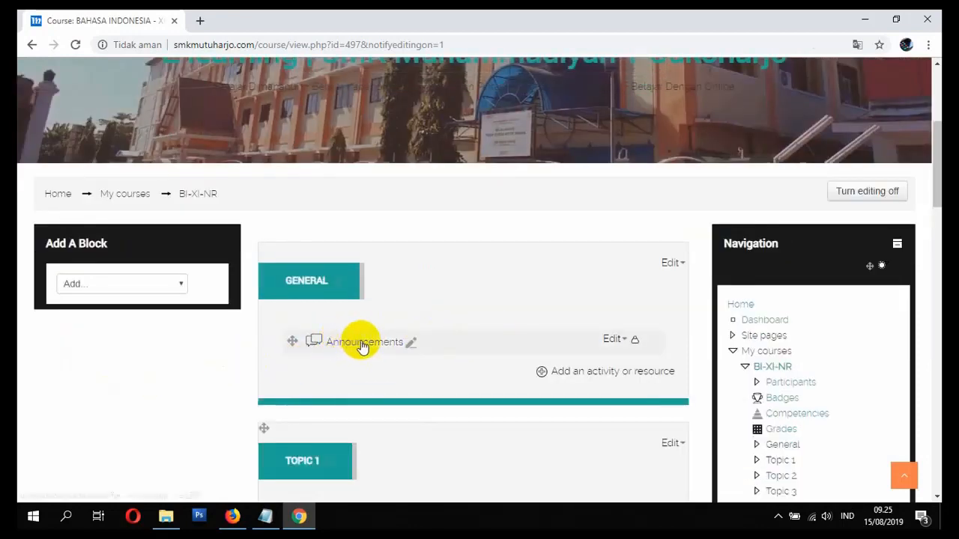
# - Delete the Announcements forum from the course
pyautogui.click(624, 343)
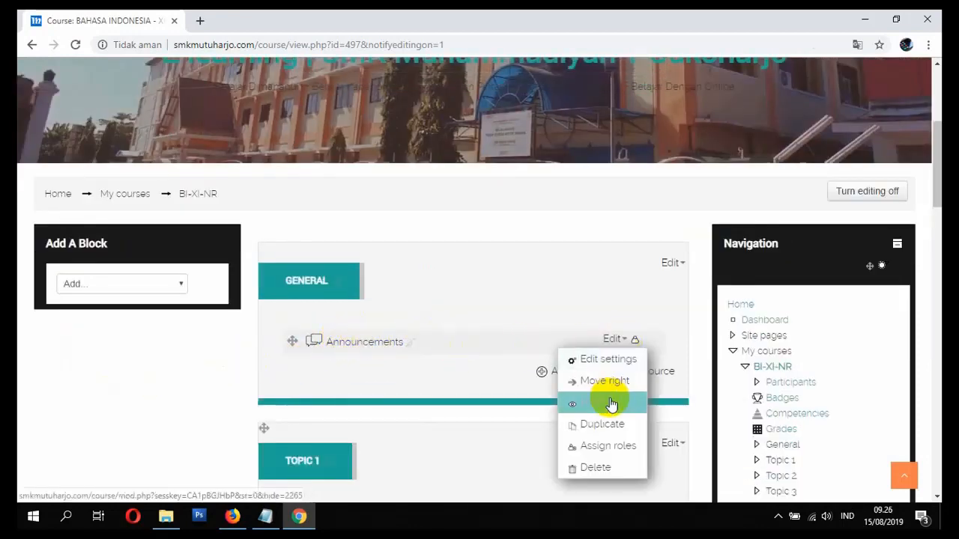
pyautogui.click(625, 339)
pyautogui.click(617, 342)
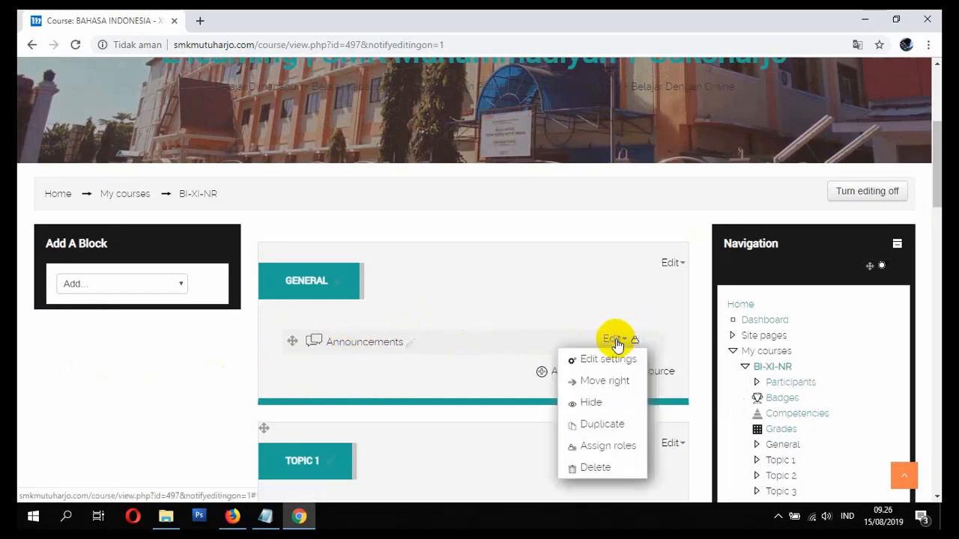
pyautogui.click(592, 468)
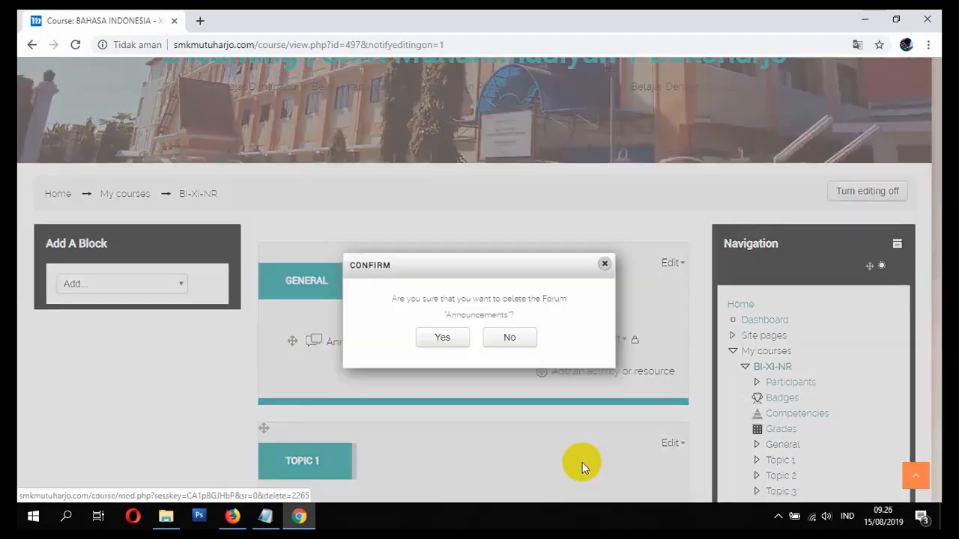
pyautogui.click(435, 341)
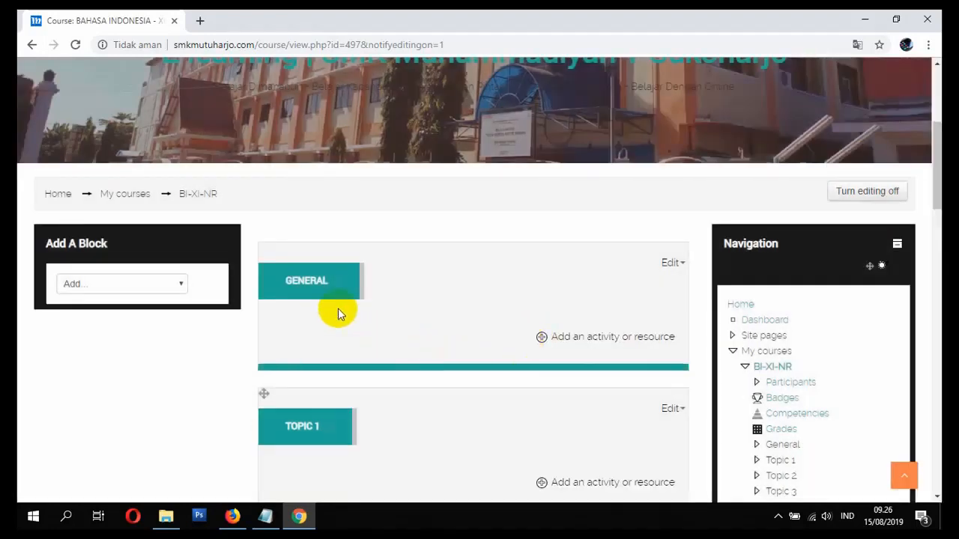
# - Rename the GENERAL section to PENDAHULUAN
pyautogui.click(302, 287)
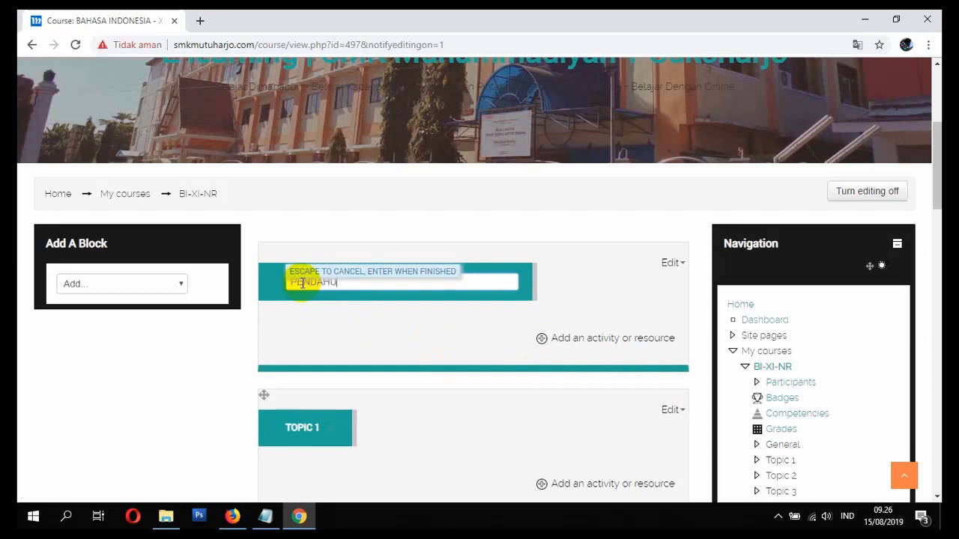
pyautogui.write('PENDAHULUAN')
pyautogui.press('Return')
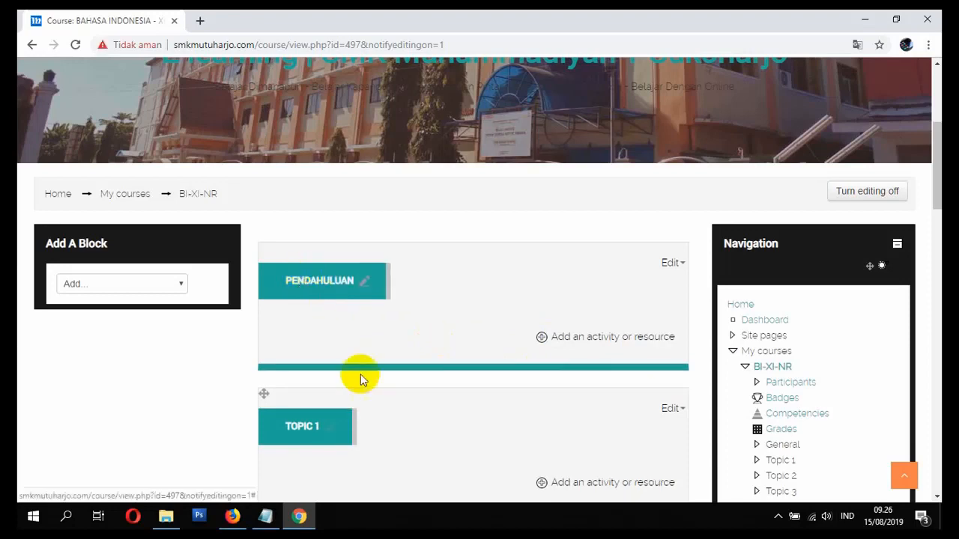
pyautogui.scroll(-1, 360, 379)
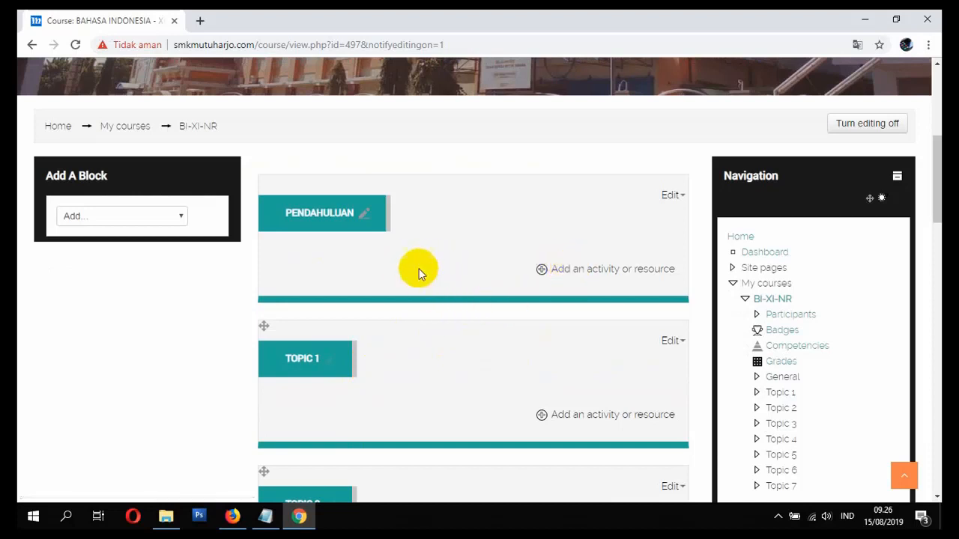
# - Add a new Page resource to the first section
pyautogui.click(579, 274)
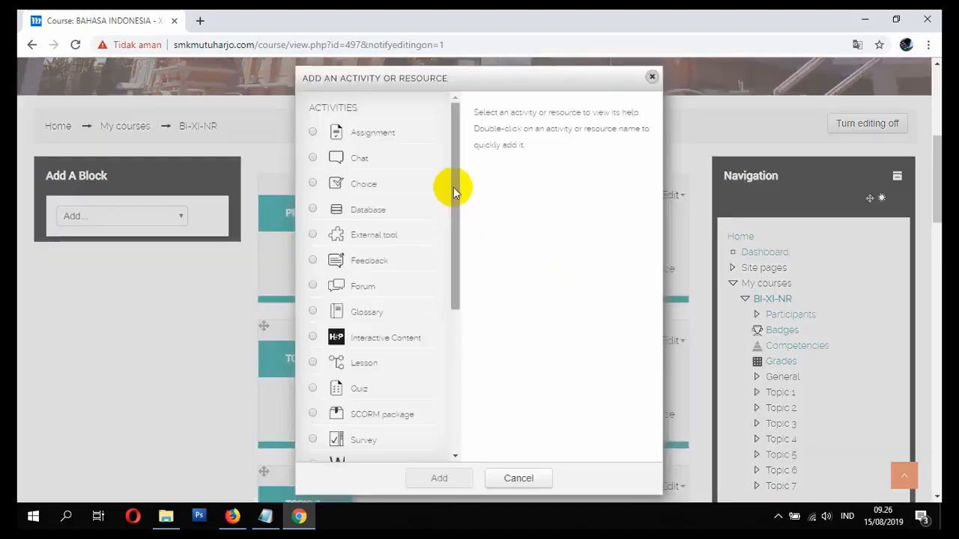
pyautogui.moveTo(453, 192); pyautogui.dragTo(484, 357)
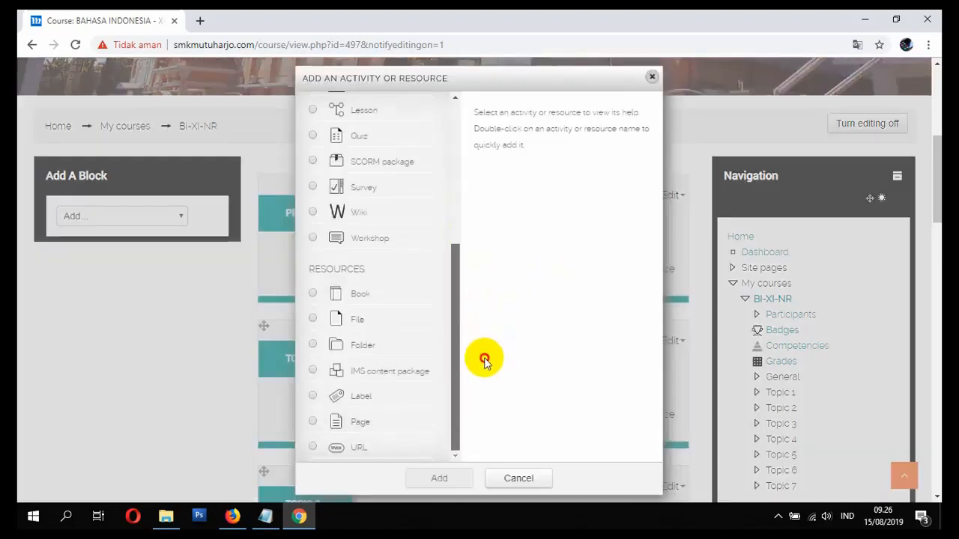
pyautogui.click(359, 426)
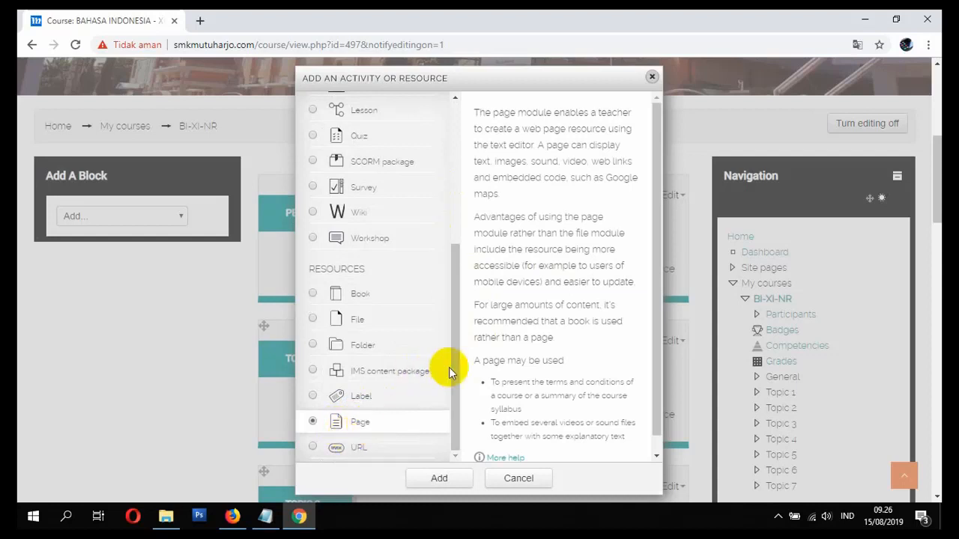
pyautogui.moveTo(449, 368); pyautogui.dragTo(439, 321)
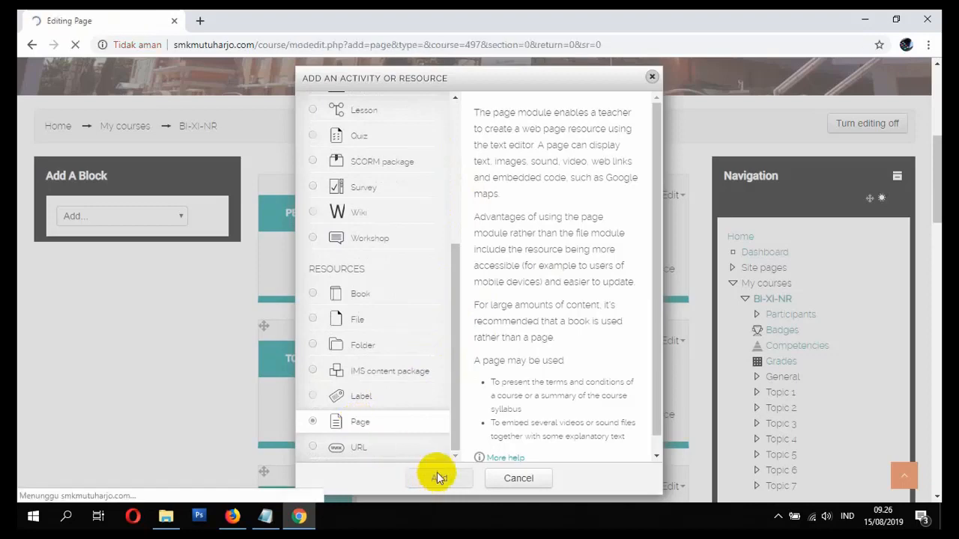
pyautogui.scroll(-1, 446, 420)
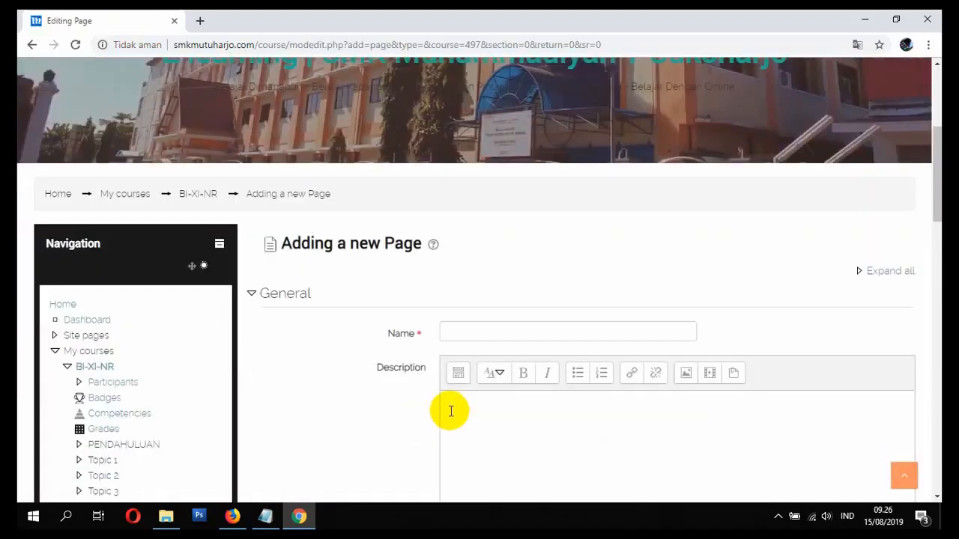
# - Name the page PETUNJUK PENGGUNAAN E-LEARNING, reach its Description, then switch to Firefox
pyautogui.click(470, 332)
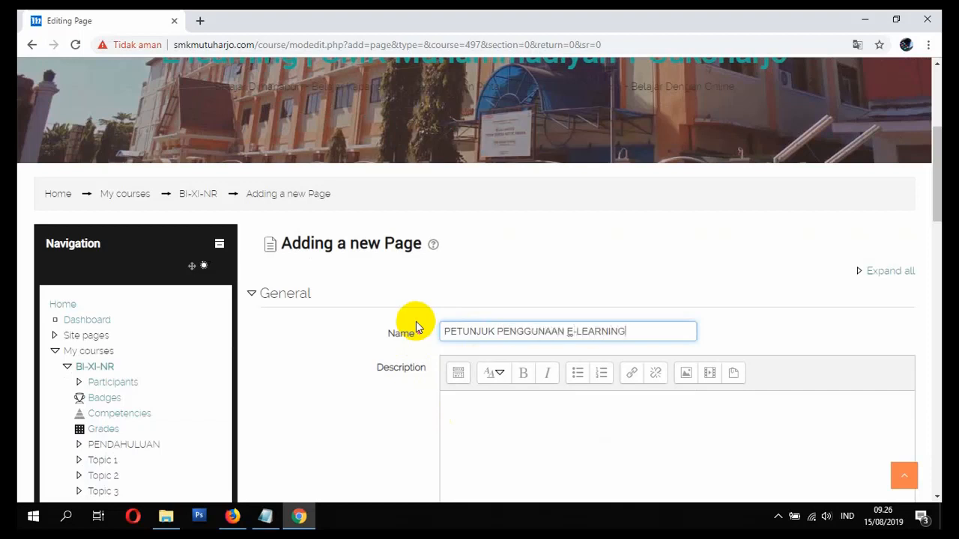
pyautogui.scroll(-2, 423, 360)
pyautogui.click(514, 300)
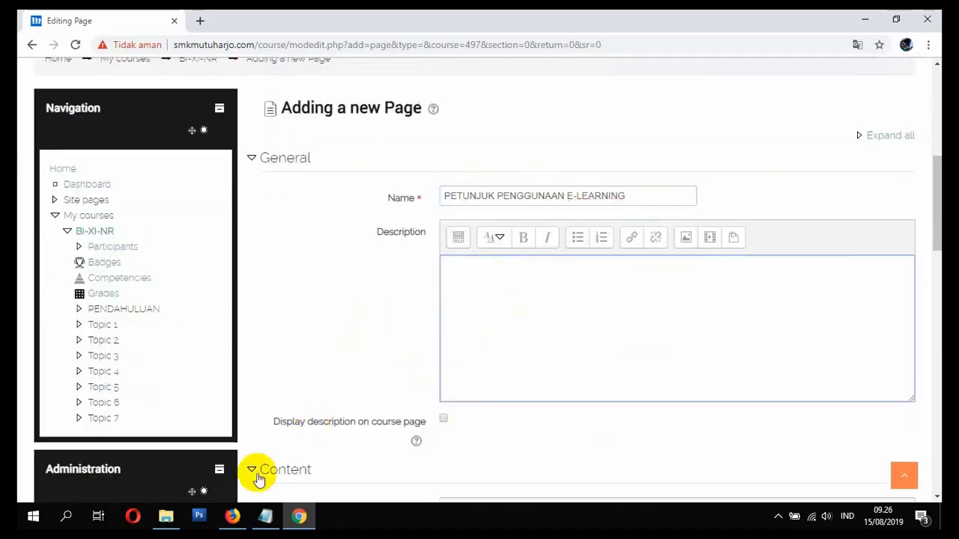
pyautogui.click(232, 516)
pyautogui.scroll(-4, 267, 353)
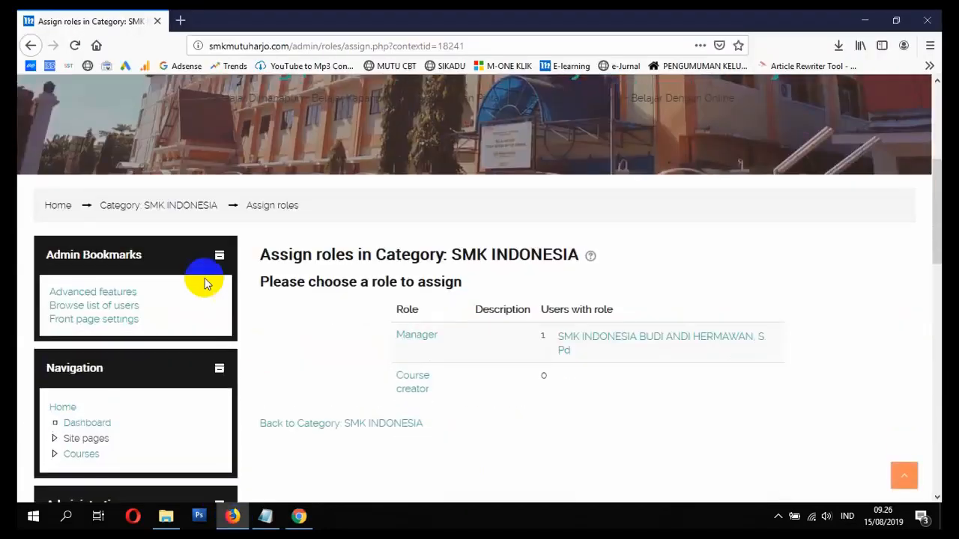
# - From home, expand SMK MUTUHARJO | TINGKAT XI > MATERI PRODUKTIF > PRODUKTIF RPL > PEMODELAN PERANGKAT LUNAK
pyautogui.click(54, 205)
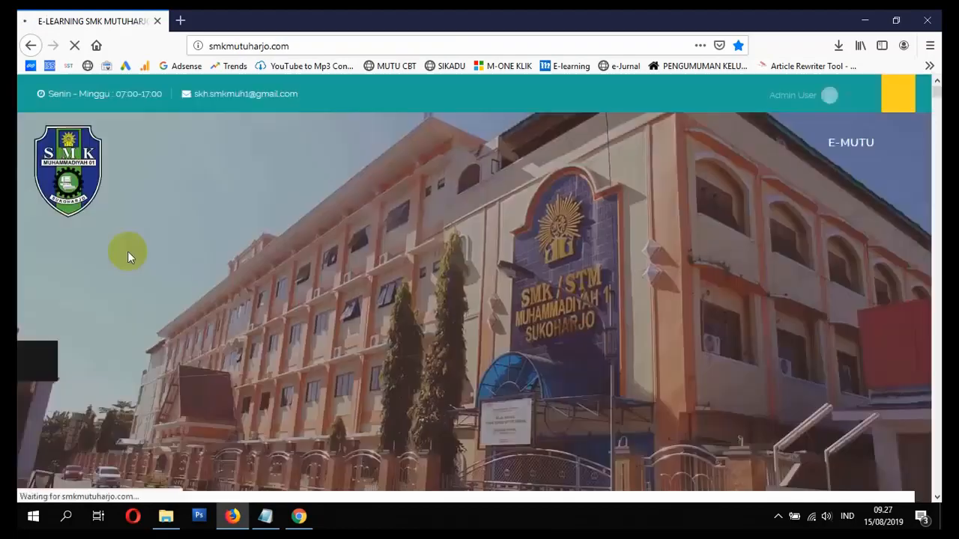
pyautogui.scroll(-10, 99, 270)
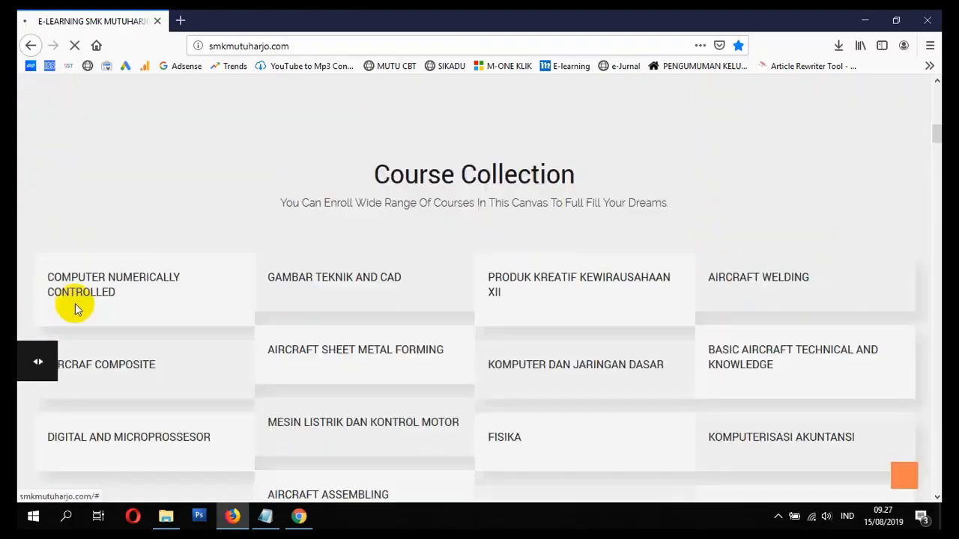
pyautogui.scroll(-15, 75, 309)
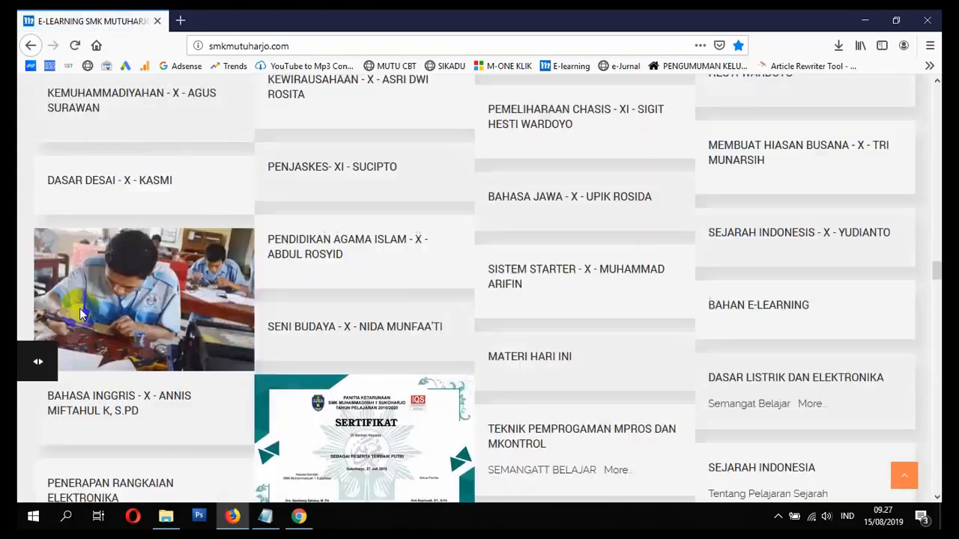
pyautogui.scroll(-15, 80, 308)
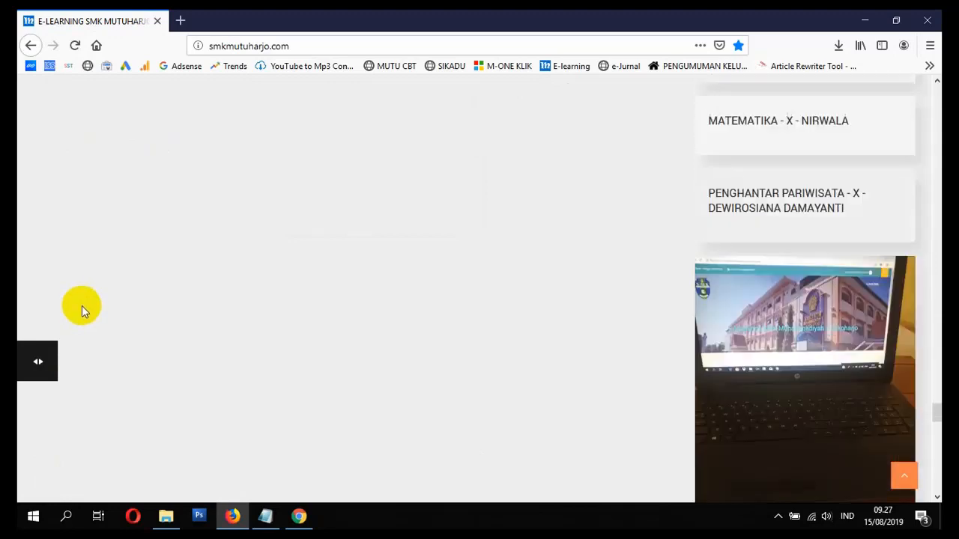
pyautogui.scroll(-15, 82, 306)
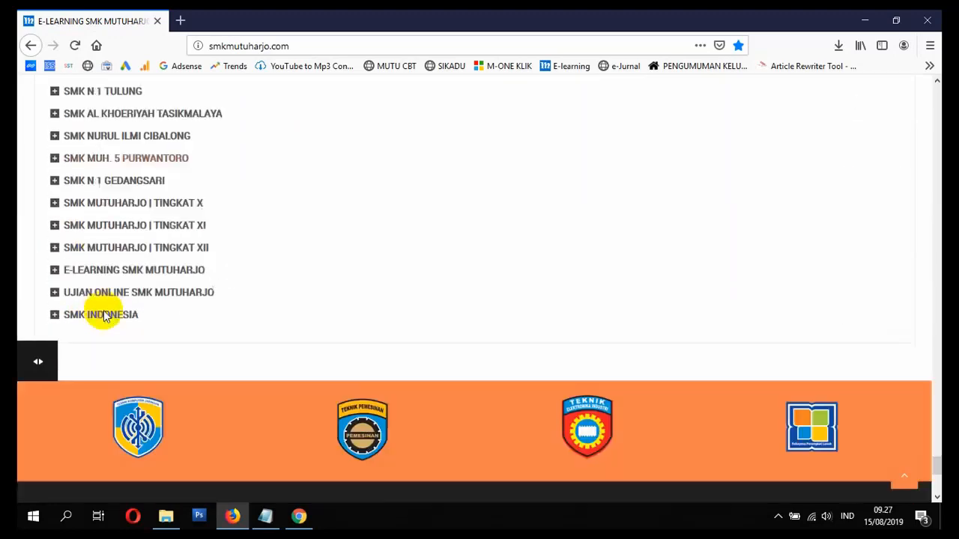
pyautogui.scroll(-3, 104, 316)
pyautogui.click(57, 149)
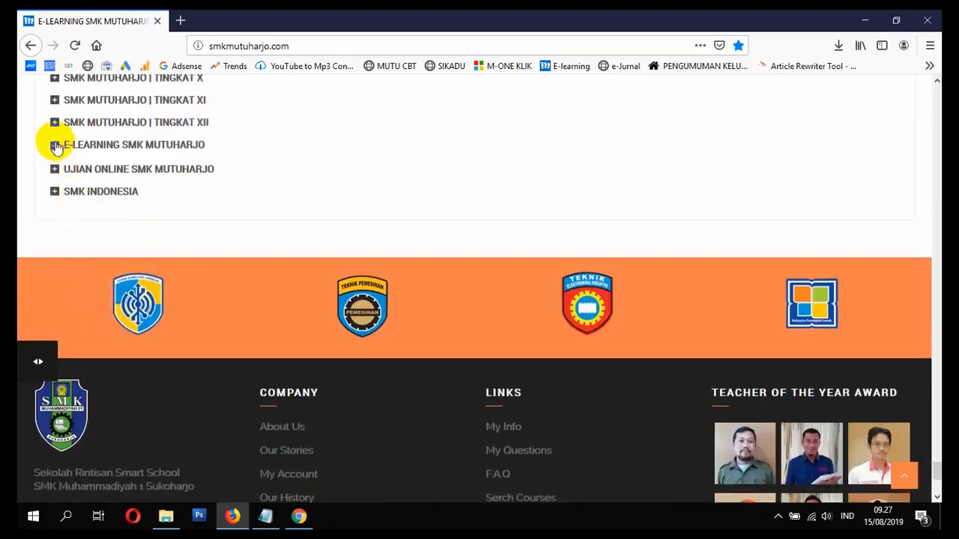
pyautogui.click(55, 147)
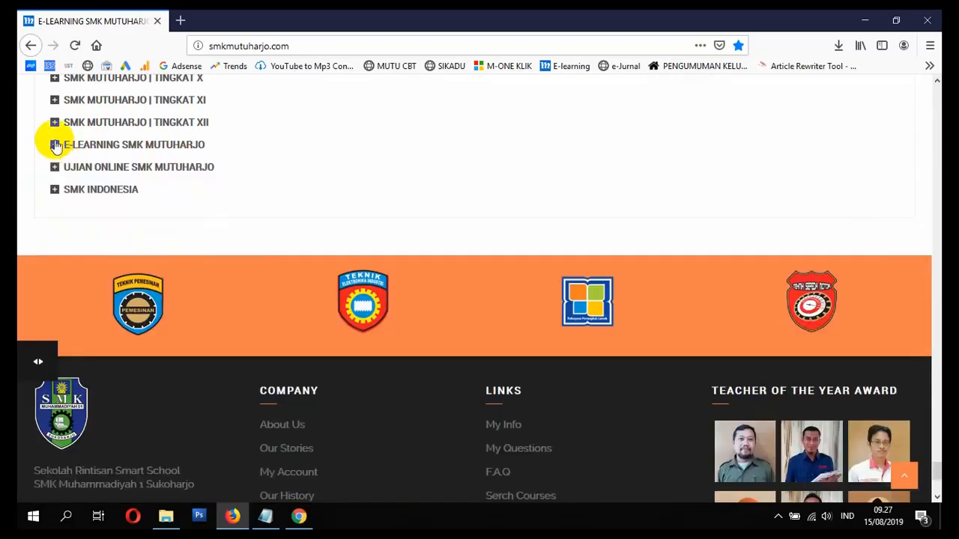
pyautogui.click(56, 102)
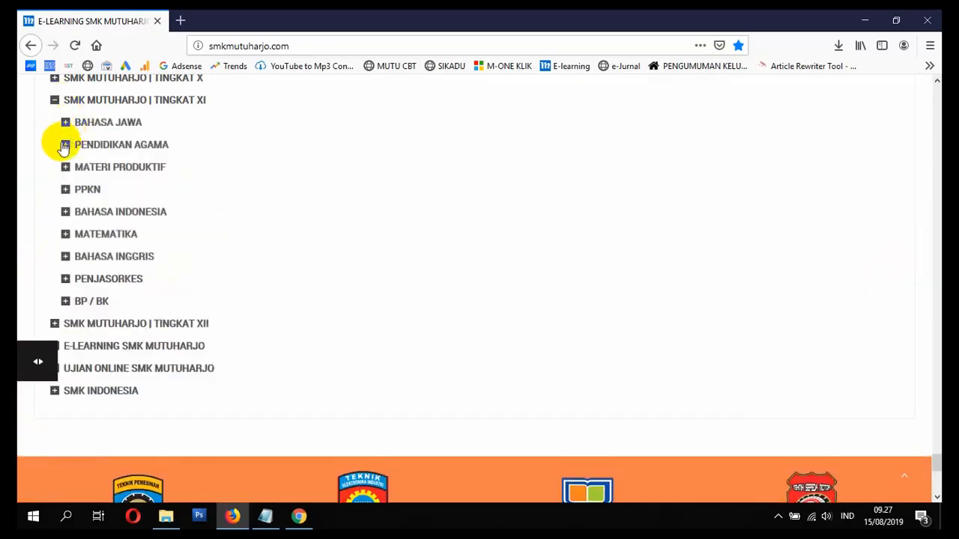
pyautogui.click(65, 167)
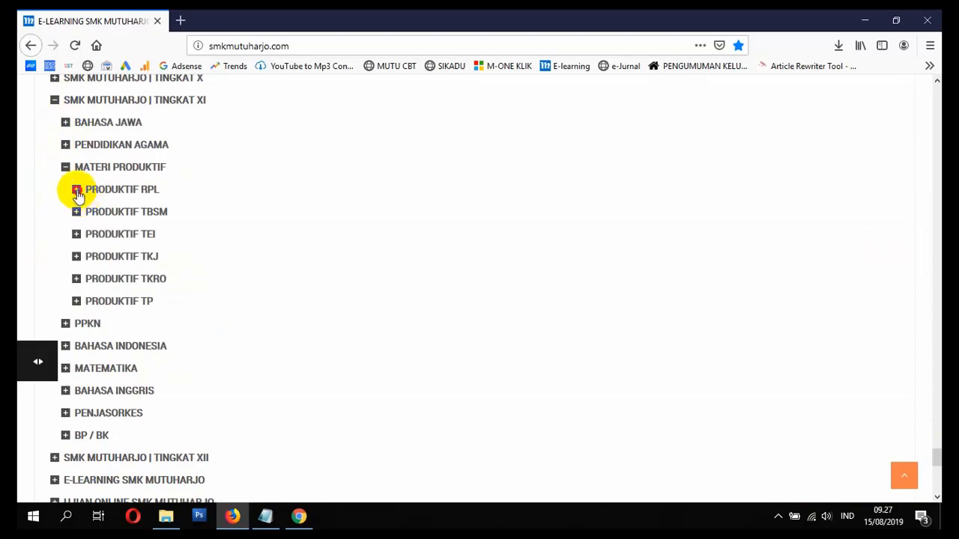
pyautogui.click(77, 190)
pyautogui.click(88, 213)
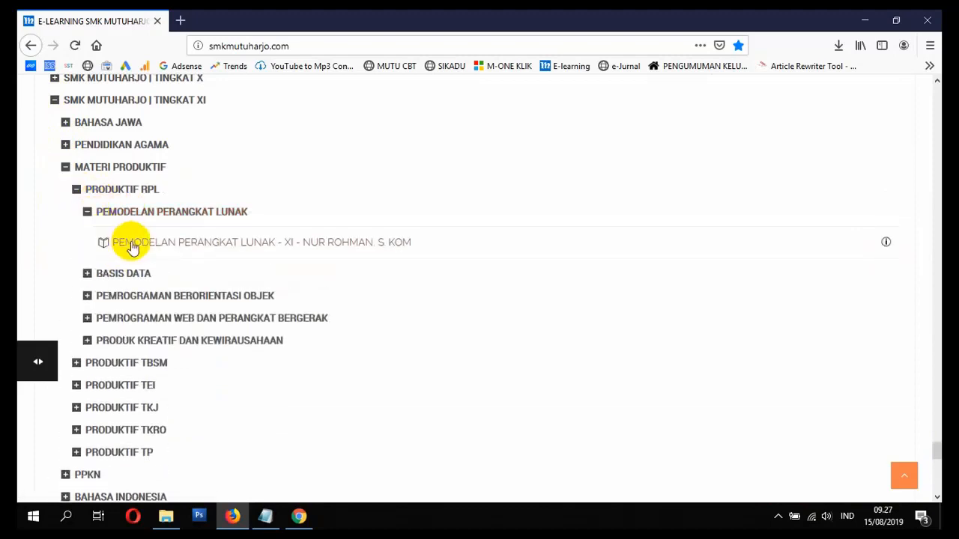
# - Open the PEMODELAN PERANGKAT LUNAK course and select its whole welcome instruction text
pyautogui.click(240, 245)
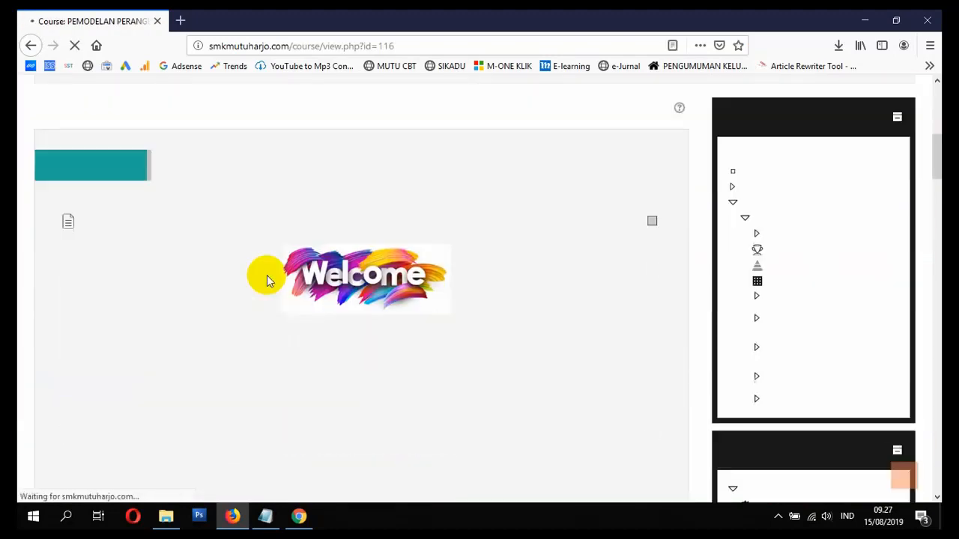
pyautogui.scroll(-5, 267, 277)
pyautogui.scroll(3, 267, 278)
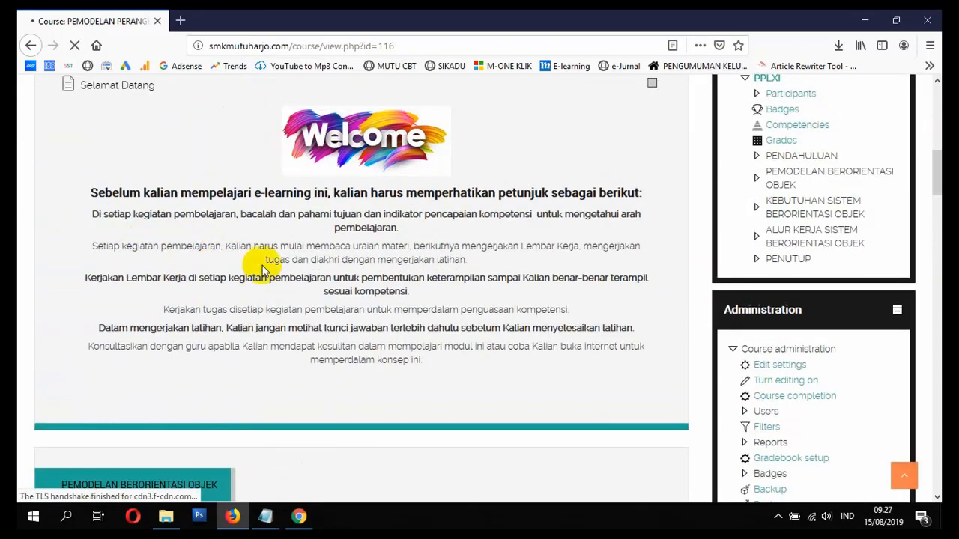
pyautogui.scroll(-5, 259, 274)
pyautogui.scroll(8, 247, 278)
pyautogui.scroll(-1, 242, 278)
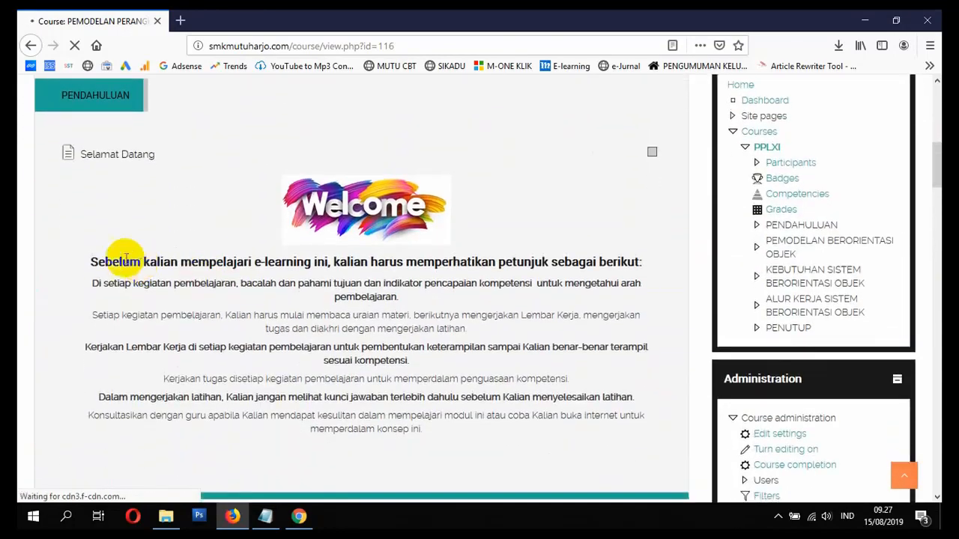
pyautogui.moveTo(91, 263); pyautogui.dragTo(429, 444)
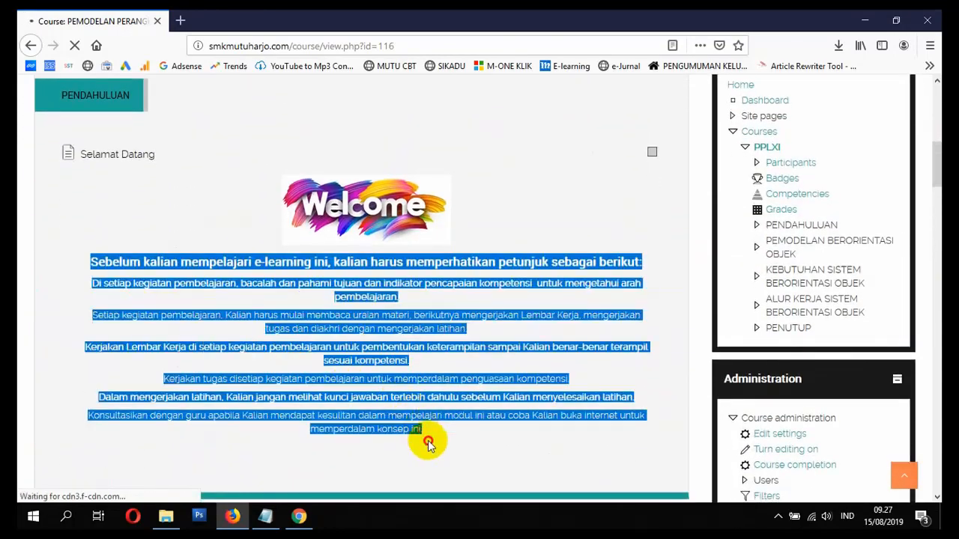
# - Paste the copied instructions into the new page's Description and expand the full toolbar
pyautogui.click(299, 515)
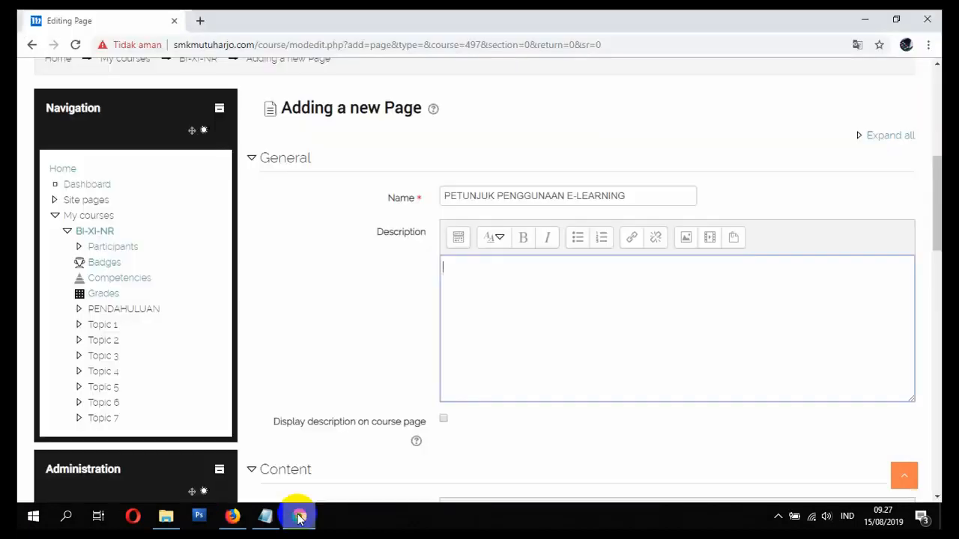
pyautogui.hotkey('ctrl', 'v')
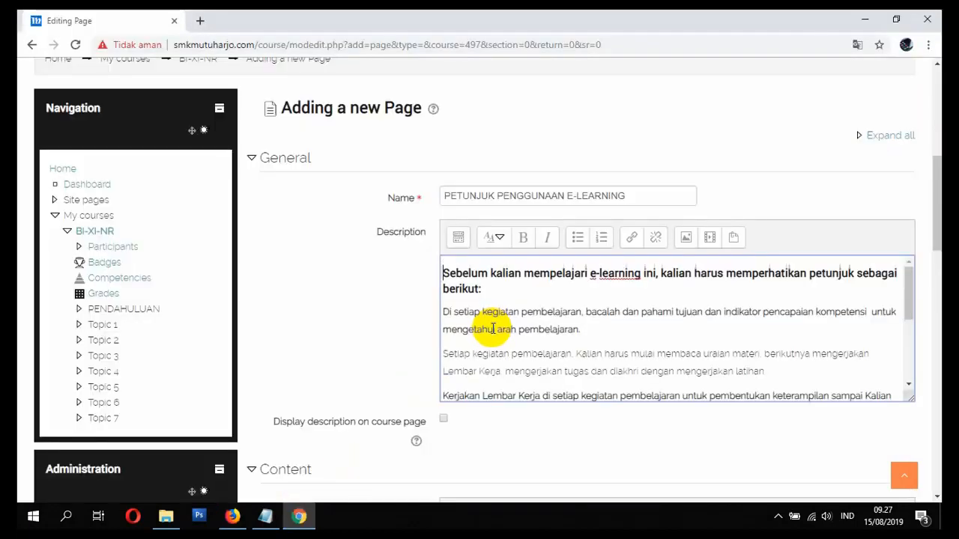
pyautogui.scroll(-1, 696, 337)
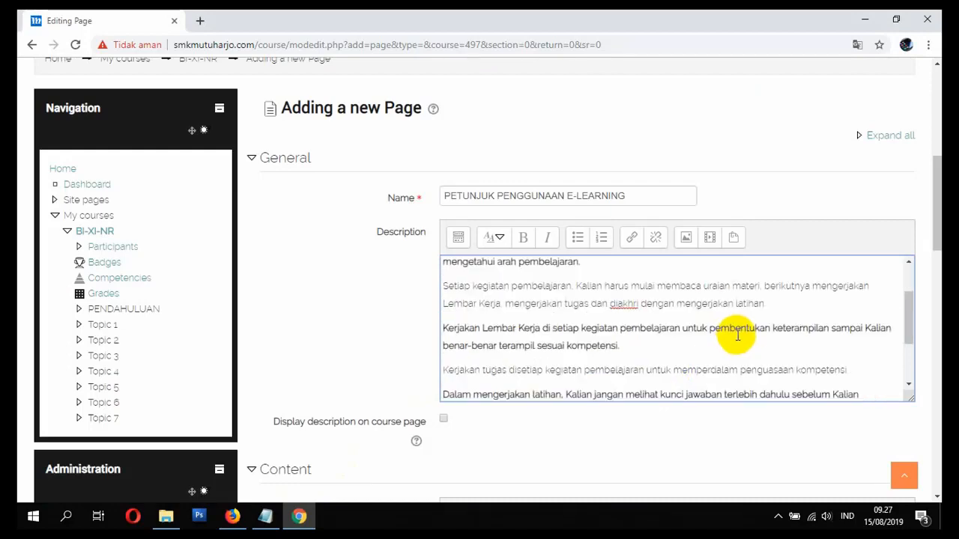
pyautogui.scroll(1, 674, 335)
pyautogui.click(459, 239)
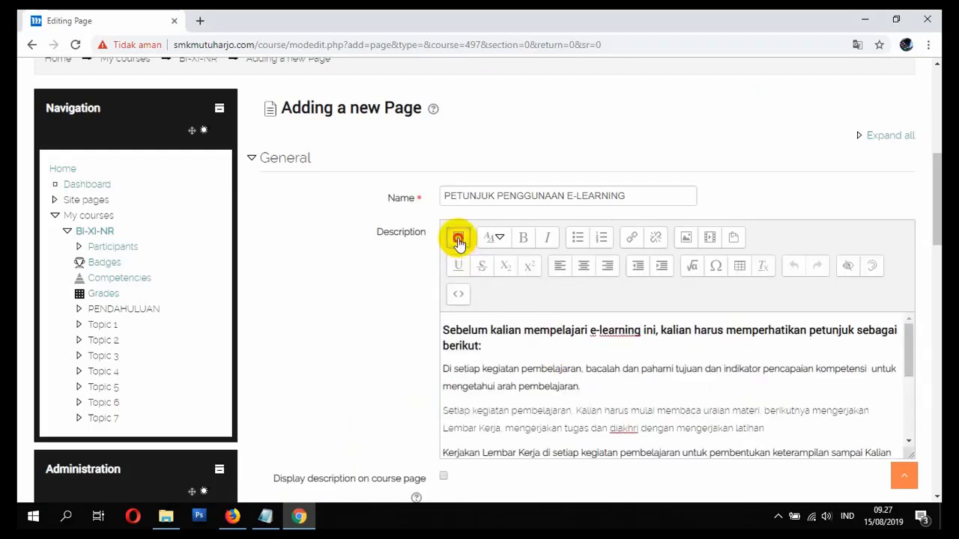
pyautogui.click(458, 238)
pyautogui.click(458, 238)
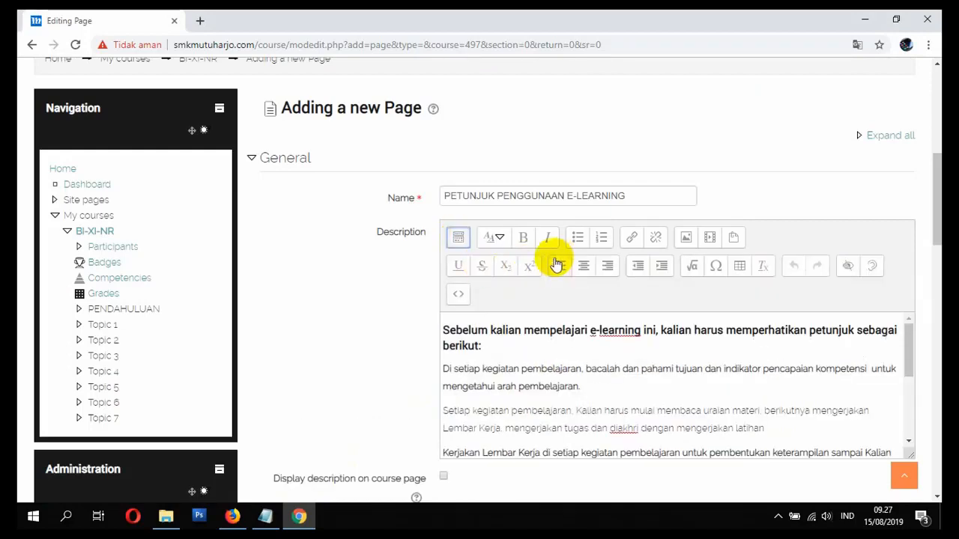
pyautogui.click(457, 240)
pyautogui.click(459, 243)
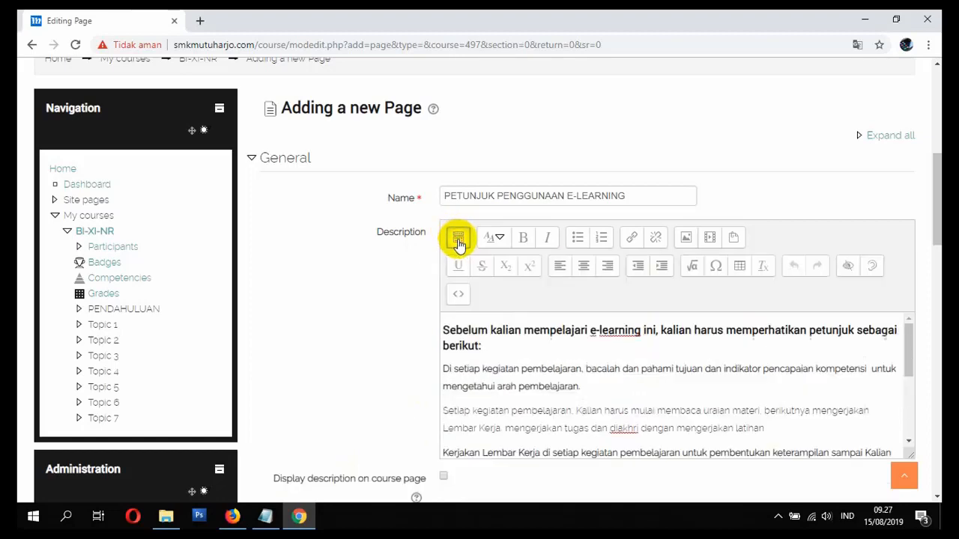
# - Centre all the description text and insert an empty line above the instructions
pyautogui.hotkey('ctrl', 'a')
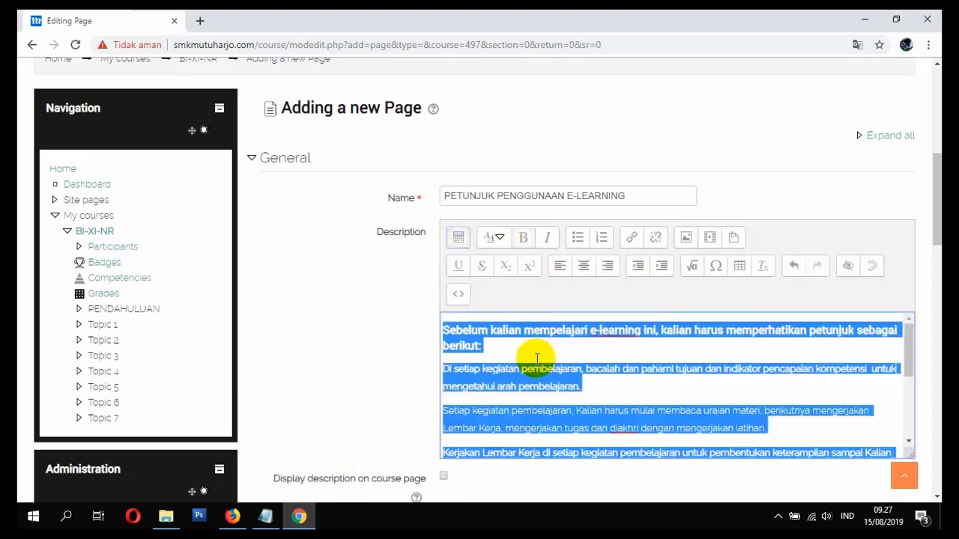
pyautogui.click(596, 266)
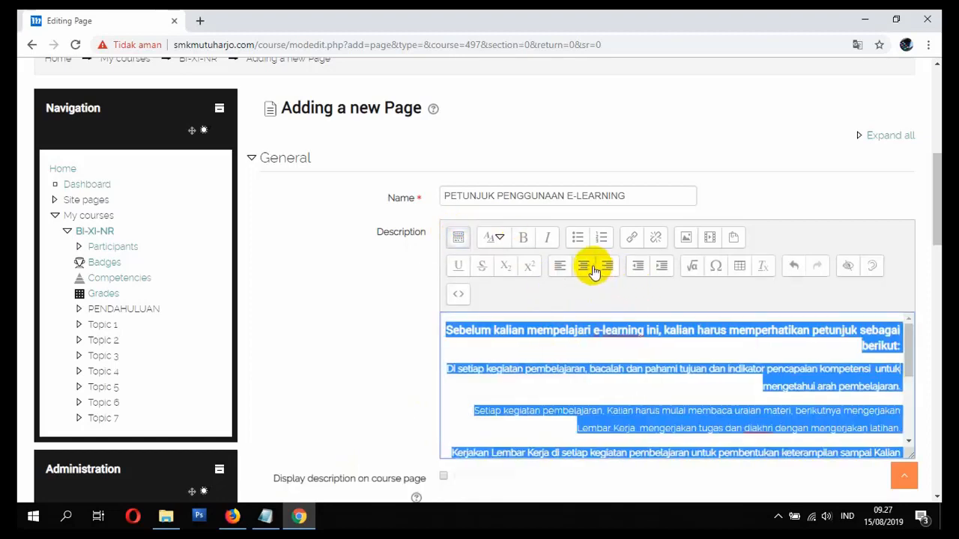
pyautogui.click(584, 267)
pyautogui.click(632, 330)
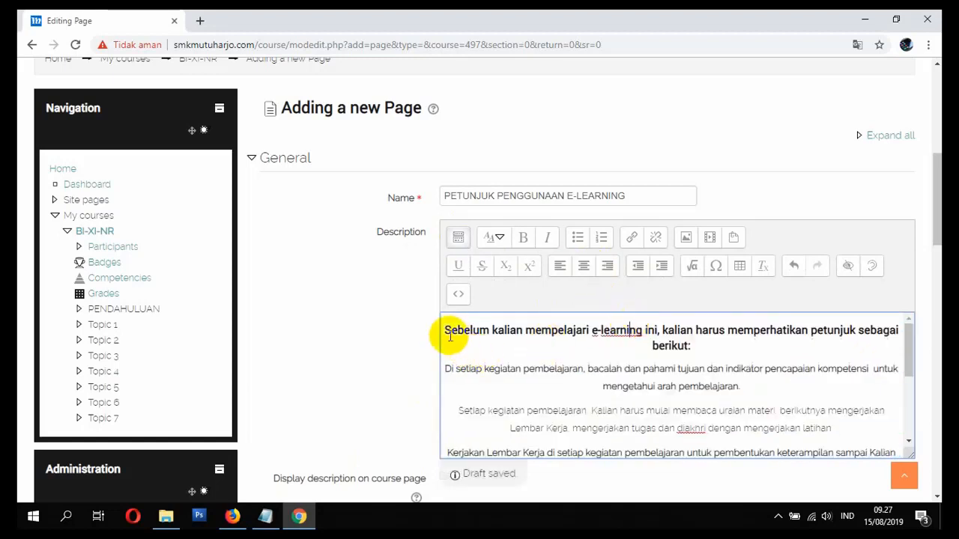
pyautogui.press('Return')
pyautogui.click(680, 331)
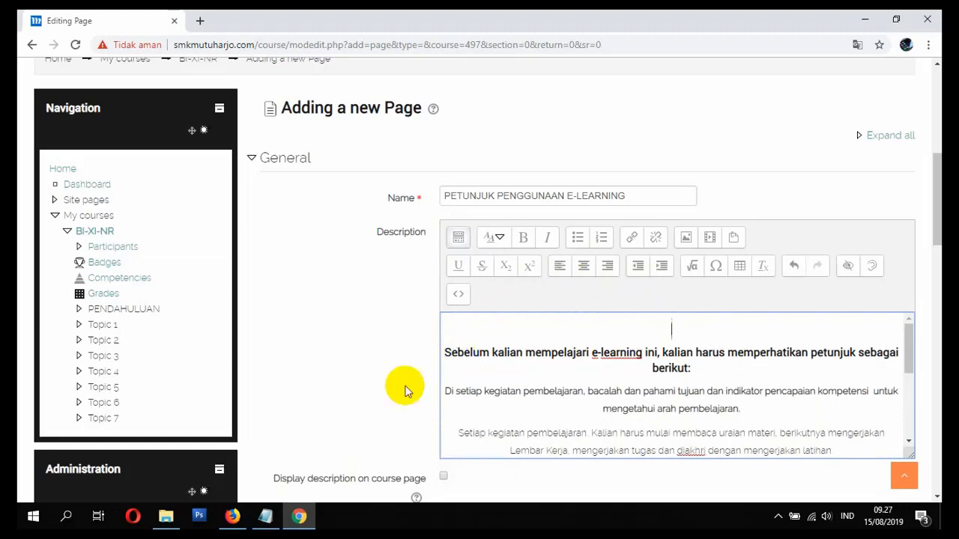
pyautogui.click(165, 516)
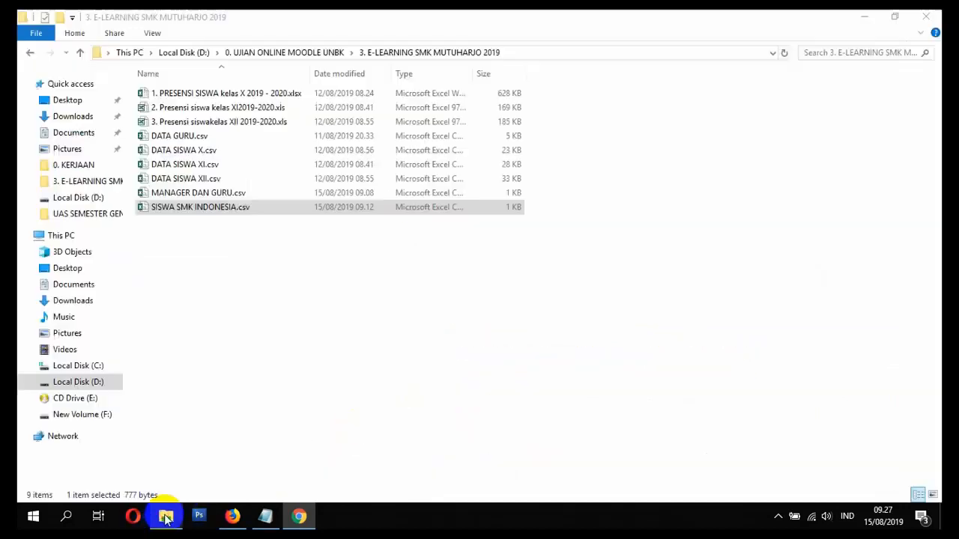
# - Drag WELCOME.PNG from the Pictures folder to the top of the page description
pyautogui.click(66, 149)
pyautogui.click(412, 138)
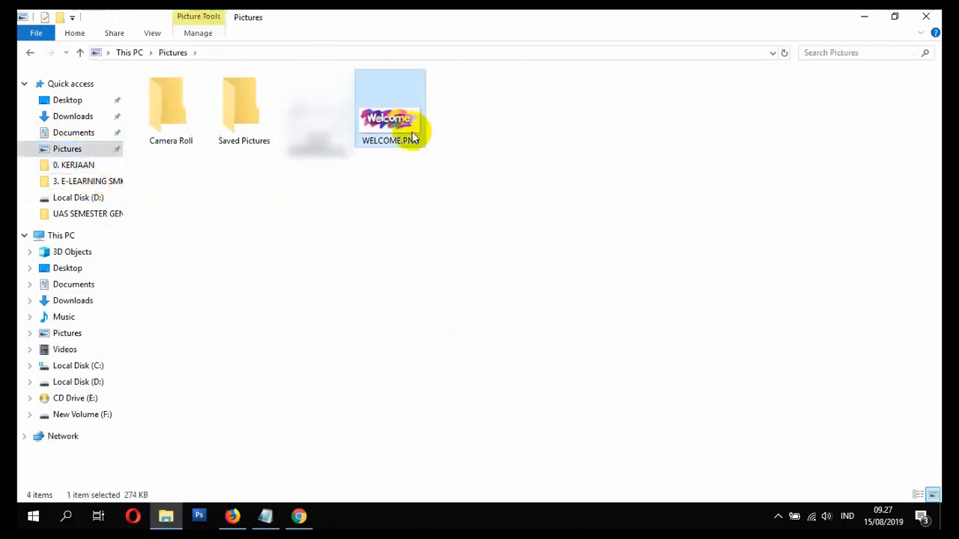
pyautogui.moveTo(392, 133); pyautogui.dragTo(645, 319)
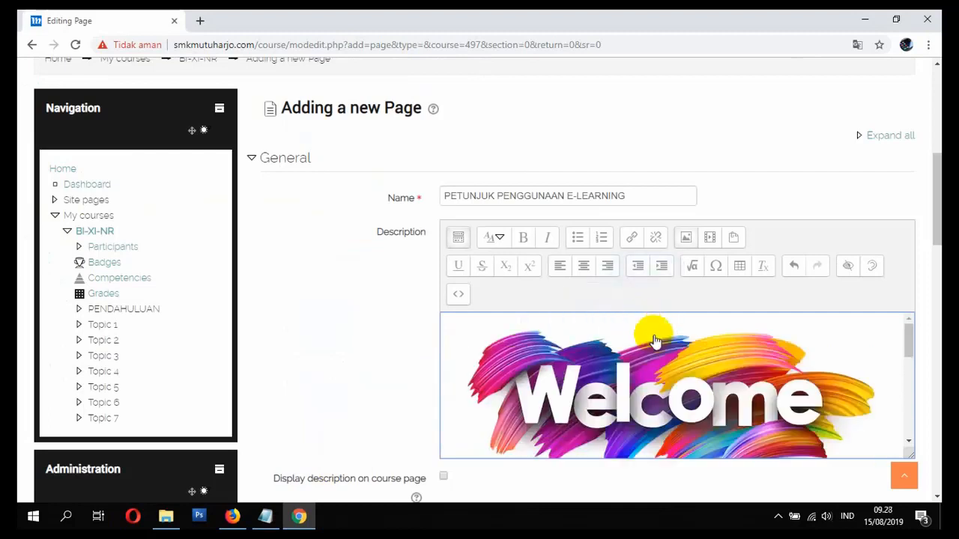
# - Resize the Welcome image to width 250 (250 × 104), mark description not necessary, and save
pyautogui.scroll(-3, 737, 401)
pyautogui.scroll(4, 739, 392)
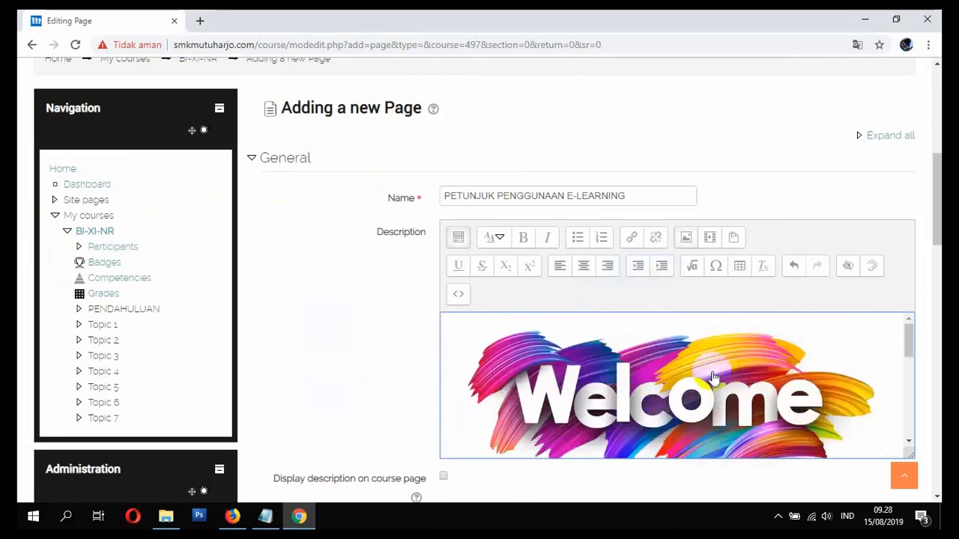
pyautogui.click(660, 380)
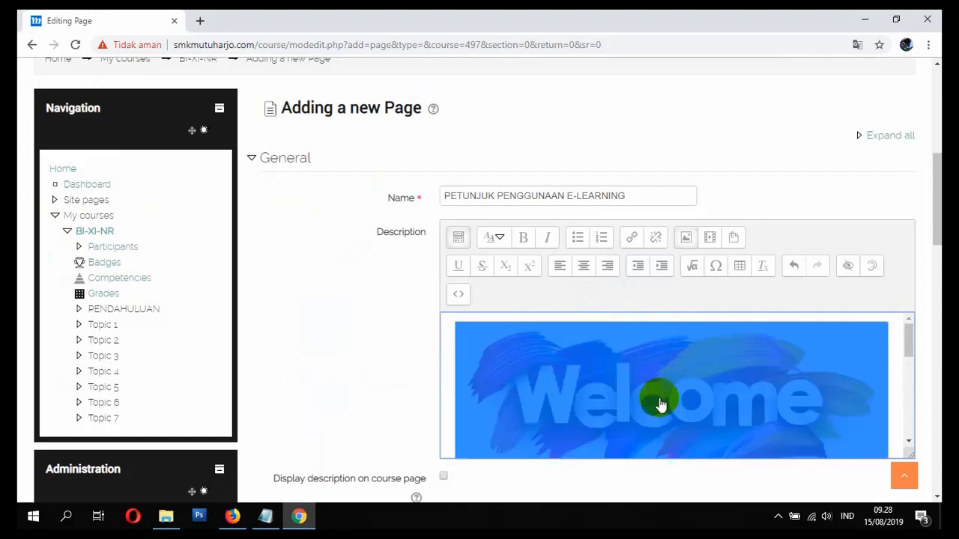
pyautogui.click(686, 240)
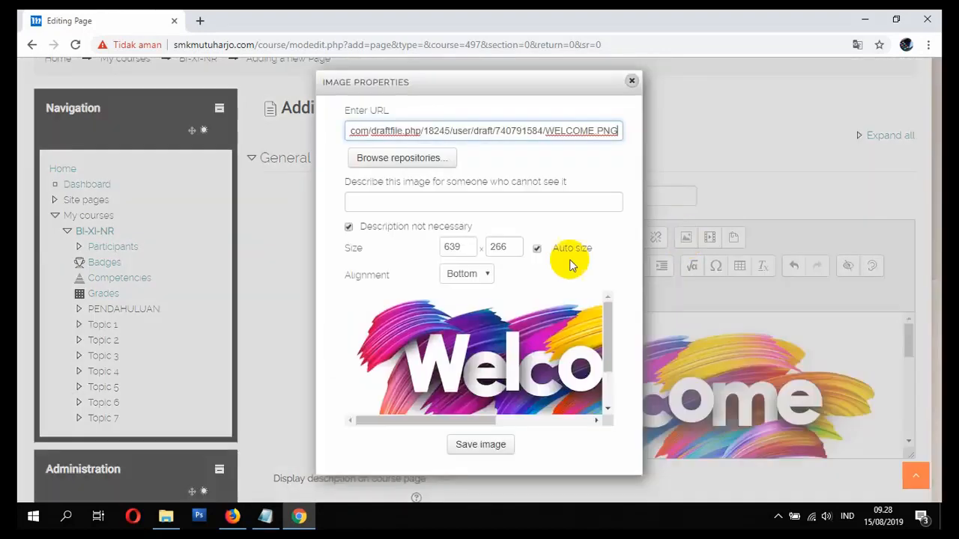
pyautogui.moveTo(461, 247); pyautogui.dragTo(433, 248)
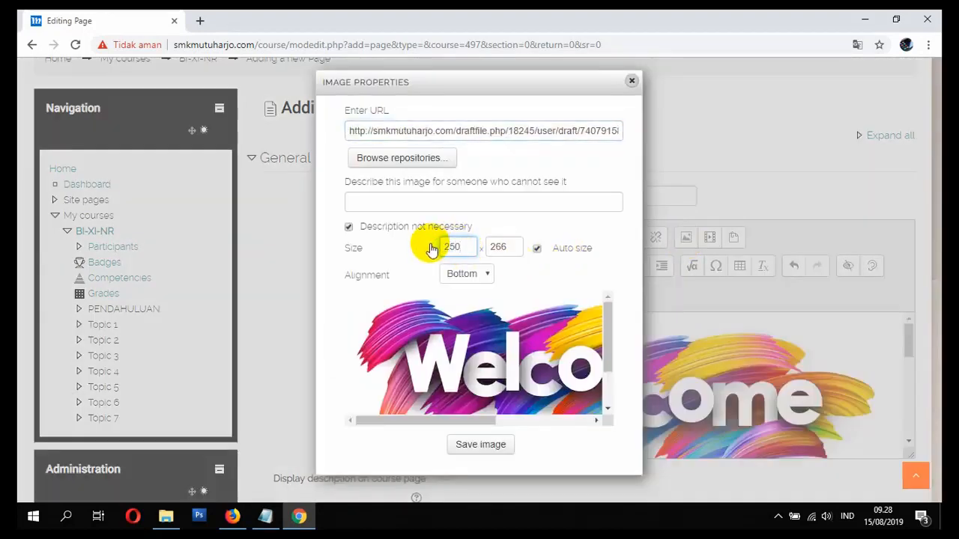
pyautogui.write('250')
pyautogui.click(499, 246)
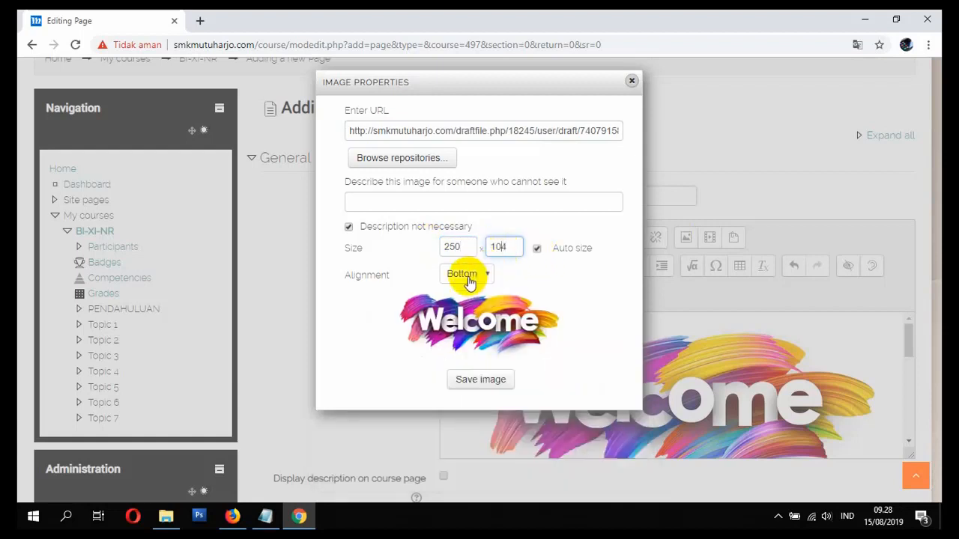
pyautogui.click(349, 227)
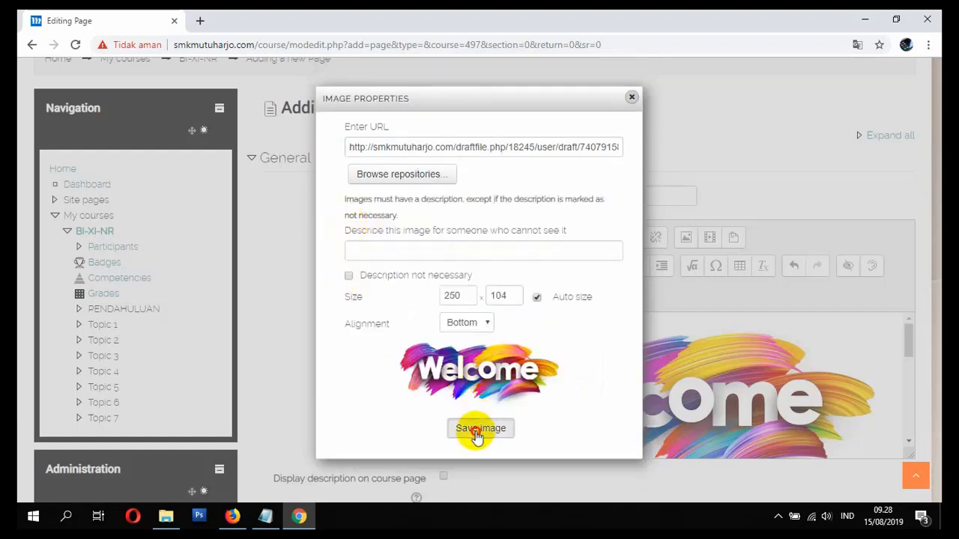
pyautogui.click(383, 247)
pyautogui.click(348, 278)
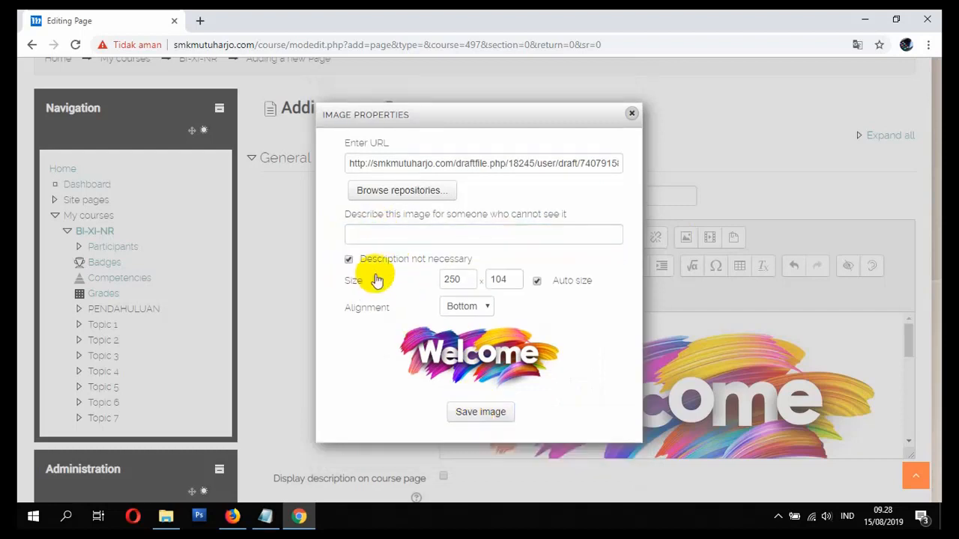
pyautogui.click(489, 414)
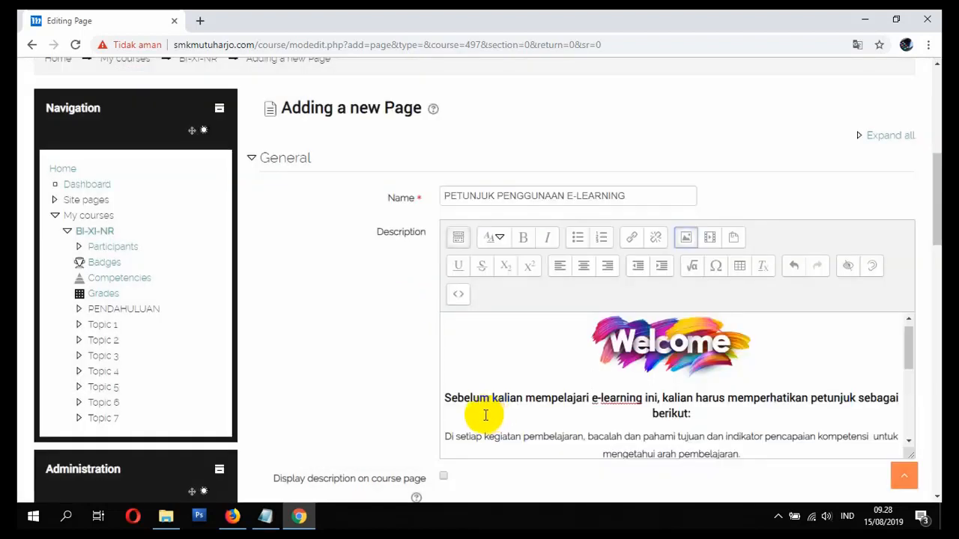
# - Enable displaying the page description on the course page
pyautogui.scroll(-5, 525, 397)
pyautogui.scroll(5, 552, 402)
pyautogui.scroll(-6, 613, 372)
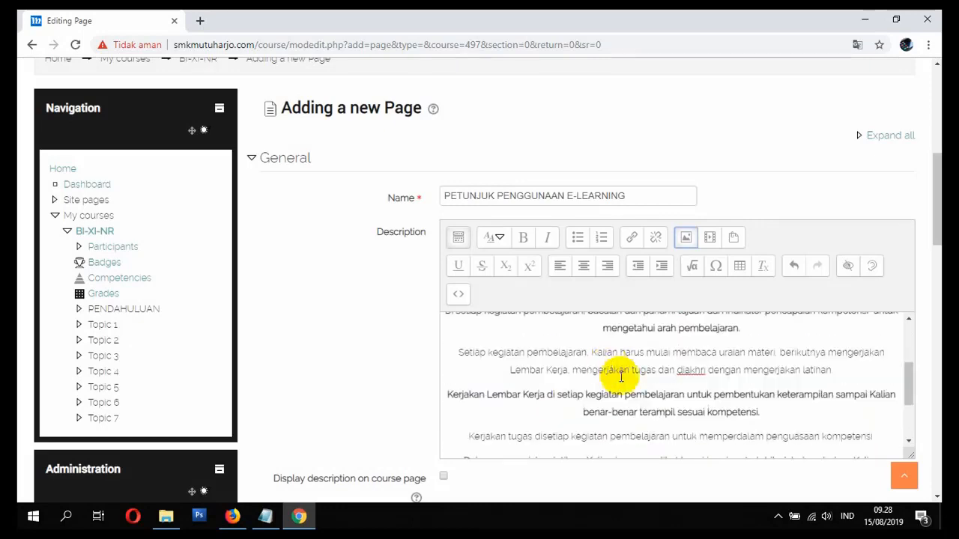
pyautogui.scroll(-3, 609, 394)
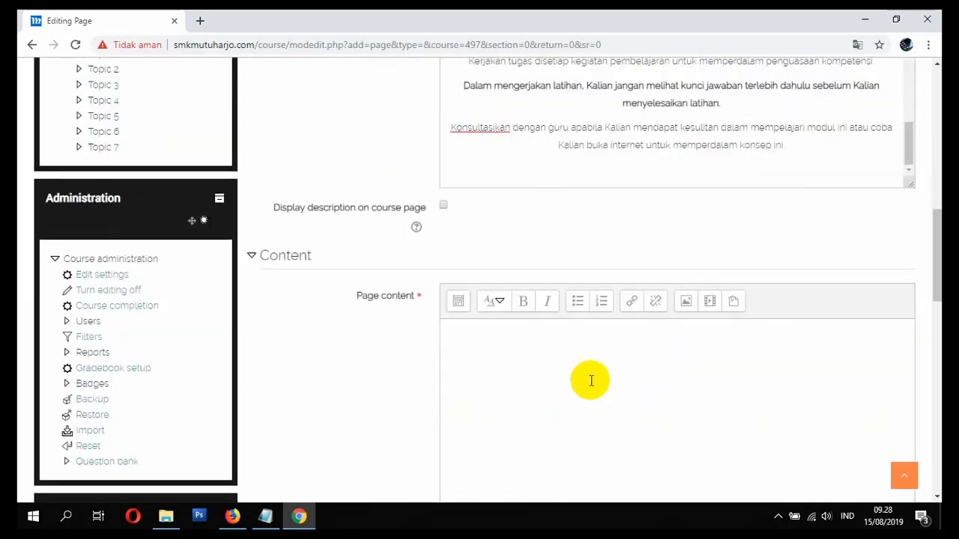
pyautogui.scroll(3, 524, 367)
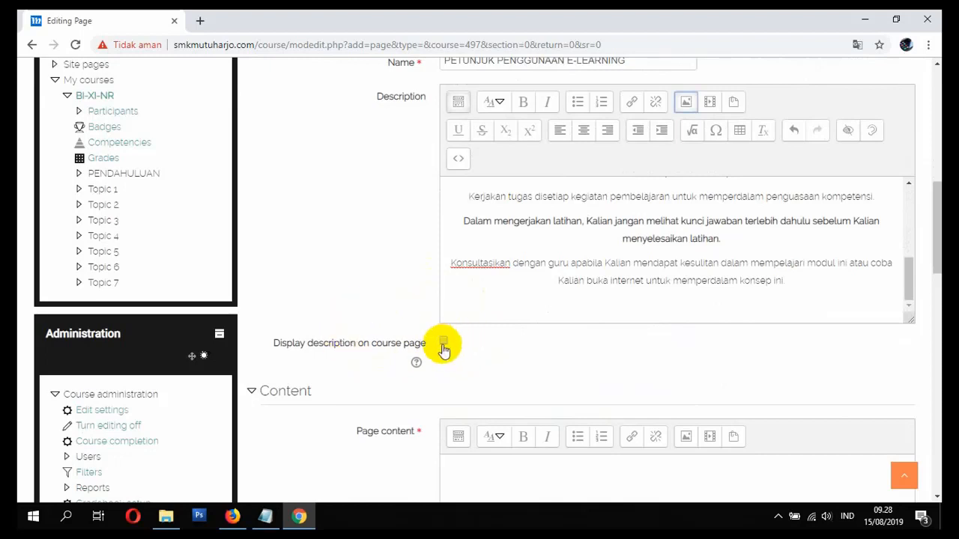
pyautogui.click(675, 296)
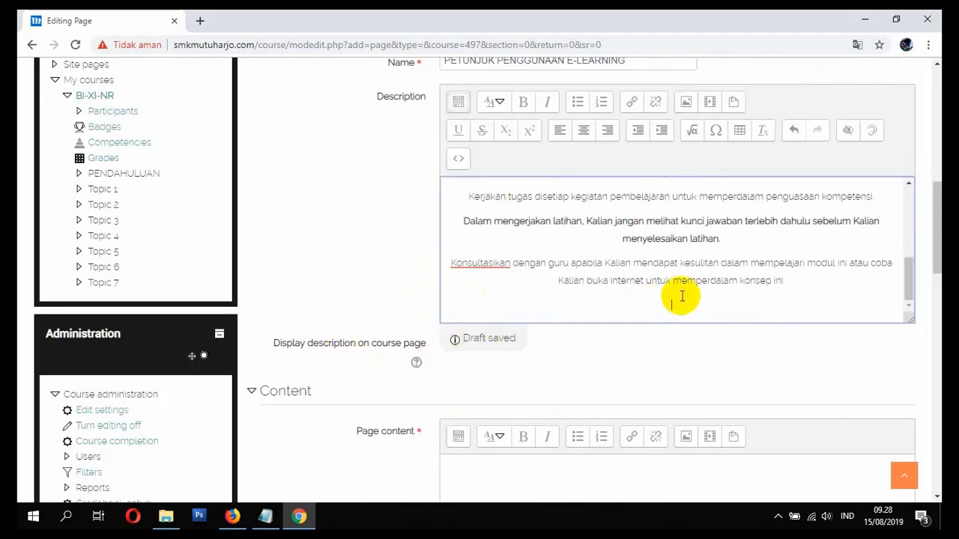
# - Copy the whole Description (Welcome banner and instructions) and paste it into Page content
pyautogui.scroll(-1, 674, 337)
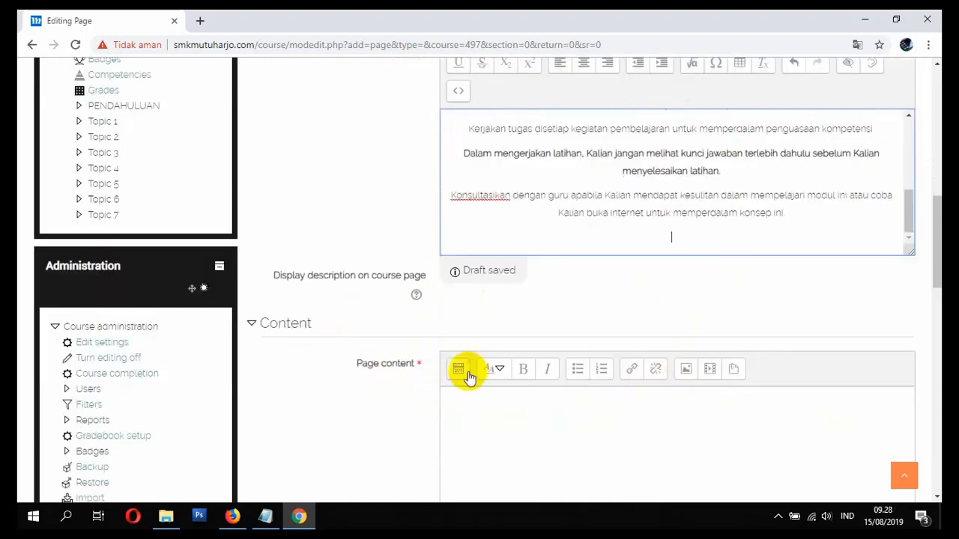
pyautogui.scroll(5, 417, 382)
pyautogui.scroll(-2, 417, 375)
pyautogui.click(585, 358)
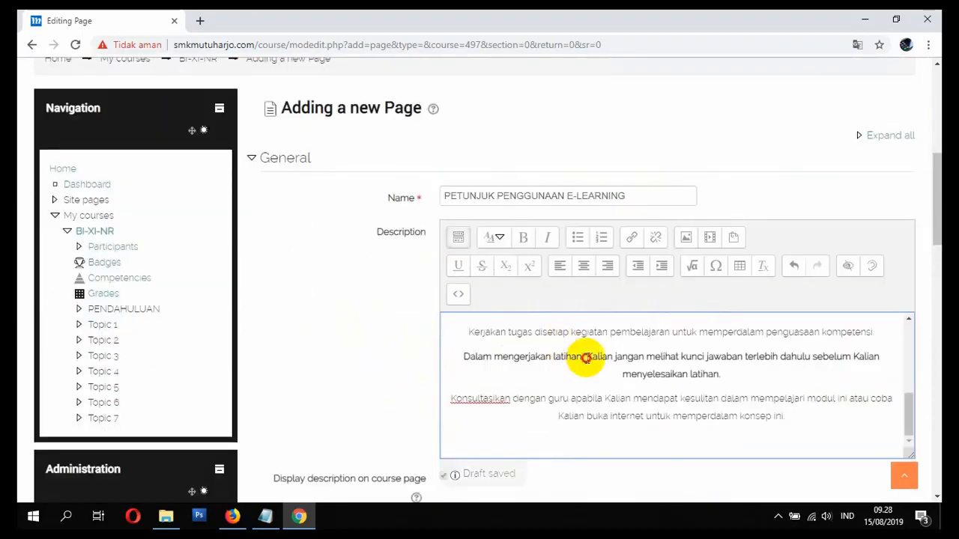
pyautogui.hotkey('ctrl', 'a')
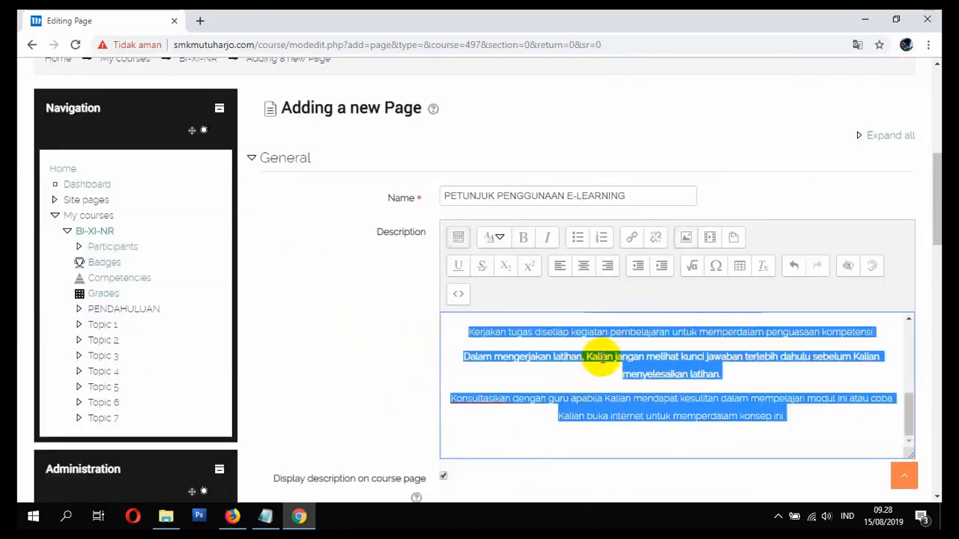
pyautogui.rightClick(596, 358)
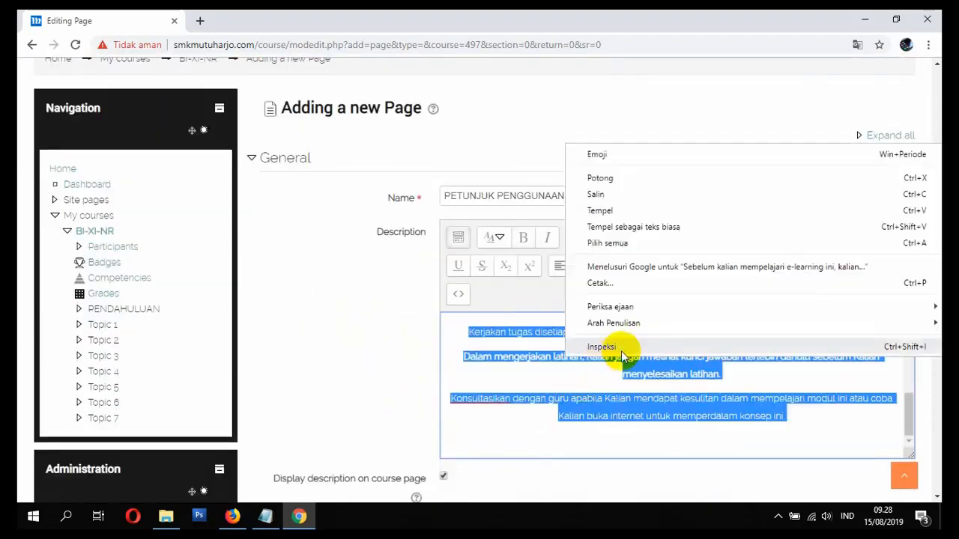
pyautogui.click(621, 194)
pyautogui.scroll(-3, 368, 374)
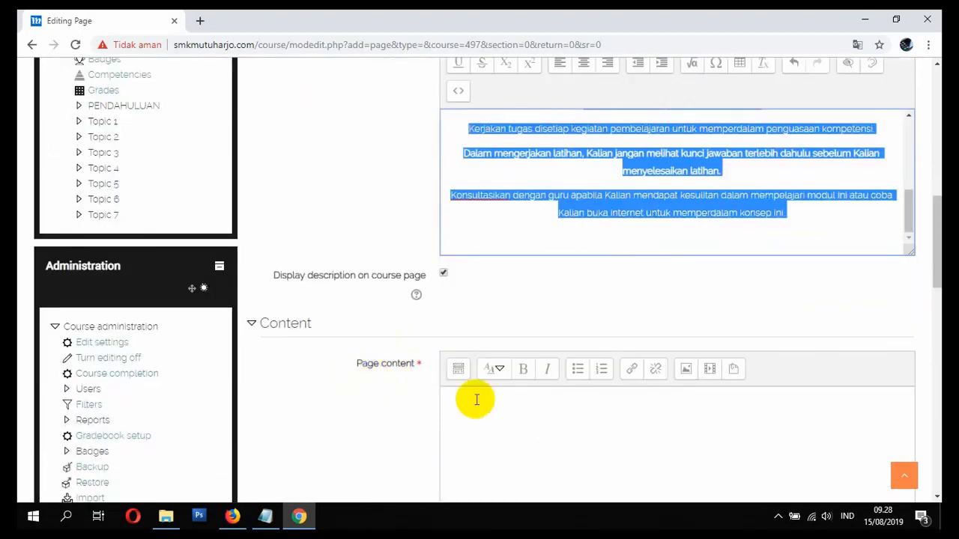
pyautogui.click(496, 421)
pyautogui.rightClick(493, 422)
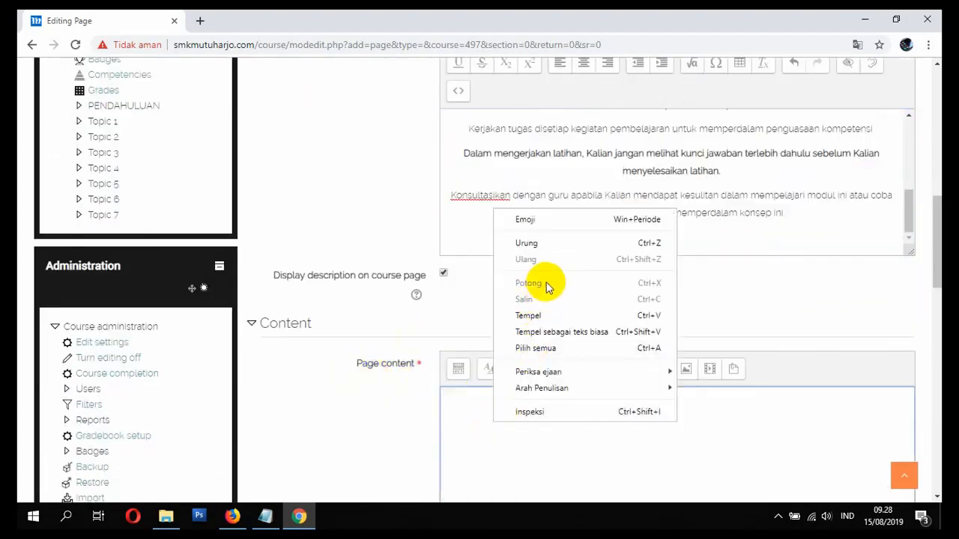
pyautogui.click(530, 316)
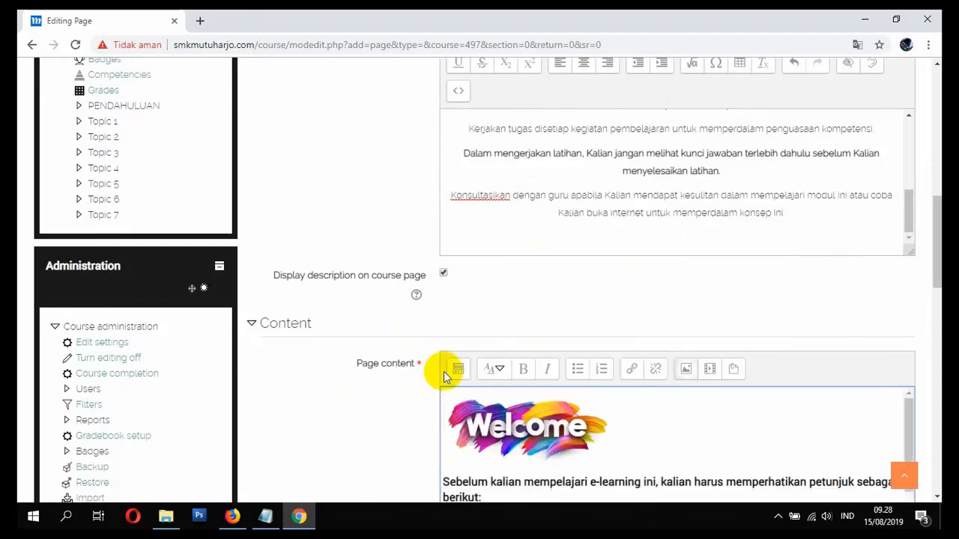
# - Select all the Page content and centre it with Align center
pyautogui.scroll(-3, 250, 381)
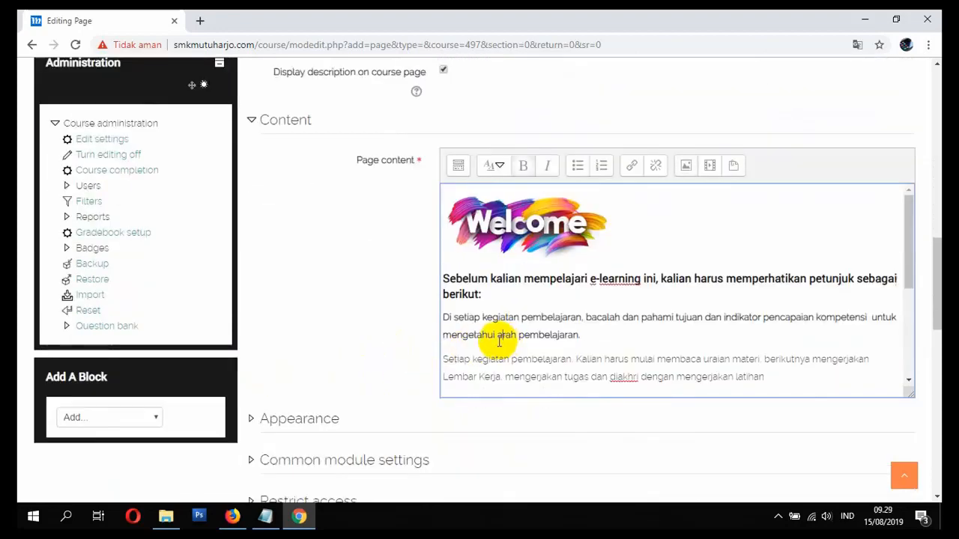
pyautogui.hotkey('ctrl', 'a')
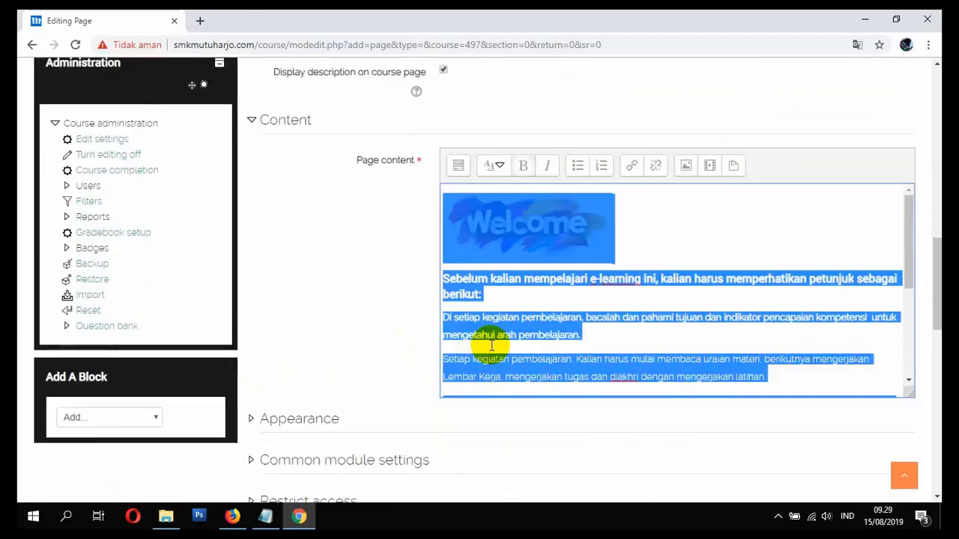
pyautogui.click(460, 166)
pyautogui.click(584, 194)
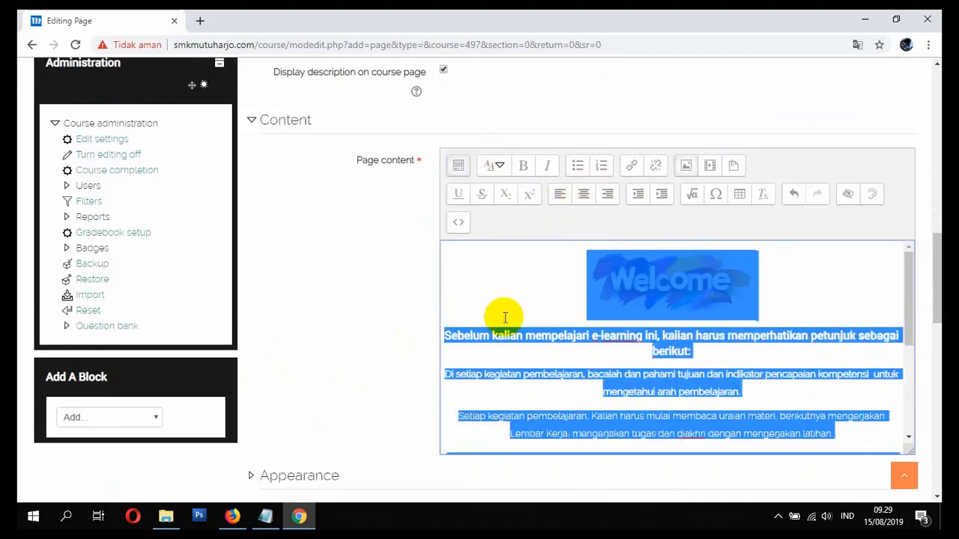
pyautogui.click(369, 321)
pyautogui.rightClick(556, 336)
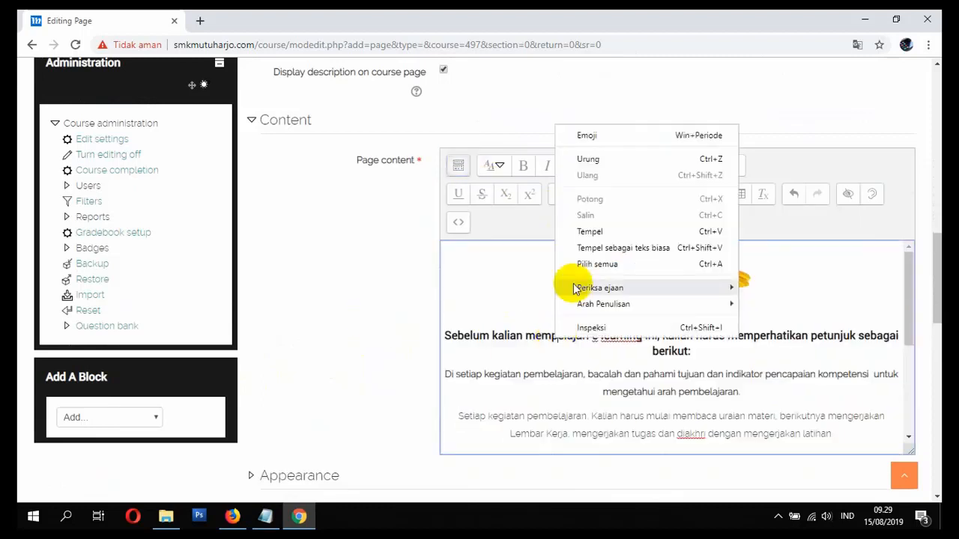
pyautogui.click(597, 263)
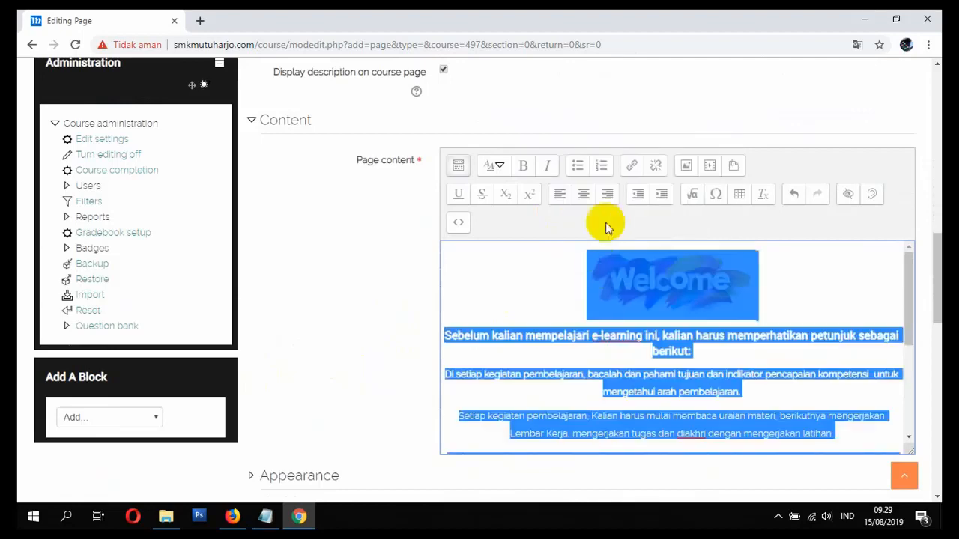
pyautogui.click(584, 196)
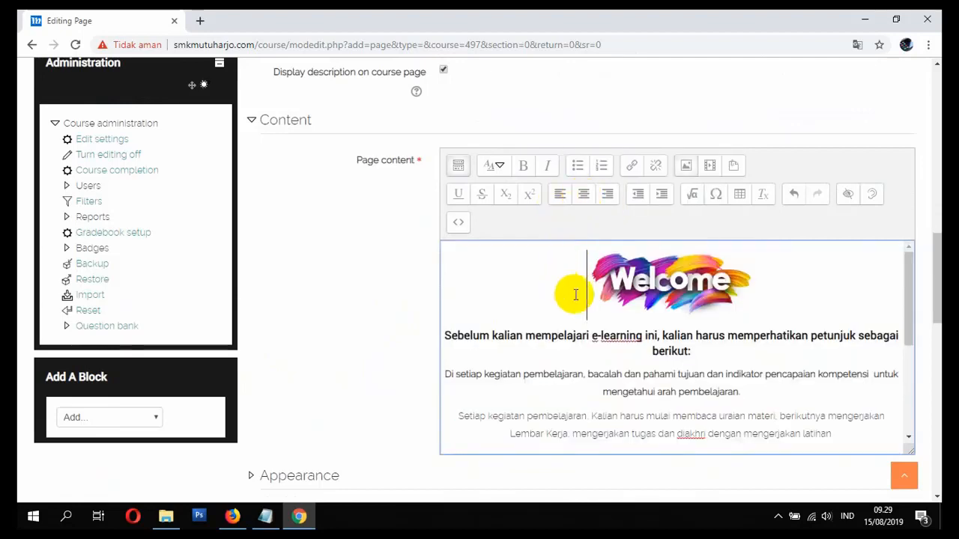
# - Save the PETUNJUK PENGGUNAAN E-LEARNING page and return to the course
pyautogui.scroll(-1, 569, 300)
pyautogui.scroll(-1, 386, 335)
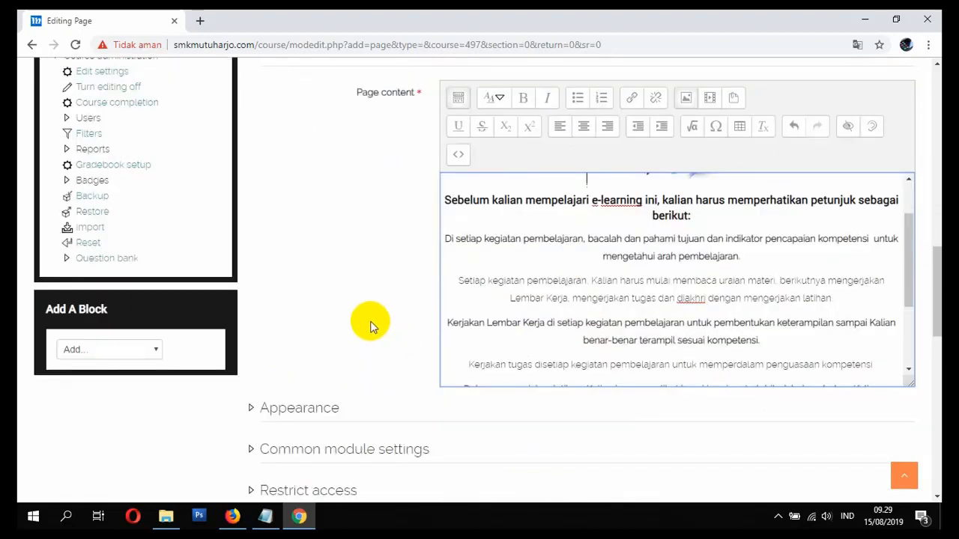
pyautogui.scroll(1, 370, 326)
pyautogui.scroll(2, 378, 322)
pyautogui.scroll(-3, 389, 311)
pyautogui.scroll(3, 412, 262)
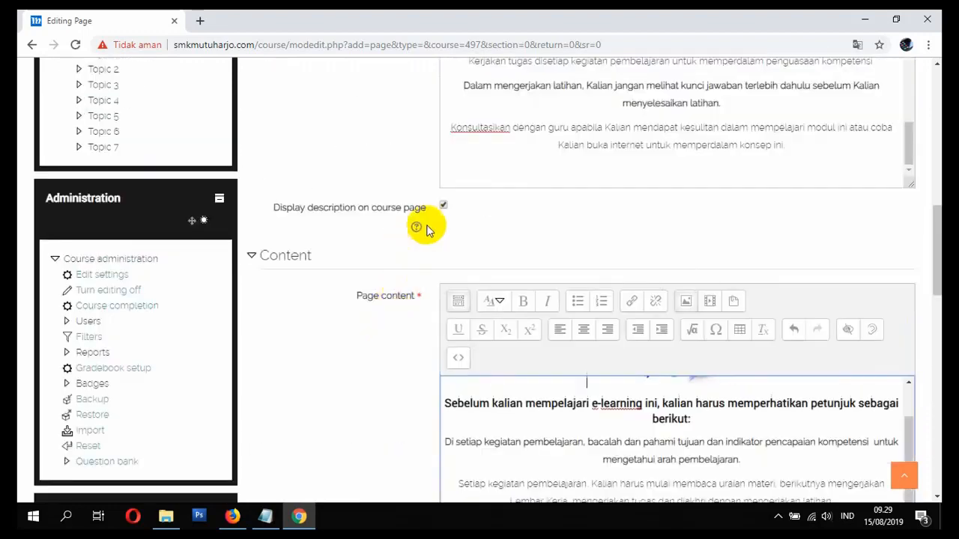
pyautogui.scroll(-5, 472, 292)
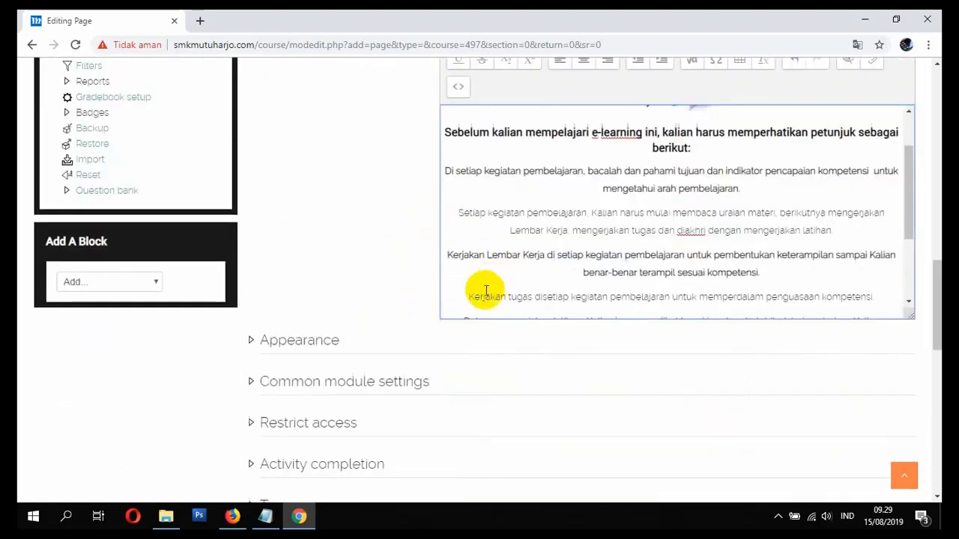
pyautogui.click(331, 277)
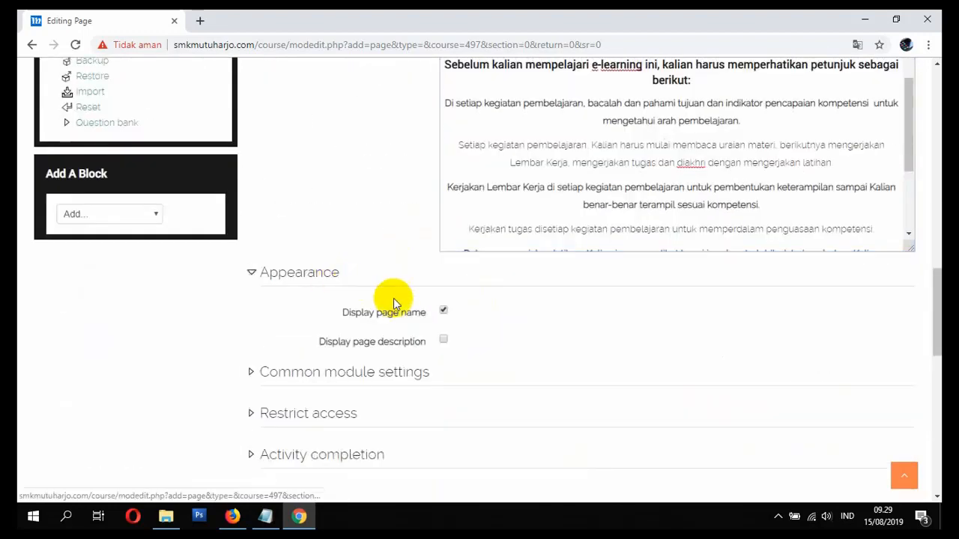
pyautogui.click(314, 287)
pyautogui.scroll(-1, 310, 315)
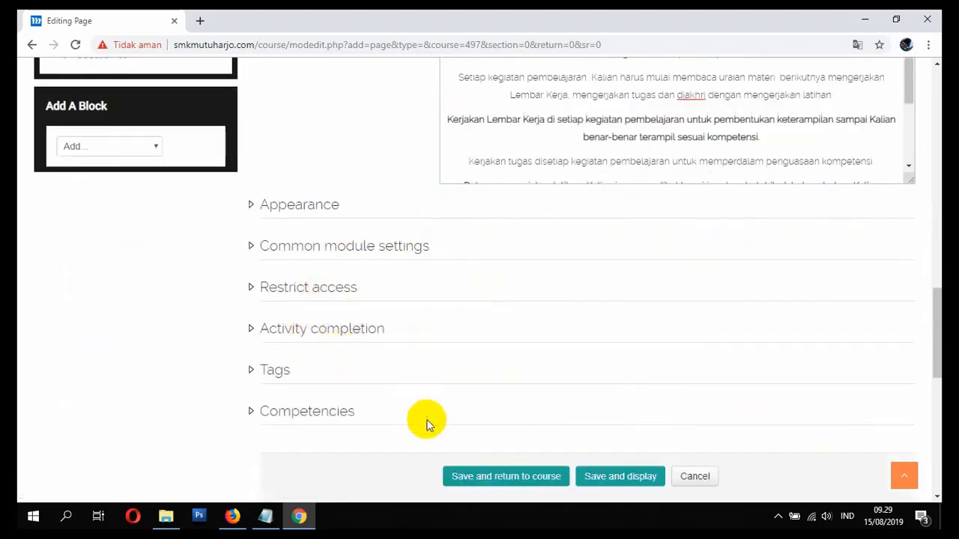
pyautogui.click(465, 479)
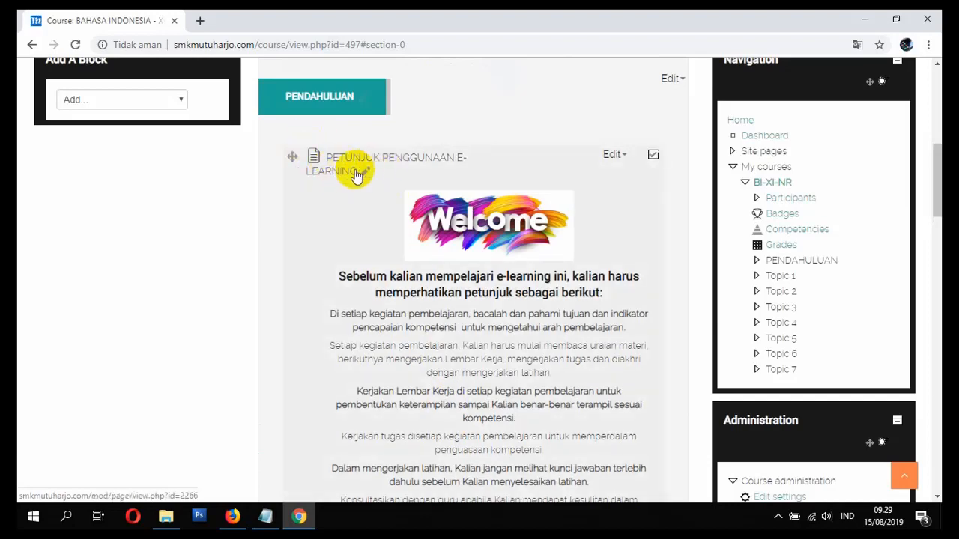
# - In the page's settings, untick Display description on course page, then save and return
pyautogui.scroll(-2, 454, 278)
pyautogui.scroll(2, 490, 292)
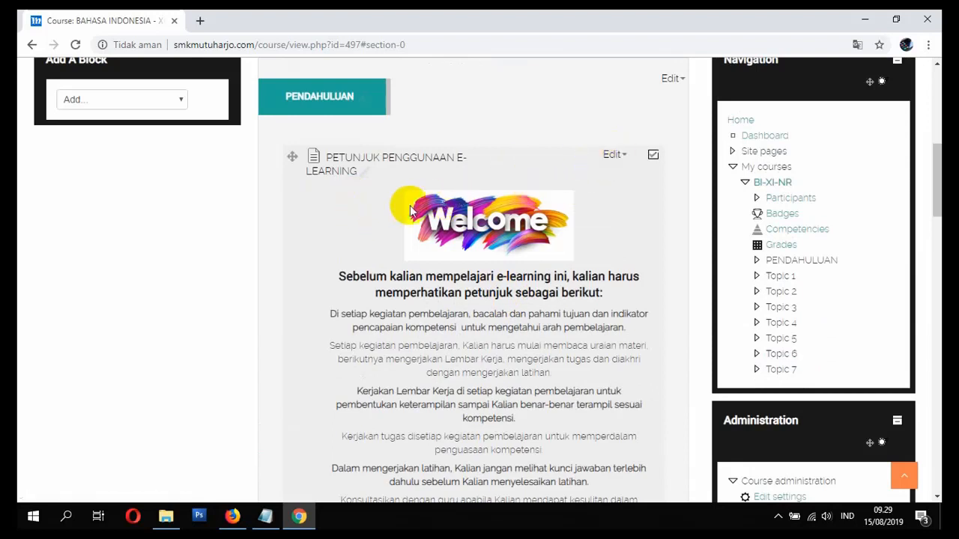
pyautogui.click(613, 158)
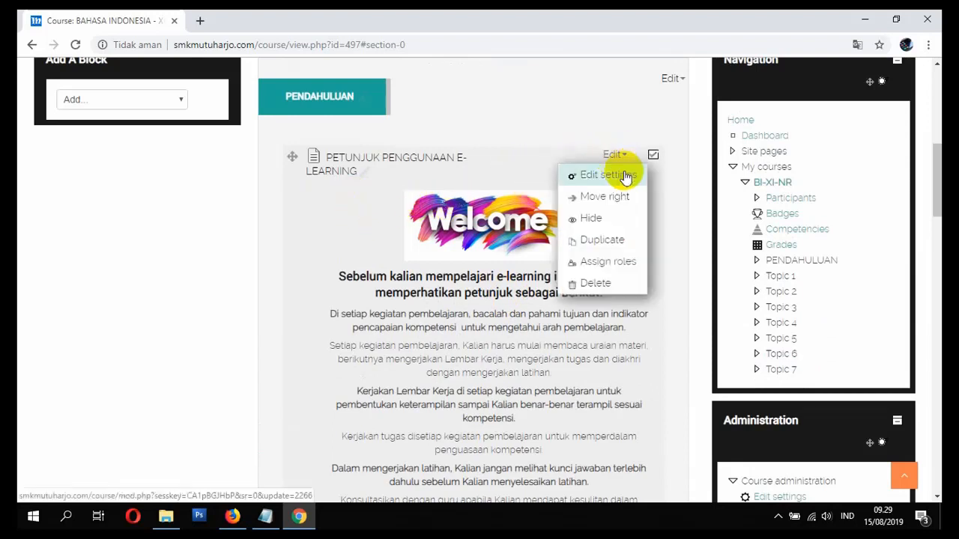
pyautogui.click(620, 180)
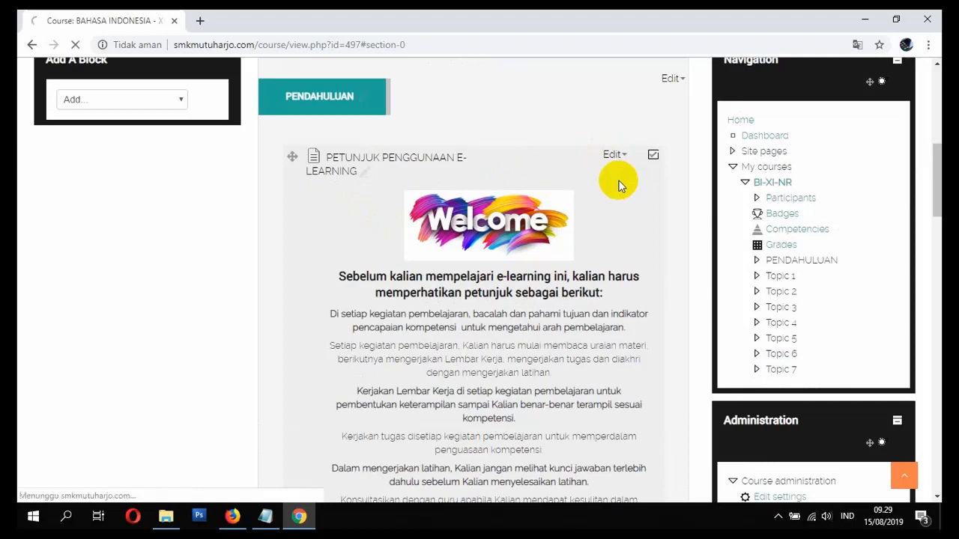
pyautogui.scroll(-2, 559, 218)
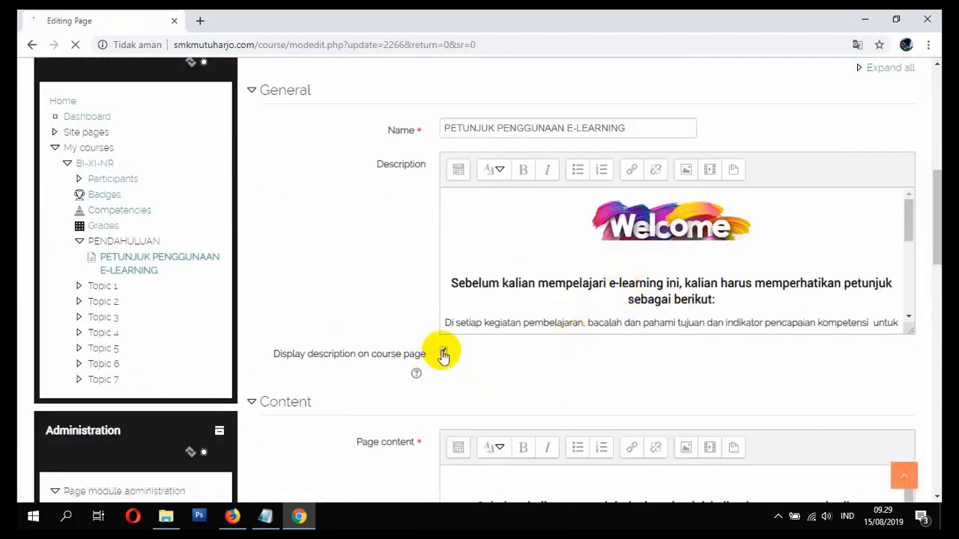
pyautogui.click(445, 353)
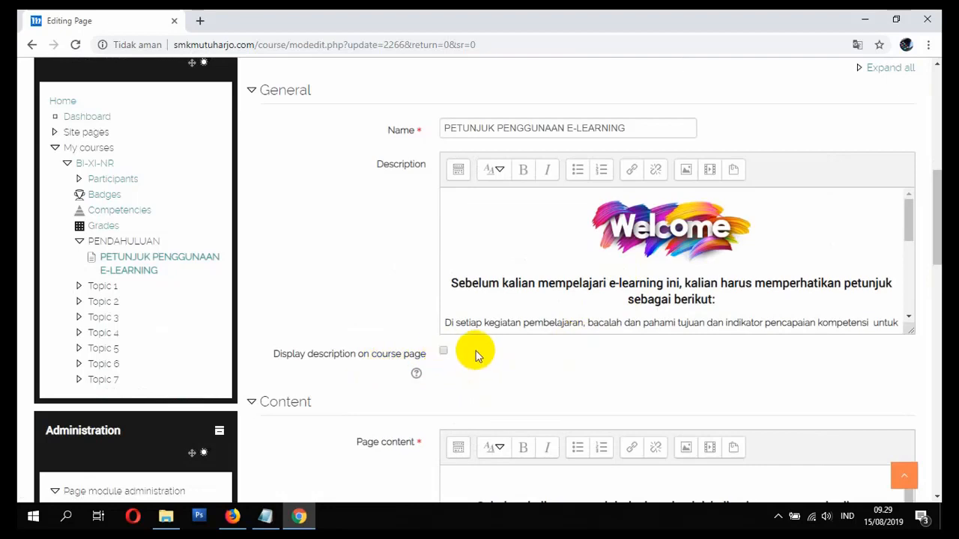
pyautogui.scroll(-1, 475, 353)
pyautogui.scroll(-2, 499, 311)
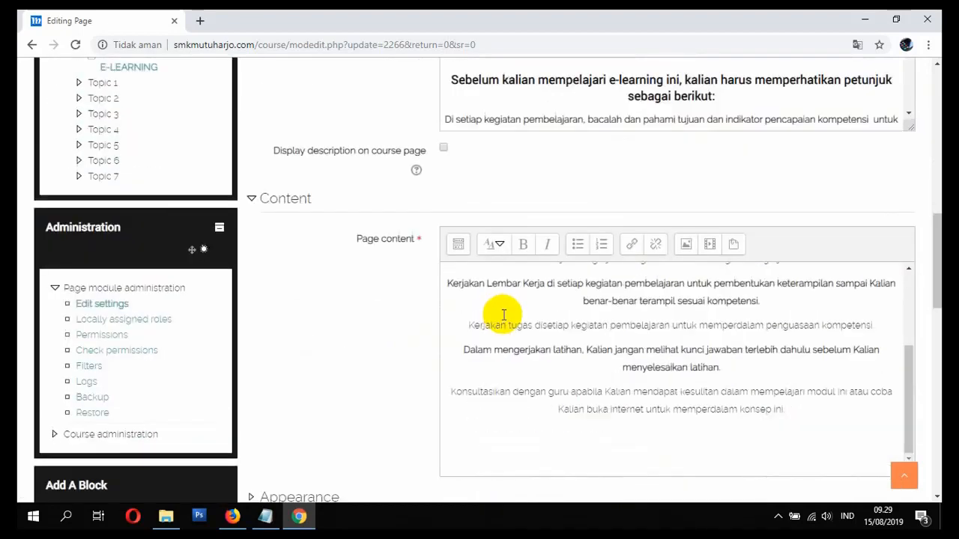
pyautogui.scroll(-7, 439, 336)
pyautogui.click(495, 294)
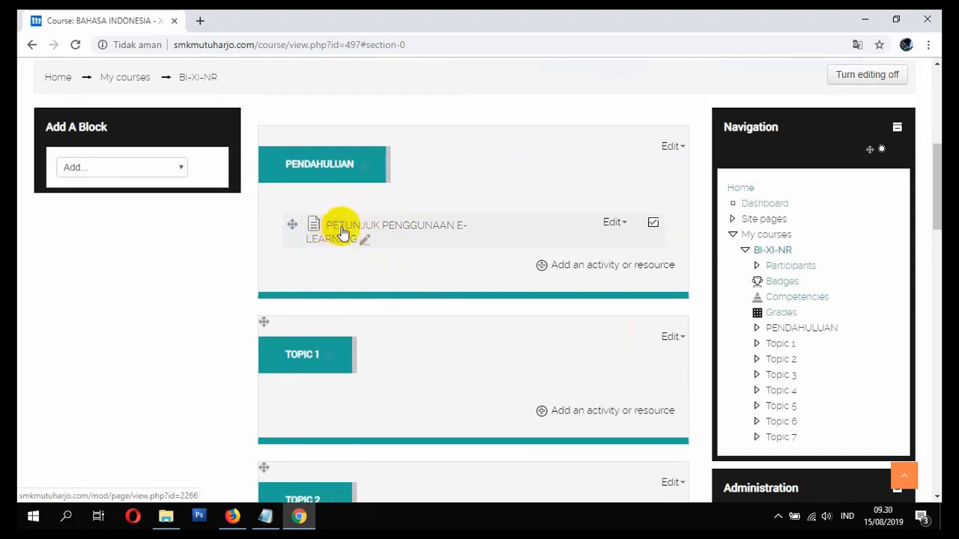
# - Open the PETUNJUK PENGGUNAAN E-LEARNING page and look over its centred instructions
pyautogui.click(344, 224)
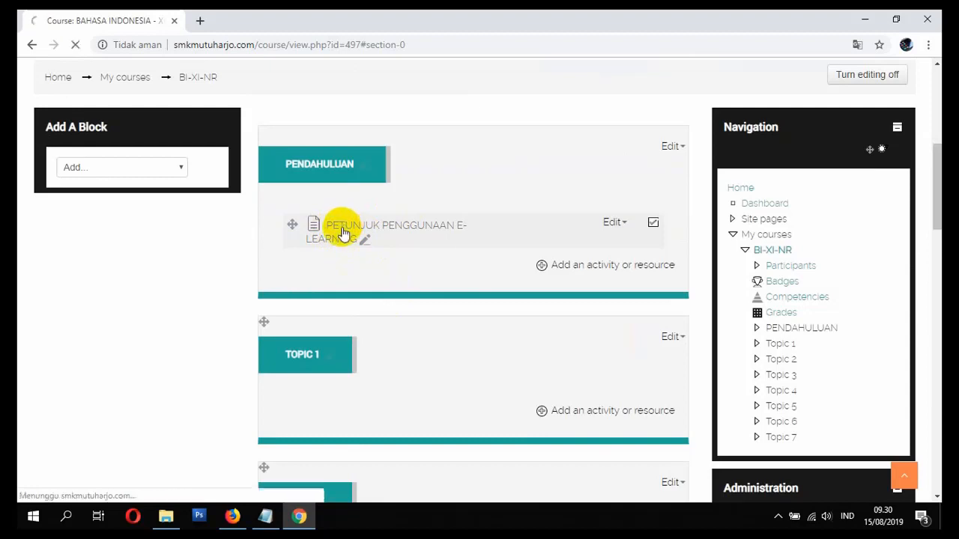
pyautogui.scroll(-2, 346, 267)
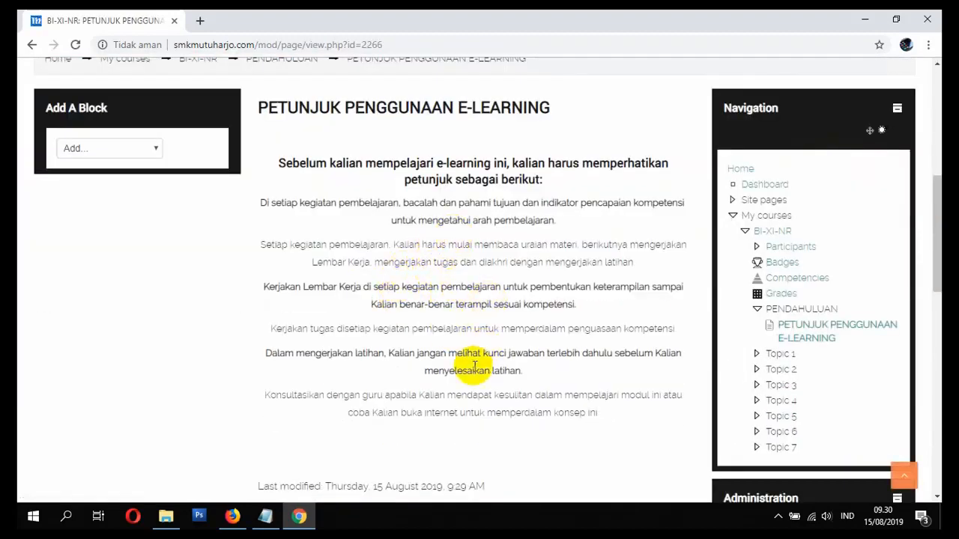
pyautogui.scroll(-3, 457, 368)
pyautogui.scroll(5, 463, 368)
pyautogui.scroll(-2, 459, 369)
pyautogui.scroll(4, 455, 365)
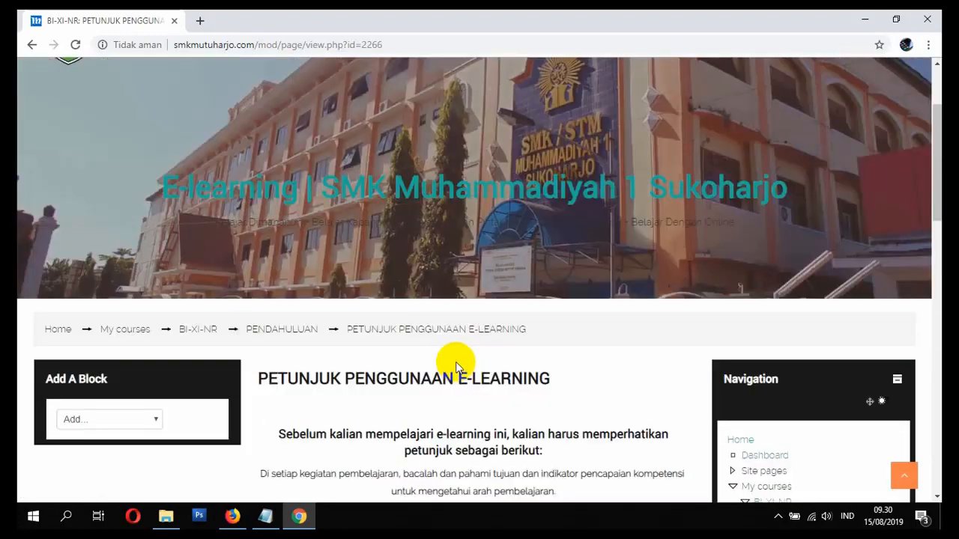
pyautogui.scroll(-2, 420, 357)
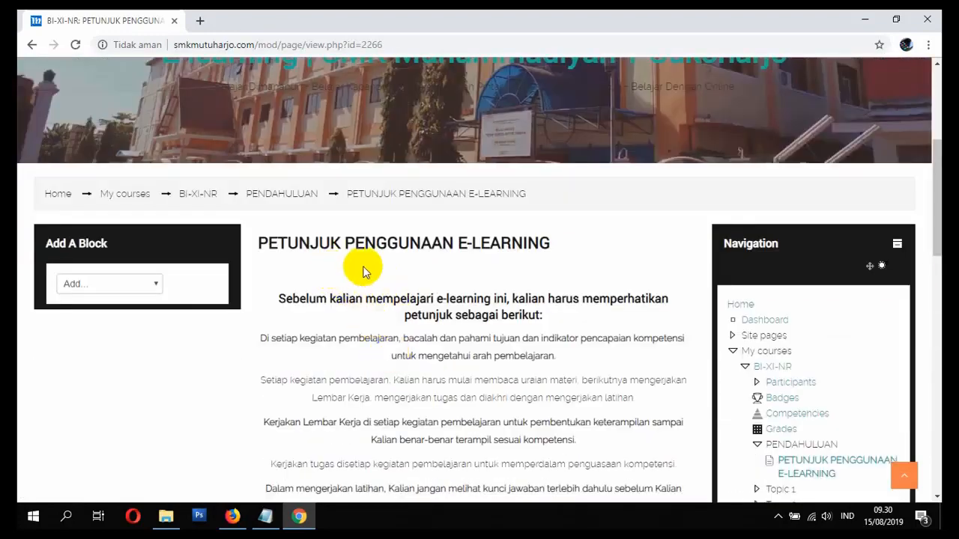
# - Return to the BI-XI-NR course page and reopen the page from its activity editing menu
pyautogui.click(200, 194)
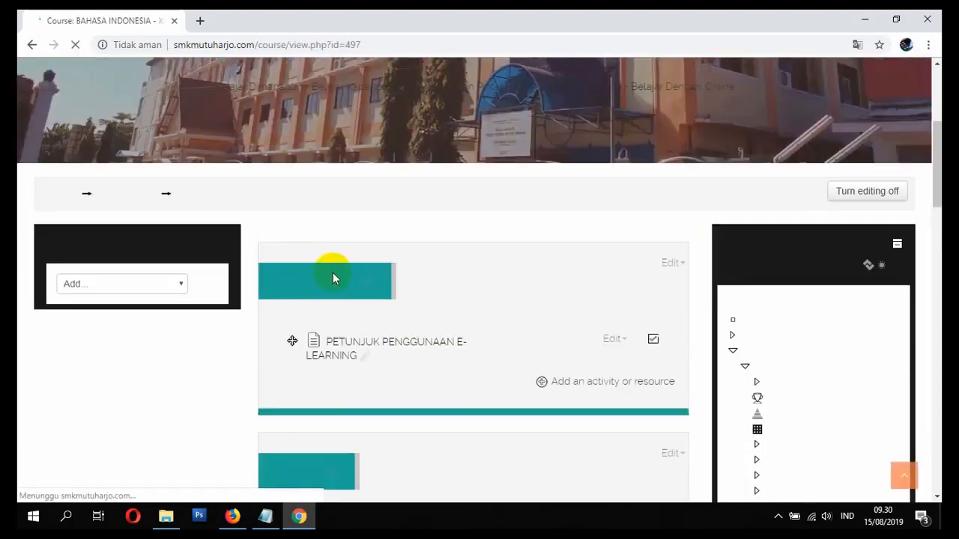
pyautogui.click(612, 347)
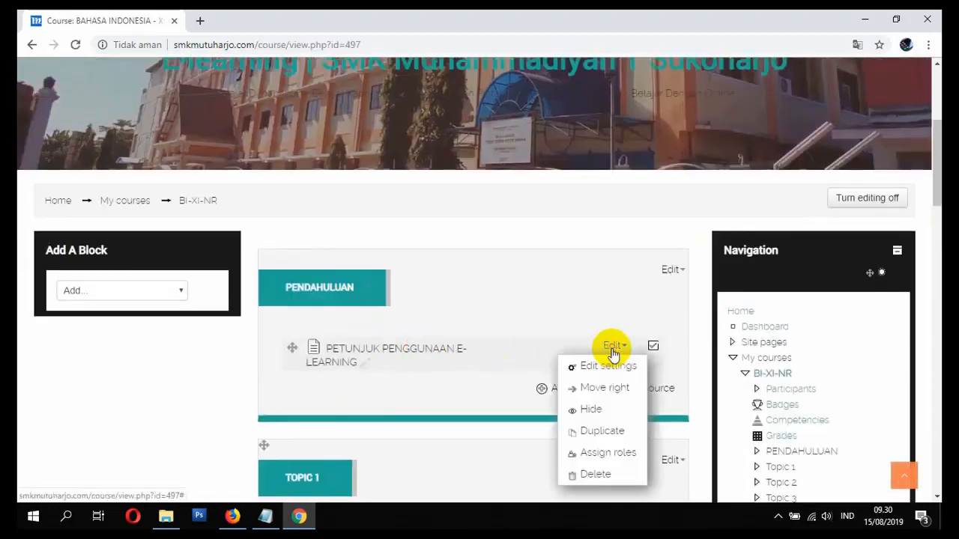
pyautogui.click(424, 352)
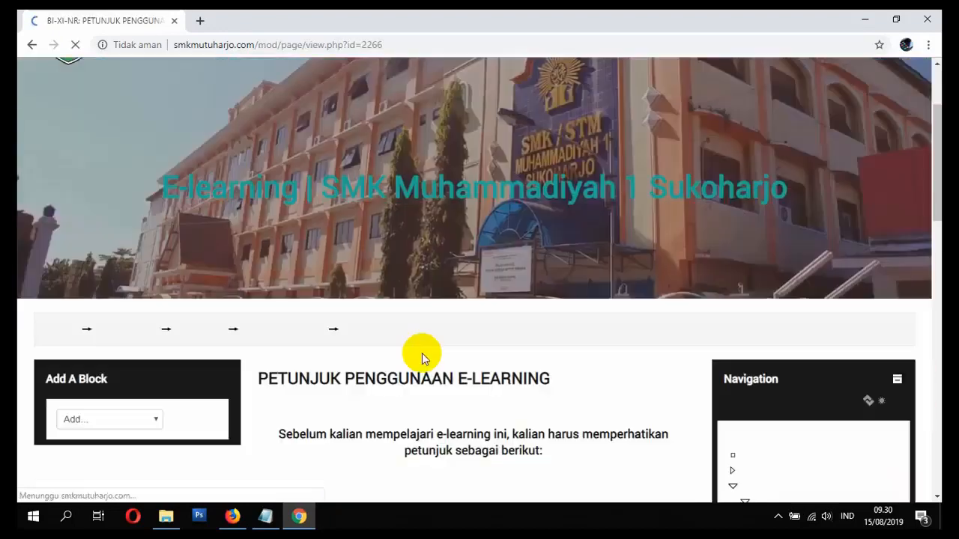
pyautogui.scroll(-5, 442, 348)
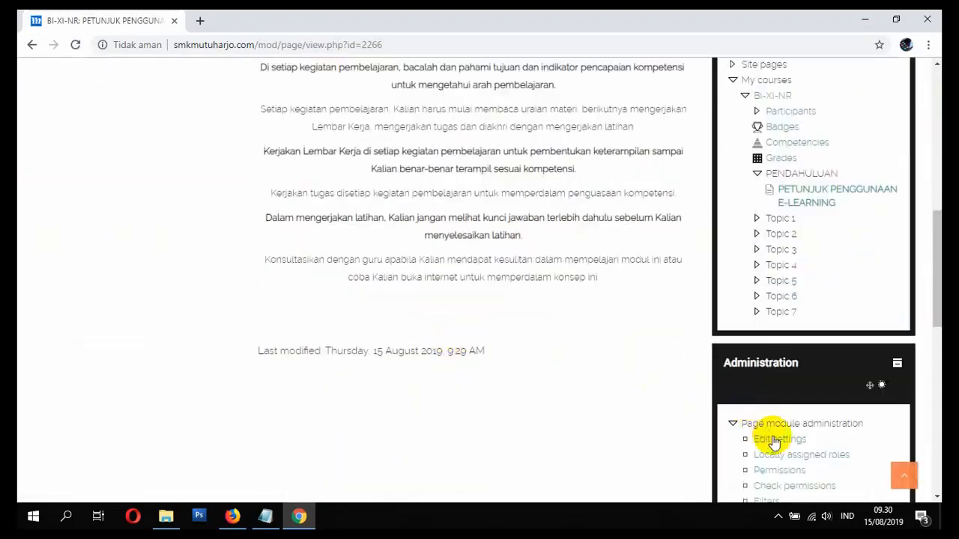
# - Upload WELCOME.PNG from Pictures as an image at the top of Page content
pyautogui.scroll(-4, 599, 413)
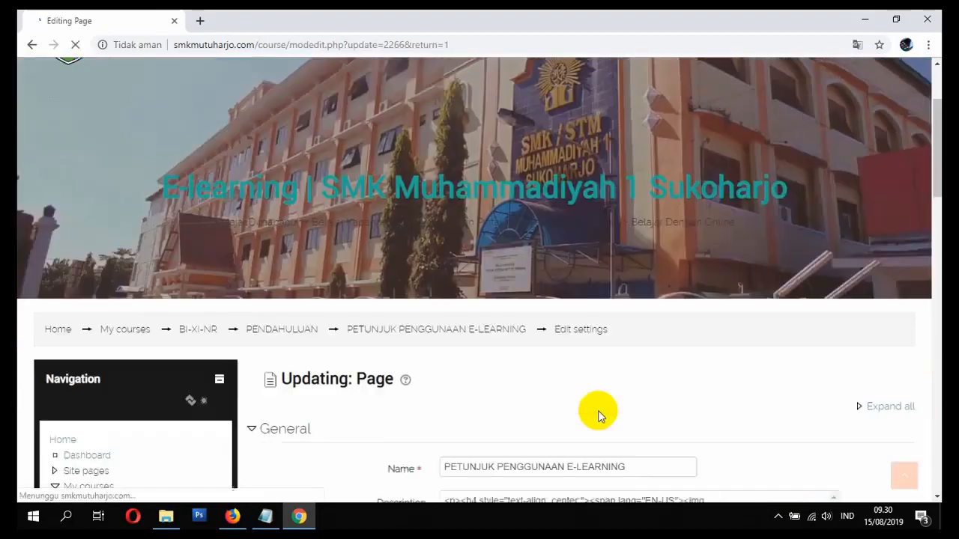
pyautogui.scroll(-5, 587, 403)
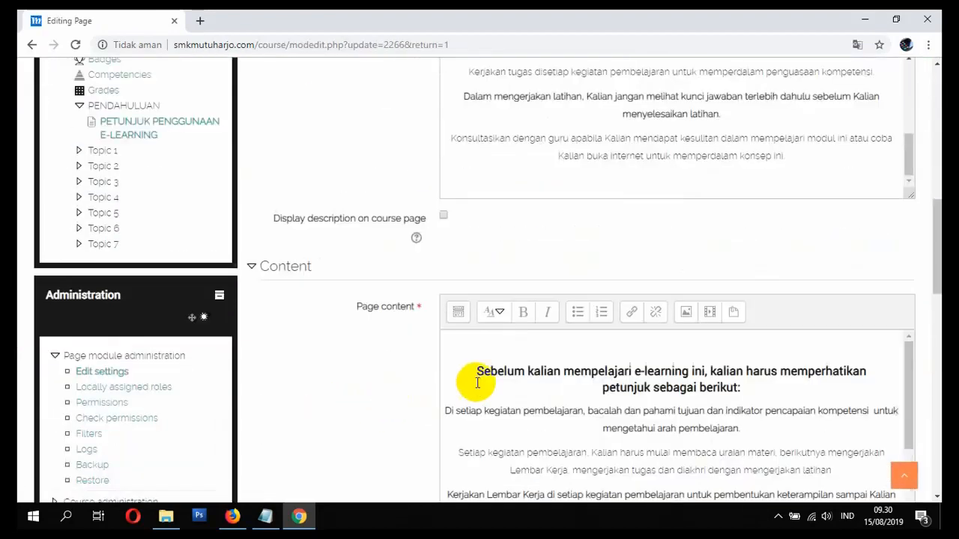
pyautogui.scroll(1, 585, 393)
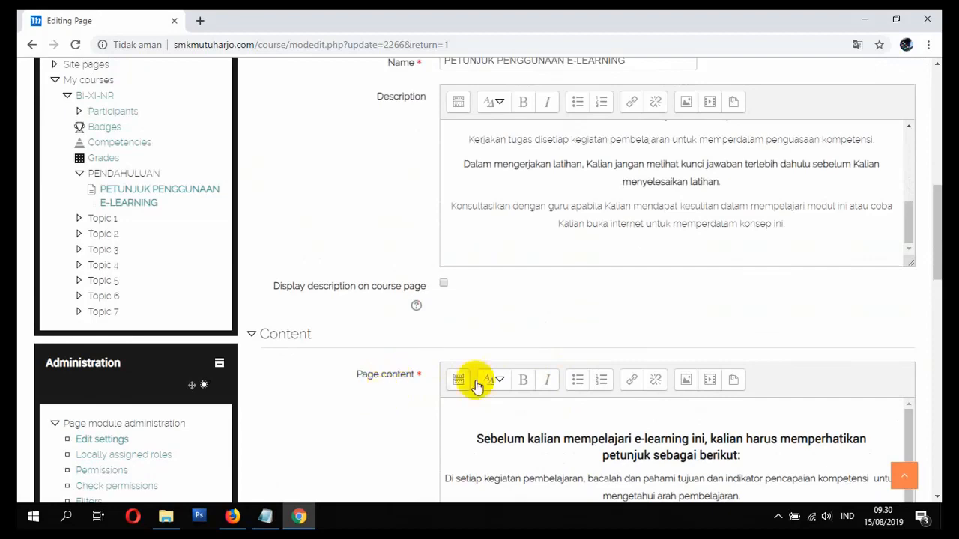
pyautogui.scroll(-2, 477, 379)
pyautogui.click(637, 286)
pyautogui.scroll(1, 643, 290)
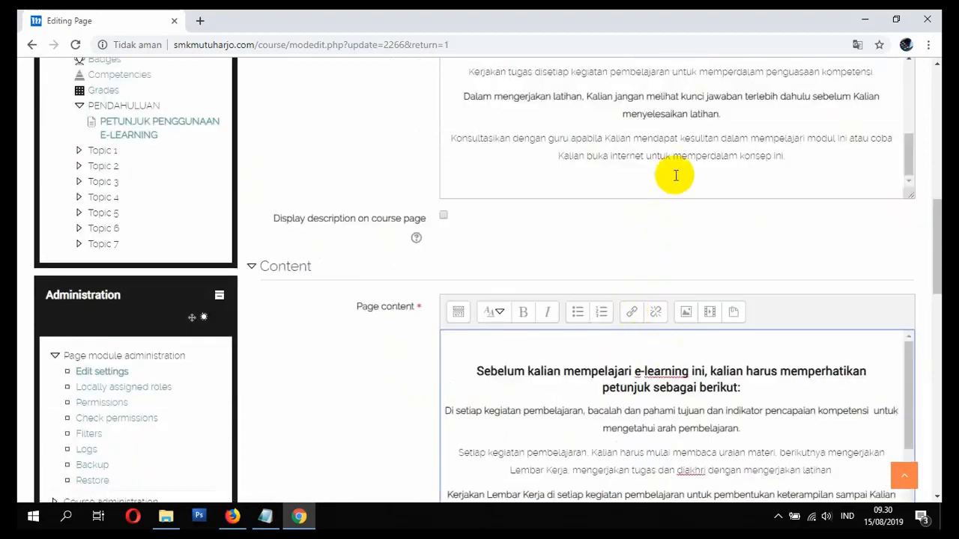
pyautogui.scroll(4, 672, 175)
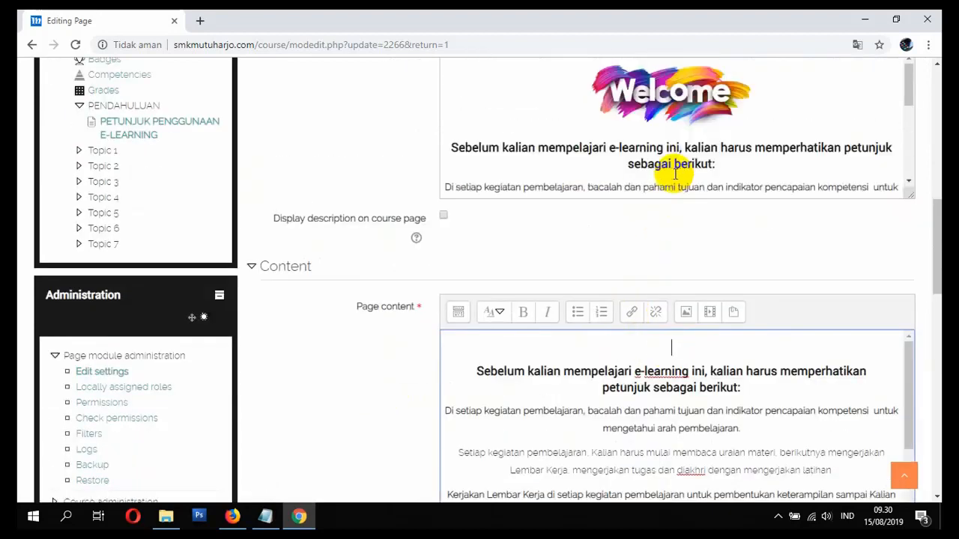
pyautogui.click(686, 312)
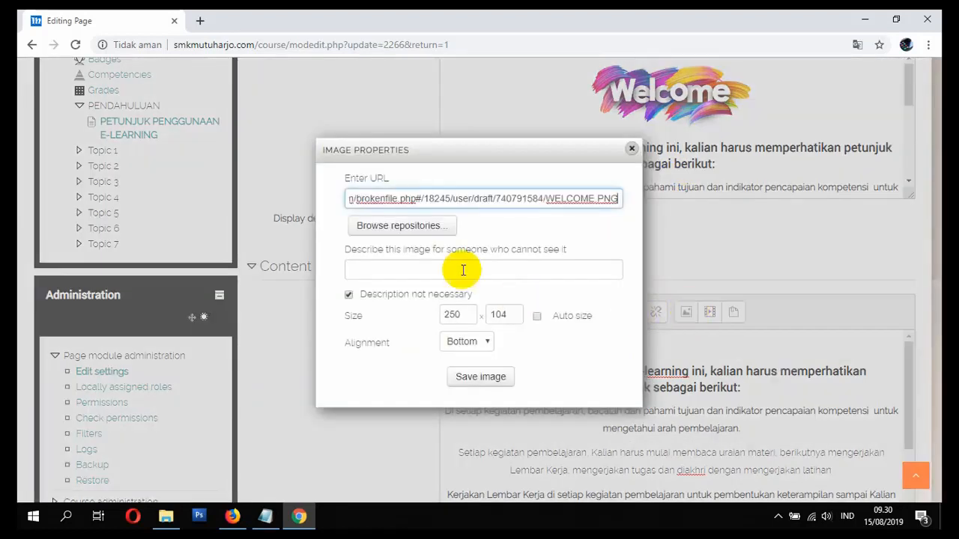
pyautogui.click(427, 227)
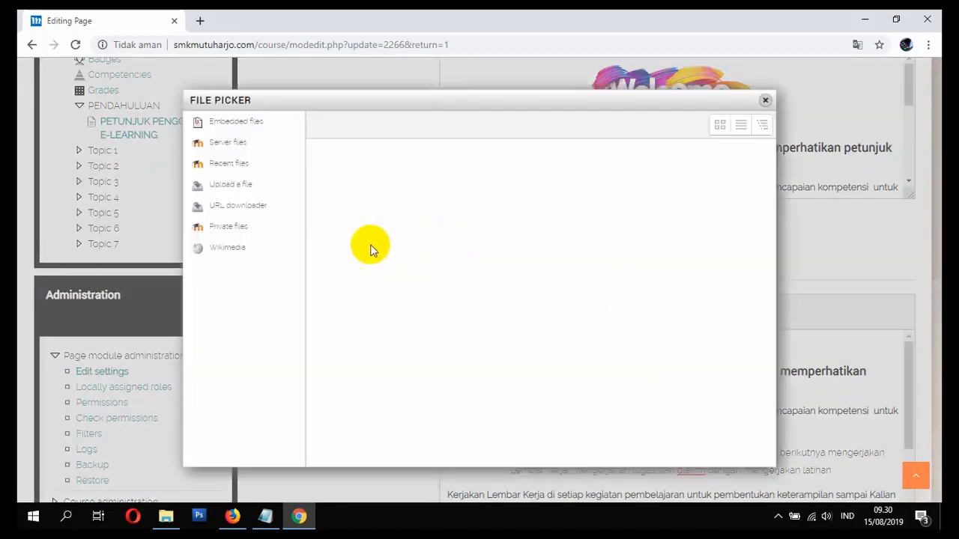
pyautogui.click(235, 187)
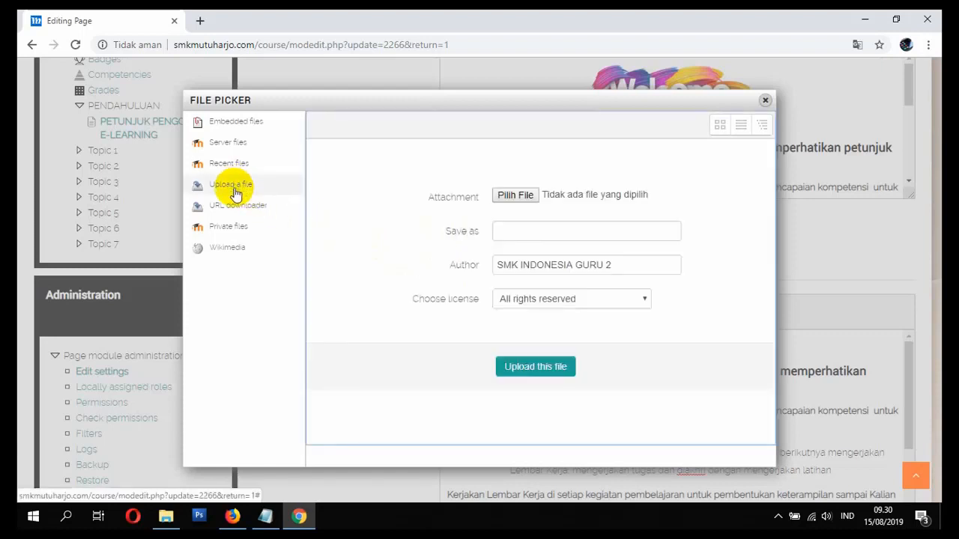
pyautogui.click(507, 195)
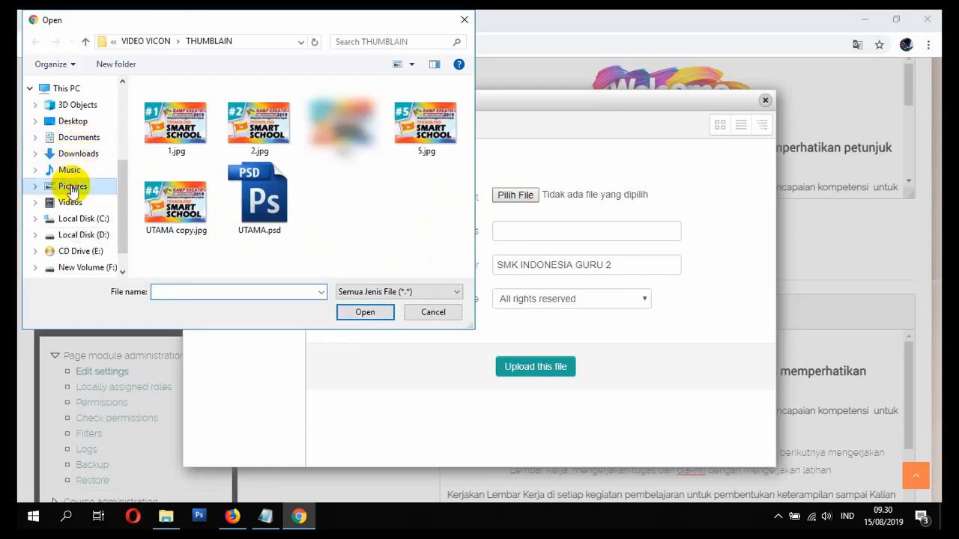
pyautogui.click(72, 187)
pyautogui.doubleClick(425, 128)
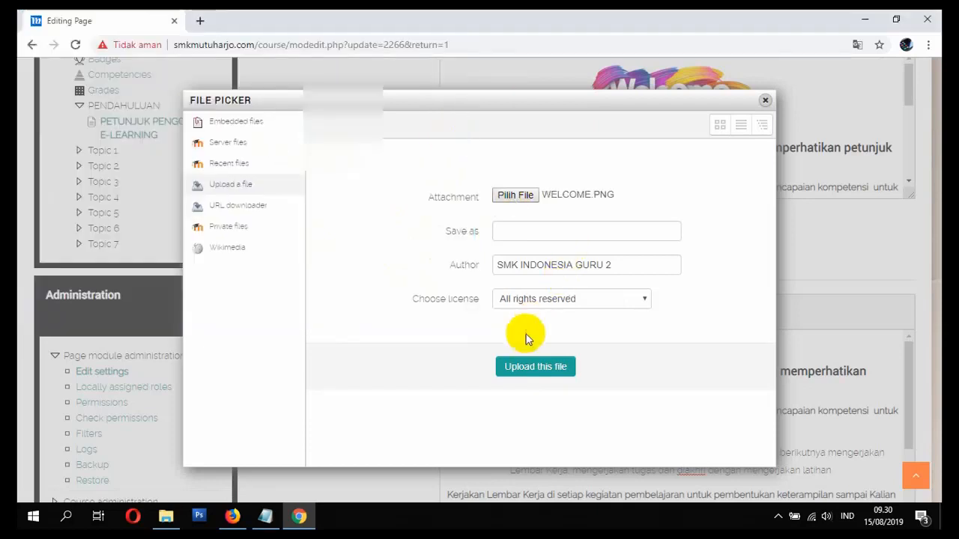
pyautogui.click(532, 367)
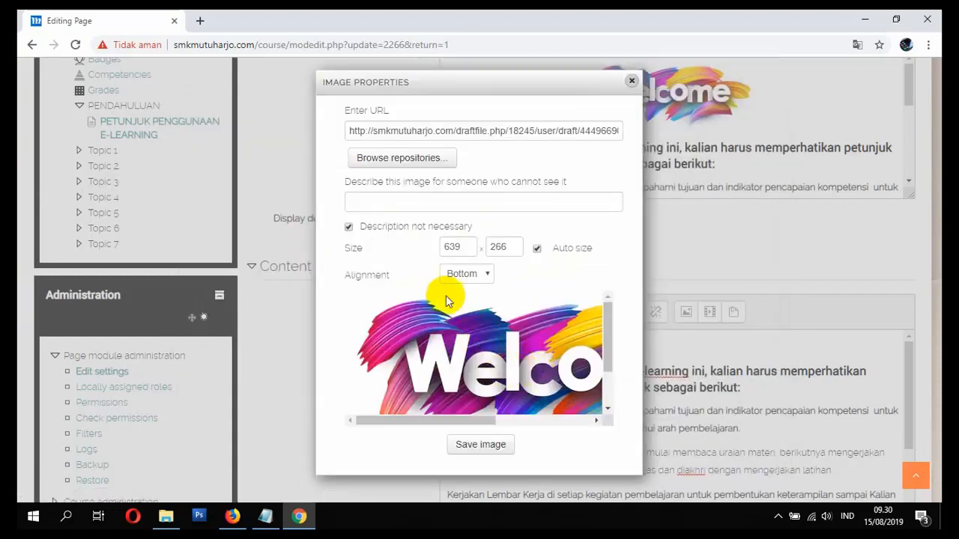
# - Mark the image as needing no description, resize it to 250 × 104, insert it, and save
pyautogui.click(420, 229)
pyautogui.click(393, 259)
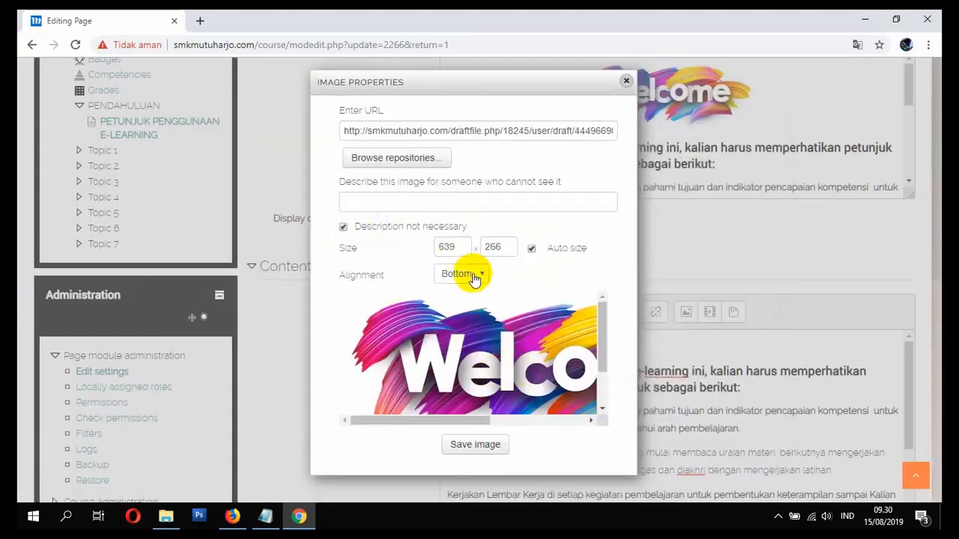
pyautogui.moveTo(465, 248); pyautogui.dragTo(412, 255)
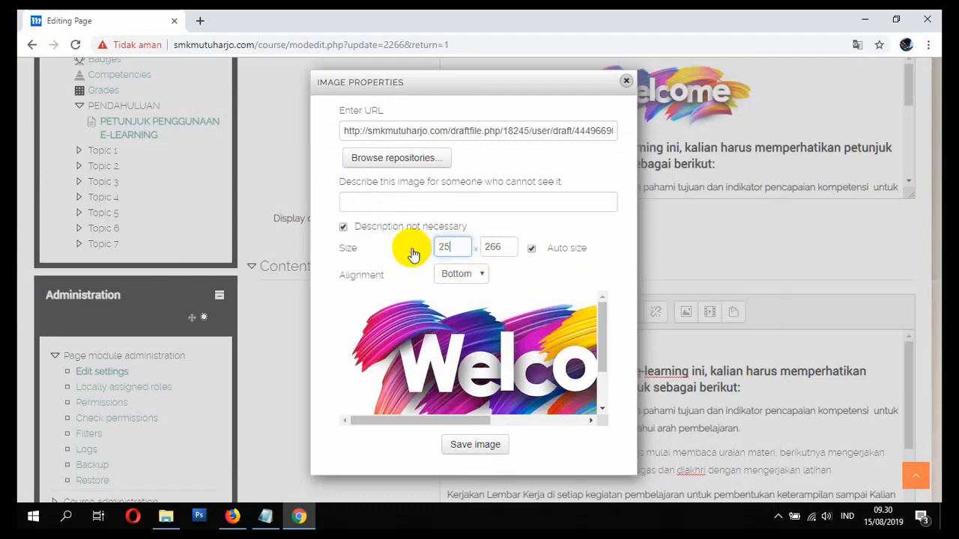
pyautogui.click(501, 247)
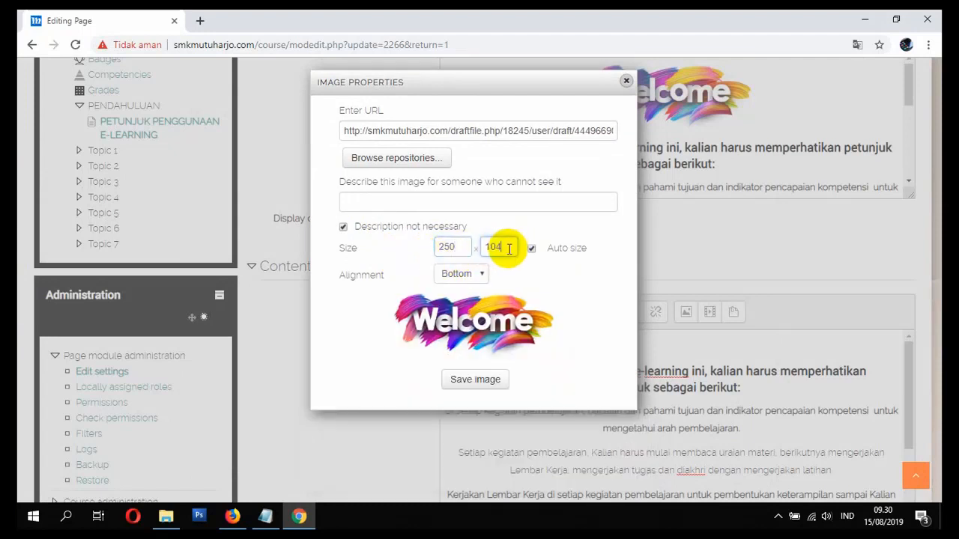
pyautogui.click(495, 380)
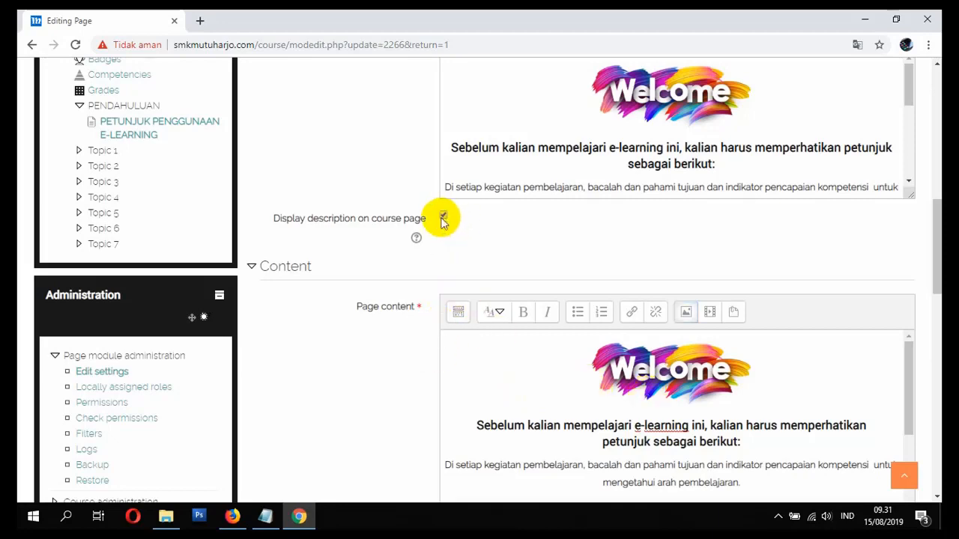
pyautogui.scroll(-6, 488, 313)
pyautogui.click(482, 367)
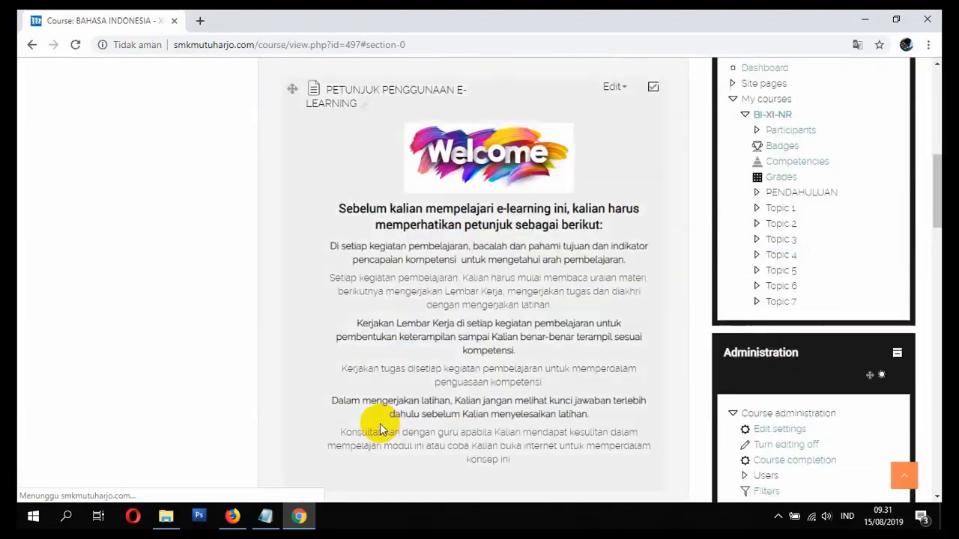
# - Check the Welcome section under PENDAHULUAN, then open the TOPIC 1 title for renaming
pyautogui.scroll(1, 379, 430)
pyautogui.scroll(-2, 379, 430)
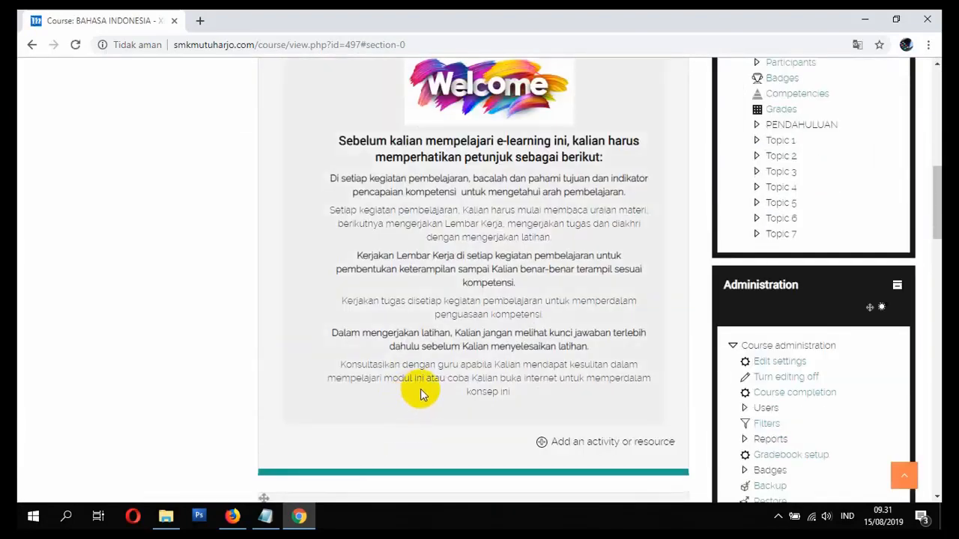
pyautogui.scroll(-2, 419, 398)
pyautogui.scroll(6, 422, 414)
pyautogui.scroll(-8, 400, 422)
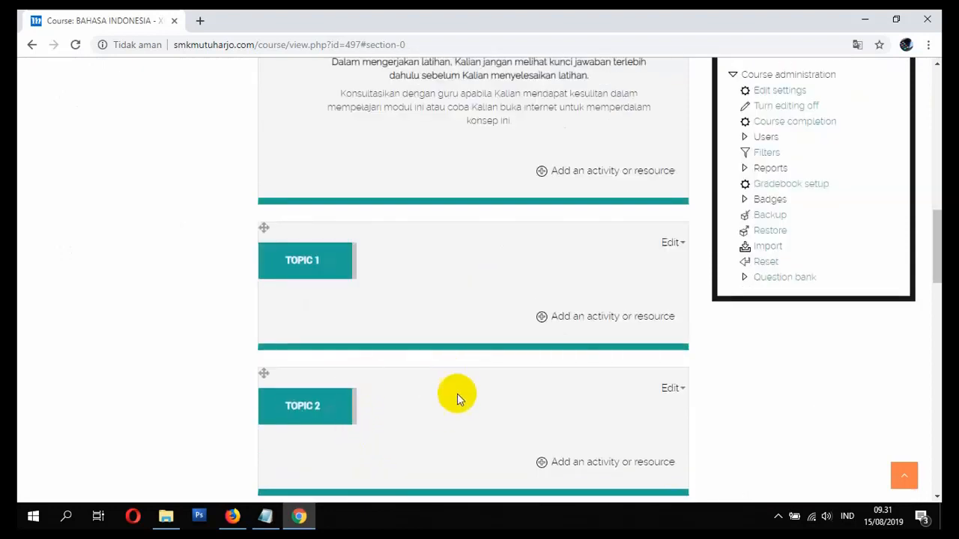
pyautogui.scroll(8, 374, 347)
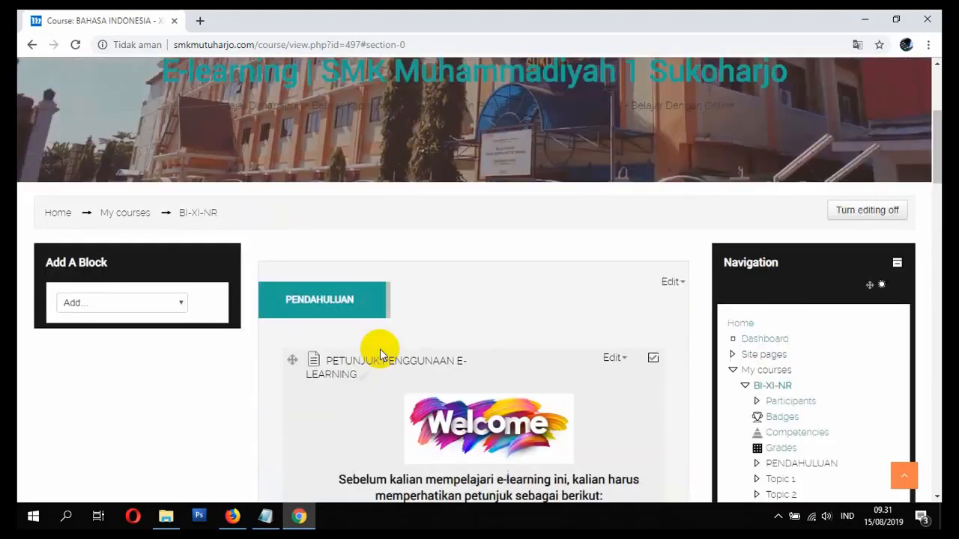
pyautogui.scroll(-2, 380, 350)
pyautogui.scroll(-2, 449, 345)
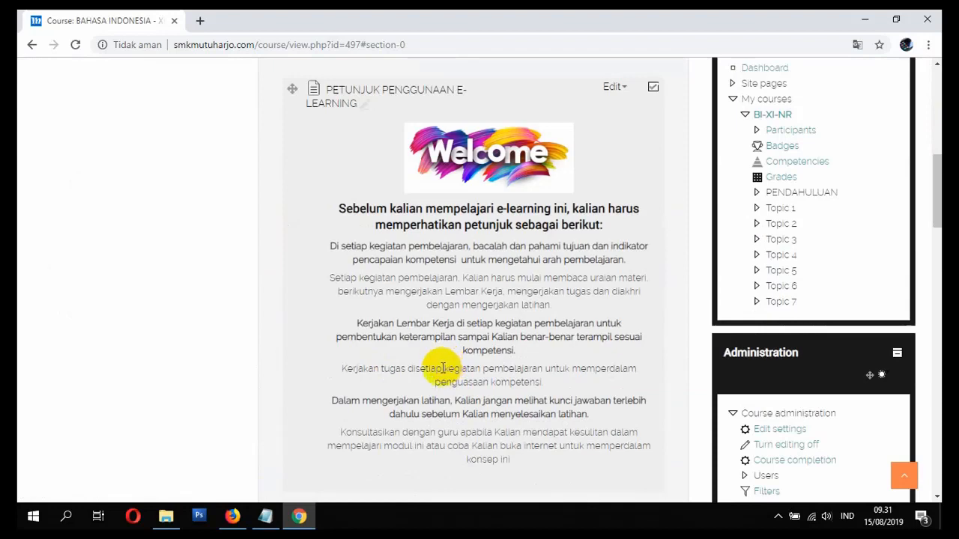
pyautogui.scroll(-3, 440, 369)
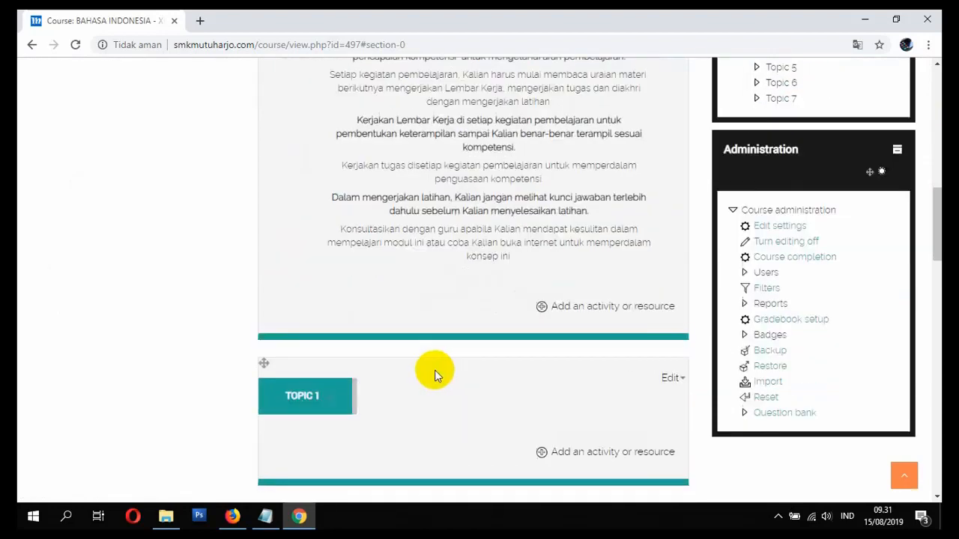
pyautogui.click(332, 399)
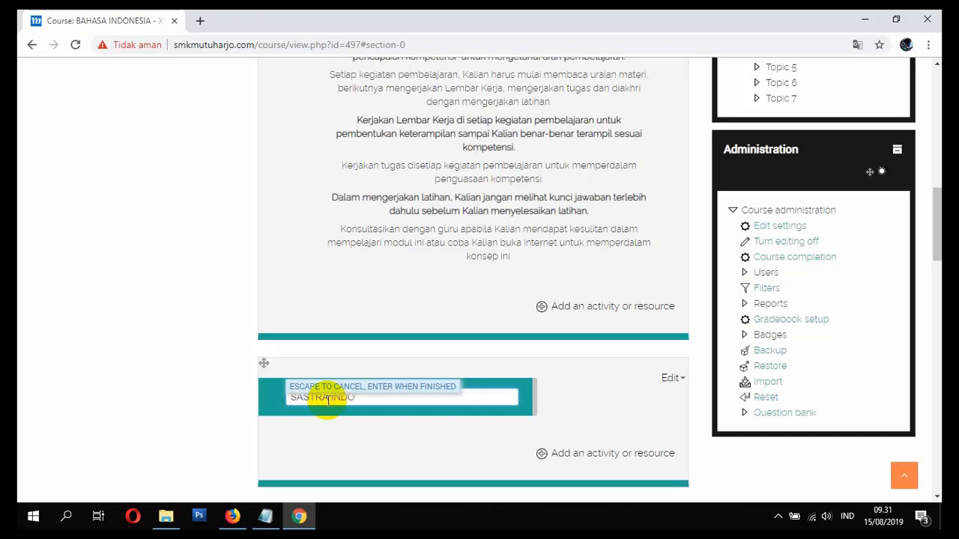
# - Save the edited section title, then rename SASTRA INDONESIA to PUISI ABAD 20
pyautogui.press('Return')
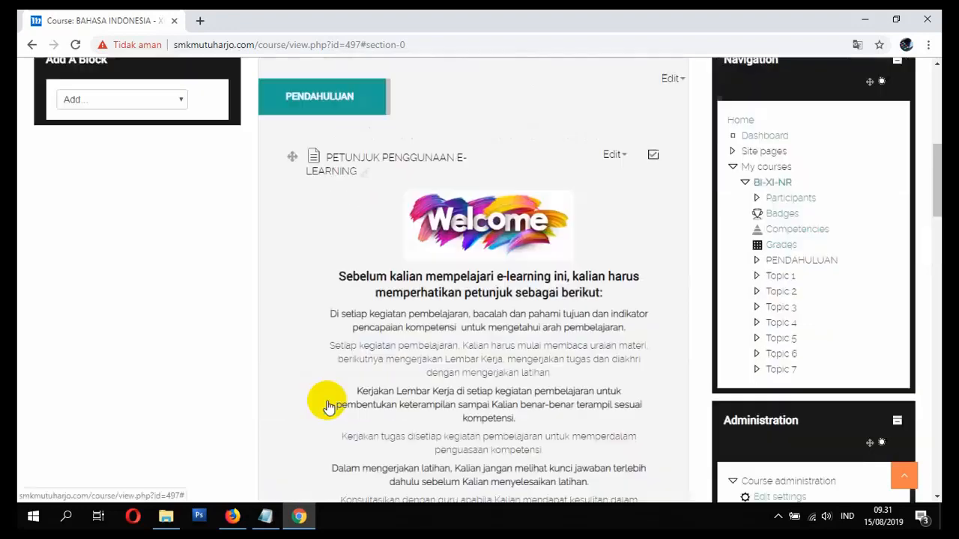
pyautogui.scroll(-5, 331, 398)
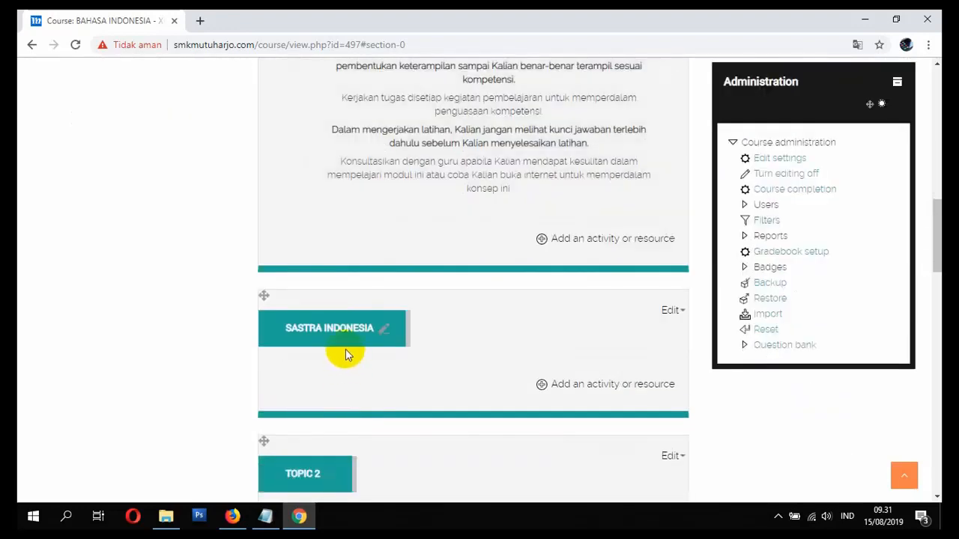
pyautogui.click(356, 339)
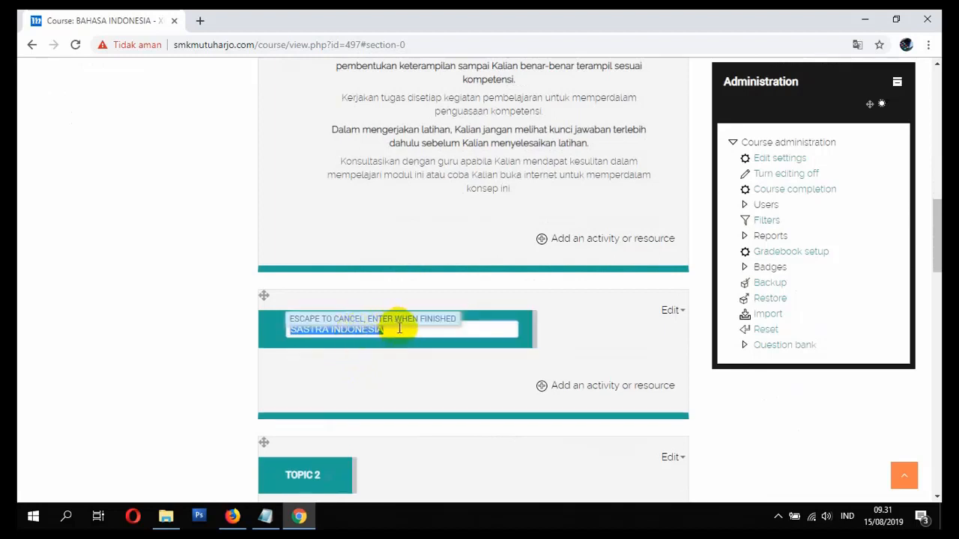
pyautogui.click(423, 331)
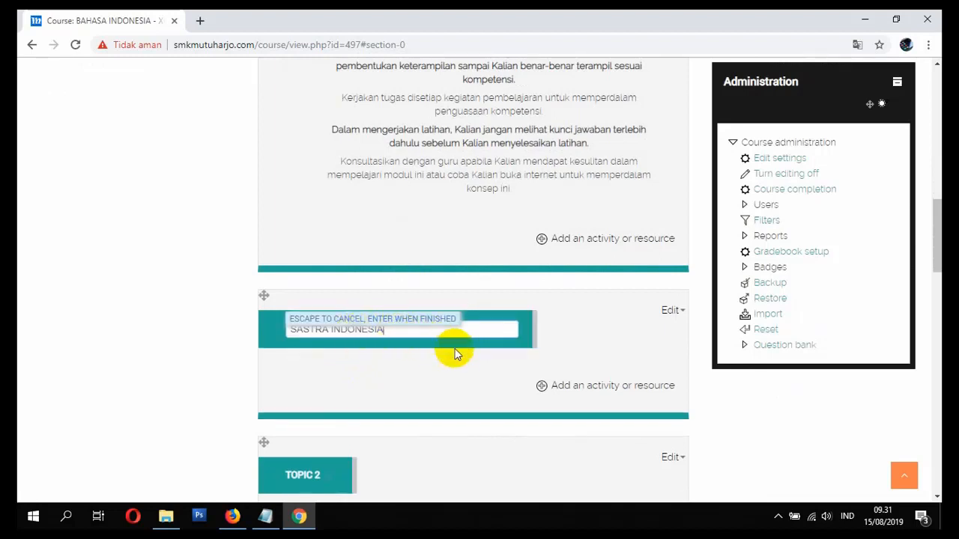
pyautogui.moveTo(447, 333); pyautogui.dragTo(290, 324)
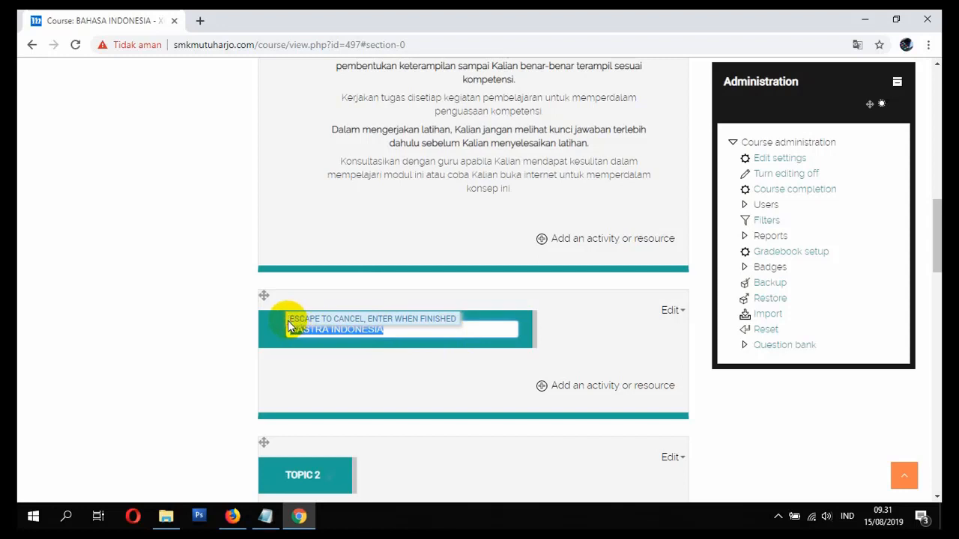
pyautogui.press('BackSpace')
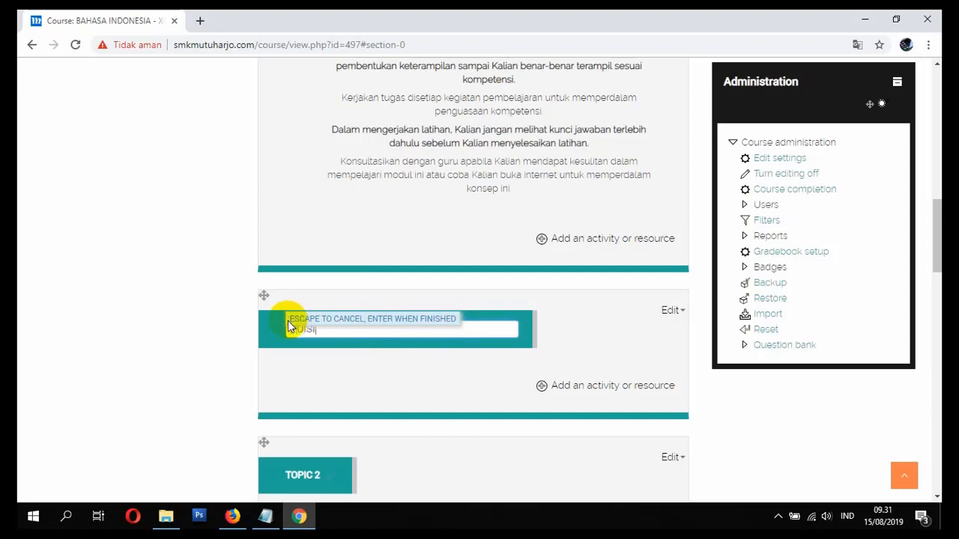
pyautogui.press('Escape')
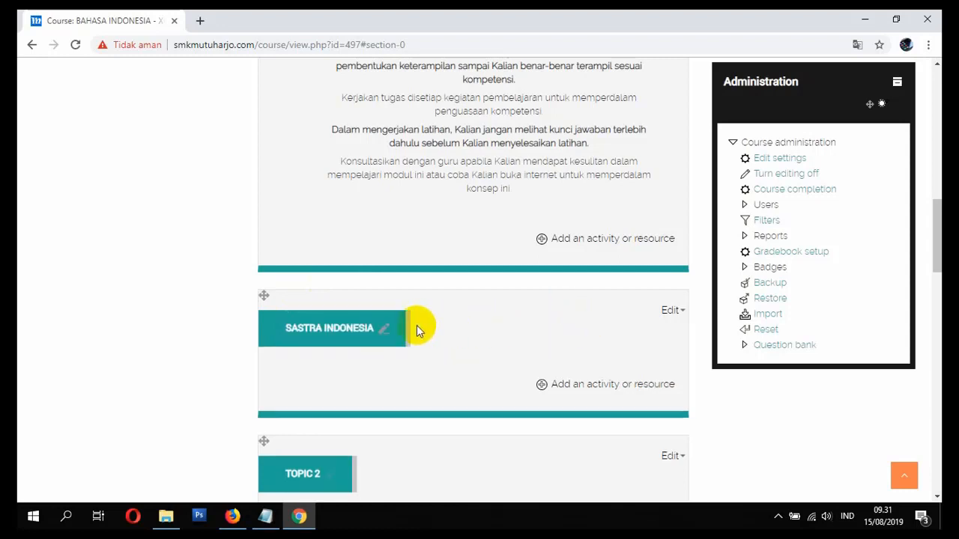
pyautogui.click(355, 335)
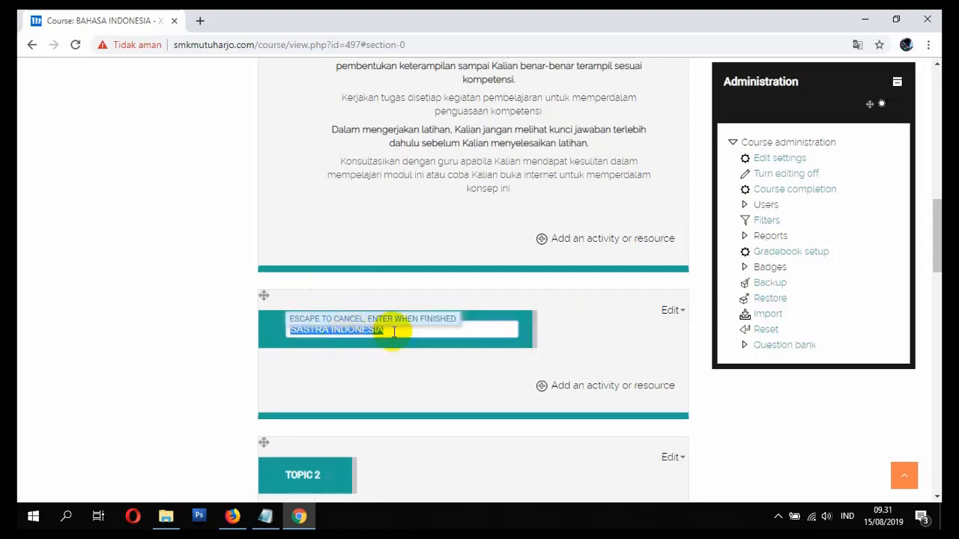
pyautogui.write('PUISI ABAD 20')
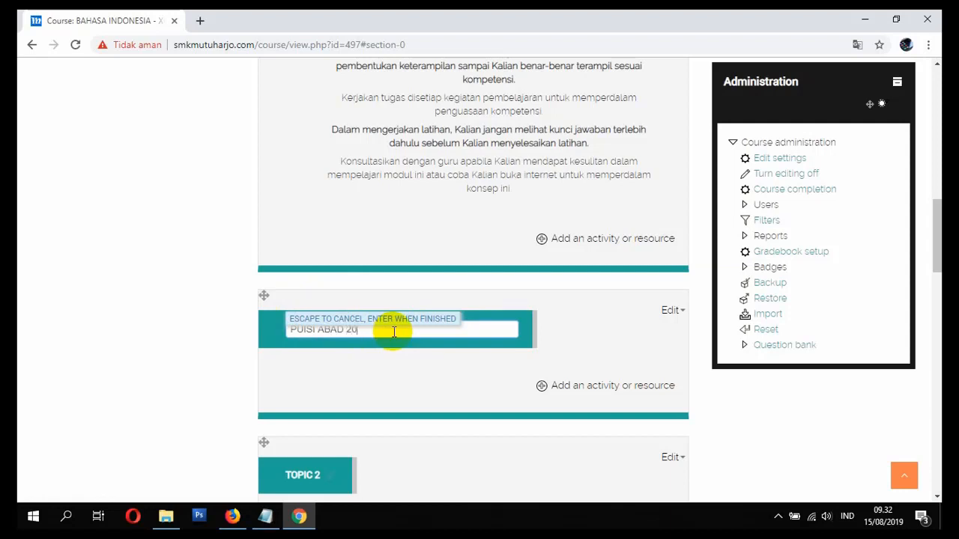
pyautogui.press('Return')
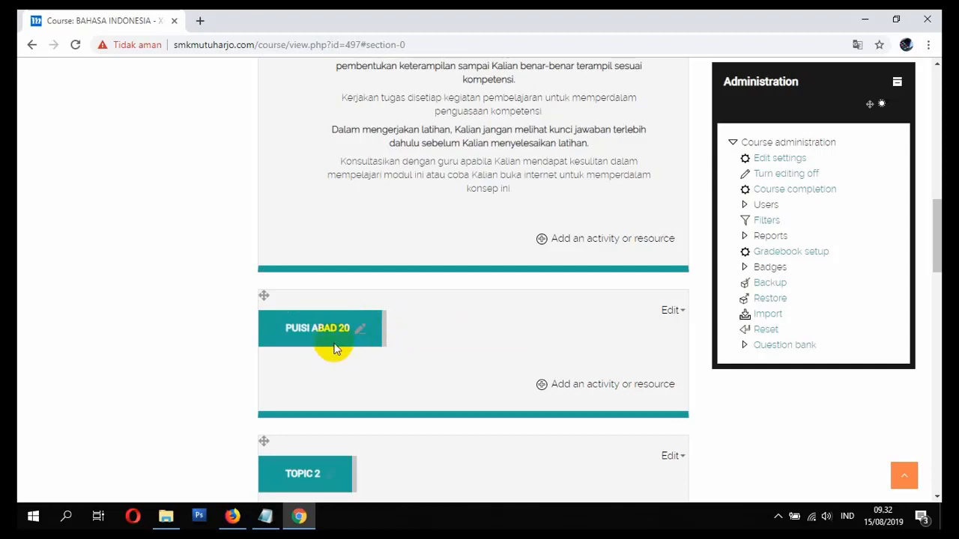
# - Open the PENDAHULUAN section title and close it unchanged
pyautogui.scroll(3, 347, 366)
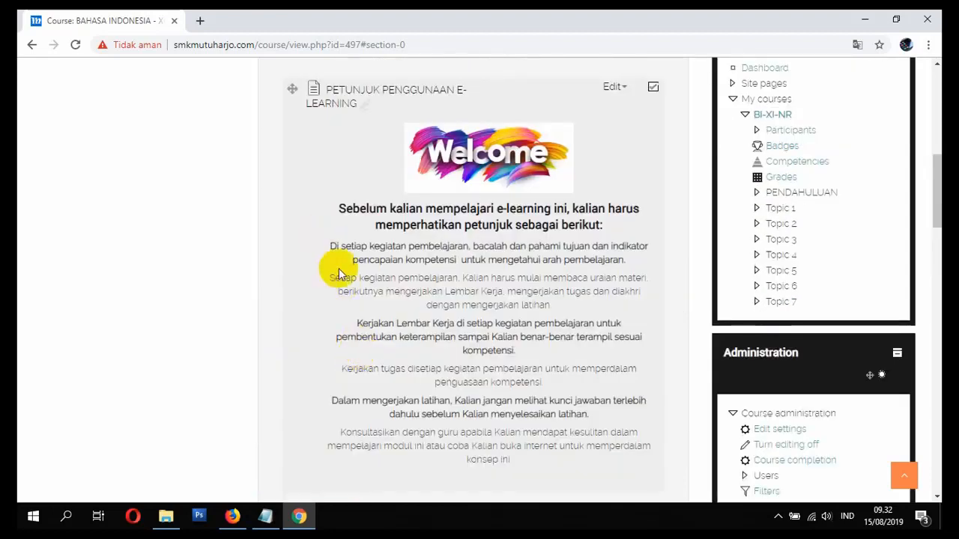
pyautogui.scroll(3, 338, 268)
pyautogui.click(365, 232)
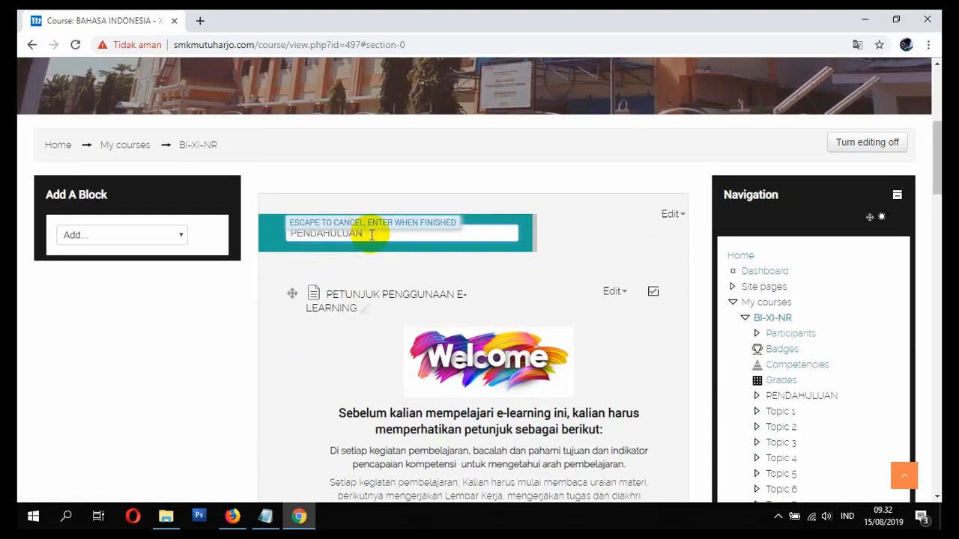
pyautogui.press('Return')
pyautogui.scroll(-10, 379, 322)
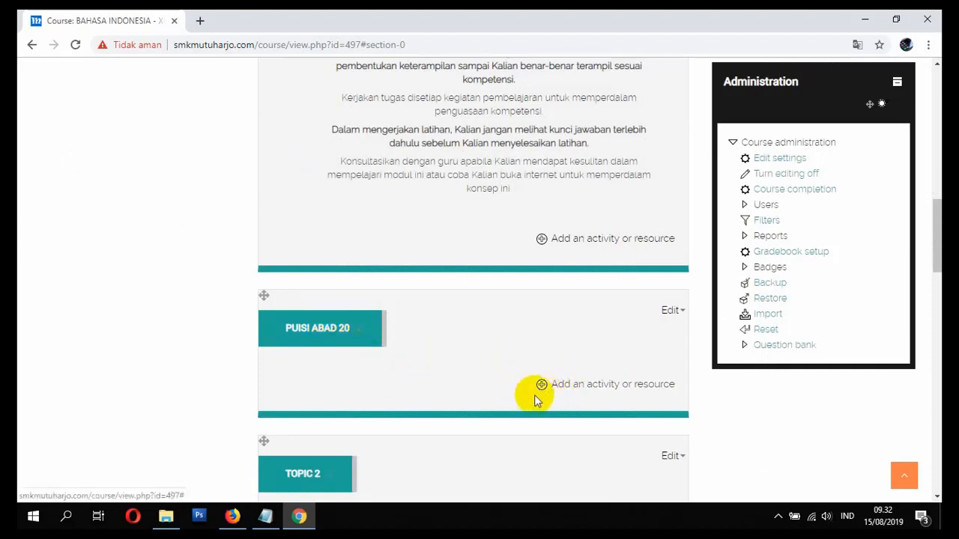
pyautogui.scroll(-2, 553, 395)
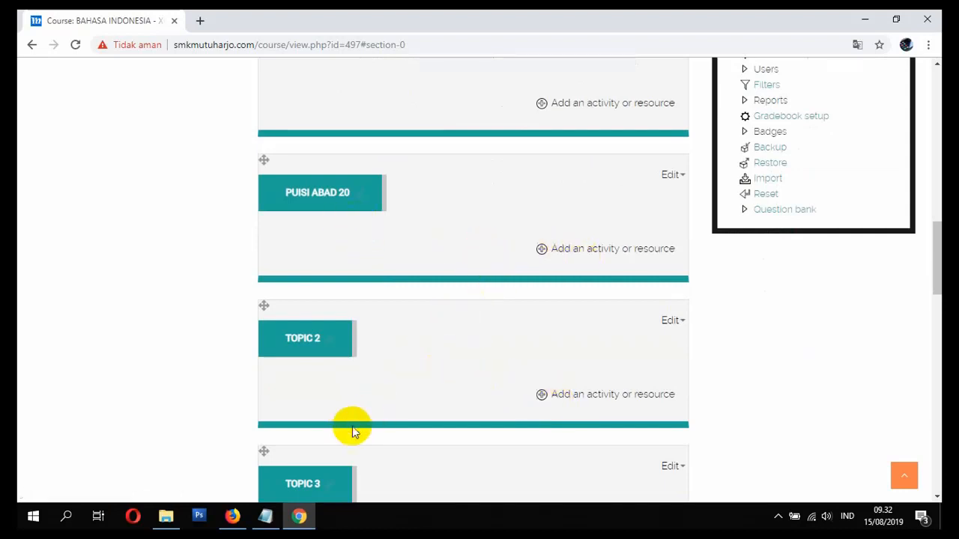
# - Look through the reference course page in Firefox, then return to Moodle in Chrome
pyautogui.click(235, 516)
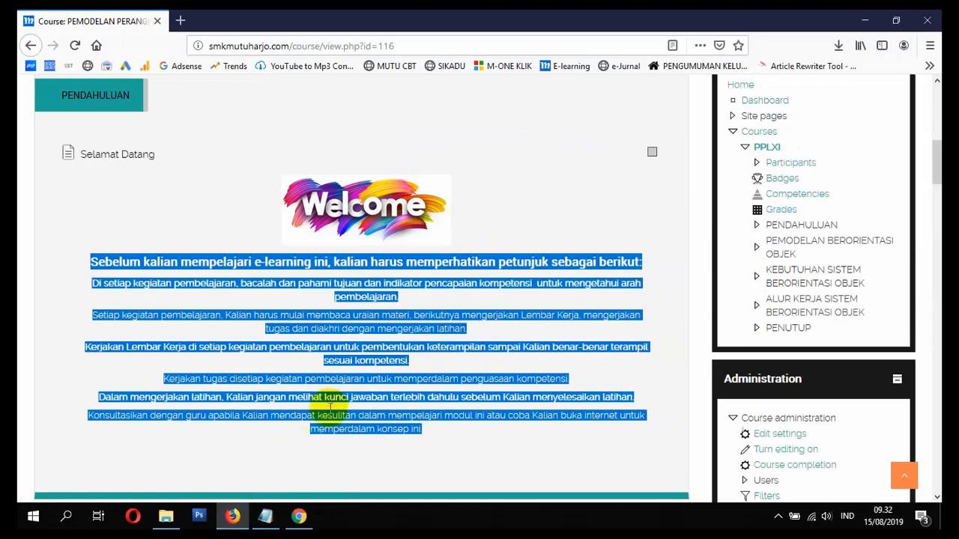
pyautogui.scroll(-3, 329, 418)
pyautogui.click(340, 371)
pyautogui.scroll(-2, 337, 374)
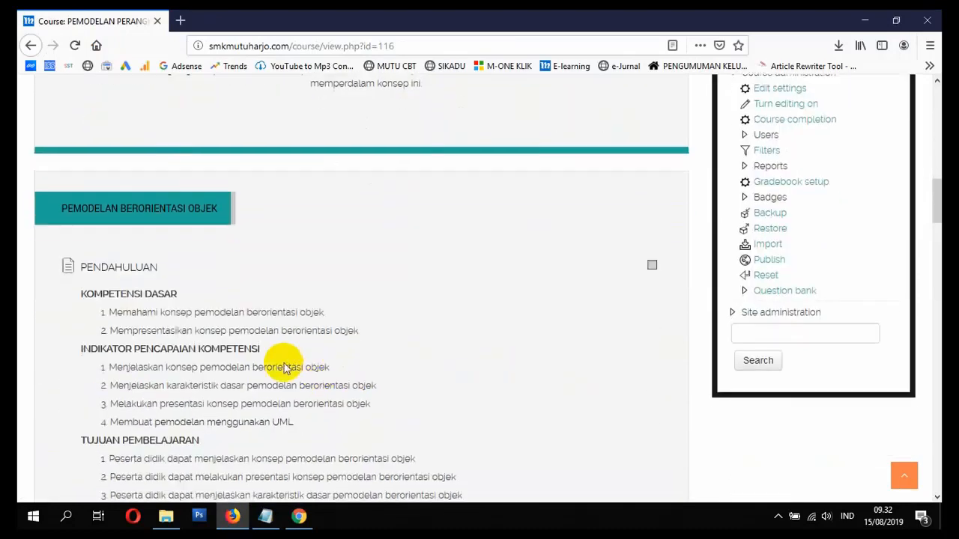
pyautogui.scroll(-1, 142, 292)
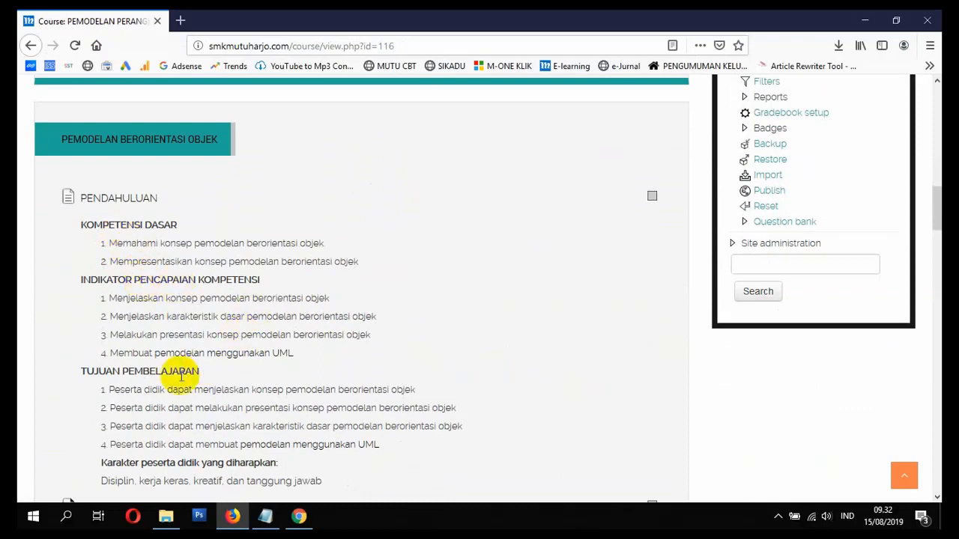
pyautogui.scroll(-1, 172, 374)
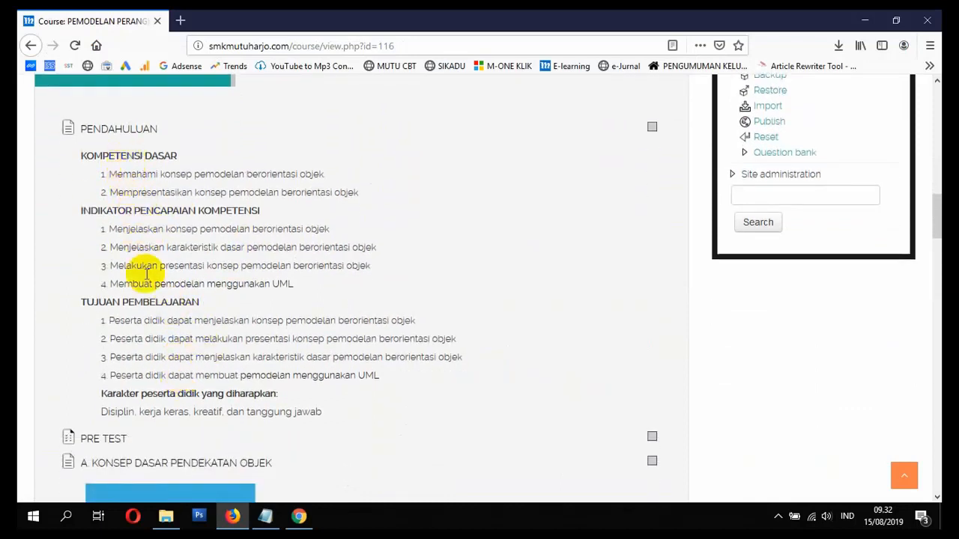
pyautogui.click(296, 525)
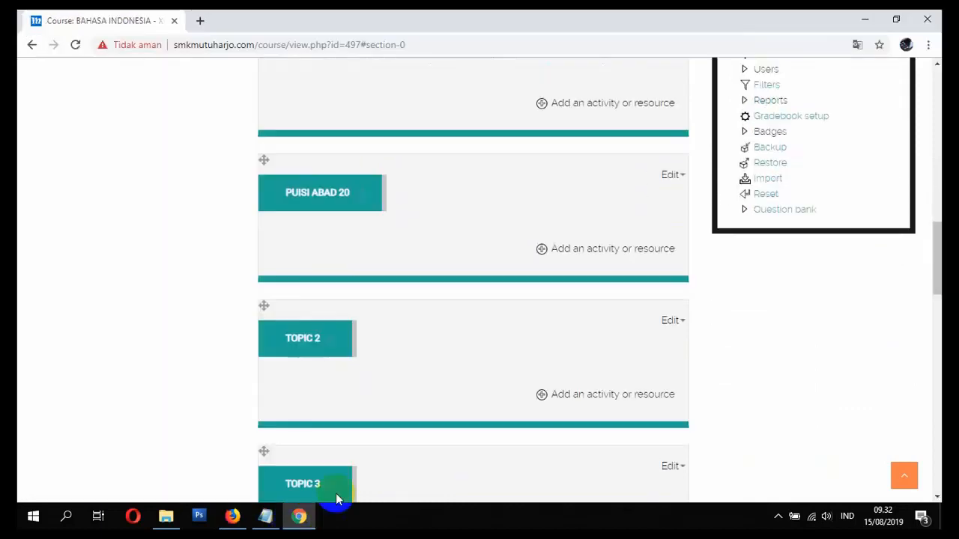
# - Add a new Page resource to the PUISI ABAD 20 section
pyautogui.scroll(2, 388, 399)
pyautogui.scroll(-1, 385, 402)
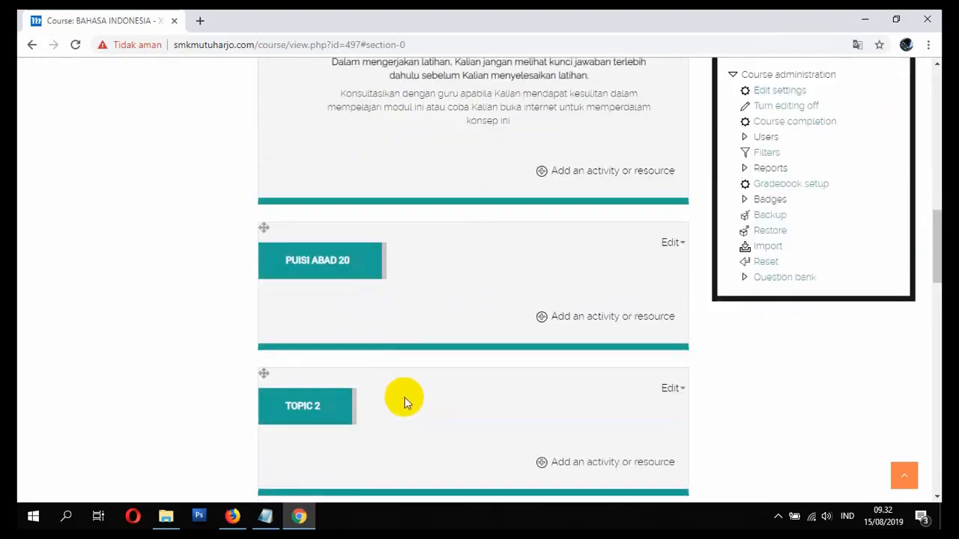
pyautogui.click(543, 318)
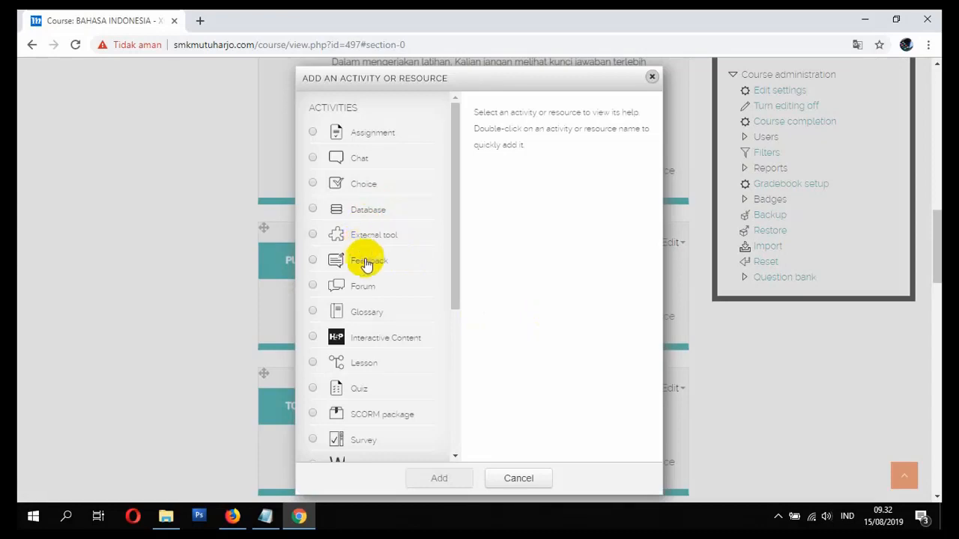
pyautogui.scroll(-3, 366, 278)
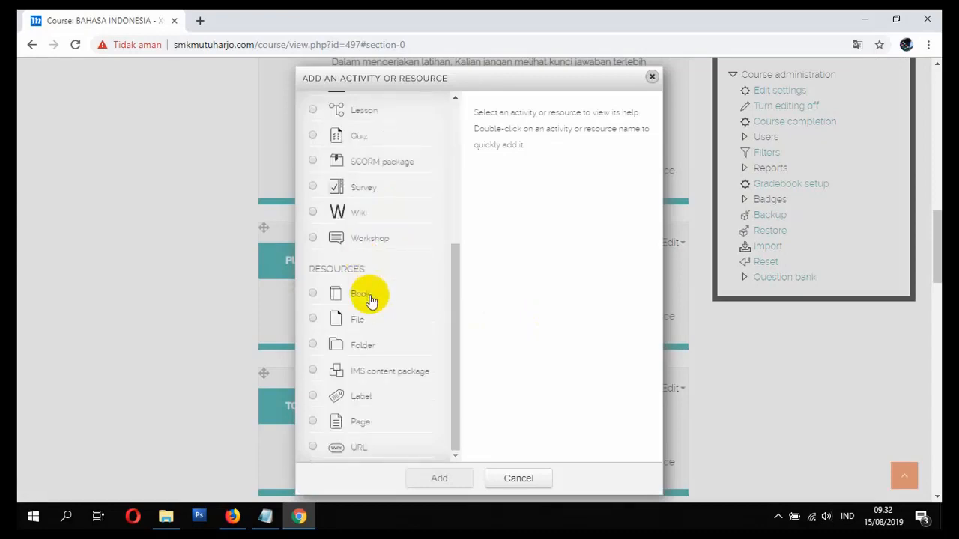
pyautogui.click(367, 423)
pyautogui.scroll(-1, 420, 455)
pyautogui.click(443, 411)
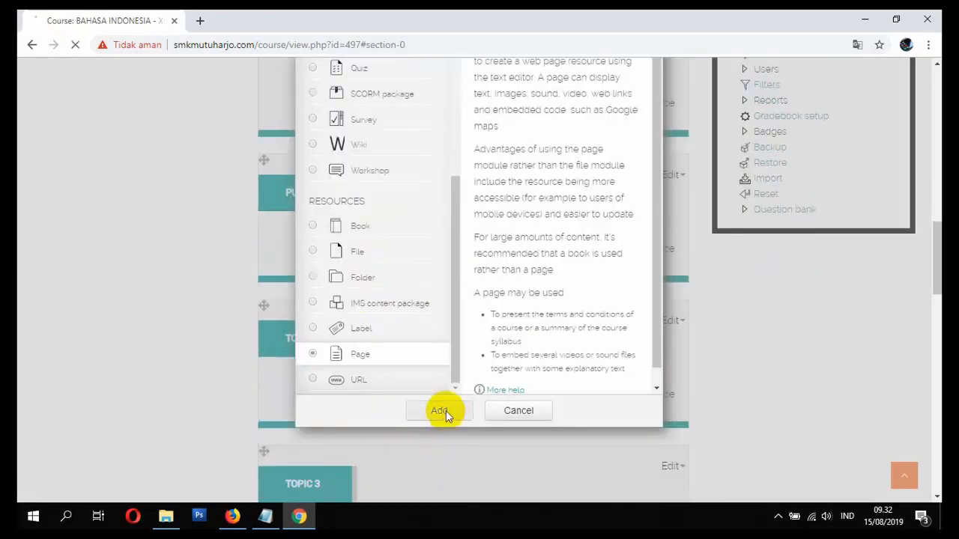
pyautogui.scroll(-3, 450, 398)
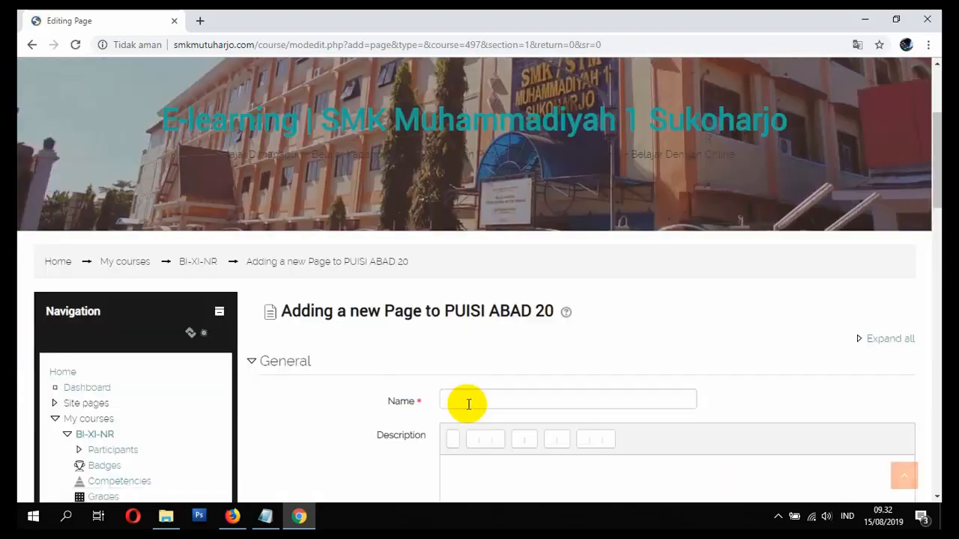
# - Name the new page PENDAHULUAN
pyautogui.click(468, 404)
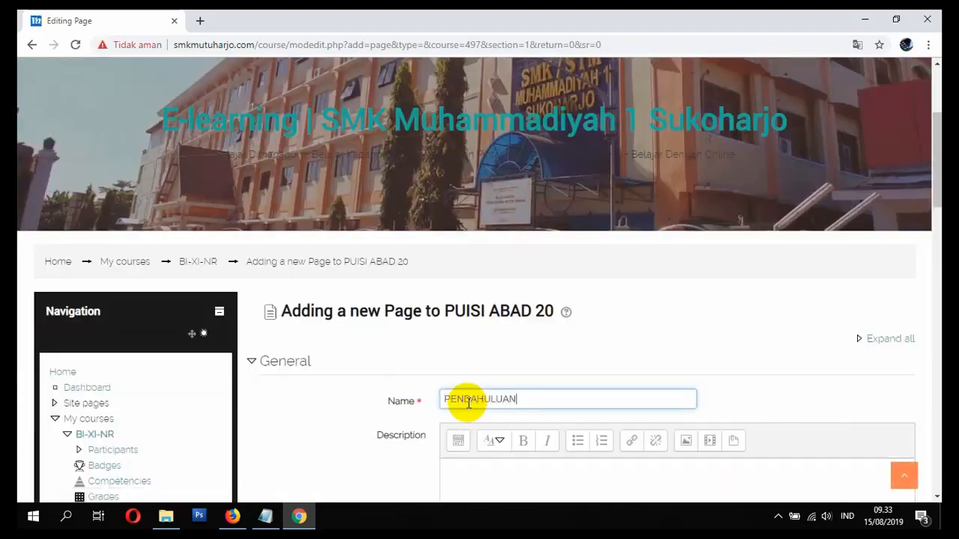
pyautogui.write('PENDAHULUAN')
pyautogui.scroll(-1, 468, 403)
pyautogui.click(494, 420)
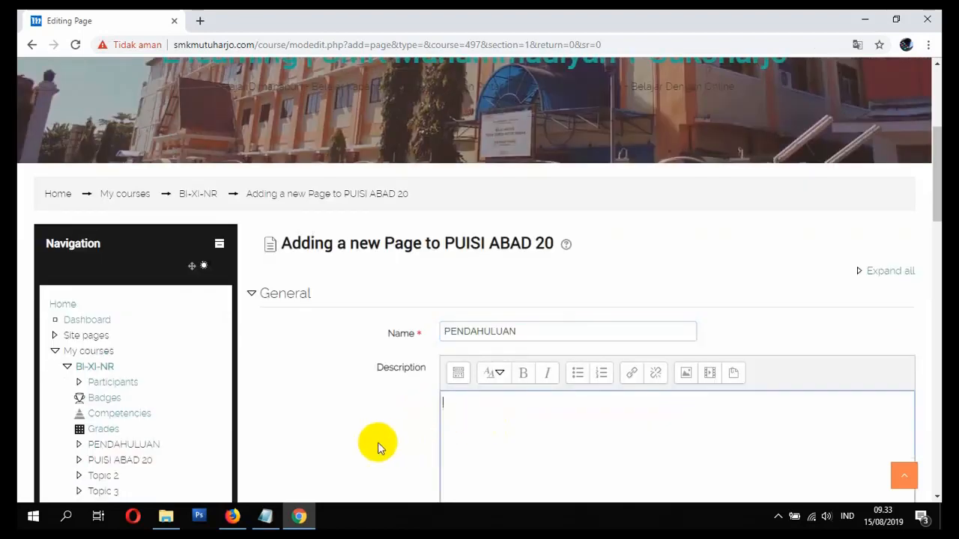
# - Copy the KOMPETENSI DASAR to tanggung jawab text from Firefox into the Description
pyautogui.click(232, 516)
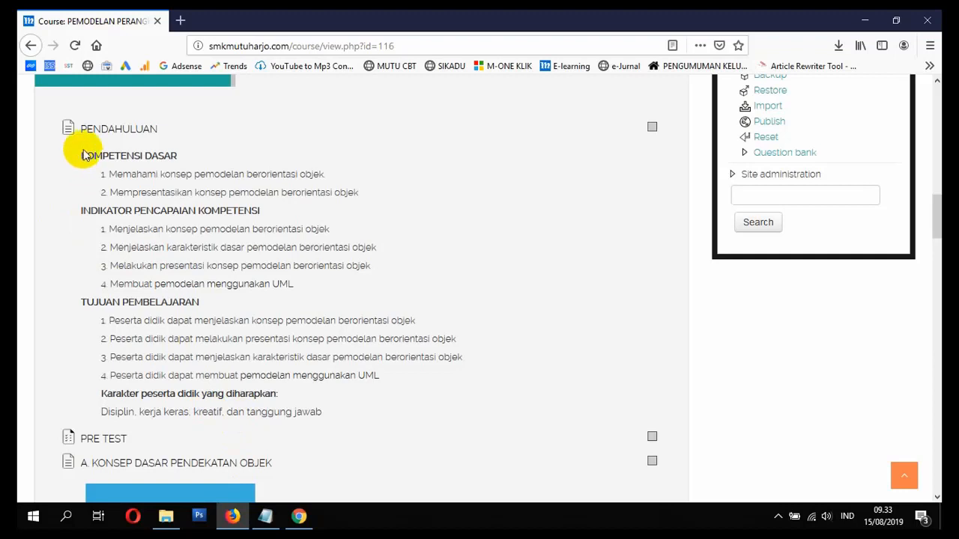
pyautogui.moveTo(83, 157); pyautogui.dragTo(324, 420)
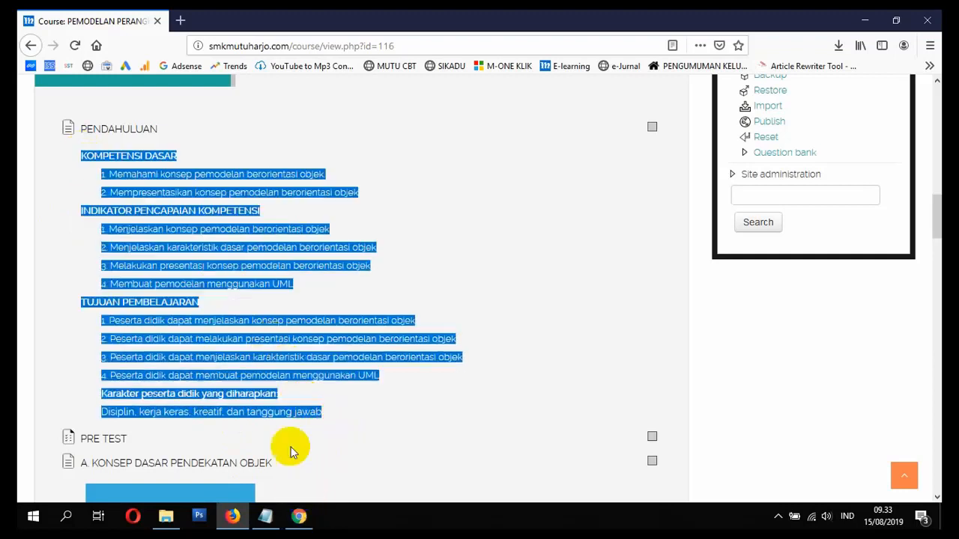
pyautogui.rightClick(270, 352)
pyautogui.click(278, 360)
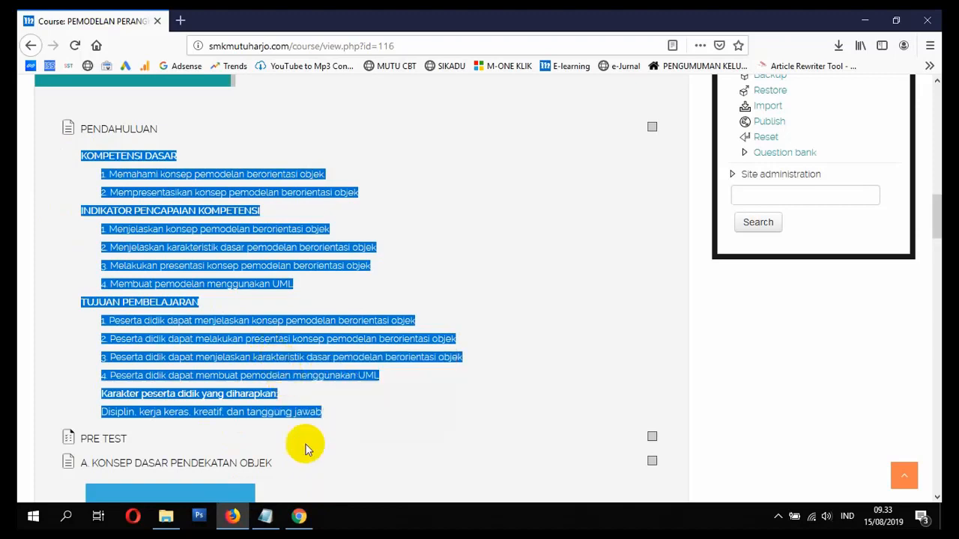
pyautogui.click(300, 516)
pyautogui.rightClick(492, 430)
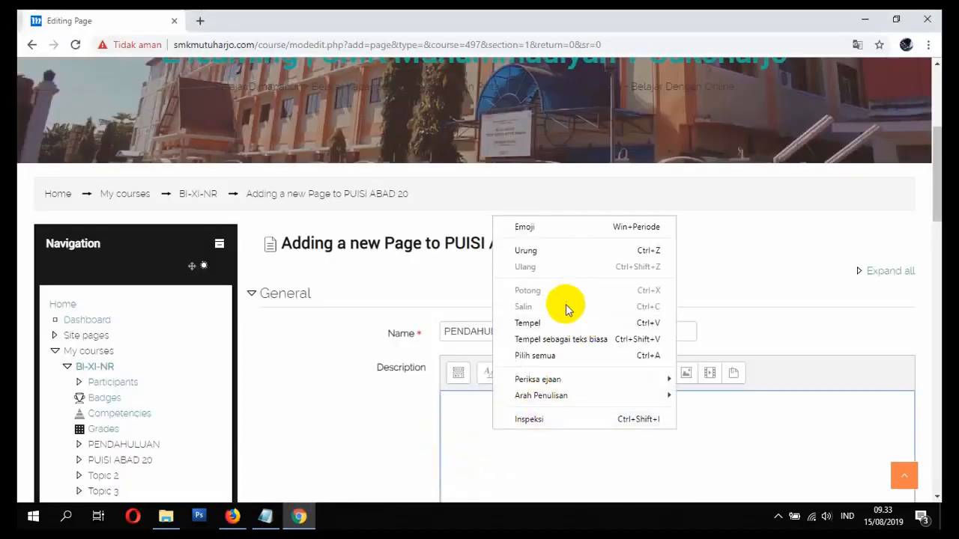
pyautogui.click(562, 321)
pyautogui.scroll(-3, 250, 400)
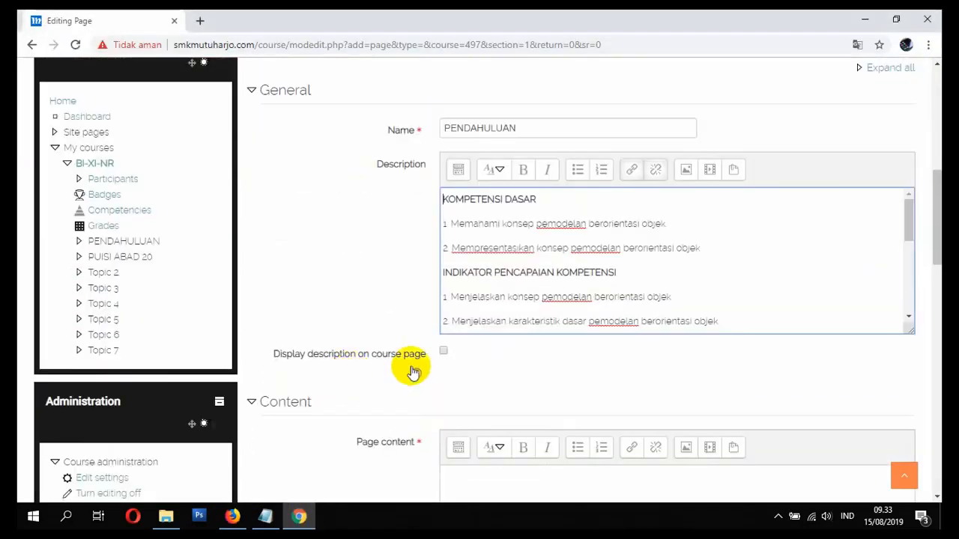
# - Indent the two KOMPETENSI DASAR lines and four INDIKATOR lines in the description
pyautogui.click(459, 169)
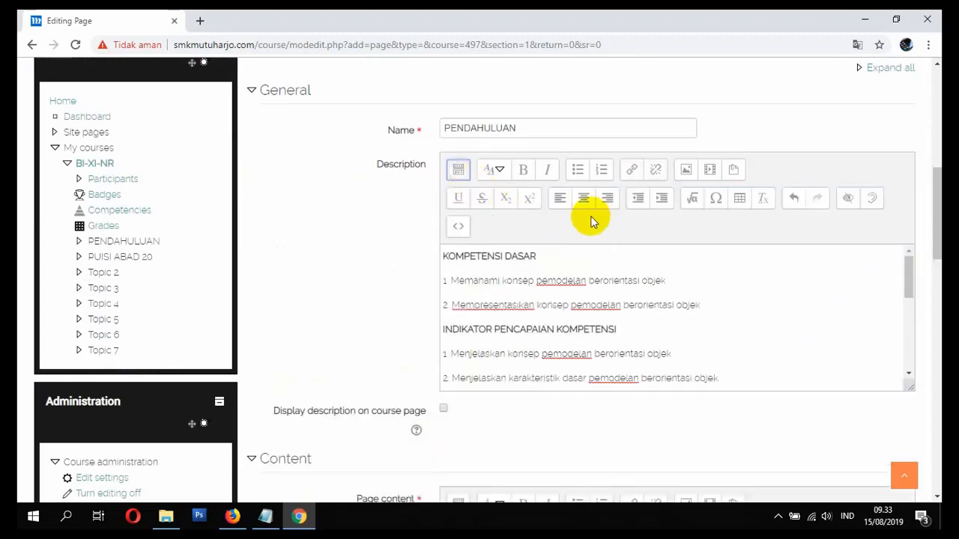
pyautogui.click(660, 204)
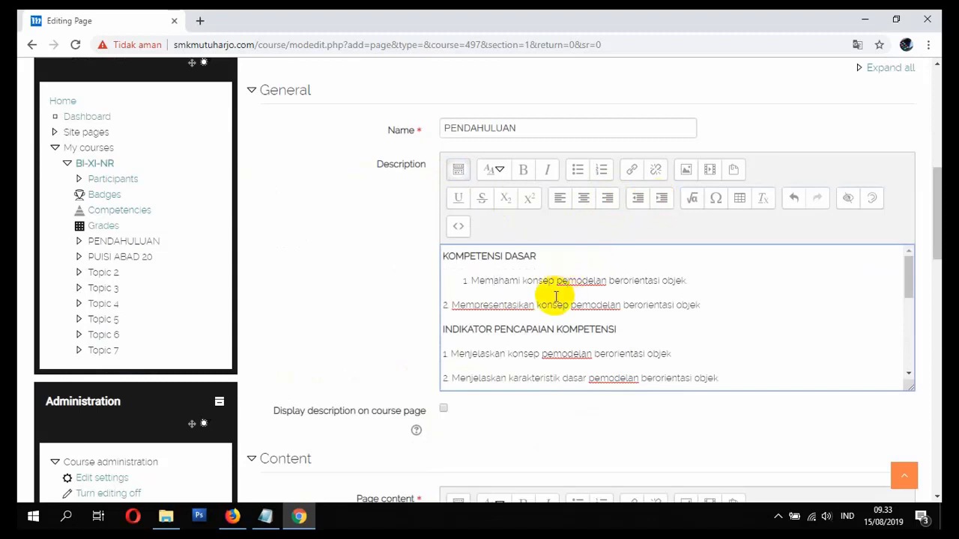
pyautogui.click(444, 305)
pyautogui.click(660, 198)
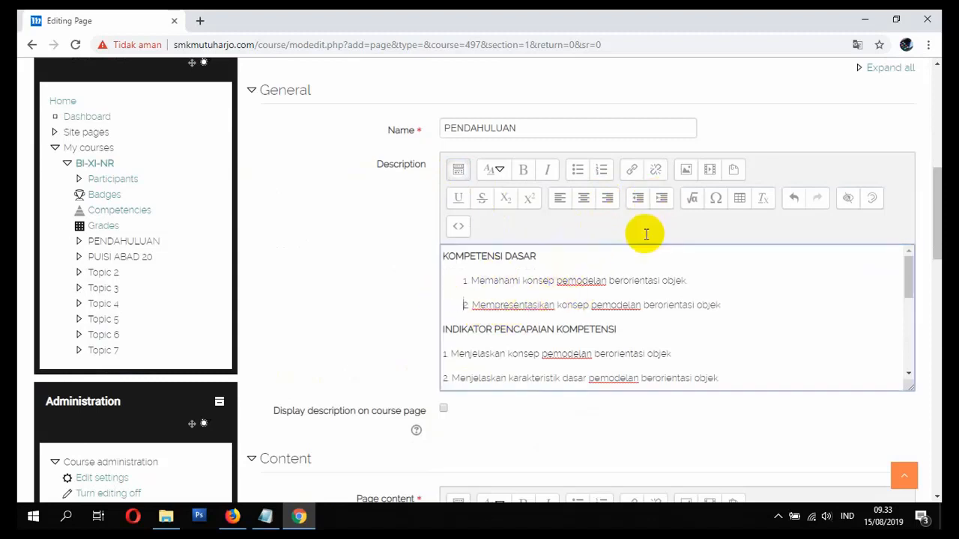
pyautogui.click(520, 354)
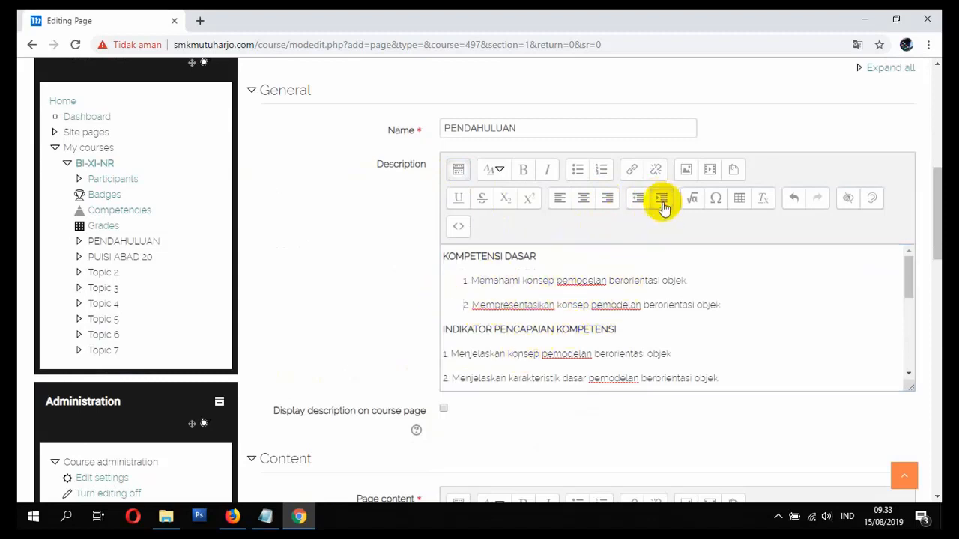
pyautogui.click(662, 198)
pyautogui.click(545, 375)
pyautogui.click(660, 197)
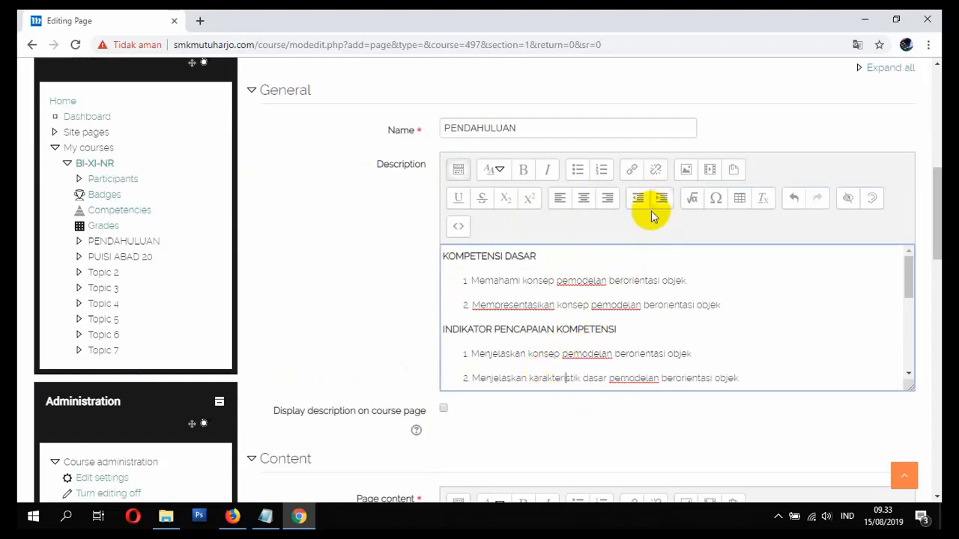
pyautogui.scroll(-2, 652, 225)
pyautogui.click(530, 267)
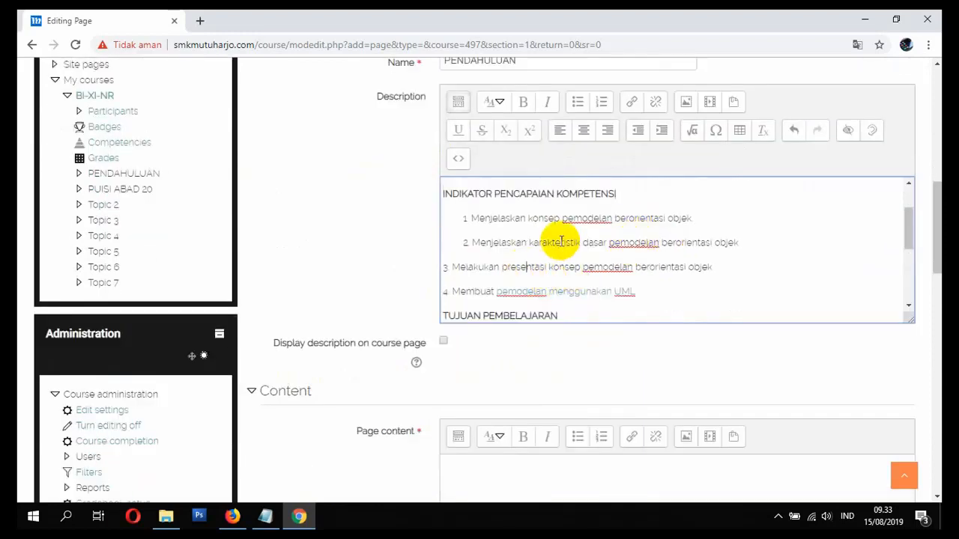
pyautogui.click(661, 130)
pyautogui.click(547, 296)
pyautogui.click(661, 129)
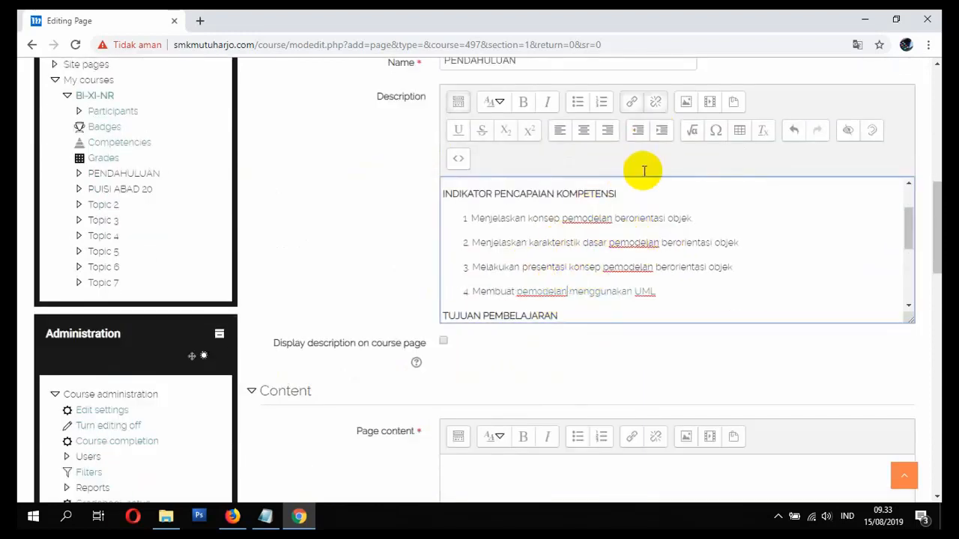
pyautogui.scroll(-1, 599, 232)
# - Indent the four TUJUAN PEMBELAJARAN lines and the Karakter and Disiplin lines
pyautogui.click(554, 272)
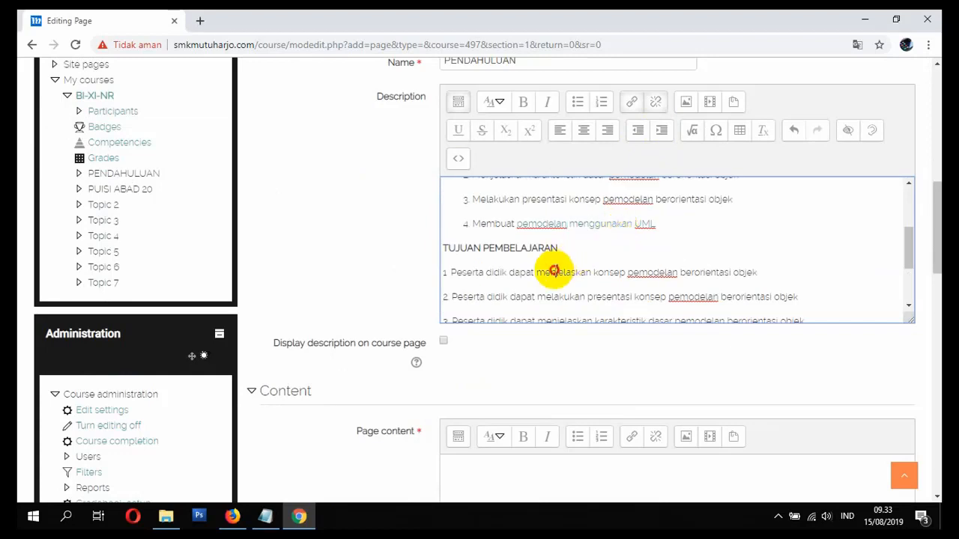
pyautogui.click(661, 129)
pyautogui.click(539, 295)
pyautogui.click(661, 130)
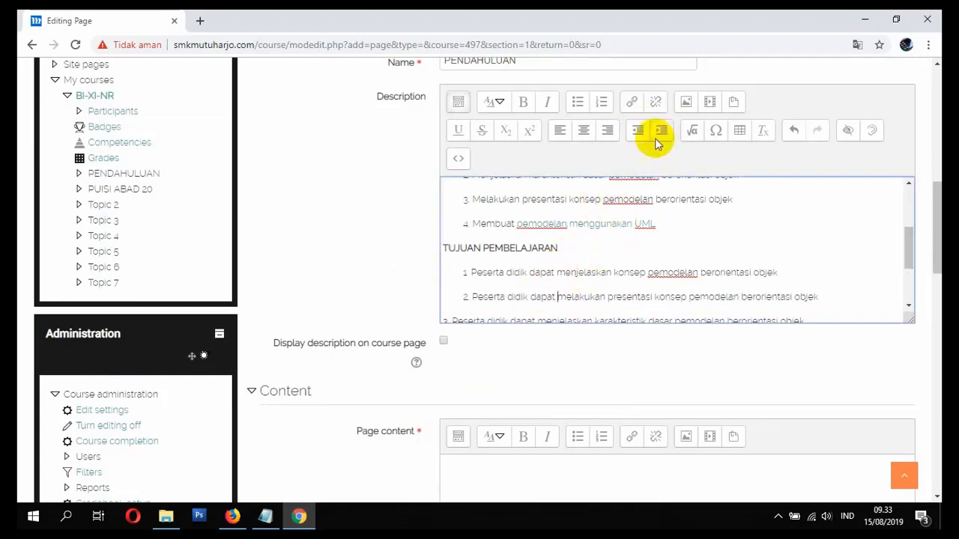
pyautogui.scroll(-2, 603, 273)
pyautogui.click(552, 215)
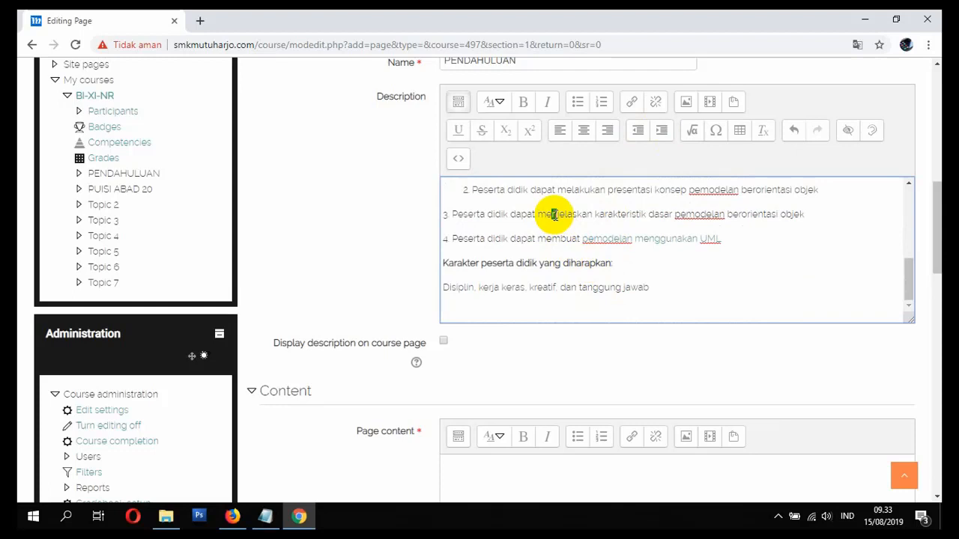
pyautogui.click(661, 129)
pyautogui.click(588, 241)
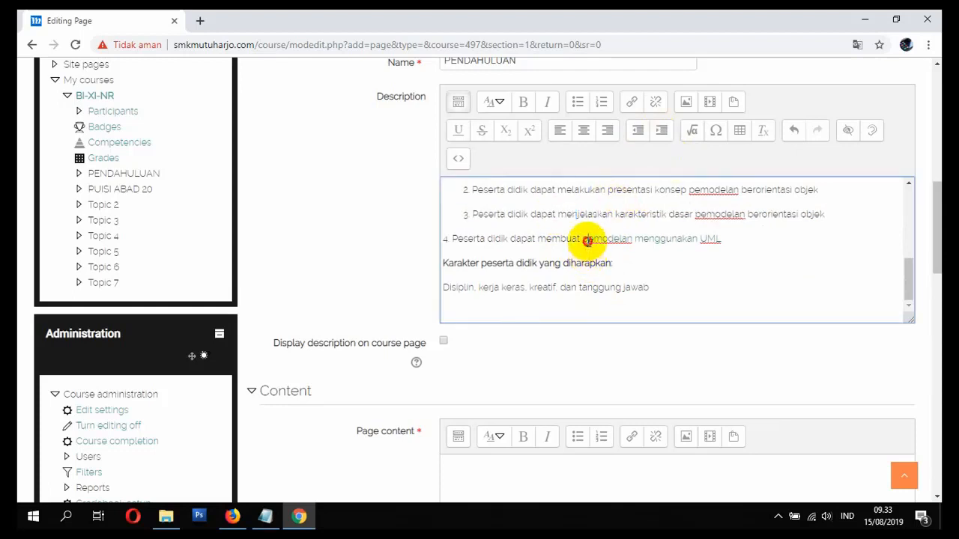
pyautogui.click(661, 130)
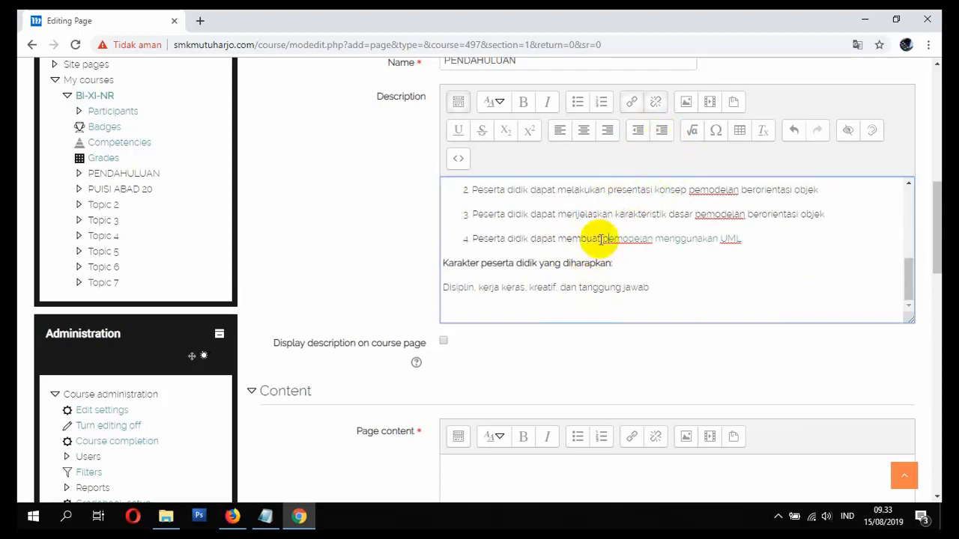
pyautogui.click(661, 130)
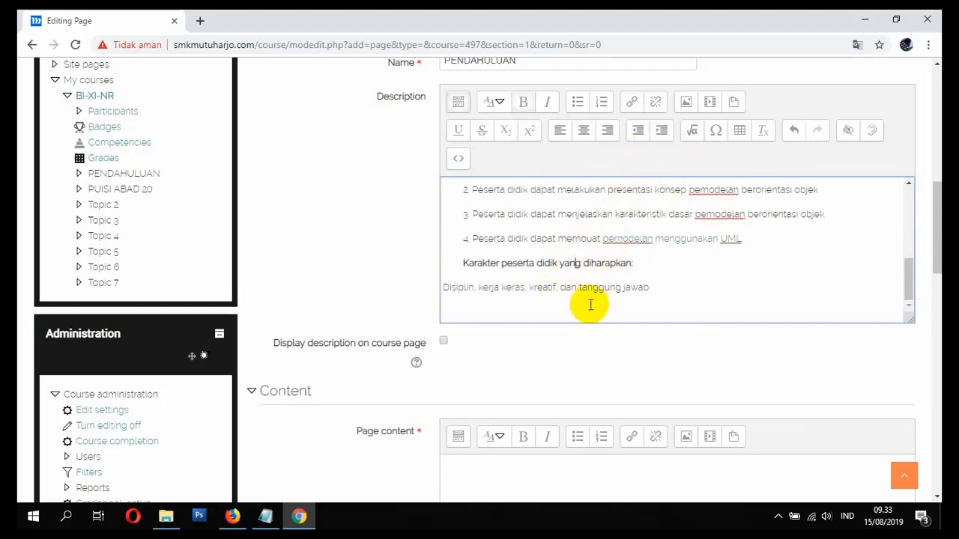
pyautogui.click(661, 130)
# - Tick 'Display description on course page' and select all the description text
pyautogui.click(442, 341)
pyautogui.click(690, 293)
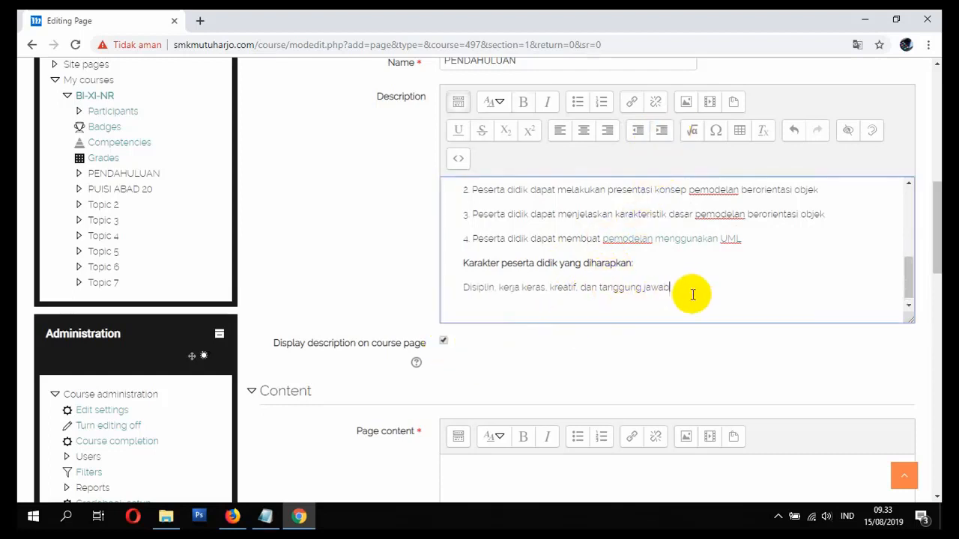
pyautogui.hotkey('ctrl', 'a')
# - Copy the description text and paste it into the empty Page content
pyautogui.rightClick(600, 286)
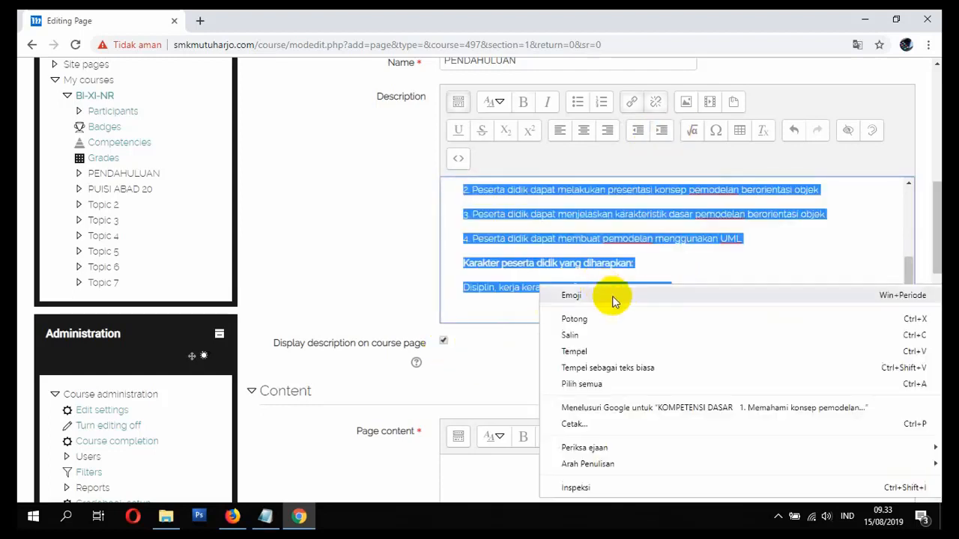
pyautogui.click(622, 336)
pyautogui.scroll(-2, 570, 359)
pyautogui.click(500, 375)
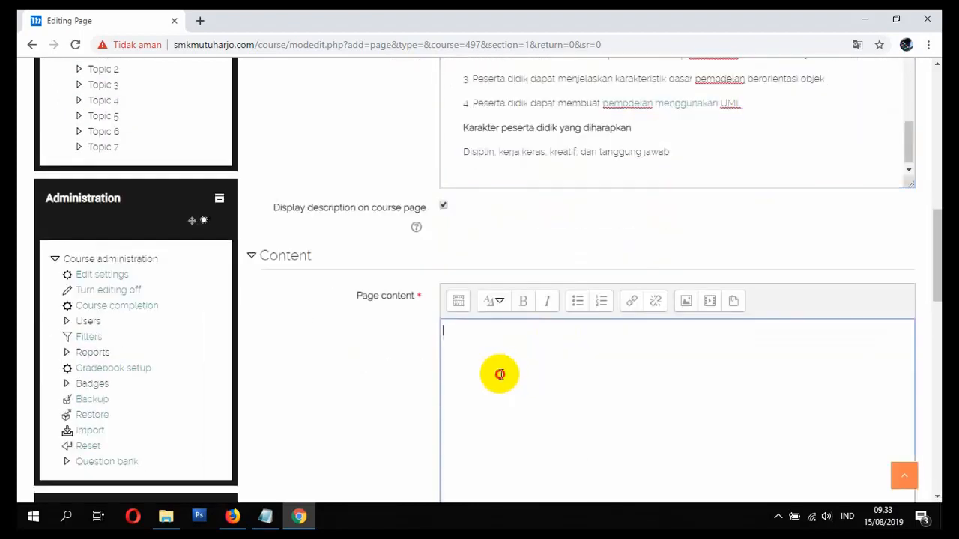
pyautogui.hotkey('ctrl', 'v')
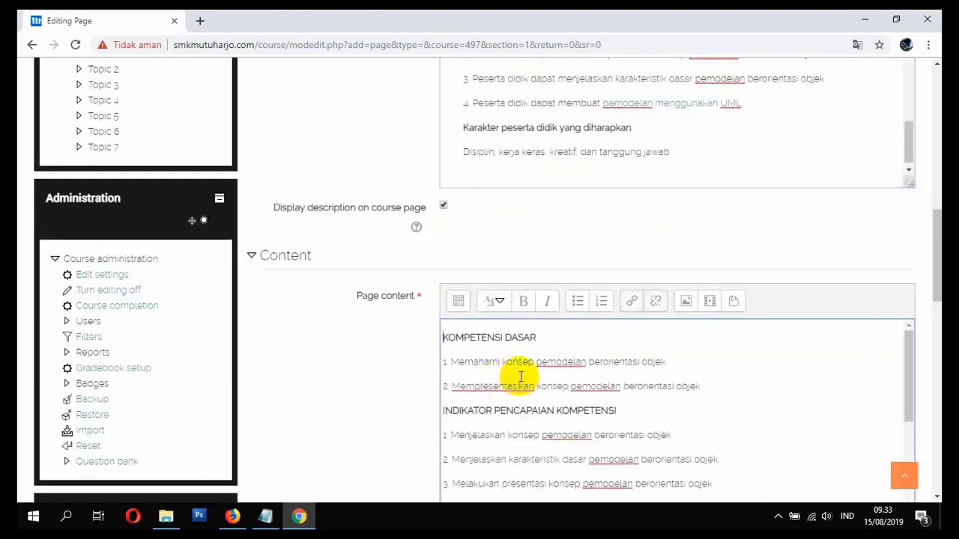
# - Indent the KOMPETENSI DASAR, INDIKATOR, TUJUAN PEMBELAJARAN, Karakter and Disiplin lines in Page content
pyautogui.click(458, 301)
pyautogui.scroll(-1, 472, 329)
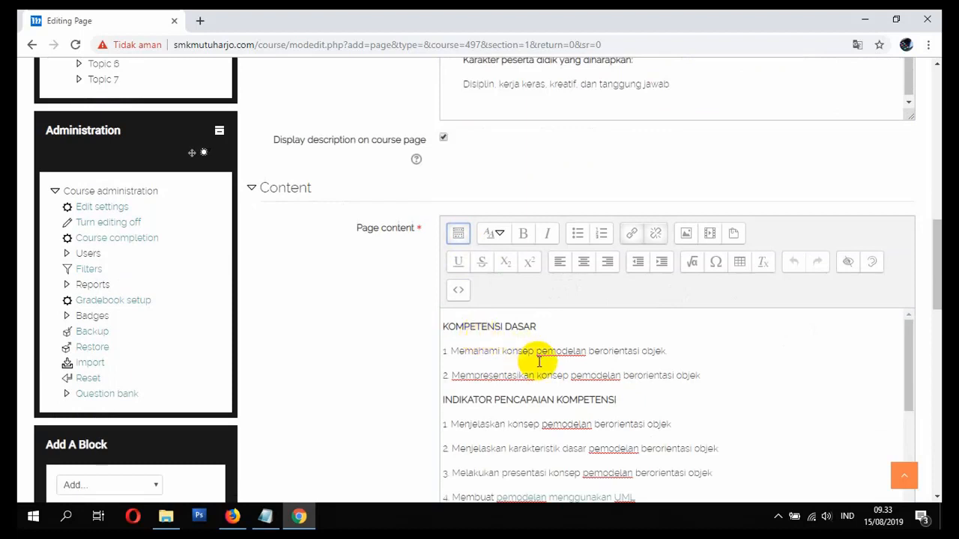
pyautogui.moveTo(537, 350); pyautogui.dragTo(544, 369)
pyautogui.click(660, 262)
pyautogui.scroll(-3, 582, 407)
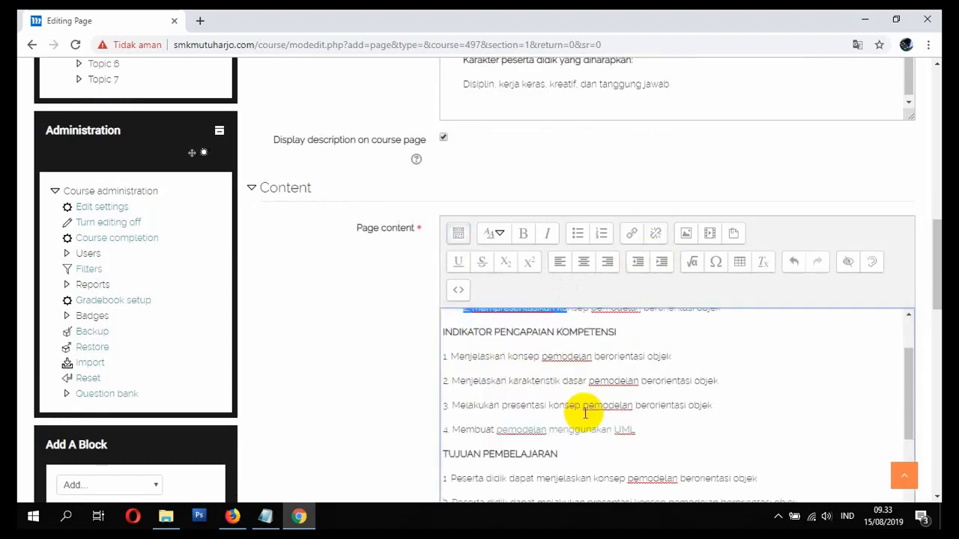
pyautogui.scroll(1, 575, 370)
pyautogui.moveTo(578, 356); pyautogui.dragTo(604, 484)
pyautogui.click(660, 262)
pyautogui.scroll(-1, 652, 342)
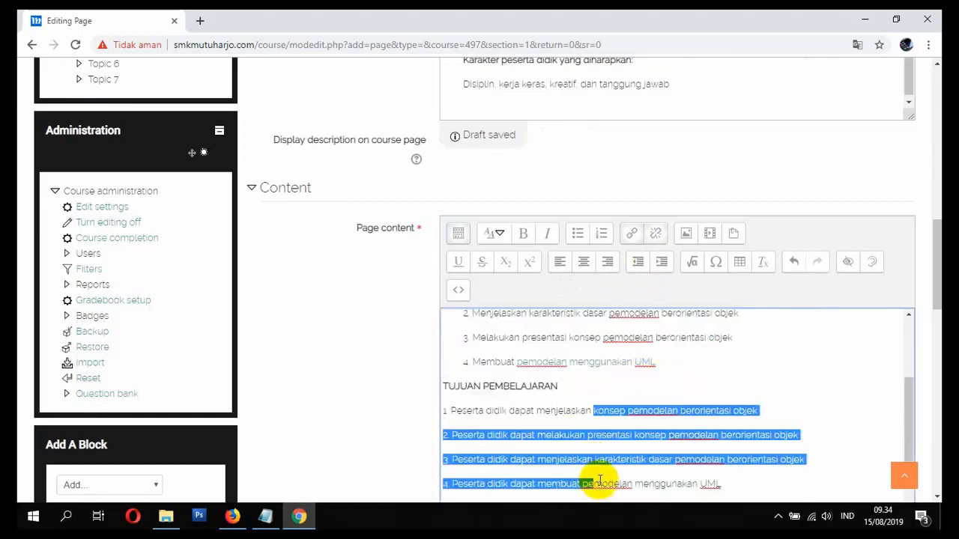
pyautogui.click(660, 262)
pyautogui.scroll(-1, 643, 379)
pyautogui.moveTo(571, 440); pyautogui.dragTo(566, 464)
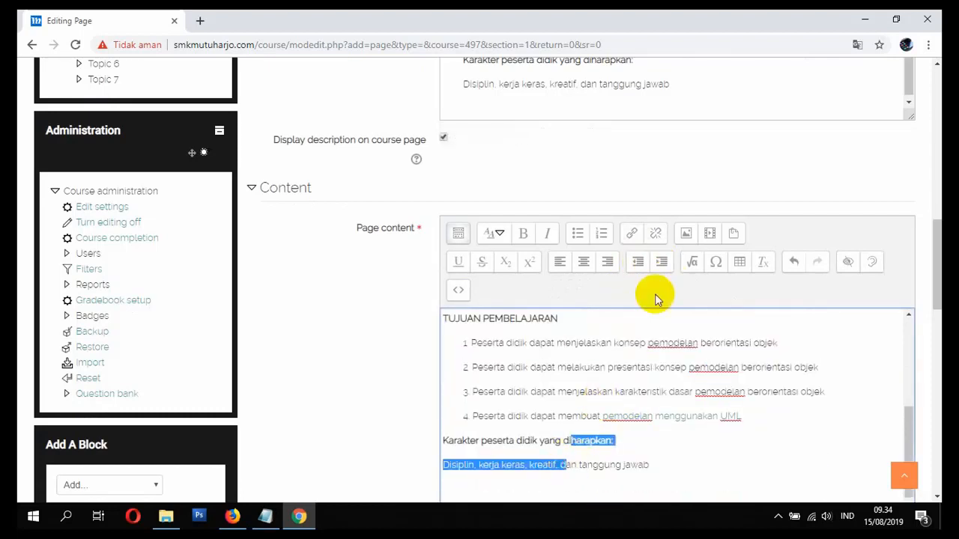
pyautogui.click(664, 263)
pyautogui.click(670, 365)
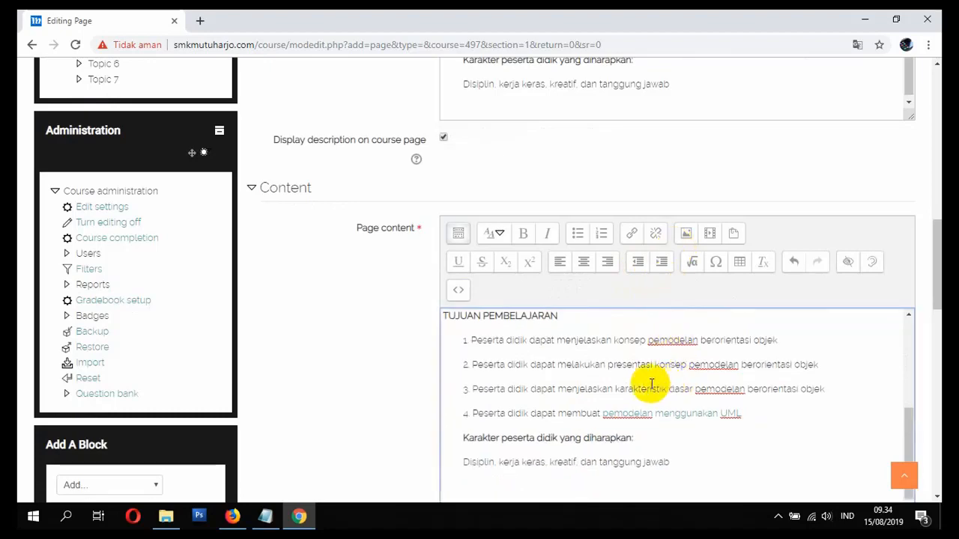
pyautogui.scroll(-2, 627, 408)
pyautogui.scroll(-2, 571, 387)
pyautogui.scroll(-2, 387, 328)
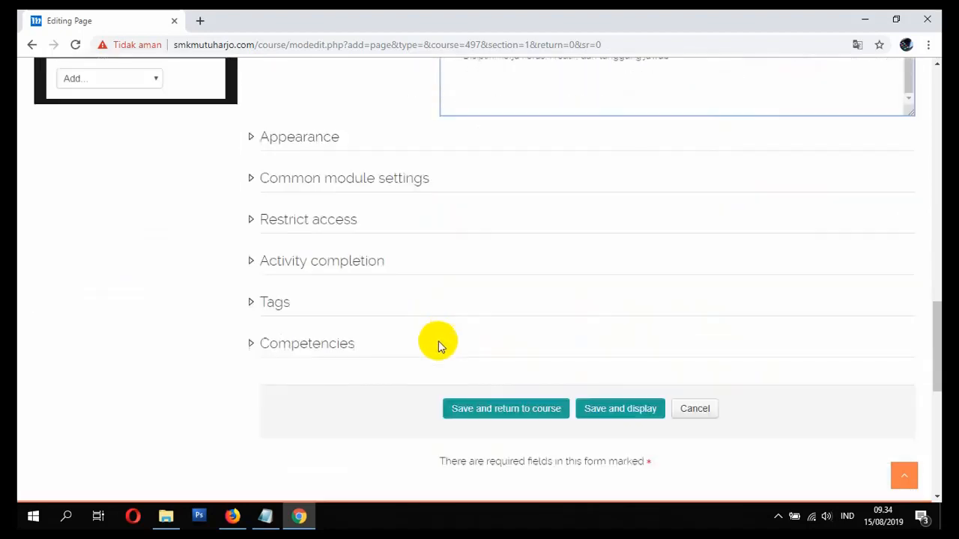
# - Save the new PENDAHULUAN page and return to the course page
pyautogui.click(482, 419)
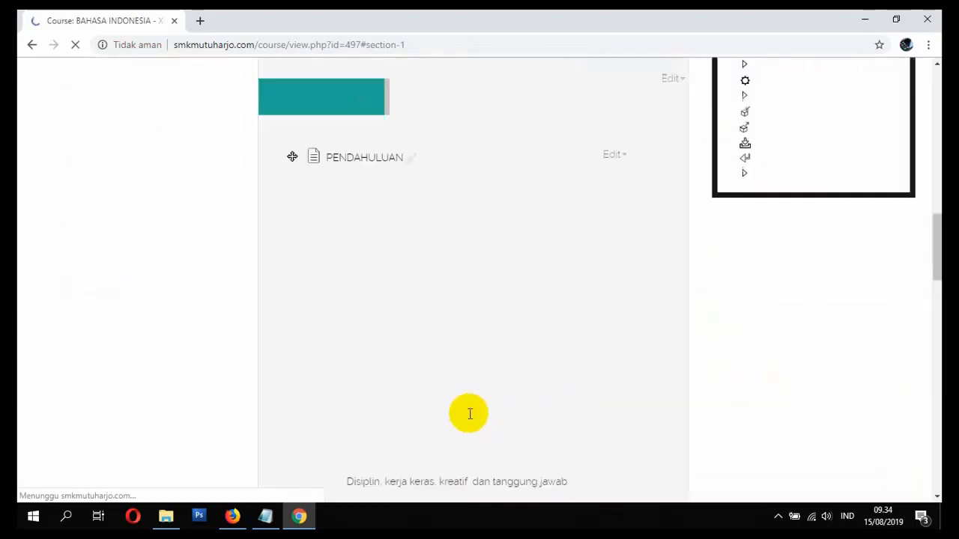
pyautogui.scroll(10, 422, 402)
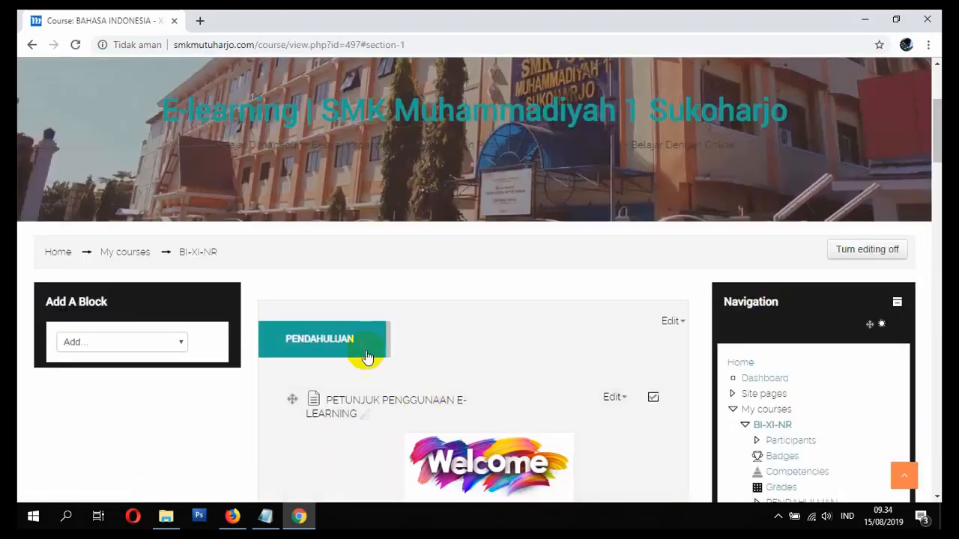
pyautogui.scroll(-1, 363, 375)
pyautogui.scroll(-5, 407, 345)
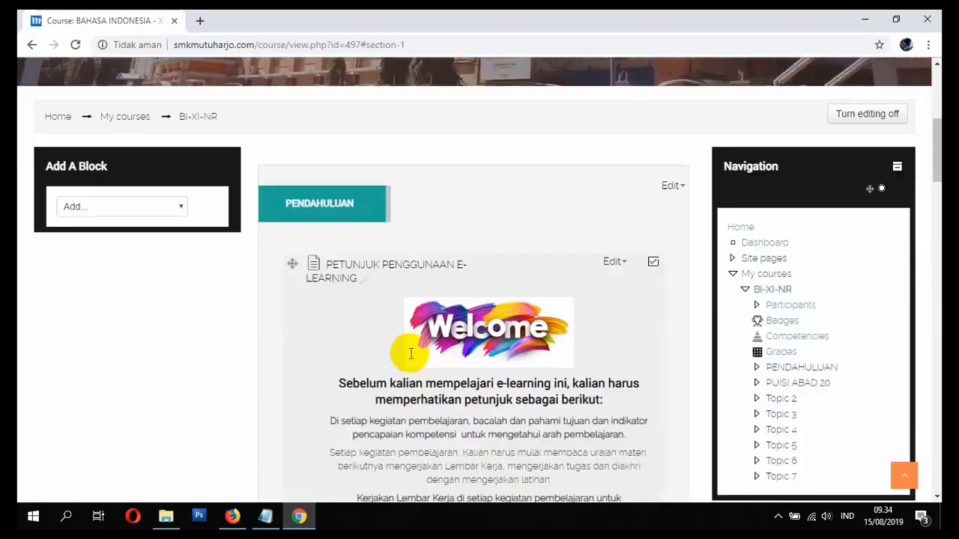
pyautogui.scroll(-2, 408, 364)
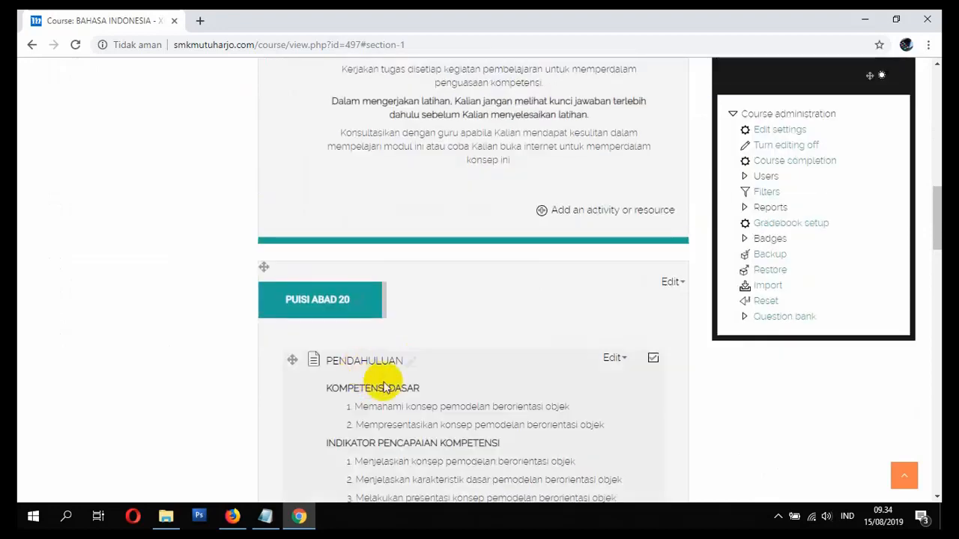
pyautogui.scroll(3, 379, 389)
pyautogui.scroll(4, 389, 412)
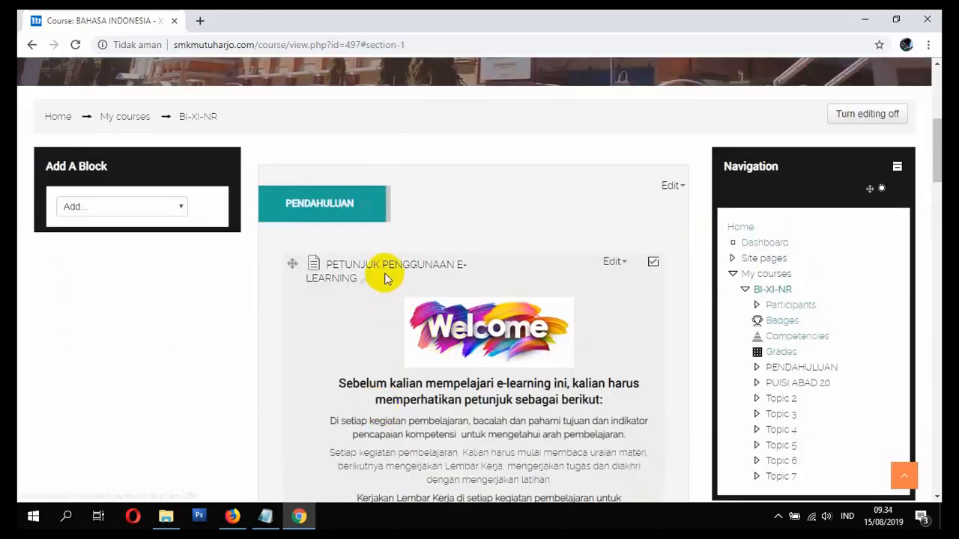
pyautogui.scroll(-2, 496, 373)
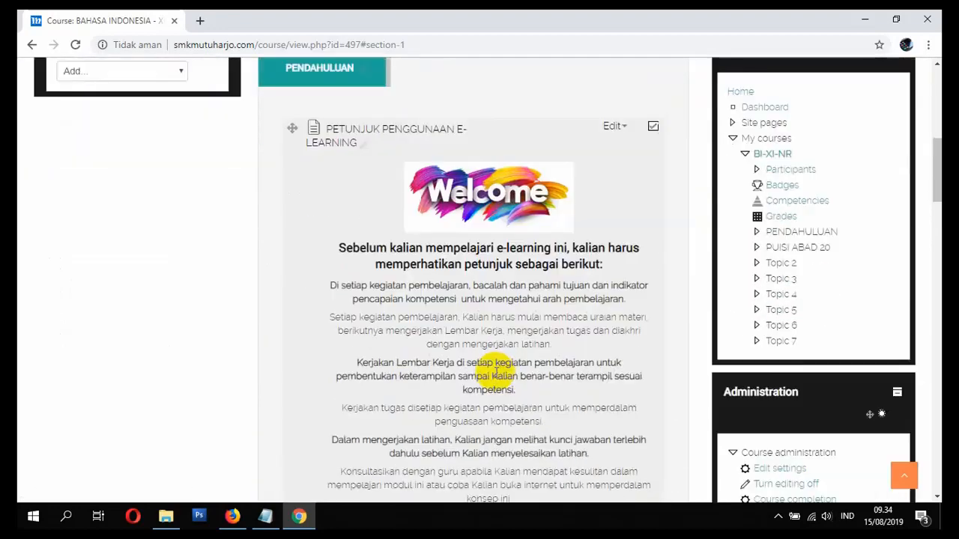
pyautogui.scroll(-2, 496, 372)
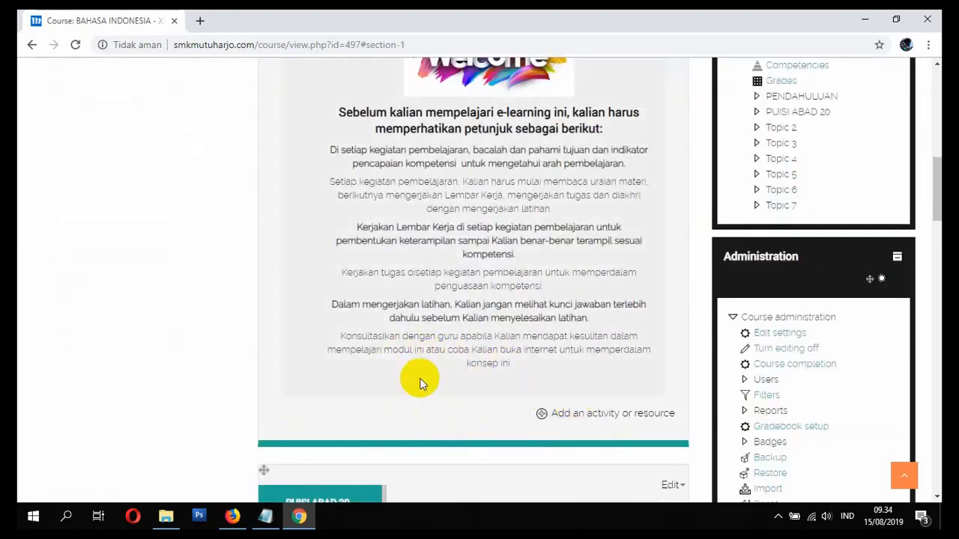
# - Open Edit settings for the PETUNJUK PENGGUNAAN E-LEARNING page
pyautogui.scroll(3, 418, 426)
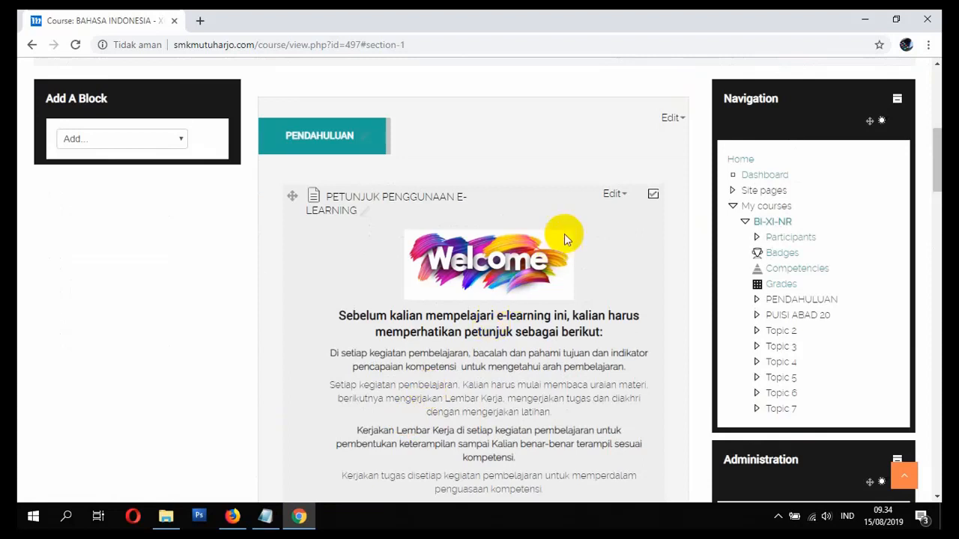
pyautogui.click(611, 194)
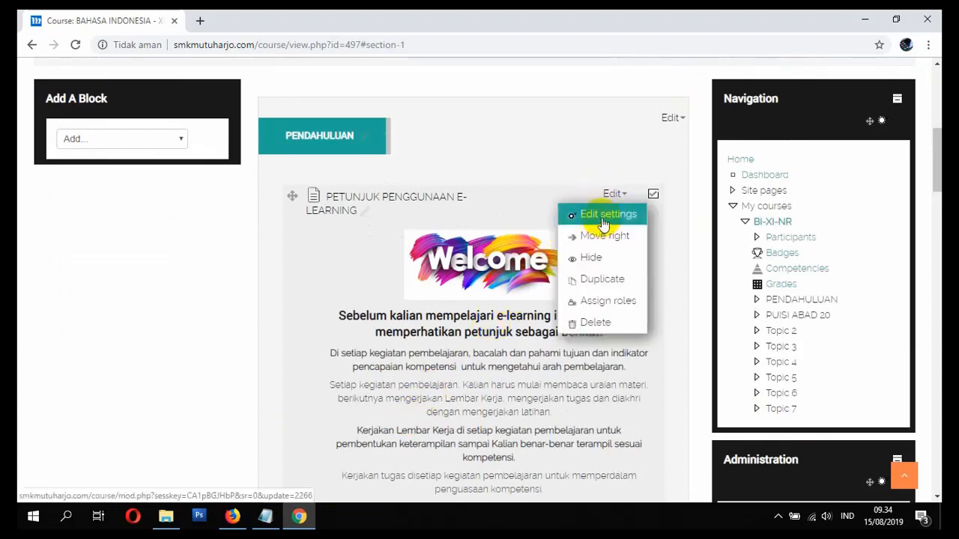
pyautogui.click(604, 215)
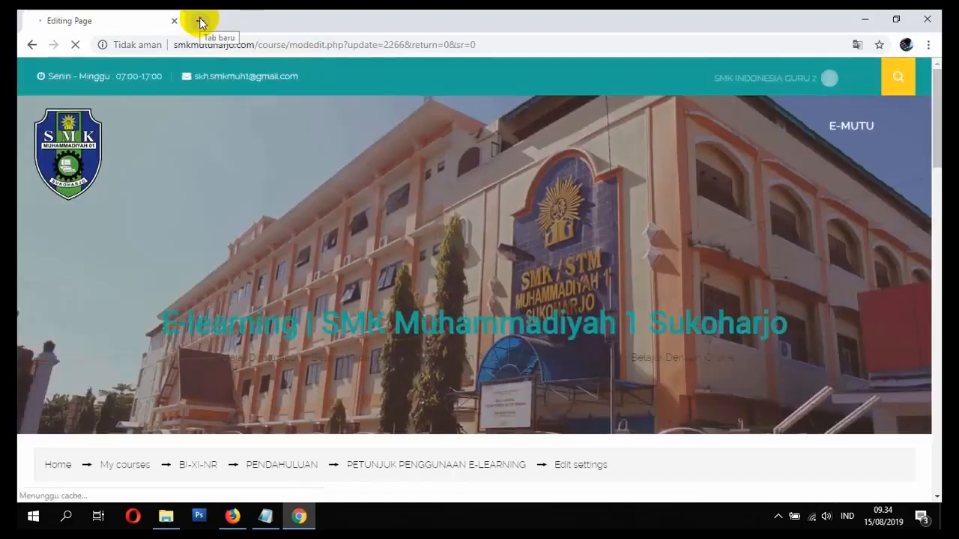
# - Open youtube.com in a new Chrome tab
pyautogui.click(201, 21)
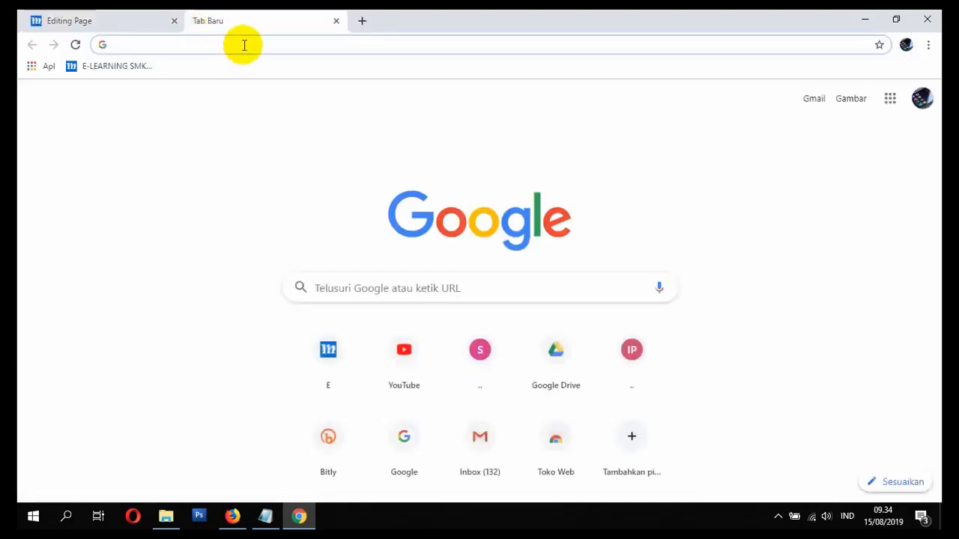
pyautogui.write('you')
pyautogui.press('Return')
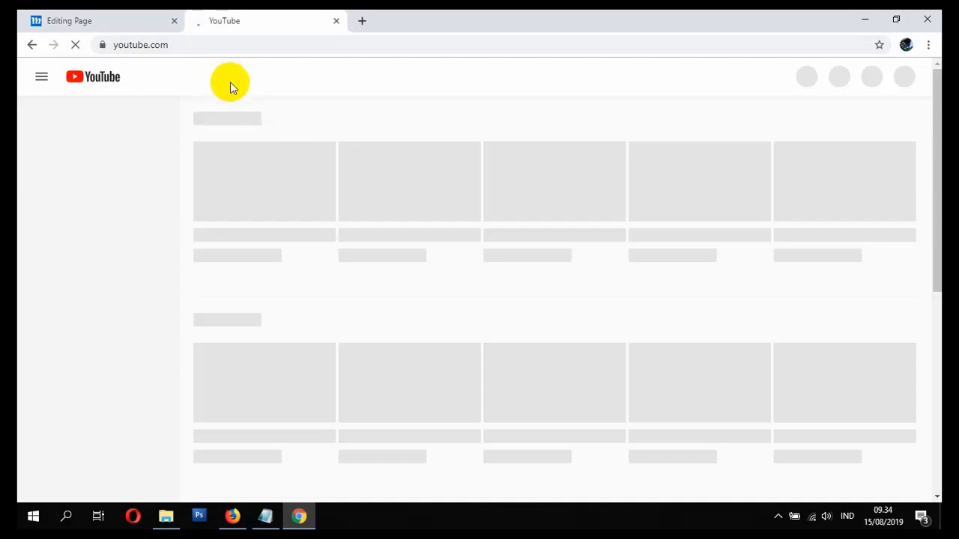
pyautogui.click(227, 47)
# - Close the slow-loading YouTube tab and bring the Firefox course window forward
pyautogui.click(232, 517)
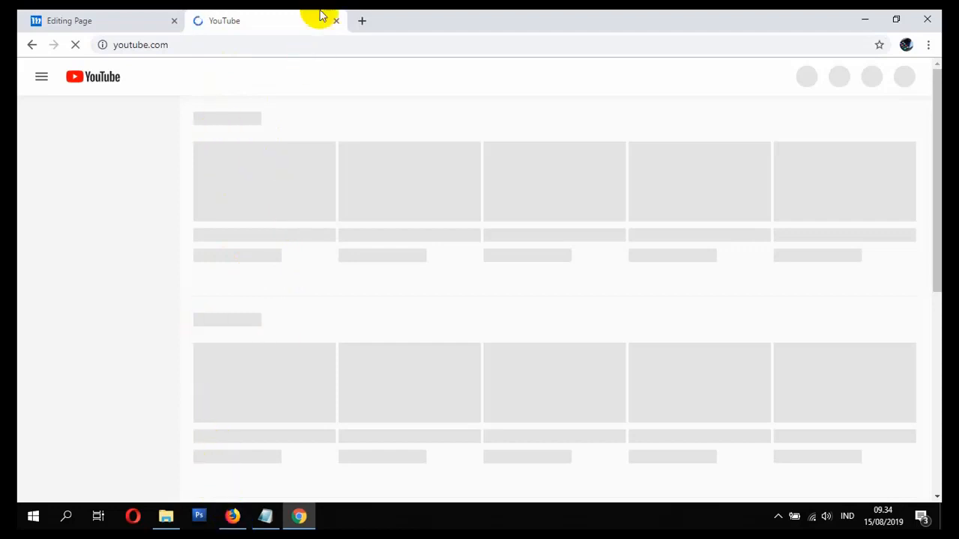
pyautogui.click(228, 515)
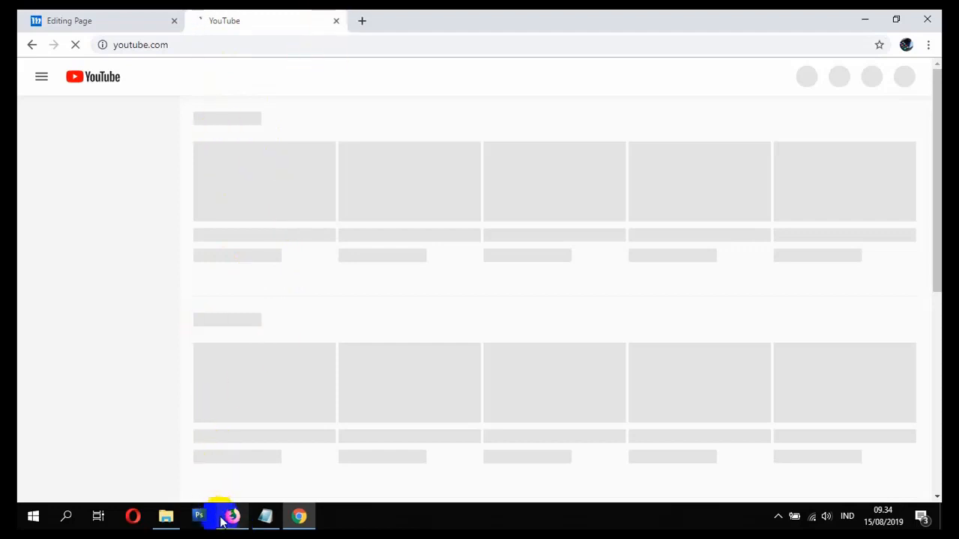
pyautogui.moveTo(236, 522)
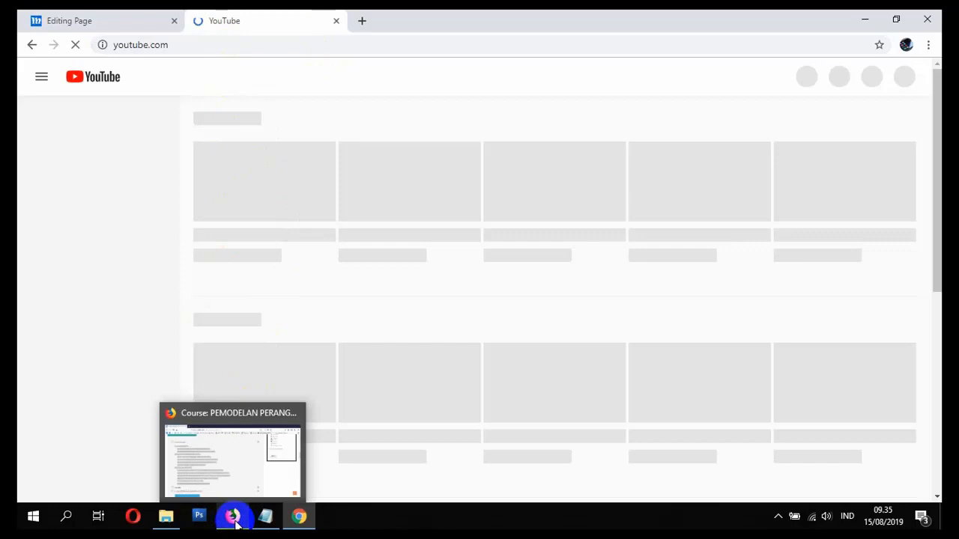
pyautogui.click(337, 21)
pyautogui.click(232, 515)
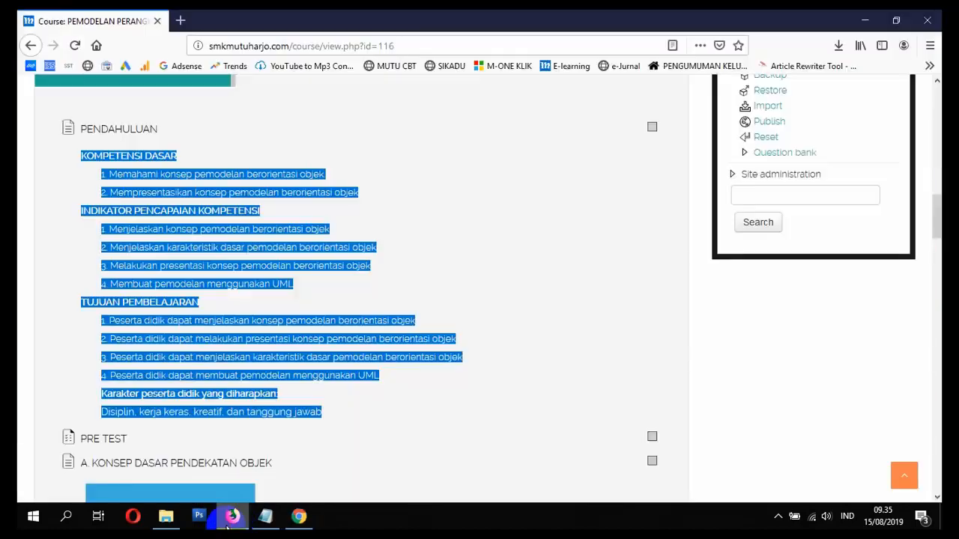
# - Open YouTube in Firefox and search for 'motivasi belajar'
pyautogui.click(180, 21)
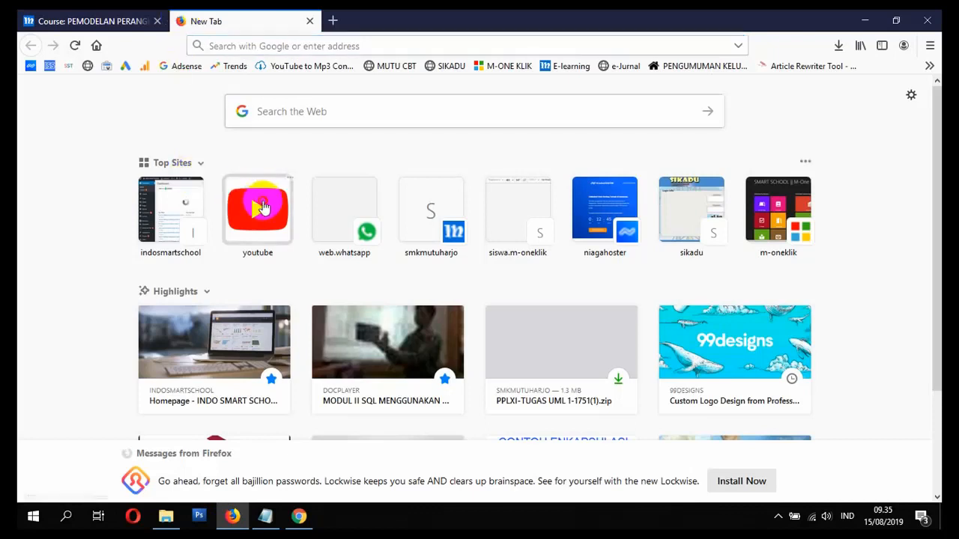
pyautogui.click(261, 207)
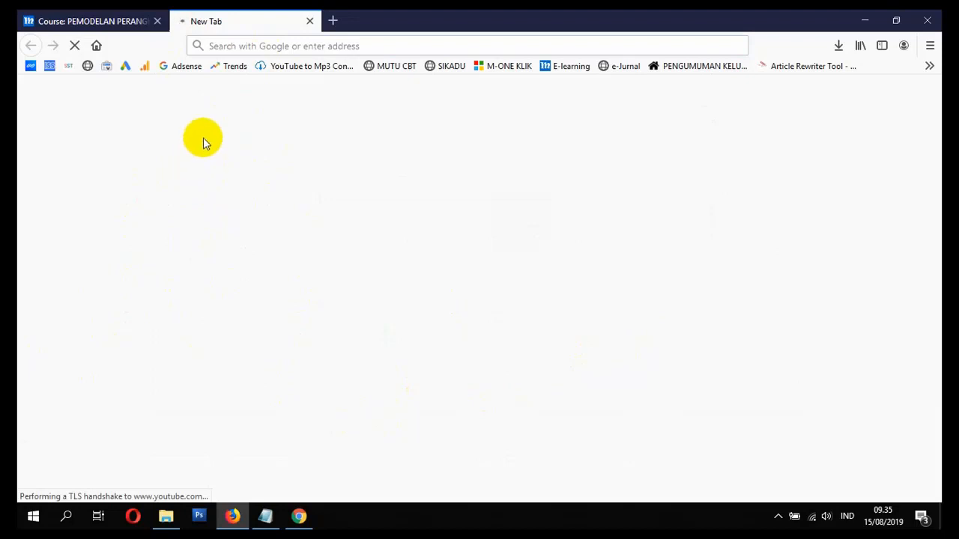
pyautogui.click(327, 29)
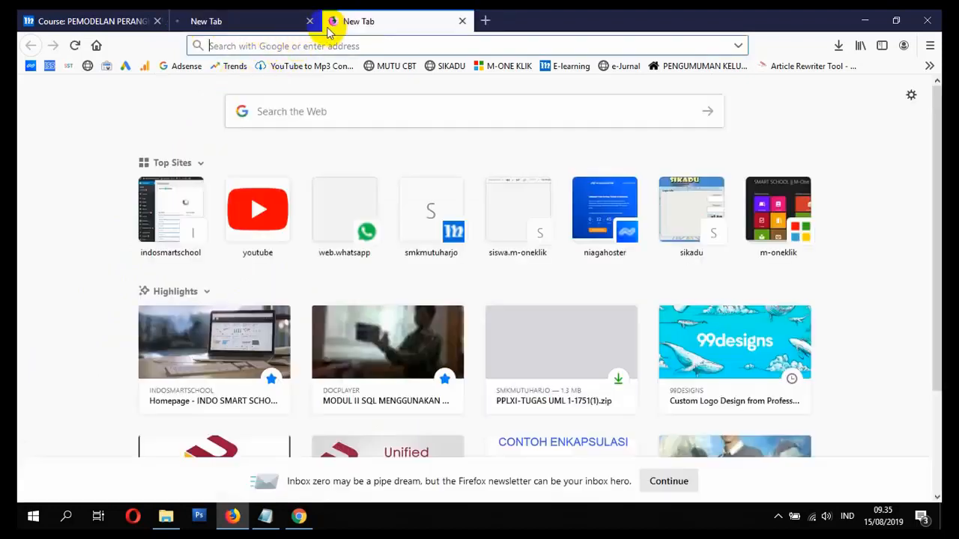
pyautogui.click(307, 21)
pyautogui.click(252, 228)
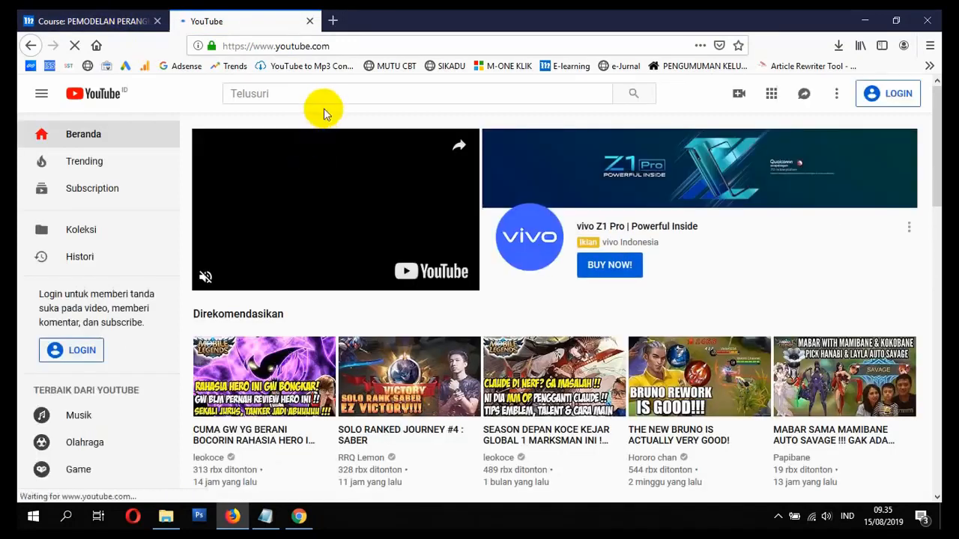
pyautogui.click(322, 94)
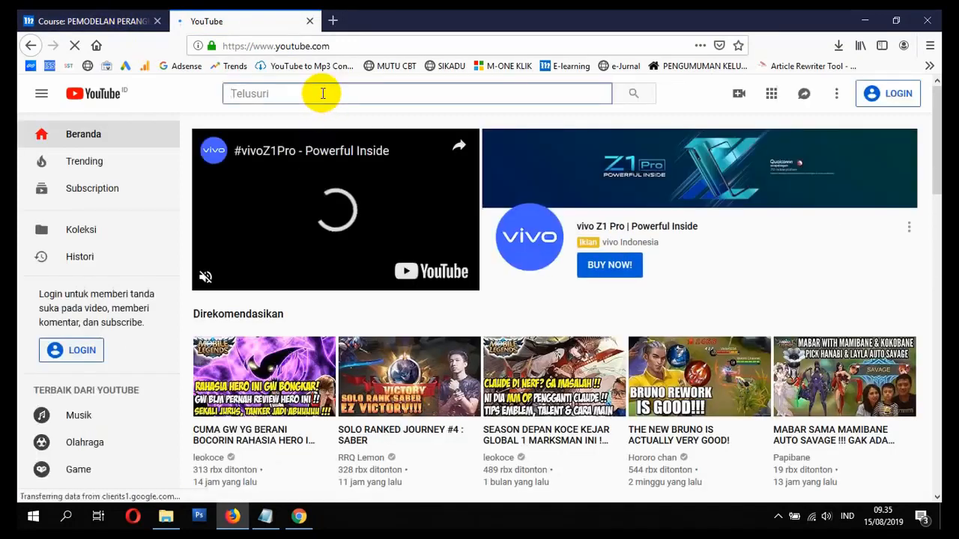
pyautogui.write('motivasi')
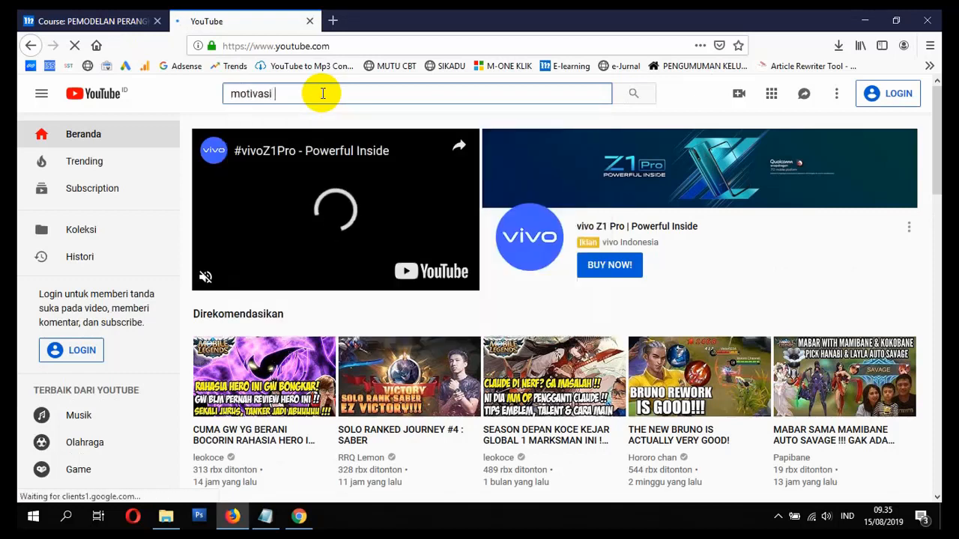
pyautogui.write(' belaja')
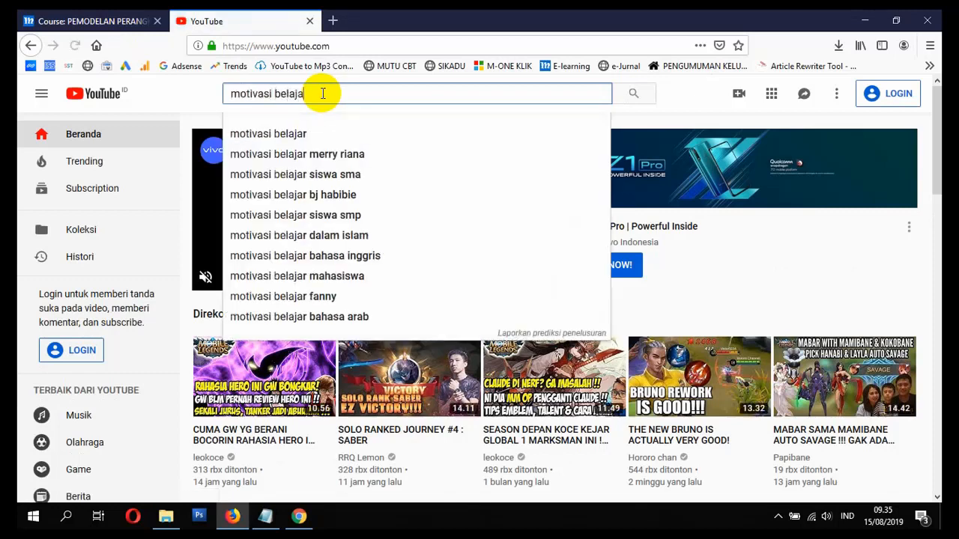
pyautogui.write('r')
pyautogui.press('Return')
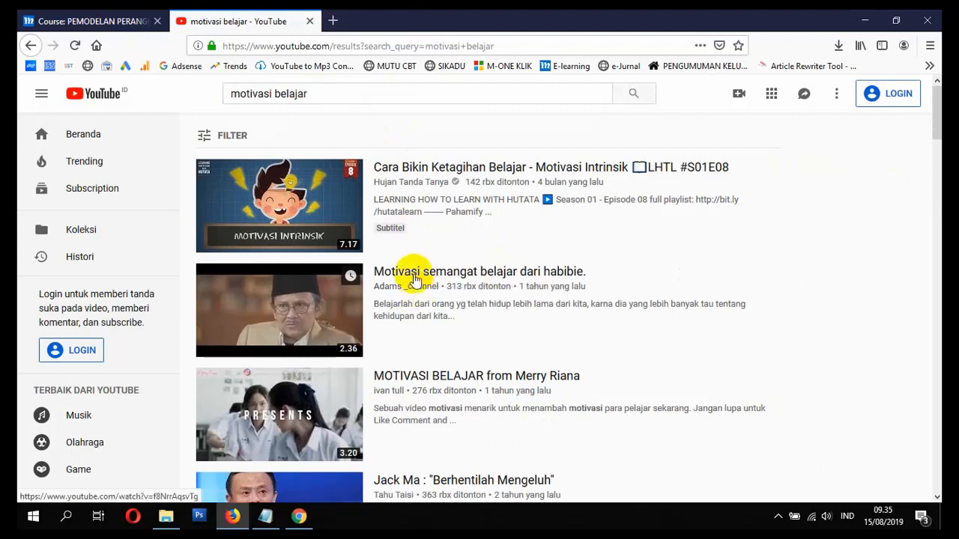
# - Copy the address of 'Motivasi semangat belajar dari habibie.', close its tab, and return to Chrome
pyautogui.click(442, 271)
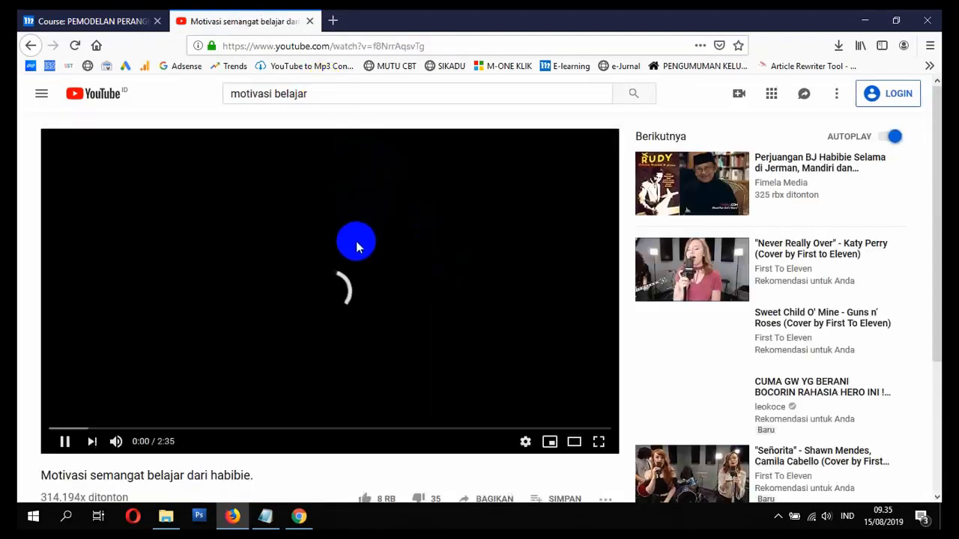
pyautogui.click(339, 287)
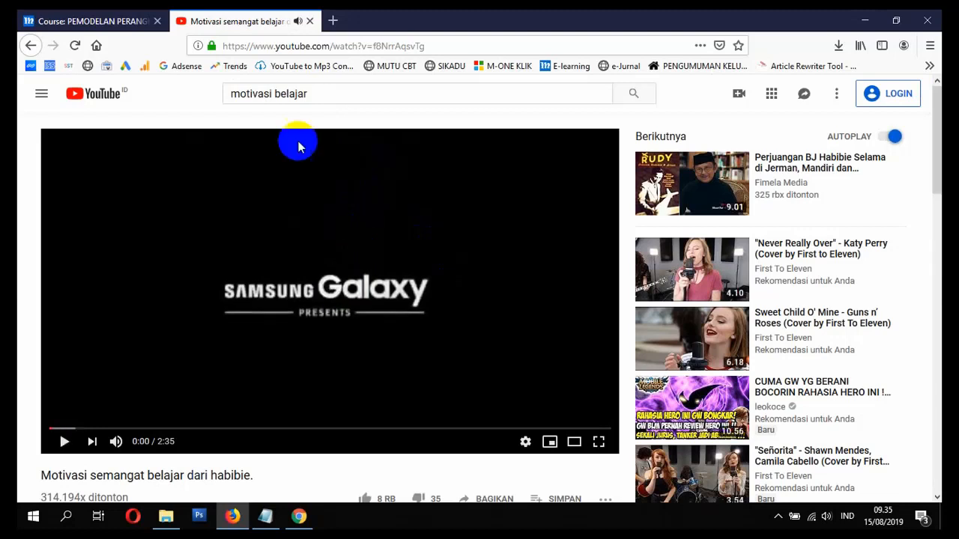
pyautogui.click(249, 46)
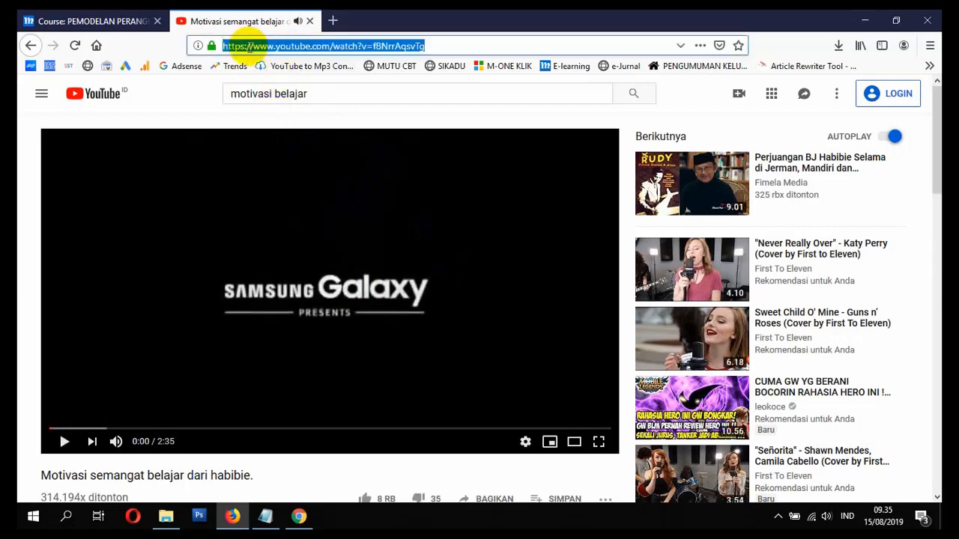
pyautogui.rightClick(271, 46)
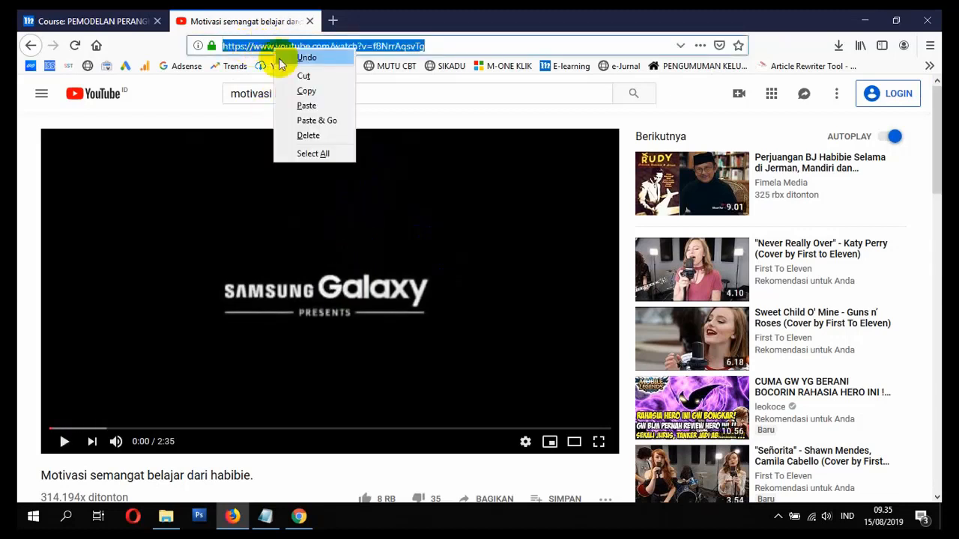
pyautogui.click(299, 88)
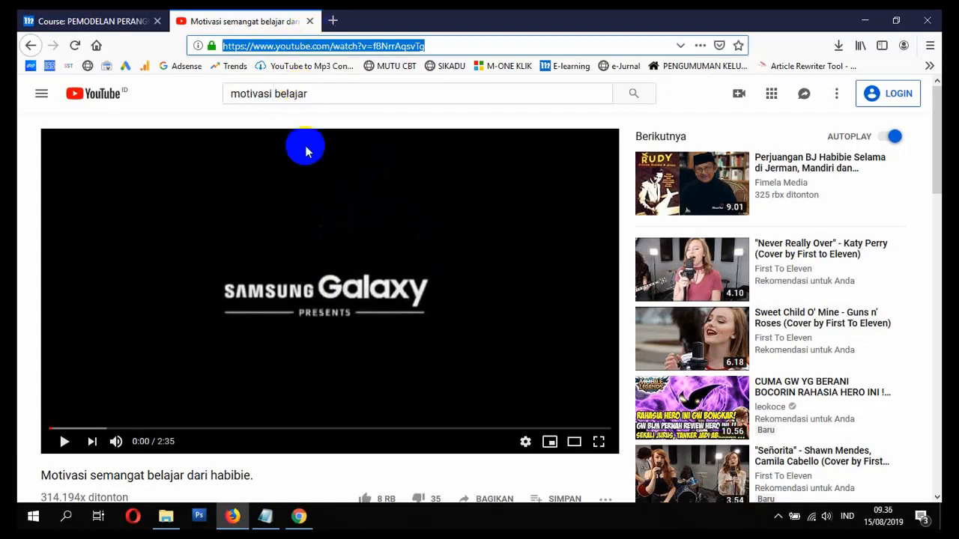
pyautogui.click(310, 21)
pyautogui.click(298, 517)
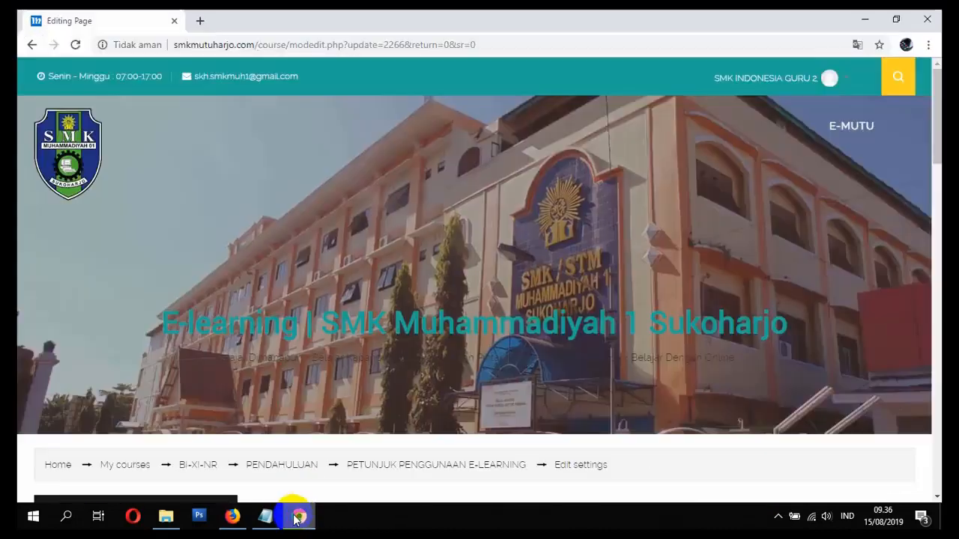
# - Embed the copied YouTube link as a video in the PETUNJUK PENGGUNAAN E-LEARNING description
pyautogui.scroll(-6, 487, 341)
pyautogui.scroll(-2, 574, 310)
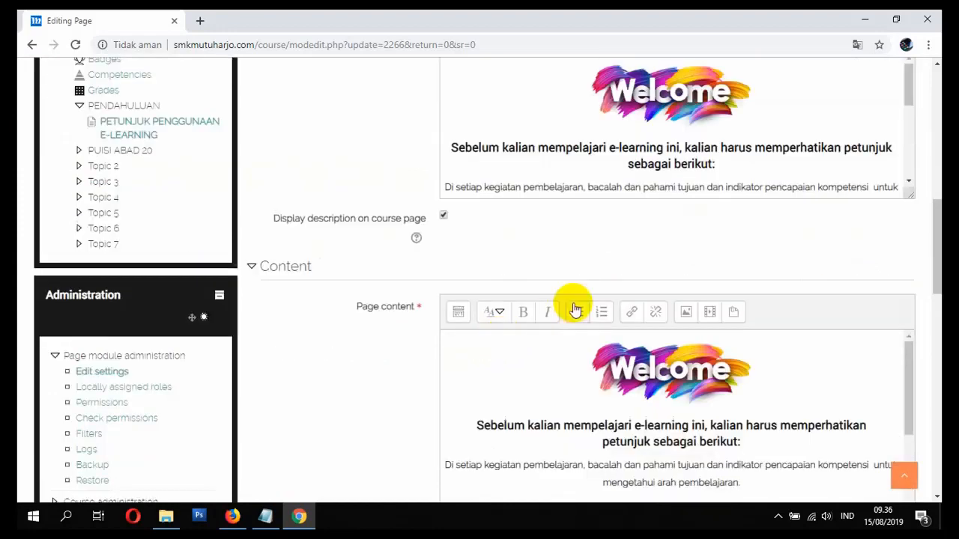
pyautogui.scroll(2, 574, 304)
pyautogui.scroll(-3, 586, 308)
pyautogui.scroll(-3, 586, 309)
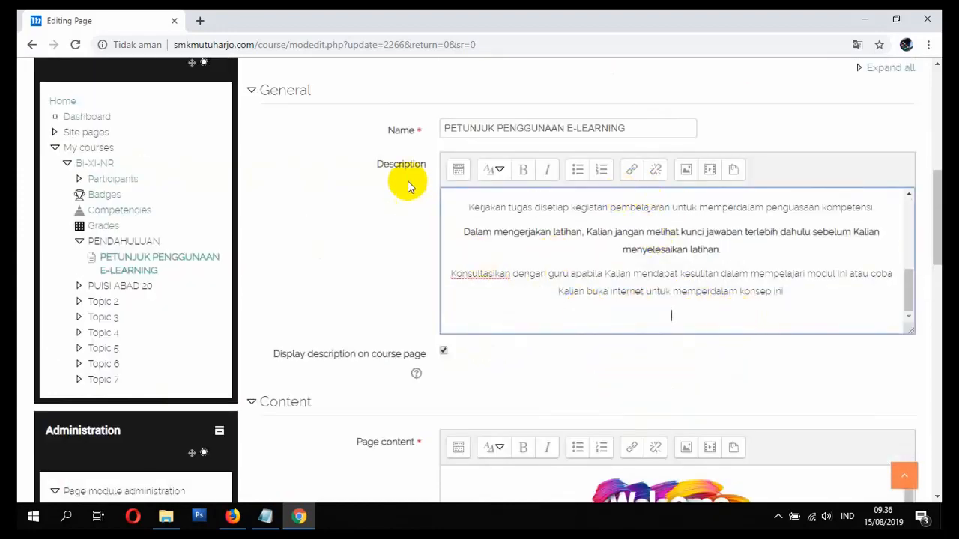
pyautogui.scroll(-2, 381, 415)
pyautogui.scroll(4, 386, 411)
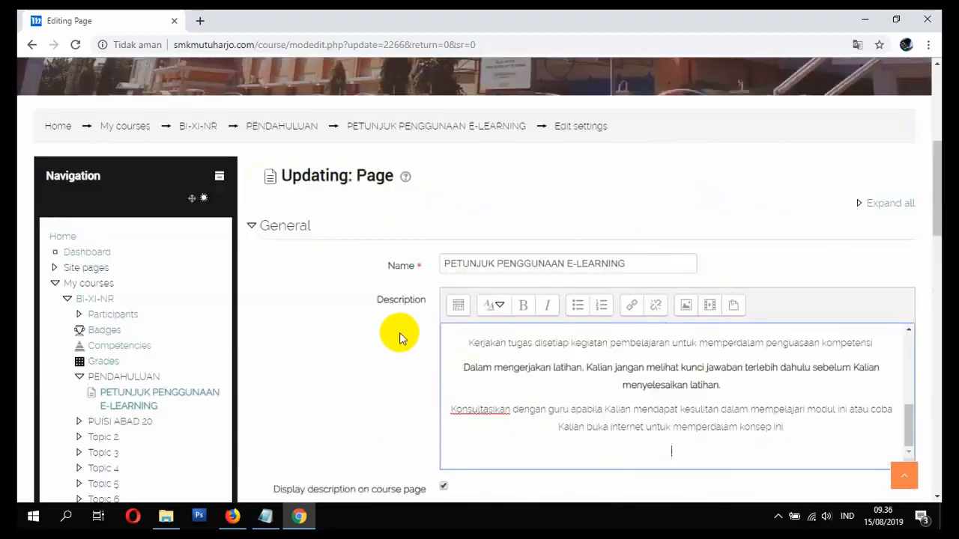
pyautogui.scroll(-2, 395, 335)
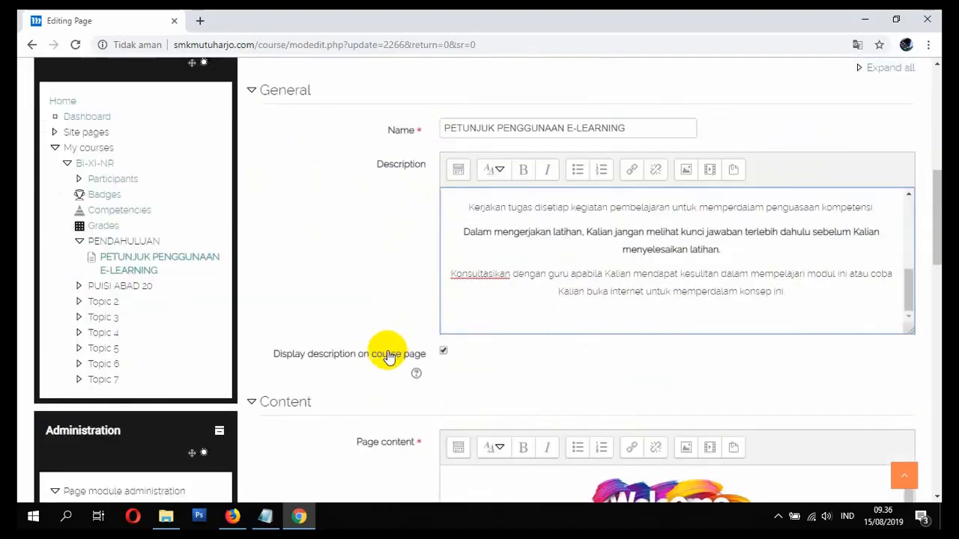
pyautogui.click(709, 175)
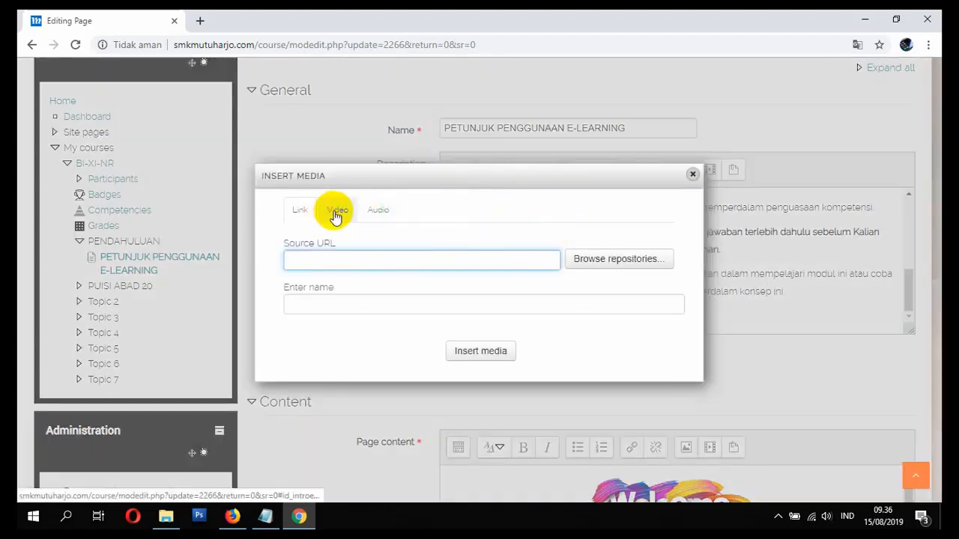
pyautogui.click(335, 212)
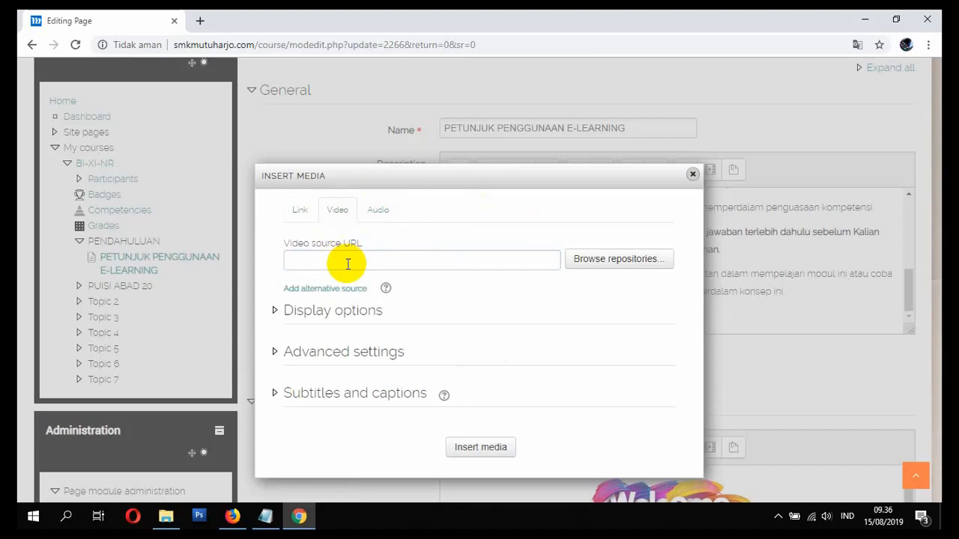
pyautogui.click(348, 264)
pyautogui.hotkey('ctrl', 'v')
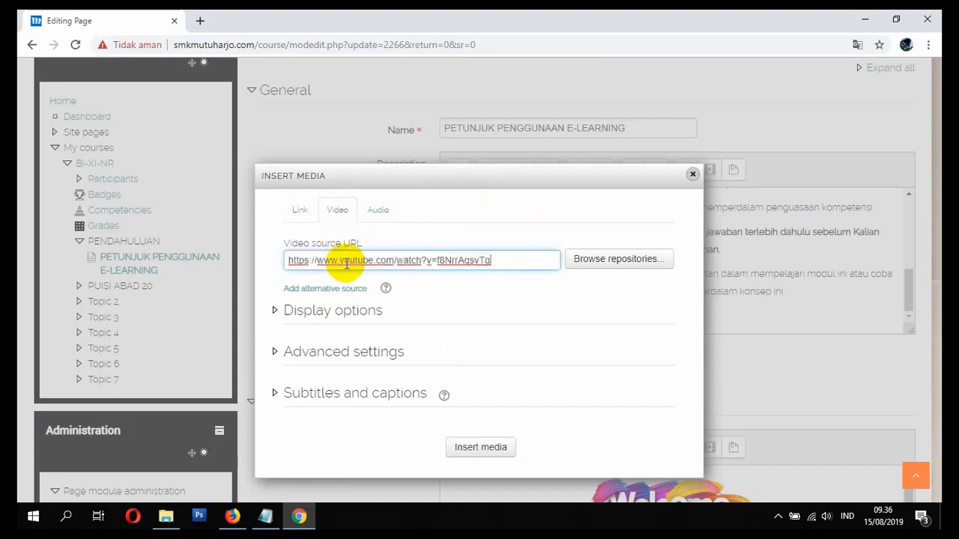
pyautogui.moveTo(500, 262); pyautogui.dragTo(177, 274)
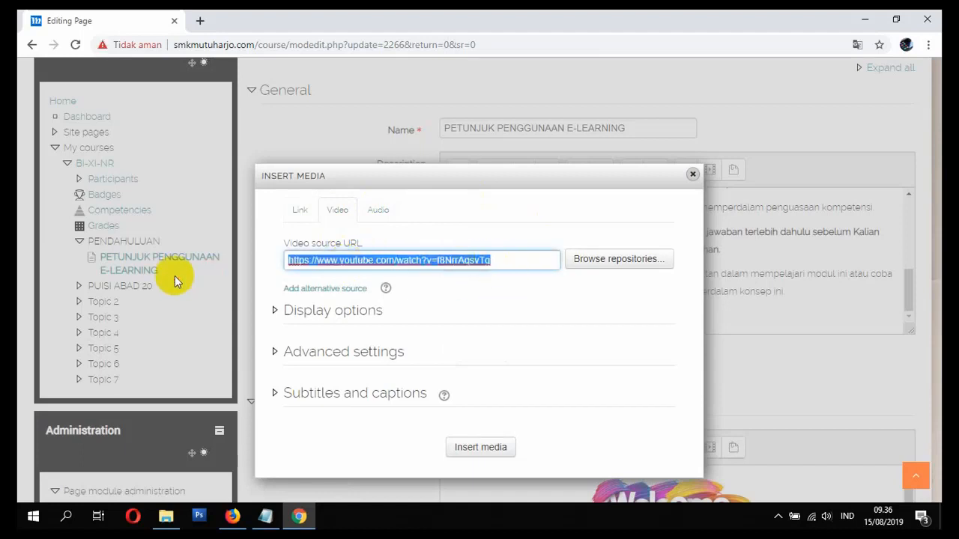
pyautogui.press('BackSpace')
pyautogui.rightClick(289, 260)
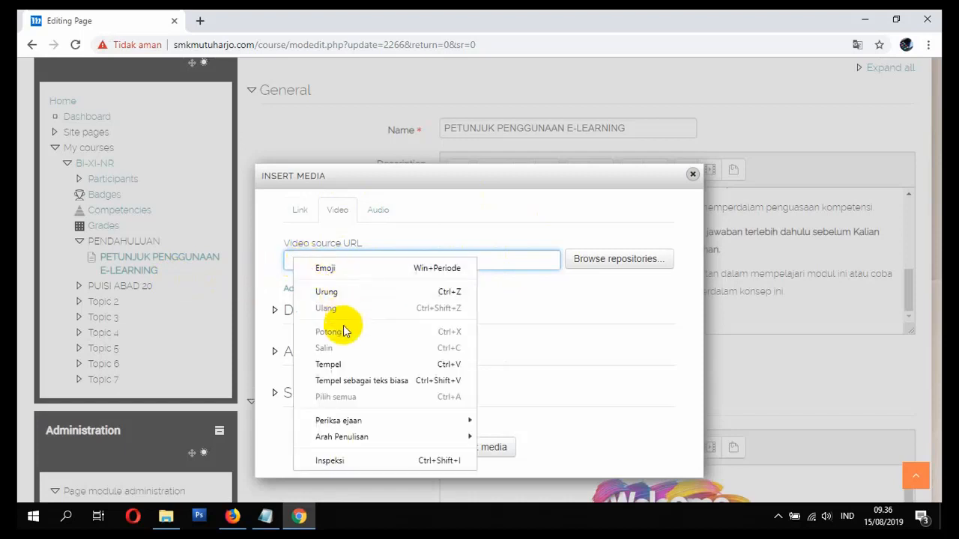
pyautogui.click(339, 363)
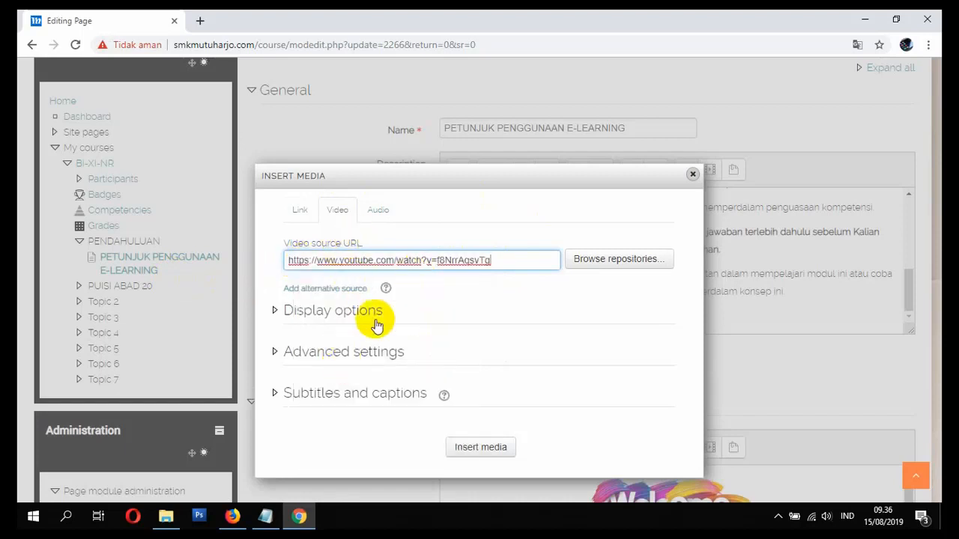
pyautogui.click(472, 450)
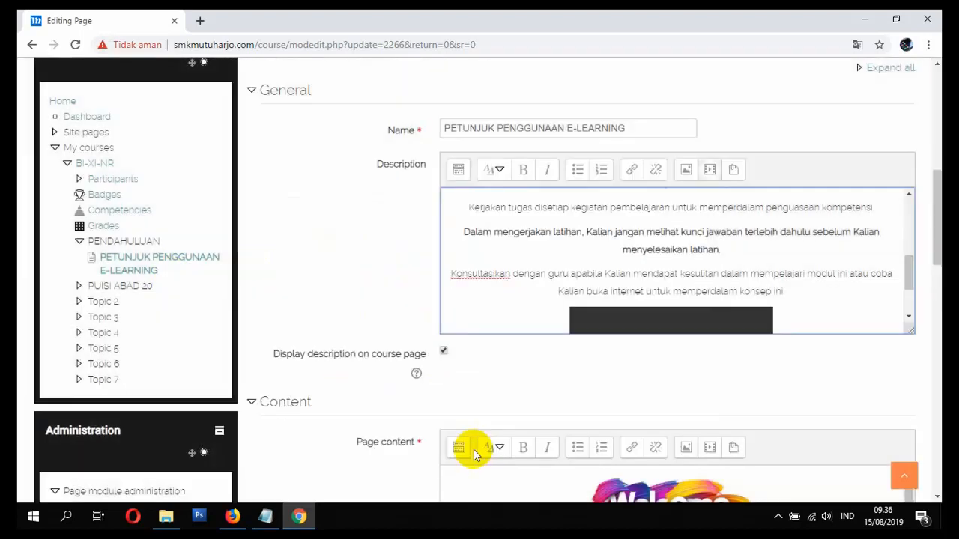
pyautogui.scroll(-2, 747, 314)
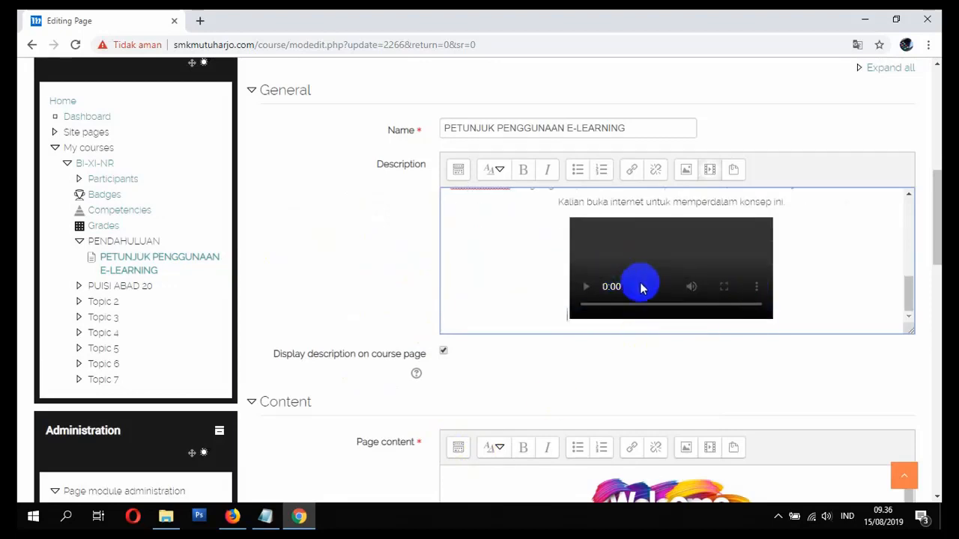
pyautogui.scroll(-3, 535, 306)
pyautogui.scroll(-6, 538, 333)
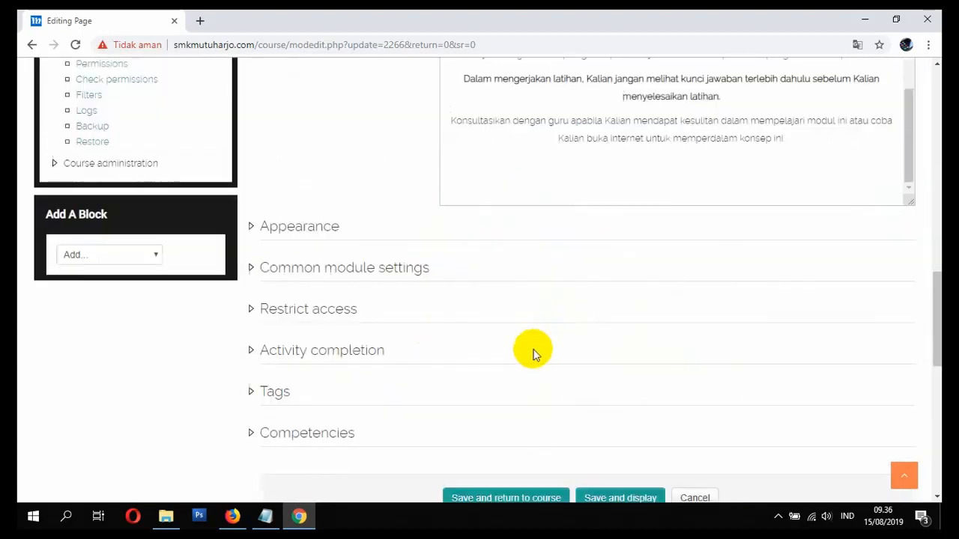
# - Save the page and return to the course page to look it over
pyautogui.click(493, 298)
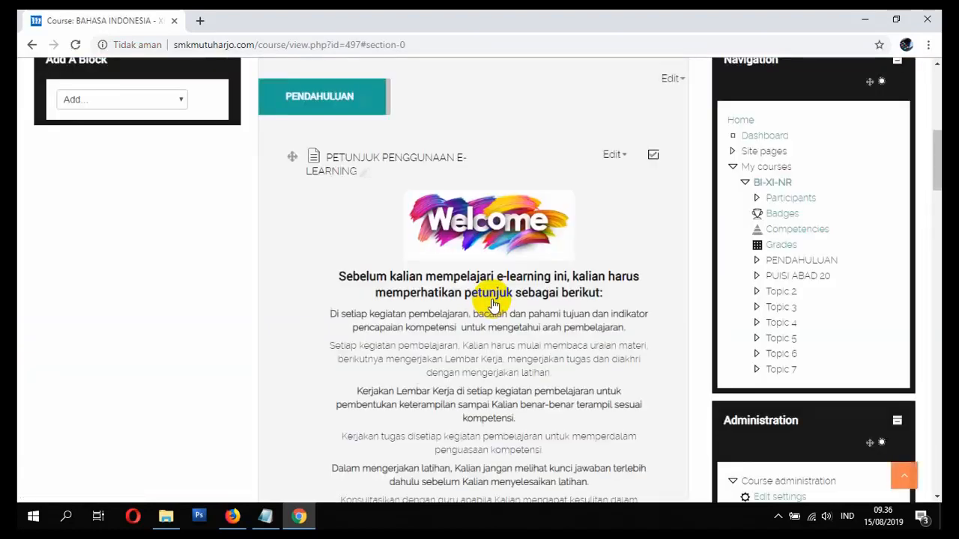
pyautogui.scroll(-3, 509, 322)
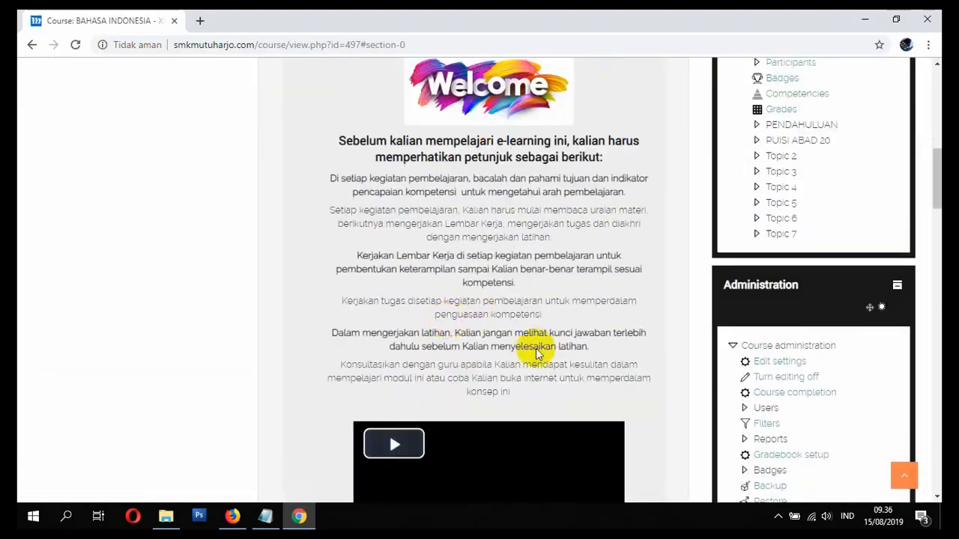
pyautogui.scroll(3, 538, 353)
pyautogui.scroll(-5, 567, 247)
pyautogui.scroll(3, 496, 330)
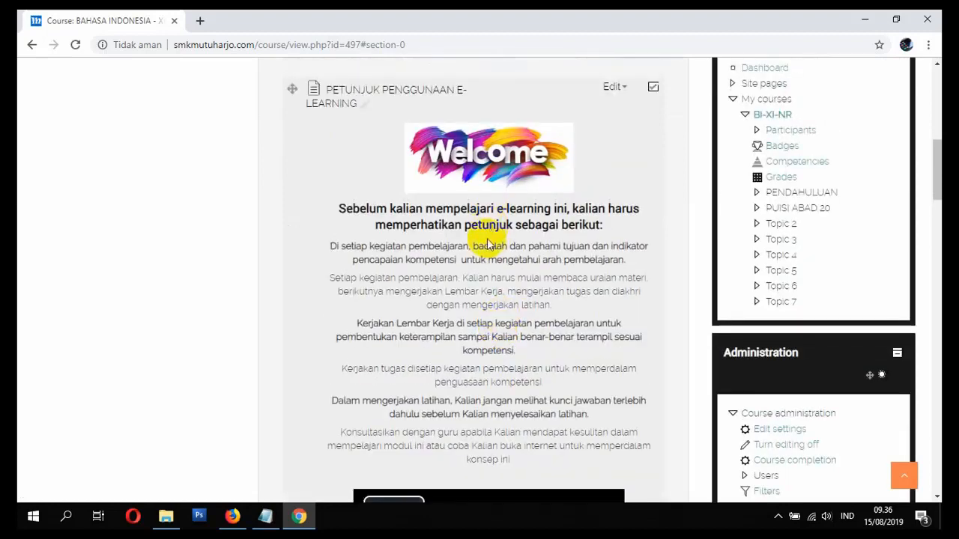
pyautogui.scroll(-4, 489, 245)
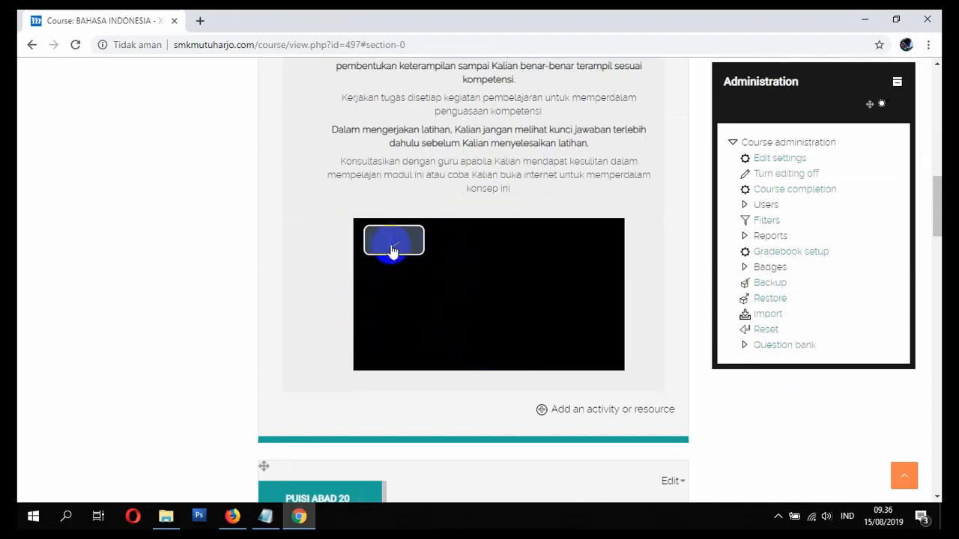
pyautogui.scroll(-3, 336, 317)
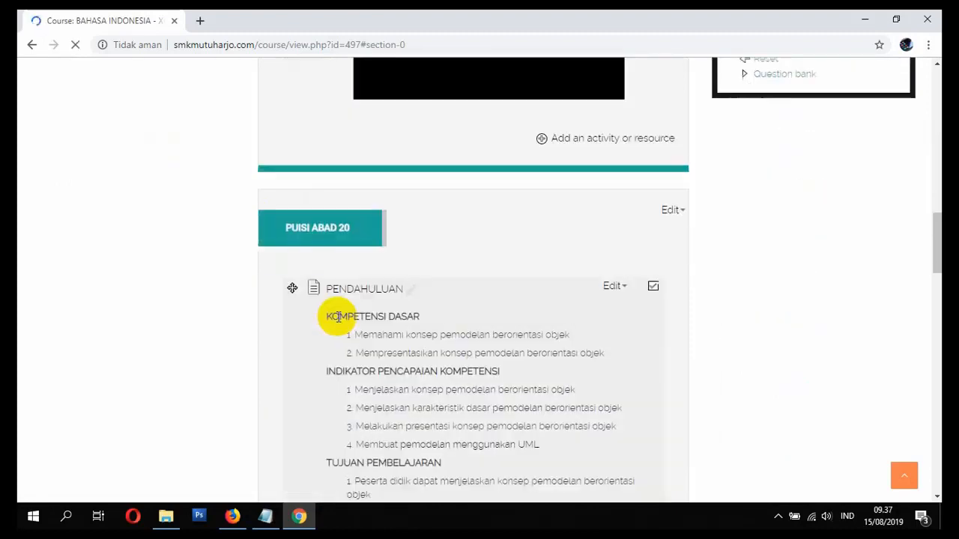
pyautogui.scroll(3, 370, 327)
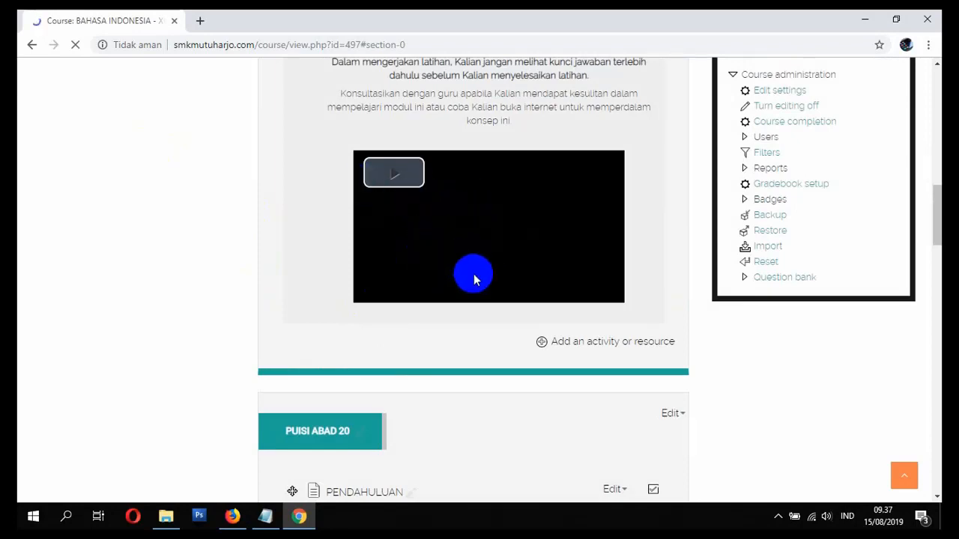
pyautogui.scroll(-2, 464, 262)
pyautogui.scroll(1, 450, 257)
pyautogui.scroll(-3, 460, 250)
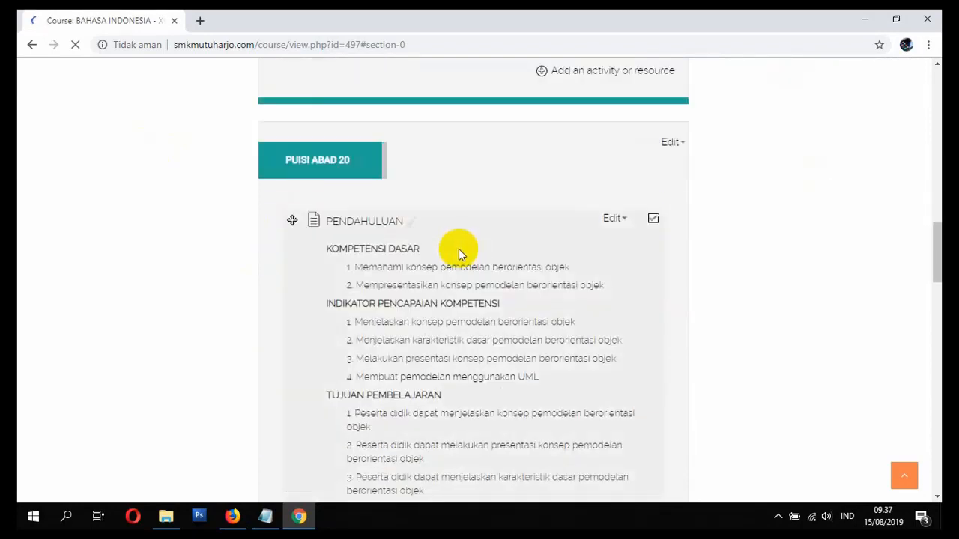
pyautogui.scroll(-3, 458, 253)
pyautogui.scroll(-2, 455, 255)
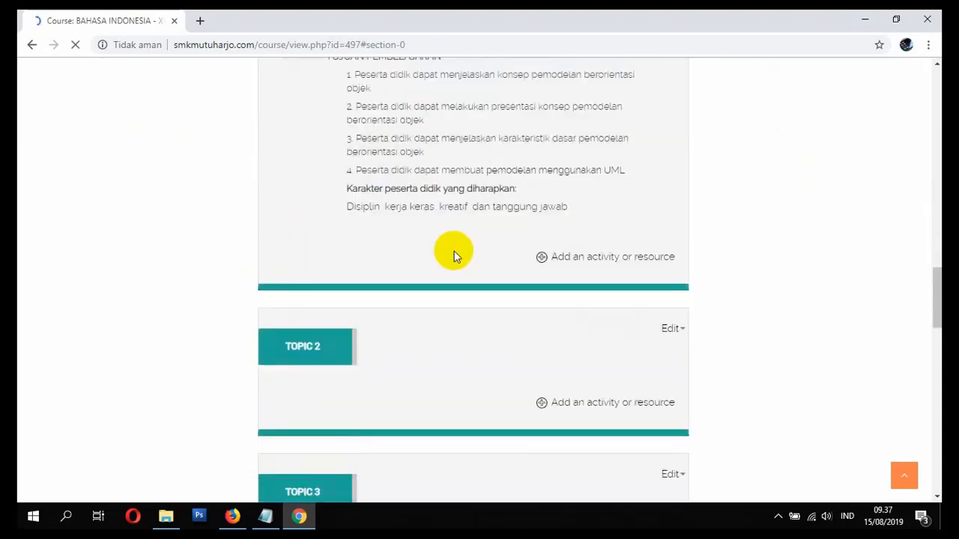
pyautogui.scroll(2, 449, 284)
pyautogui.scroll(10, 210, 217)
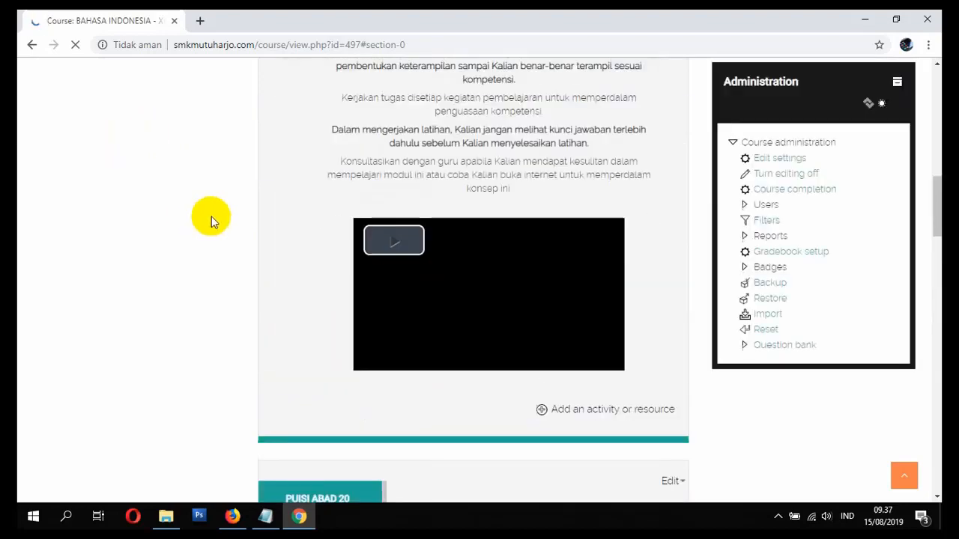
pyautogui.scroll(2, 218, 227)
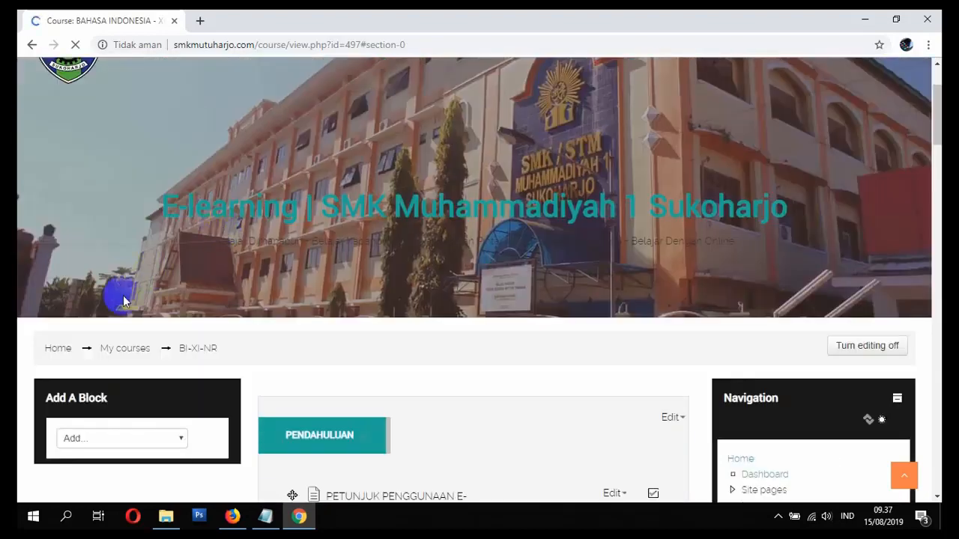
# - Reopen the BAHASA INDONESIA course from Home, test-play the embedded video, then bring up Notepad
pyautogui.click(54, 345)
pyautogui.scroll(-15, 214, 289)
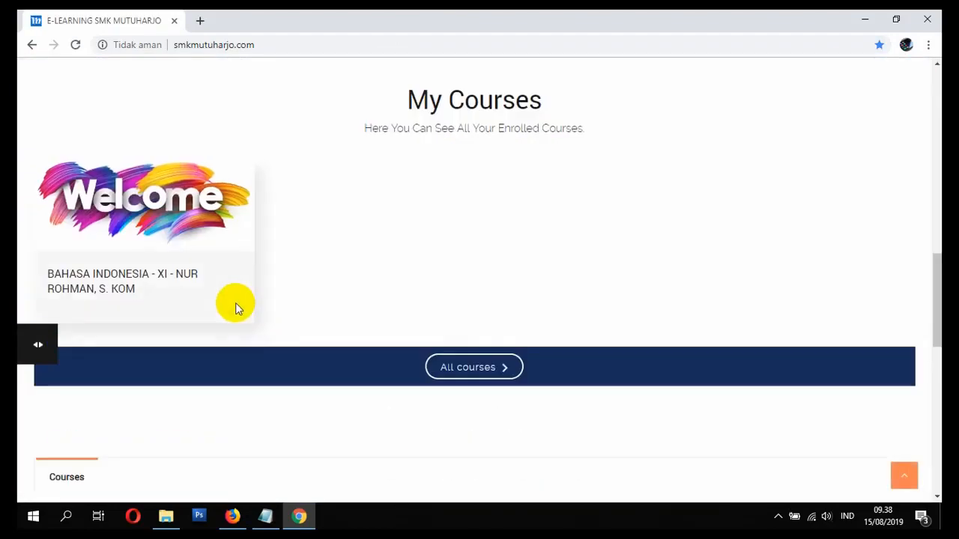
pyautogui.click(98, 279)
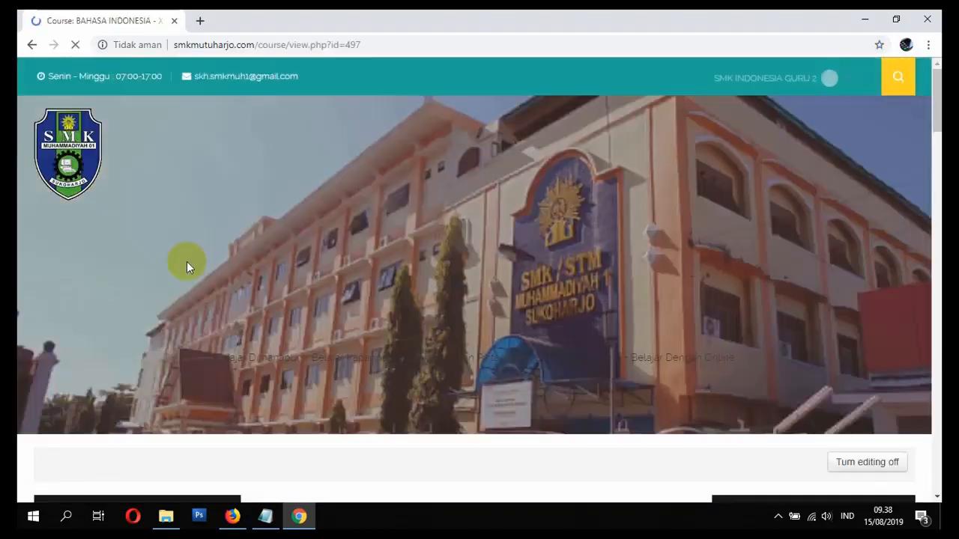
pyautogui.scroll(-8, 204, 268)
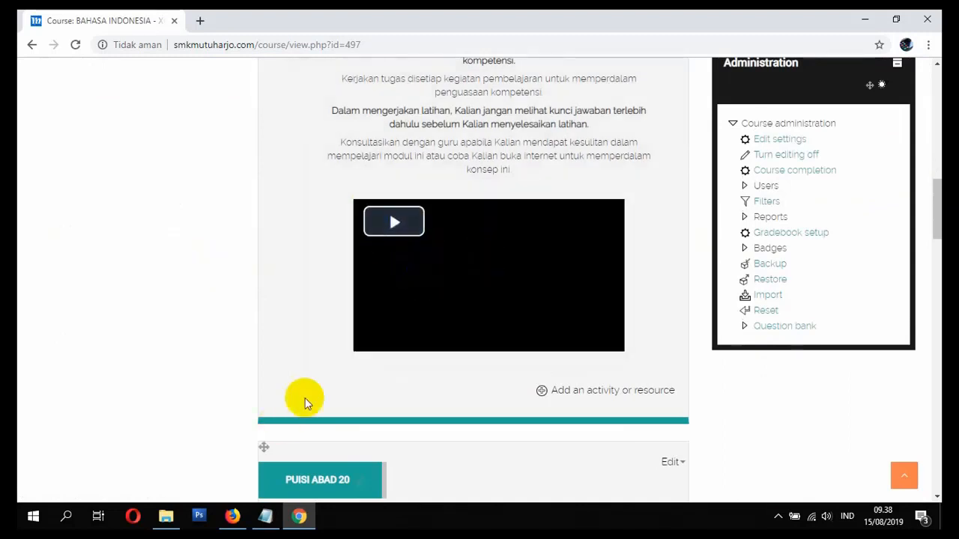
pyautogui.click(398, 239)
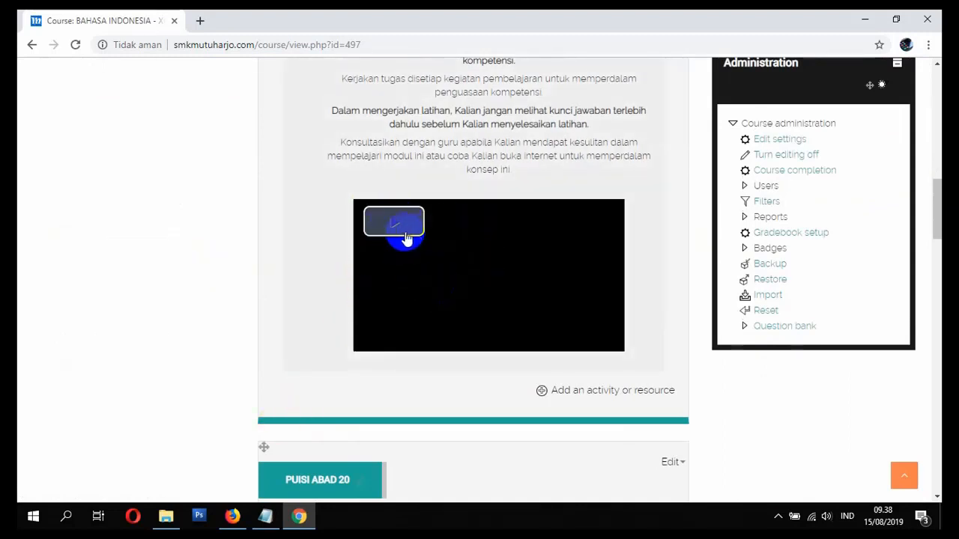
pyautogui.click(393, 232)
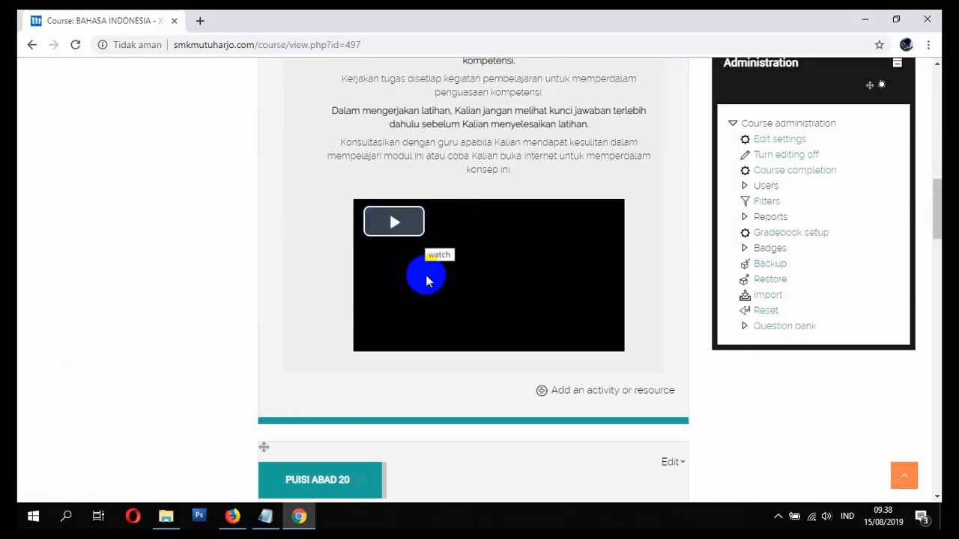
pyautogui.scroll(-3, 432, 277)
pyautogui.scroll(2, 440, 299)
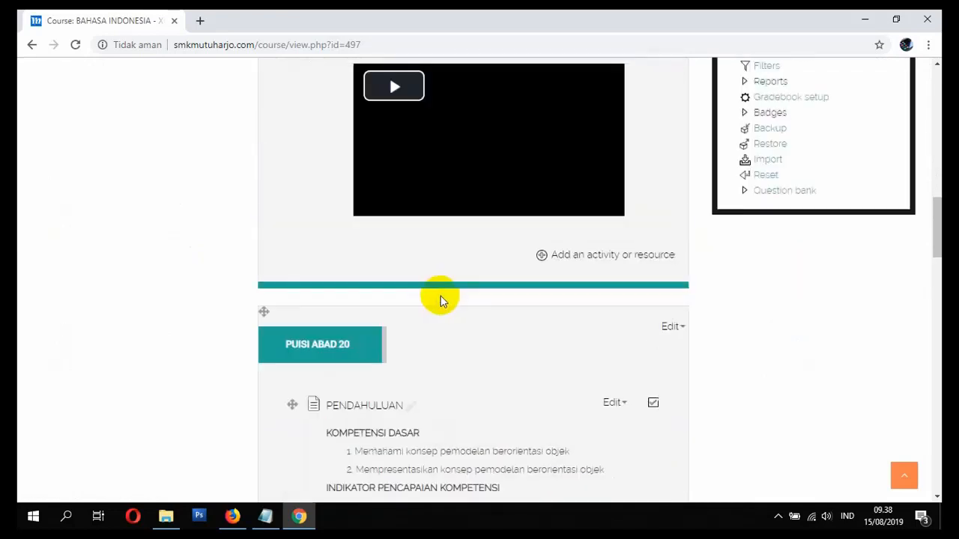
pyautogui.scroll(-2, 554, 299)
pyautogui.scroll(3, 532, 313)
pyautogui.scroll(-3, 520, 305)
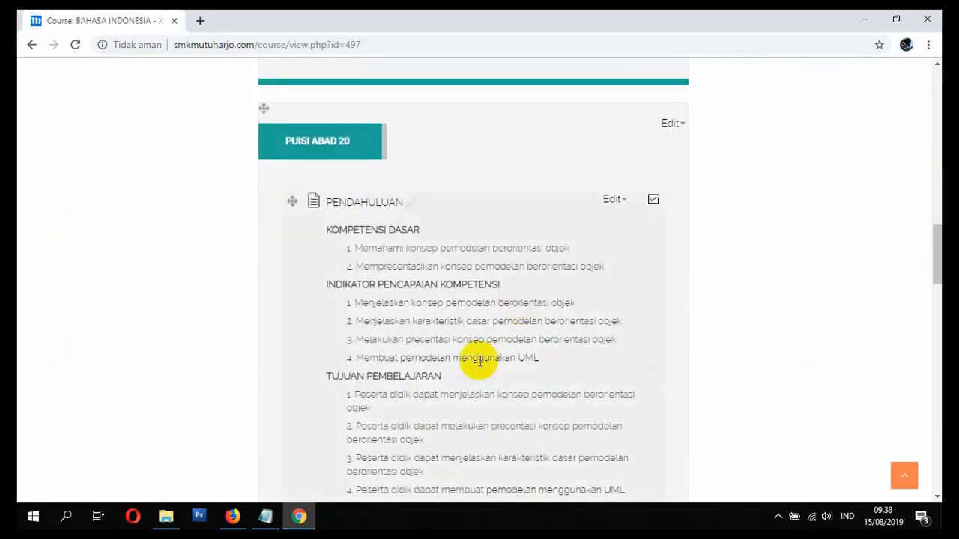
pyautogui.click(266, 516)
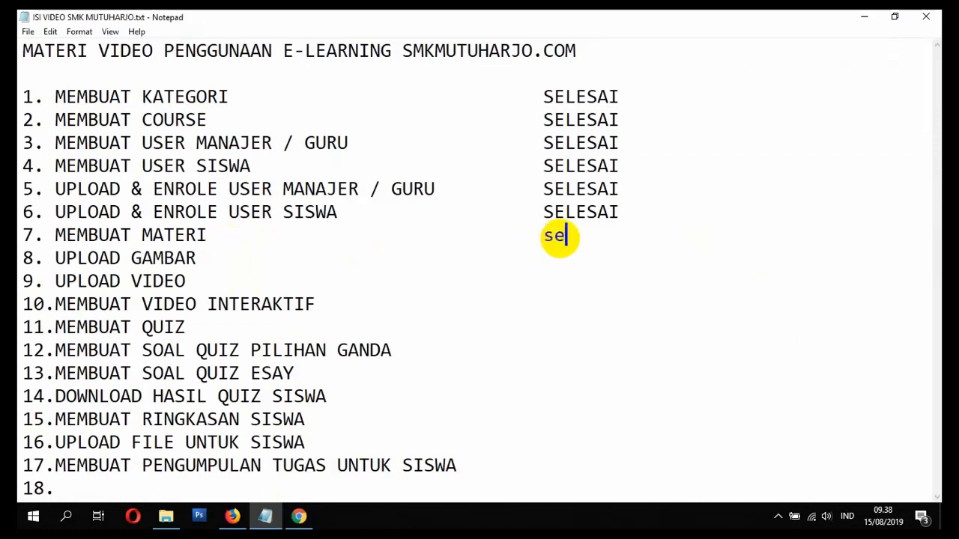
# - Delete the stray lowercase letters typed beside item 7 in the Notepad list
pyautogui.press('BackSpace')
pyautogui.press('BackSpace')
pyautogui.press('BackSpace')
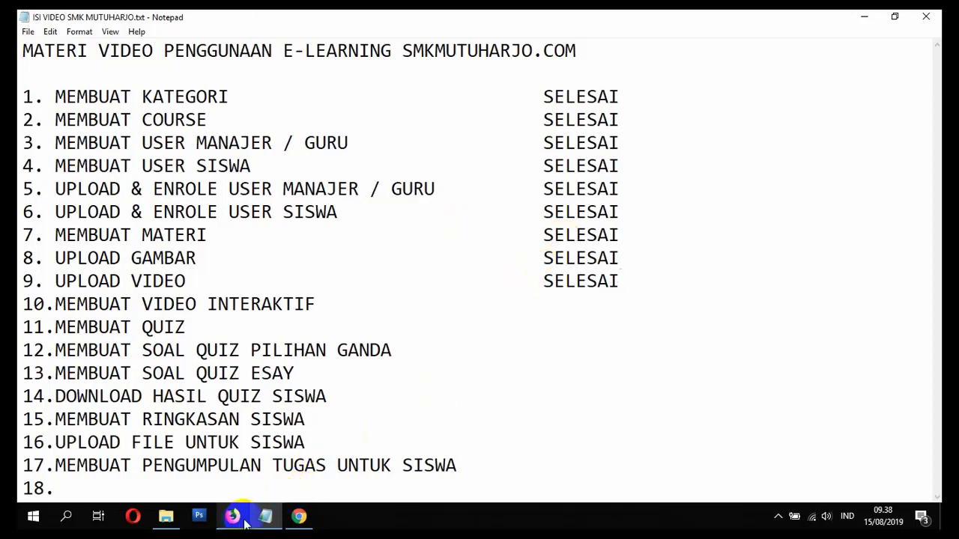
# - Back in the browser course page, add a new Page resource to the PUISI ABAD 20 section
pyautogui.click(298, 516)
pyautogui.scroll(-4, 397, 343)
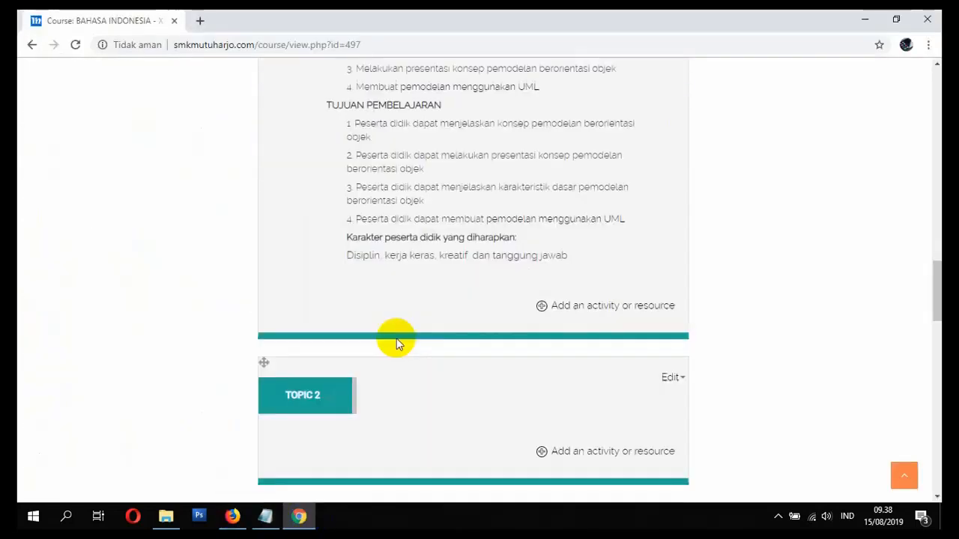
pyautogui.scroll(-10, 399, 343)
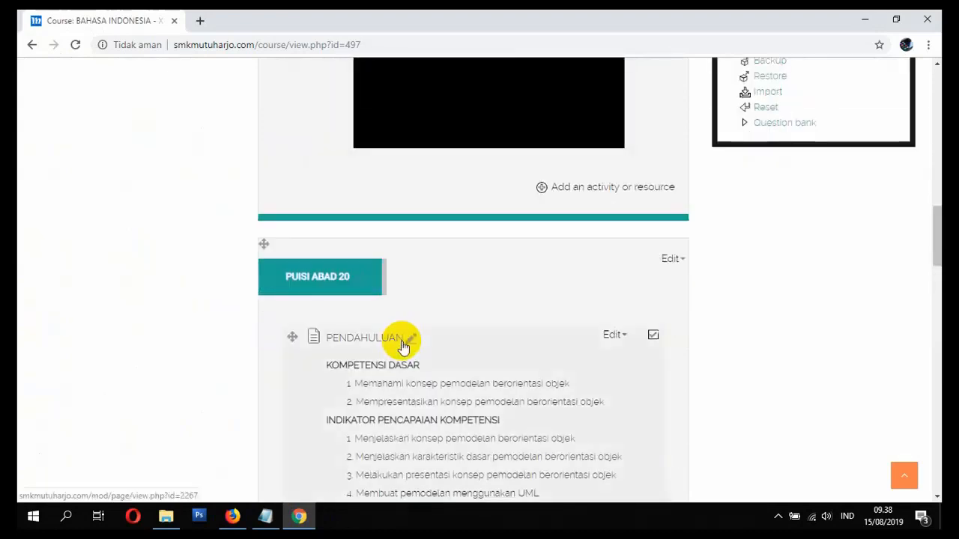
pyautogui.scroll(-6, 409, 344)
pyautogui.scroll(2, 419, 344)
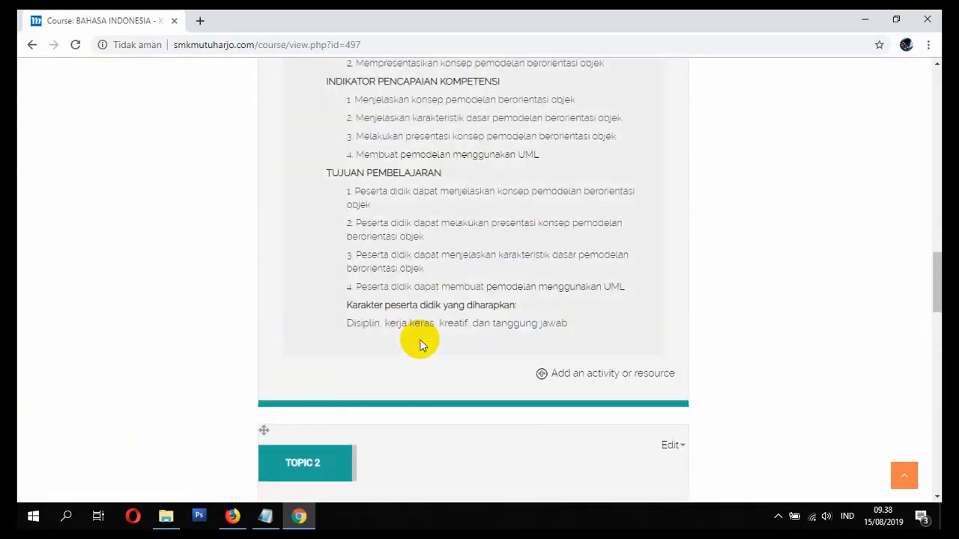
pyautogui.scroll(3, 498, 379)
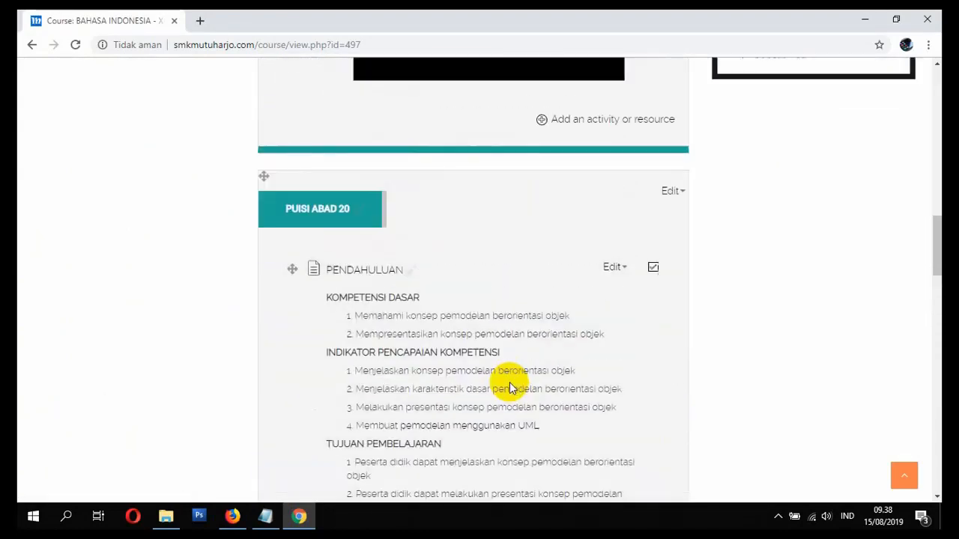
pyautogui.scroll(-2, 506, 381)
pyautogui.scroll(-1, 480, 360)
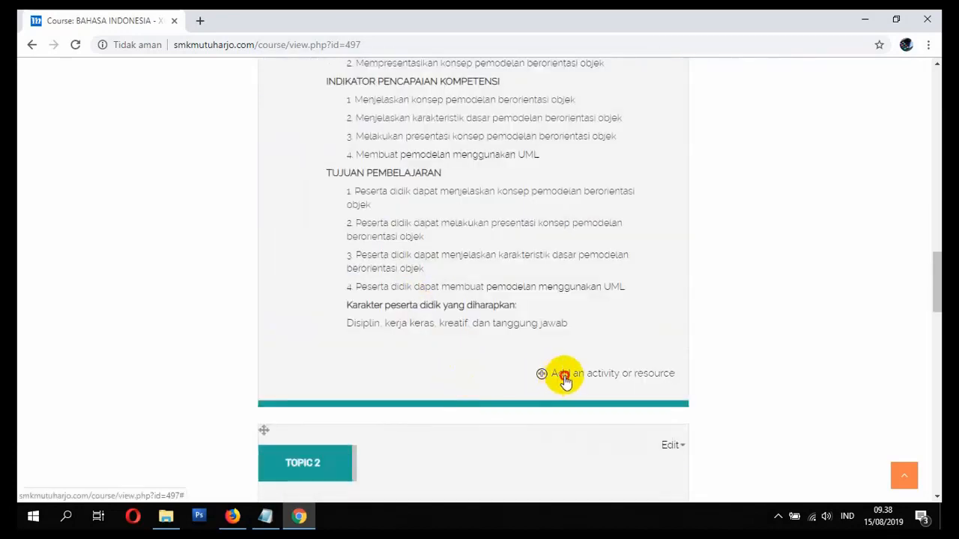
pyautogui.click(560, 376)
pyautogui.scroll(-3, 375, 352)
pyautogui.scroll(-1, 365, 368)
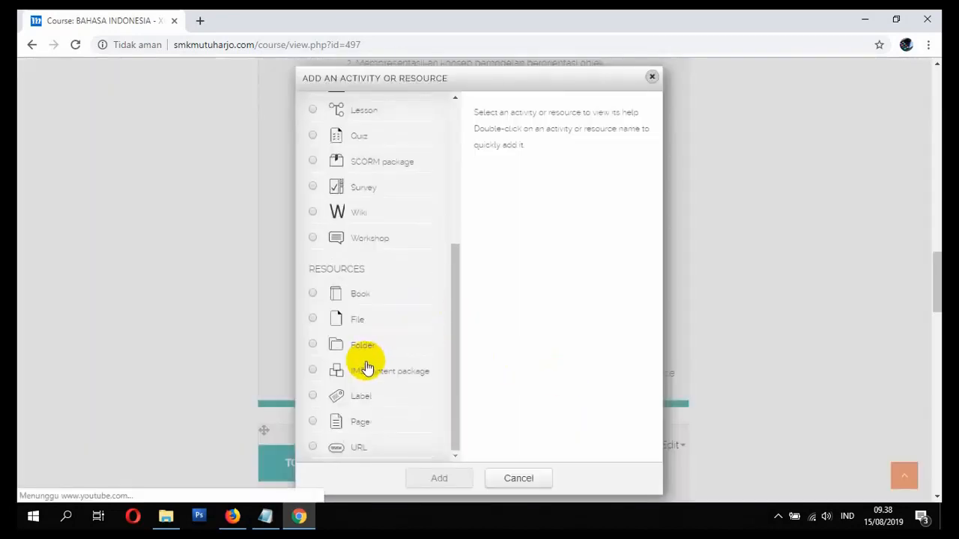
pyautogui.click(313, 422)
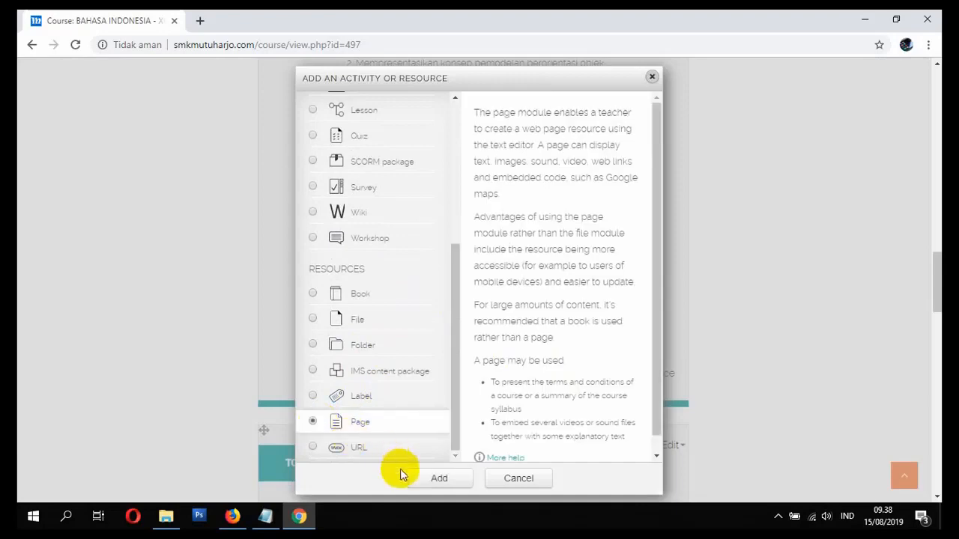
pyautogui.click(424, 482)
pyautogui.scroll(-4, 436, 370)
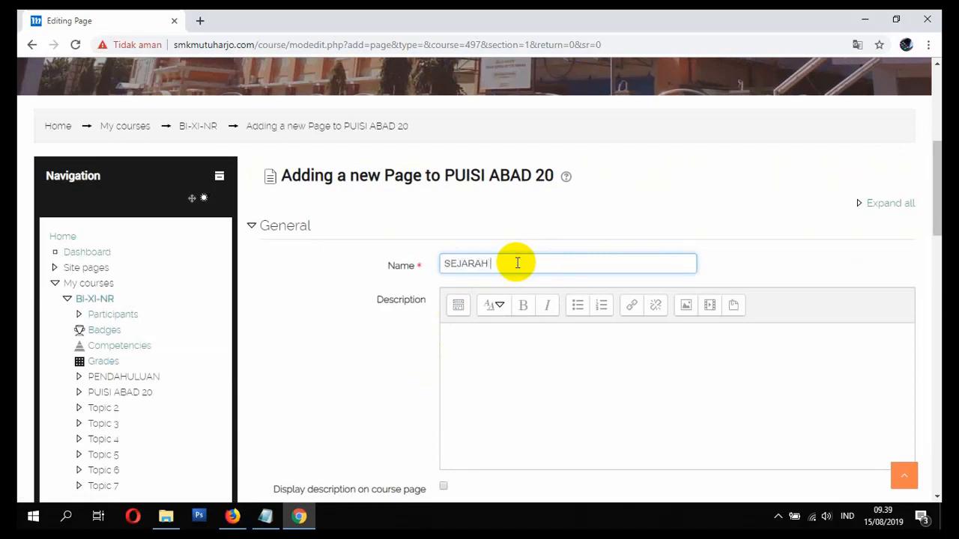
pyautogui.scroll(-1, 514, 293)
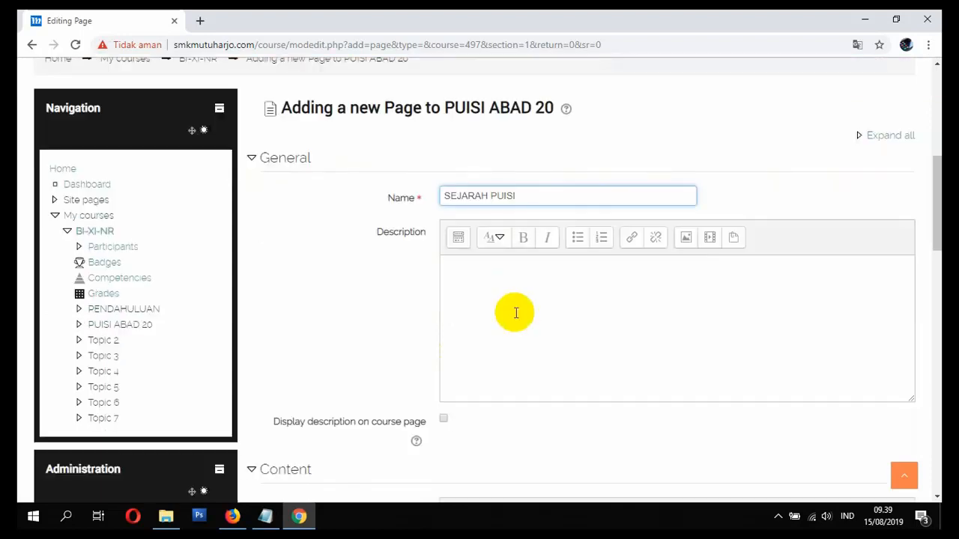
pyautogui.click(512, 313)
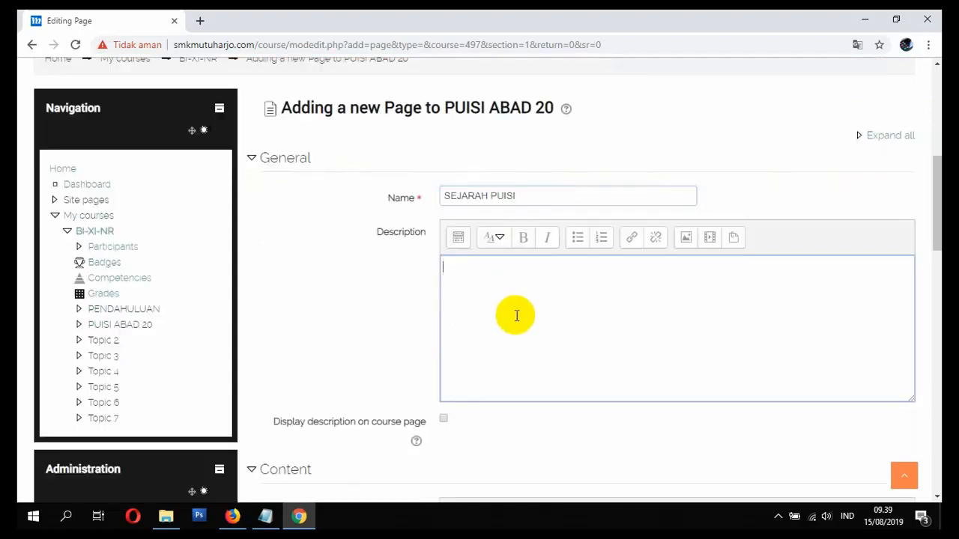
# - In a new tab, search Google Images for 'PUISI LOGO'
pyautogui.click(200, 22)
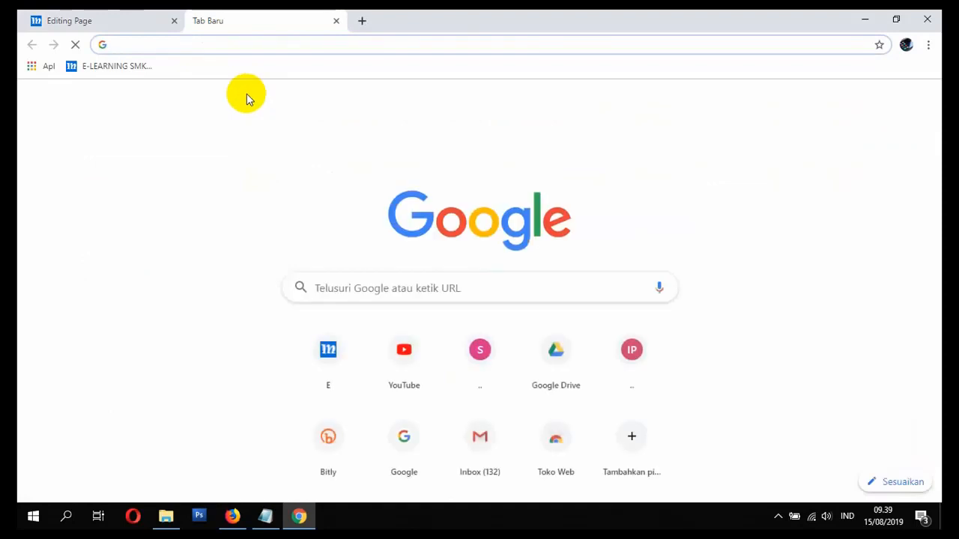
pyautogui.write('P')
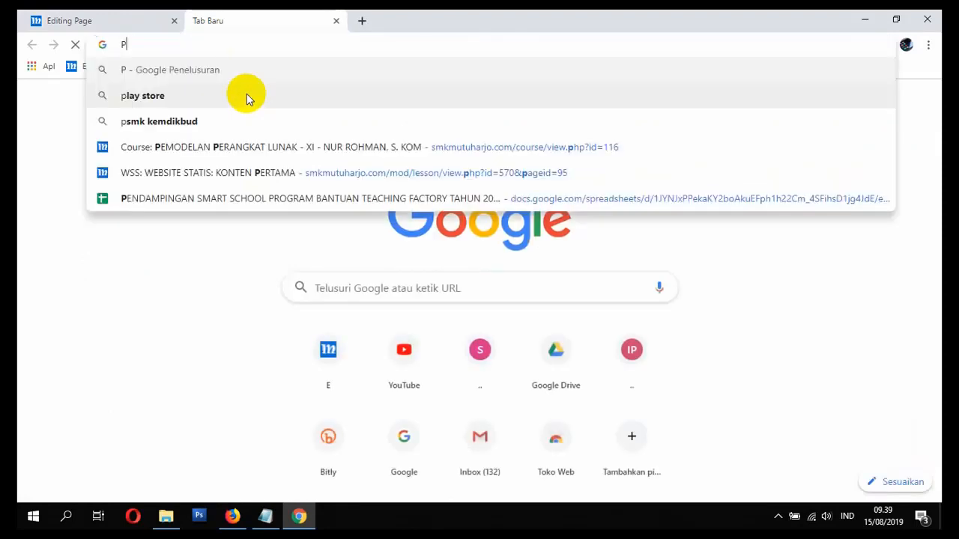
pyautogui.write('UISI LOGO')
pyautogui.press('Return')
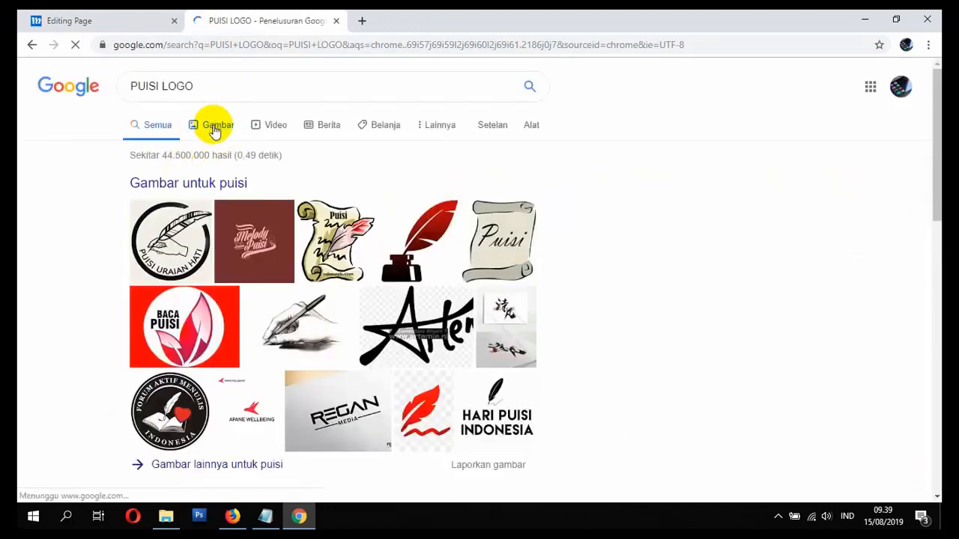
pyautogui.click(215, 127)
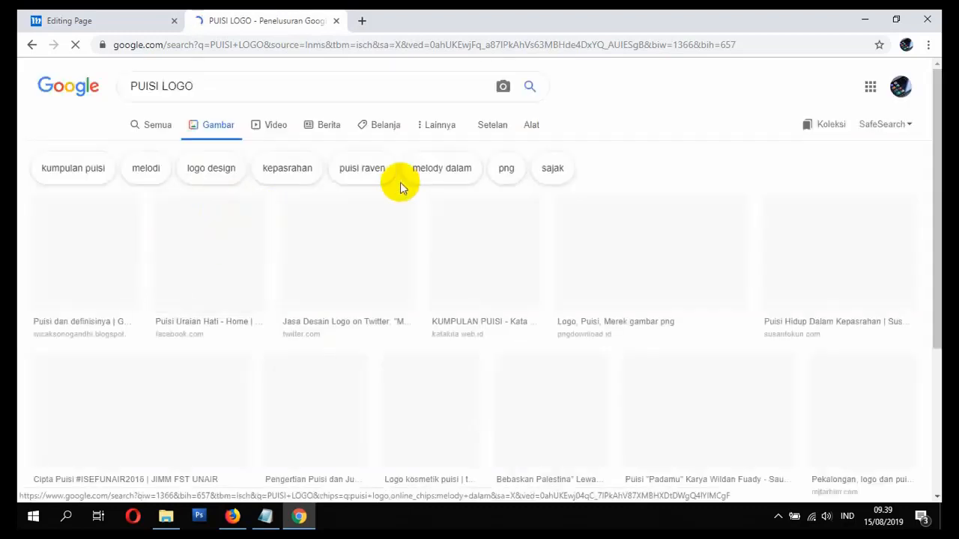
pyautogui.scroll(-3, 412, 207)
pyautogui.scroll(3, 401, 216)
pyautogui.scroll(-2, 339, 274)
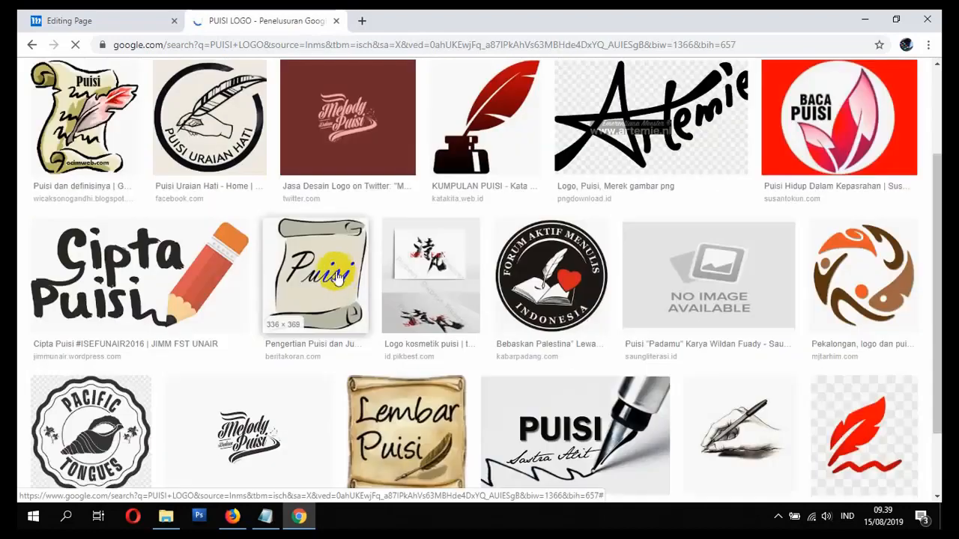
# - Copy the Cipta Puisi logo's image address and go back to the Moodle page form
pyautogui.click(162, 273)
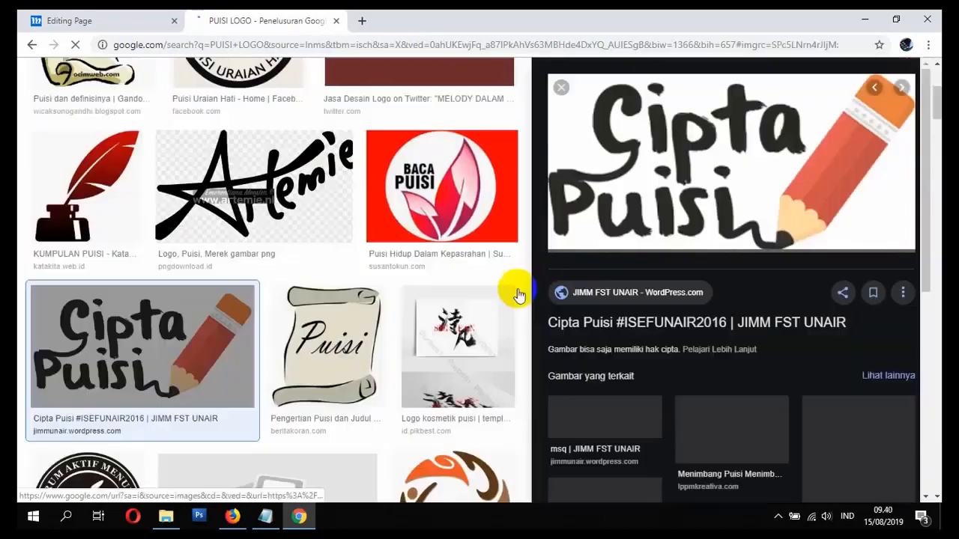
pyautogui.rightClick(669, 182)
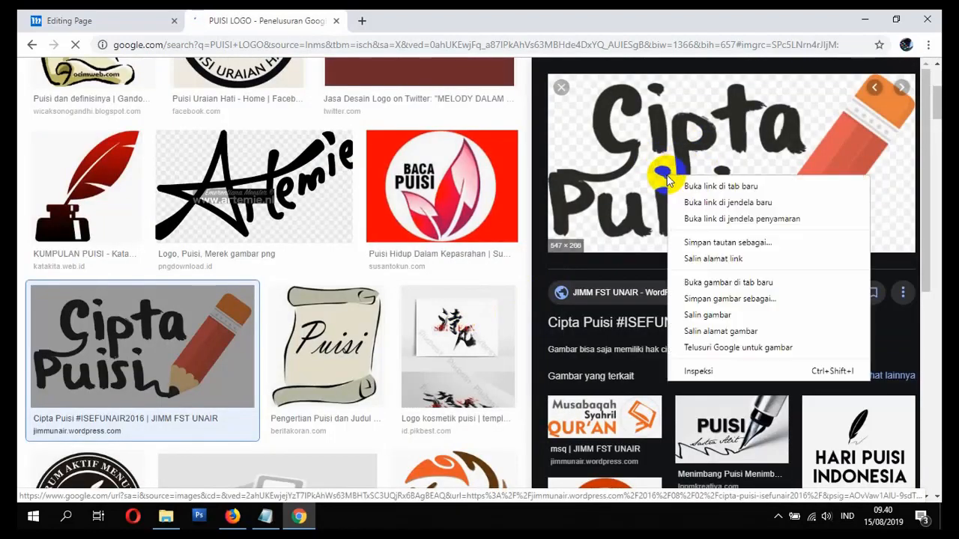
pyautogui.click(720, 331)
pyautogui.click(78, 21)
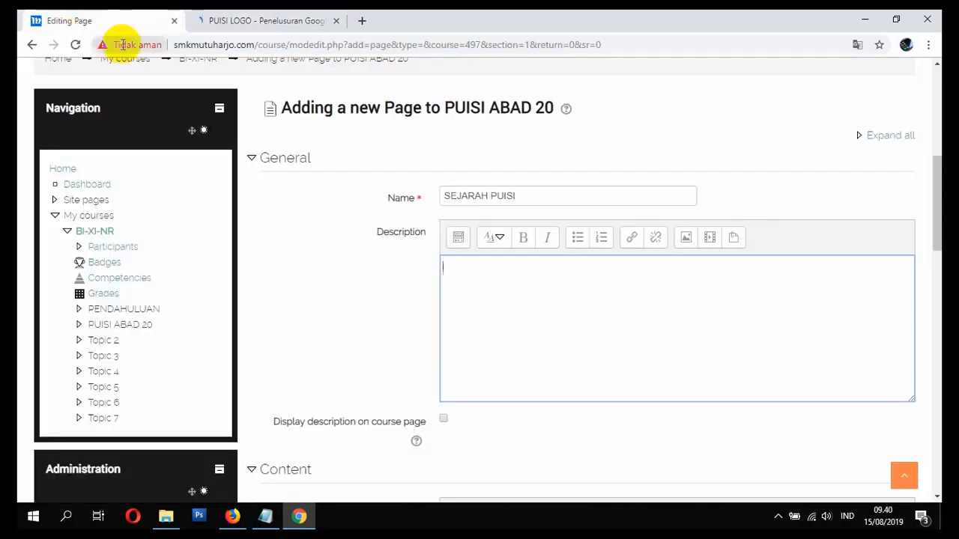
# - Insert the copied Cipta Puisi logo into the description, resized to 250×122
pyautogui.click(532, 265)
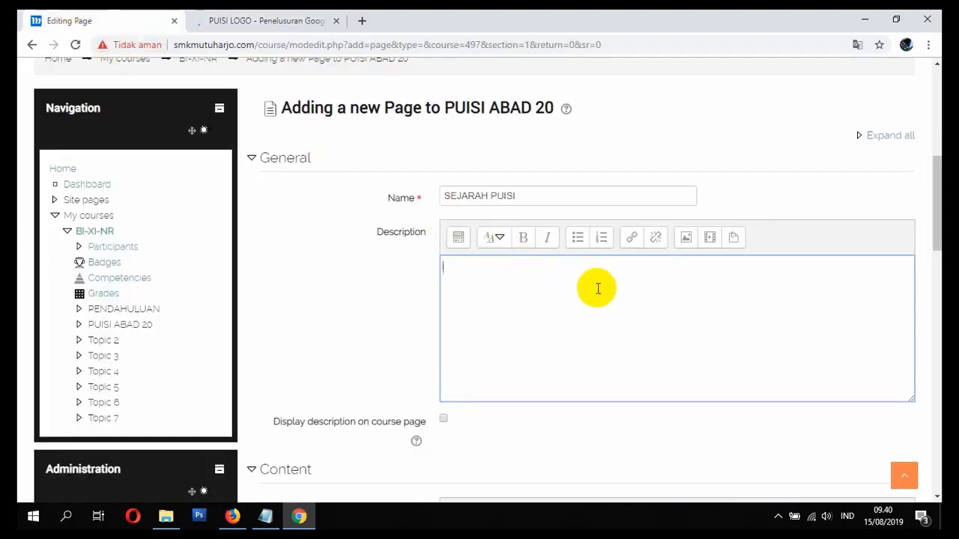
pyautogui.click(687, 243)
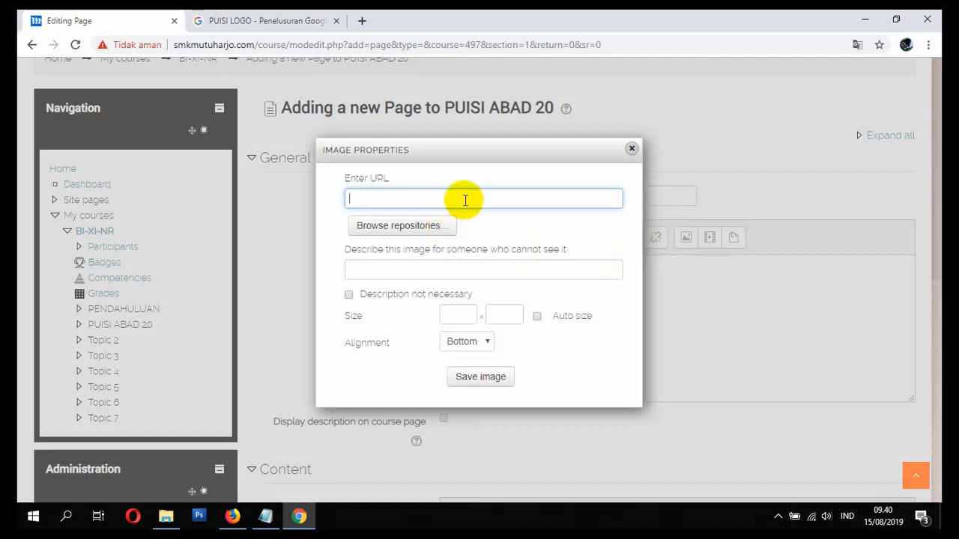
pyautogui.hotkey('ctrl', 'v')
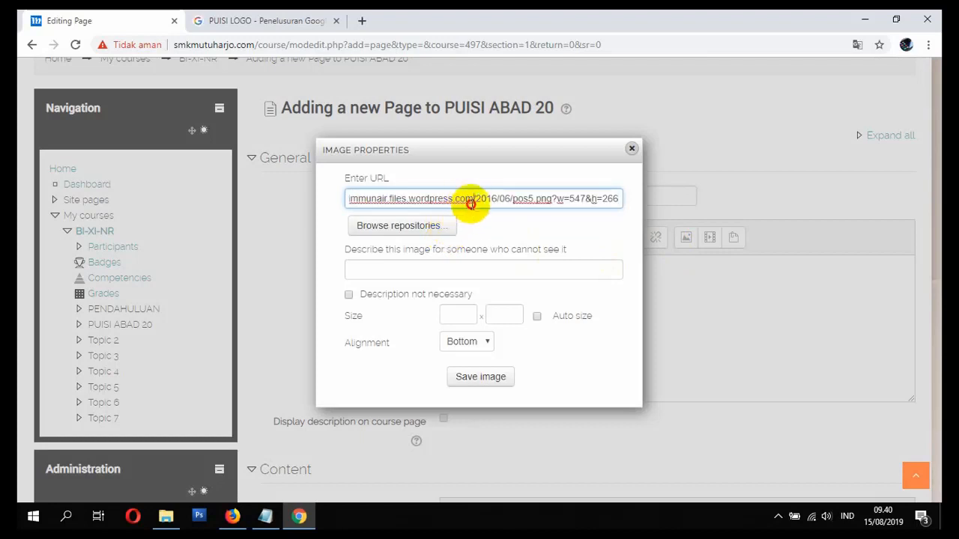
pyautogui.click(442, 265)
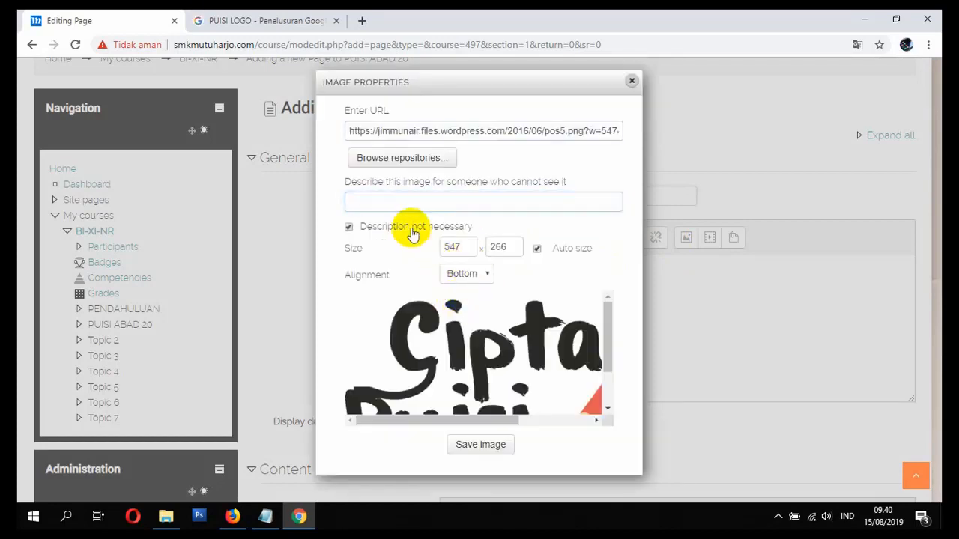
pyautogui.moveTo(458, 248); pyautogui.dragTo(406, 248)
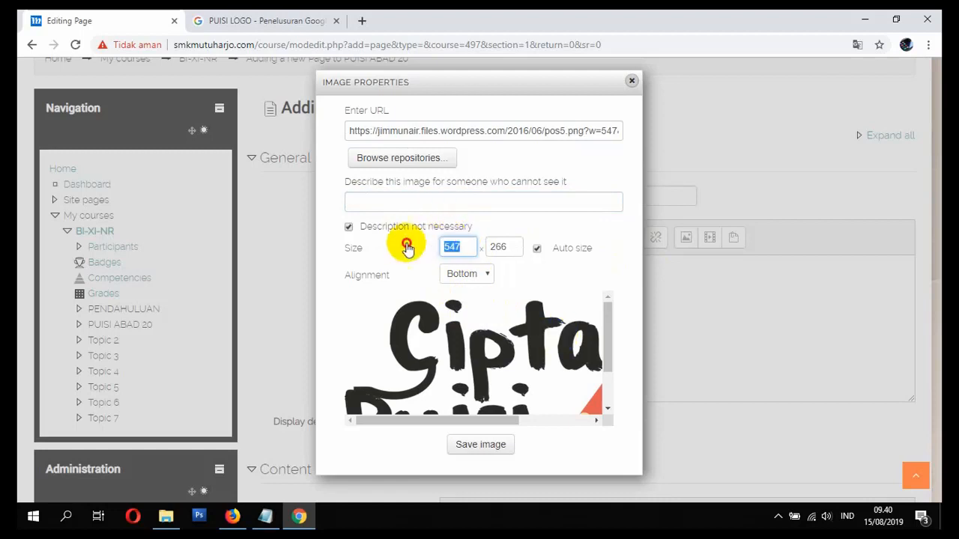
pyautogui.write('250')
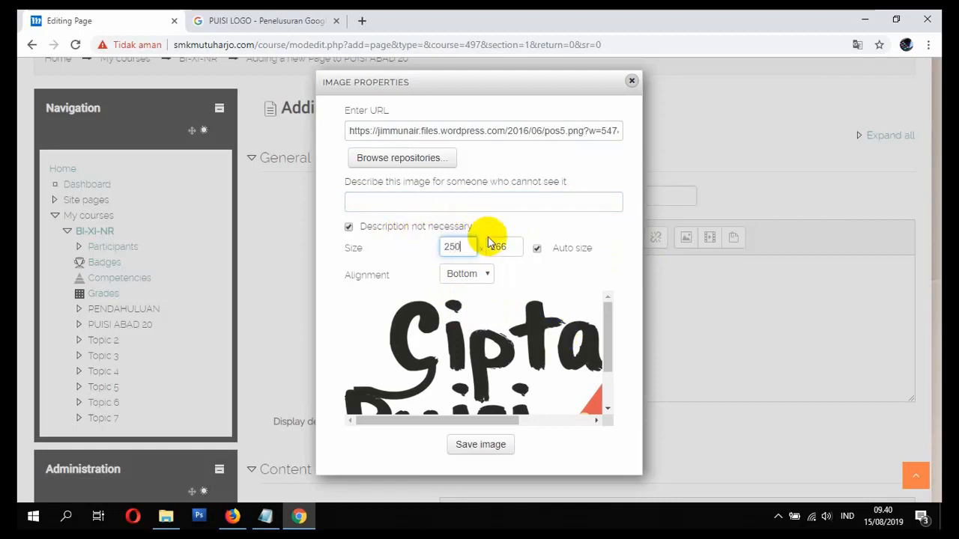
pyautogui.click(500, 247)
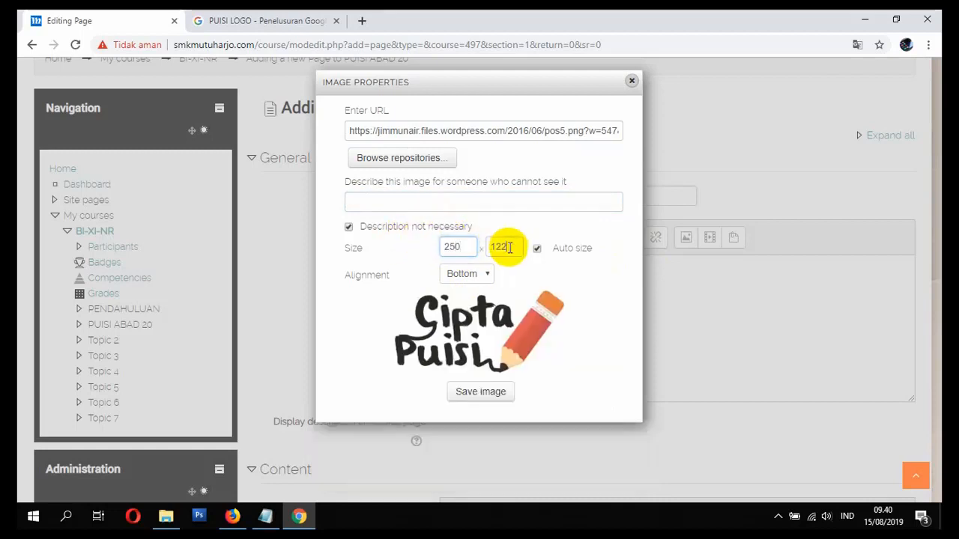
pyautogui.click(480, 392)
# - Turn on Display description on course page, then return to the PUISI LOGO results
pyautogui.scroll(-3, 501, 323)
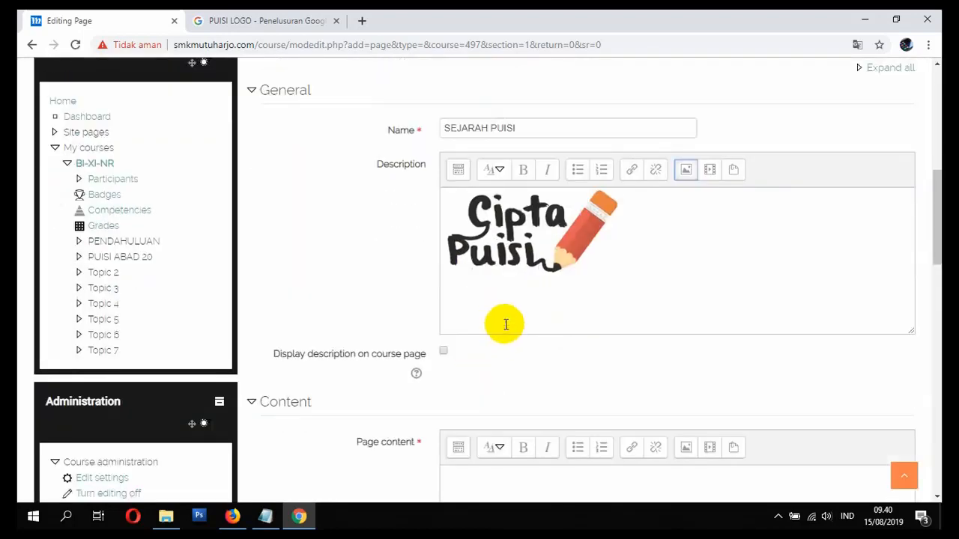
pyautogui.scroll(2, 487, 322)
pyautogui.scroll(1, 469, 316)
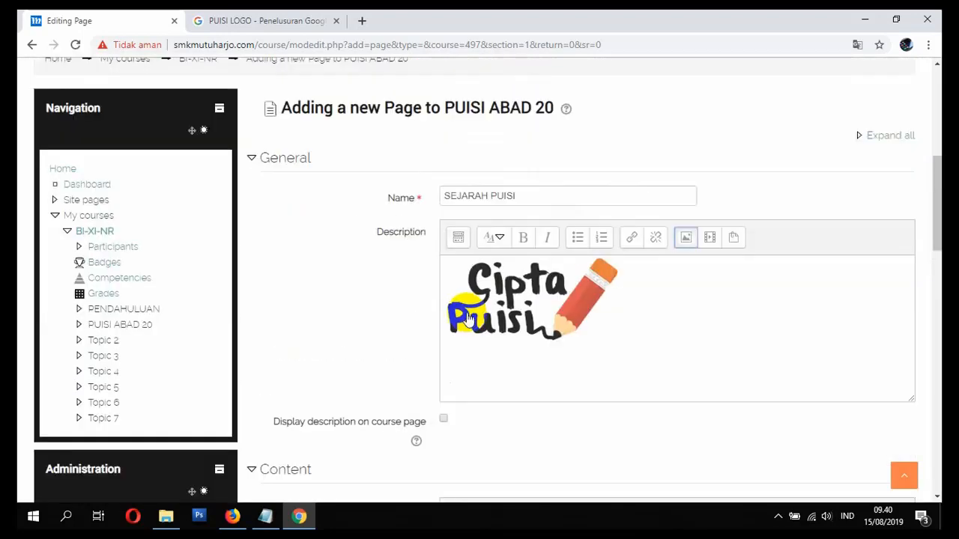
pyautogui.click(443, 421)
pyautogui.scroll(-5, 405, 307)
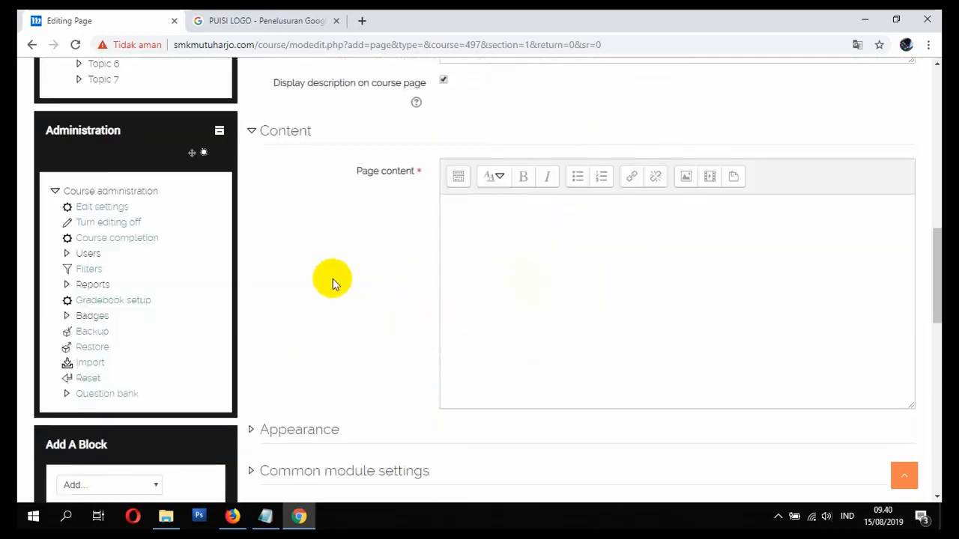
pyautogui.scroll(2, 332, 283)
pyautogui.click(495, 354)
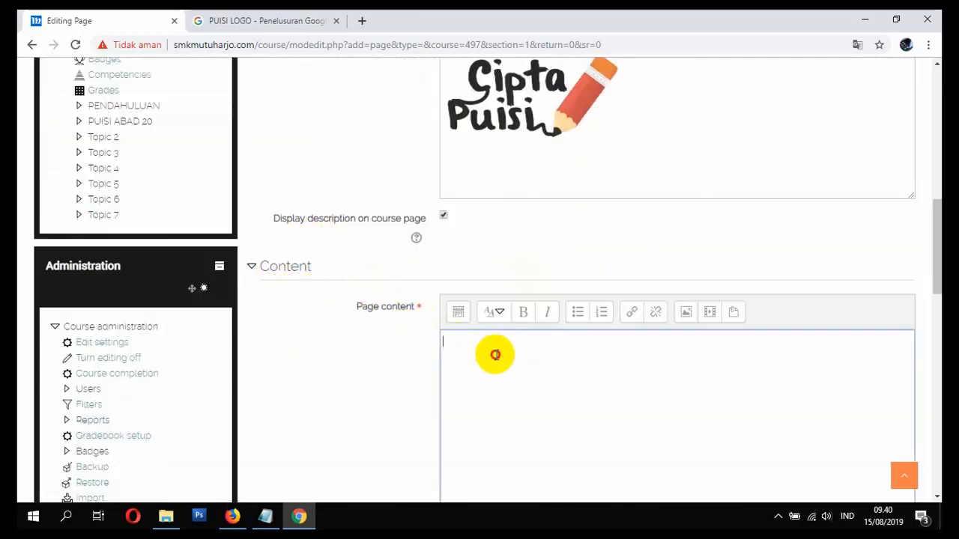
pyautogui.click(236, 20)
pyautogui.scroll(3, 187, 125)
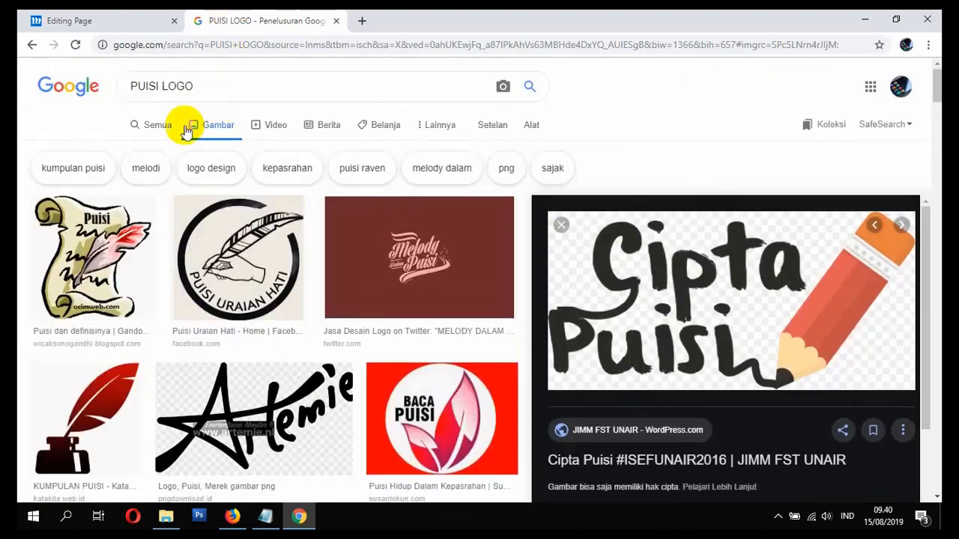
# - Replace the PUISI LOGO query with a web search for 'SEJARAH PUISI'
pyautogui.click(134, 125)
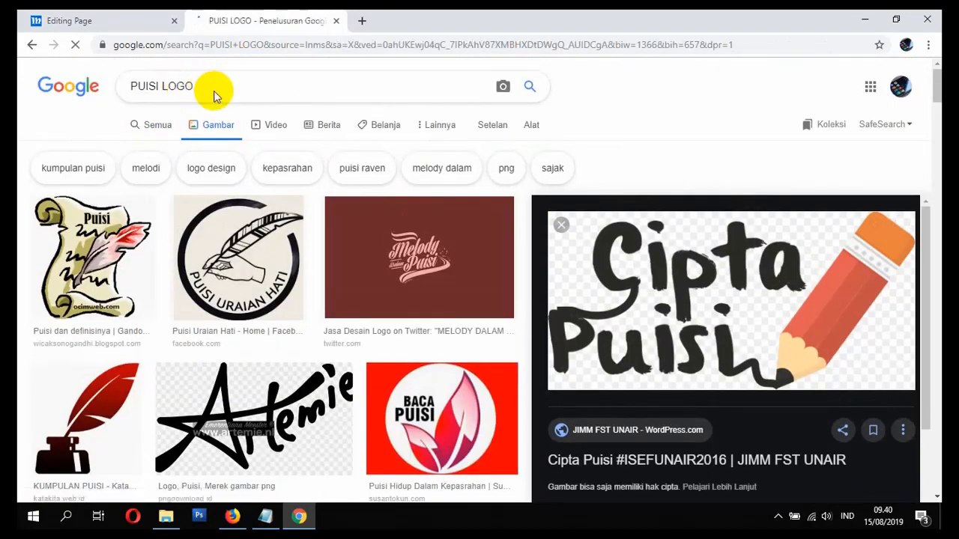
pyautogui.click(128, 22)
pyautogui.click(228, 18)
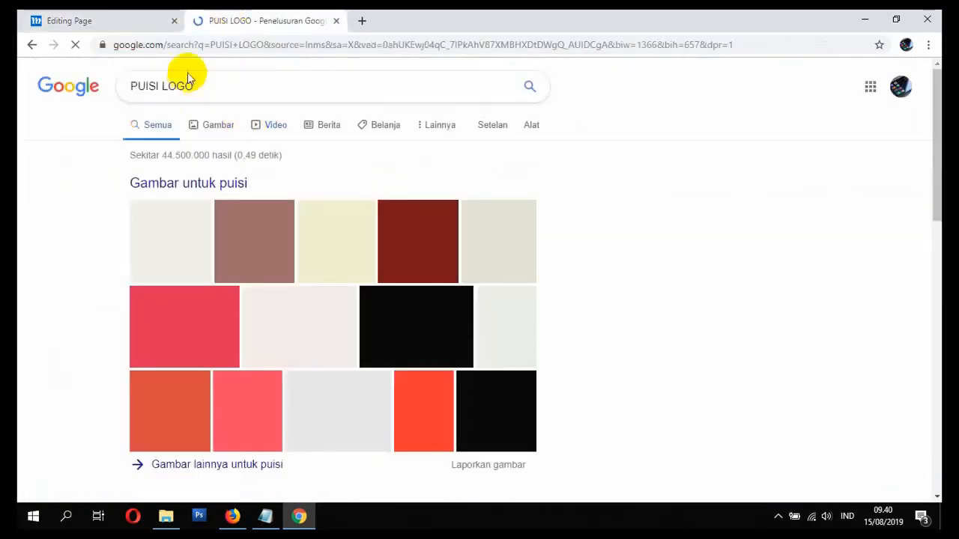
pyautogui.moveTo(202, 85); pyautogui.dragTo(36, 83)
pyautogui.write('SEJARAH')
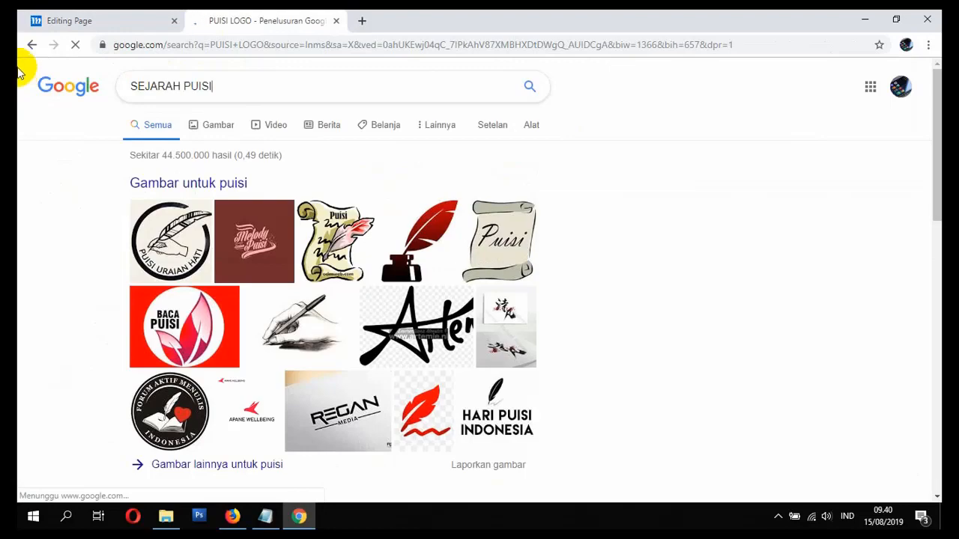
pyautogui.scroll(-3, 179, 112)
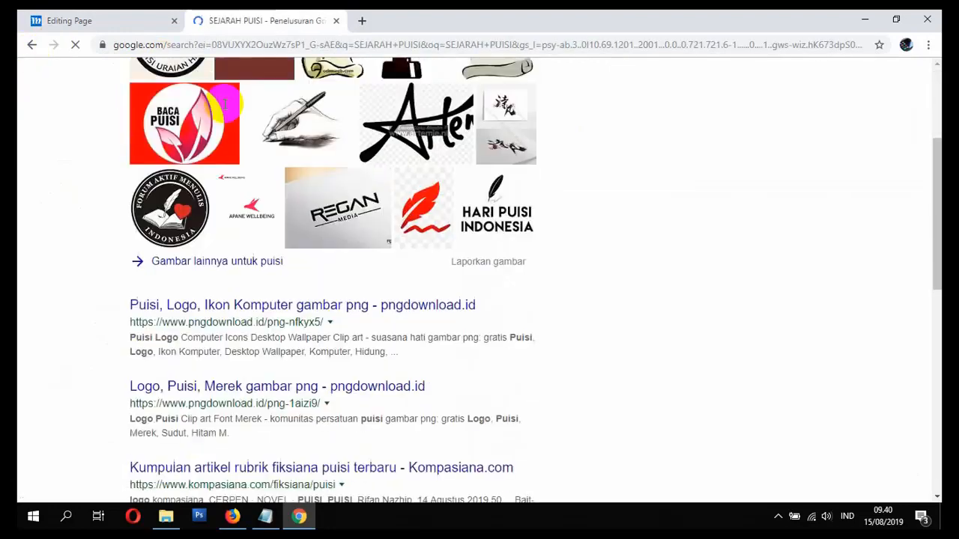
pyautogui.scroll(3, 243, 120)
pyautogui.scroll(-4, 251, 129)
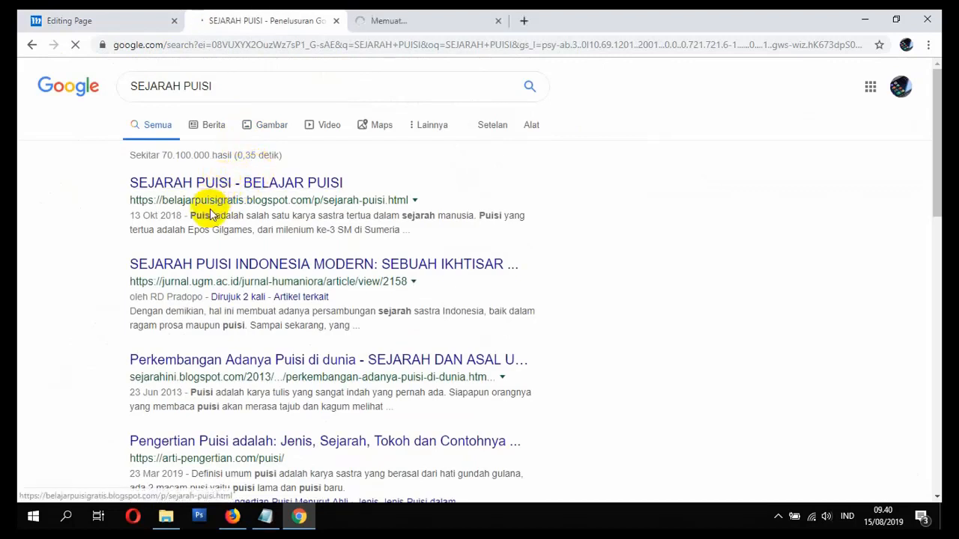
pyautogui.click(112, 15)
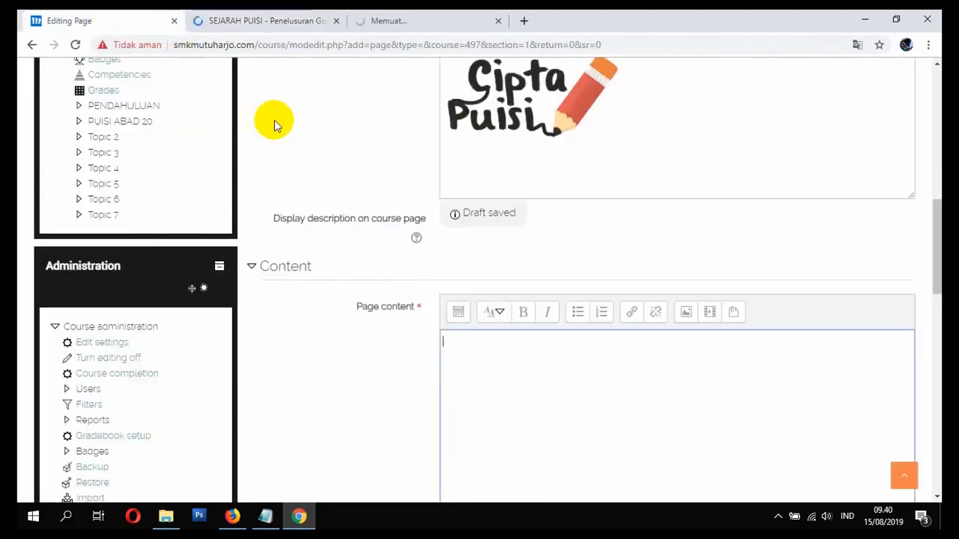
# - Copy the text of the BELAJAR PUISI: SEJARAH PUISI blog article
pyautogui.click(432, 16)
pyautogui.click(286, 15)
pyautogui.click(377, 20)
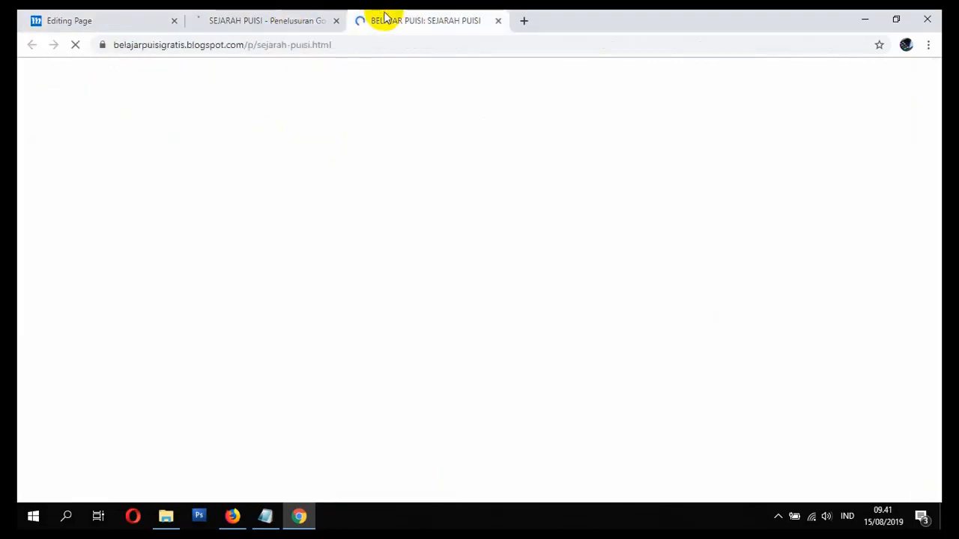
pyautogui.scroll(-6, 304, 170)
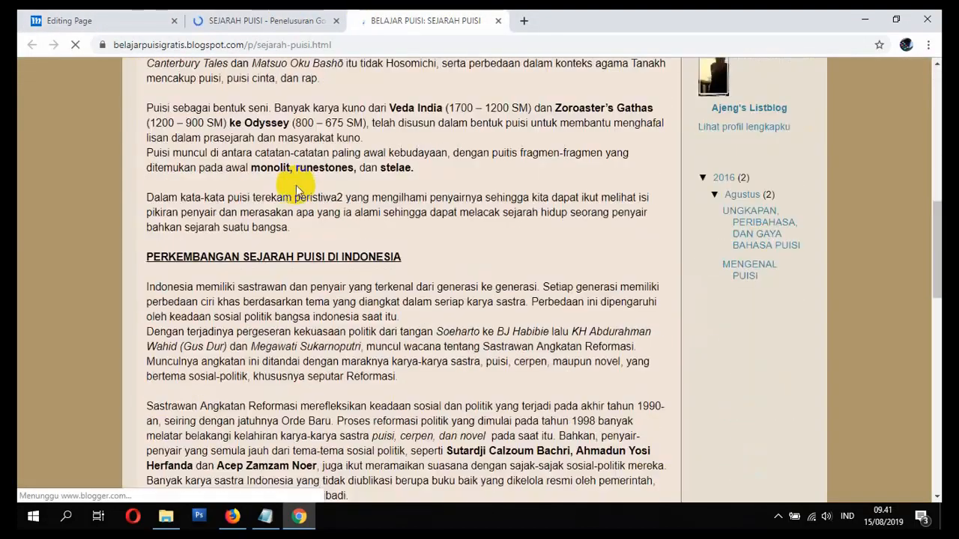
pyautogui.scroll(5, 284, 191)
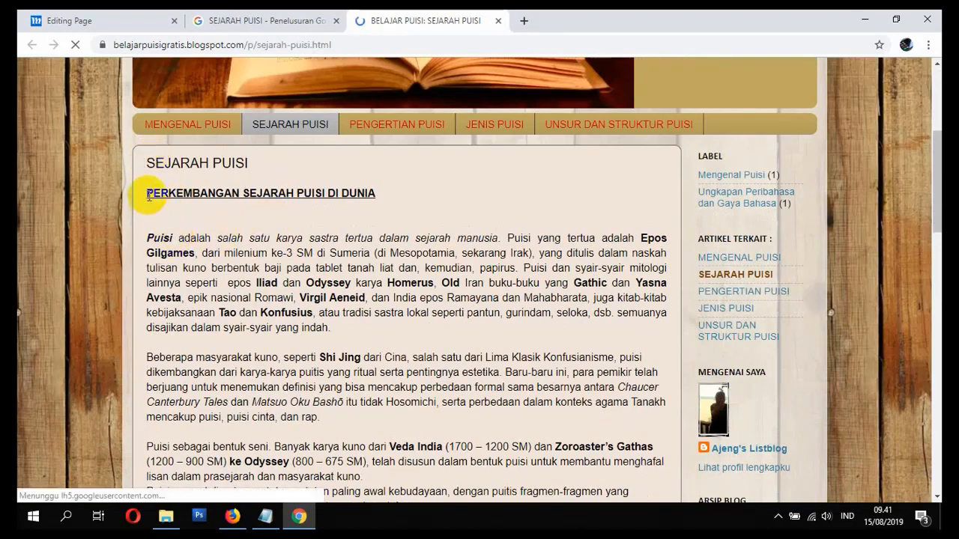
pyautogui.moveTo(149, 195); pyautogui.dragTo(435, 210)
pyautogui.rightClick(392, 171)
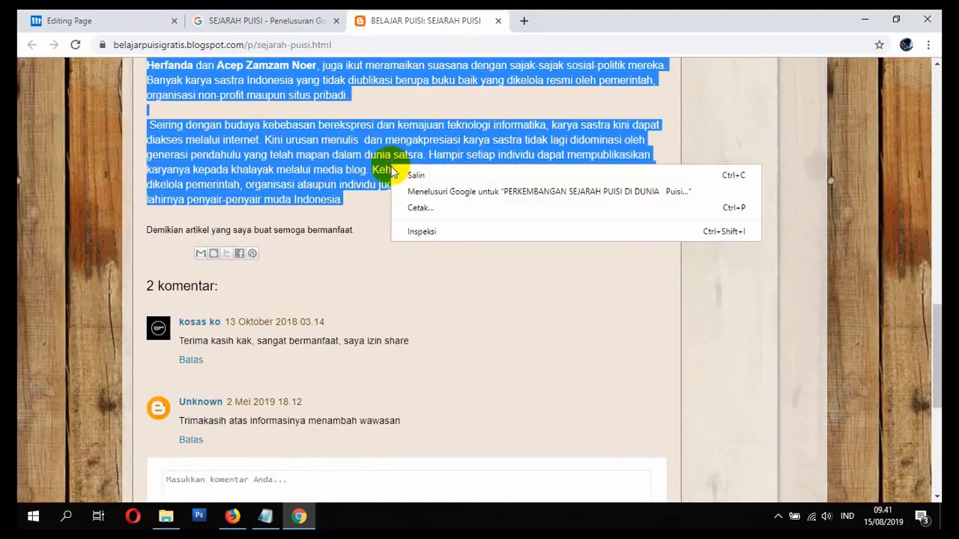
pyautogui.click(414, 175)
pyautogui.click(124, 19)
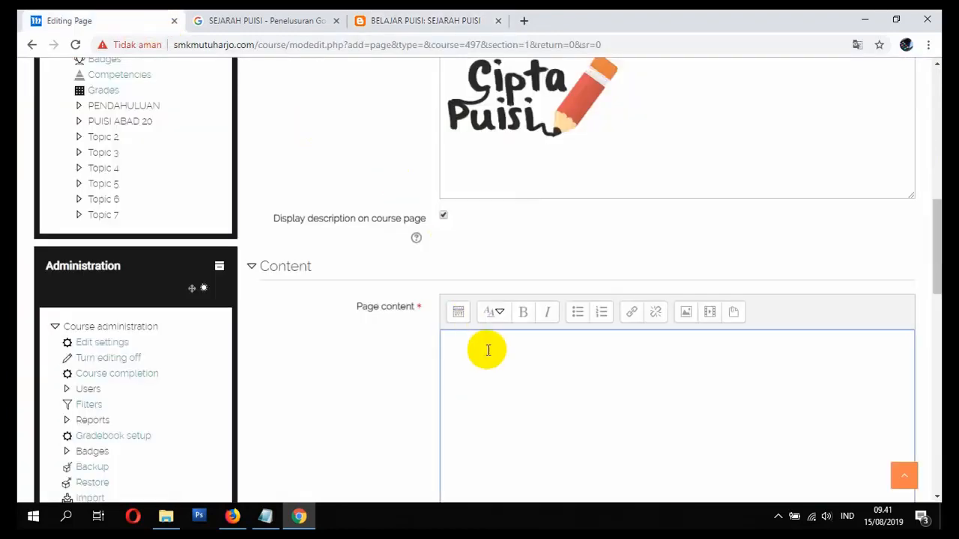
# - Paste the article into Page content and remove the blank lines below the title
pyautogui.hotkey('ctrl', 'v')
pyautogui.click(512, 372)
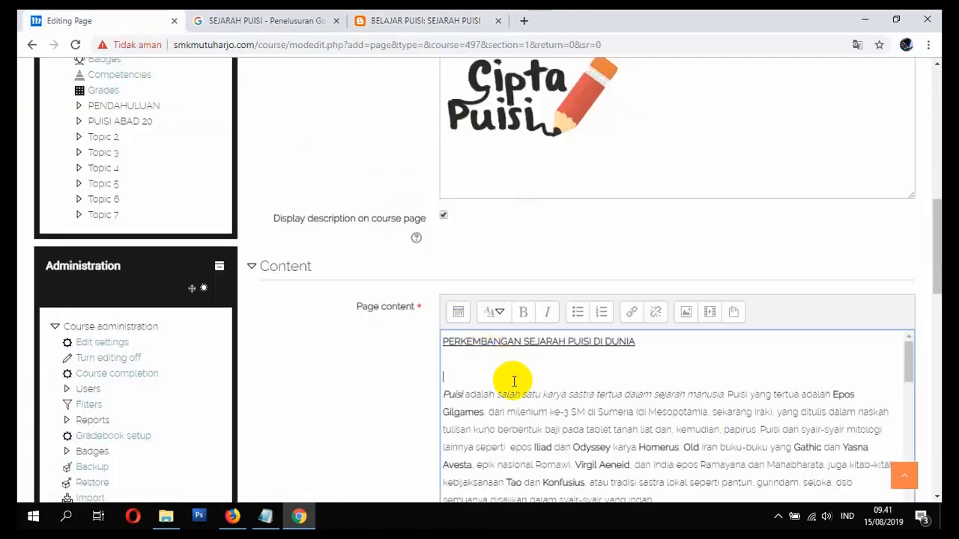
pyautogui.press('BackSpace')
pyautogui.press('BackSpace')
pyautogui.scroll(-2, 535, 394)
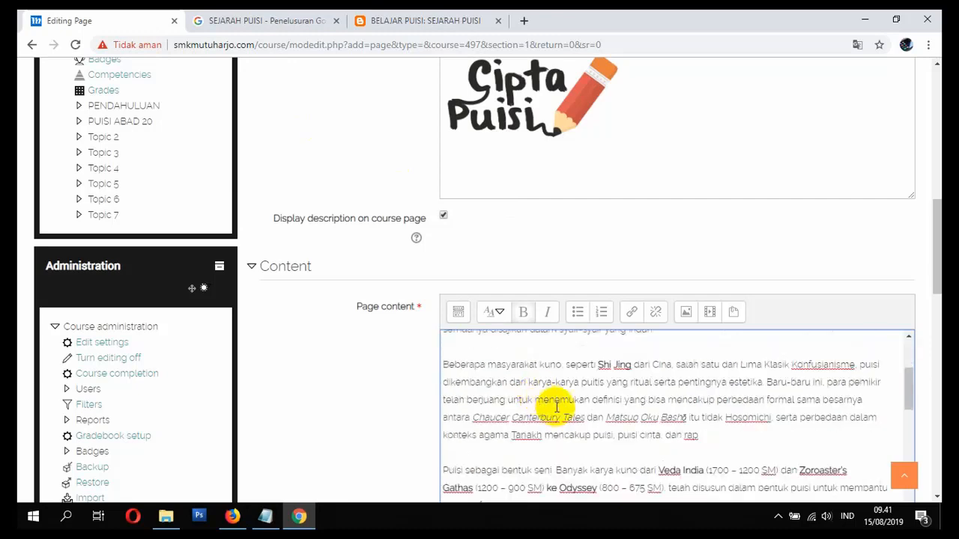
pyautogui.scroll(2, 554, 404)
pyautogui.scroll(-5, 553, 398)
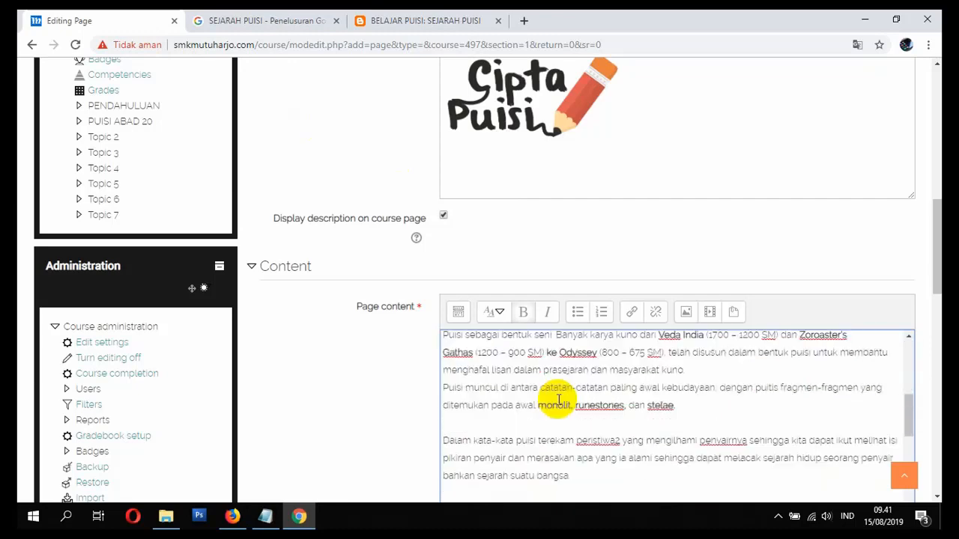
pyautogui.scroll(8, 570, 416)
pyautogui.scroll(-3, 582, 422)
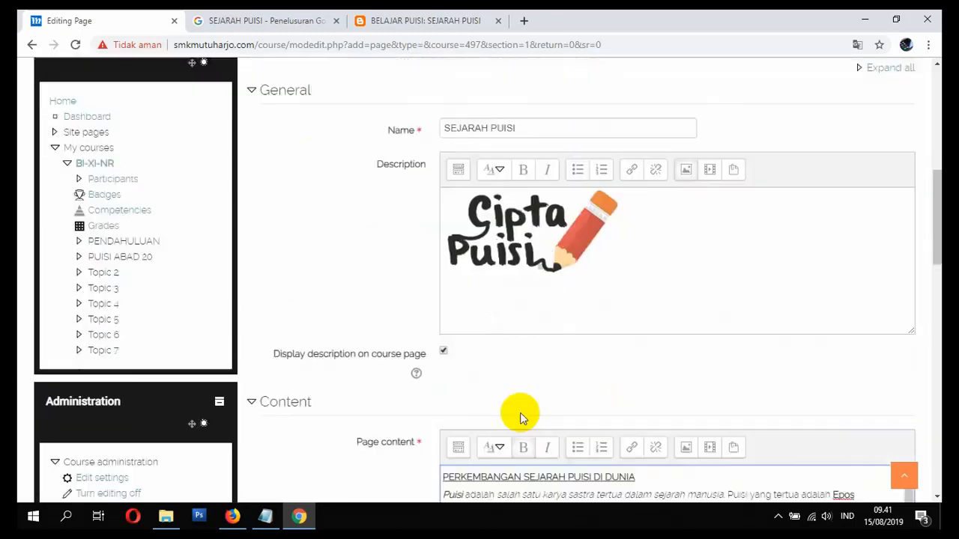
pyautogui.scroll(-1, 385, 364)
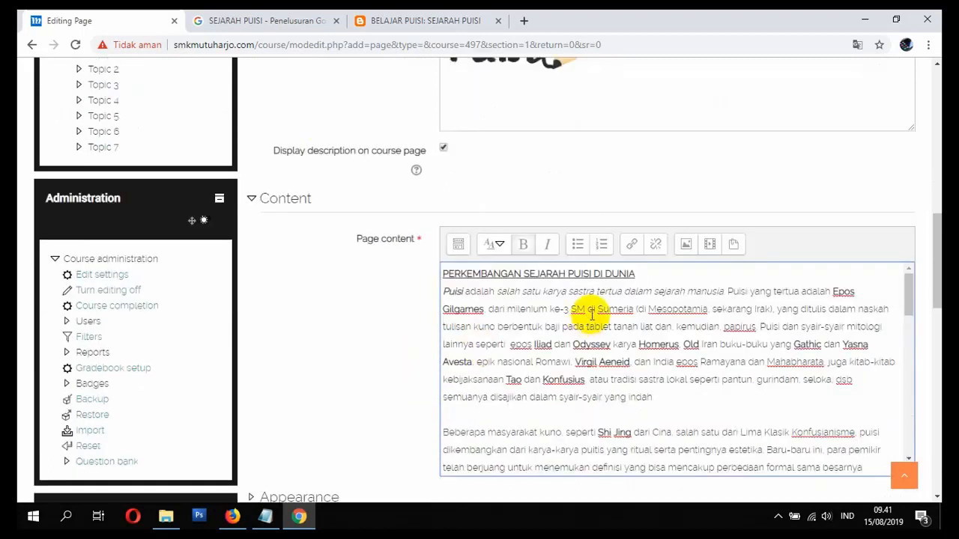
# - Make the PERKEMBANGAN SEJARAH PUISI DI DUNIA title a large, centred heading
pyautogui.moveTo(624, 276); pyautogui.dragTo(440, 273)
pyautogui.click(502, 250)
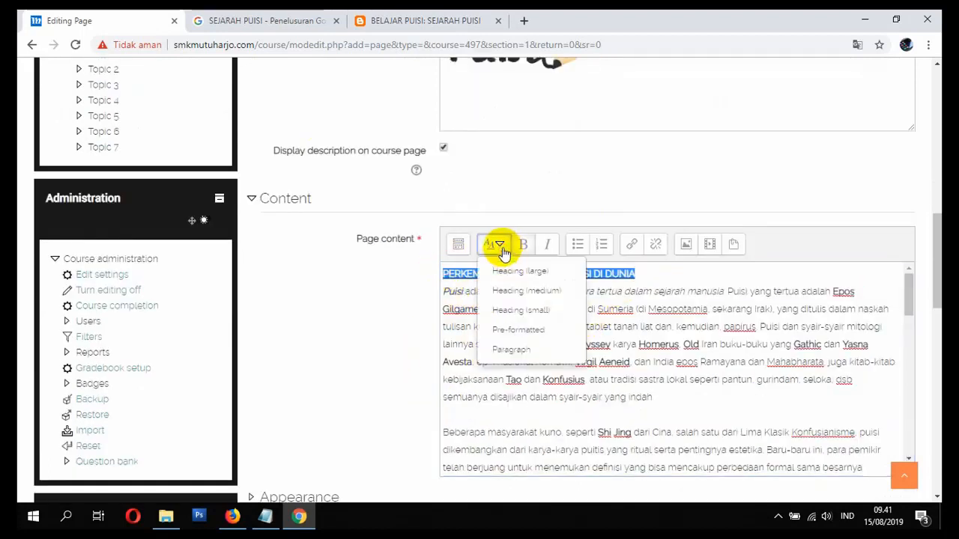
pyautogui.click(523, 272)
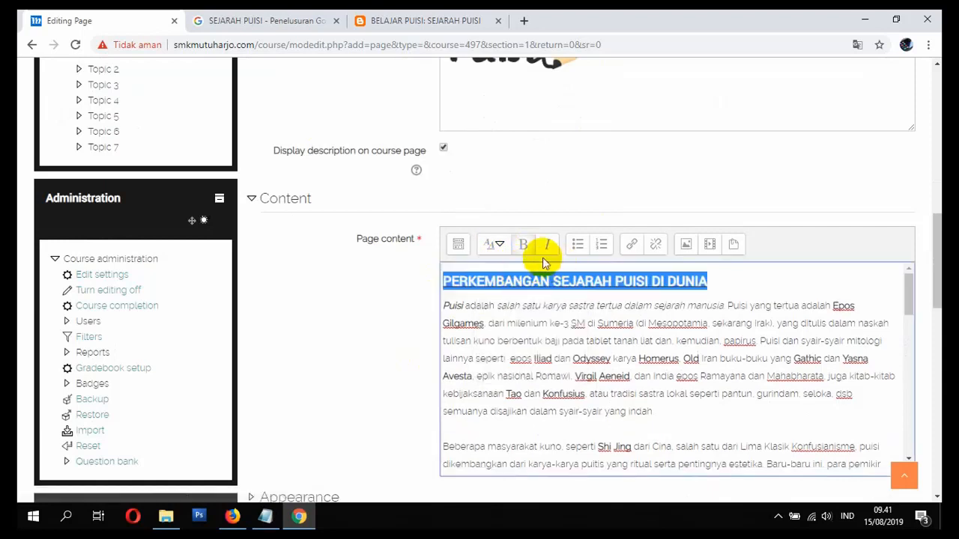
pyautogui.click(458, 245)
pyautogui.click(583, 276)
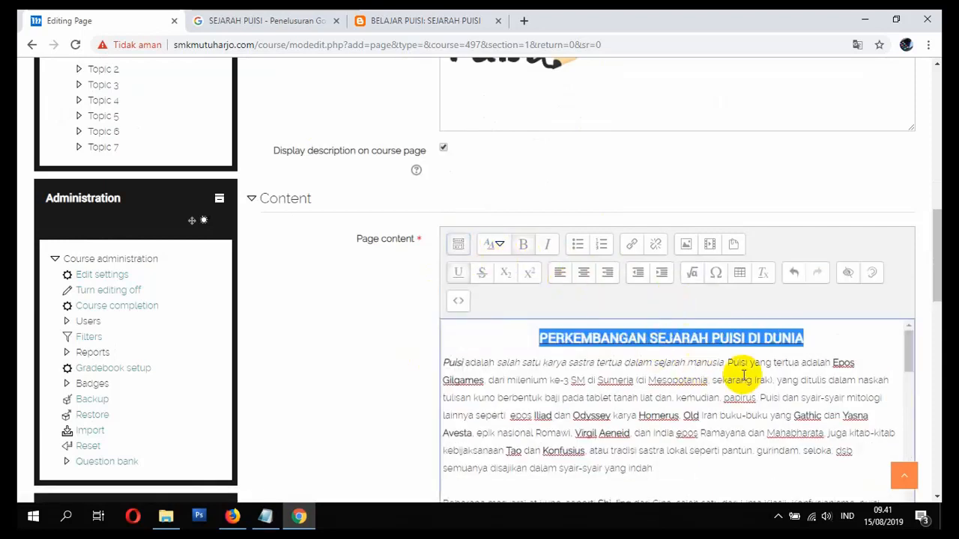
pyautogui.click(803, 380)
# - Centre the PERKEMBANGAN SEJARAH PUISI DI INDONESIA heading and set it to Heading (large)
pyautogui.scroll(-5, 756, 395)
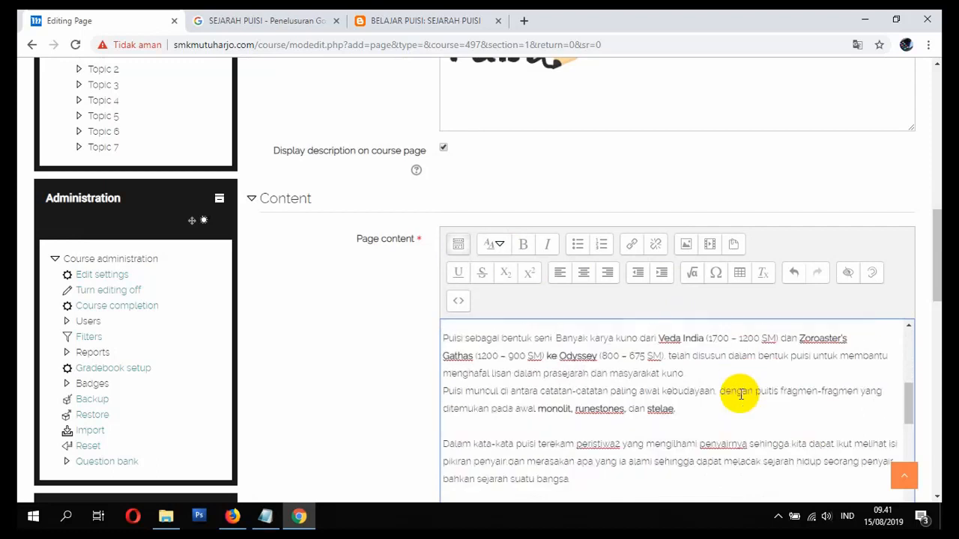
pyautogui.moveTo(663, 379); pyautogui.dragTo(450, 377)
pyautogui.click(584, 273)
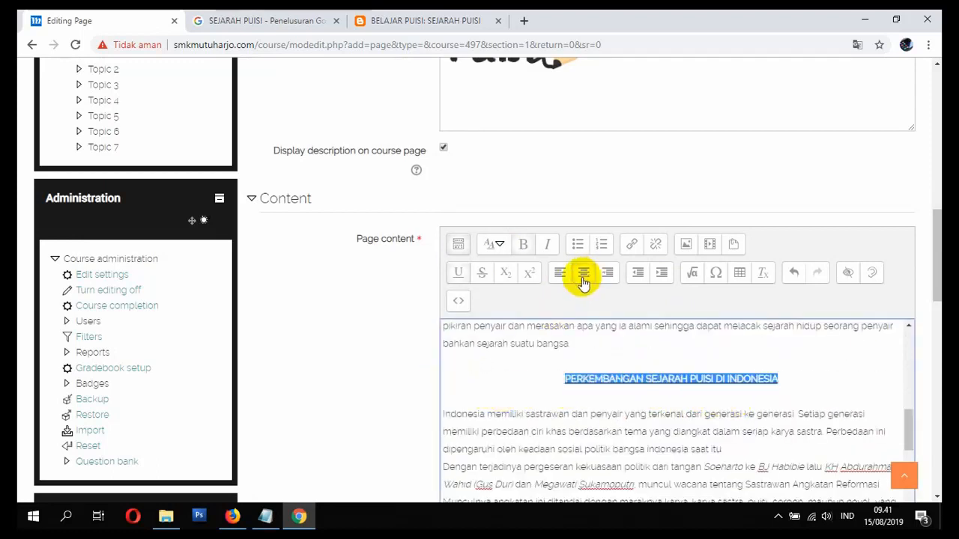
pyautogui.click(494, 244)
pyautogui.click(509, 272)
pyautogui.scroll(-5, 614, 364)
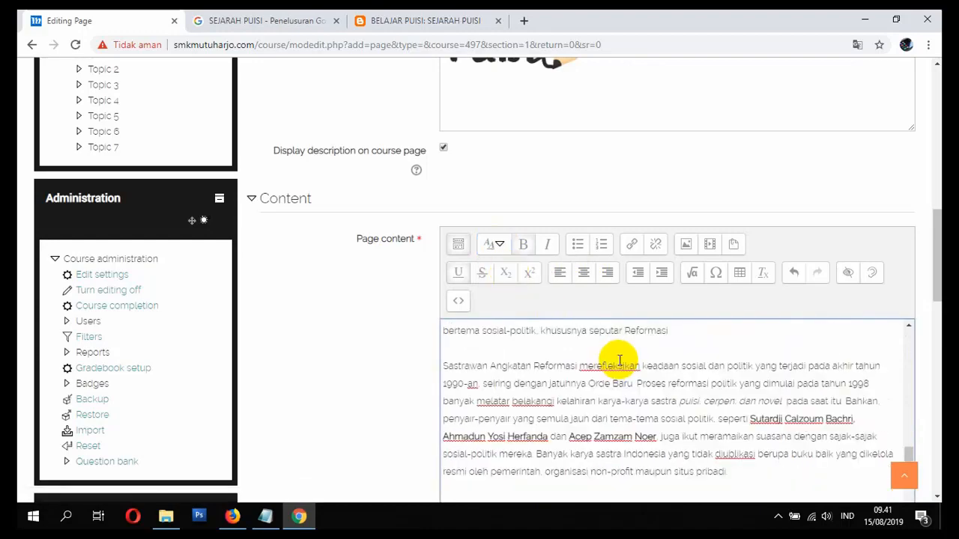
pyautogui.scroll(5, 628, 368)
pyautogui.scroll(-8, 632, 367)
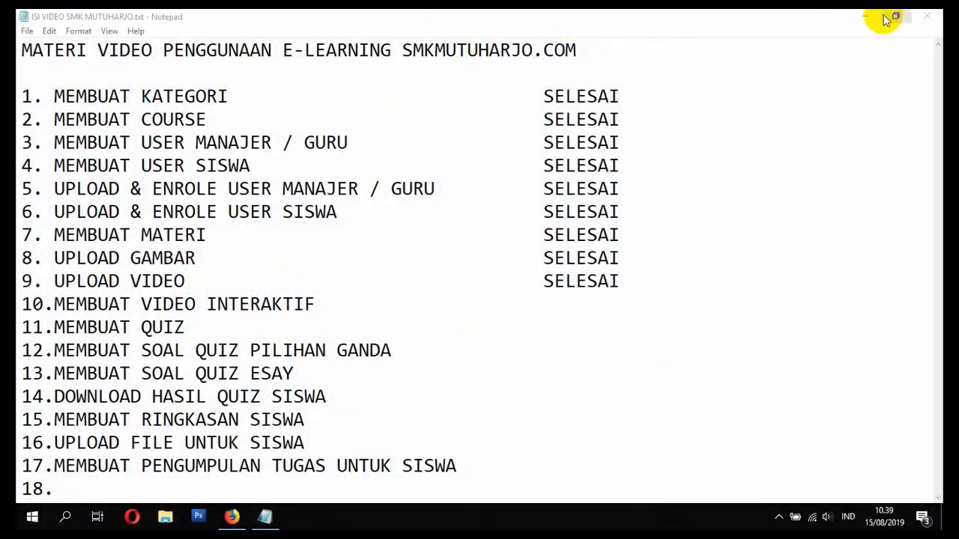
# - Close the YouTube tab and load the smkmutuharjo.com e-learning site in the browser
pyautogui.click(866, 15)
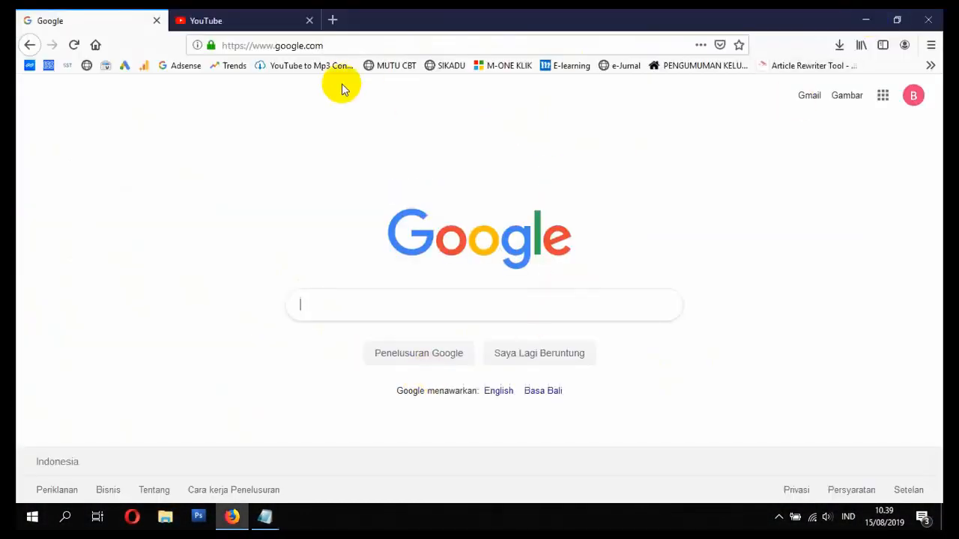
pyautogui.click(310, 21)
pyautogui.click(329, 50)
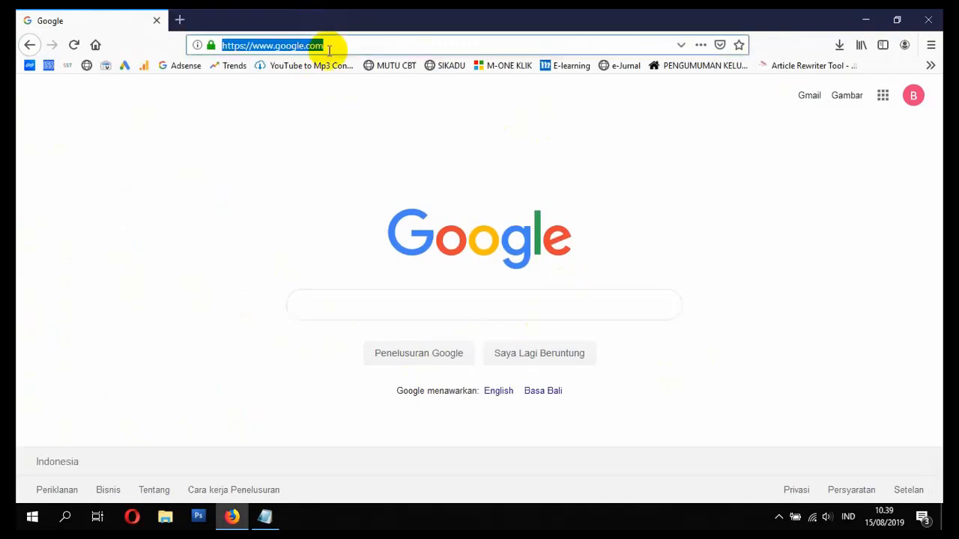
pyautogui.write('smk')
pyautogui.press('Return')
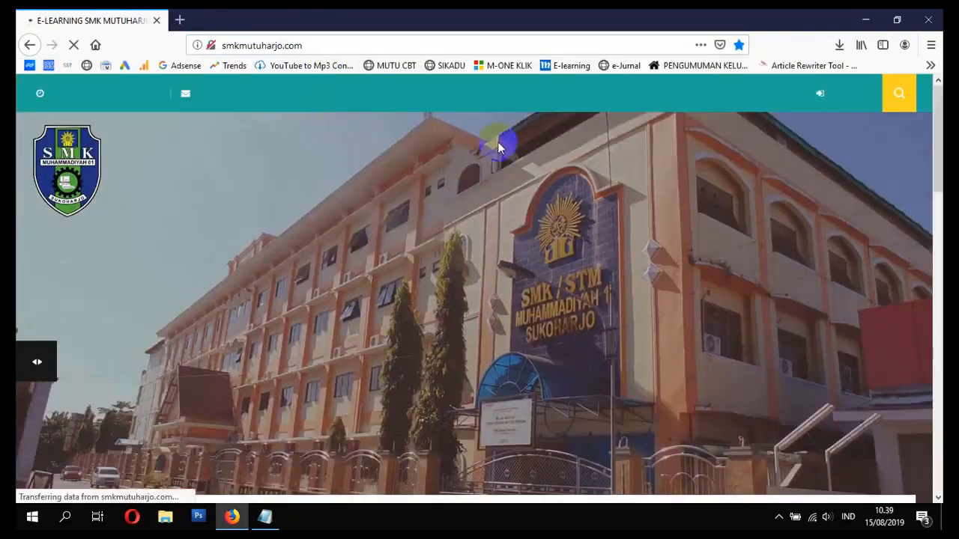
# - Log in with the second teacher account, decline saving the login, and scroll to My Courses
pyautogui.click(837, 97)
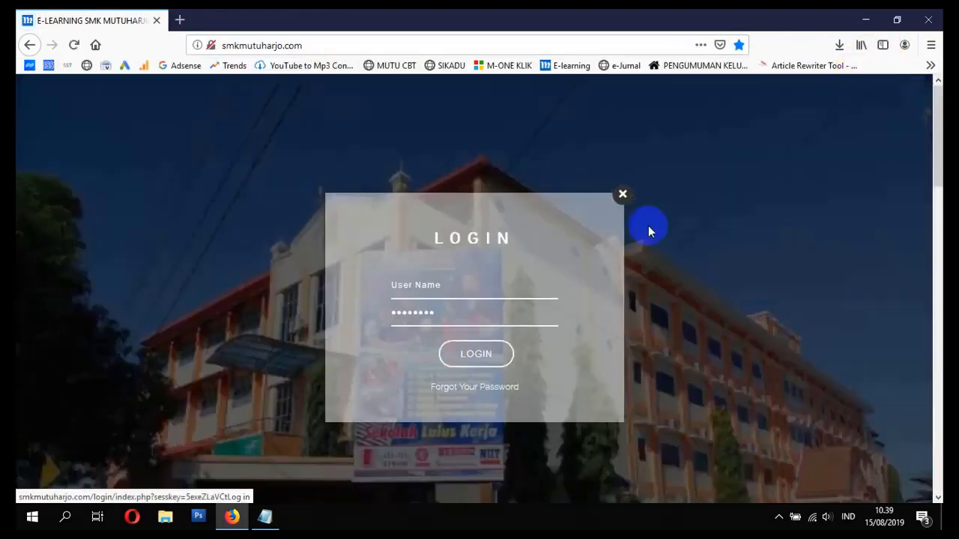
pyautogui.click(476, 293)
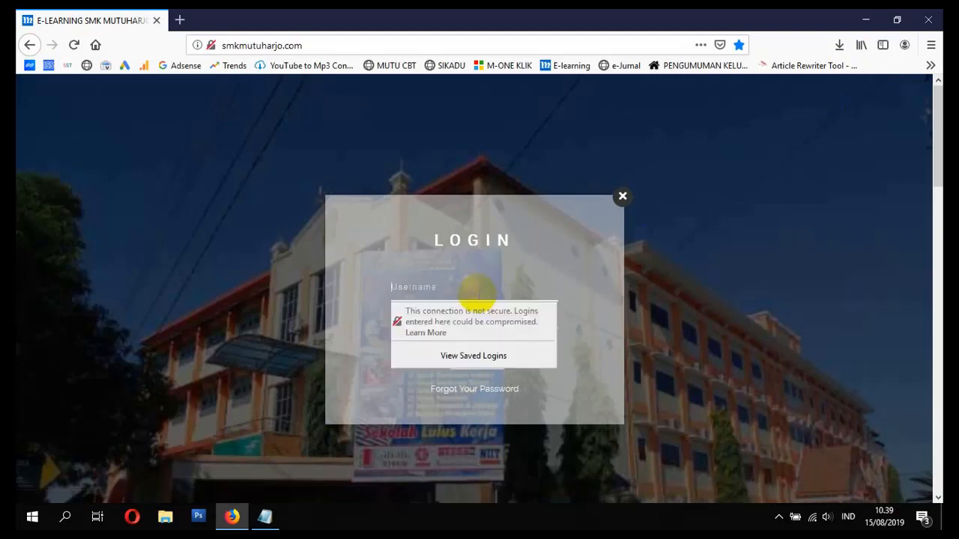
pyautogui.press('Tab')
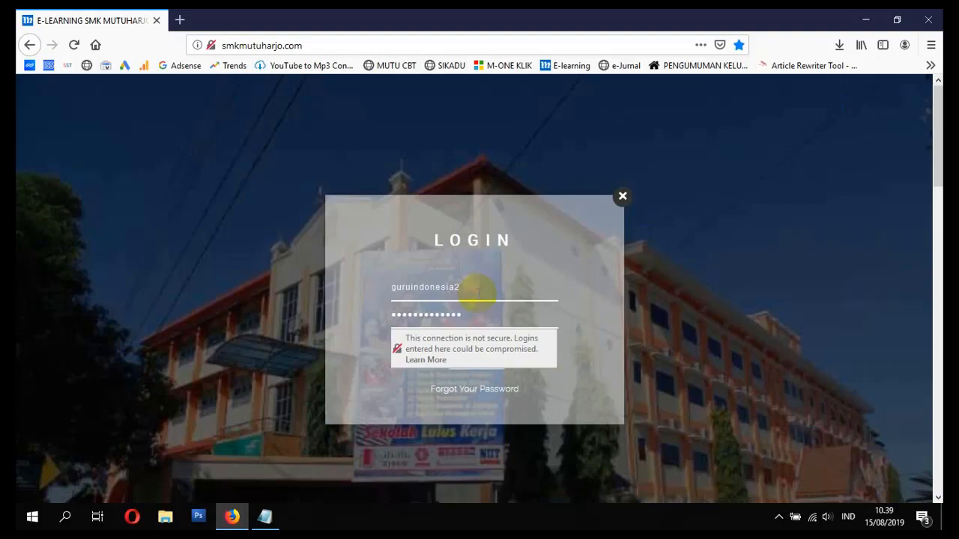
pyautogui.press('Return')
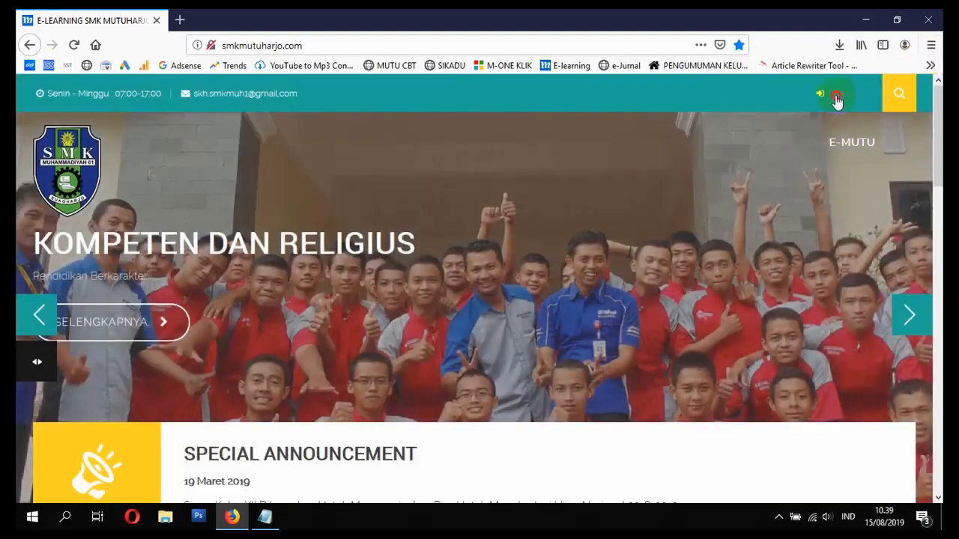
pyautogui.click(837, 101)
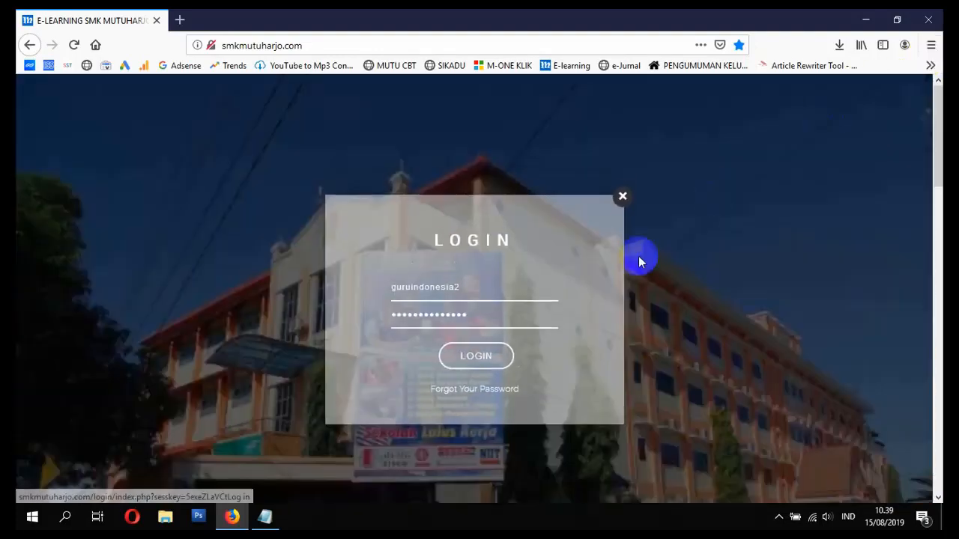
pyautogui.click(467, 358)
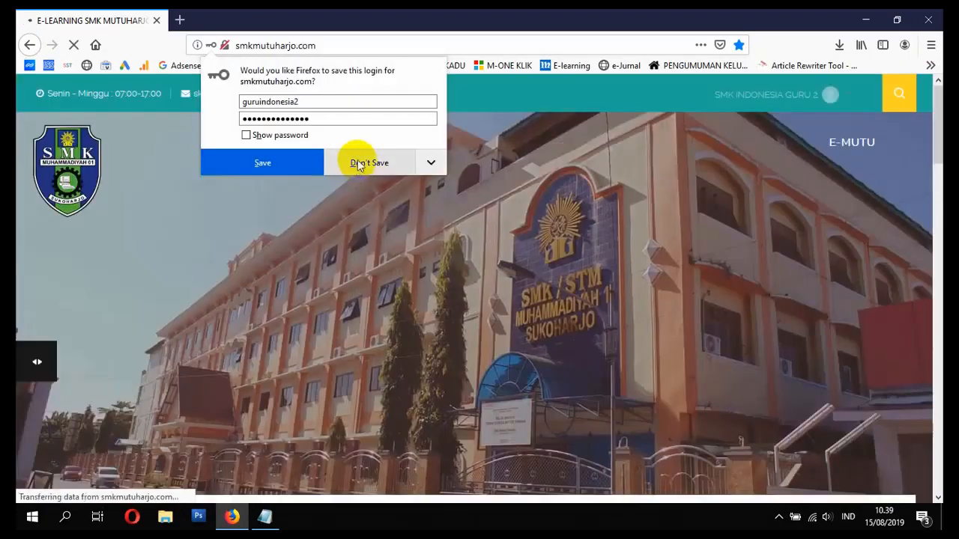
pyautogui.click(364, 162)
pyautogui.scroll(-6, 507, 246)
pyautogui.scroll(-4, 428, 256)
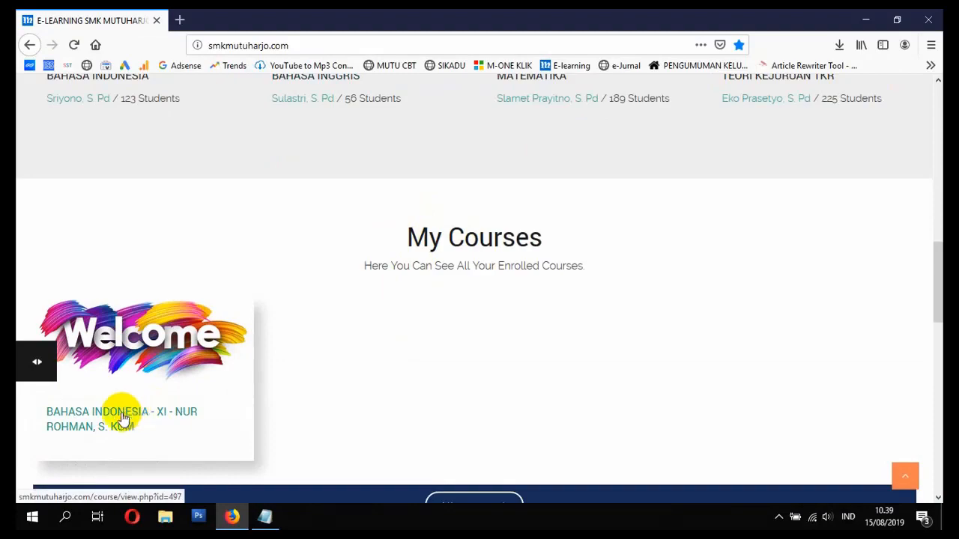
# - Open the BAHASA INDONESIA - XI course page and browse down its sections
pyautogui.click(98, 425)
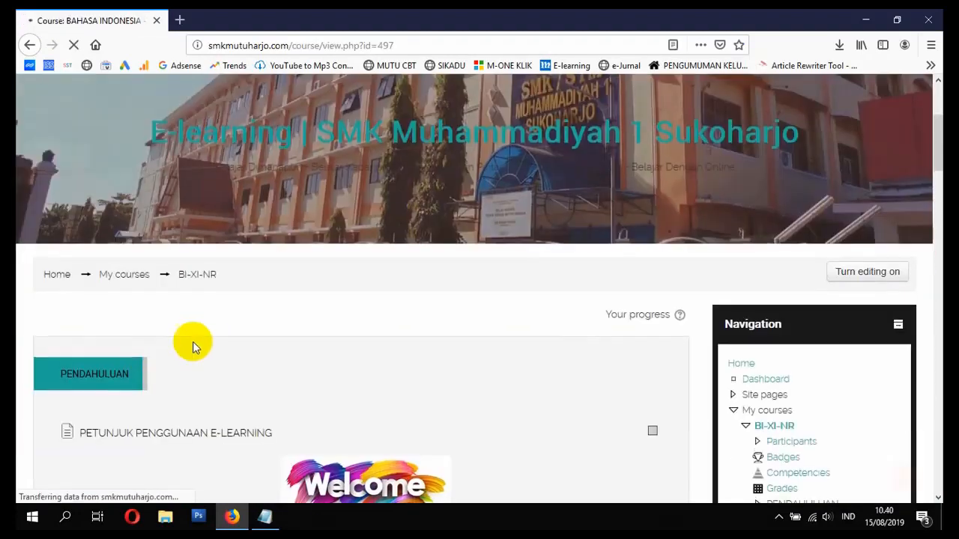
pyautogui.scroll(-10, 192, 342)
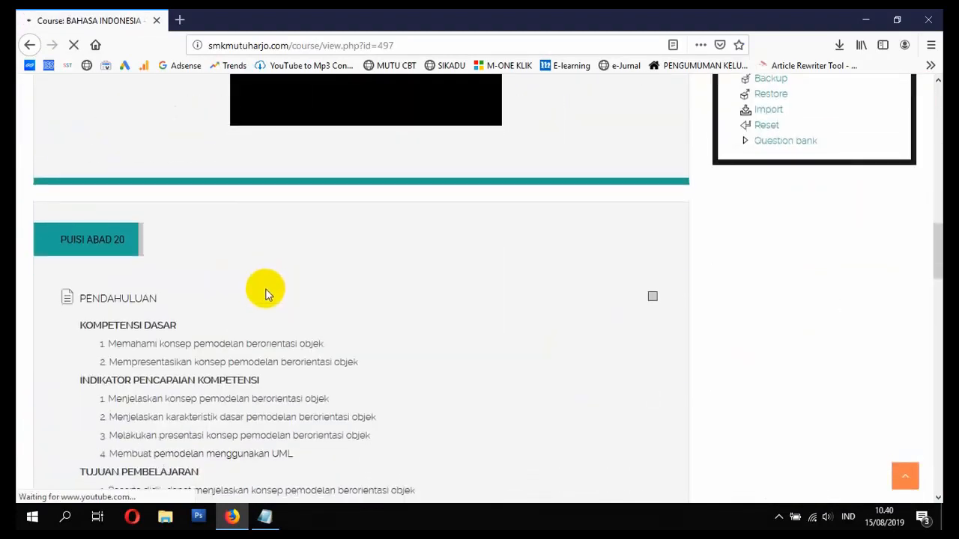
pyautogui.scroll(-1, 268, 294)
pyautogui.scroll(3, 275, 214)
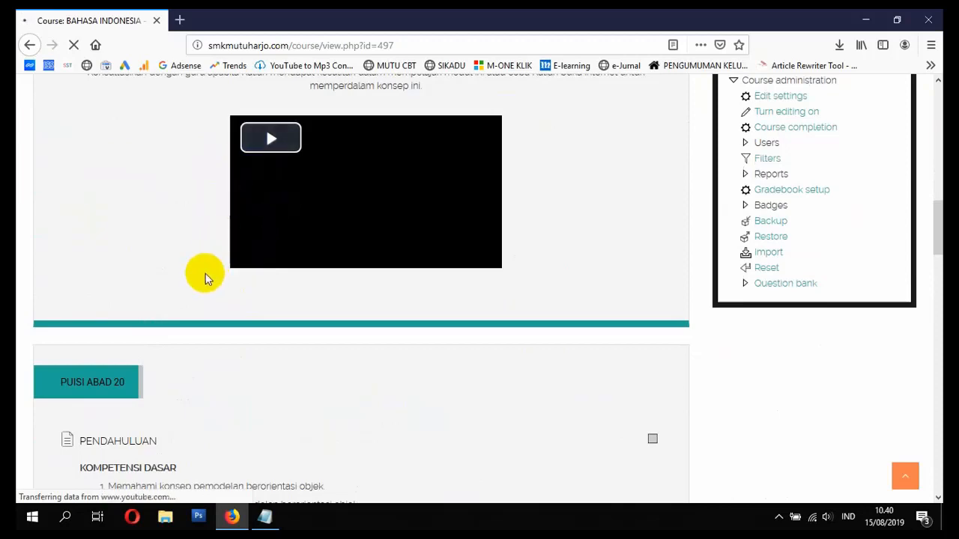
pyautogui.scroll(-8, 325, 305)
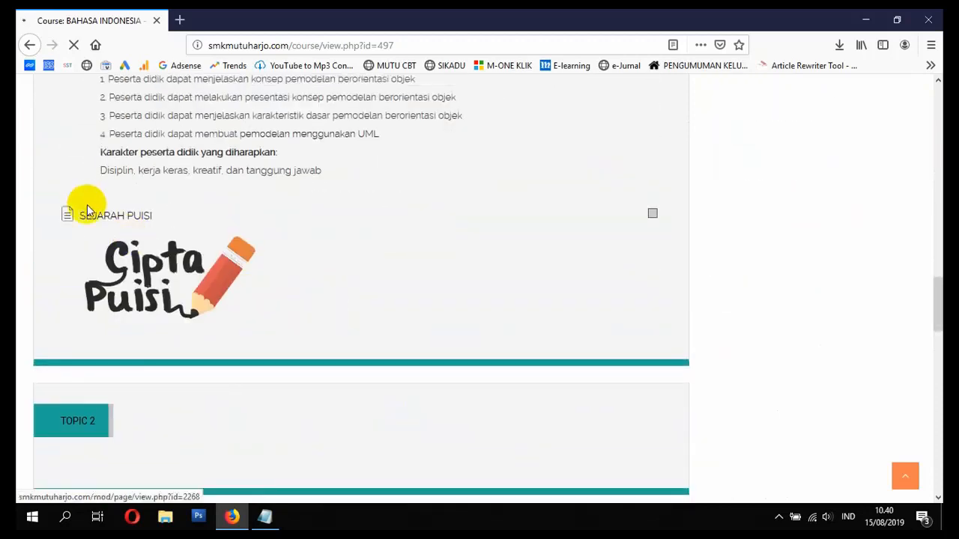
pyautogui.scroll(12, 206, 264)
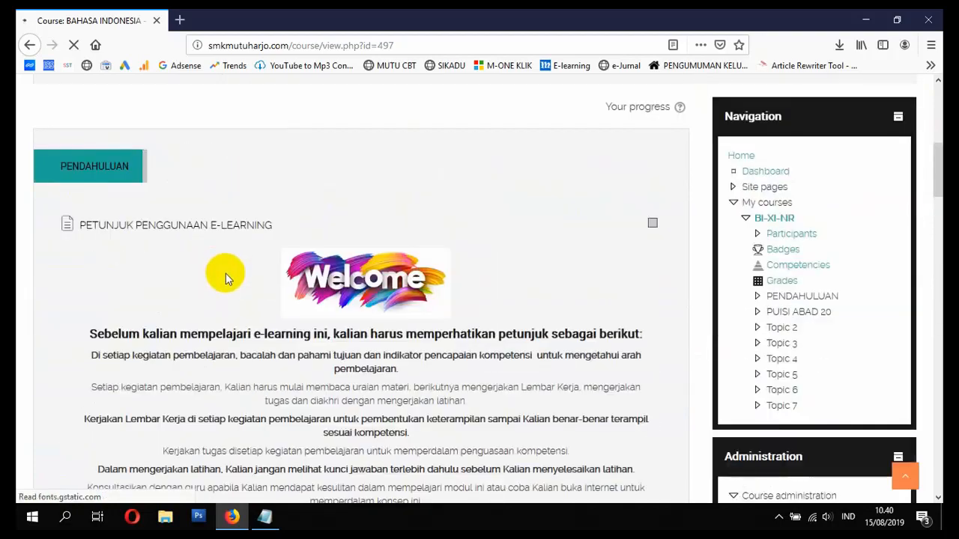
pyautogui.scroll(-8, 227, 279)
pyautogui.scroll(-5, 439, 302)
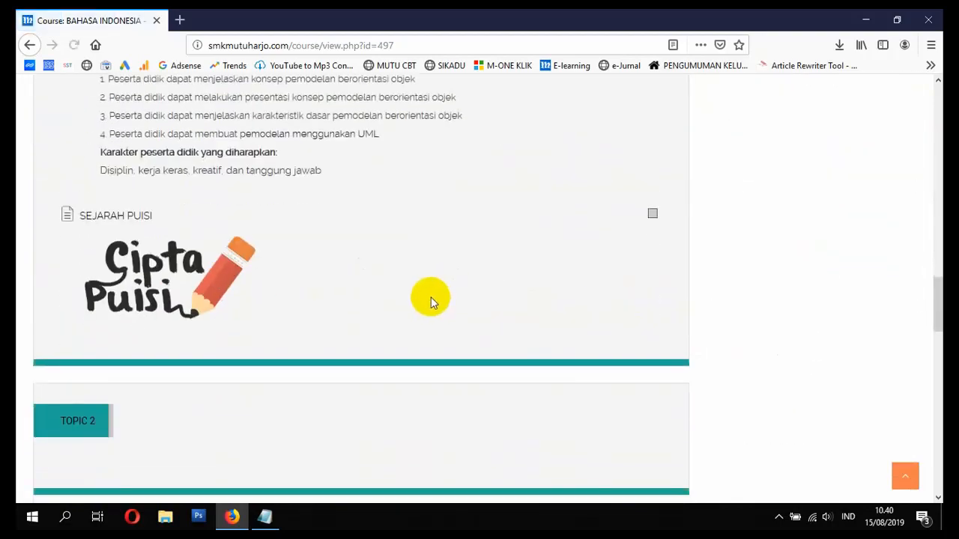
pyautogui.scroll(15, 405, 307)
pyautogui.scroll(-5, 344, 313)
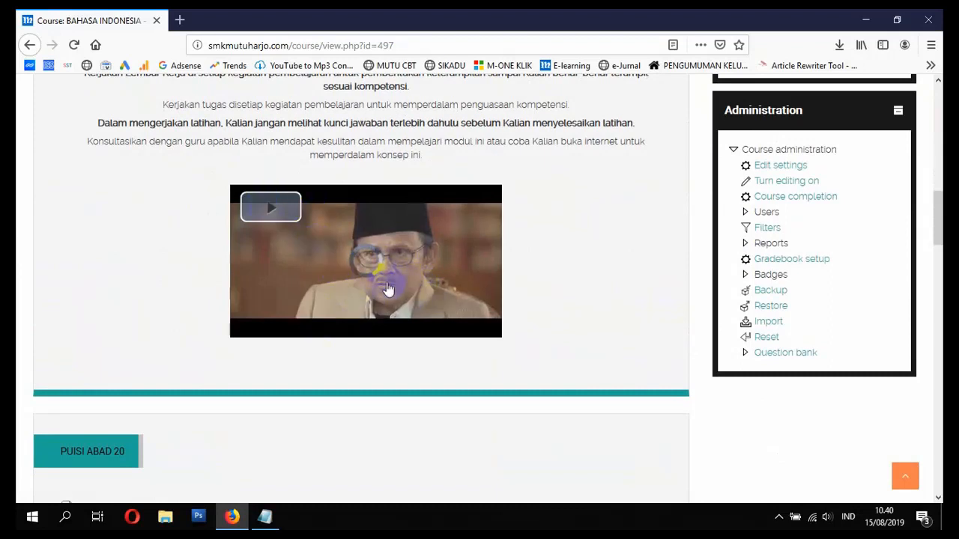
# - Play the embedded motivation video briefly, then pause it
pyautogui.click(439, 292)
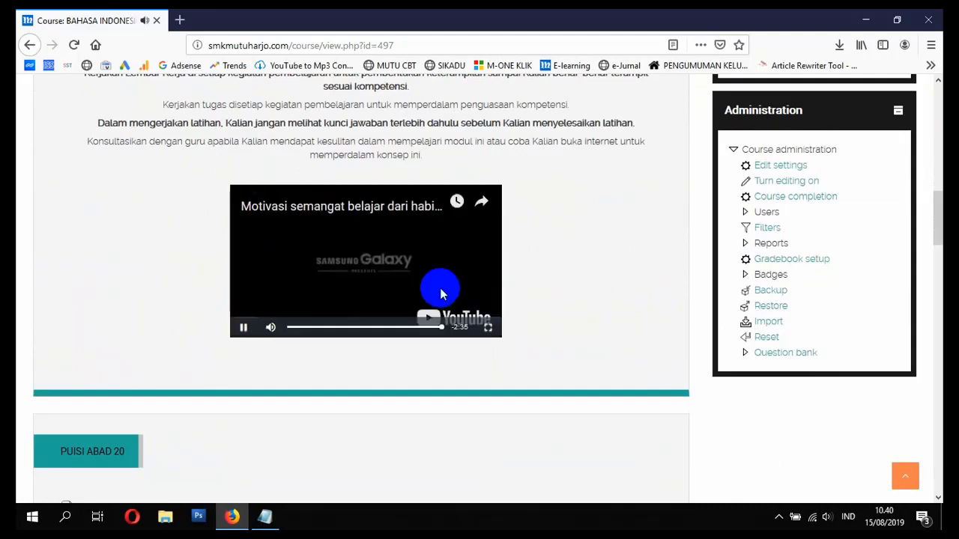
pyautogui.click(244, 328)
pyautogui.scroll(-8, 404, 314)
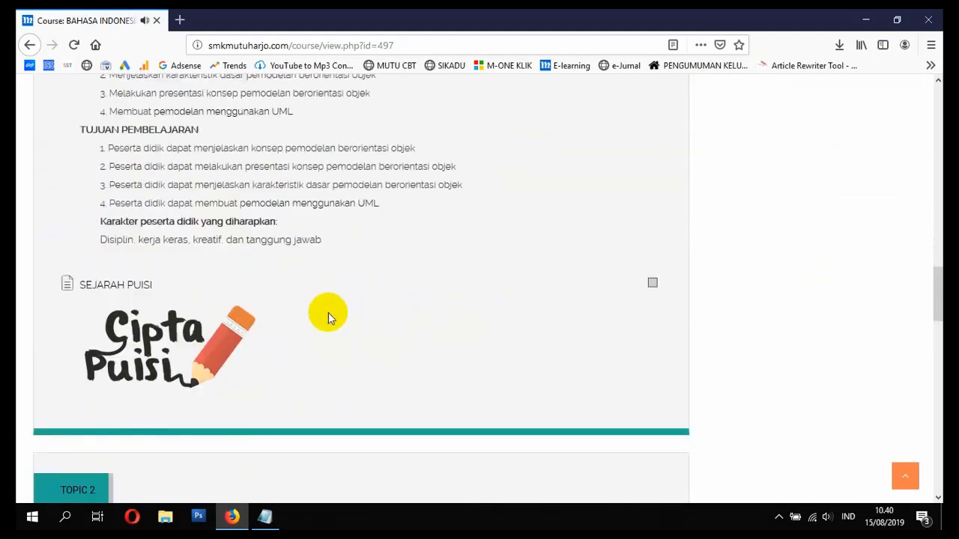
pyautogui.scroll(15, 377, 309)
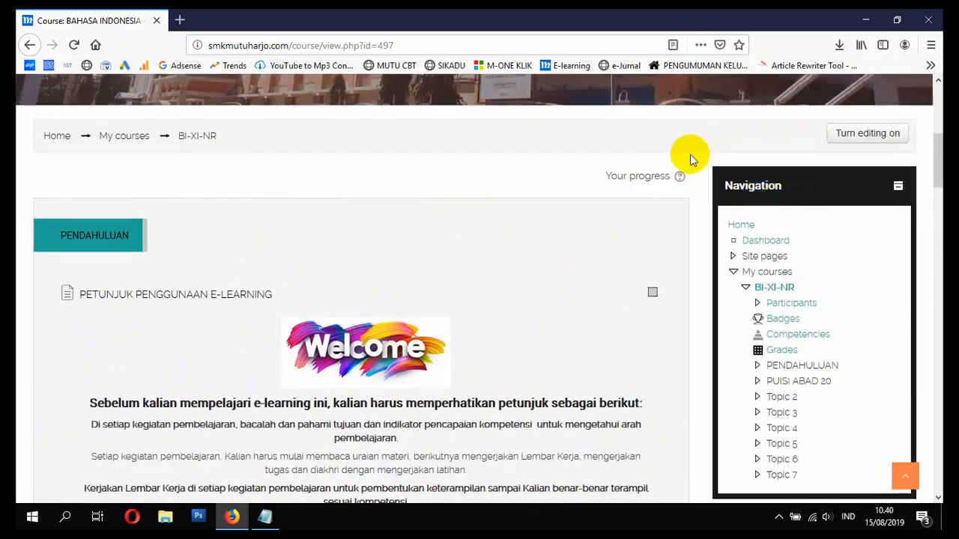
# - Turn editing on and add an Interactive Content activity to the PUISI ABAD 20 section
pyautogui.click(869, 133)
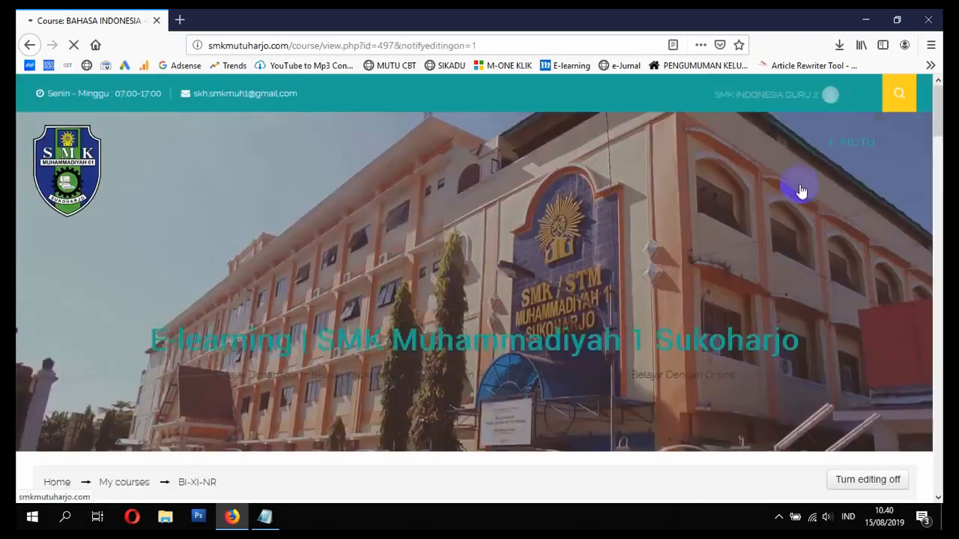
pyautogui.scroll(-6, 677, 250)
pyautogui.scroll(-10, 588, 248)
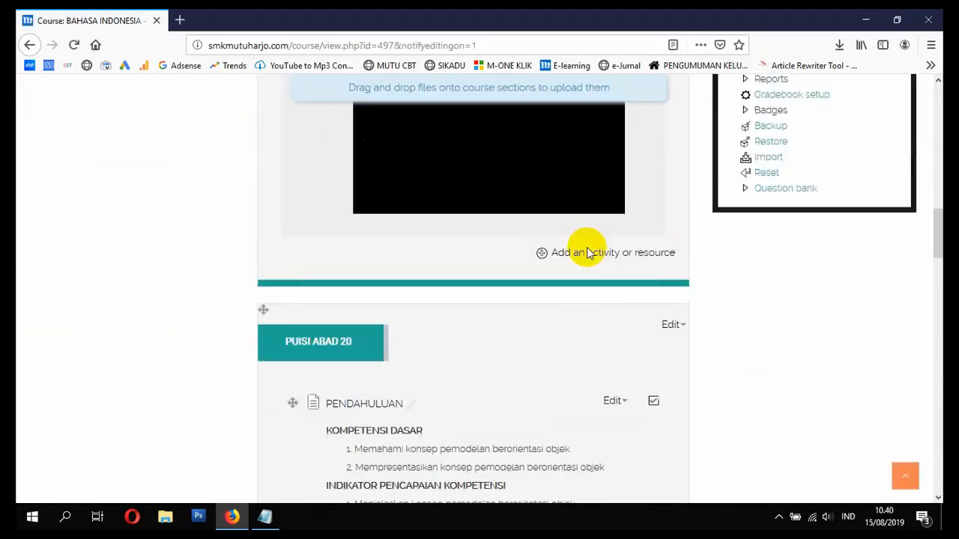
pyautogui.scroll(-2, 592, 281)
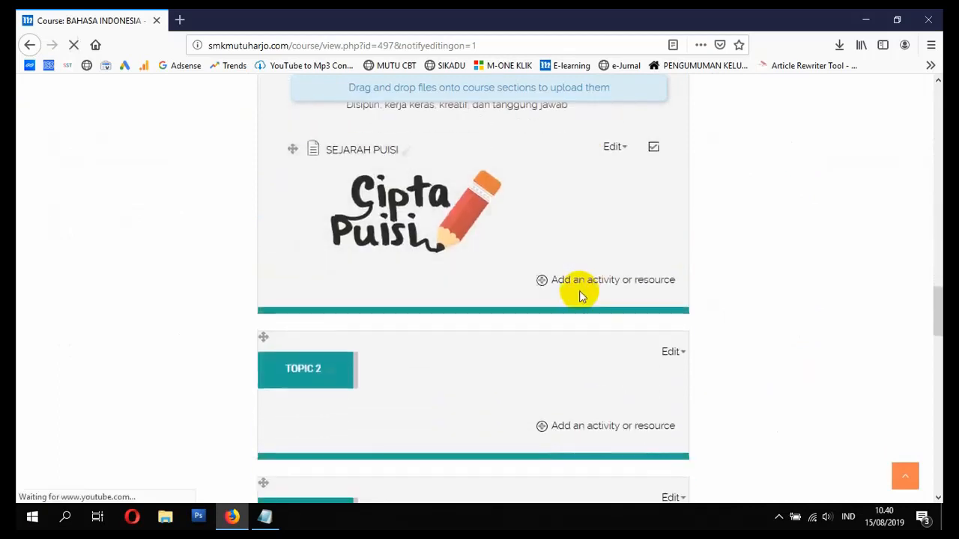
pyautogui.click(579, 281)
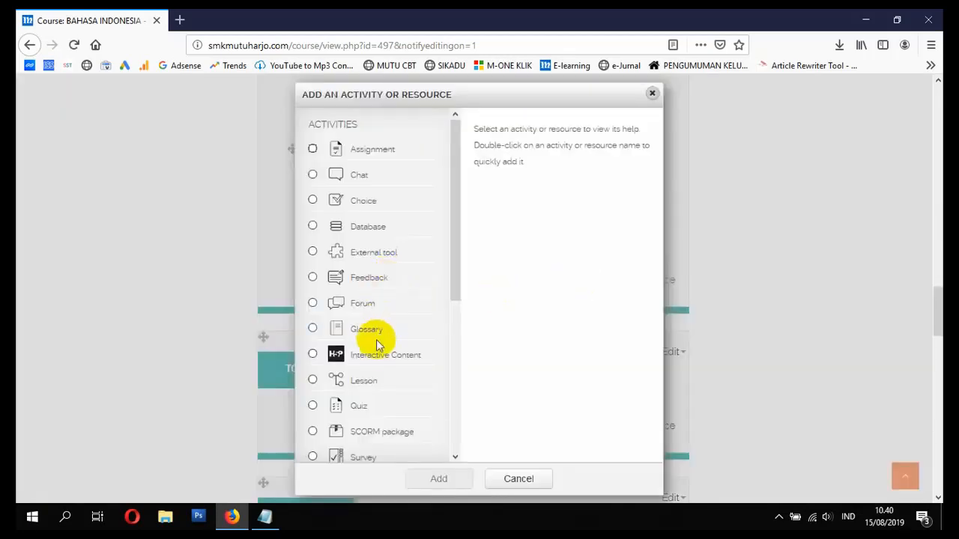
pyautogui.click(315, 355)
pyautogui.scroll(-1, 505, 366)
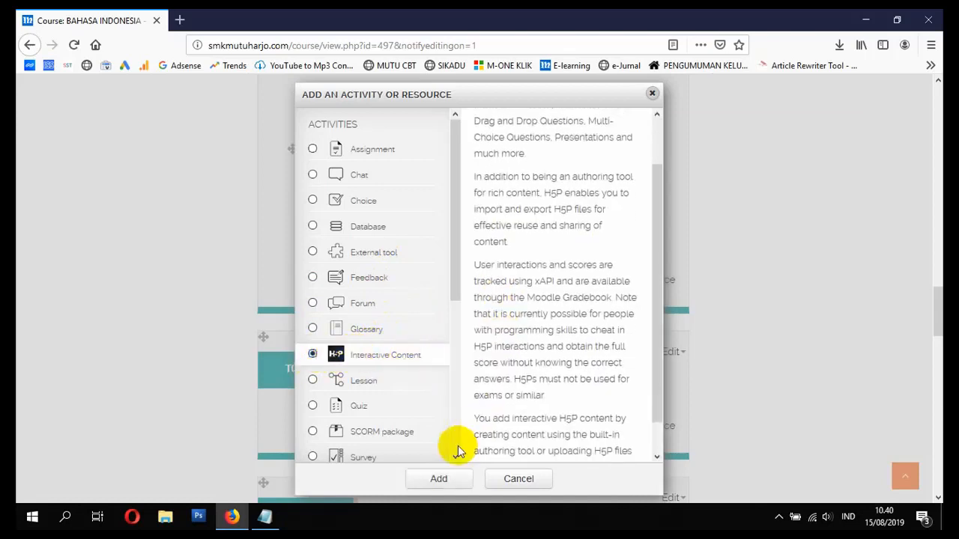
pyautogui.click(450, 479)
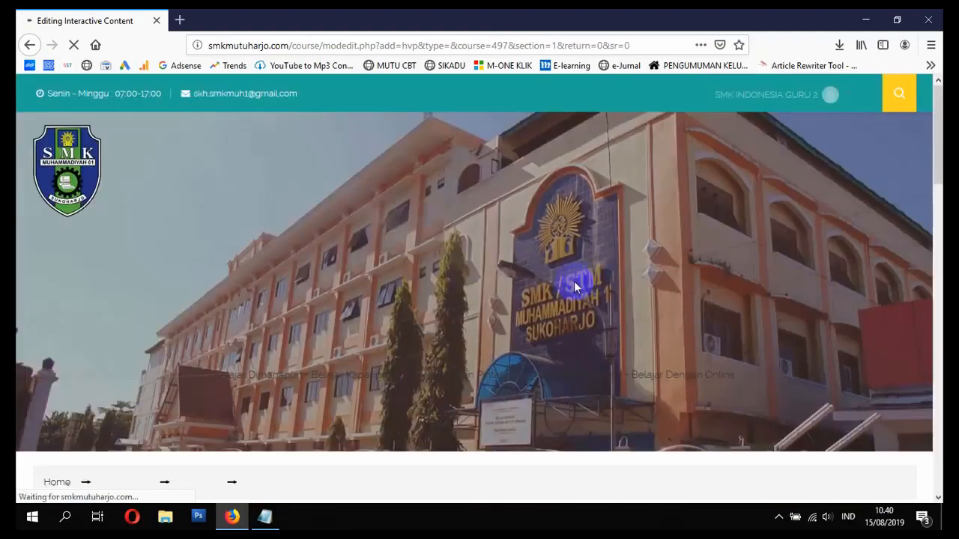
# - Write the description 'Silahkan Lihat Video Berikut Dan Kerjakan Soal Yang Tampil..!' for students
pyautogui.scroll(-1, 514, 310)
pyautogui.scroll(-2, 525, 388)
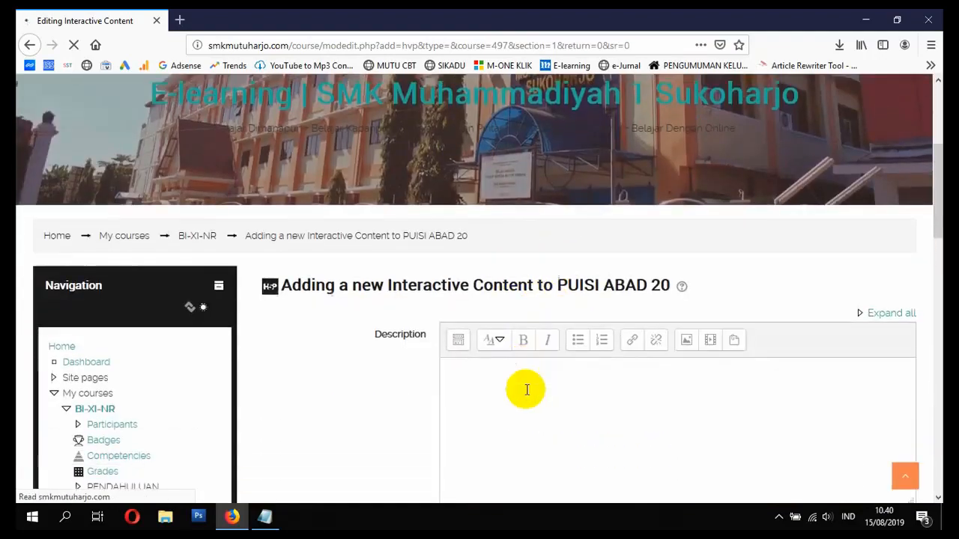
pyautogui.click(498, 348)
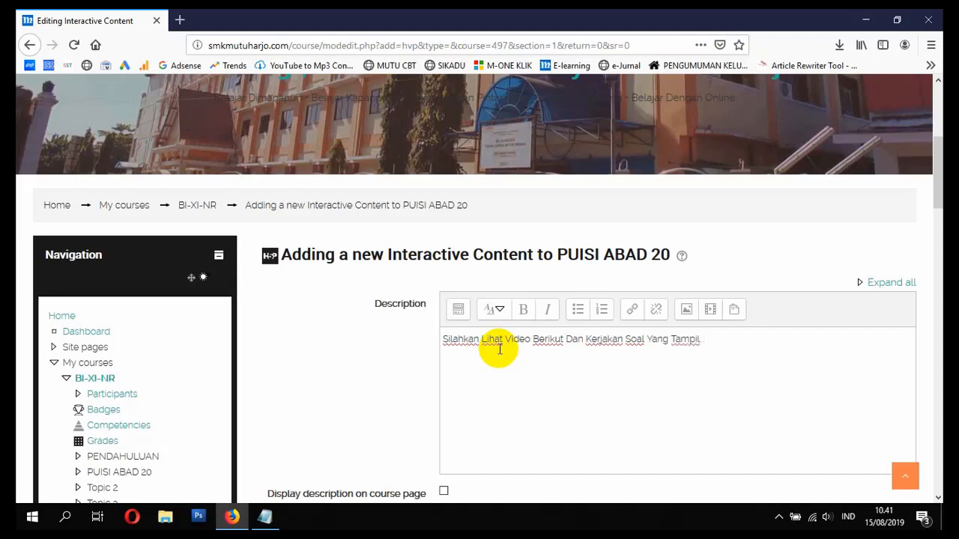
pyautogui.scroll(-3, 499, 350)
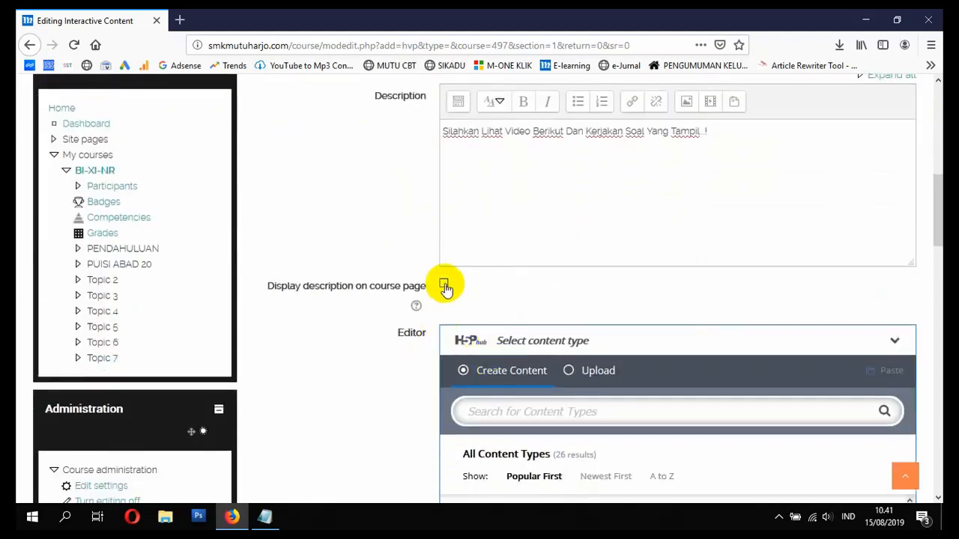
# - Choose Interactive Video as the H5P content type
pyautogui.scroll(-1, 491, 328)
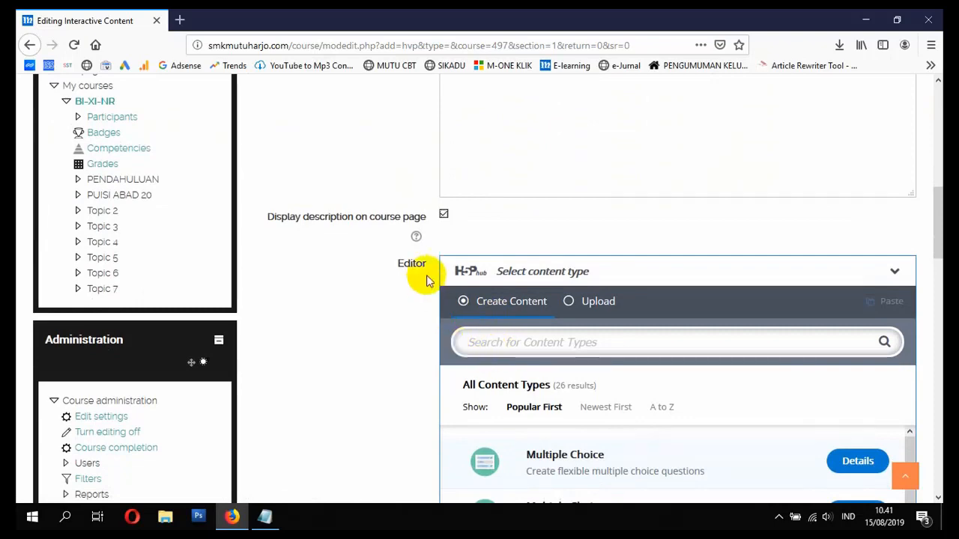
pyautogui.scroll(2, 488, 210)
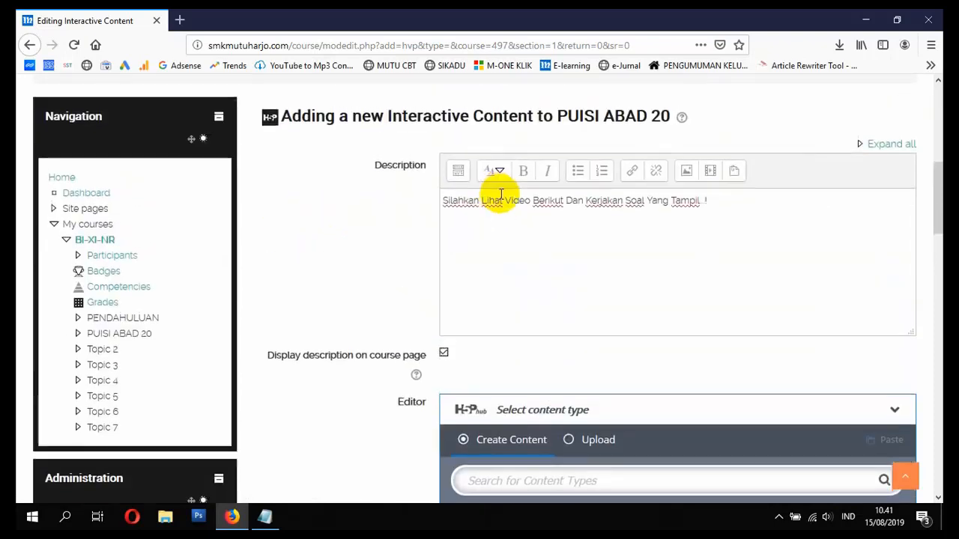
pyautogui.scroll(-4, 425, 284)
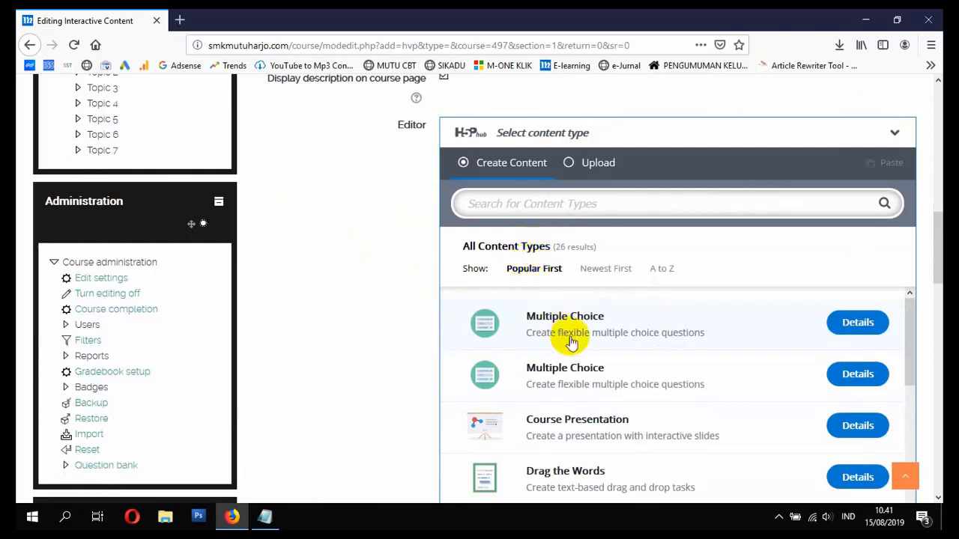
pyautogui.scroll(-3, 570, 344)
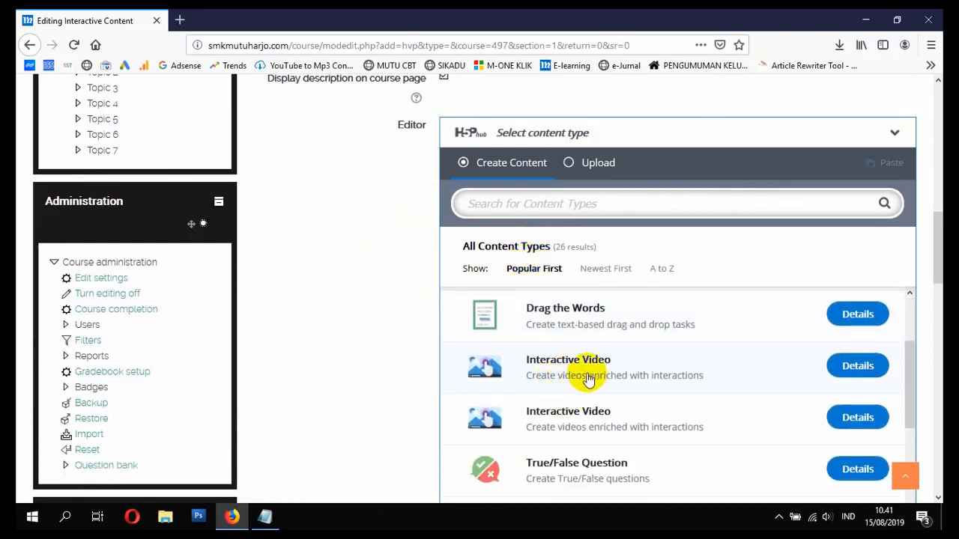
pyautogui.click(588, 378)
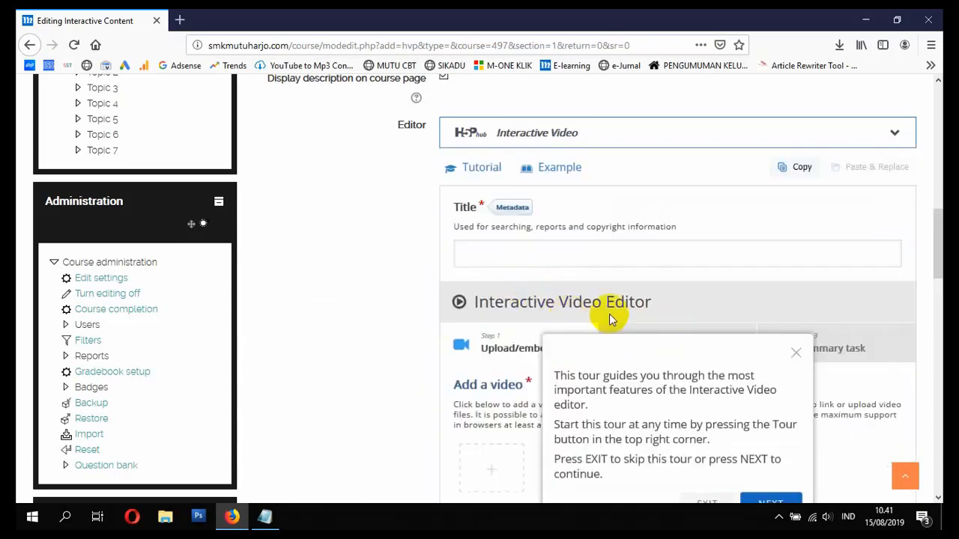
# - Title the interactive video 'VIDEO PUISI 1'
pyautogui.scroll(1, 518, 291)
pyautogui.scroll(-1, 526, 297)
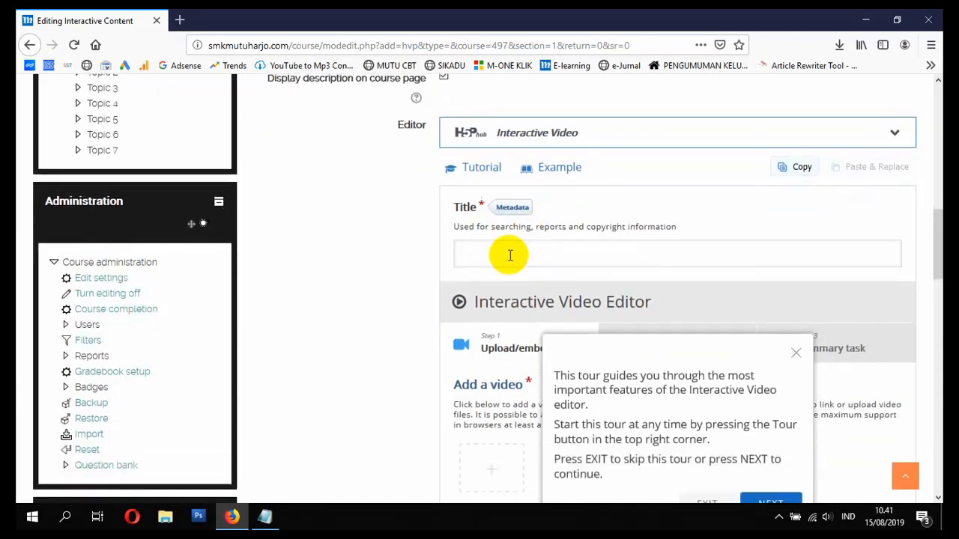
pyautogui.click(509, 256)
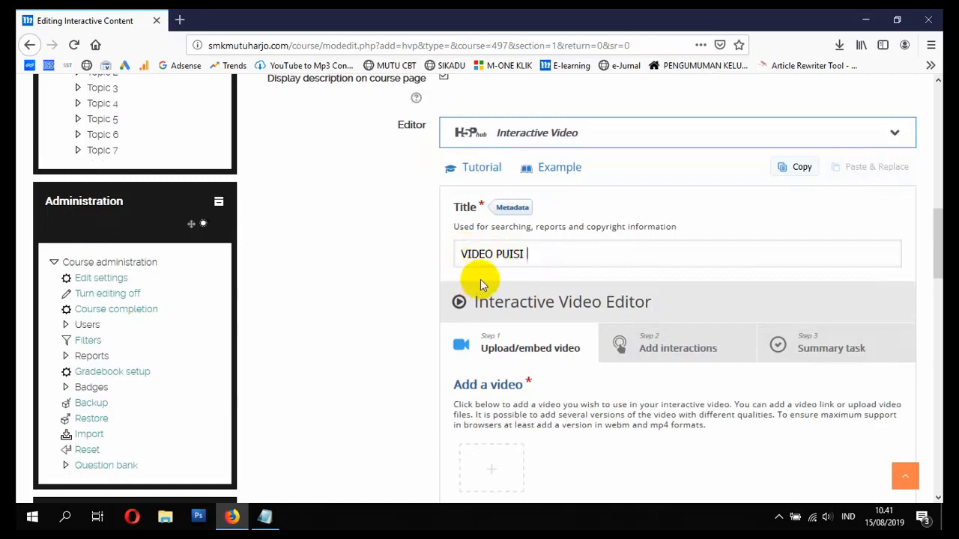
pyautogui.write('1')
pyautogui.scroll(-2, 512, 333)
pyautogui.scroll(-2, 512, 338)
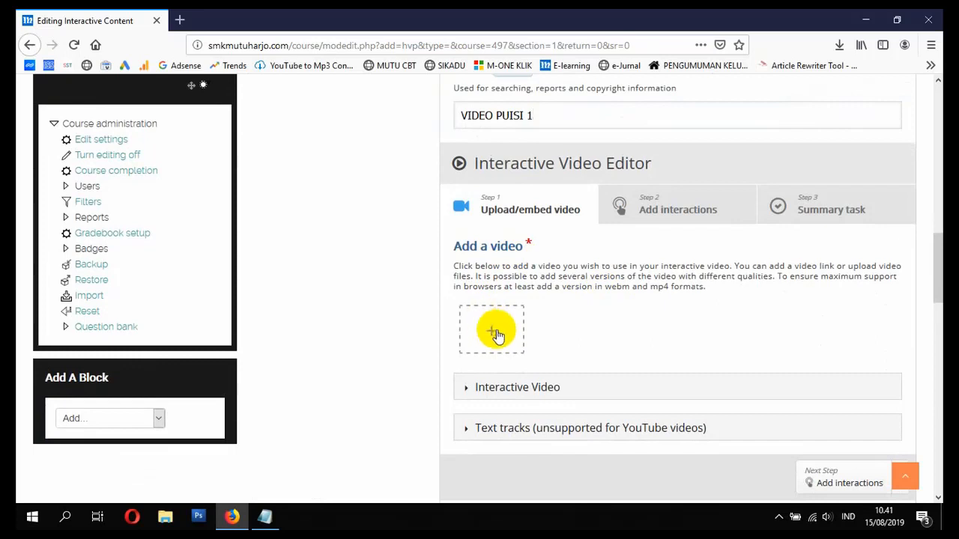
# - In a new tab, search YouTube for 'PUISI SEJARAH' and open the Puisi Tanah Surga video
pyautogui.click(181, 20)
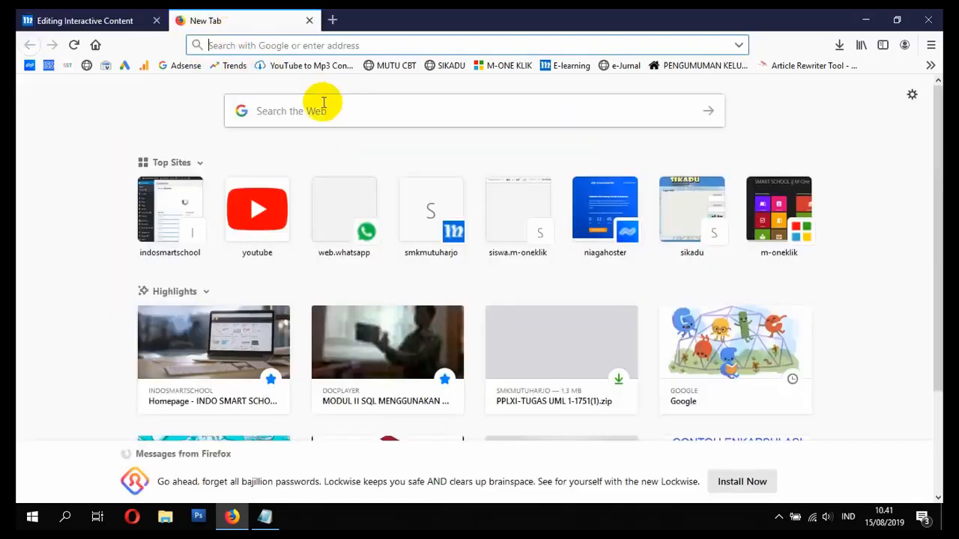
pyautogui.click(268, 188)
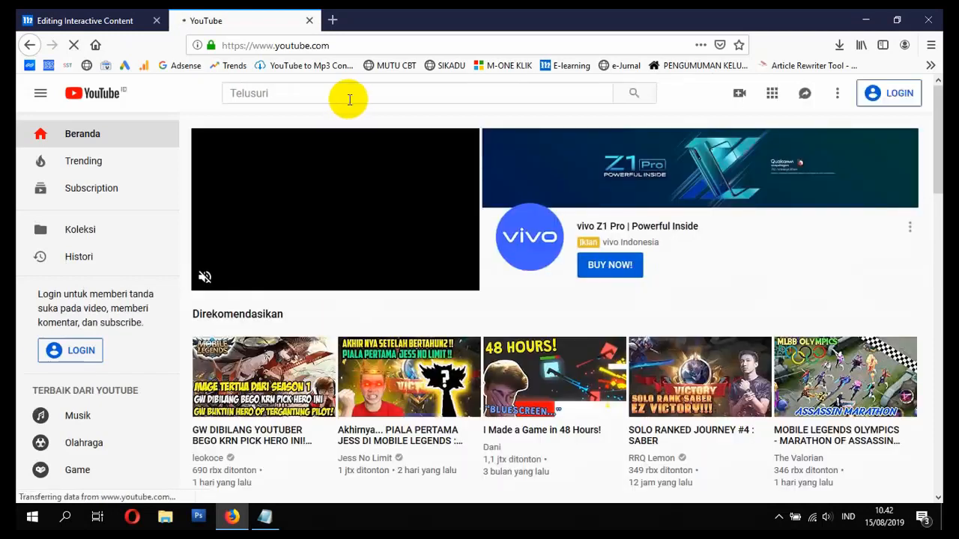
pyautogui.click(349, 97)
pyautogui.write('PUISI SEJARAH')
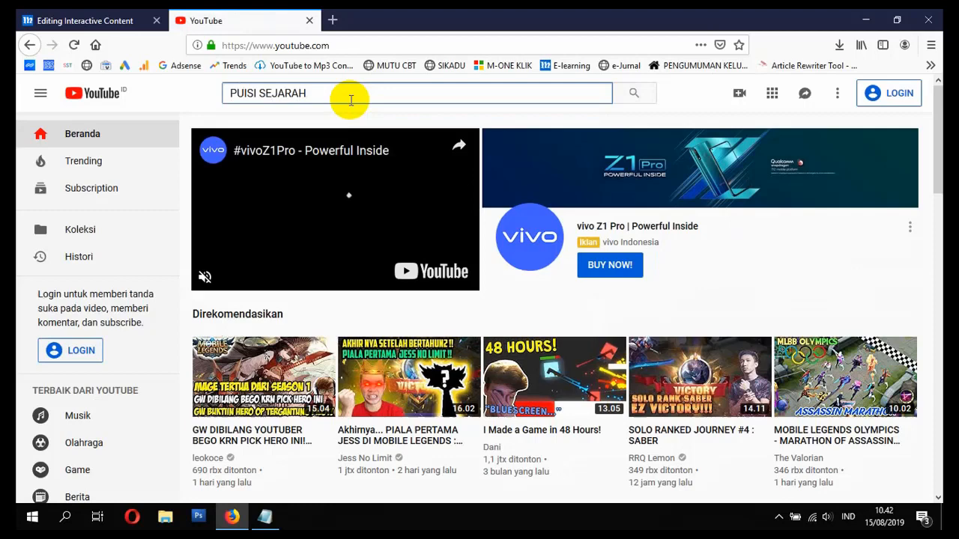
pyautogui.press('Return')
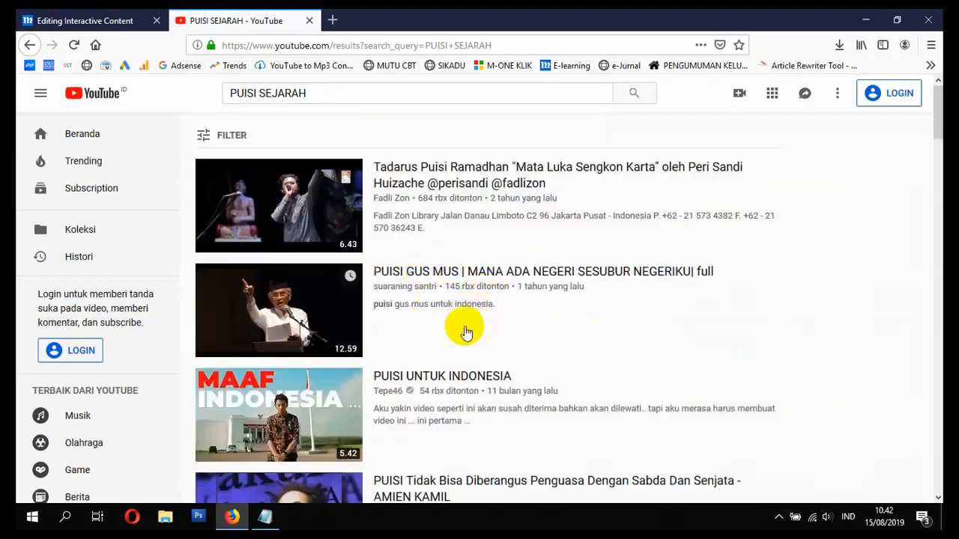
pyautogui.scroll(-5, 465, 332)
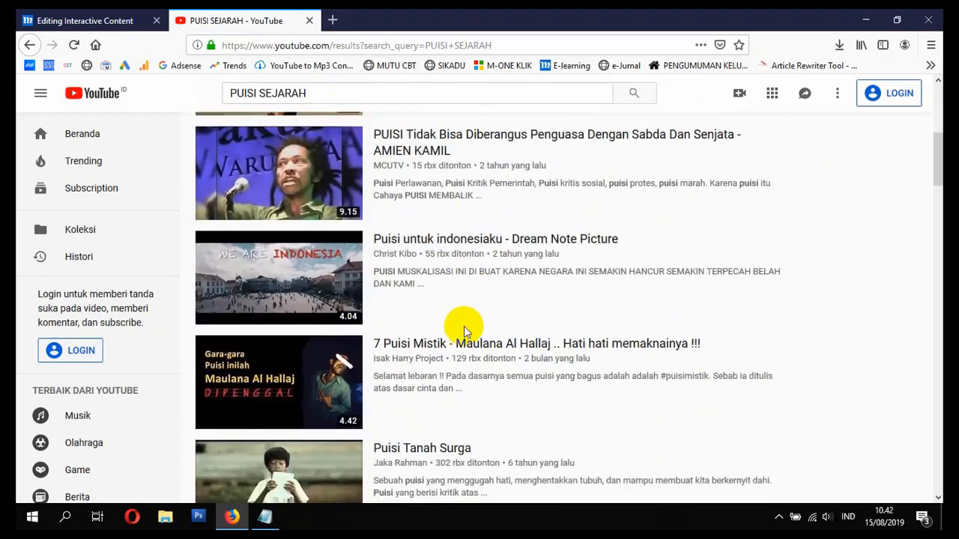
pyautogui.scroll(-2, 464, 332)
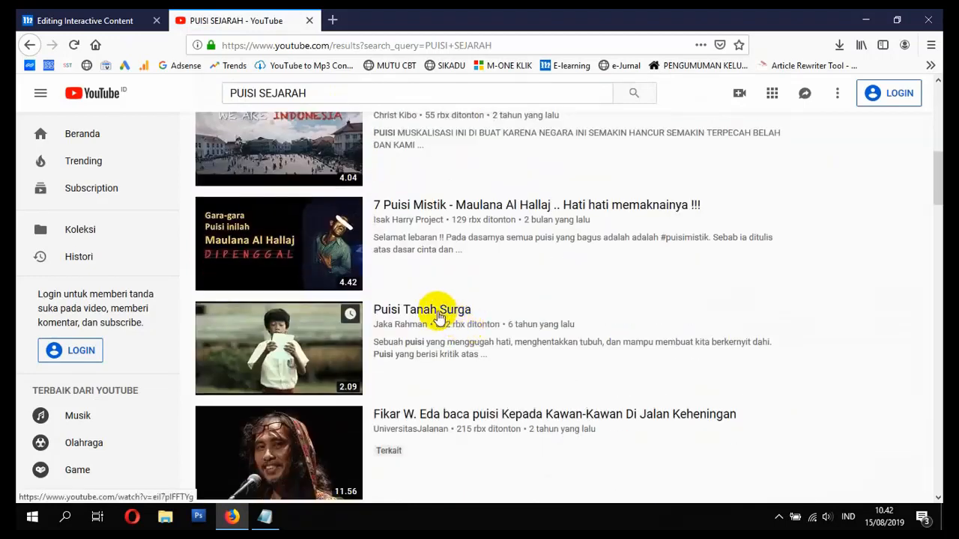
pyautogui.click(439, 313)
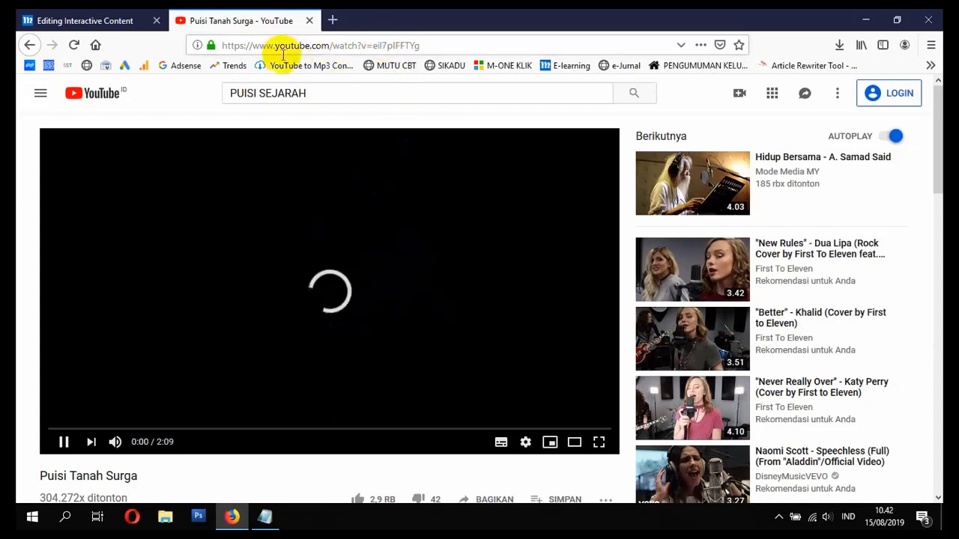
# - Copy the Puisi Tanah Surga video URL and close the YouTube tab
pyautogui.click(296, 45)
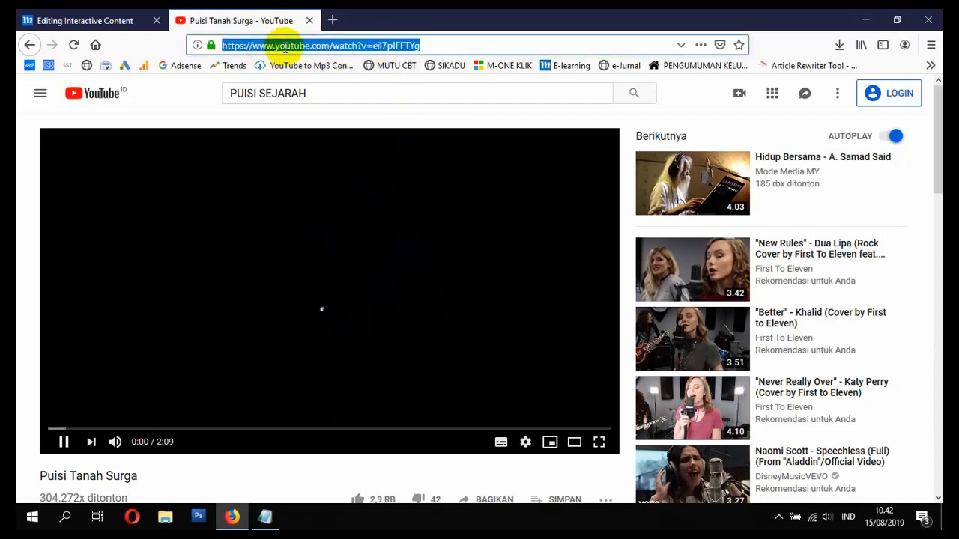
pyautogui.rightClick(331, 41)
pyautogui.click(371, 79)
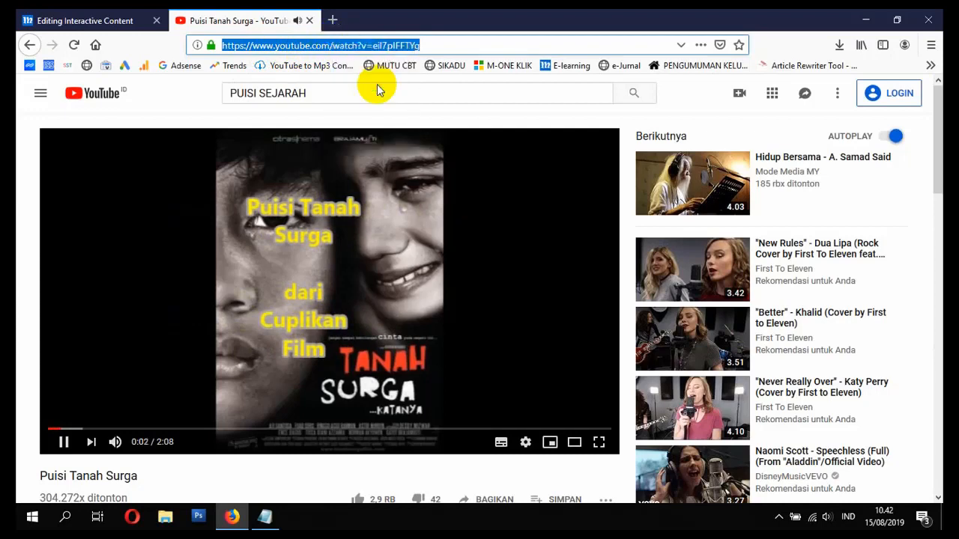
pyautogui.click(308, 22)
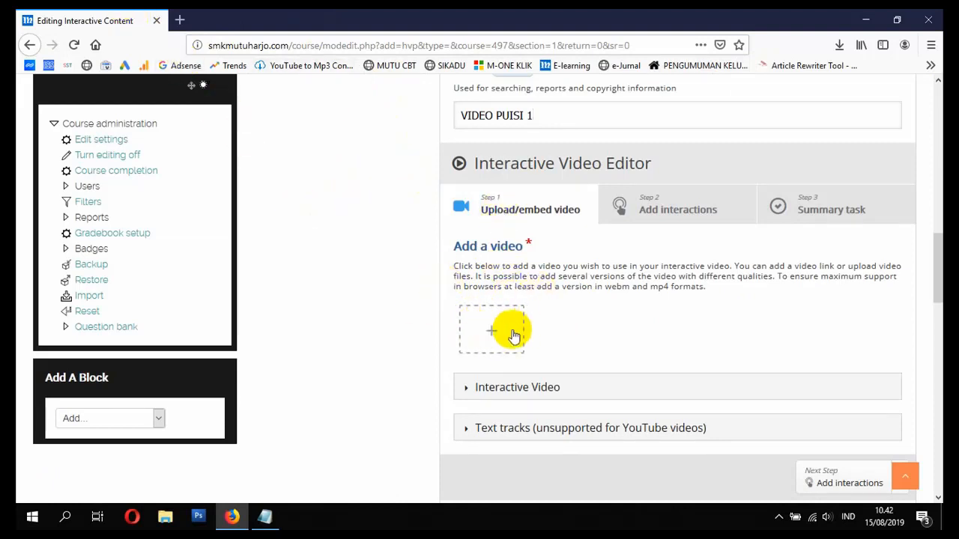
# - Paste the Puisi Tanah Surga YouTube link as the video source and insert it
pyautogui.click(491, 331)
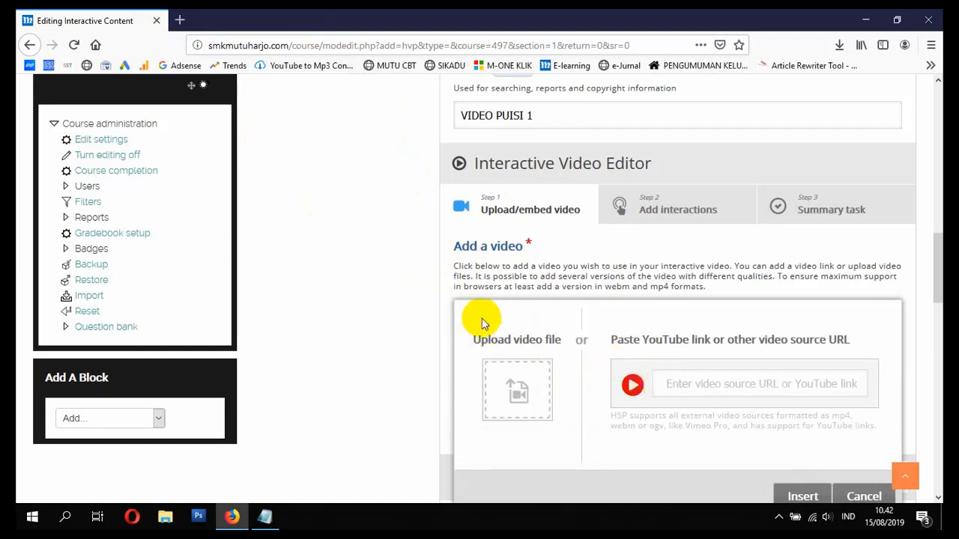
pyautogui.click(687, 383)
pyautogui.hotkey('ctrl', 'v')
pyautogui.scroll(-2, 847, 419)
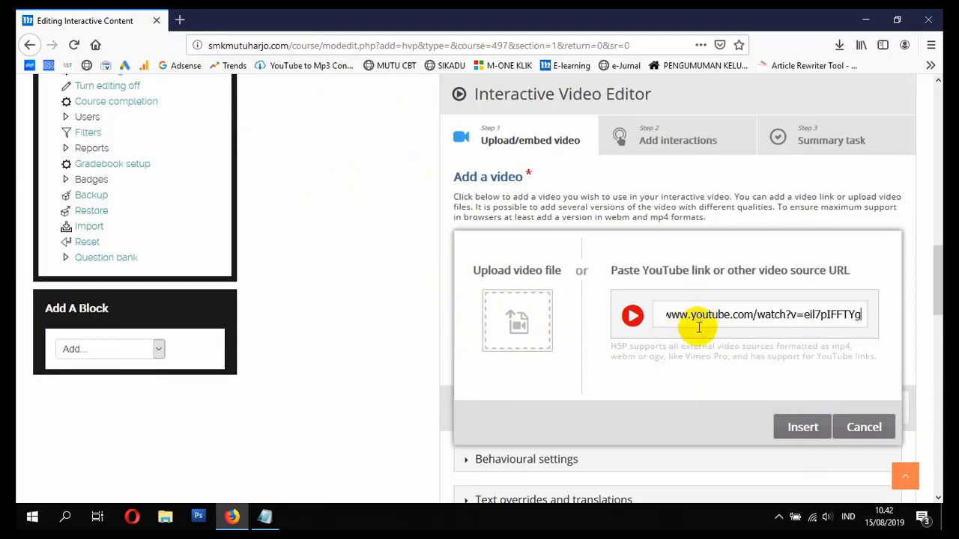
pyautogui.click(800, 429)
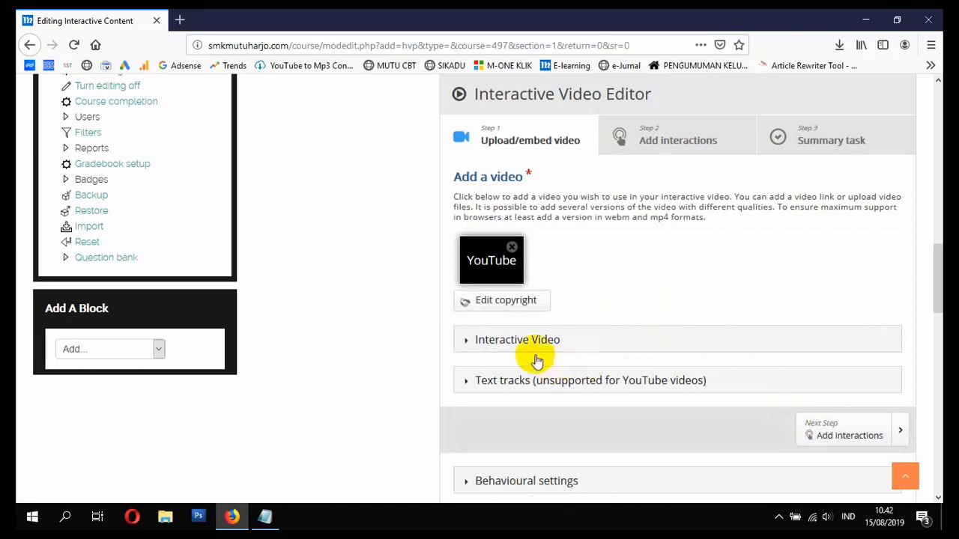
pyautogui.click(473, 345)
pyautogui.scroll(-2, 547, 352)
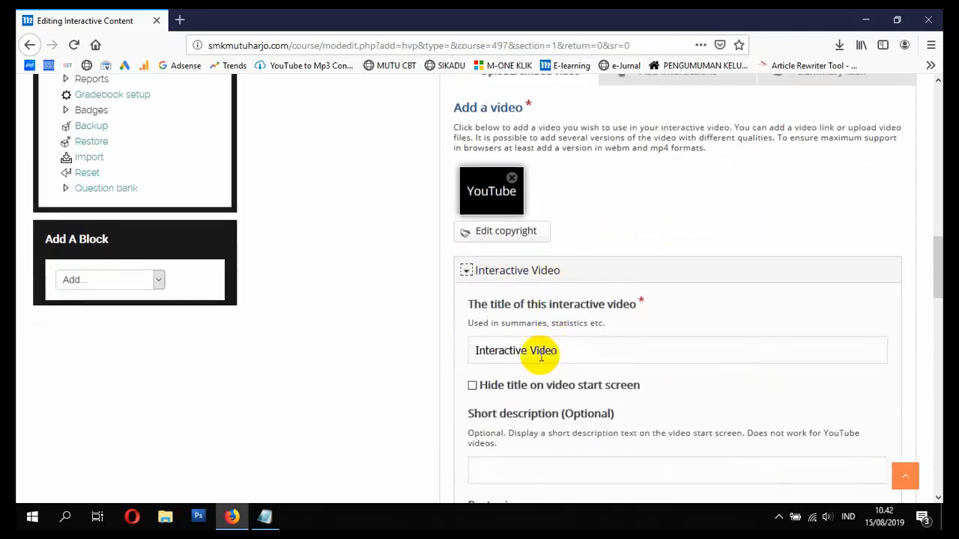
pyautogui.scroll(-2, 539, 342)
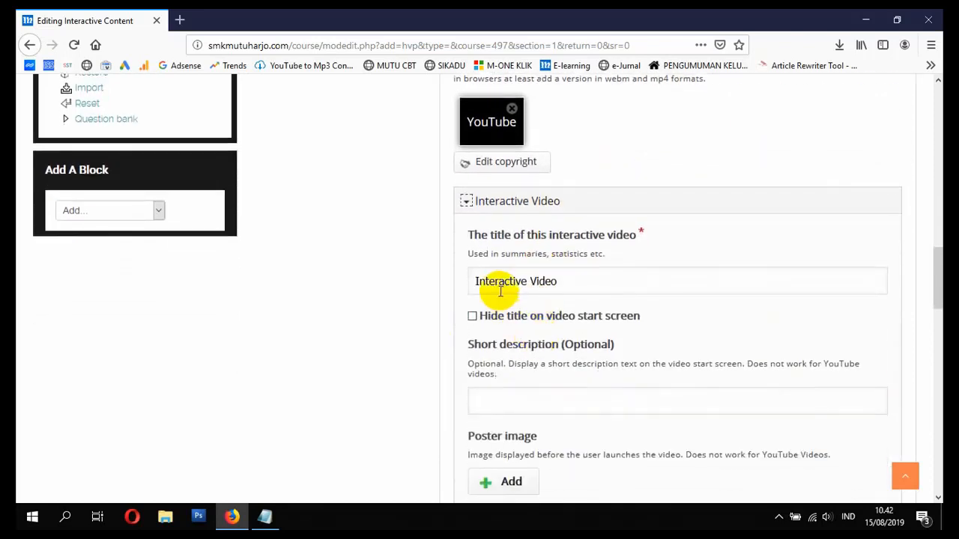
pyautogui.scroll(-4, 552, 345)
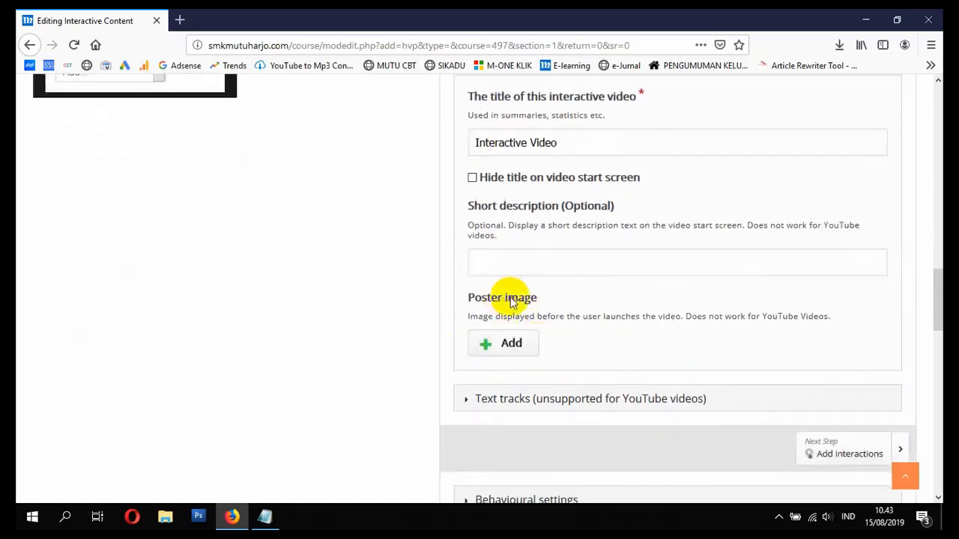
pyautogui.scroll(2, 531, 332)
pyautogui.click(467, 133)
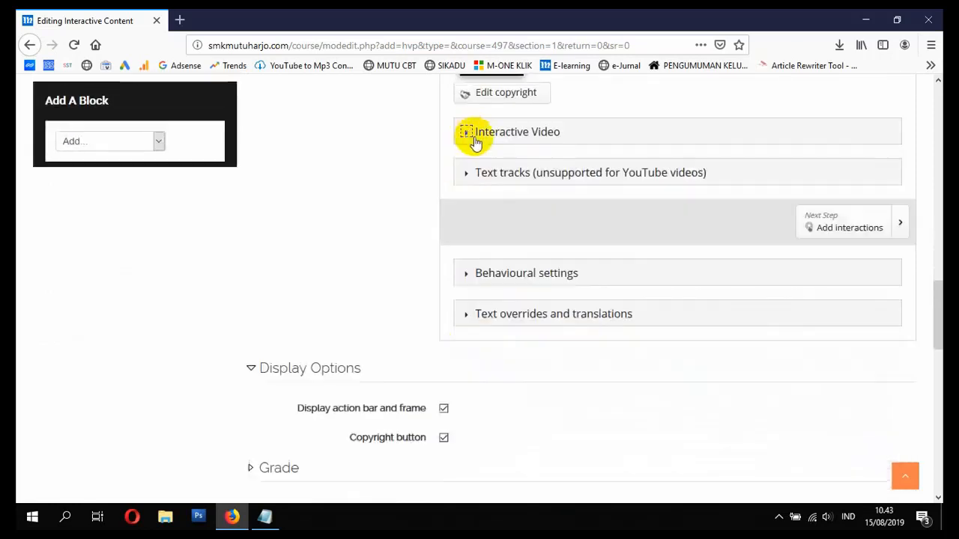
pyautogui.click(462, 177)
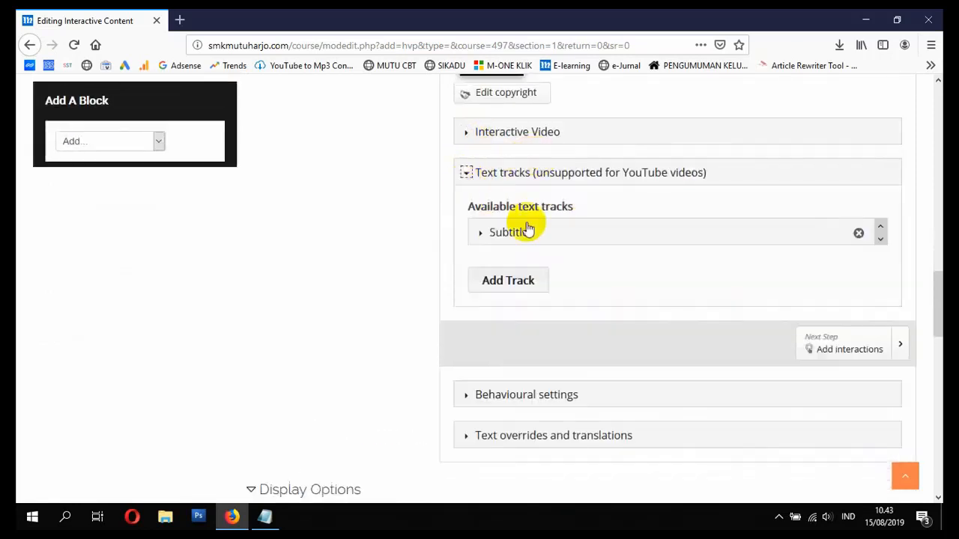
pyautogui.click(466, 176)
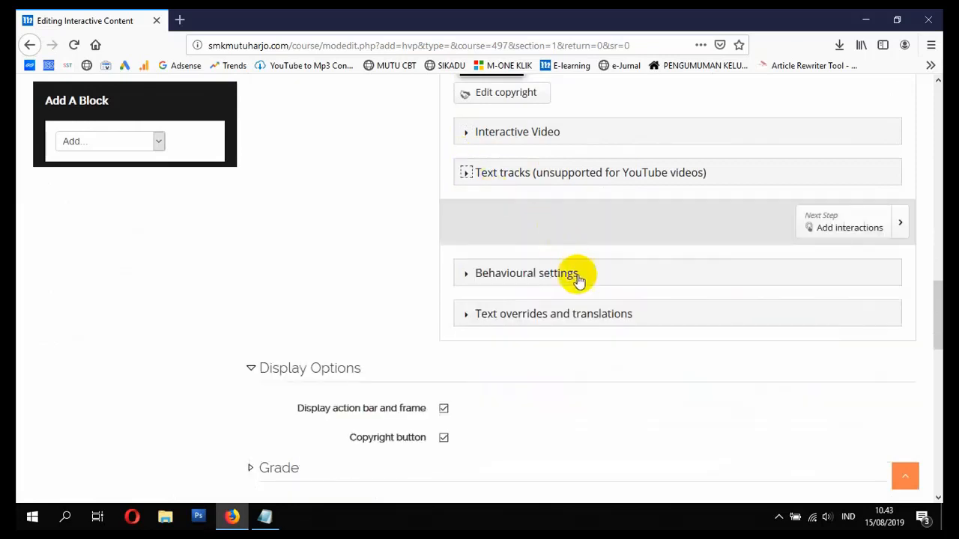
pyautogui.scroll(4, 577, 277)
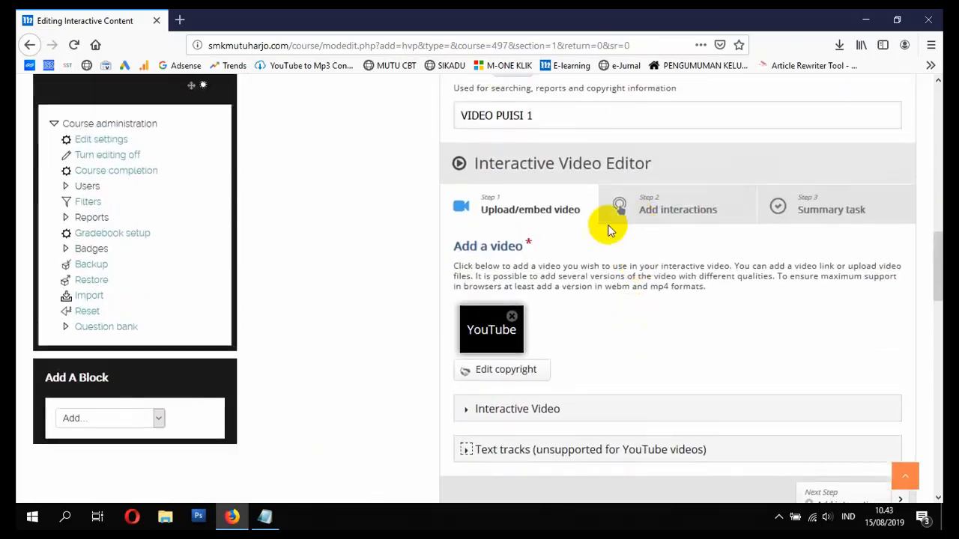
# - Go to Add interactions, dismiss the tour popup, and pause the poem video at 0:19
pyautogui.click(668, 212)
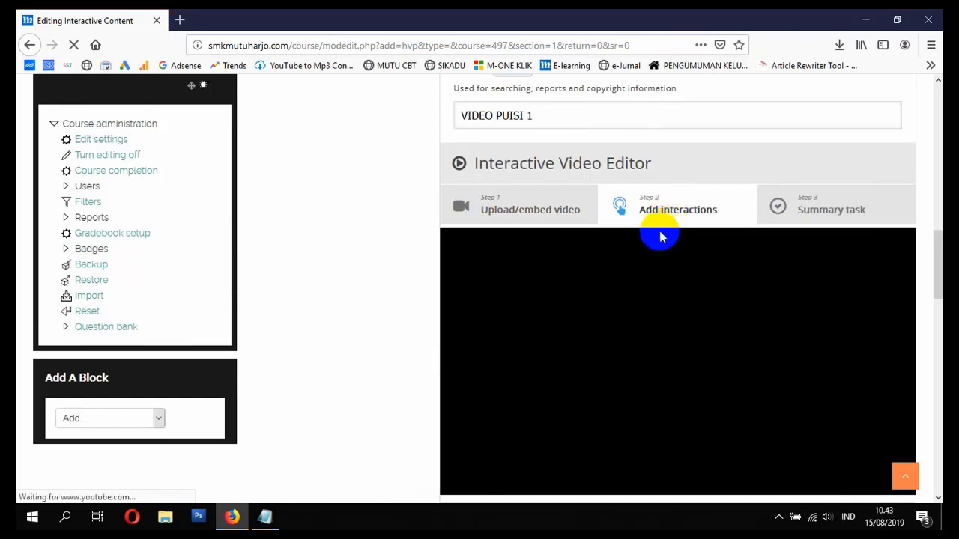
pyautogui.scroll(-1, 660, 237)
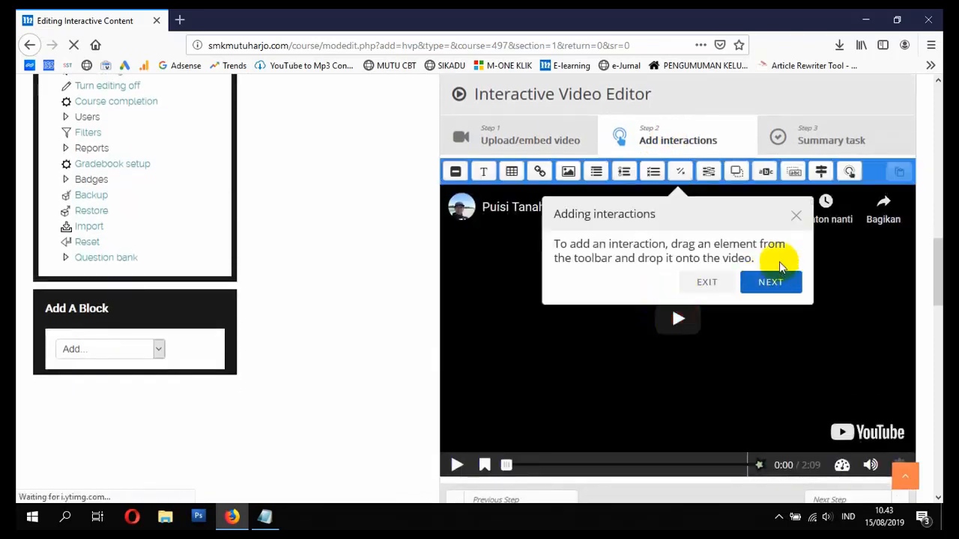
pyautogui.click(796, 215)
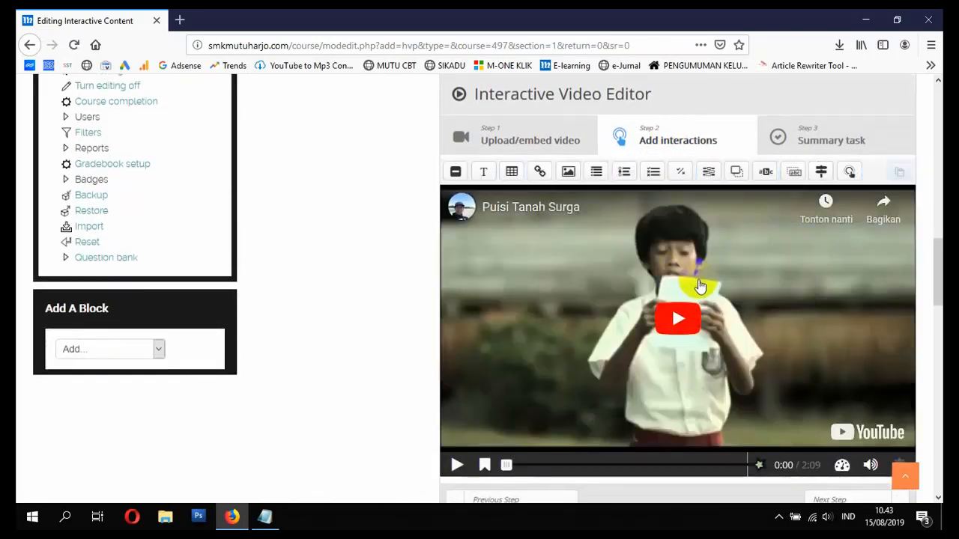
pyautogui.click(672, 322)
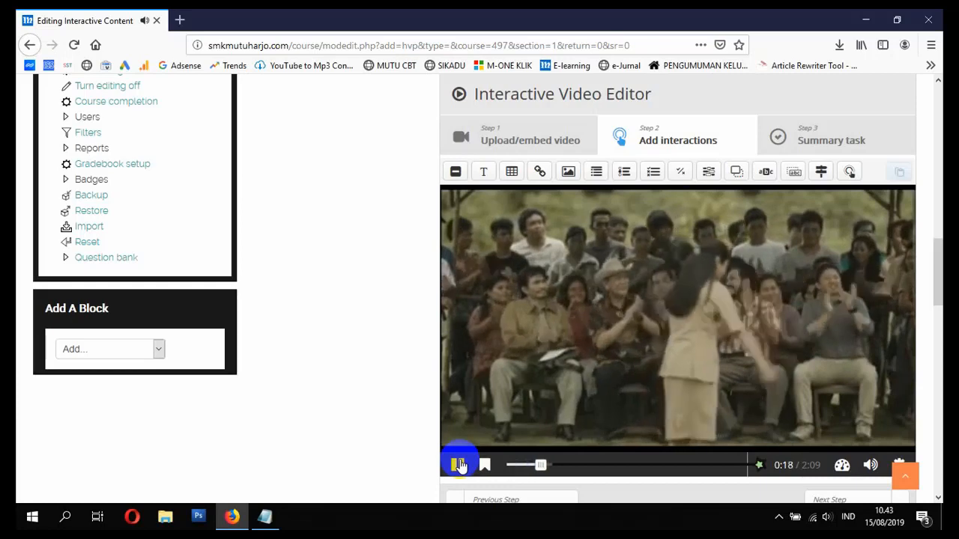
pyautogui.click(459, 465)
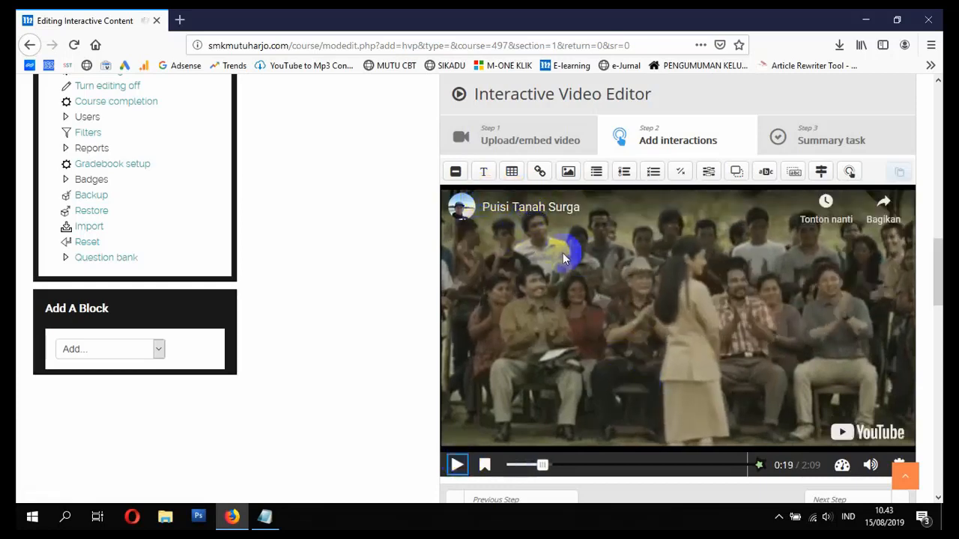
# - Add a Multiple Choice interaction at 0:19 that pauses the video
pyautogui.click(654, 174)
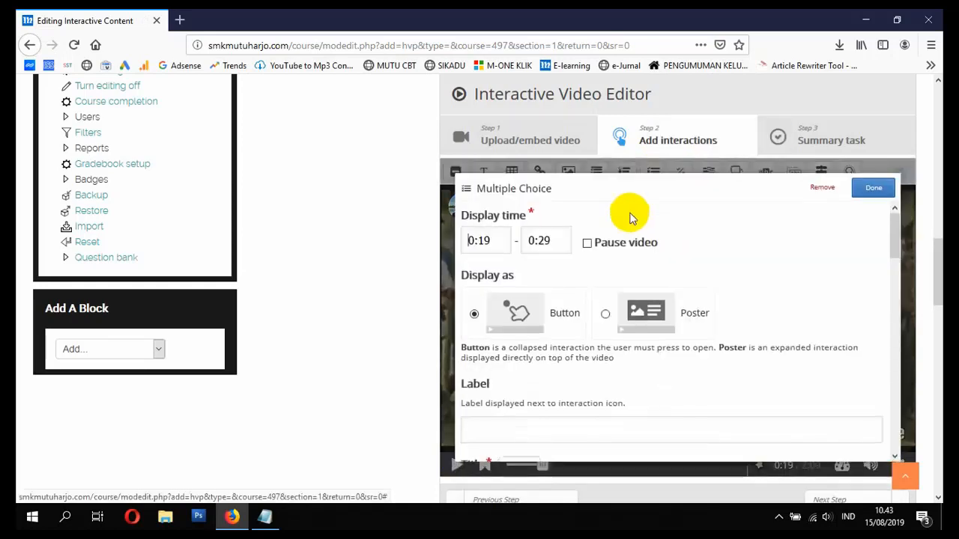
pyautogui.click(588, 245)
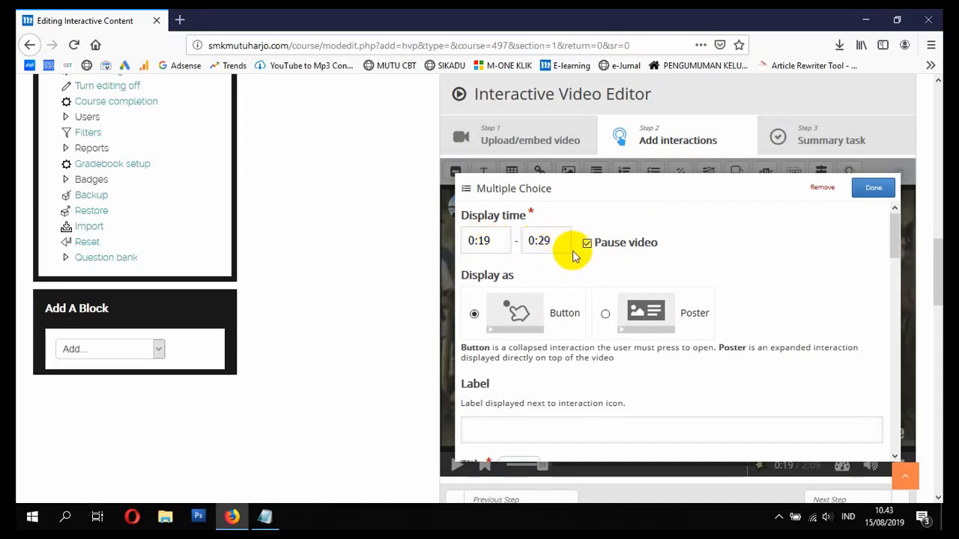
pyautogui.scroll(-3, 552, 299)
pyautogui.scroll(3, 522, 244)
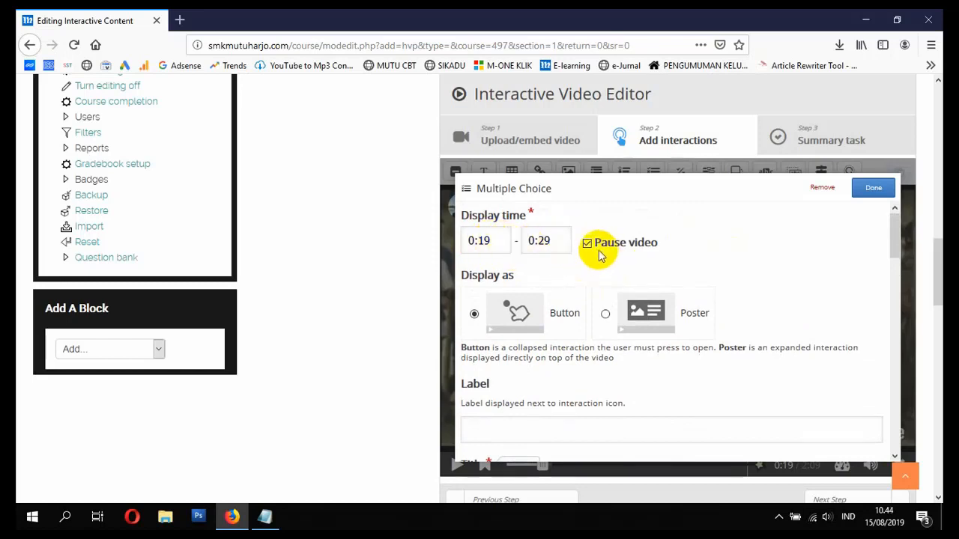
pyautogui.scroll(-2, 585, 299)
# - Label the interaction 'SOAL PERTAMA - KLIK DISINI' and replace the 'Untitled Multiple Choice' title
pyautogui.click(537, 333)
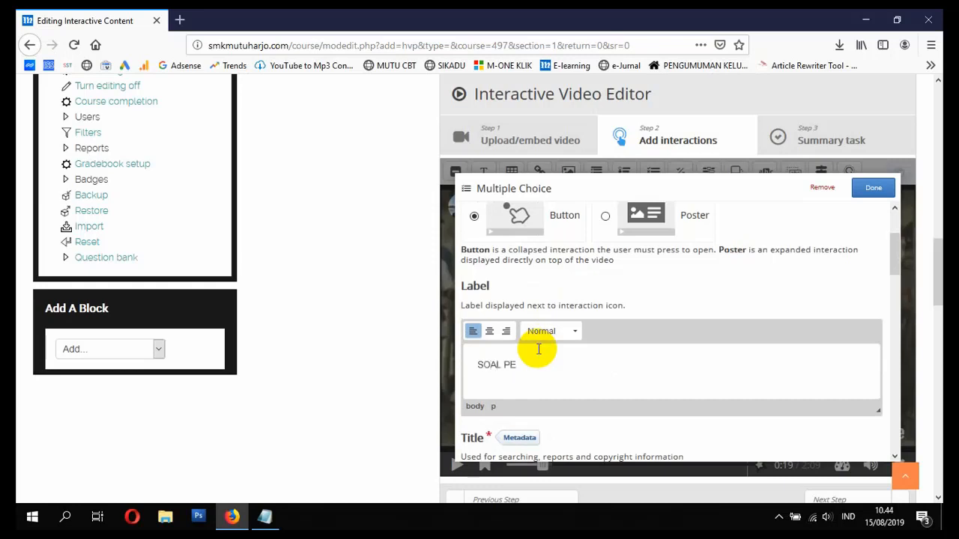
pyautogui.scroll(-2, 510, 371)
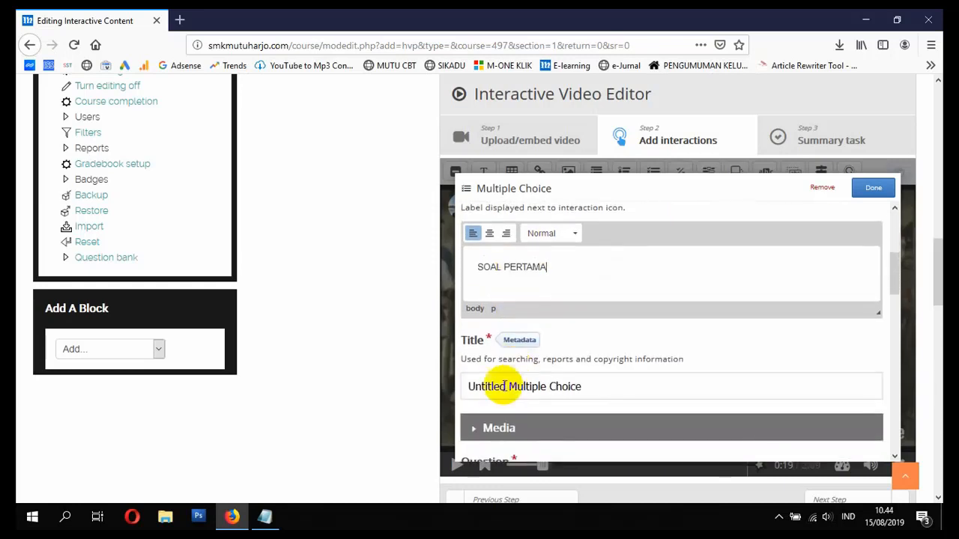
pyautogui.click(622, 382)
pyautogui.moveTo(623, 381); pyautogui.dragTo(438, 383)
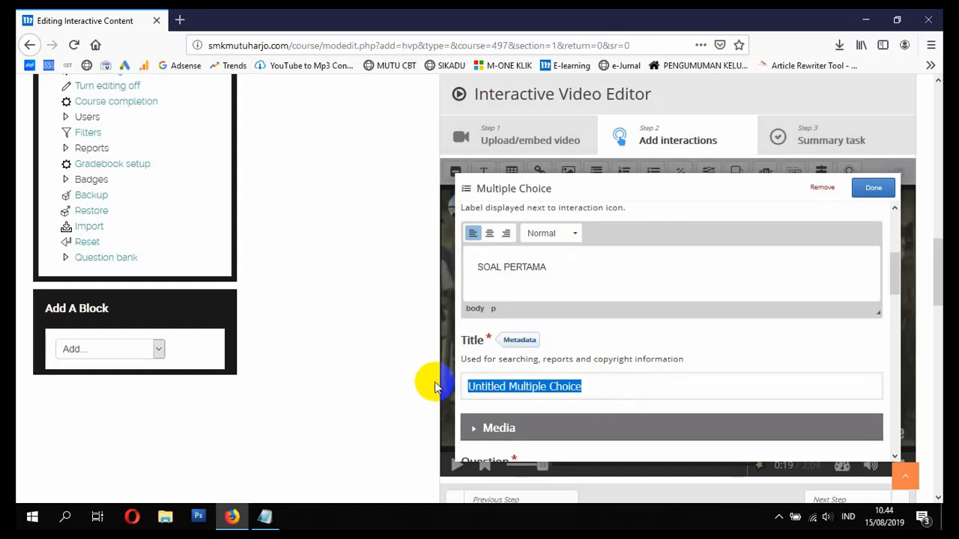
pyautogui.click(611, 270)
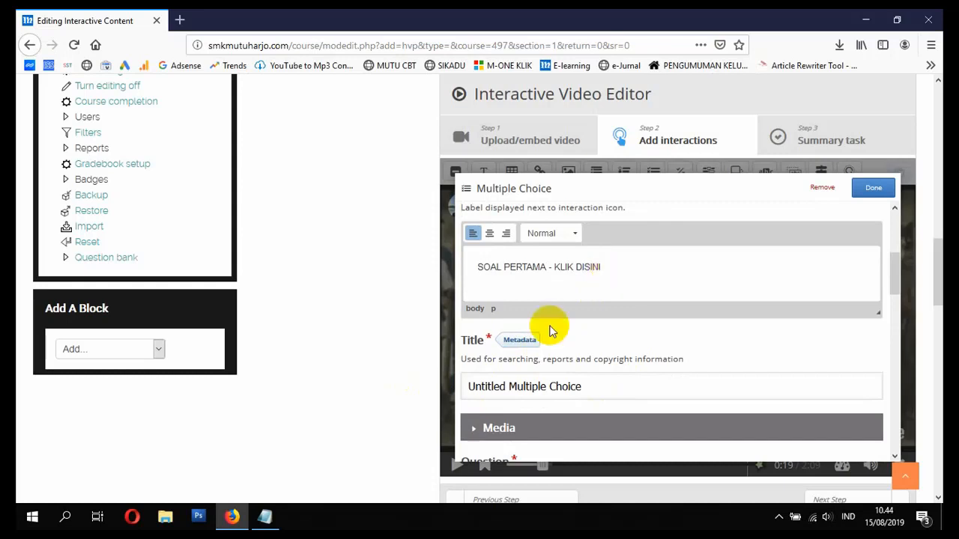
pyautogui.moveTo(582, 387); pyautogui.dragTo(371, 398)
pyautogui.write('SOAL PERTAMA')
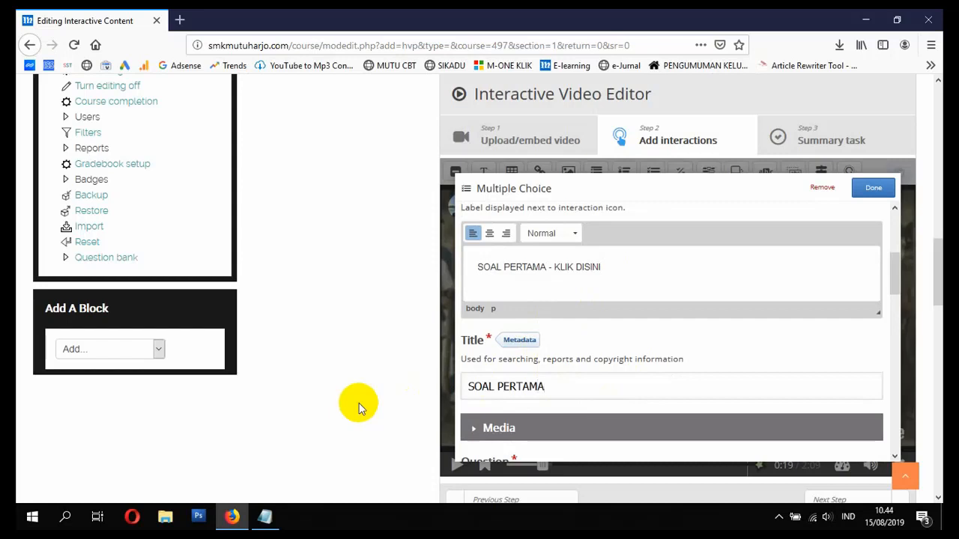
pyautogui.scroll(-2, 359, 407)
pyautogui.scroll(-4, 505, 353)
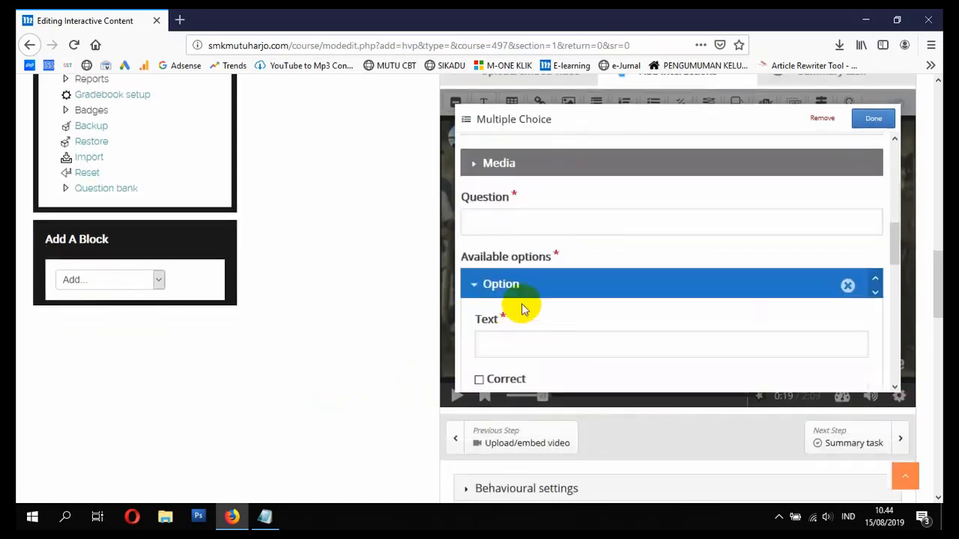
pyautogui.click(533, 229)
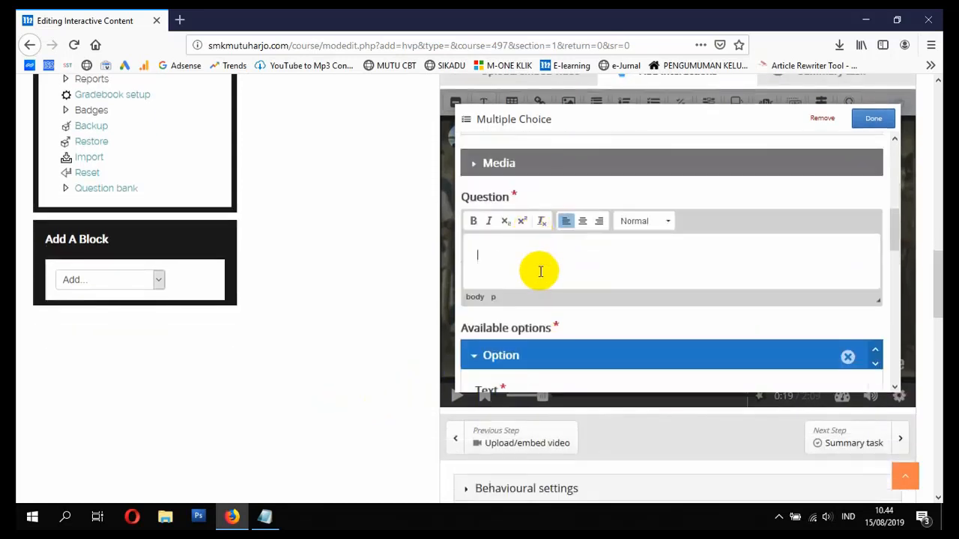
pyautogui.scroll(2, 371, 335)
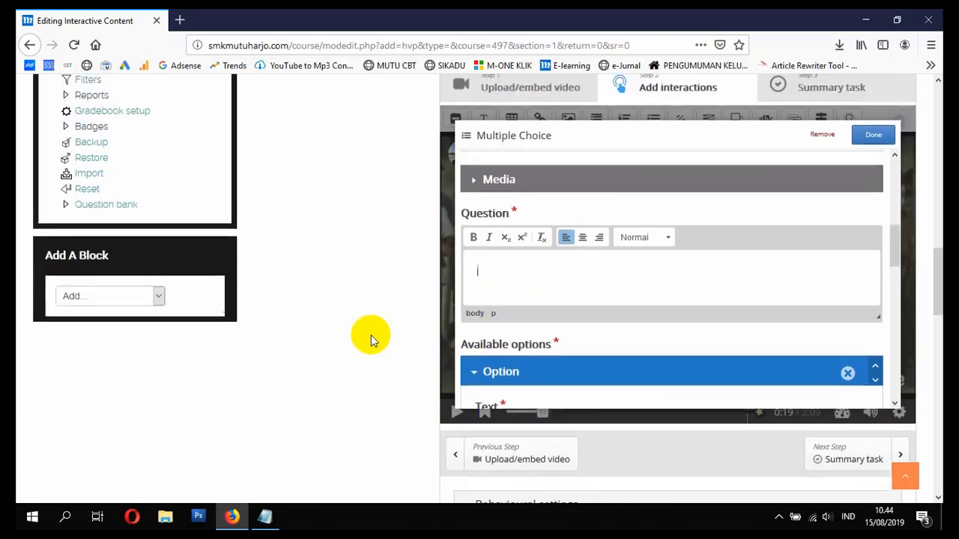
pyautogui.scroll(-2, 371, 336)
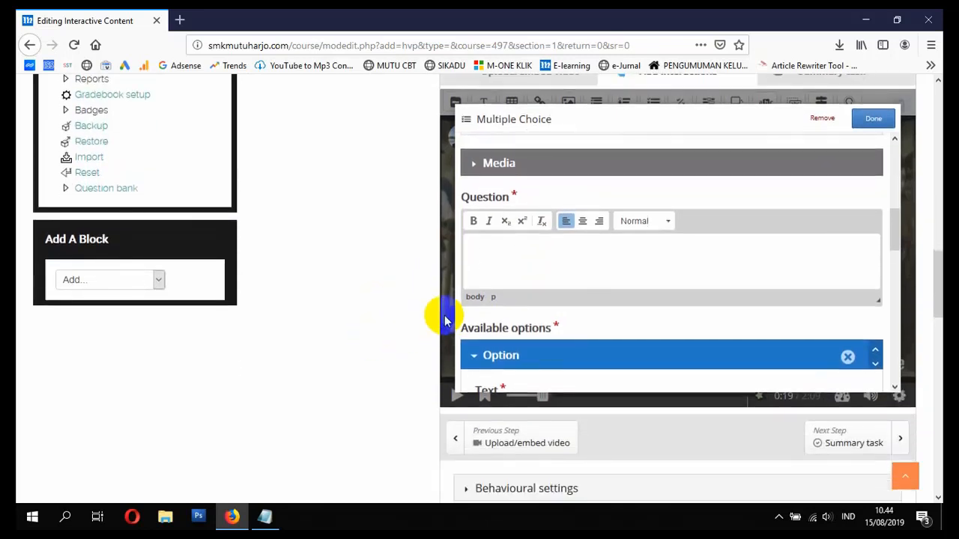
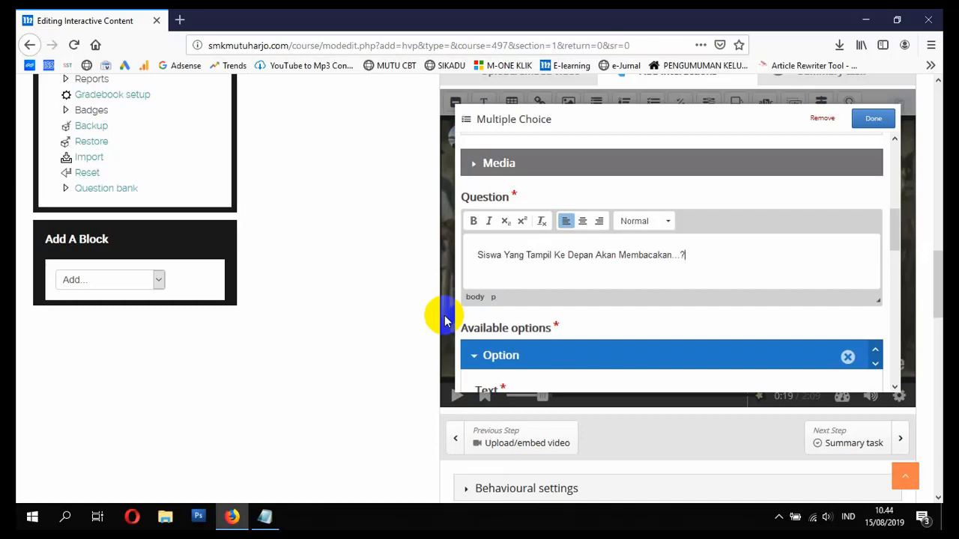
# - Enter Pantun as the first answer option and mark the second option, Puisi, as correct
pyautogui.scroll(-3, 525, 285)
pyautogui.click(556, 313)
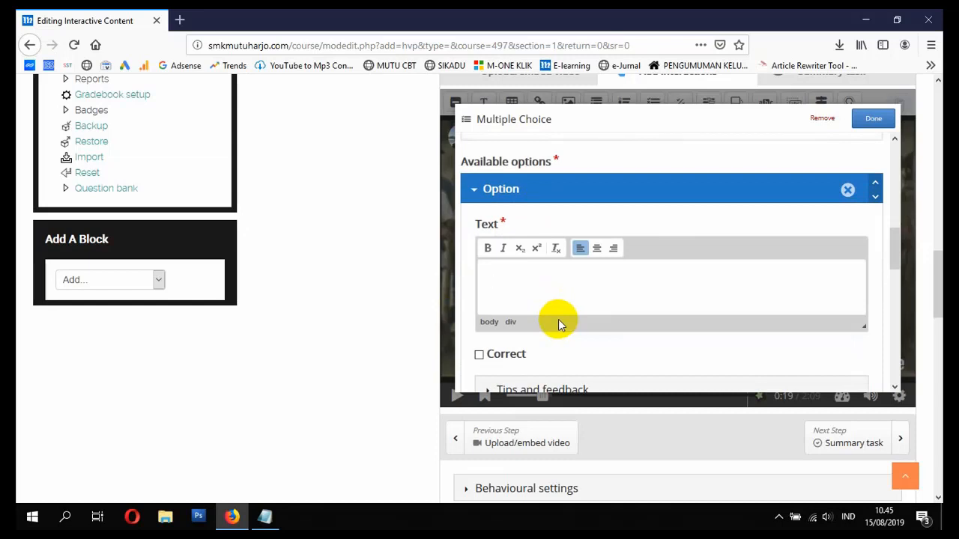
pyautogui.write('pantun')
pyautogui.press('BackSpace')
pyautogui.press('BackSpace')
pyautogui.press('BackSpace')
pyautogui.press('BackSpace')
pyautogui.press('BackSpace')
pyautogui.press('BackSpace')
pyautogui.write('Pantun')
pyautogui.scroll(-3, 541, 328)
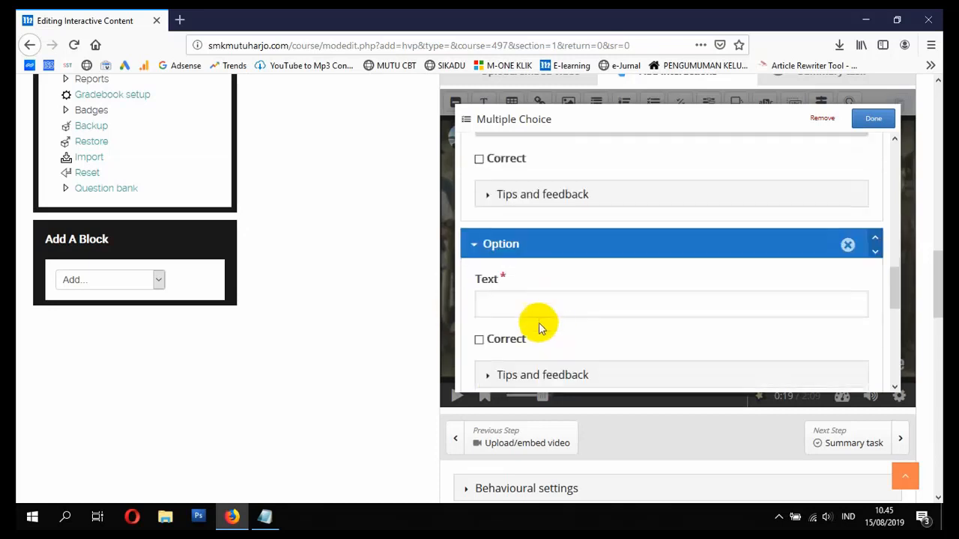
pyautogui.click(525, 311)
pyautogui.scroll(2, 574, 298)
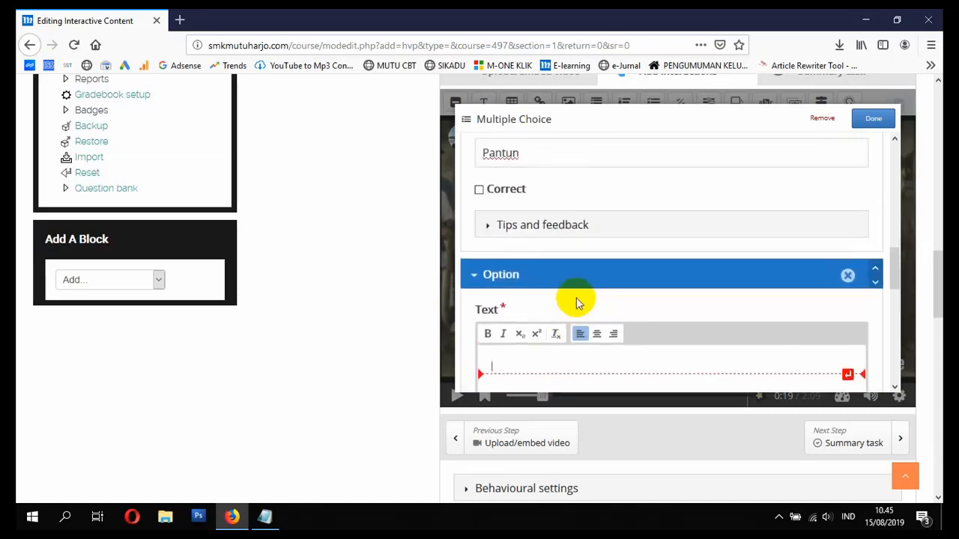
pyautogui.scroll(-3, 578, 322)
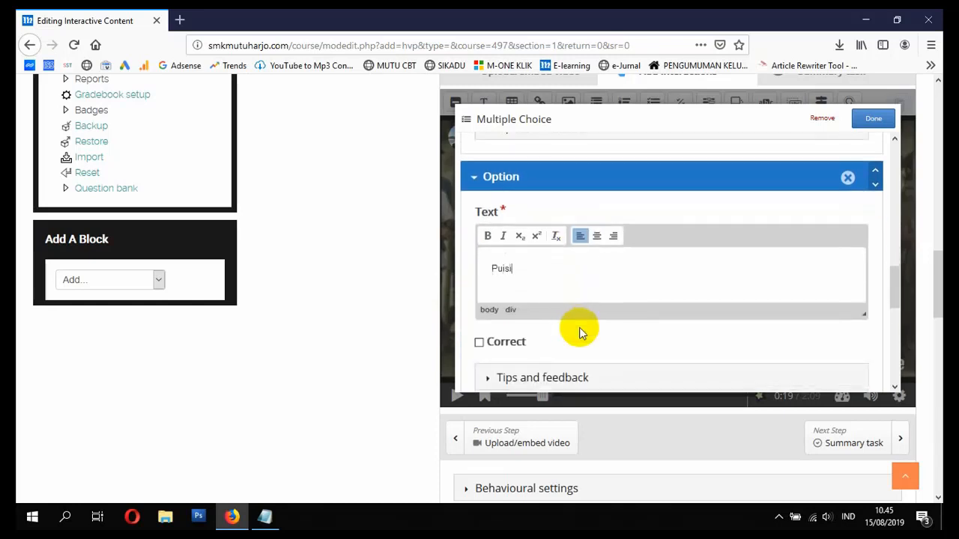
pyautogui.click(478, 343)
pyautogui.scroll(-5, 520, 322)
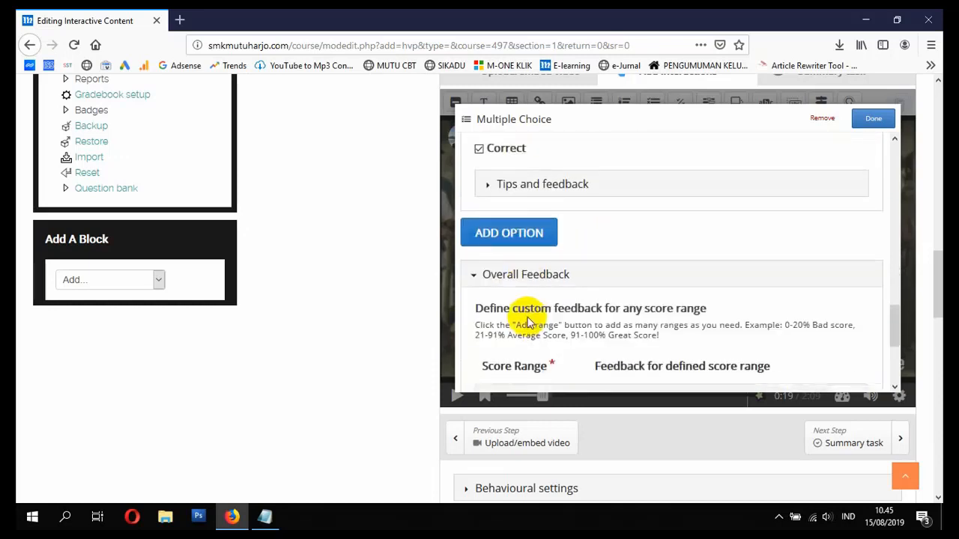
# - Add a third answer option reading Pidato
pyautogui.click(521, 247)
pyautogui.click(535, 294)
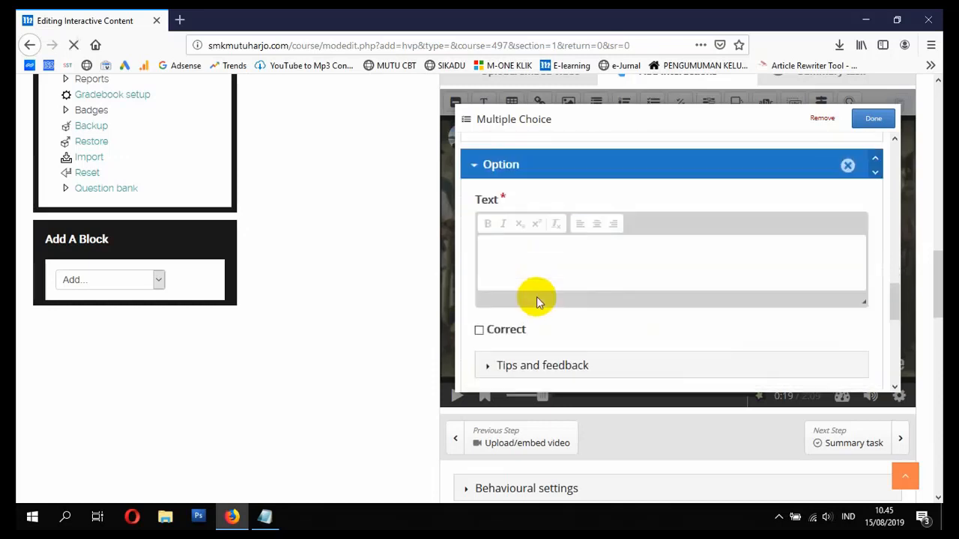
pyautogui.write('Pidato')
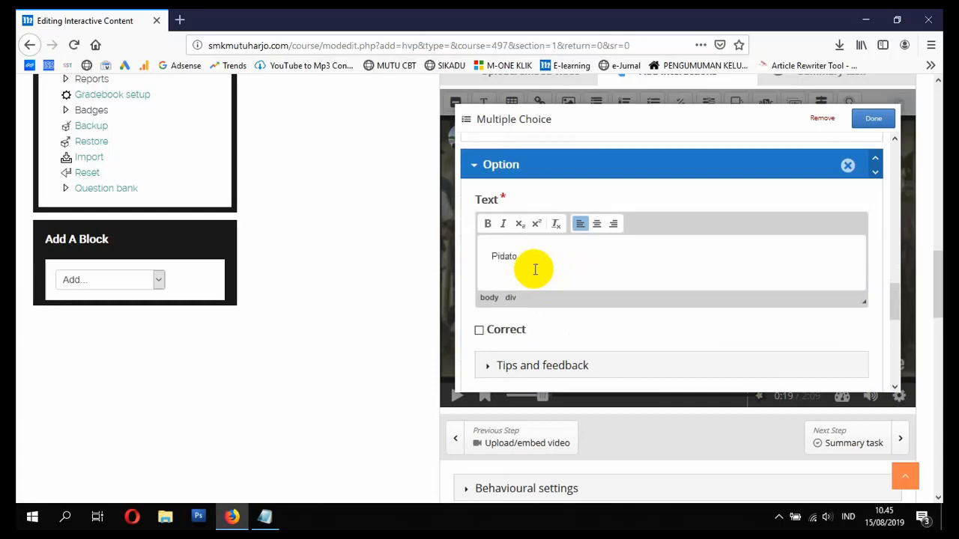
pyautogui.scroll(-2, 539, 318)
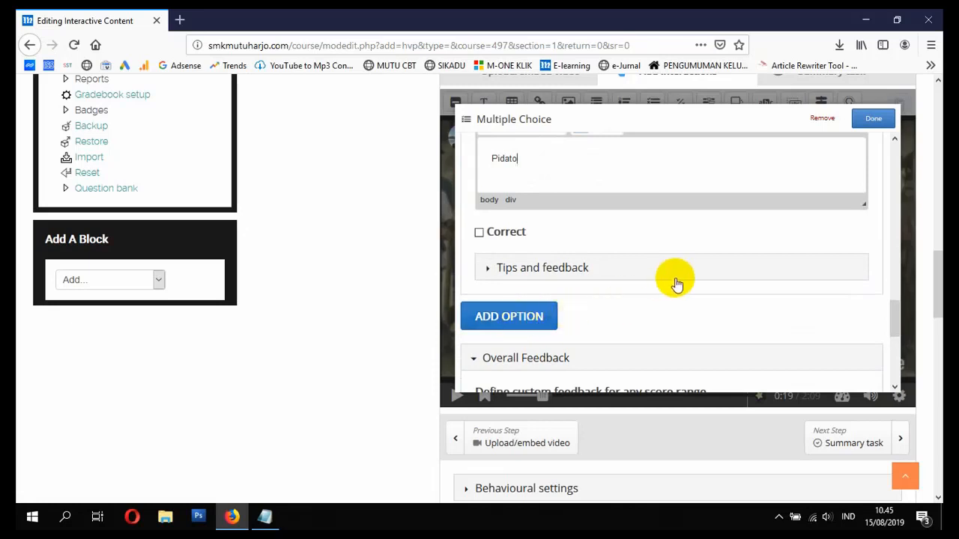
pyautogui.scroll(-4, 674, 281)
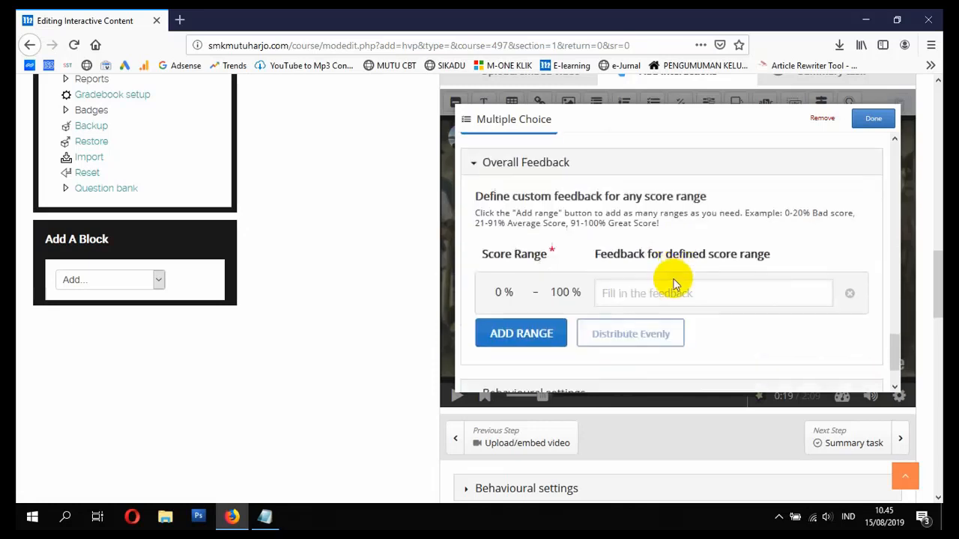
# - Save the SOAL PERTAMA question, then reopen it to check it and close it again
pyautogui.click(874, 120)
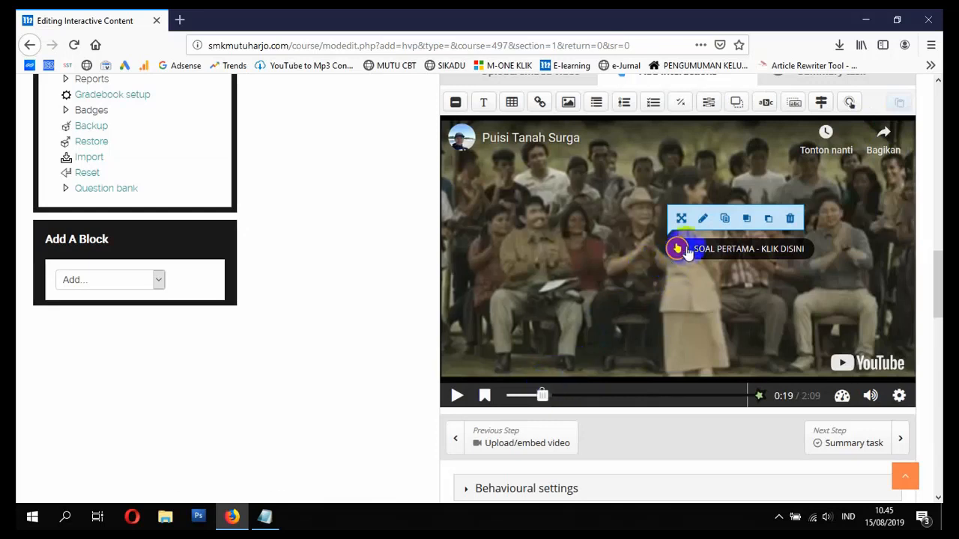
pyautogui.click(704, 218)
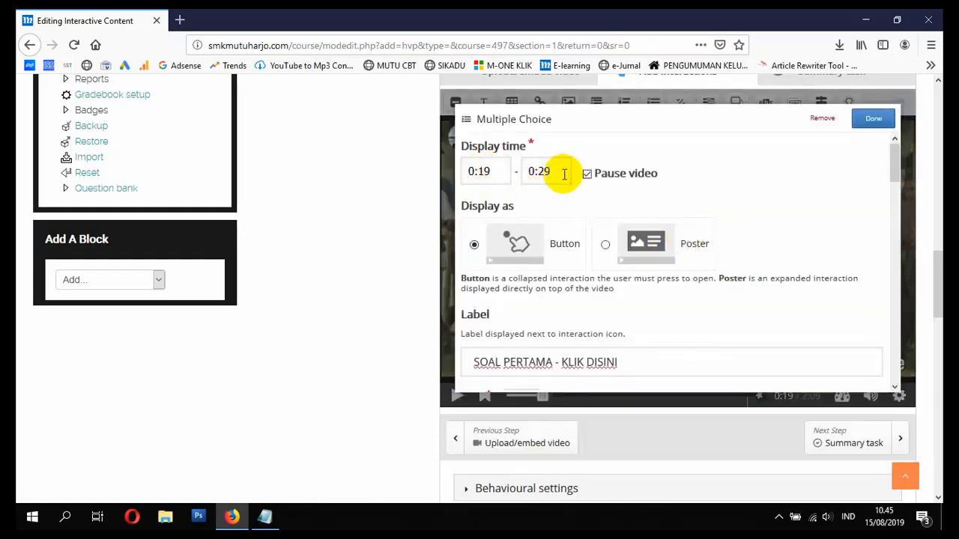
pyautogui.click(874, 121)
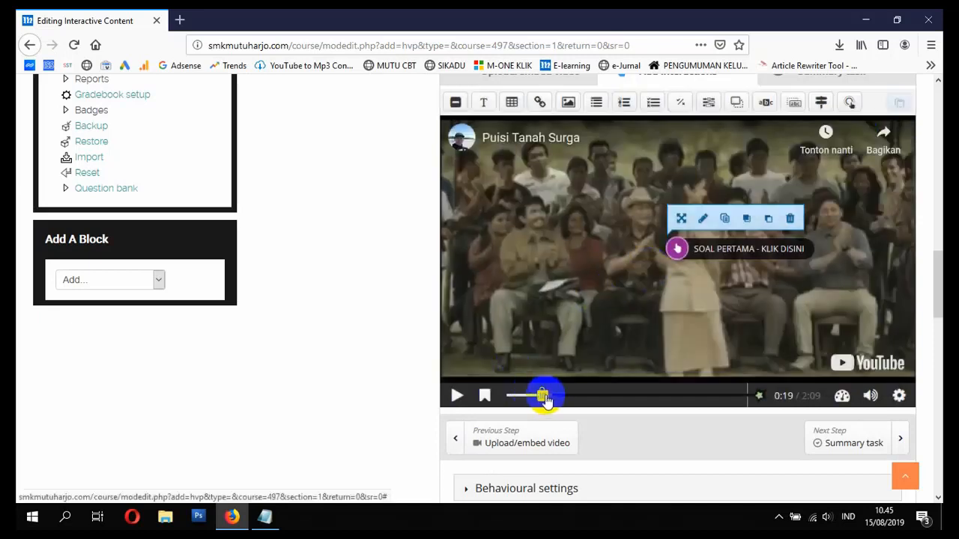
# - Rewind the video to the start and play it through, pausing at 0:34
pyautogui.moveTo(542, 394); pyautogui.dragTo(505, 397)
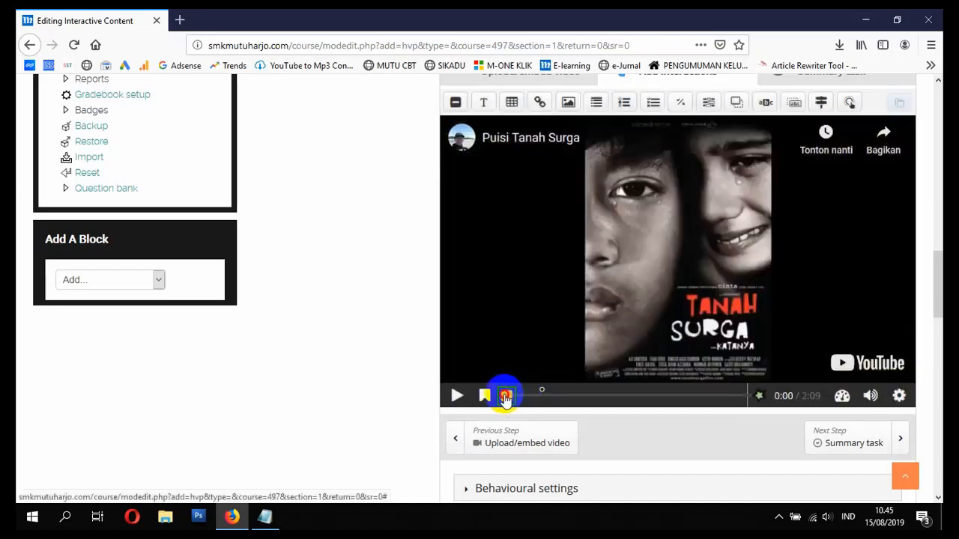
pyautogui.click(457, 396)
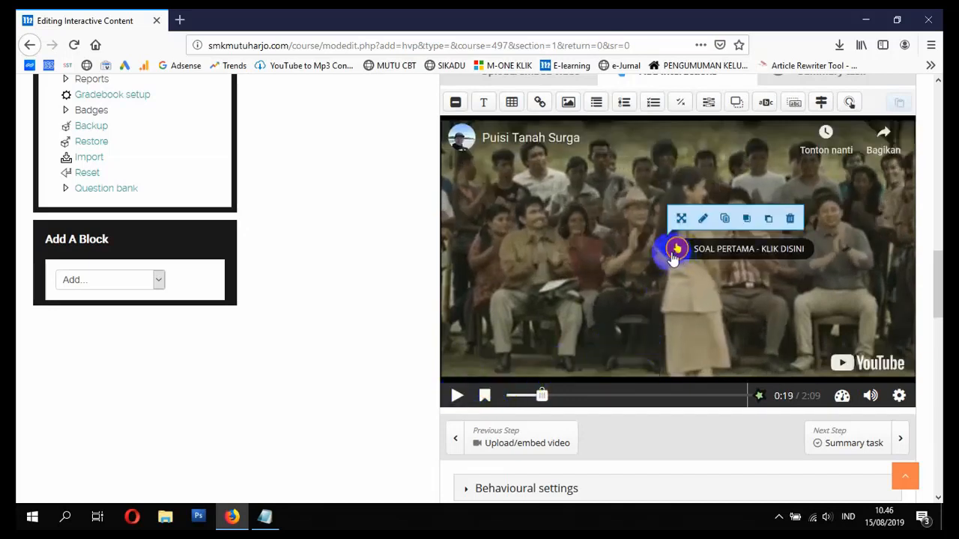
pyautogui.click(459, 397)
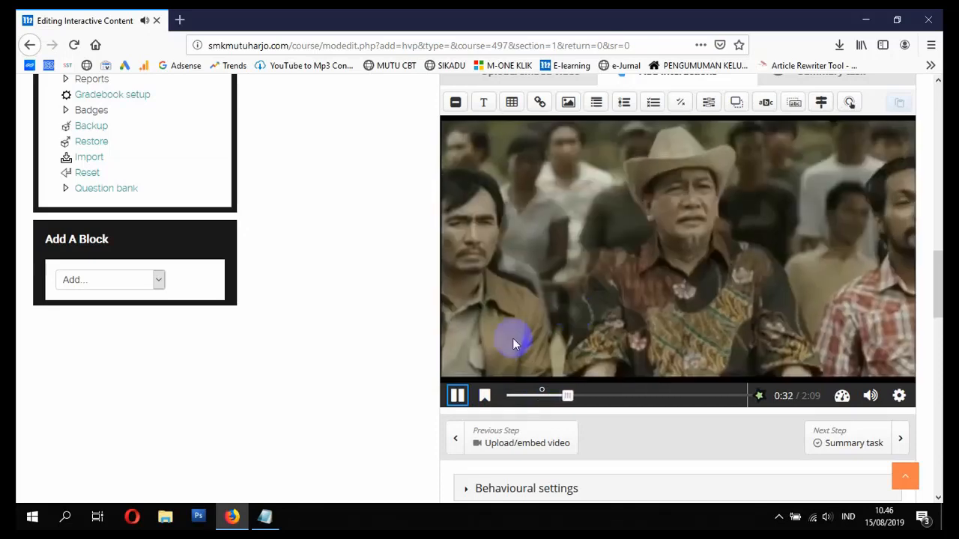
pyautogui.click(458, 396)
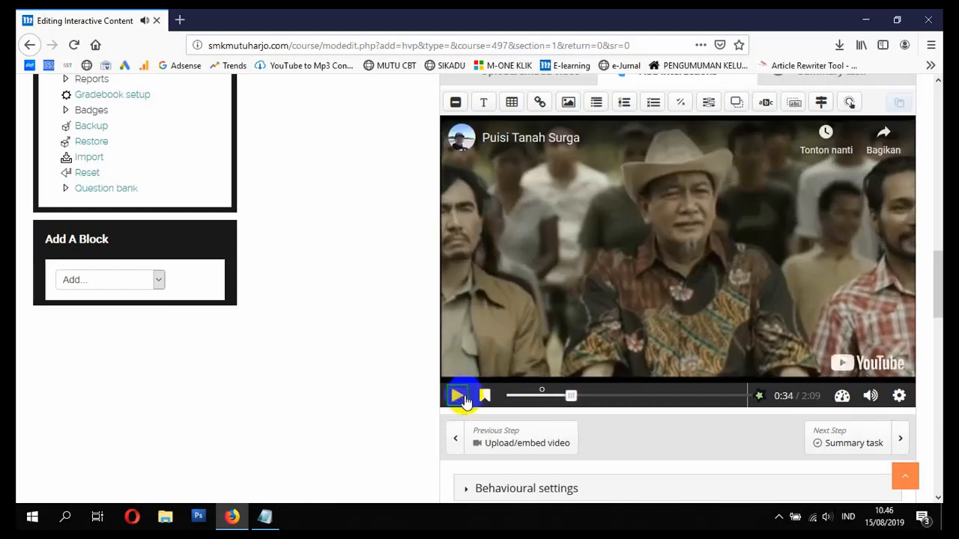
pyautogui.click(625, 112)
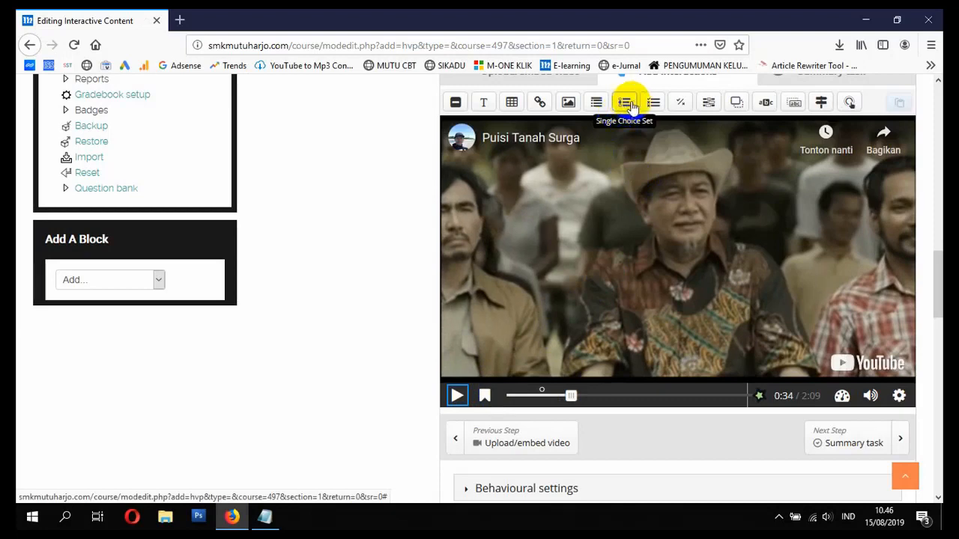
# - Add a True/False question at 0:34 shown as a button, with label and title SOAL KEDUA
pyautogui.click(681, 103)
pyautogui.click(588, 173)
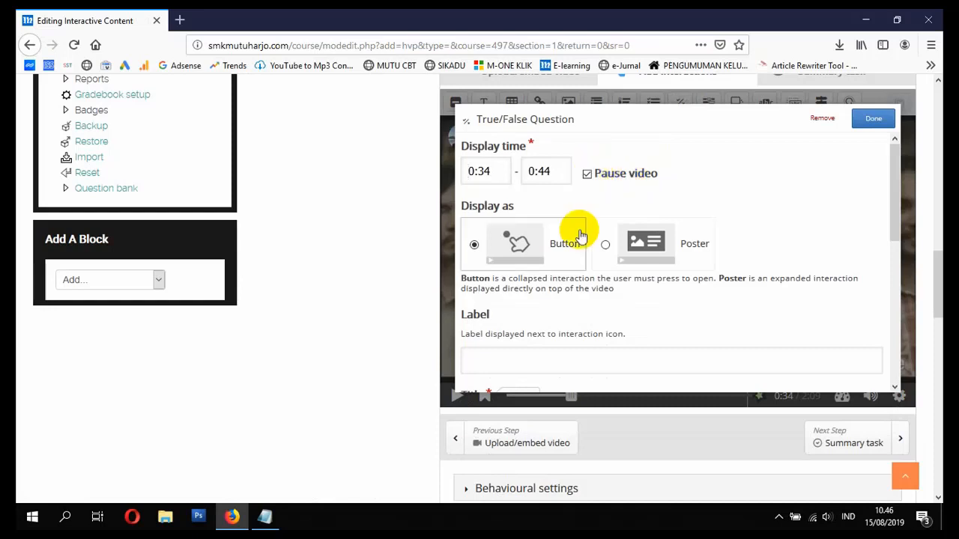
pyautogui.scroll(-3, 574, 248)
pyautogui.click(560, 269)
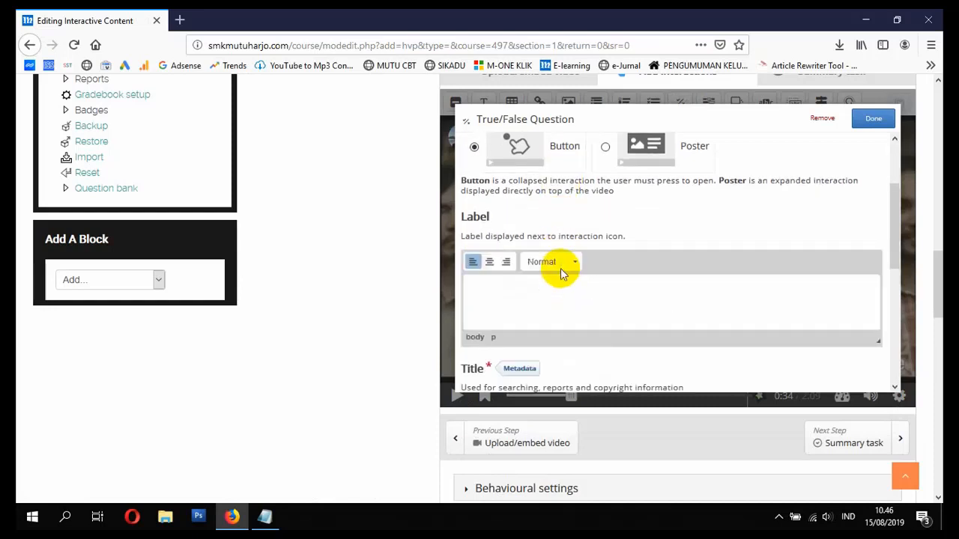
pyautogui.write('so')
pyautogui.press('BackSpace')
pyautogui.press('BackSpace')
pyautogui.write('SOAL KEDUA')
pyautogui.press('BackSpace')
pyautogui.scroll(-5, 560, 273)
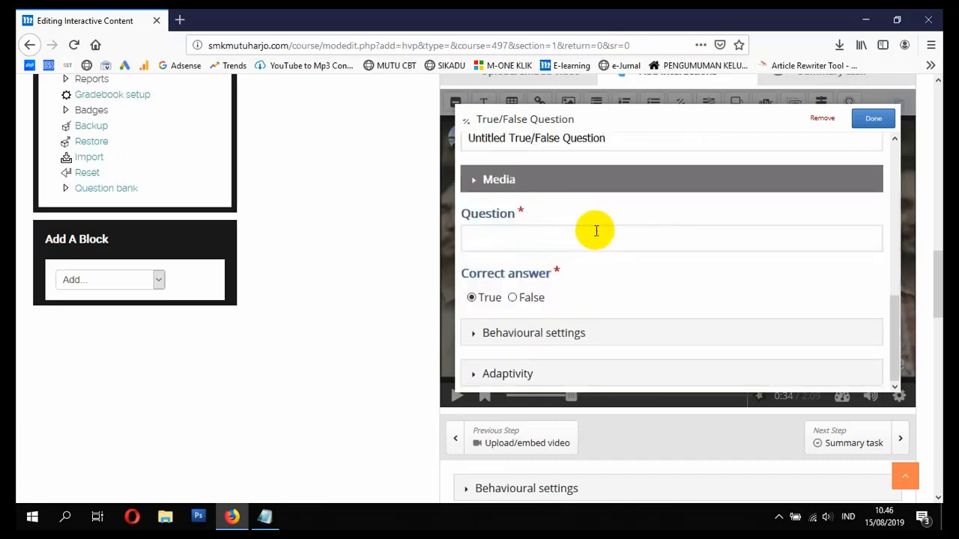
pyautogui.scroll(2, 598, 234)
pyautogui.moveTo(625, 237); pyautogui.dragTo(450, 237)
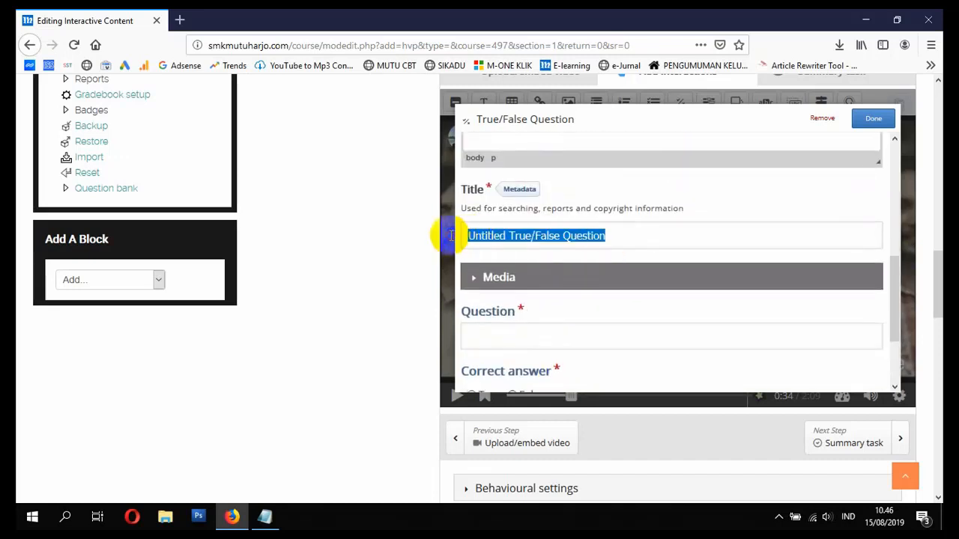
pyautogui.write('SOAL KEDUA')
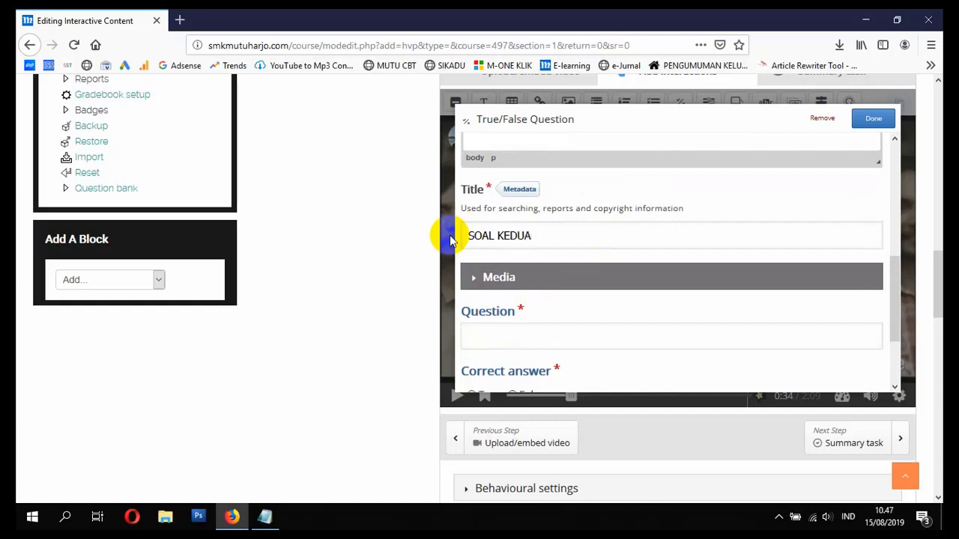
# - Write the question 'Apakah Siswa Yang Membacakan Puisi Namanya Salman..?', set its correct answer, and save it
pyautogui.scroll(-3, 520, 268)
pyautogui.click(527, 238)
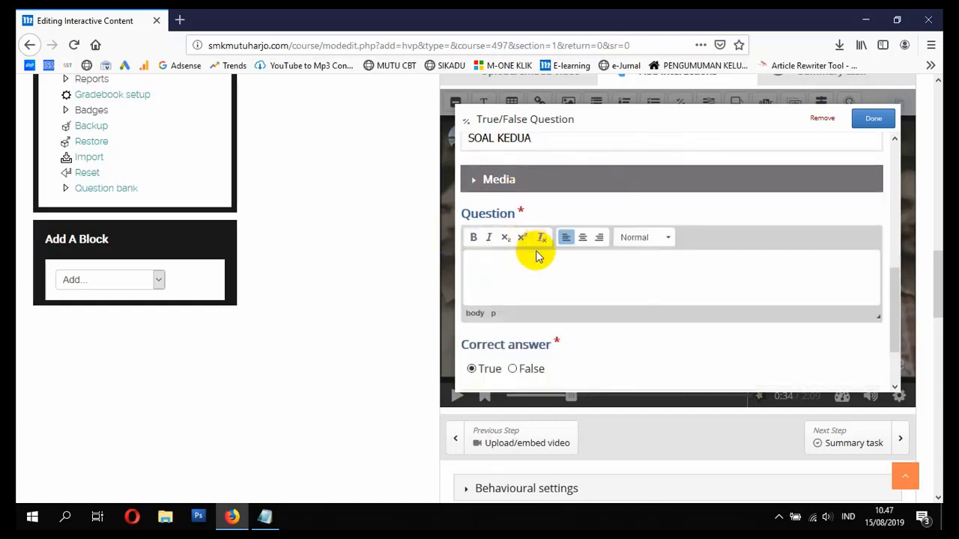
pyautogui.write('Apakah Siswa Yang')
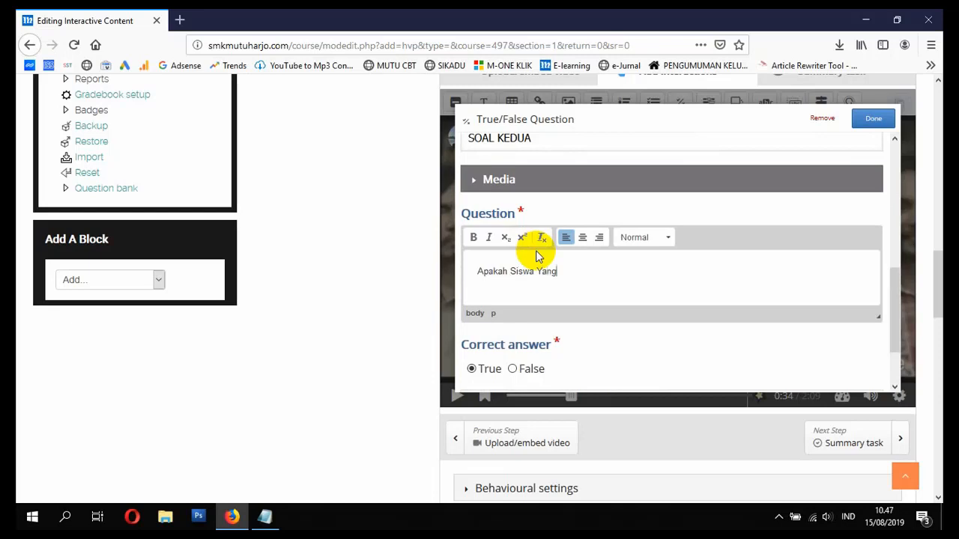
pyautogui.write(' Membacakan Puisi Na')
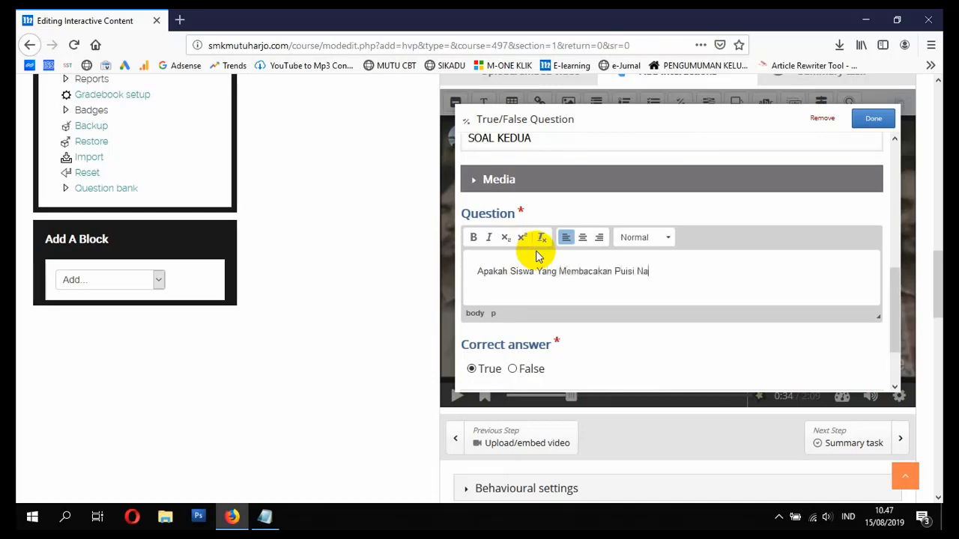
pyautogui.write('manya Salman..?')
pyautogui.scroll(-2, 537, 257)
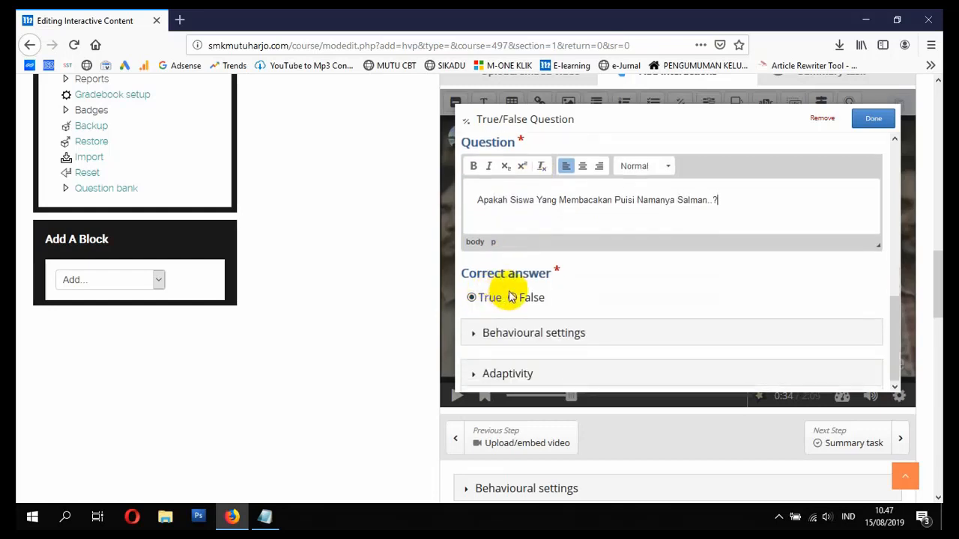
pyautogui.click(513, 297)
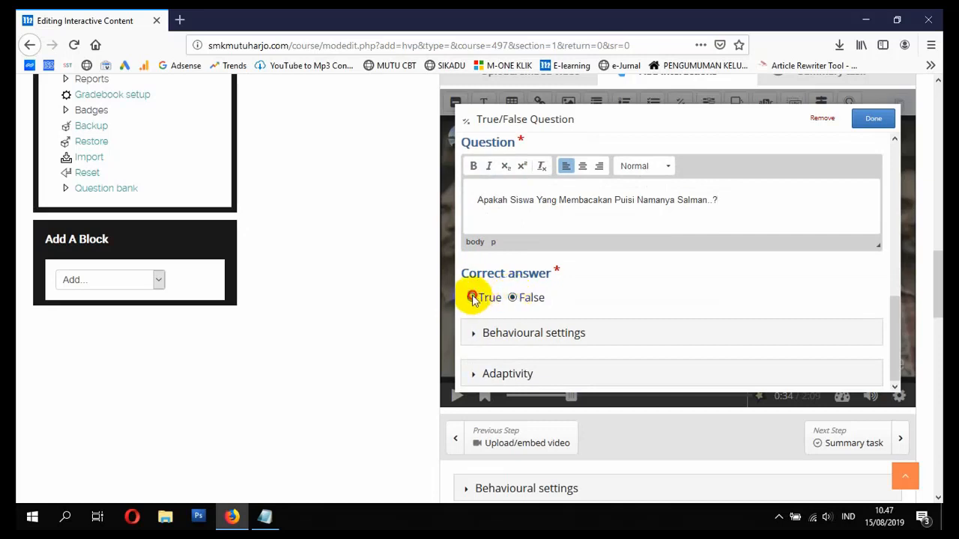
pyautogui.click(473, 297)
pyautogui.click(873, 120)
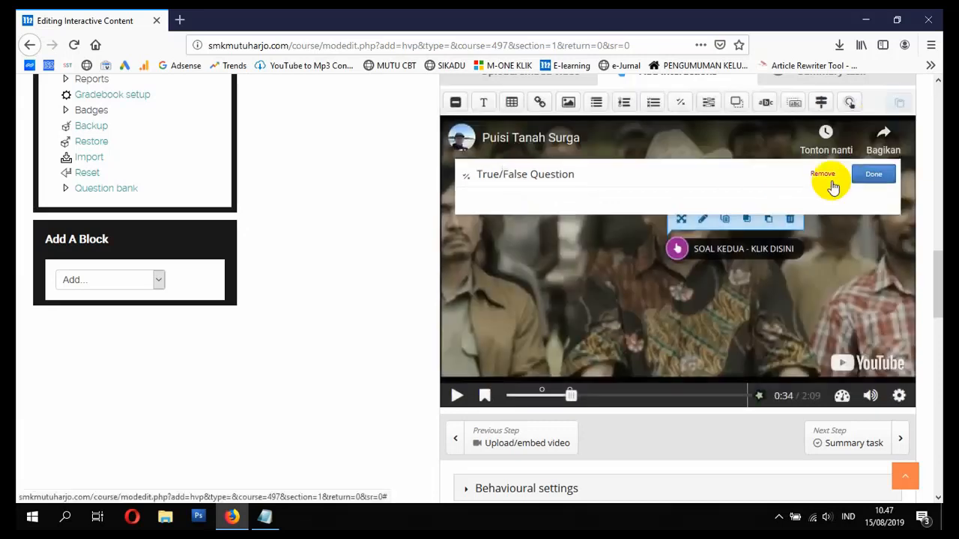
# - Play the video onward from 0:34 and pause it at 0:55
pyautogui.click(456, 396)
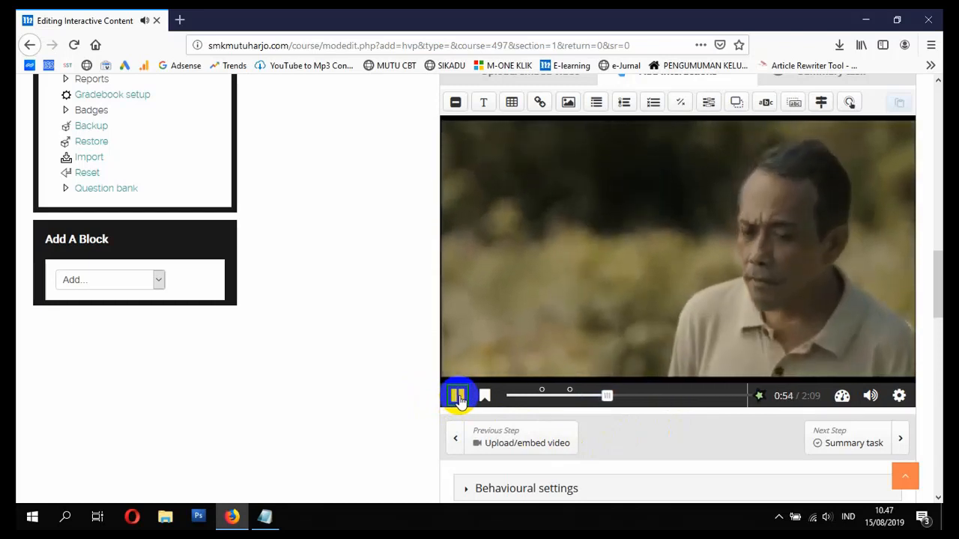
pyautogui.click(458, 398)
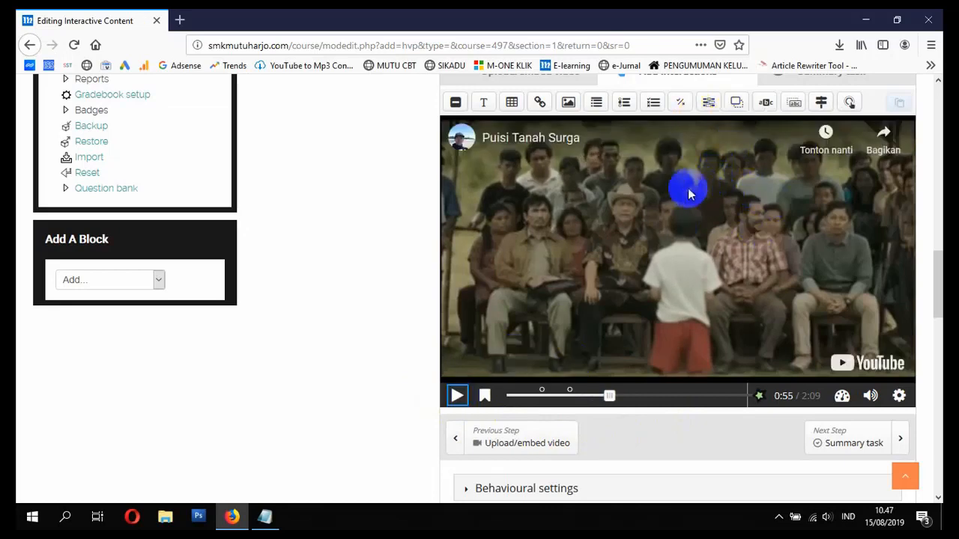
# - Add a video-pausing Fill in the Blanks interaction at 0:55, labelled 'SOAL KETIGA - KLIK DISINI' and titled SOAL KETIGA
pyautogui.click(709, 103)
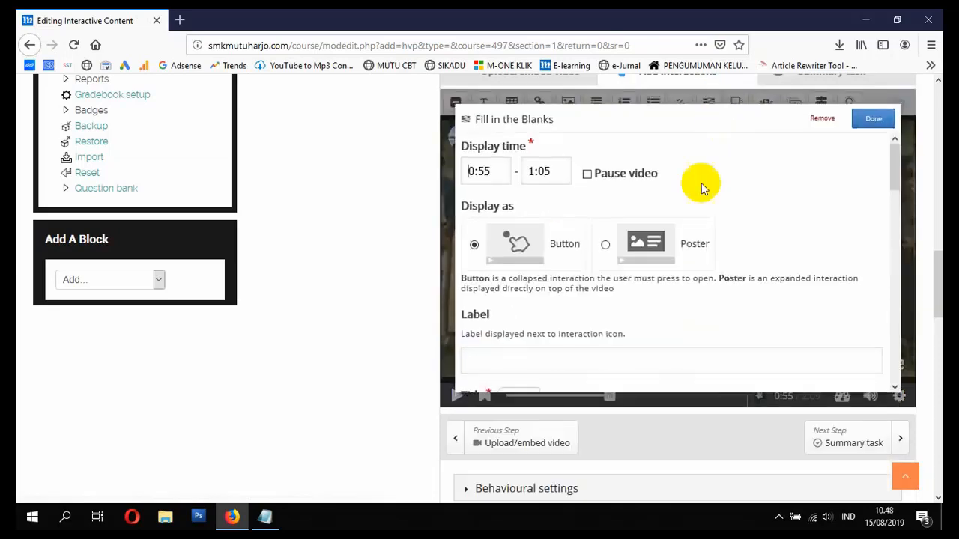
pyautogui.click(586, 174)
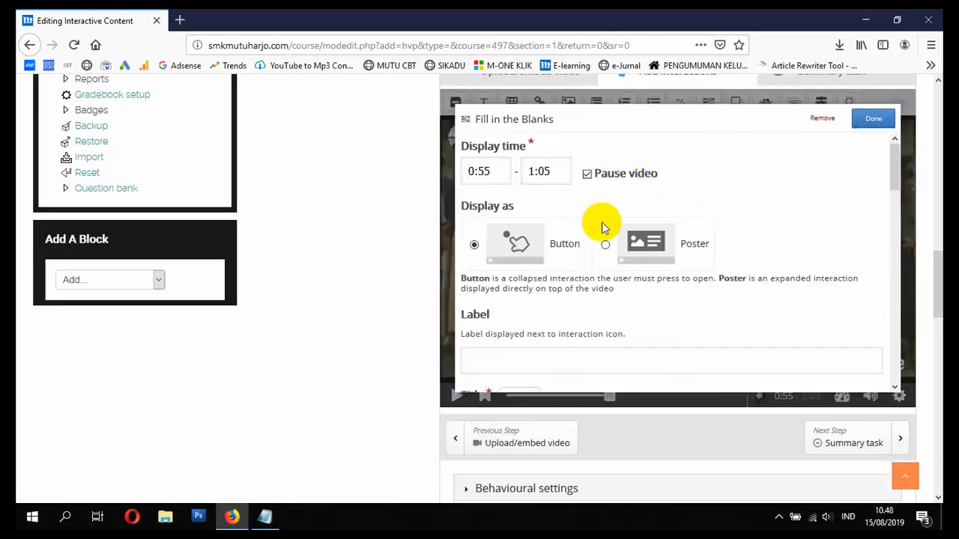
pyautogui.scroll(-3, 599, 225)
pyautogui.click(568, 170)
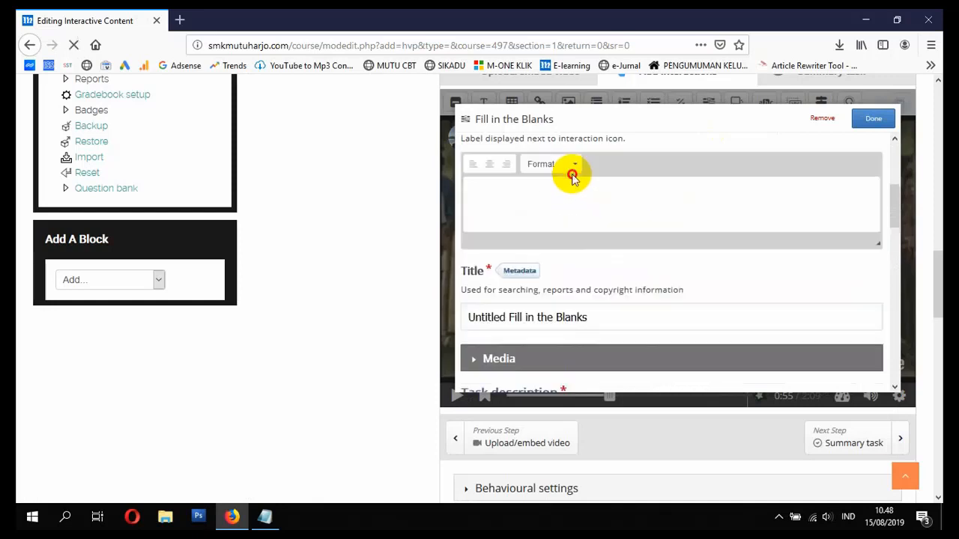
pyautogui.write('SO')
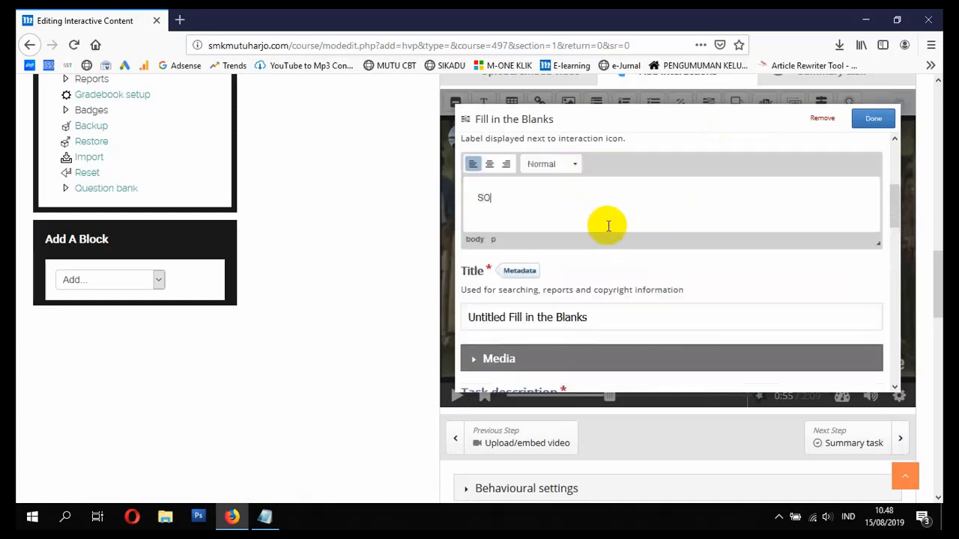
pyautogui.write('AL KETIGA - KLIK DISINI')
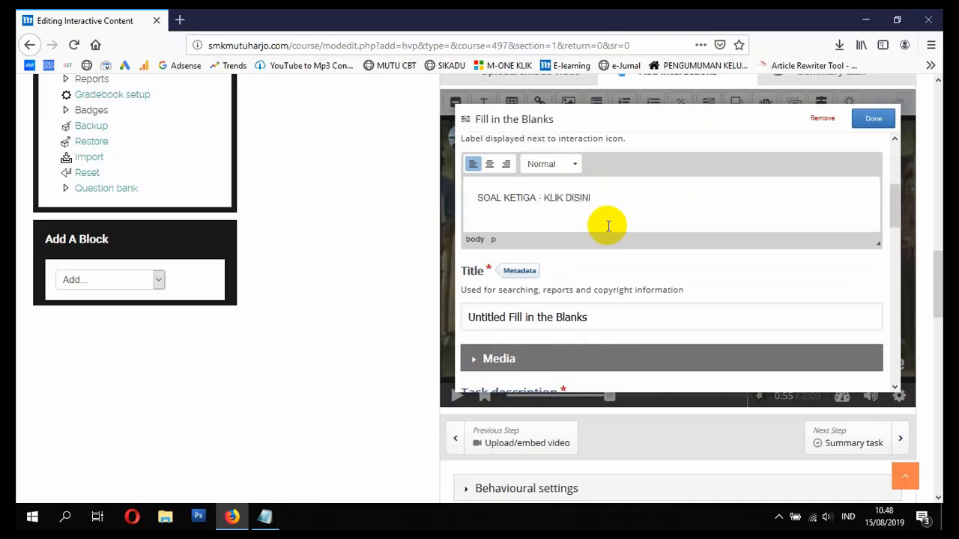
pyautogui.moveTo(589, 317); pyautogui.dragTo(364, 311)
pyautogui.write('SO')
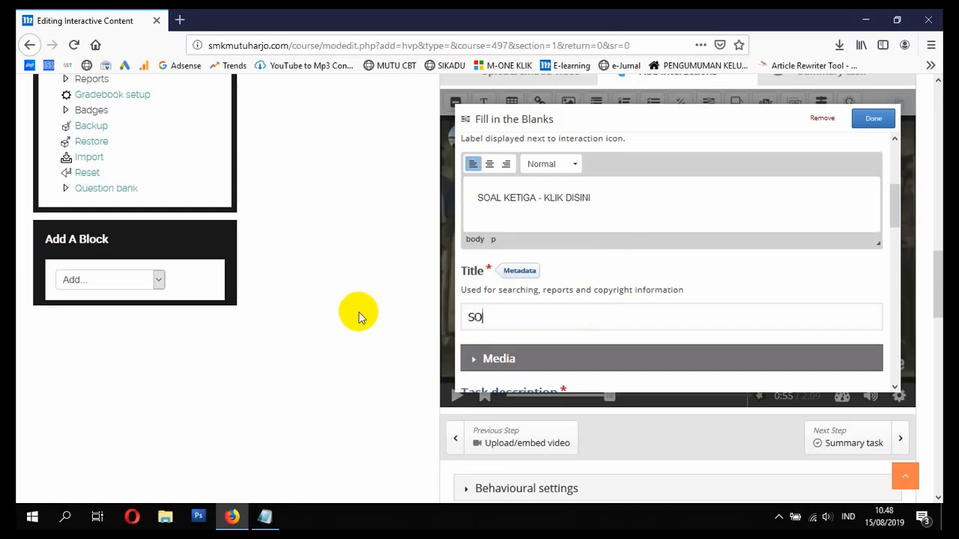
pyautogui.write('AL KETIGA')
# - Replace the task description with 'Silahkan Isi Field Yang Koson'
pyautogui.scroll(-3, 550, 312)
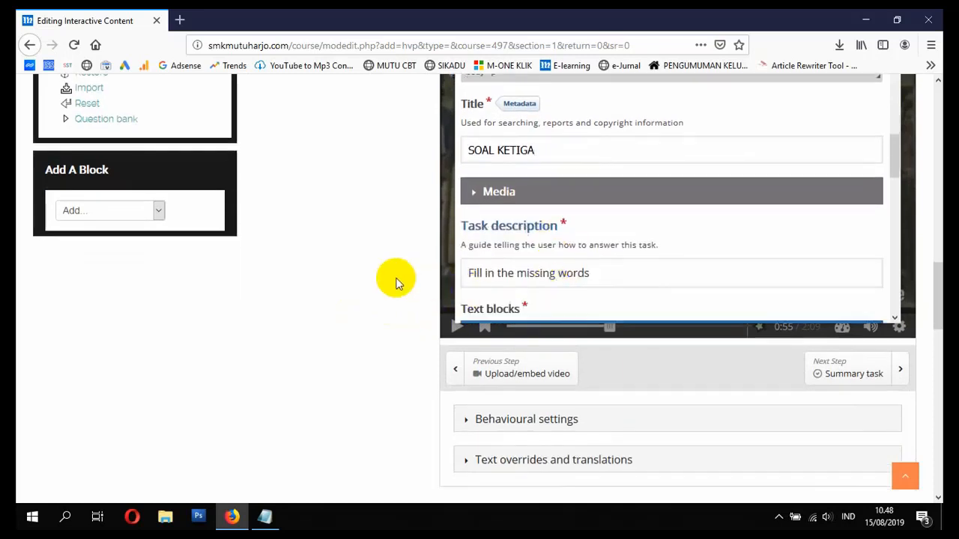
pyautogui.scroll(1, 385, 274)
pyautogui.scroll(-2, 610, 278)
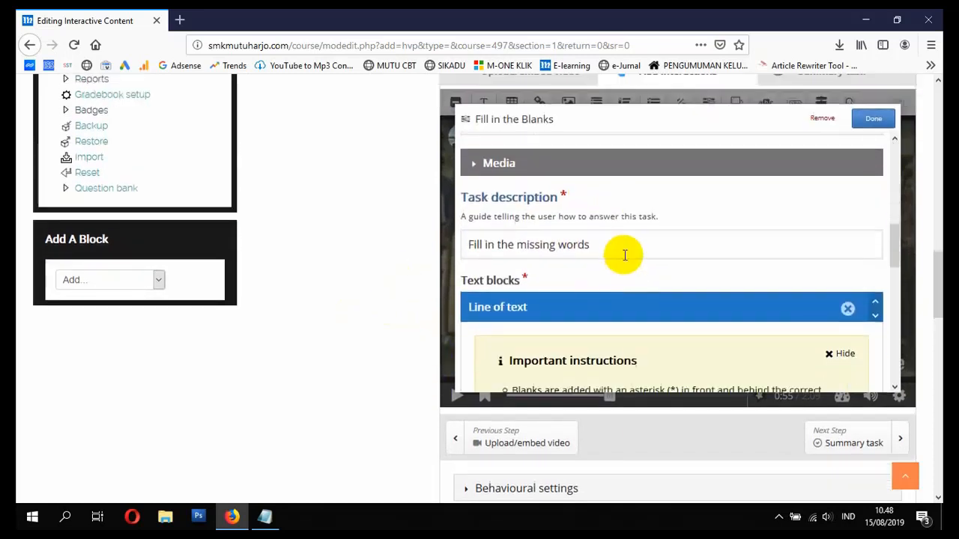
pyautogui.click(624, 255)
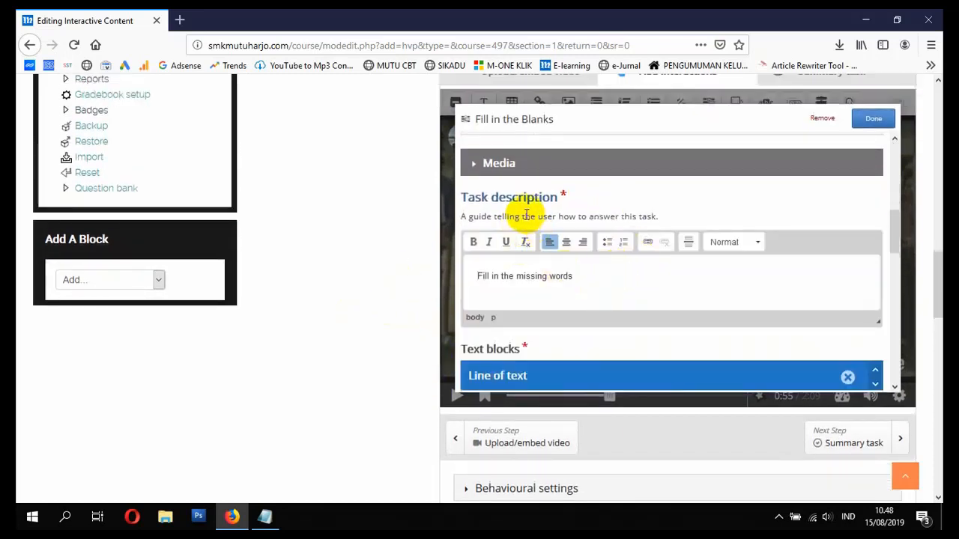
pyautogui.click(602, 278)
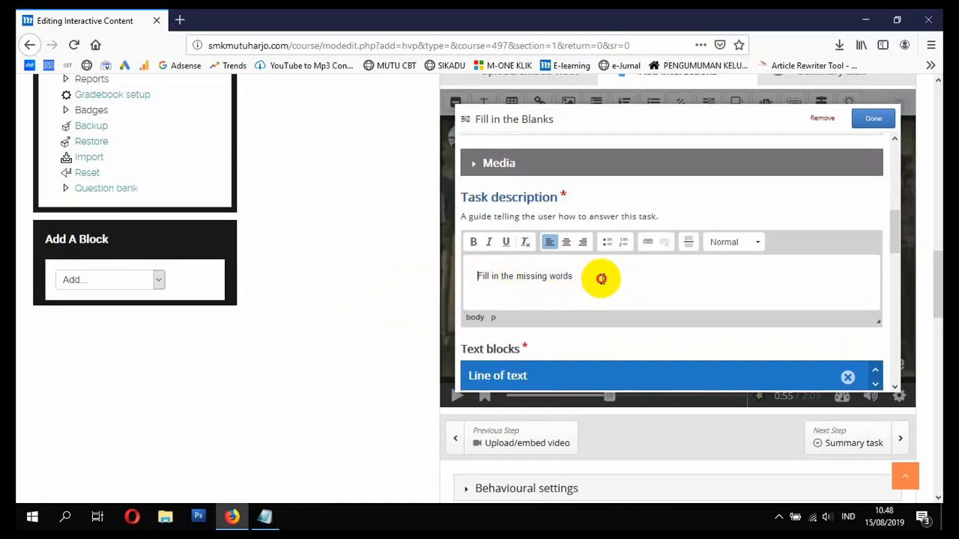
pyautogui.moveTo(602, 279); pyautogui.dragTo(413, 268)
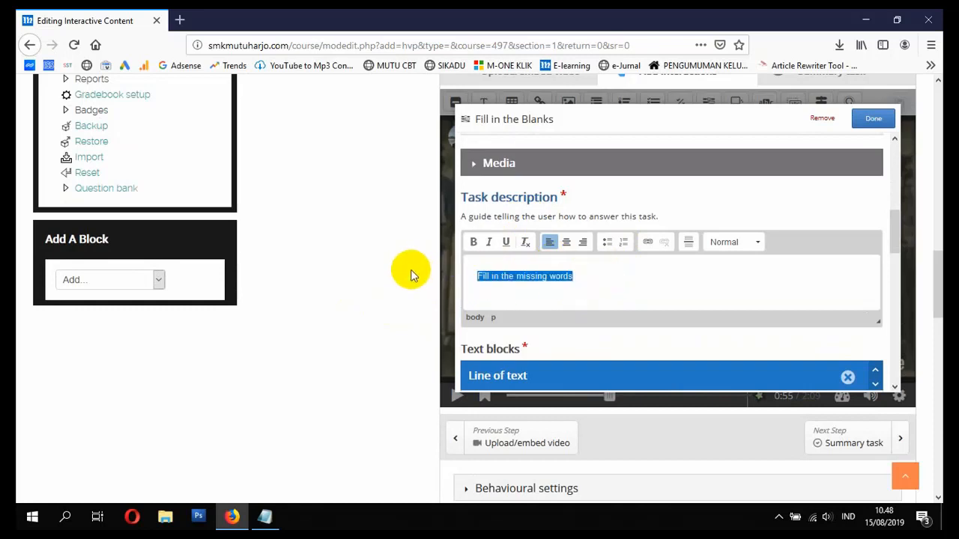
pyautogui.write('Silahkan Isi')
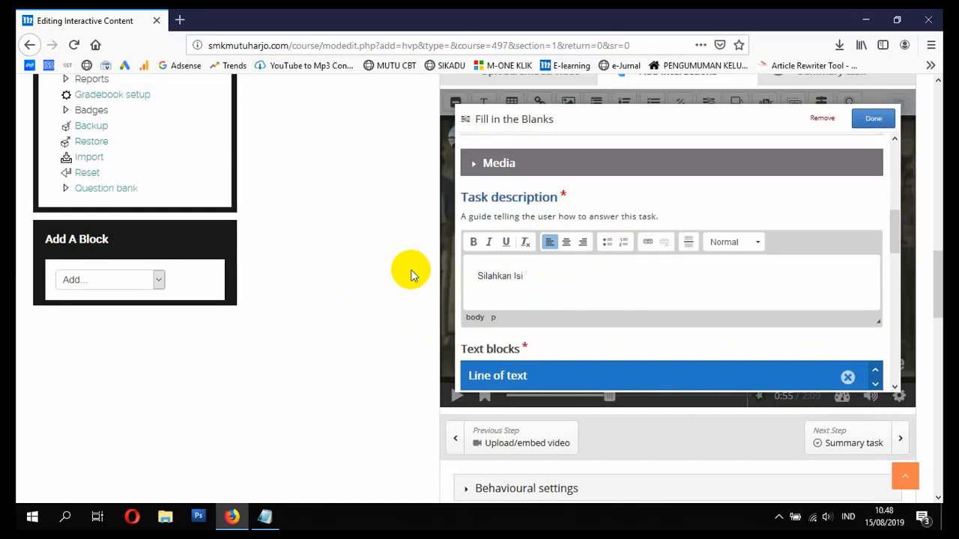
pyautogui.write(' F')
pyautogui.write('ield ynag')
pyautogui.write(' koso')
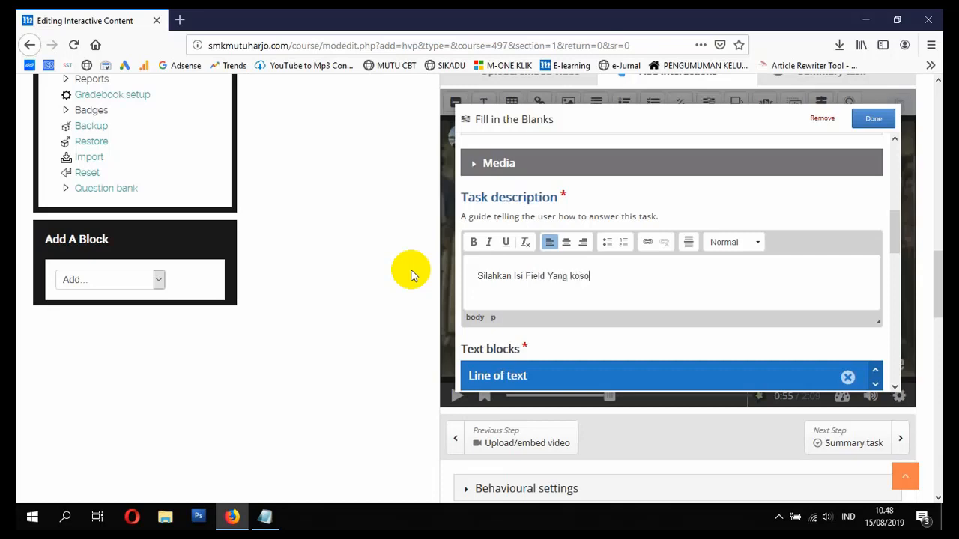
pyautogui.press('BackSpace')
pyautogui.press('BackSpace')
pyautogui.scroll(-5, 574, 274)
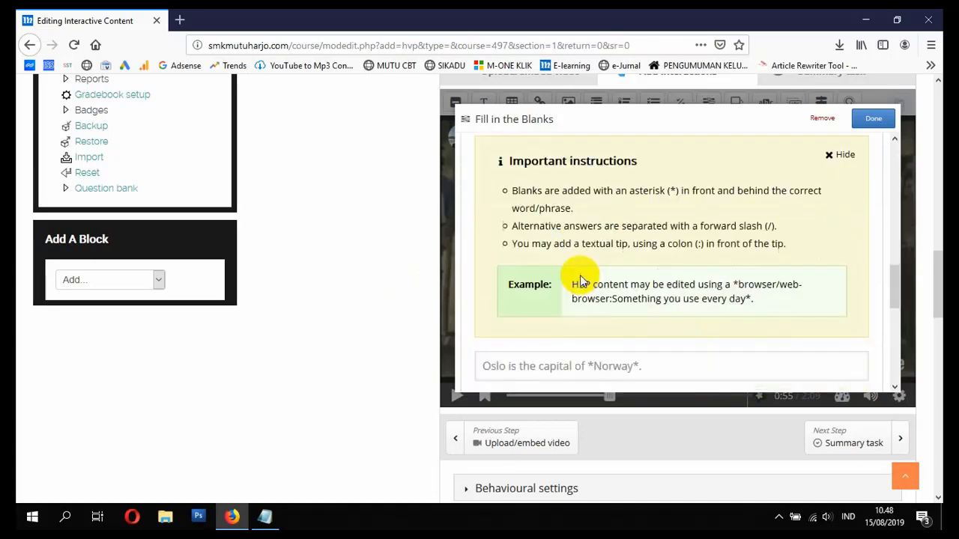
# - Enter the sentence 'Siswa Membaca Puisi Tersebut Dengan Memegang *kertas*' with kertas as the blank, and save the question
pyautogui.scroll(-2, 580, 280)
pyautogui.scroll(2, 574, 252)
pyautogui.click(551, 247)
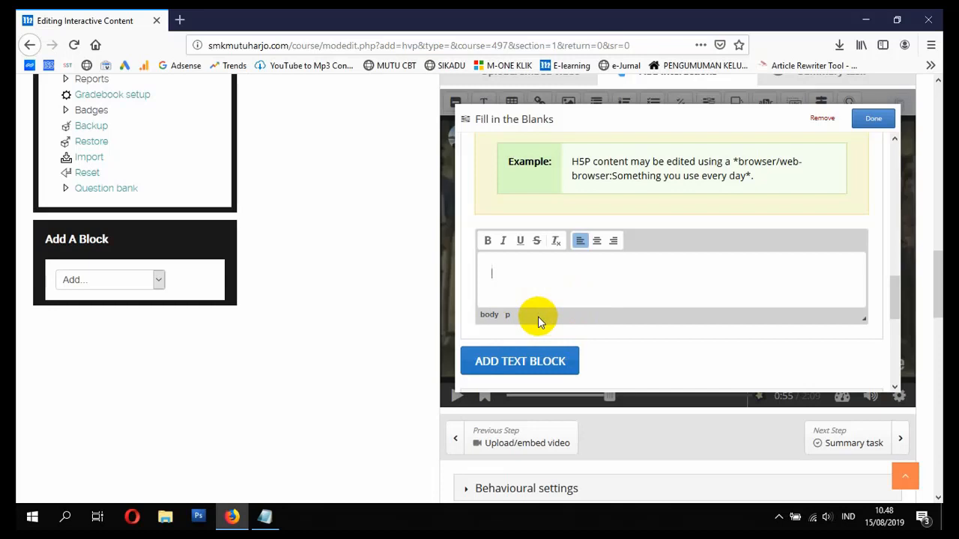
pyautogui.write('Siswa Membaca Puisi Ter')
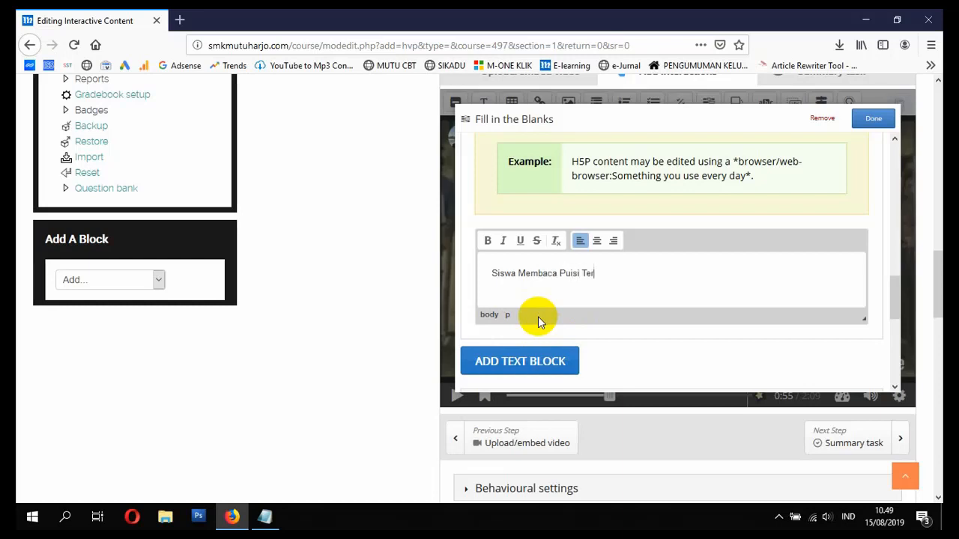
pyautogui.write('sebut Dengan Memegang')
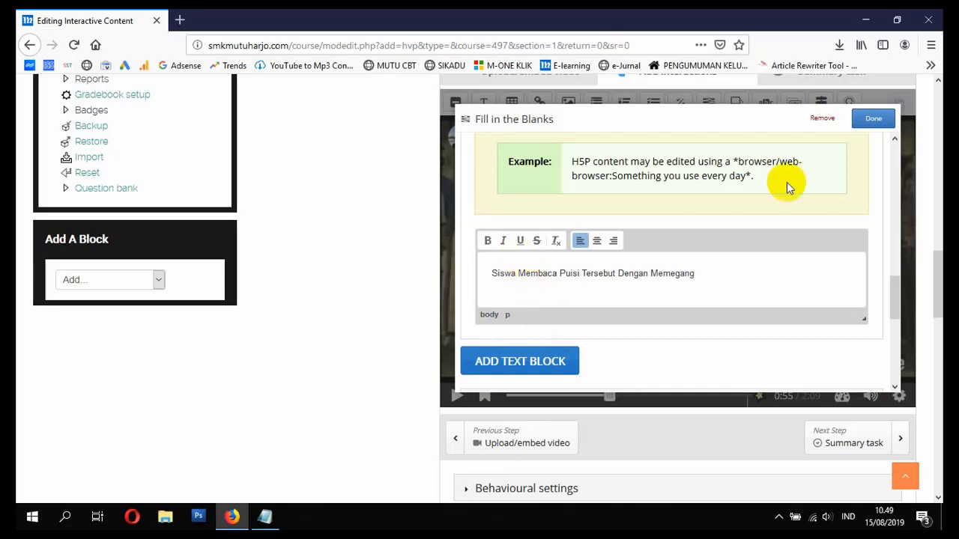
pyautogui.moveTo(739, 160); pyautogui.dragTo(733, 160)
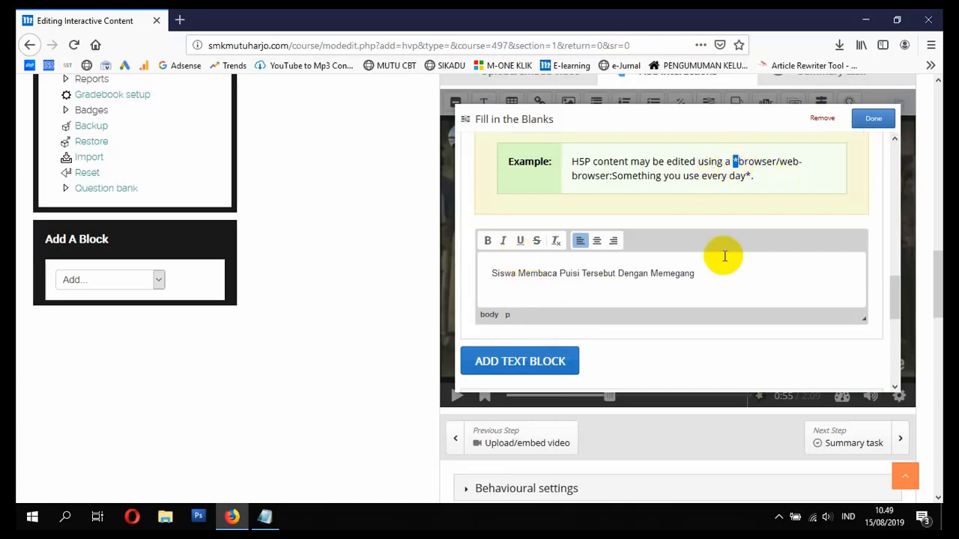
pyautogui.click(728, 277)
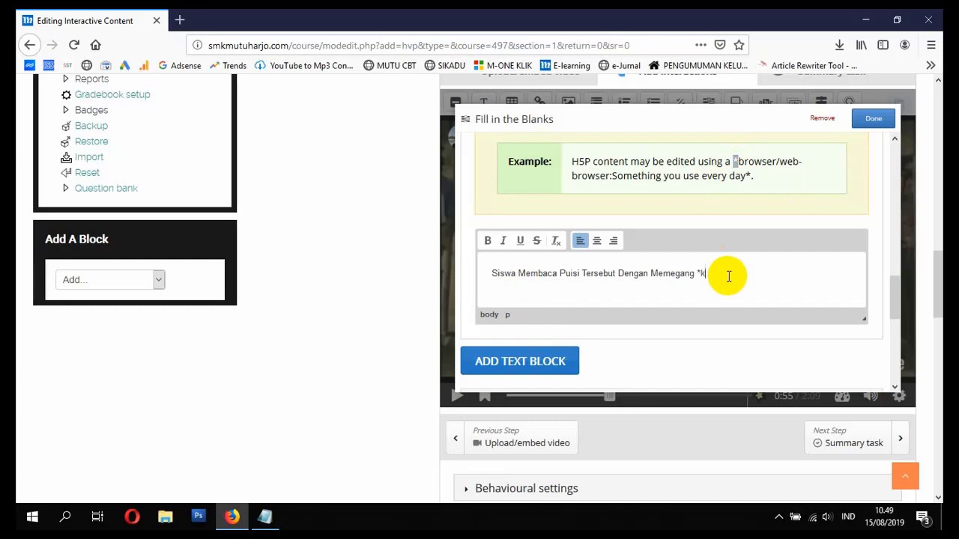
pyautogui.write('*kertas*')
pyautogui.scroll(-2, 663, 304)
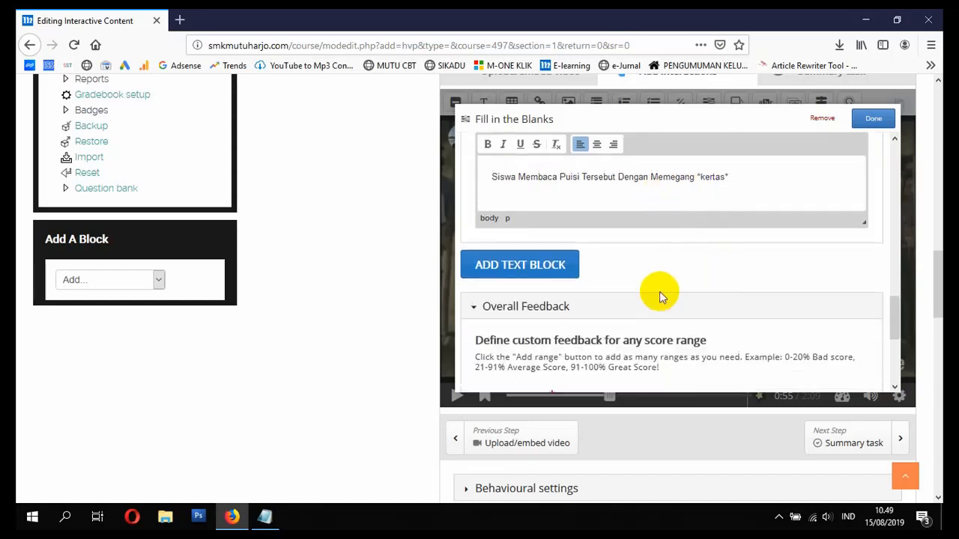
pyautogui.scroll(3, 681, 218)
pyautogui.click(874, 120)
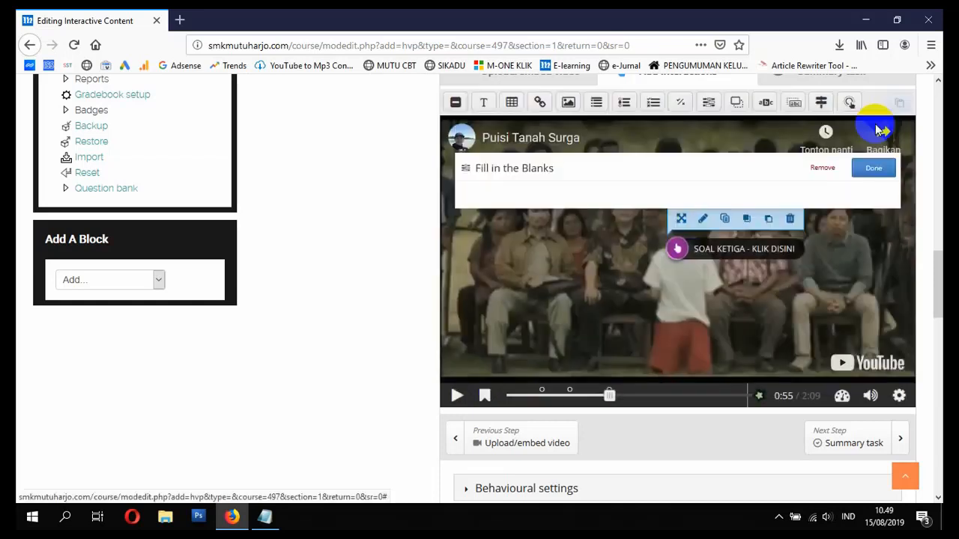
# - Play the video onward from 0:55 and pause it at 1:11
pyautogui.click(456, 395)
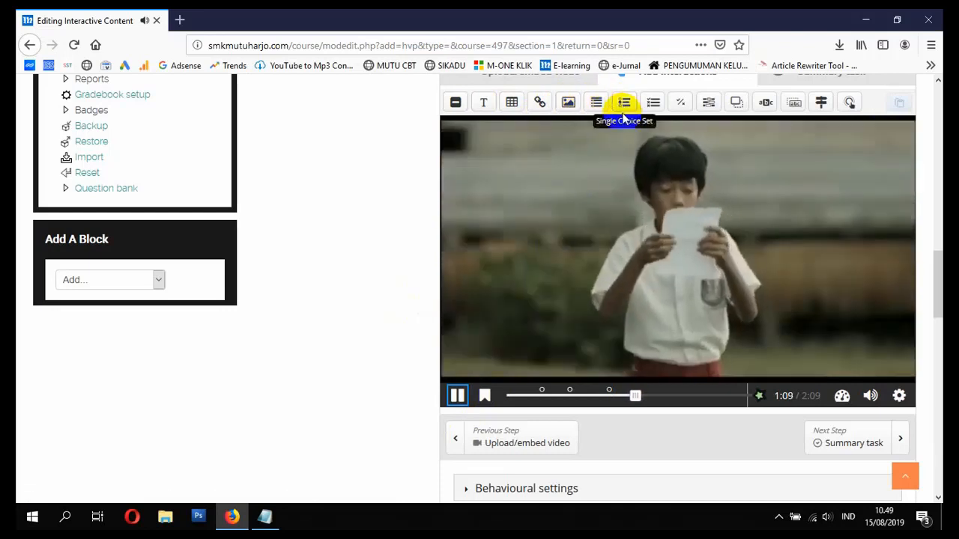
pyautogui.click(457, 395)
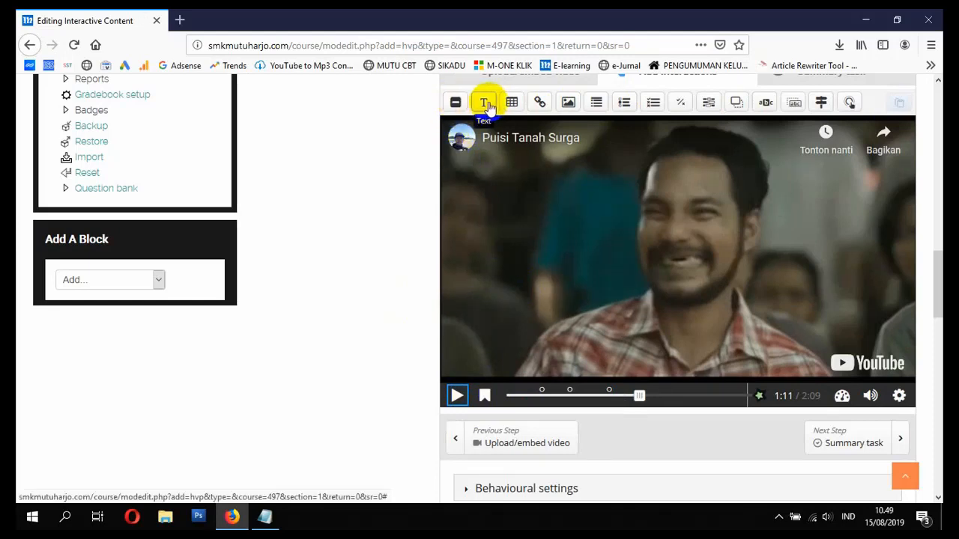
# - Add a video-pausing Text interaction at 1:11 and start typing its INFORMASI PUISI label
pyautogui.click(487, 104)
pyautogui.click(587, 173)
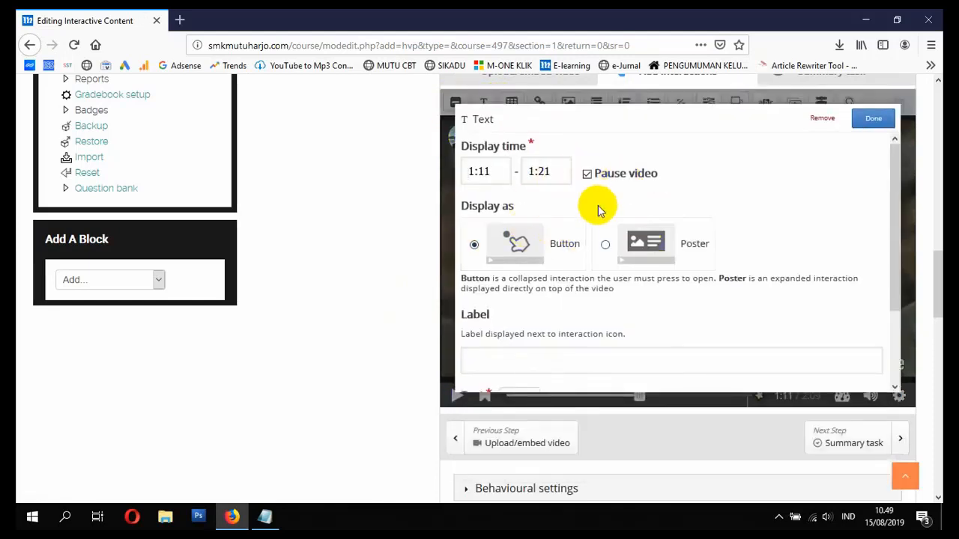
pyautogui.scroll(-2, 589, 337)
pyautogui.click(549, 279)
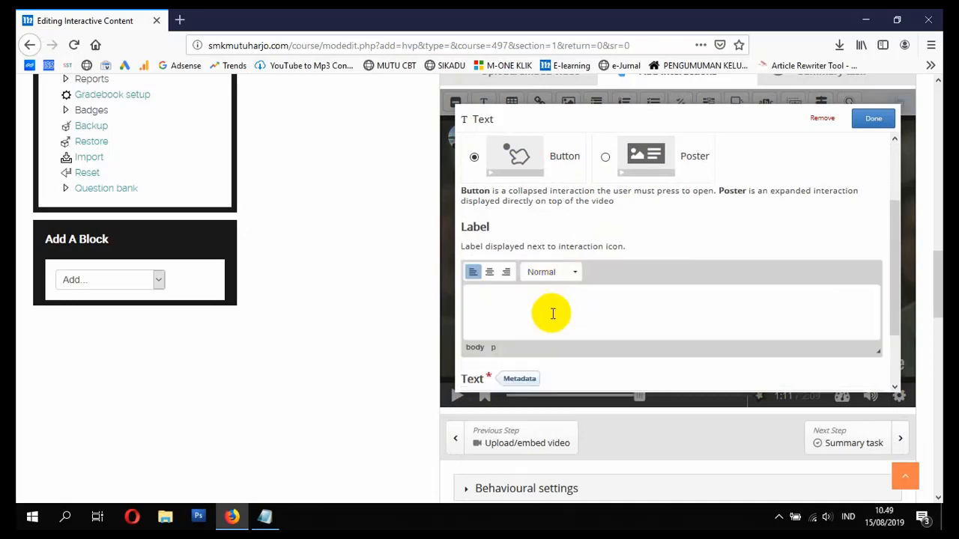
pyautogui.scroll(-2, 552, 311)
pyautogui.click(536, 262)
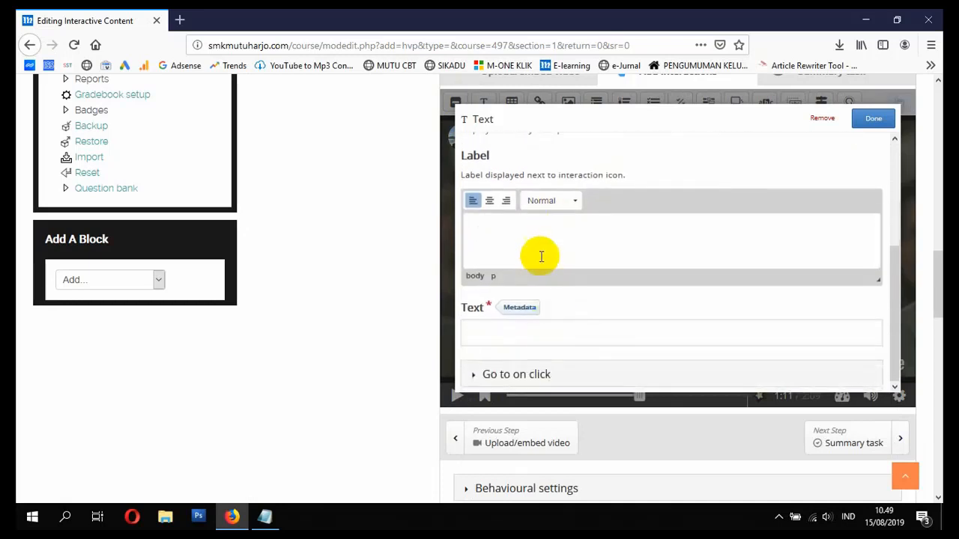
pyautogui.scroll(-2, 541, 267)
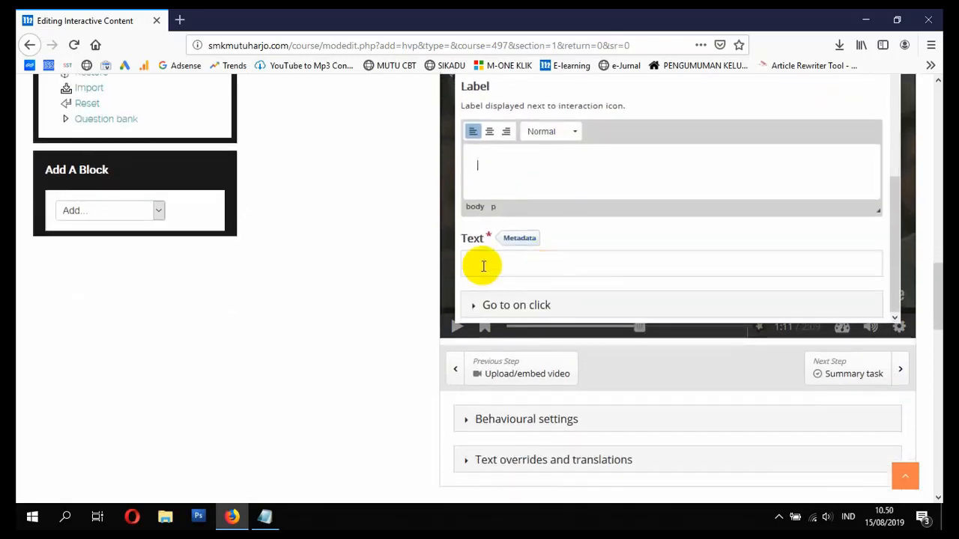
pyautogui.scroll(2, 425, 243)
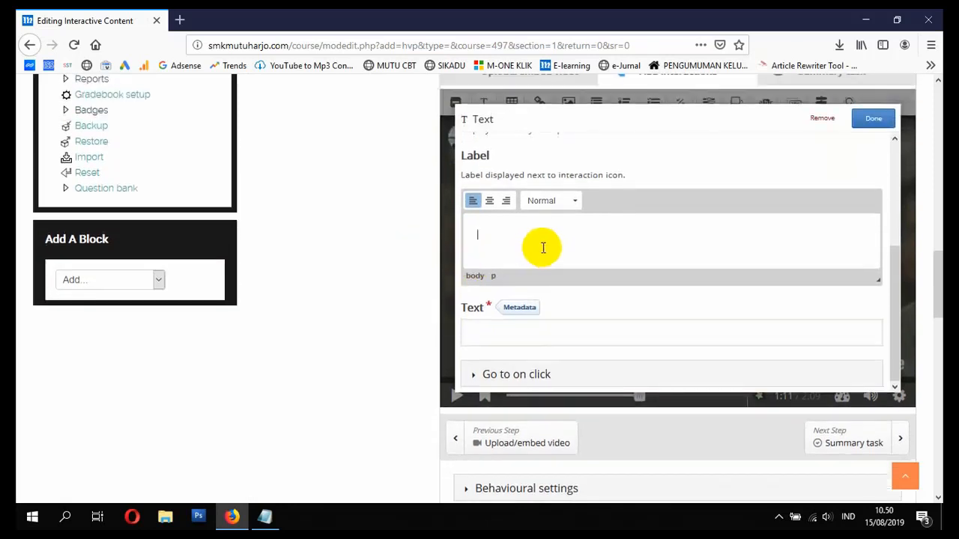
pyautogui.write('ING')
pyautogui.write('FORMASI PUISI - KLIK DISINI')
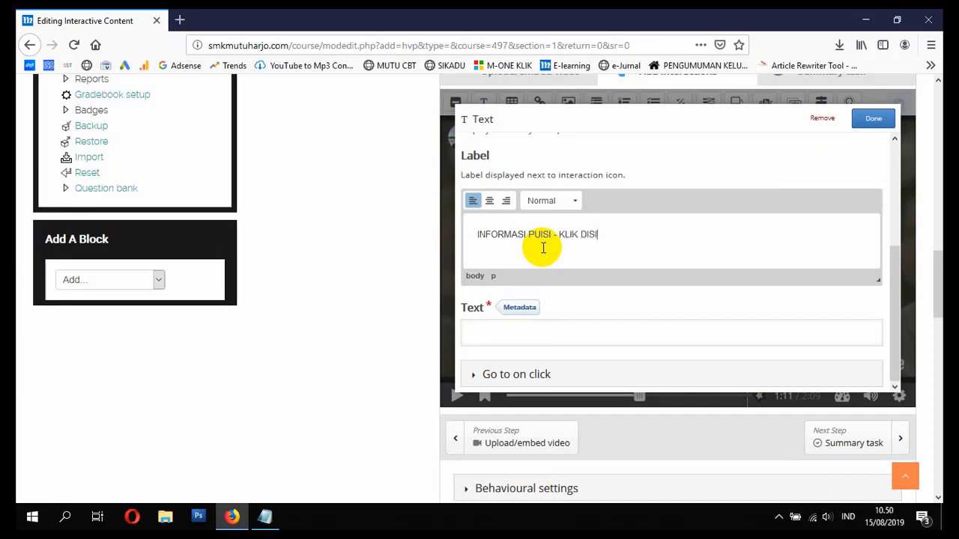
# - Search Google in a new tab for 'PUISI ADALAH'
pyautogui.click(180, 20)
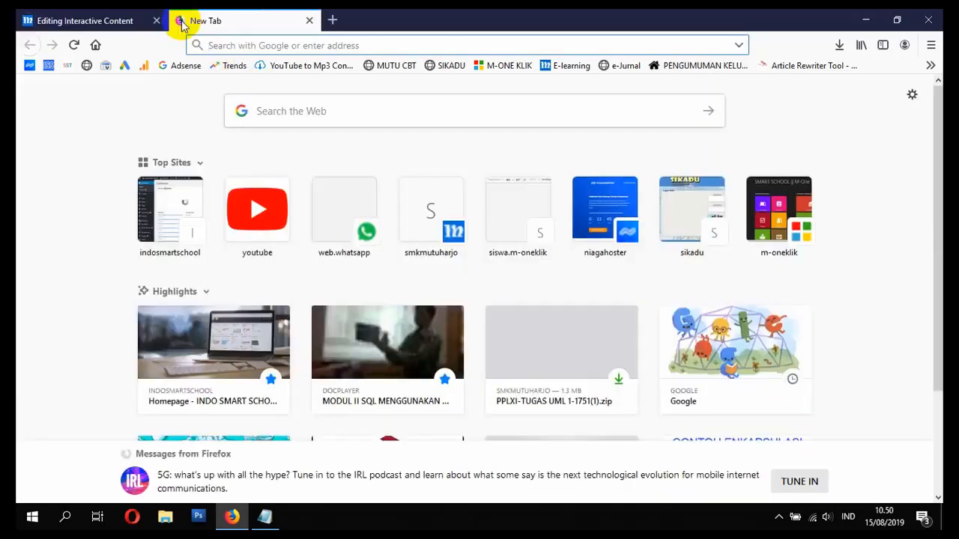
pyautogui.write('PUISI AAL')
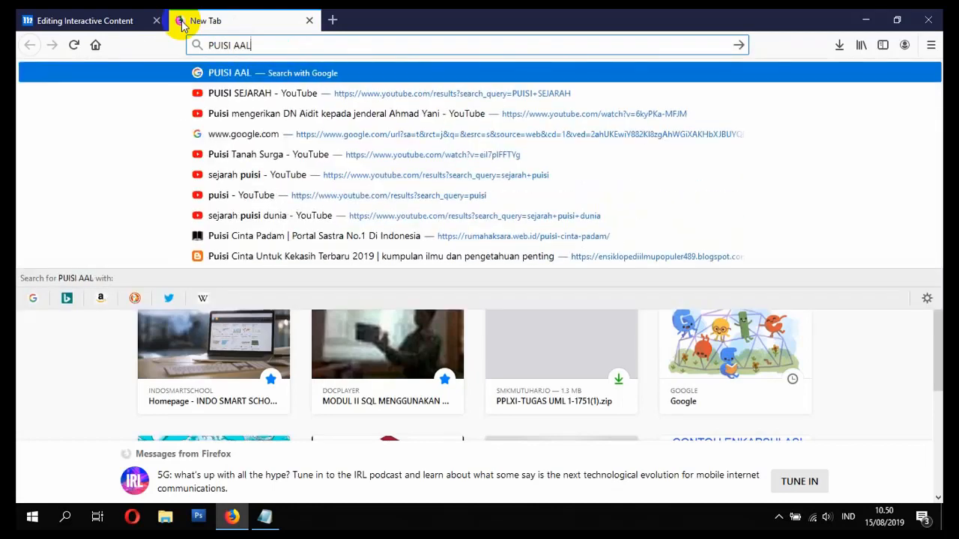
pyautogui.press('BackSpace')
pyautogui.press('BackSpace')
pyautogui.press('BackSpace')
pyautogui.write('ADALAH')
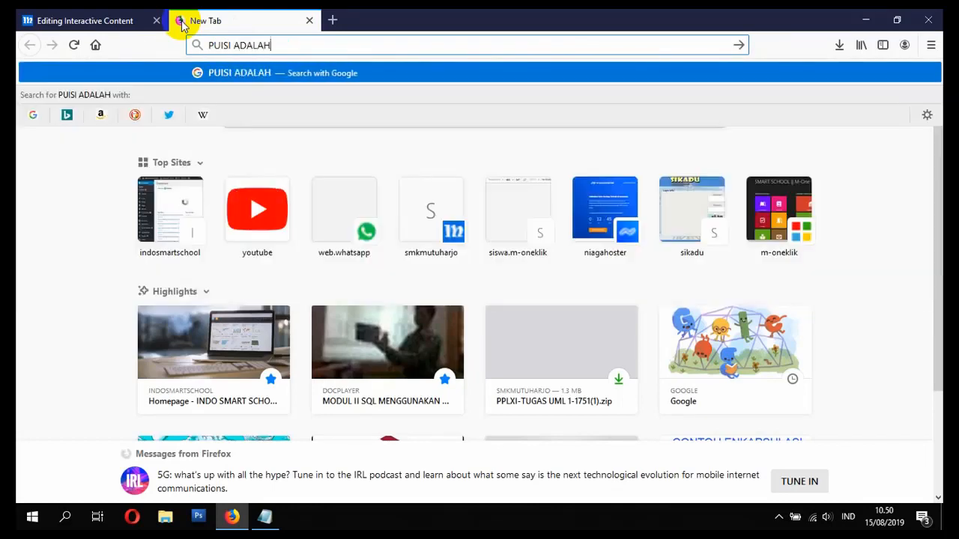
pyautogui.press('Return')
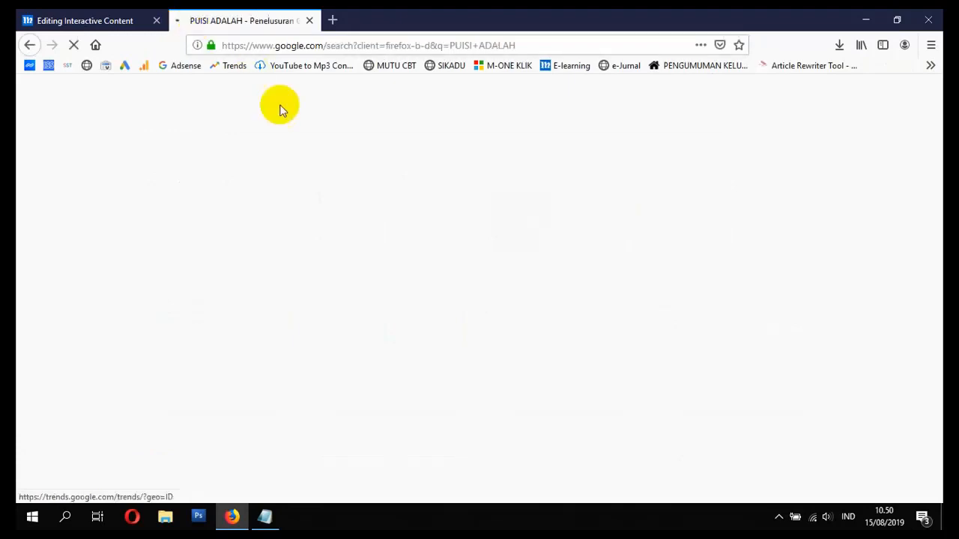
# - Open the Wikibooks Puisi page, select its opening definition paragraph, and return to the Moodle editor
pyautogui.scroll(-1, 300, 201)
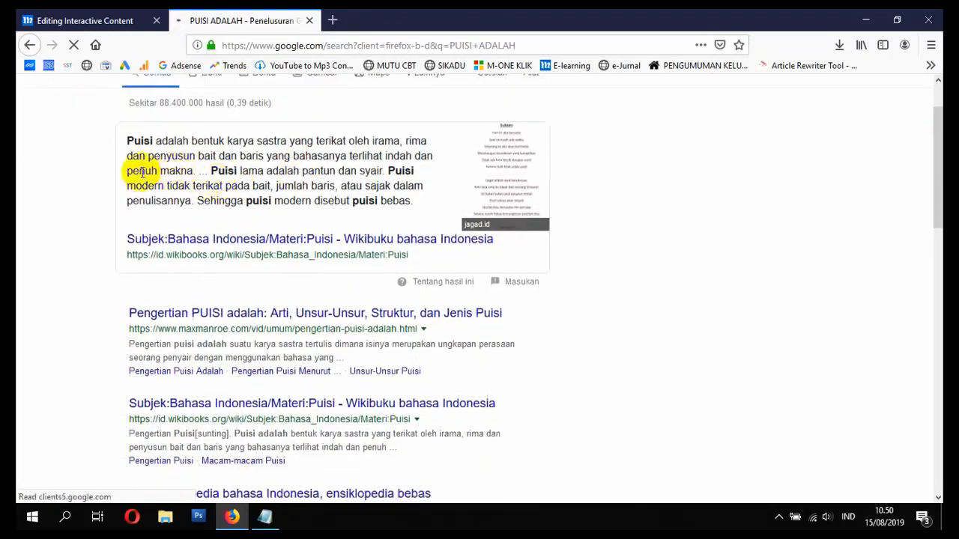
pyautogui.click(262, 243)
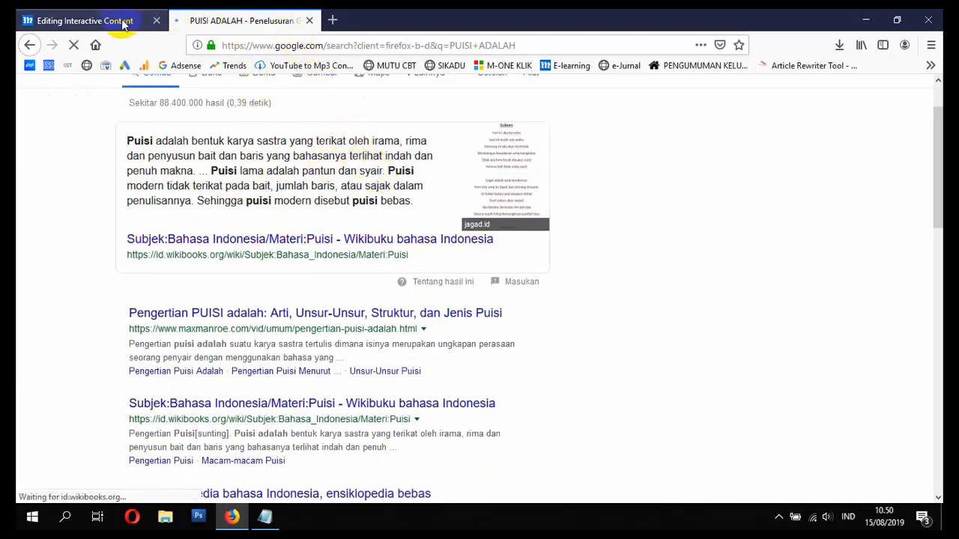
pyautogui.scroll(-1, 330, 214)
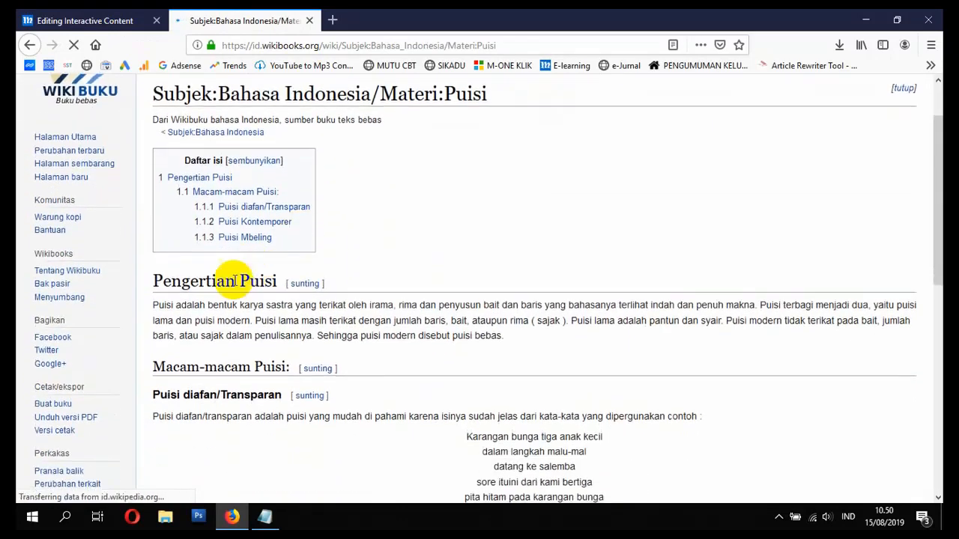
pyautogui.moveTo(154, 305); pyautogui.dragTo(256, 324)
pyautogui.hotkey('ctrl', 'c')
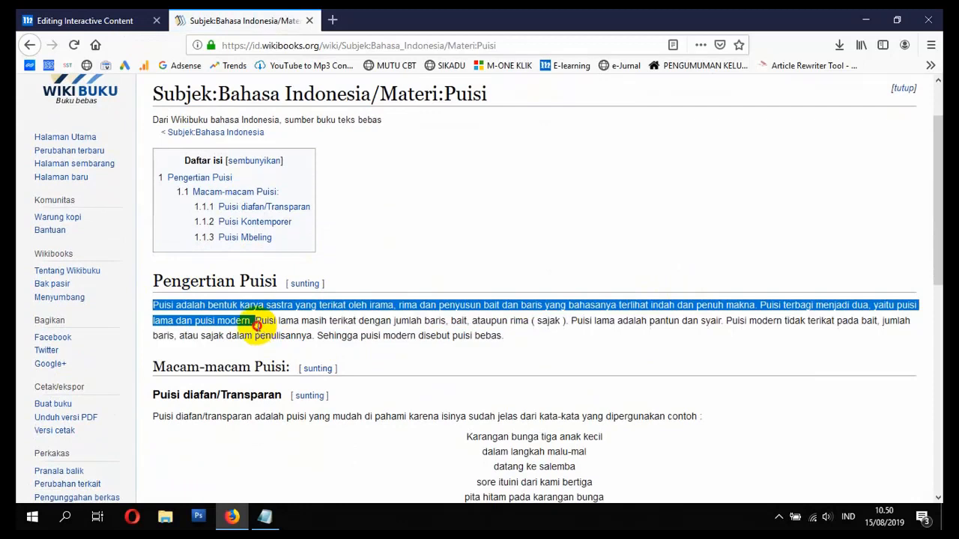
pyautogui.click(108, 21)
pyautogui.scroll(-3, 587, 304)
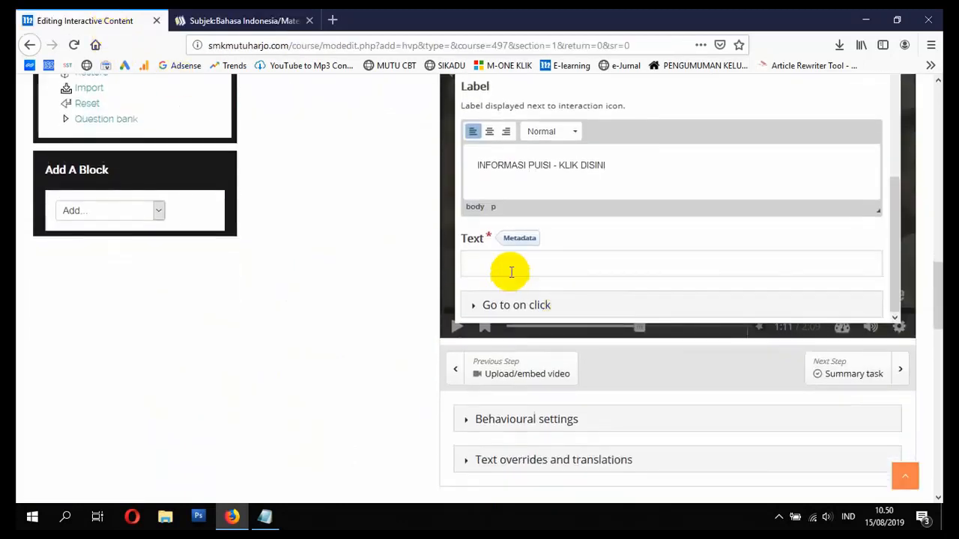
# - Paste the puisi definition into the Text field, save the interaction, and resume playing the video
pyautogui.scroll(1, 449, 273)
pyautogui.click(511, 267)
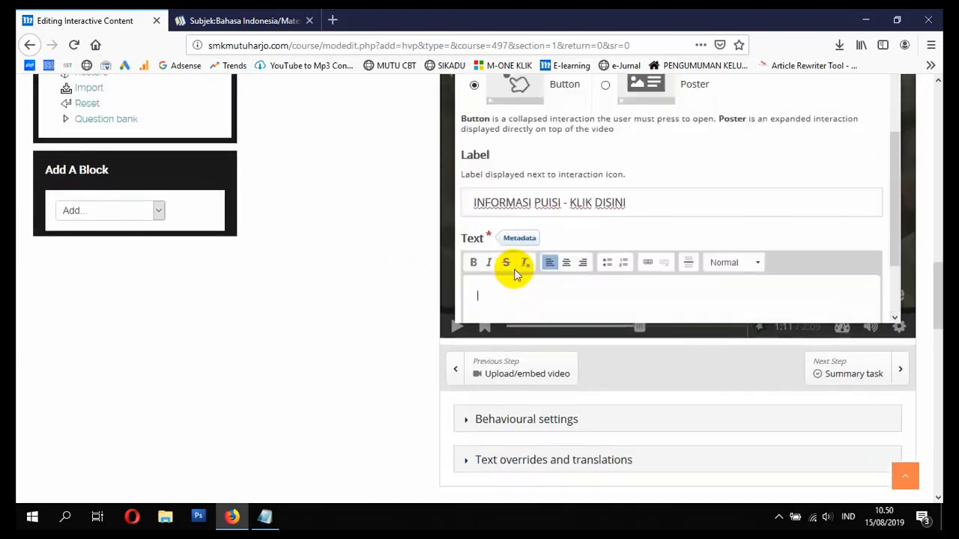
pyautogui.hotkey('ctrl', 'v')
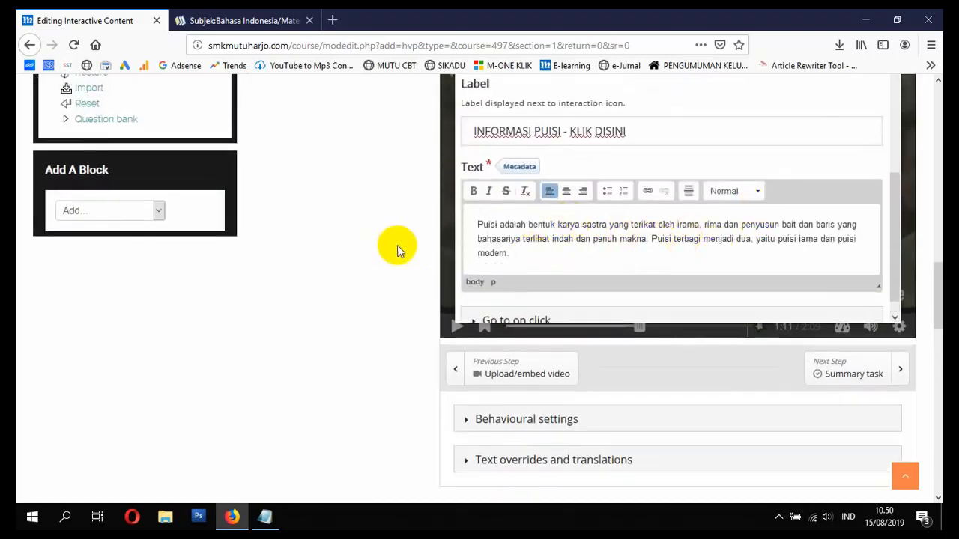
pyautogui.scroll(2, 391, 250)
pyautogui.scroll(1, 387, 251)
pyautogui.click(872, 188)
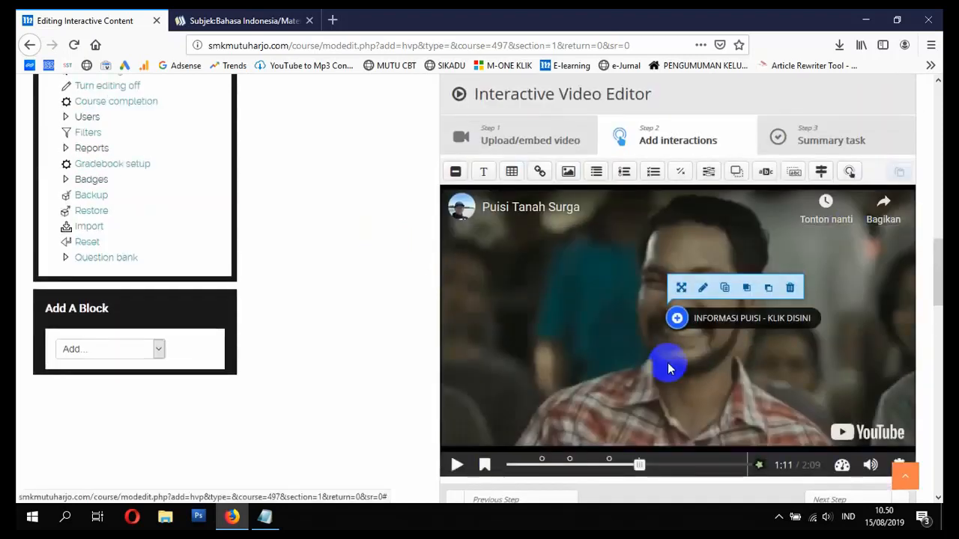
pyautogui.click(459, 466)
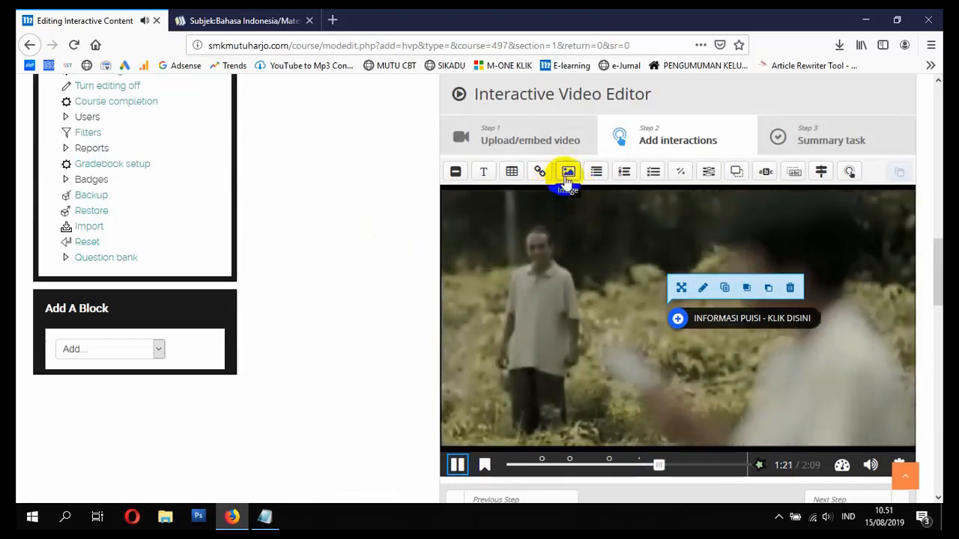
# - Add an Image interaction at 1:22 and search Google for PUISI
pyautogui.click(568, 173)
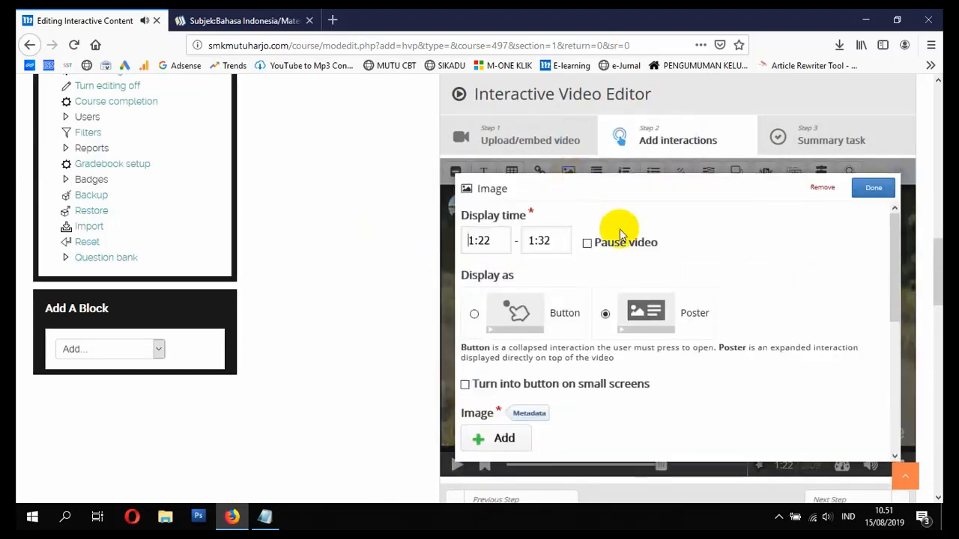
pyautogui.click(250, 15)
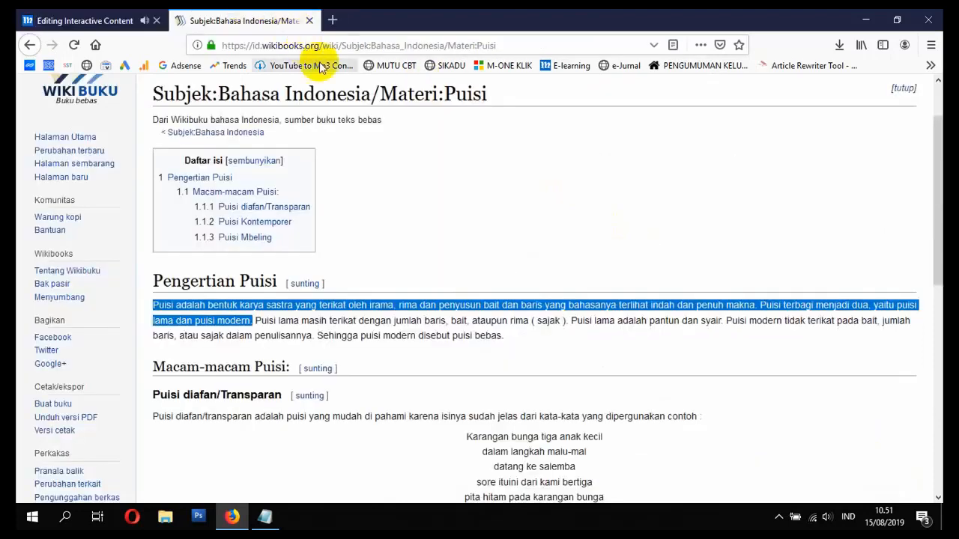
pyautogui.click(413, 45)
pyautogui.write('PU')
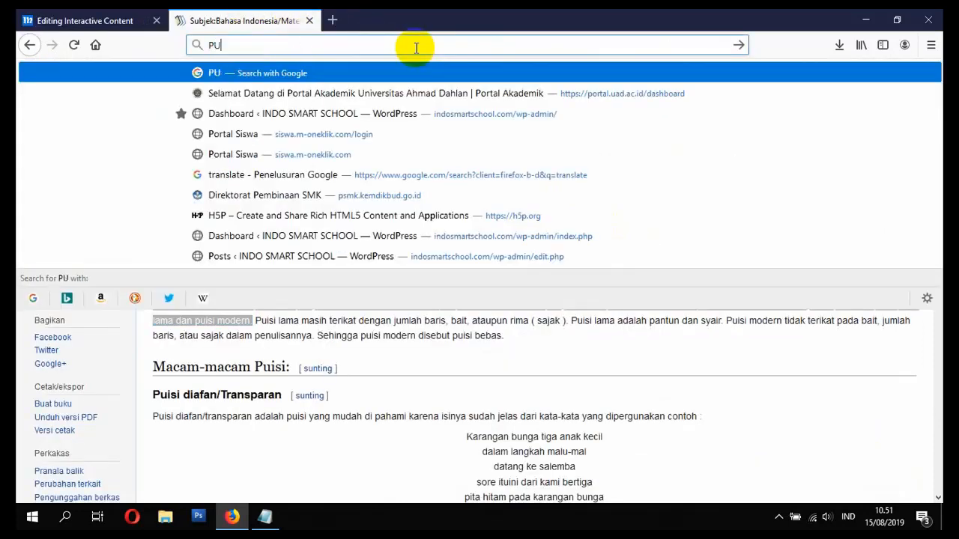
pyautogui.write('ISI')
pyautogui.press('Return')
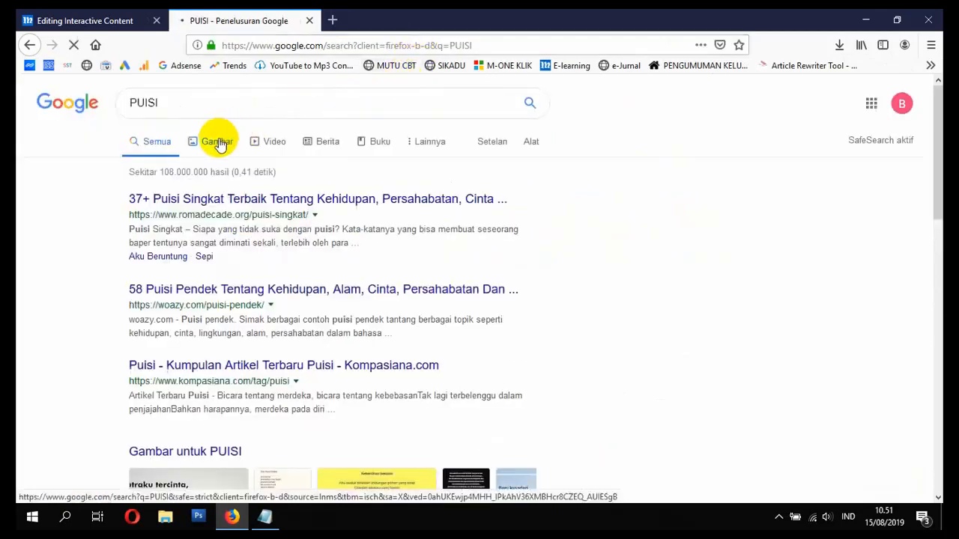
# - Browse the PUISI image results and preview the first poem image
pyautogui.click(118, 19)
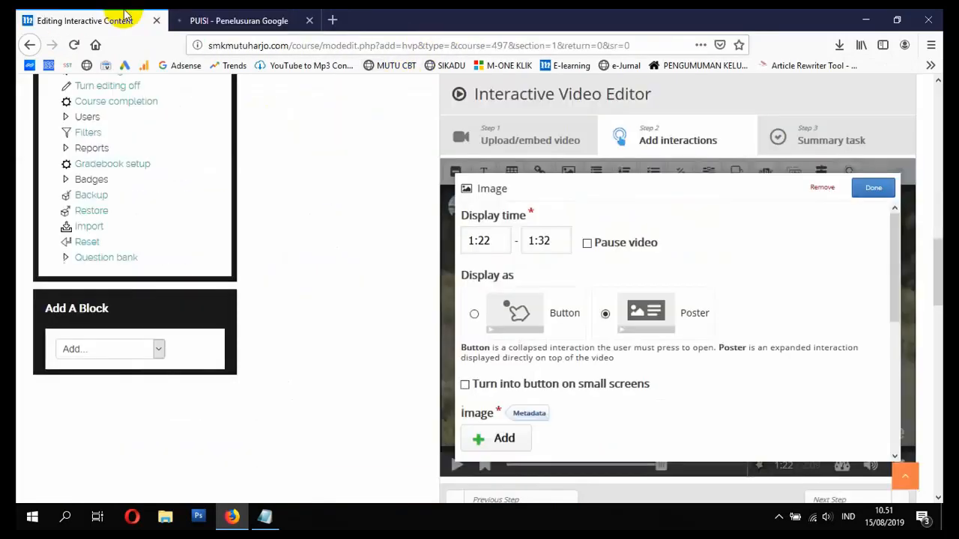
pyautogui.scroll(-2, 495, 259)
pyautogui.click(271, 19)
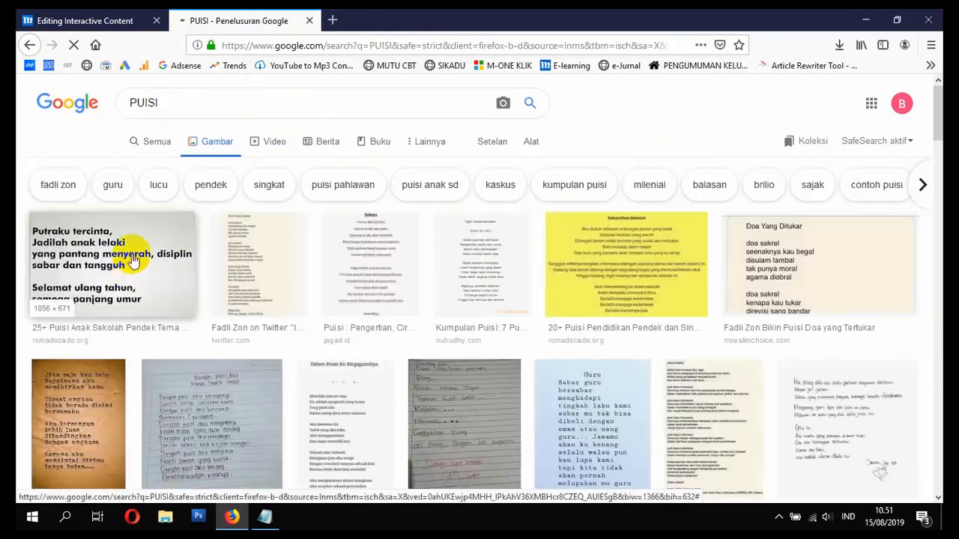
pyautogui.scroll(-5, 131, 283)
pyautogui.scroll(5, 132, 283)
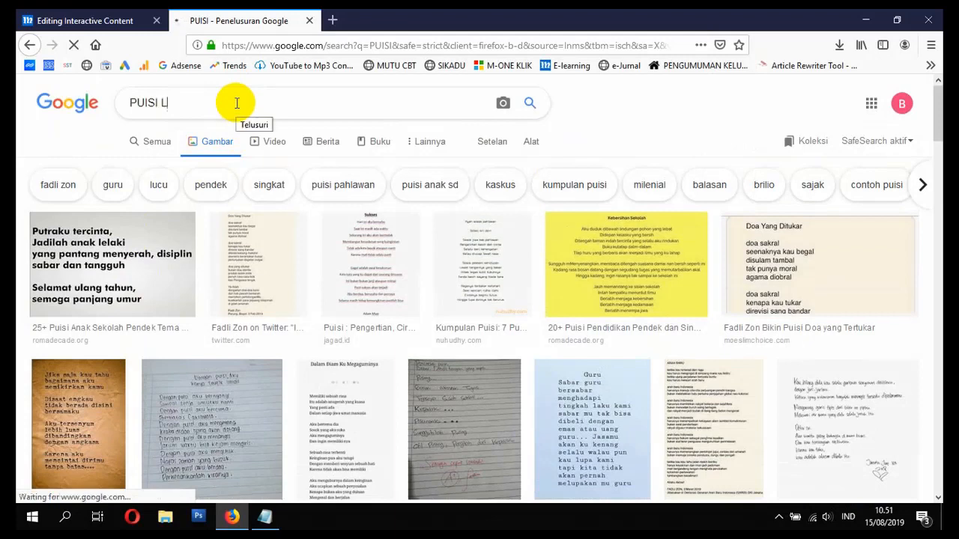
pyautogui.write('O')
pyautogui.press('BackSpace')
pyautogui.press('BackSpace')
pyautogui.press('BackSpace')
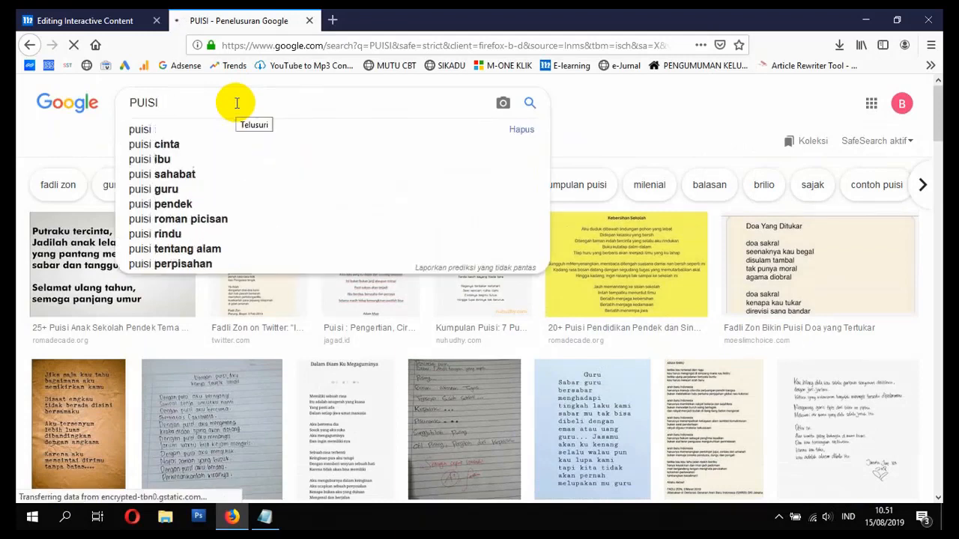
pyautogui.click(84, 283)
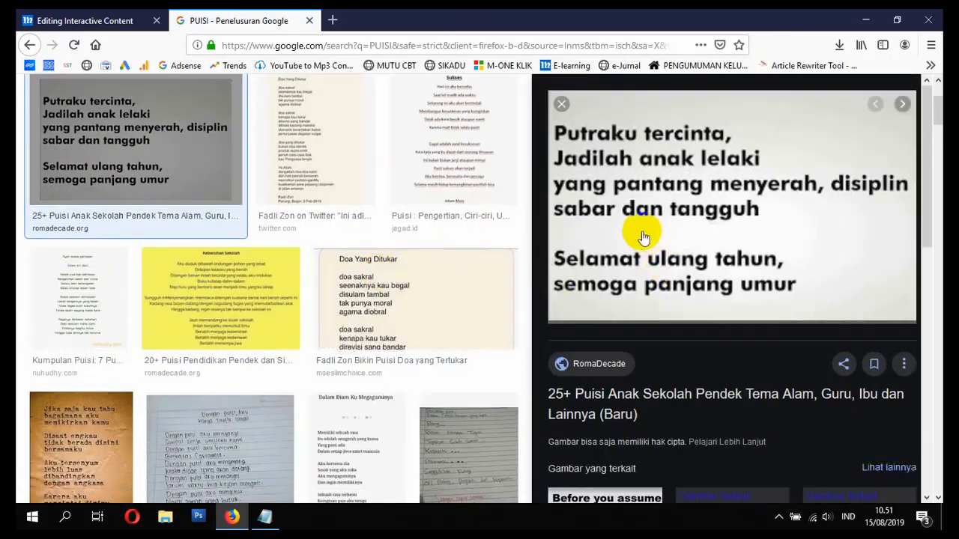
pyautogui.click(96, 19)
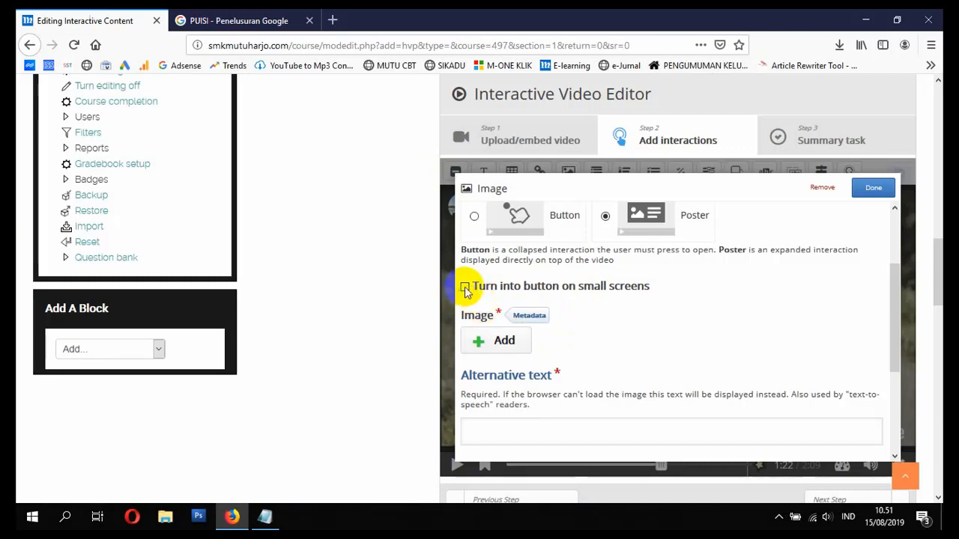
# - Save the first poem image to the Desktop
pyautogui.click(502, 342)
pyautogui.click(430, 313)
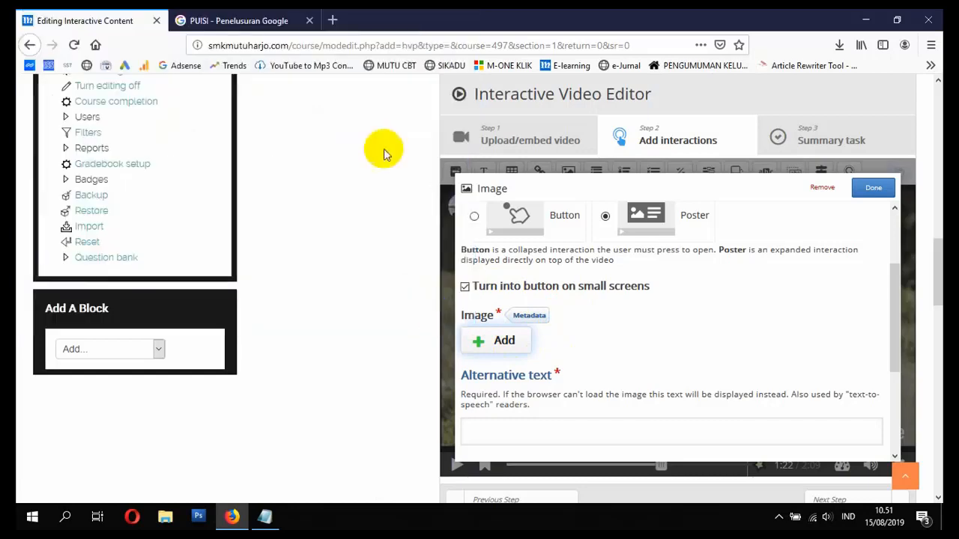
pyautogui.click(240, 20)
pyautogui.rightClick(642, 229)
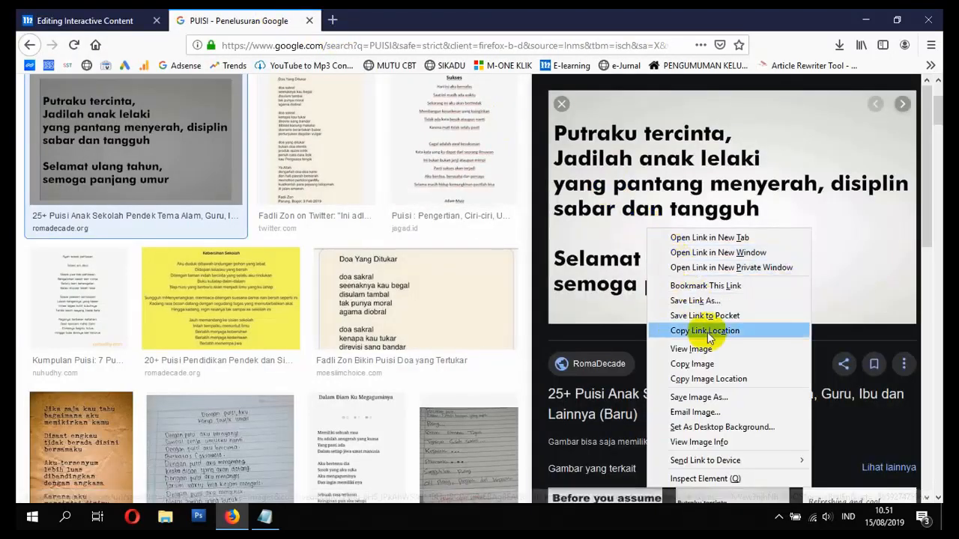
pyautogui.click(704, 400)
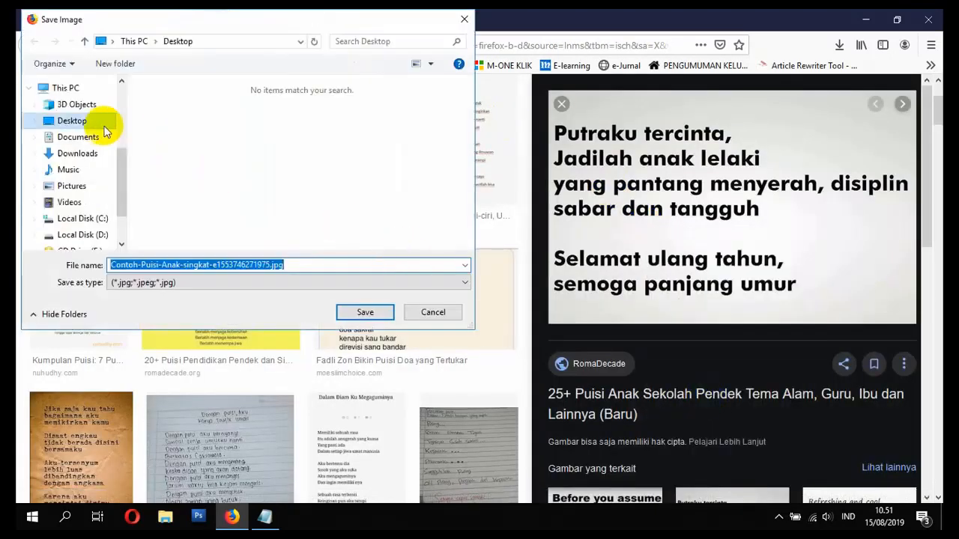
pyautogui.click(83, 122)
pyautogui.click(365, 312)
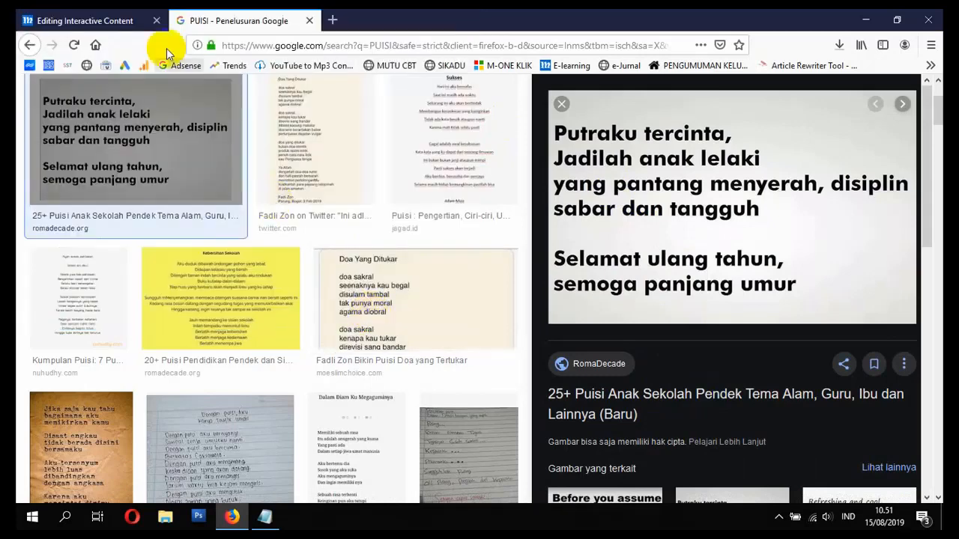
# - Upload the saved Contoh-Puisi-Anak-singkat-e1553746271975.jpg from the Desktop into the Image field
pyautogui.click(99, 17)
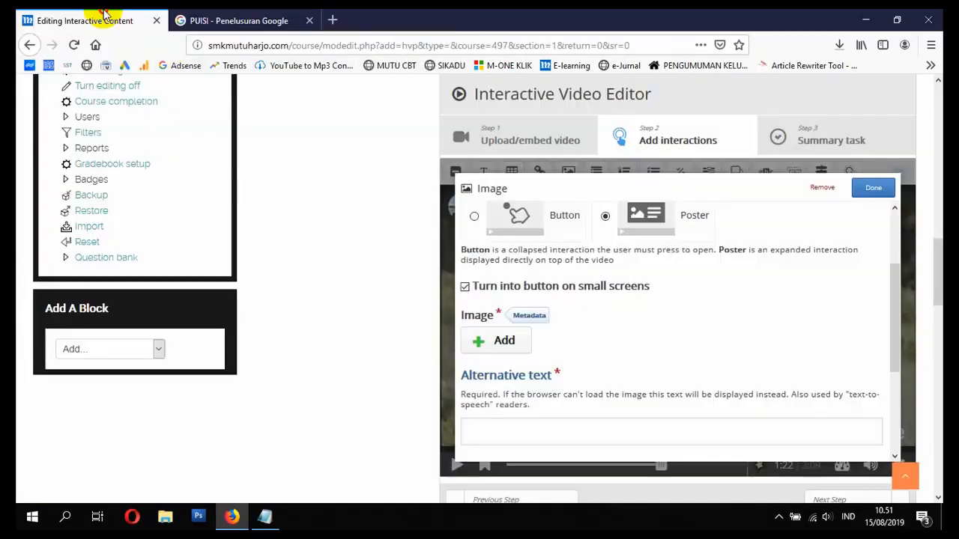
pyautogui.click(496, 344)
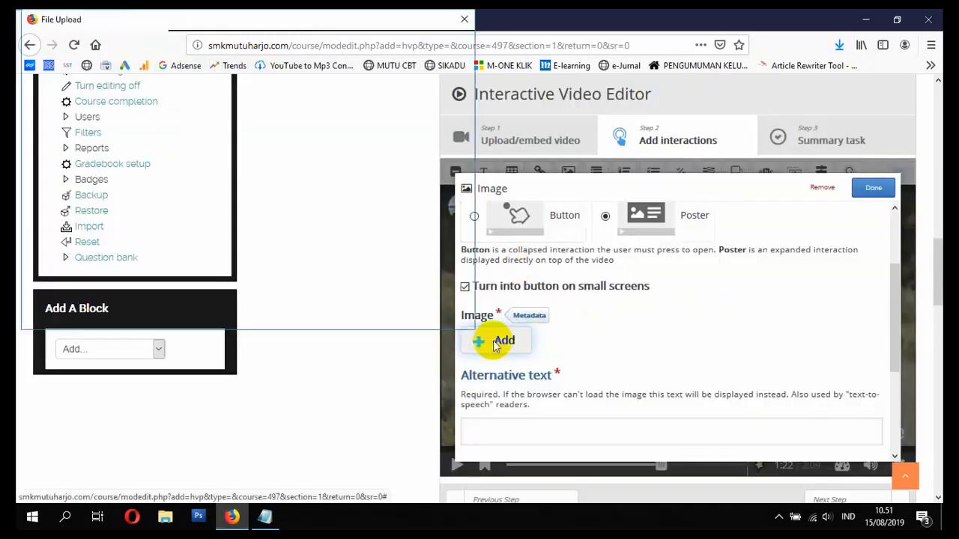
pyautogui.click(78, 125)
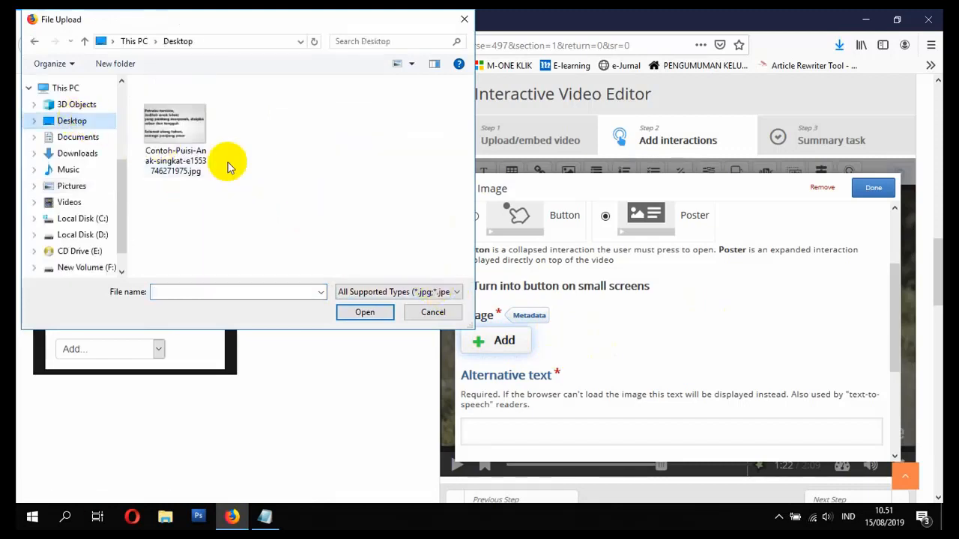
pyautogui.doubleClick(177, 133)
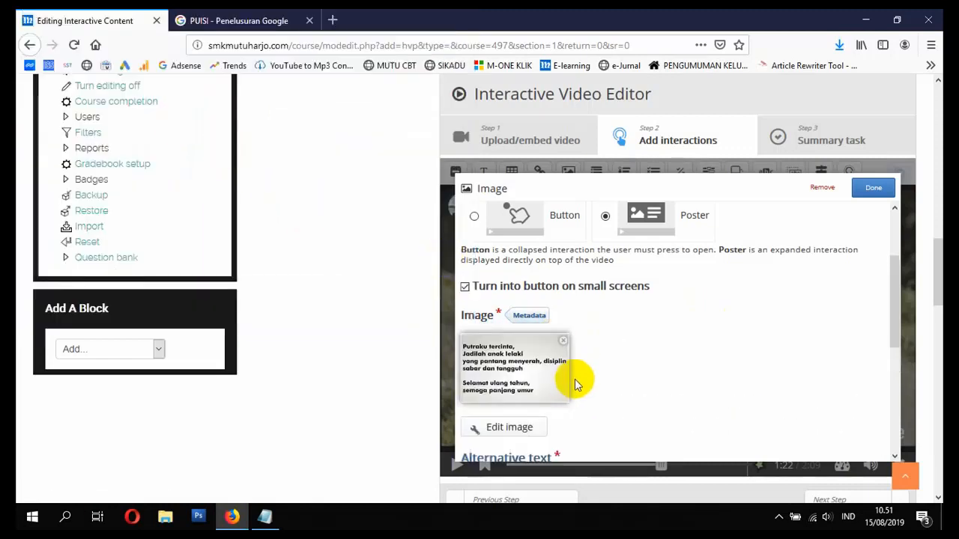
# - Place the poem image interaction on the video as a poster, then go to Step 3 Summary task
pyautogui.scroll(-5, 575, 378)
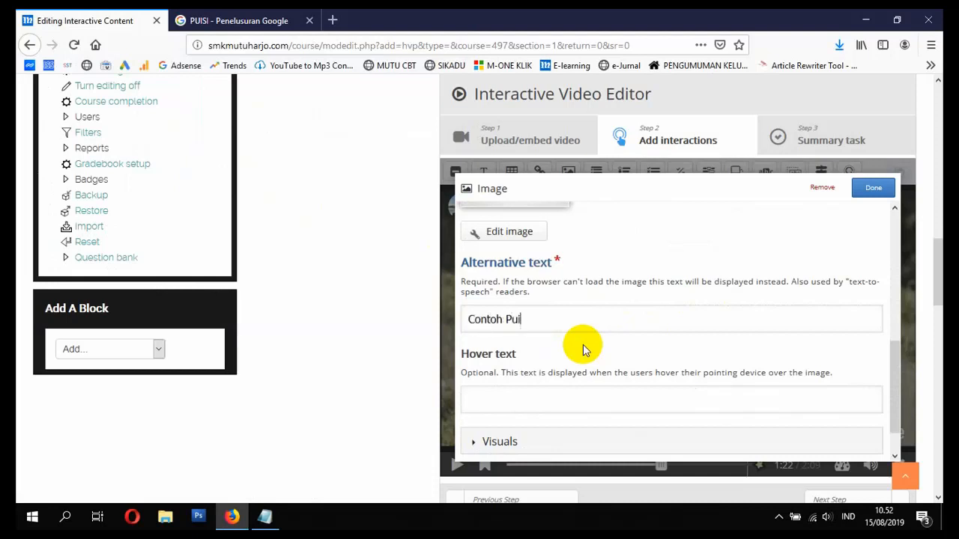
pyautogui.click(873, 188)
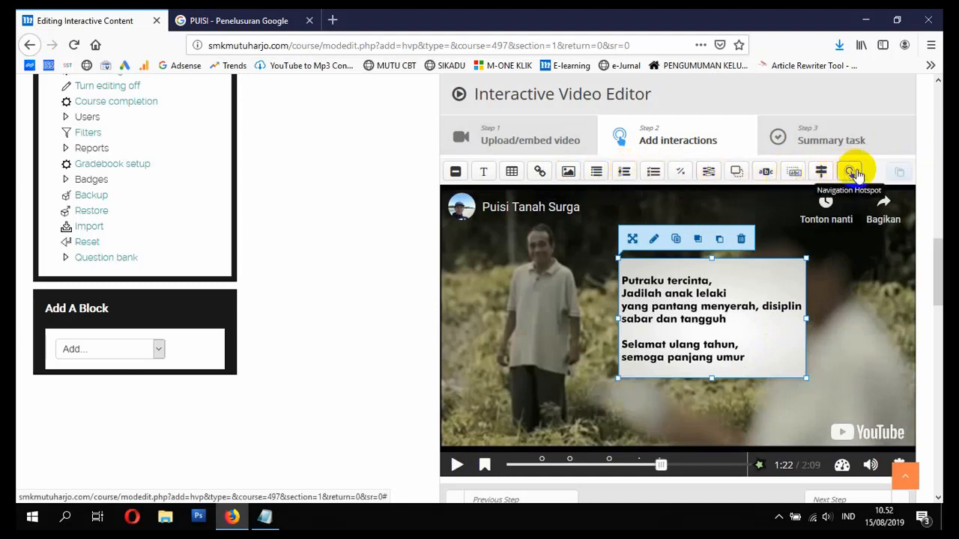
pyautogui.scroll(-1, 792, 357)
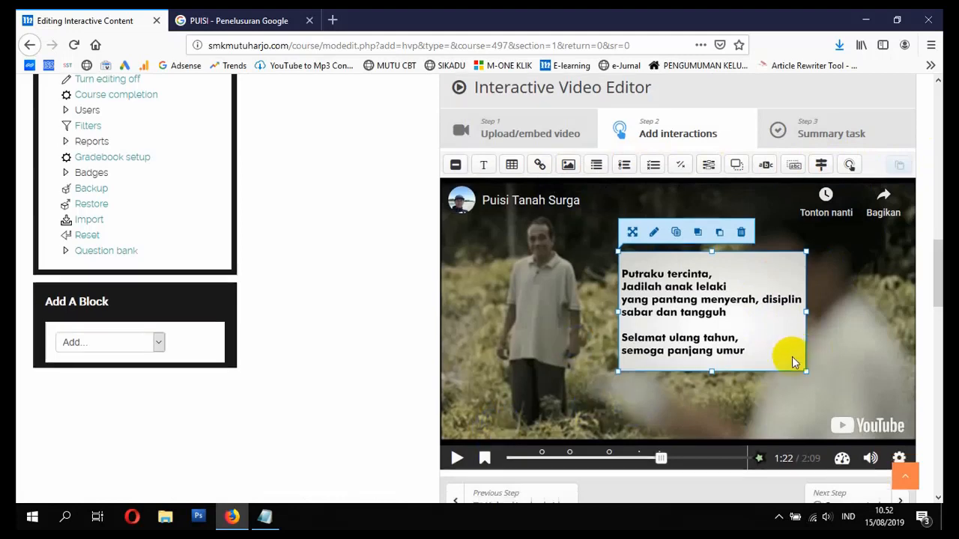
pyautogui.scroll(-3, 706, 278)
pyautogui.scroll(4, 728, 274)
pyautogui.click(830, 209)
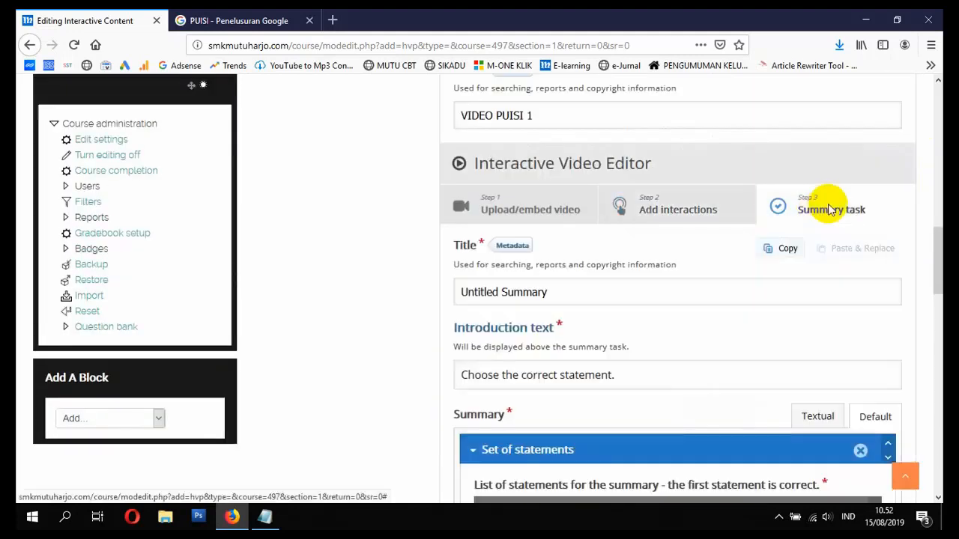
# - Retitle the summary task 'Penilaian Video 1', keeping the default introduction text
pyautogui.scroll(-2, 713, 257)
pyautogui.click(796, 194)
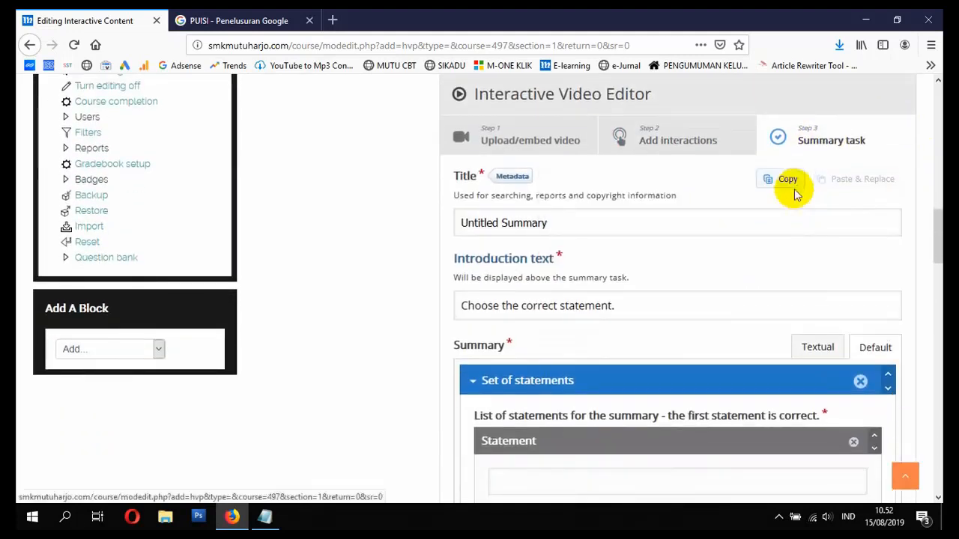
pyautogui.moveTo(567, 229); pyautogui.dragTo(459, 225)
pyautogui.scroll(4, 535, 247)
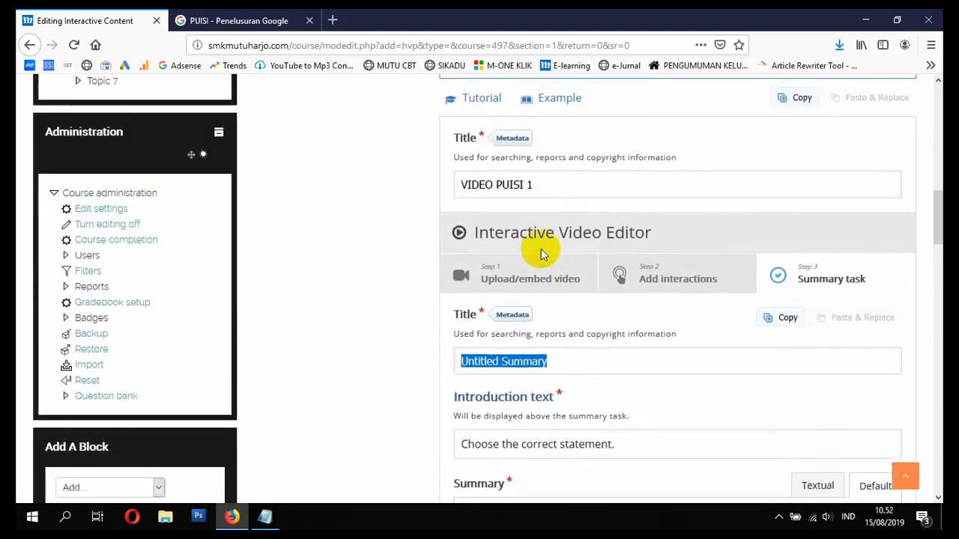
pyautogui.write('Penil')
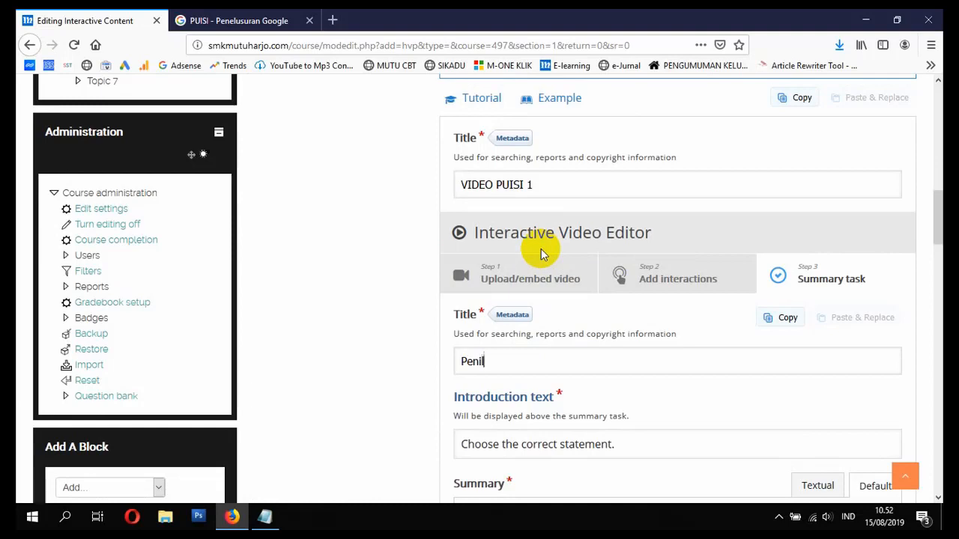
pyautogui.write('aian Video 1')
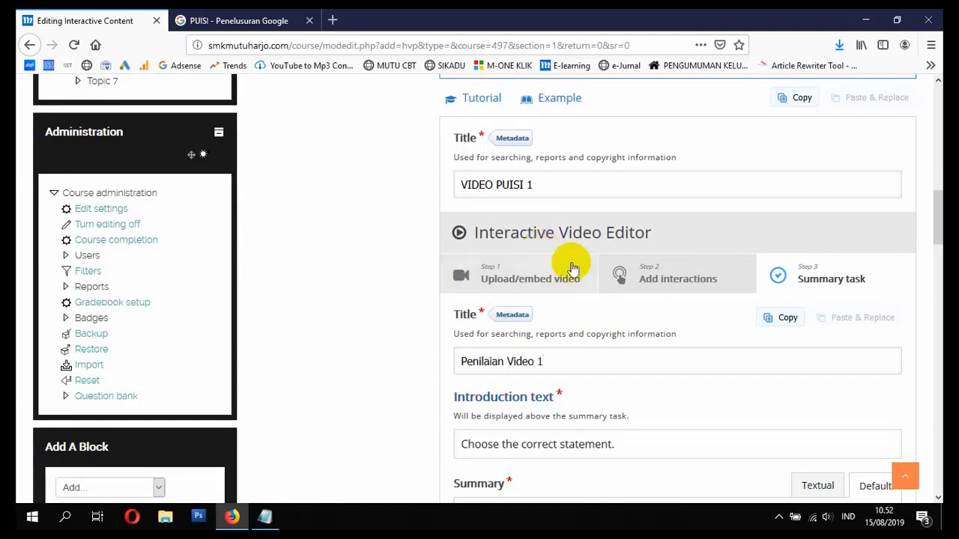
pyautogui.scroll(-3, 569, 300)
pyautogui.click(577, 304)
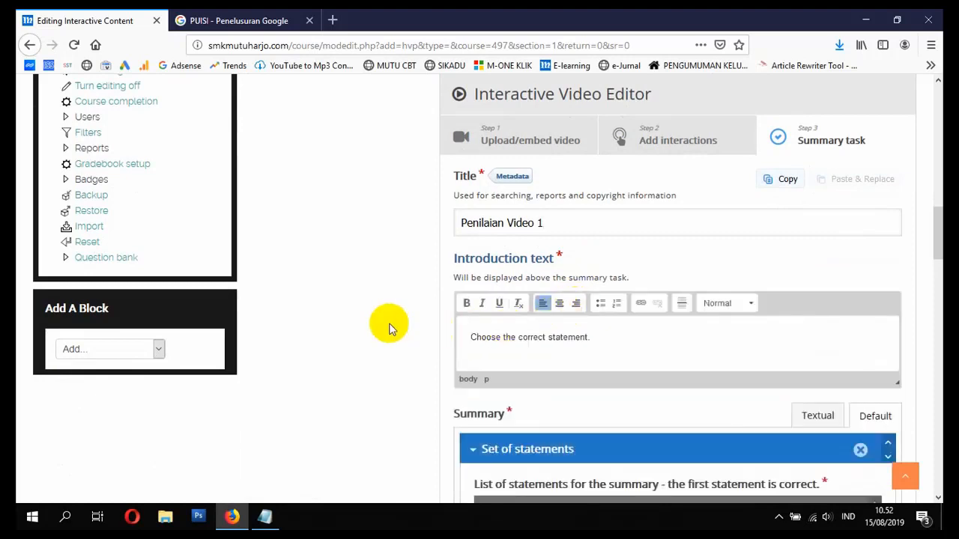
pyautogui.scroll(-3, 391, 321)
pyautogui.scroll(-9, 465, 306)
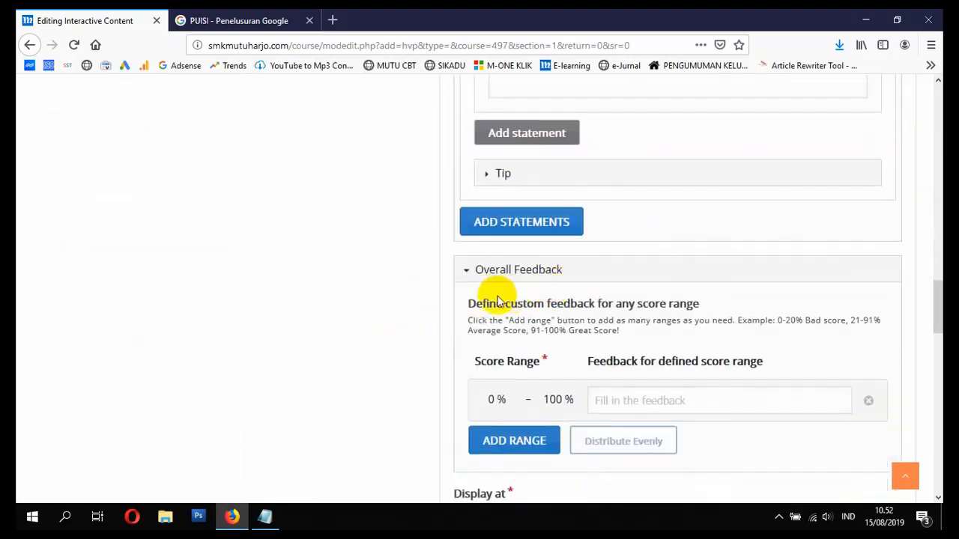
pyautogui.scroll(-14, 480, 303)
pyautogui.scroll(-6, 433, 304)
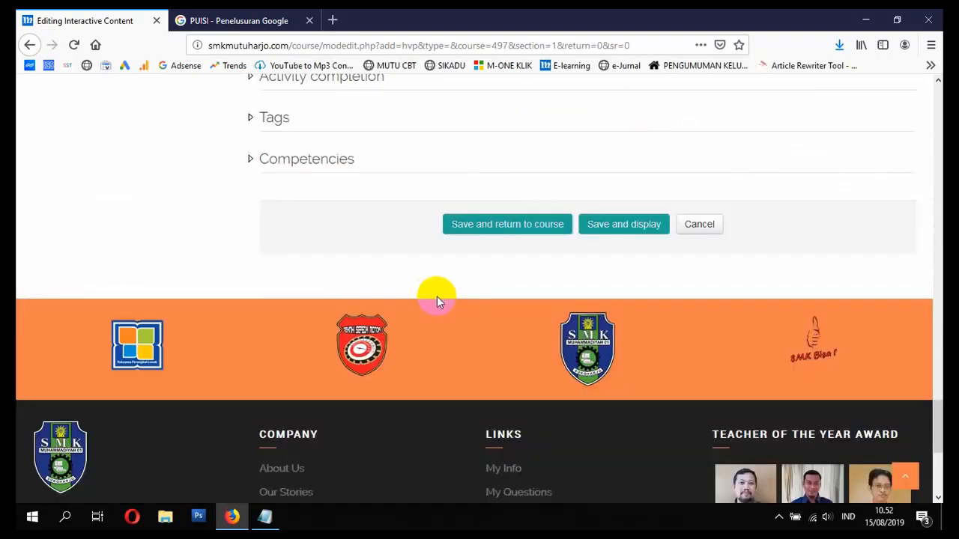
# - Save the activity, return to the course, and open VIDEO PUISI 1 with its 'Puisi Tanah Surga' video
pyautogui.click(466, 216)
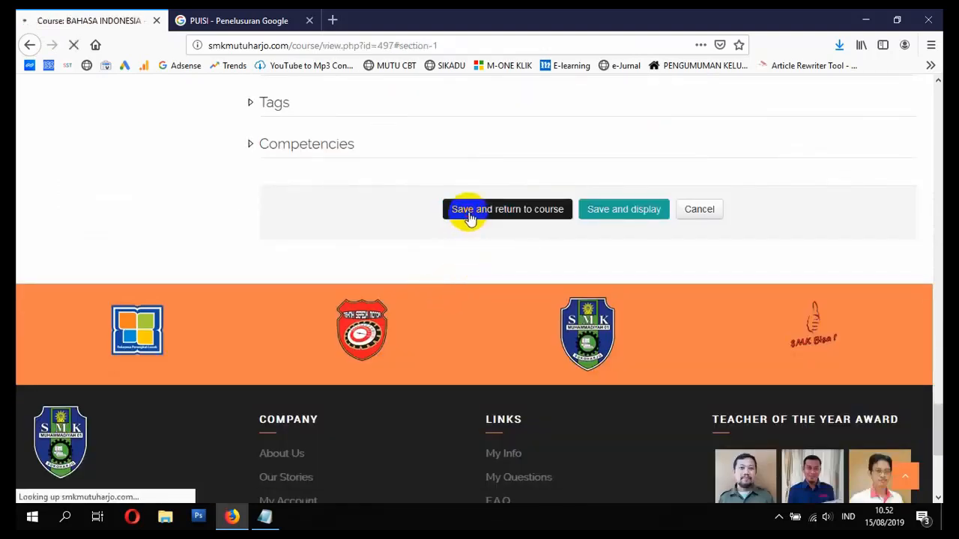
pyautogui.scroll(-8, 474, 220)
pyautogui.scroll(-12, 472, 221)
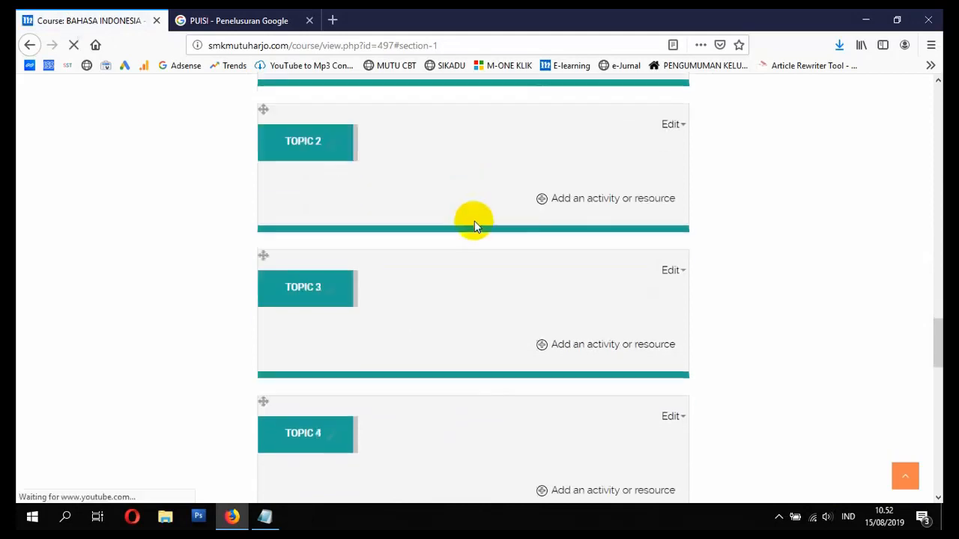
pyautogui.scroll(14, 471, 227)
pyautogui.scroll(-3, 473, 235)
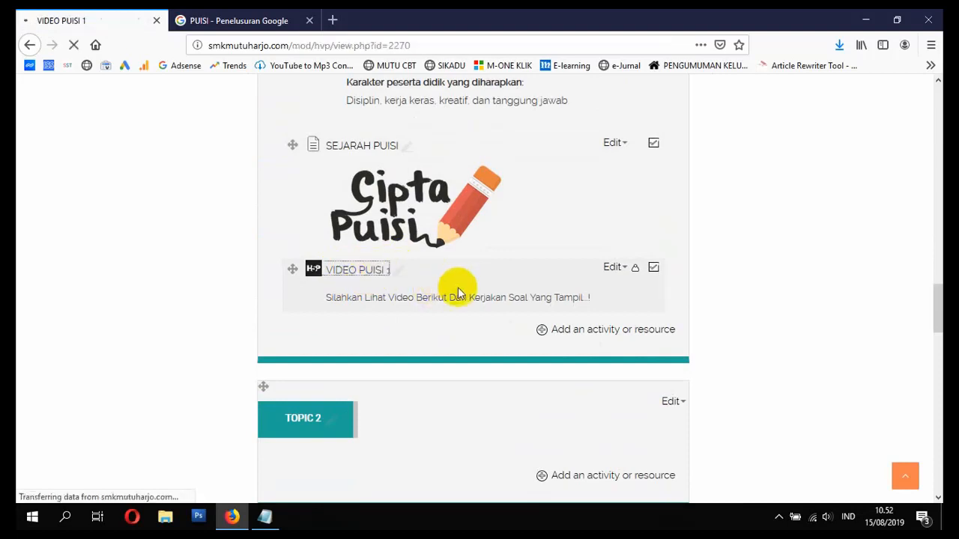
pyautogui.scroll(-4, 459, 294)
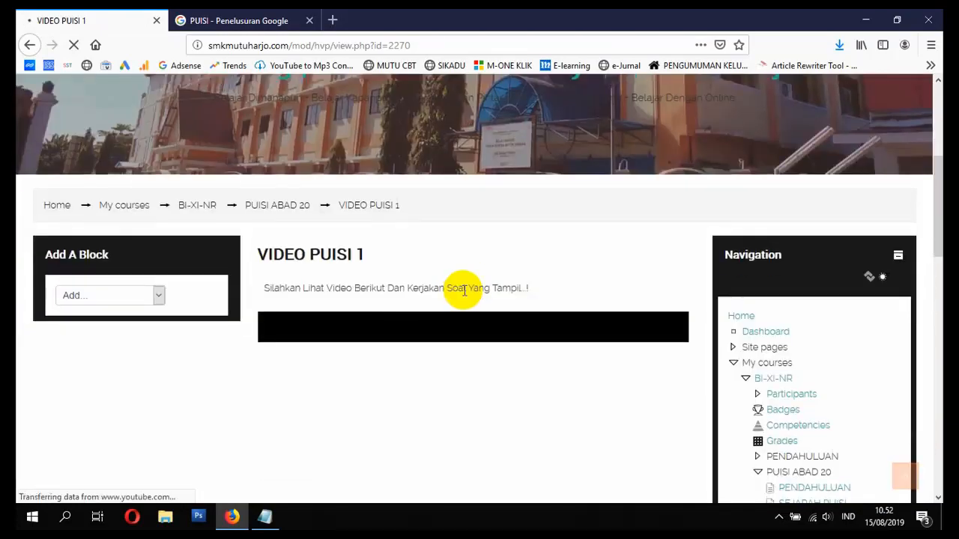
pyautogui.scroll(-1, 460, 292)
pyautogui.scroll(-2, 461, 303)
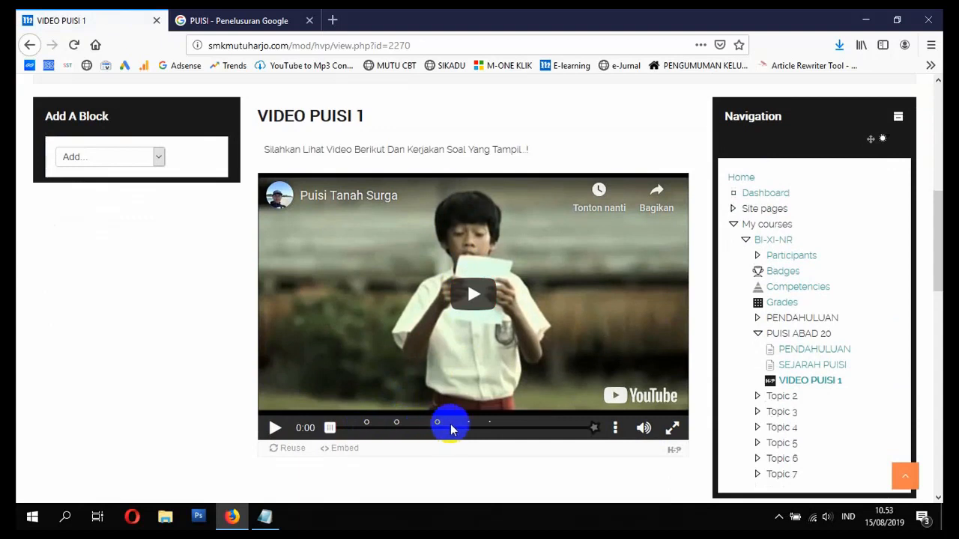
# - Play the video and answer SOAL PERTAMA, trying Pidato and Pantun before Puisi scores 1/1
pyautogui.click(457, 306)
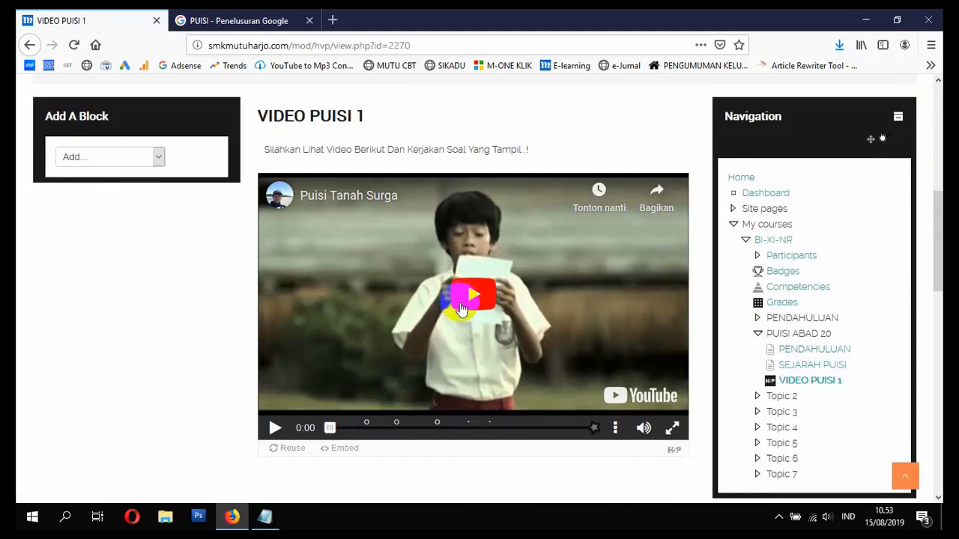
pyautogui.click(466, 306)
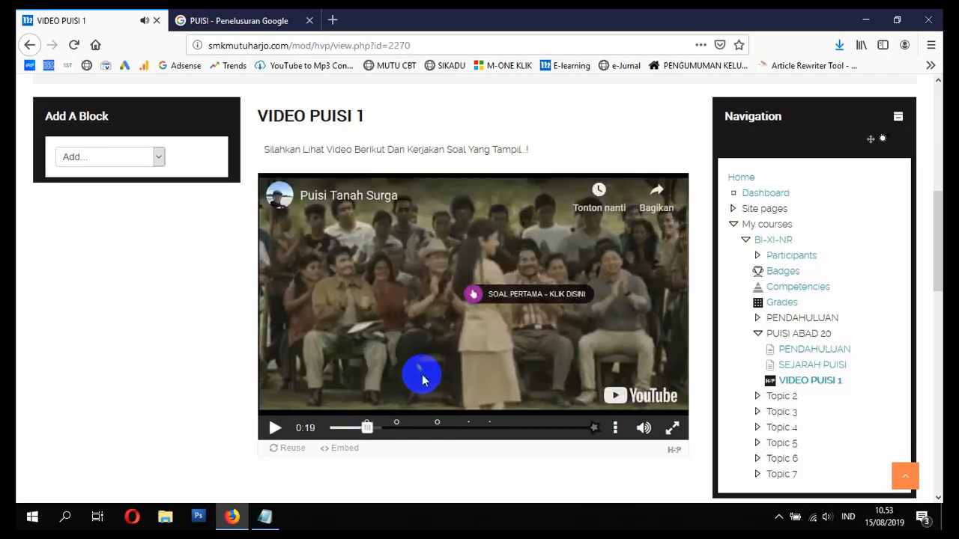
pyautogui.click(474, 297)
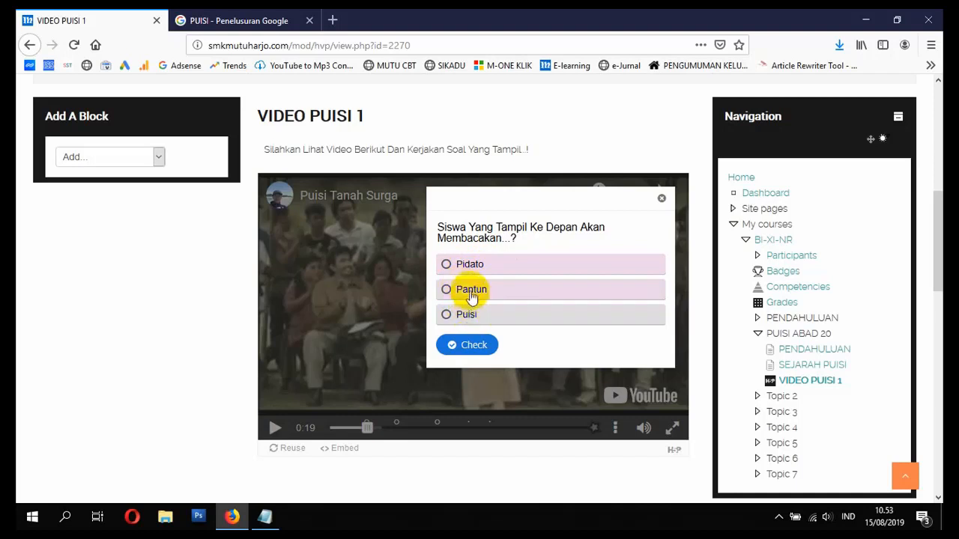
pyautogui.click(459, 269)
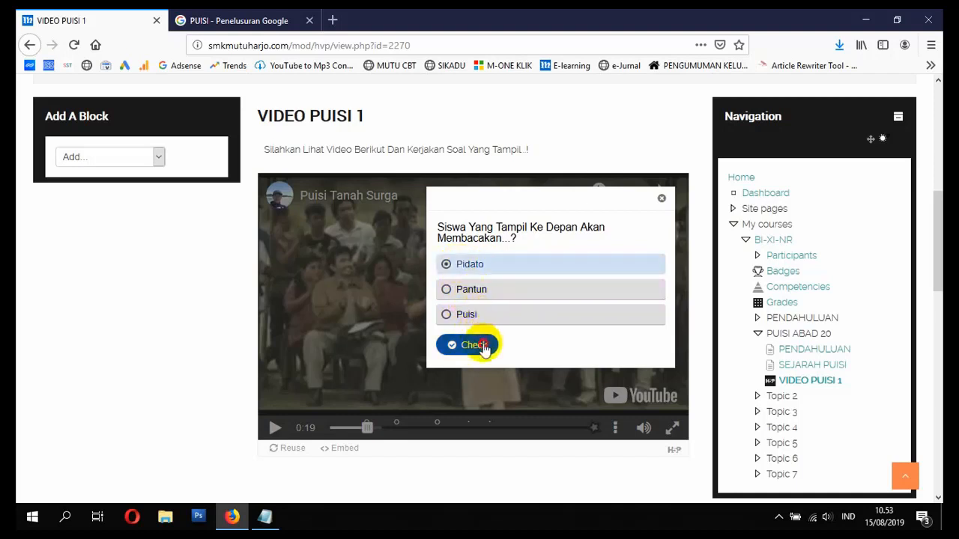
pyautogui.click(473, 344)
pyautogui.click(600, 345)
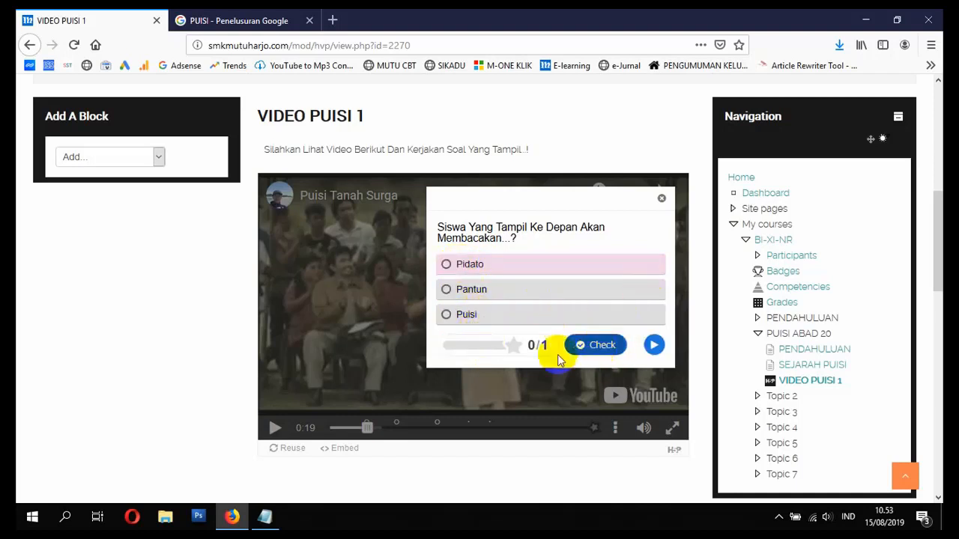
pyautogui.click(459, 295)
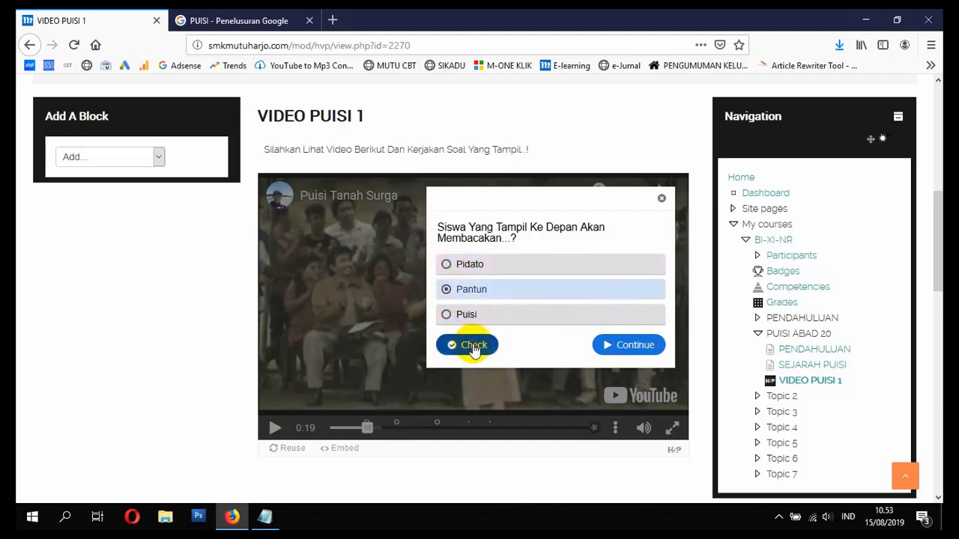
pyautogui.click(602, 345)
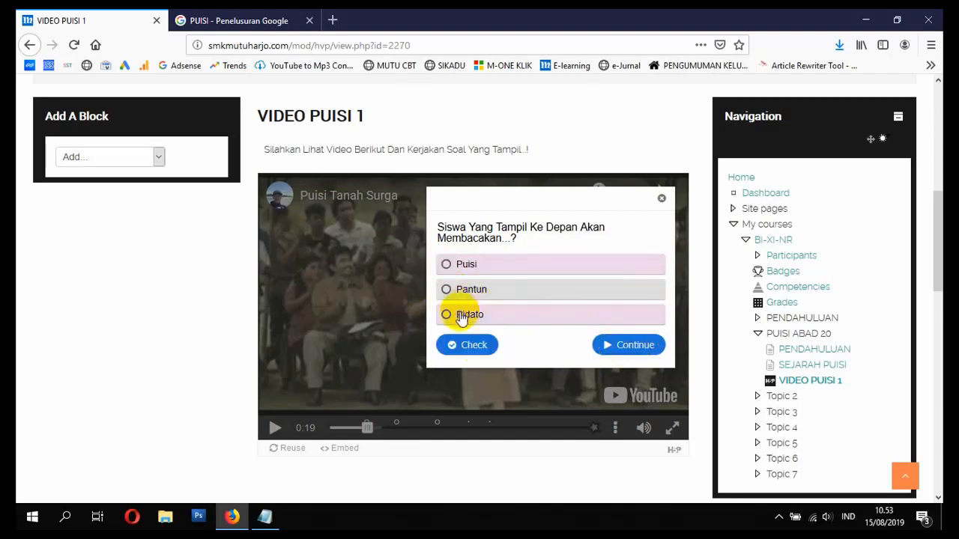
pyautogui.click(464, 268)
pyautogui.click(472, 346)
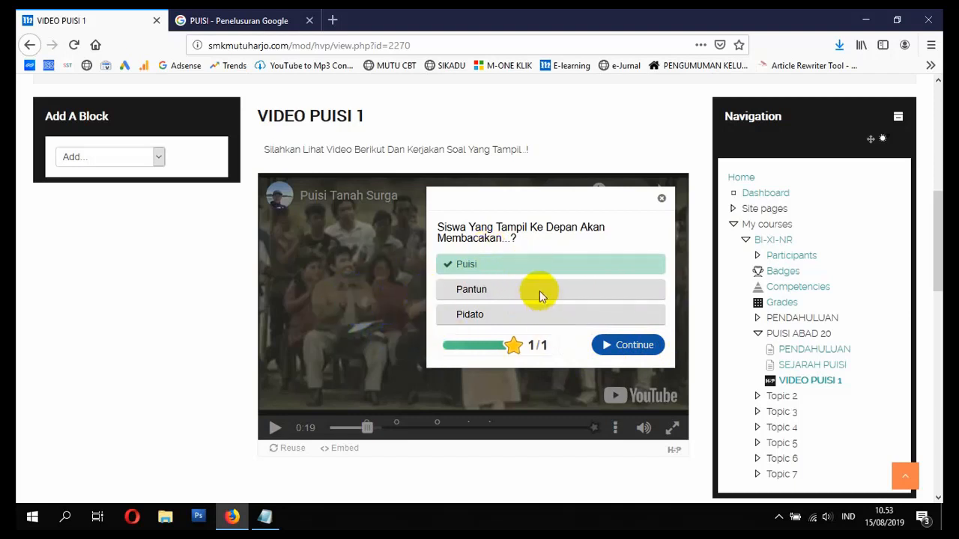
pyautogui.click(629, 348)
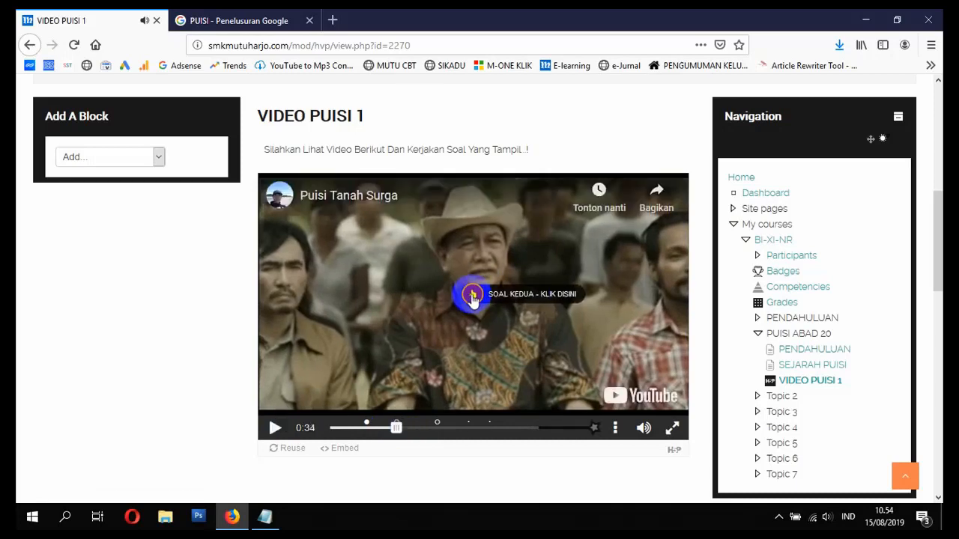
# - Answer SOAL KEDUA about the reader named Salman with True, scoring 1 of 1
pyautogui.click(472, 297)
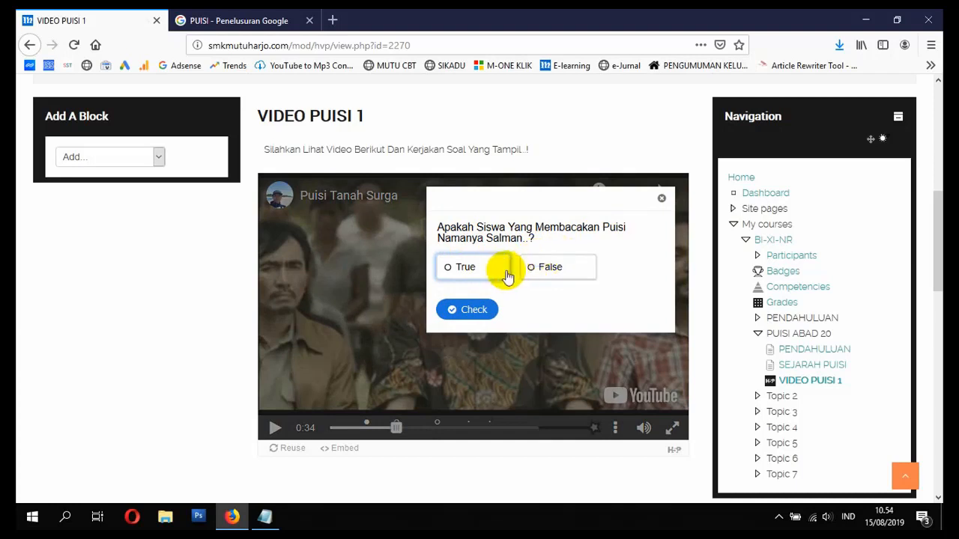
pyautogui.click(460, 266)
pyautogui.click(460, 307)
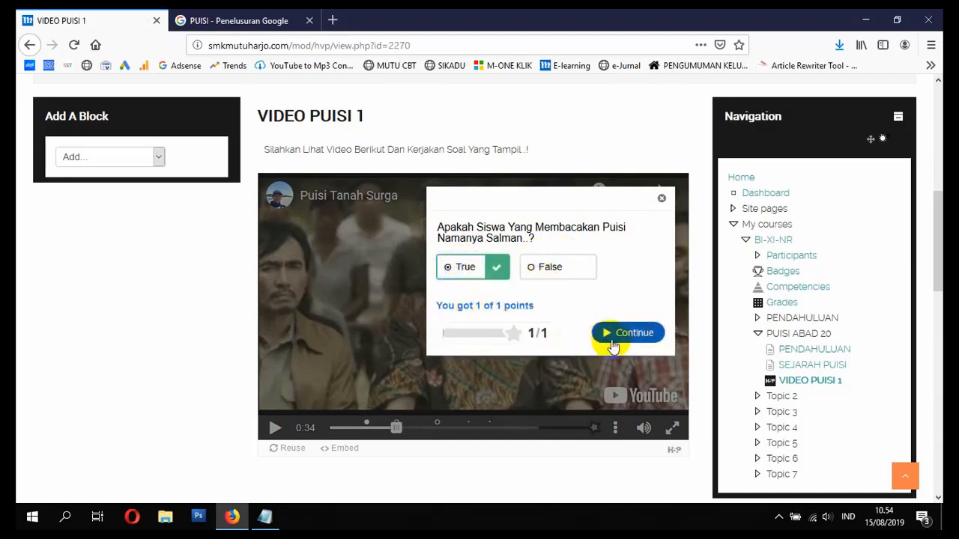
pyautogui.click(622, 334)
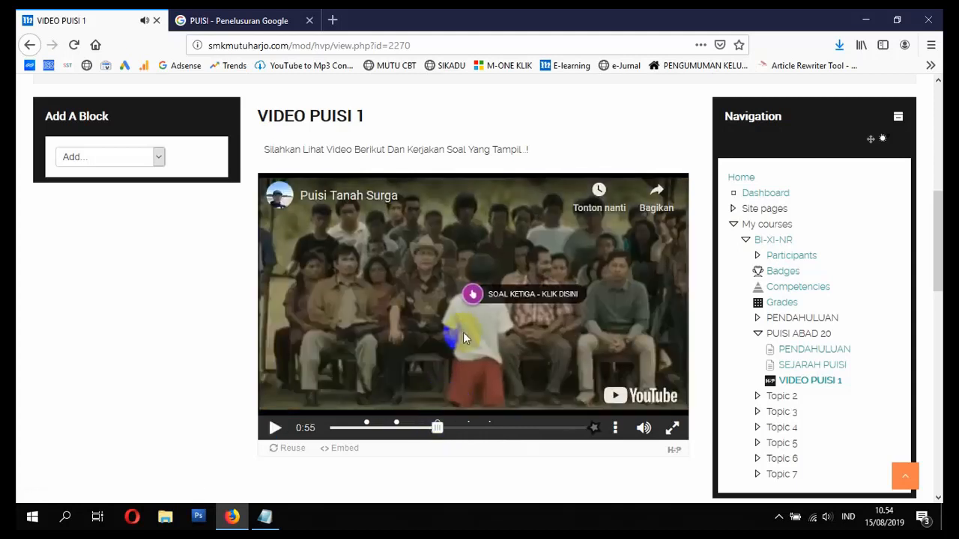
# - Answer the fill-in SOAL KETIGA, correcting buku to kertas, then view the INFORMASI PUISI popup
pyautogui.click(474, 295)
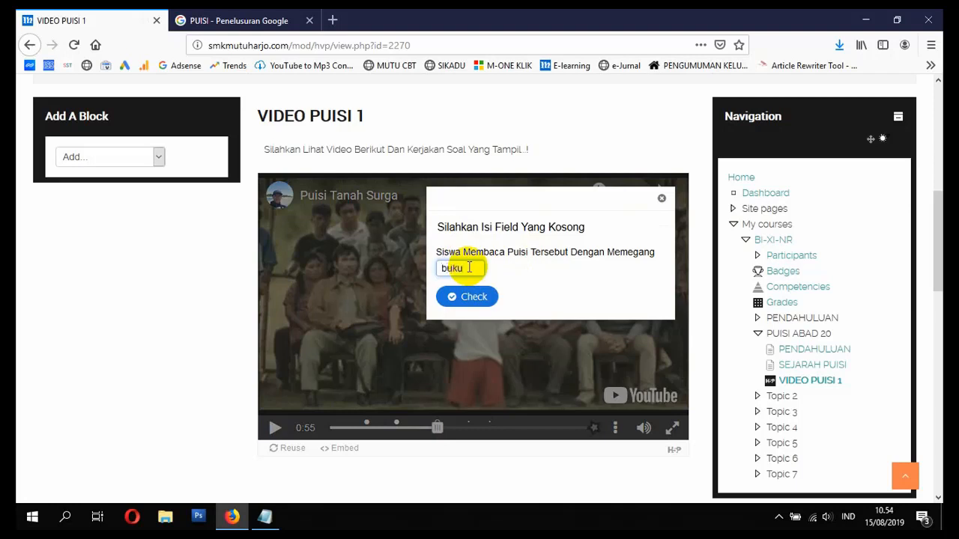
pyautogui.click(480, 298)
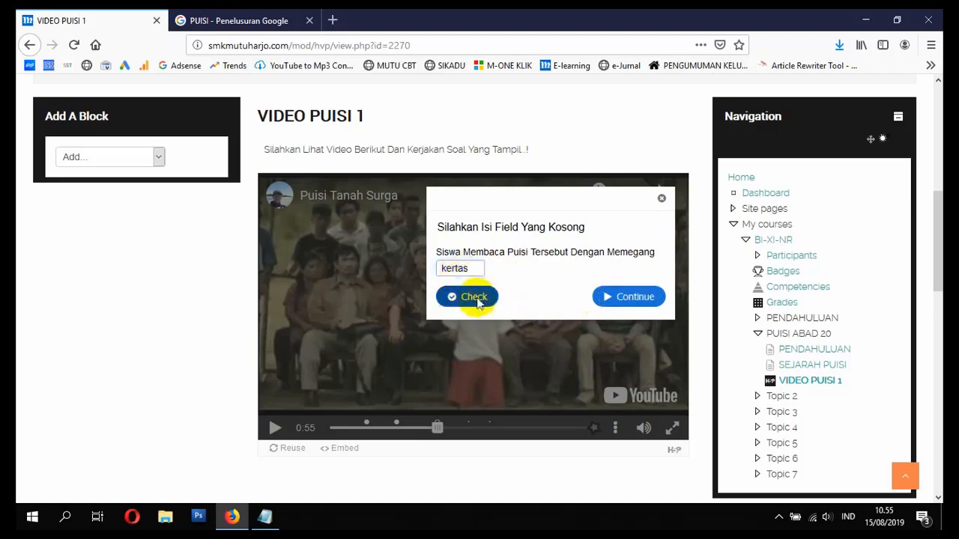
pyautogui.click(478, 299)
pyautogui.click(631, 298)
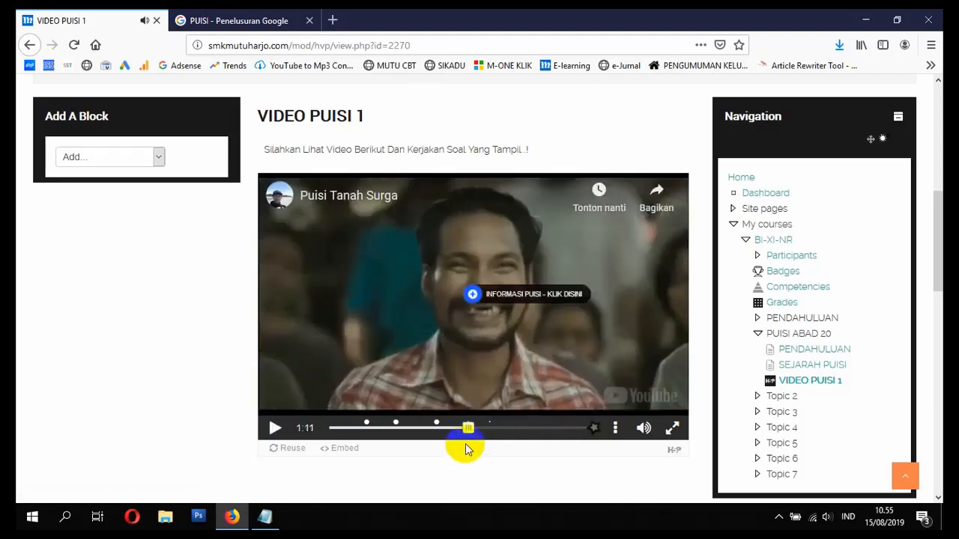
pyautogui.click(472, 296)
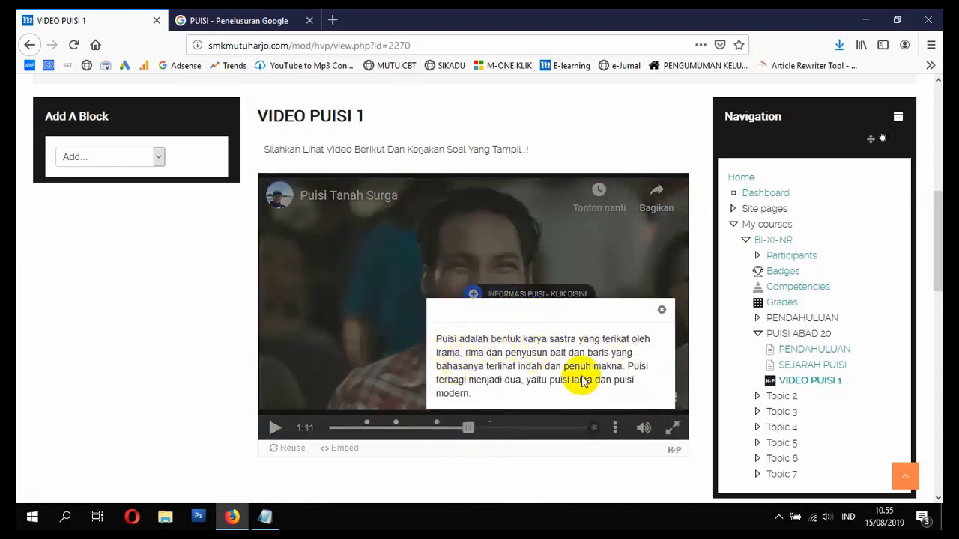
# - Close the poem information, play on, and submit all three answers from the summary, each 1/1
pyautogui.click(662, 311)
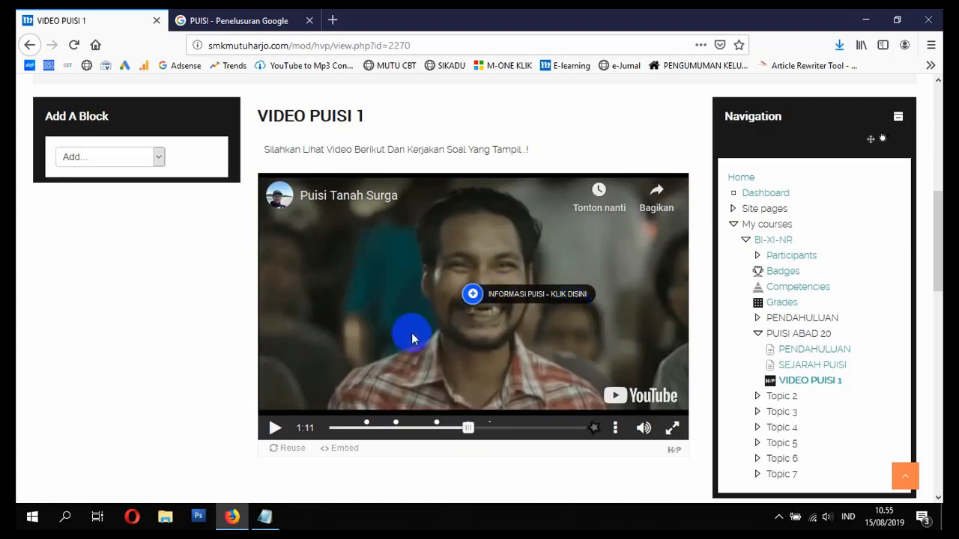
pyautogui.click(277, 432)
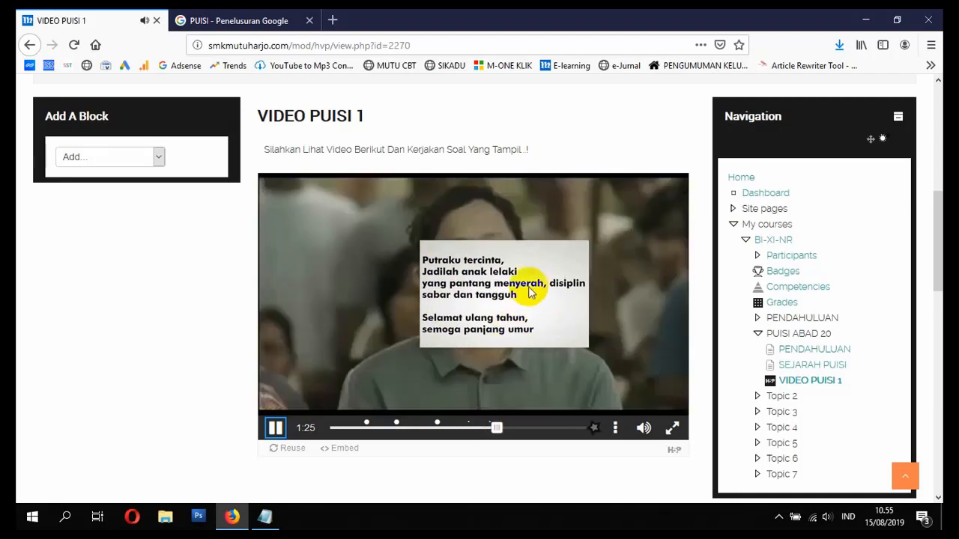
pyautogui.click(275, 429)
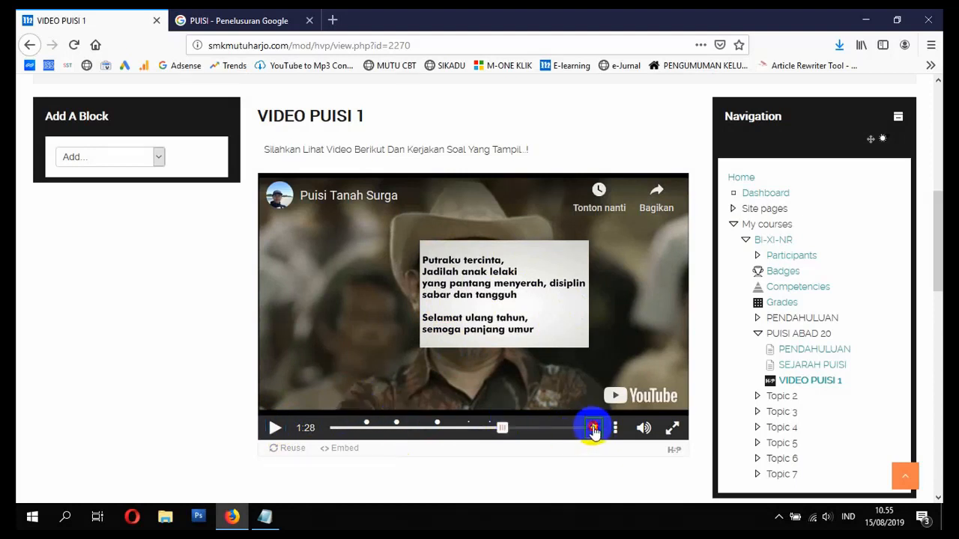
pyautogui.click(592, 429)
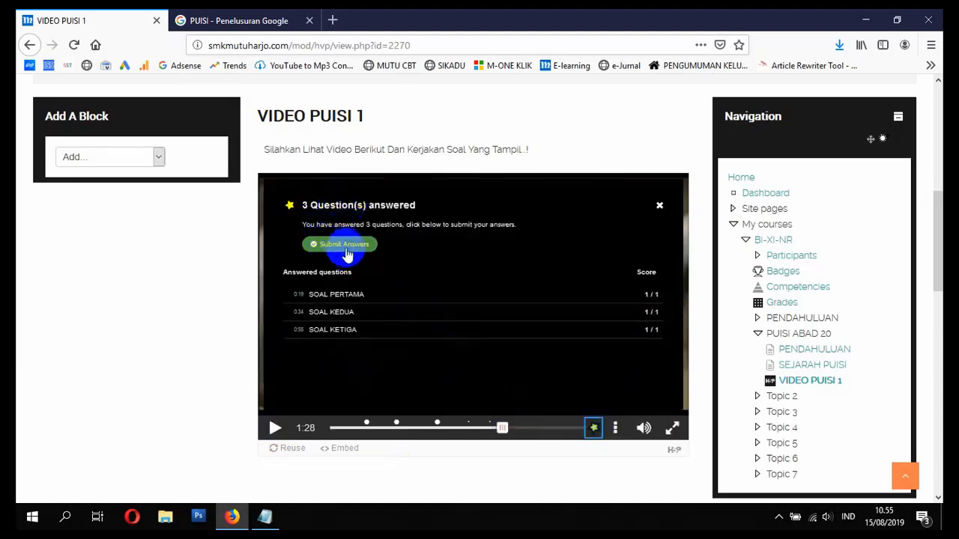
pyautogui.click(341, 248)
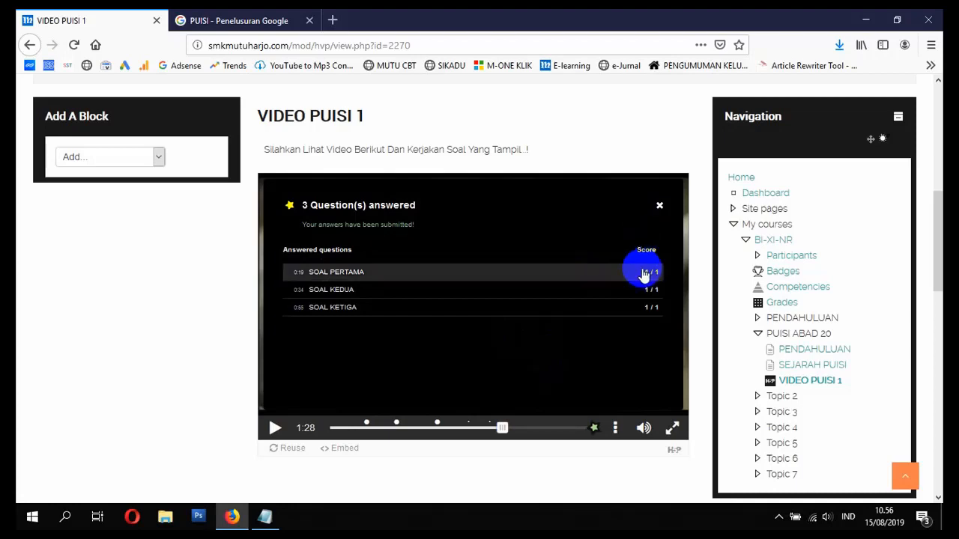
# - Check the task list notes, then return to the e-learning page
pyautogui.scroll(5, 406, 321)
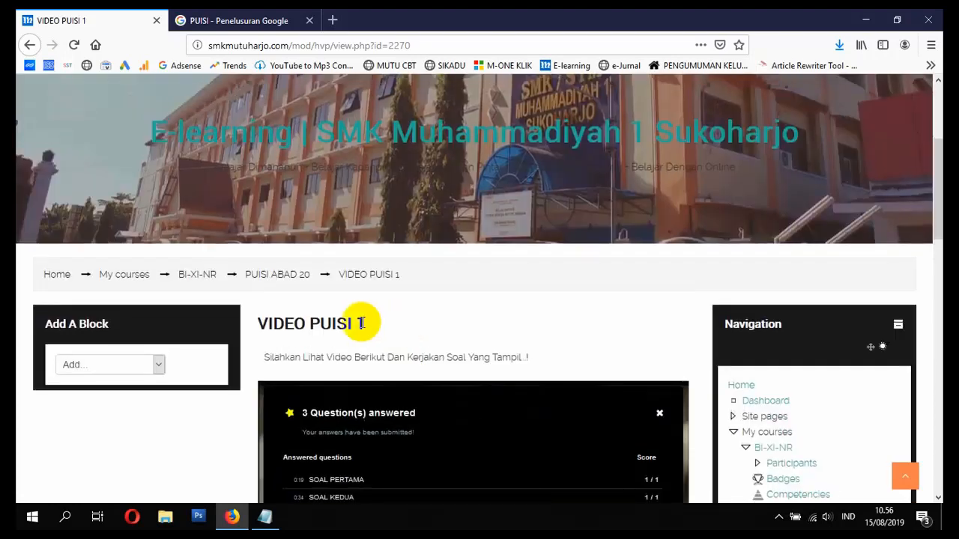
pyautogui.click(264, 517)
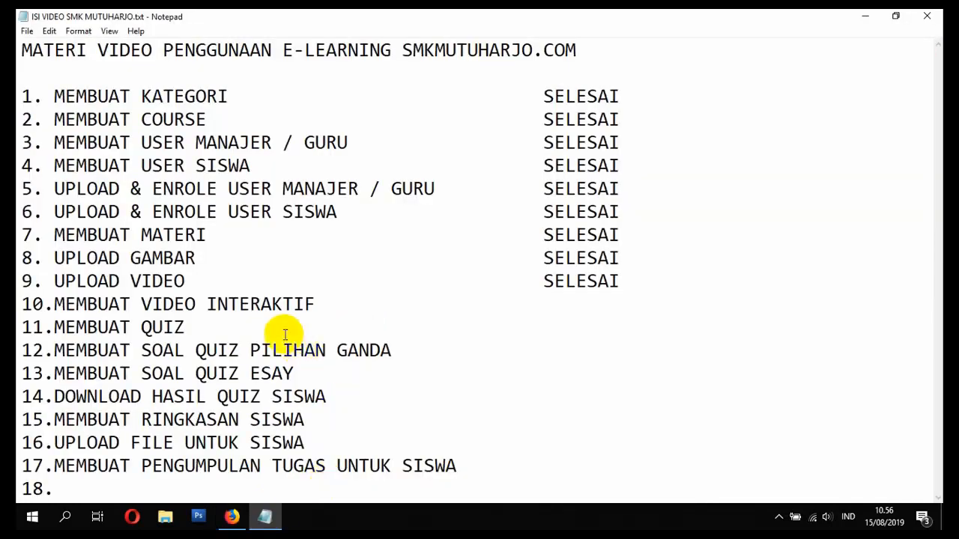
pyautogui.click(239, 518)
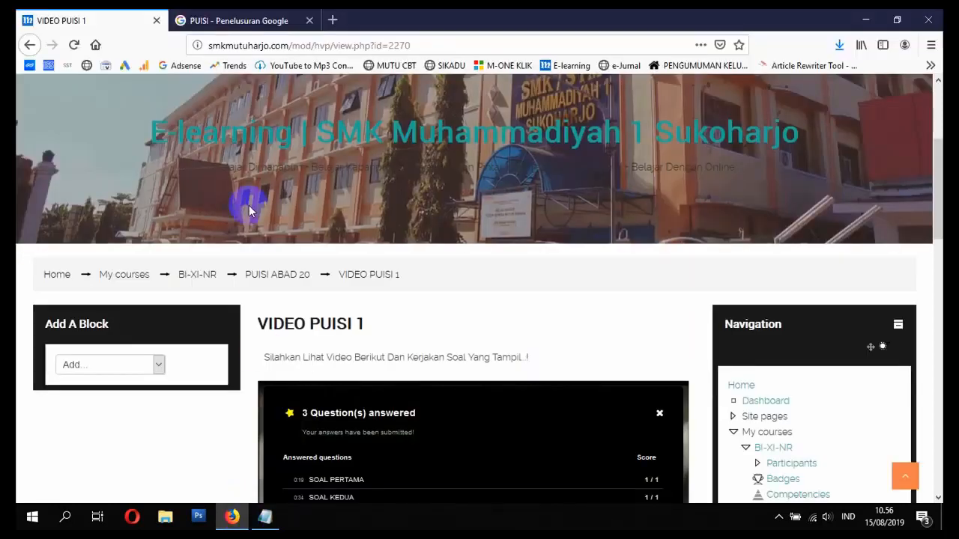
# - Load the h5p.org website in the Google image results tab
pyautogui.click(297, 21)
pyautogui.click(292, 44)
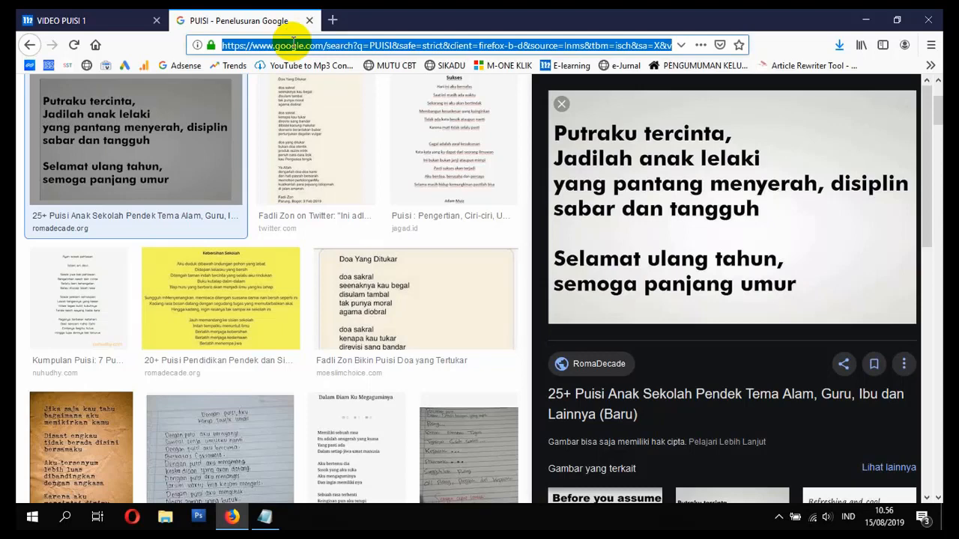
pyautogui.write('h5p')
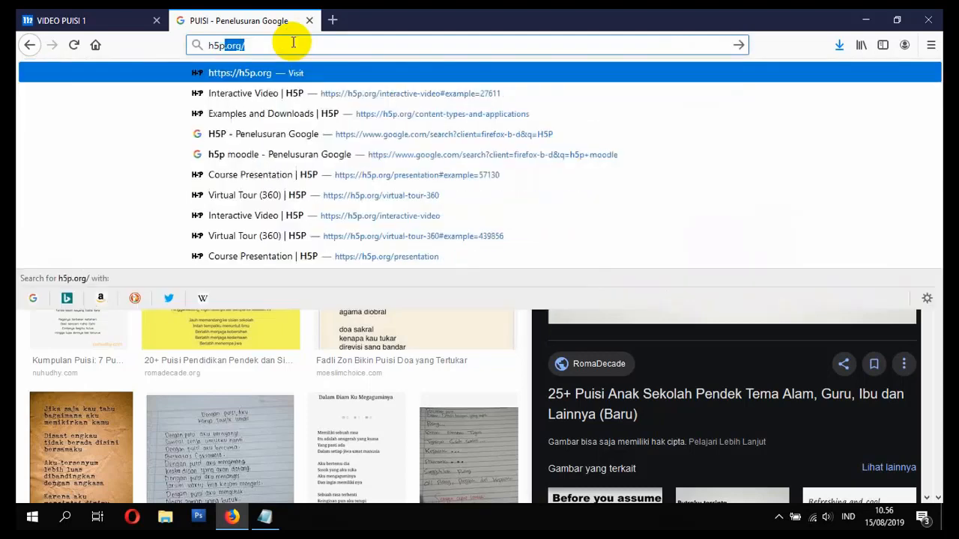
pyautogui.press('Return')
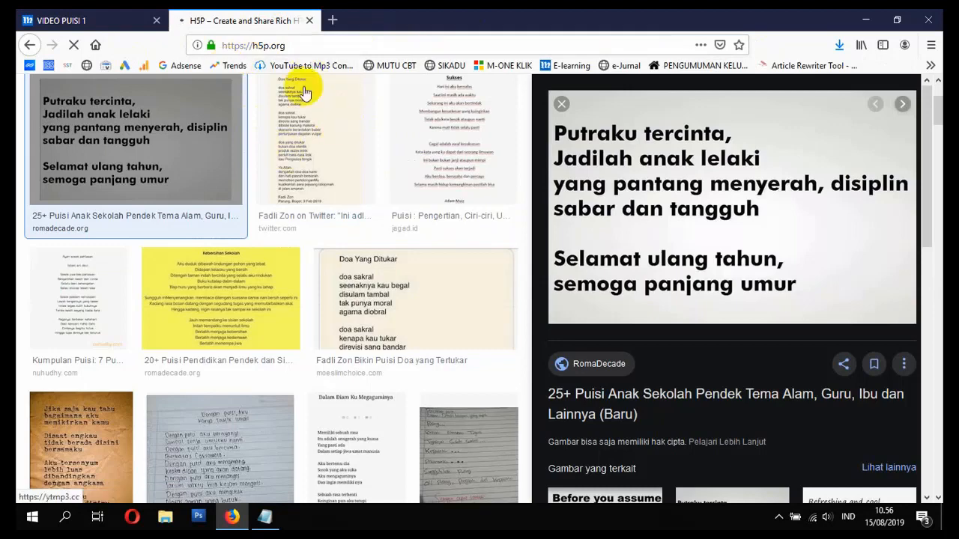
pyautogui.click(305, 45)
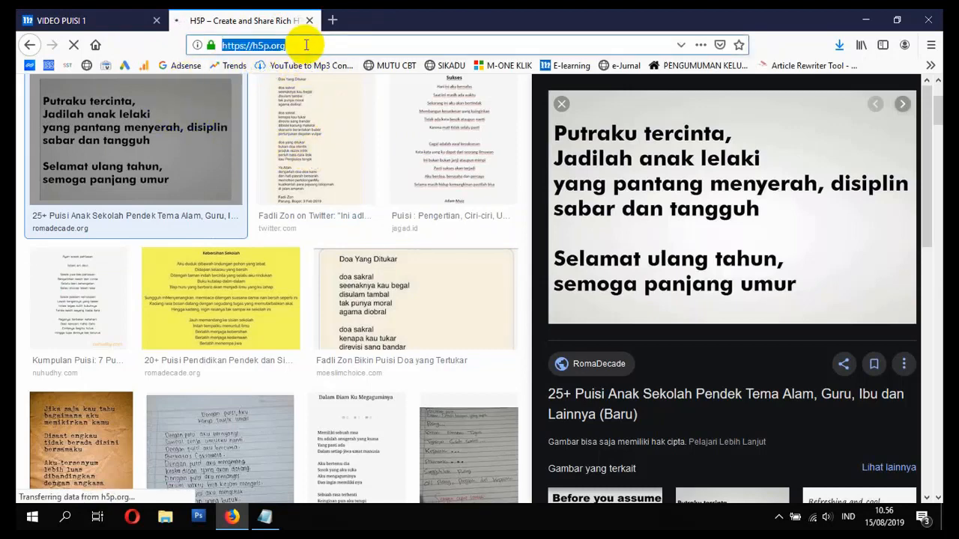
pyautogui.press('Return')
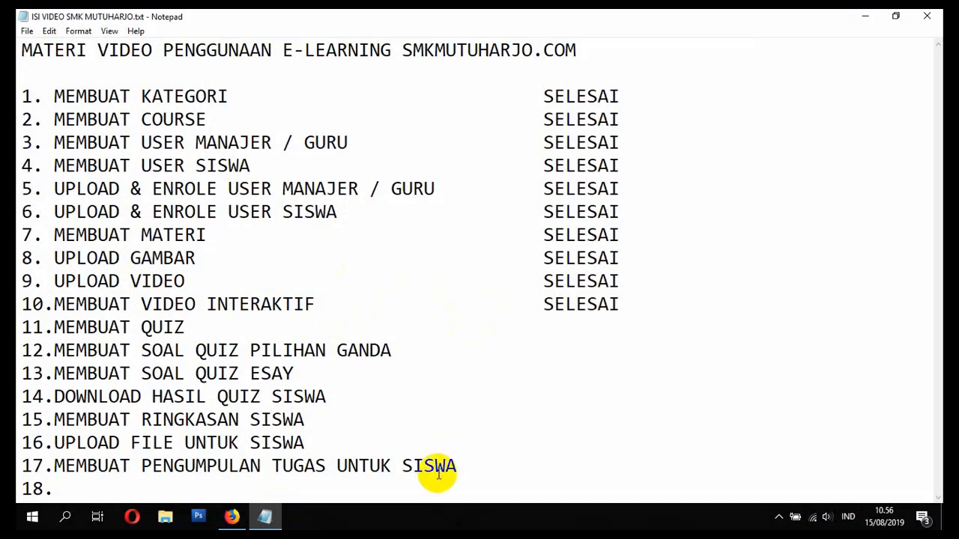
# - Mark the MEMBUAT QUIZ line in the task notes and bring the browser back
pyautogui.moveTo(54, 327); pyautogui.dragTo(182, 336)
pyautogui.click(186, 347)
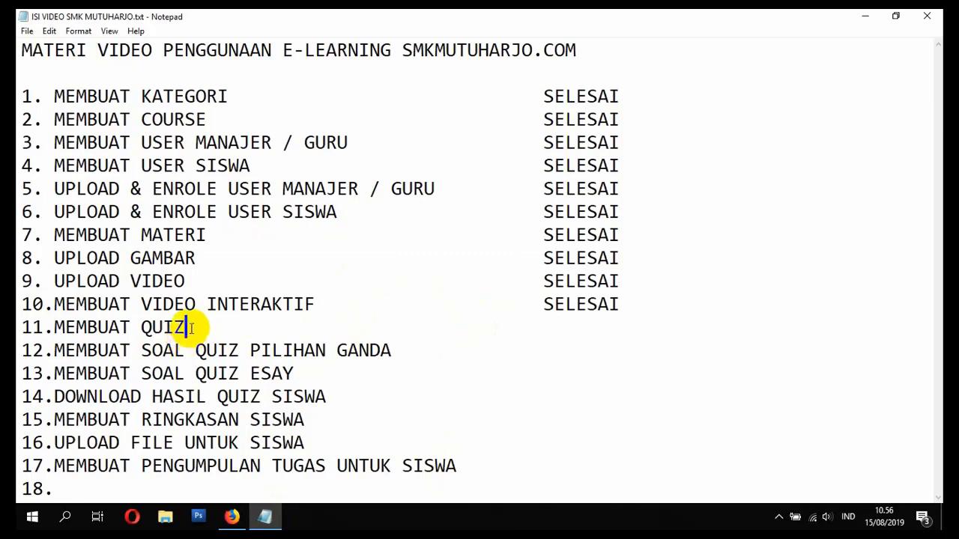
pyautogui.click(232, 517)
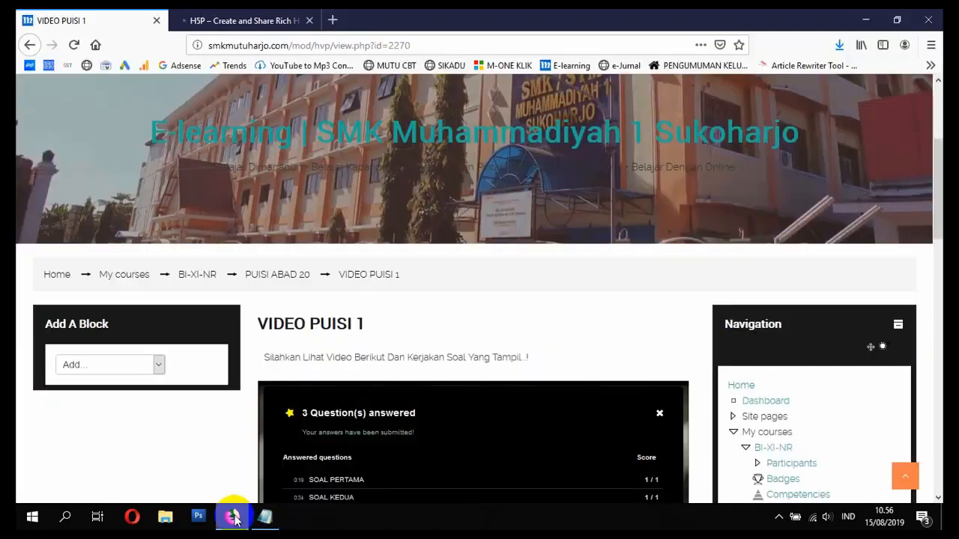
# - Browse the H5P website homepage, then return to the VIDEO PUISI 1 course page
pyautogui.click(274, 18)
pyautogui.scroll(-10, 427, 195)
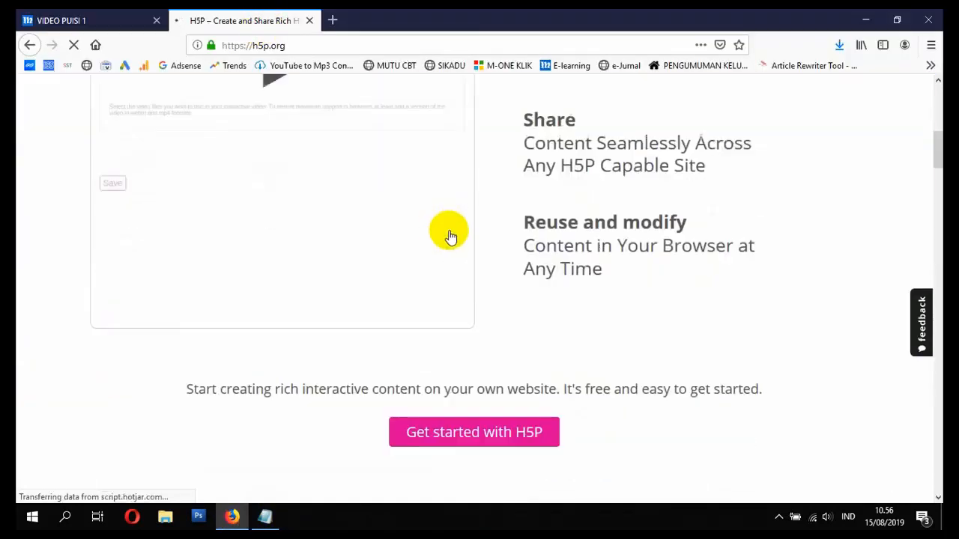
pyautogui.scroll(-7, 550, 265)
pyautogui.scroll(14, 525, 248)
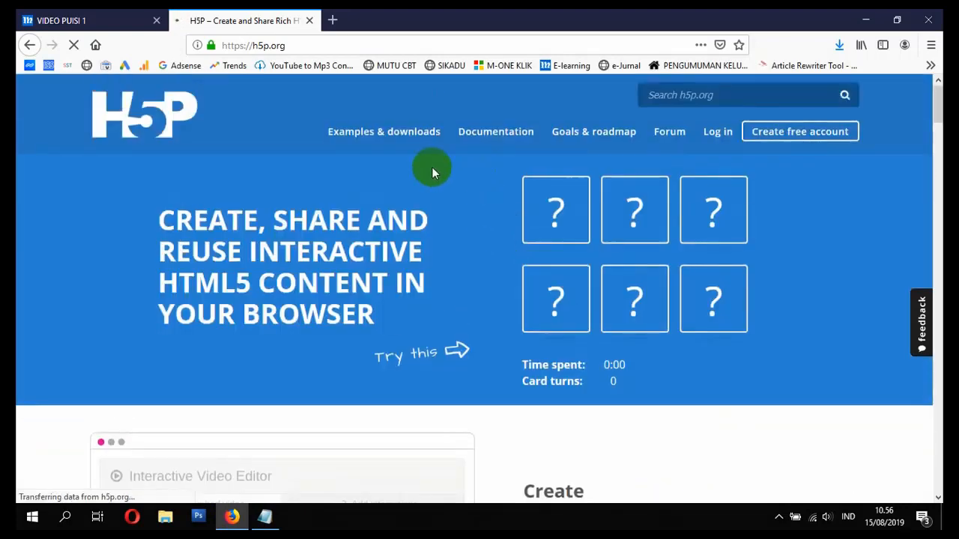
pyautogui.click(120, 20)
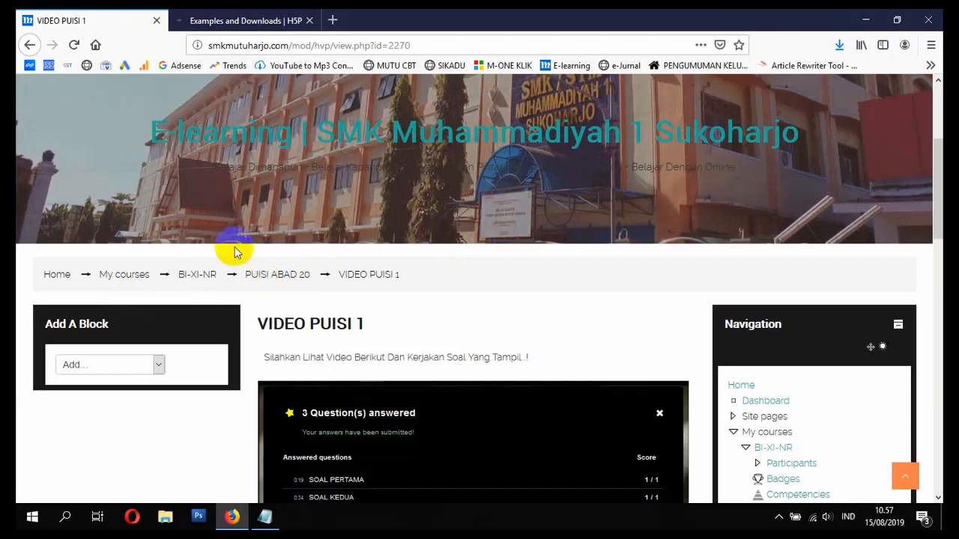
# - Go to the site home page and open the BAHASA INDONESIA course
pyautogui.scroll(5, 486, 293)
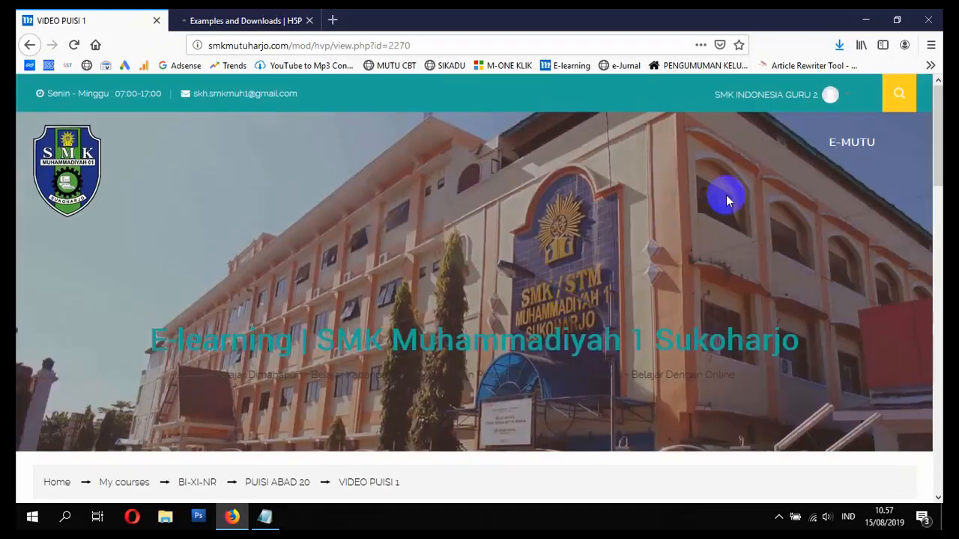
pyautogui.click(57, 483)
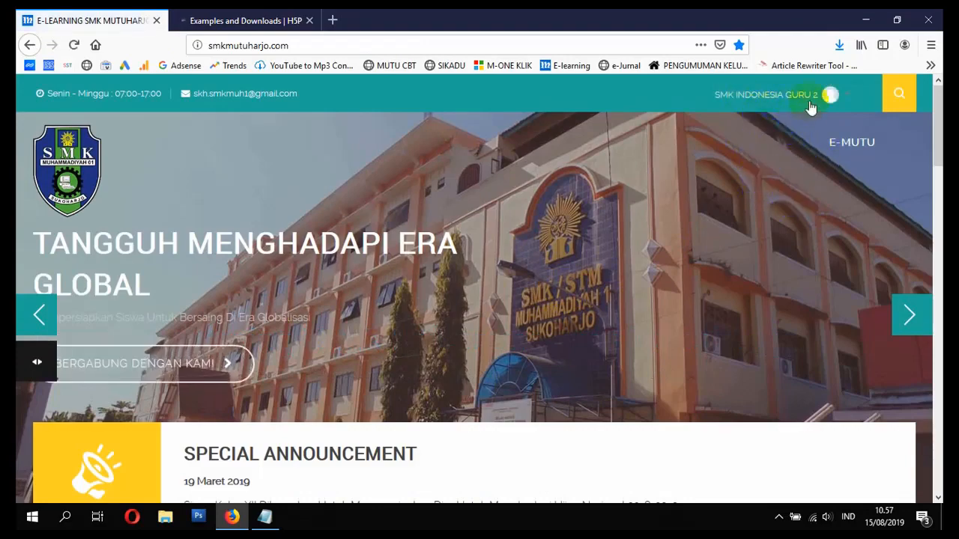
pyautogui.scroll(-15, 797, 162)
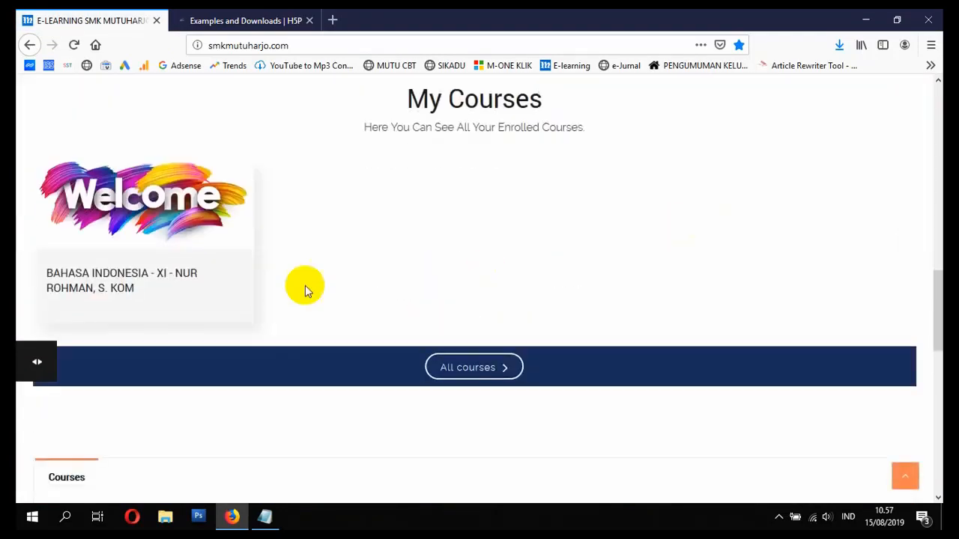
pyautogui.click(103, 290)
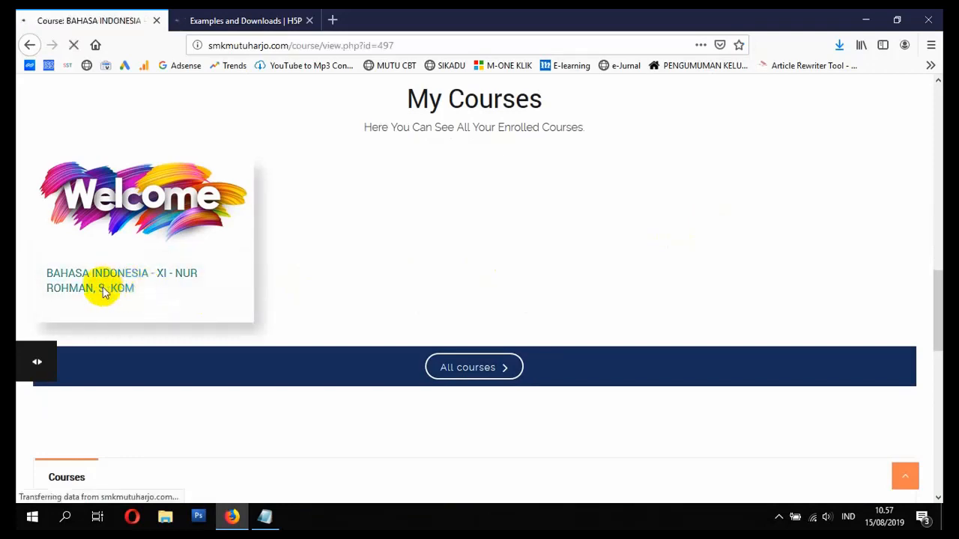
pyautogui.scroll(-5, 127, 322)
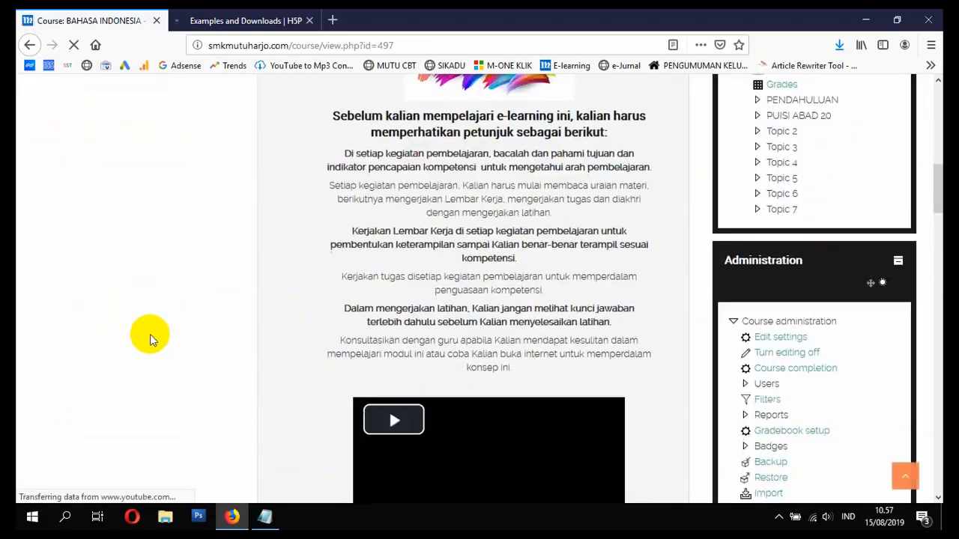
pyautogui.scroll(-15, 368, 321)
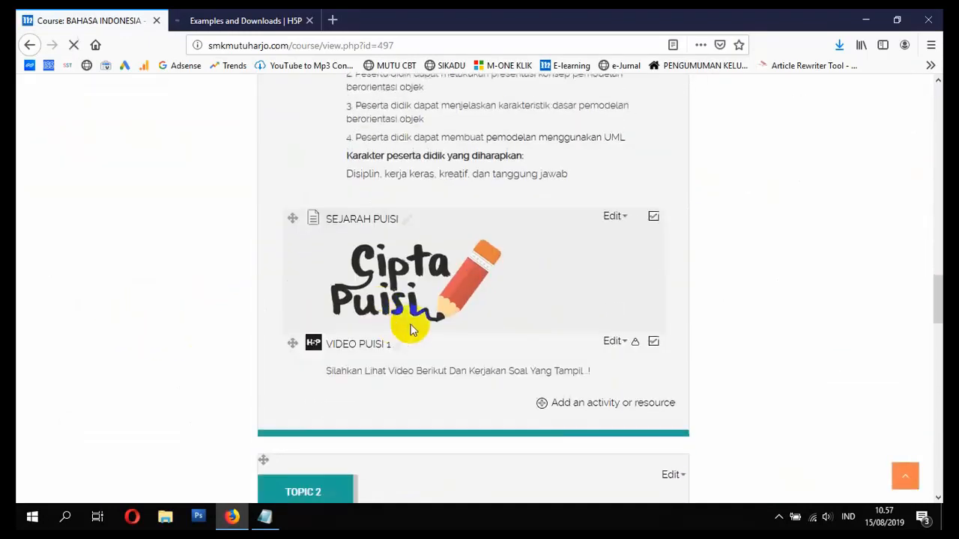
# - Turn course editing off and back on, then scroll down to PUISI ABAD 20
pyautogui.click(579, 408)
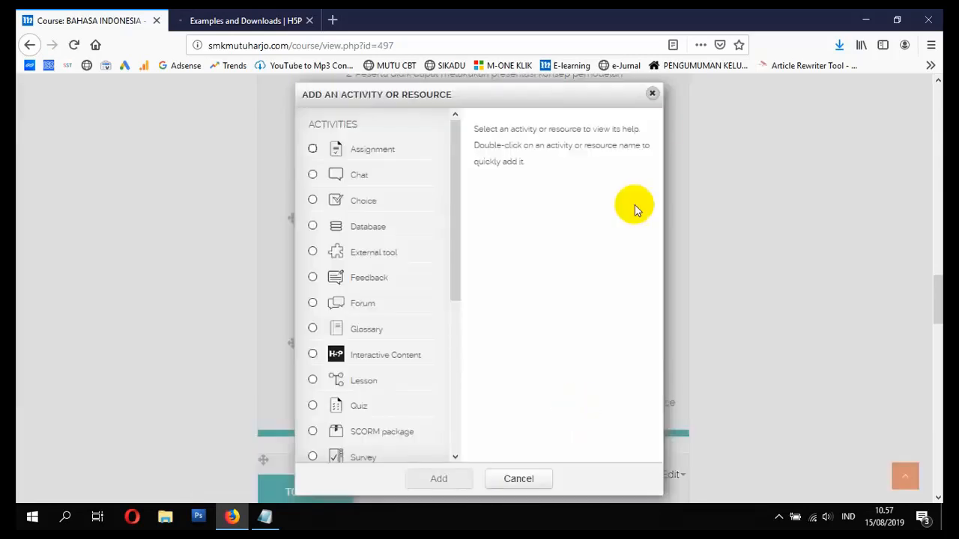
pyautogui.click(652, 97)
pyautogui.scroll(15, 659, 218)
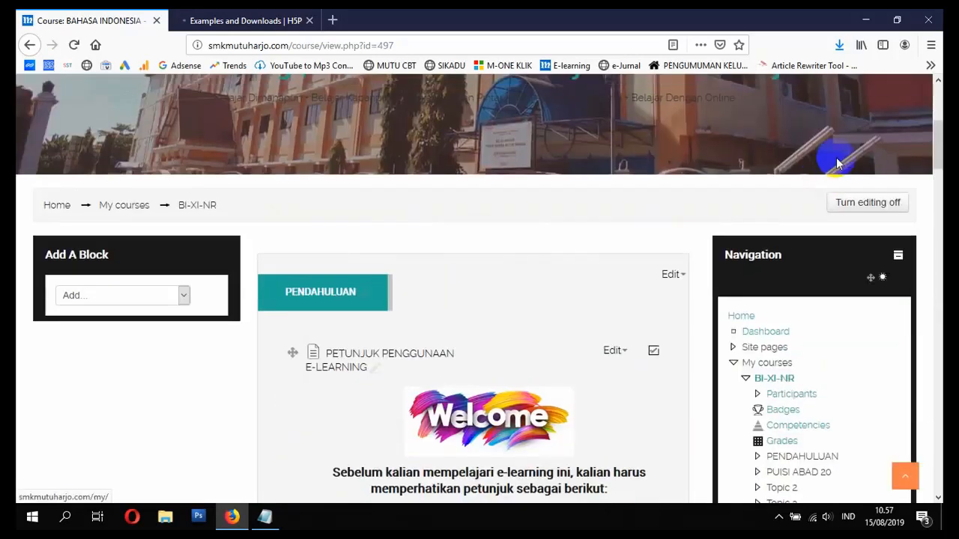
pyautogui.click(877, 206)
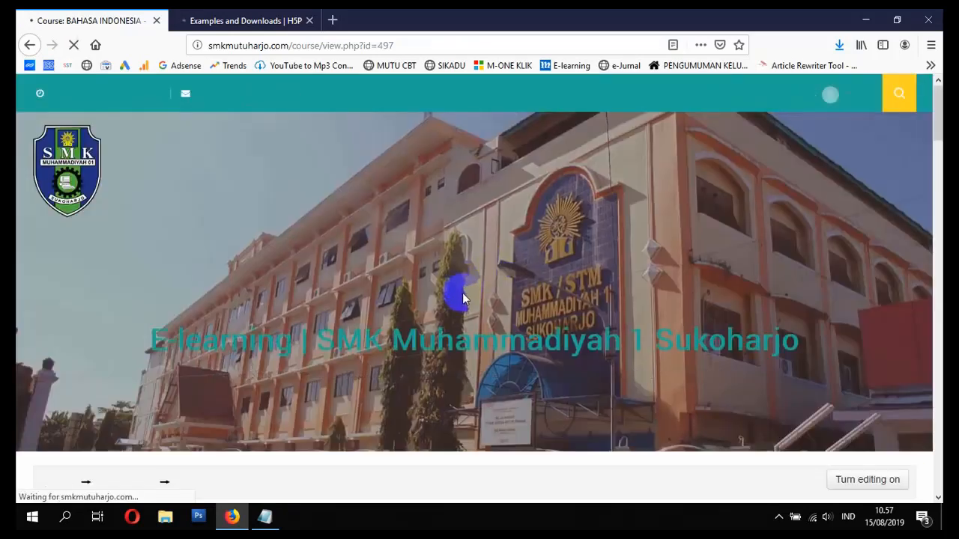
pyautogui.scroll(-3, 450, 318)
pyautogui.scroll(-4, 420, 327)
pyautogui.scroll(7, 420, 327)
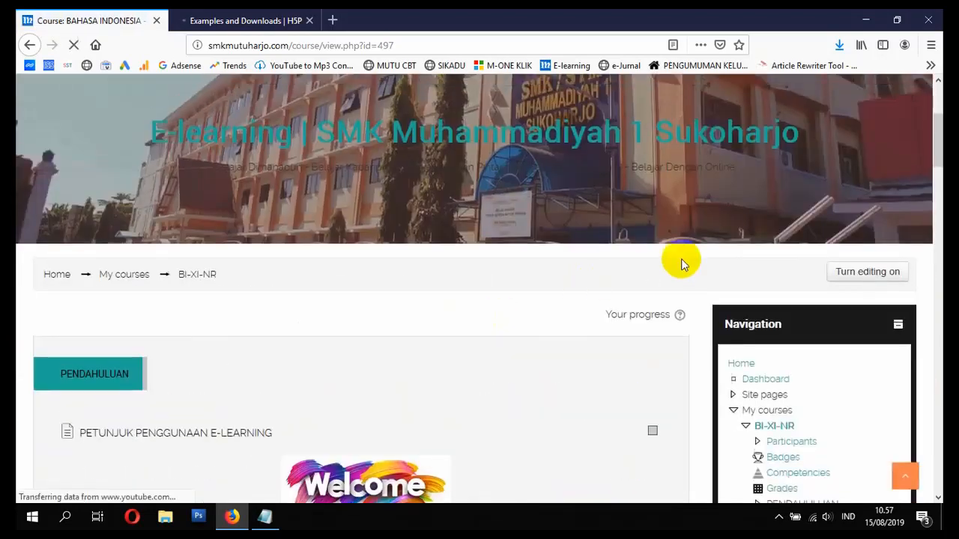
pyautogui.click(867, 272)
pyautogui.scroll(-2, 820, 304)
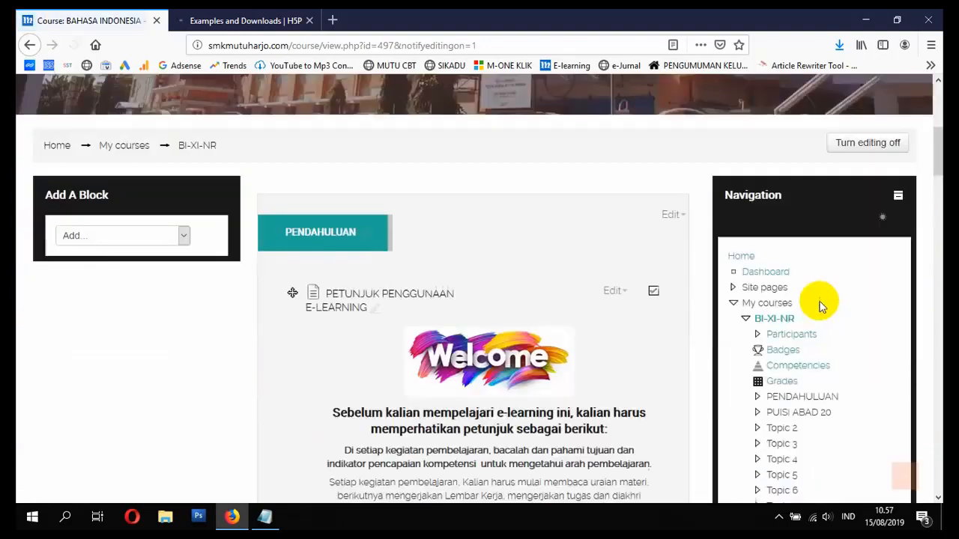
pyautogui.scroll(-10, 460, 275)
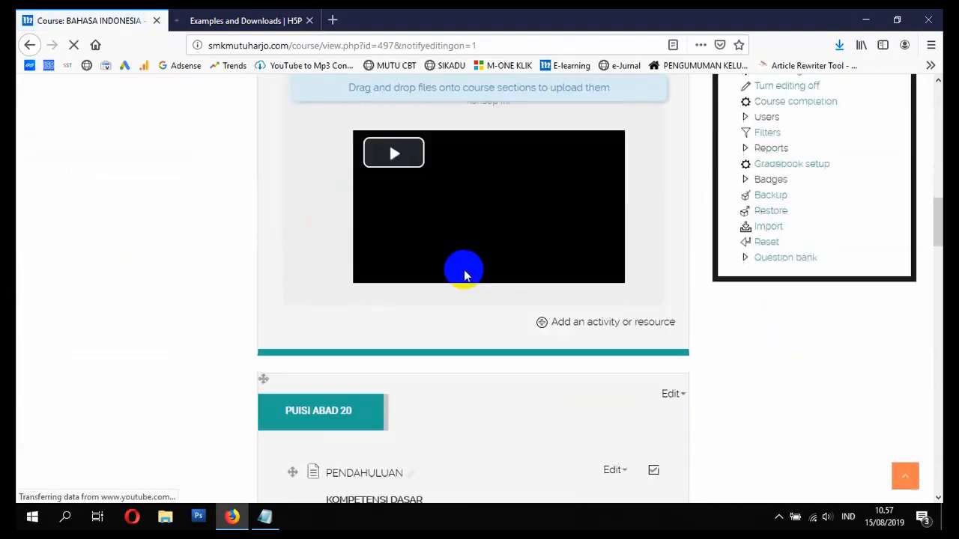
pyautogui.scroll(-5, 465, 278)
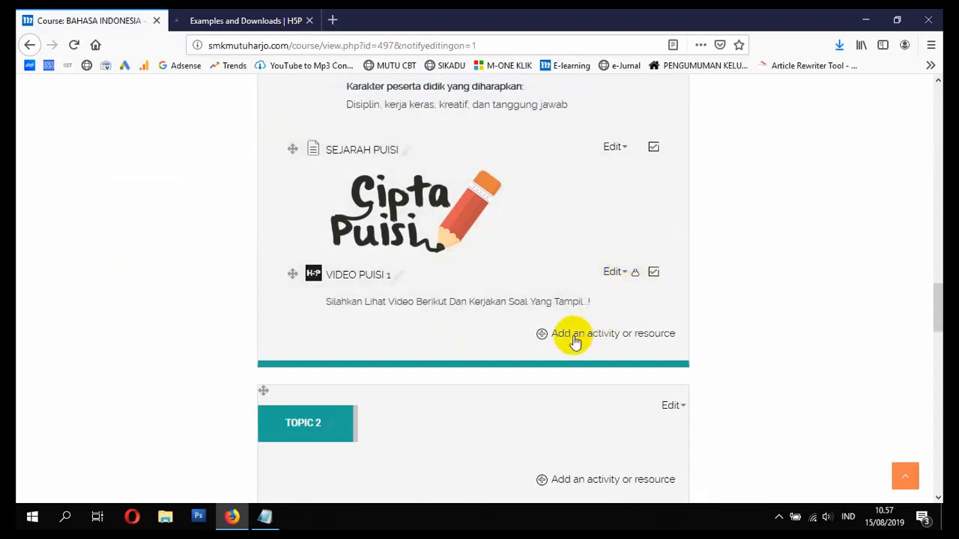
# - Choose Quiz from the activity list and add it to the PUISI ABAD 20 section
pyautogui.click(542, 339)
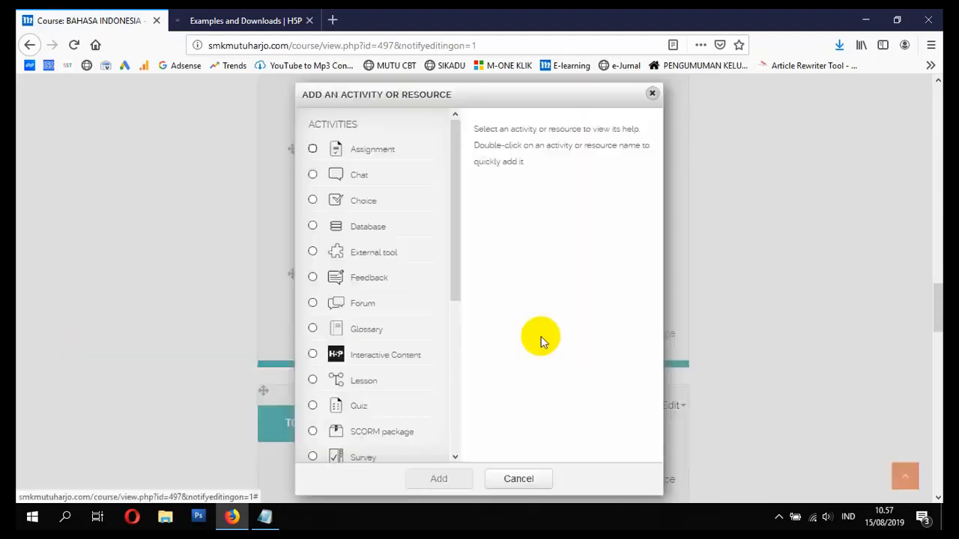
pyautogui.scroll(-3, 352, 353)
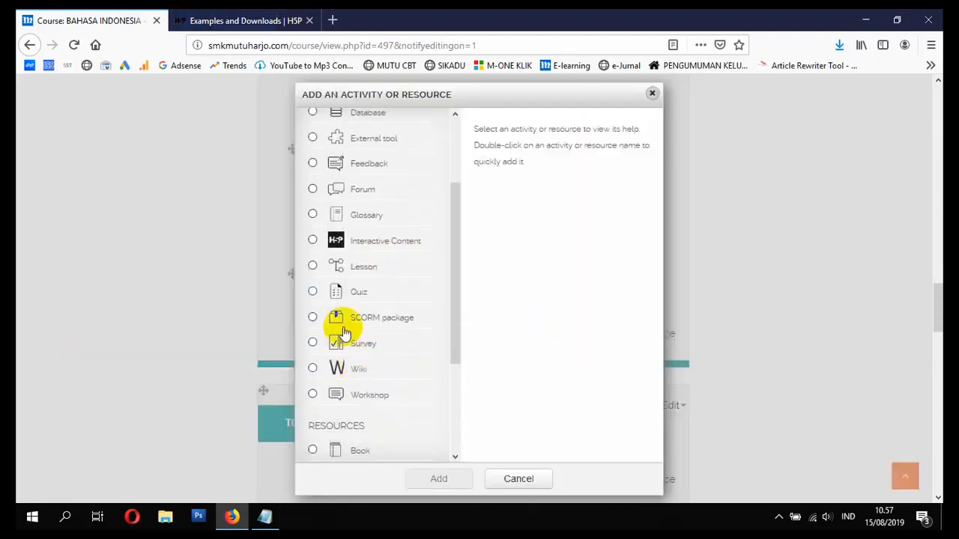
pyautogui.scroll(3, 347, 296)
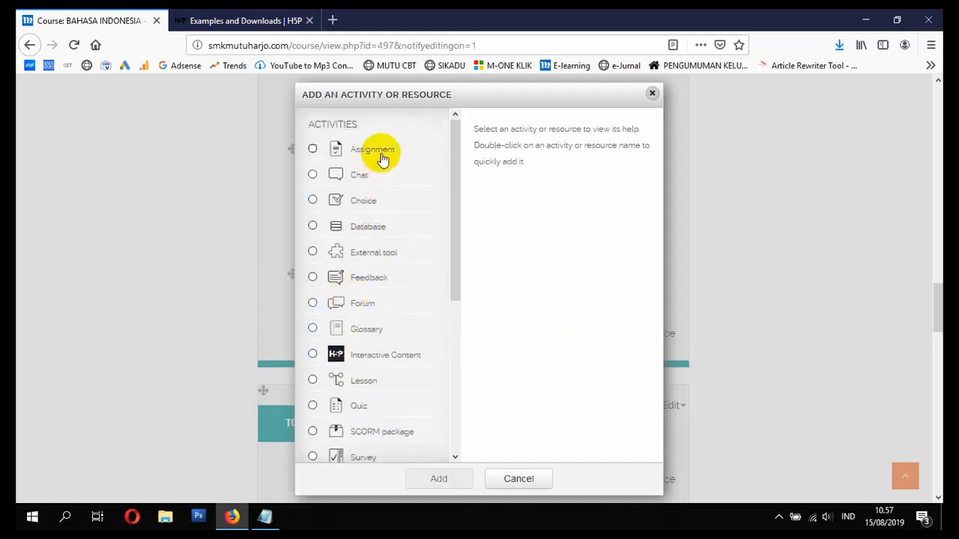
pyautogui.scroll(-2, 368, 314)
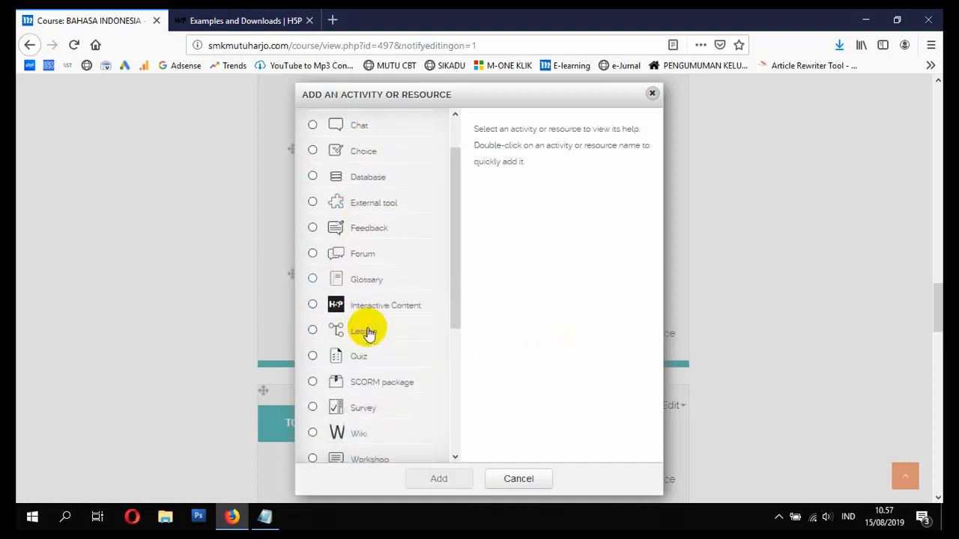
pyautogui.click(315, 349)
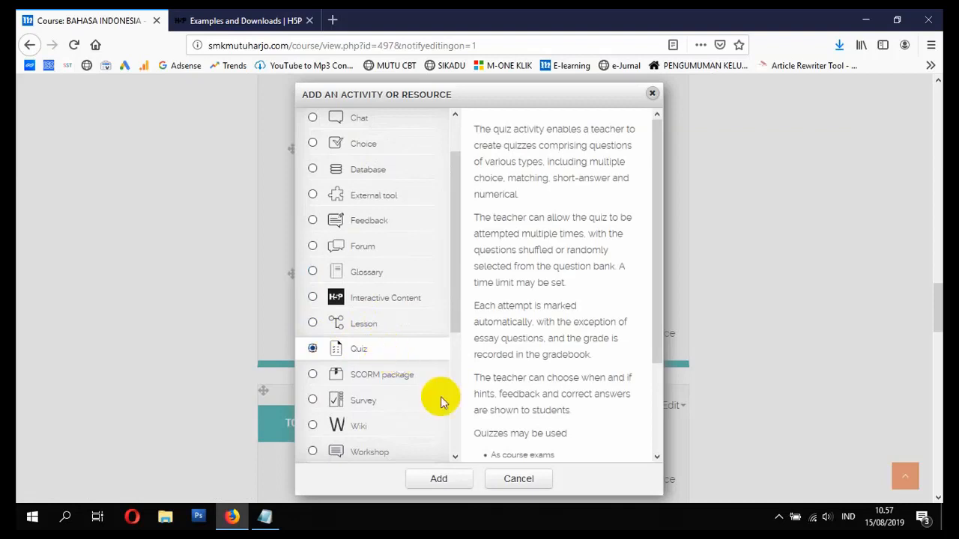
pyautogui.click(431, 480)
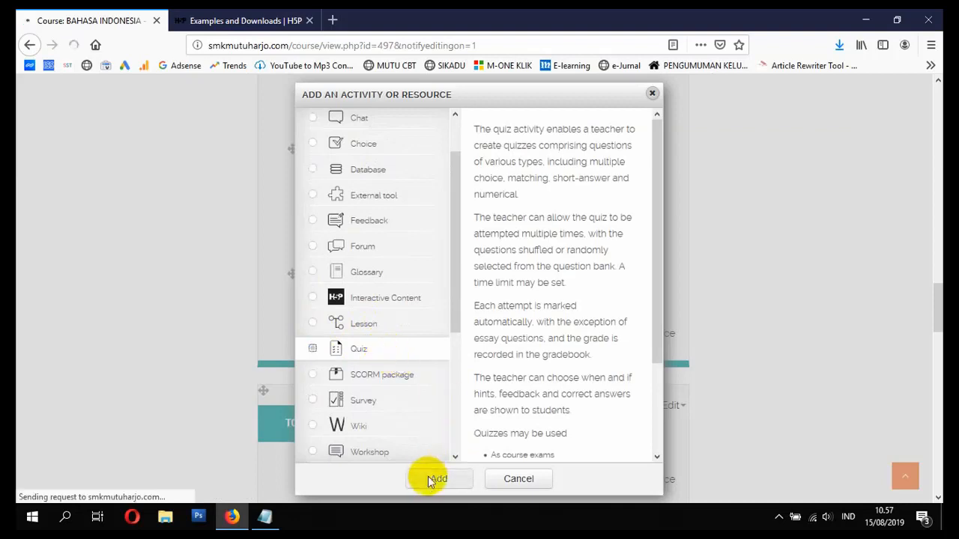
pyautogui.scroll(-4, 405, 387)
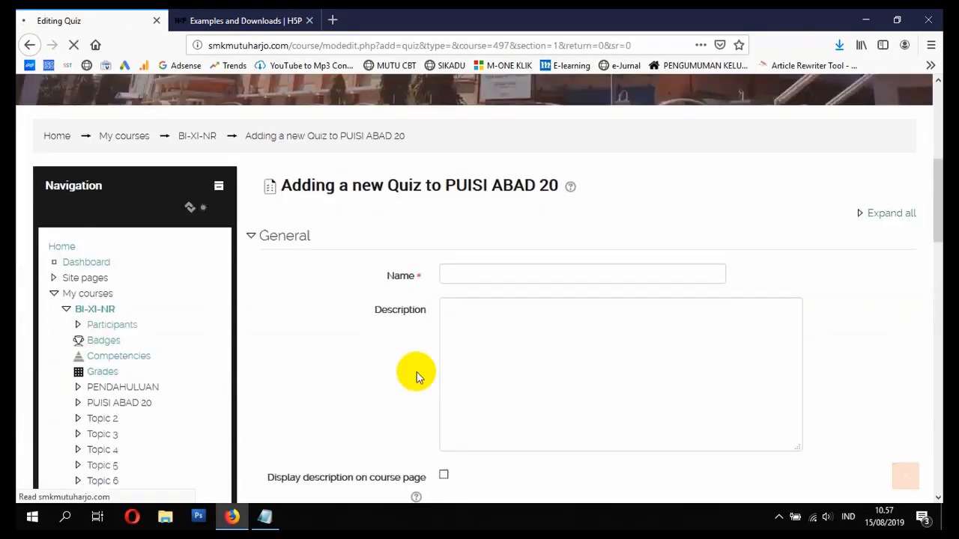
# - Name the quiz 'SOAL ULANGAN HARIAN' and describe it as 'Siswa Diharapkan Untuk Mengerjakan Soal Dengan Baik dan Benar'
pyautogui.click(493, 272)
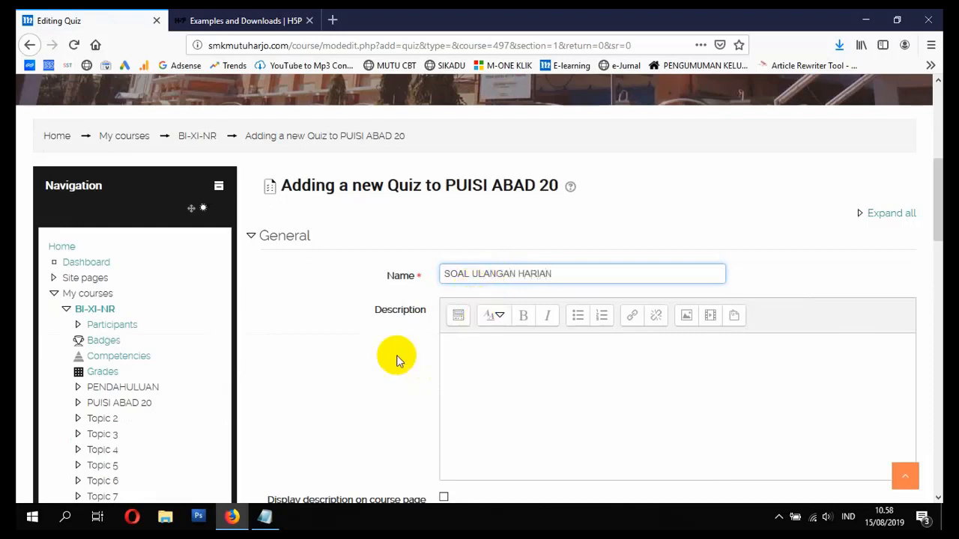
pyautogui.click(502, 358)
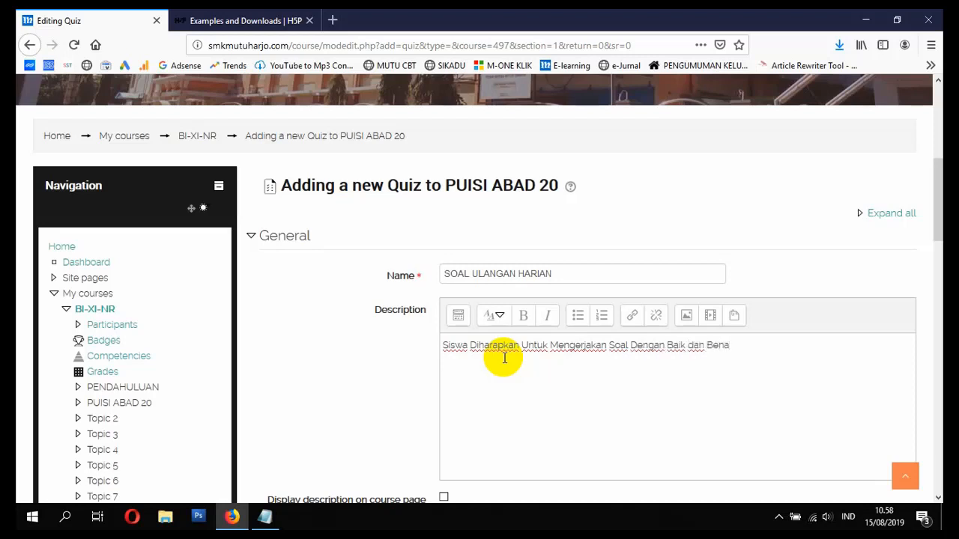
pyautogui.scroll(-4, 505, 358)
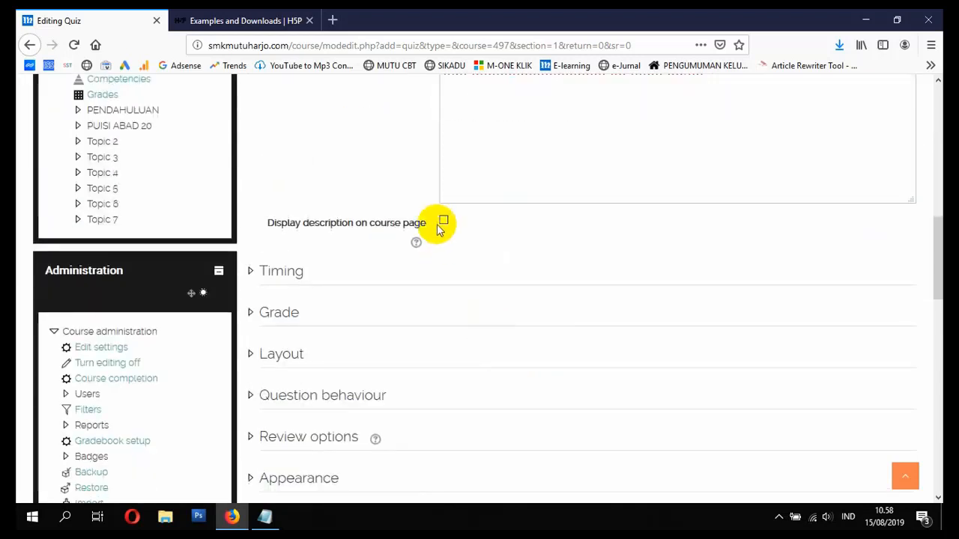
pyautogui.scroll(2, 445, 247)
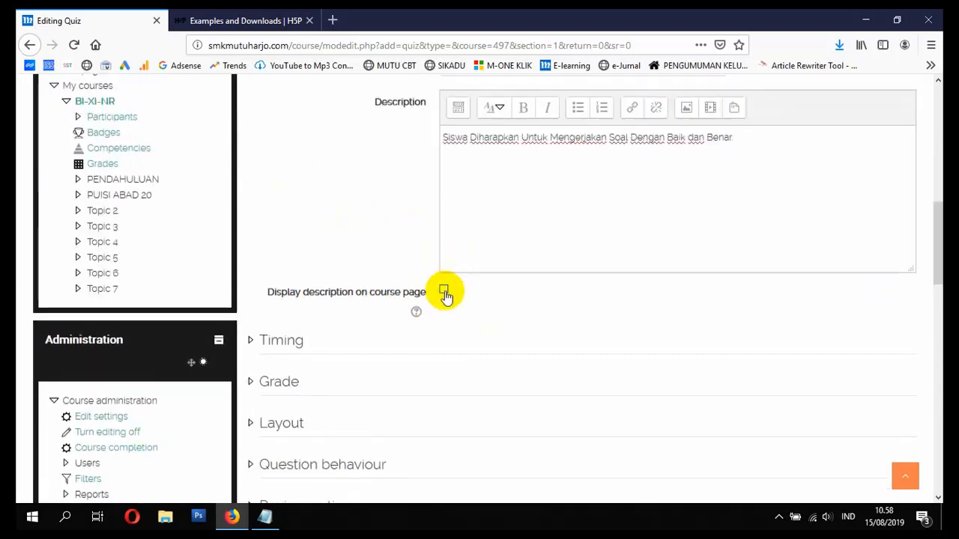
pyautogui.click(333, 21)
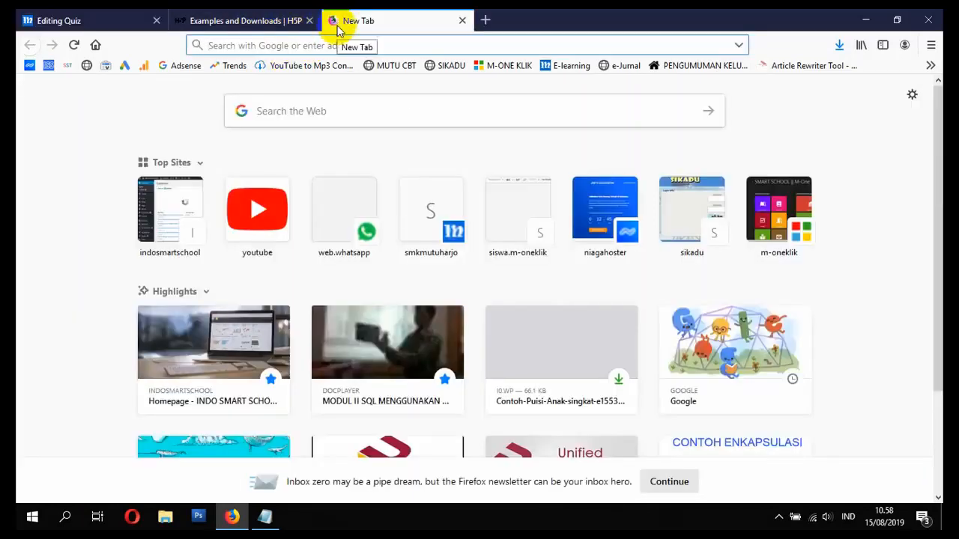
# - Search Google Images for 'exam logo' and copy the first logo's image location
pyautogui.write('exam logo')
pyautogui.press('Return')
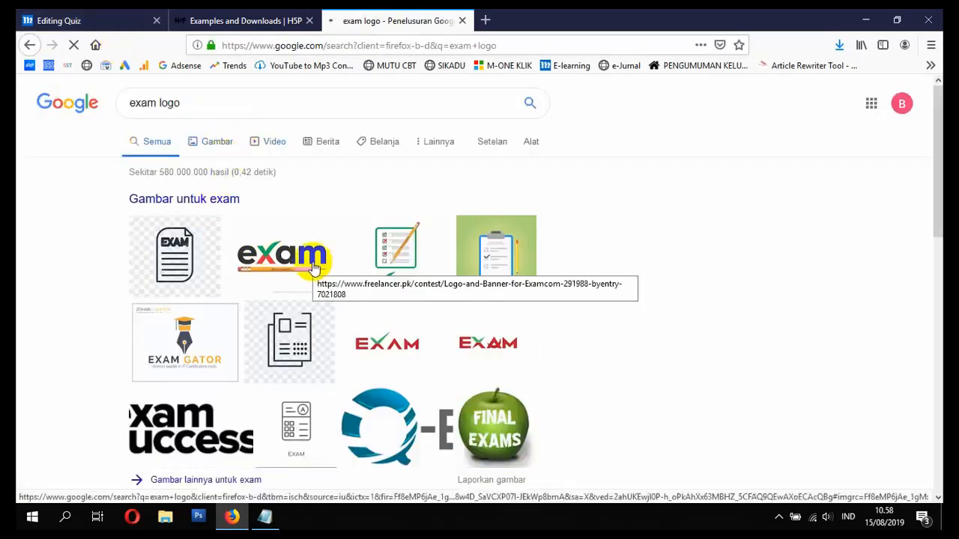
pyautogui.click(312, 265)
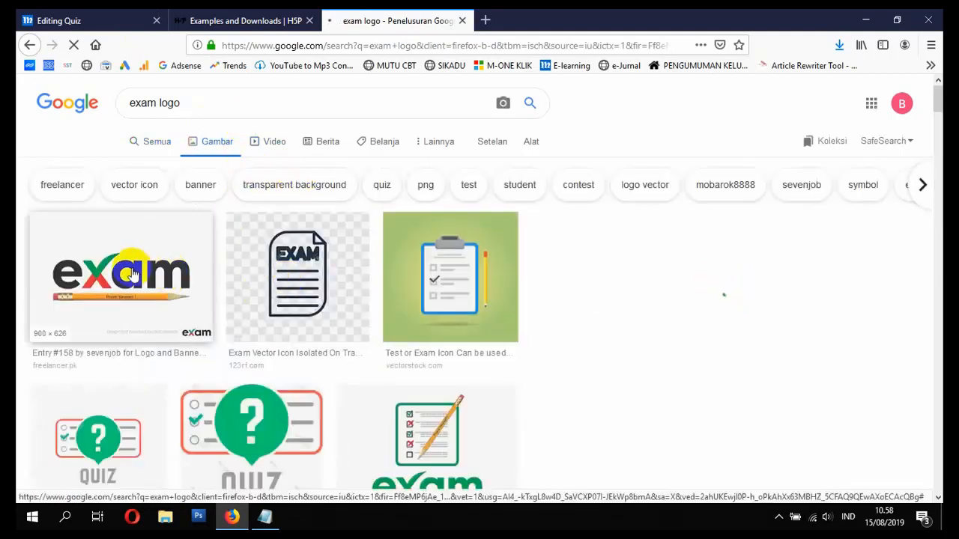
pyautogui.click(180, 255)
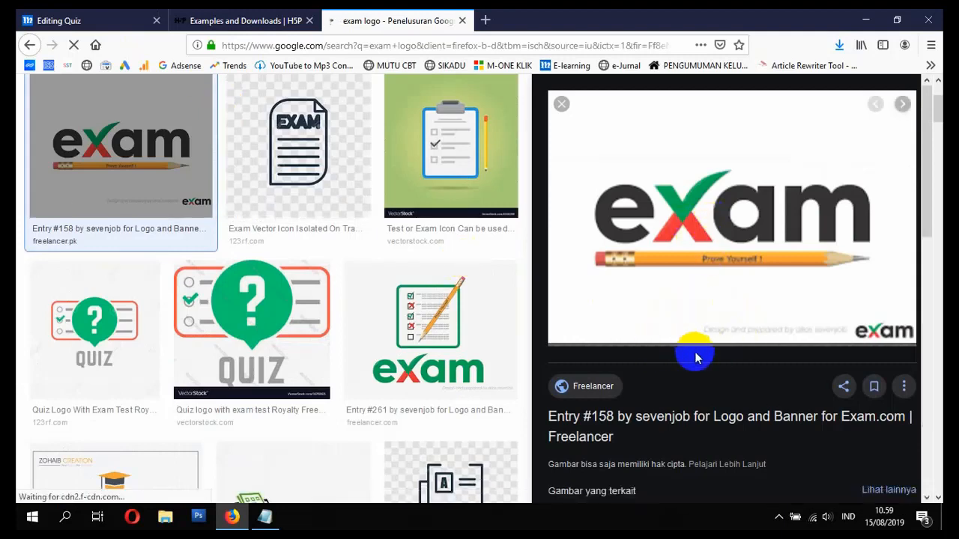
pyautogui.rightClick(705, 235)
pyautogui.click(783, 378)
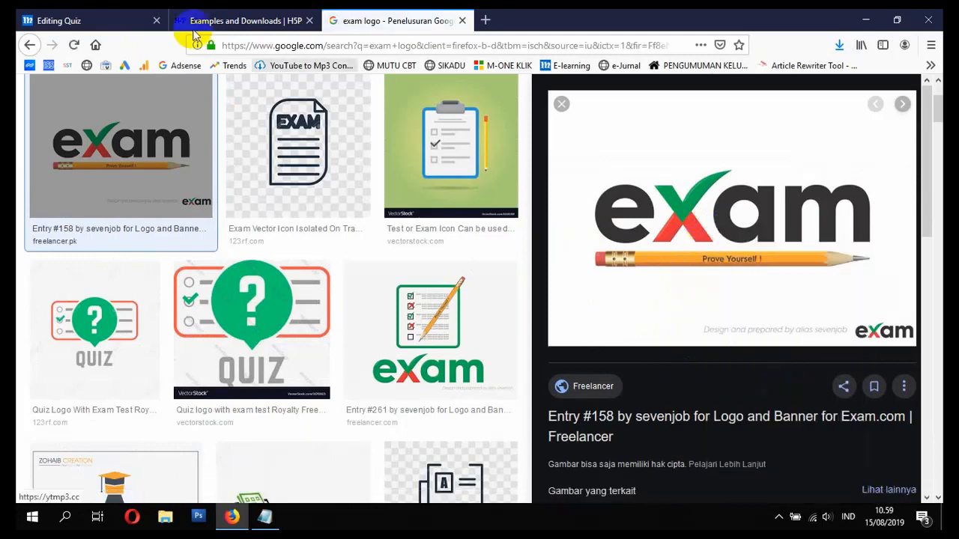
pyautogui.click(97, 19)
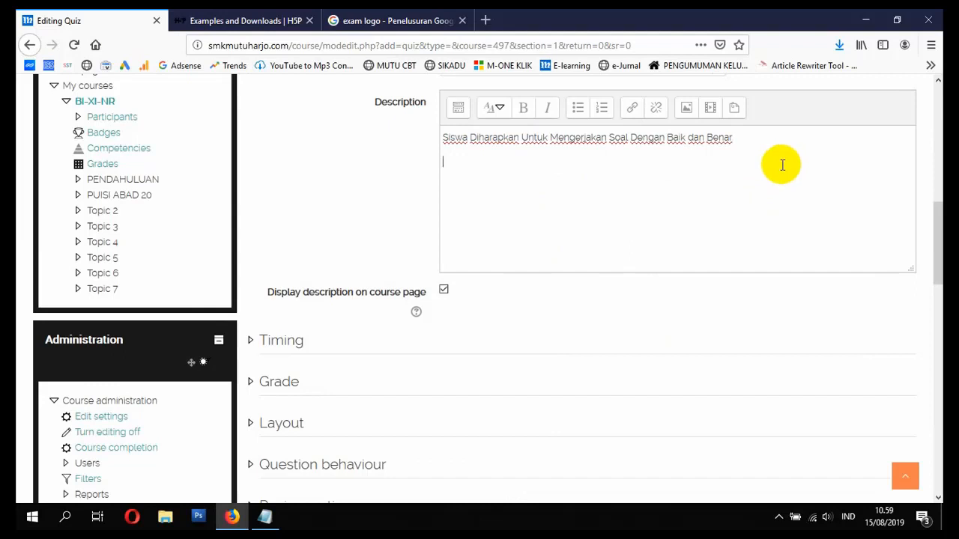
# - Insert the copied exam logo into the description, resized from 900 to 250 pixels wide
pyautogui.click(687, 110)
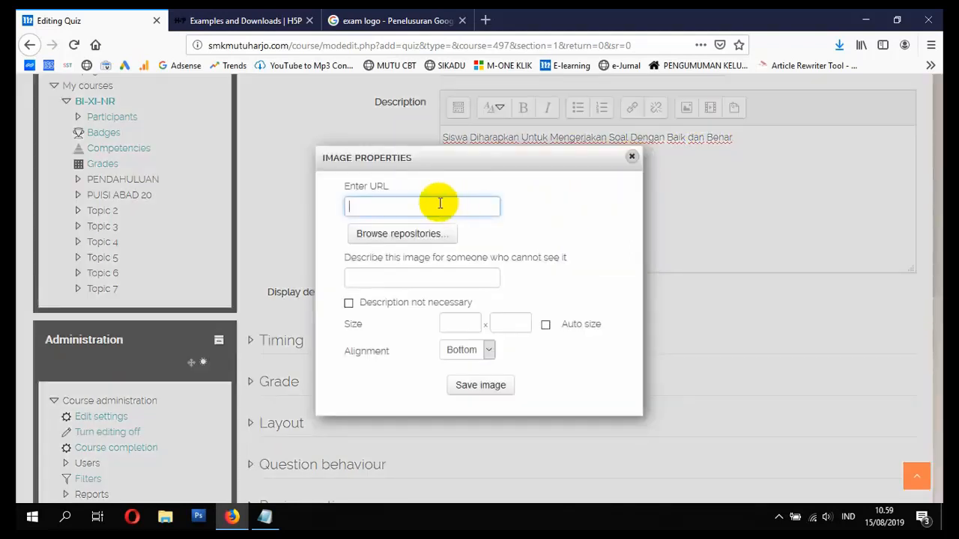
pyautogui.hotkey('ctrl', 'v')
pyautogui.click(445, 271)
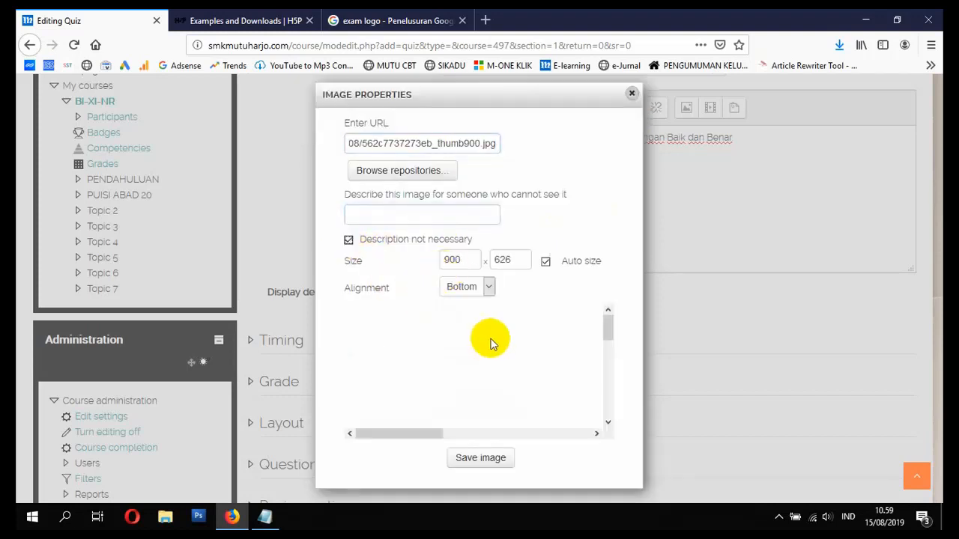
pyautogui.scroll(-5, 494, 344)
pyautogui.scroll(2, 552, 349)
pyautogui.moveTo(466, 263); pyautogui.dragTo(406, 258)
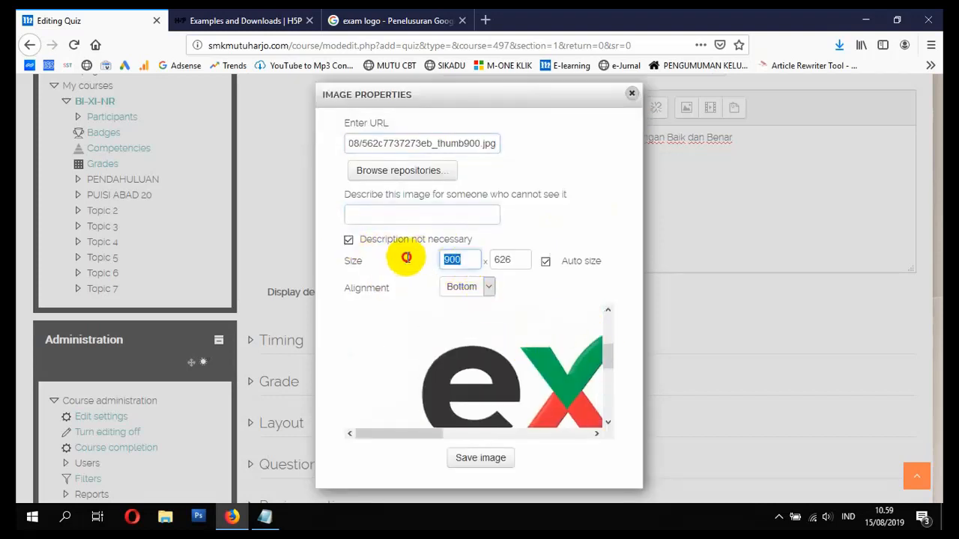
pyautogui.write('250')
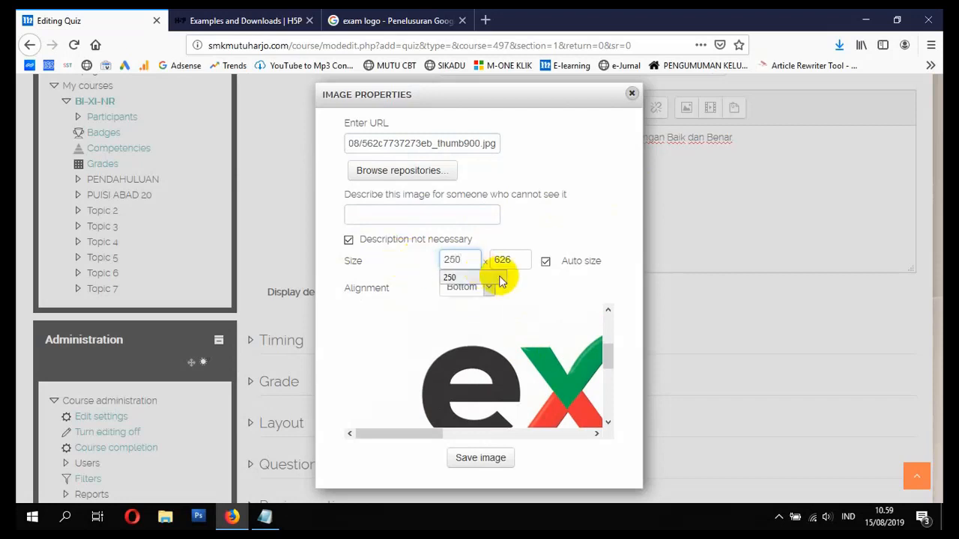
pyautogui.click(507, 260)
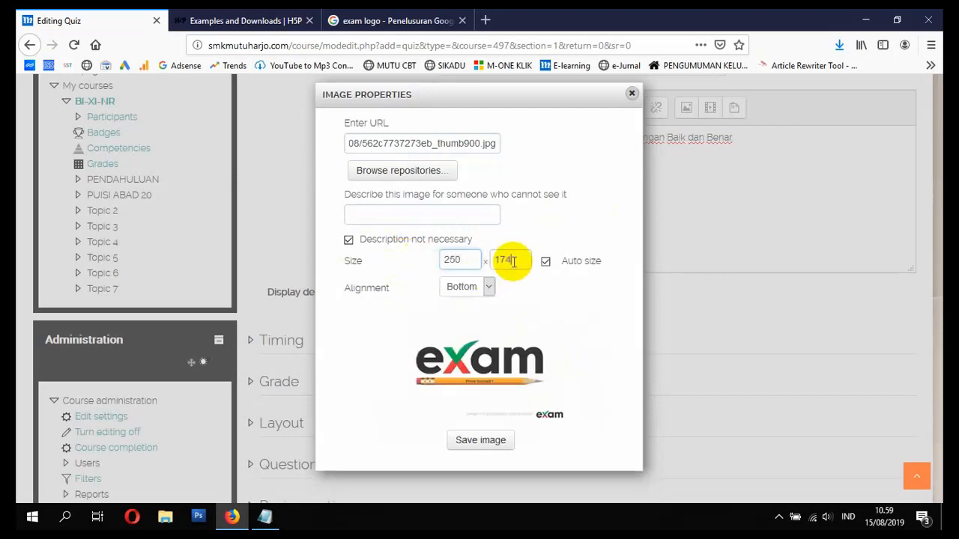
pyautogui.click(495, 441)
pyautogui.scroll(-2, 349, 285)
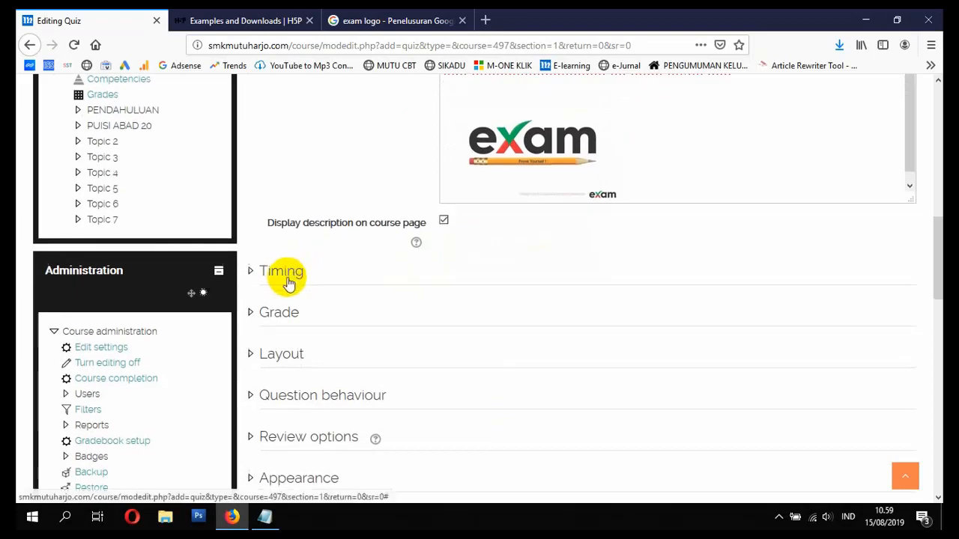
pyautogui.scroll(5, 450, 262)
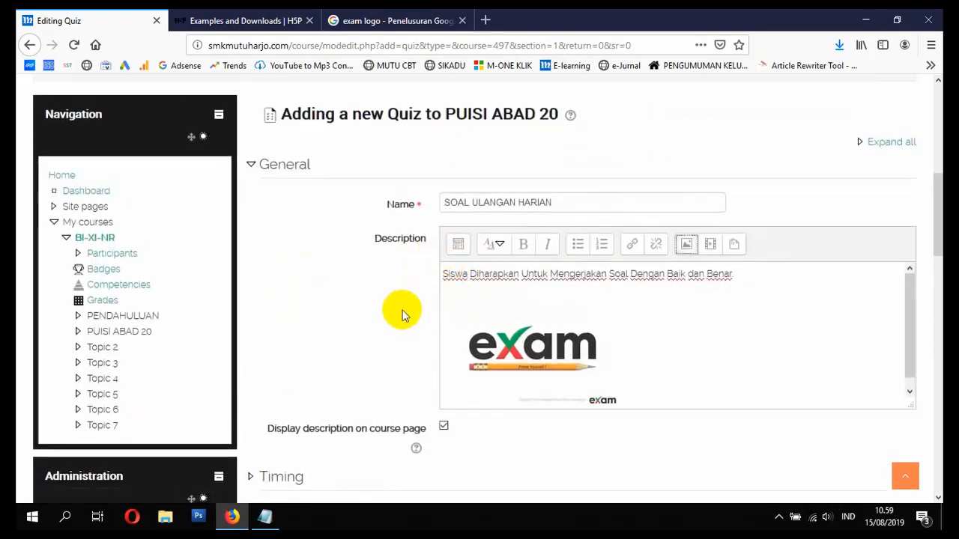
pyautogui.scroll(-2, 399, 313)
pyautogui.scroll(-2, 399, 314)
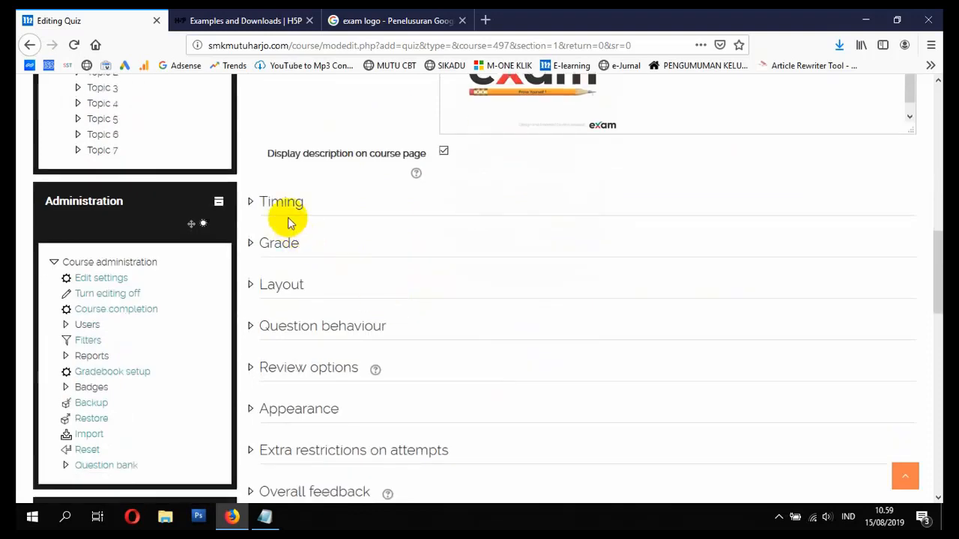
# - Enable quiz opening 15 August 2019 and closing 22 August 2019 at 10:57, with a 90-minute limit
pyautogui.click(281, 206)
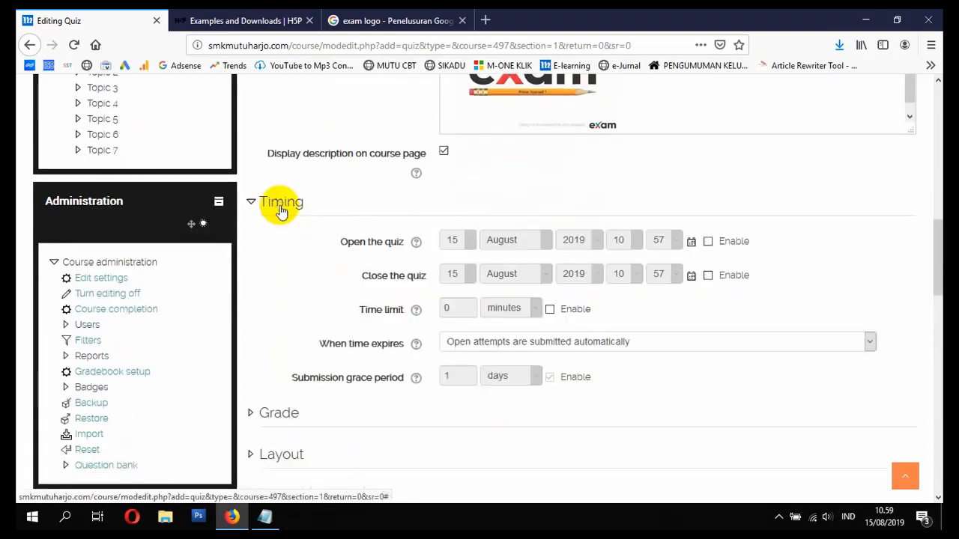
pyautogui.scroll(-1, 390, 239)
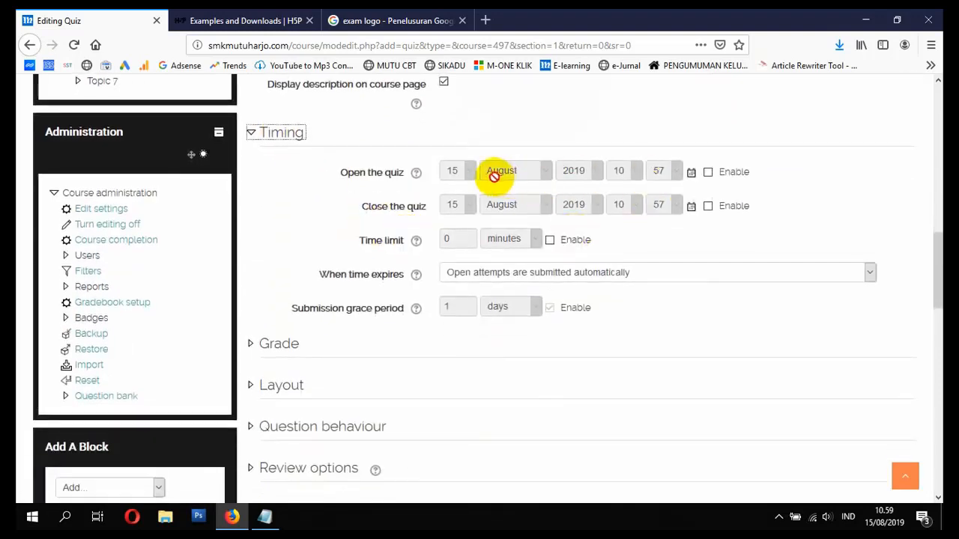
pyautogui.click(708, 173)
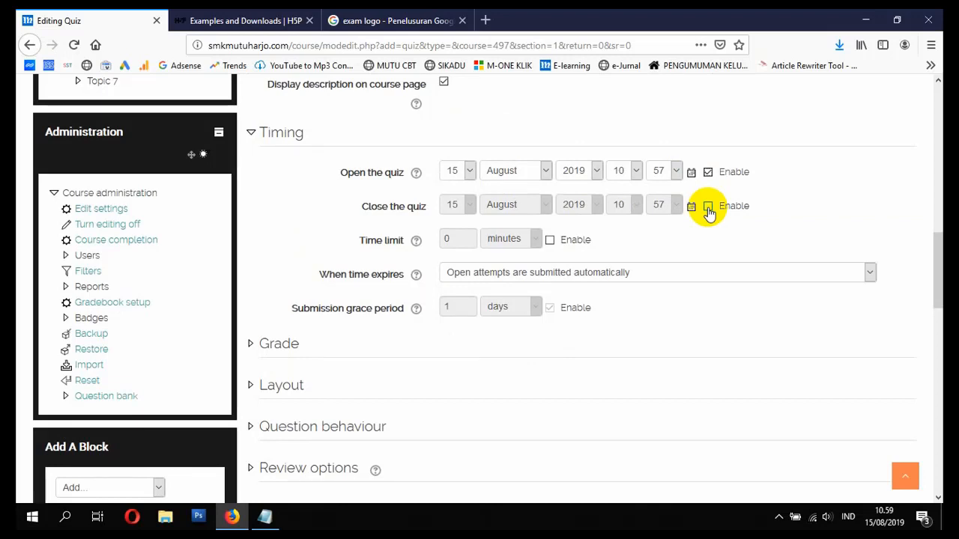
pyautogui.click(708, 208)
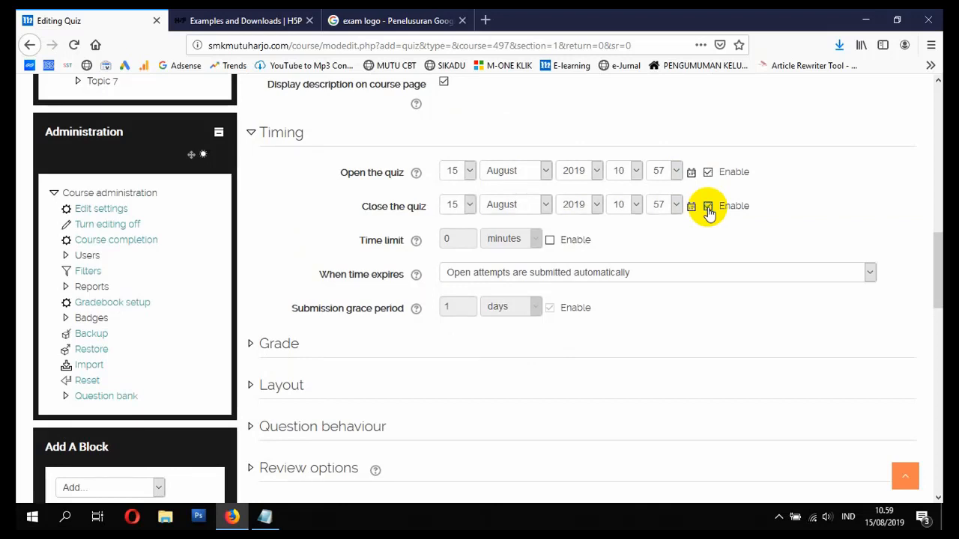
pyautogui.click(465, 206)
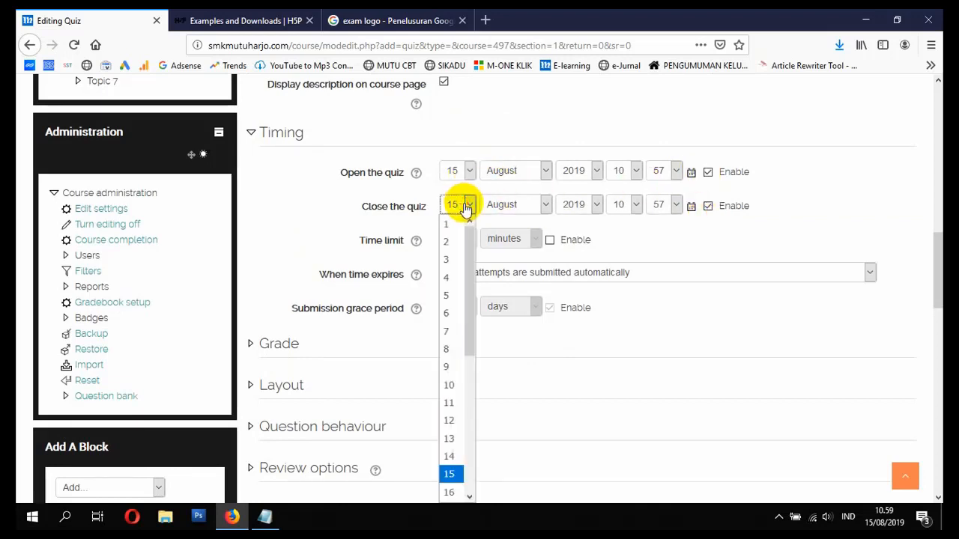
pyautogui.moveTo(472, 277); pyautogui.dragTo(477, 355)
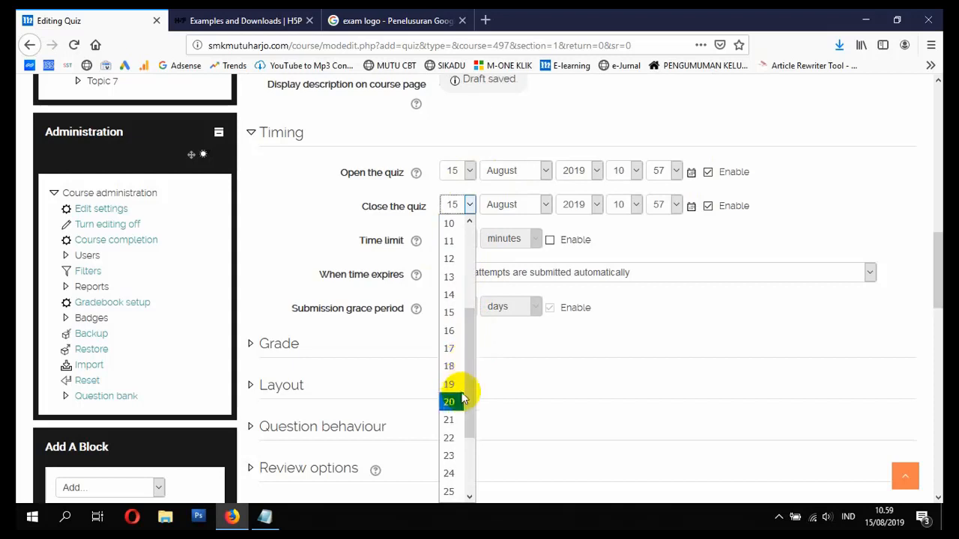
pyautogui.click(451, 440)
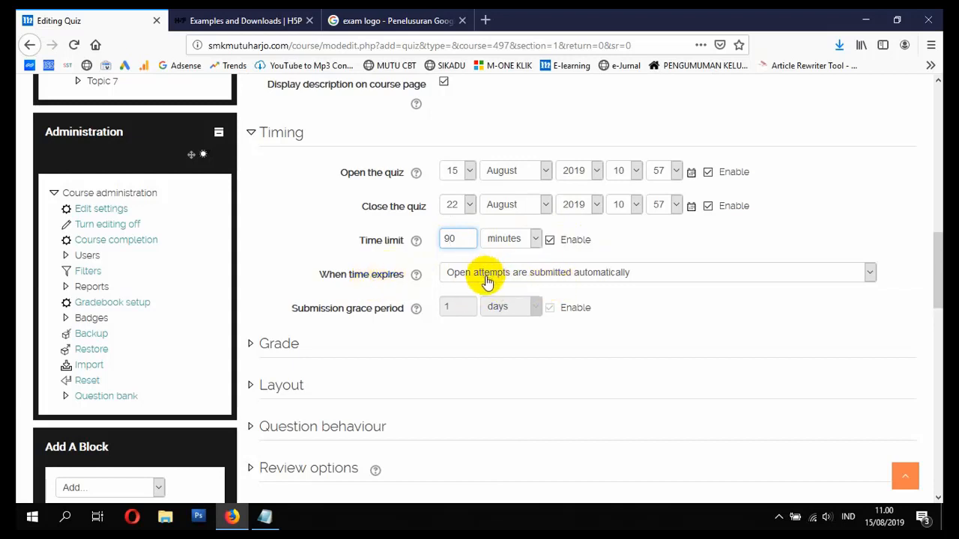
pyautogui.scroll(-2, 575, 291)
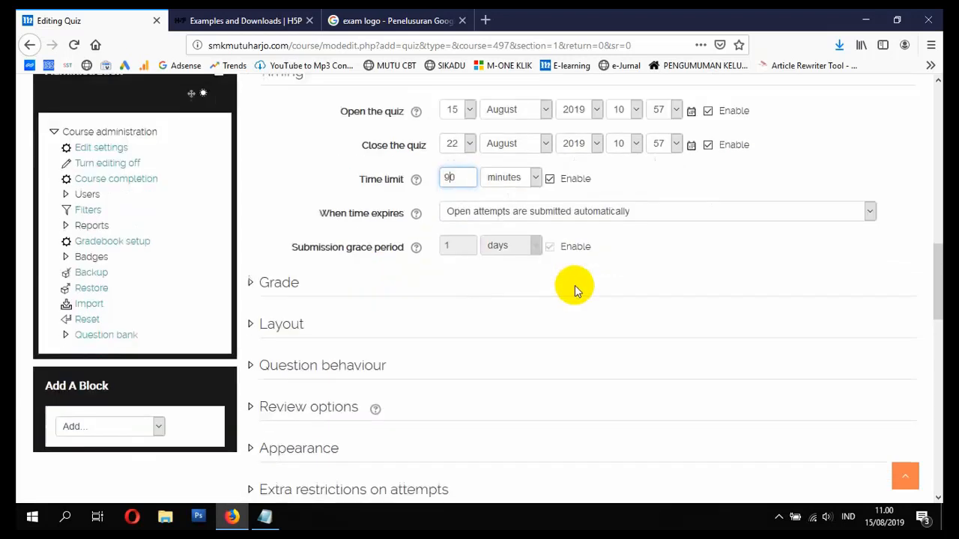
pyautogui.scroll(-2, 575, 291)
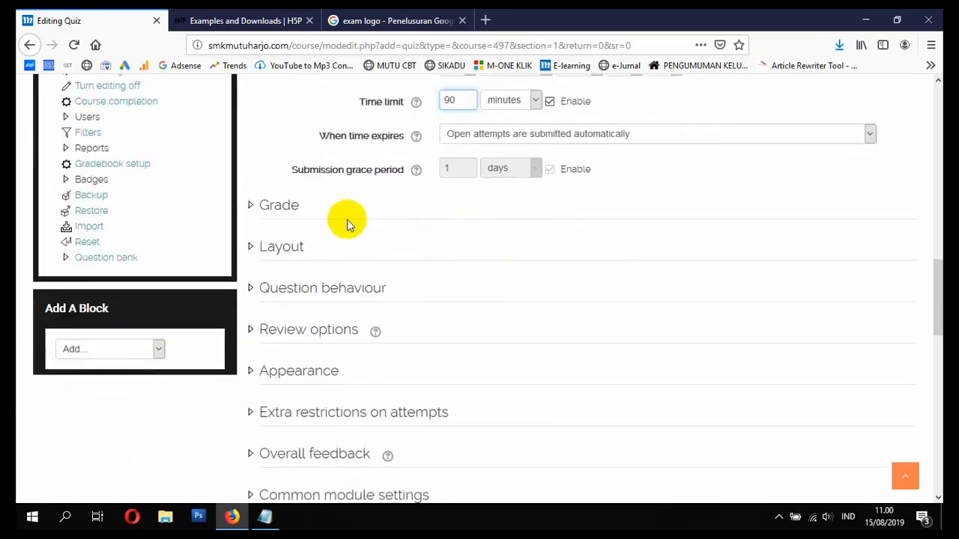
# - Allow 2 attempts on the quiz, graded by Highest grade
pyautogui.click(292, 210)
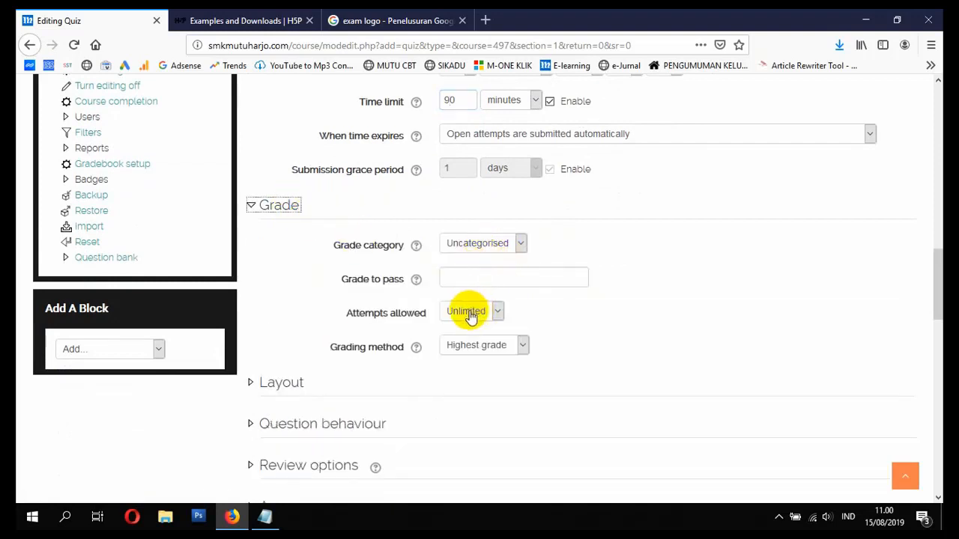
pyautogui.click(470, 315)
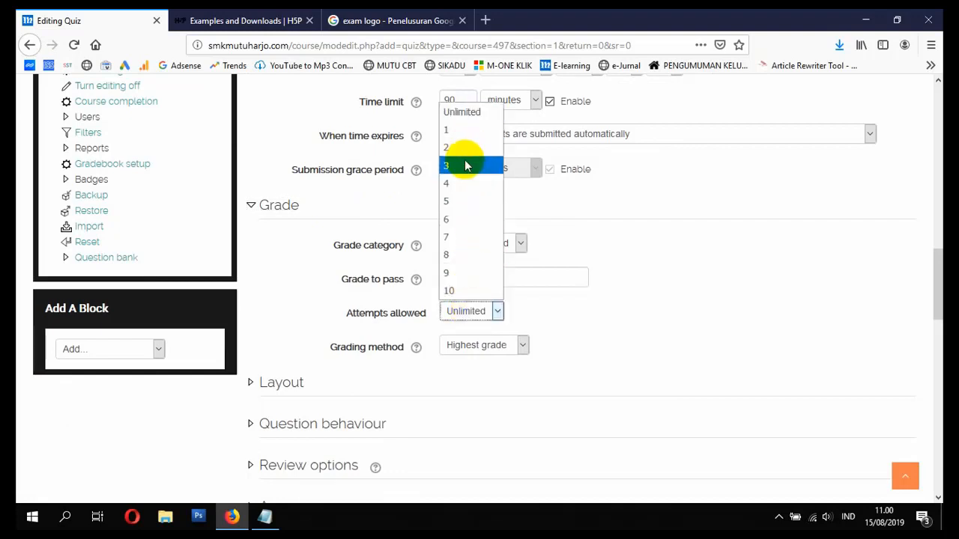
pyautogui.click(455, 131)
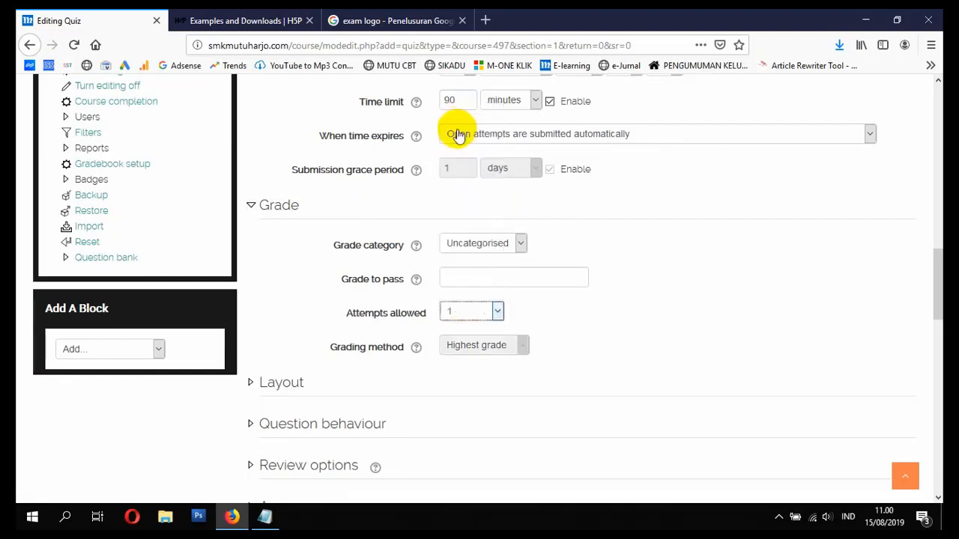
pyautogui.click(489, 321)
pyautogui.press('Down')
pyautogui.press('Return')
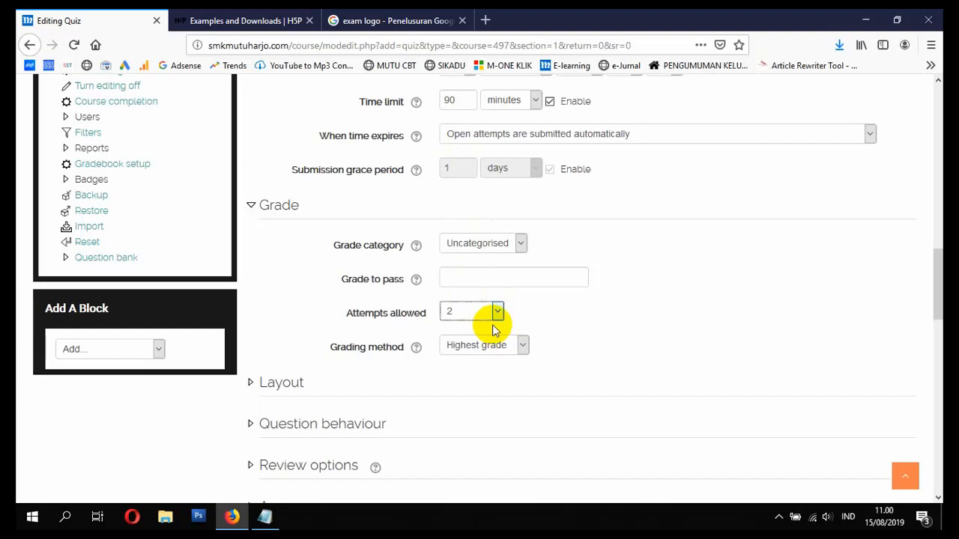
pyautogui.click(499, 349)
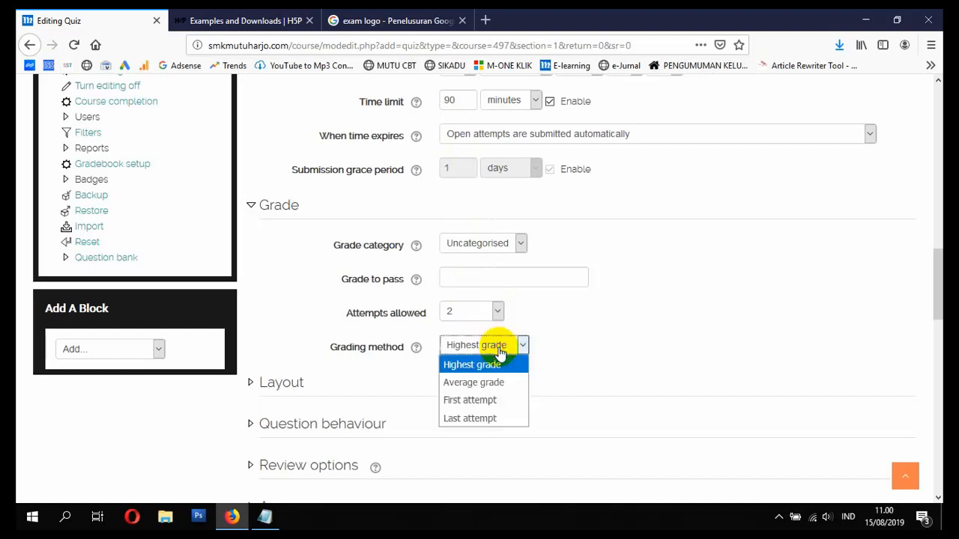
pyautogui.click(499, 349)
# - Expand the Layout, Question behaviour and Review options sections
pyautogui.scroll(-2, 377, 340)
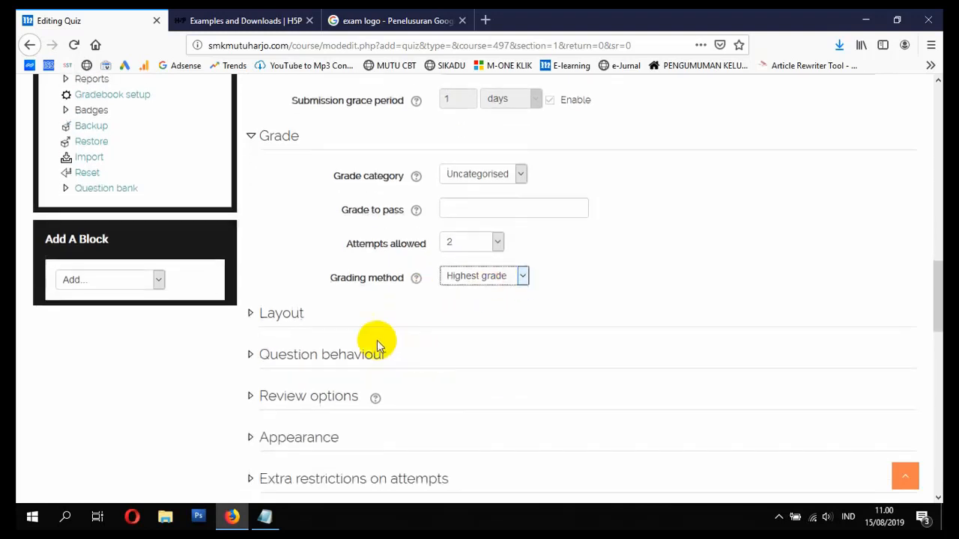
pyautogui.click(283, 315)
pyautogui.scroll(-3, 385, 337)
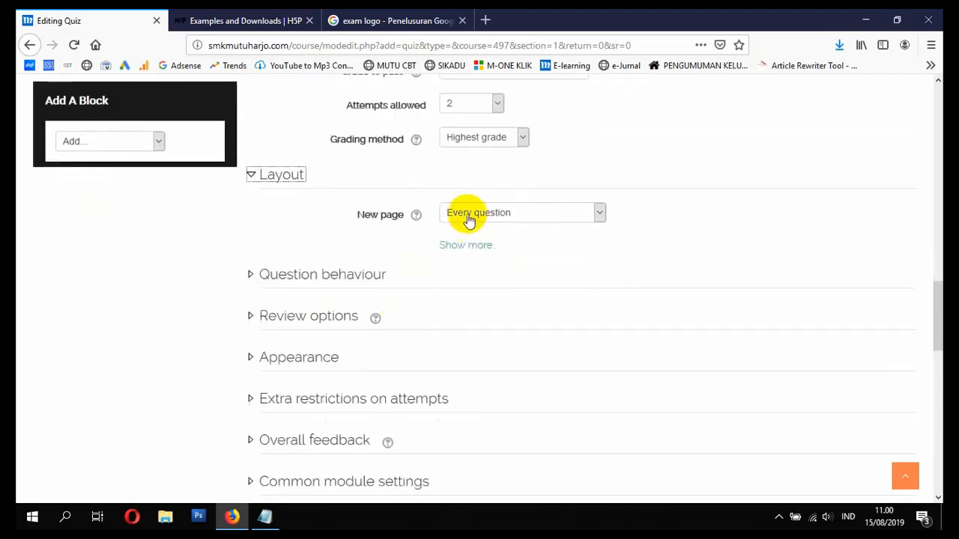
pyautogui.click(338, 276)
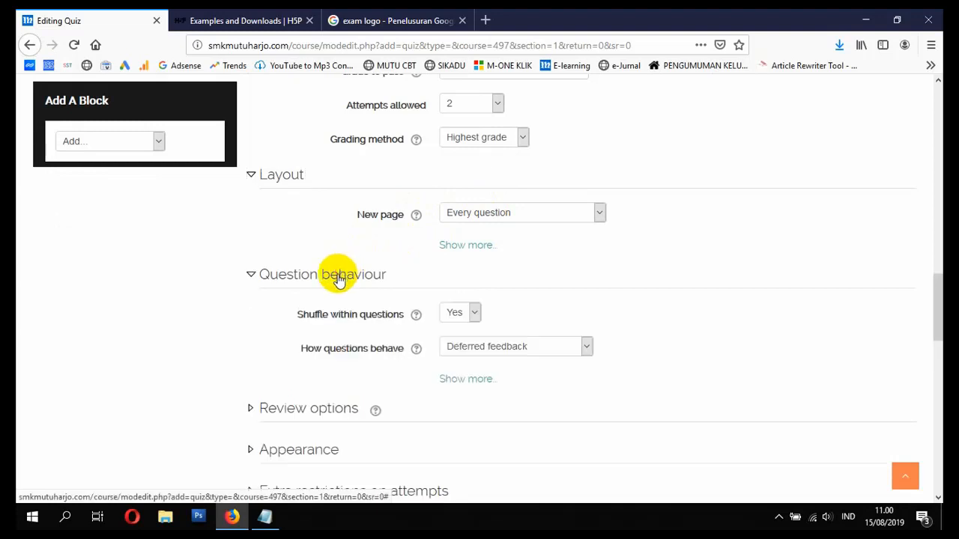
pyautogui.scroll(-2, 443, 304)
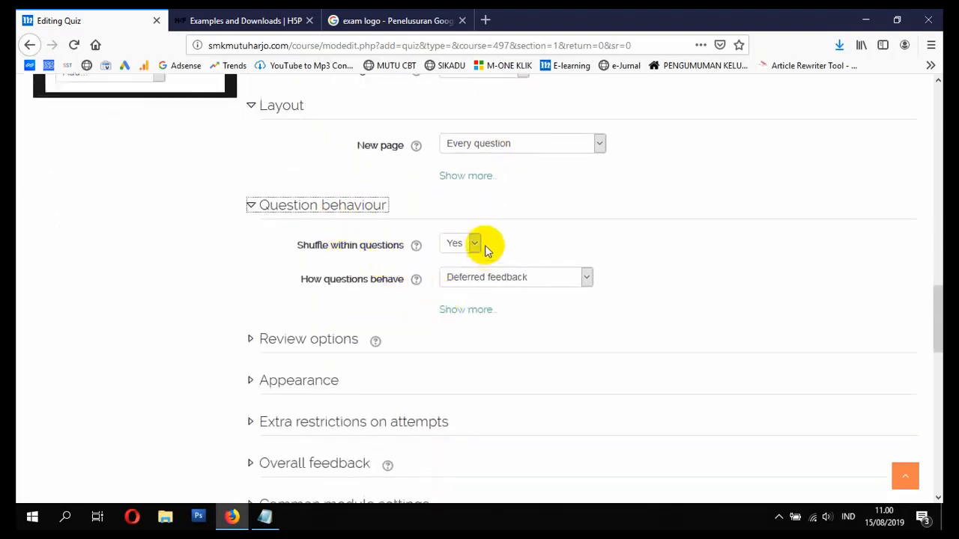
pyautogui.scroll(-2, 424, 290)
pyautogui.click(349, 271)
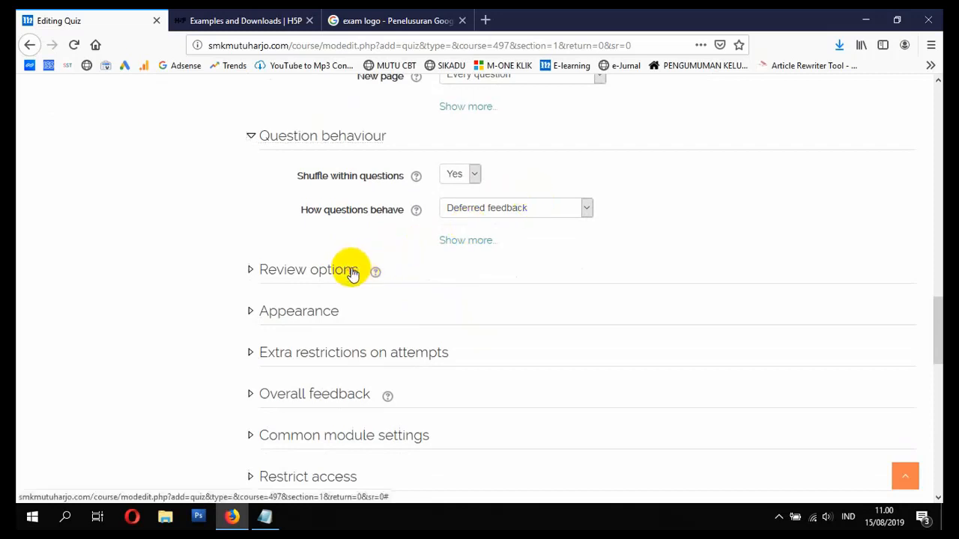
# - Untick The attempt, Marks and Overall feedback in all three review columns
pyautogui.scroll(-4, 385, 293)
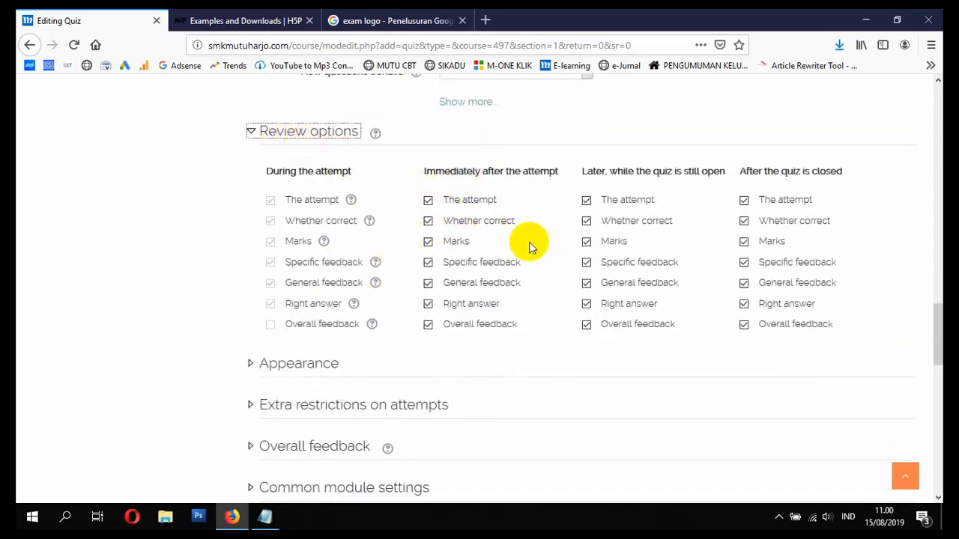
pyautogui.click(458, 202)
pyautogui.click(458, 242)
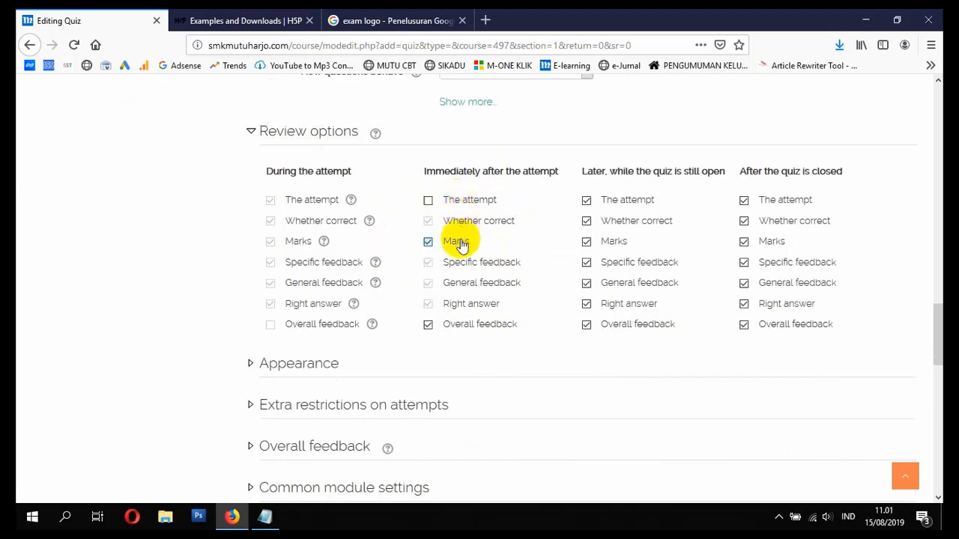
pyautogui.click(483, 323)
pyautogui.click(627, 201)
pyautogui.click(614, 241)
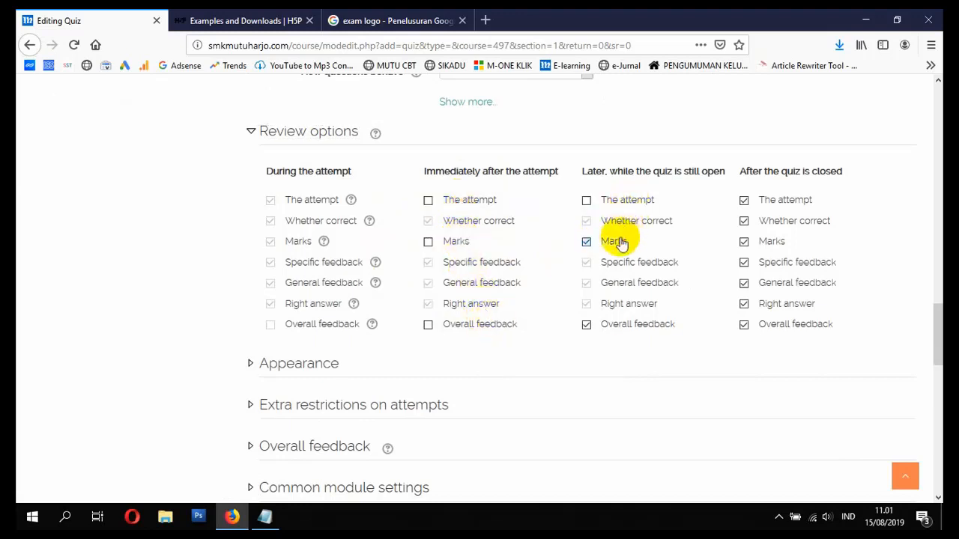
pyautogui.click(646, 324)
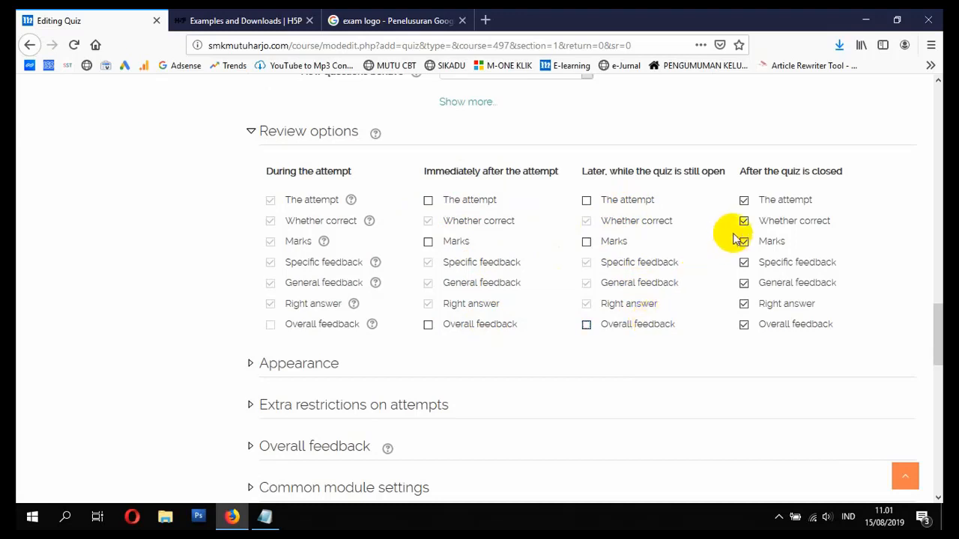
pyautogui.click(786, 199)
pyautogui.click(781, 244)
pyautogui.click(788, 324)
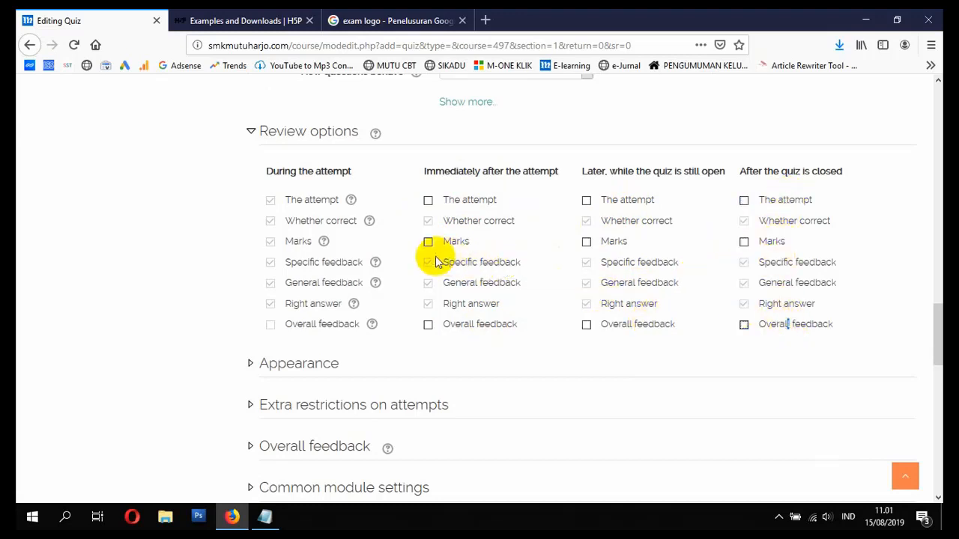
# - Re-tick The attempt, Marks and Overall feedback in every after-attempt review column
pyautogui.click(429, 324)
pyautogui.click(428, 242)
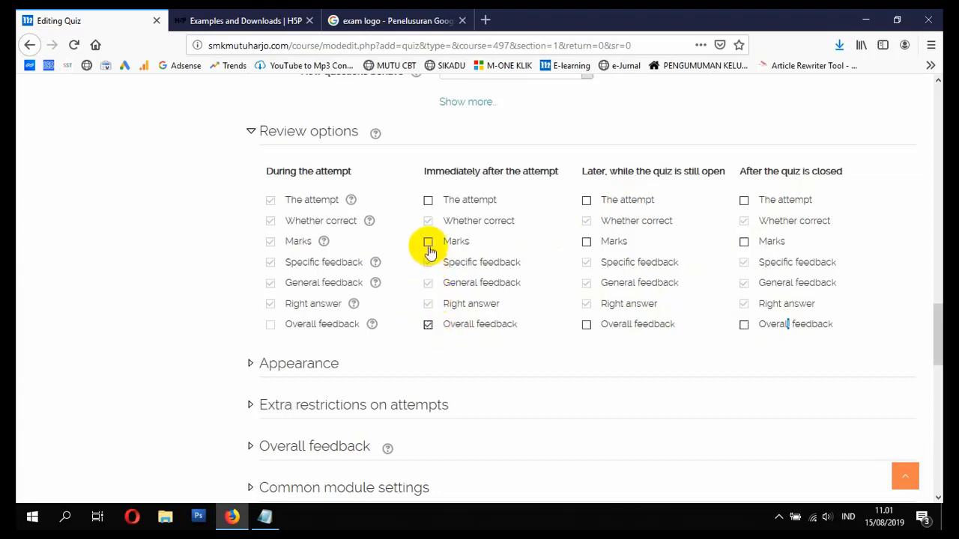
pyautogui.click(428, 200)
pyautogui.click(586, 200)
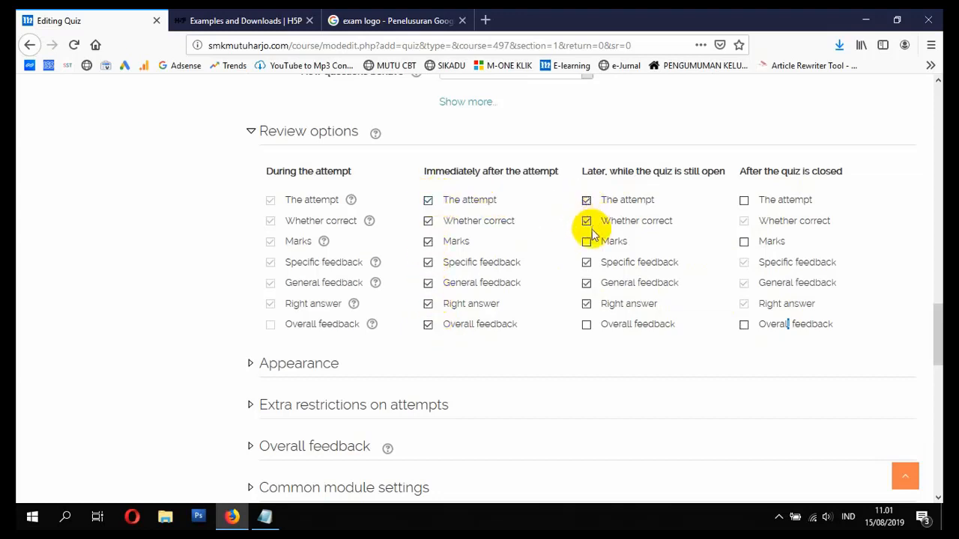
pyautogui.click(587, 242)
pyautogui.click(586, 325)
pyautogui.scroll(10, 520, 289)
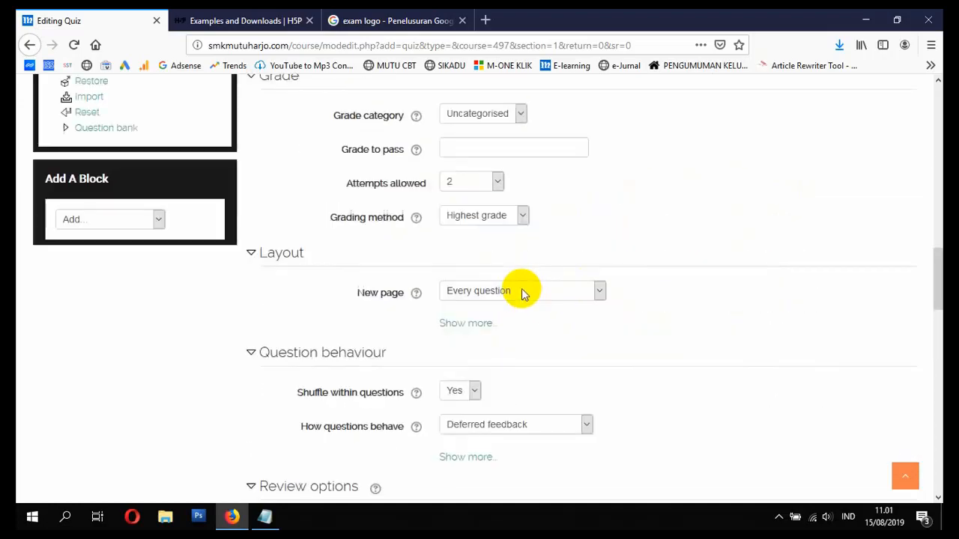
pyautogui.scroll(6, 523, 292)
pyautogui.scroll(-4, 528, 308)
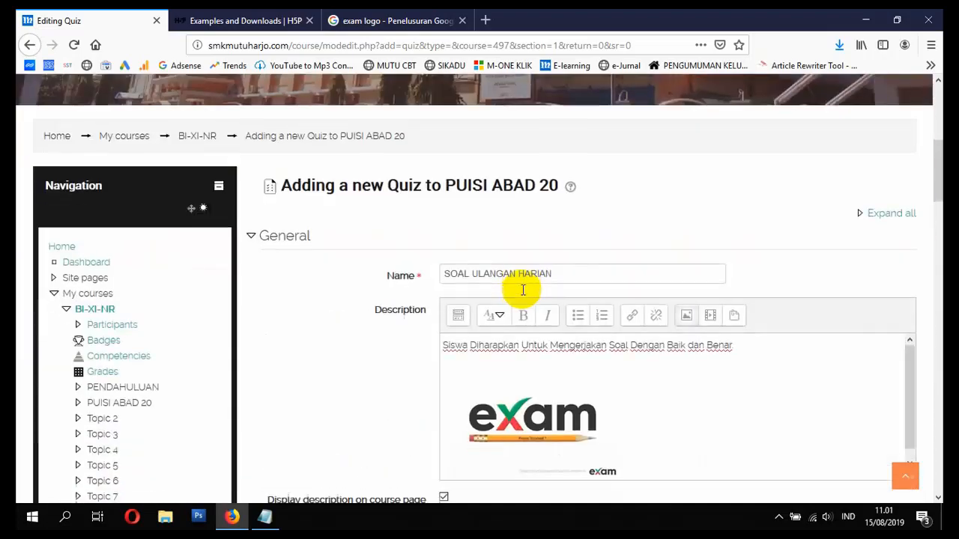
pyautogui.scroll(-15, 528, 304)
pyautogui.scroll(8, 524, 300)
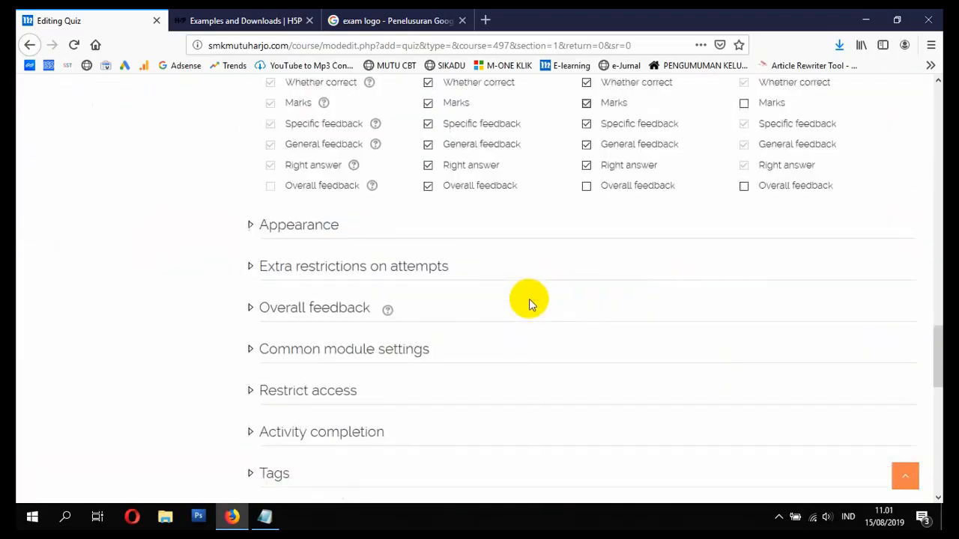
pyautogui.click(744, 200)
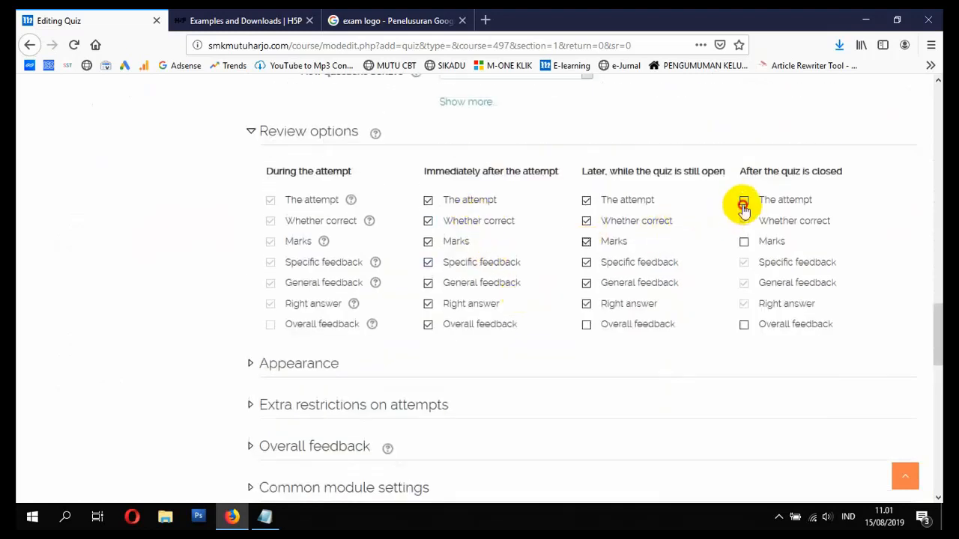
pyautogui.click(744, 325)
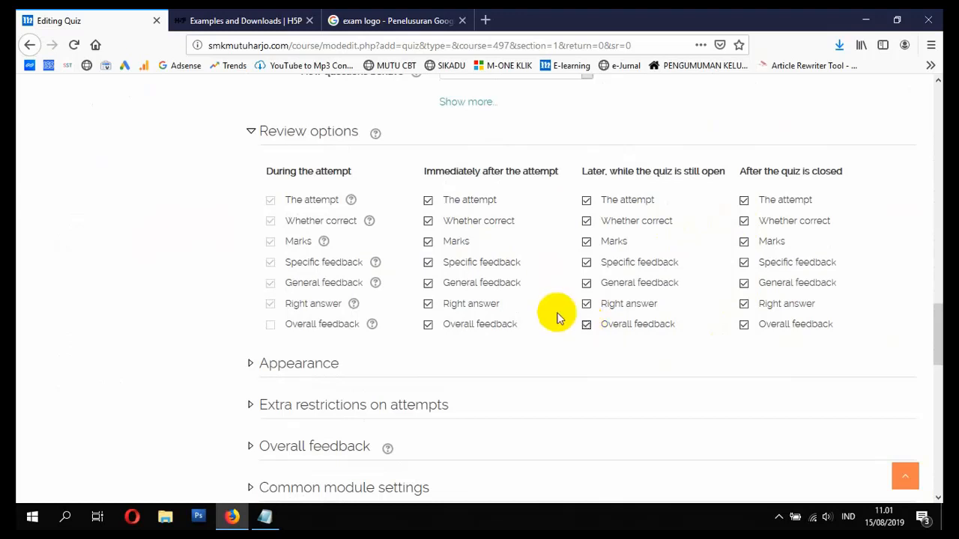
pyautogui.scroll(-2, 475, 313)
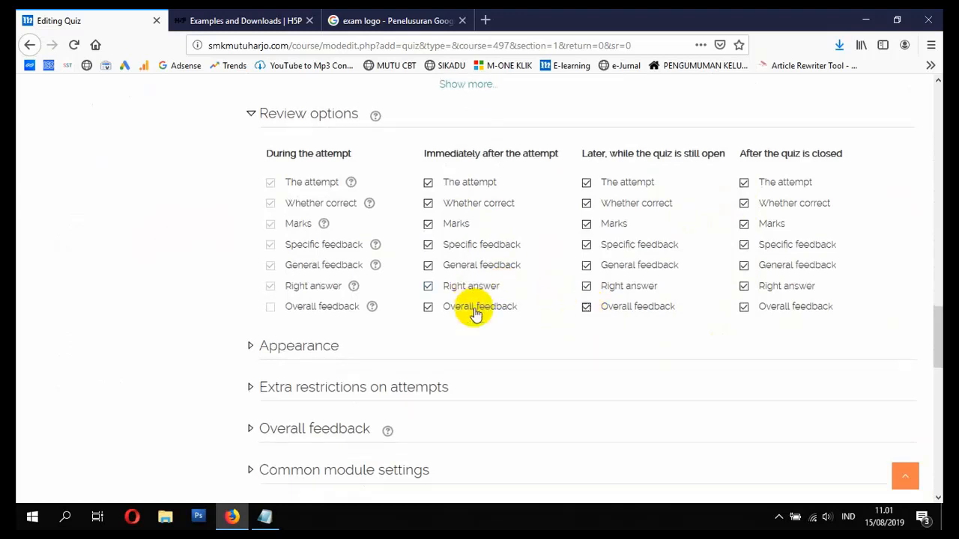
pyautogui.click(302, 297)
pyautogui.scroll(-4, 301, 298)
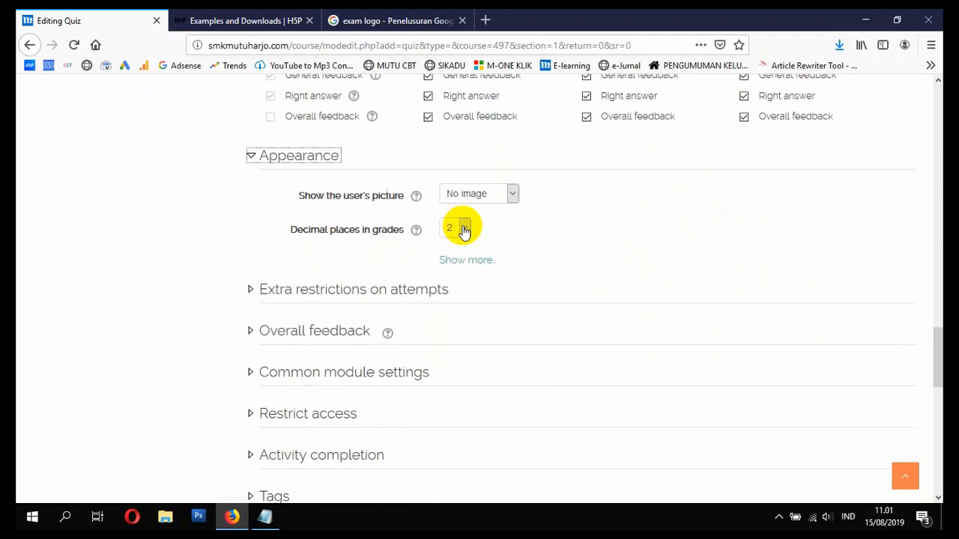
# - Require an access password under Extra restrictions on attempts, then save and return to the course
pyautogui.scroll(-2, 454, 239)
pyautogui.click(364, 220)
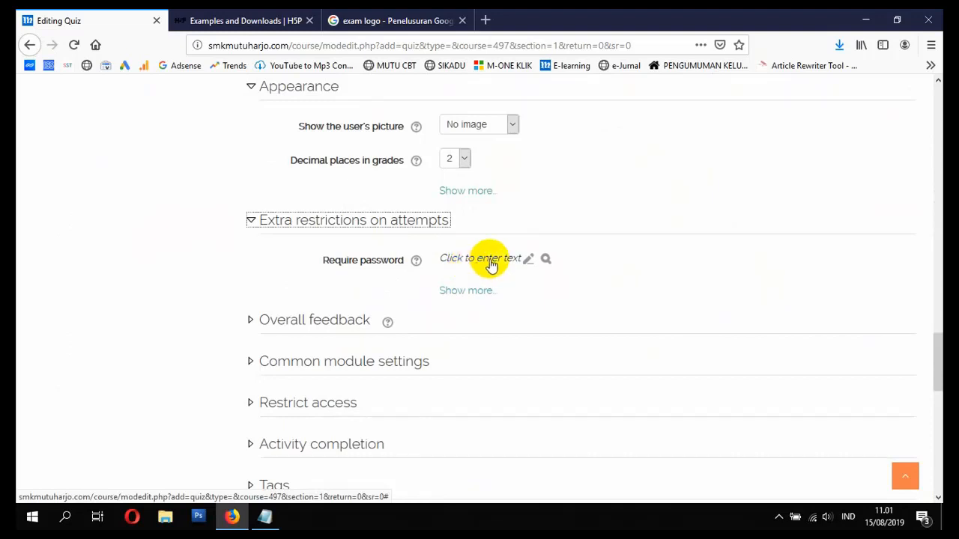
pyautogui.click(502, 261)
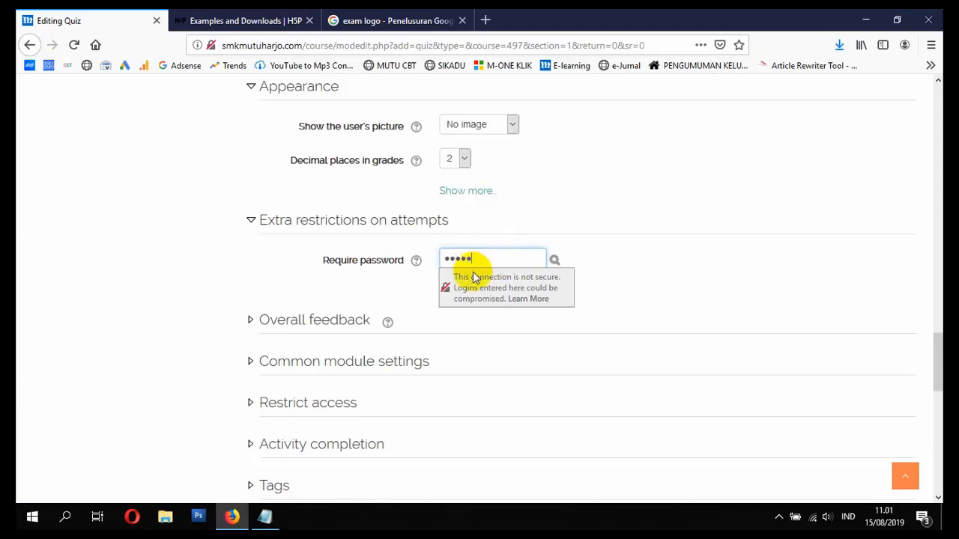
pyautogui.click(249, 258)
pyautogui.scroll(-2, 346, 287)
pyautogui.scroll(-2, 346, 287)
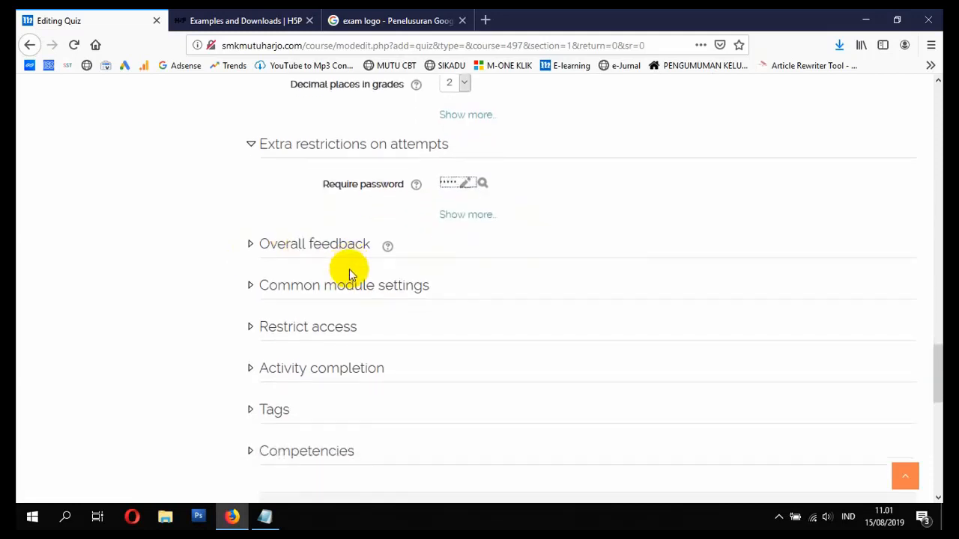
pyautogui.click(499, 454)
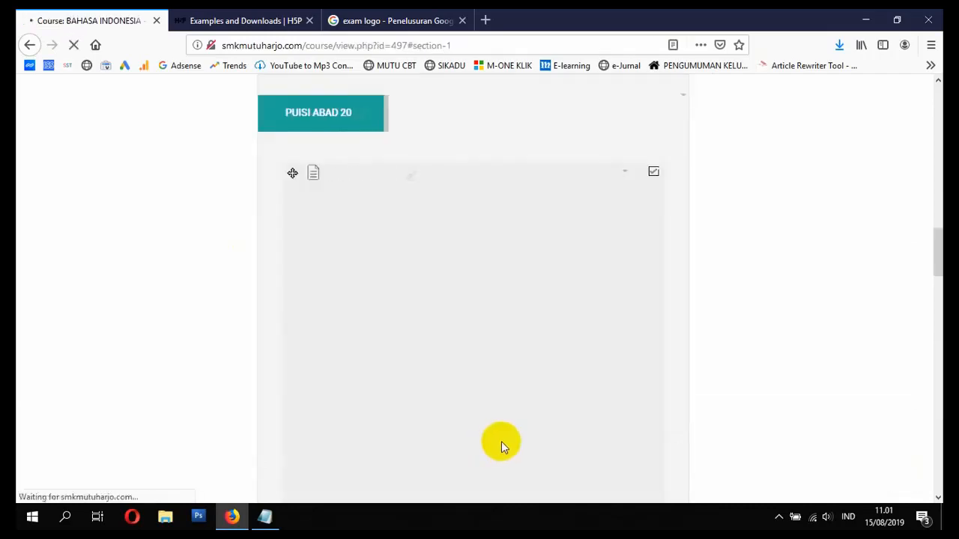
pyautogui.scroll(-10, 515, 376)
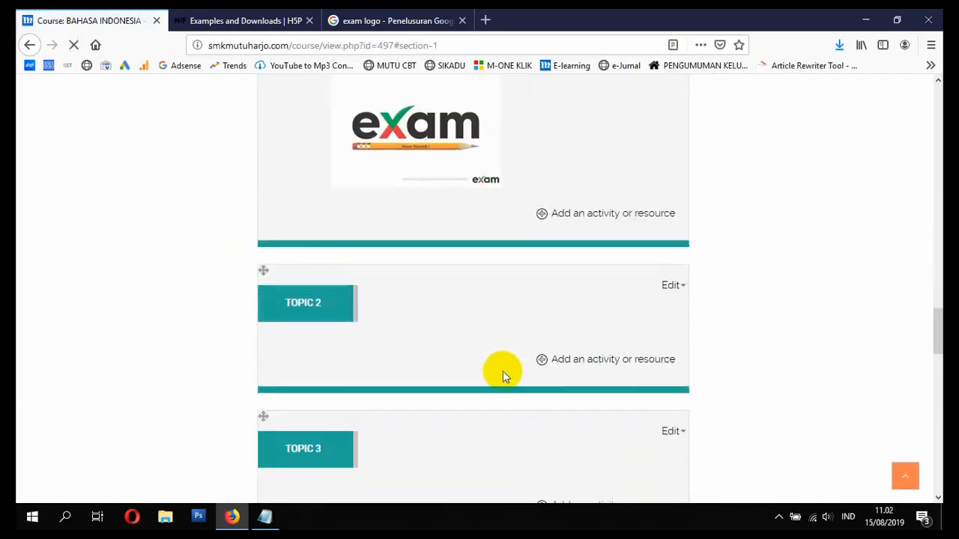
pyautogui.scroll(2, 502, 371)
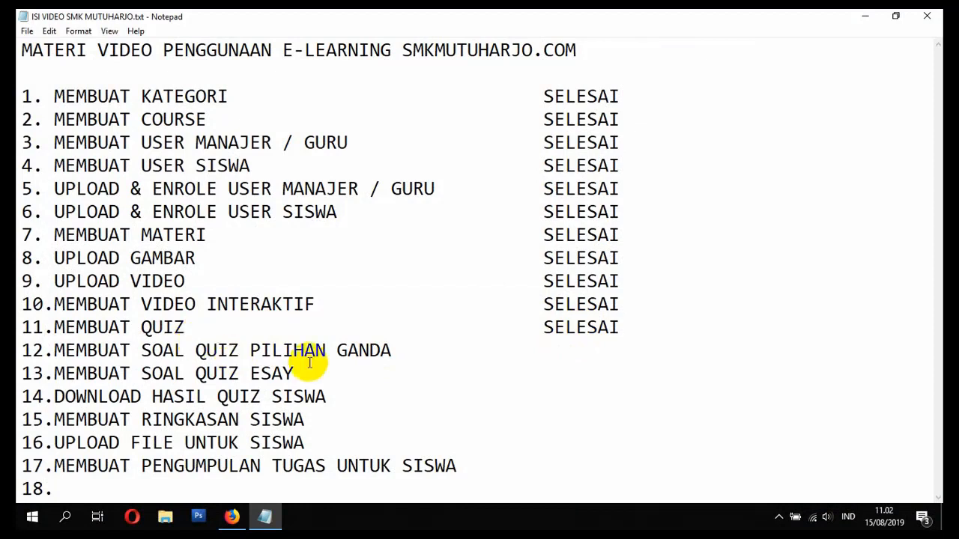
# - Bring Firefox's BAHASA INDONESIA course page with SOAL ULANGAN HARIAN back to the front
pyautogui.click(244, 514)
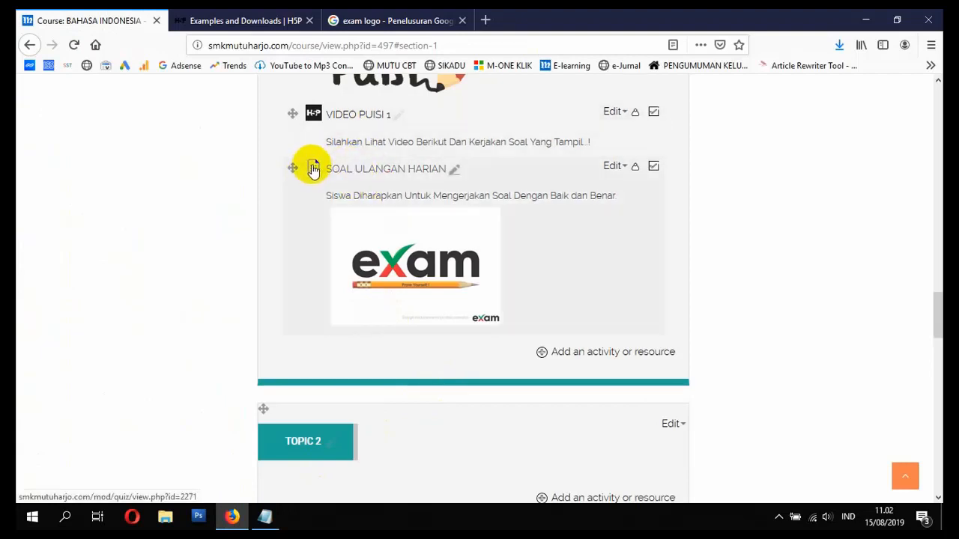
# - Open the SOAL ULANGAN HARIAN quiz and go to its Edit quiz page
pyautogui.click(361, 173)
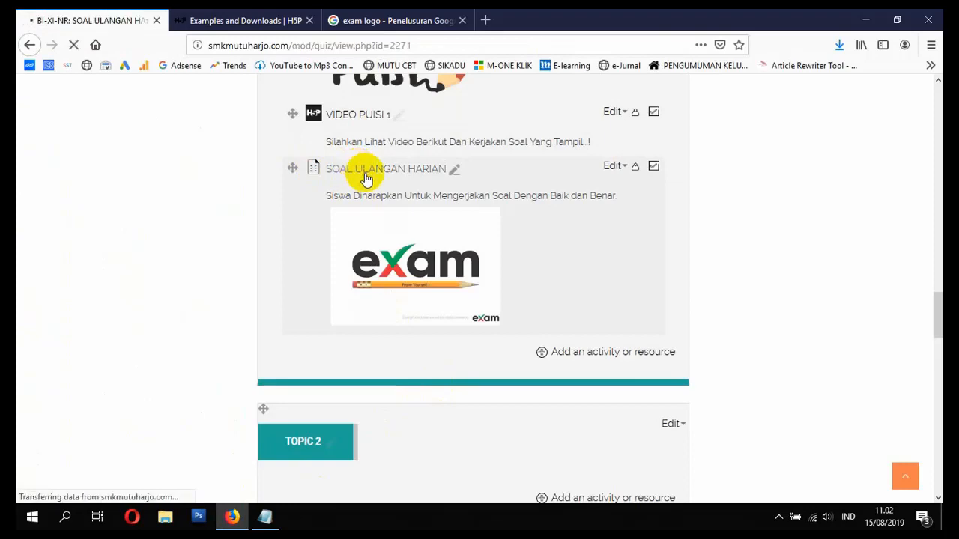
pyautogui.scroll(-7, 377, 252)
pyautogui.scroll(-2, 457, 255)
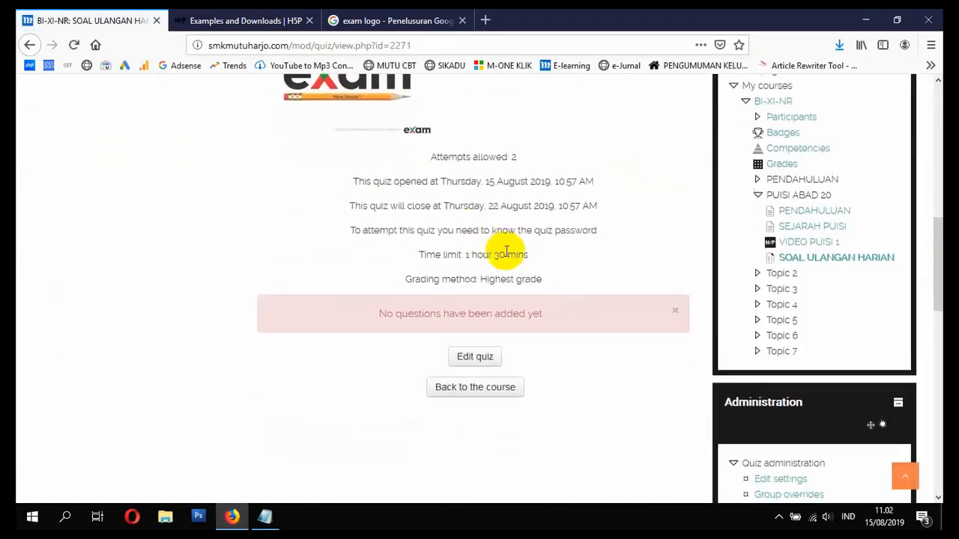
pyautogui.click(470, 362)
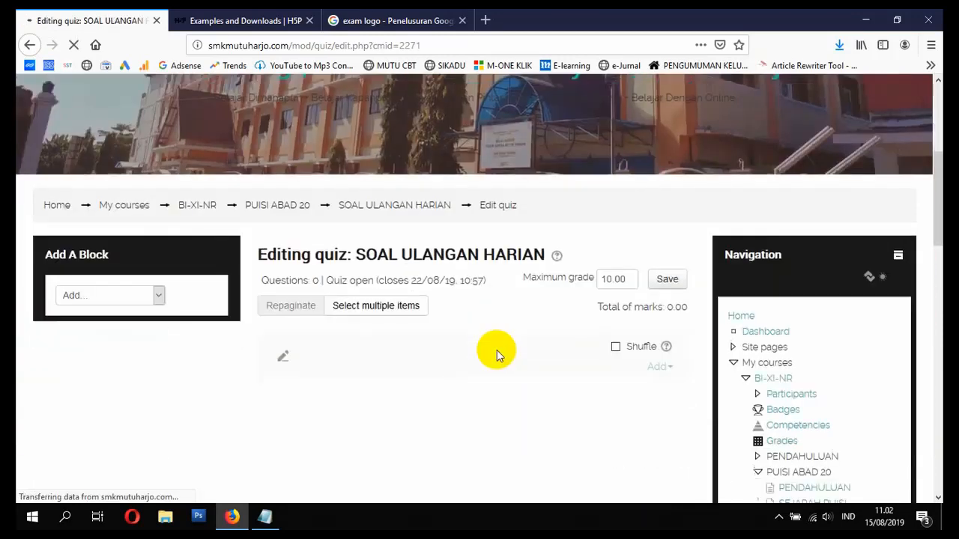
# - Save the maximum grade as 100 and turn on question shuffling
pyautogui.scroll(-5, 499, 346)
pyautogui.scroll(4, 502, 340)
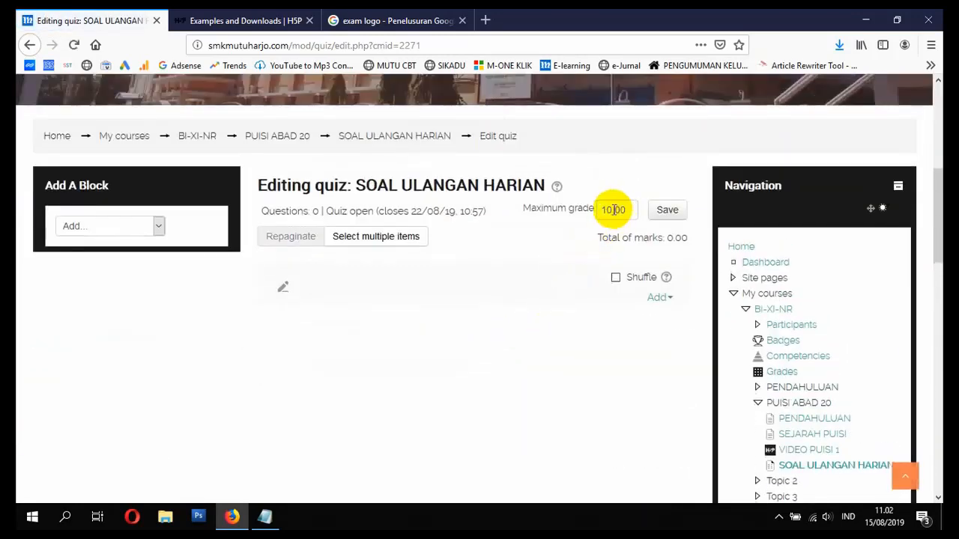
pyautogui.moveTo(612, 209); pyautogui.dragTo(567, 215)
pyautogui.write('4')
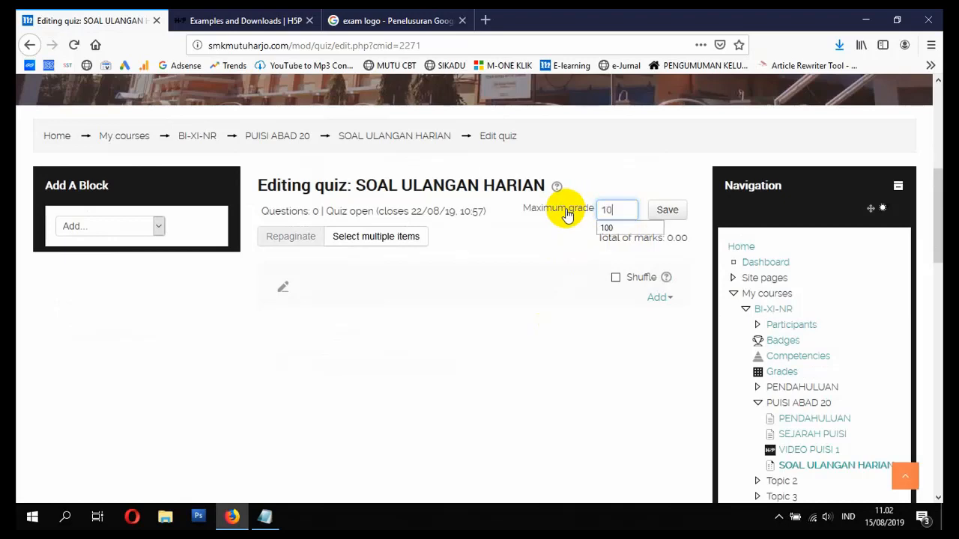
pyautogui.click(667, 210)
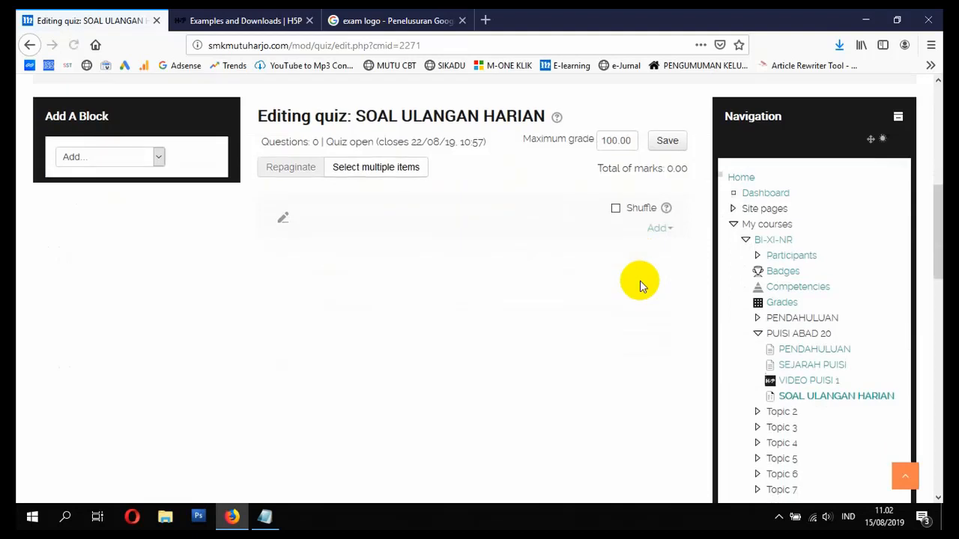
pyautogui.click(615, 208)
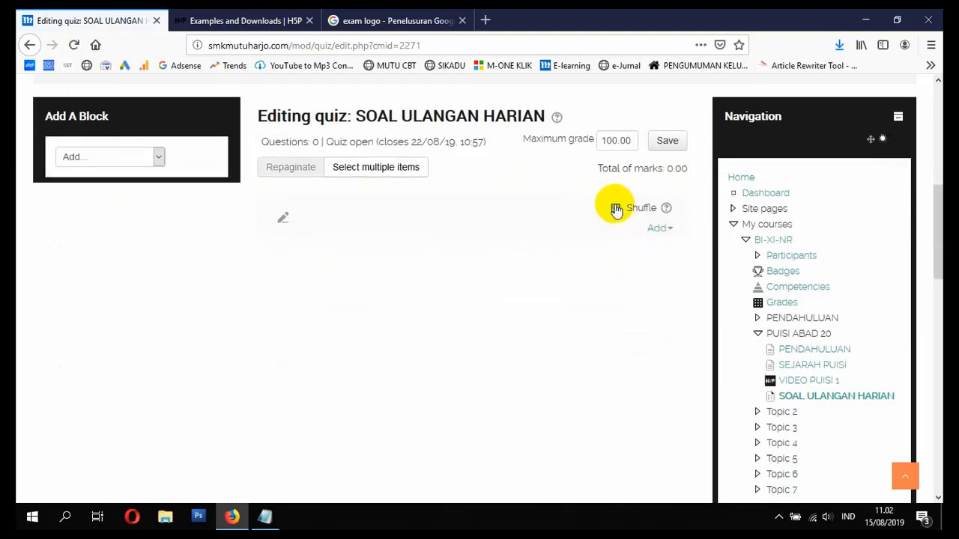
# - Add a new question to the quiz, choosing Multiple choice as the question type
pyautogui.click(656, 232)
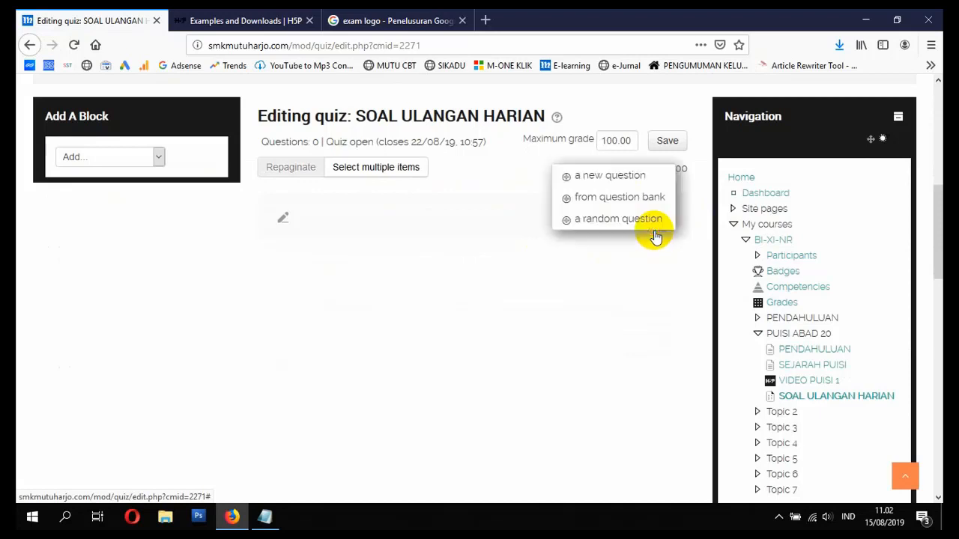
pyautogui.click(612, 177)
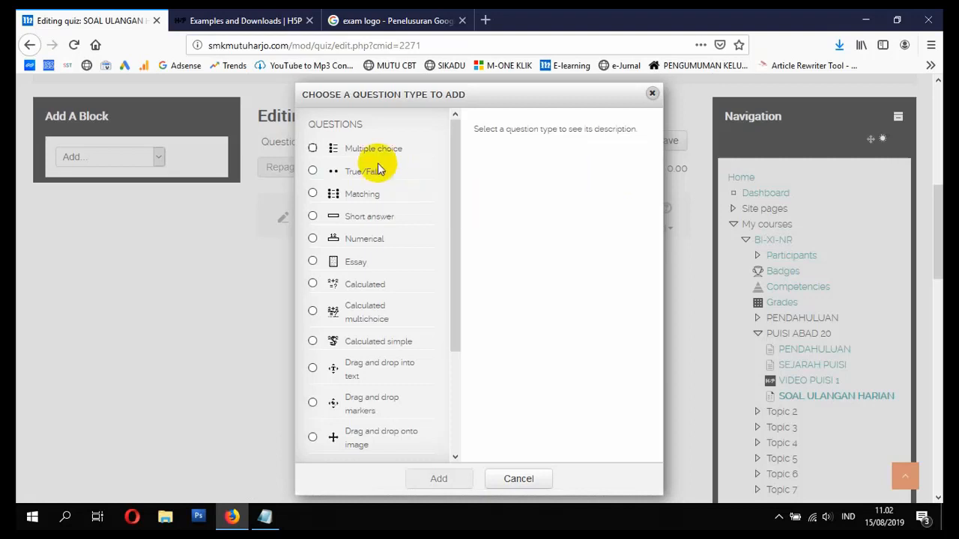
pyautogui.scroll(-3, 375, 235)
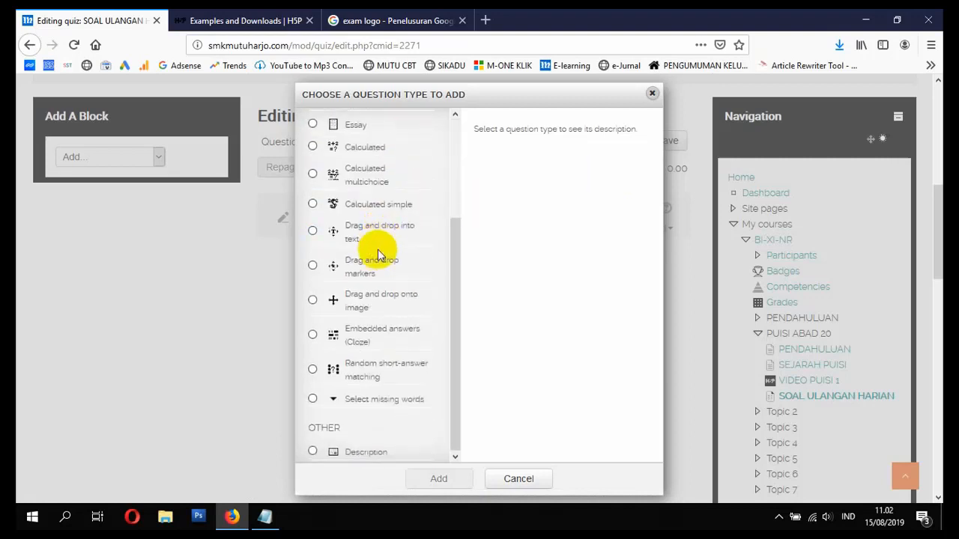
pyautogui.scroll(3, 370, 225)
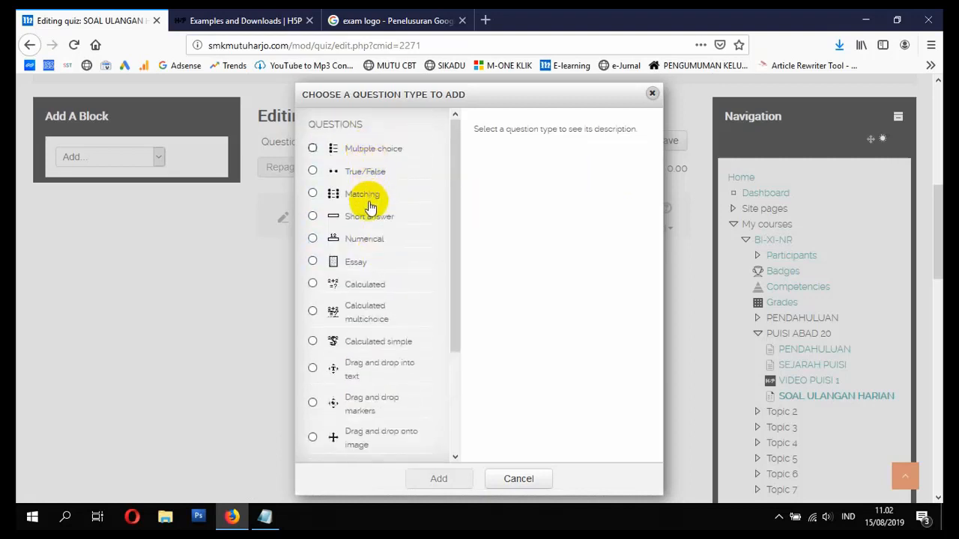
pyautogui.scroll(-3, 358, 308)
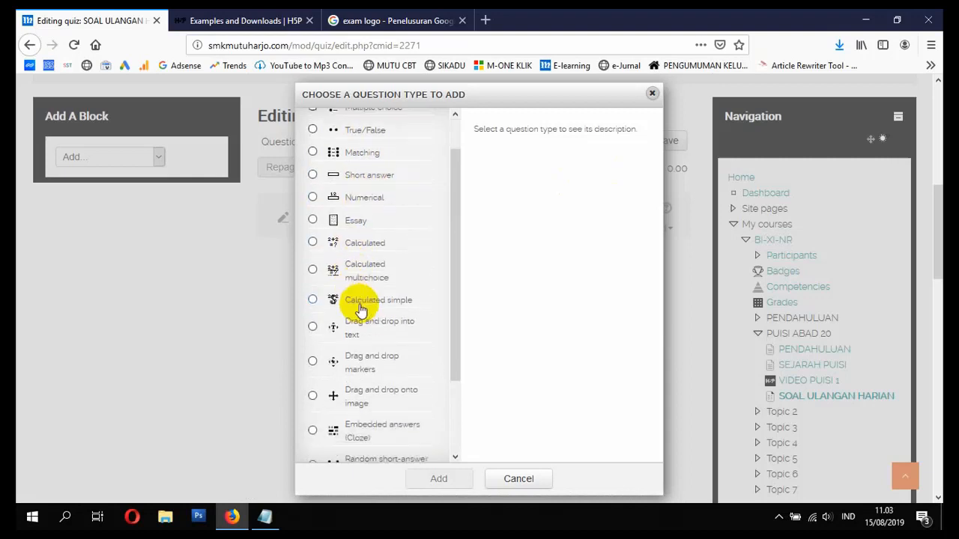
pyautogui.scroll(3, 363, 309)
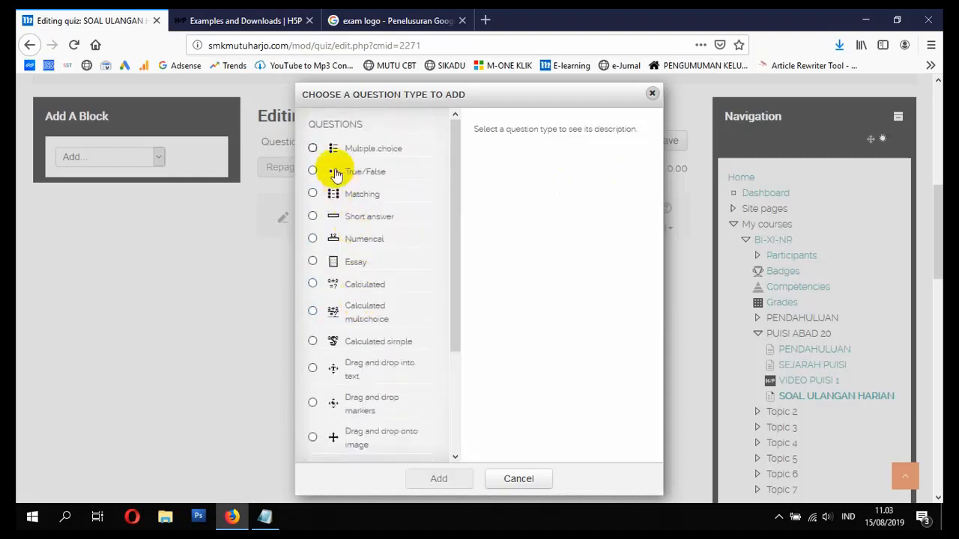
pyautogui.click(313, 149)
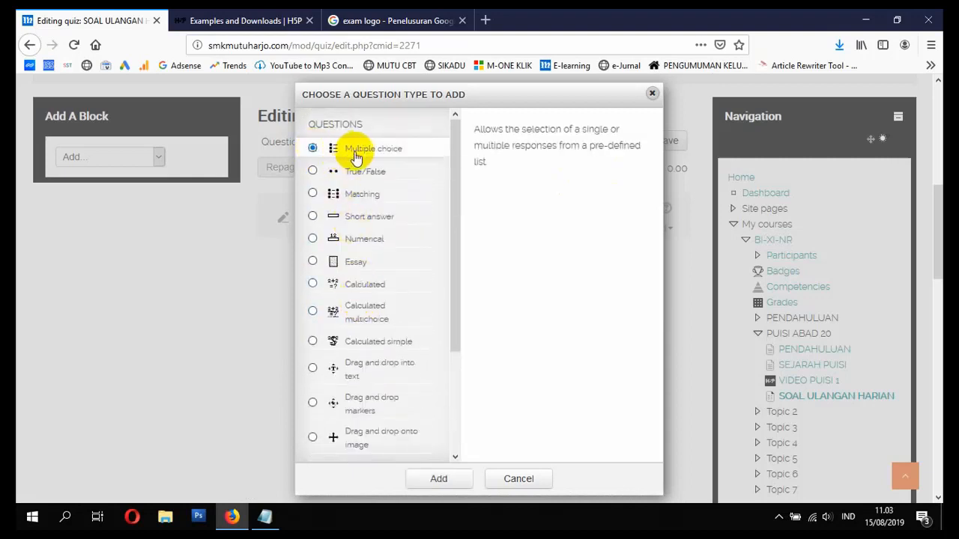
pyautogui.click(449, 478)
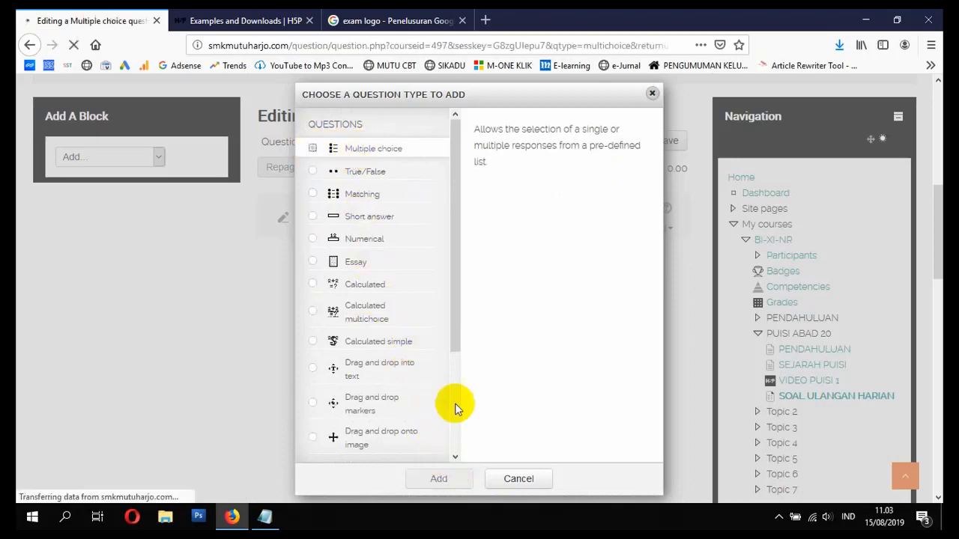
# - Name the new question 'SOAL BI XI NR NO 1'
pyautogui.scroll(-3, 480, 322)
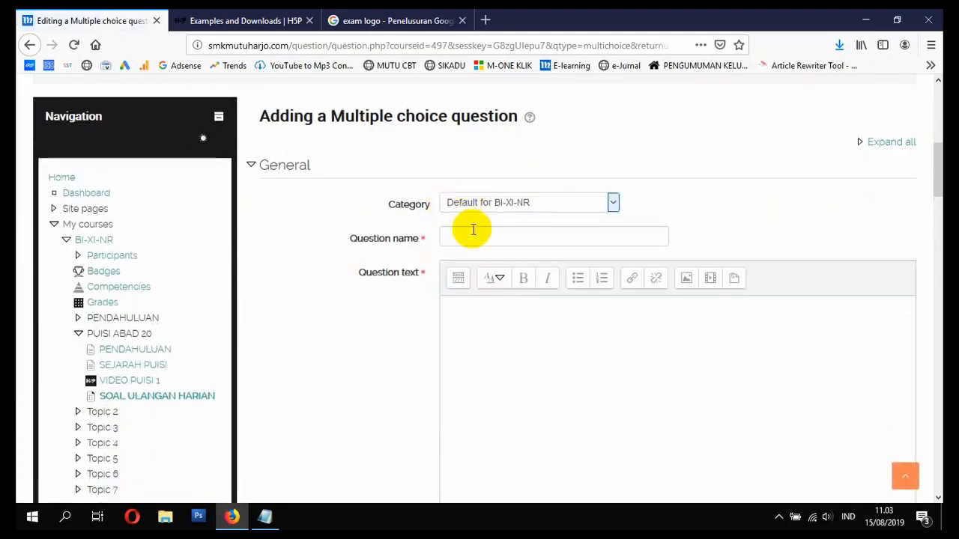
pyautogui.click(474, 233)
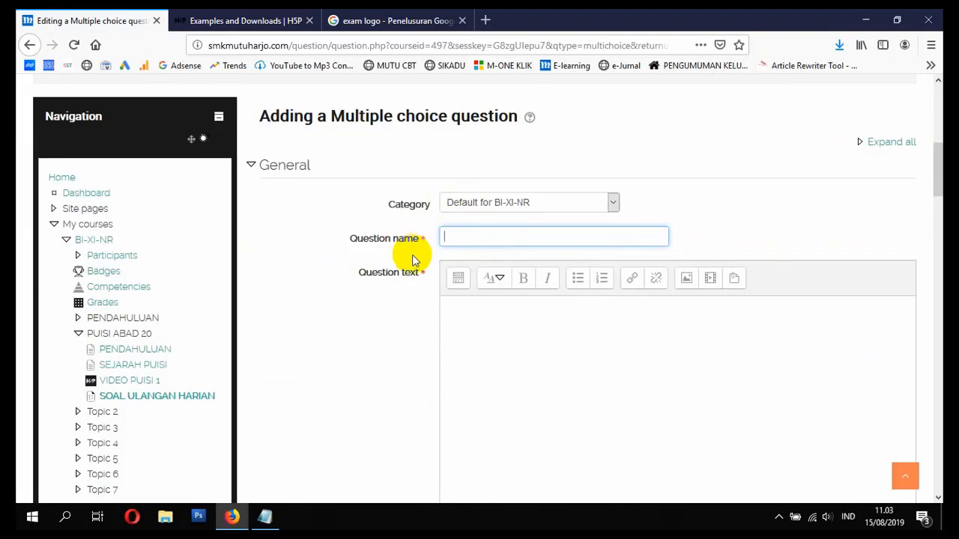
pyautogui.scroll(2, 420, 259)
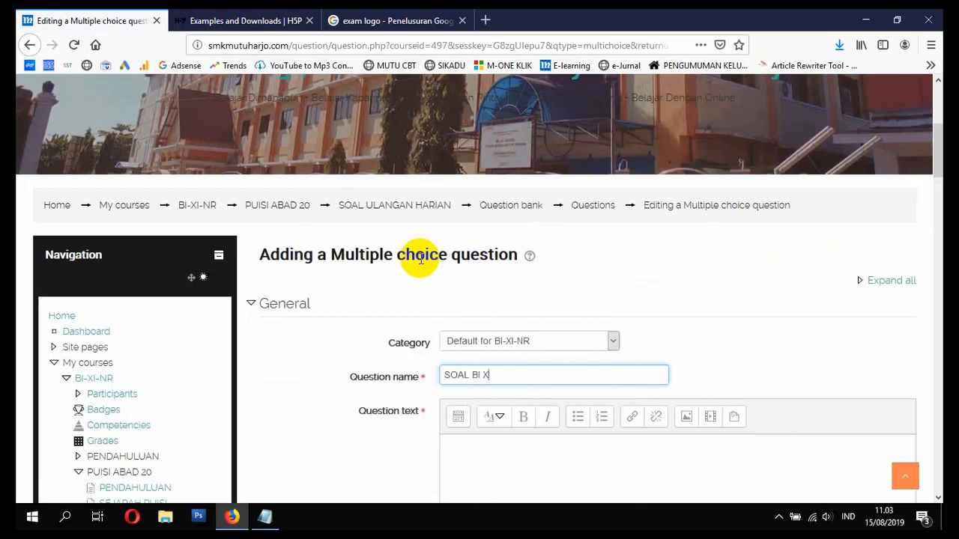
pyautogui.write('R NO 1')
pyautogui.scroll(-2, 557, 349)
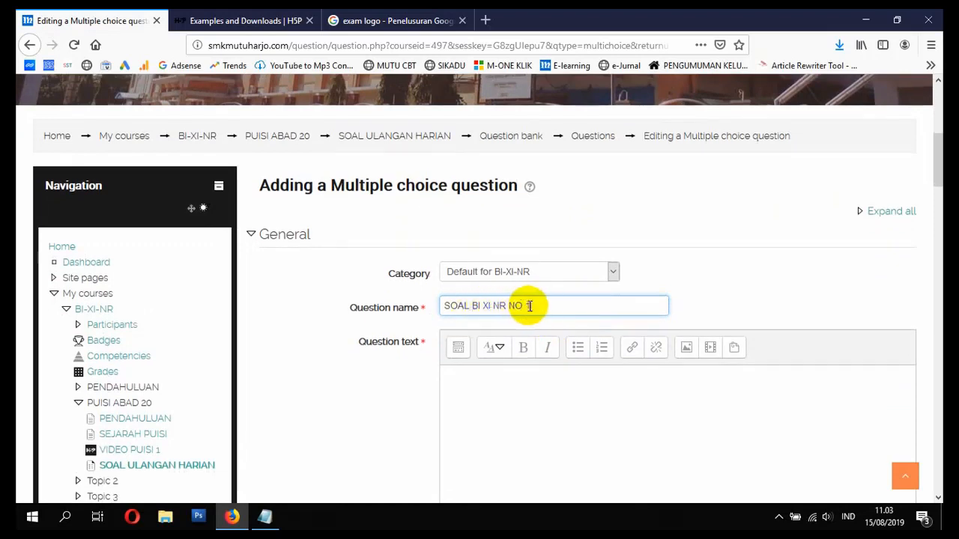
pyautogui.moveTo(523, 306); pyautogui.dragTo(439, 307)
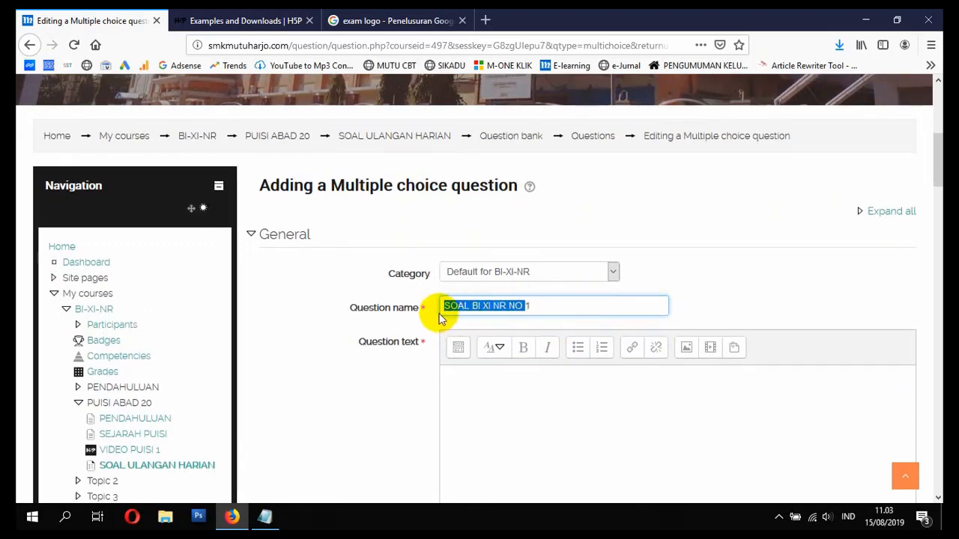
pyautogui.scroll(-5, 510, 397)
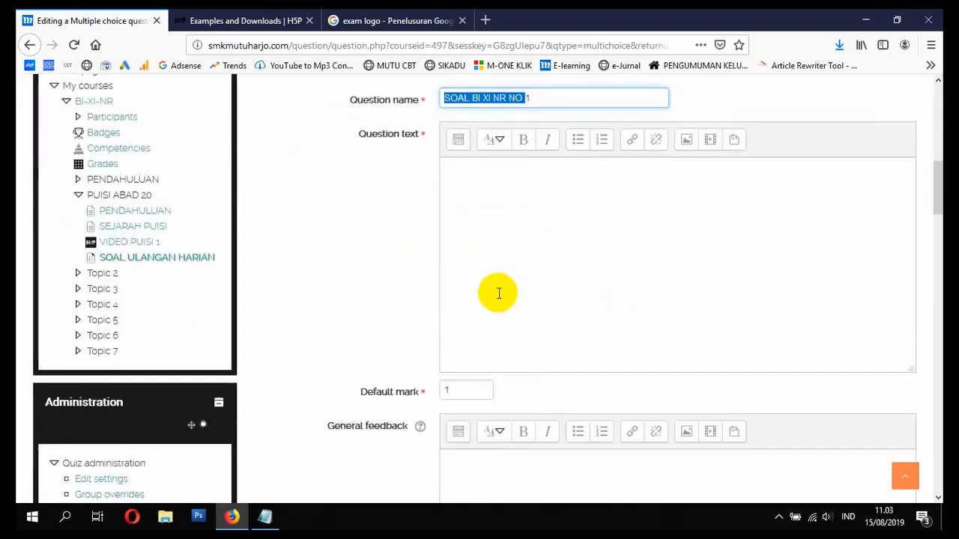
# - Write the question text 'Indonesia Merdeka Pada Tanggal ...?' in the editor
pyautogui.click(533, 233)
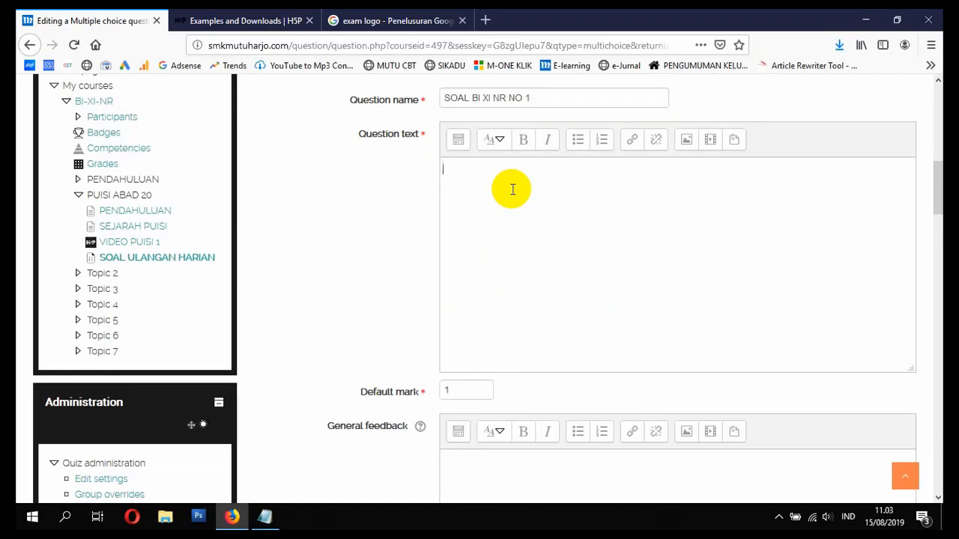
pyautogui.press('BackSpace')
pyautogui.press('BackSpace')
pyautogui.write('Indonesia Merdeka P')
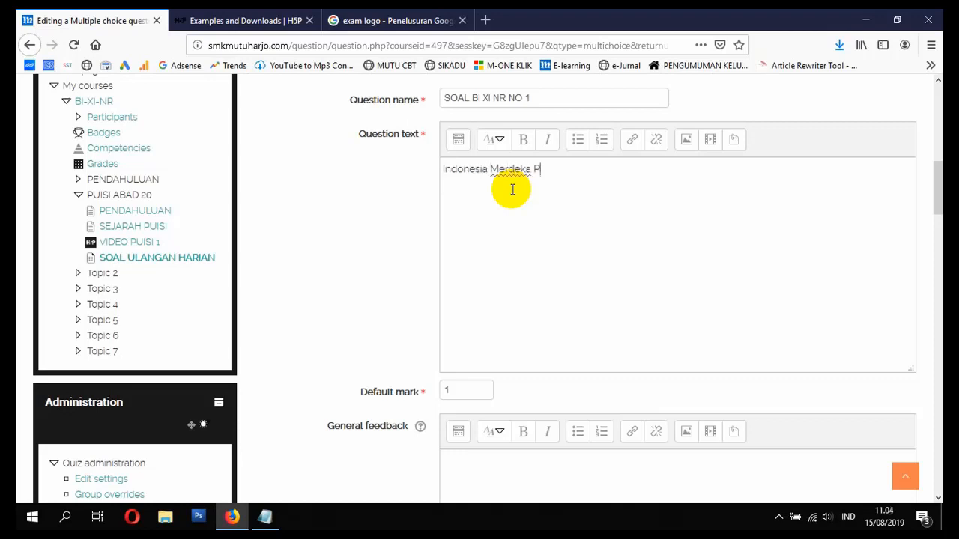
pyautogui.write('ada Tanggal ...?')
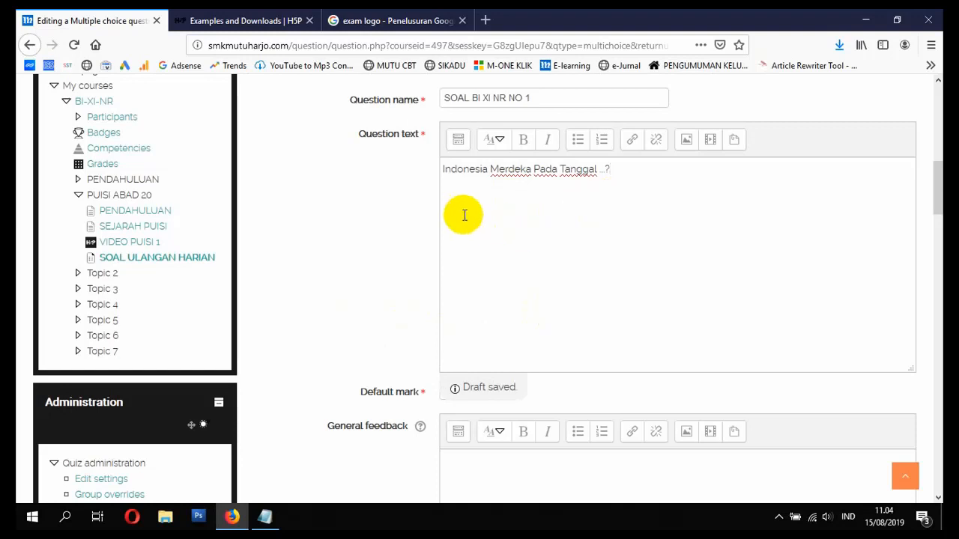
pyautogui.scroll(-3, 363, 270)
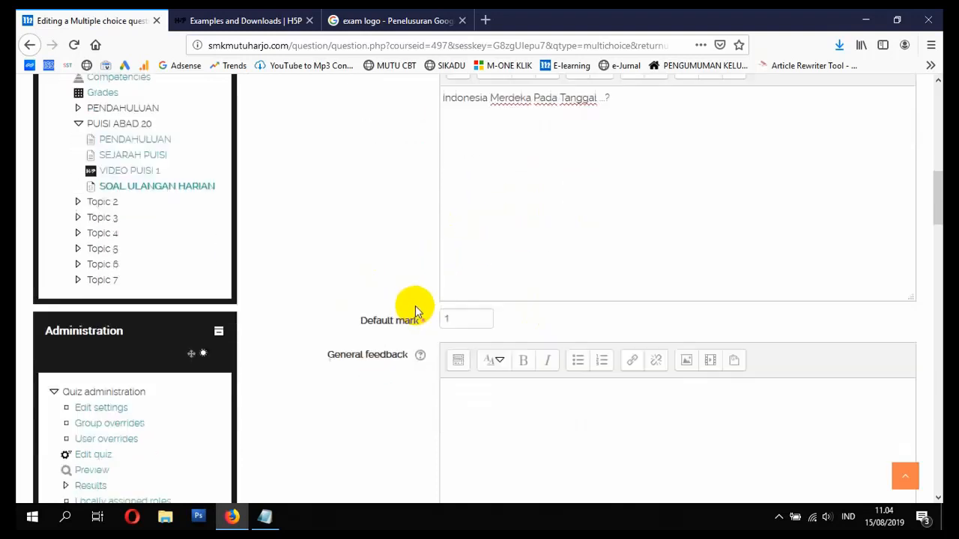
pyautogui.scroll(3, 454, 262)
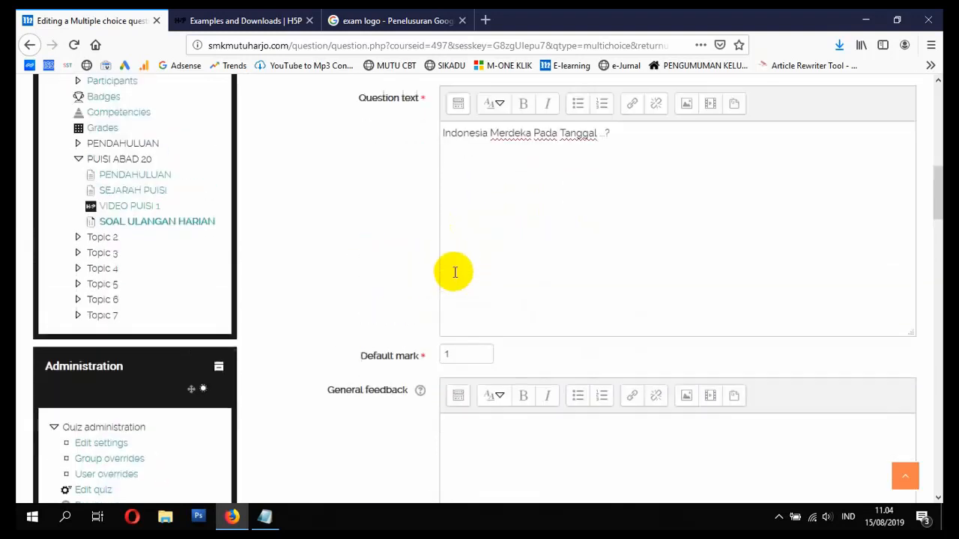
pyautogui.click(464, 388)
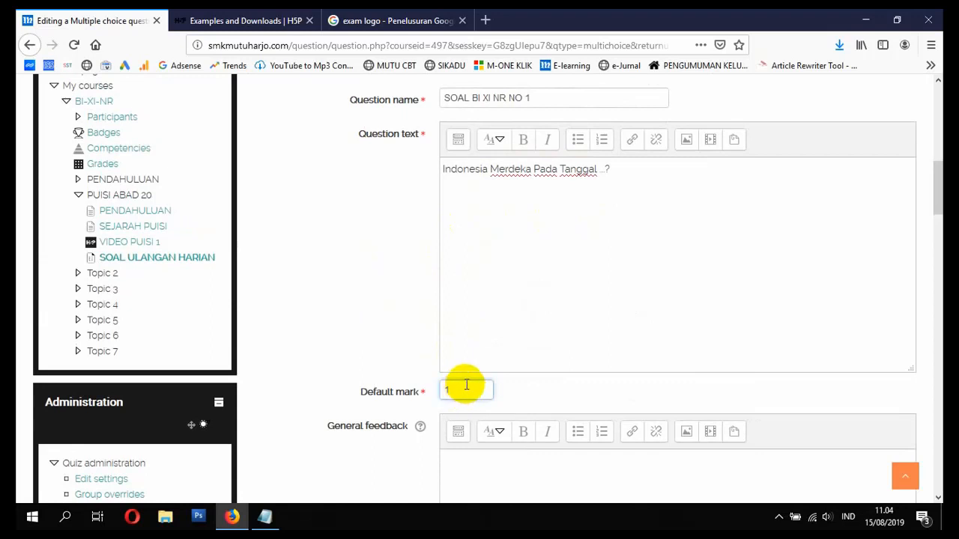
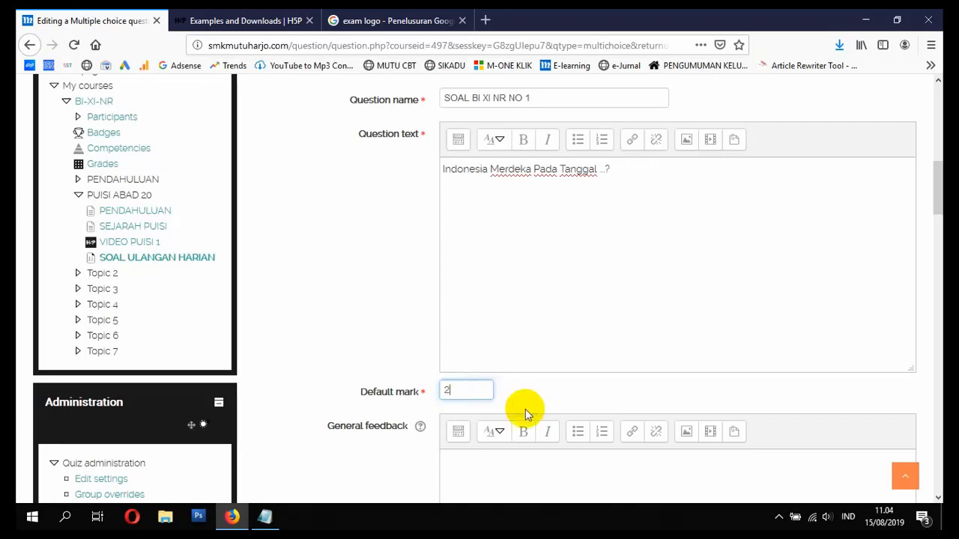
# - Change the question's default mark from 2 to 1
pyautogui.press('BackSpace')
pyautogui.write('3')
pyautogui.press('BackSpace')
pyautogui.write('1')
# - Scroll down to the 'Number the choices?' list of numbering styles
pyautogui.scroll(-3, 502, 395)
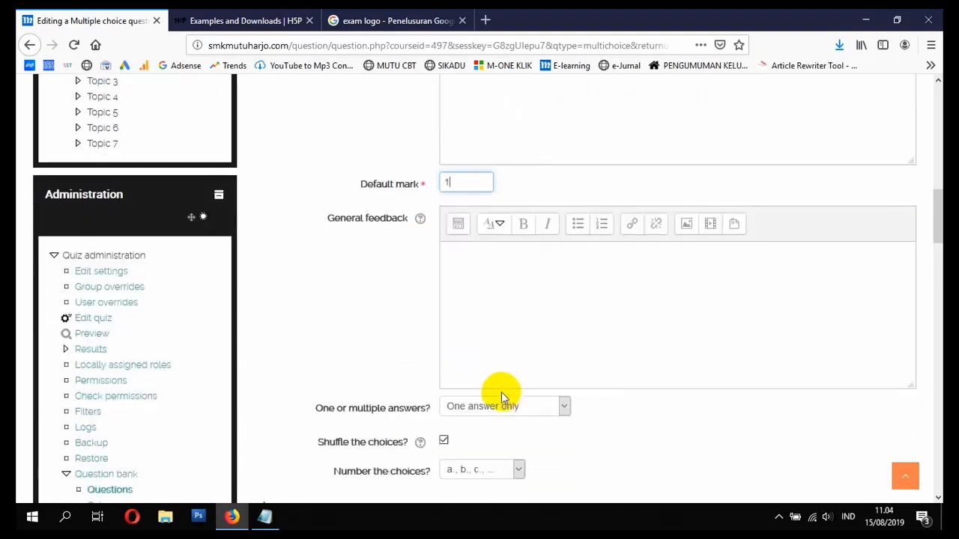
pyautogui.scroll(-1, 512, 370)
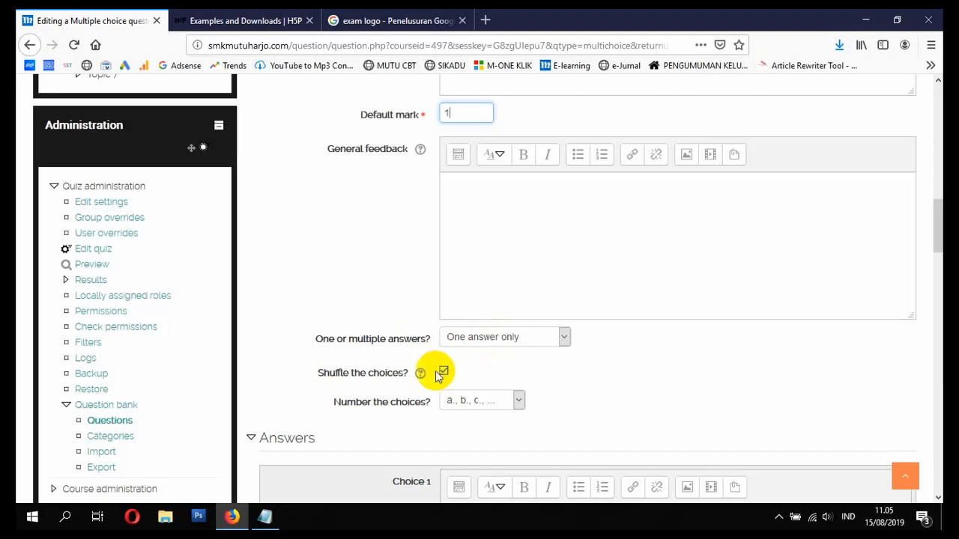
pyautogui.scroll(-3, 415, 360)
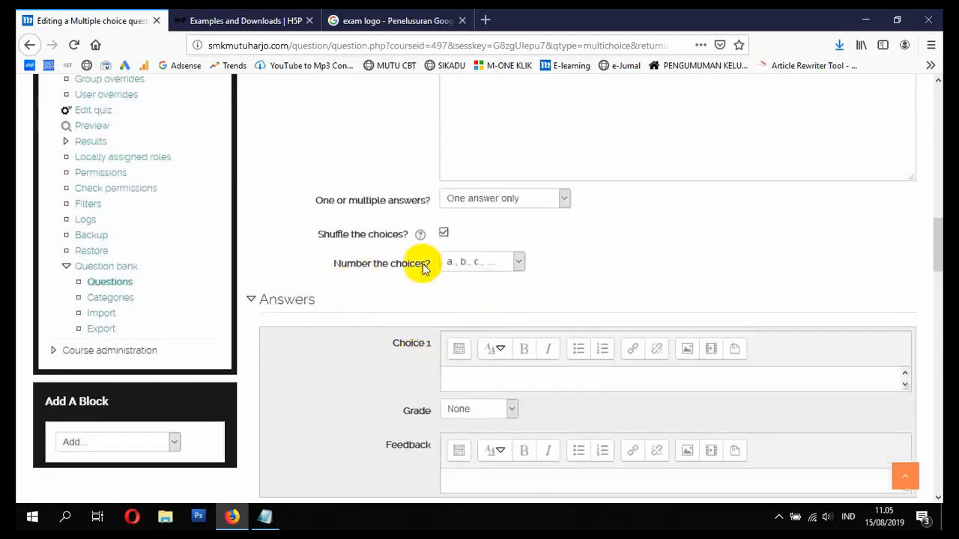
pyautogui.click(482, 263)
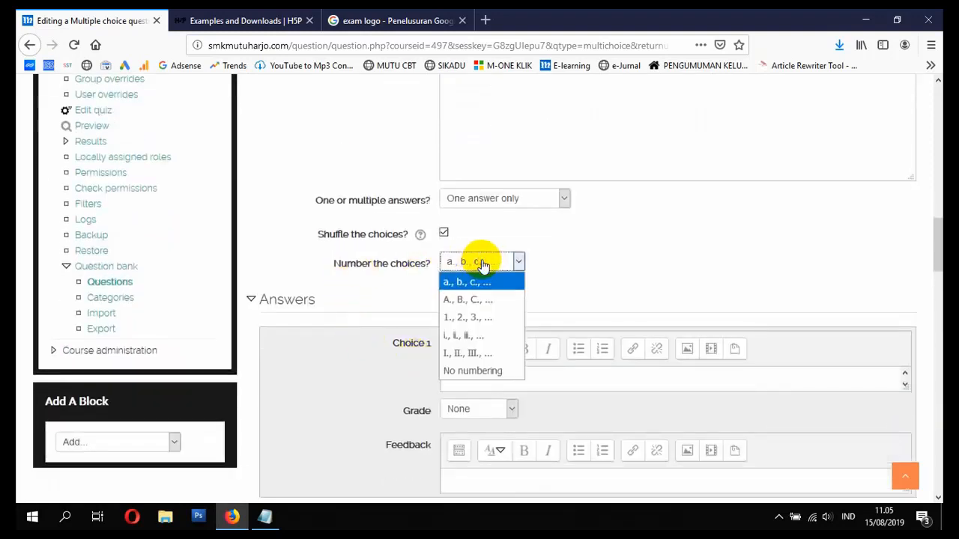
# - Number the choices 'A., B., C., ...' and enter the first two answers, ending with 17 Agustus
pyautogui.click(500, 306)
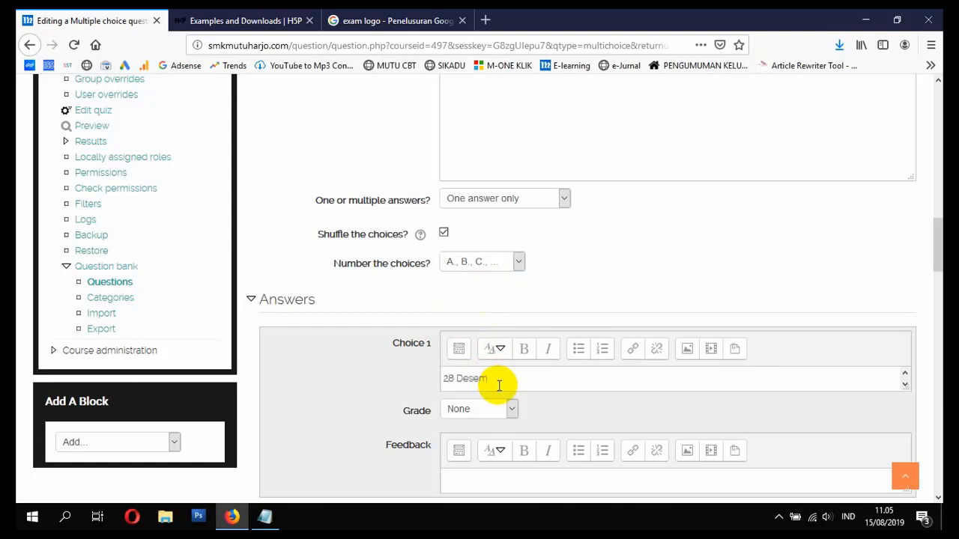
pyautogui.write('ber')
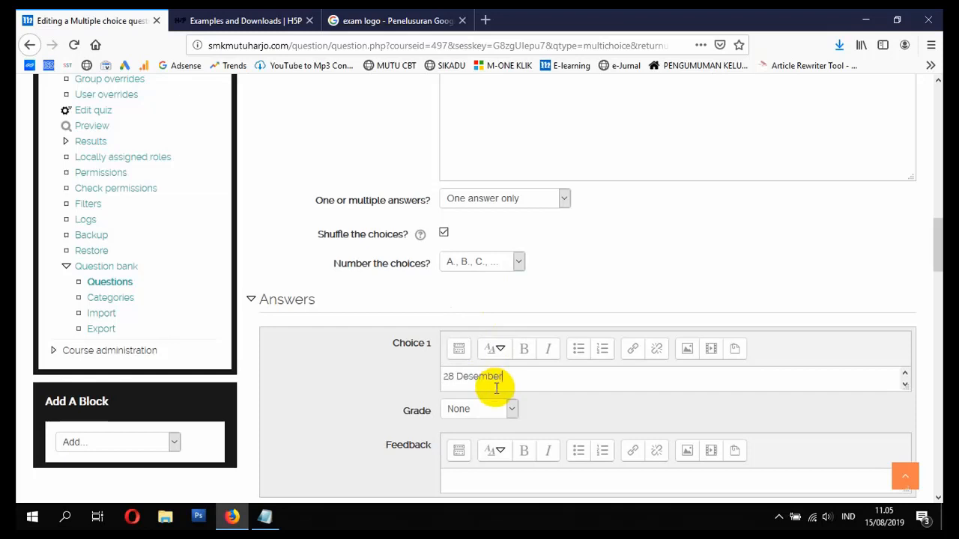
pyautogui.scroll(-3, 498, 390)
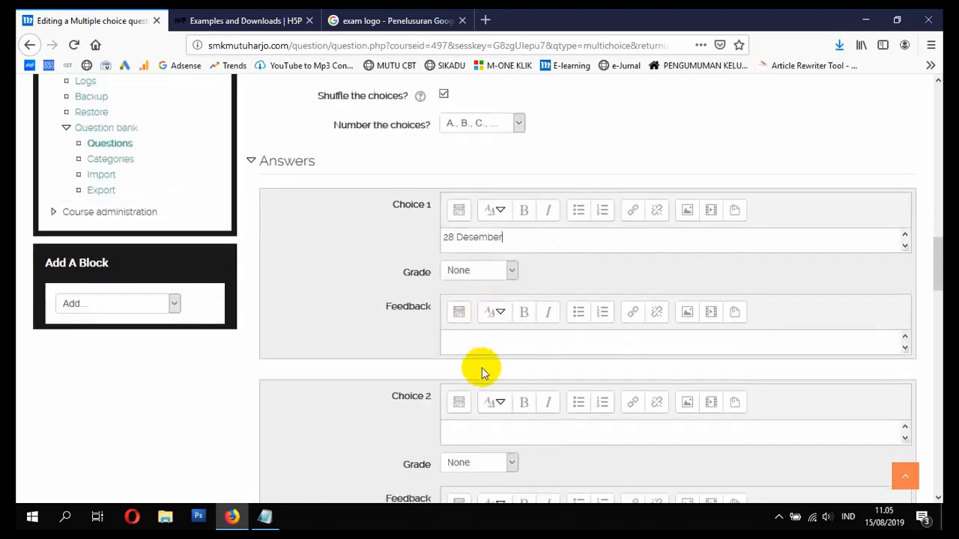
pyautogui.click(502, 431)
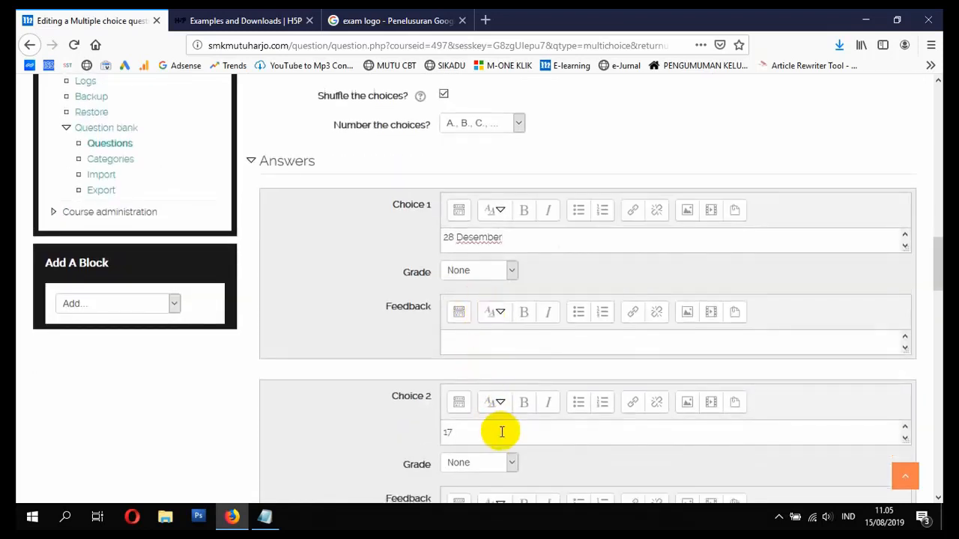
pyautogui.write('17 Agustus')
# - Give Choice 2 (17 Agustus) a 100% grade and leave Choice 1 at None
pyautogui.scroll(-2, 419, 416)
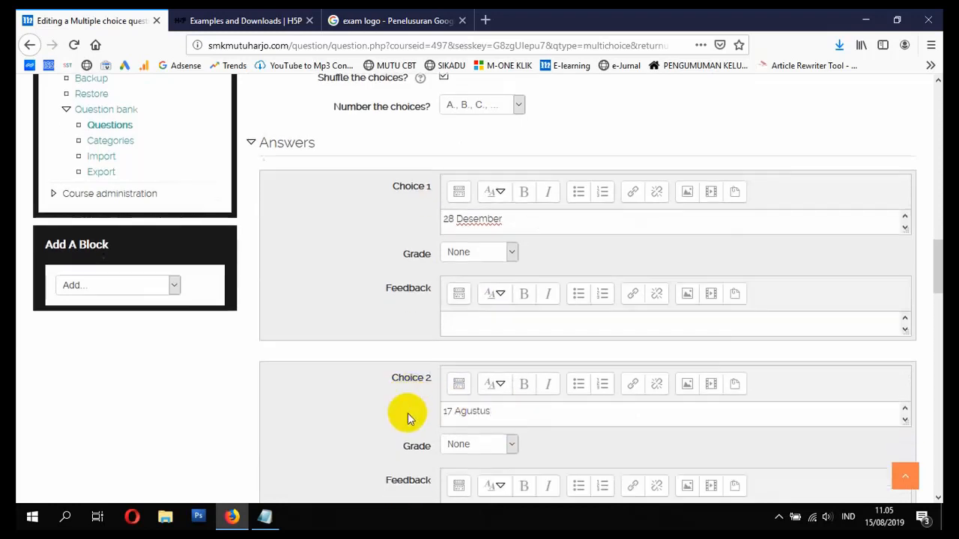
pyautogui.click(456, 402)
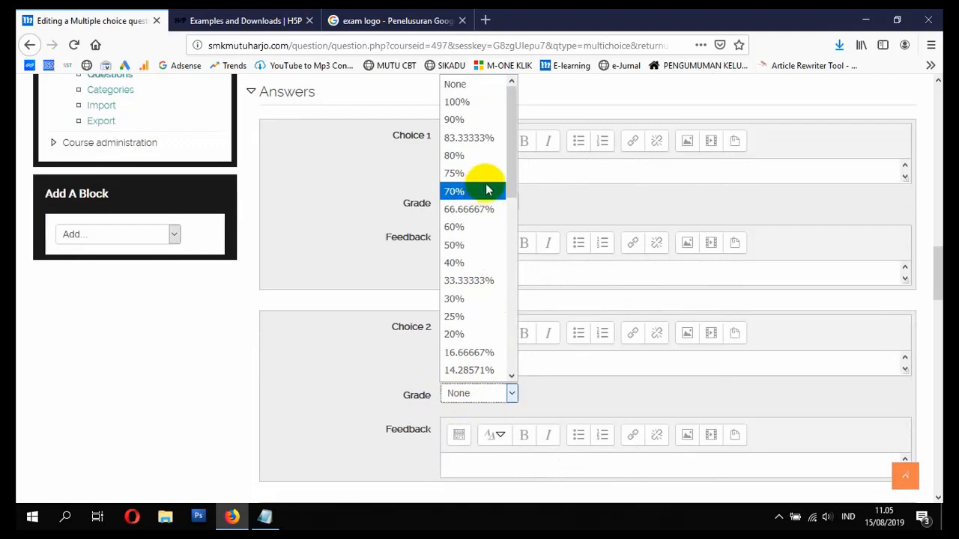
pyautogui.click(457, 102)
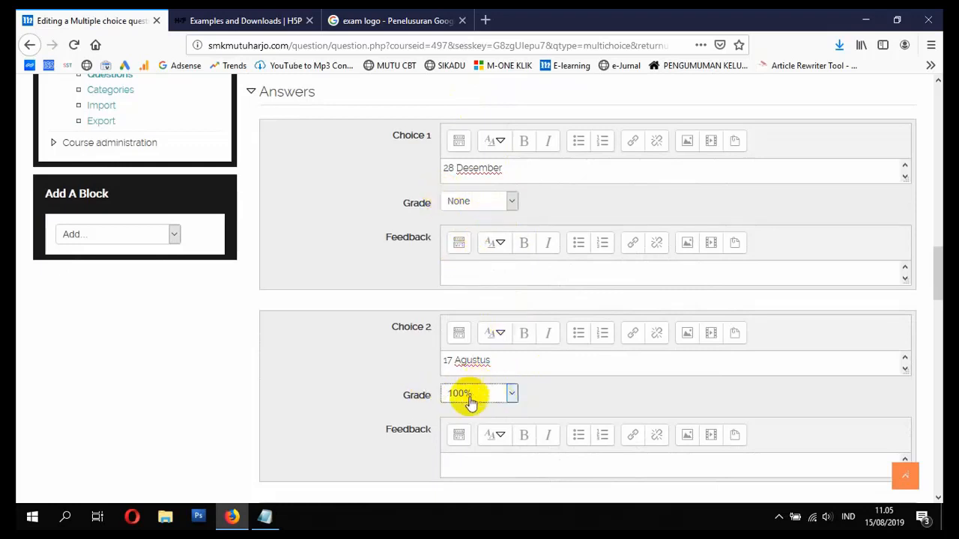
pyautogui.click(511, 201)
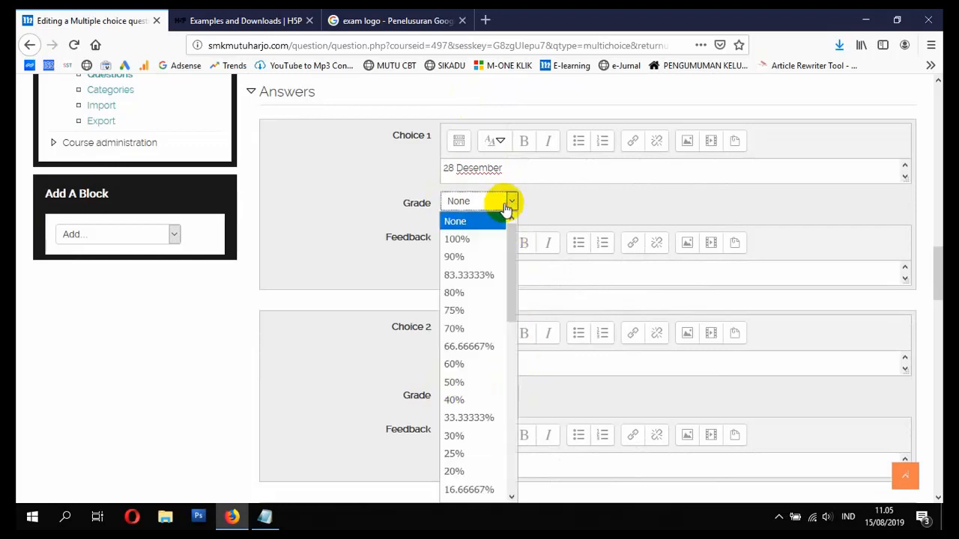
pyautogui.click(473, 311)
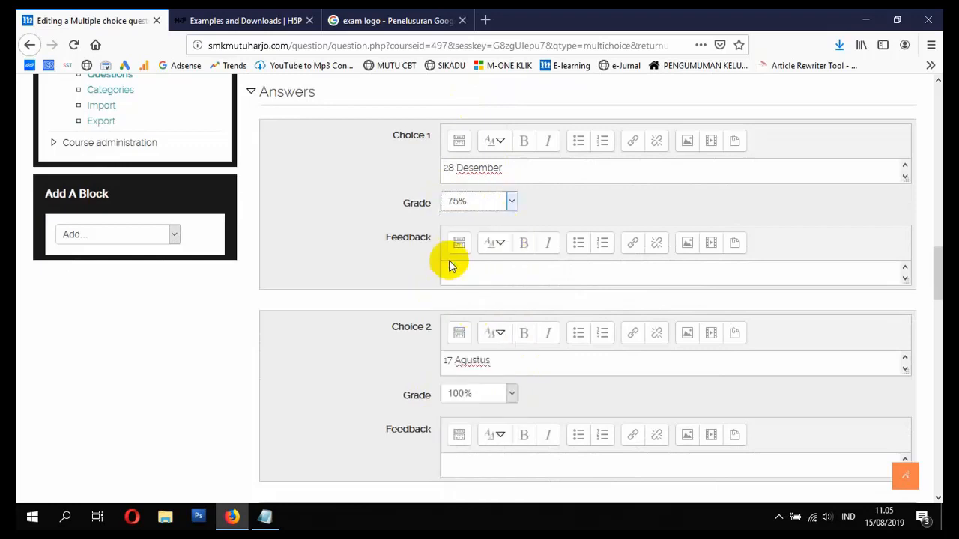
pyautogui.click(496, 204)
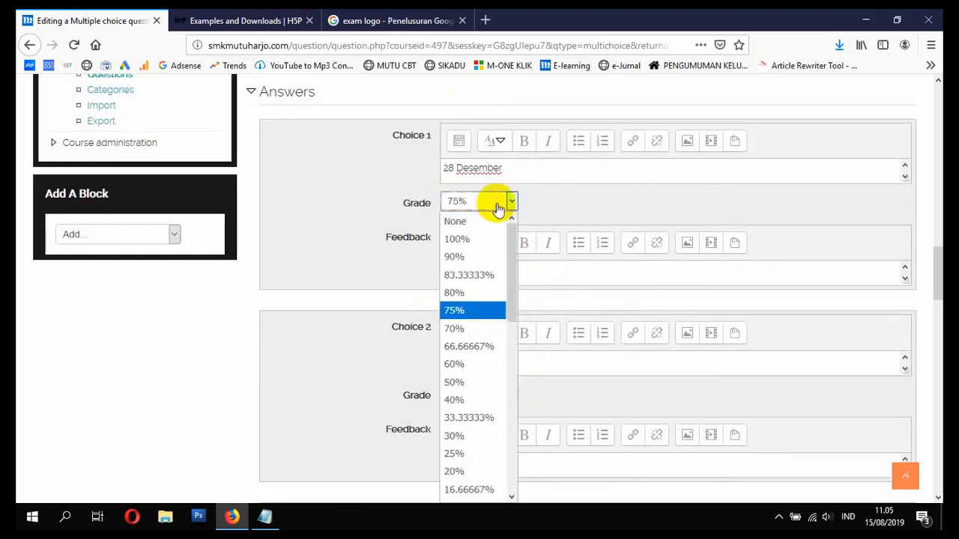
pyautogui.click(478, 225)
pyautogui.scroll(-5, 520, 283)
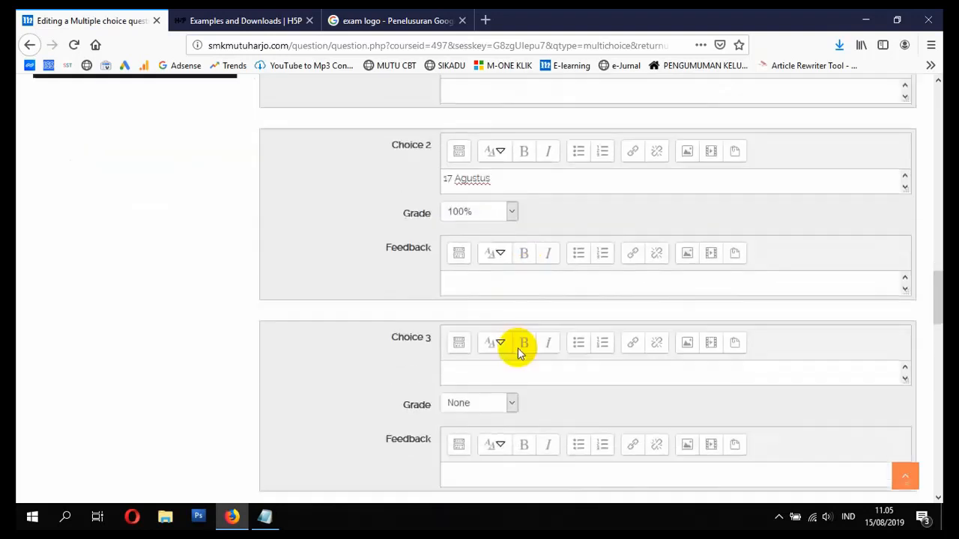
pyautogui.scroll(2, 497, 311)
# - Enter the remaining answers, with Choice 4 '13 Mei' and Choice 5 '17 Maret'
pyautogui.click(505, 345)
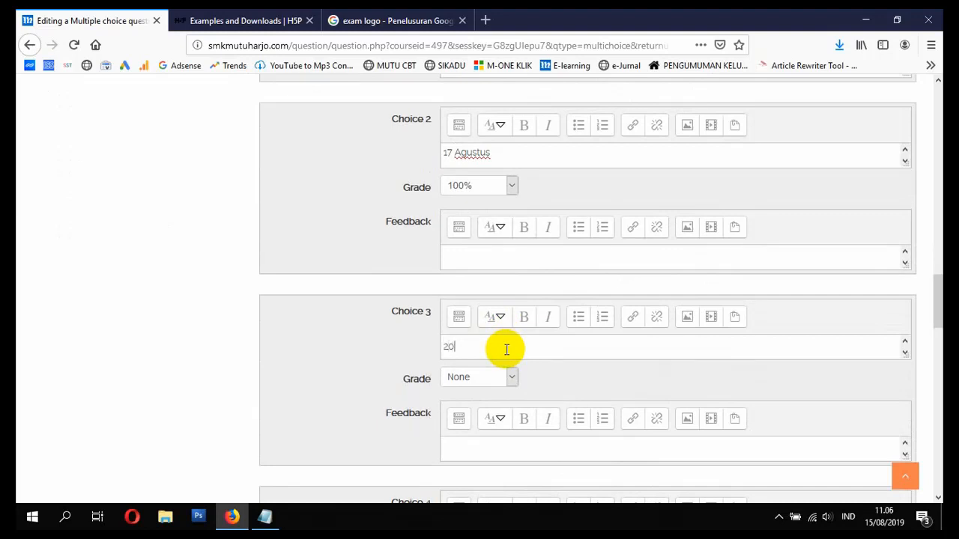
pyautogui.scroll(4, 506, 349)
pyautogui.scroll(-4, 504, 352)
pyautogui.scroll(-4, 503, 352)
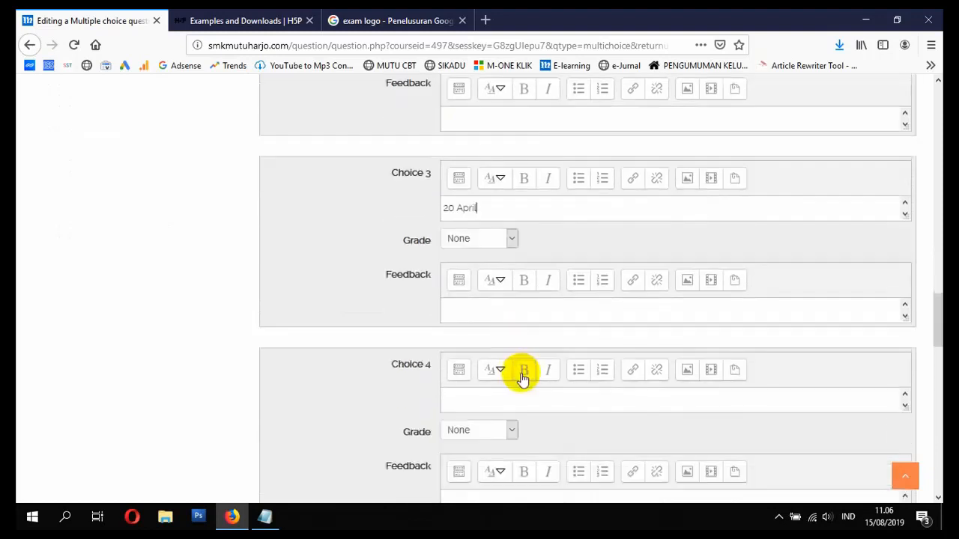
pyautogui.click(528, 399)
pyautogui.write('13 Mei')
pyautogui.scroll(-4, 509, 428)
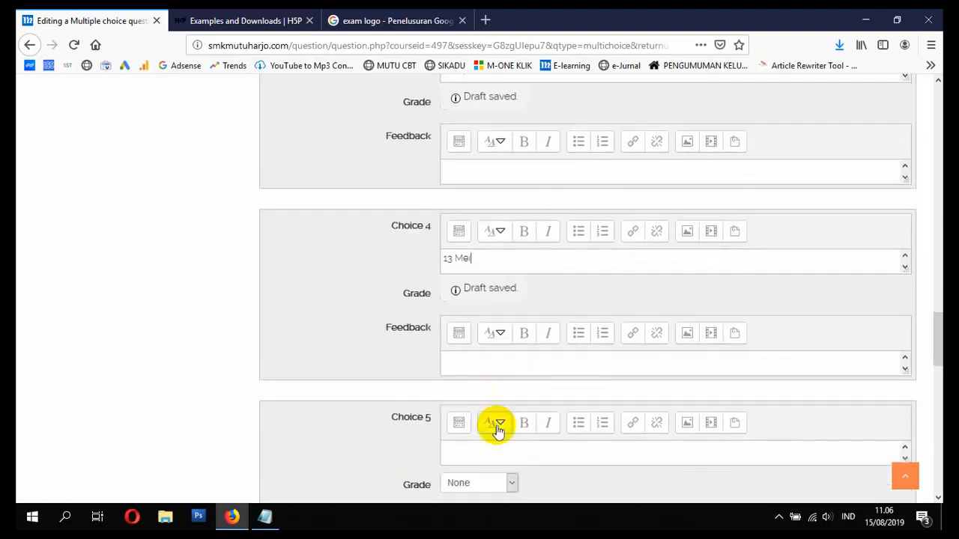
pyautogui.click(508, 448)
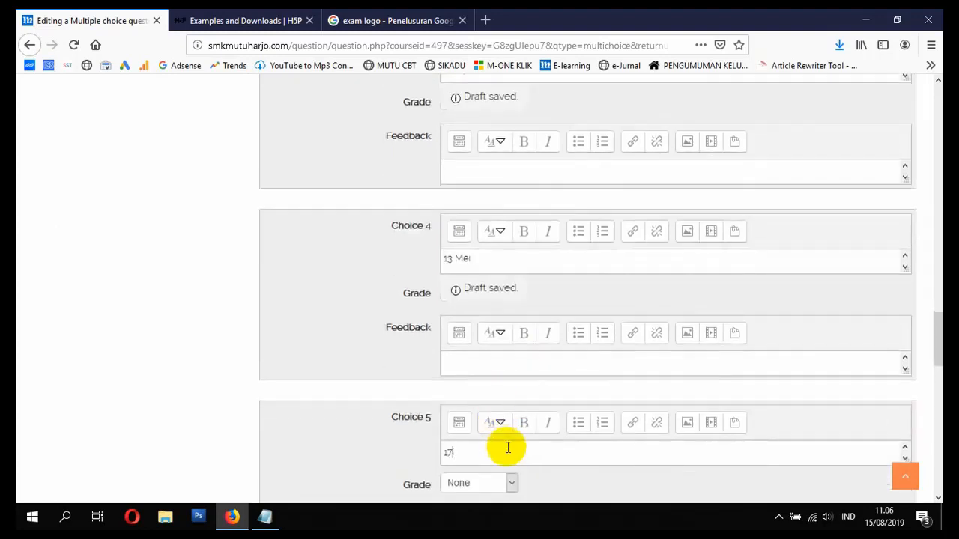
pyautogui.write('17 ')
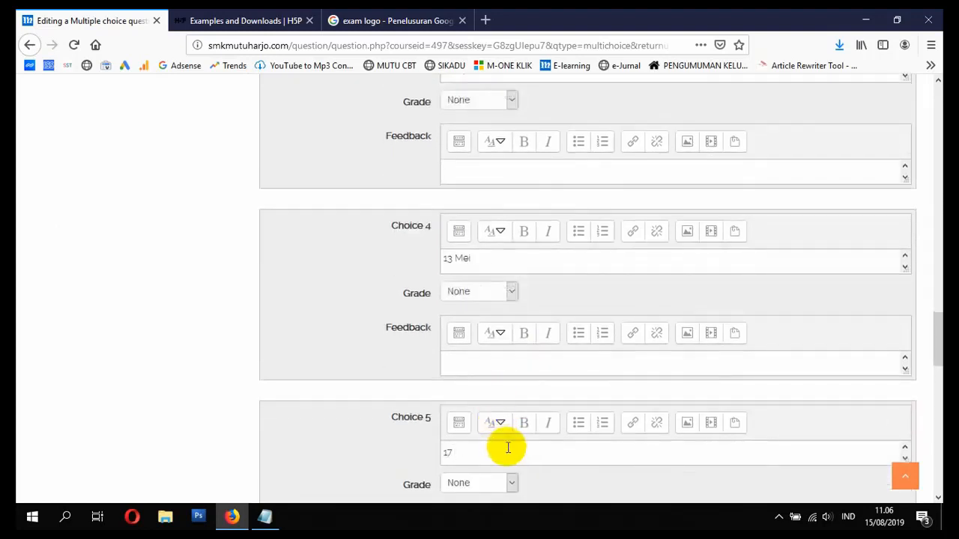
pyautogui.write('Maret')
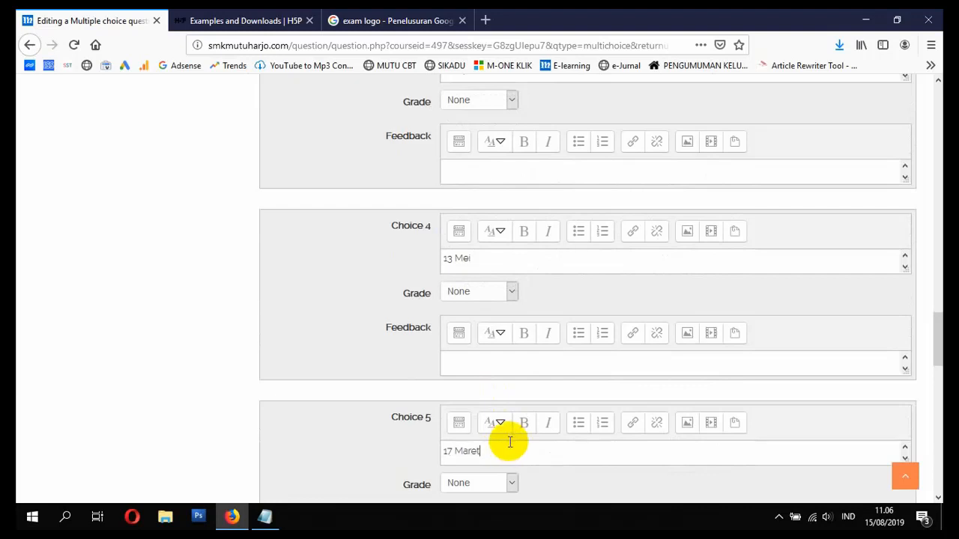
pyautogui.scroll(-3, 507, 450)
pyautogui.scroll(3, 488, 325)
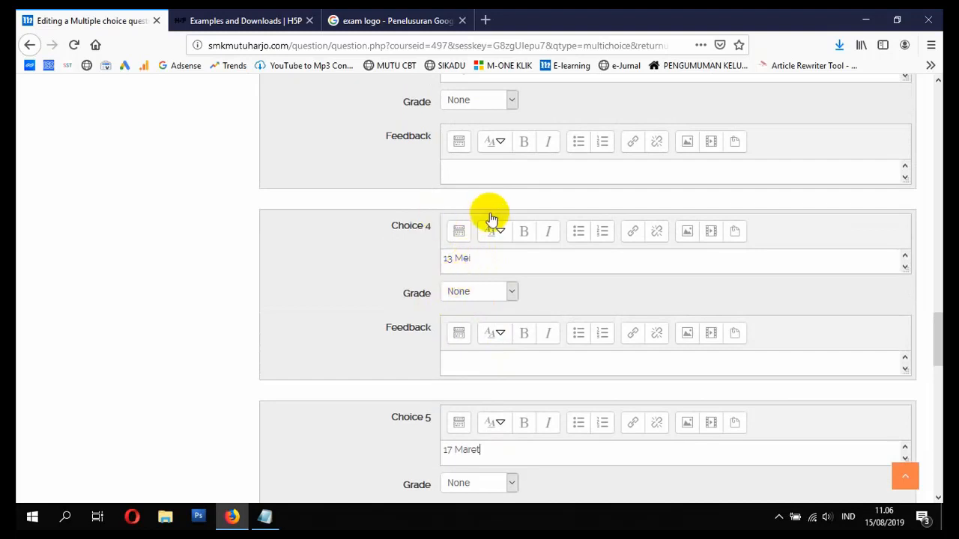
pyautogui.scroll(-1, 505, 315)
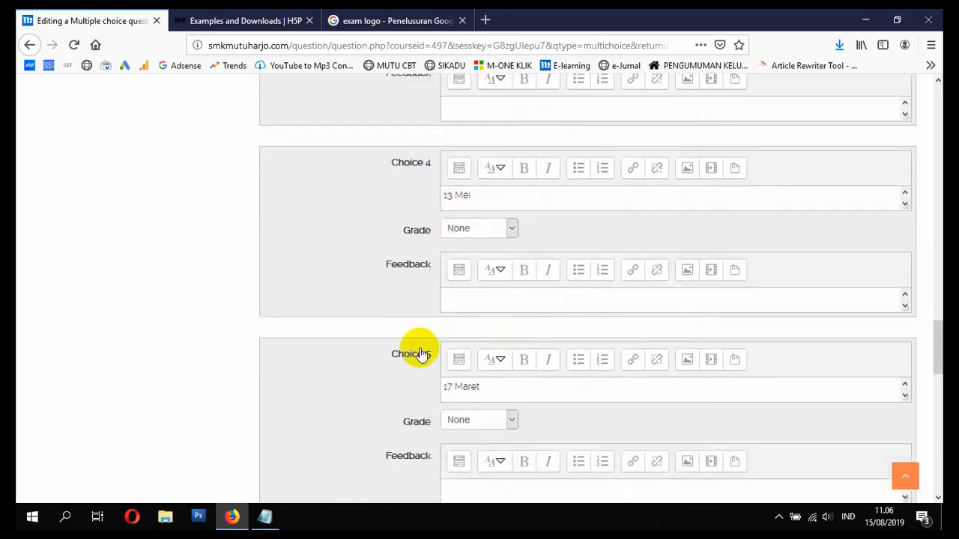
pyautogui.scroll(-4, 526, 389)
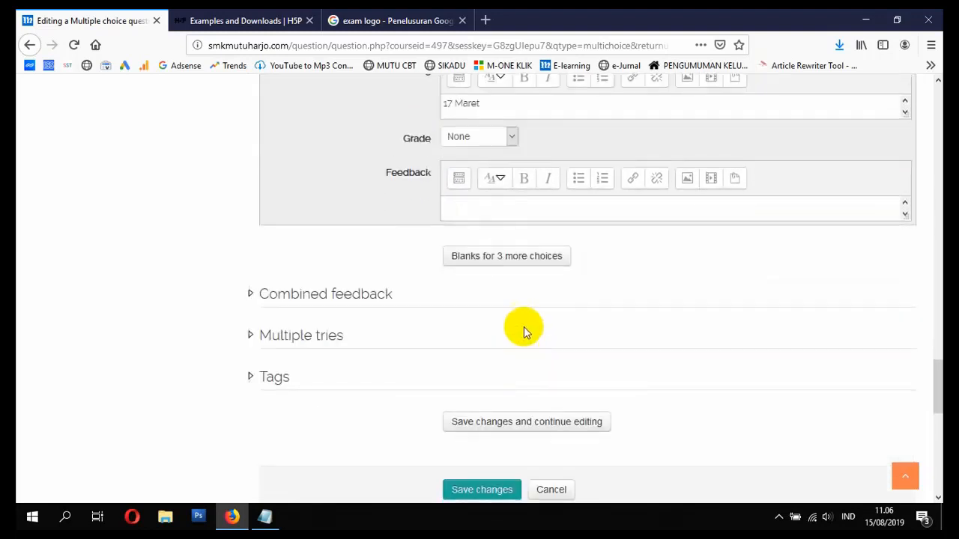
# - Save the question and review the quiz list showing SOAL BI XI NR NO 1
pyautogui.click(476, 488)
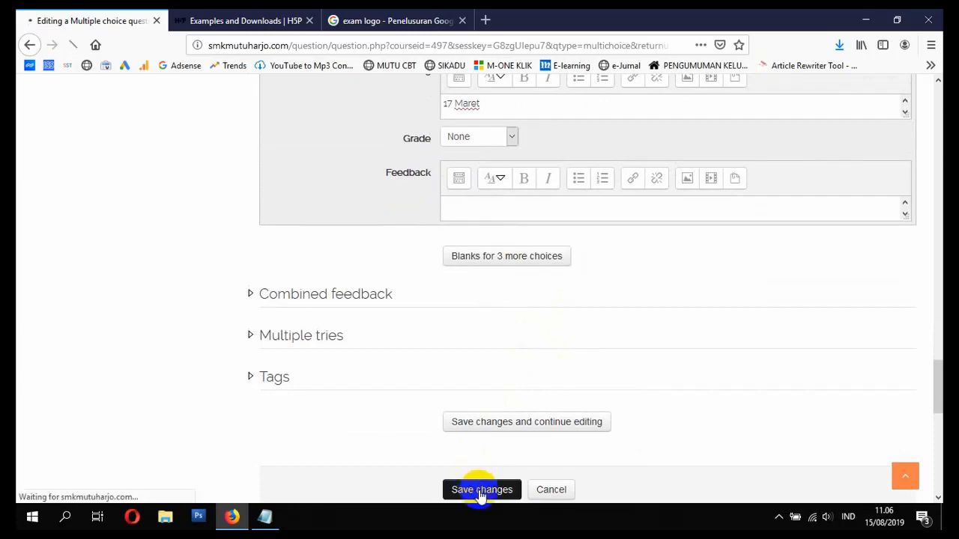
pyautogui.scroll(-3, 429, 435)
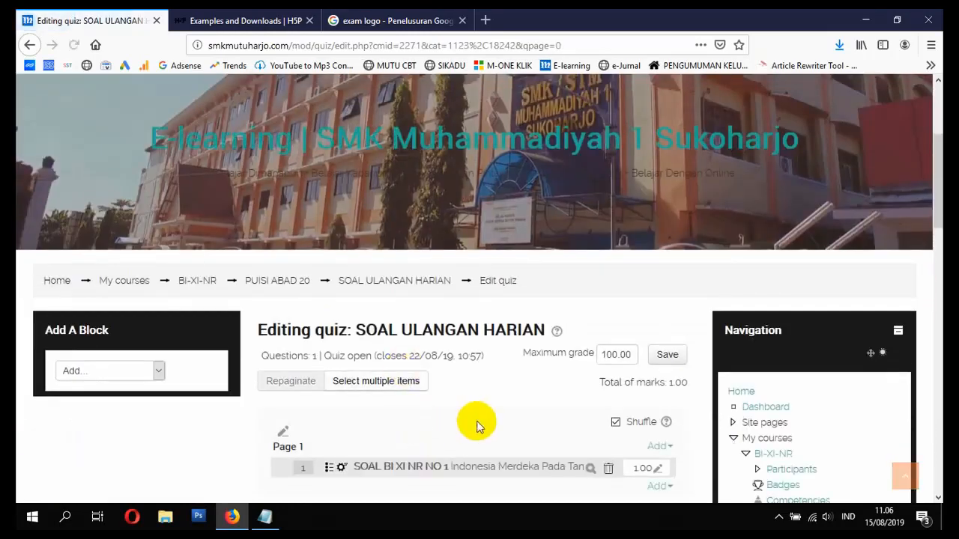
pyautogui.scroll(-2, 480, 424)
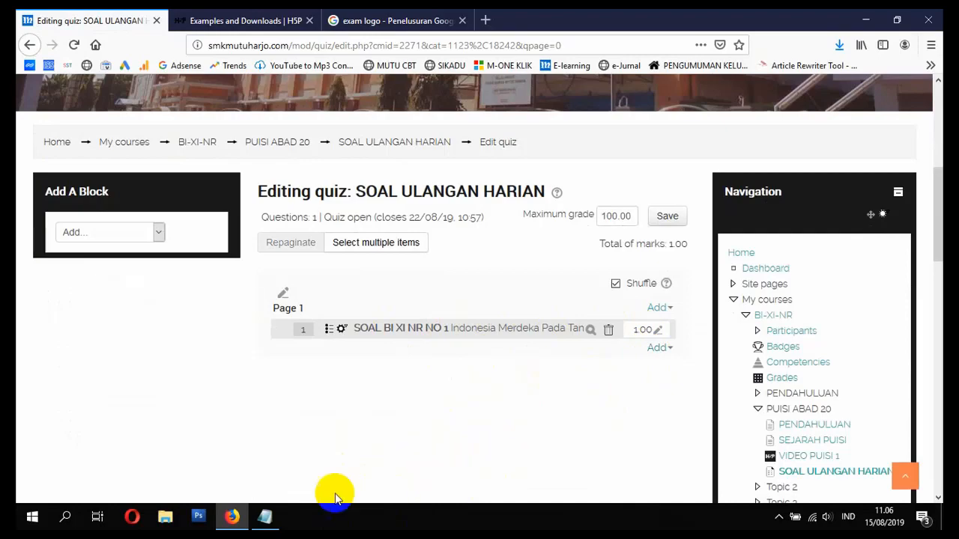
# - Check the Notepad video checklist, then return to the Moodle quiz editing page
pyautogui.click(265, 517)
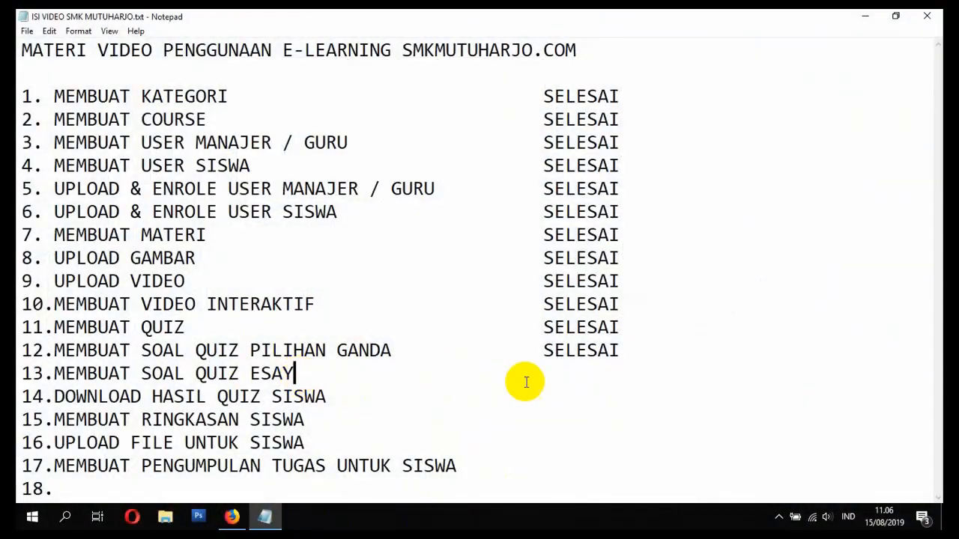
pyautogui.click(550, 376)
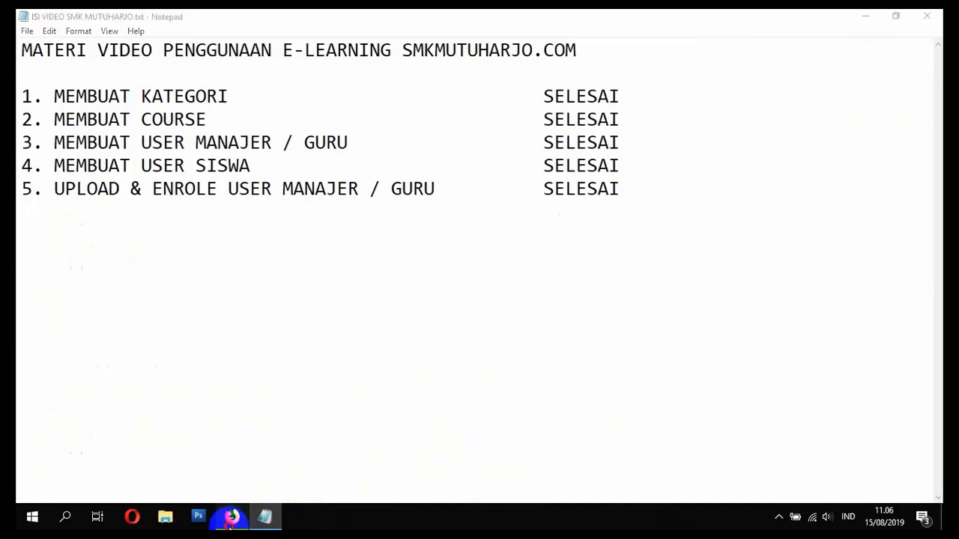
pyautogui.click(231, 516)
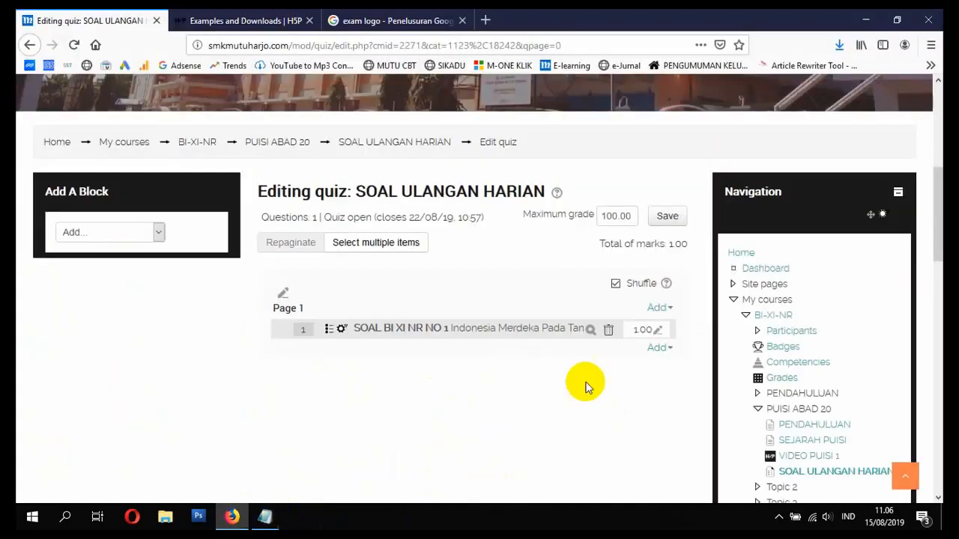
pyautogui.click(656, 347)
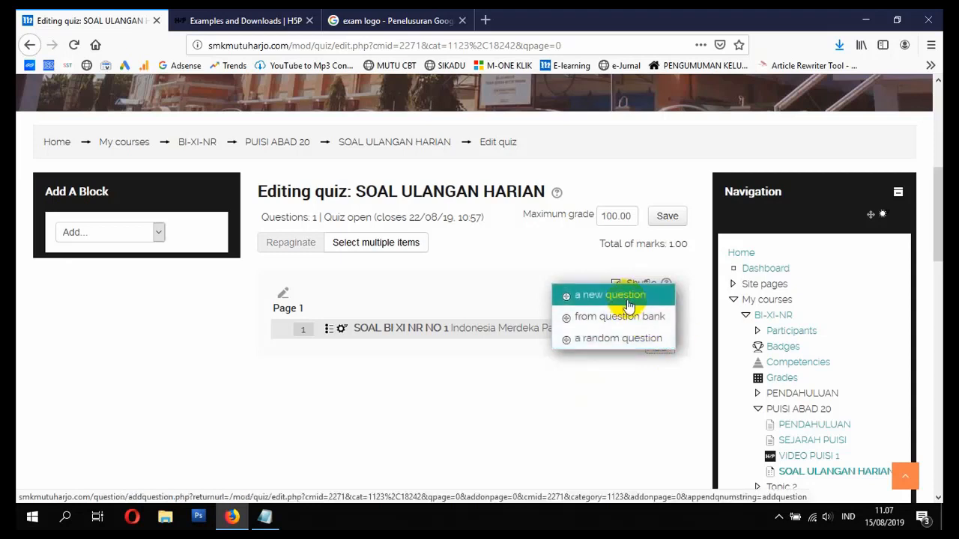
pyautogui.click(578, 382)
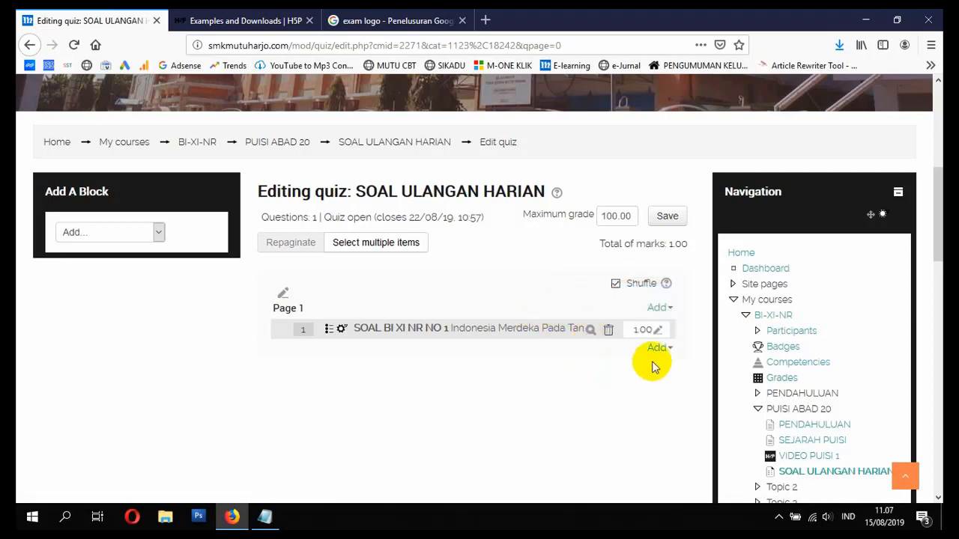
pyautogui.click(658, 353)
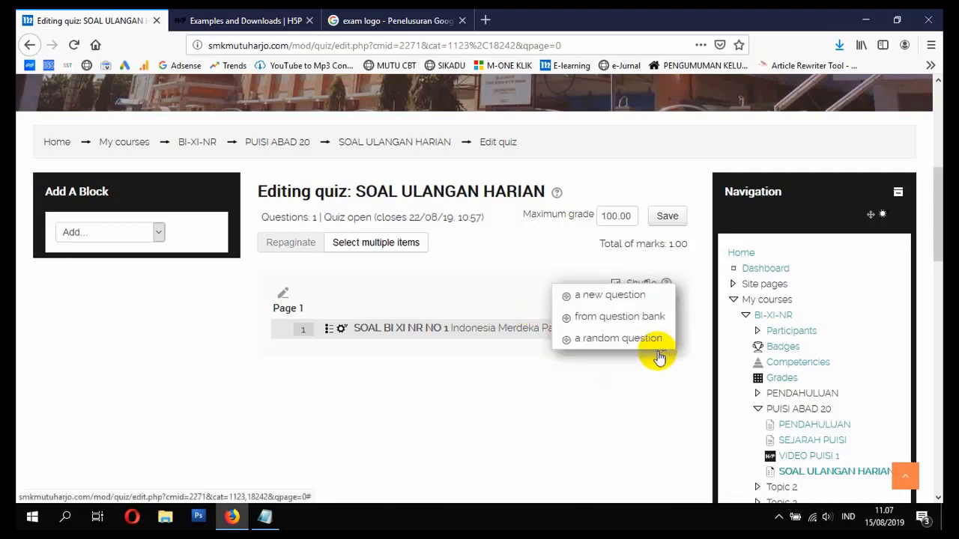
pyautogui.click(599, 297)
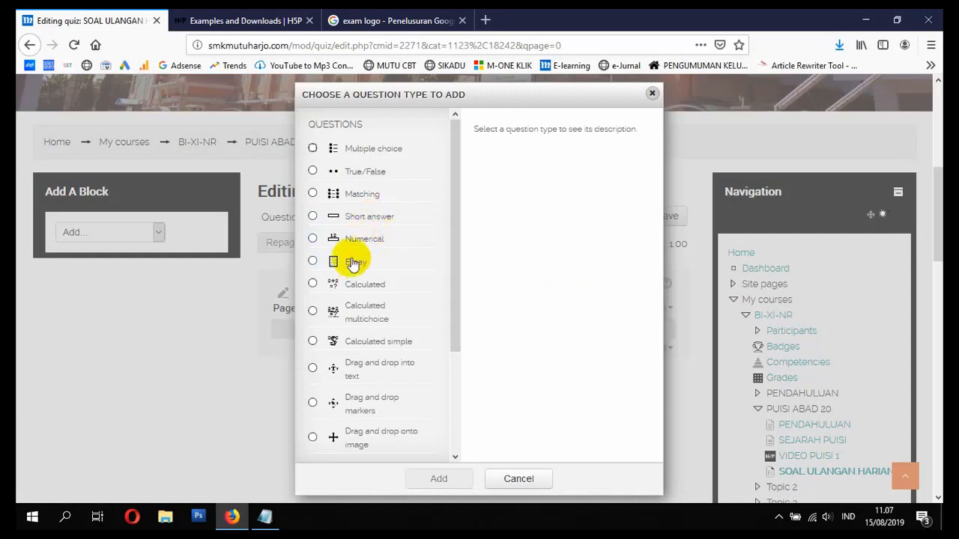
pyautogui.click(532, 483)
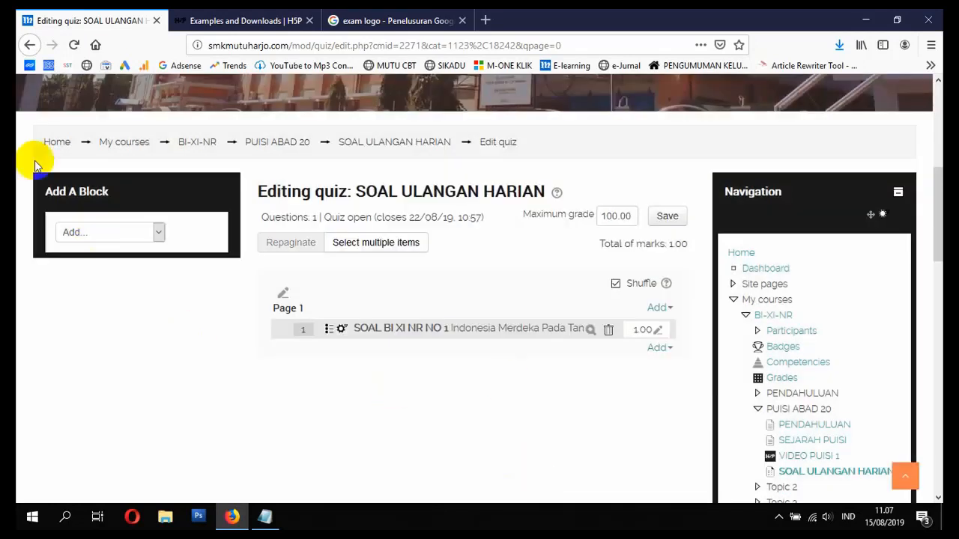
pyautogui.click(57, 148)
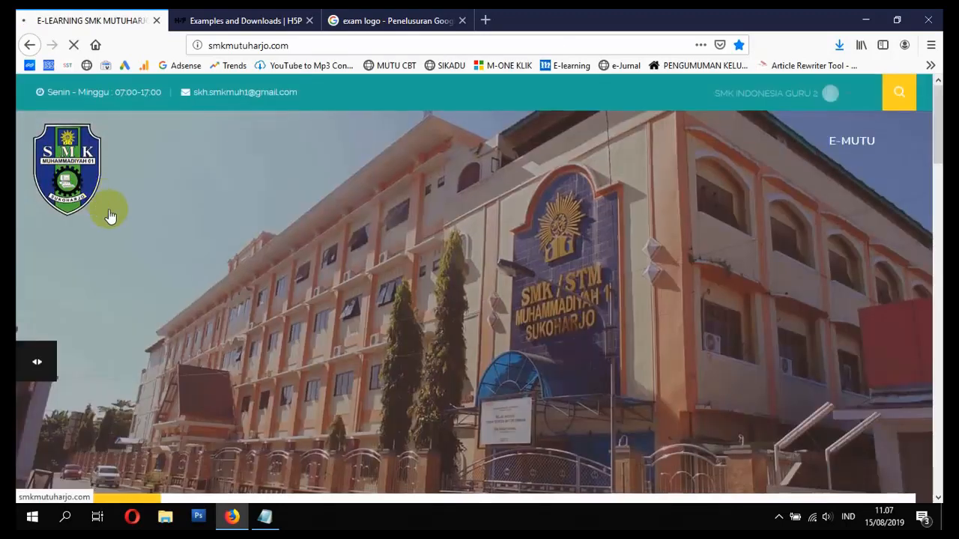
pyautogui.scroll(-10, 109, 214)
pyautogui.scroll(-4, 113, 223)
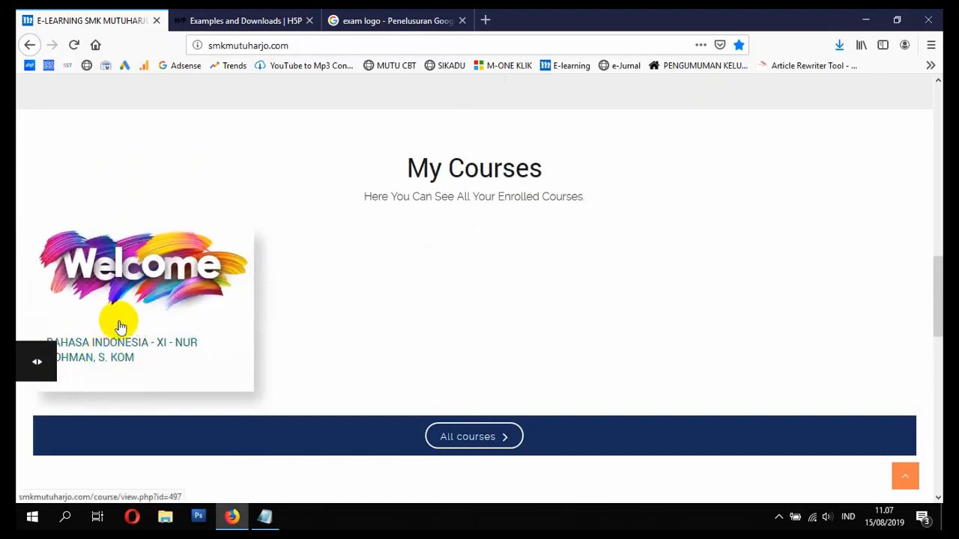
pyautogui.click(97, 360)
pyautogui.scroll(-8, 98, 363)
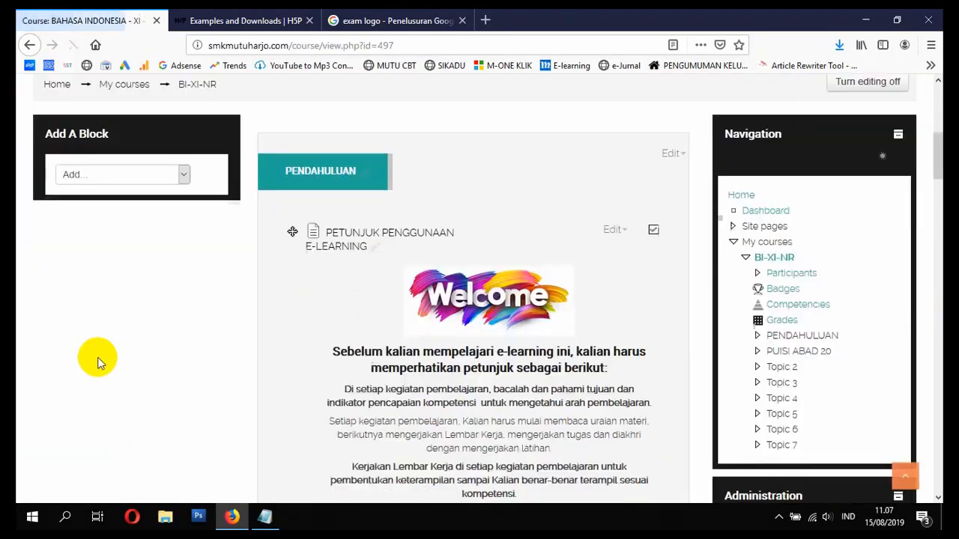
pyautogui.scroll(-10, 101, 357)
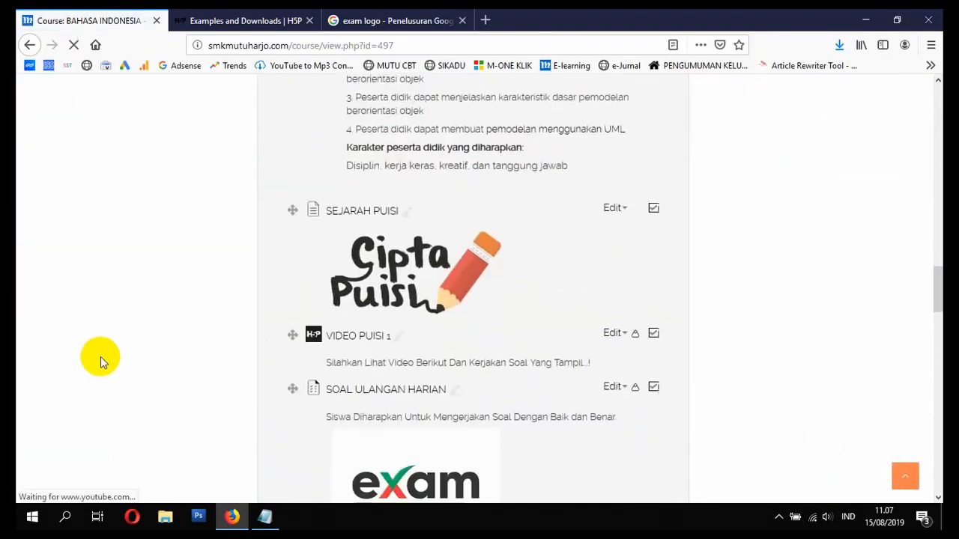
pyautogui.scroll(2, 135, 337)
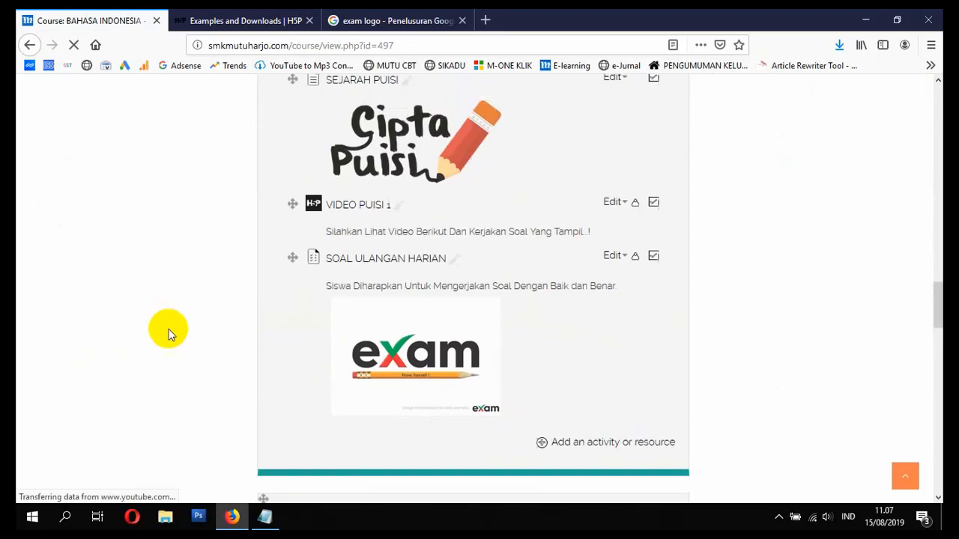
pyautogui.click(345, 263)
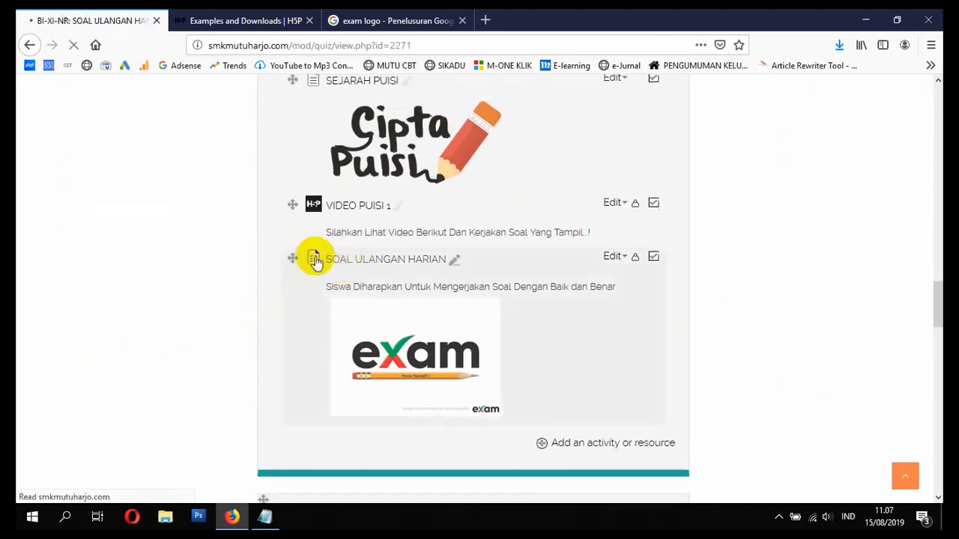
pyautogui.scroll(-3, 505, 355)
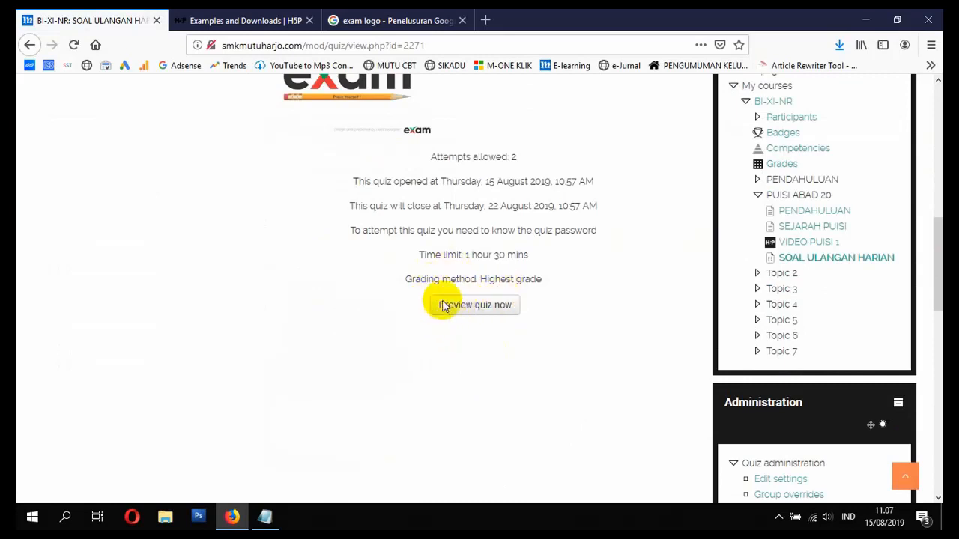
pyautogui.scroll(2, 495, 308)
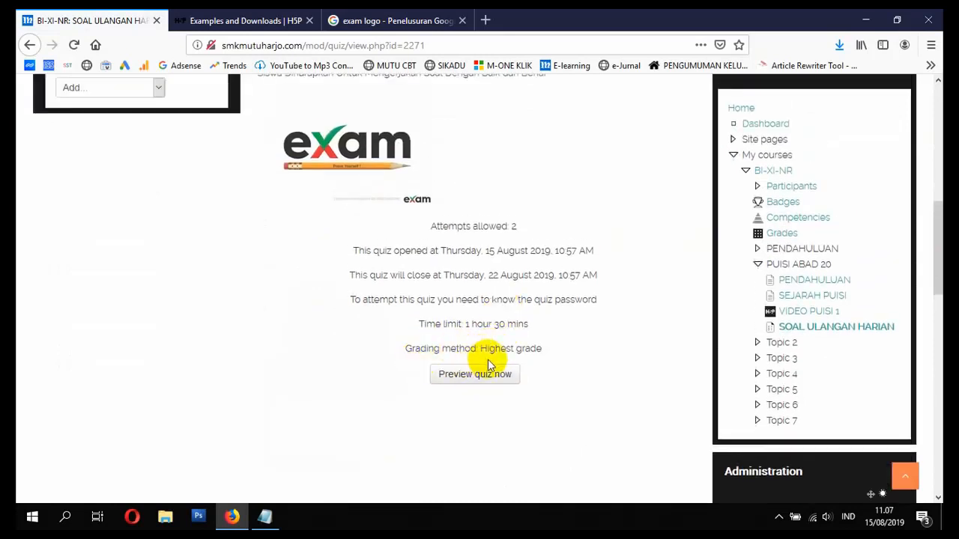
pyautogui.scroll(2, 480, 360)
pyautogui.scroll(-4, 490, 367)
pyautogui.scroll(-1, 495, 367)
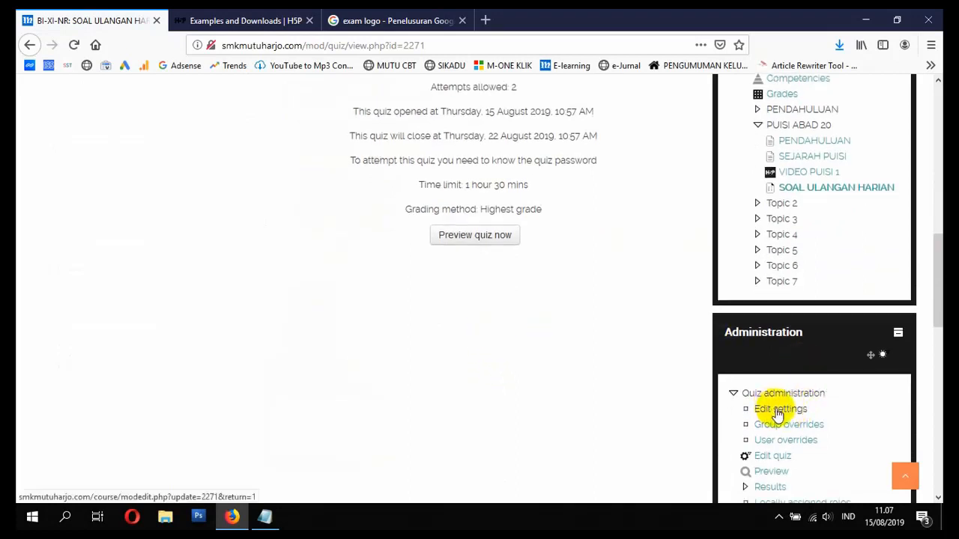
pyautogui.scroll(-2, 783, 412)
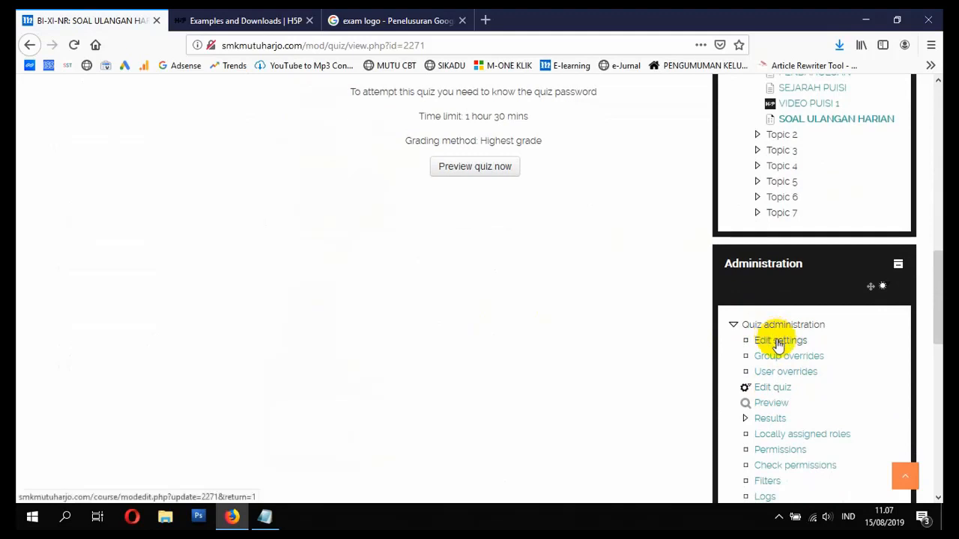
pyautogui.click(774, 389)
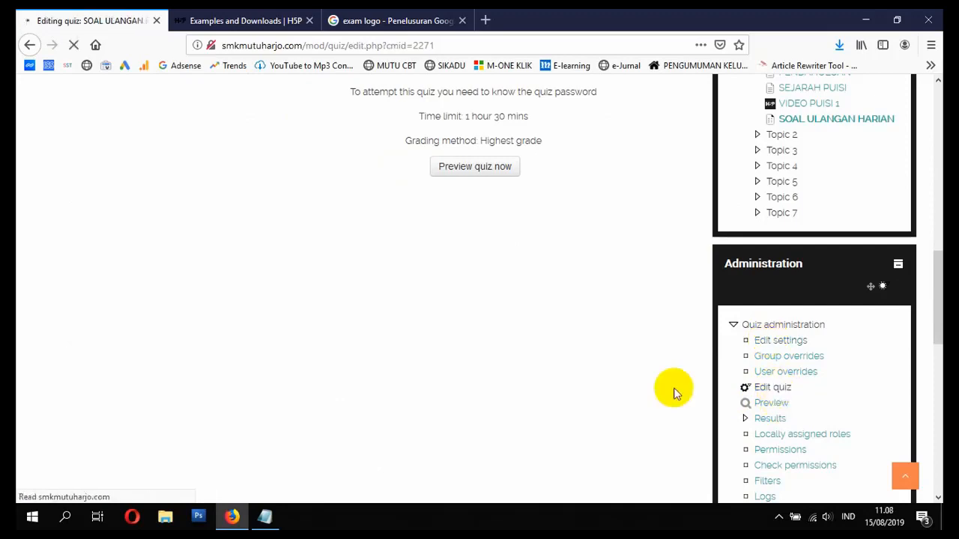
pyautogui.scroll(-3, 403, 341)
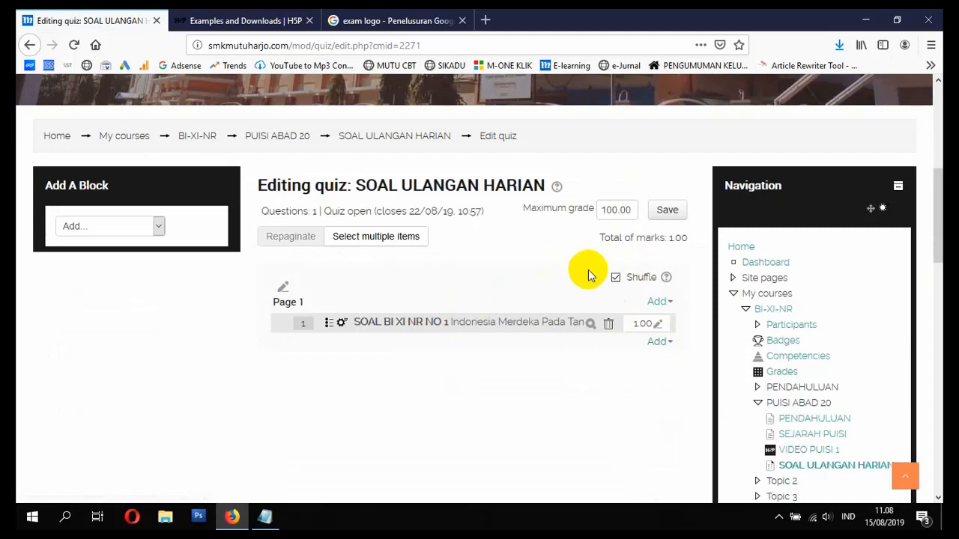
# - Add a new Essay question to the quiz
pyautogui.click(655, 342)
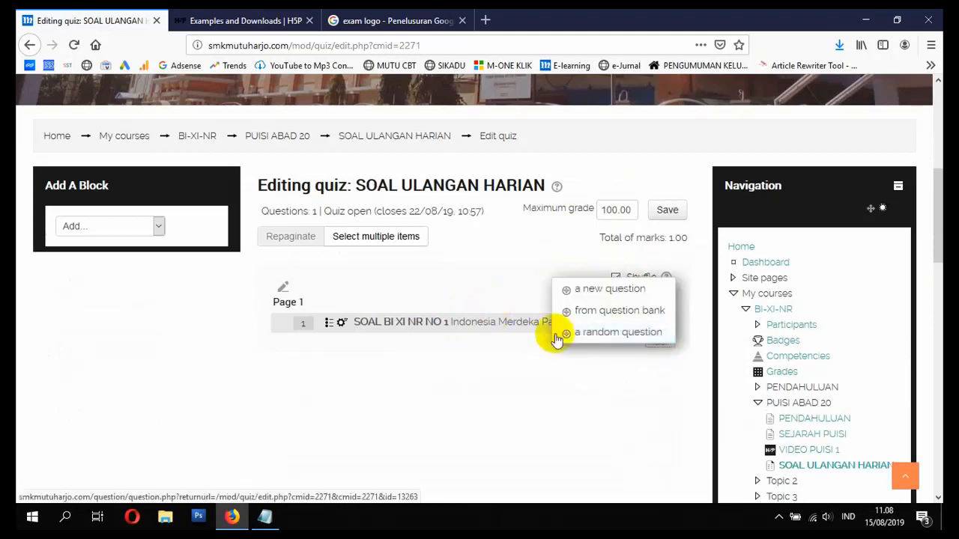
pyautogui.click(610, 290)
pyautogui.click(357, 261)
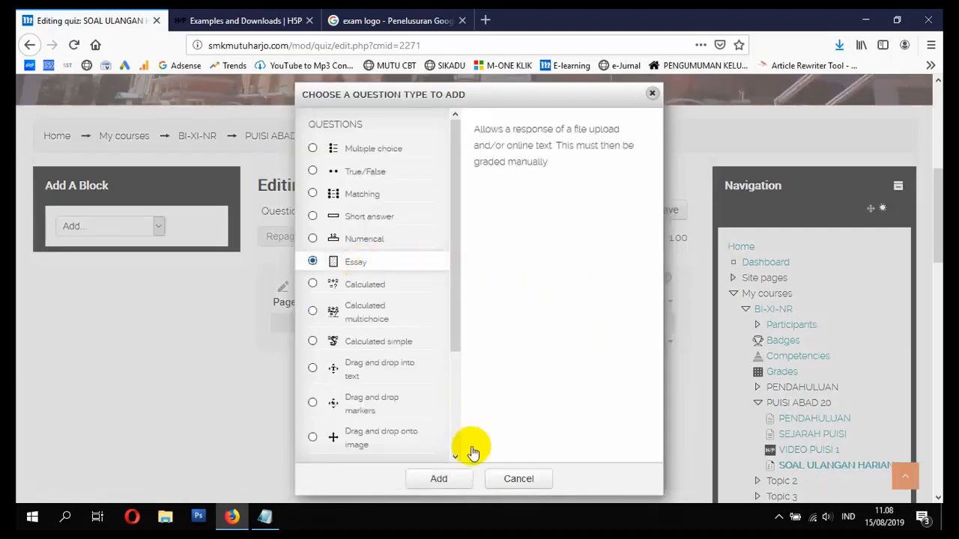
pyautogui.click(448, 478)
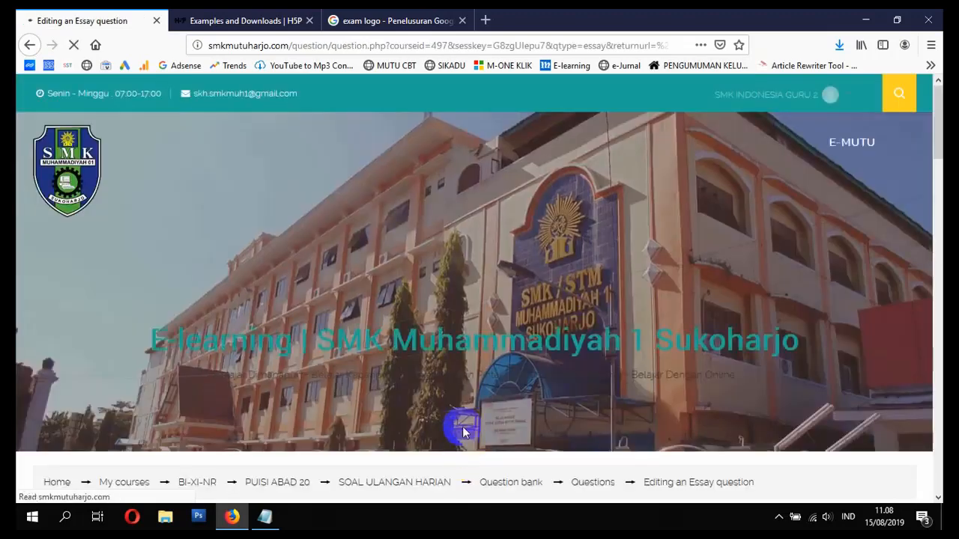
pyautogui.scroll(-4, 464, 424)
# - Name the question 'SOAL BI XI NR NO 2' and write its question text
pyautogui.click(470, 376)
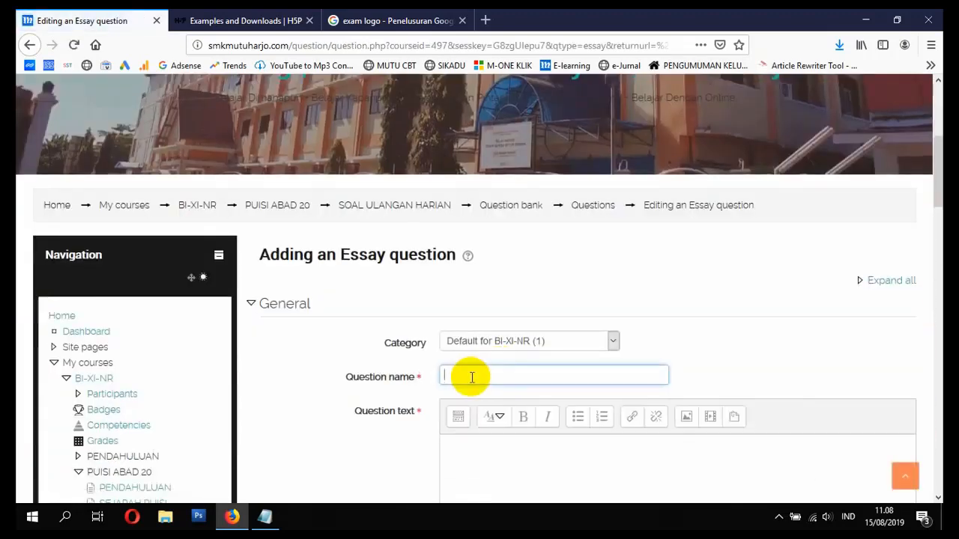
pyautogui.write('SOAL BI XI NR NO ')
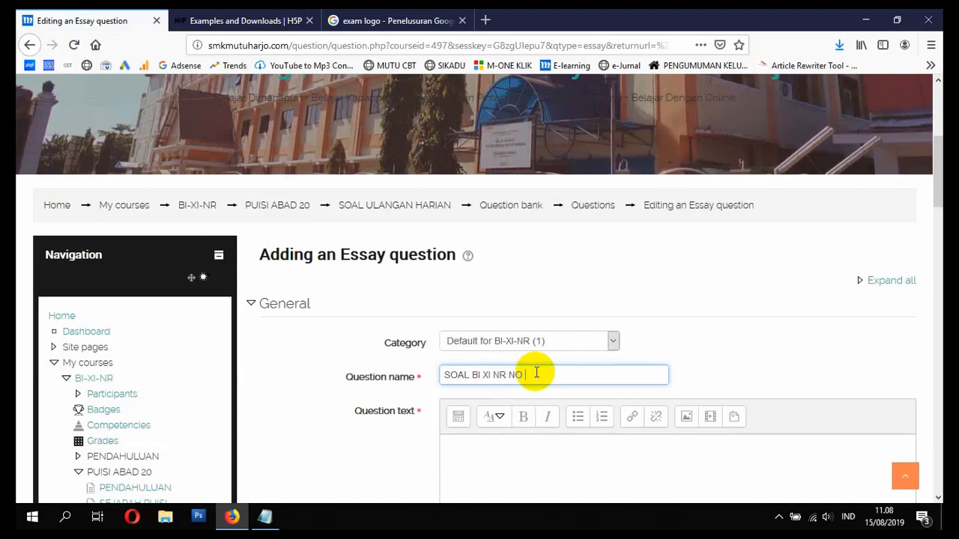
pyautogui.write('2')
pyautogui.click(542, 464)
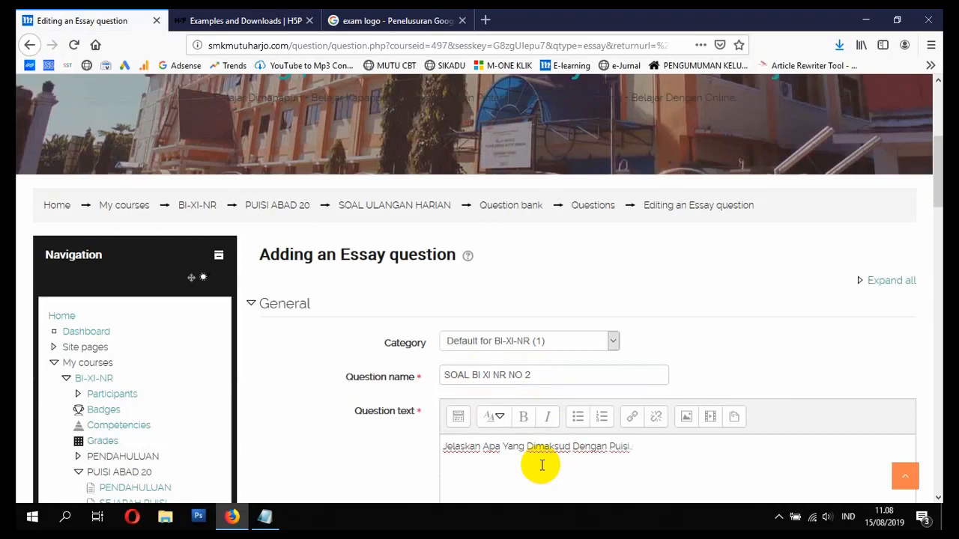
pyautogui.scroll(-5, 374, 497)
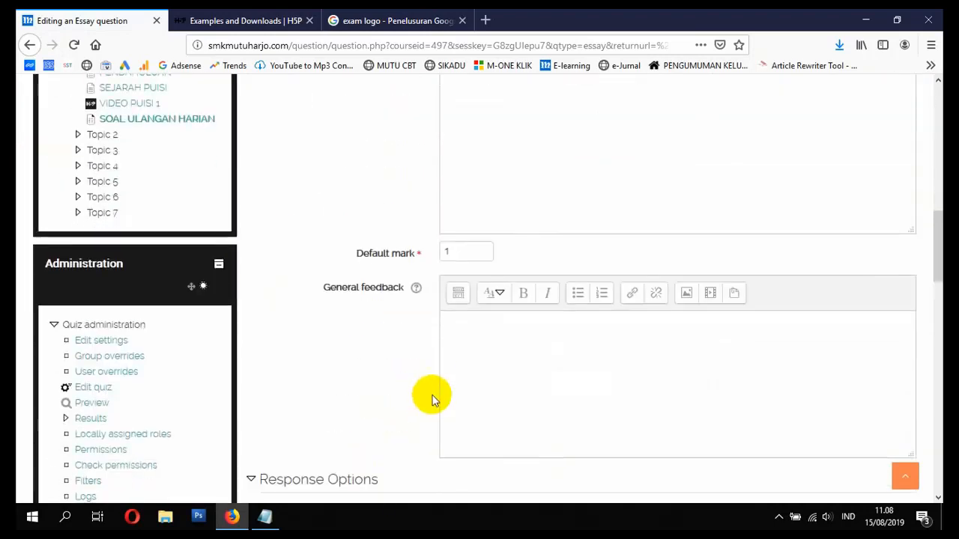
pyautogui.scroll(-3, 482, 270)
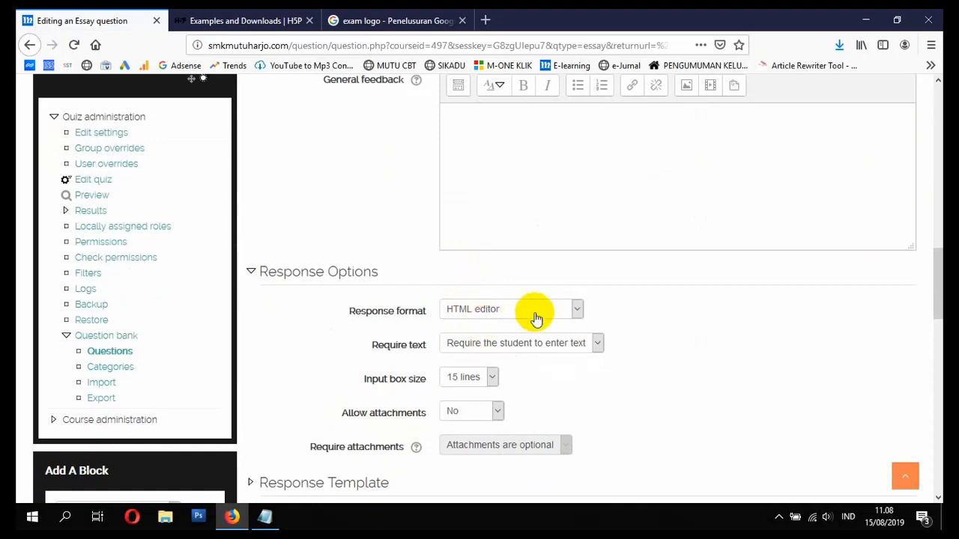
pyautogui.scroll(-1, 531, 349)
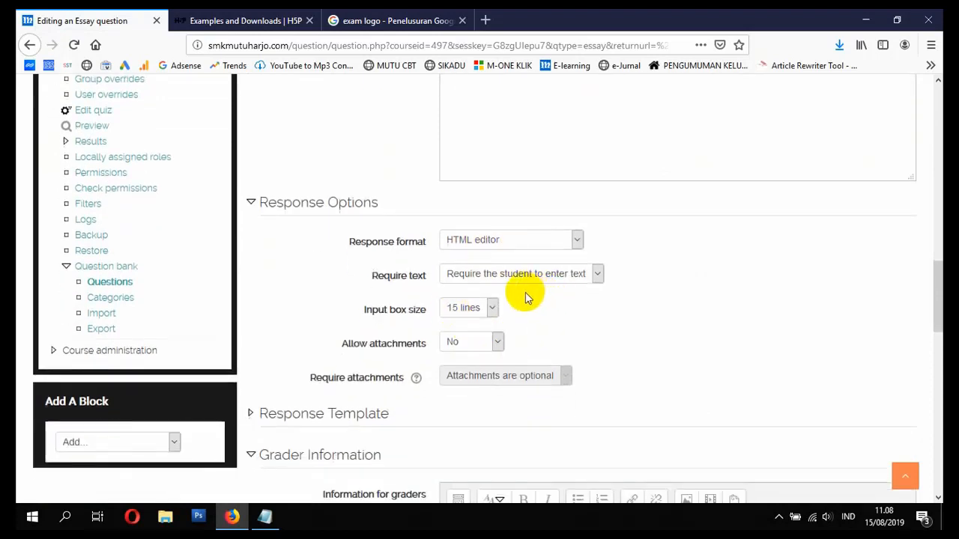
pyautogui.scroll(-4, 471, 295)
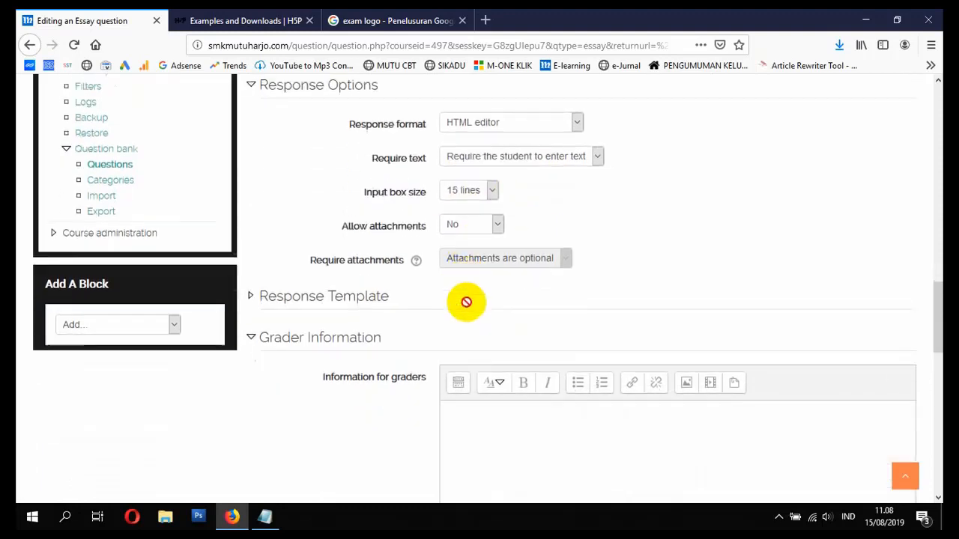
# - Expand the Response Template section and save the essay question
pyautogui.click(332, 138)
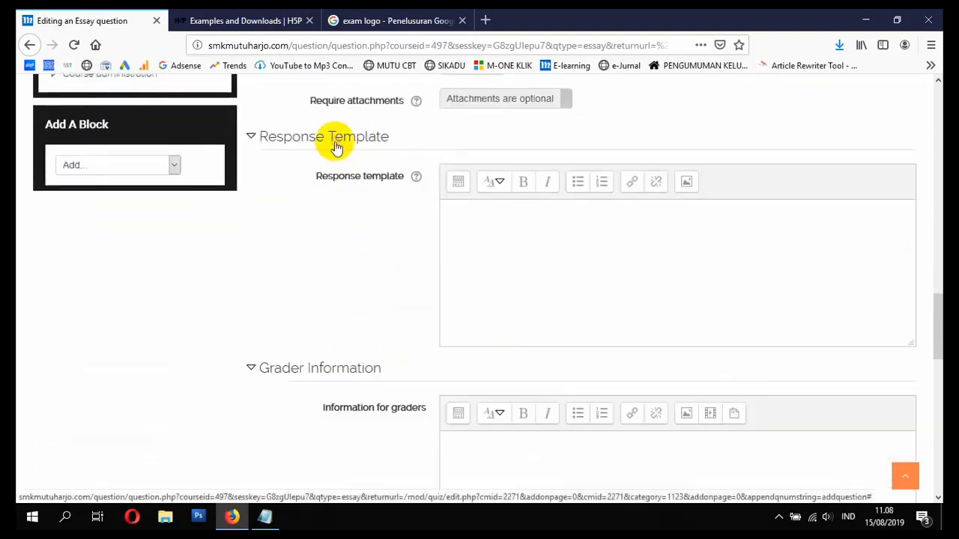
pyautogui.scroll(-2, 355, 299)
pyautogui.scroll(-4, 356, 303)
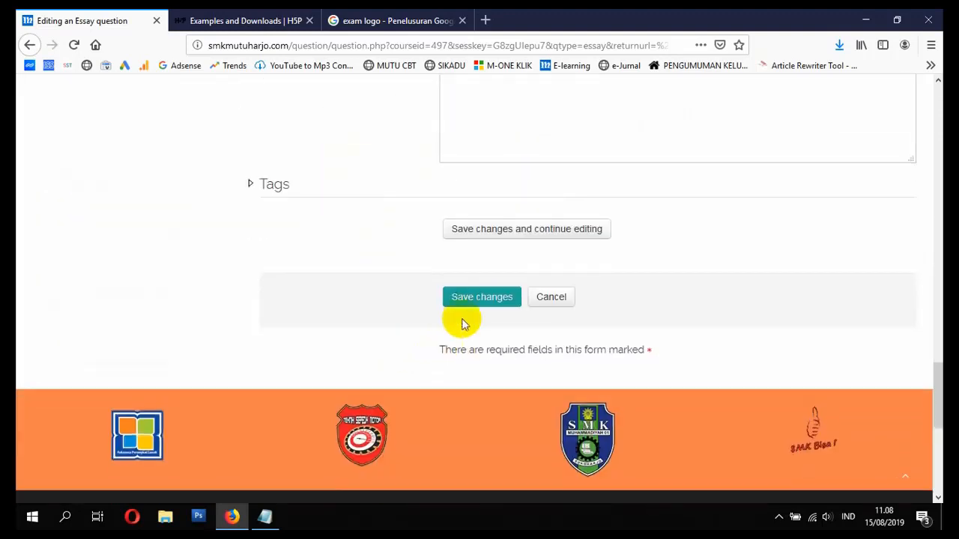
pyautogui.click(463, 300)
pyautogui.scroll(-5, 467, 327)
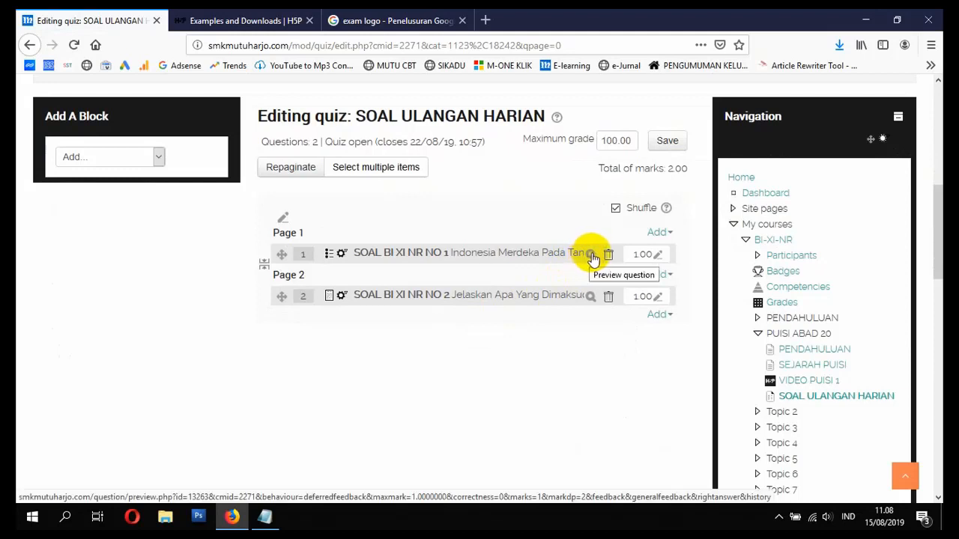
# - Preview question 1 full-screen and submit 17 Agustus as the answer
pyautogui.click(591, 255)
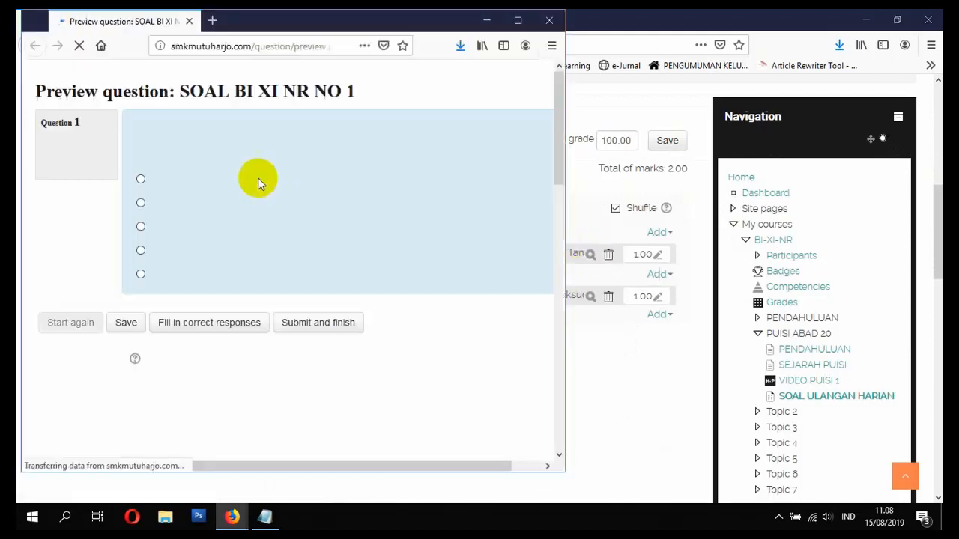
pyautogui.click(518, 20)
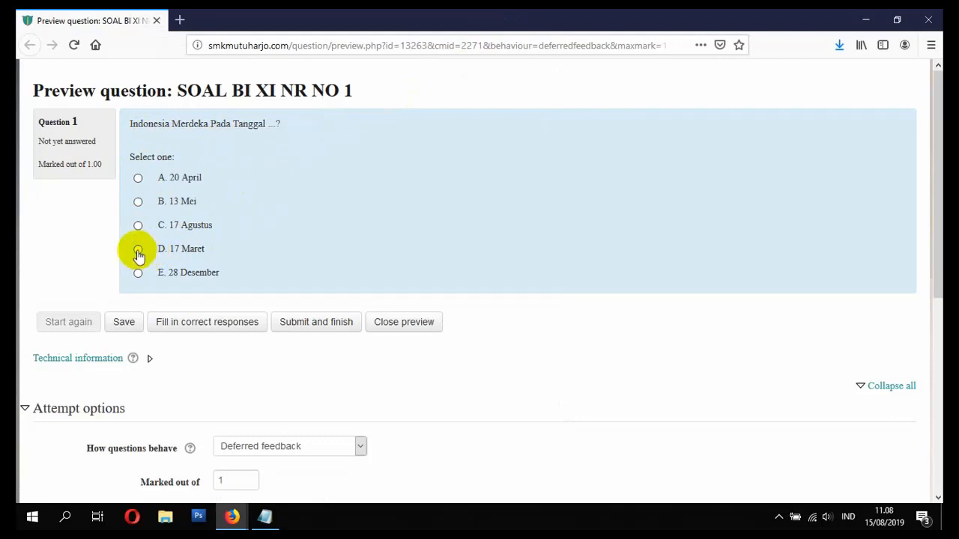
pyautogui.click(138, 226)
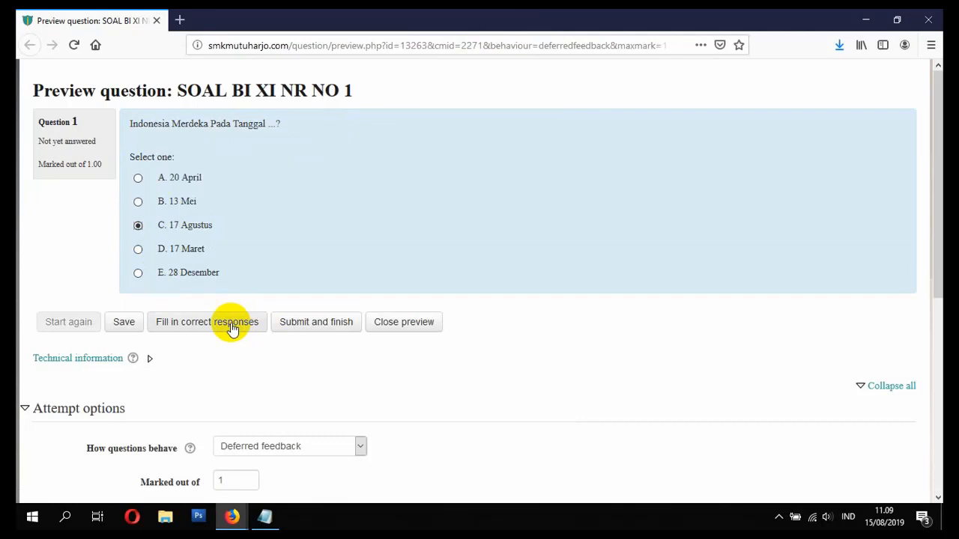
pyautogui.click(296, 325)
# - Expand Technical information and inspect the right answer and response summary
pyautogui.scroll(-4, 294, 326)
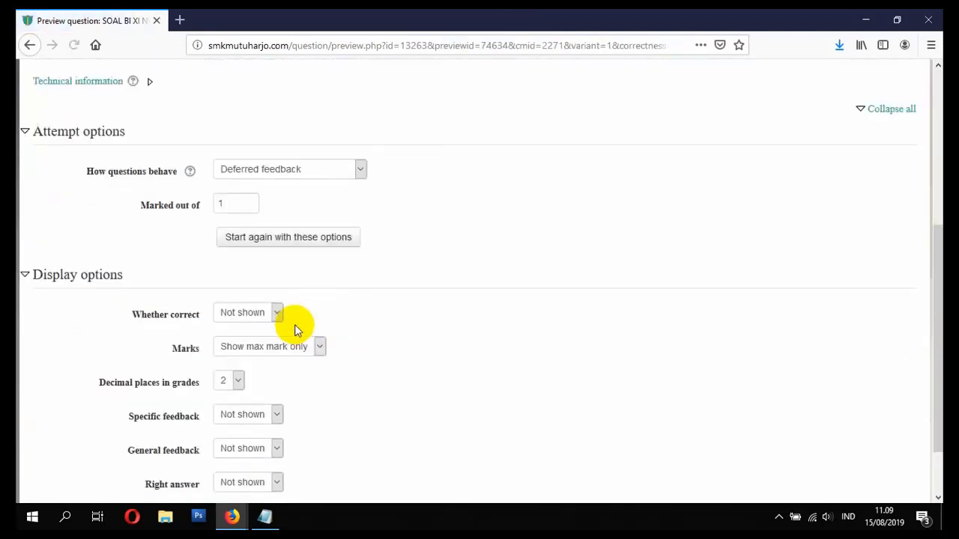
pyautogui.scroll(2, 295, 324)
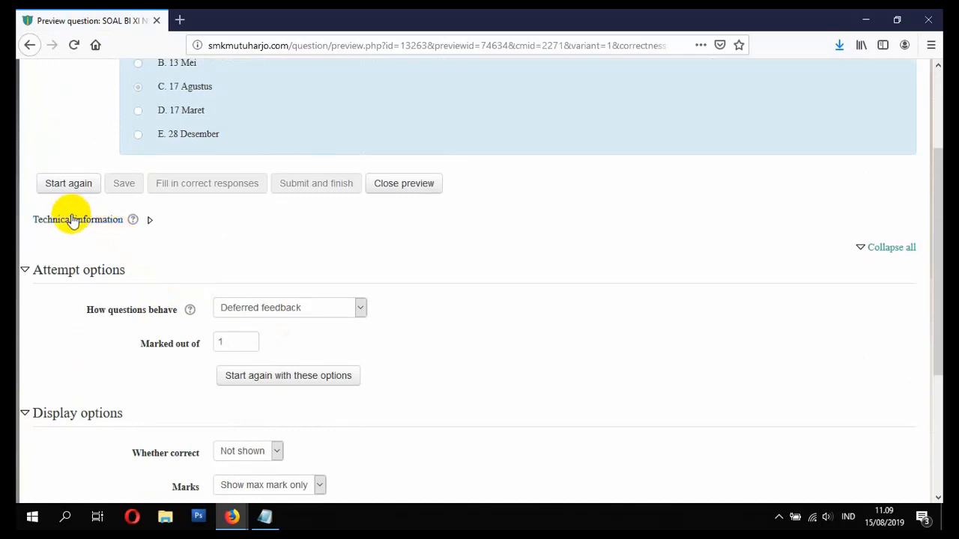
pyautogui.click(150, 224)
pyautogui.scroll(-2, 173, 259)
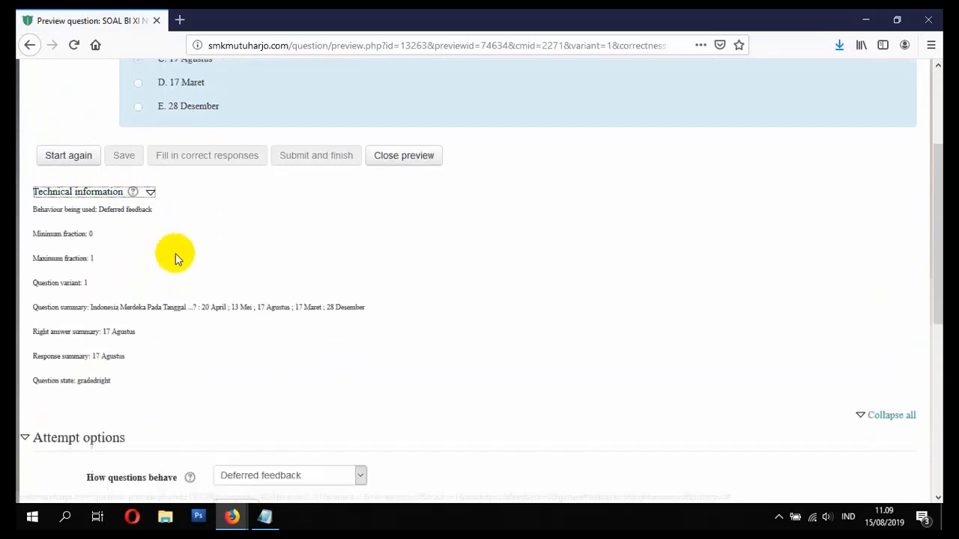
pyautogui.moveTo(33, 292); pyautogui.dragTo(129, 298)
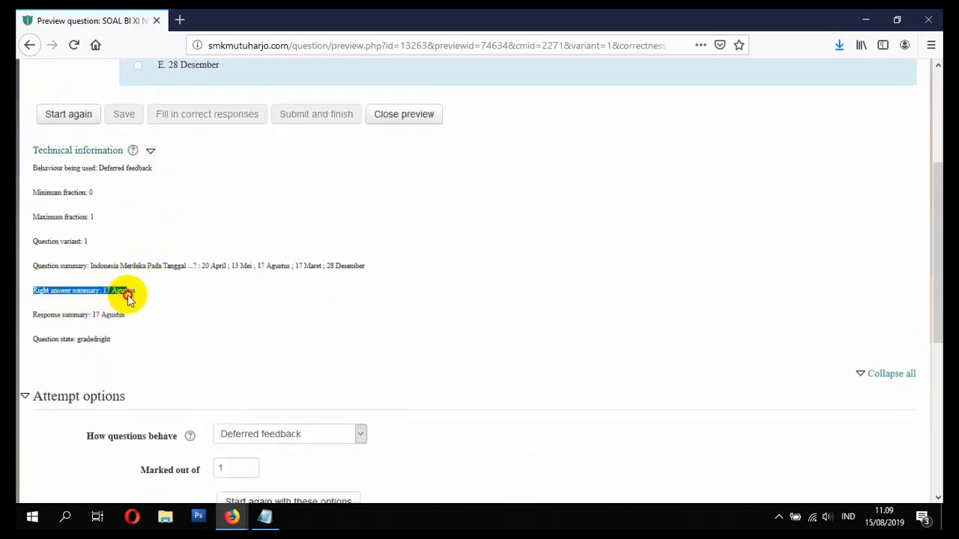
pyautogui.click(49, 317)
pyautogui.moveTo(34, 315); pyautogui.dragTo(133, 316)
pyautogui.click(133, 317)
pyautogui.scroll(3, 132, 317)
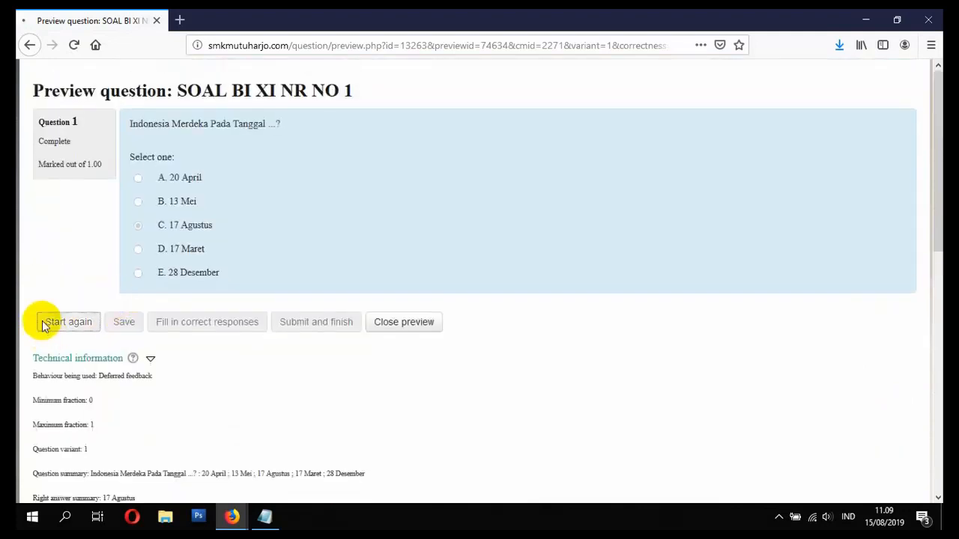
# - Start again, submit the wrong answer 20 April, check the summary, and close the preview
pyautogui.click(43, 324)
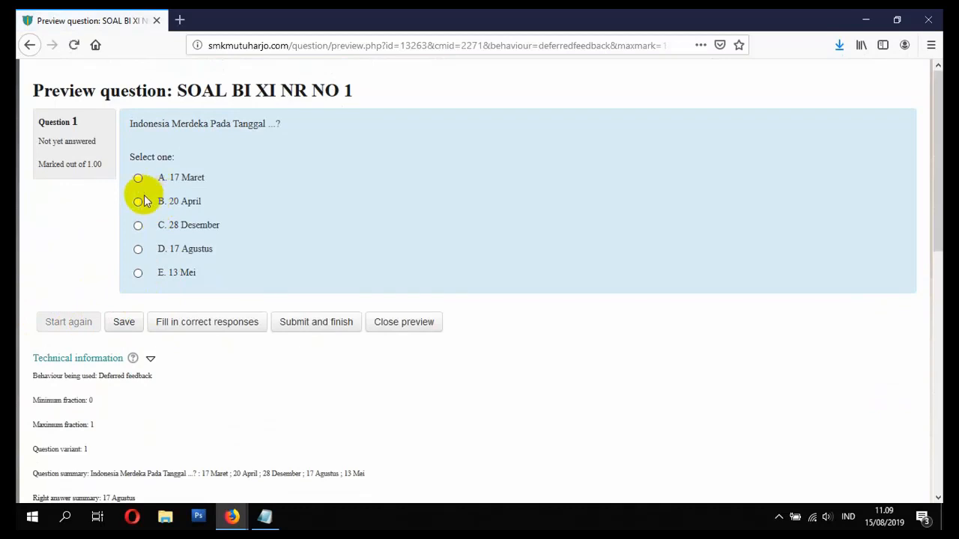
pyautogui.click(138, 203)
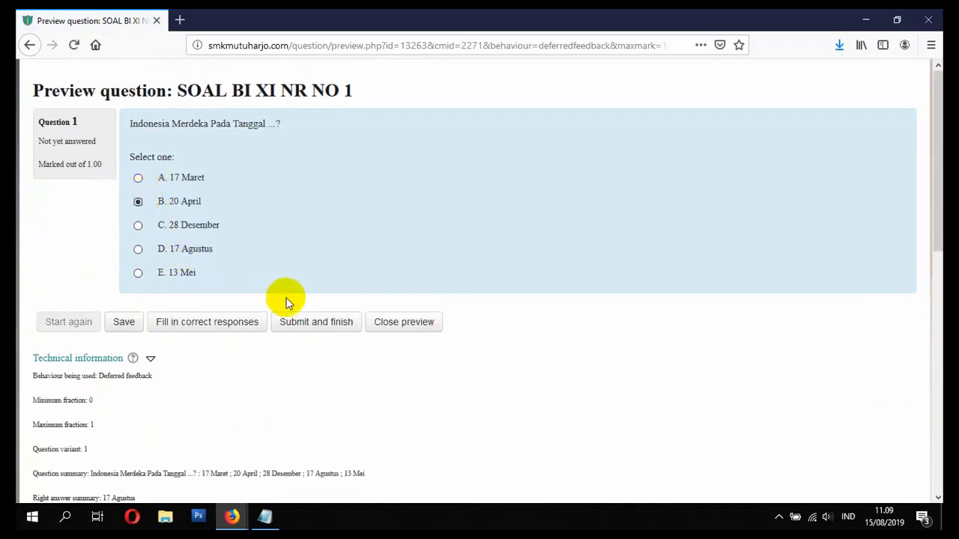
pyautogui.click(317, 322)
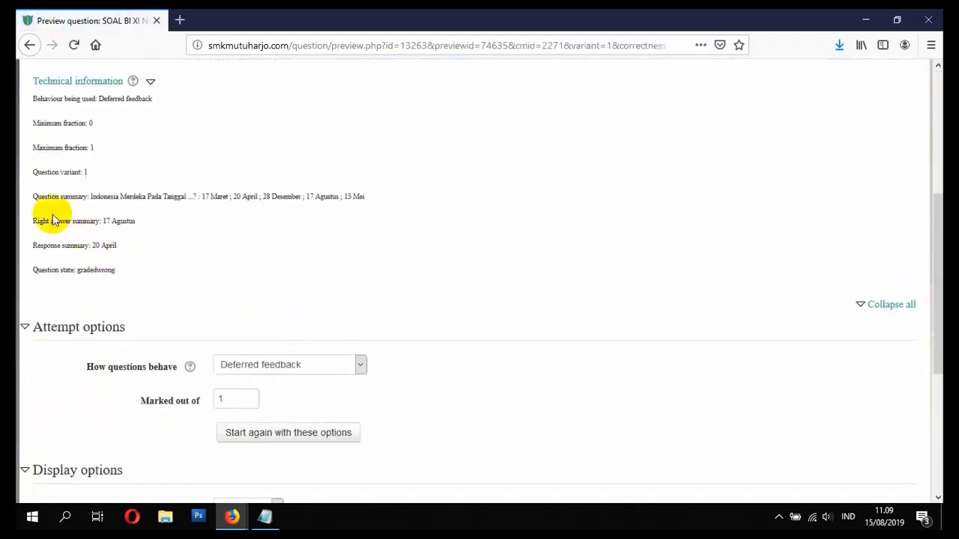
pyautogui.moveTo(38, 221); pyautogui.dragTo(148, 223)
pyautogui.moveTo(34, 245); pyautogui.dragTo(118, 255)
pyautogui.click(128, 264)
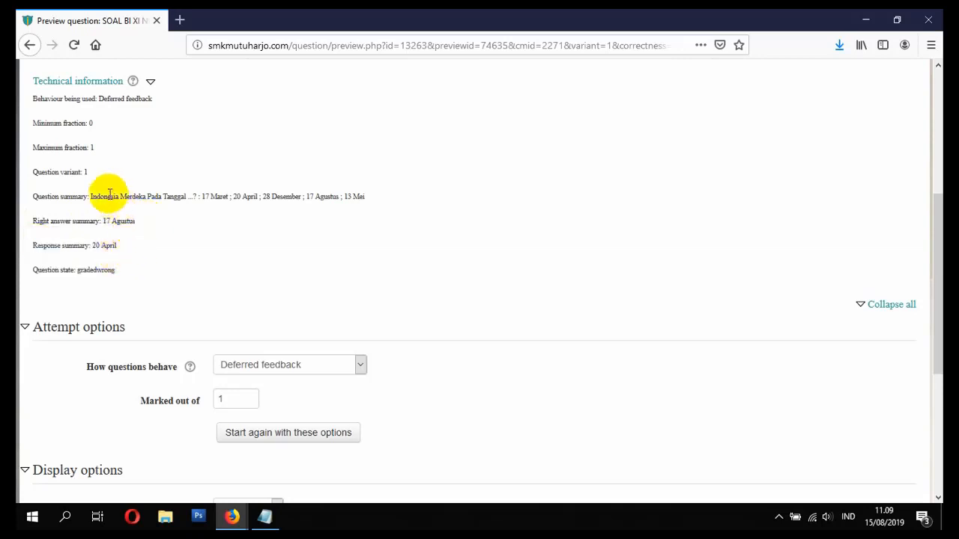
pyautogui.scroll(3, 269, 262)
pyautogui.scroll(2, 337, 283)
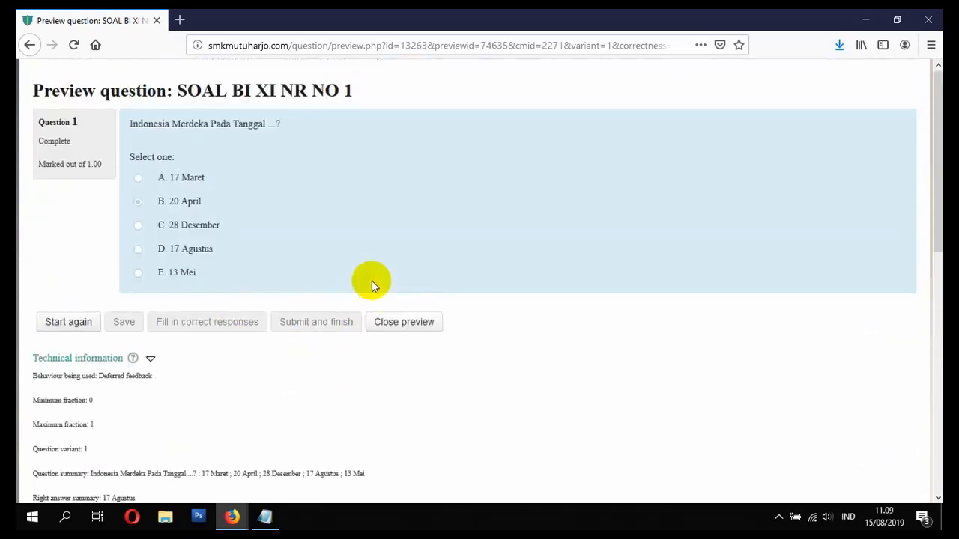
pyautogui.click(940, 15)
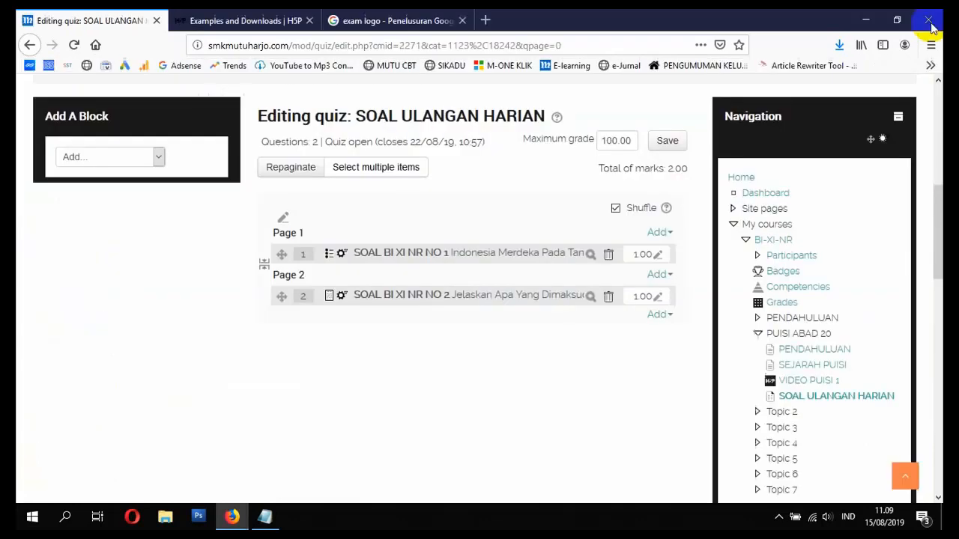
# - Preview essay question 2, submit an answer, close the preview, and bring up the Notepad checklist
pyautogui.click(590, 298)
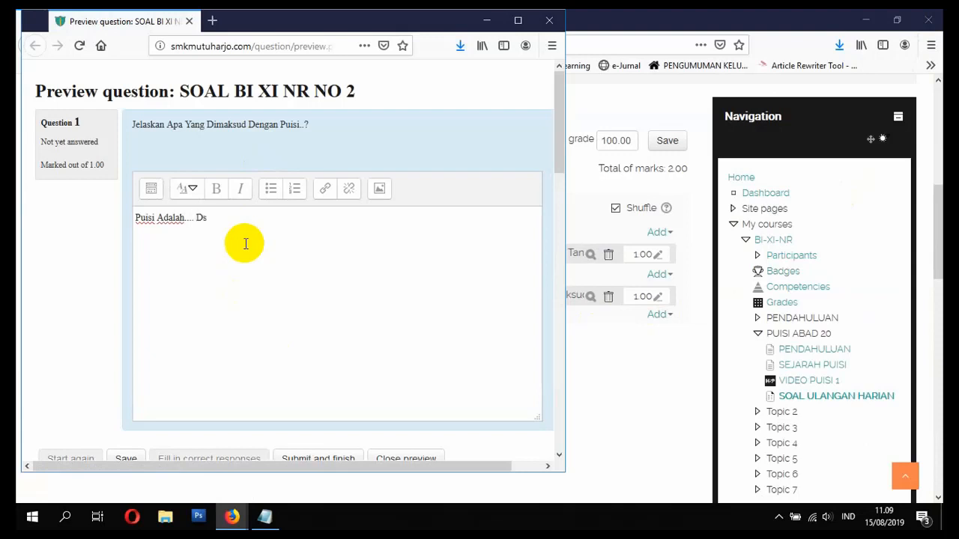
pyautogui.scroll(-3, 300, 285)
pyautogui.click(339, 324)
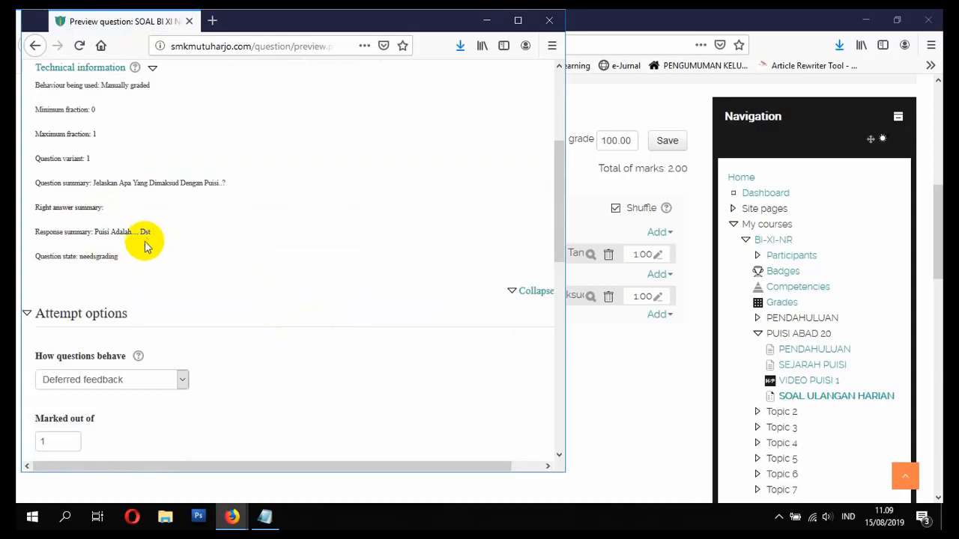
pyautogui.scroll(2, 142, 254)
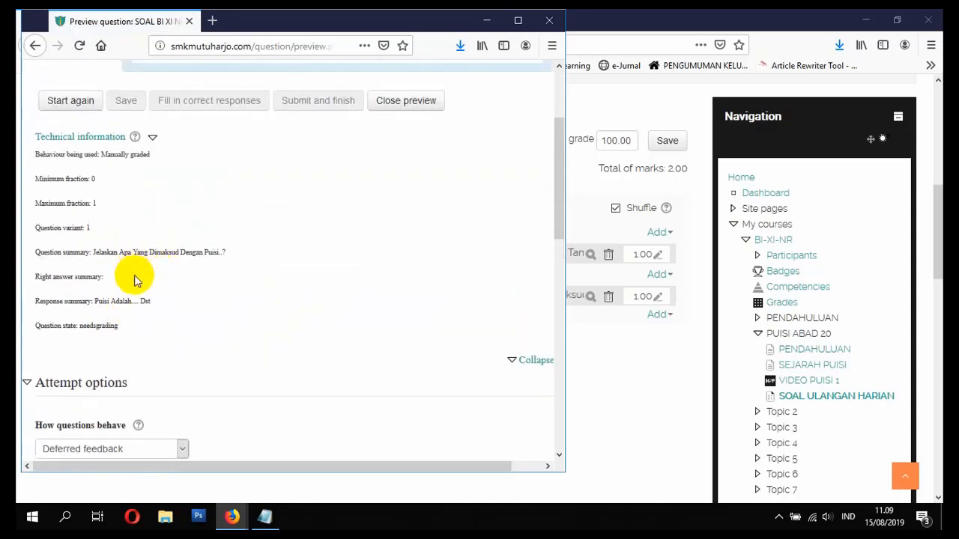
pyautogui.scroll(4, 165, 293)
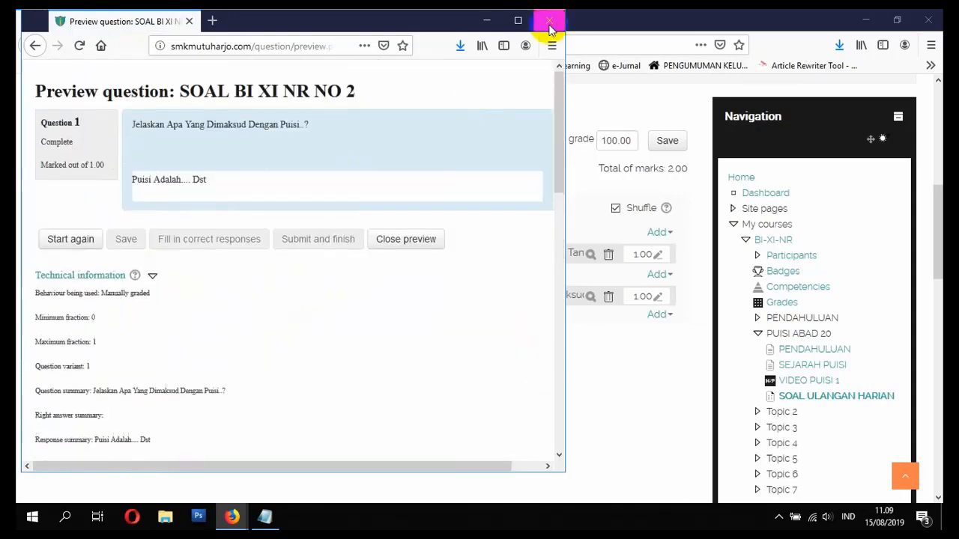
pyautogui.click(551, 28)
pyautogui.click(264, 517)
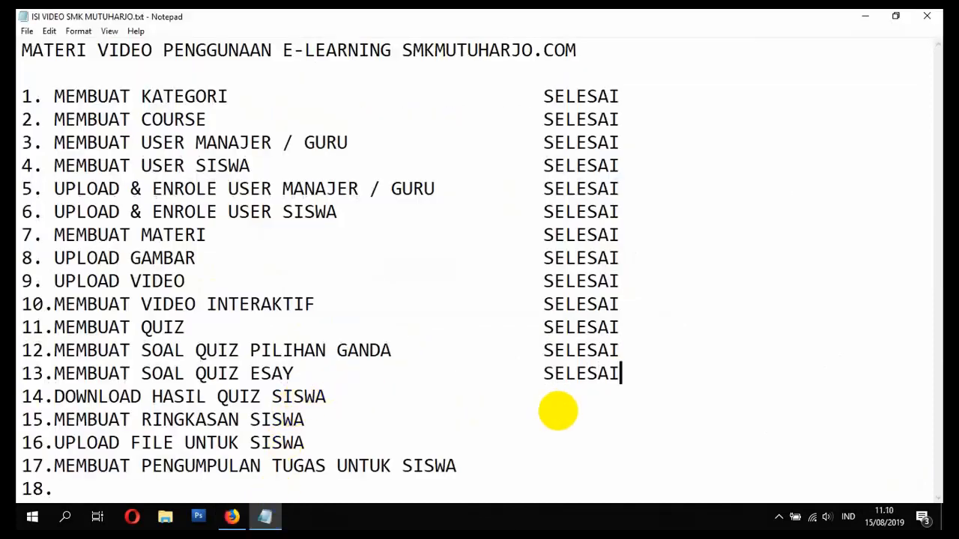
# - Add item 18 'SIMULASI SISWA UNTUK MEMBUKA COURSE' to the Notepad checklist
pyautogui.click(675, 336)
pyautogui.click(672, 350)
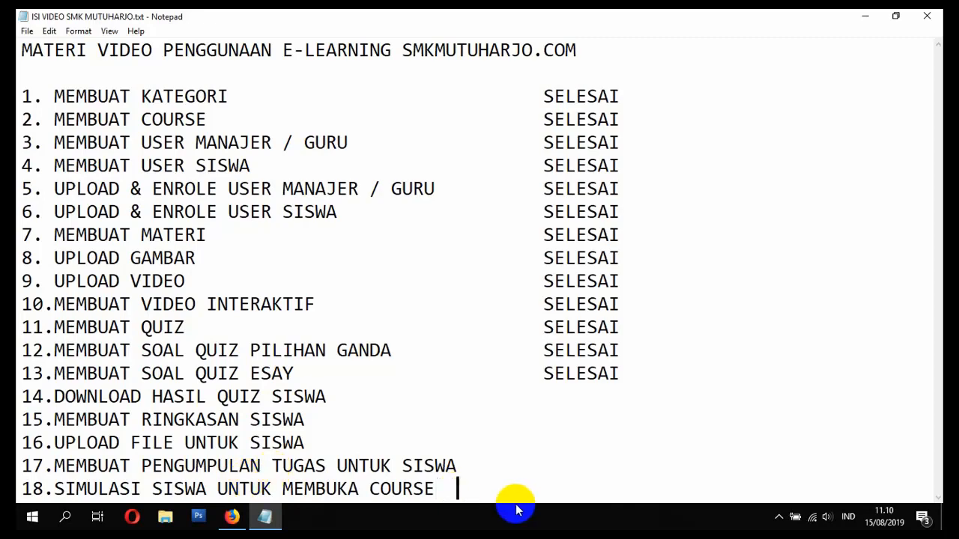
pyautogui.click(30, 517)
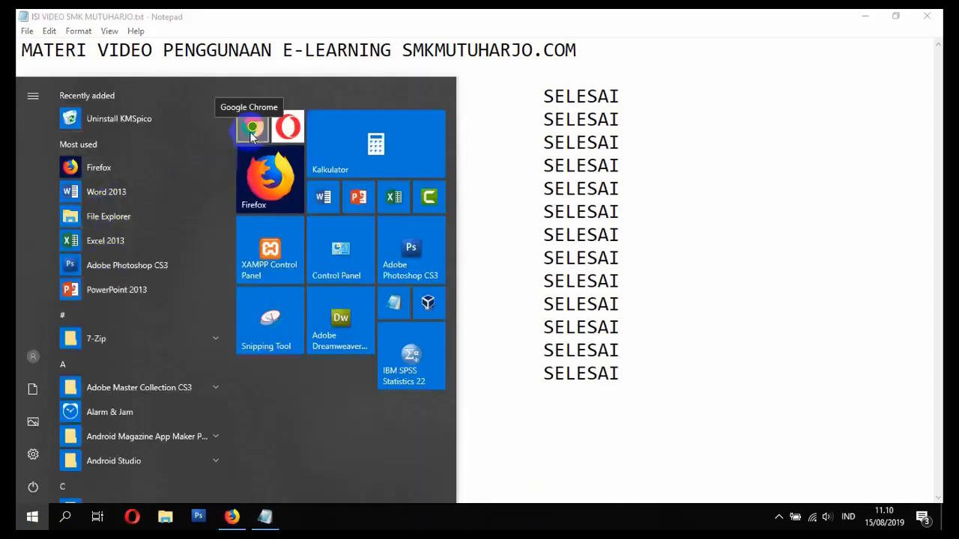
# - In Chrome, log in to the school e-learning site and open the BAHASA INDONESIA - XI course
pyautogui.click(252, 131)
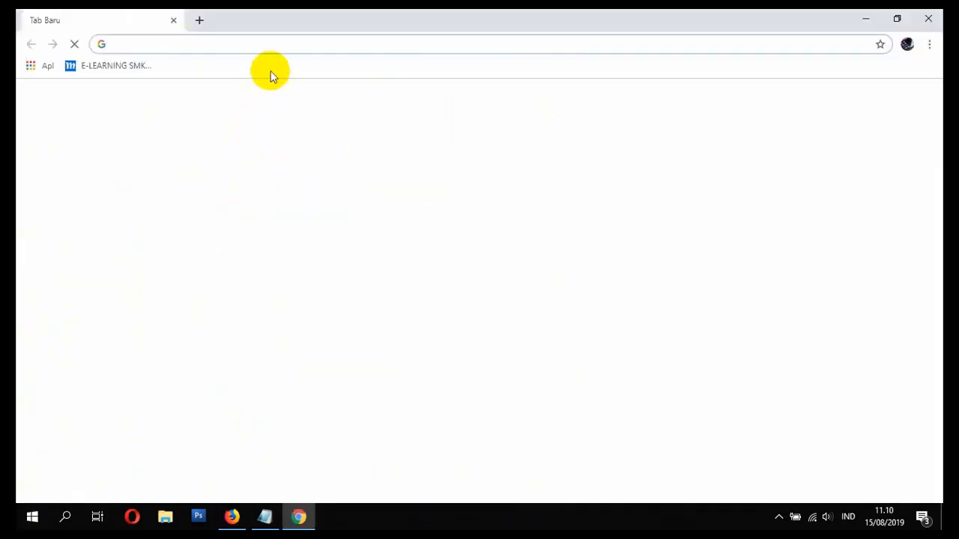
pyautogui.click(150, 65)
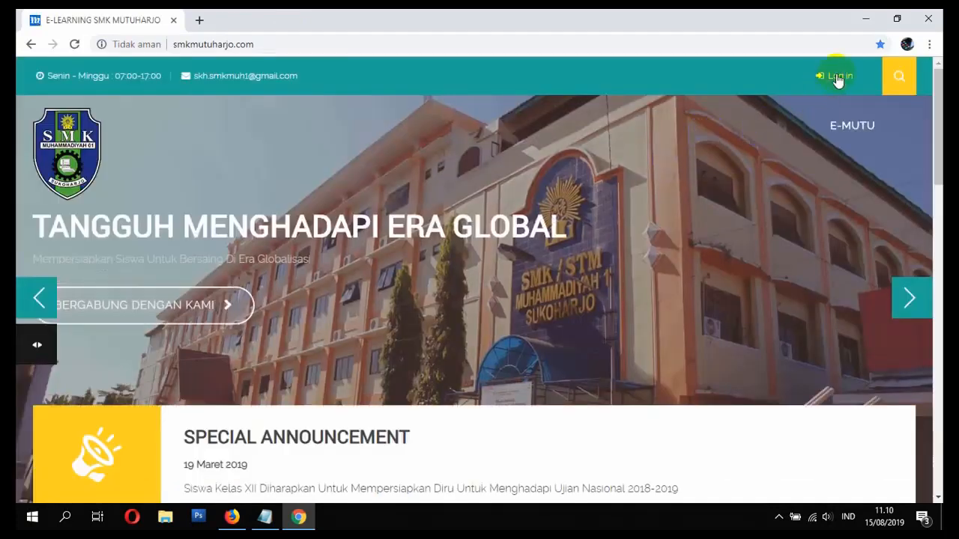
pyautogui.click(837, 76)
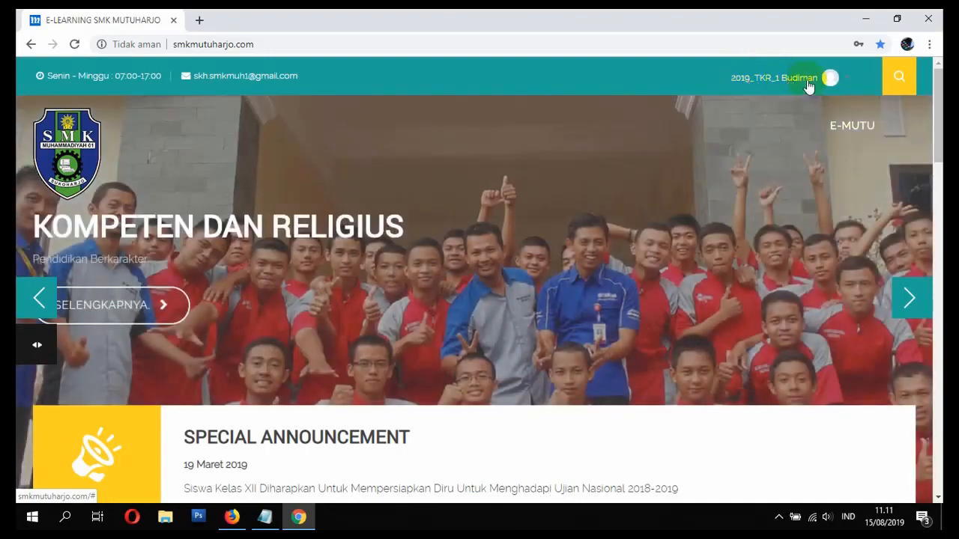
pyautogui.scroll(-15, 826, 85)
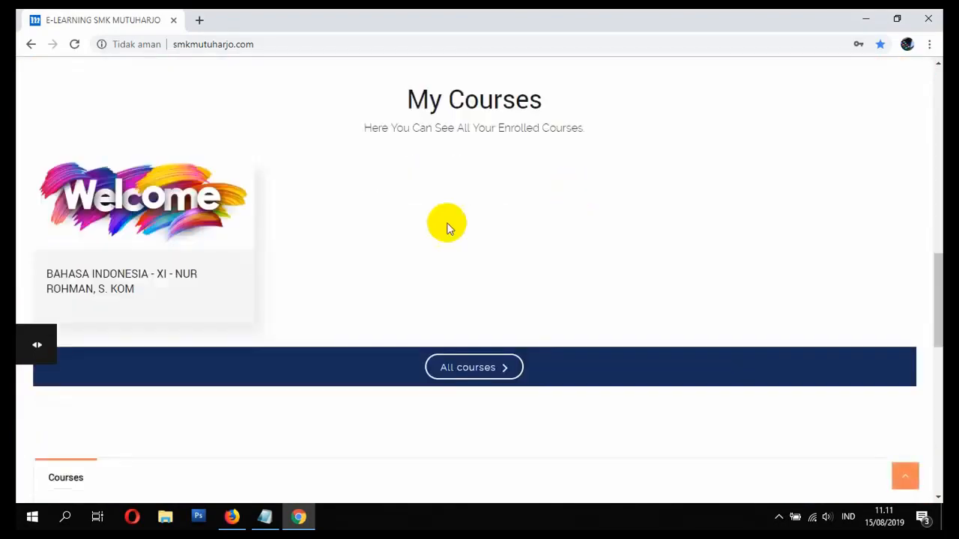
pyautogui.scroll(-3, 105, 282)
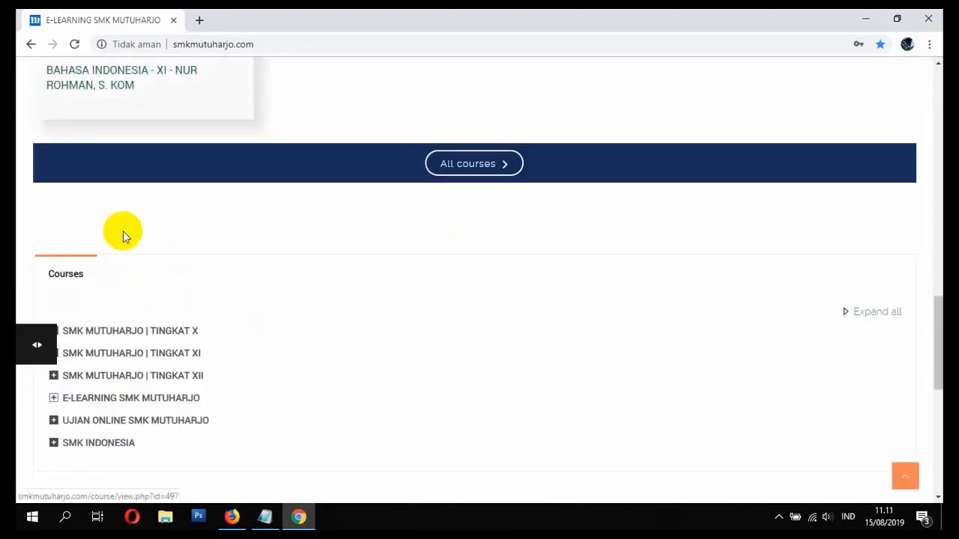
pyautogui.click(105, 91)
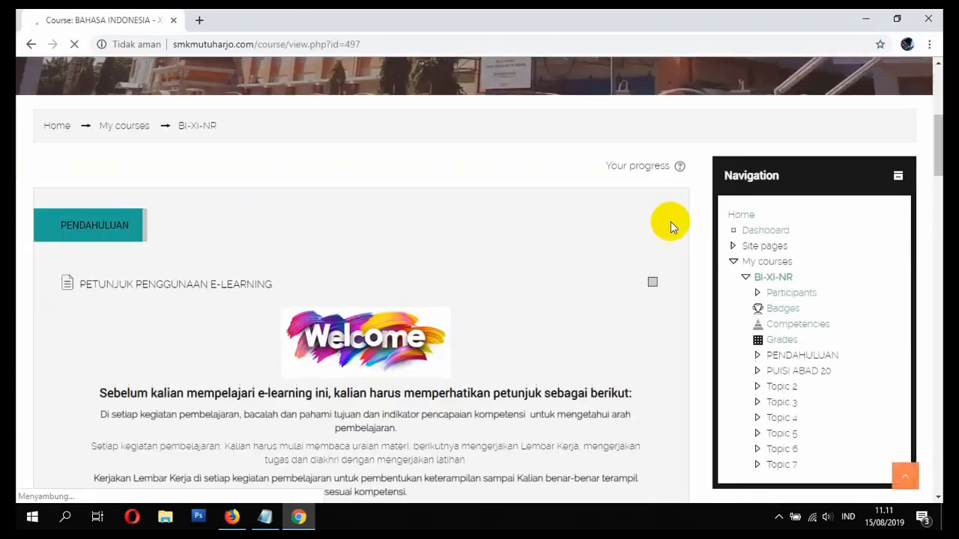
# - Play the course's welcome motivation video briefly, then pause it
pyautogui.scroll(-2, 449, 241)
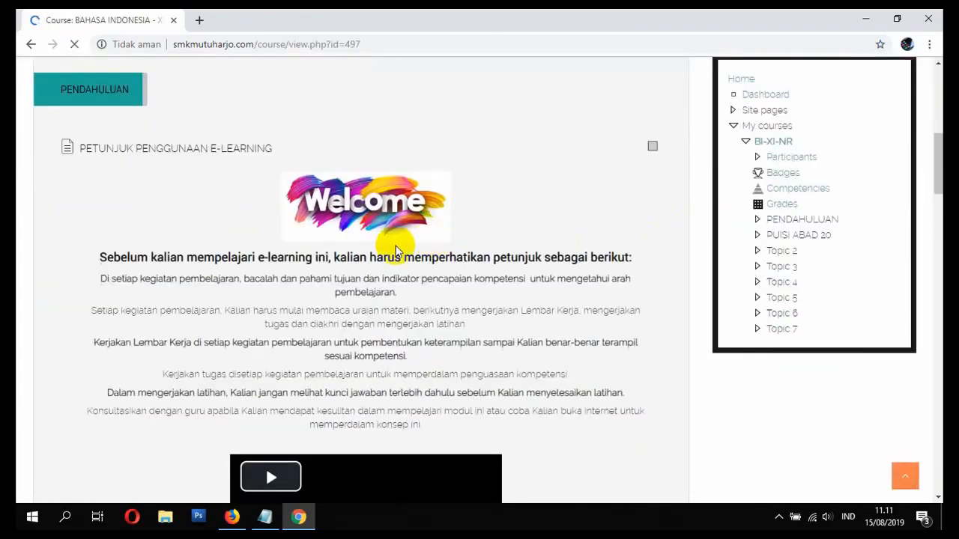
pyautogui.scroll(-2, 303, 253)
pyautogui.scroll(1, 234, 206)
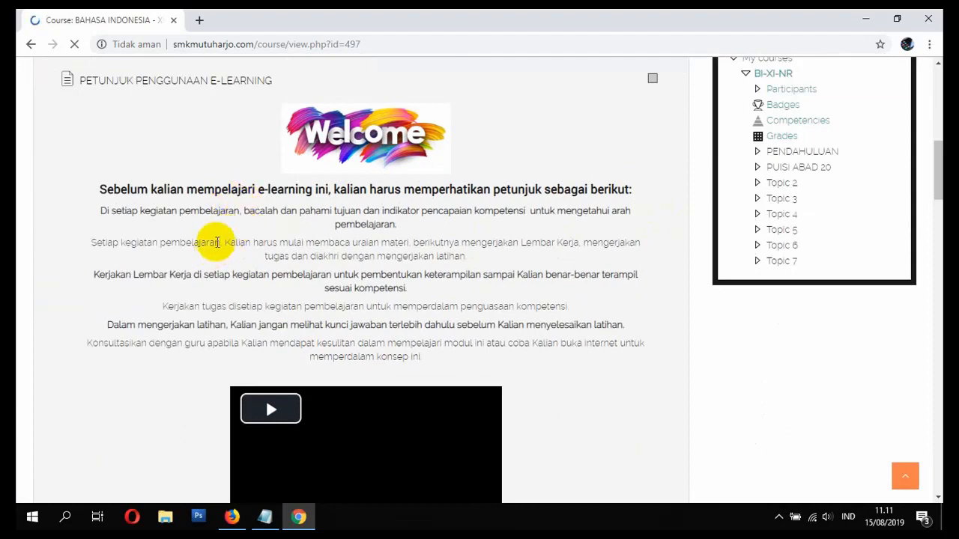
pyautogui.scroll(-5, 274, 229)
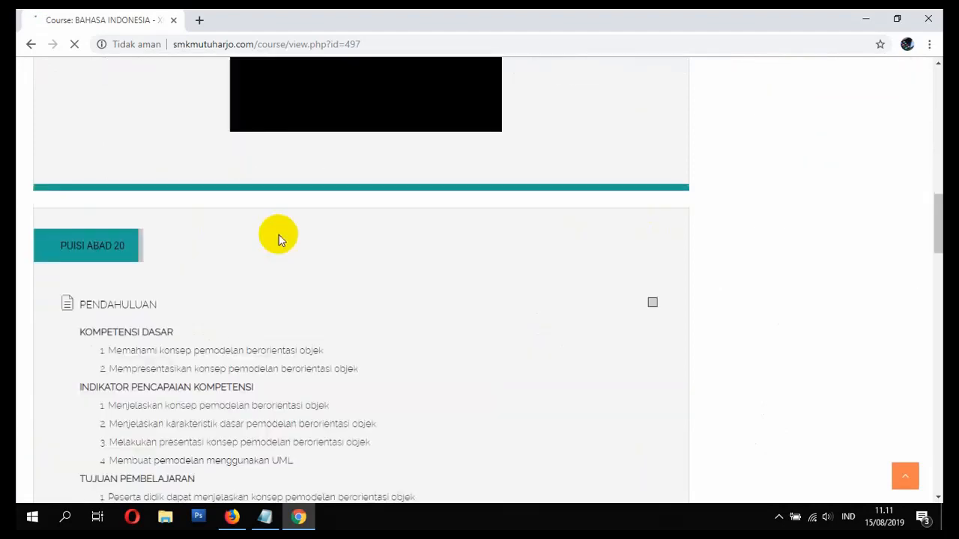
pyautogui.scroll(5, 285, 243)
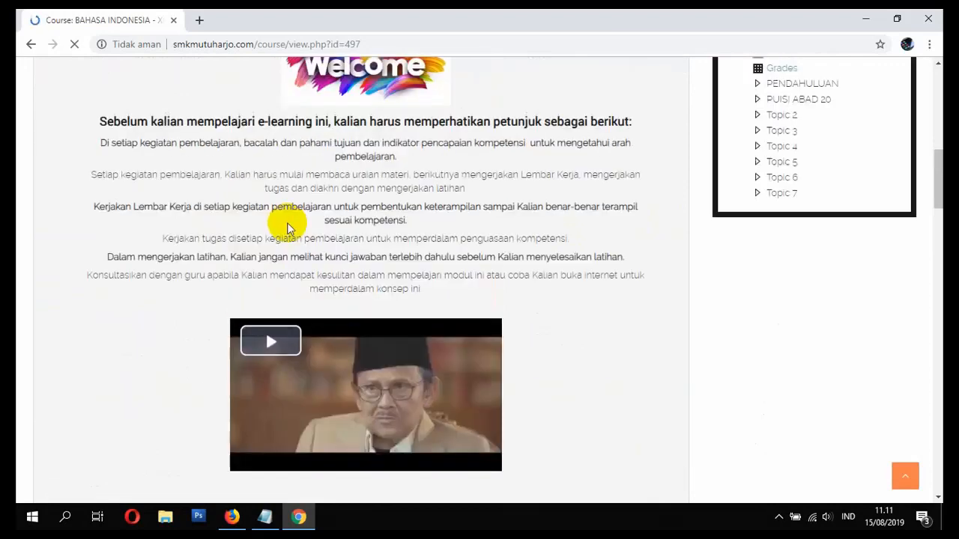
pyautogui.scroll(2, 203, 224)
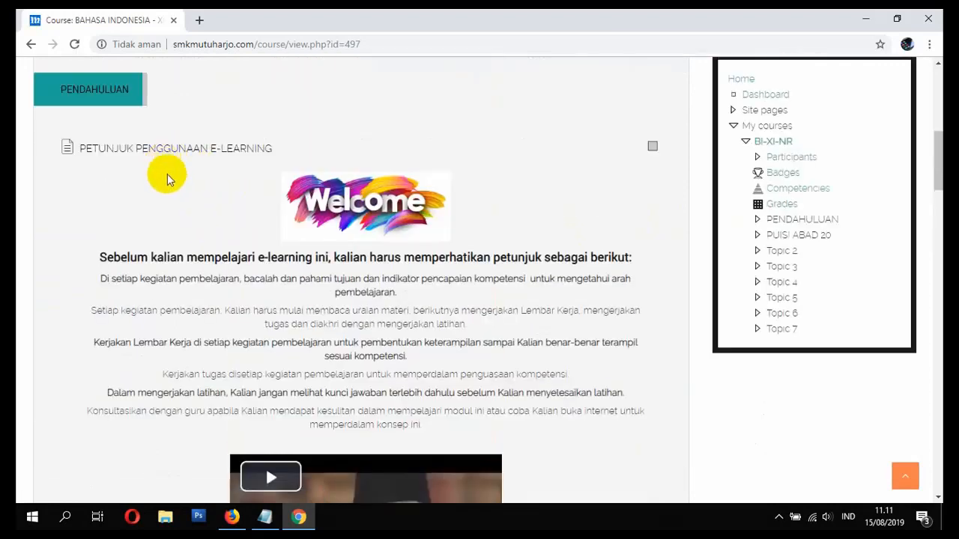
pyautogui.scroll(-1, 199, 241)
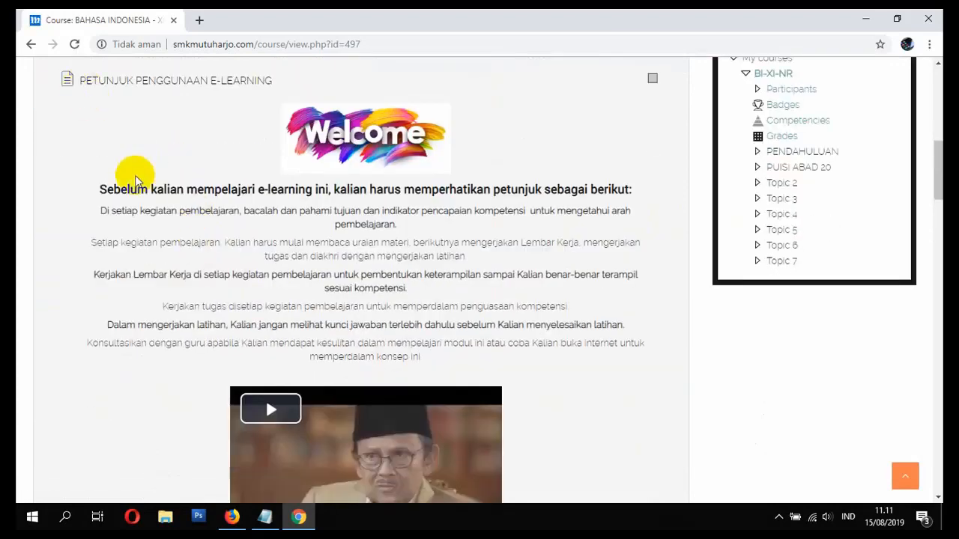
pyautogui.moveTo(98, 193); pyautogui.dragTo(435, 355)
pyautogui.click(431, 350)
pyautogui.scroll(-2, 427, 349)
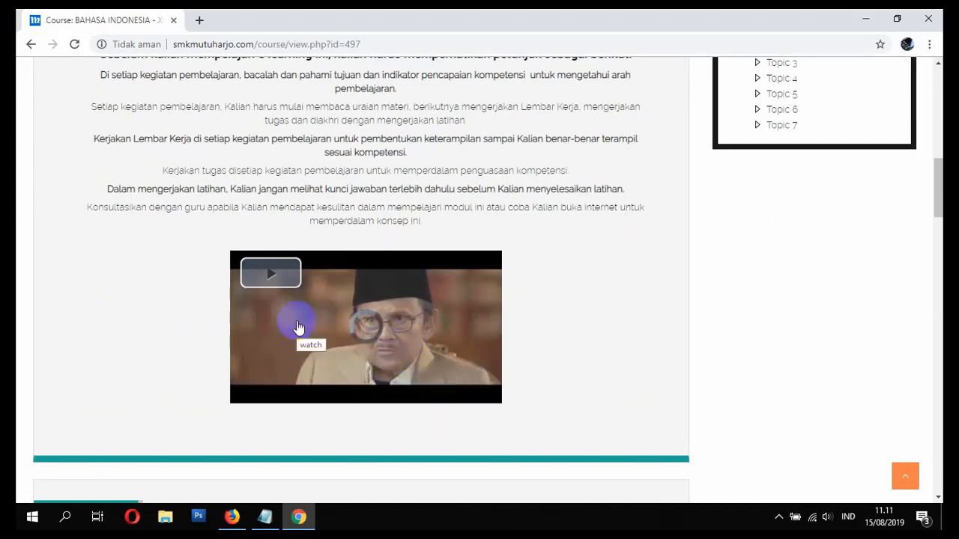
pyautogui.click(473, 401)
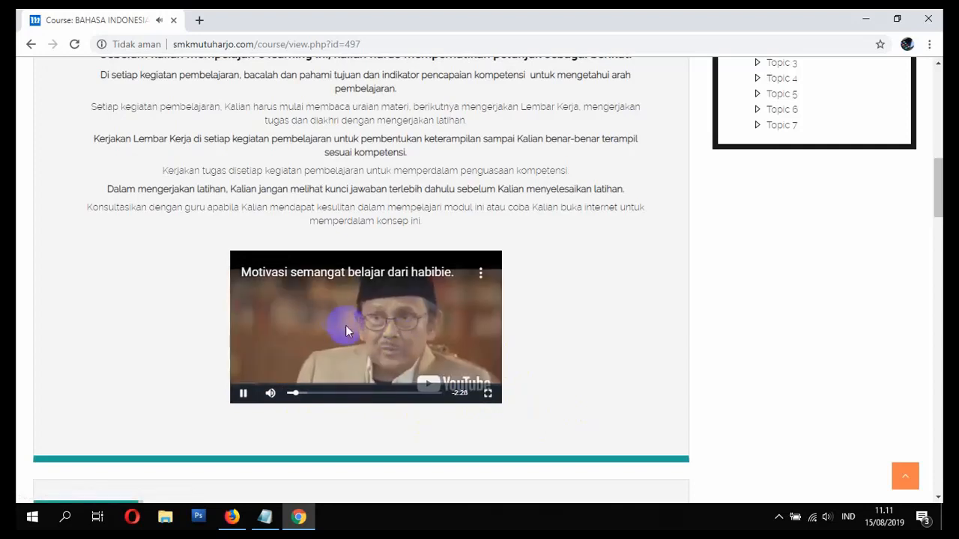
pyautogui.click(242, 394)
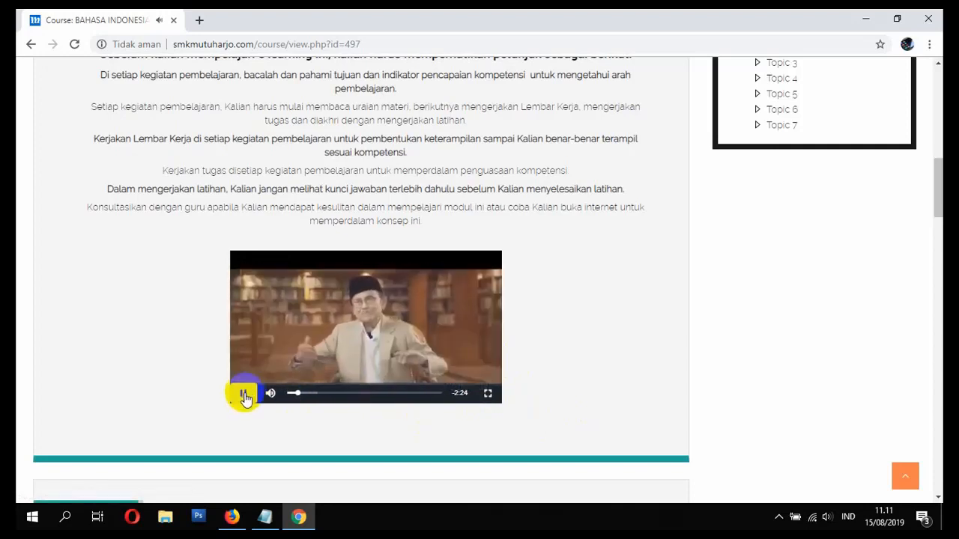
pyautogui.click(506, 390)
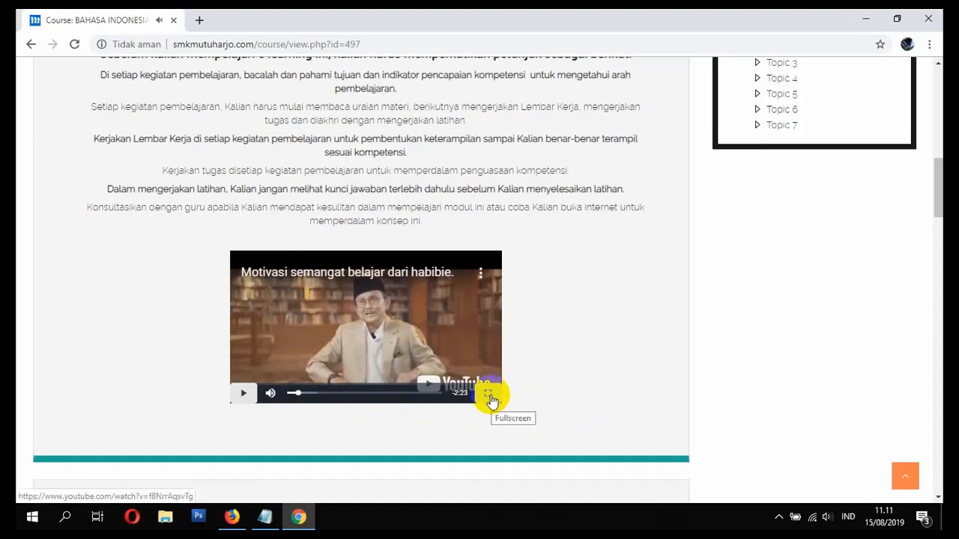
# - Scroll down to the PUISI ABAD 20 section's activities
pyautogui.scroll(-5, 540, 370)
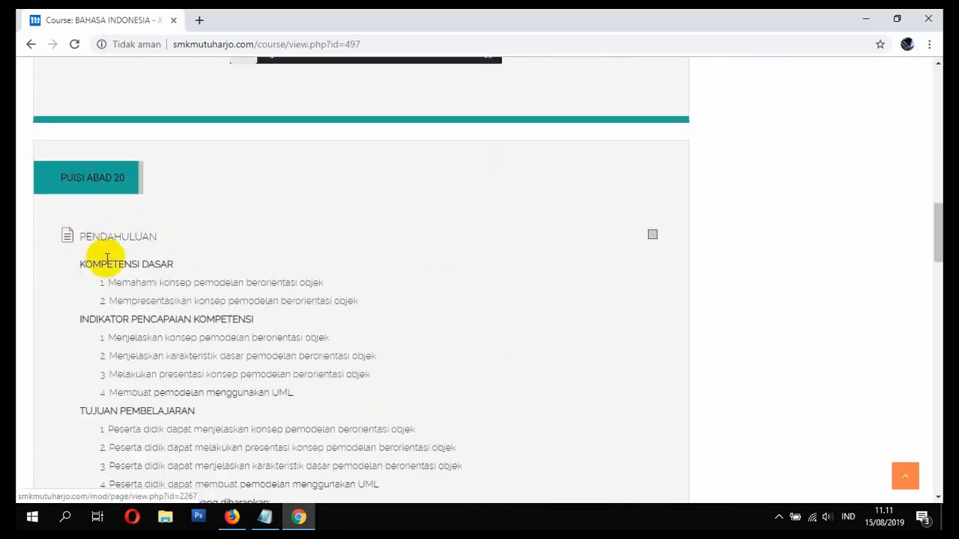
pyautogui.scroll(-1, 120, 270)
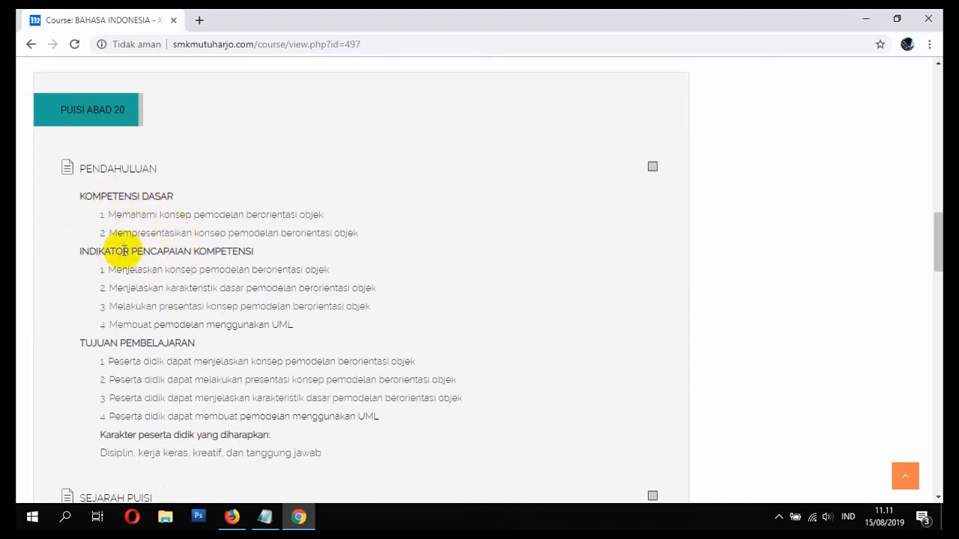
pyautogui.scroll(-1, 129, 297)
pyautogui.scroll(-2, 237, 307)
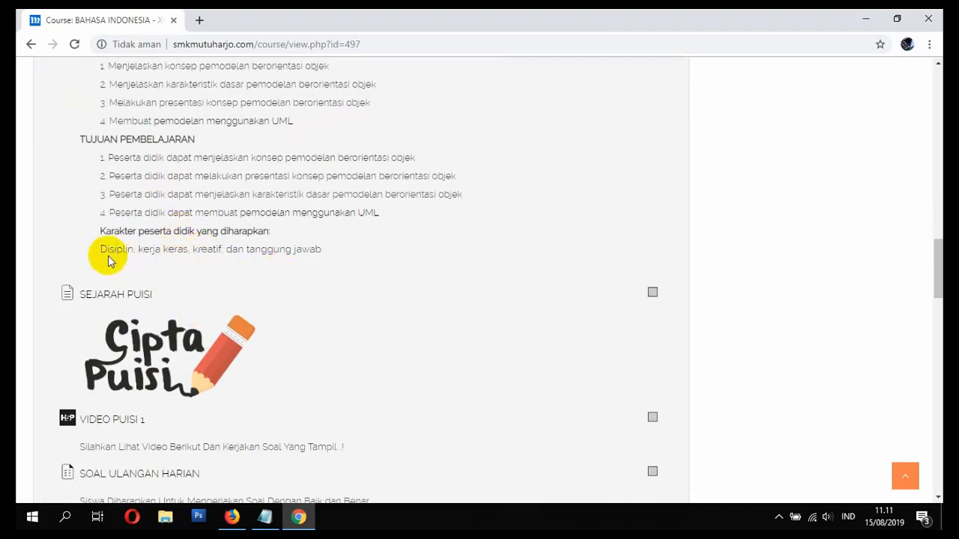
# - Read through the SEJARAH PUISI article, then go back to the BI-XI-NR course page
pyautogui.click(131, 298)
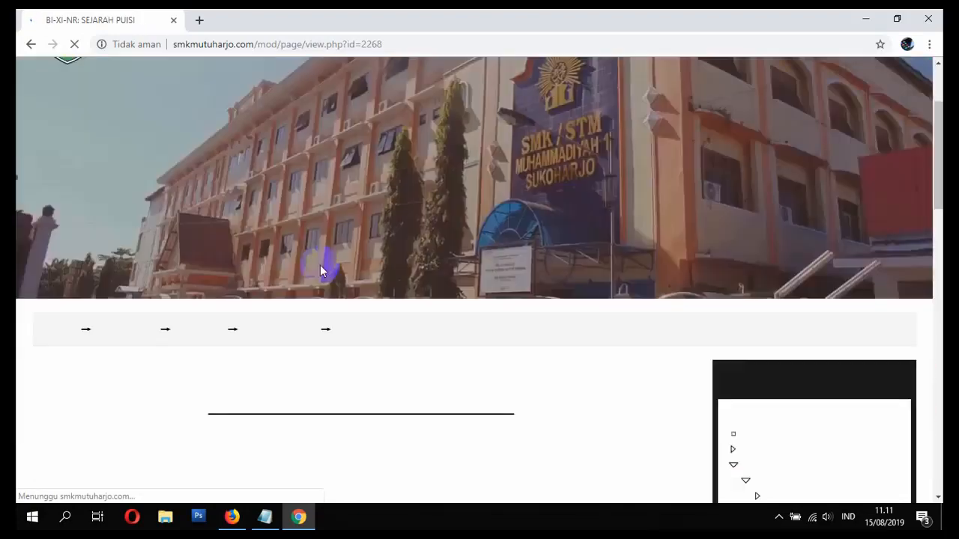
pyautogui.scroll(-1, 311, 240)
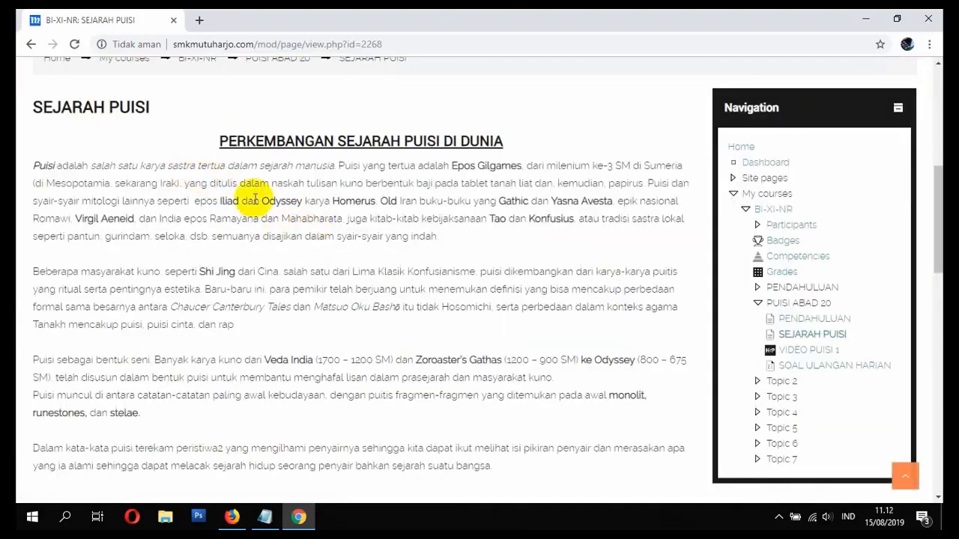
pyautogui.scroll(-4, 255, 224)
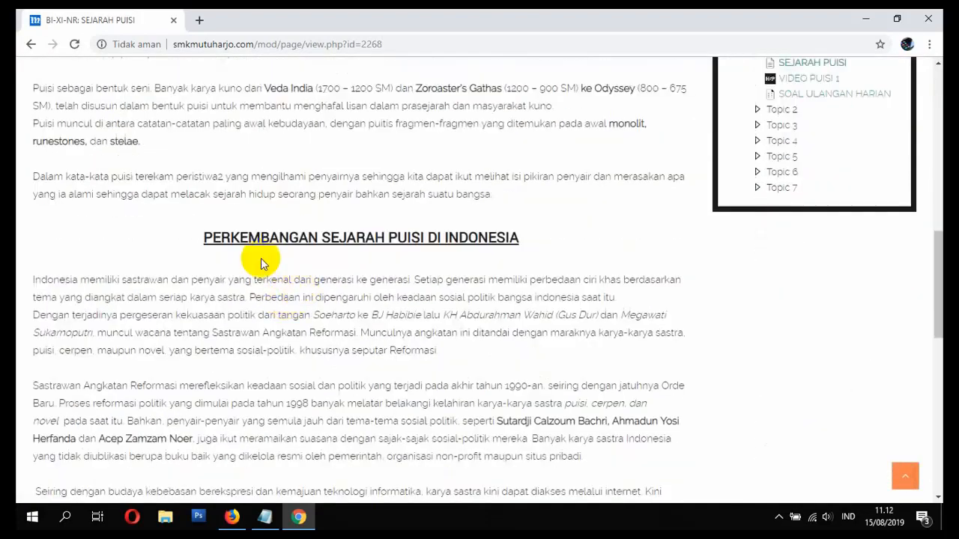
pyautogui.scroll(-2, 254, 254)
pyautogui.scroll(-3, 292, 214)
pyautogui.scroll(4, 315, 239)
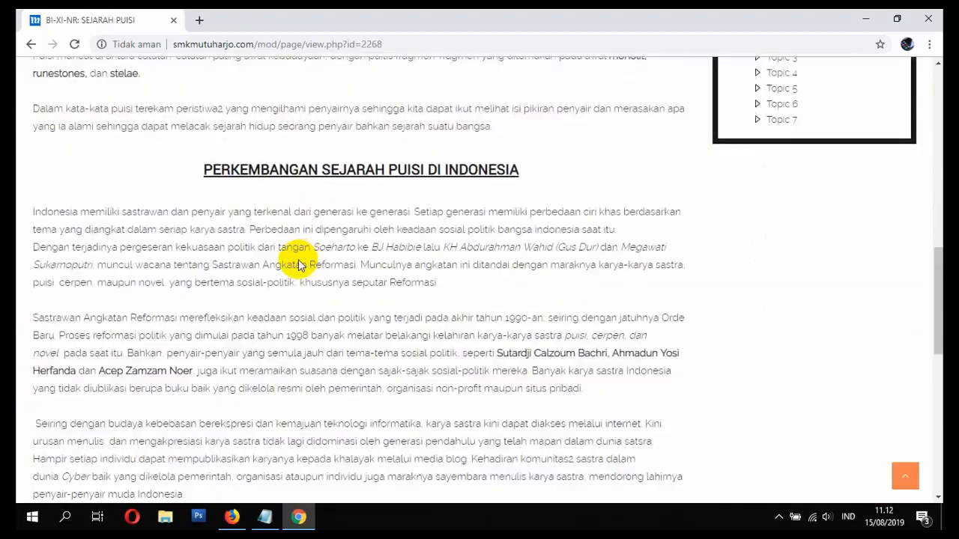
pyautogui.scroll(9, 174, 170)
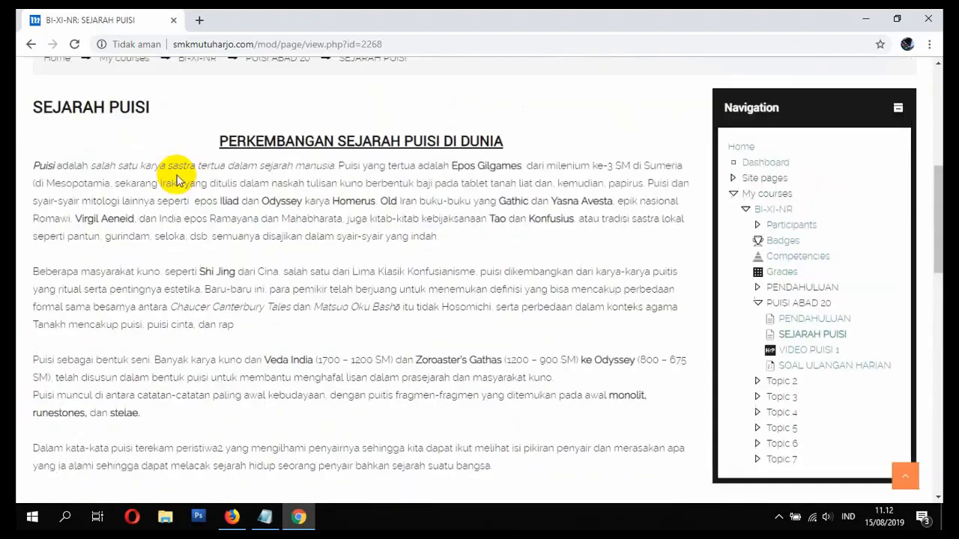
pyautogui.click(198, 261)
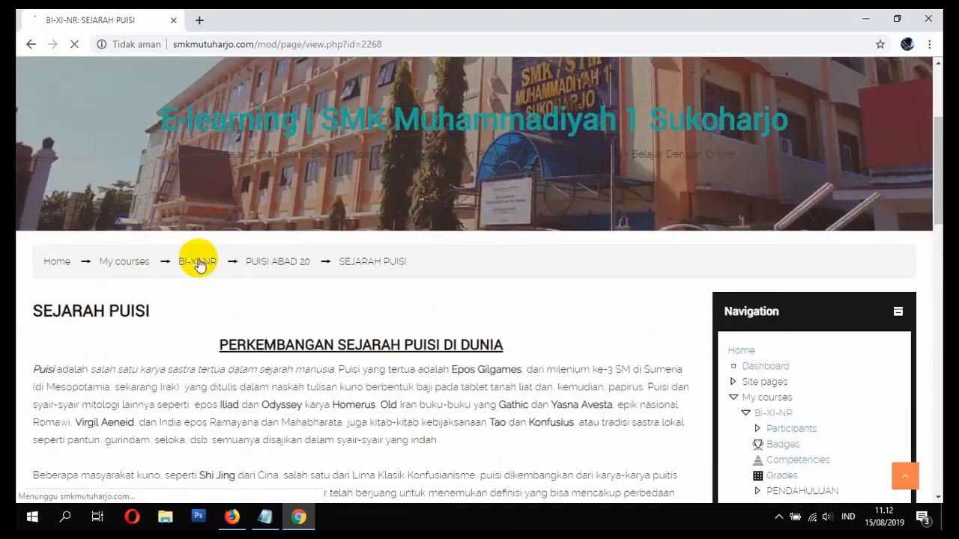
# - Open VIDEO PUISI 1 and start playing the Puisi Tanah Surga video
pyautogui.scroll(-10, 233, 271)
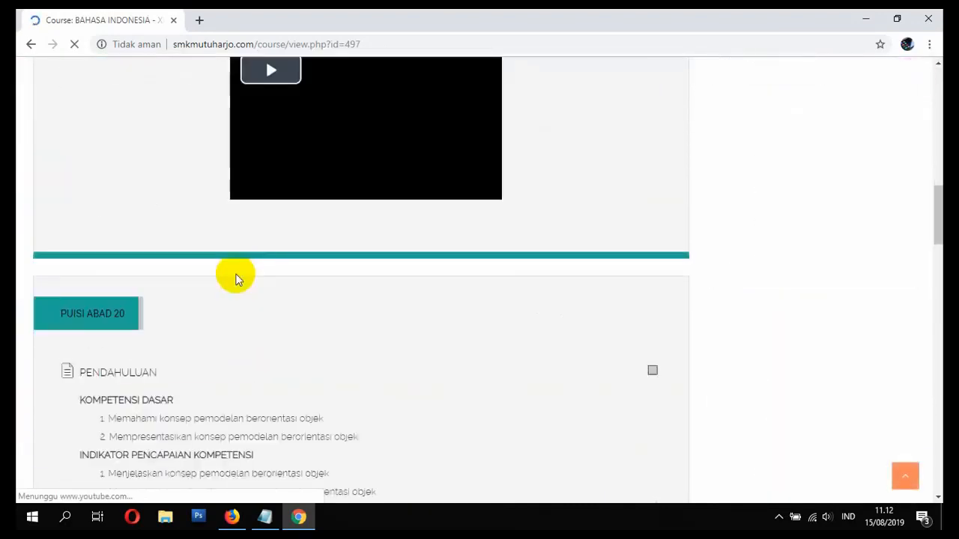
pyautogui.scroll(-5, 270, 286)
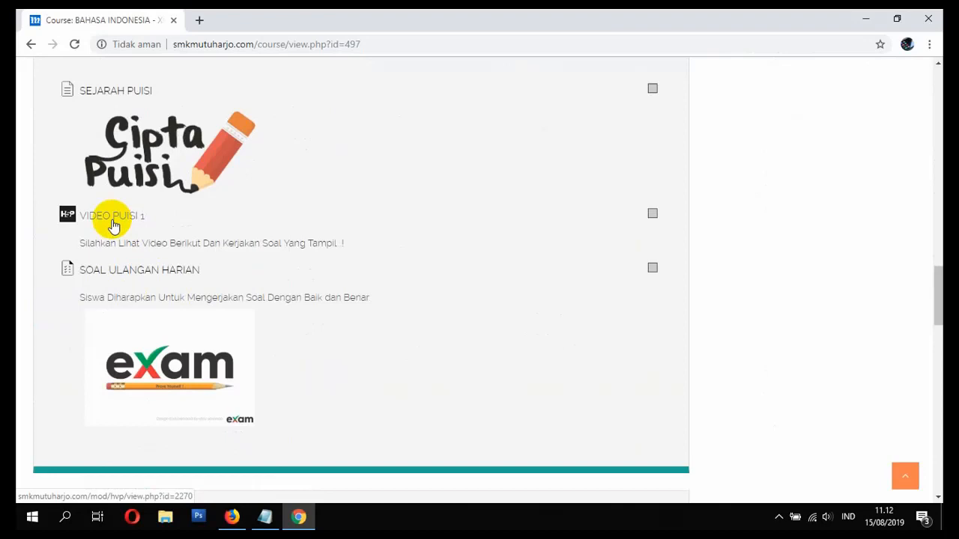
pyautogui.click(111, 222)
pyautogui.scroll(-5, 247, 255)
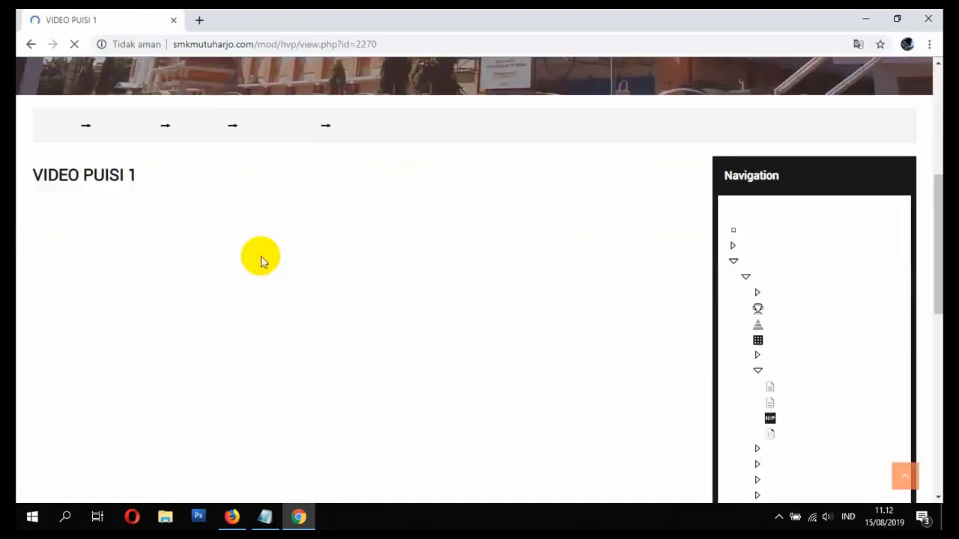
pyautogui.scroll(-2, 253, 256)
pyautogui.scroll(1, 250, 256)
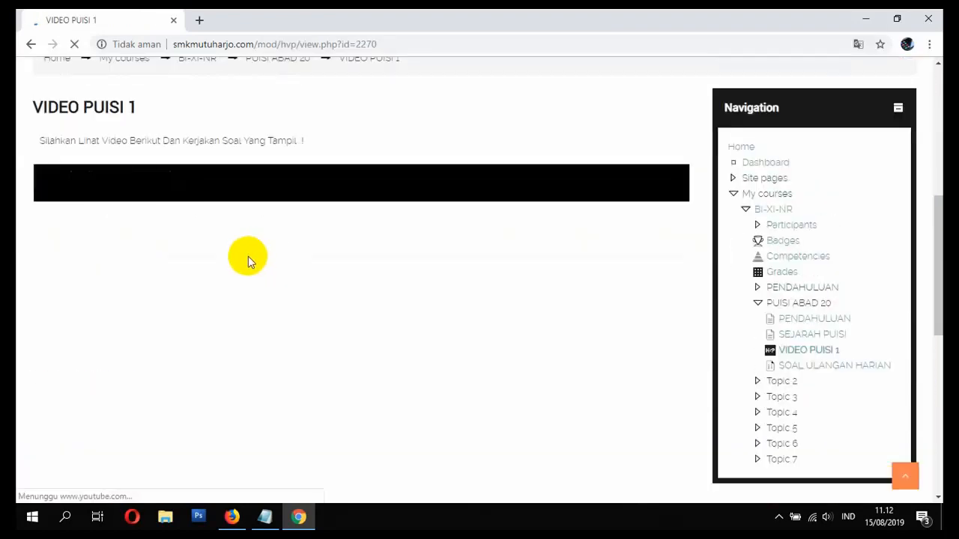
pyautogui.scroll(-1, 234, 242)
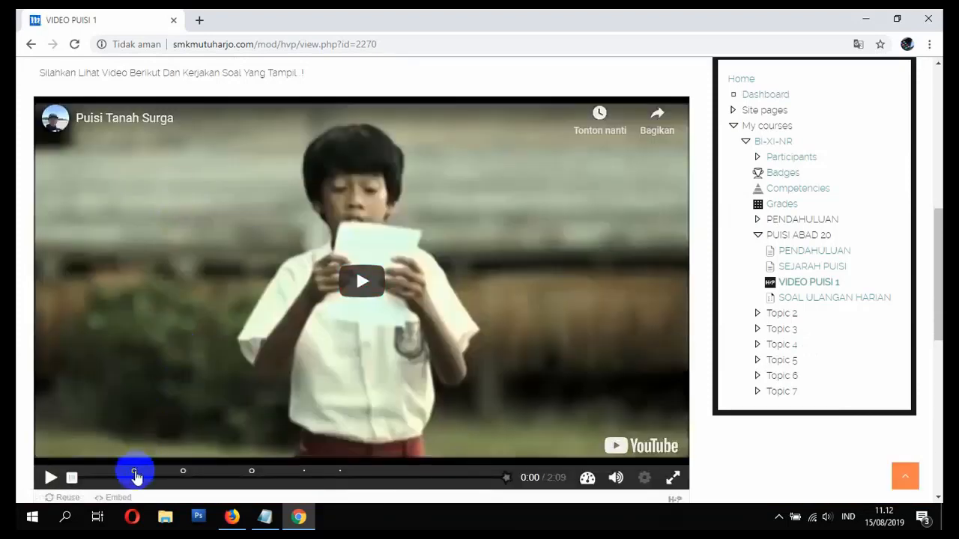
pyautogui.click(375, 283)
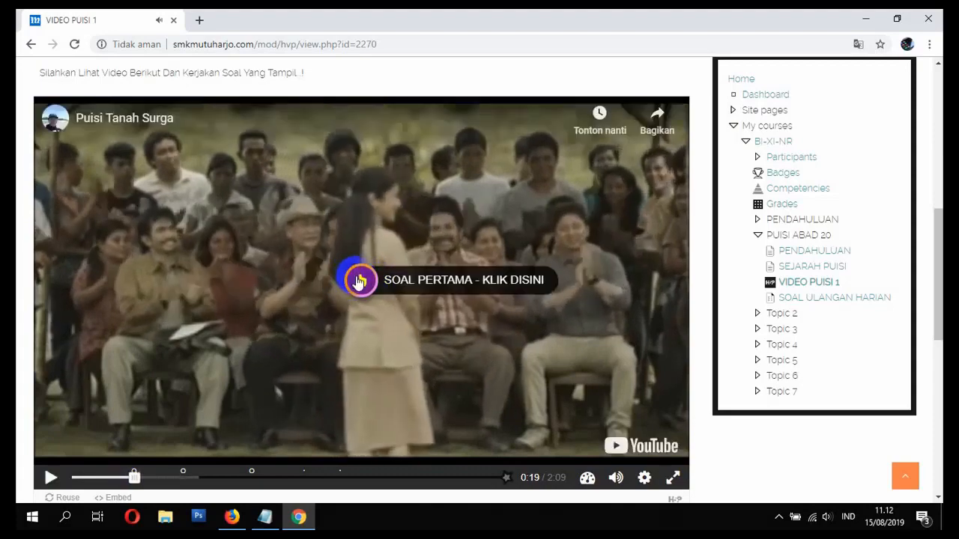
# - Answer the video's first question with Puisi, check it, and continue
pyautogui.click(360, 282)
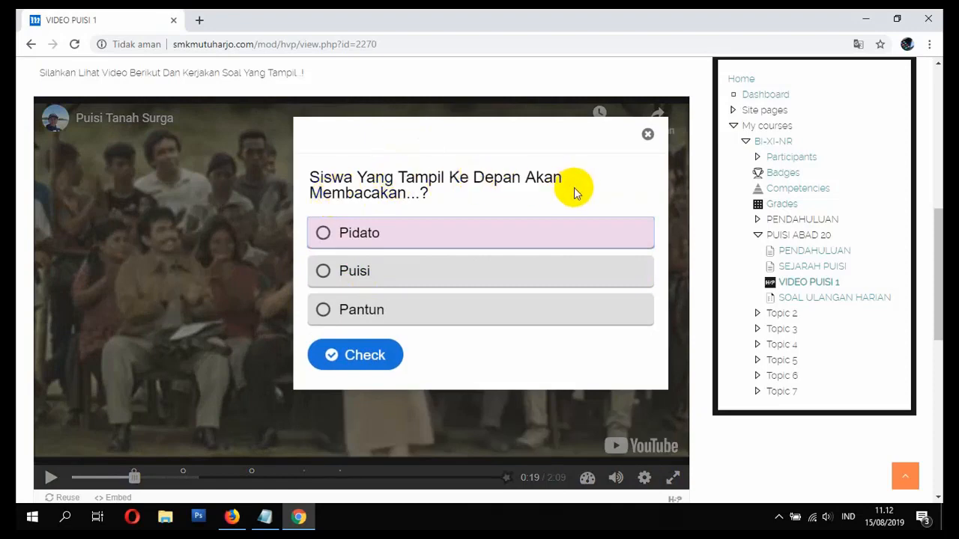
pyautogui.click(354, 277)
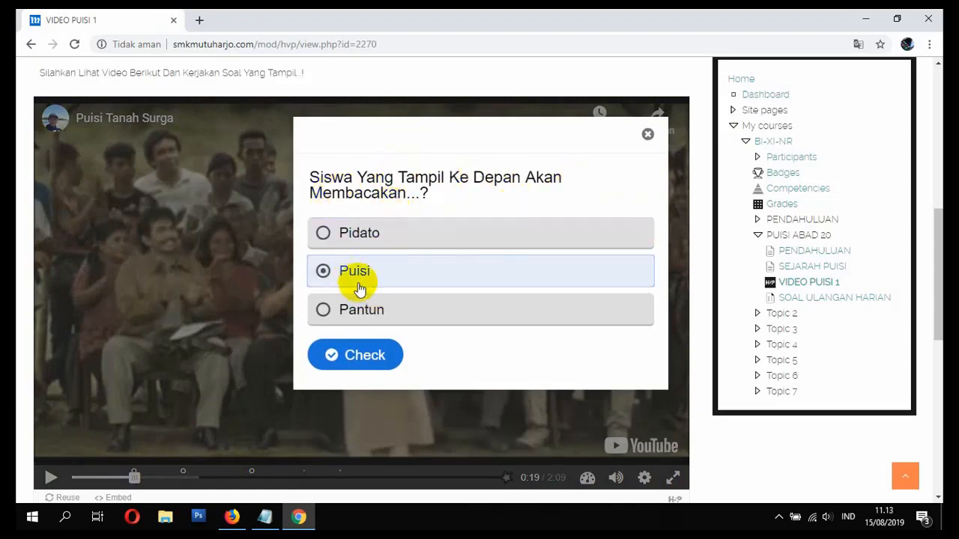
pyautogui.click(376, 357)
pyautogui.click(606, 346)
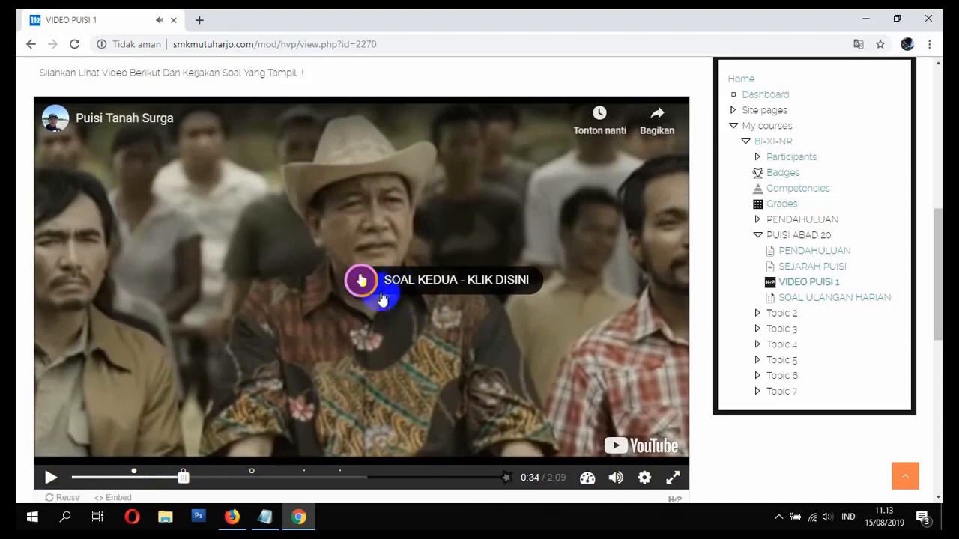
# - Answer the video's second question False and check it (0 of 1), then resume playback
pyautogui.click(364, 281)
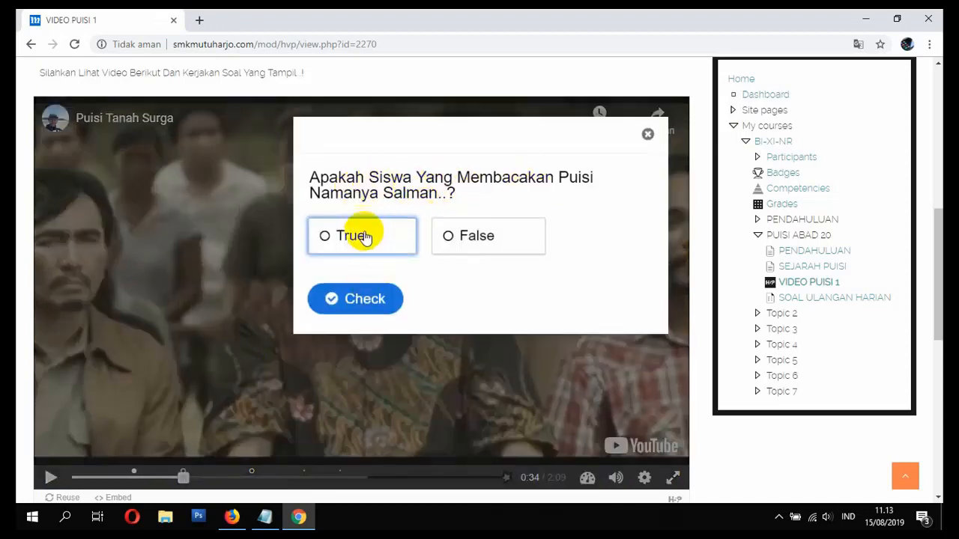
pyautogui.click(451, 239)
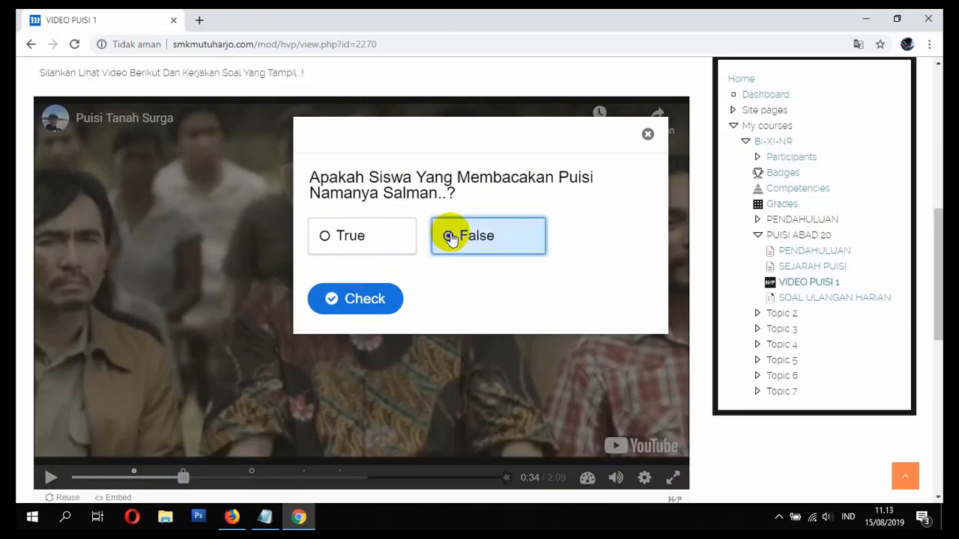
pyautogui.click(352, 303)
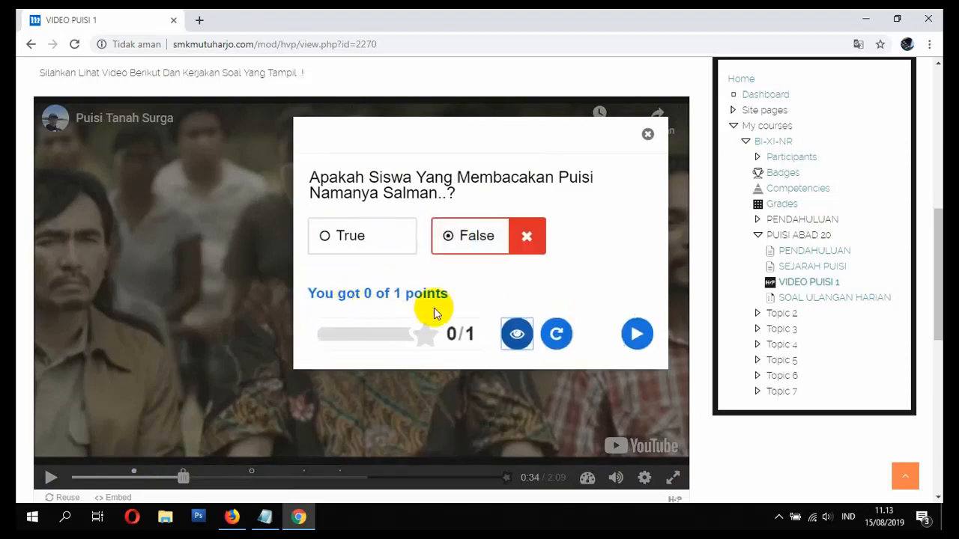
pyautogui.click(638, 336)
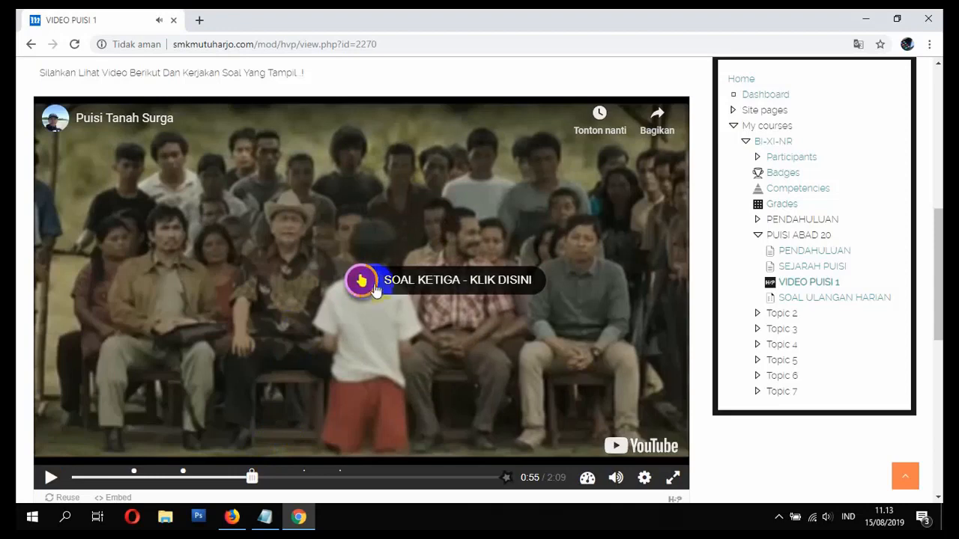
# - Check the third question's filled-in answer 'kertas' and resume the video
pyautogui.click(363, 282)
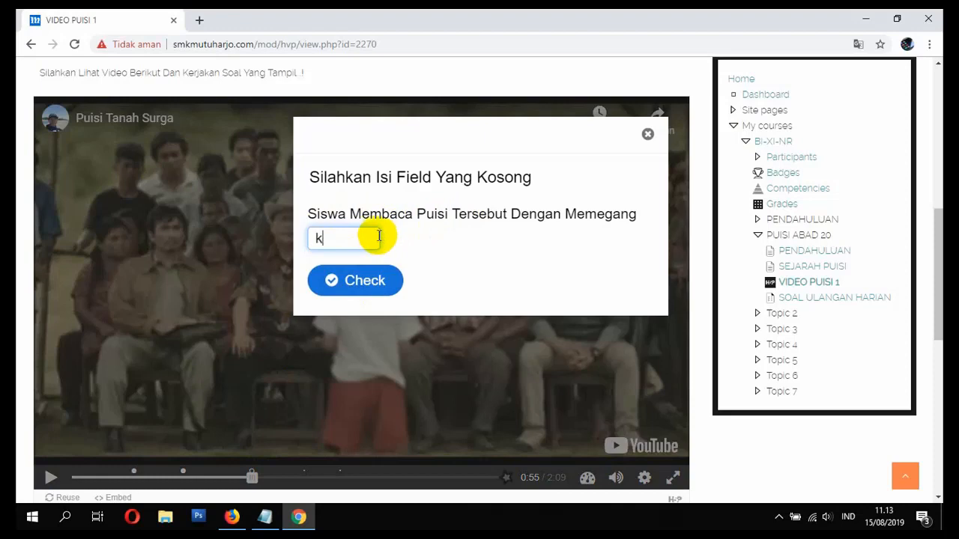
pyautogui.click(366, 279)
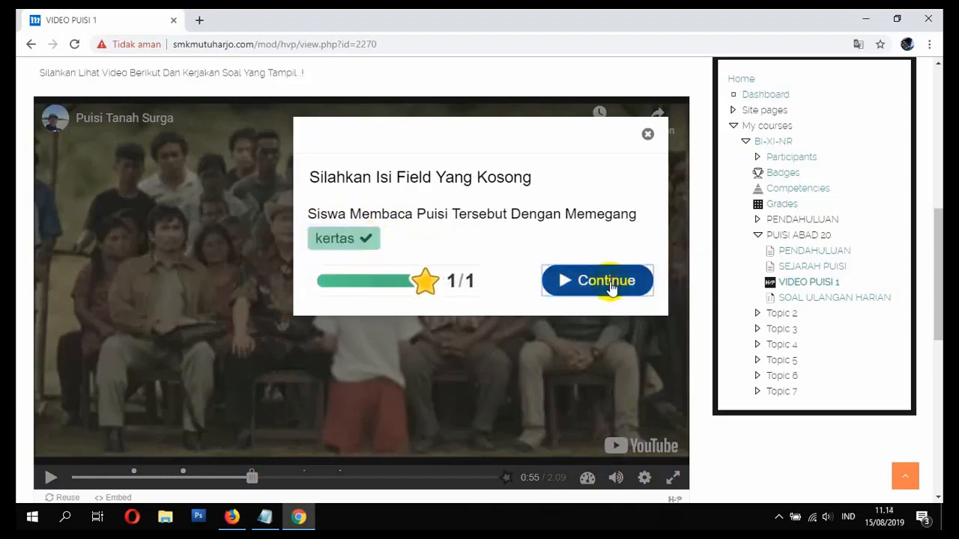
pyautogui.click(607, 281)
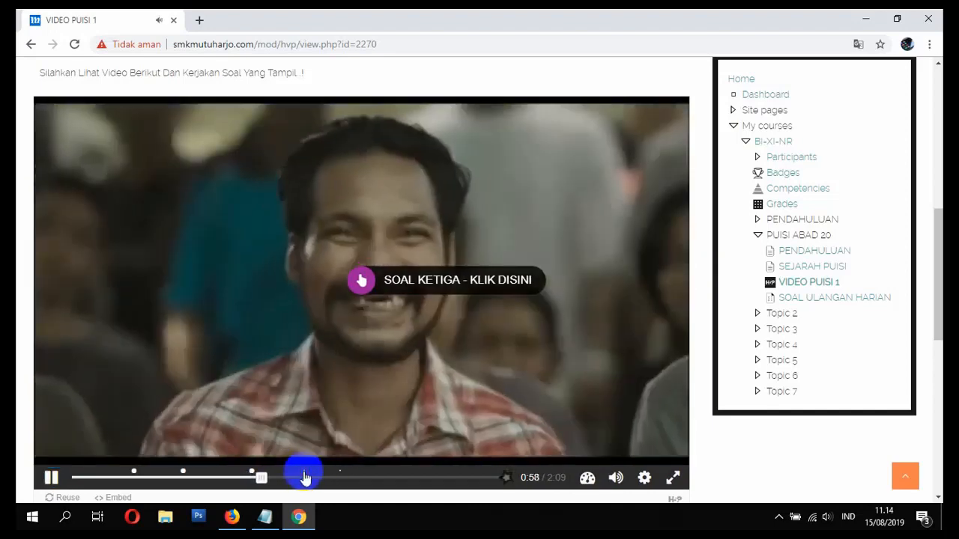
# - Skip ahead to about 1:11 and view the poem information popup and the answered-questions summary
pyautogui.click(306, 477)
pyautogui.click(361, 283)
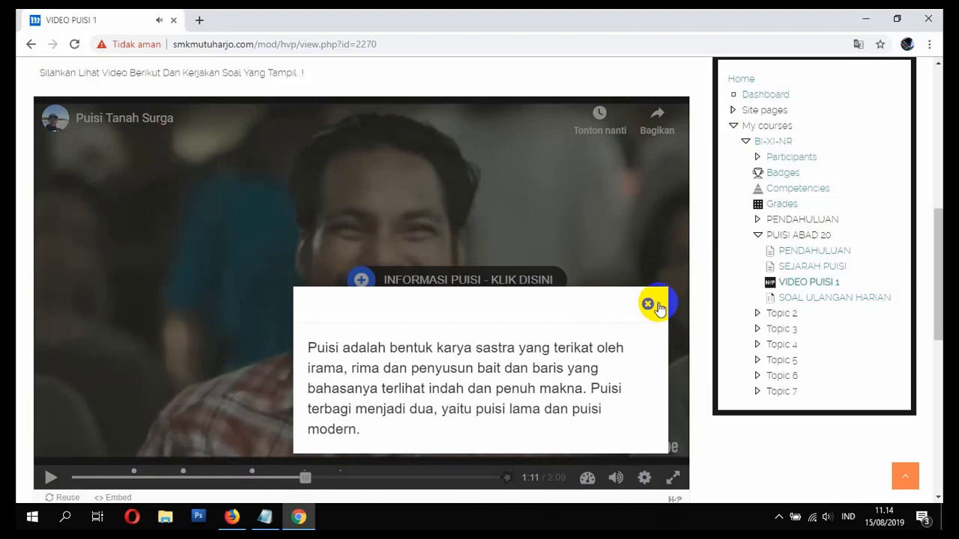
pyautogui.click(657, 306)
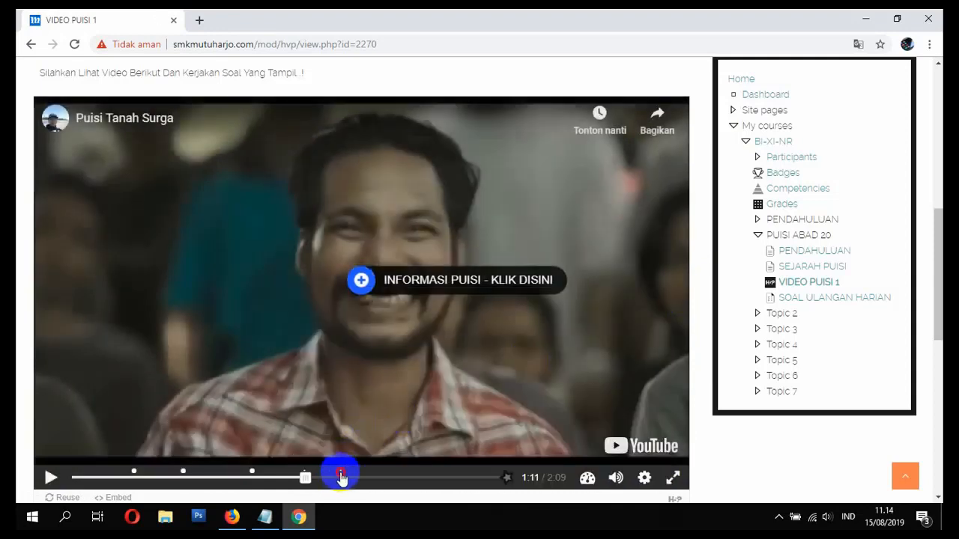
pyautogui.click(341, 477)
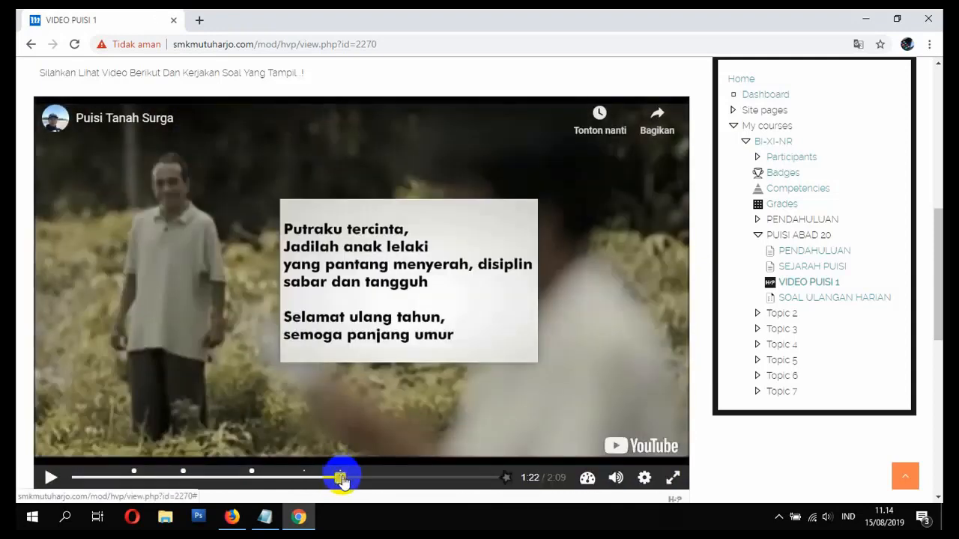
pyautogui.click(495, 482)
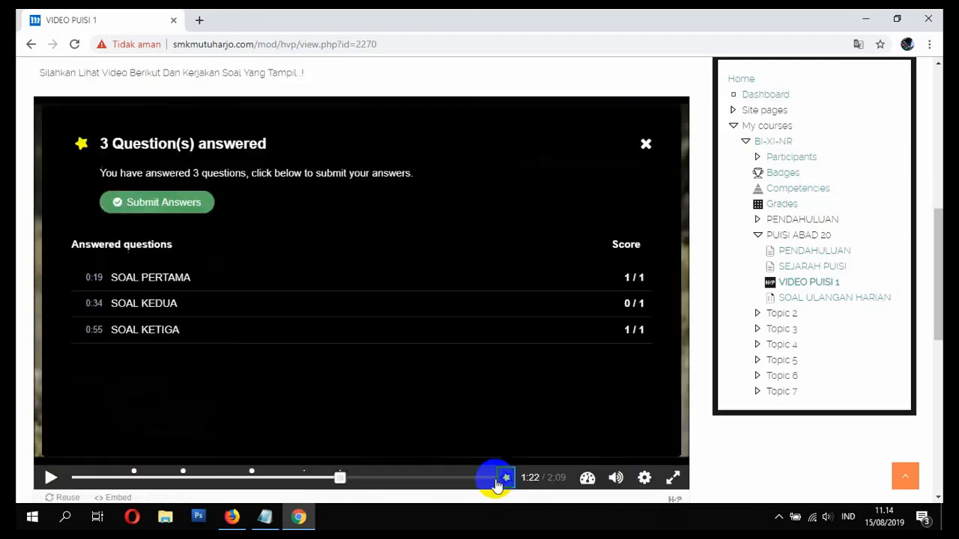
pyautogui.click(645, 144)
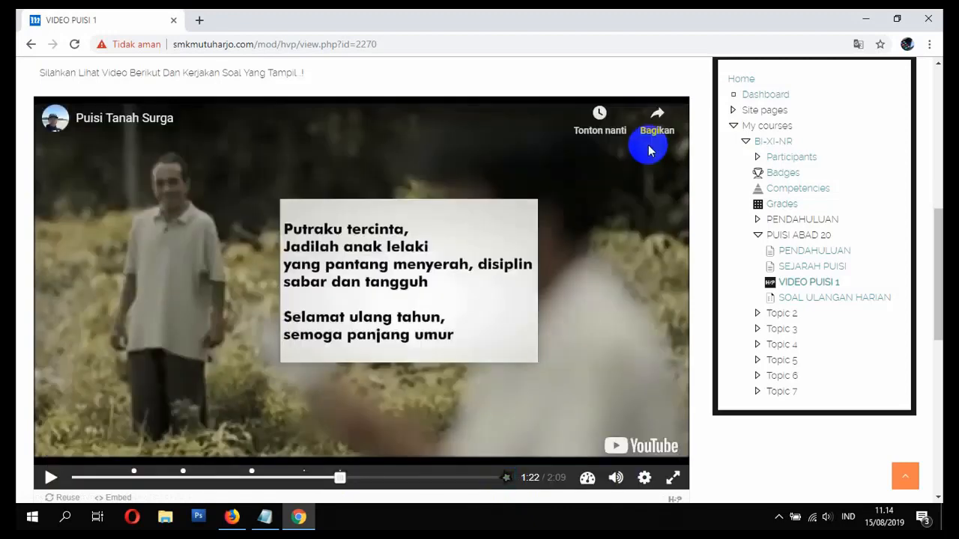
# - Seek near the end of the video and submit the answers to the video questions
pyautogui.click(490, 480)
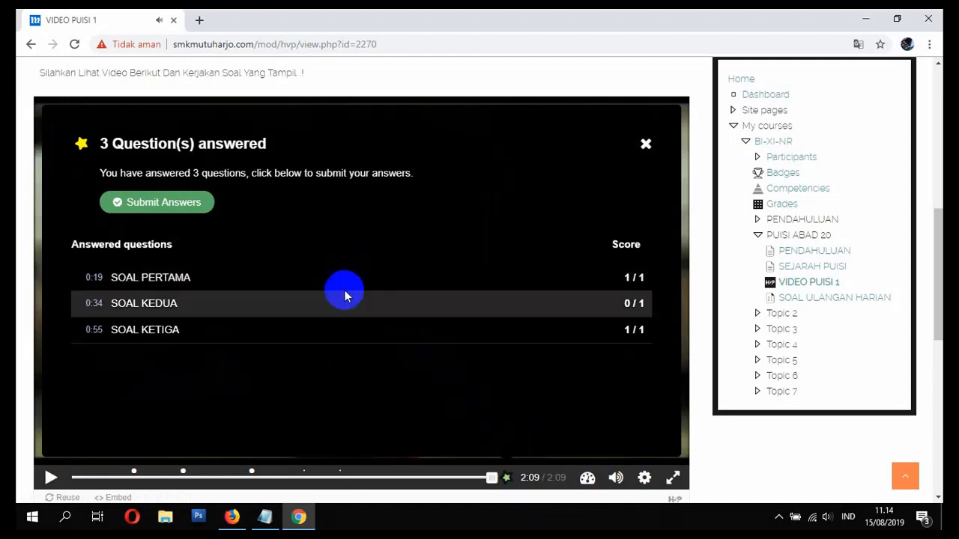
pyautogui.click(166, 209)
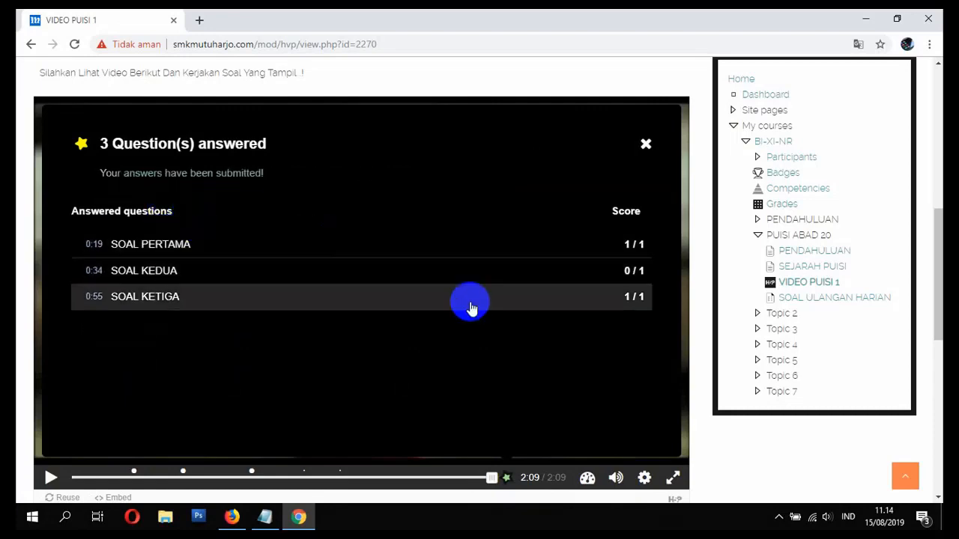
pyautogui.scroll(-2, 624, 370)
pyautogui.scroll(5, 625, 370)
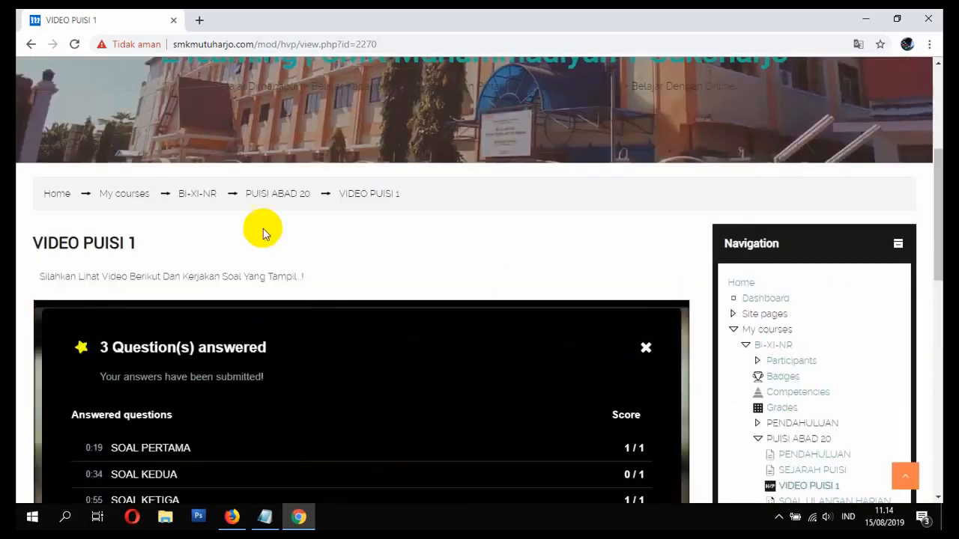
# - Return to the BI-XI-NR course page and open the SOAL ULANGAN HARIAN quiz
pyautogui.click(197, 196)
pyautogui.scroll(-15, 348, 279)
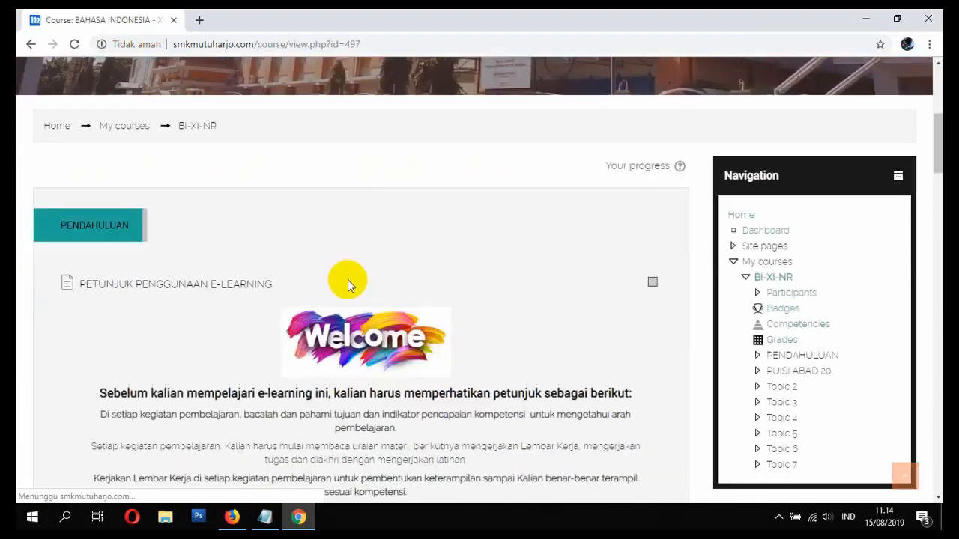
pyautogui.scroll(-4, 349, 282)
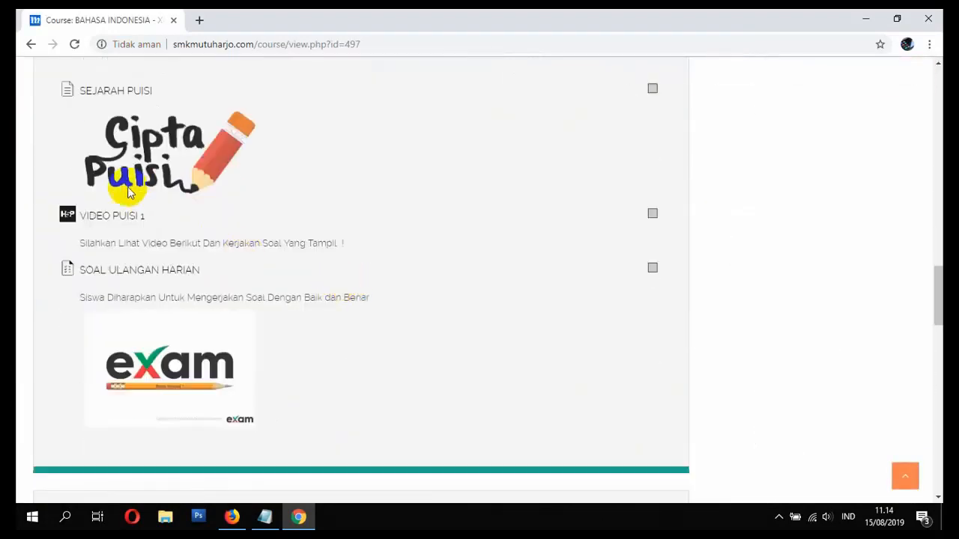
pyautogui.click(103, 275)
# - Highlight the quiz's opening date, closing date, and 1 hour 30 mins time limit
pyautogui.scroll(-3, 222, 318)
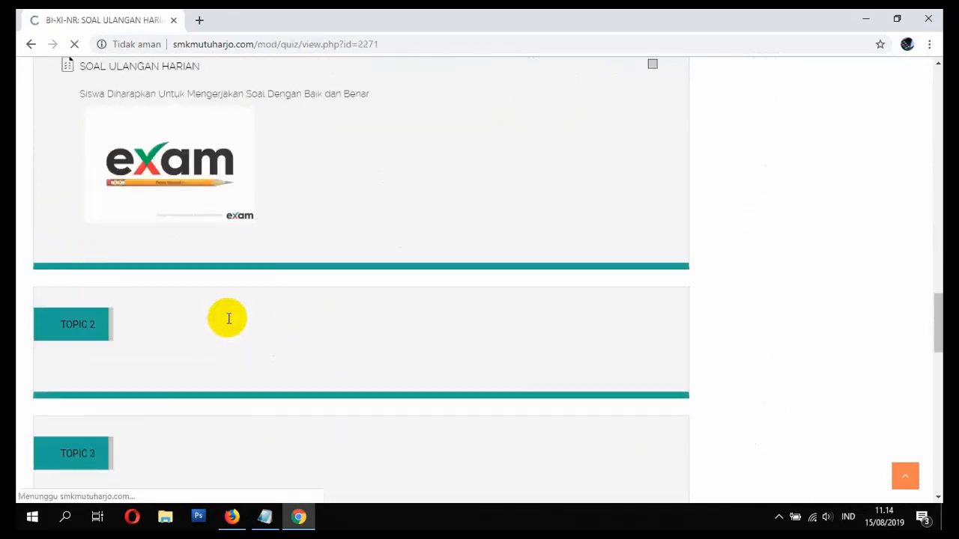
pyautogui.scroll(-5, 229, 321)
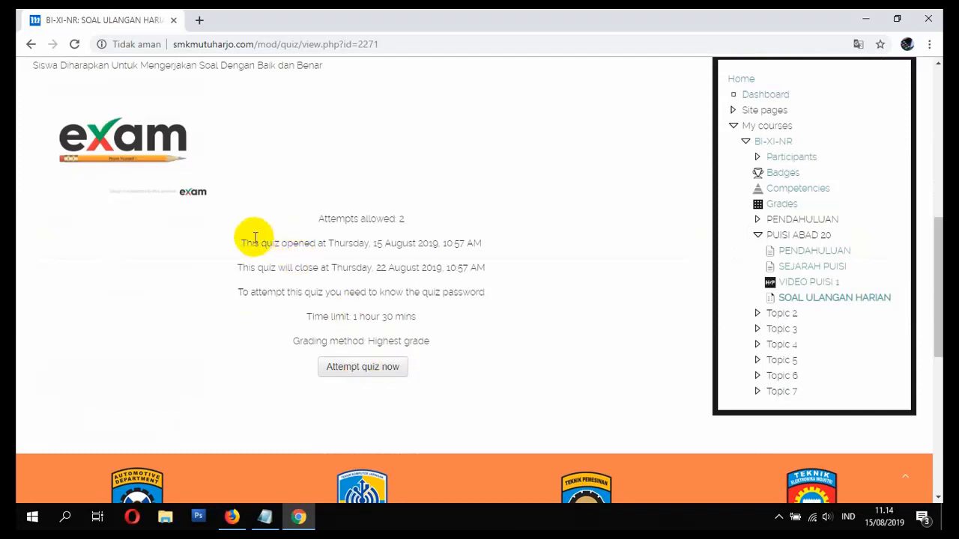
pyautogui.moveTo(244, 242); pyautogui.dragTo(442, 244)
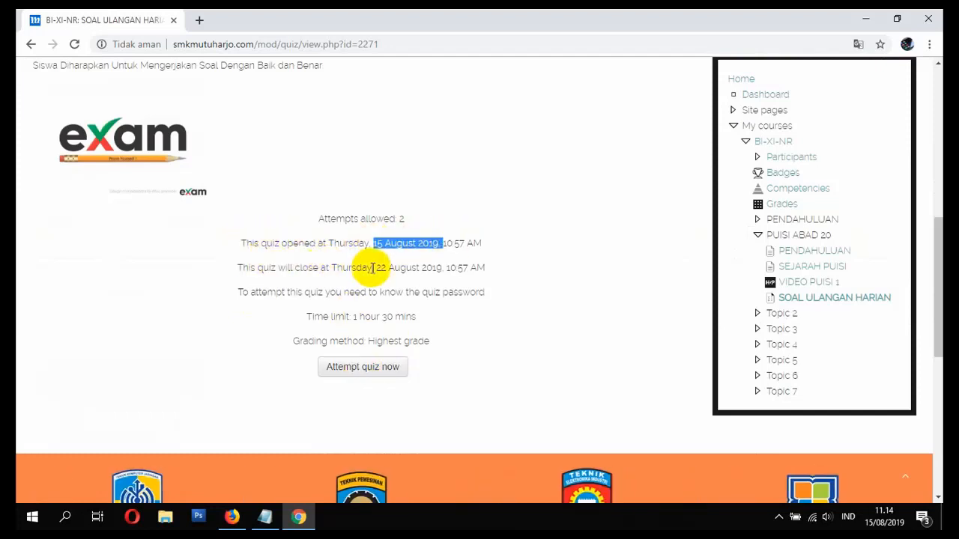
pyautogui.moveTo(384, 269); pyautogui.dragTo(422, 269)
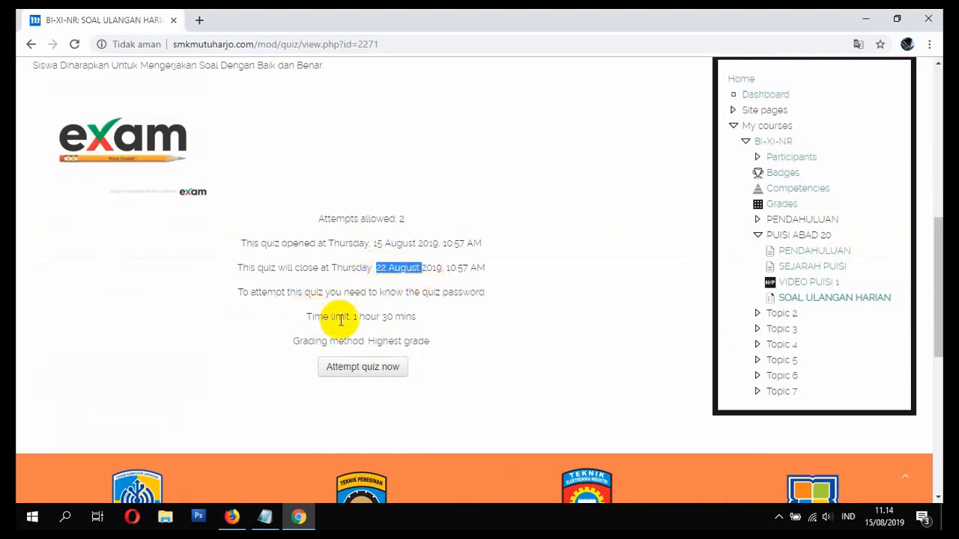
pyautogui.moveTo(354, 317); pyautogui.dragTo(407, 330)
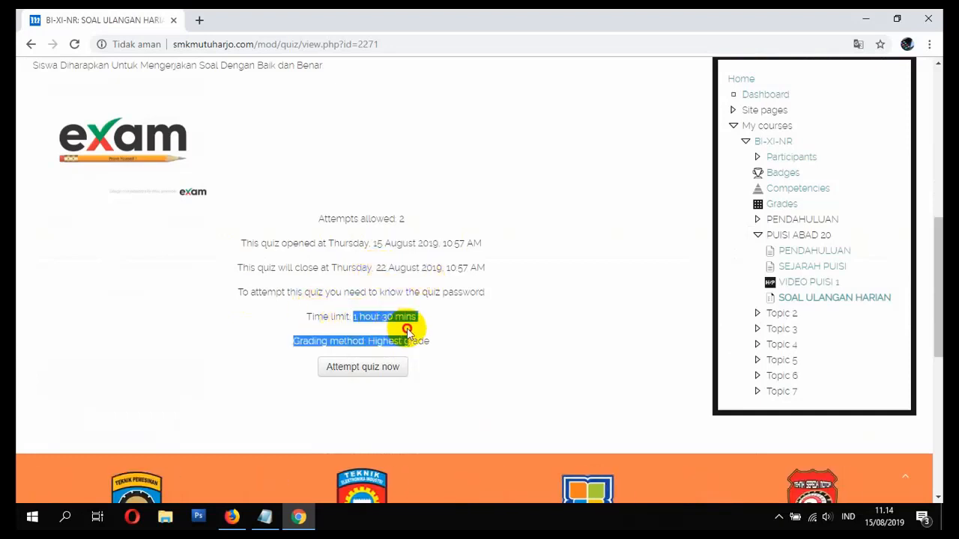
pyautogui.click(374, 353)
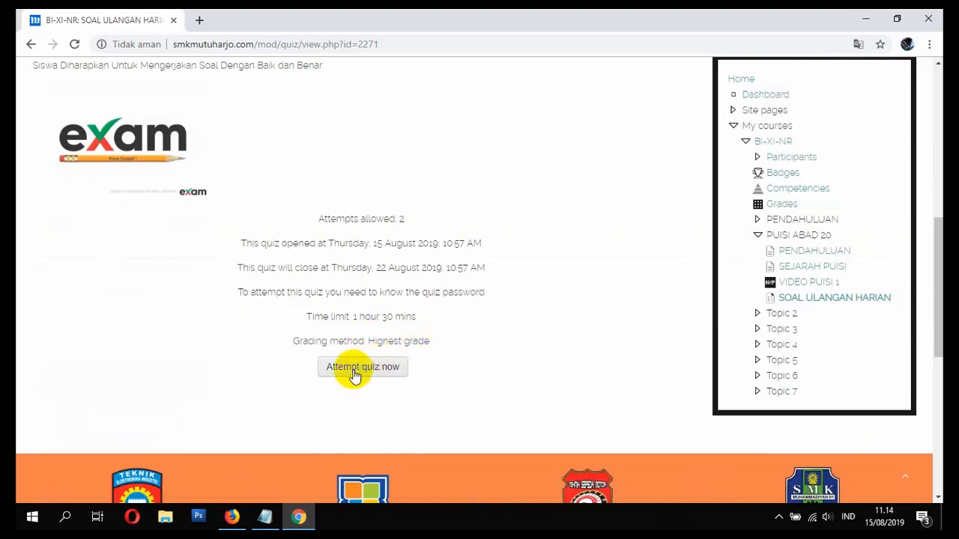
# - Start a new quiz attempt by entering the quiz password
pyautogui.click(355, 375)
pyautogui.click(483, 253)
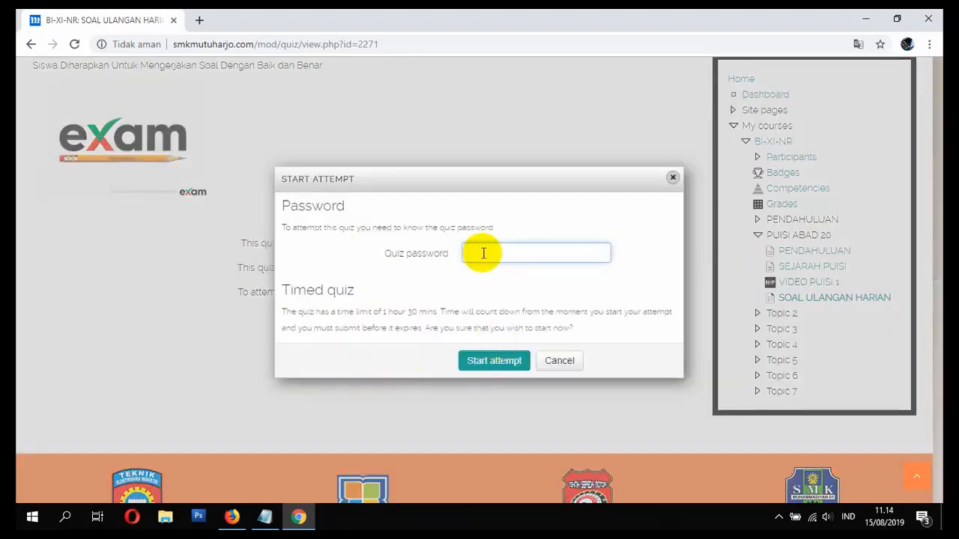
pyautogui.write('•••••')
pyautogui.click(506, 367)
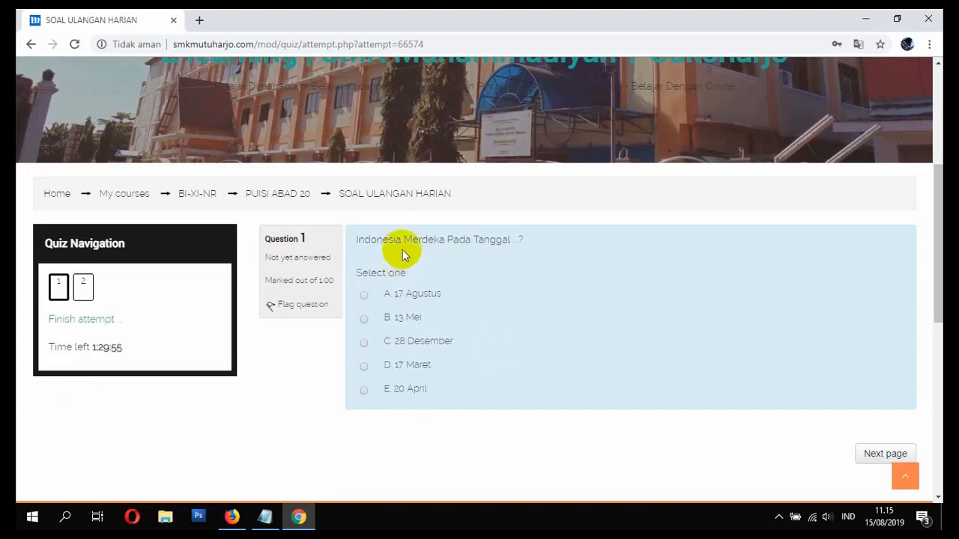
# - Answer Question 1 with 17 Agustus, write the Question 2 essay, and finish the attempt
pyautogui.click(369, 298)
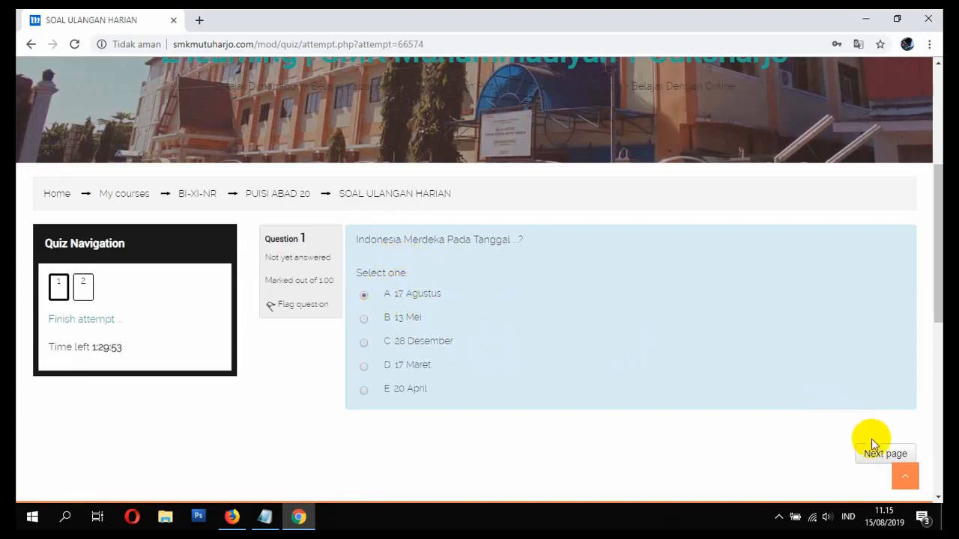
pyautogui.scroll(-5, 511, 306)
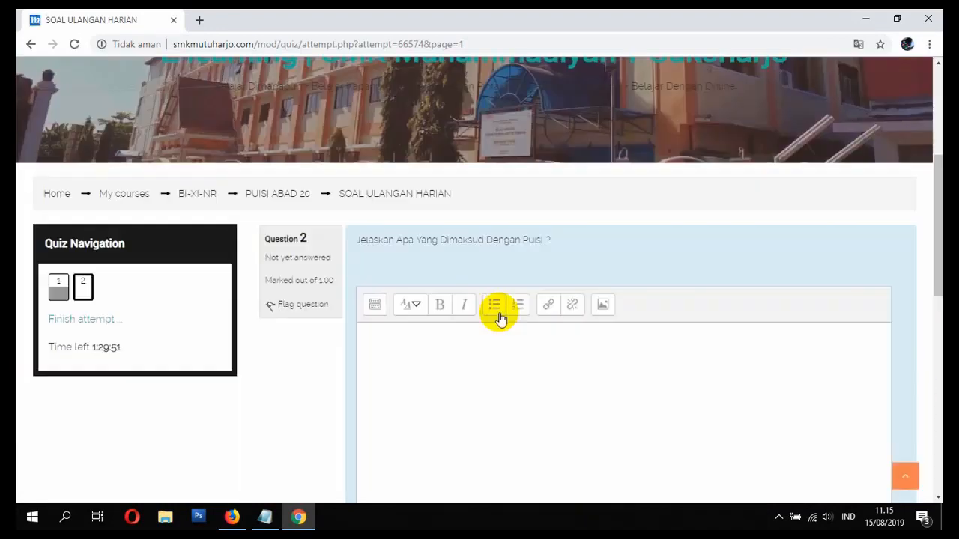
pyautogui.click(457, 313)
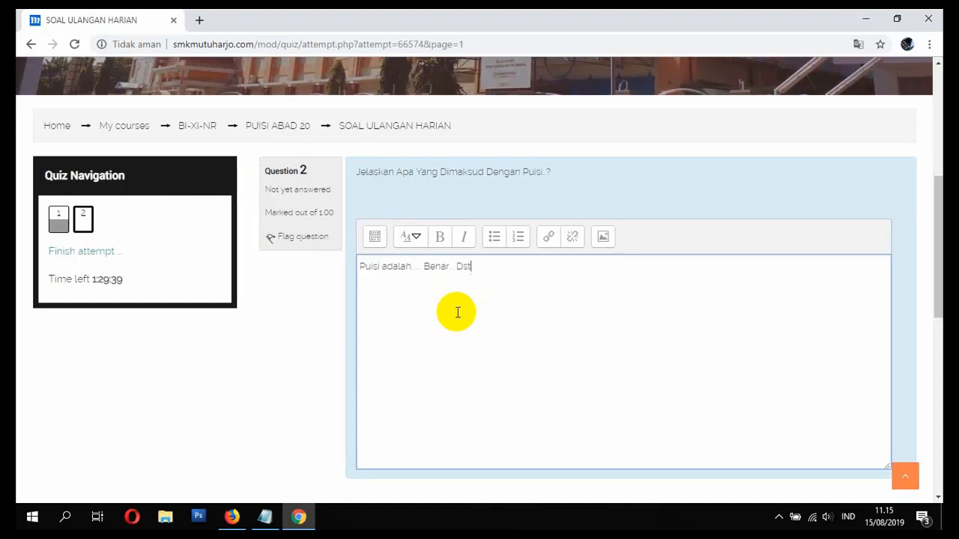
pyautogui.click(457, 312)
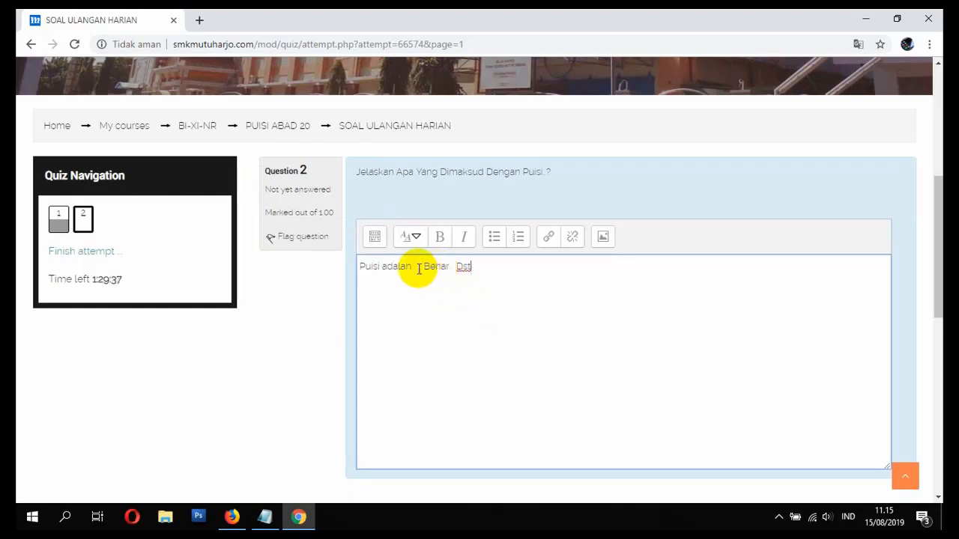
pyautogui.scroll(-2, 570, 344)
pyautogui.click(847, 385)
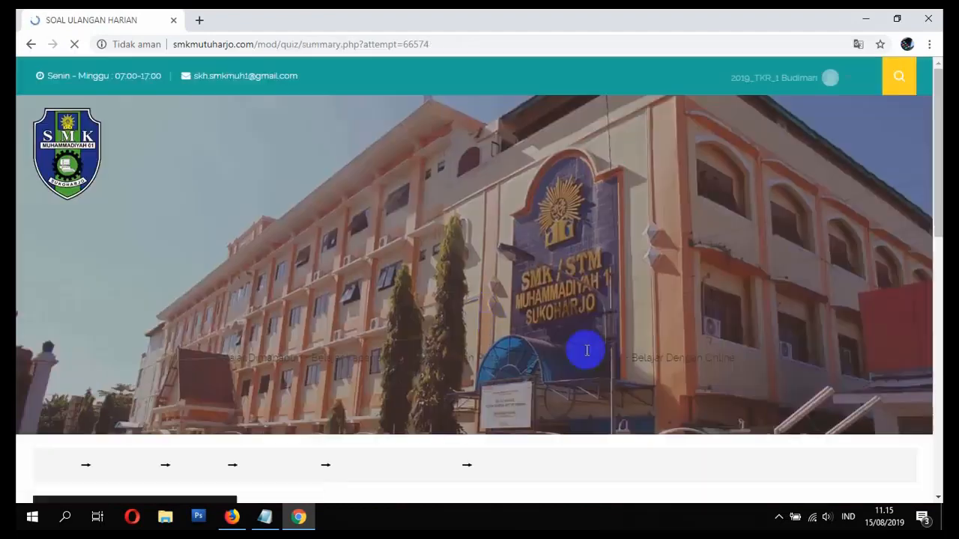
# - Submit all answers in the attempt summary and confirm the submission
pyautogui.scroll(-4, 336, 347)
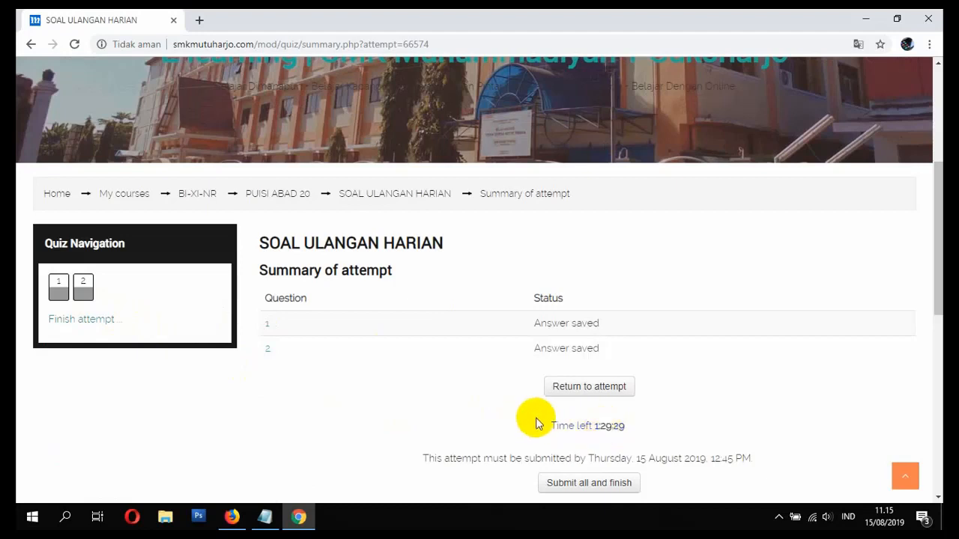
pyautogui.scroll(-1, 578, 475)
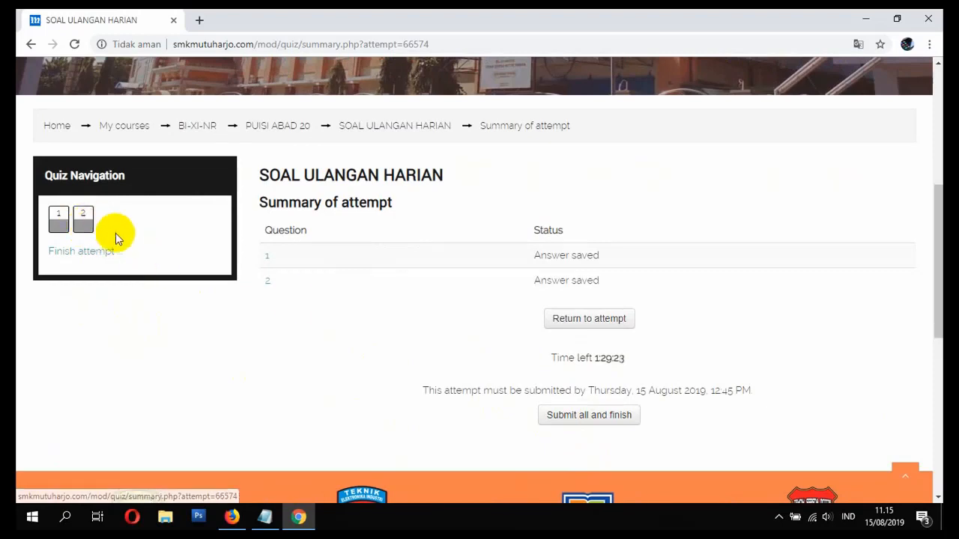
pyautogui.click(579, 417)
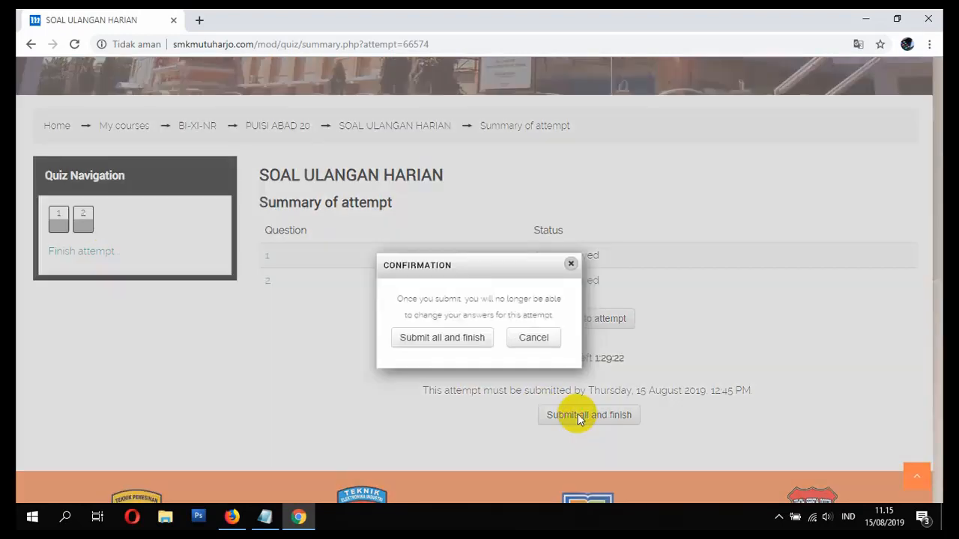
pyautogui.click(437, 336)
# - Scroll through the attempt review and finish it, returning to the quiz page
pyautogui.scroll(-4, 437, 341)
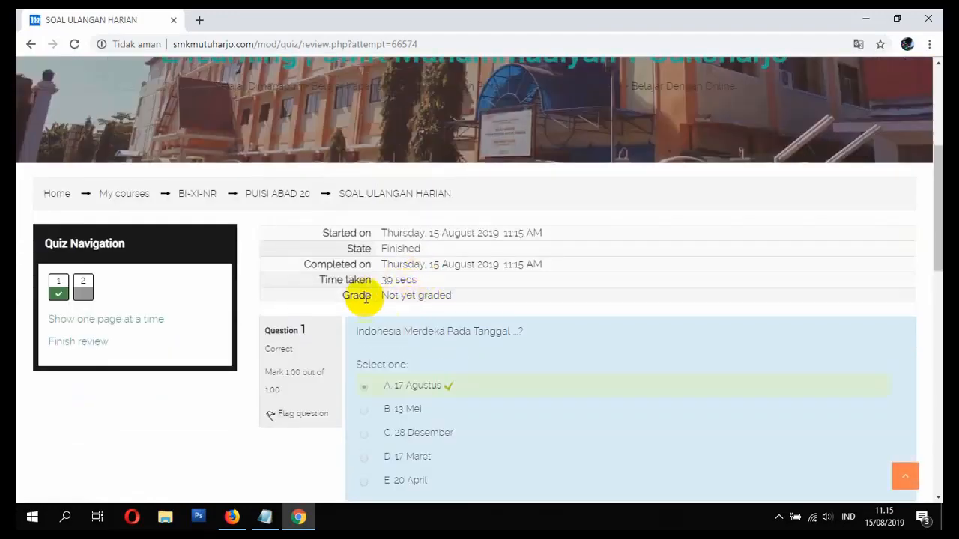
pyautogui.scroll(-2, 405, 296)
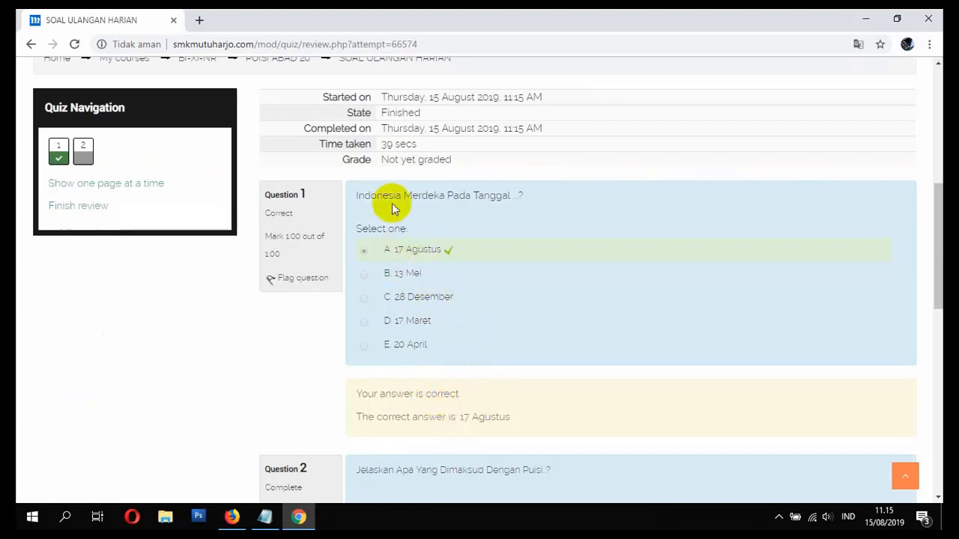
pyautogui.scroll(-5, 447, 203)
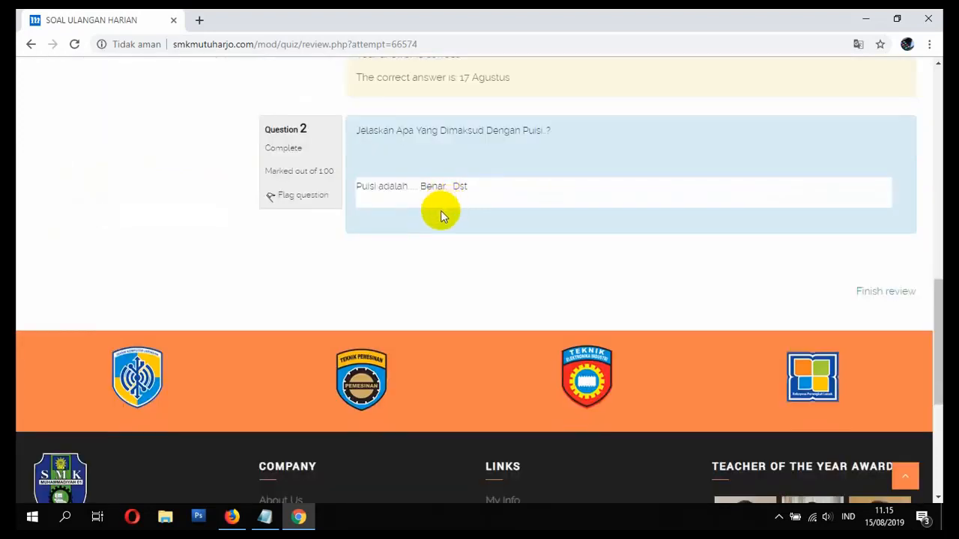
pyautogui.scroll(4, 866, 299)
pyautogui.scroll(-4, 877, 314)
pyautogui.click(884, 291)
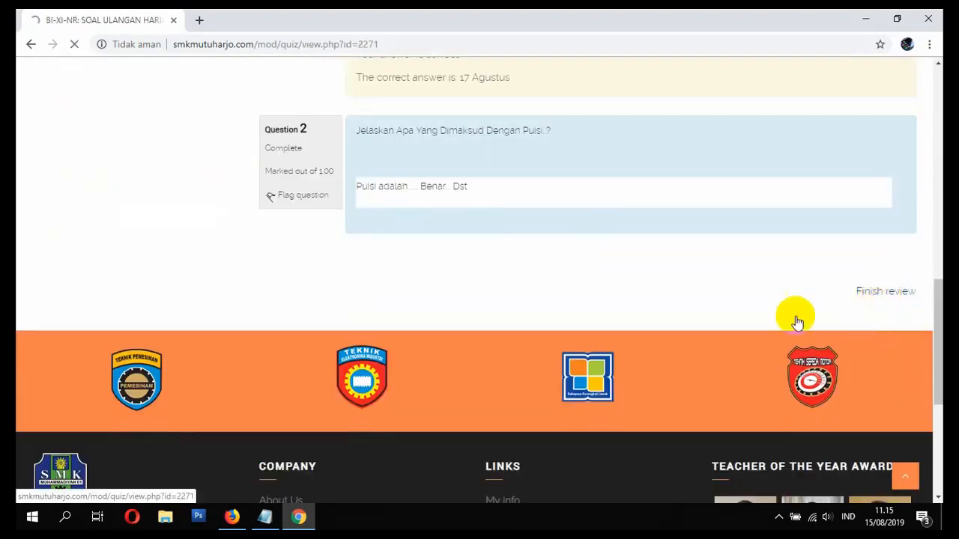
pyautogui.scroll(-7, 552, 338)
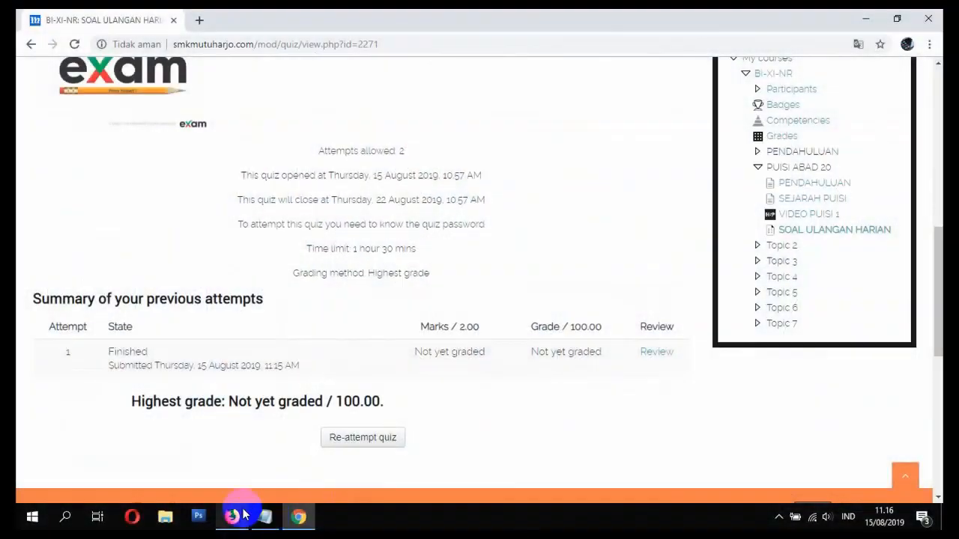
# - Switch to the teacher's browser and open the BAHASA INDONESIA course from the home page
pyautogui.click(232, 516)
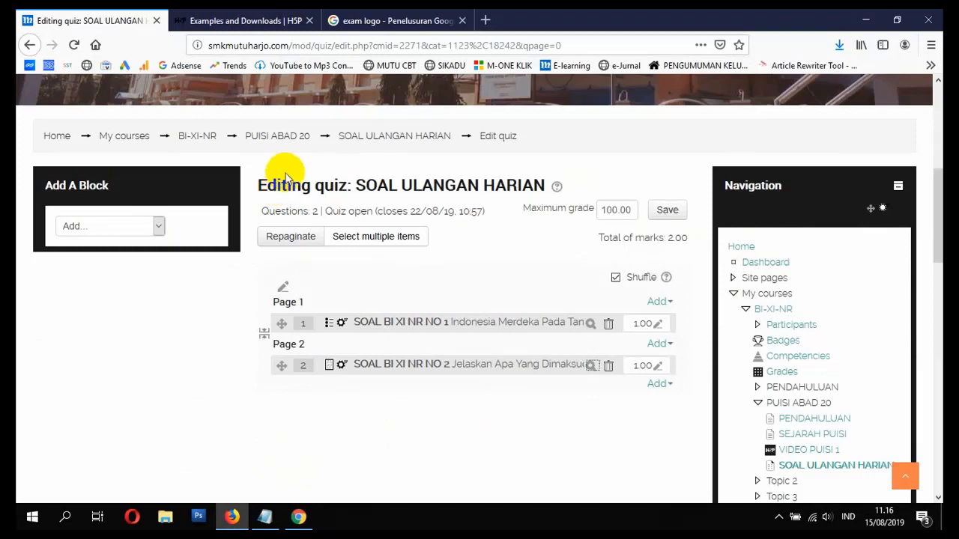
pyautogui.click(52, 141)
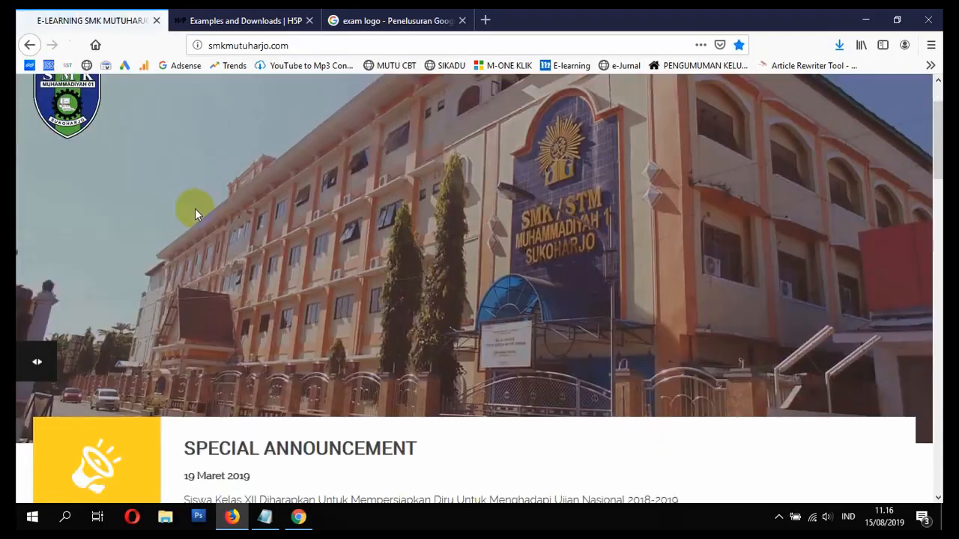
pyautogui.scroll(-5, 195, 210)
pyautogui.scroll(-5, 200, 216)
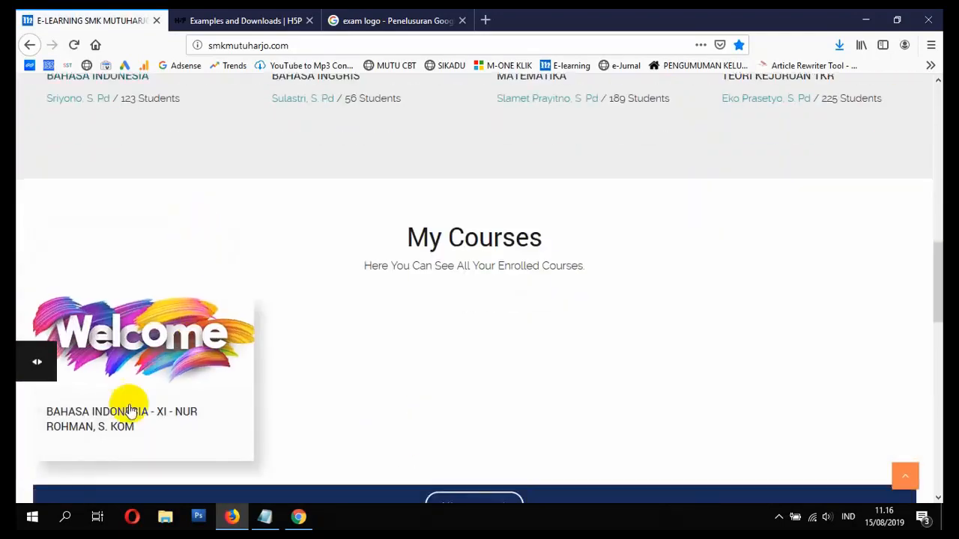
pyautogui.click(104, 423)
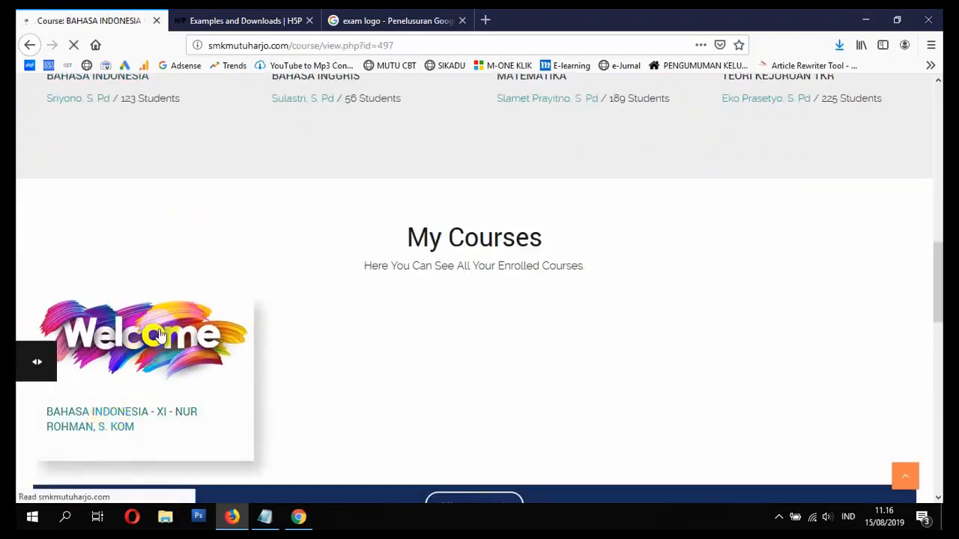
# - Open the SOAL ULANGAN HARIAN quiz from the course page
pyautogui.scroll(-5, 168, 319)
pyautogui.scroll(-15, 296, 293)
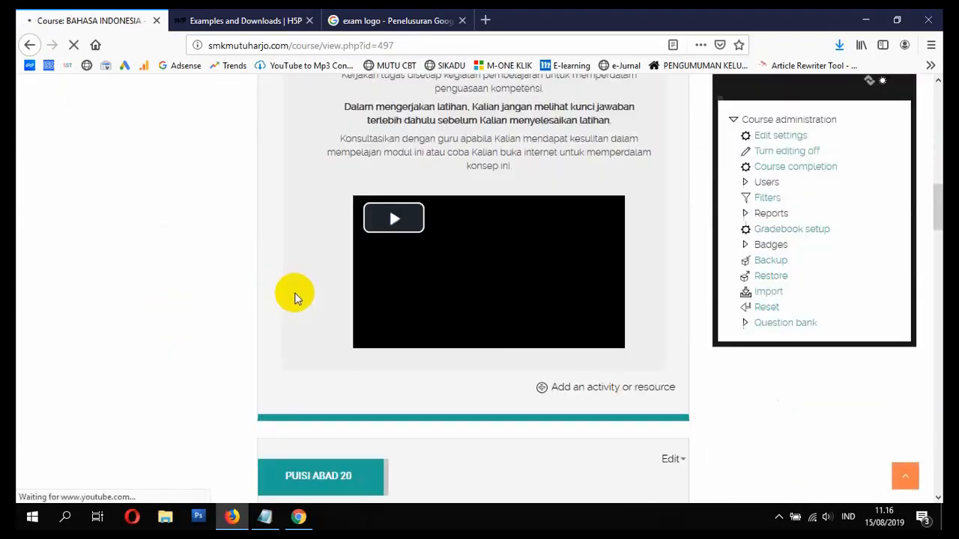
pyautogui.scroll(-3, 322, 301)
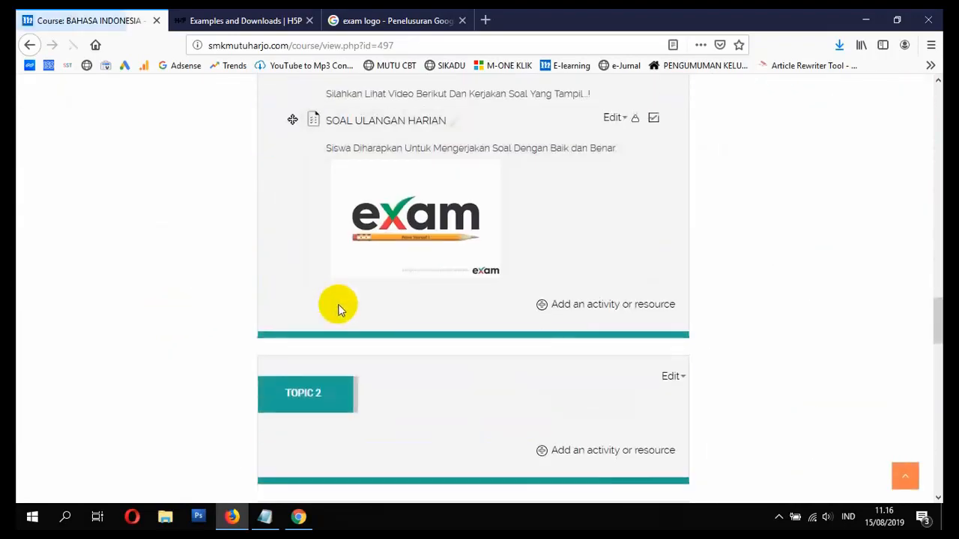
pyautogui.click(368, 125)
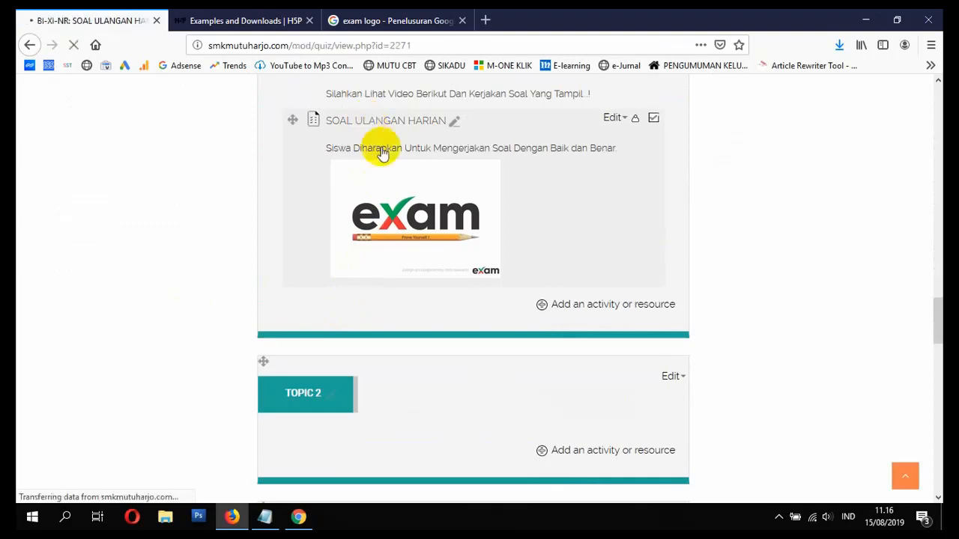
pyautogui.scroll(-8, 417, 193)
pyautogui.scroll(-4, 545, 314)
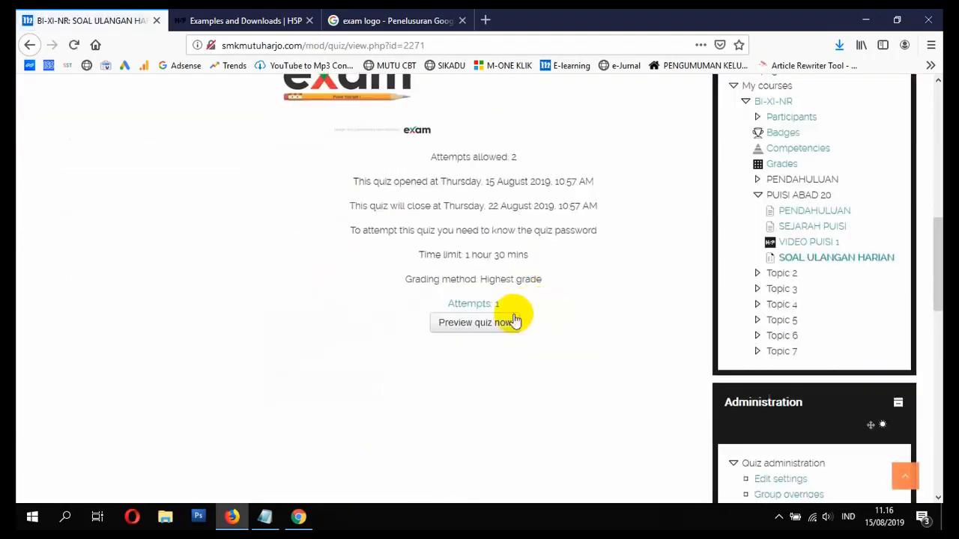
# - Open the 'Attempts: 1' report and scroll down to the attempts table
pyautogui.click(478, 305)
pyautogui.scroll(-8, 477, 303)
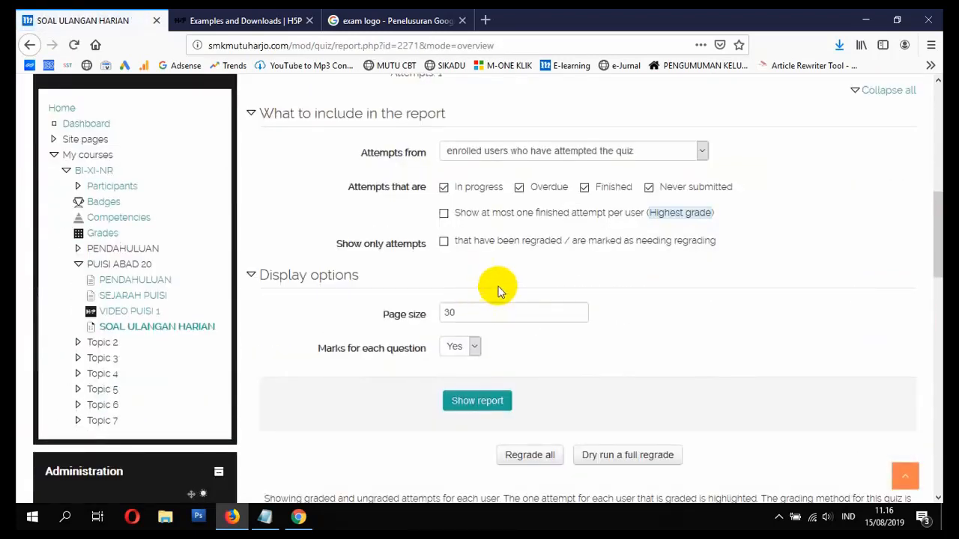
pyautogui.scroll(-7, 637, 240)
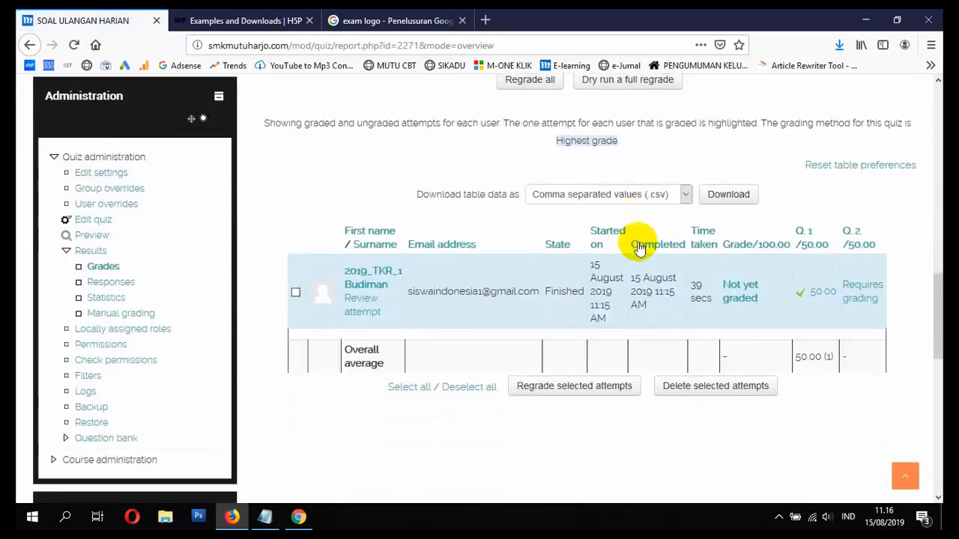
pyautogui.scroll(-3, 638, 248)
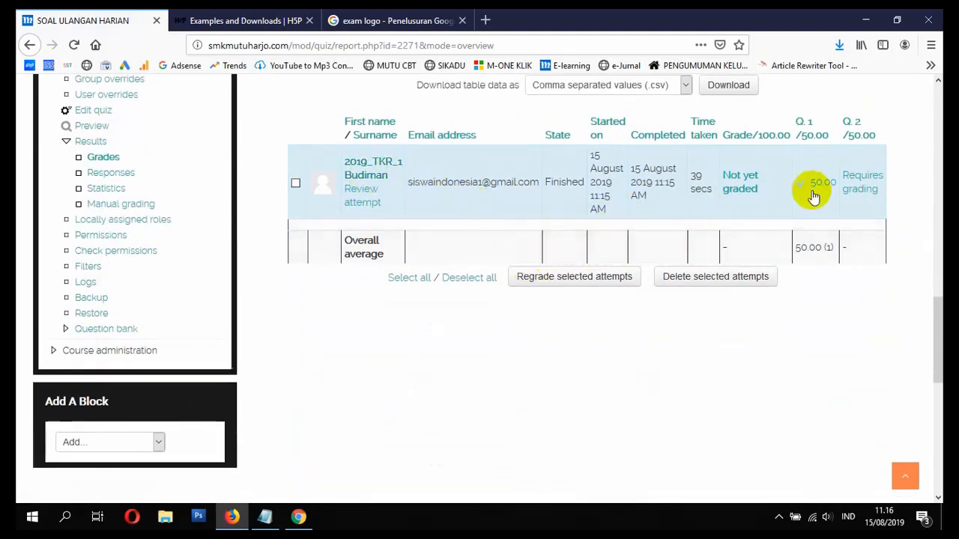
# - Open the comment and override-mark form for the student's question 2 essay
pyautogui.click(858, 191)
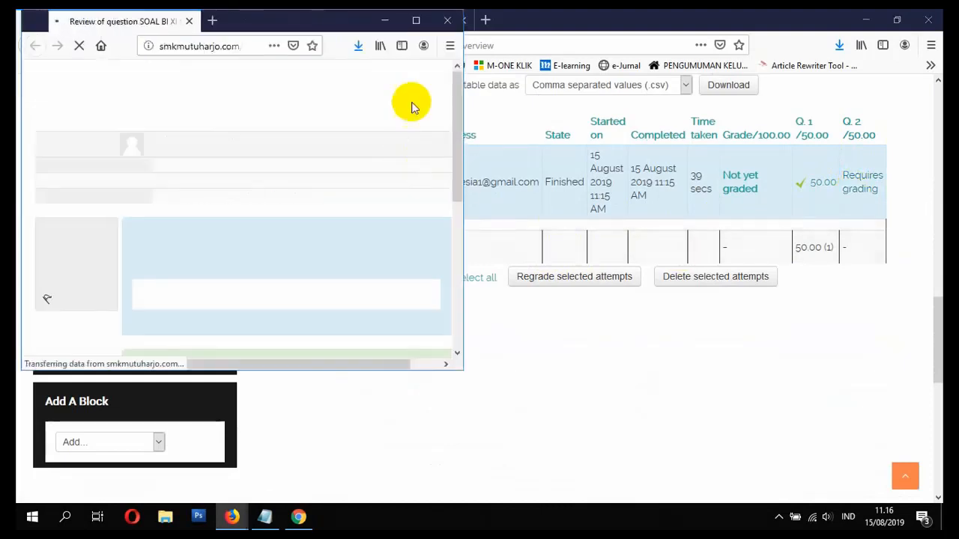
pyautogui.click(417, 23)
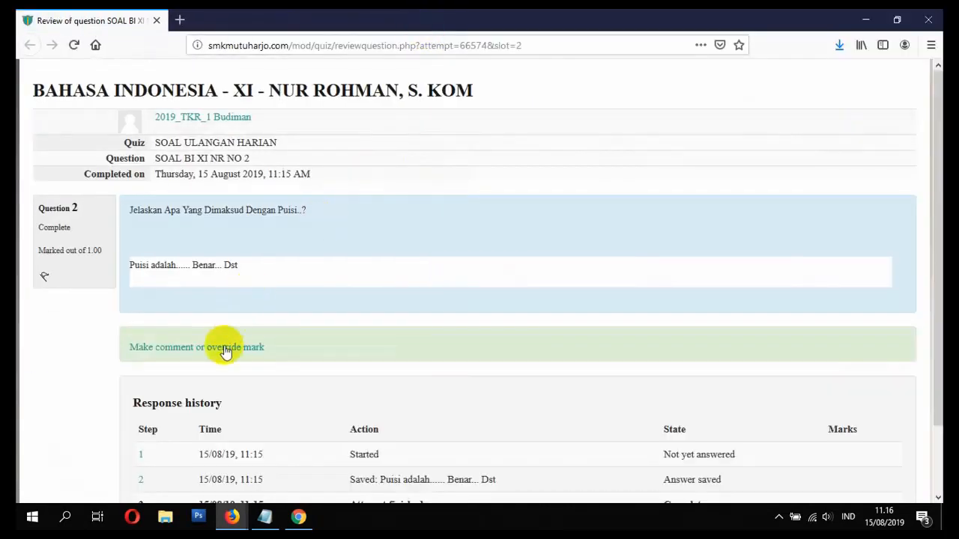
pyautogui.click(227, 350)
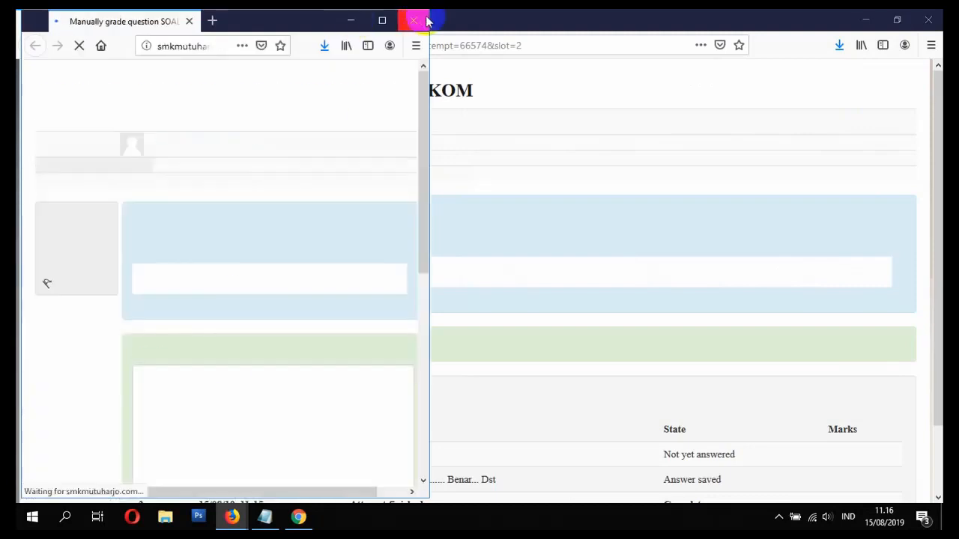
pyautogui.click(413, 21)
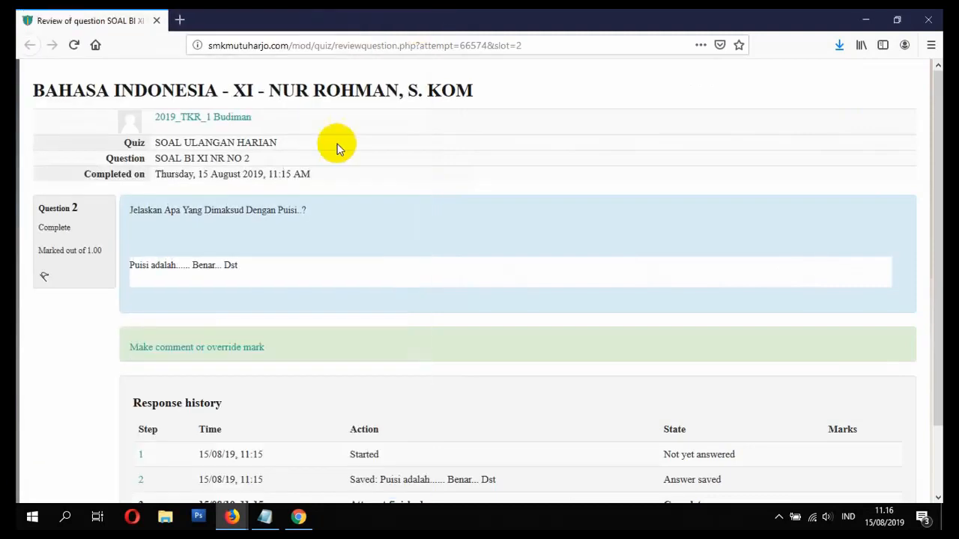
pyautogui.click(191, 349)
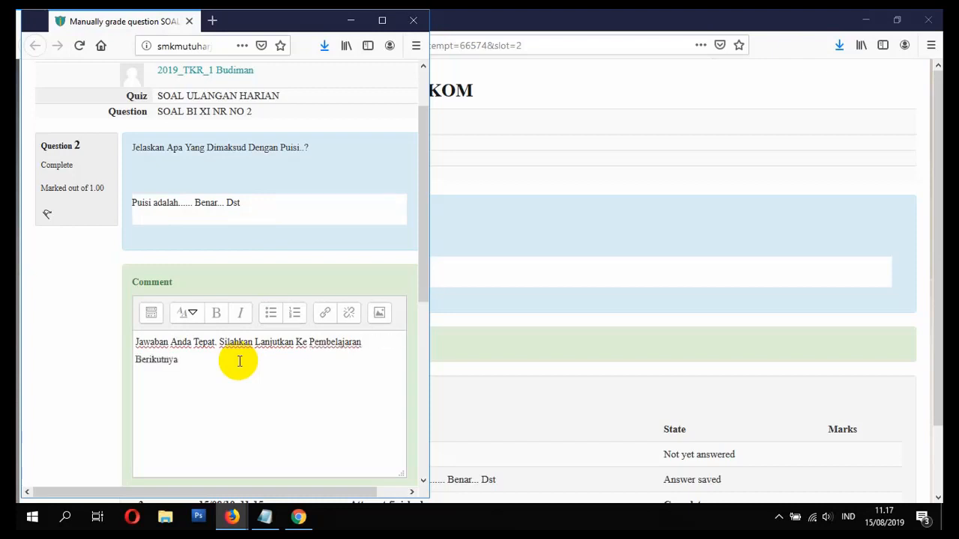
# - Add the comment 'Jawaban Anda Tepat', give a mark of 1, and save
pyautogui.scroll(-5, 240, 360)
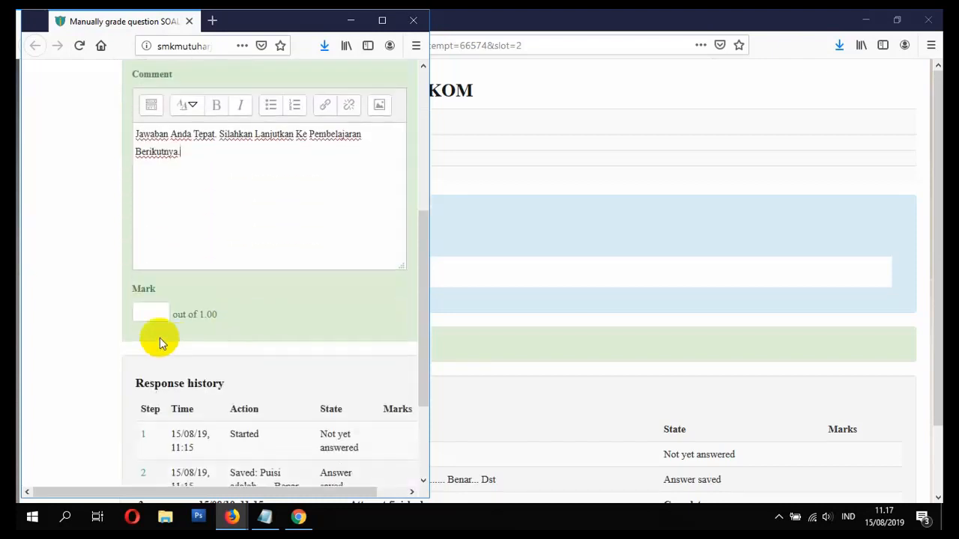
pyautogui.click(145, 311)
pyautogui.scroll(-2, 163, 335)
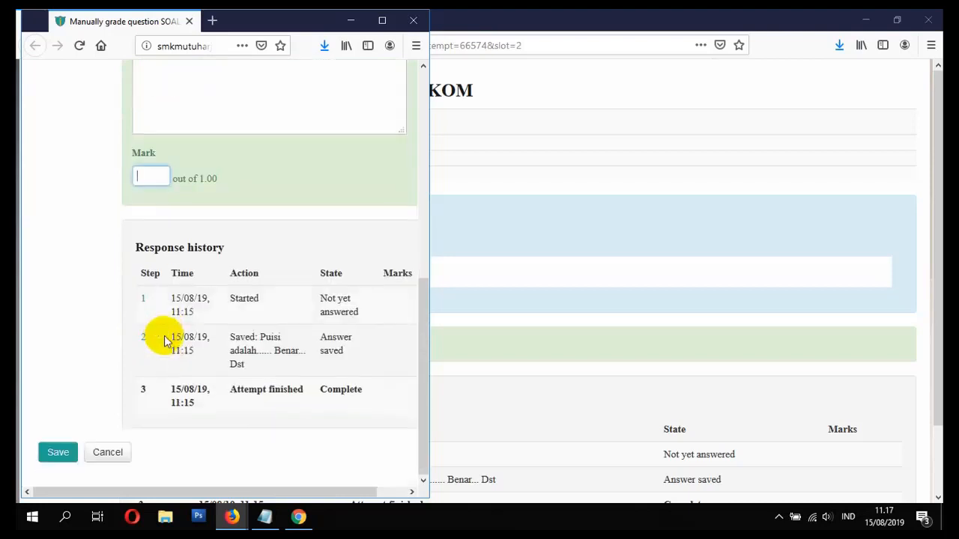
pyautogui.write('1')
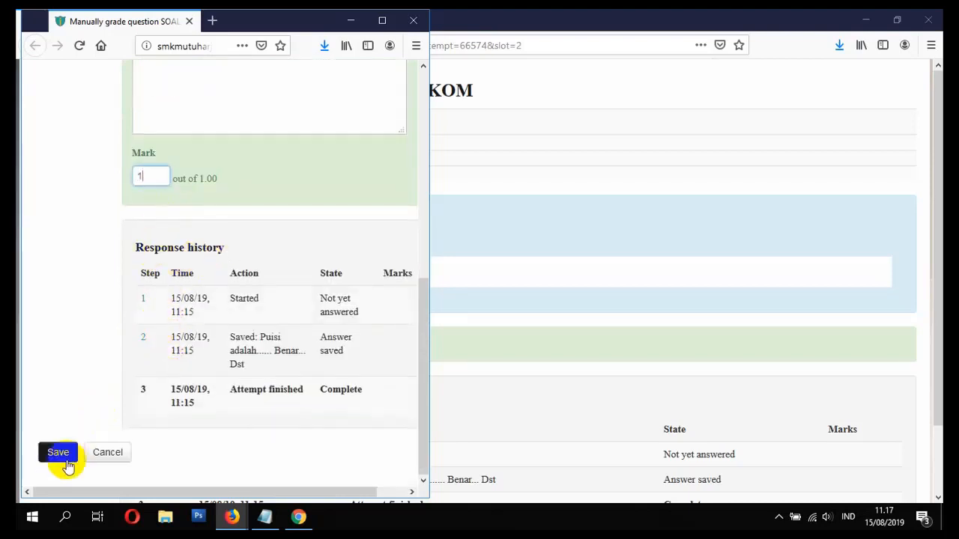
pyautogui.doubleClick(136, 176)
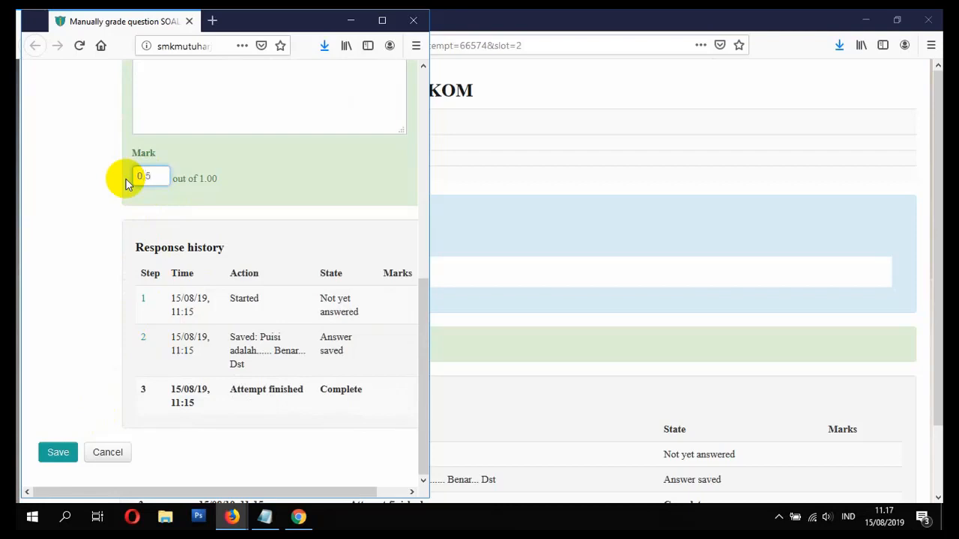
pyautogui.write('1')
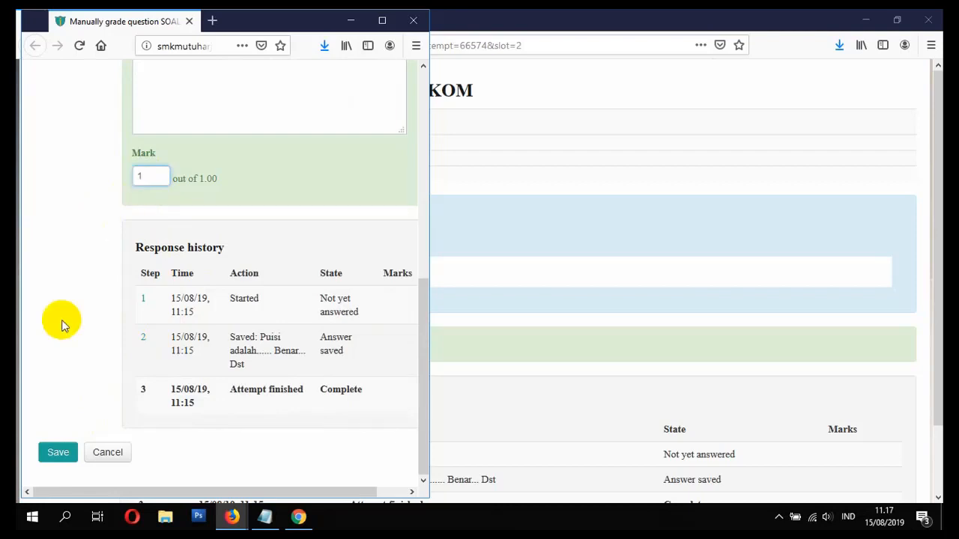
pyautogui.click(58, 453)
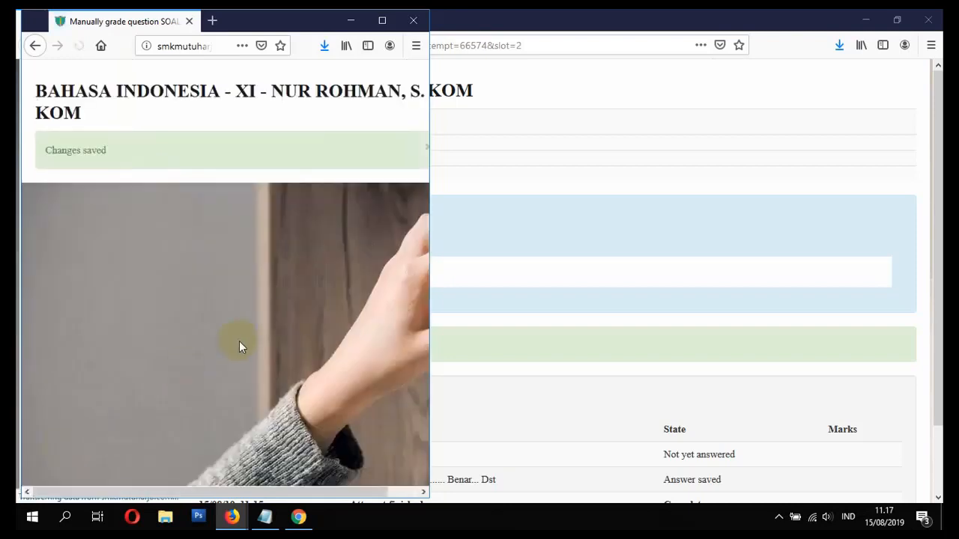
# - Close the grading window and reload the quiz report to refresh grades
pyautogui.scroll(-2, 285, 285)
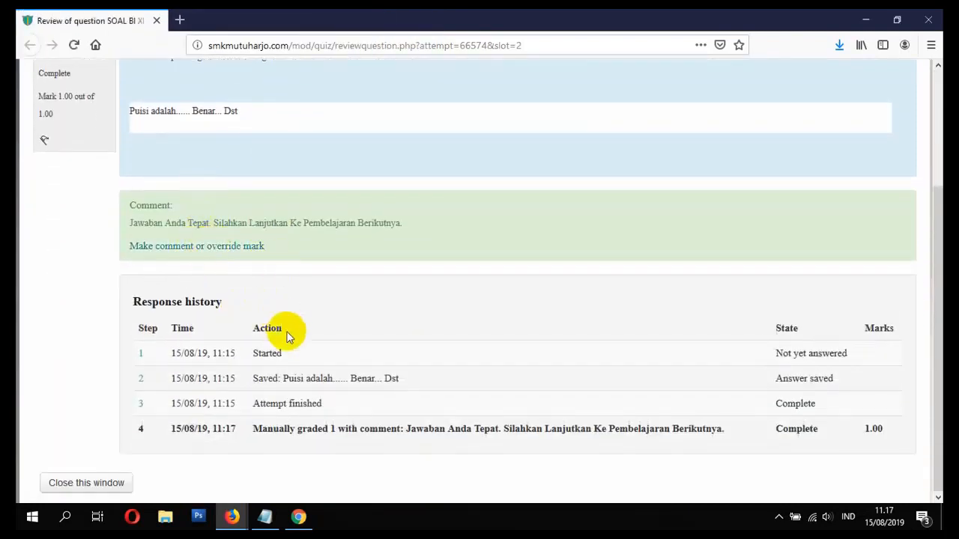
pyautogui.scroll(3, 280, 368)
pyautogui.scroll(-3, 275, 370)
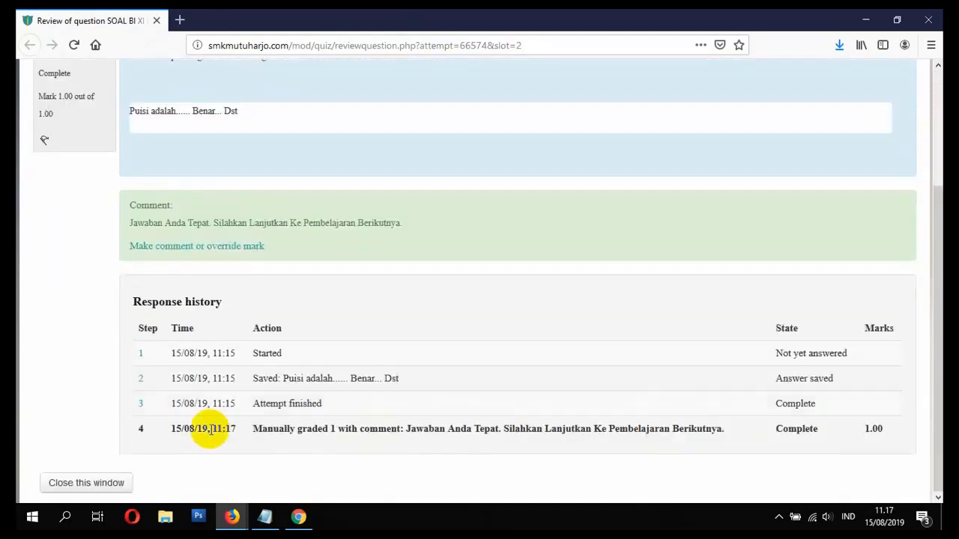
pyautogui.click(87, 483)
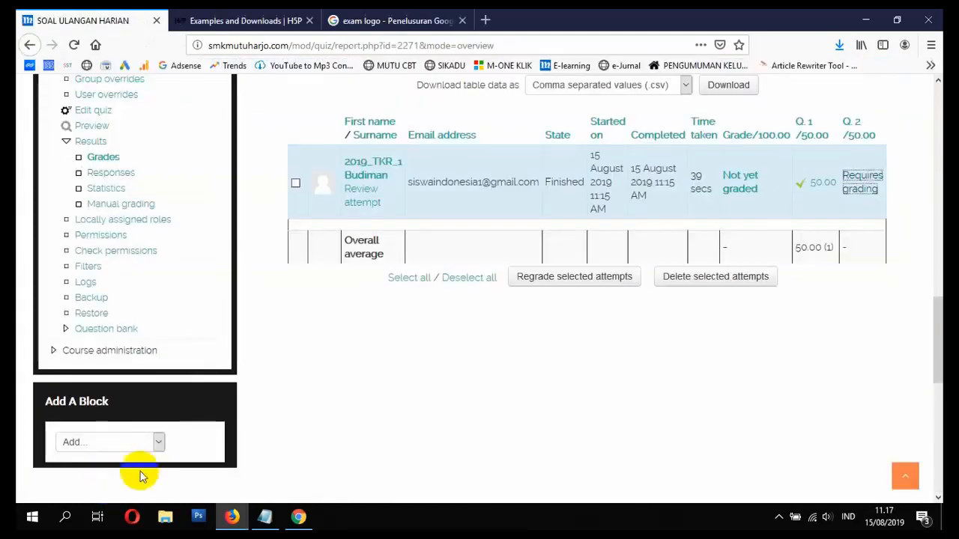
pyautogui.click(71, 47)
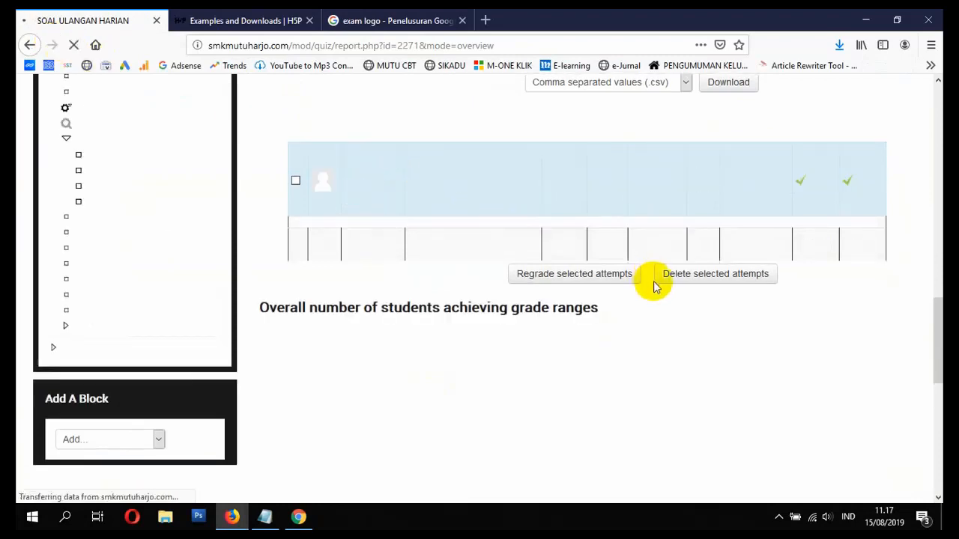
# - Review the attempts table showing 100.00 overall and the grade distribution chart
pyautogui.scroll(-3, 663, 206)
pyautogui.scroll(3, 676, 224)
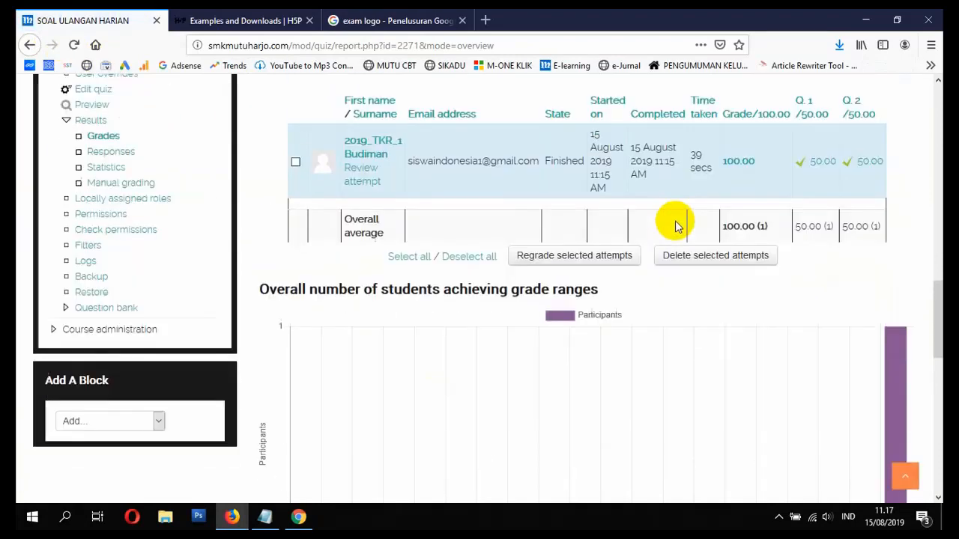
pyautogui.scroll(-5, 816, 215)
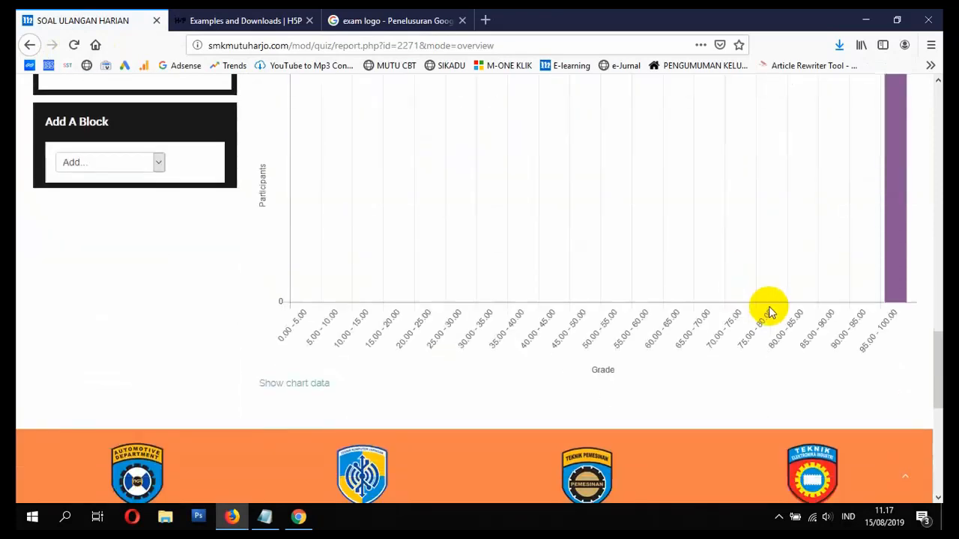
pyautogui.moveTo(886, 295)
pyautogui.scroll(3, 895, 300)
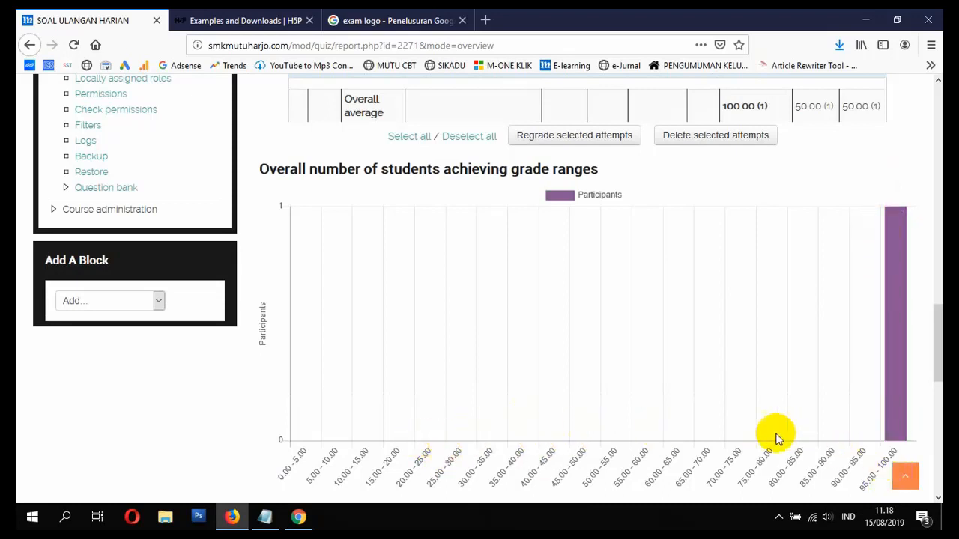
pyautogui.scroll(-3, 607, 413)
pyautogui.scroll(6, 585, 392)
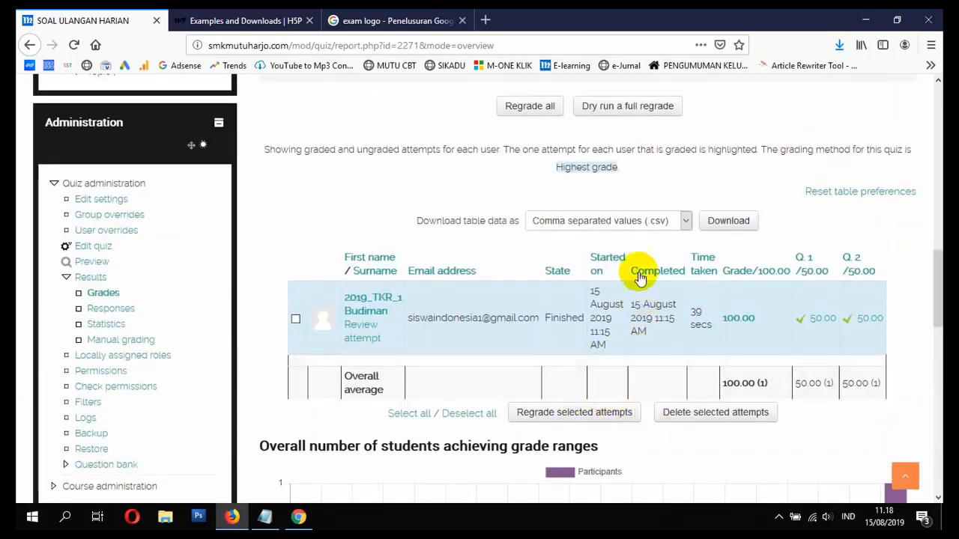
# - Download the quiz grades as Excel .xlsx and open BI-XI-NR-SOAL ULANGAN HARIAN-grades.xlsx
pyautogui.click(659, 225)
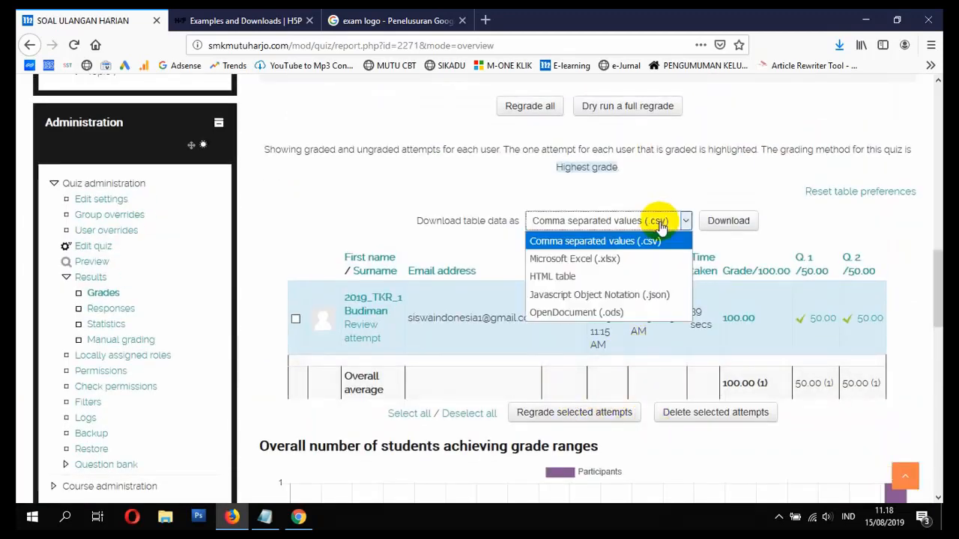
pyautogui.click(616, 263)
pyautogui.click(728, 221)
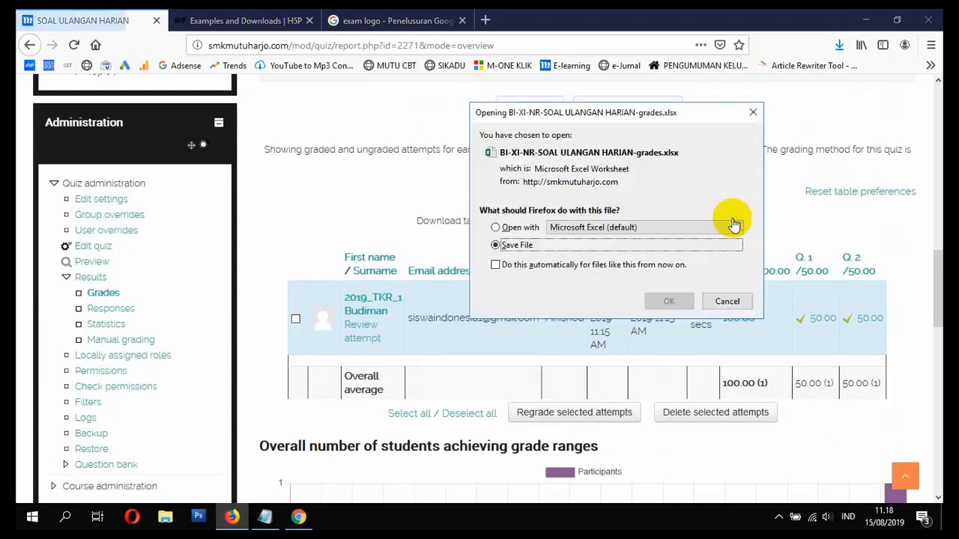
pyautogui.click(663, 301)
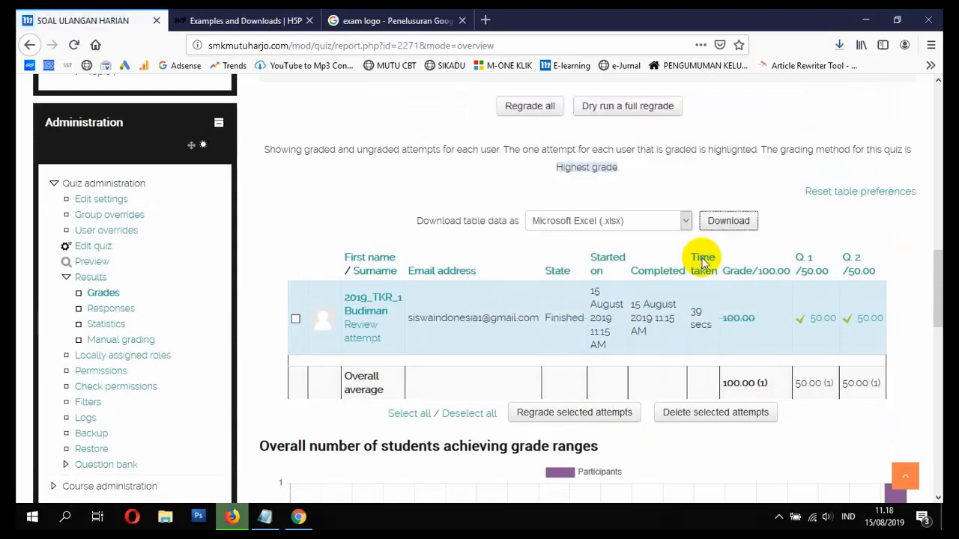
pyautogui.click(842, 47)
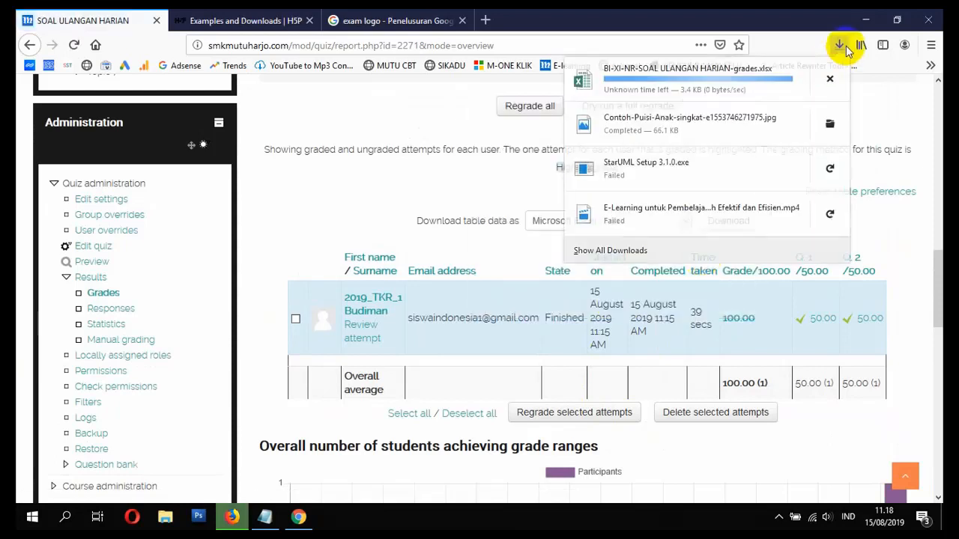
pyautogui.click(738, 82)
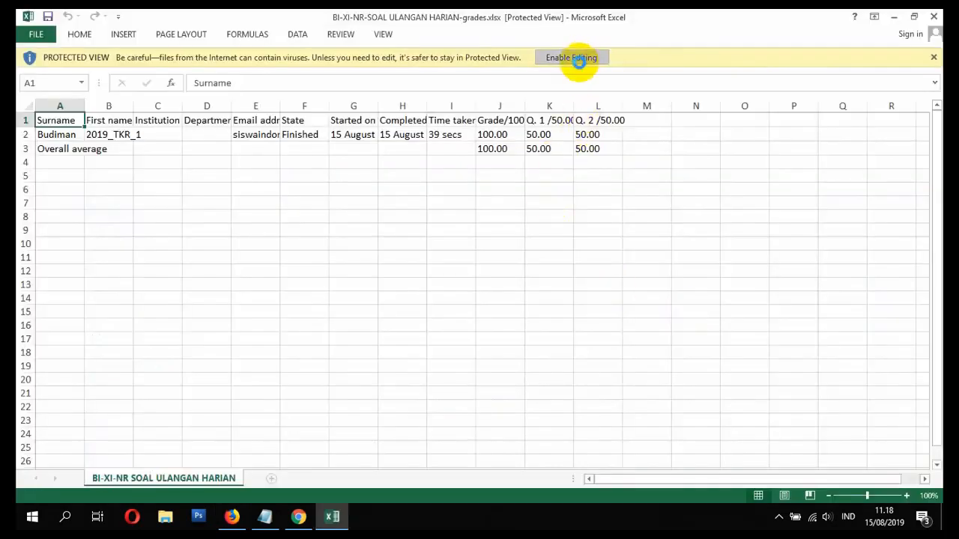
# - Enable editing on the grades sheet and autofit columns A and E
pyautogui.click(580, 63)
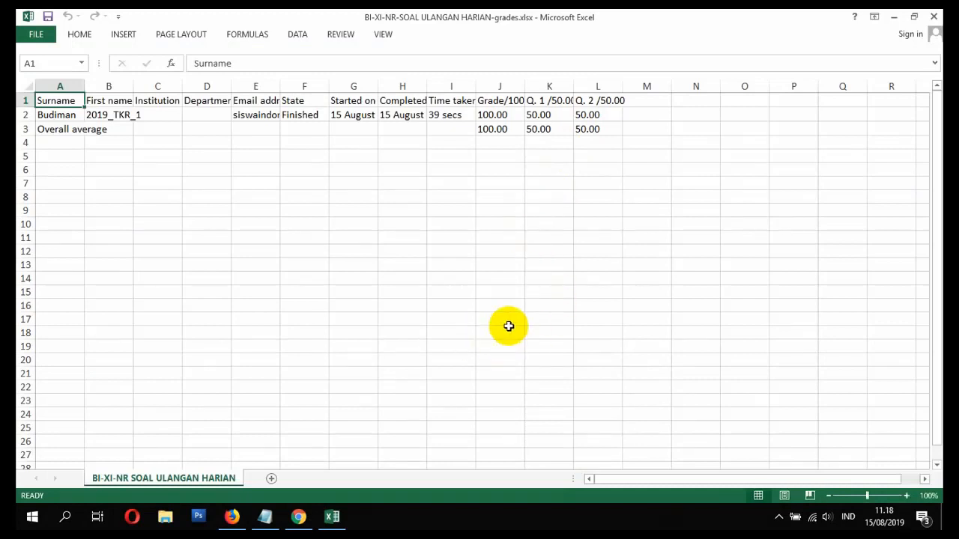
pyautogui.click(235, 154)
pyautogui.click(60, 113)
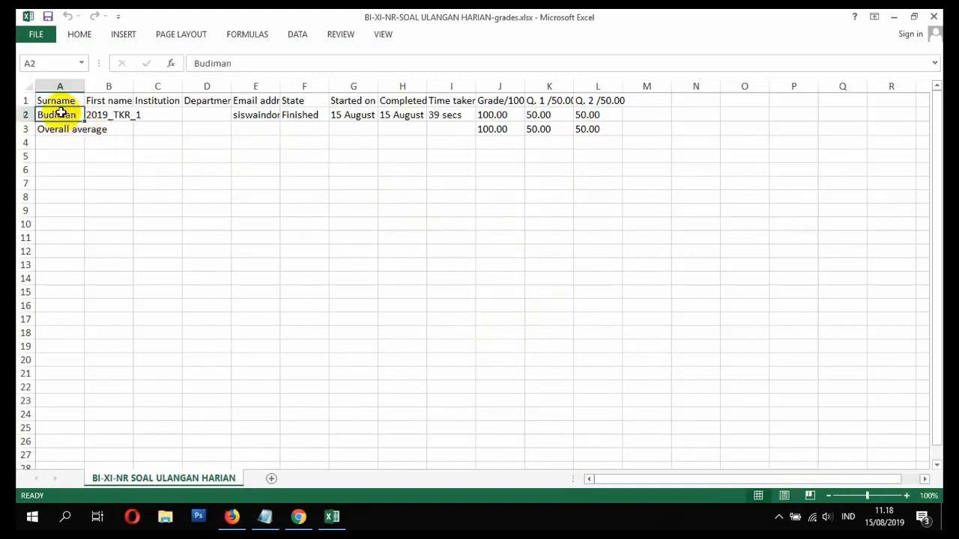
pyautogui.click(102, 112)
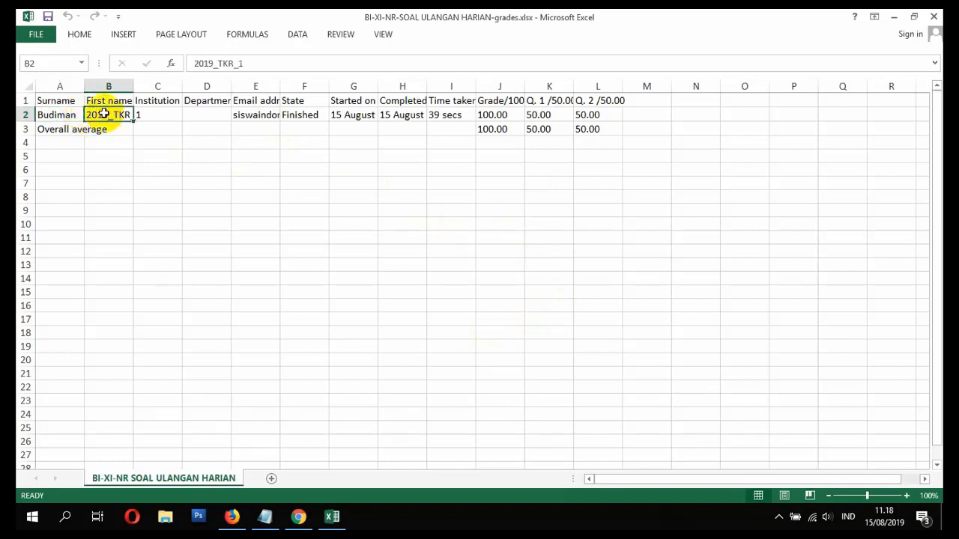
pyautogui.doubleClick(86, 79)
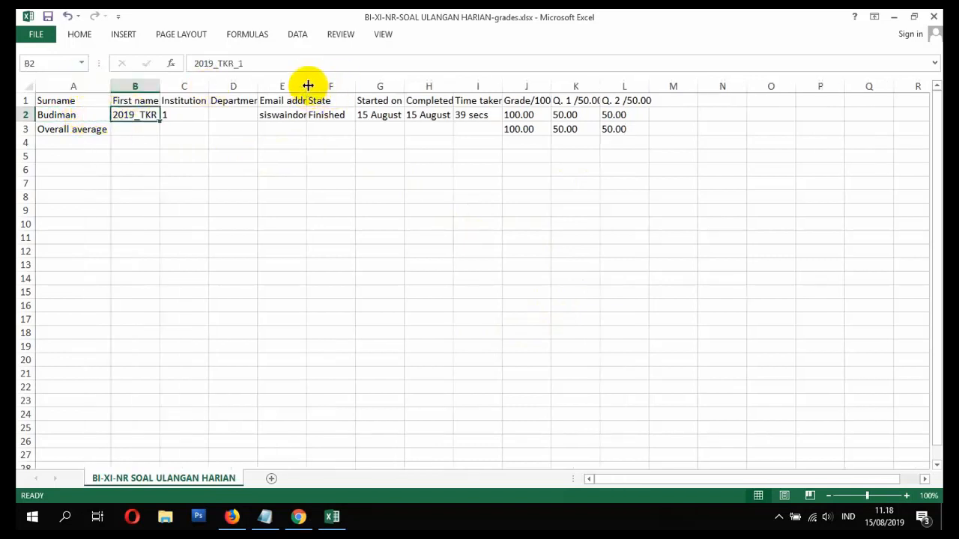
pyautogui.doubleClick(308, 86)
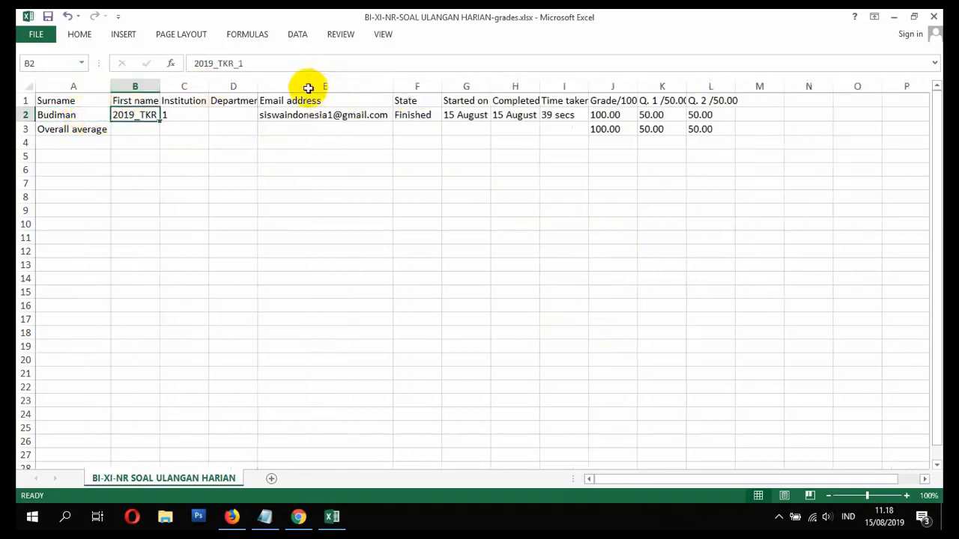
# - Autofit columns G and H, check the time taken and Q. 1 score, then close the workbook
pyautogui.click(449, 114)
pyautogui.doubleClick(490, 86)
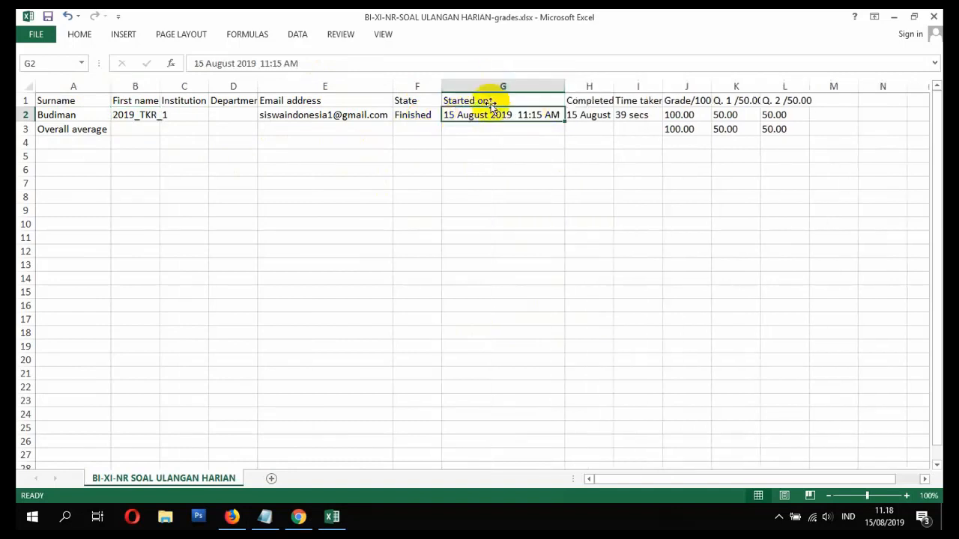
pyautogui.doubleClick(613, 86)
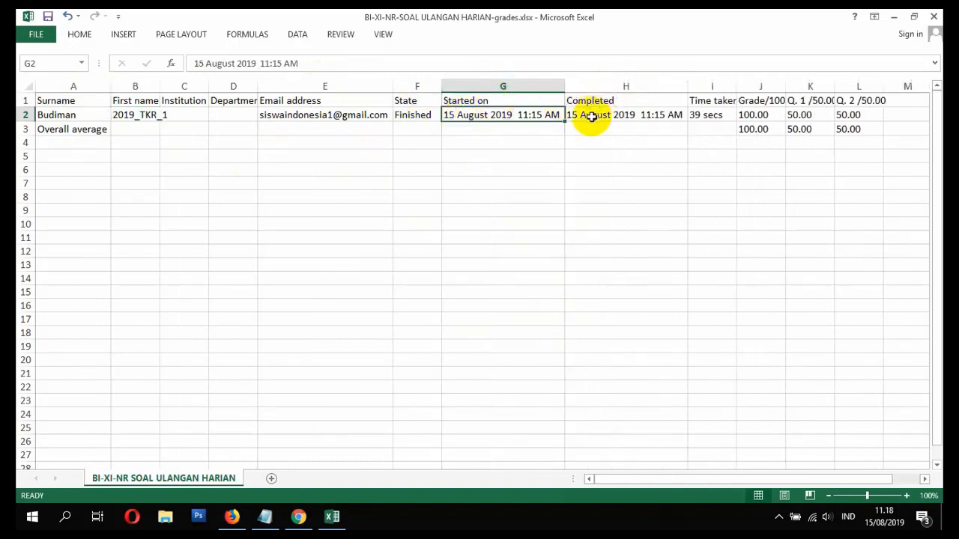
pyautogui.click(708, 114)
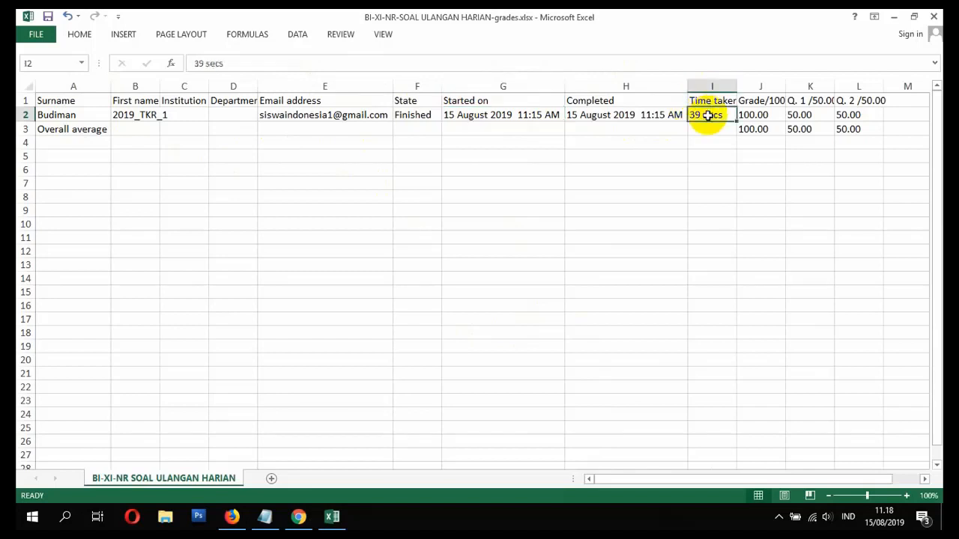
pyautogui.moveTo(664, 478); pyautogui.dragTo(697, 420)
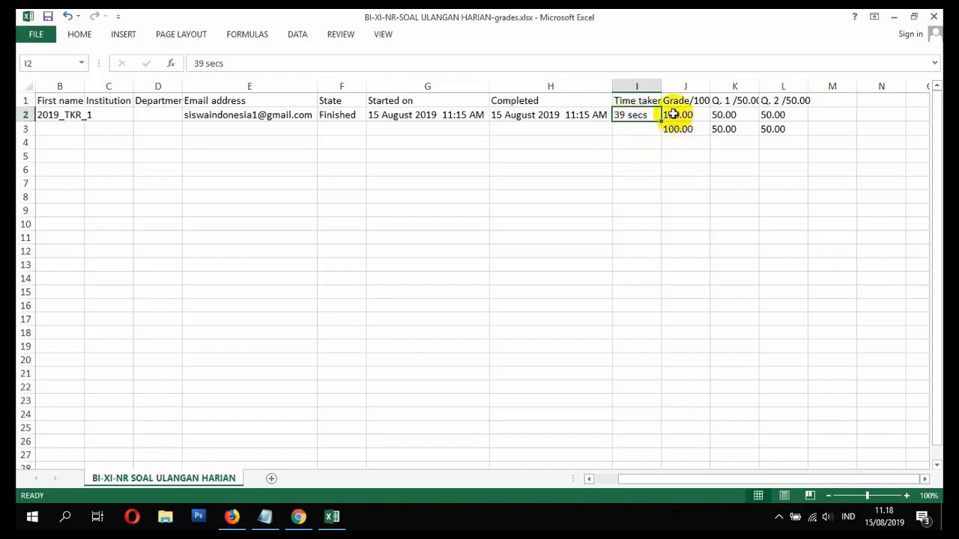
pyautogui.click(738, 116)
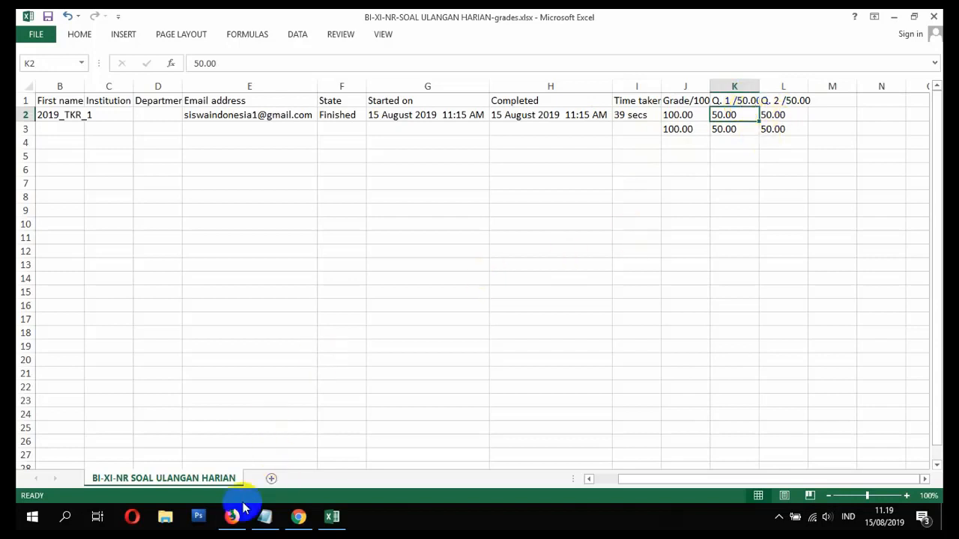
pyautogui.click(934, 16)
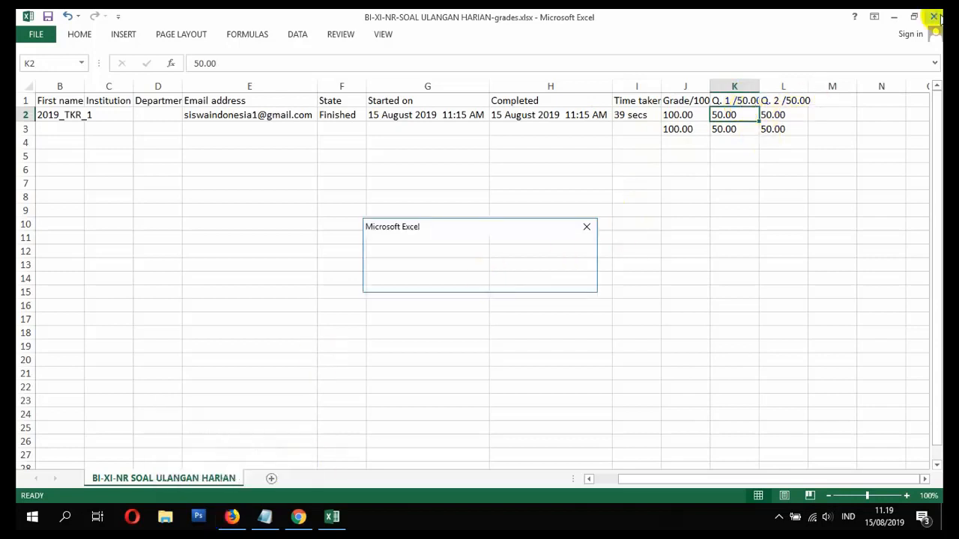
# - Close Excel without saving, then review and close the student's correct Question 1 answer (50.00)
pyautogui.click(472, 280)
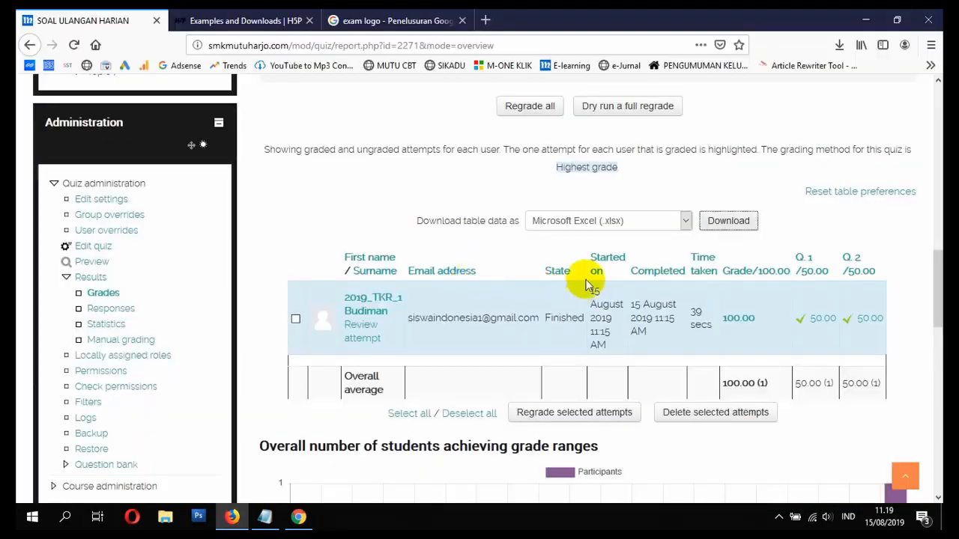
pyautogui.scroll(-1, 642, 262)
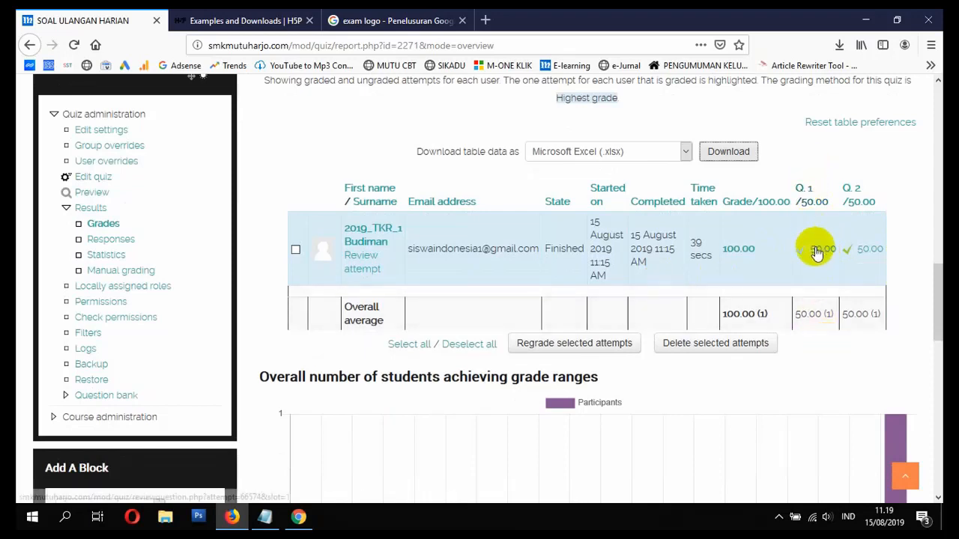
pyautogui.click(815, 271)
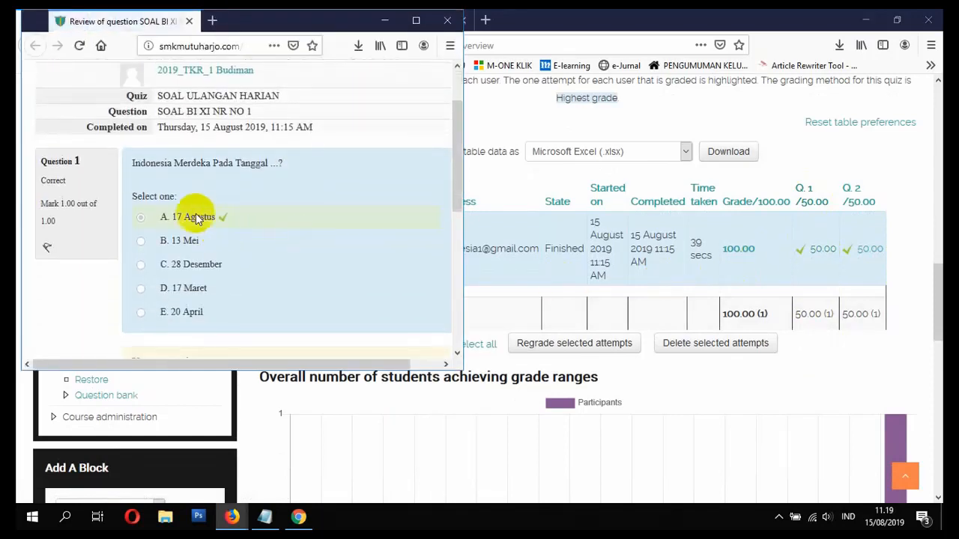
pyautogui.scroll(-2, 212, 222)
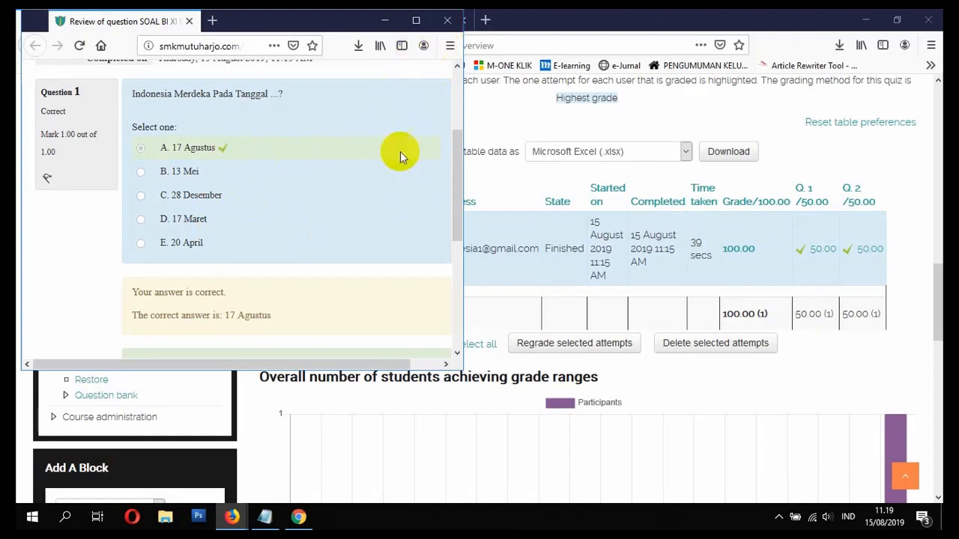
pyautogui.scroll(-6, 349, 208)
pyautogui.scroll(6, 350, 207)
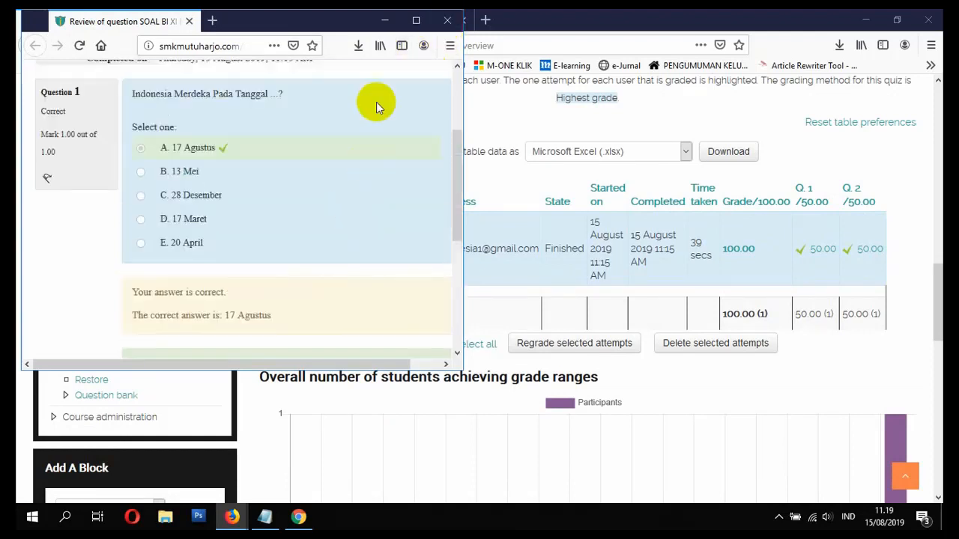
pyautogui.click(448, 20)
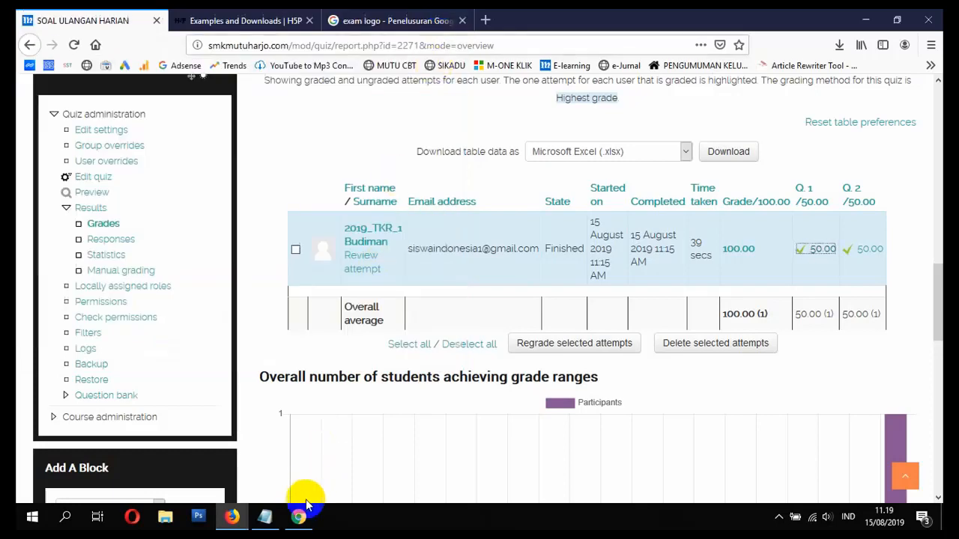
pyautogui.click(300, 516)
# - Mark checklist items 14 (DOWNLOAD HASIL QUIZ SISWA) and 18 as SELESAI in Notepad
pyautogui.click(264, 517)
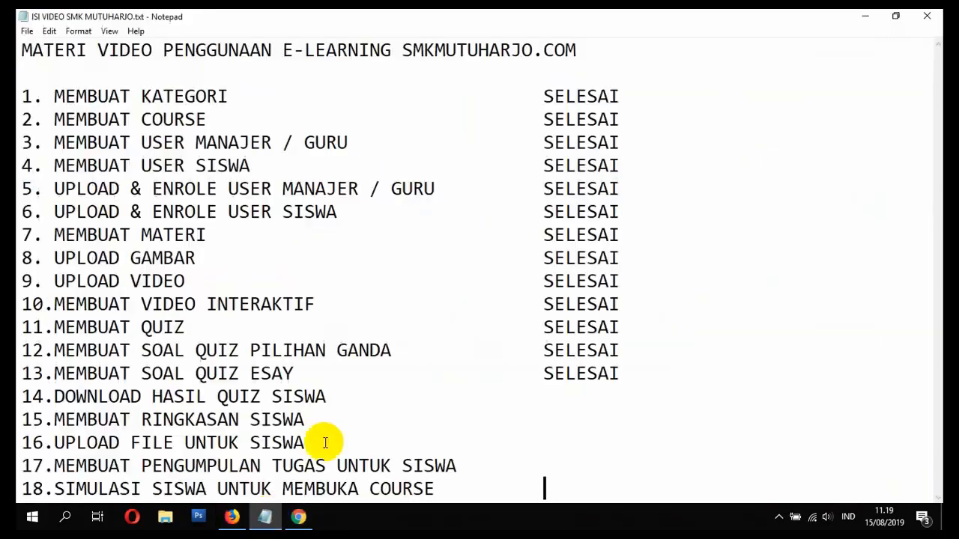
pyautogui.click(456, 396)
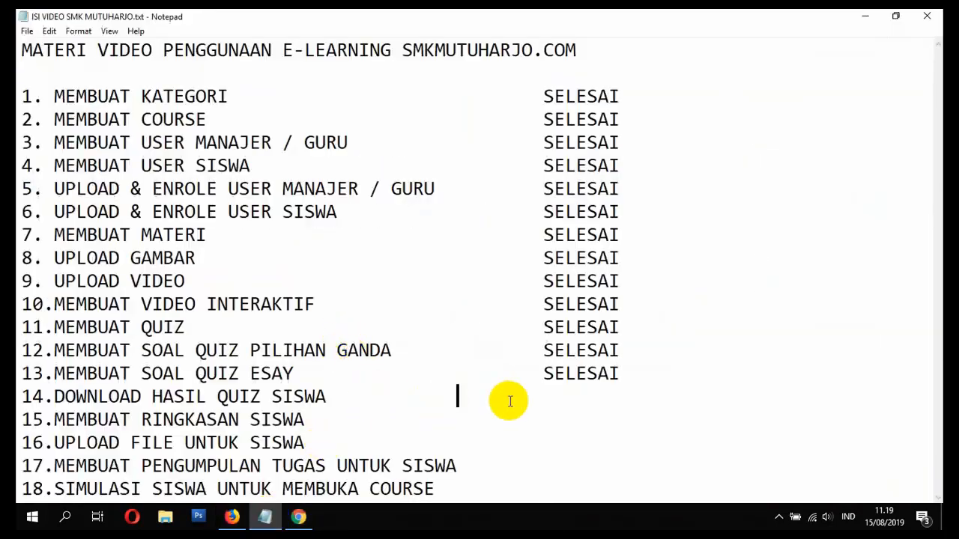
pyautogui.click(581, 395)
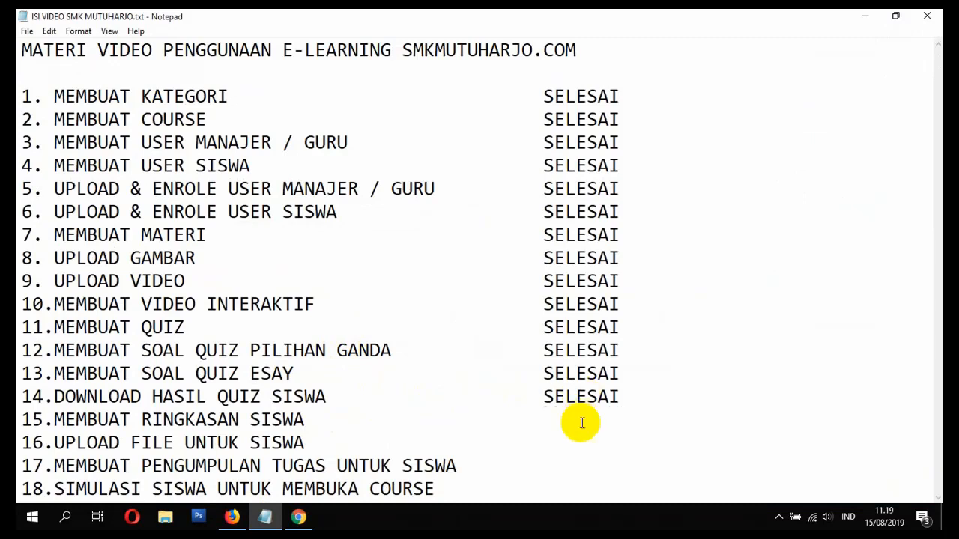
pyautogui.click(607, 493)
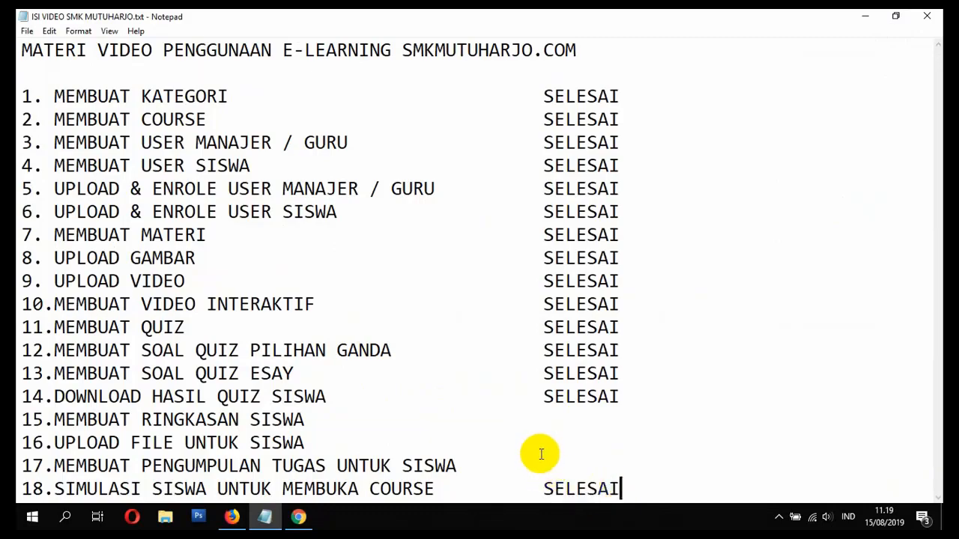
pyautogui.click(560, 421)
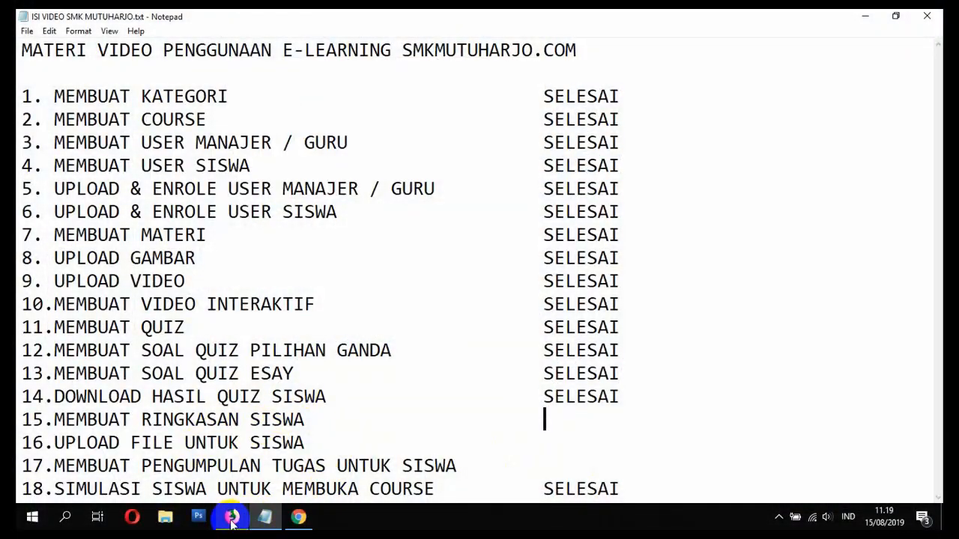
pyautogui.click(232, 519)
# - Go from the school's e-learning home page to the BAHASA INDONESIA course page
pyautogui.scroll(5, 371, 330)
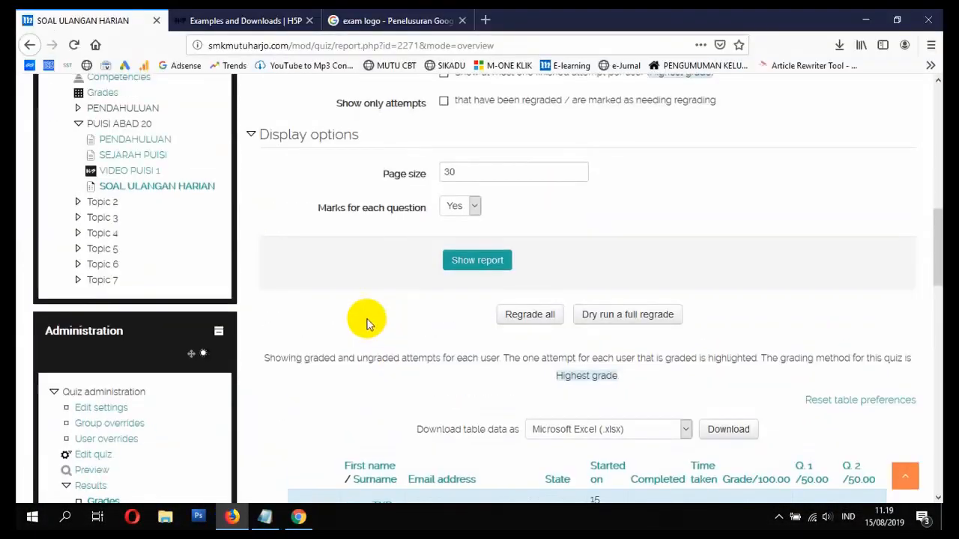
pyautogui.scroll(8, 367, 324)
pyautogui.scroll(-3, 64, 342)
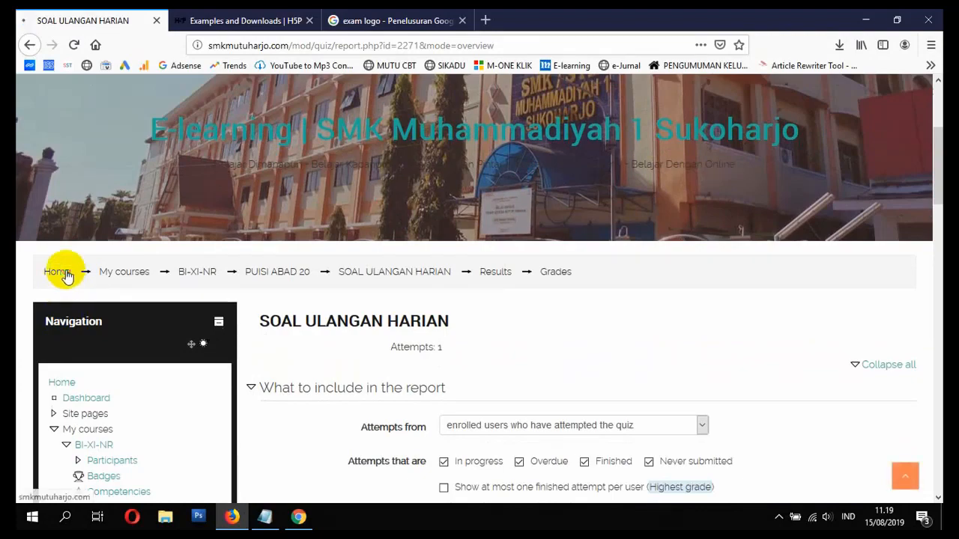
pyautogui.click(64, 273)
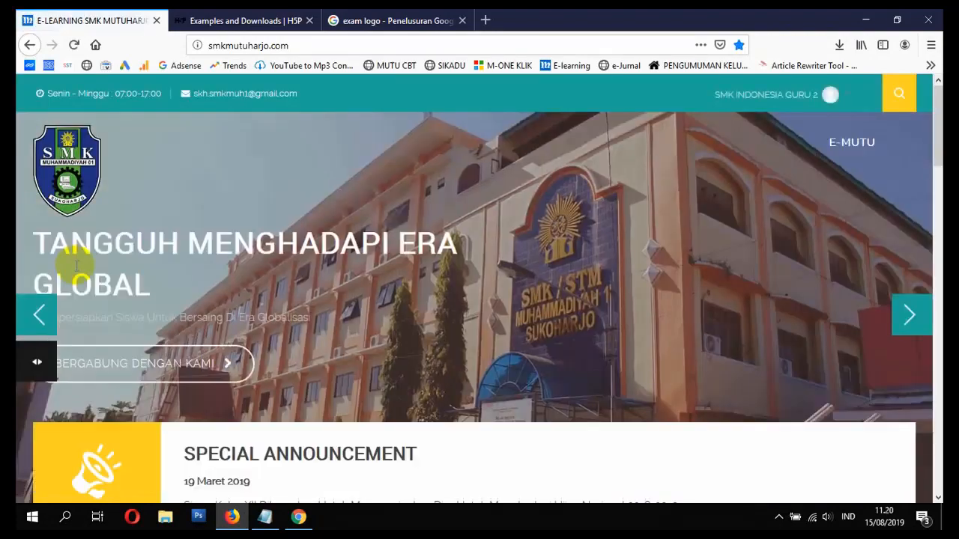
pyautogui.scroll(-15, 125, 266)
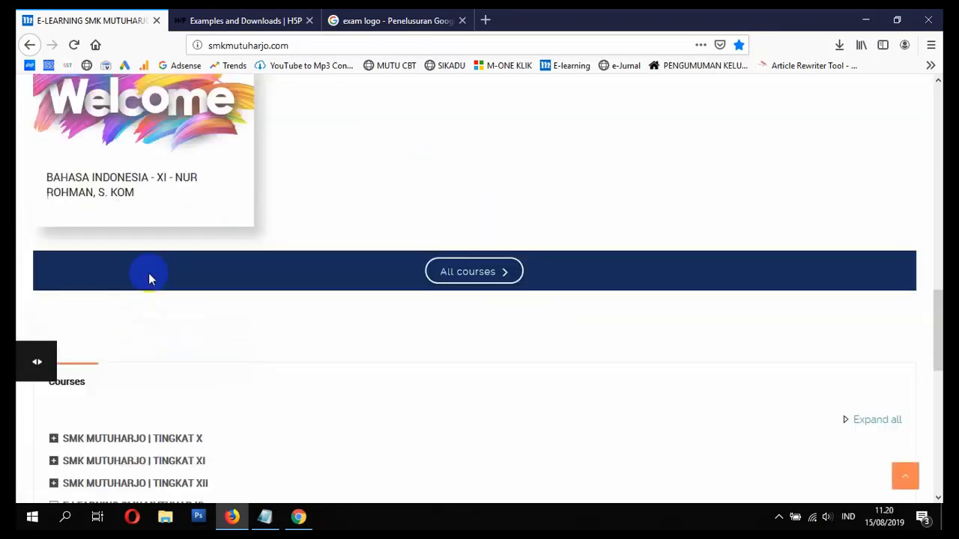
pyautogui.scroll(2, 82, 281)
pyautogui.click(96, 290)
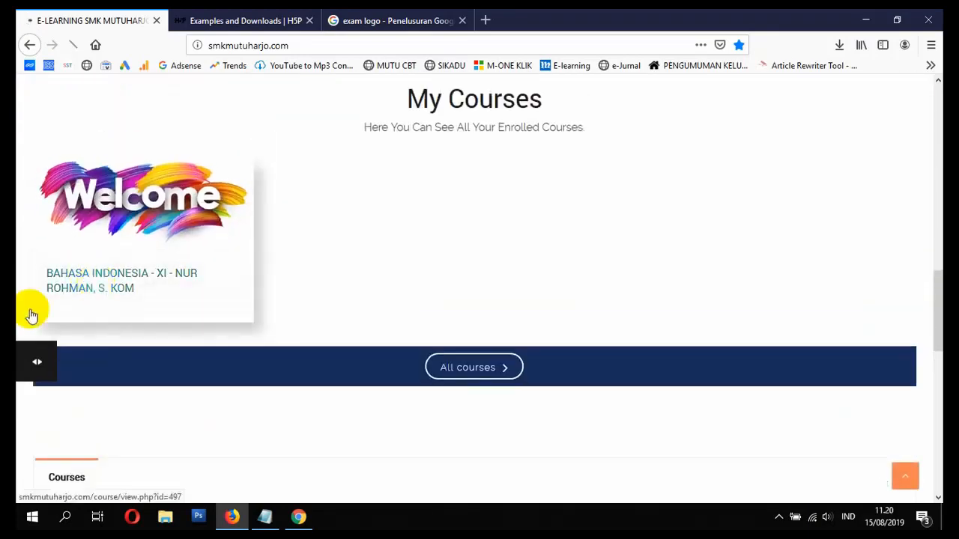
pyautogui.scroll(-3, 182, 311)
pyautogui.scroll(-15, 182, 310)
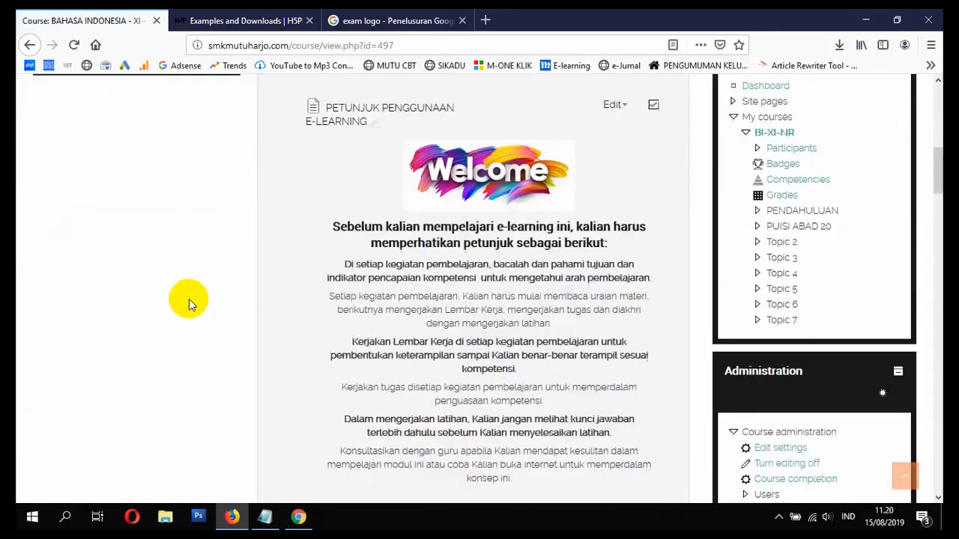
pyautogui.scroll(-6, 431, 256)
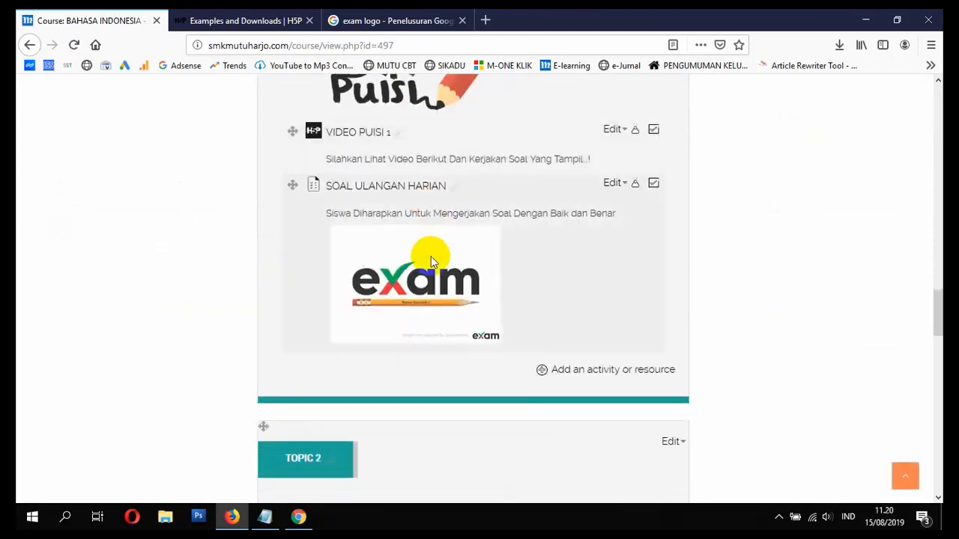
# - Pick Wiki in the activity chooser and add it to the section
pyautogui.click(574, 240)
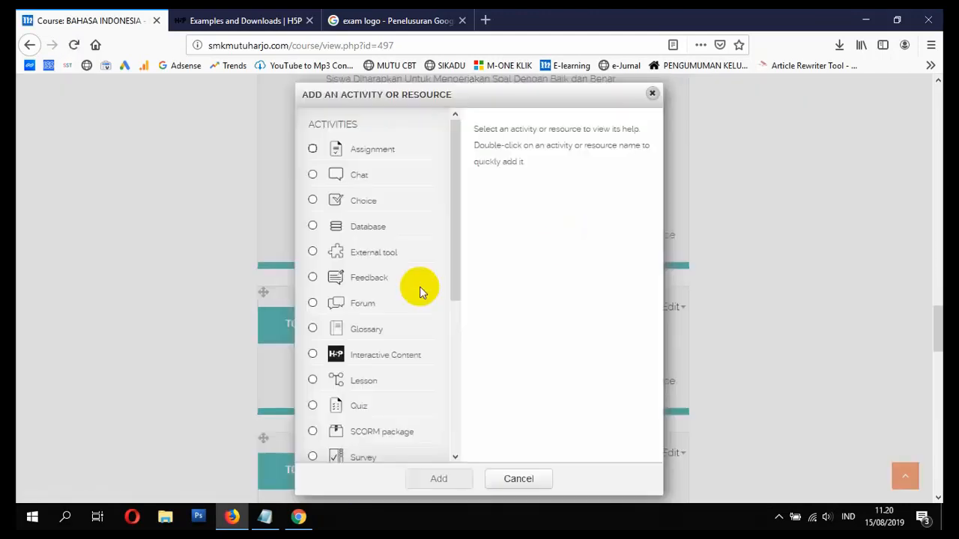
pyautogui.moveTo(455, 145); pyautogui.dragTo(456, 197)
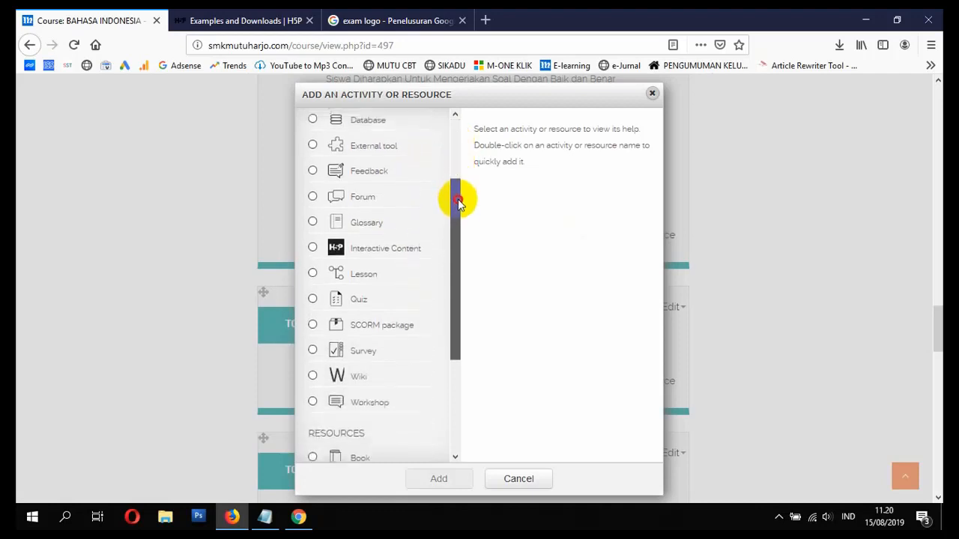
pyautogui.click(336, 372)
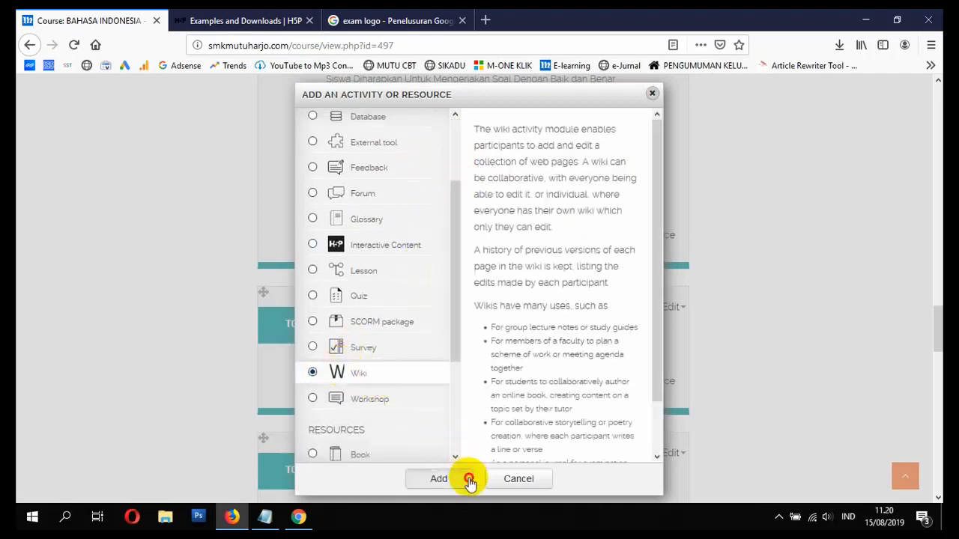
pyautogui.click(464, 479)
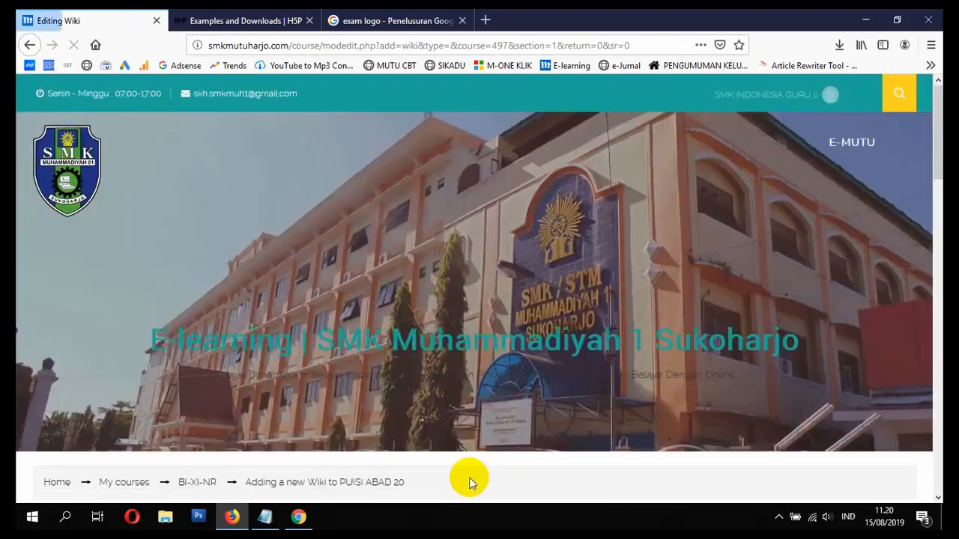
# - Name the wiki 'RINGKASAN PERTEMUAN 1' and describe it as an online summary task after reading
pyautogui.scroll(-2, 460, 467)
pyautogui.scroll(-6, 461, 466)
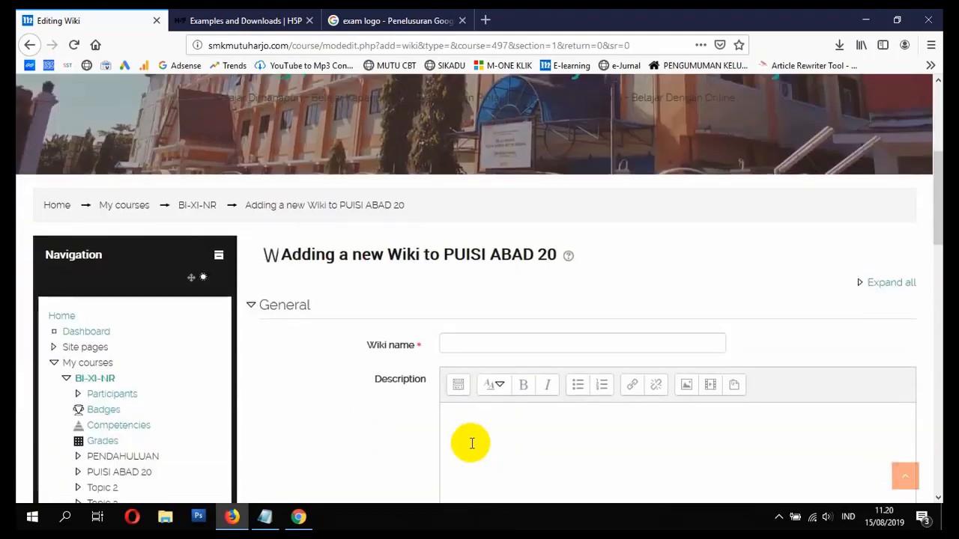
pyautogui.click(486, 273)
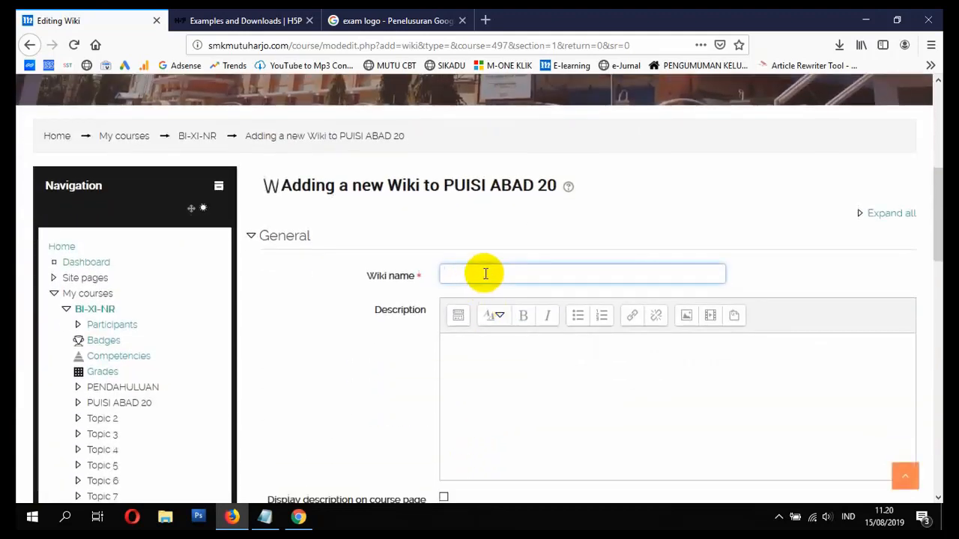
pyautogui.write('RINGKASAN PERTE')
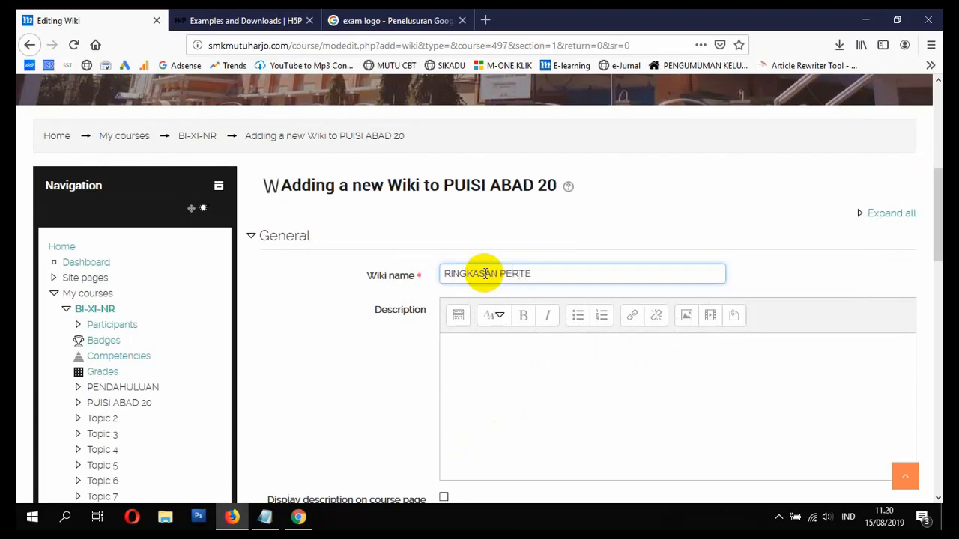
pyautogui.write('MUAN 1')
pyautogui.click(513, 385)
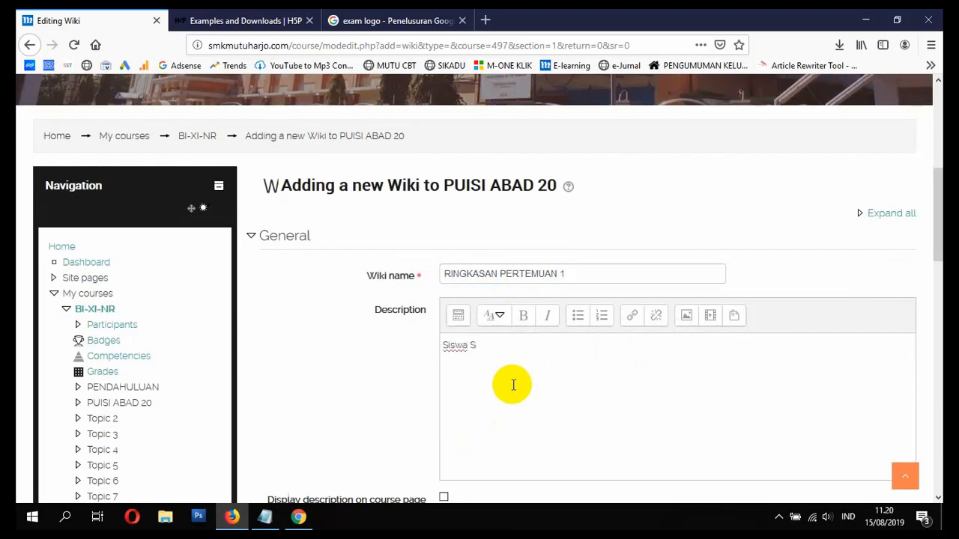
pyautogui.write('Siswa Setelah Me')
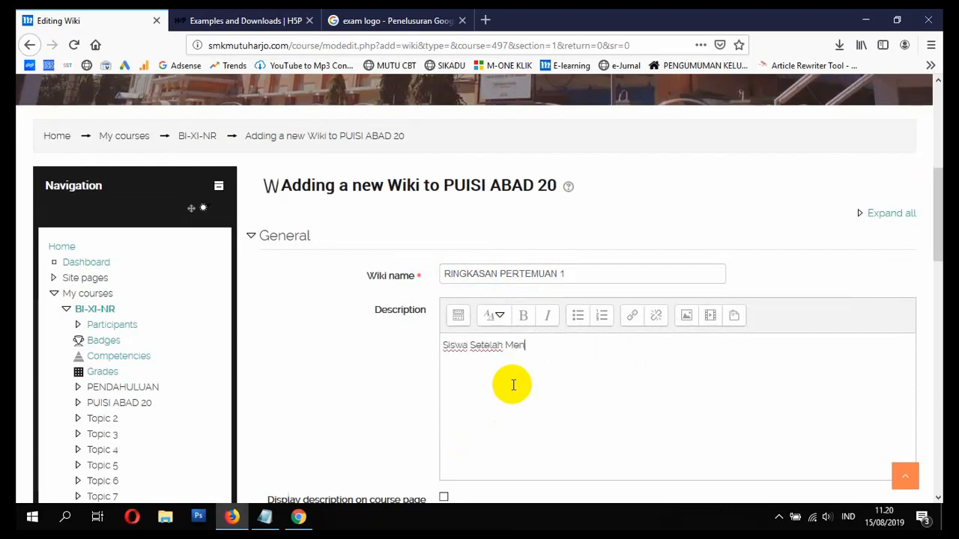
pyautogui.write('mbaca ')
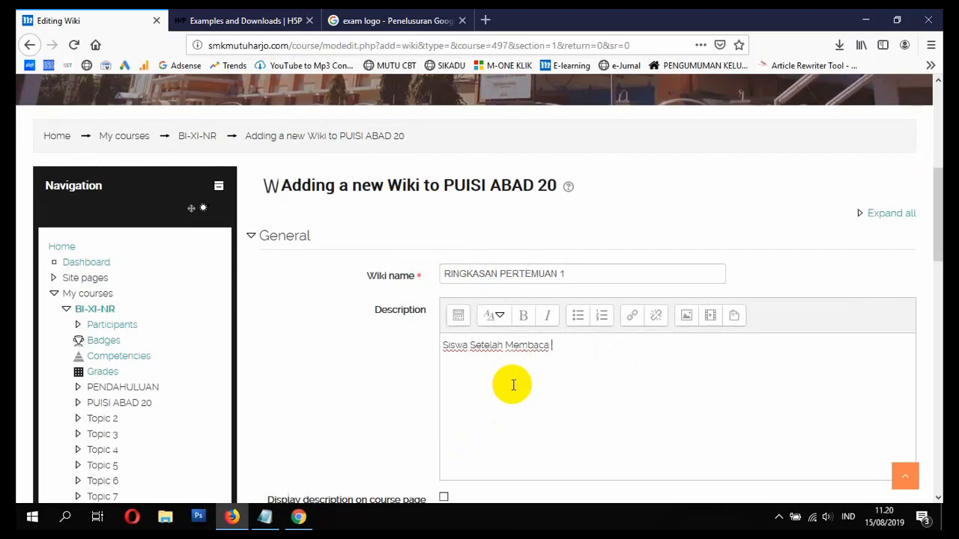
pyautogui.write('Materi Diharapkan Untuk Me')
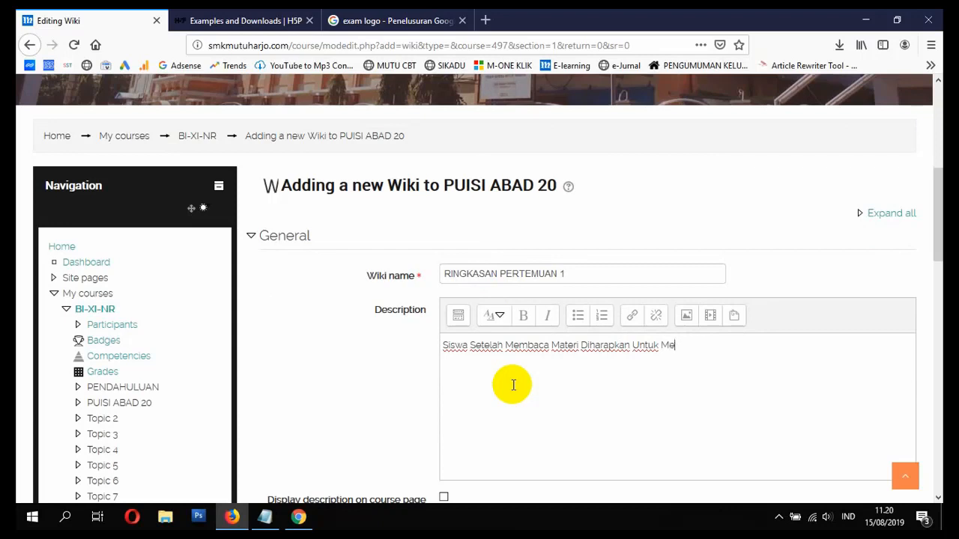
pyautogui.write('ngisi Ringkasan Sec')
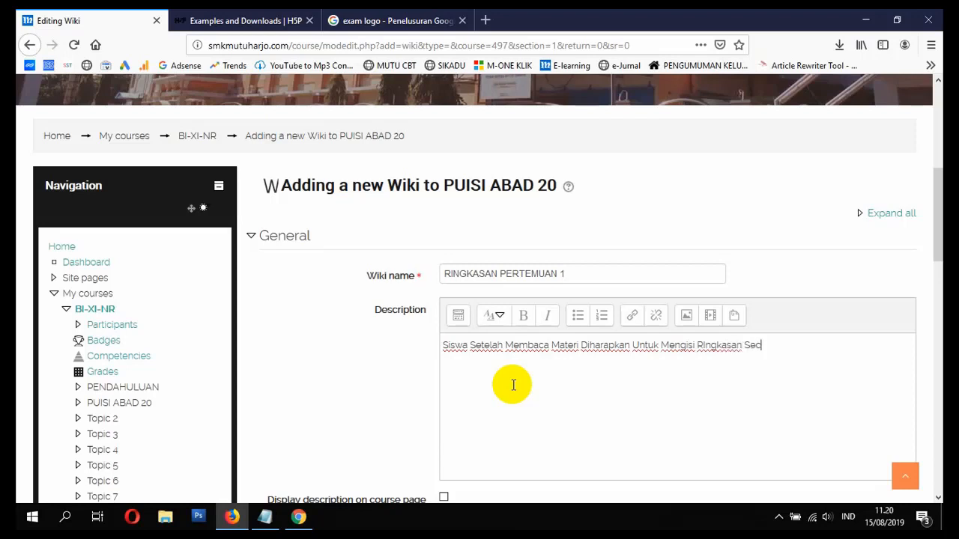
pyautogui.write('ara Online Melalui Menu Be')
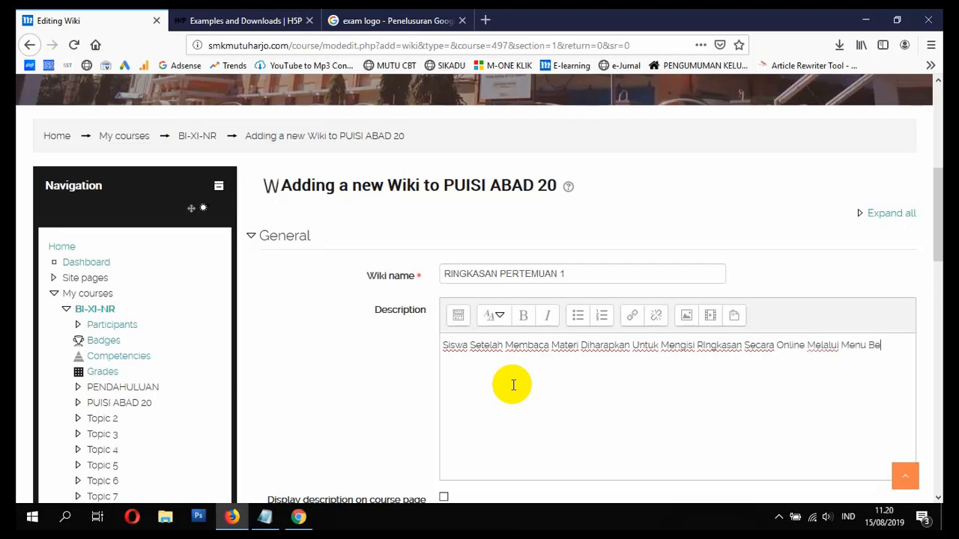
# - Finish and display the description, set Individual wiki mode, first page 'RINGKASAN PERTEMUAN PERTAMA'
pyautogui.write('Ini.')
pyautogui.scroll(-4, 513, 385)
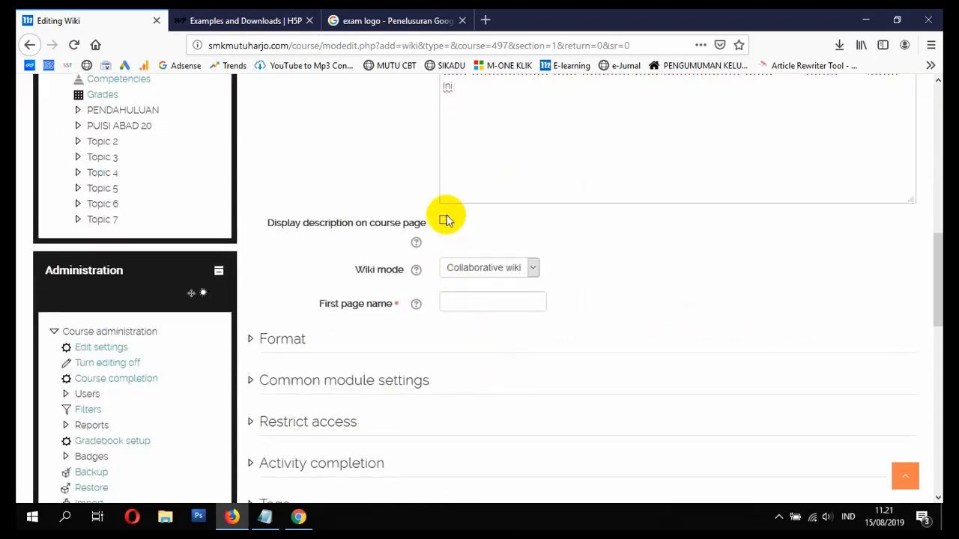
pyautogui.click(443, 220)
pyautogui.click(498, 274)
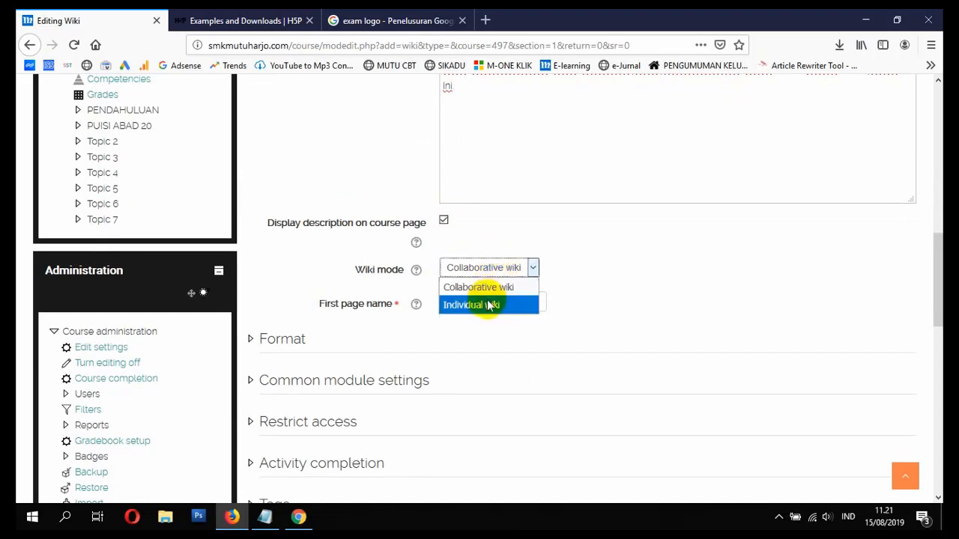
pyautogui.click(487, 306)
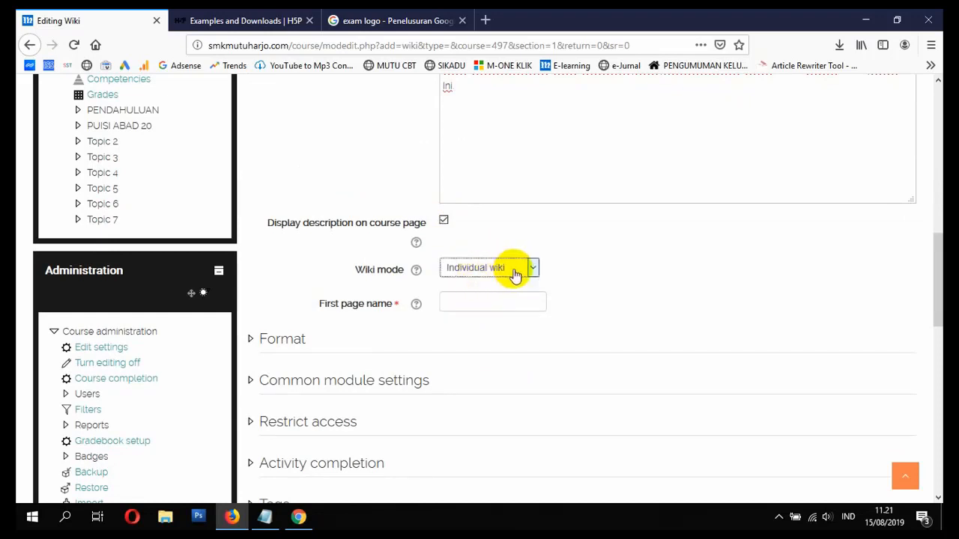
pyautogui.click(494, 302)
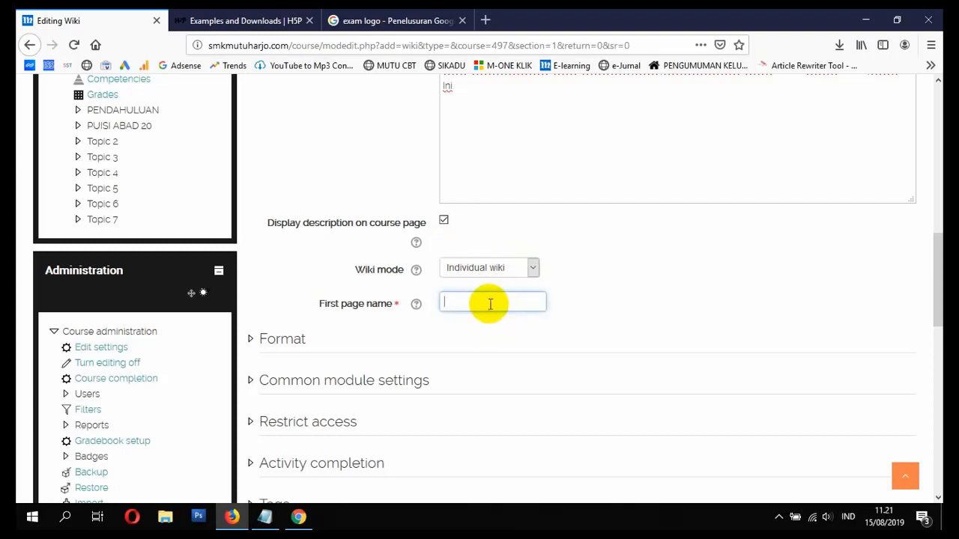
pyautogui.write('RINGKASAN PERTEMUA')
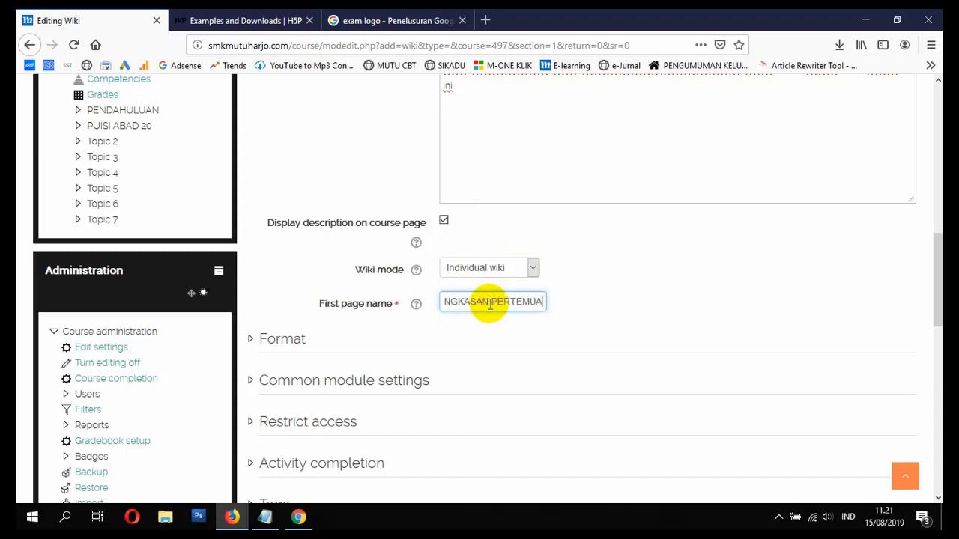
pyautogui.write('N PERTAMA')
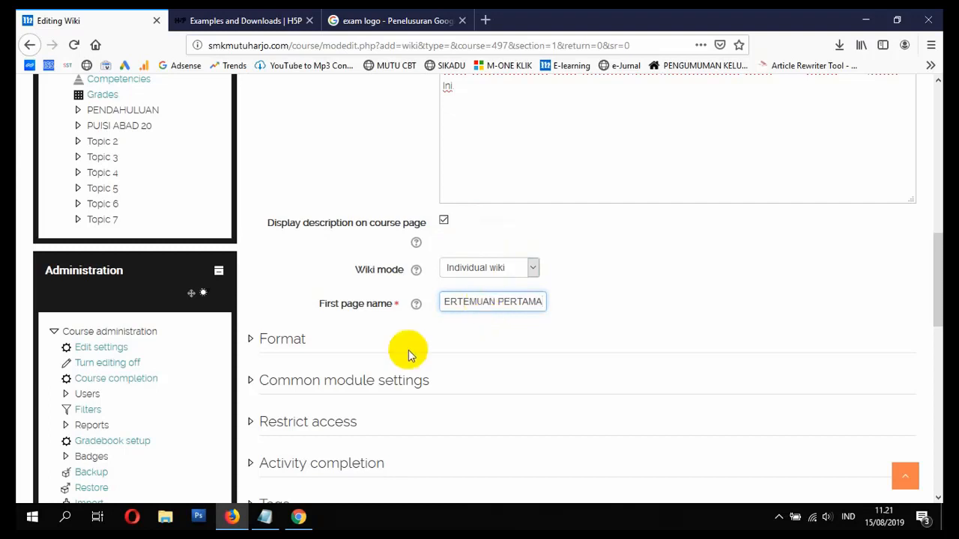
# - Force HTML as the default format for all wiki pages
pyautogui.click(285, 339)
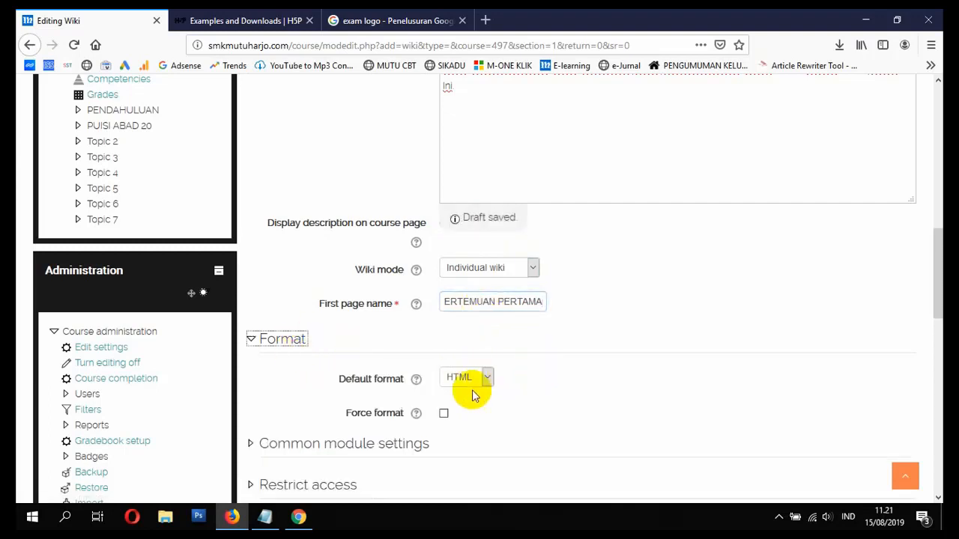
pyautogui.scroll(-3, 455, 407)
pyautogui.click(442, 275)
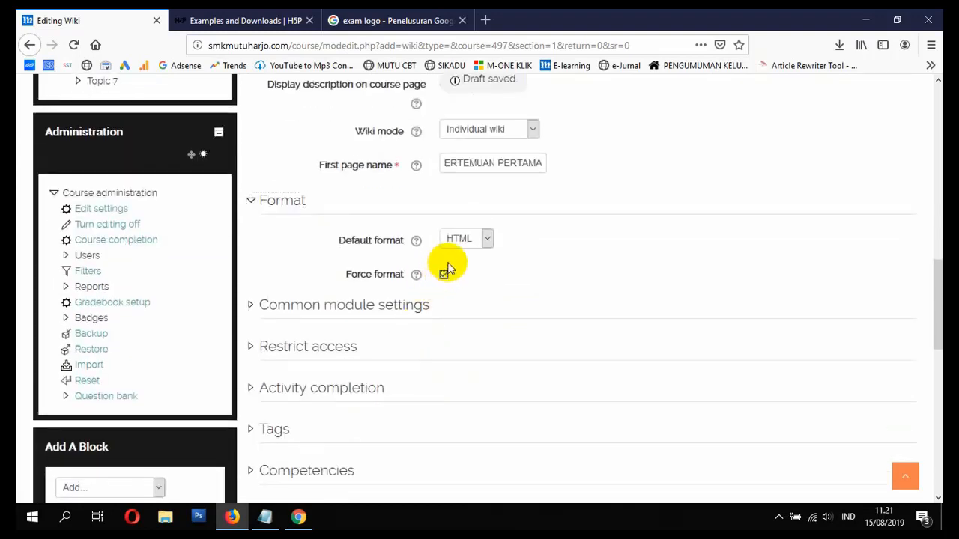
pyautogui.click(488, 239)
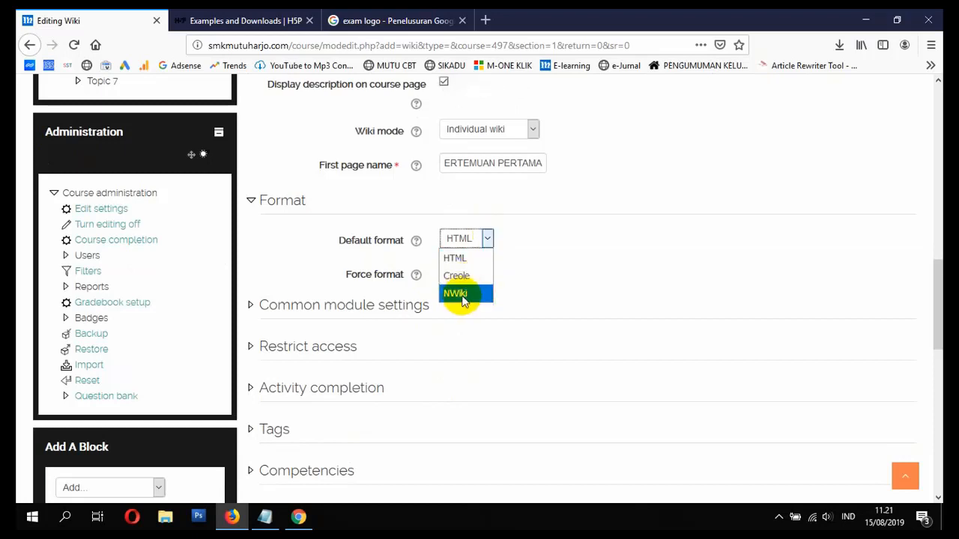
pyautogui.click(522, 247)
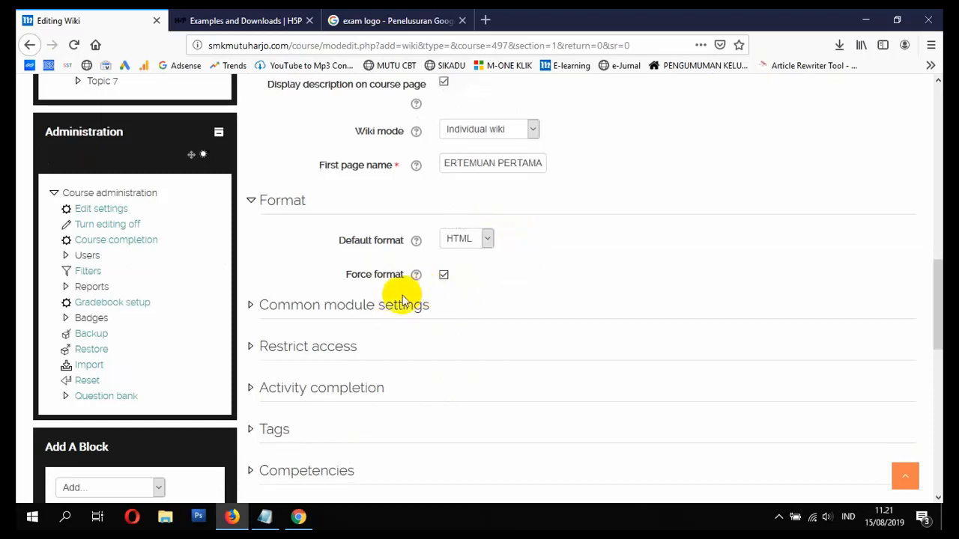
# - Check common module, access restriction and completion settings, then save and return to the course
pyautogui.click(355, 315)
pyautogui.scroll(-2, 367, 311)
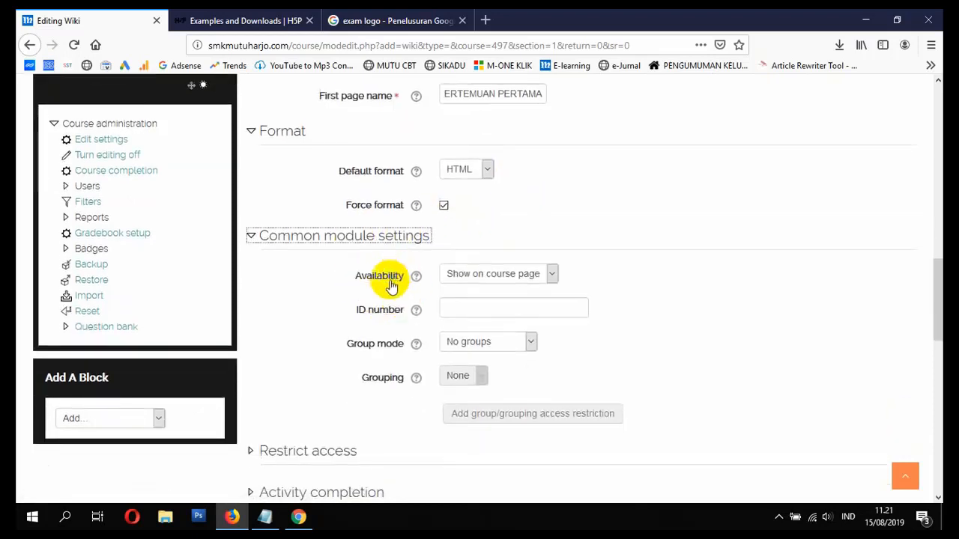
pyautogui.scroll(-3, 450, 318)
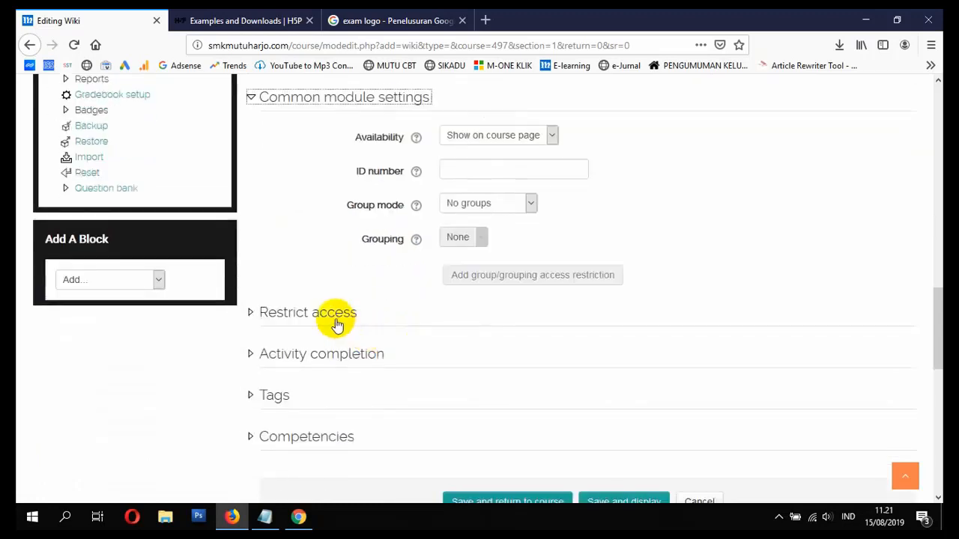
pyautogui.click(333, 315)
pyautogui.scroll(-2, 398, 345)
pyautogui.click(359, 347)
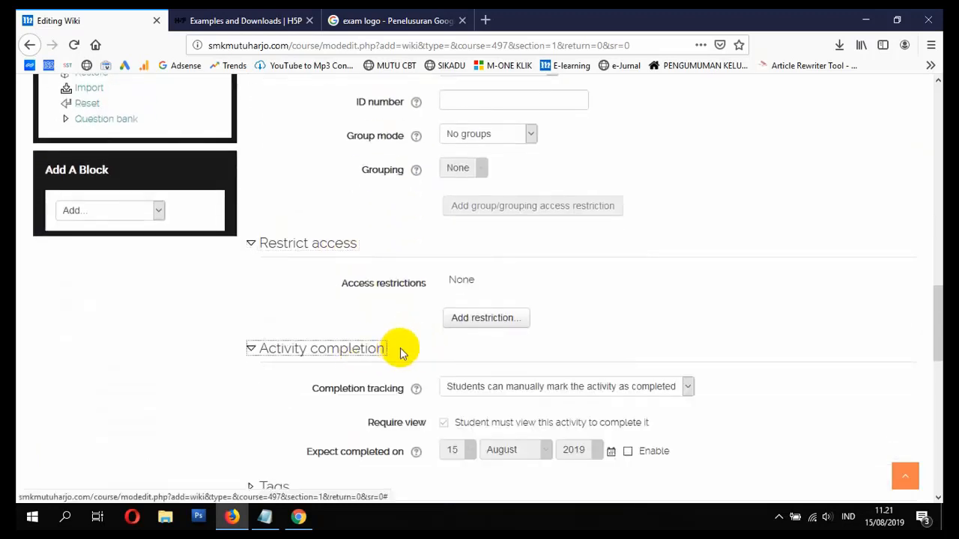
pyautogui.scroll(-4, 475, 332)
pyautogui.click(467, 454)
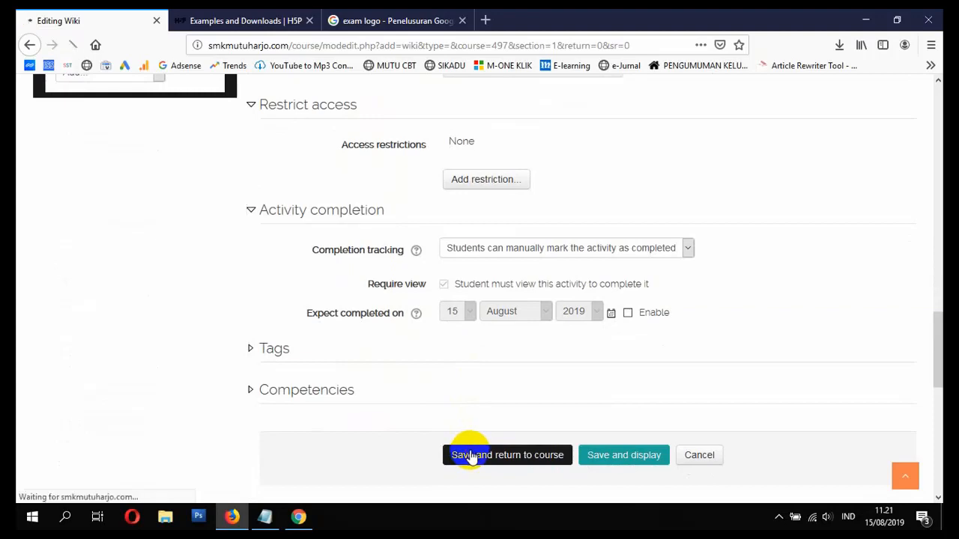
pyautogui.scroll(-10, 473, 435)
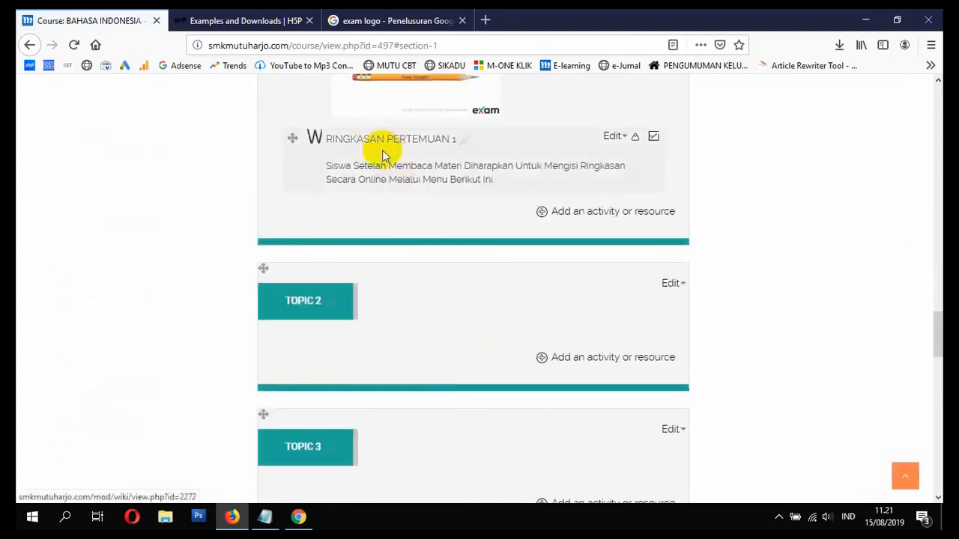
# - From the BI-XI-NR course page, open the RINGKASAN PERTEMUAN 1 wiki's empty first page
pyautogui.moveTo(301, 523)
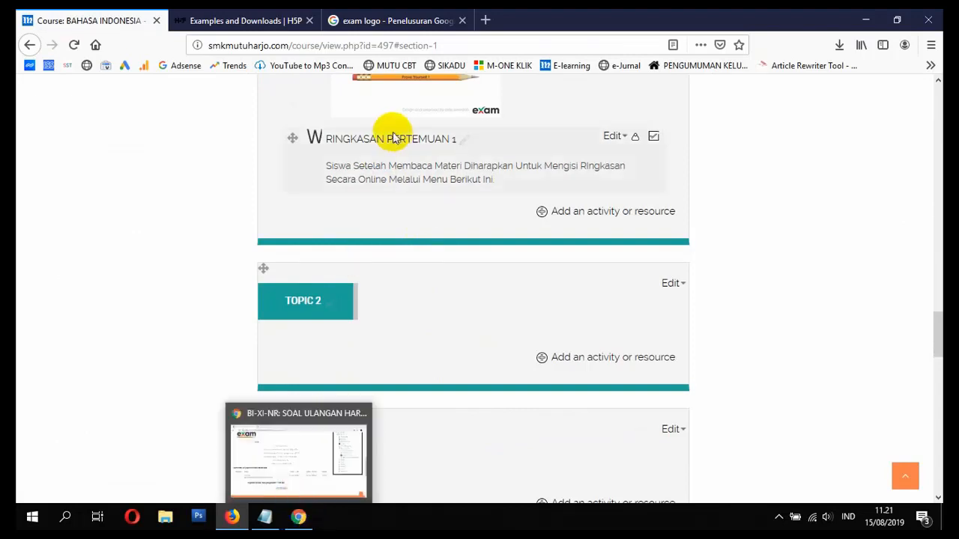
pyautogui.click(298, 516)
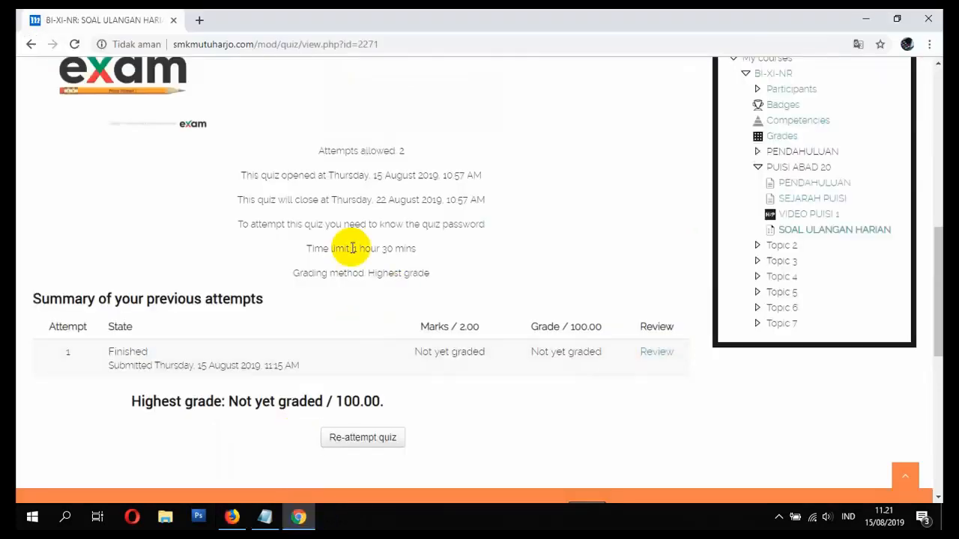
pyautogui.scroll(5, 343, 246)
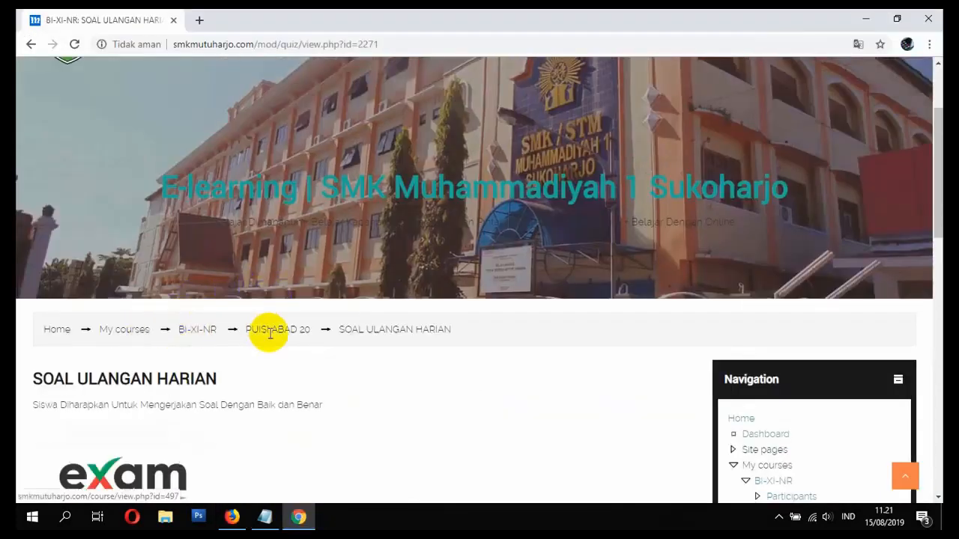
pyautogui.click(206, 332)
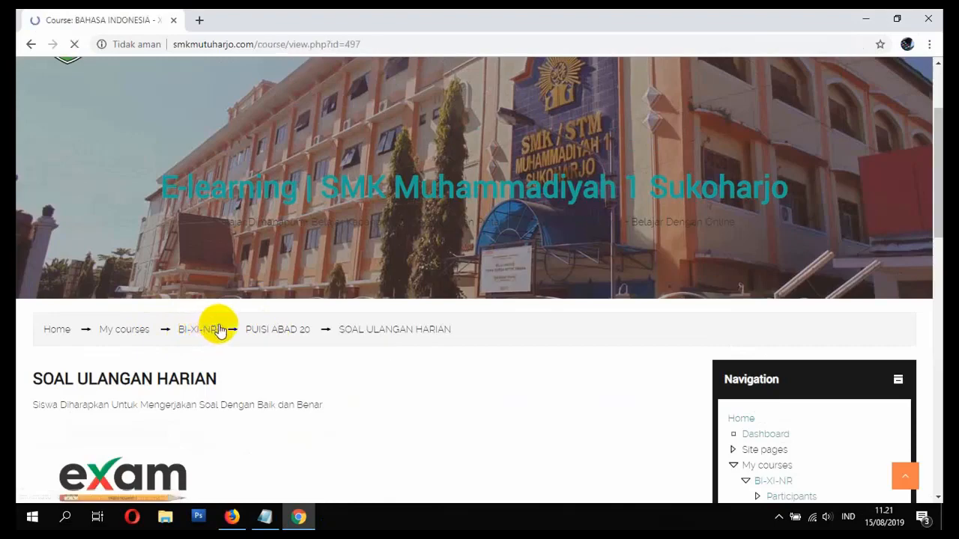
pyautogui.scroll(-15, 372, 314)
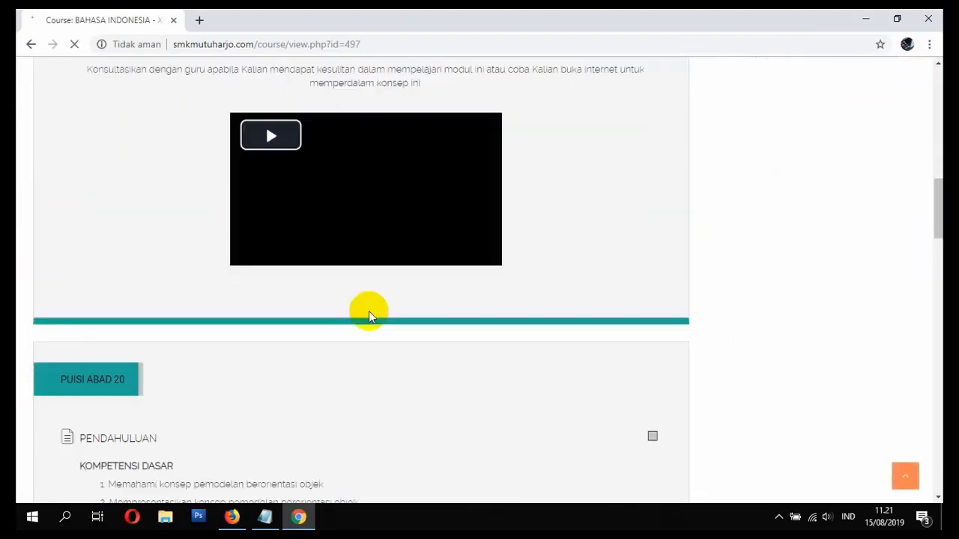
pyautogui.scroll(-8, 339, 244)
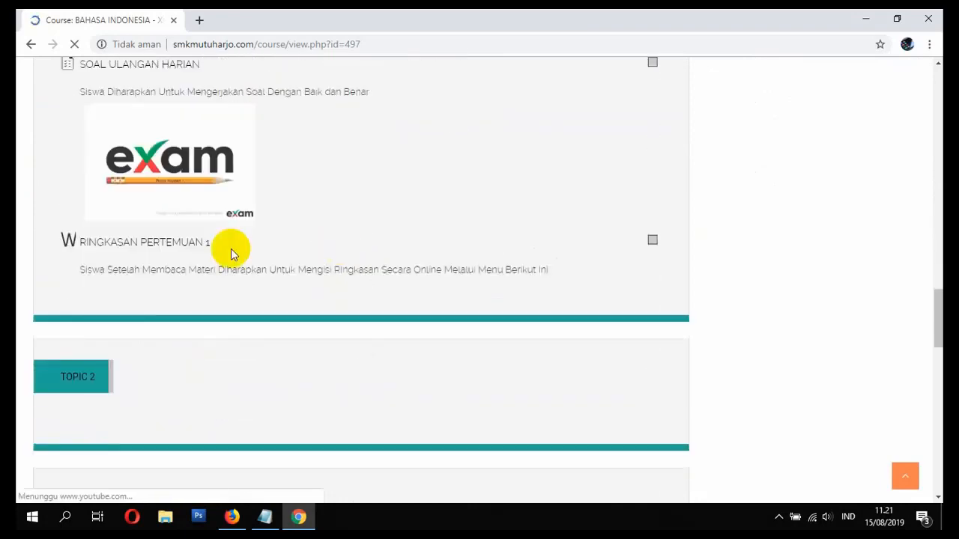
pyautogui.click(148, 249)
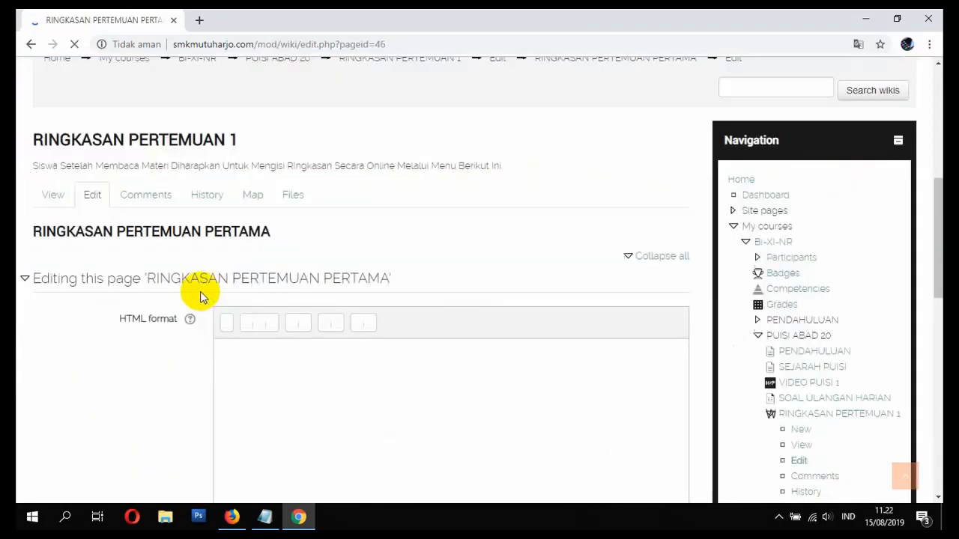
# - Write the summary about understanding poetry and its history, then save the wiki page
pyautogui.click(237, 361)
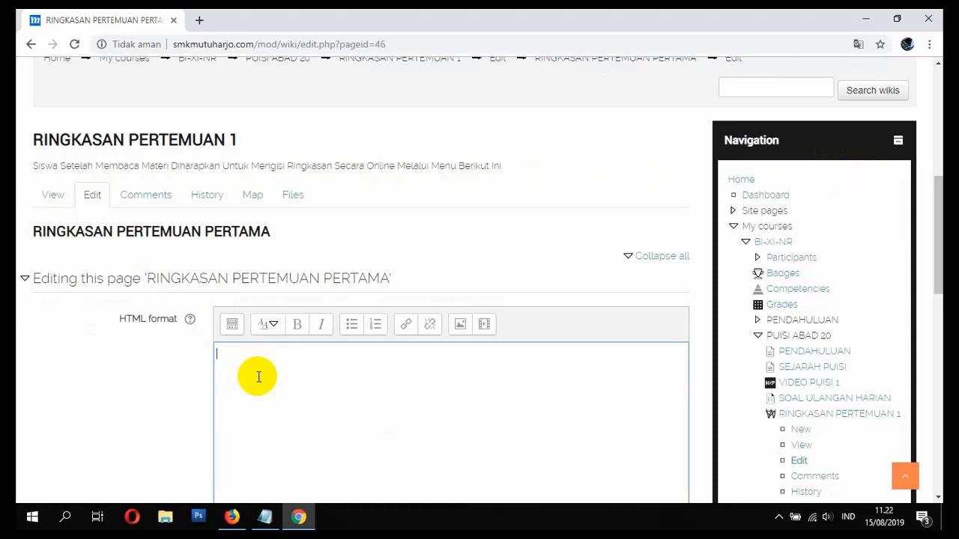
pyautogui.write('mAT')
pyautogui.write('endapat')
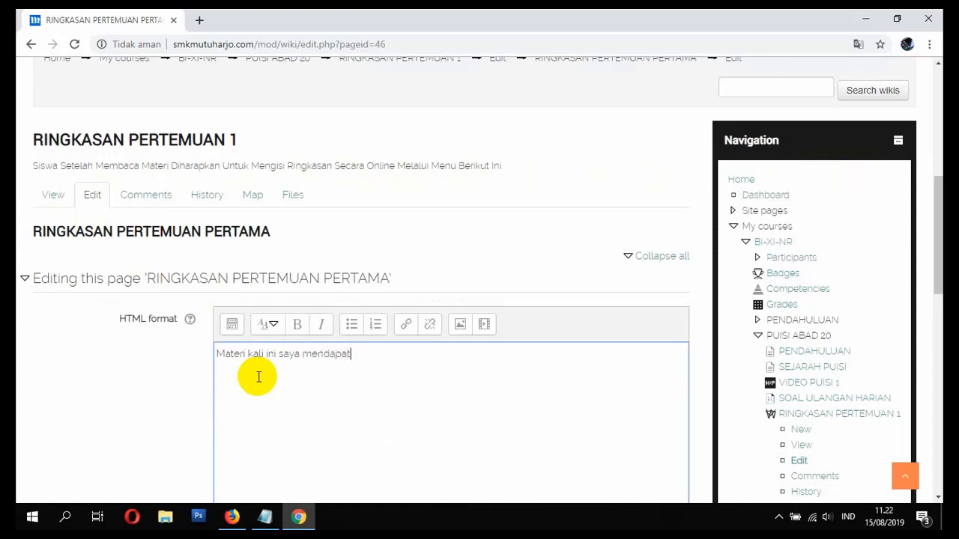
pyautogui.write('kan pemahaman')
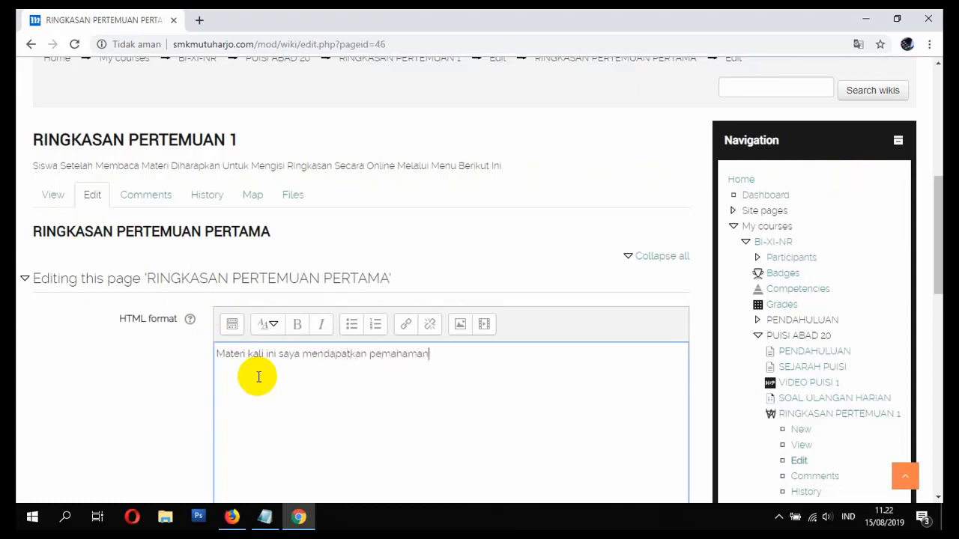
pyautogui.write(' tentang apa itu puisi')
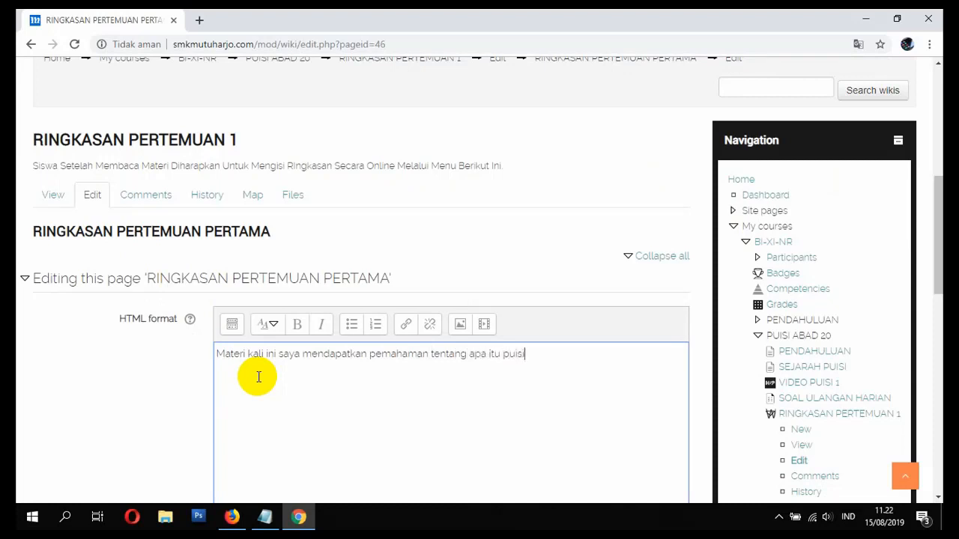
pyautogui.write('. dan saya juga mengeta')
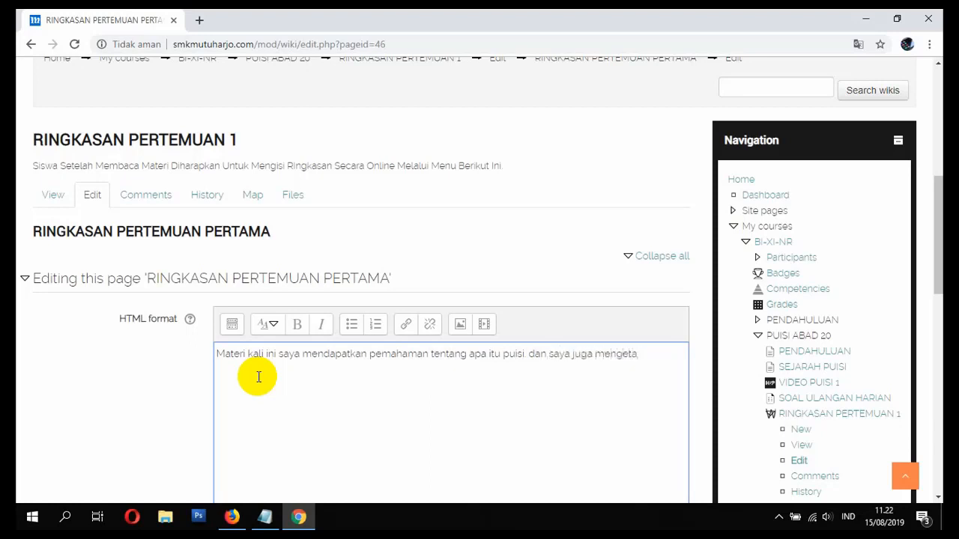
pyautogui.write('hui informasi')
pyautogui.write(' tentang sejar')
pyautogui.write('ang')
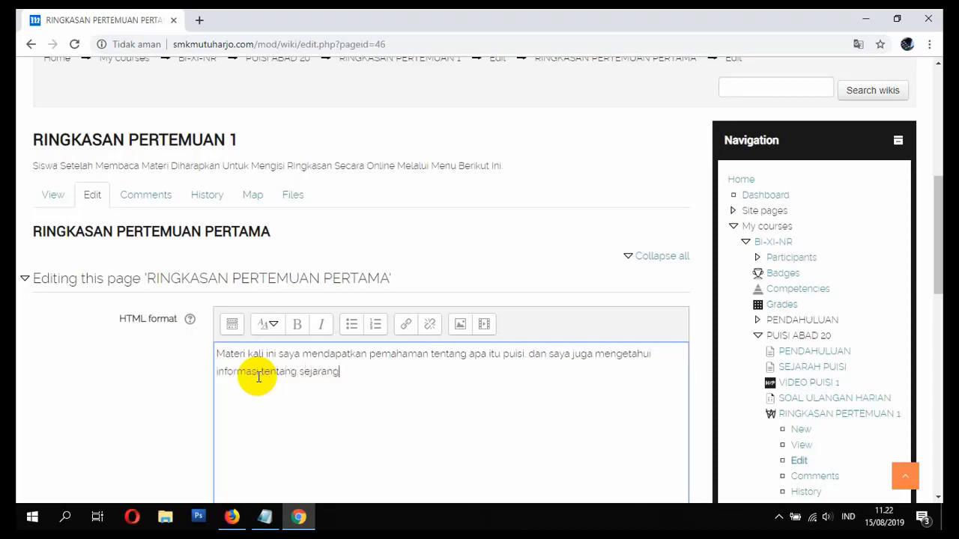
pyautogui.write(' dari puisi di du')
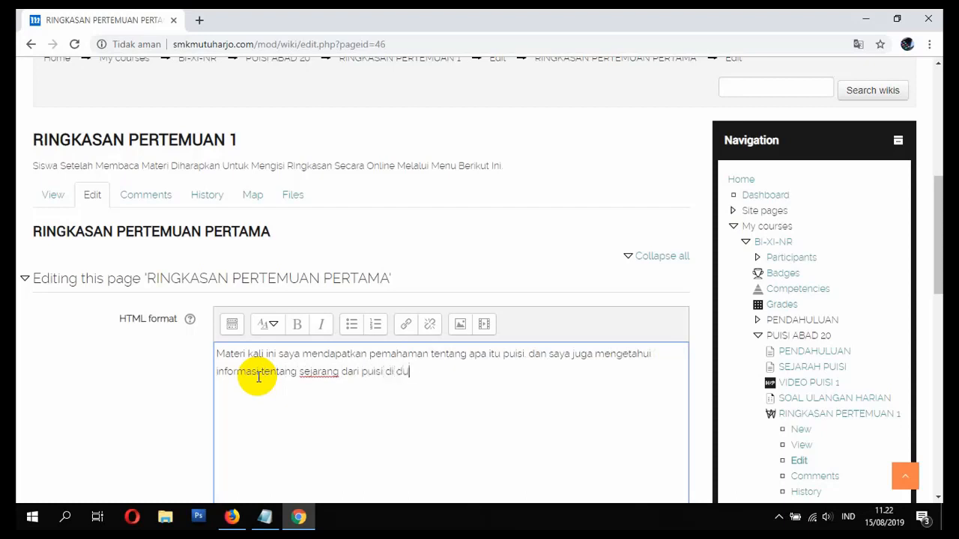
pyautogui.write('nia maupun di indonesia.')
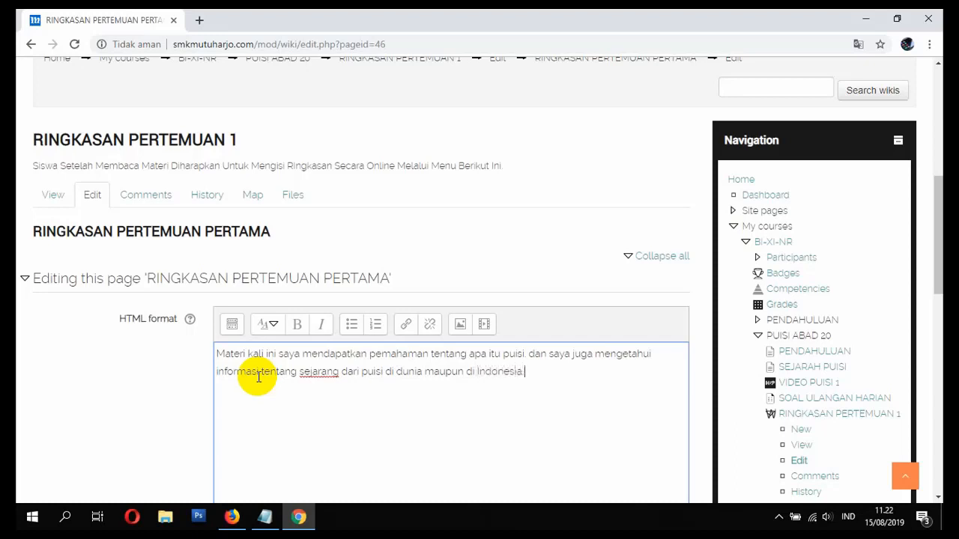
pyautogui.scroll(-5, 258, 377)
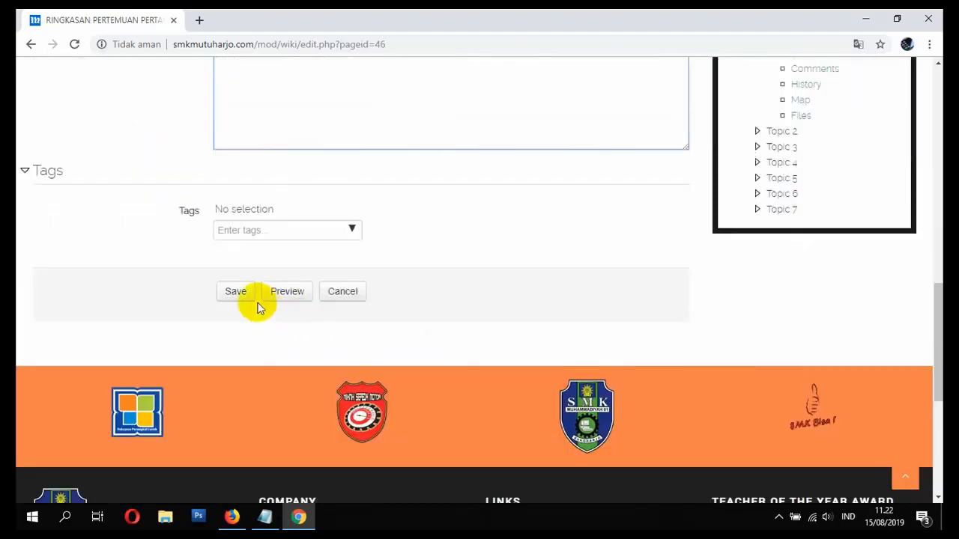
pyautogui.click(234, 292)
# - Reopen the RINGKASAN PERTEMUAN PERTAMA page for editing, place the caret at the end, and save again
pyautogui.scroll(-6, 374, 295)
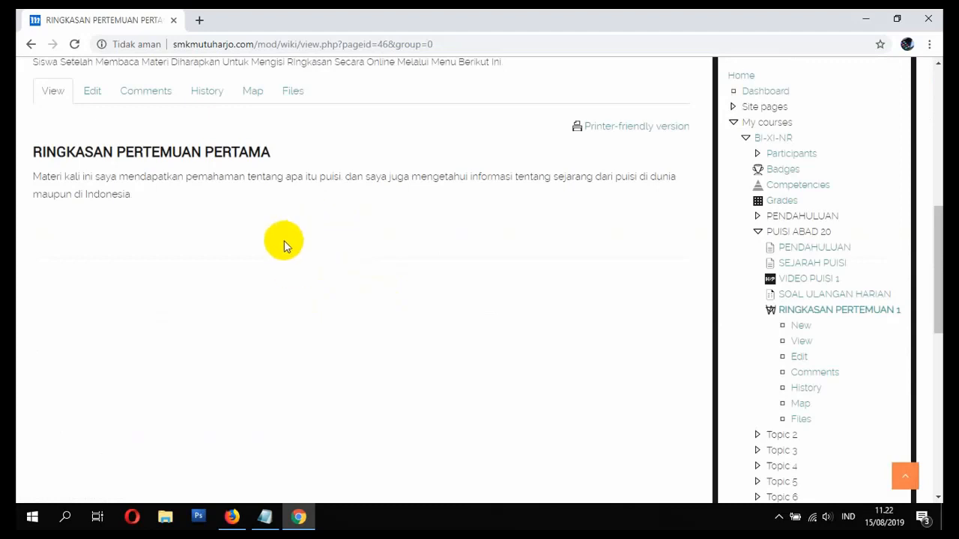
pyautogui.scroll(1, 272, 232)
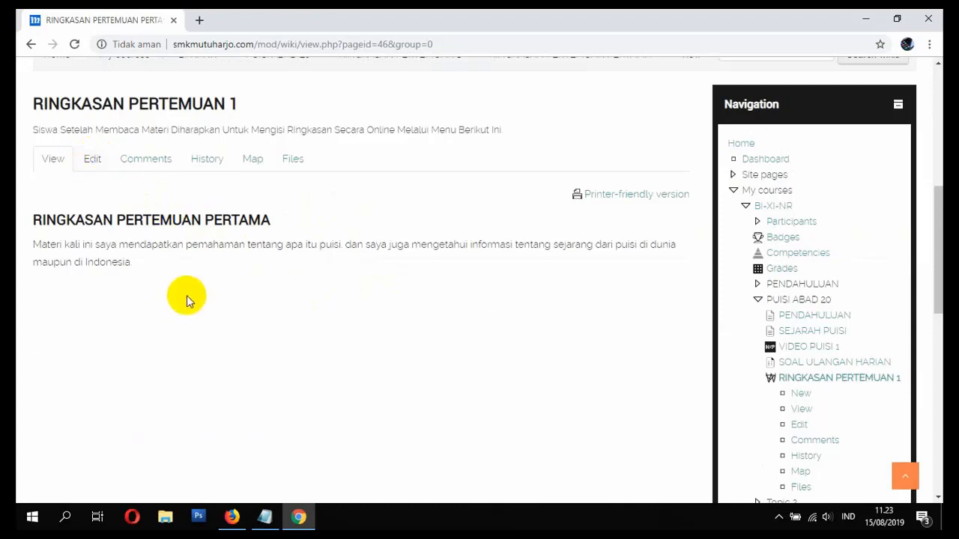
pyautogui.click(94, 159)
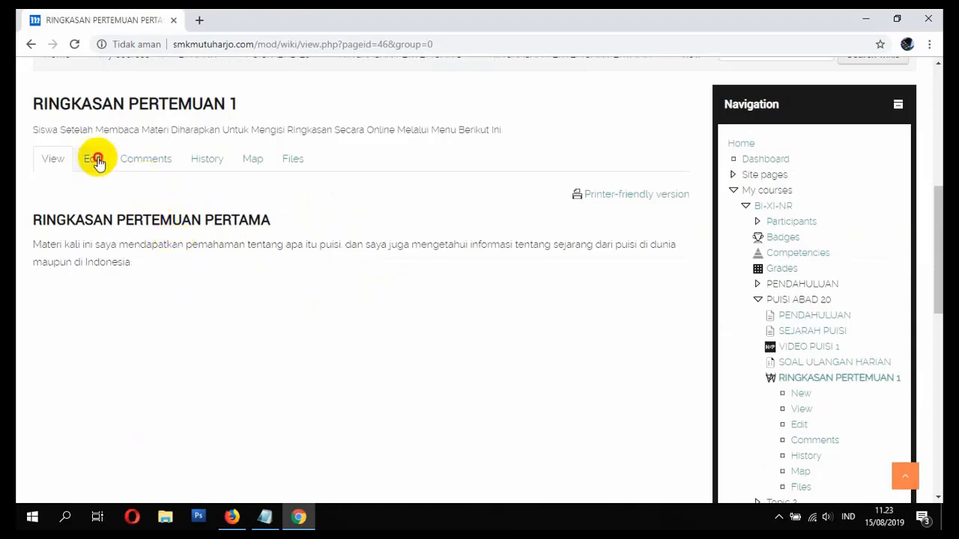
pyautogui.scroll(-5, 404, 300)
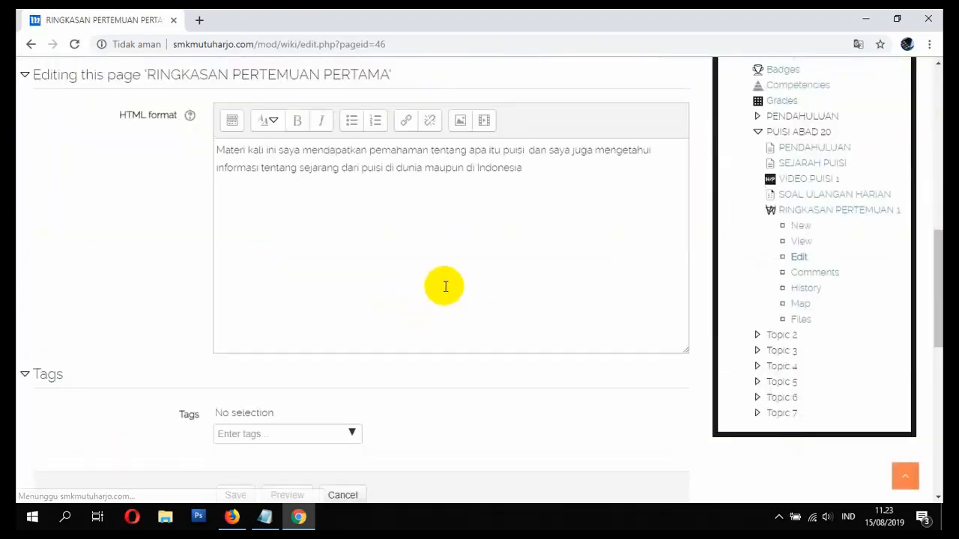
pyautogui.click(462, 230)
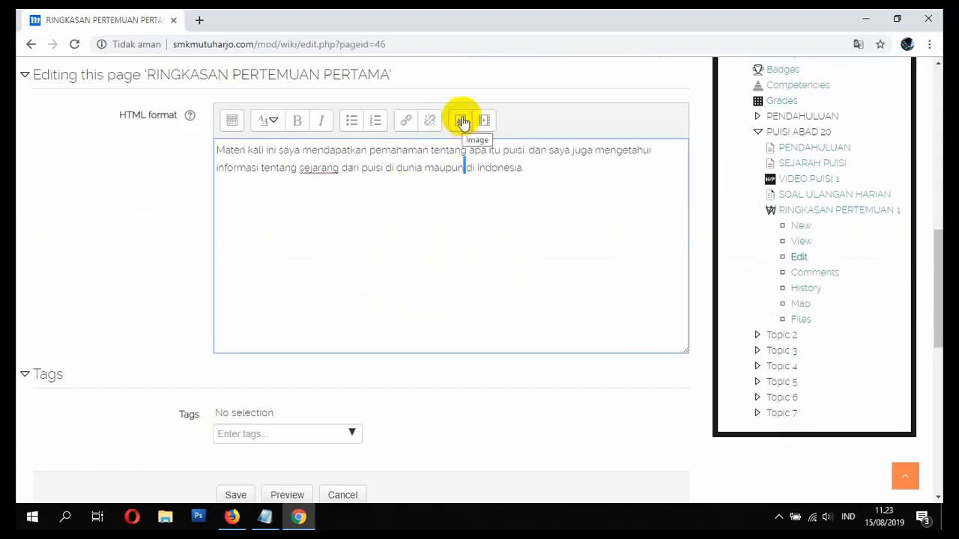
pyautogui.click(541, 182)
pyautogui.scroll(-4, 304, 405)
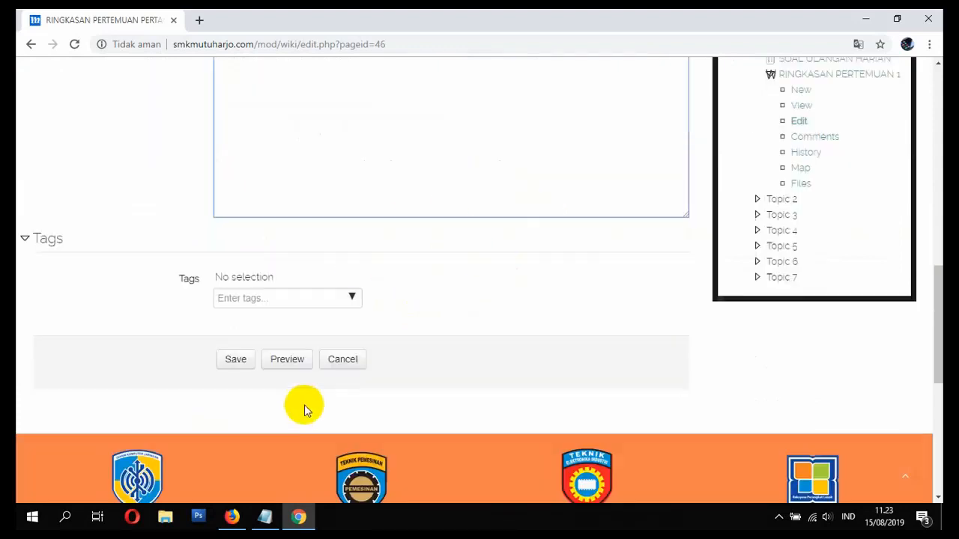
pyautogui.click(235, 223)
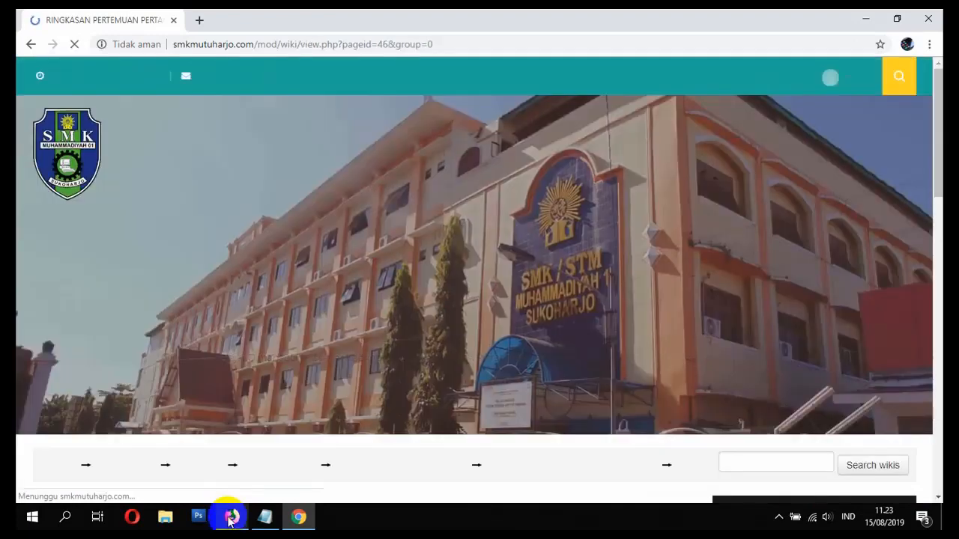
# - As the teacher, view the RINGKASAN PERTEMUAN 1 wiki and select the student's individual page
pyautogui.click(232, 517)
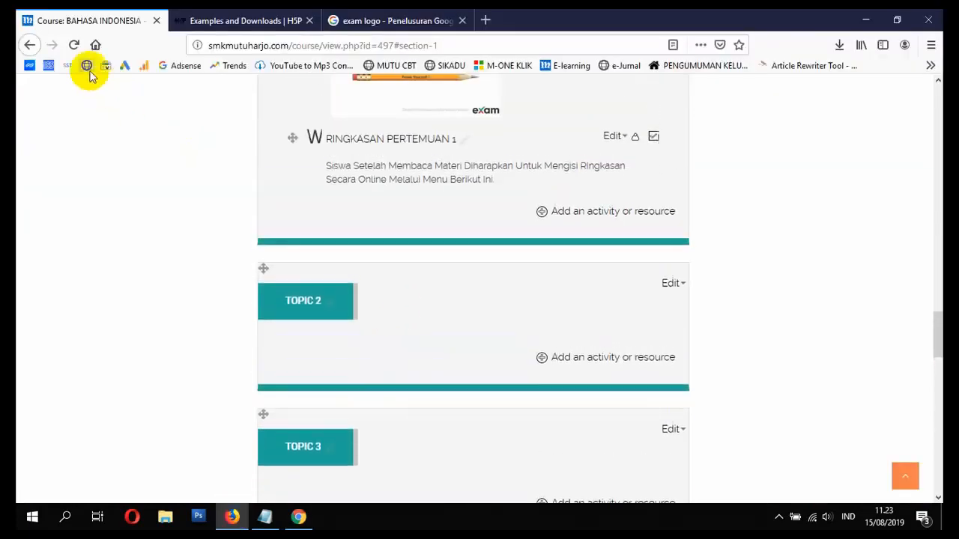
pyautogui.click(356, 147)
pyautogui.scroll(-6, 408, 264)
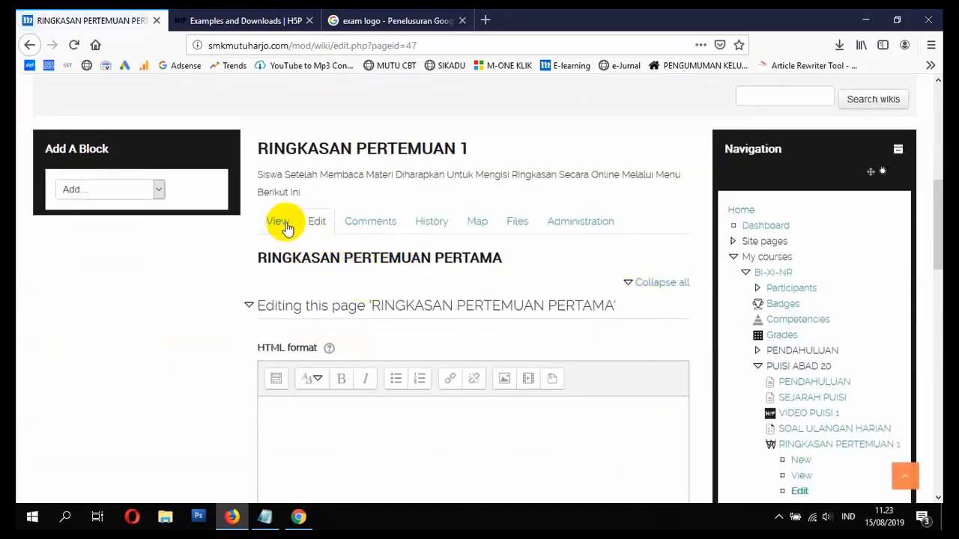
pyautogui.click(279, 223)
pyautogui.scroll(-5, 470, 292)
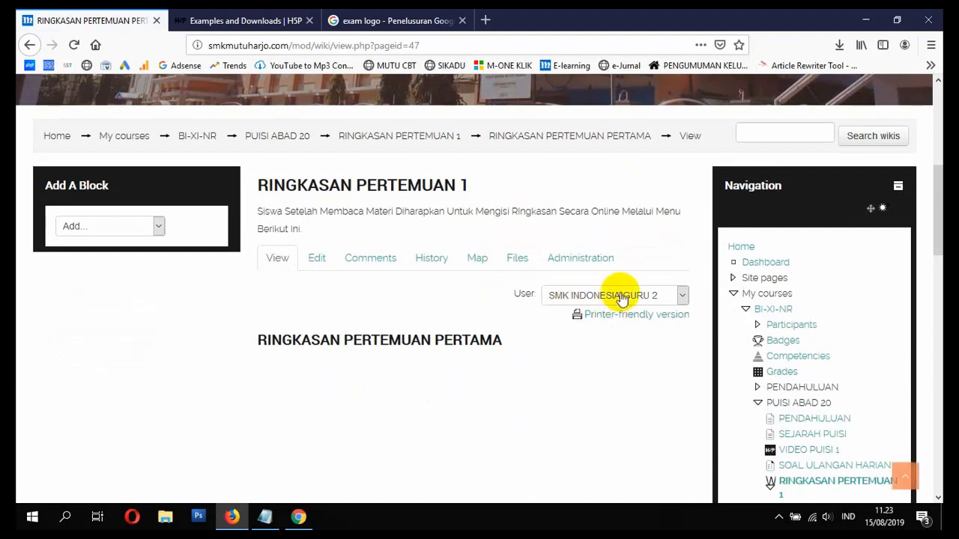
pyautogui.click(620, 296)
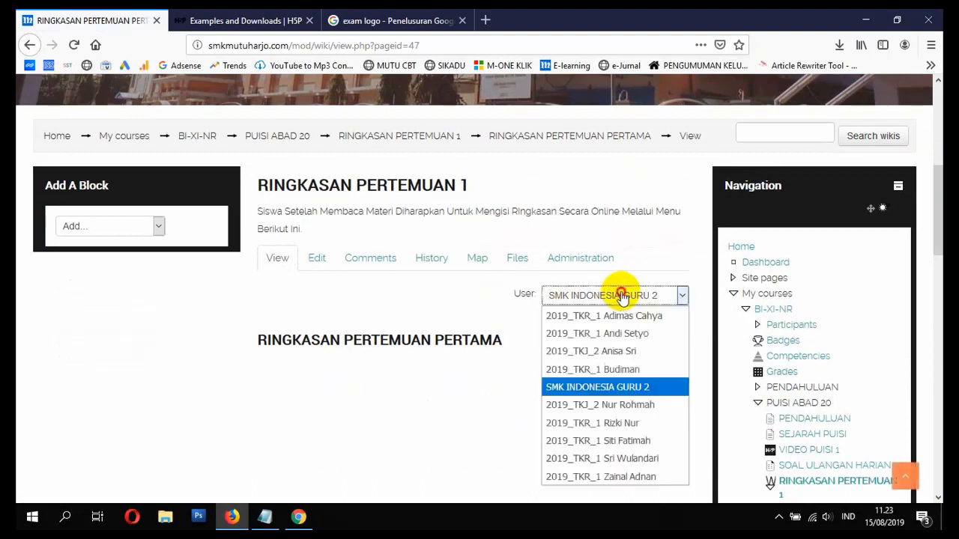
pyautogui.click(629, 372)
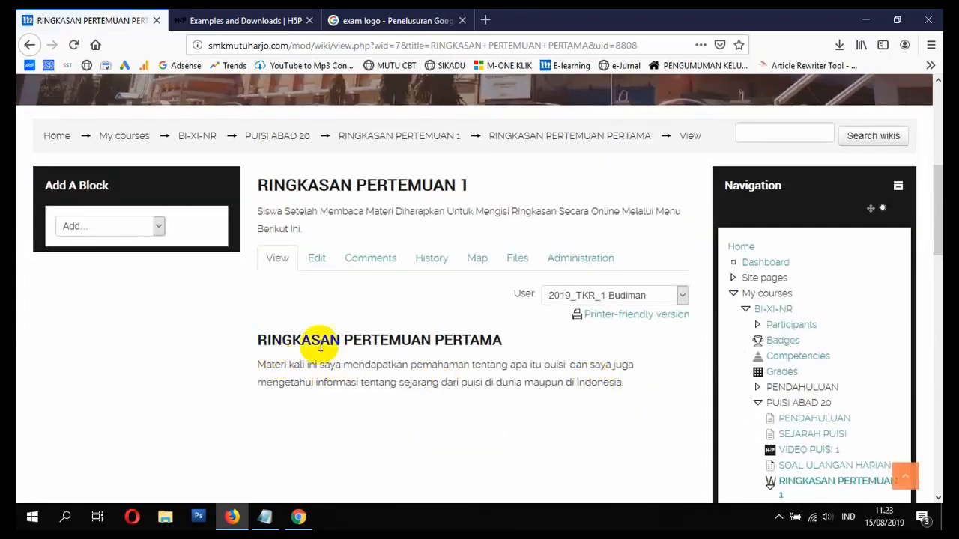
# - Read through the student's poetry summary, highlighting its heading and first line
pyautogui.moveTo(255, 341); pyautogui.dragTo(599, 365)
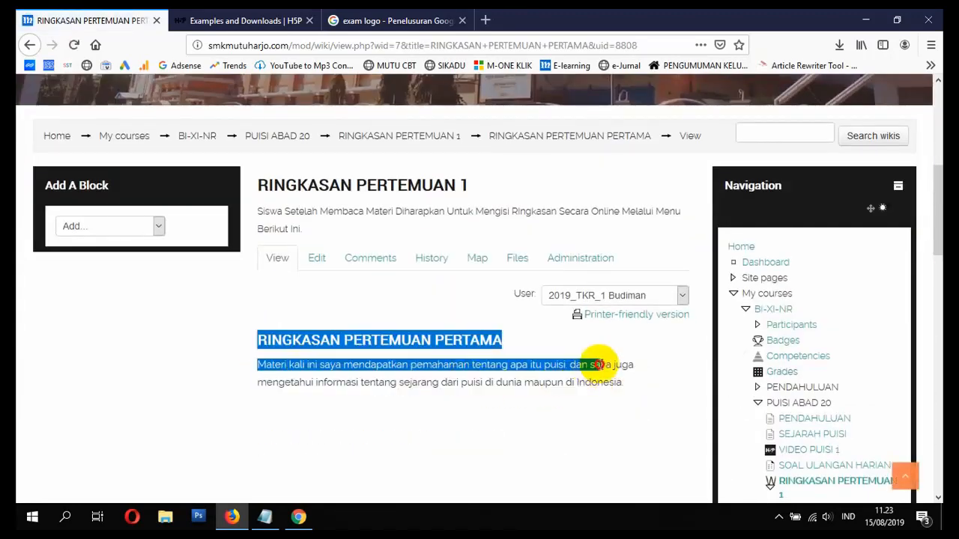
pyautogui.click(572, 383)
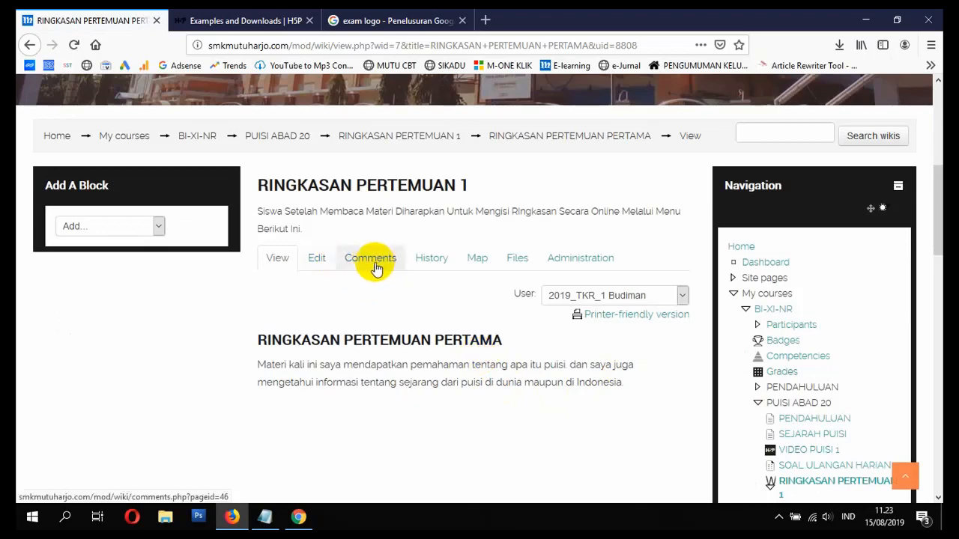
pyautogui.scroll(-5, 524, 325)
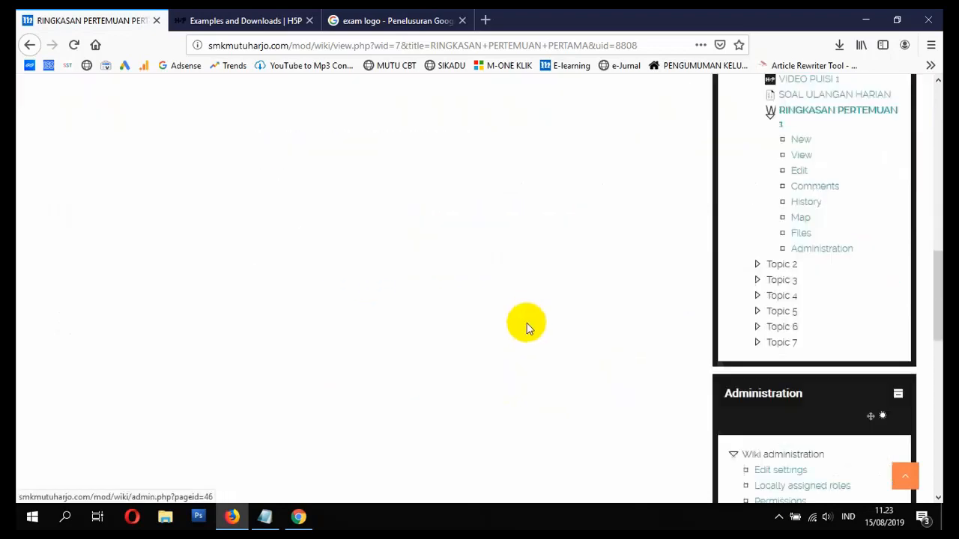
pyautogui.scroll(2, 494, 331)
pyautogui.scroll(2, 494, 330)
pyautogui.click(298, 517)
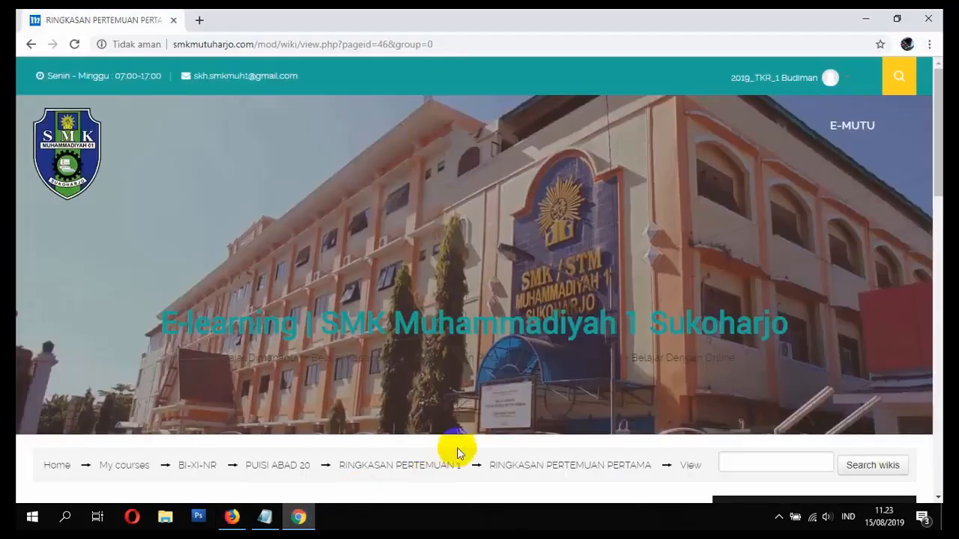
pyautogui.click(269, 517)
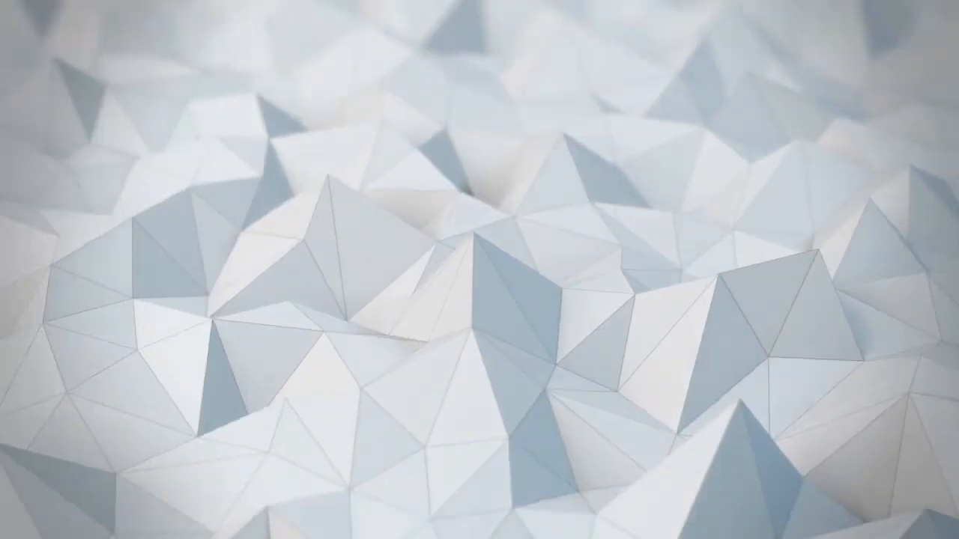
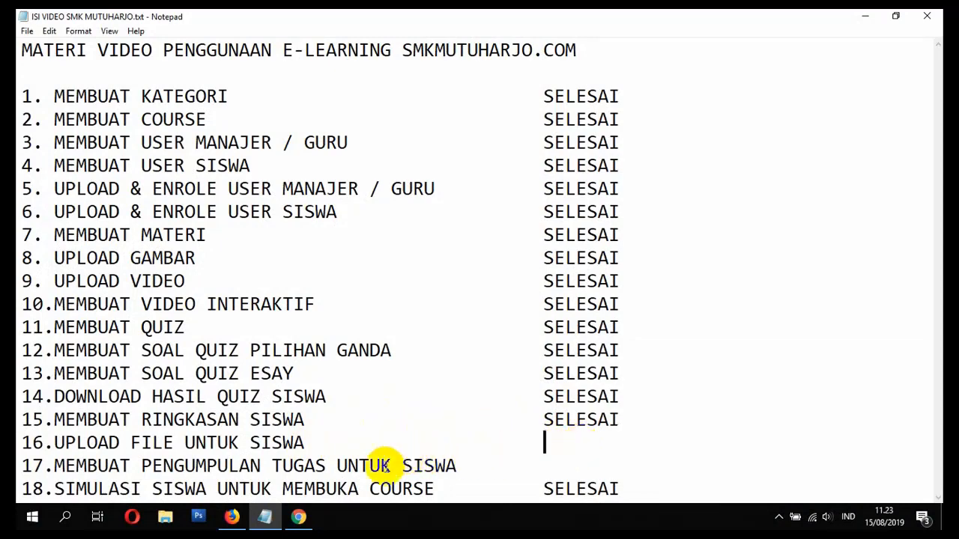
# - Switch from Notepad to the browser showing the RINGKASAN PERTEMUAN 1 wiki page
pyautogui.click(231, 510)
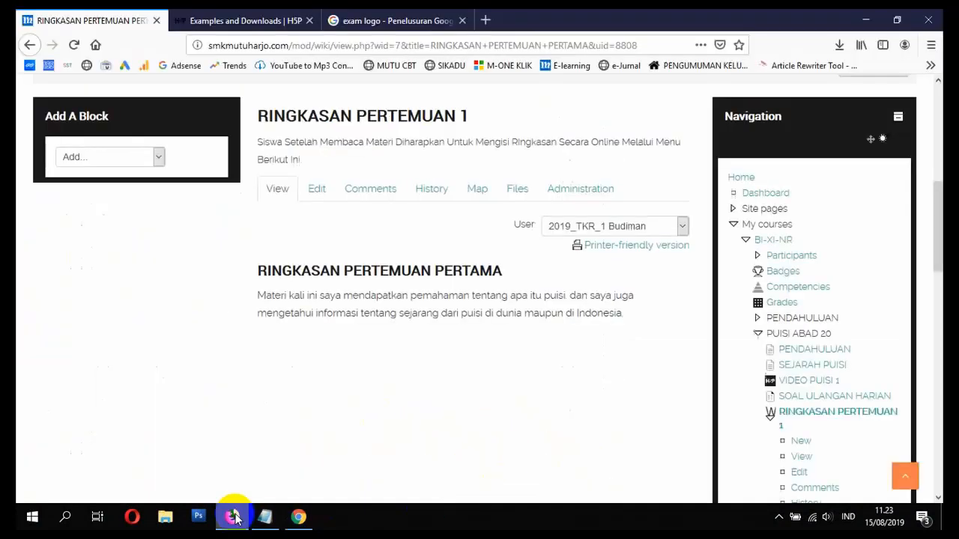
# - Open and browse the BI-XI-NR course page, then go to the 'exam logo' Google image search
pyautogui.scroll(3, 150, 172)
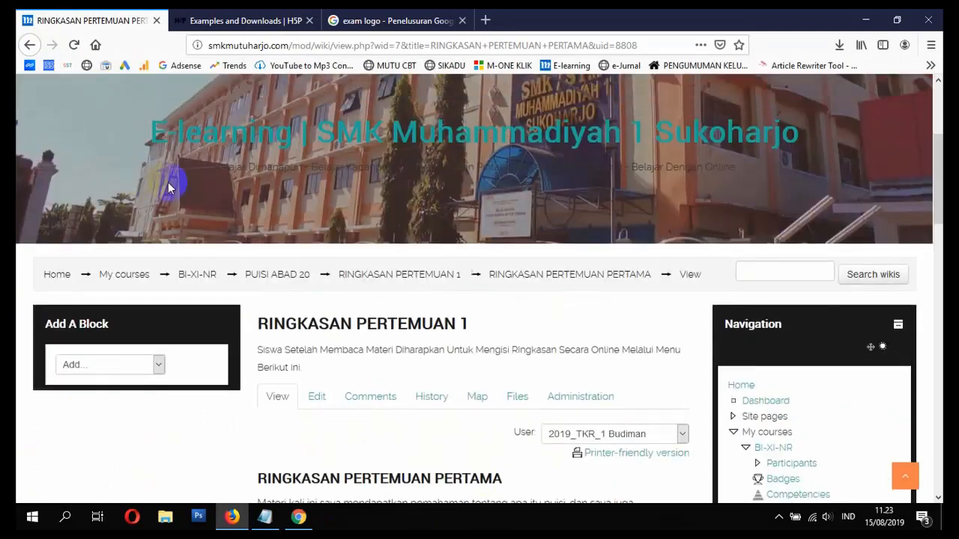
pyautogui.click(208, 277)
pyautogui.scroll(-10, 279, 313)
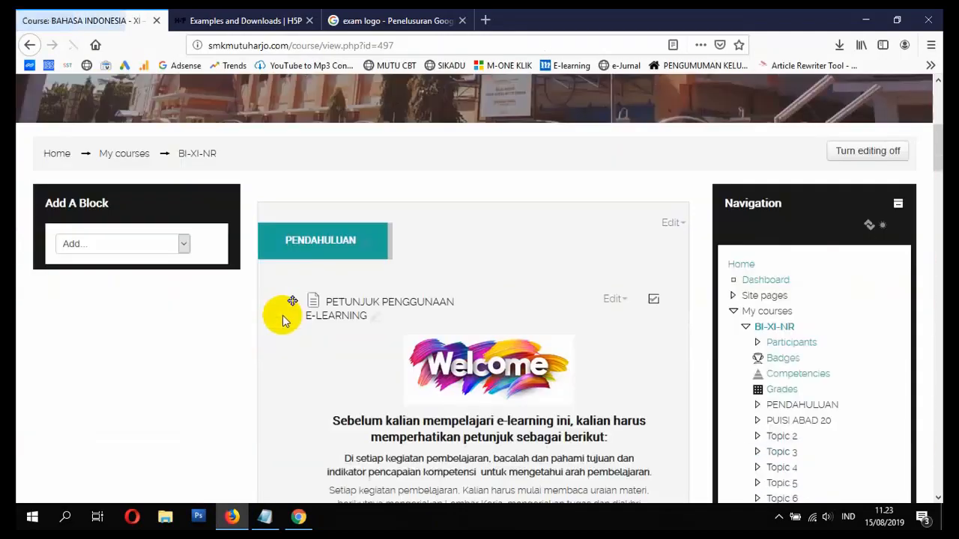
pyautogui.scroll(-15, 285, 320)
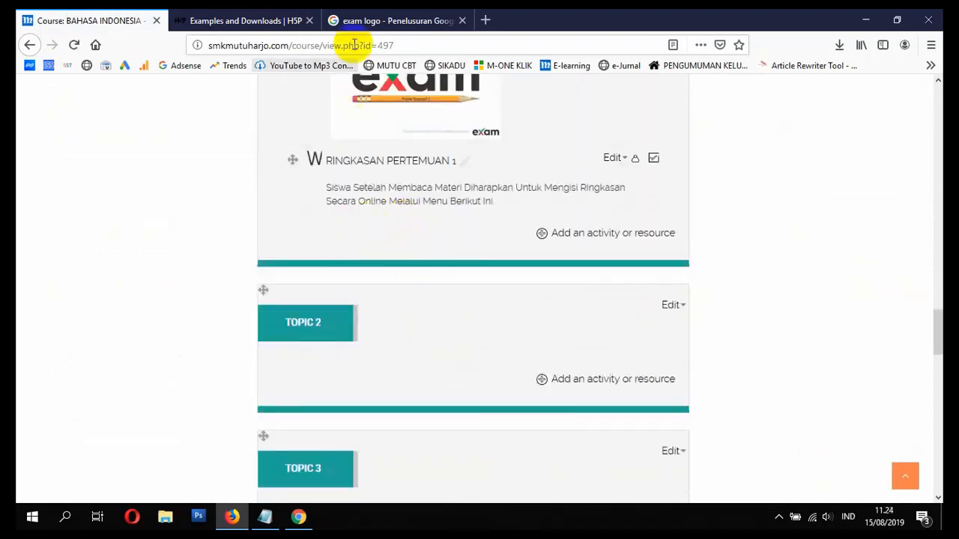
pyautogui.click(370, 20)
pyautogui.scroll(3, 270, 180)
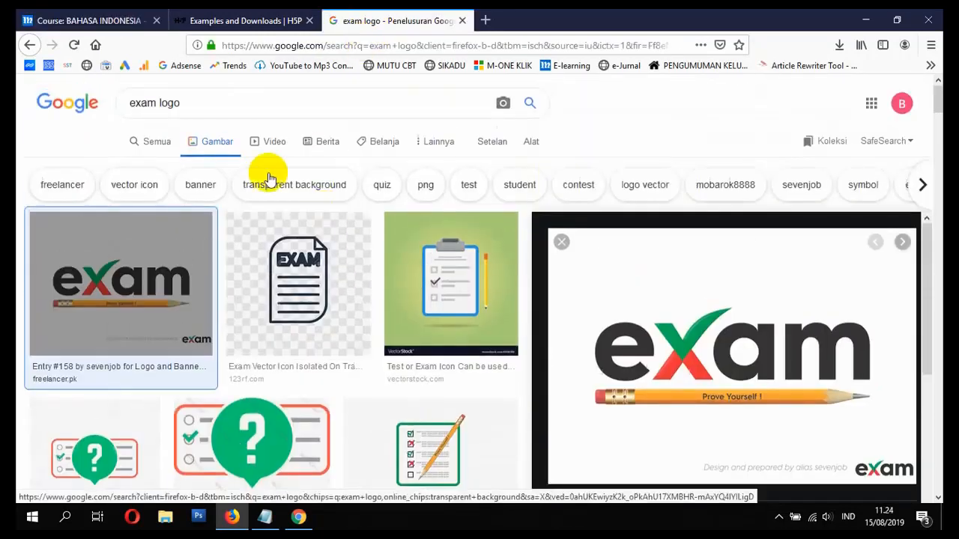
# - Replace the image search with an all-results Google search for 'PUISI PPT'
pyautogui.click(160, 140)
pyautogui.click(211, 103)
pyautogui.moveTo(222, 101); pyautogui.dragTo(90, 101)
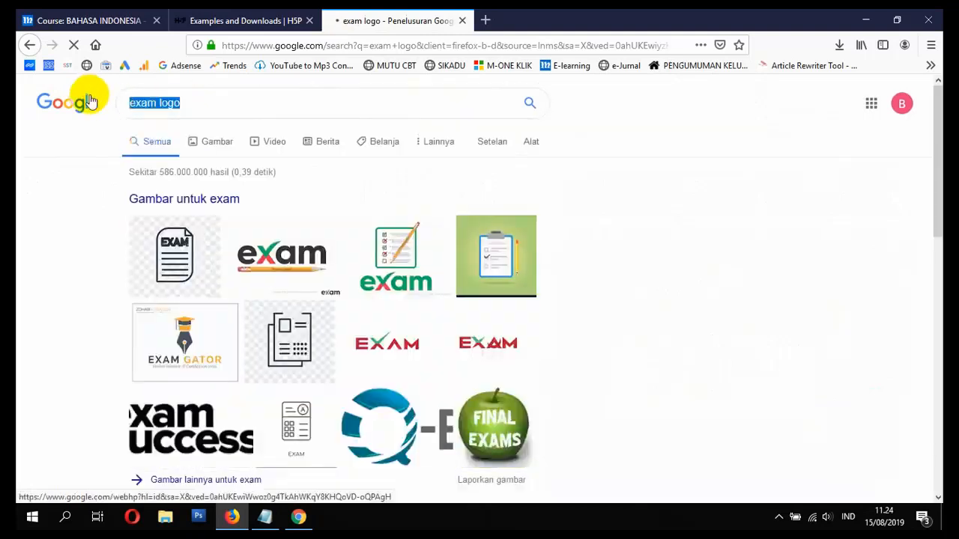
pyautogui.write('PUISI PPT')
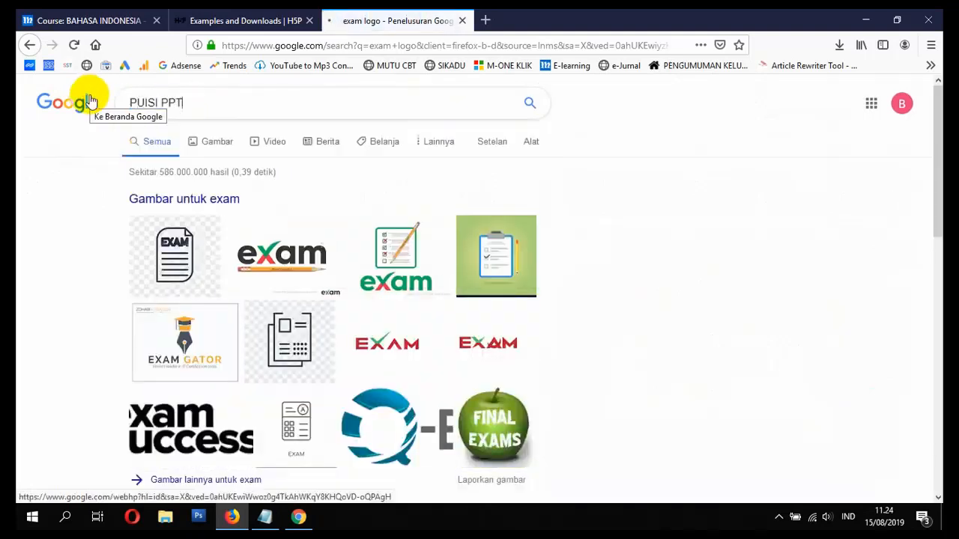
pyautogui.press('Return')
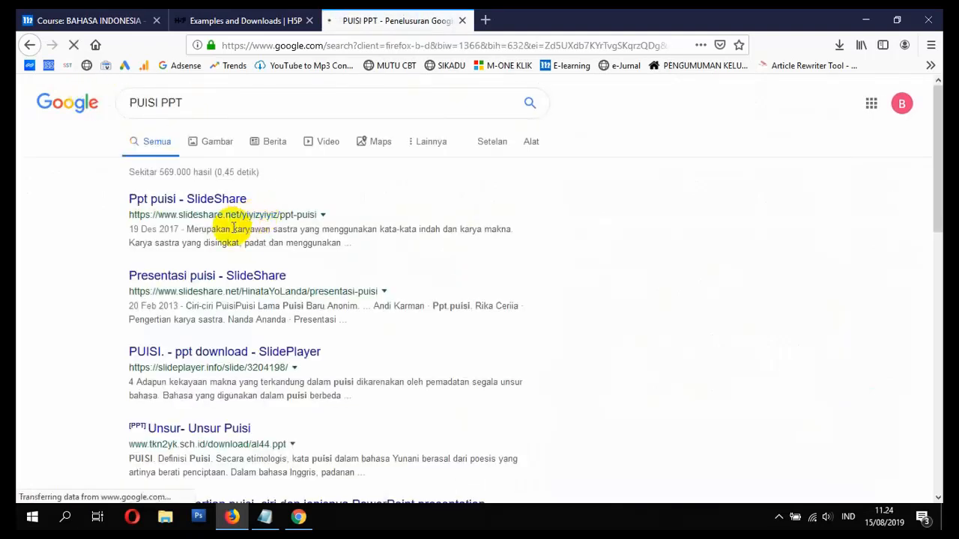
# - Download the Unsur- Unsur Puisi file al44.ppt, then return to the BAHASA INDONESIA course
pyautogui.click(213, 433)
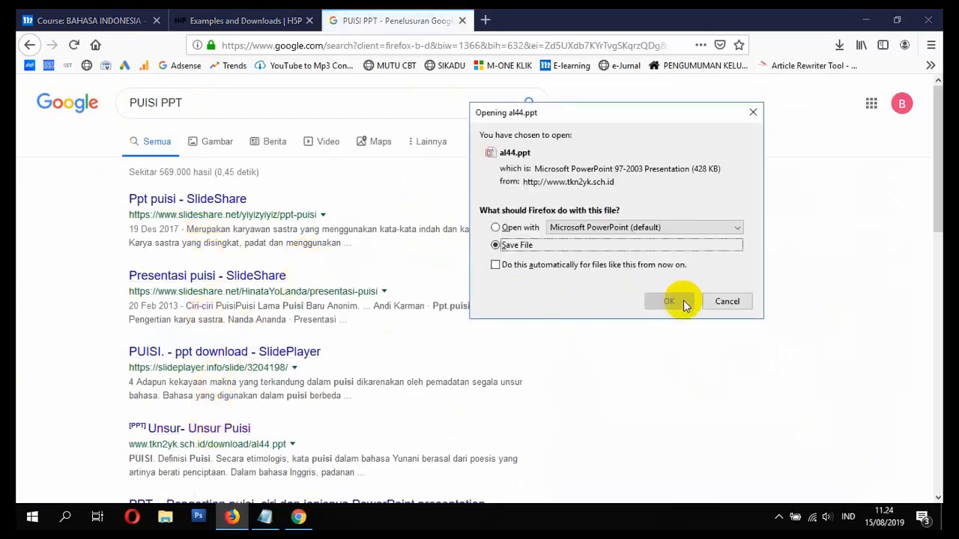
pyautogui.click(669, 302)
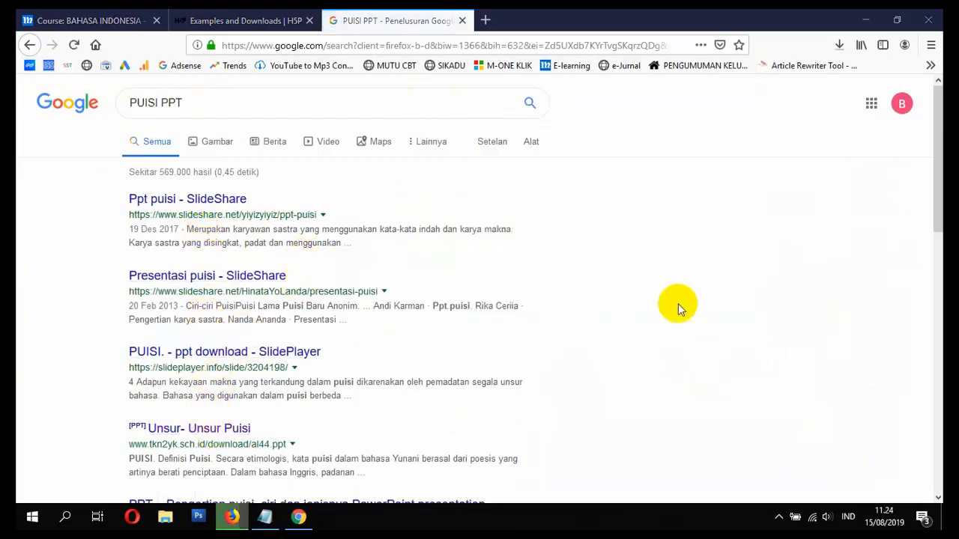
pyautogui.click(840, 45)
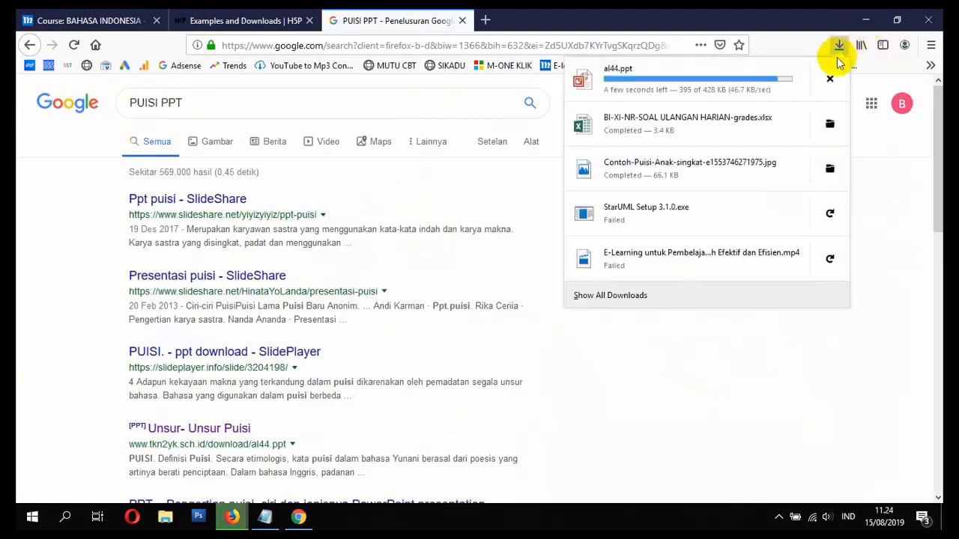
pyautogui.click(114, 21)
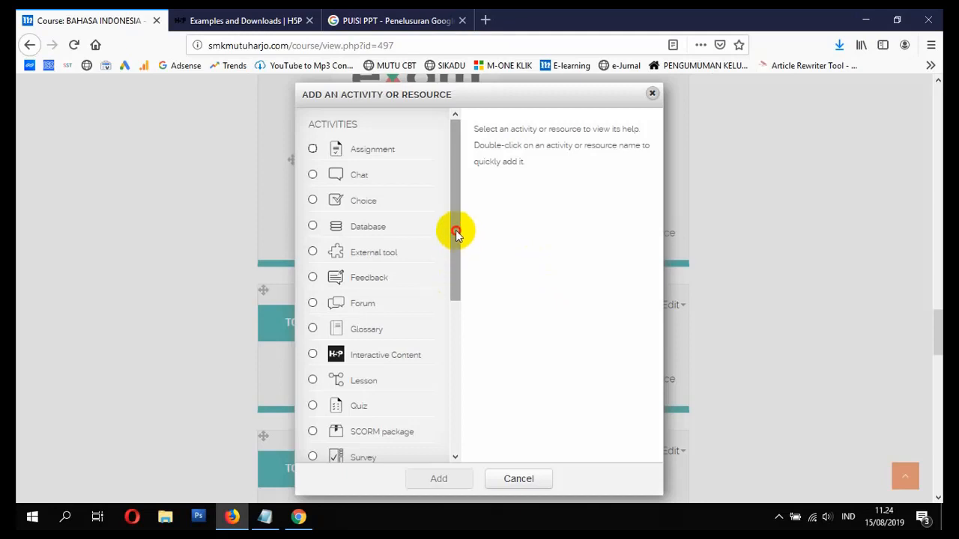
# - Choose File from the resource chooser to start a new File in PUISI ABAD 20
pyautogui.moveTo(456, 234); pyautogui.dragTo(421, 355)
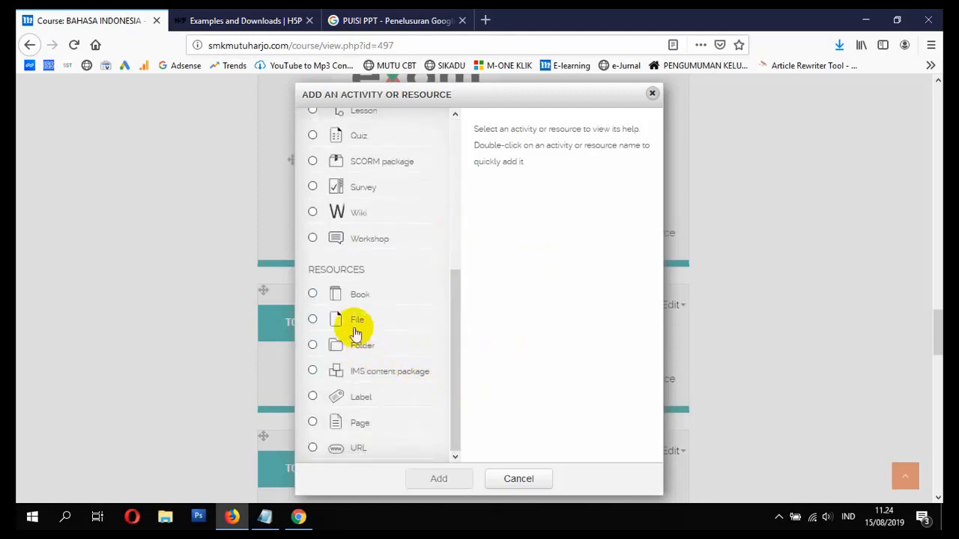
pyautogui.click(314, 322)
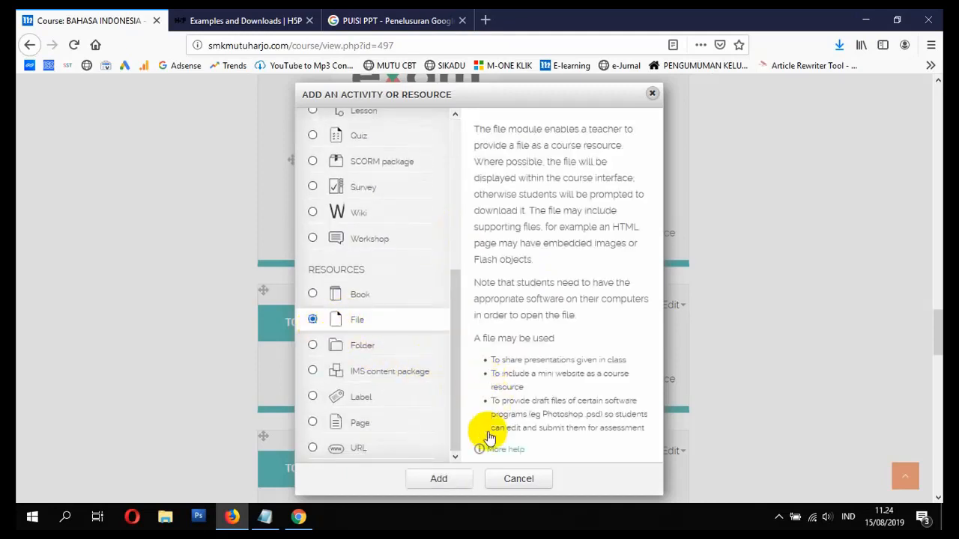
pyautogui.click(458, 478)
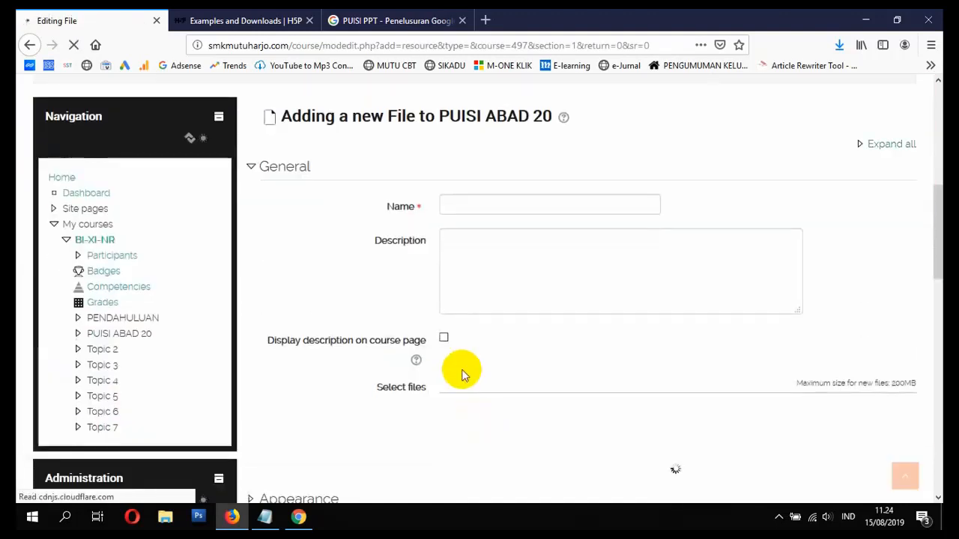
pyautogui.click(472, 206)
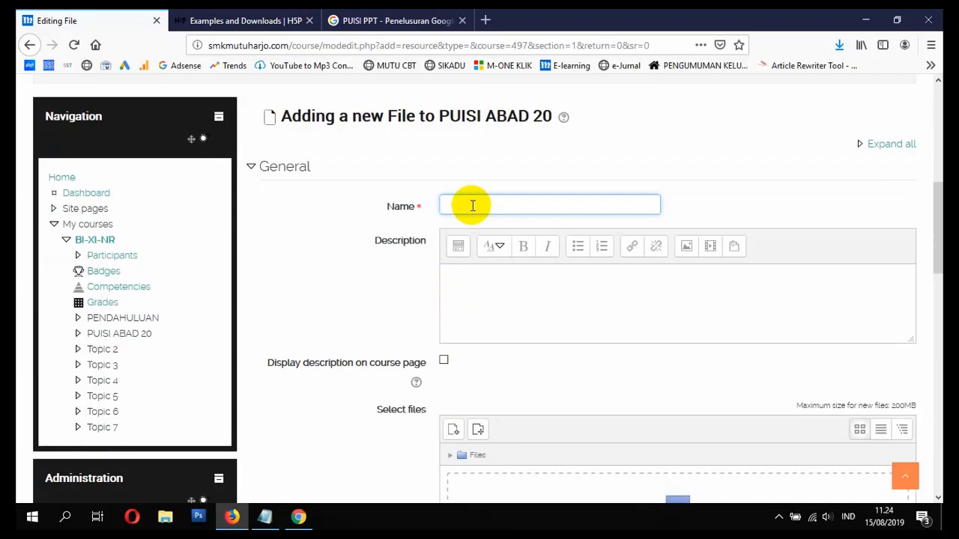
# - Attach al44.ppt from the Downloads folder to the new UNSUR-UNSUR PUISI file resource
pyautogui.click(352, 20)
pyautogui.click(61, 23)
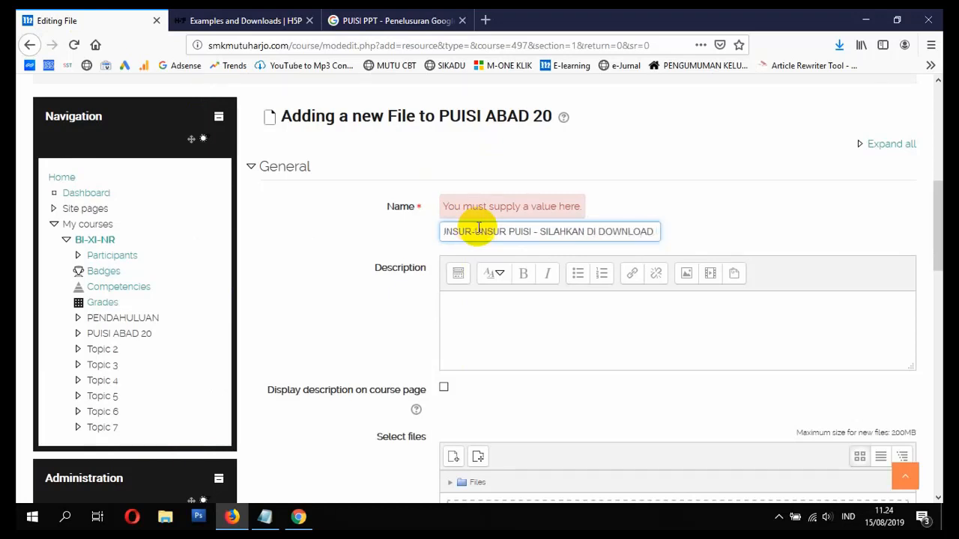
pyautogui.click(442, 389)
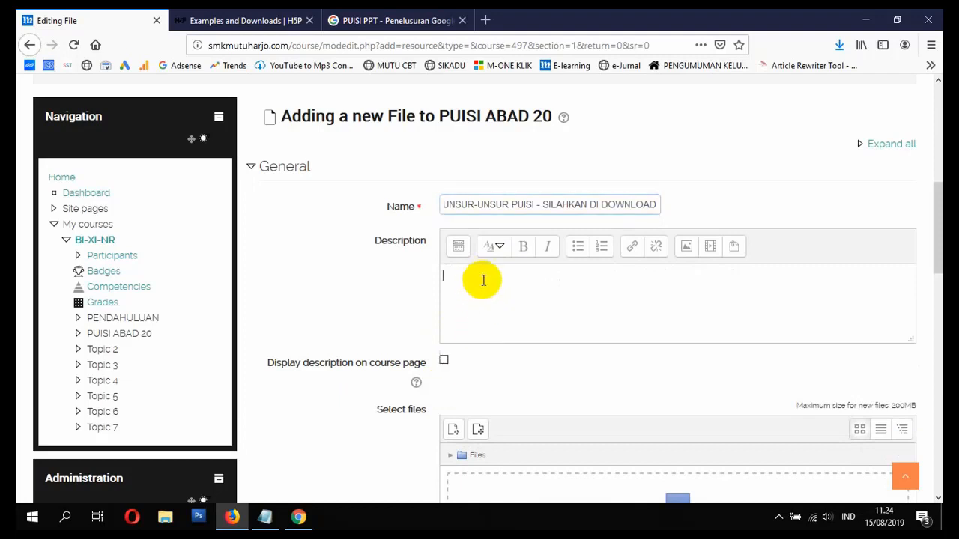
pyautogui.scroll(-1, 487, 360)
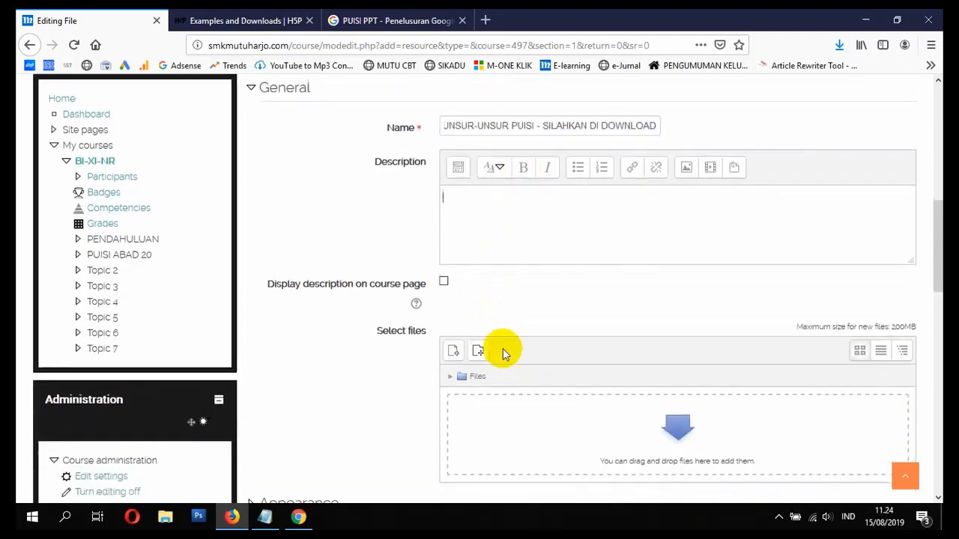
pyautogui.scroll(-1, 506, 364)
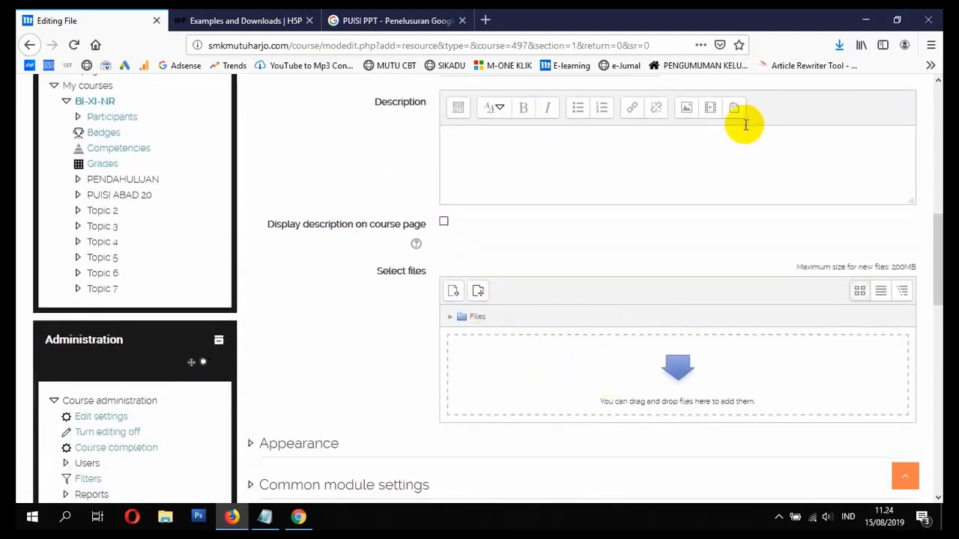
pyautogui.click(840, 45)
pyautogui.click(830, 84)
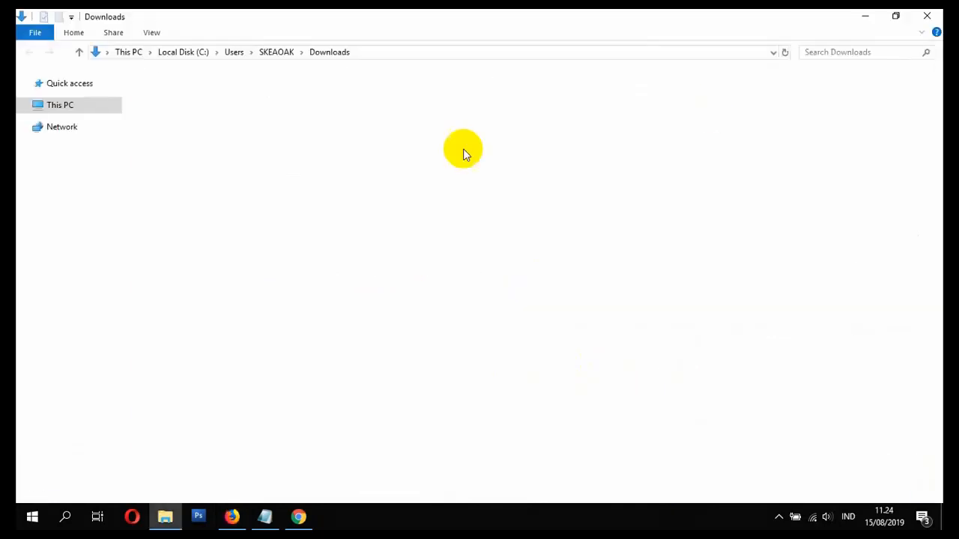
pyautogui.moveTo(171, 92); pyautogui.dragTo(557, 368)
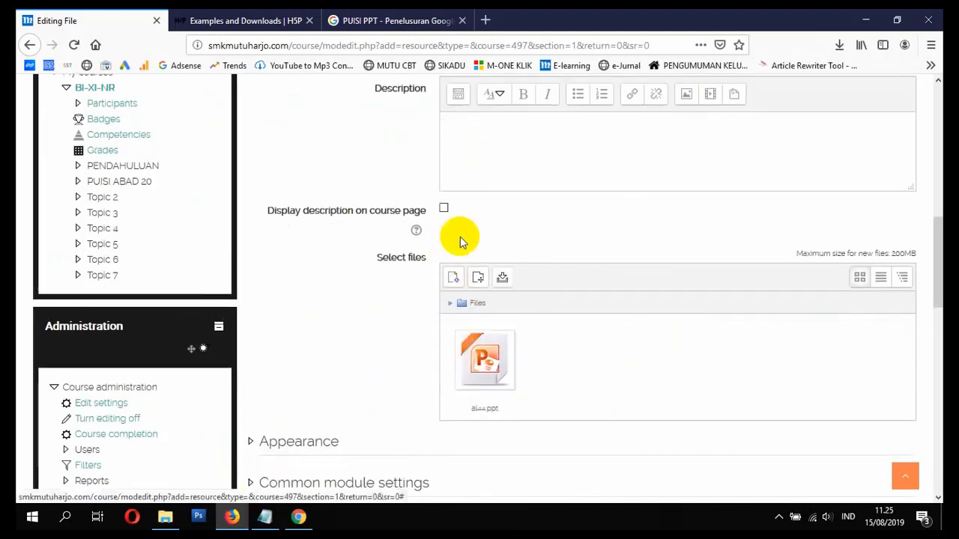
# - Under Appearance, enable showing the file's size, type and upload date; expand common module settings
pyautogui.scroll(-3, 400, 314)
pyautogui.click(287, 304)
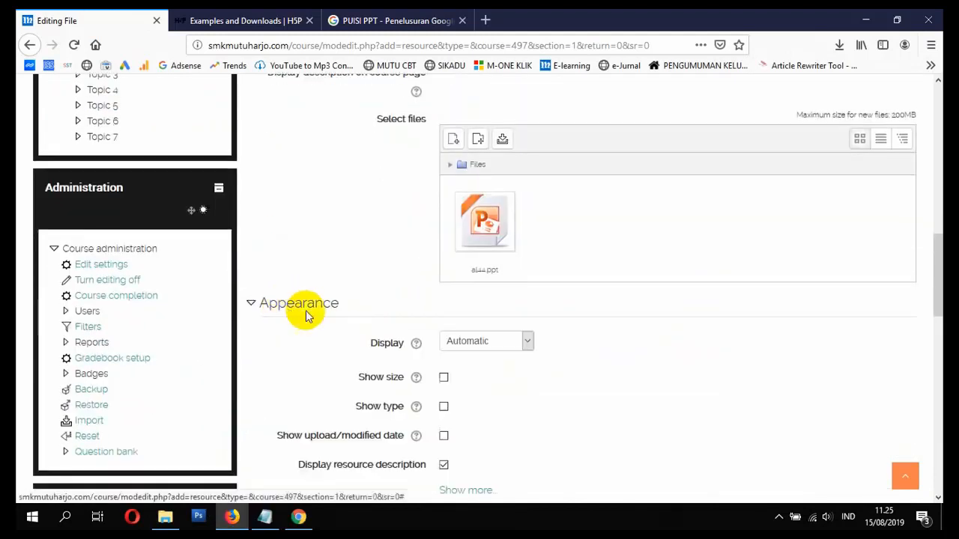
pyautogui.scroll(-3, 389, 315)
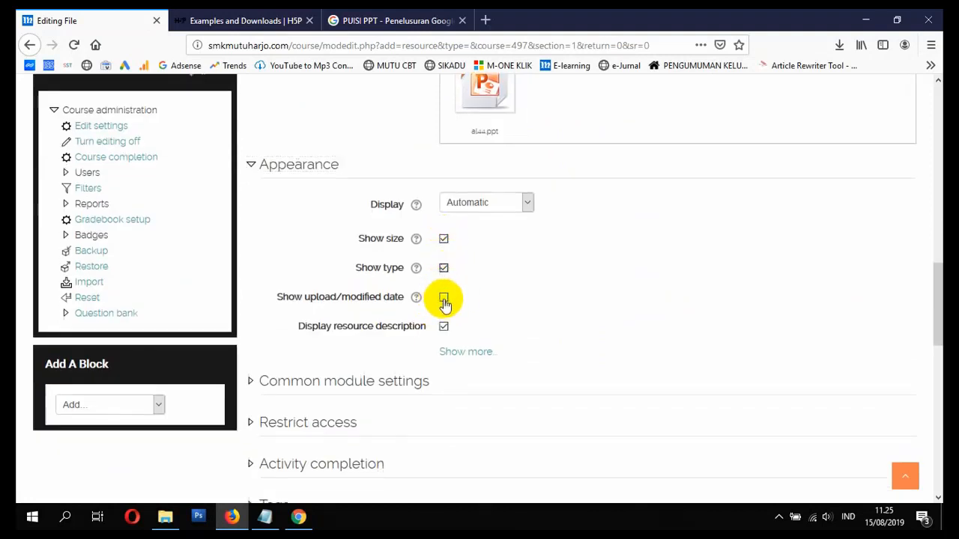
pyautogui.scroll(-2, 435, 307)
pyautogui.click(364, 314)
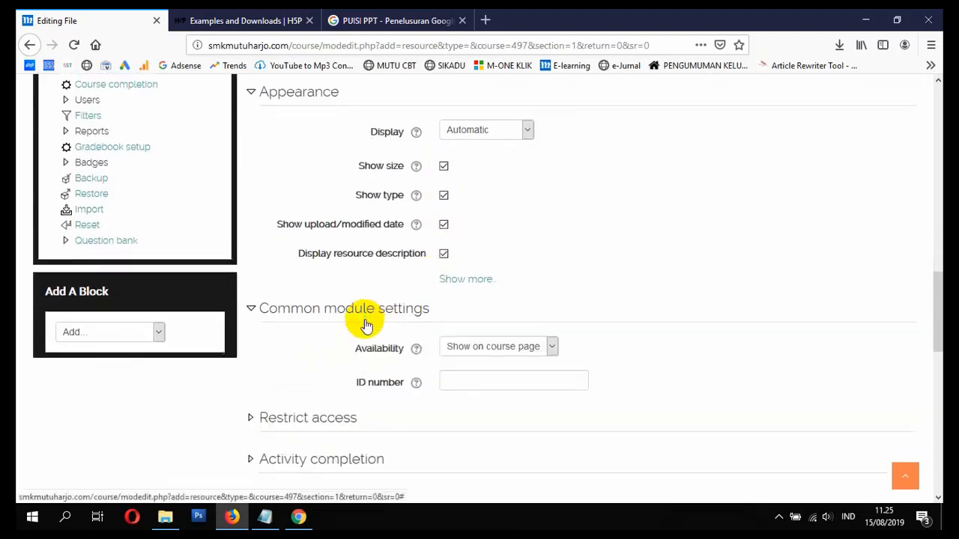
pyautogui.scroll(-3, 353, 311)
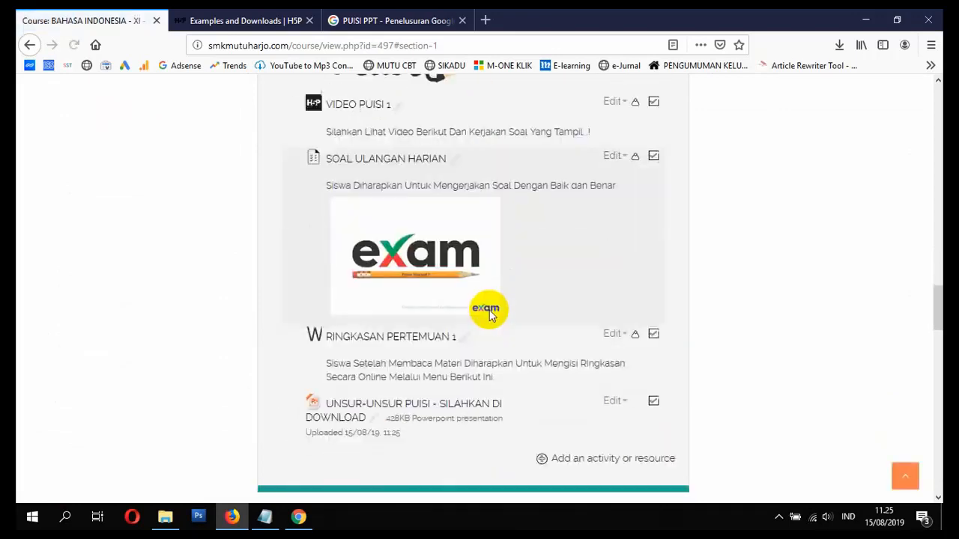
# - In the student's Chrome window, open the BI-XI-NR course page and scroll through it
pyautogui.scroll(-3, 321, 207)
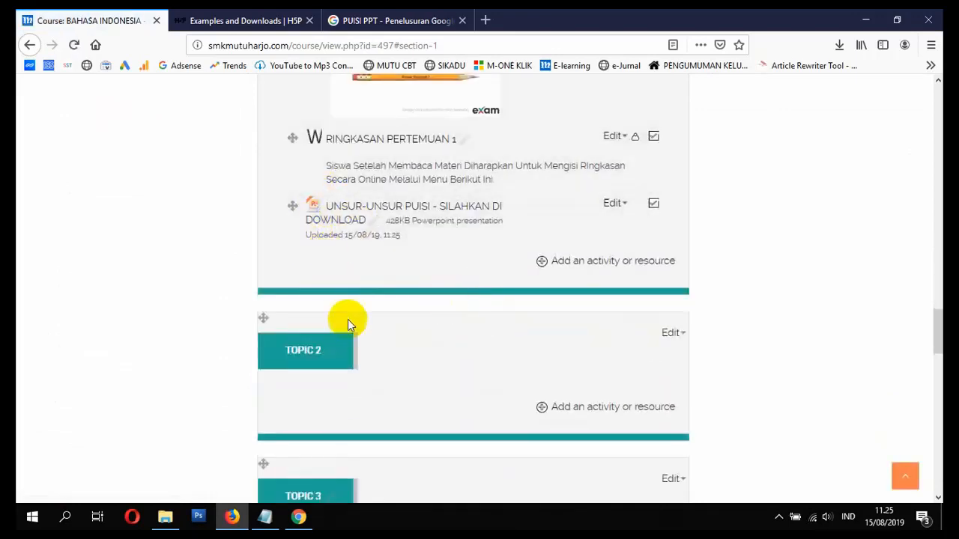
pyautogui.click(298, 518)
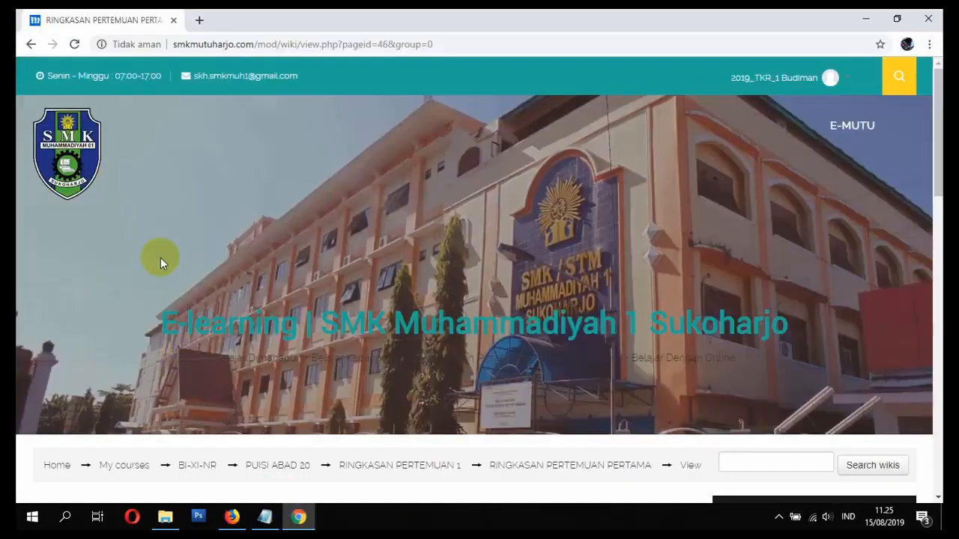
pyautogui.scroll(-6, 160, 258)
pyautogui.scroll(5, 150, 268)
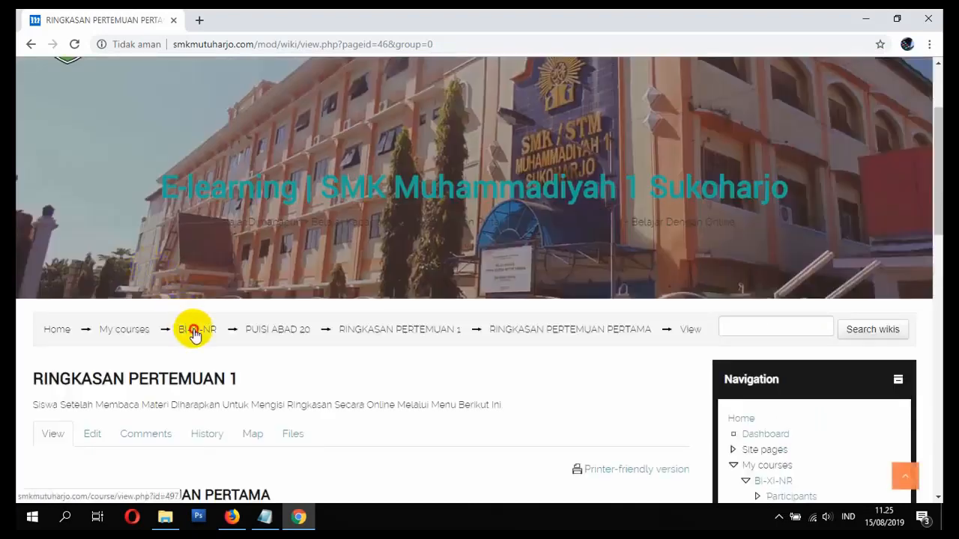
pyautogui.click(193, 332)
pyautogui.scroll(-9, 252, 323)
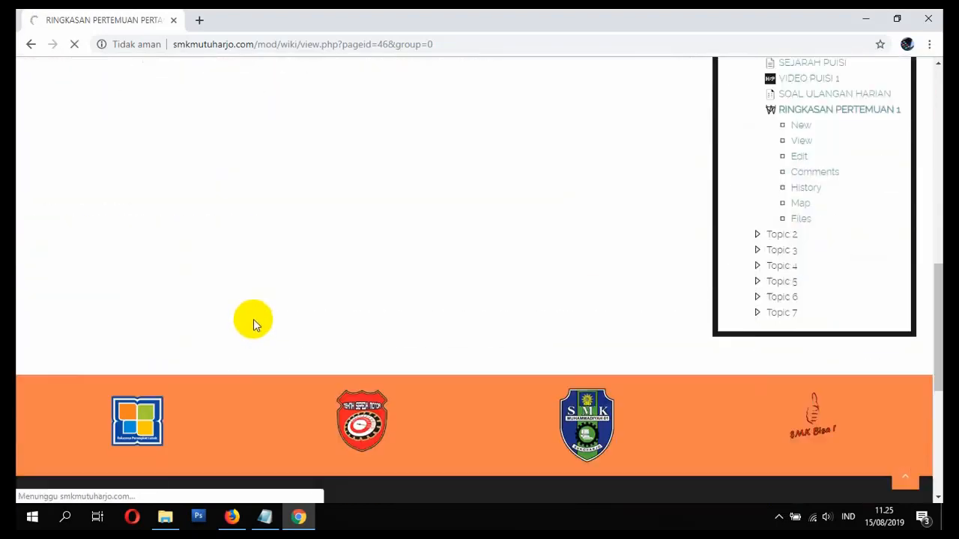
pyautogui.scroll(9, 252, 318)
pyautogui.scroll(-8, 253, 307)
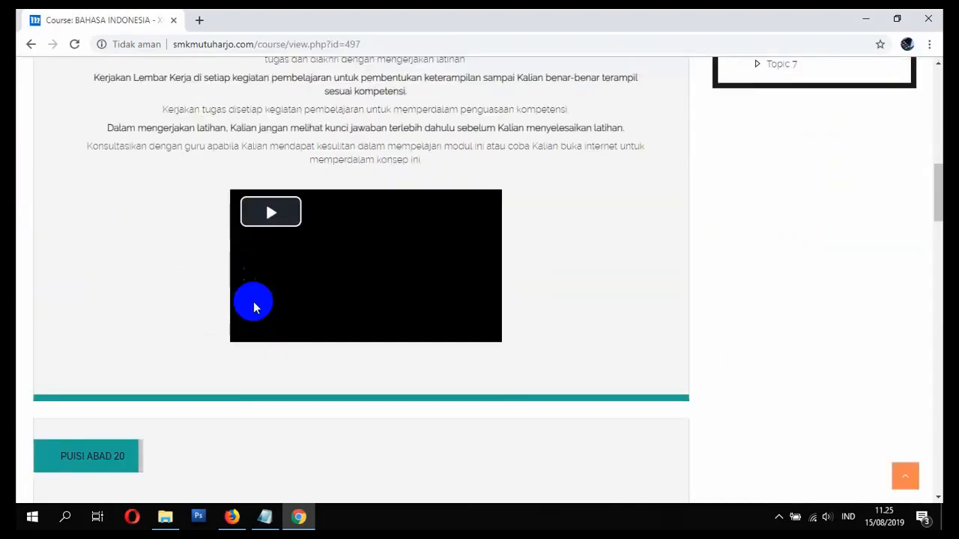
pyautogui.scroll(-12, 253, 301)
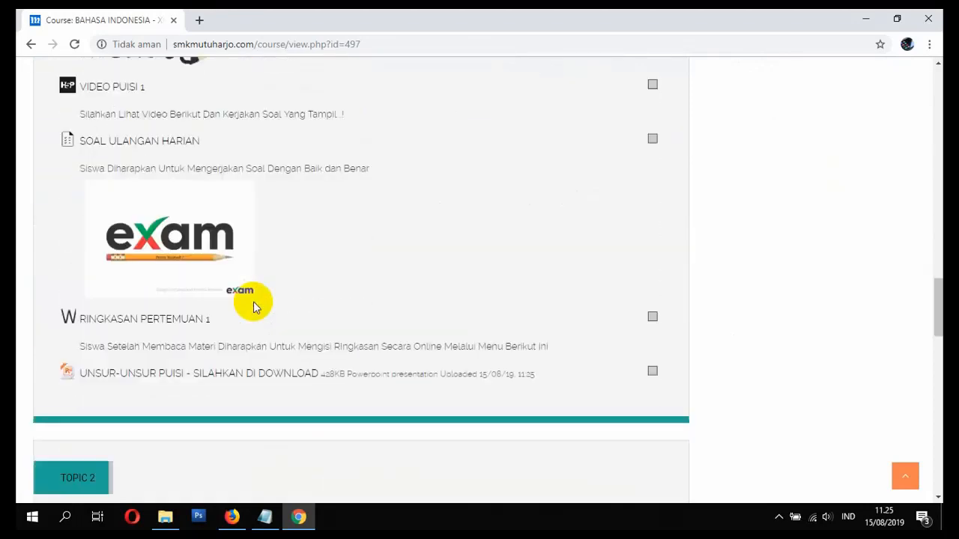
pyautogui.scroll(-1, 253, 307)
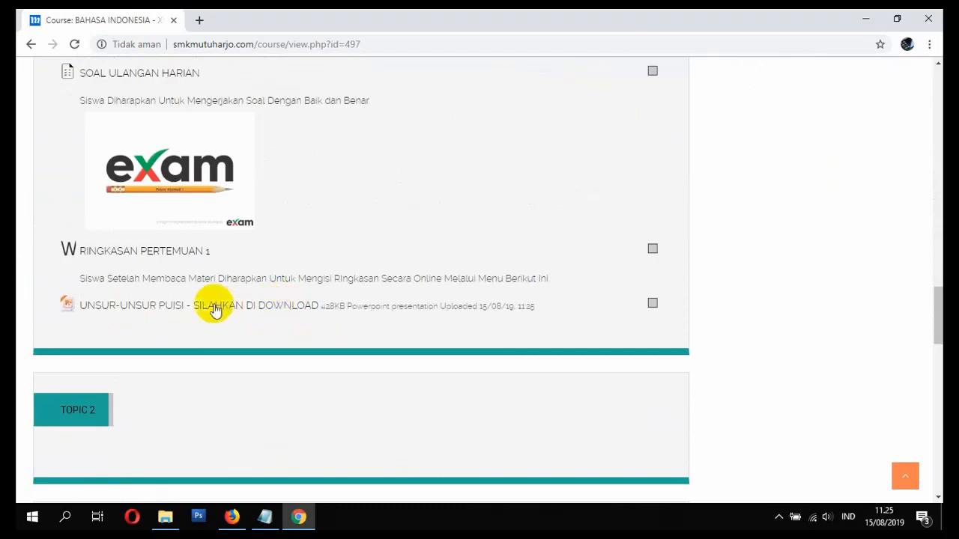
# - As the student, download the UNSUR-UNSUR PUISI presentation, then return to the teacher's course page
pyautogui.moveTo(320, 15); pyautogui.dragTo(521, 57)
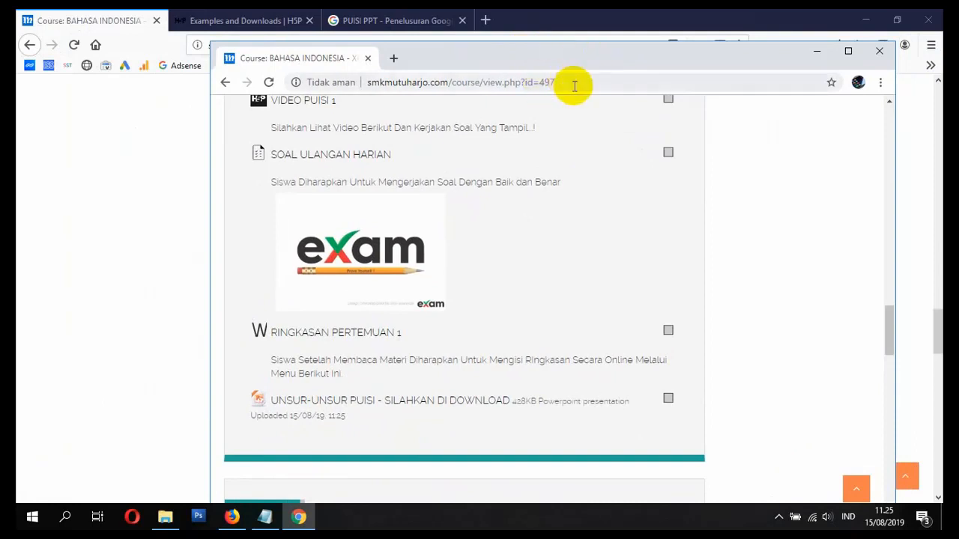
pyautogui.click(113, 184)
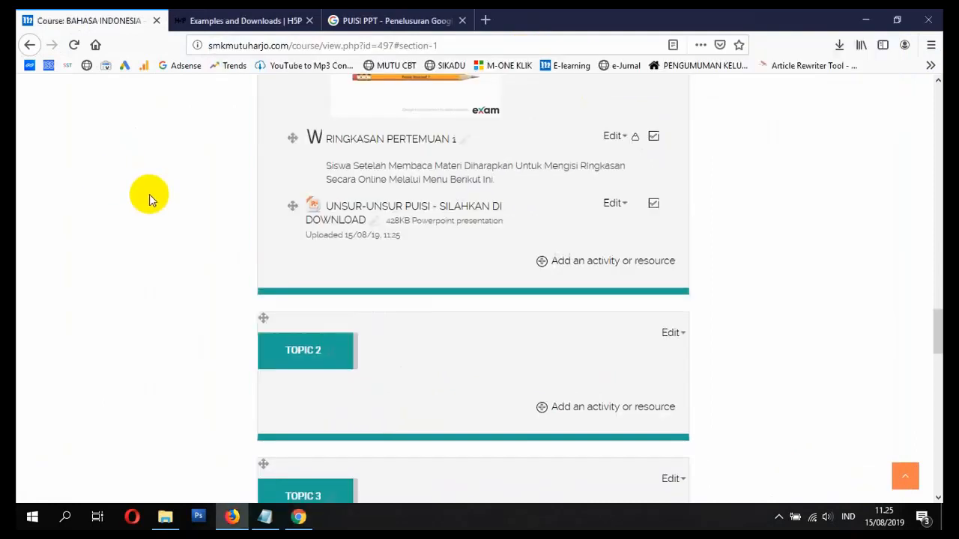
pyautogui.click(295, 522)
pyautogui.doubleClick(629, 50)
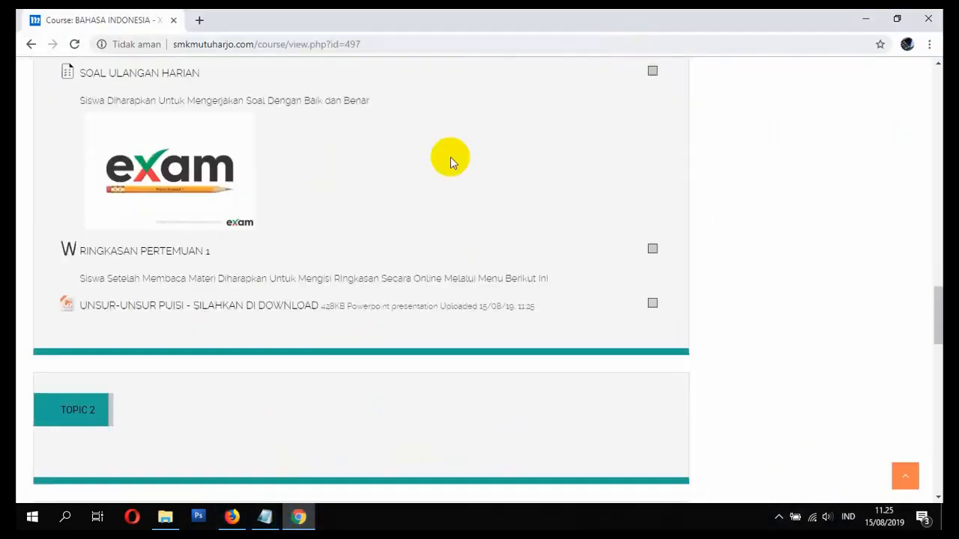
pyautogui.click(159, 307)
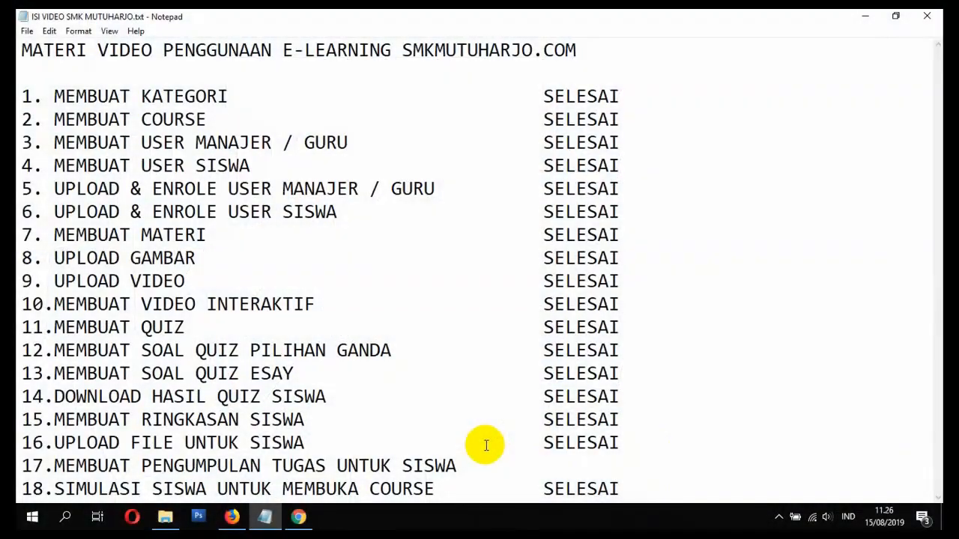
pyautogui.click(233, 517)
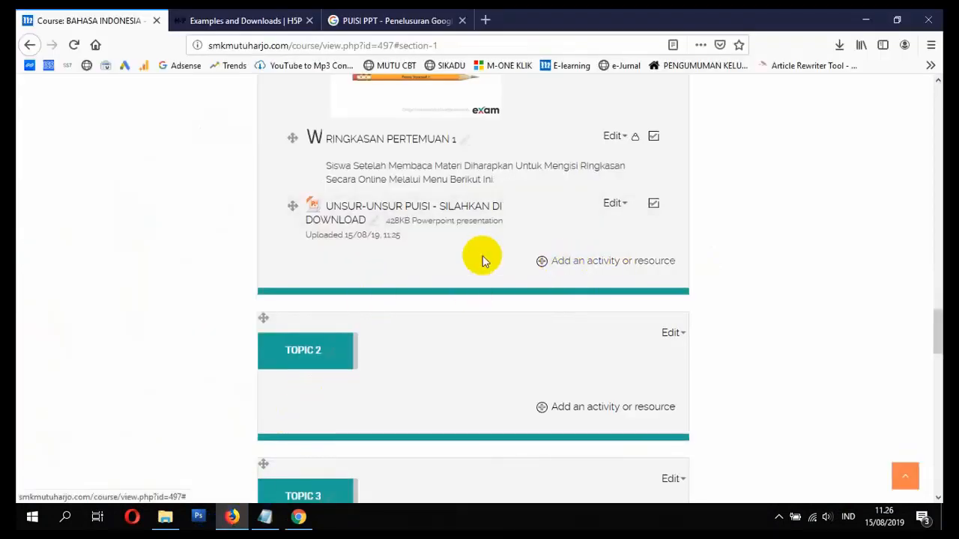
# - Reopen BAHASA INDONESIA from the homepage's My Courses and add an activity under PUISI ABAD 20
pyautogui.scroll(10, 454, 339)
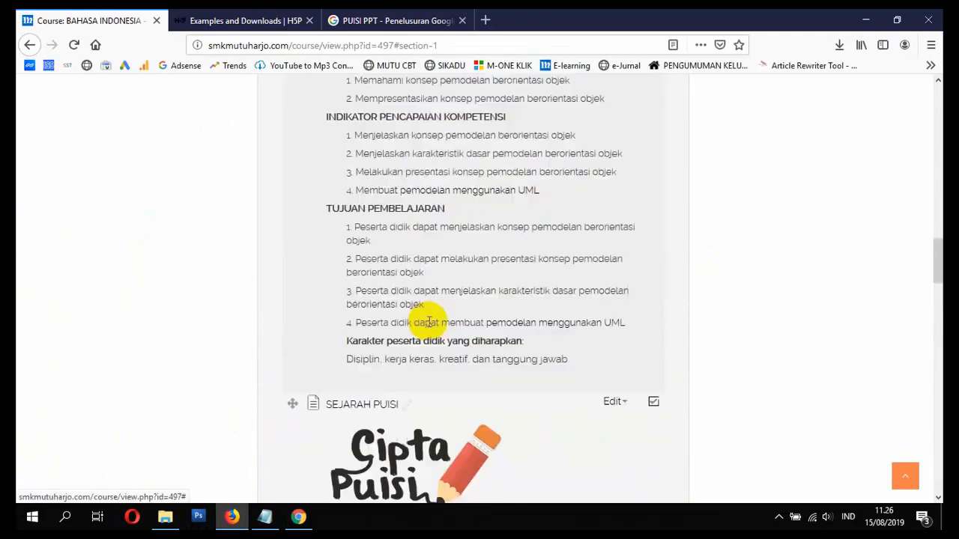
pyautogui.scroll(10, 402, 318)
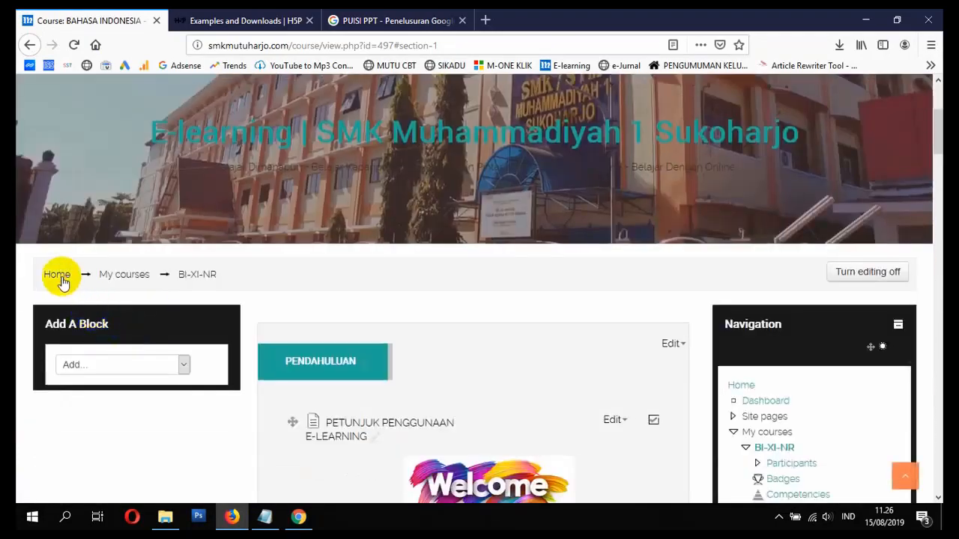
pyautogui.click(61, 277)
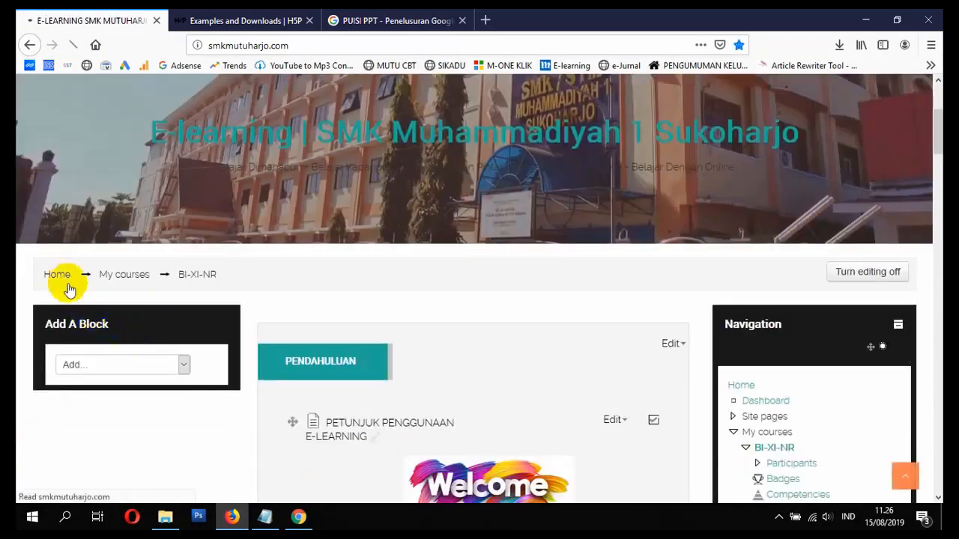
pyautogui.scroll(-10, 157, 303)
pyautogui.scroll(-3, 159, 304)
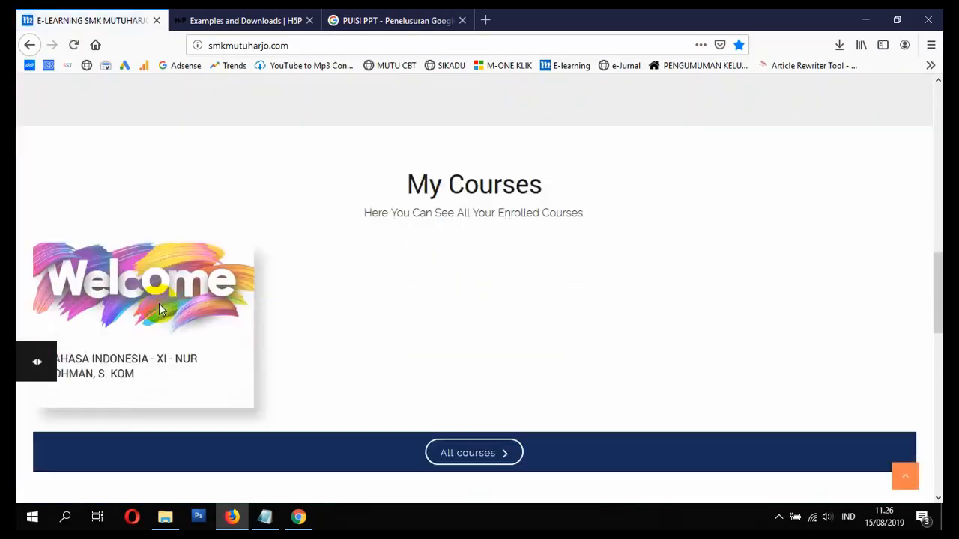
pyautogui.click(86, 281)
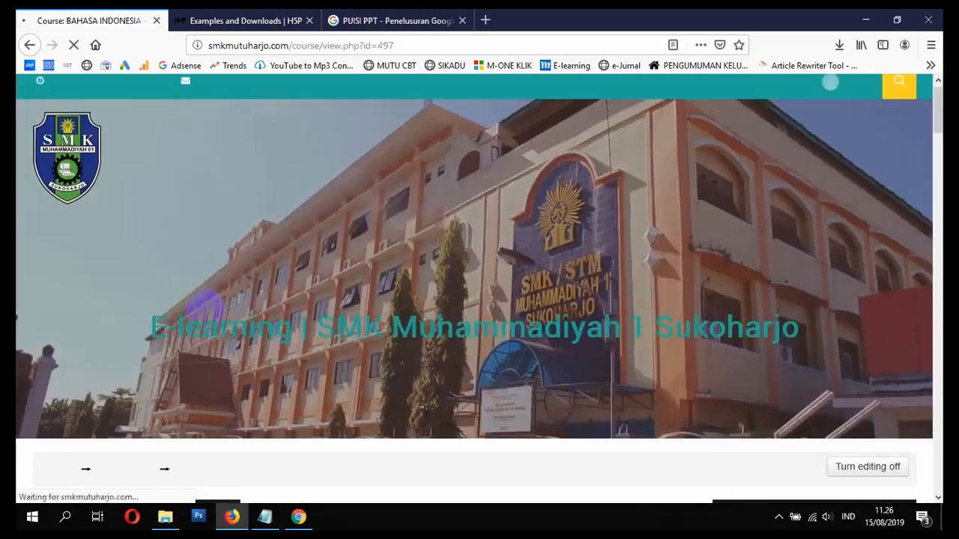
pyautogui.scroll(-10, 205, 321)
pyautogui.scroll(-15, 227, 322)
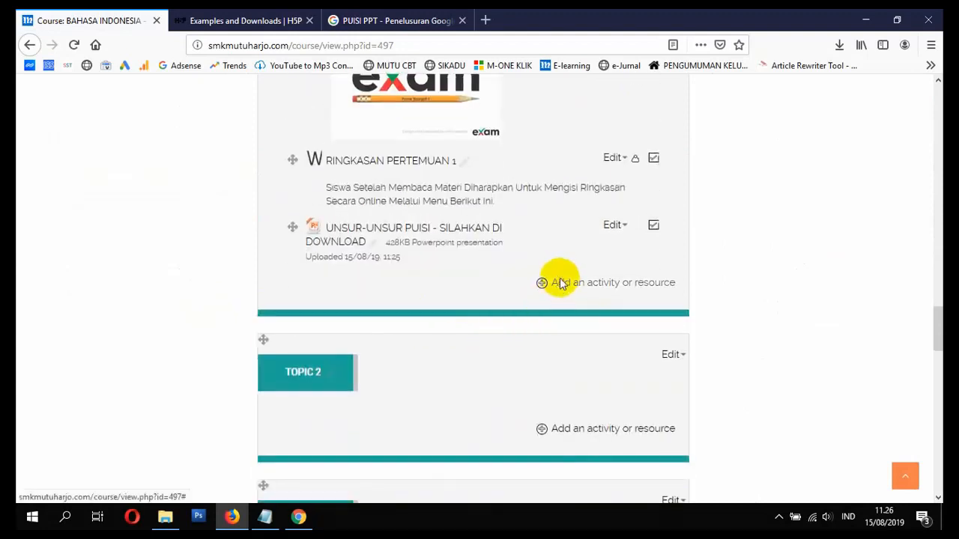
pyautogui.click(561, 283)
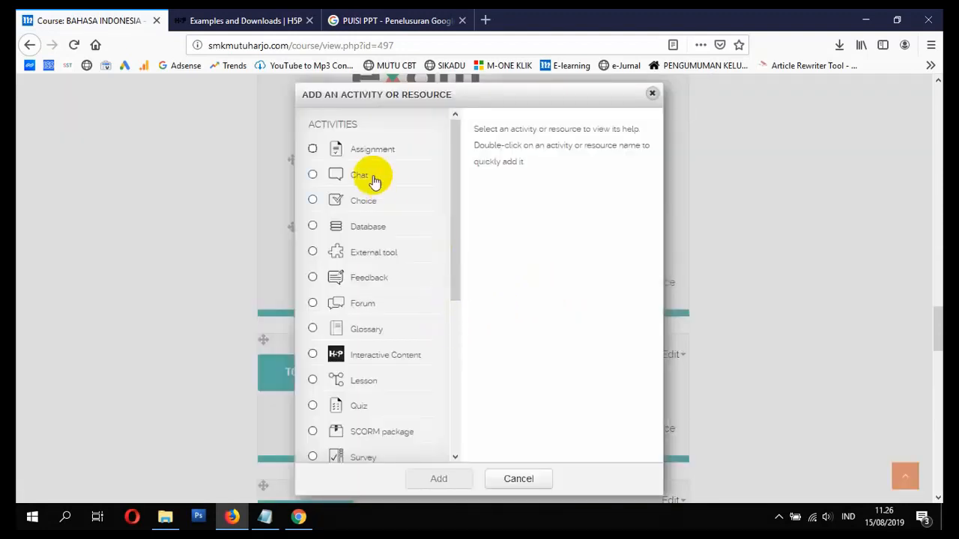
# - Pick Assignment in the activity chooser and add it to PUISI ABAD 20
pyautogui.click(361, 150)
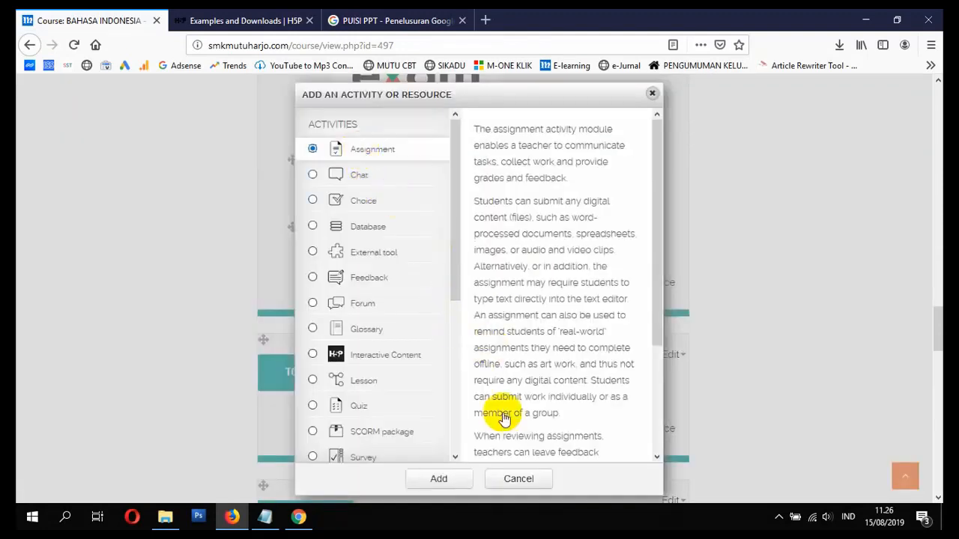
pyautogui.click(467, 481)
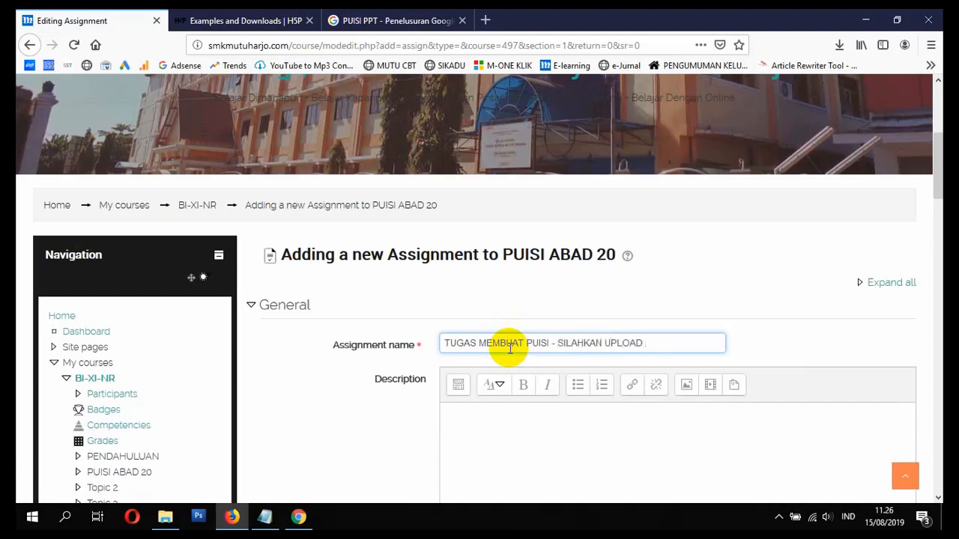
# - Run a new Google search for 'UPLOAD LOGO'
pyautogui.click(378, 21)
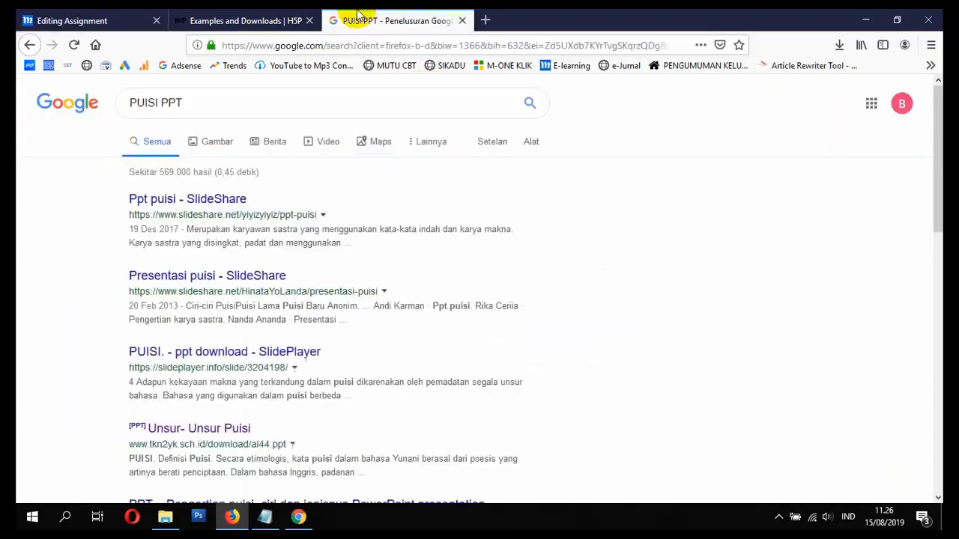
pyautogui.moveTo(306, 98); pyautogui.dragTo(21, 138)
pyautogui.write('UPLOAD LOGO')
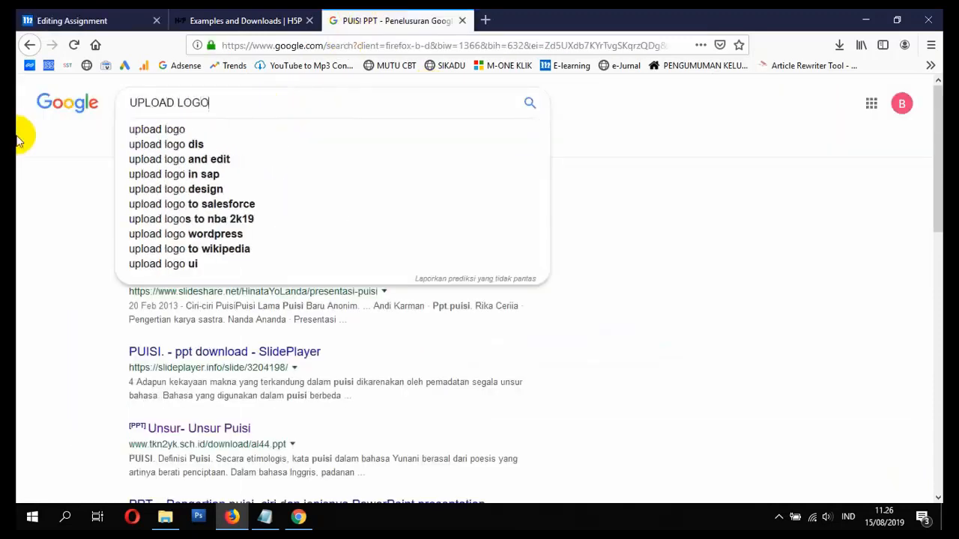
pyautogui.press('Return')
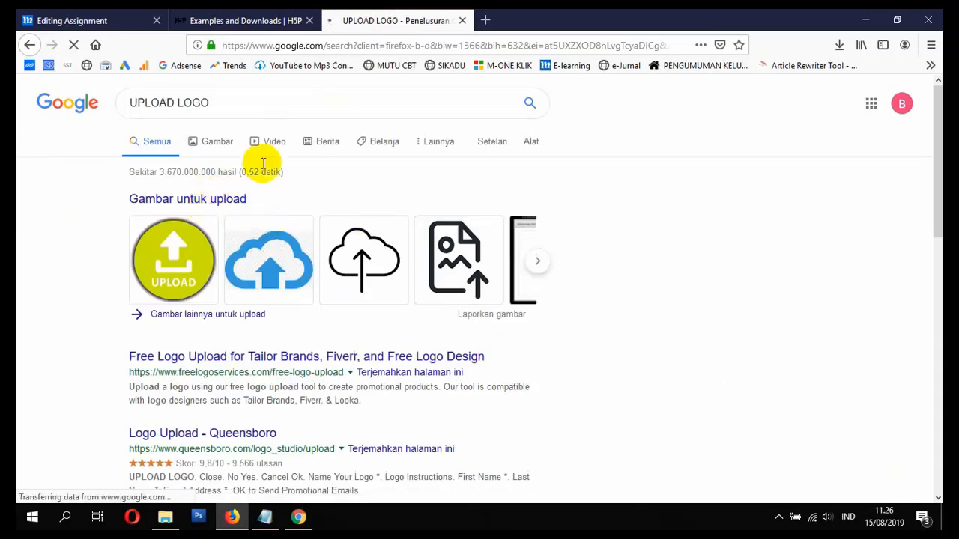
# - Preview the blue cloud Logo Upload image in image results and copy its image location
pyautogui.click(539, 264)
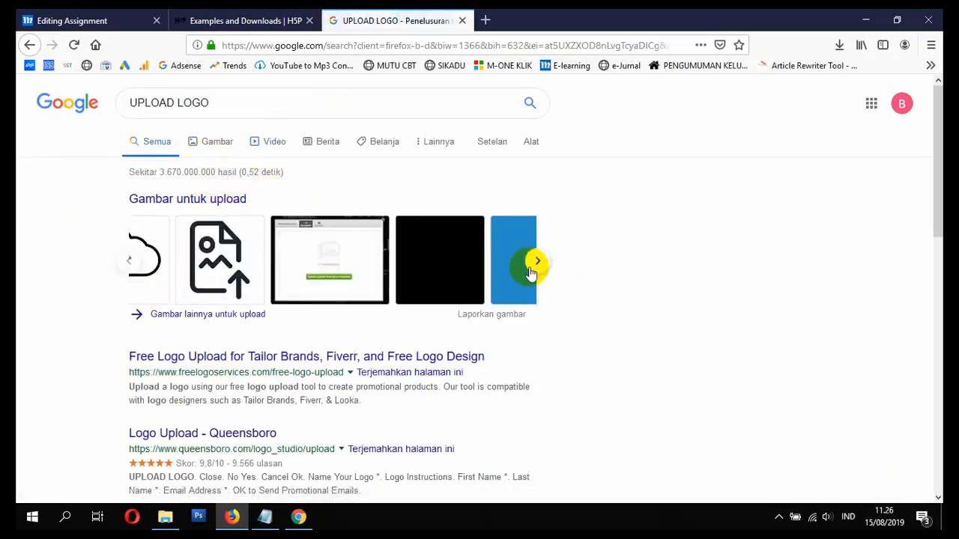
pyautogui.click(225, 315)
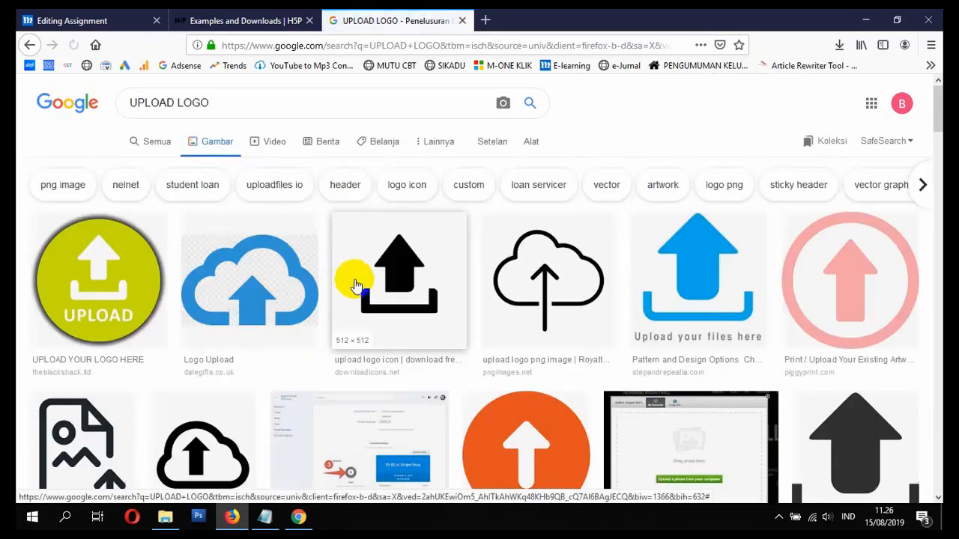
pyautogui.scroll(-2, 356, 281)
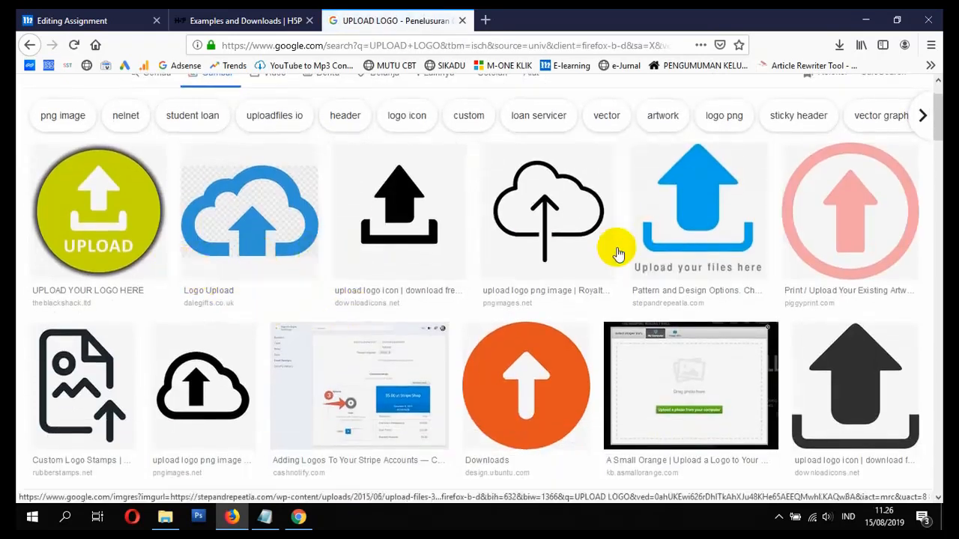
pyautogui.scroll(-5, 603, 259)
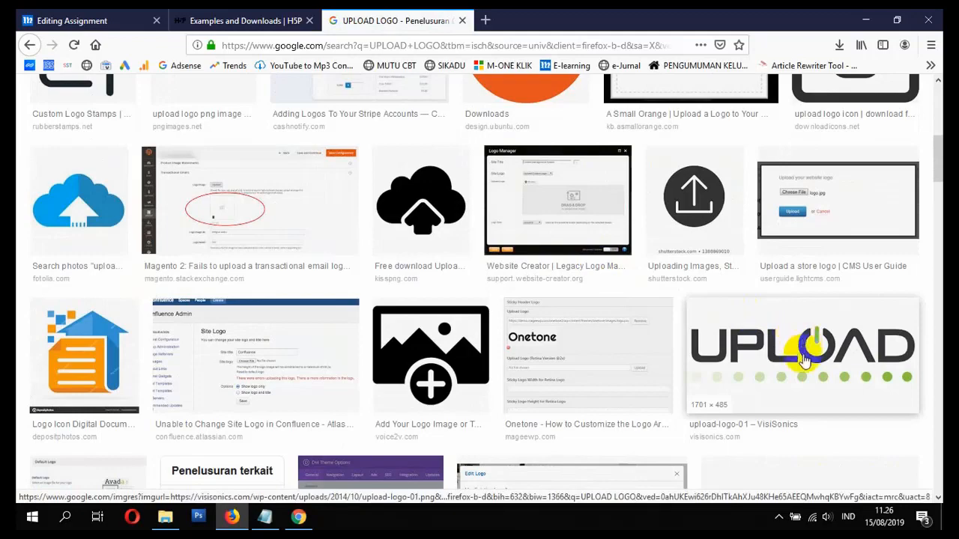
pyautogui.scroll(7, 783, 356)
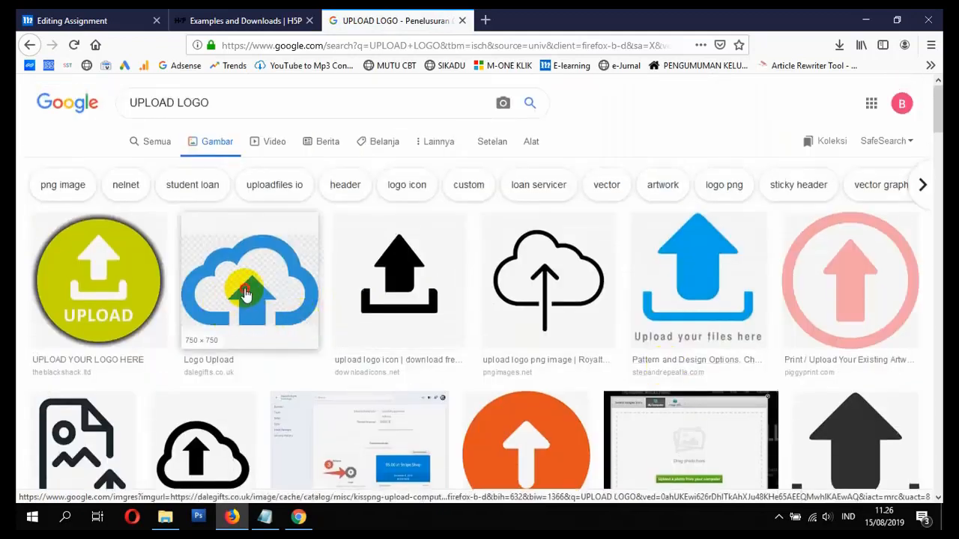
pyautogui.click(231, 321)
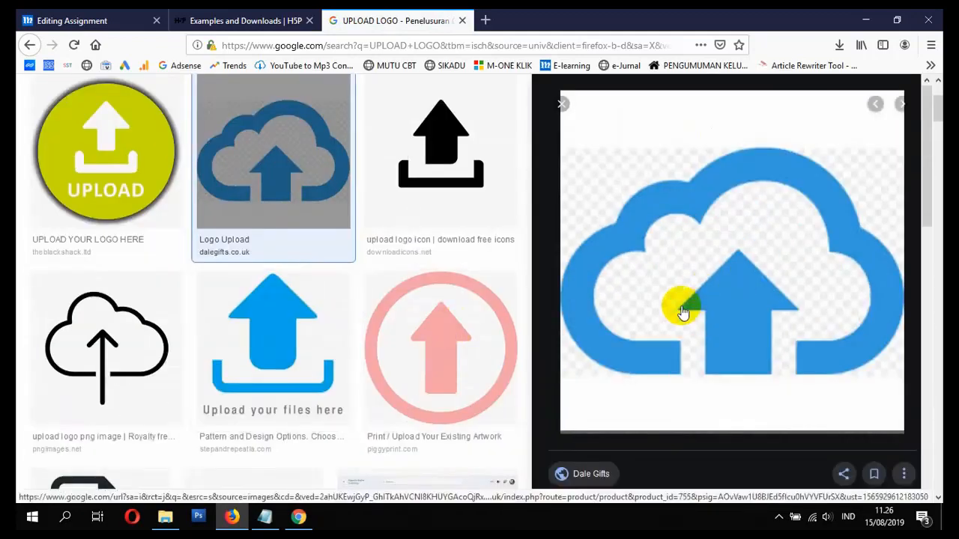
pyautogui.rightClick(728, 300)
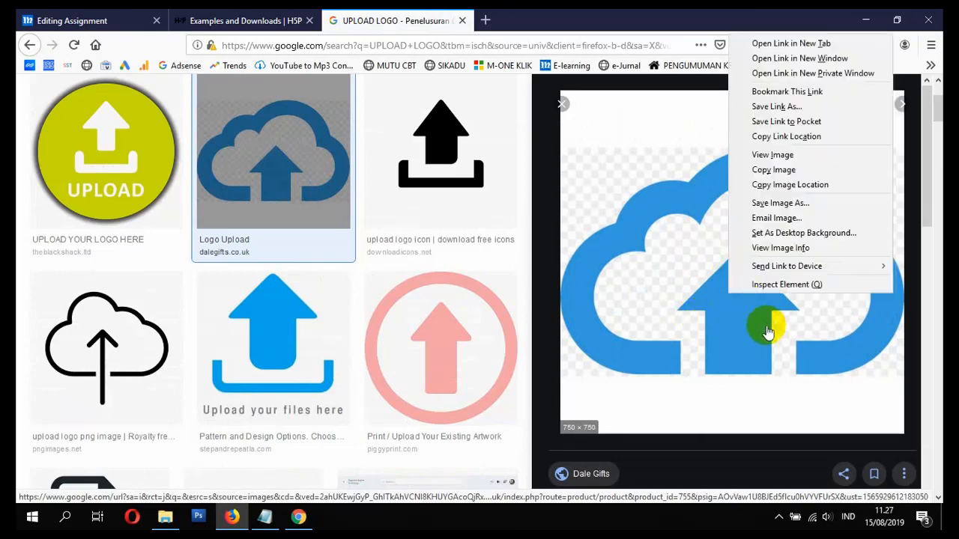
pyautogui.click(785, 186)
# - Insert an image in the assignment Description, pasting the copied cloud logo URL
pyautogui.click(132, 20)
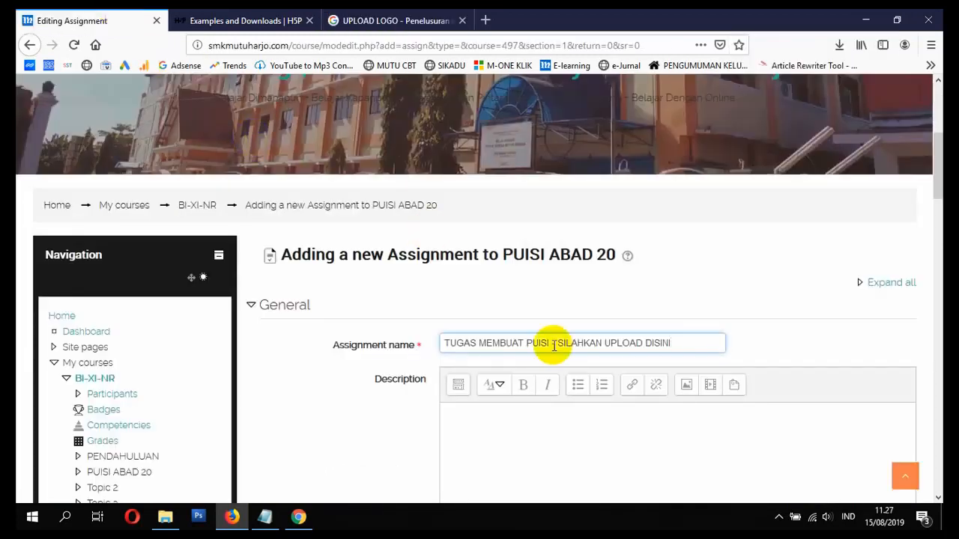
pyautogui.scroll(-3, 554, 346)
pyautogui.click(514, 336)
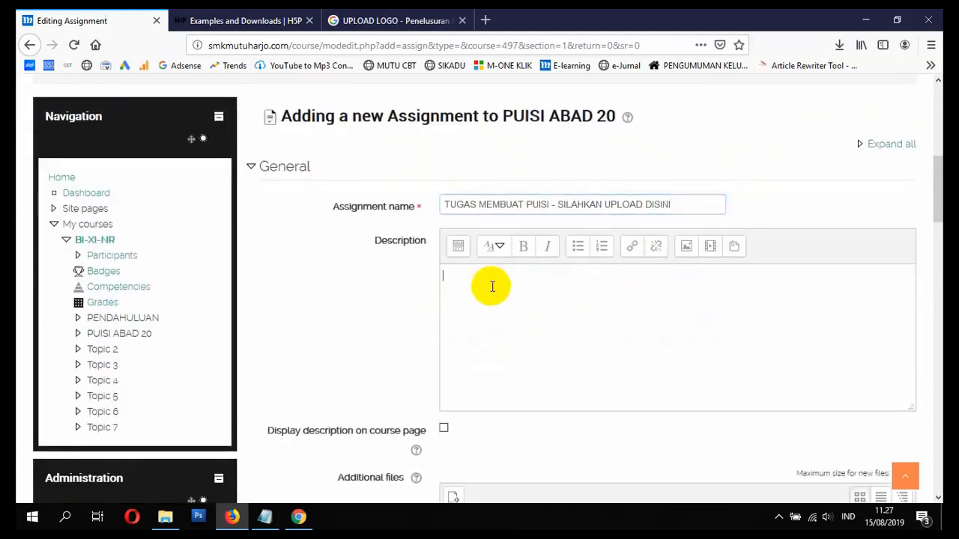
pyautogui.click(687, 248)
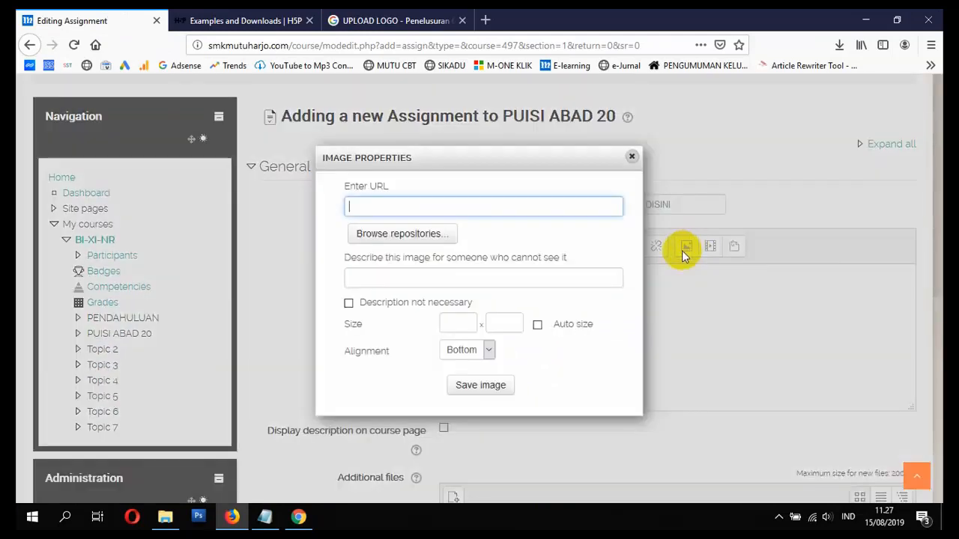
pyautogui.rightClick(470, 210)
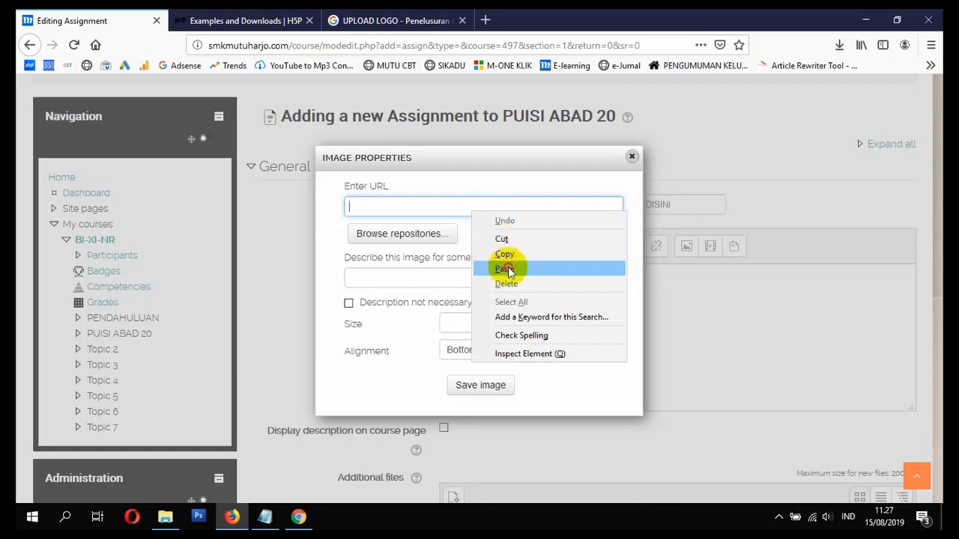
pyautogui.click(500, 268)
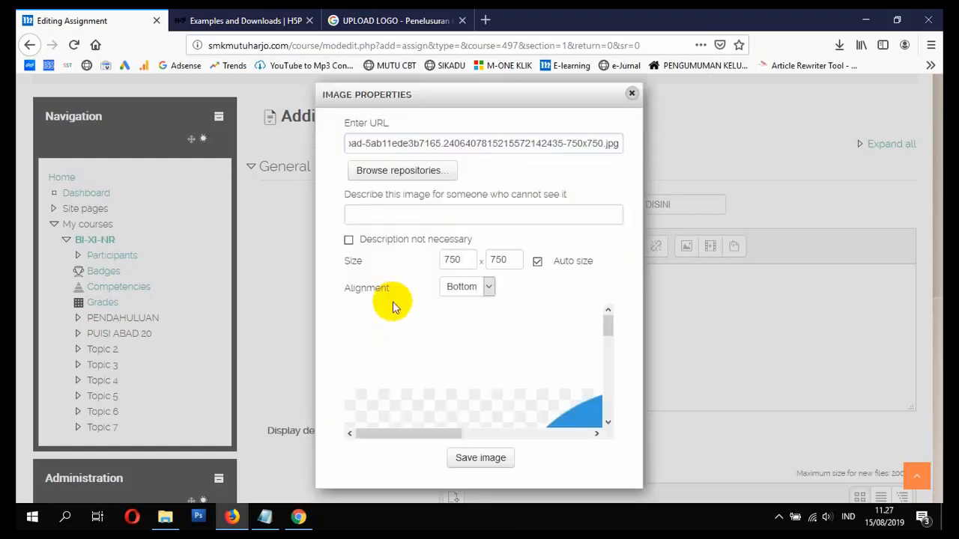
# - Mark the image as needing no description, size it 250 by 250, and save it
pyautogui.click(380, 243)
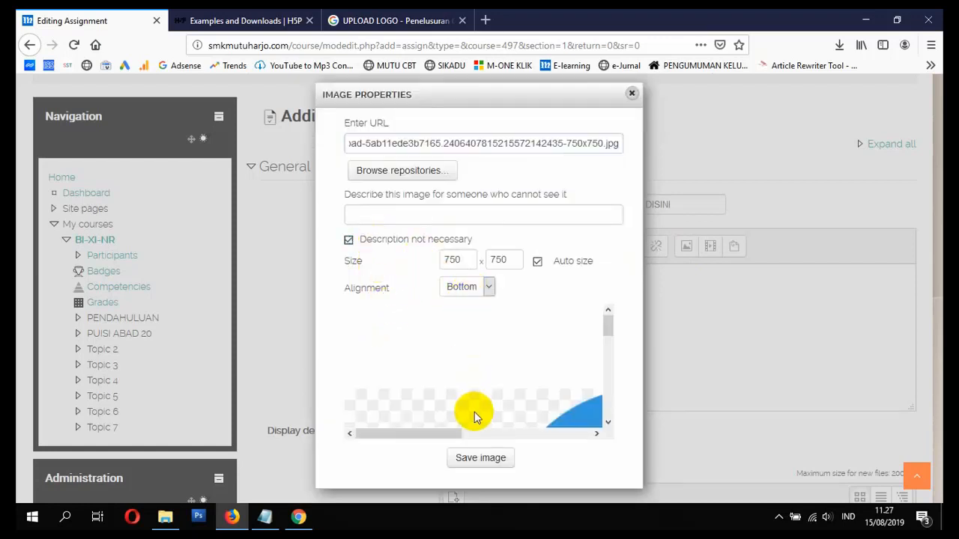
pyautogui.moveTo(466, 260); pyautogui.dragTo(382, 270)
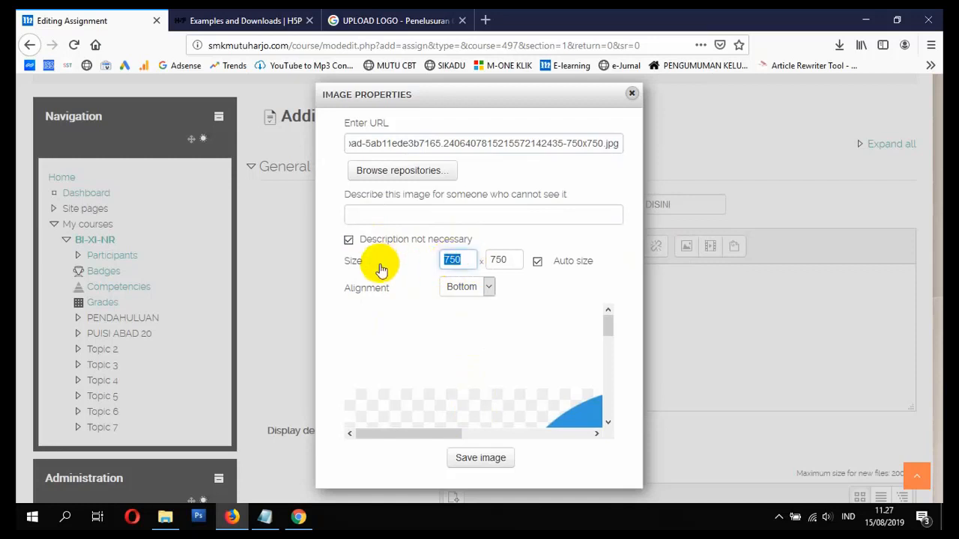
pyautogui.write('250')
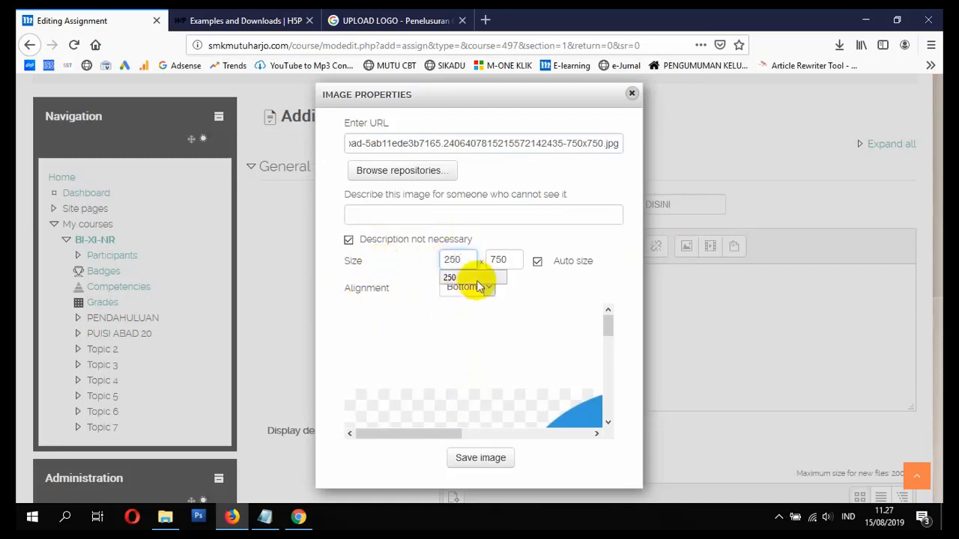
pyautogui.click(466, 277)
pyautogui.click(514, 260)
pyautogui.scroll(-1, 507, 405)
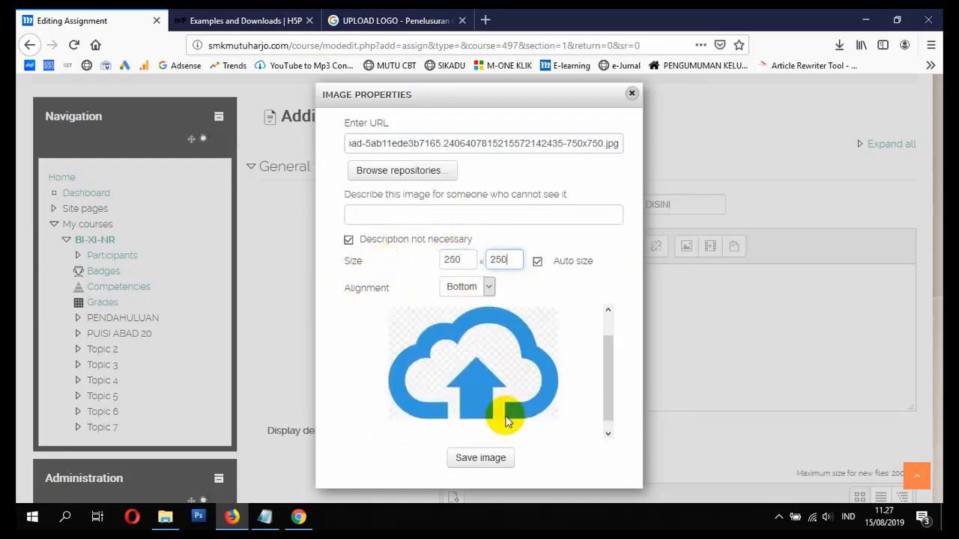
pyautogui.click(483, 457)
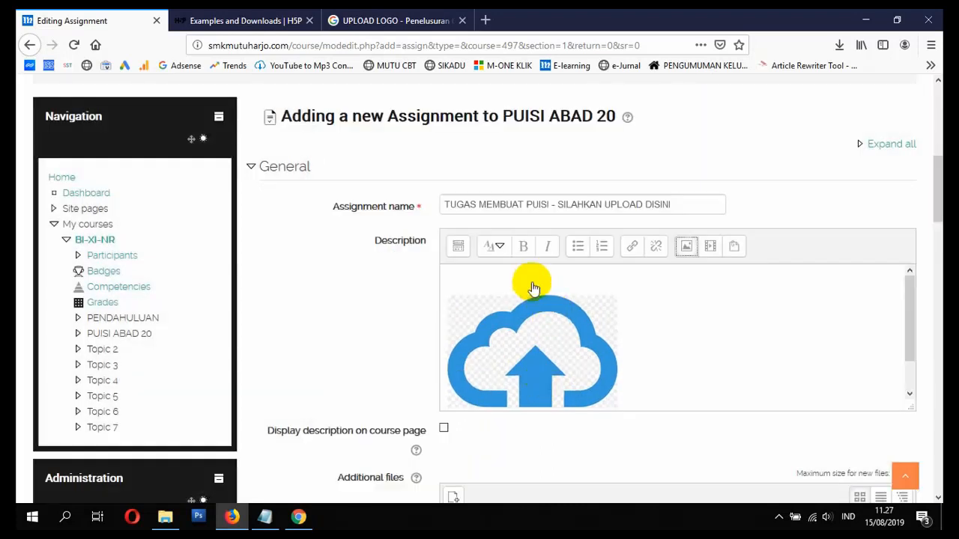
# - Select and deselect the inserted cloud image in the assignment description
pyautogui.click(531, 287)
pyautogui.click(632, 308)
pyautogui.click(531, 290)
pyautogui.scroll(-1, 557, 369)
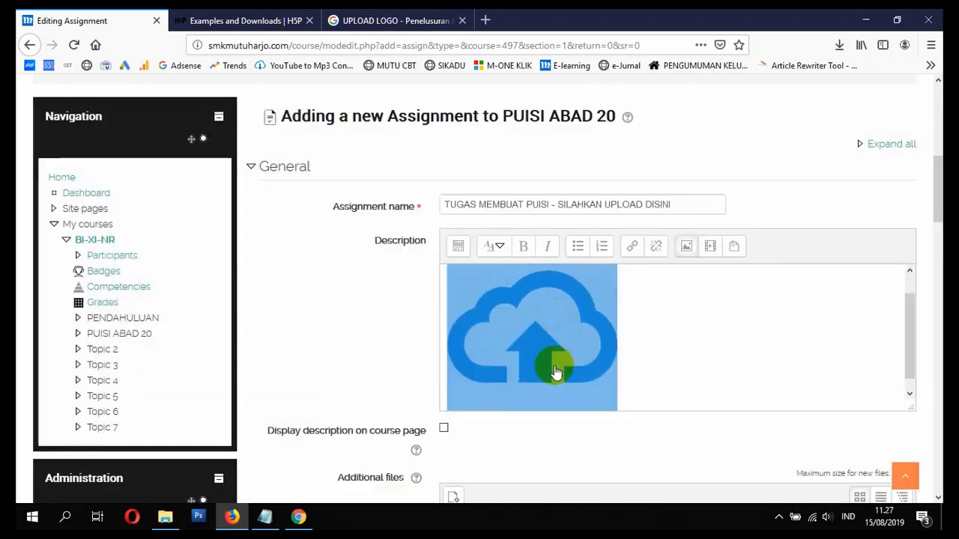
pyautogui.click(442, 428)
pyautogui.scroll(-3, 453, 431)
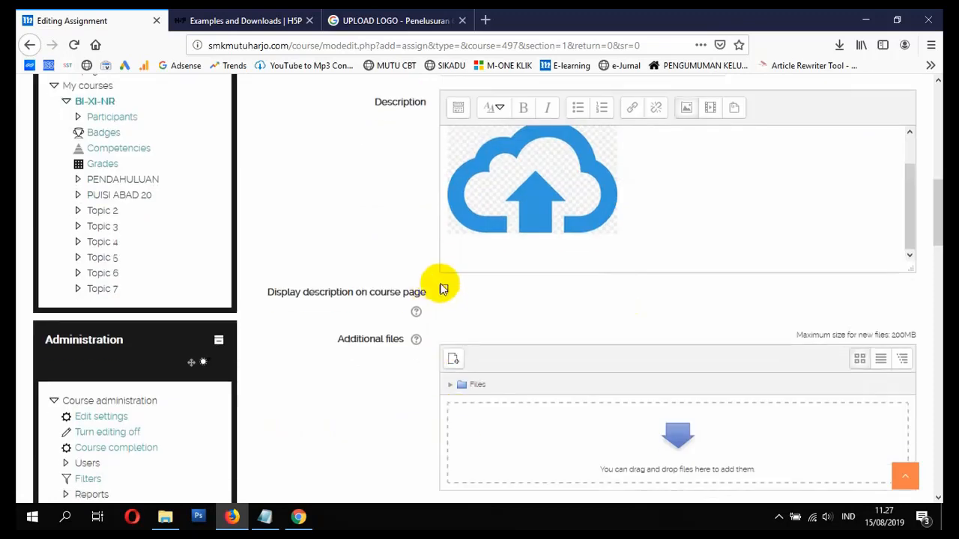
pyautogui.scroll(2, 514, 343)
# - Review the submission settings, expanding Feedback types and checking the accepted file types
pyautogui.scroll(-5, 518, 364)
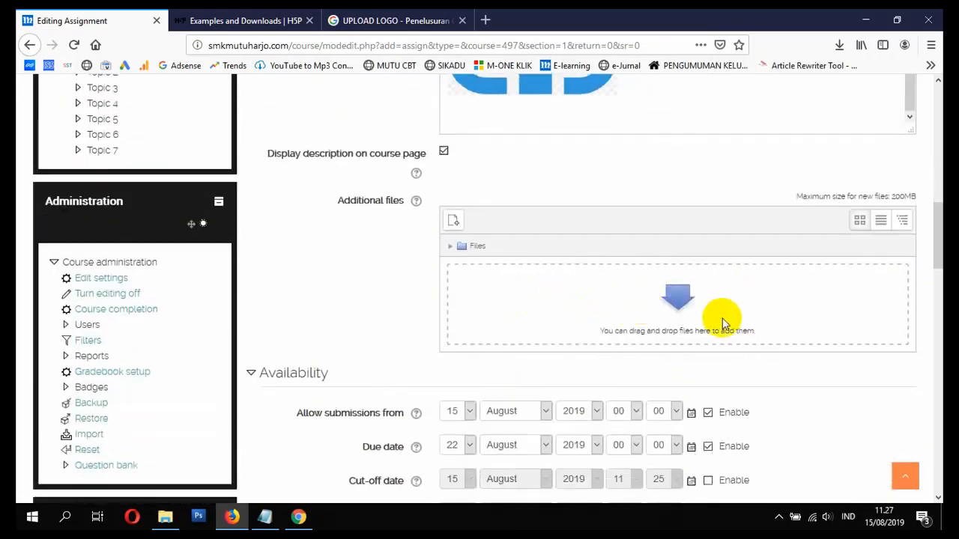
pyautogui.scroll(-3, 719, 344)
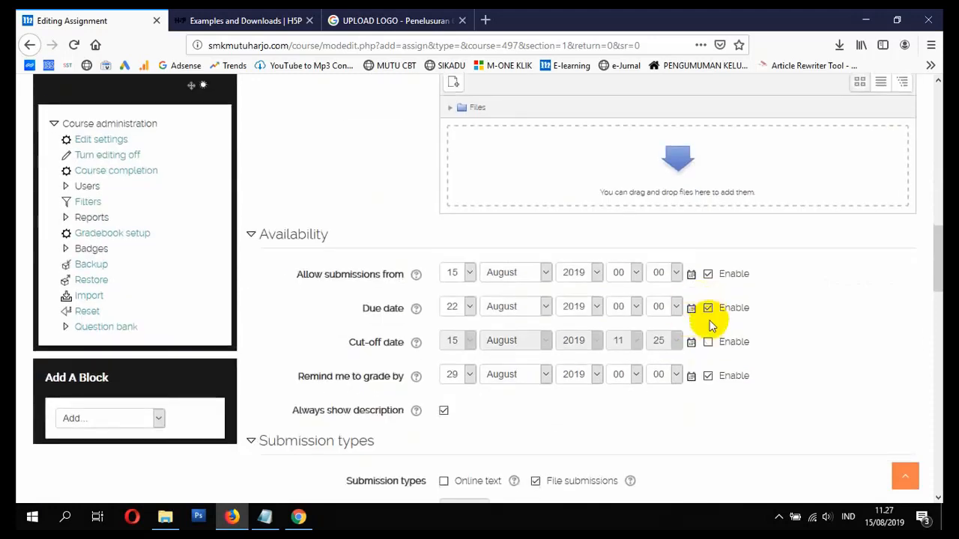
pyautogui.scroll(-1, 709, 330)
pyautogui.scroll(-1, 707, 326)
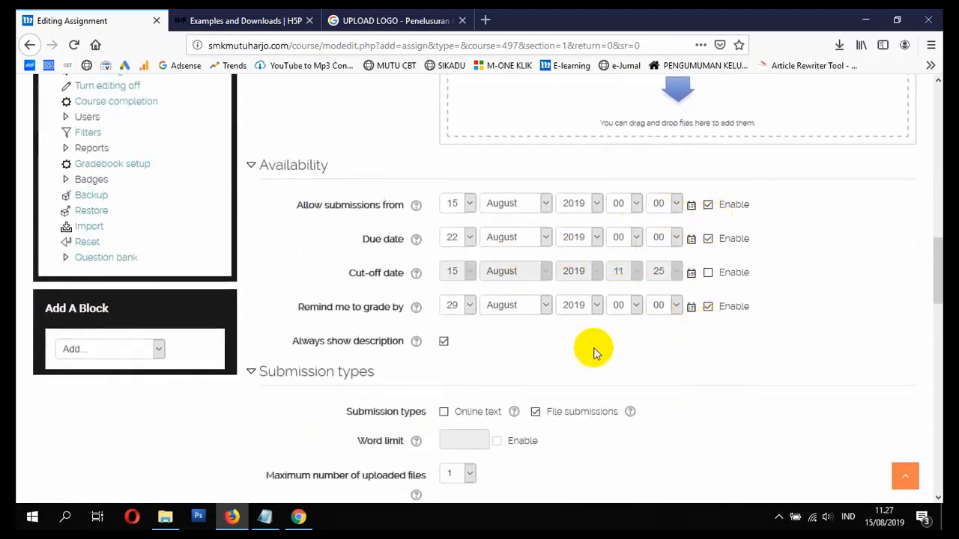
pyautogui.scroll(-2, 570, 349)
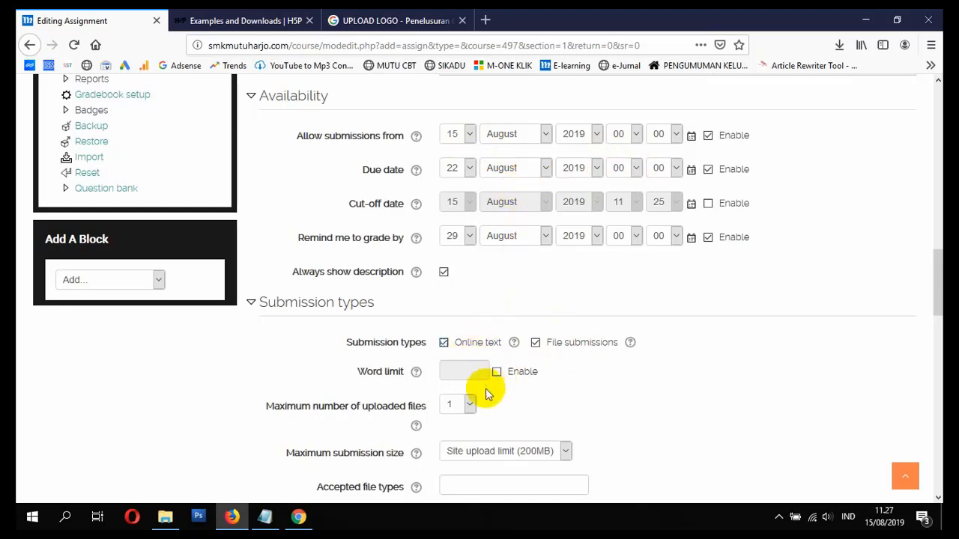
pyautogui.scroll(-3, 488, 392)
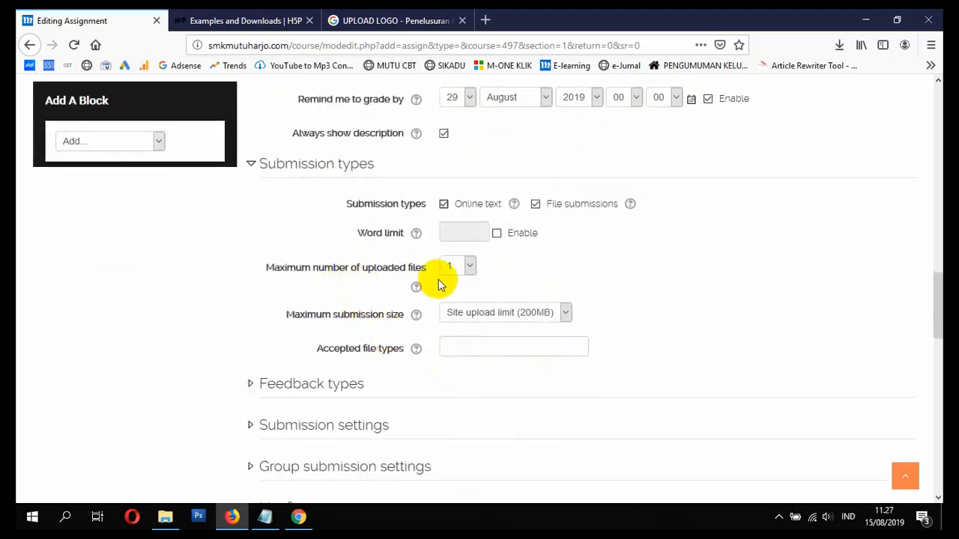
pyautogui.scroll(-2, 449, 284)
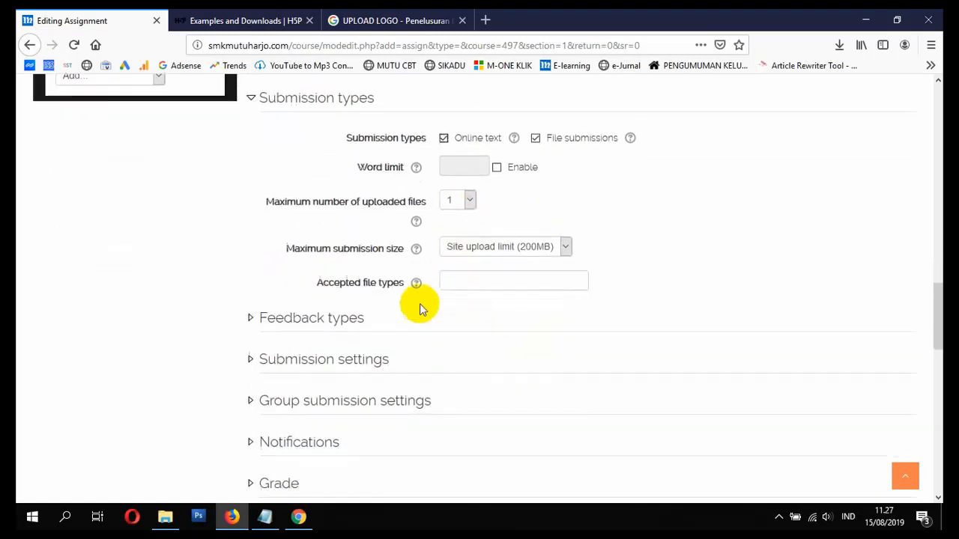
pyautogui.click(320, 317)
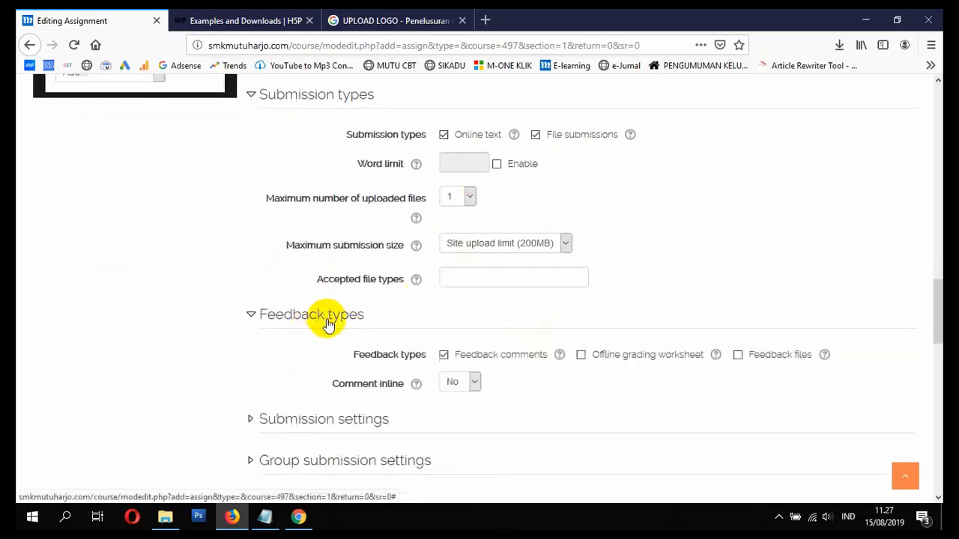
pyautogui.click(452, 277)
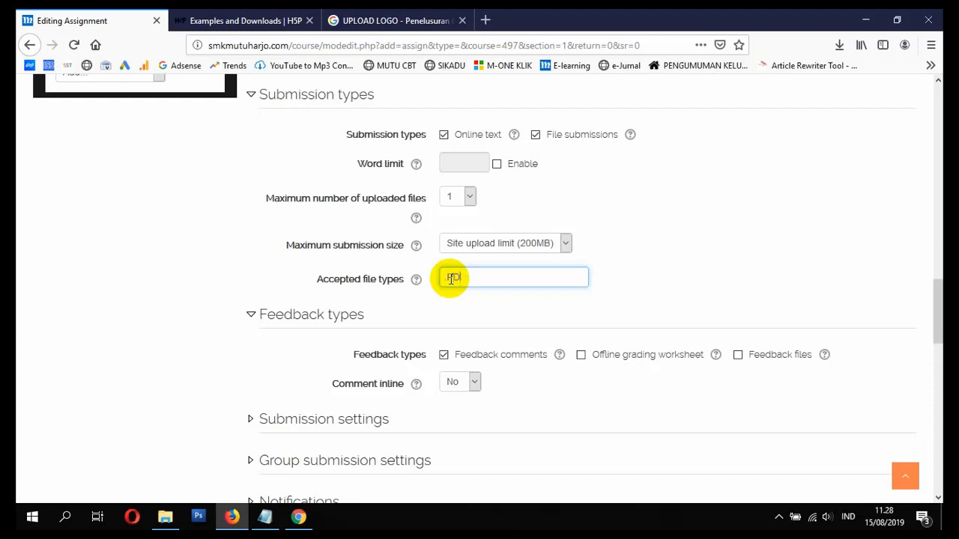
pyautogui.scroll(-2, 368, 332)
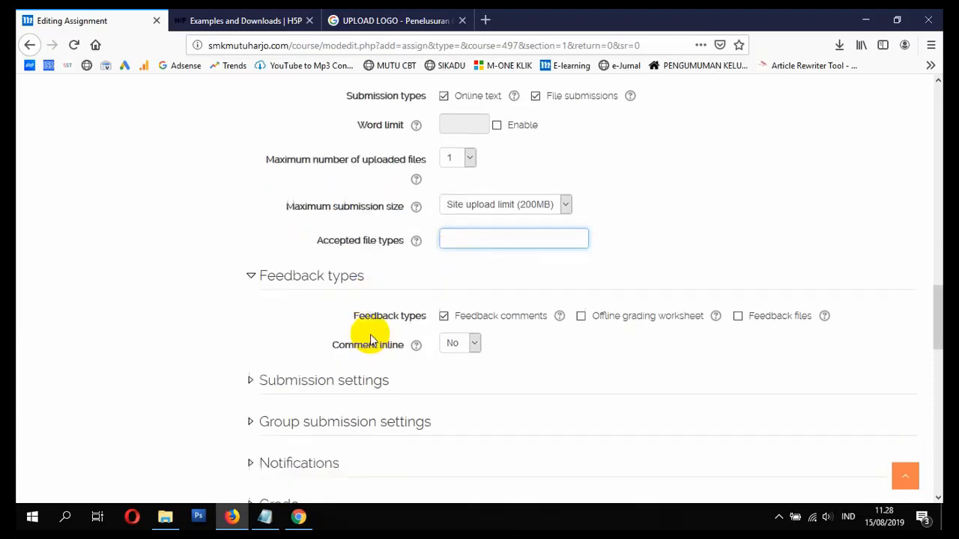
pyautogui.scroll(-5, 501, 314)
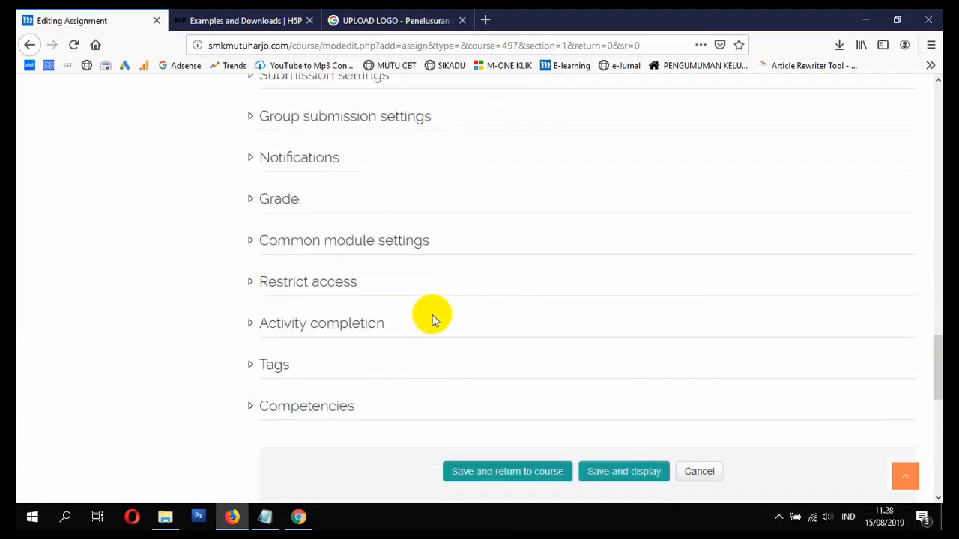
# - Expand and collapse the Grade settings
pyautogui.click(251, 197)
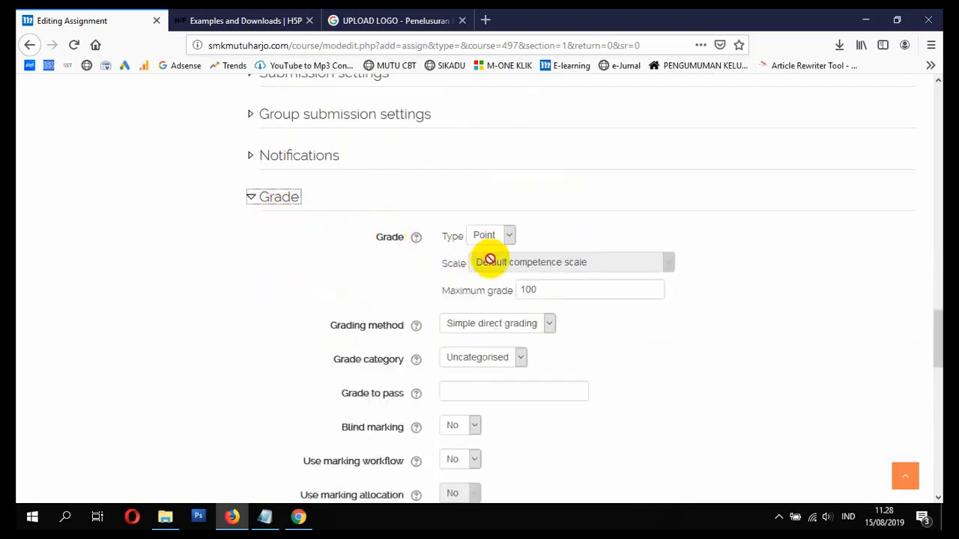
pyautogui.click(251, 196)
pyautogui.scroll(2, 420, 247)
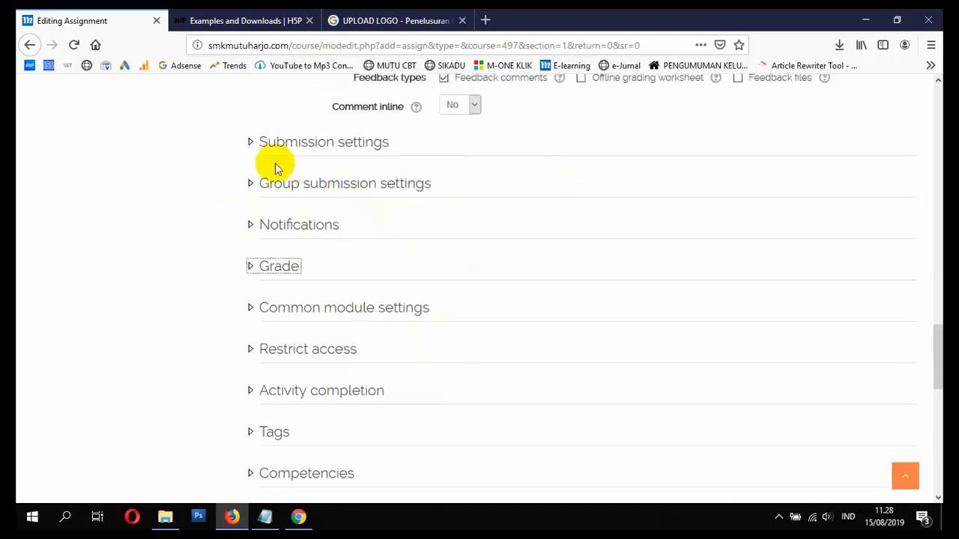
pyautogui.scroll(-5, 332, 216)
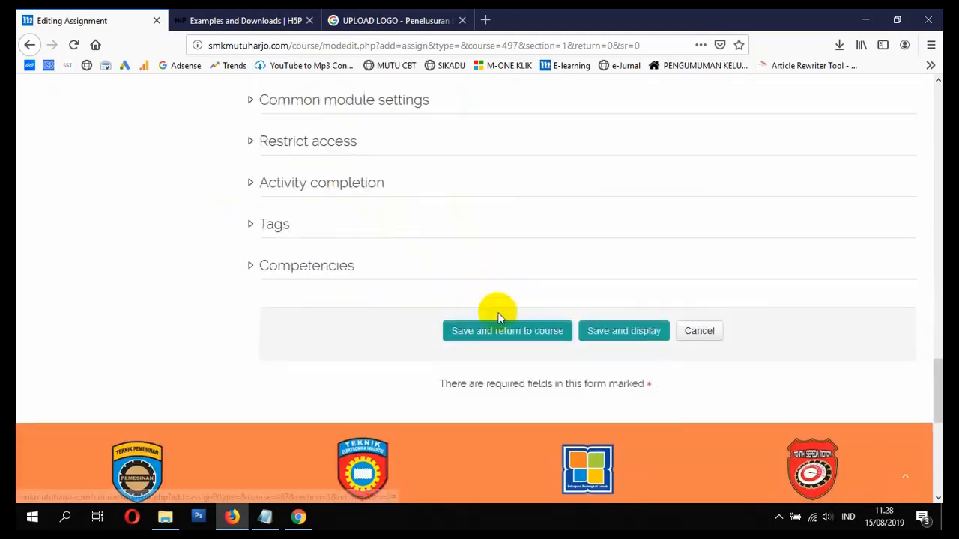
# - Save the assignment, return to the course, and move to the student's browser
pyautogui.click(495, 341)
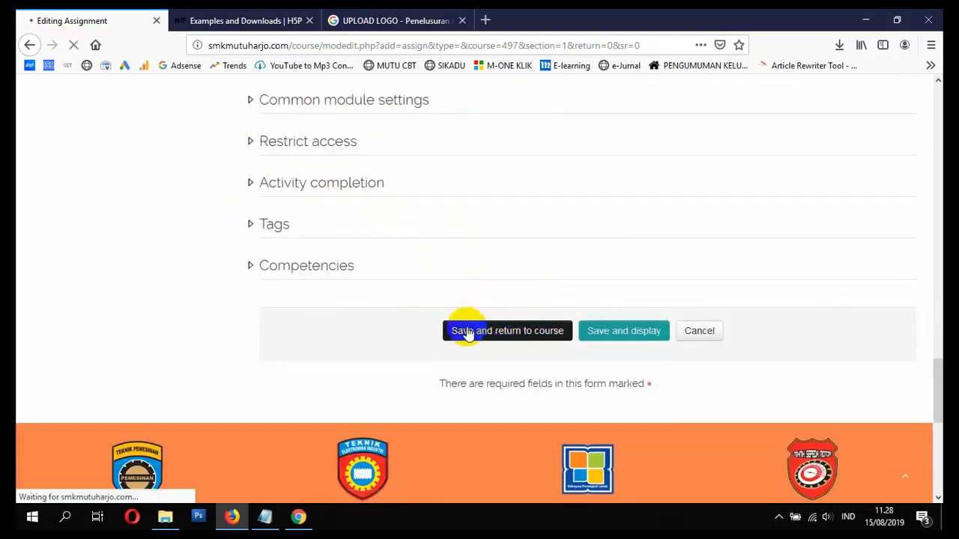
pyautogui.scroll(-10, 468, 335)
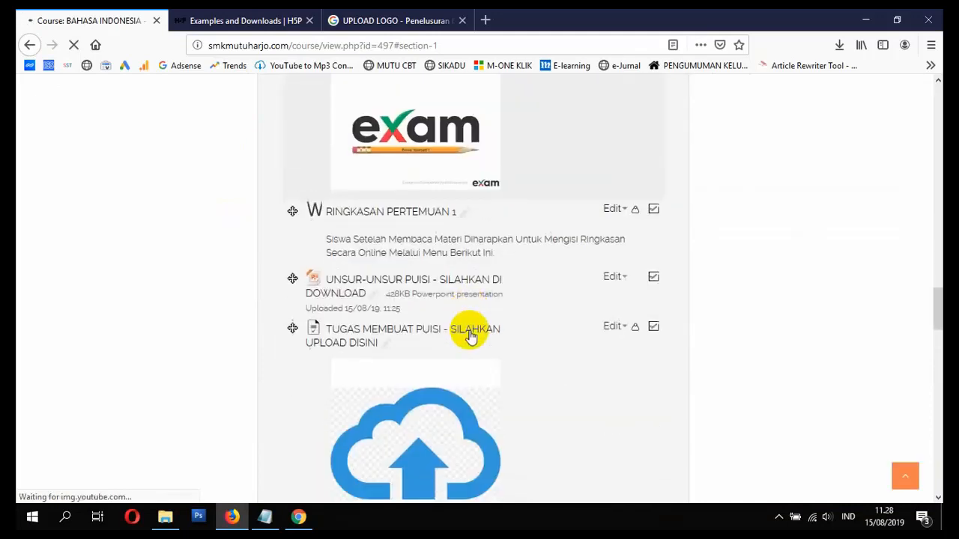
pyautogui.scroll(5, 469, 337)
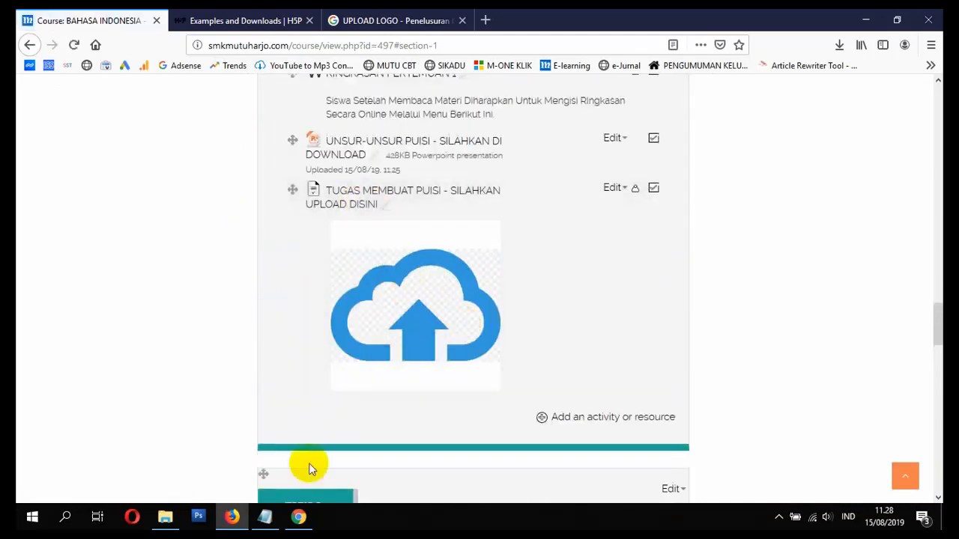
pyautogui.click(298, 517)
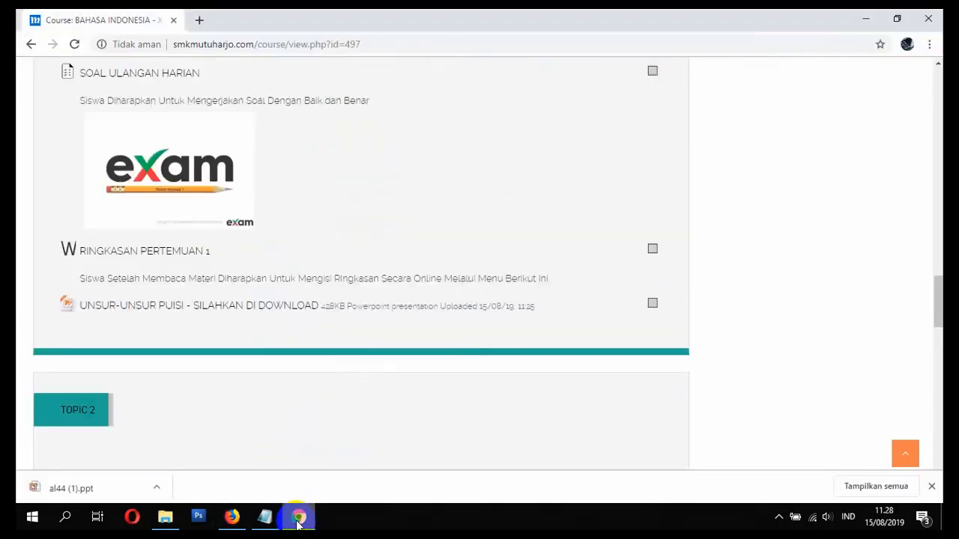
# - Reload the student's course page and open the TUGAS MEMBUAT PUISI - SILAHKAN UPLOAD DISINI assignment
pyautogui.scroll(10, 402, 249)
pyautogui.scroll(15, 403, 249)
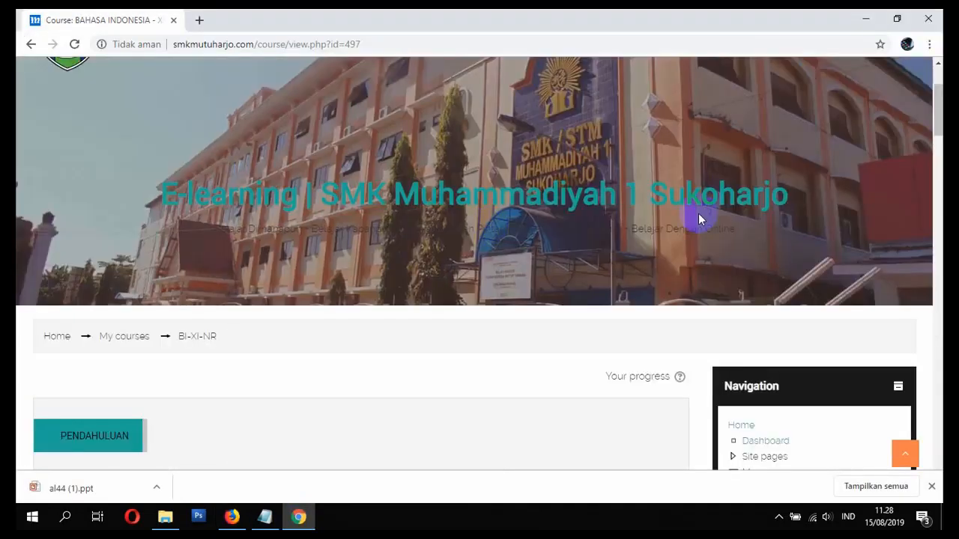
pyautogui.click(78, 47)
pyautogui.scroll(-5, 450, 300)
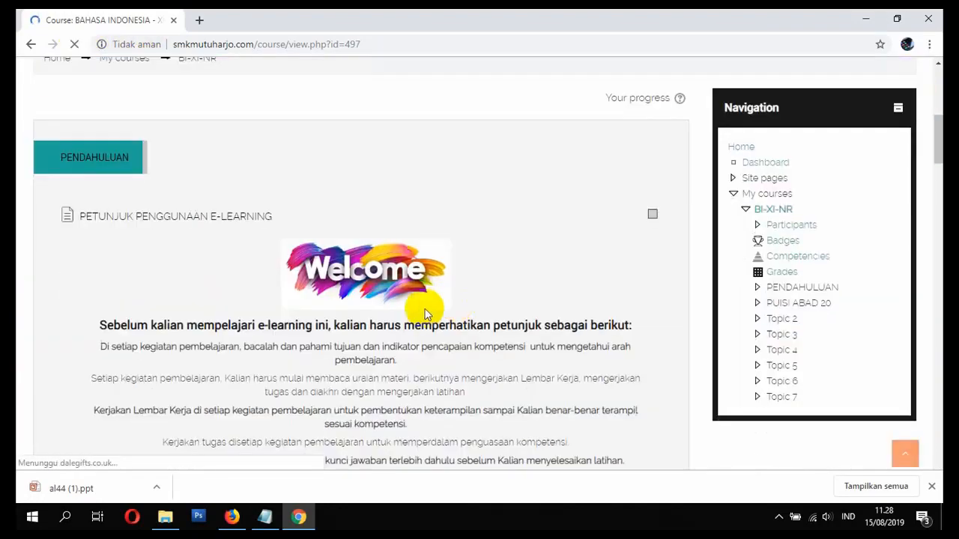
pyautogui.scroll(-20, 424, 313)
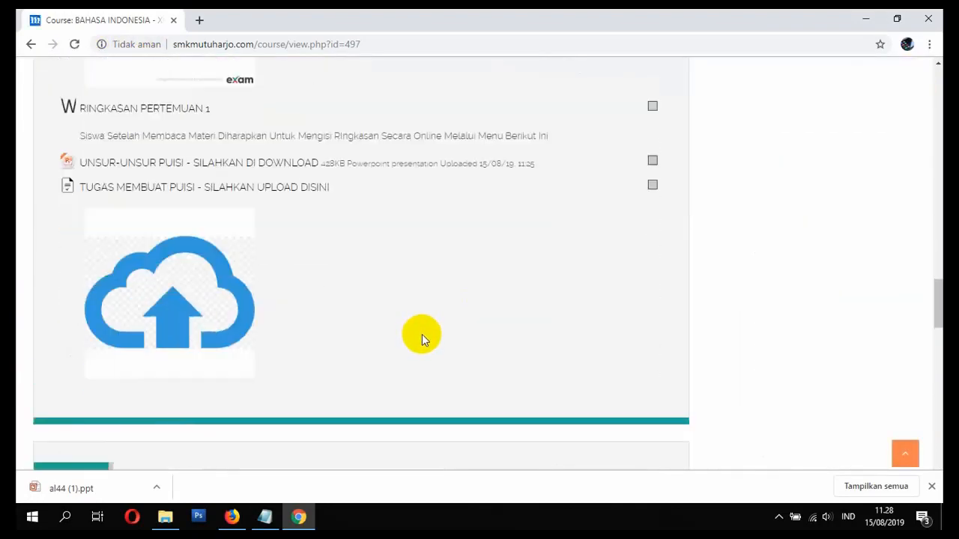
pyautogui.click(189, 194)
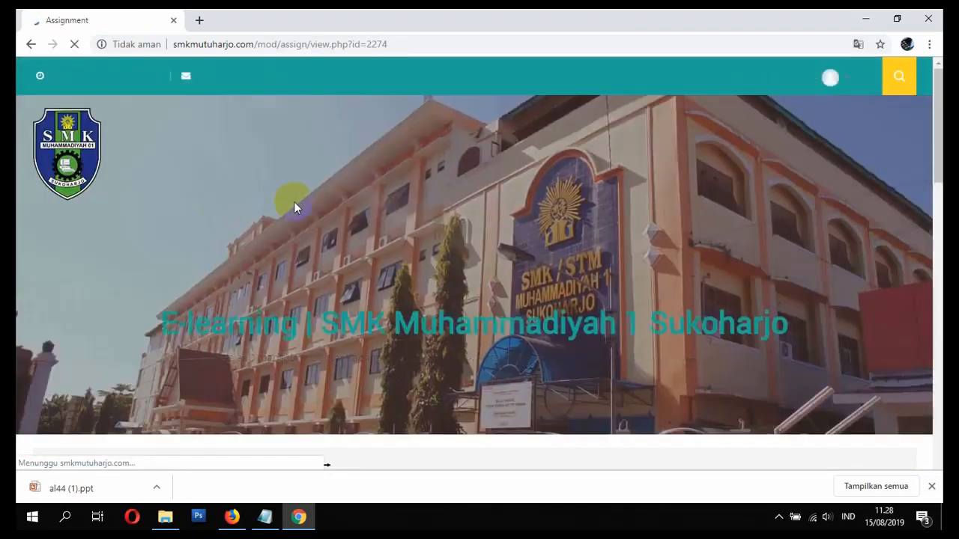
pyautogui.scroll(-3, 449, 232)
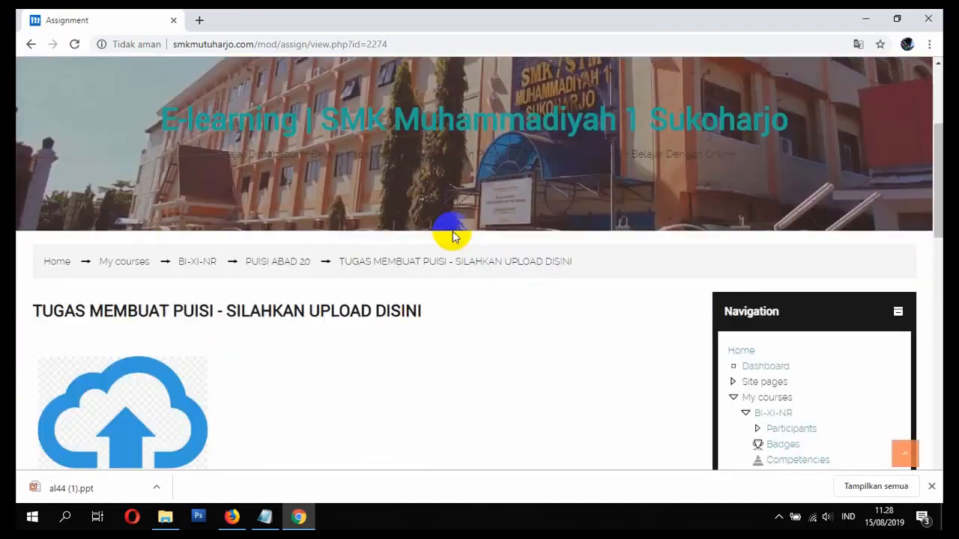
pyautogui.scroll(-5, 454, 258)
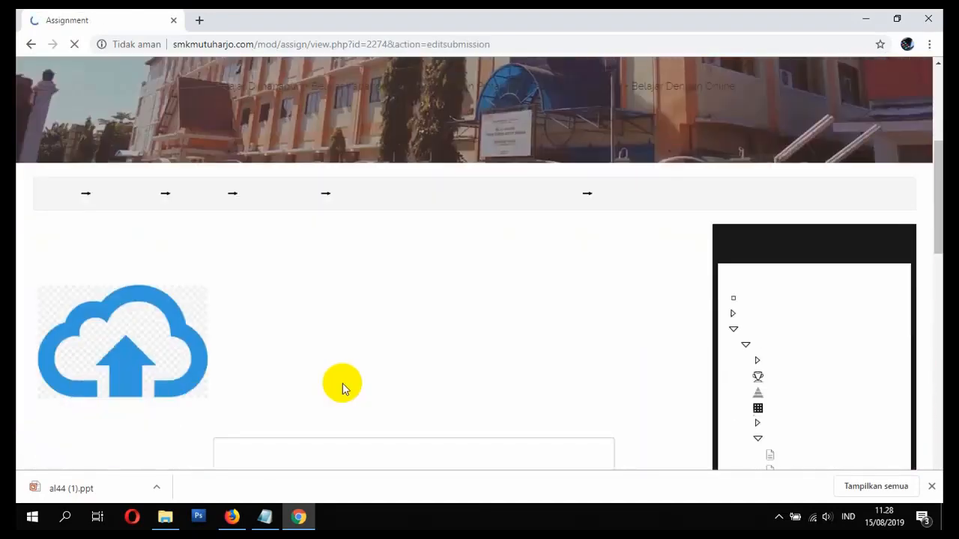
# - Write the online text listing the group members and upload al44 (1).ppt from Downloads
pyautogui.click(302, 289)
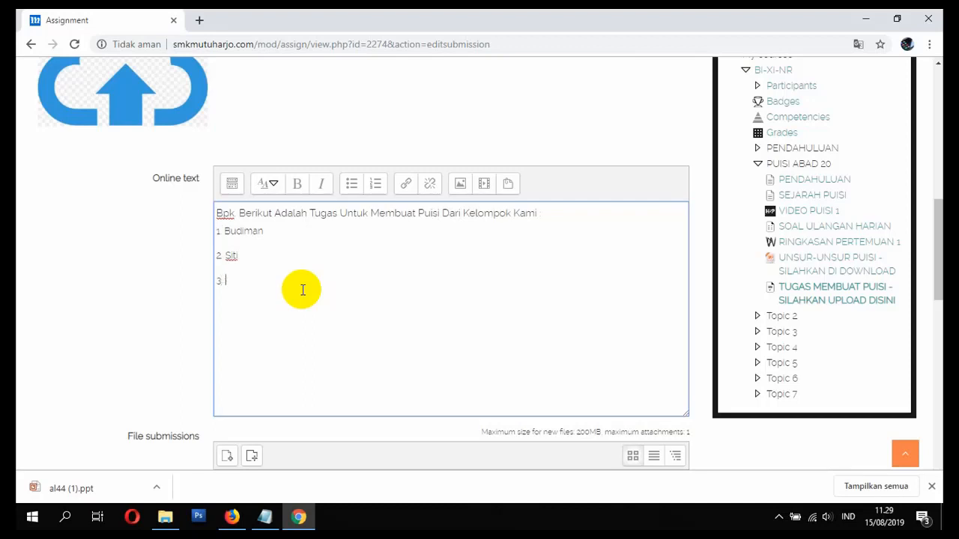
pyautogui.scroll(-3, 303, 290)
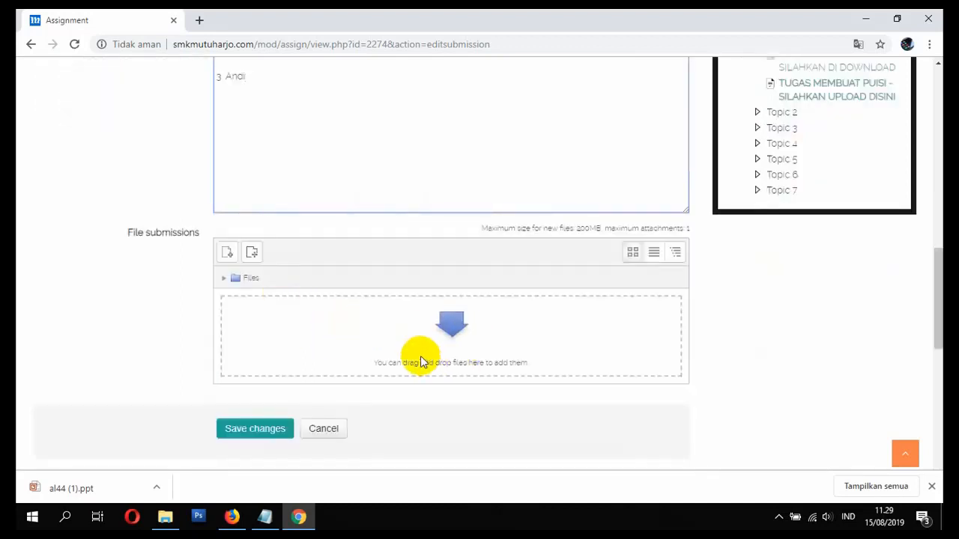
pyautogui.click(228, 255)
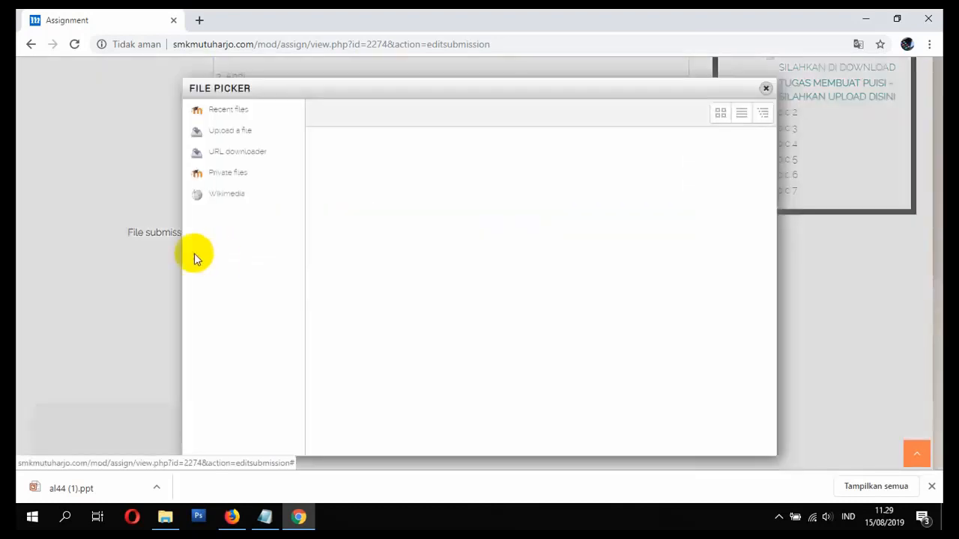
pyautogui.click(237, 135)
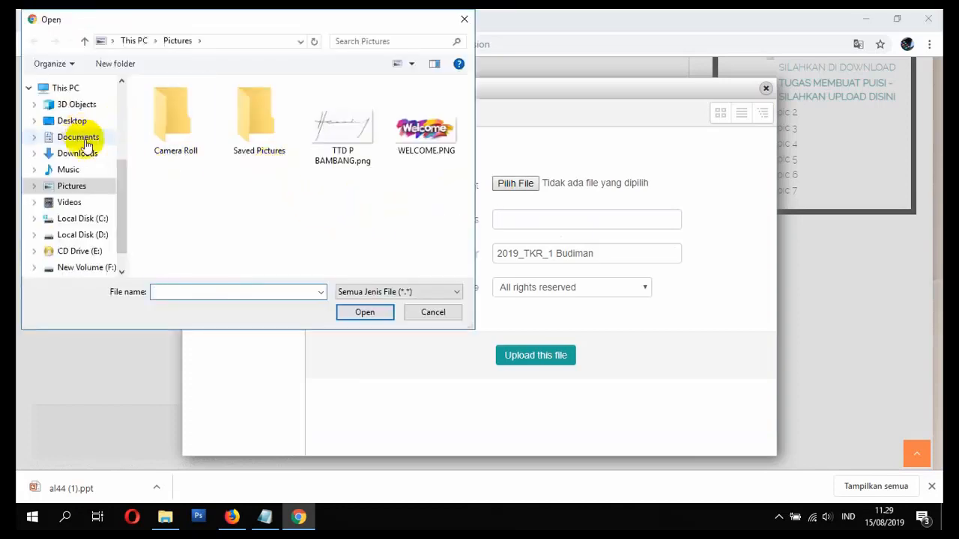
pyautogui.click(75, 153)
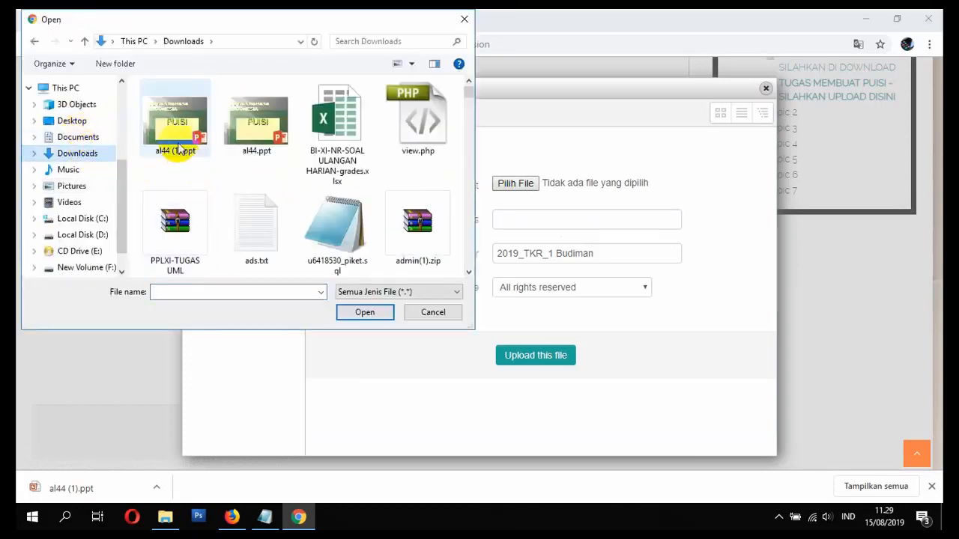
pyautogui.doubleClick(172, 131)
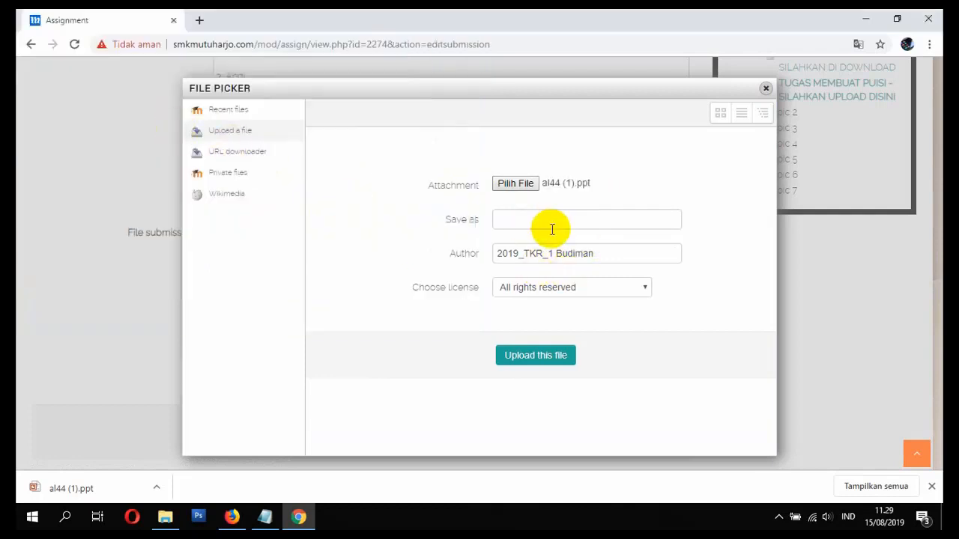
pyautogui.click(531, 357)
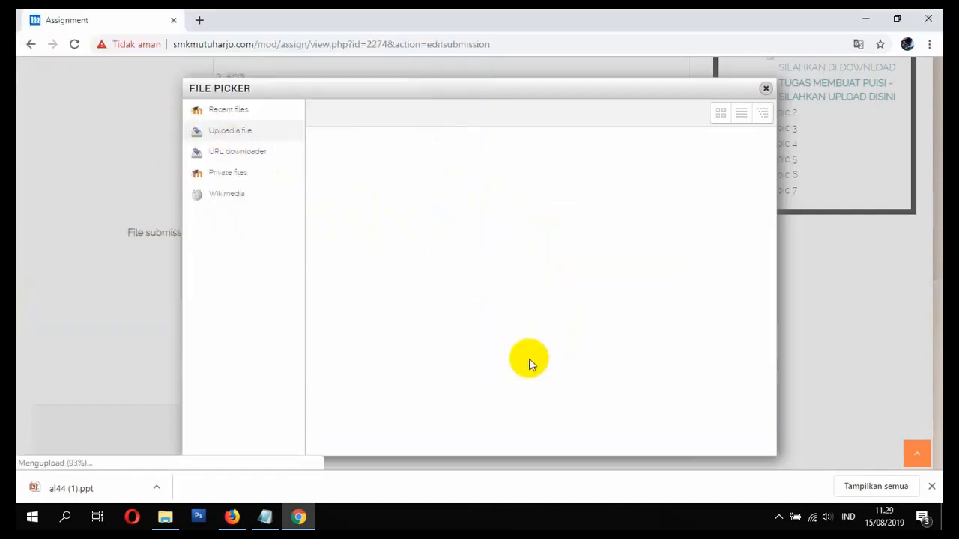
# - Save the submission, collapse the online text view, and switch to Firefox
pyautogui.scroll(-1, 529, 360)
pyautogui.click(256, 373)
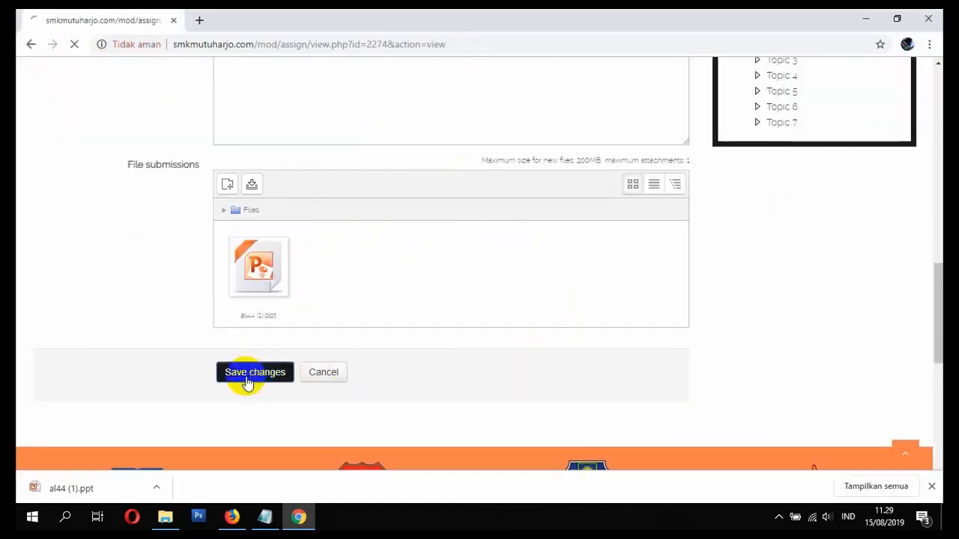
pyautogui.scroll(-7, 326, 348)
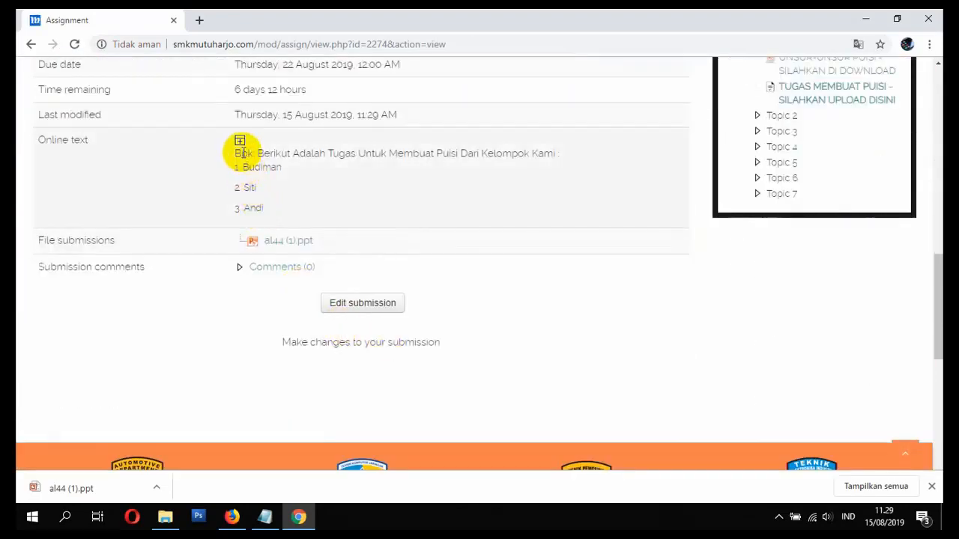
pyautogui.click(240, 141)
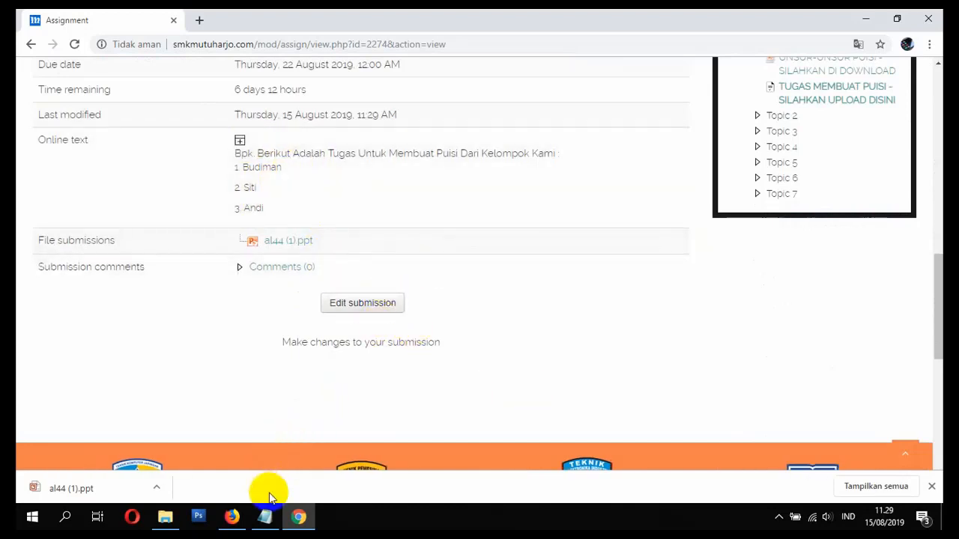
pyautogui.click(239, 517)
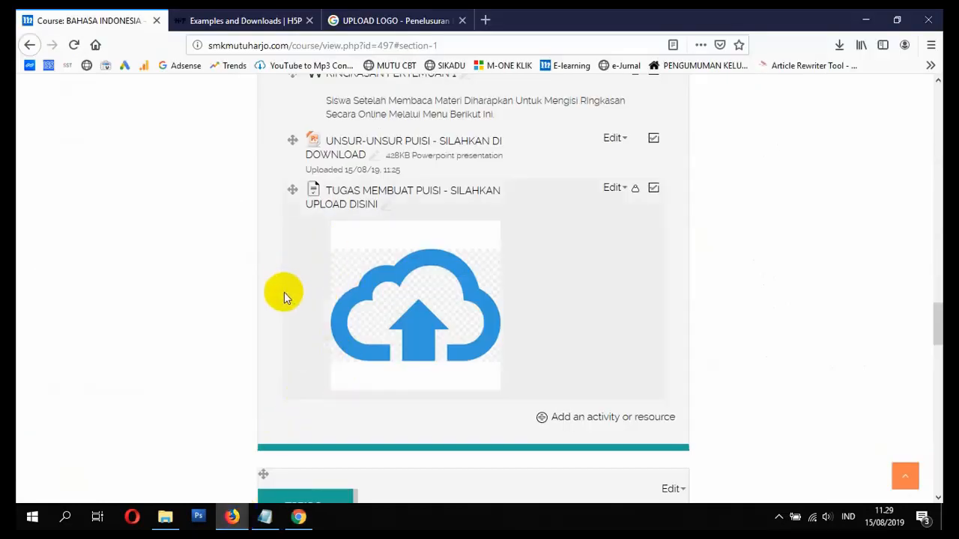
# - Grade the first student's poem 90.00 with feedback 'Puisi Anda Sangat Bagus' and save
pyautogui.click(354, 206)
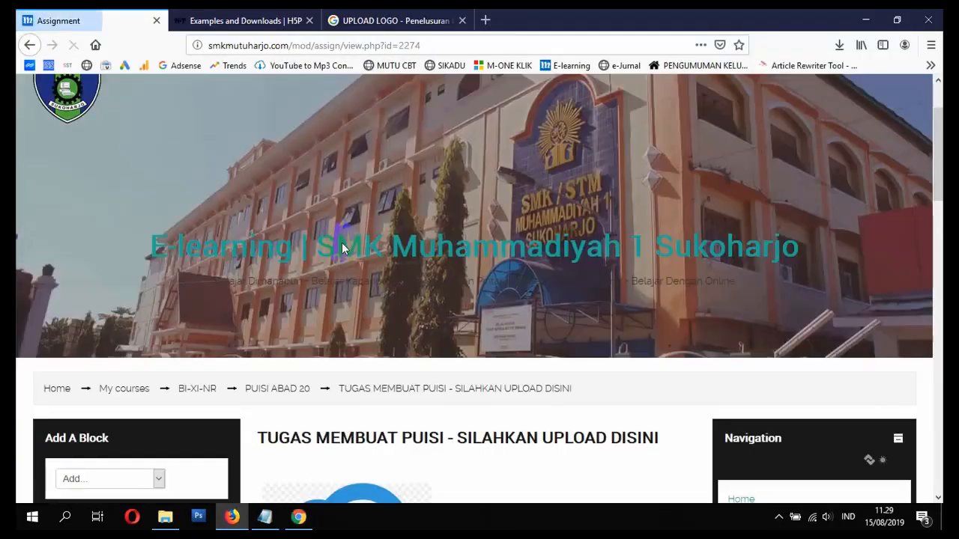
pyautogui.scroll(-5, 342, 235)
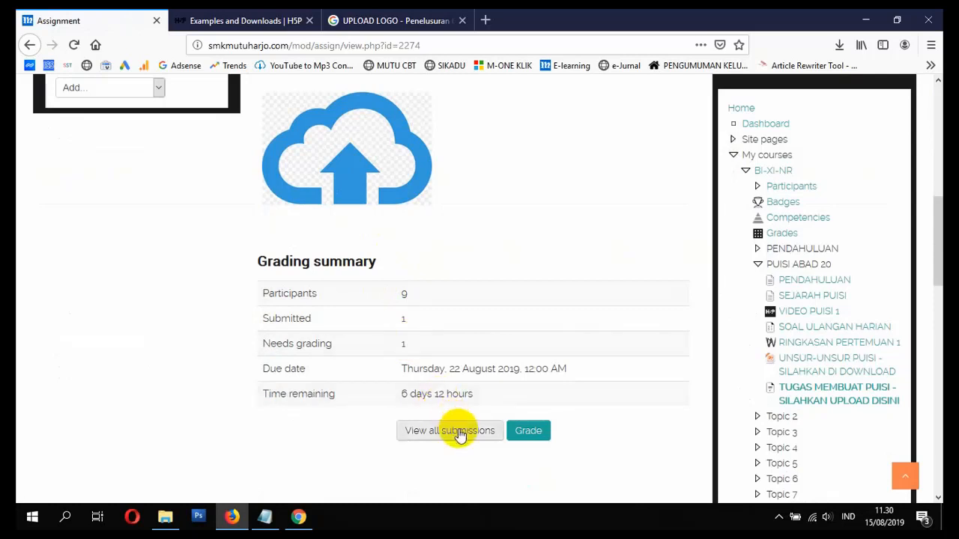
pyautogui.click(525, 440)
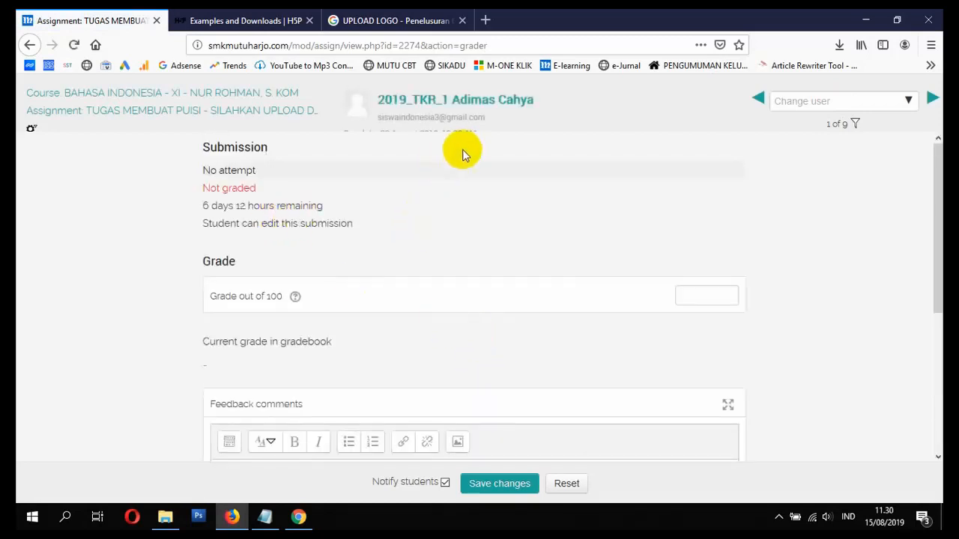
pyautogui.scroll(-2, 462, 149)
pyautogui.scroll(2, 406, 256)
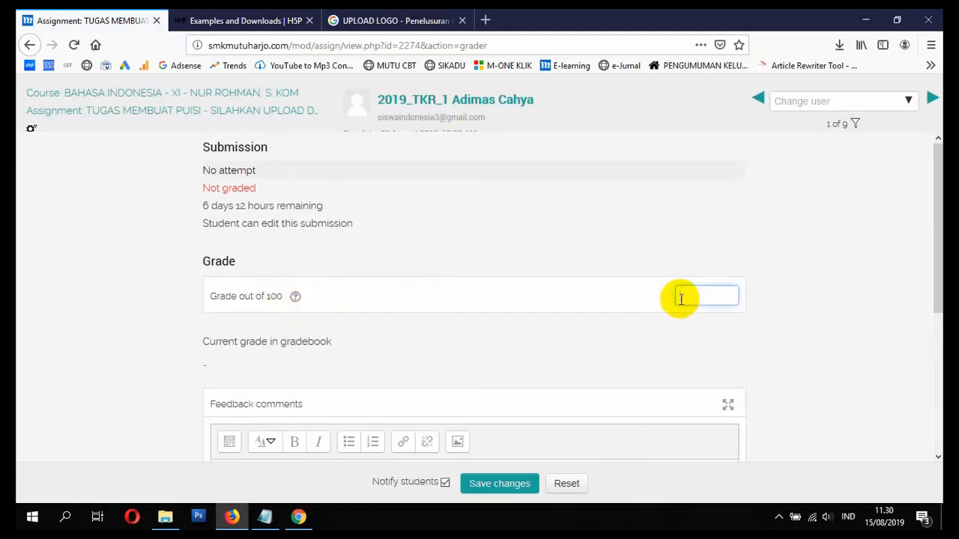
pyautogui.scroll(-2, 614, 341)
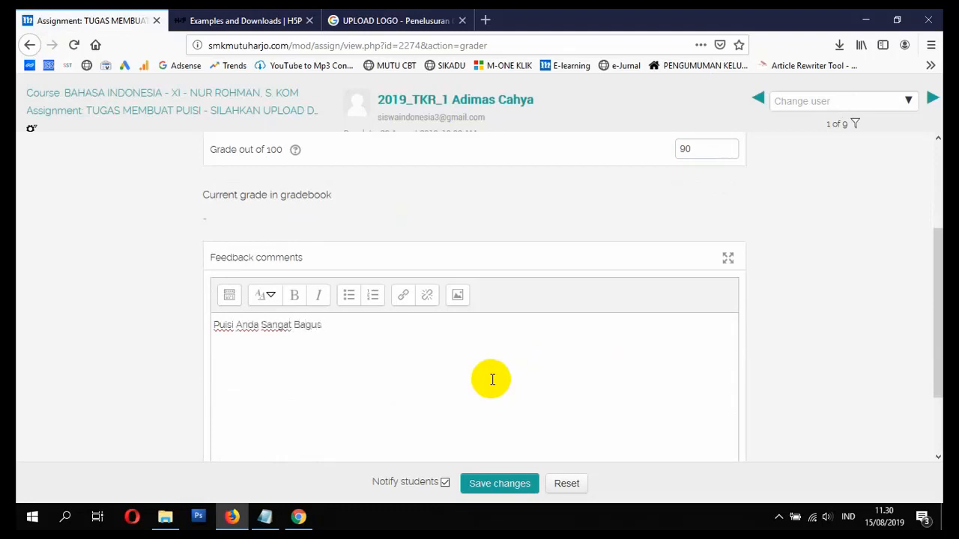
pyautogui.scroll(-3, 491, 383)
pyautogui.click(534, 488)
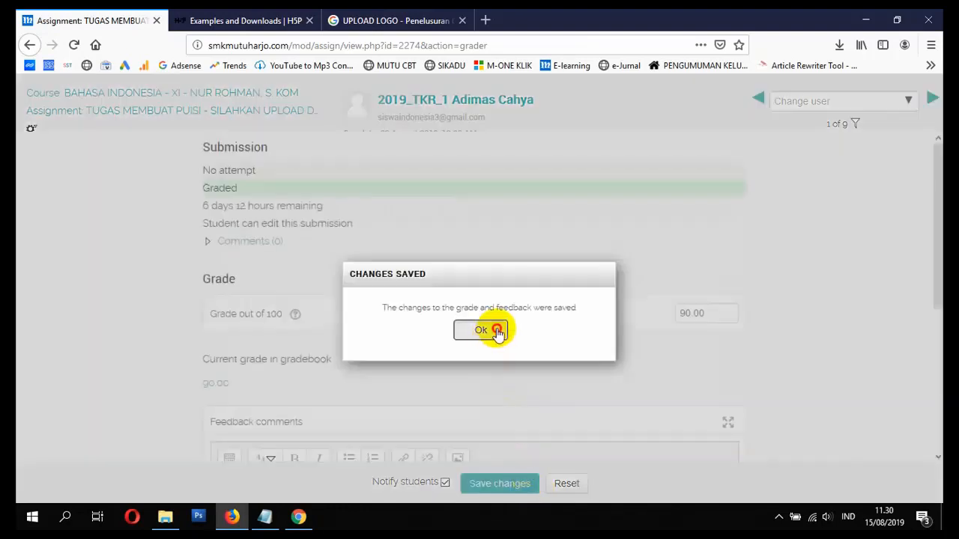
pyautogui.click(496, 332)
# - Open the list of students to grade, then go back to the assignment overview
pyautogui.scroll(-5, 454, 284)
pyautogui.scroll(5, 591, 310)
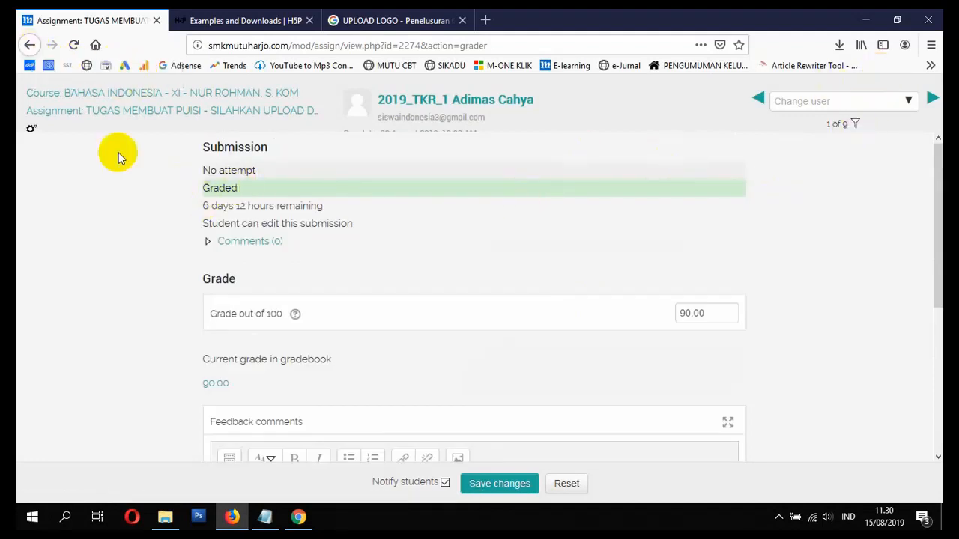
pyautogui.scroll(-5, 428, 161)
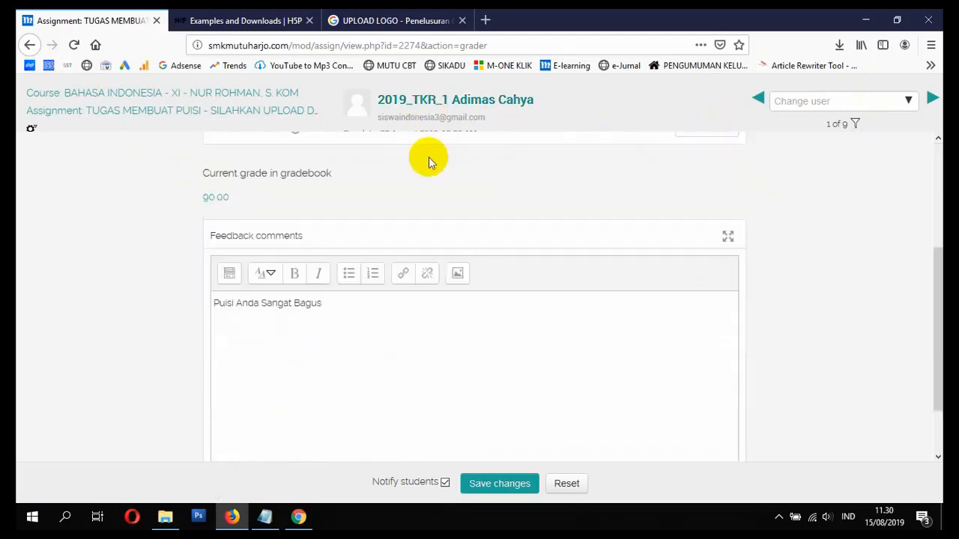
pyautogui.click(908, 103)
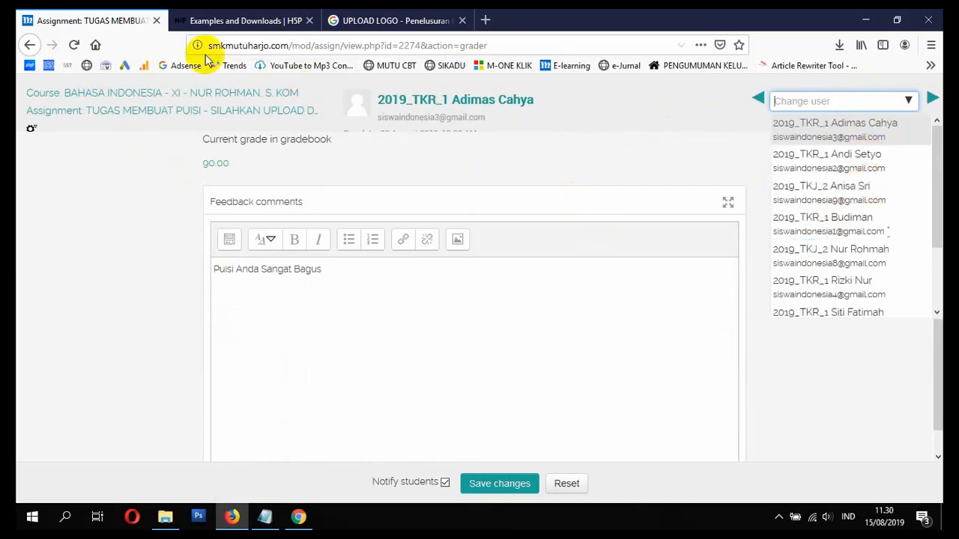
pyautogui.click(31, 44)
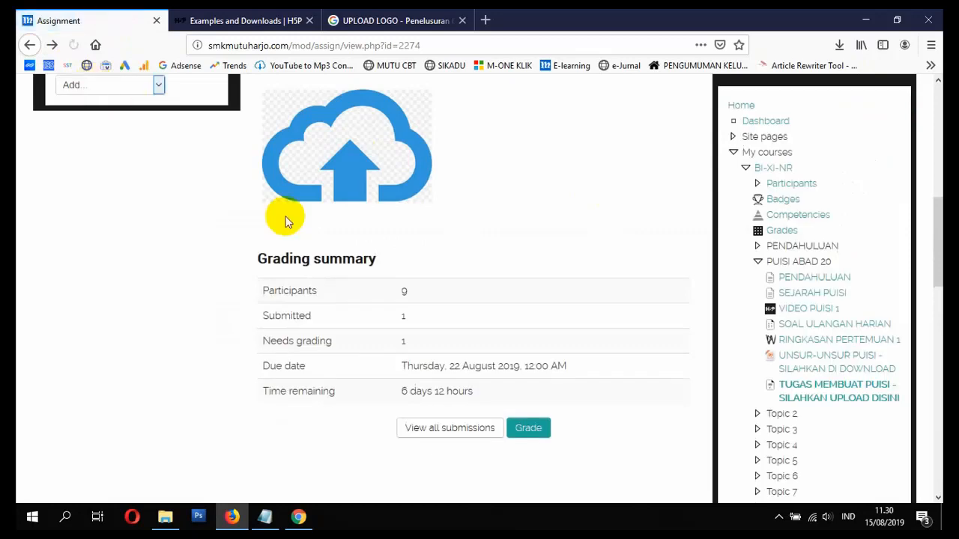
# - Grade the first student's submission 95.00 with feedback 'Puisi Anda Sangat Menarik' and save
pyautogui.click(468, 427)
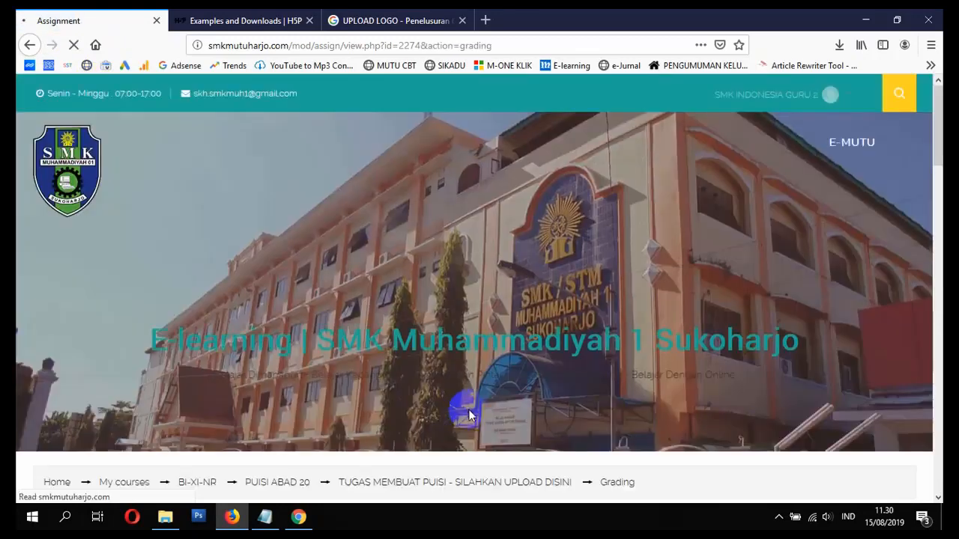
pyautogui.scroll(-3, 472, 422)
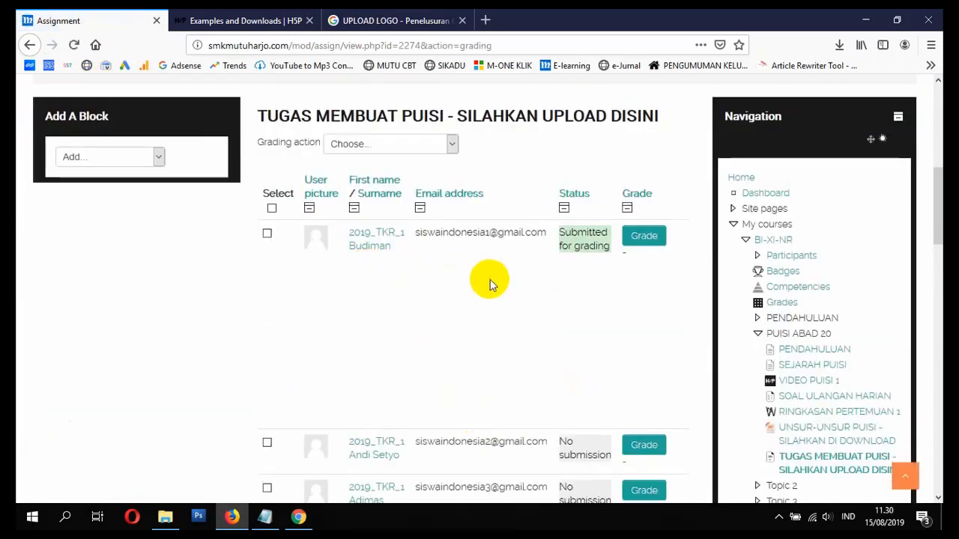
pyautogui.scroll(-1, 573, 262)
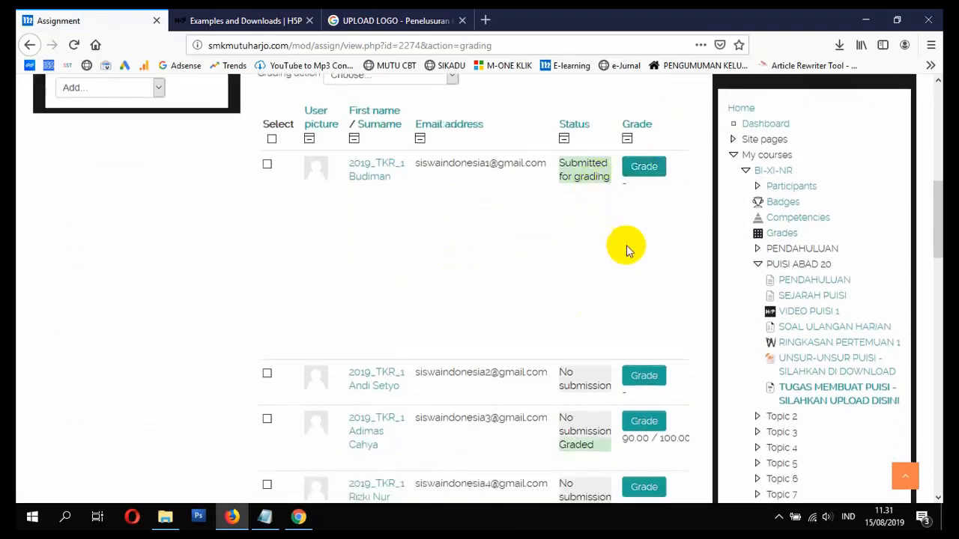
pyautogui.click(644, 170)
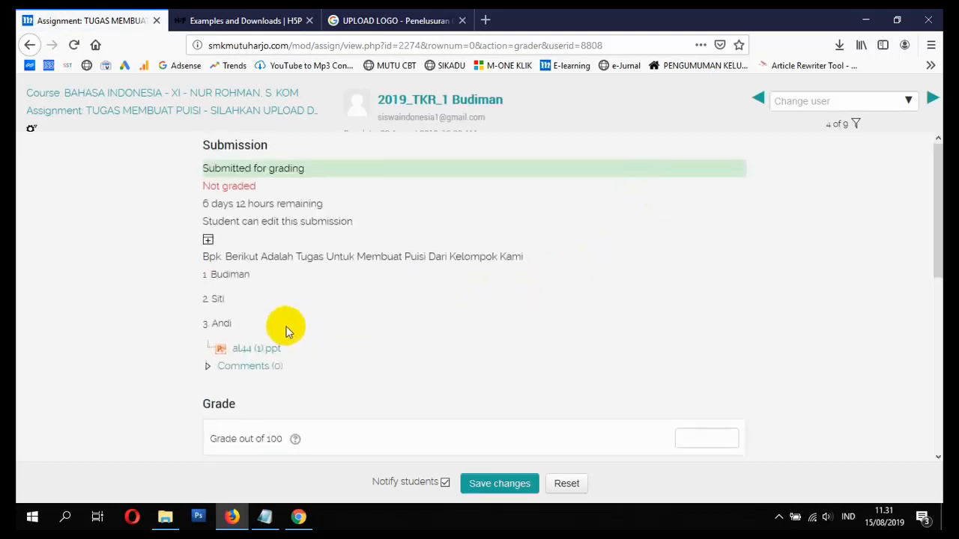
pyautogui.scroll(-2, 285, 325)
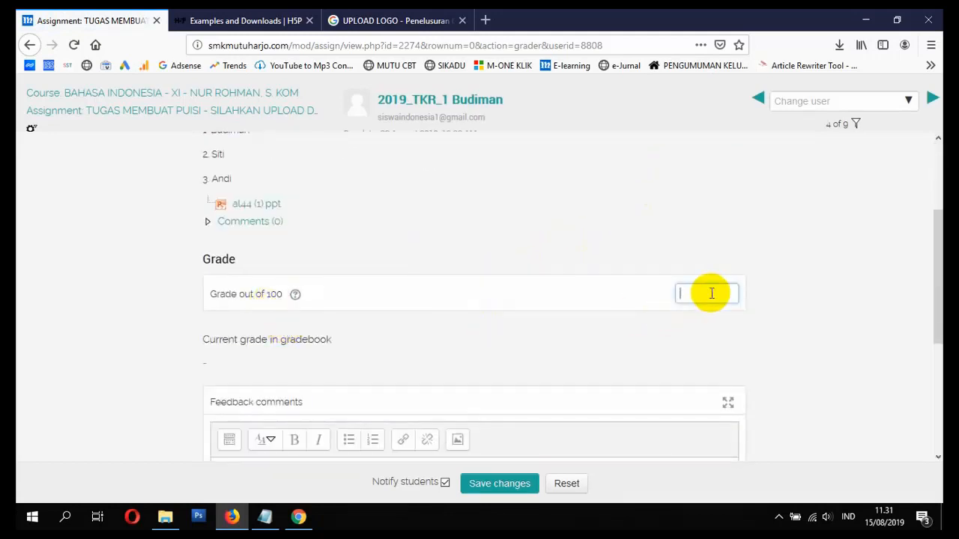
pyautogui.scroll(-3, 443, 364)
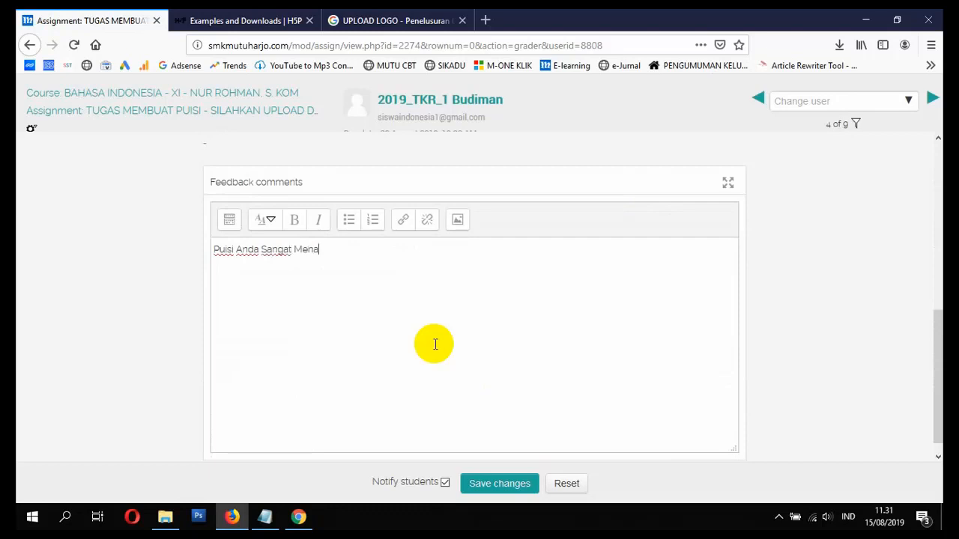
pyautogui.click(500, 484)
pyautogui.click(490, 330)
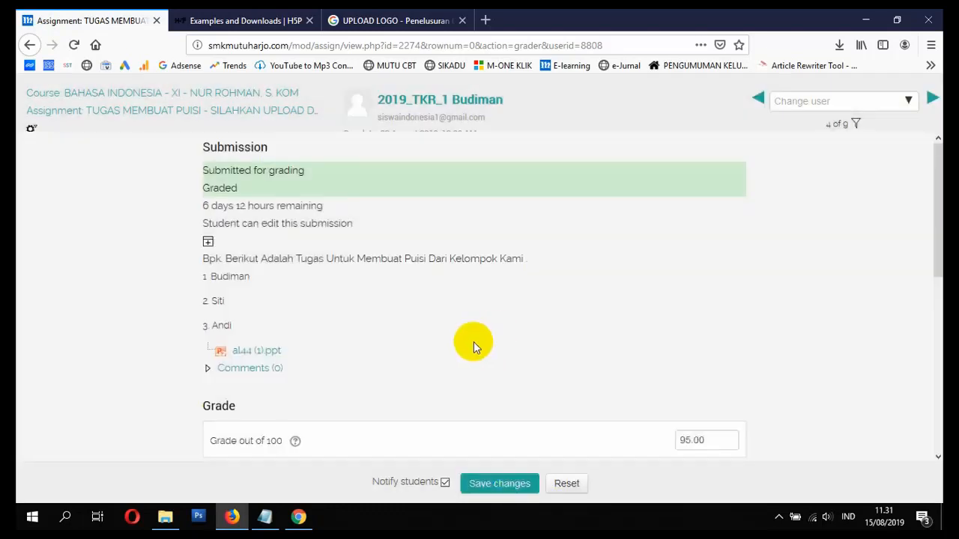
# - Return to the assignment's grading list and open the Grading action menu
pyautogui.click(31, 46)
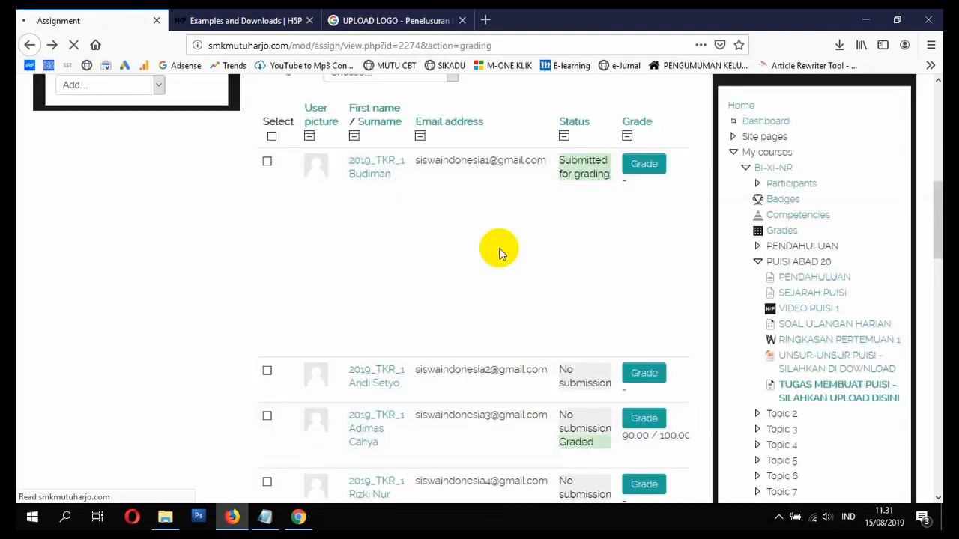
pyautogui.scroll(-6, 542, 239)
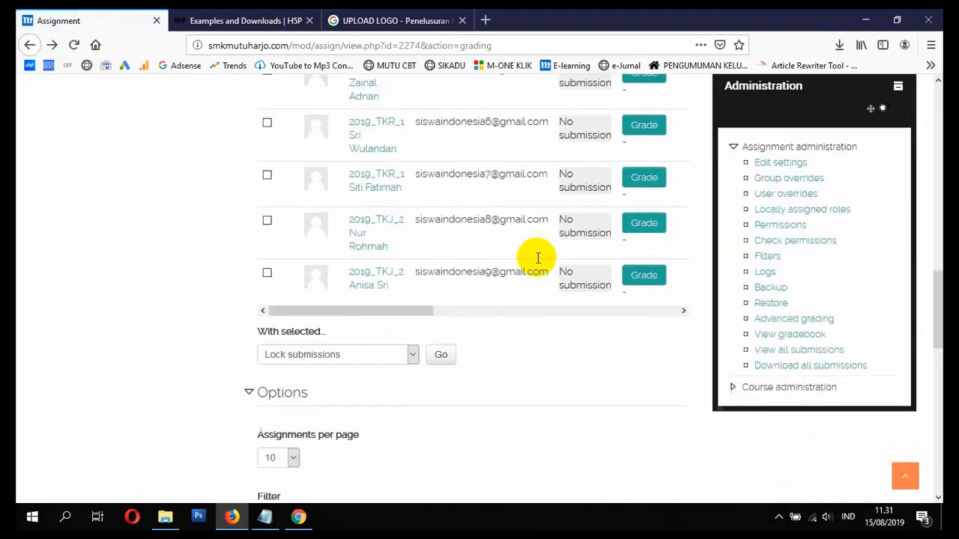
pyautogui.scroll(4, 531, 302)
pyautogui.scroll(5, 526, 302)
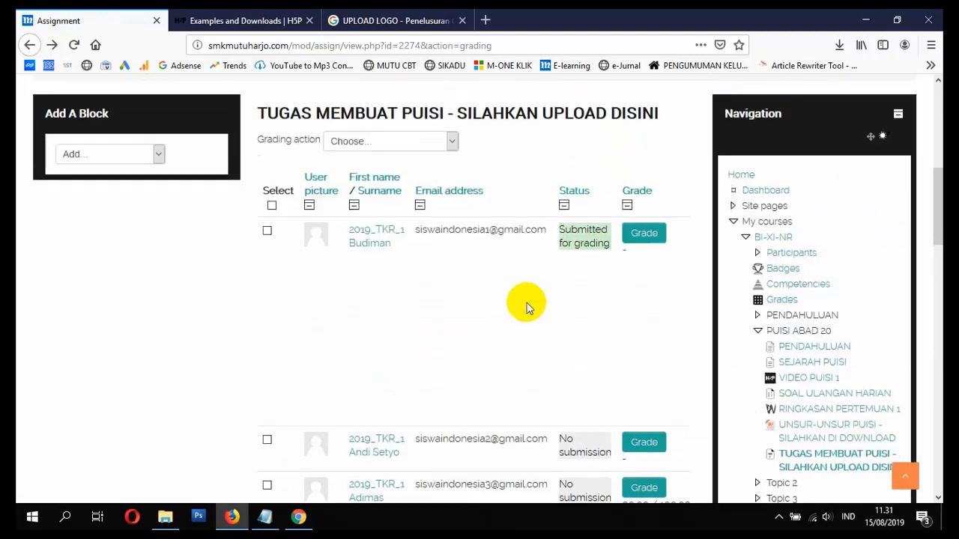
pyautogui.click(390, 152)
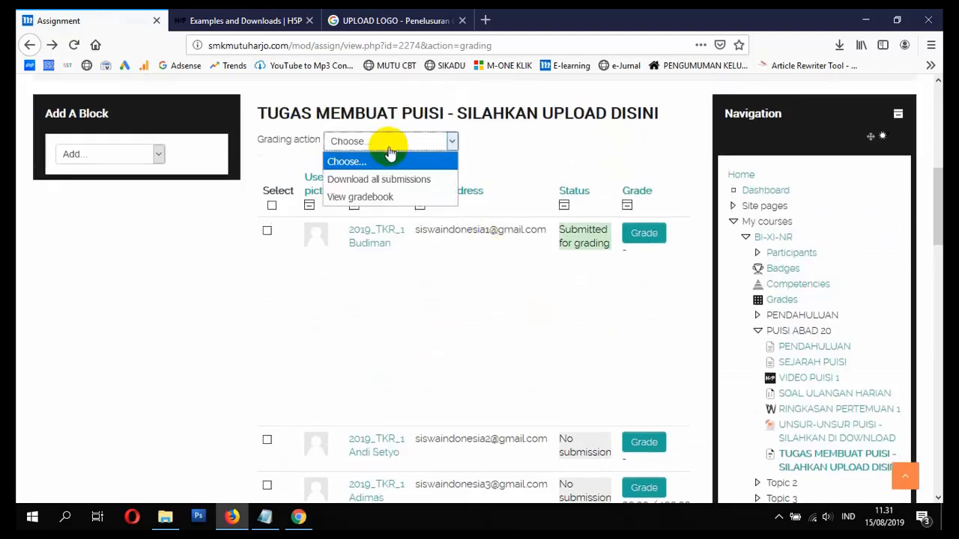
# - Open the gradebook and inspect the Grader report showing the 95.00 assignment score
pyautogui.click(404, 200)
pyautogui.scroll(-5, 470, 245)
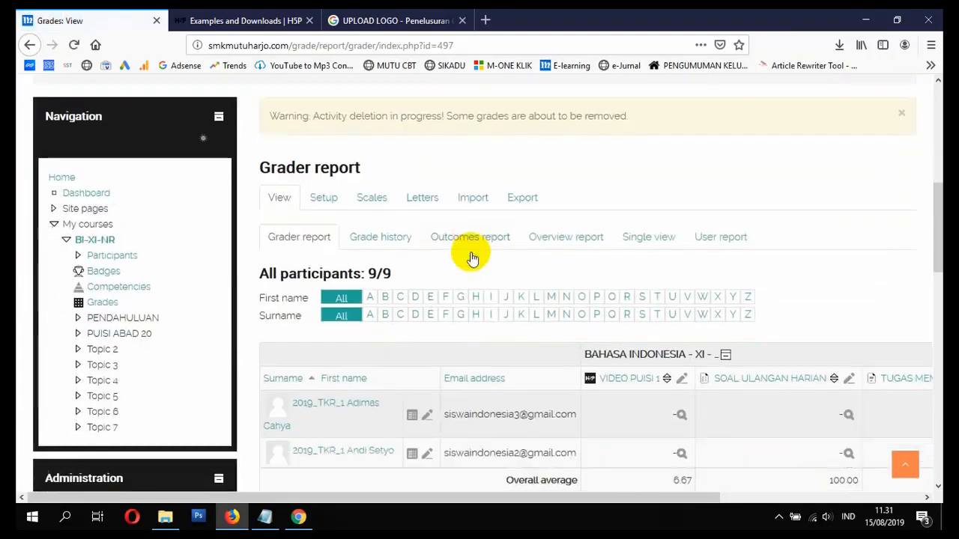
pyautogui.scroll(-3, 471, 259)
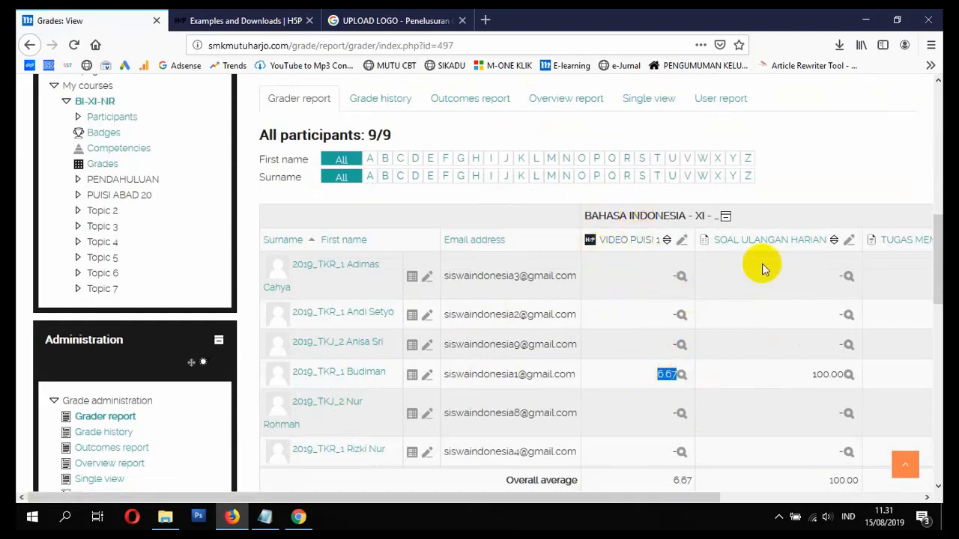
pyautogui.scroll(-1, 794, 316)
pyautogui.scroll(-1, 794, 316)
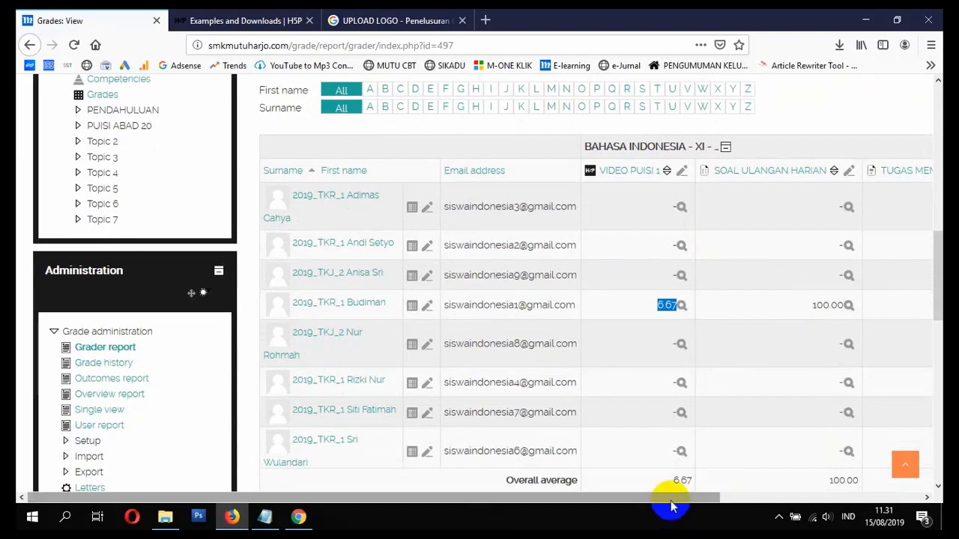
pyautogui.moveTo(667, 496); pyautogui.dragTo(873, 499)
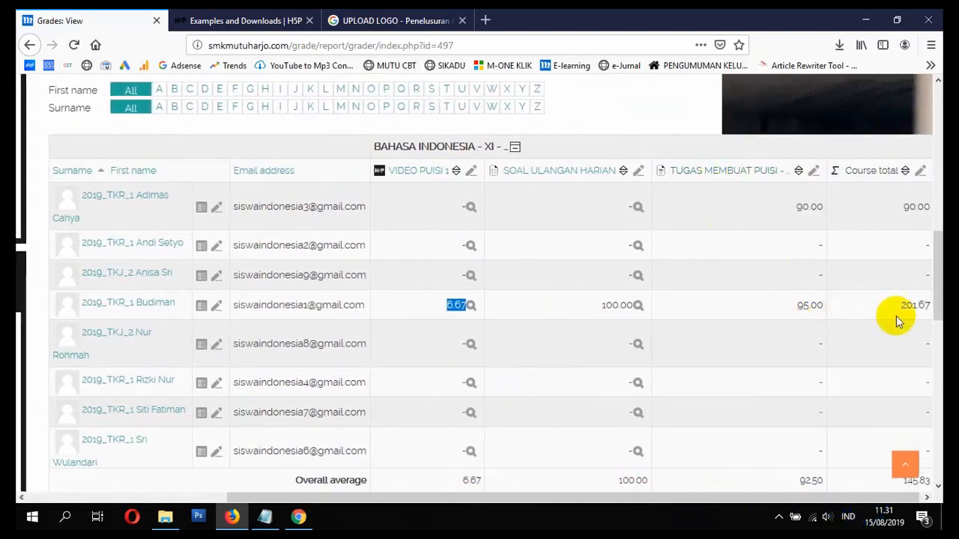
pyautogui.scroll(-3, 914, 280)
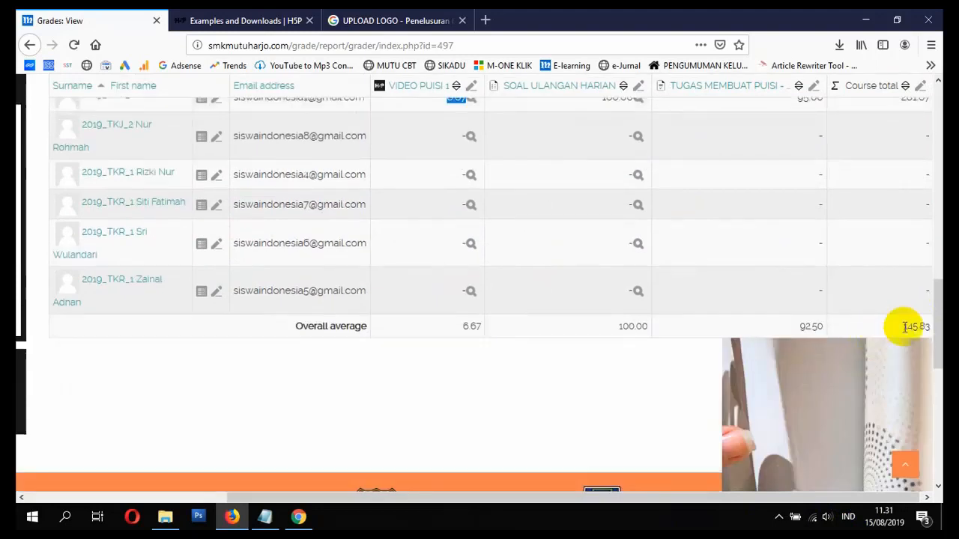
pyautogui.moveTo(693, 498); pyautogui.dragTo(587, 498)
pyautogui.scroll(2, 657, 353)
pyautogui.scroll(3, 657, 353)
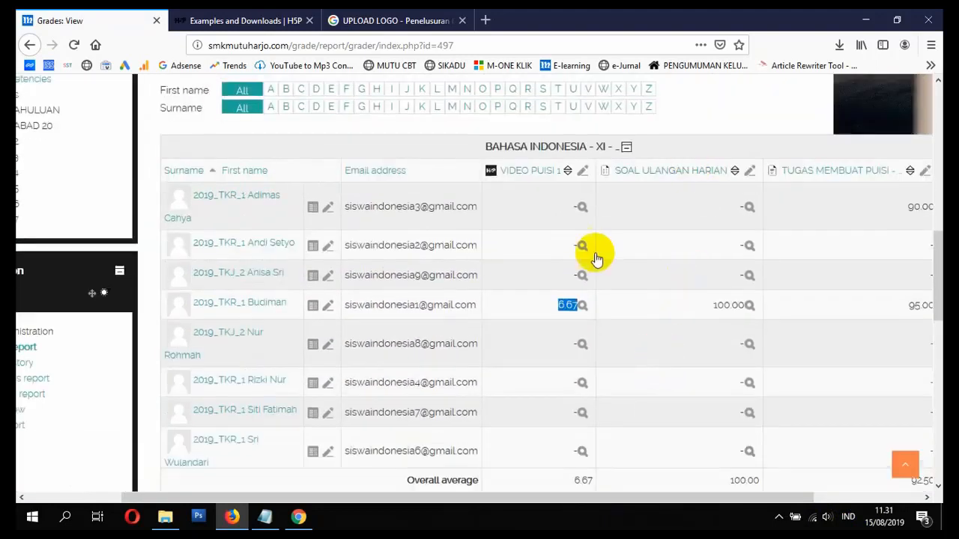
# - Open the VIDEO PUISI 1 results and review the student's answers, scored 6 of 10
pyautogui.click(524, 175)
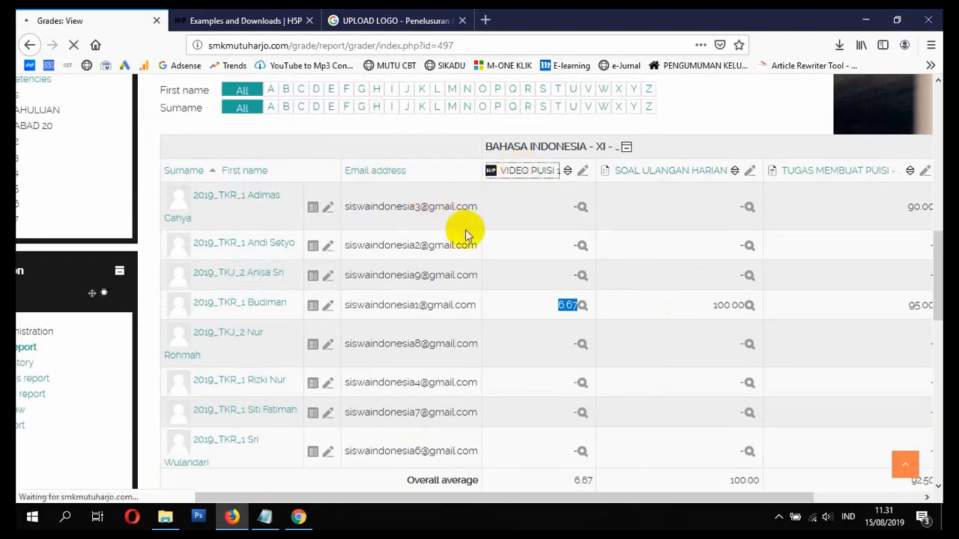
pyautogui.scroll(-3, 465, 230)
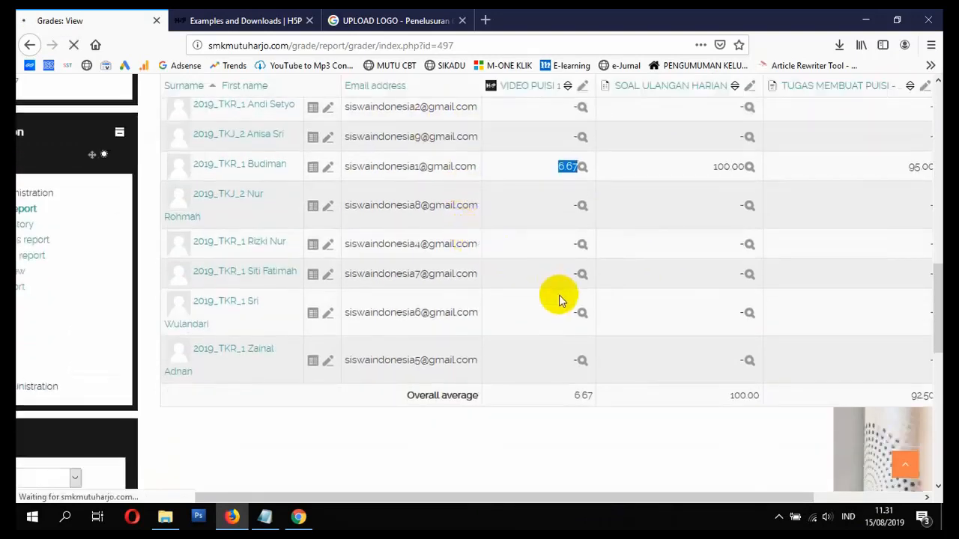
pyautogui.scroll(-3, 516, 311)
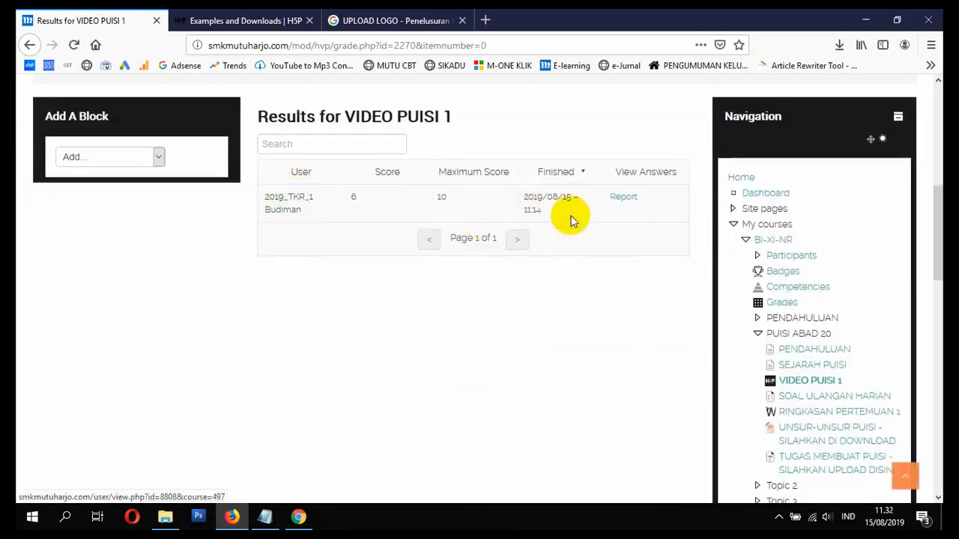
pyautogui.click(631, 203)
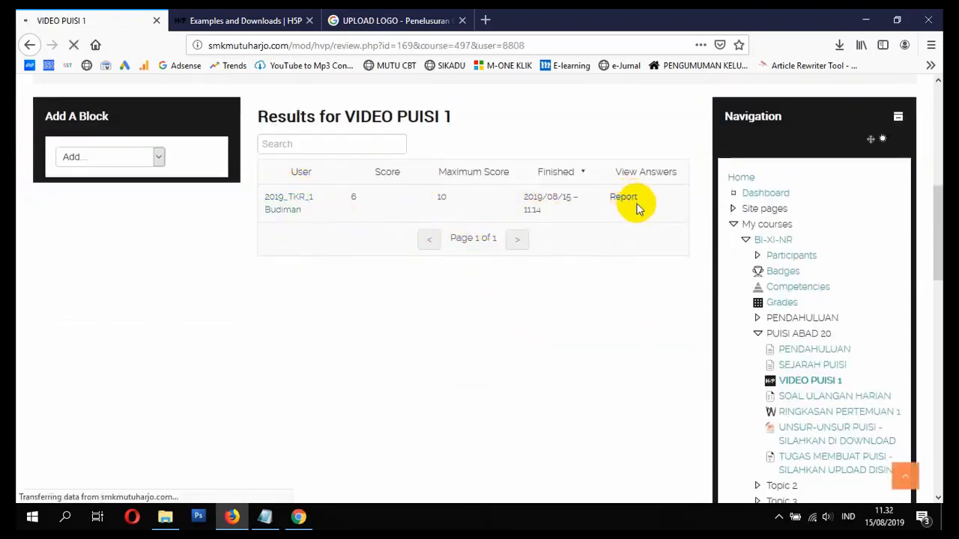
pyautogui.scroll(-4, 637, 208)
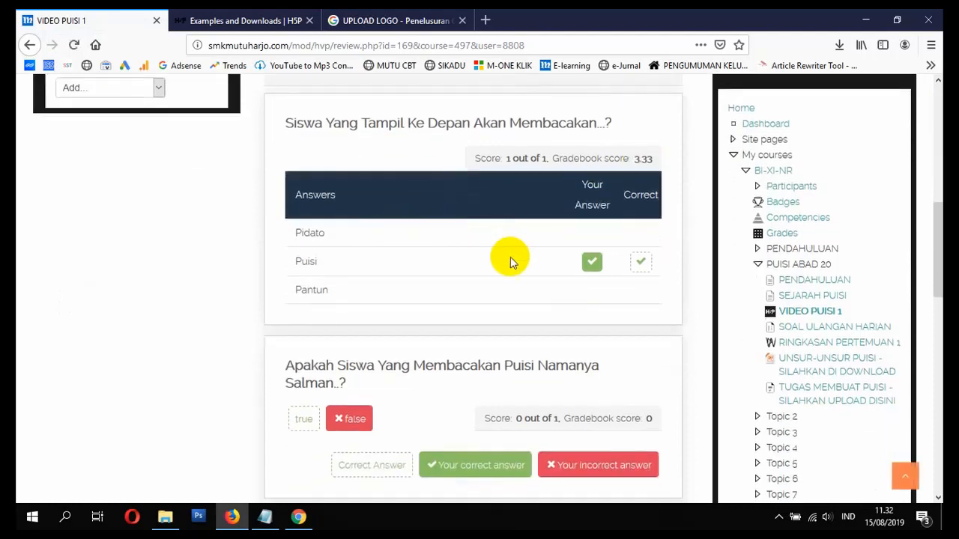
pyautogui.scroll(-3, 627, 295)
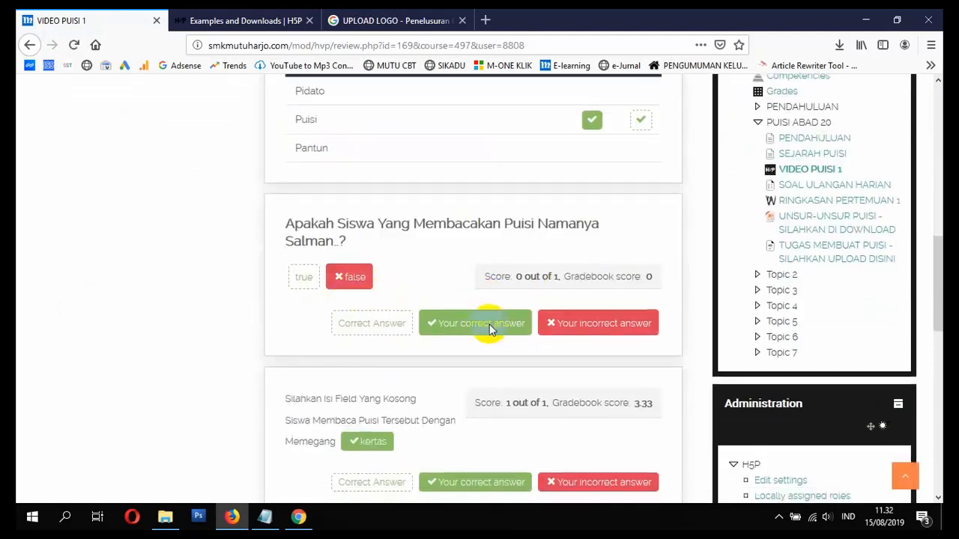
pyautogui.scroll(-3, 480, 327)
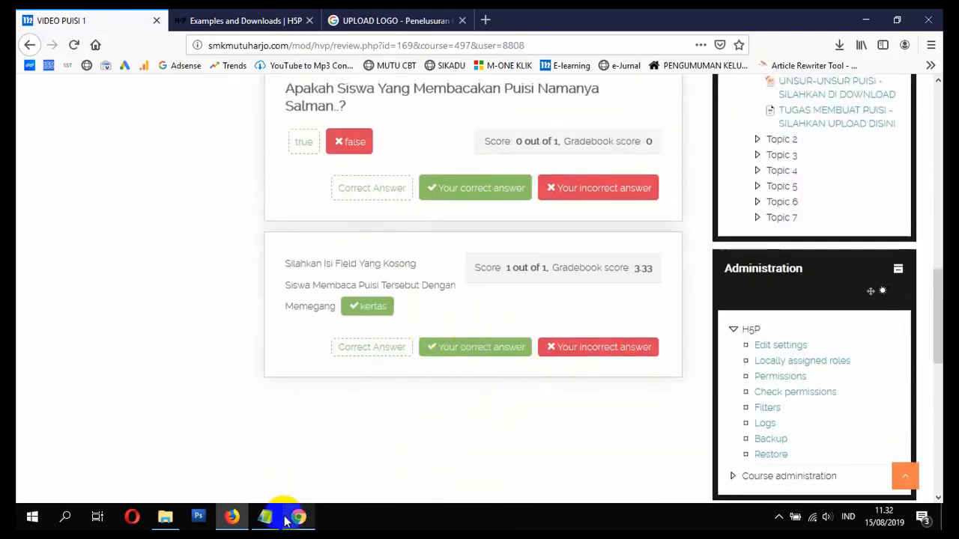
pyautogui.moveTo(306, 522)
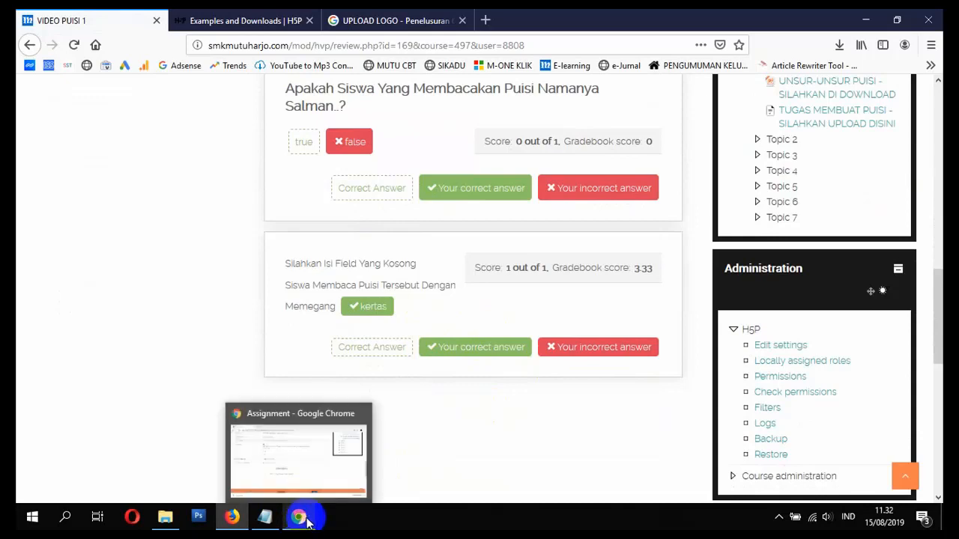
# - Bring the ISI VIDEO SMK MUTUHARJO.txt checklist to the front and show the hidden tray icons
pyautogui.click(265, 517)
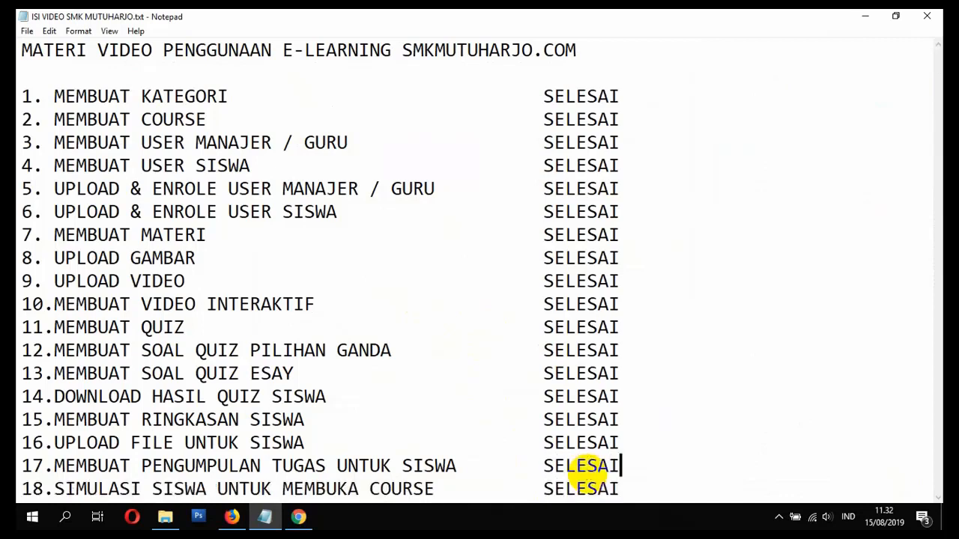
pyautogui.click(634, 350)
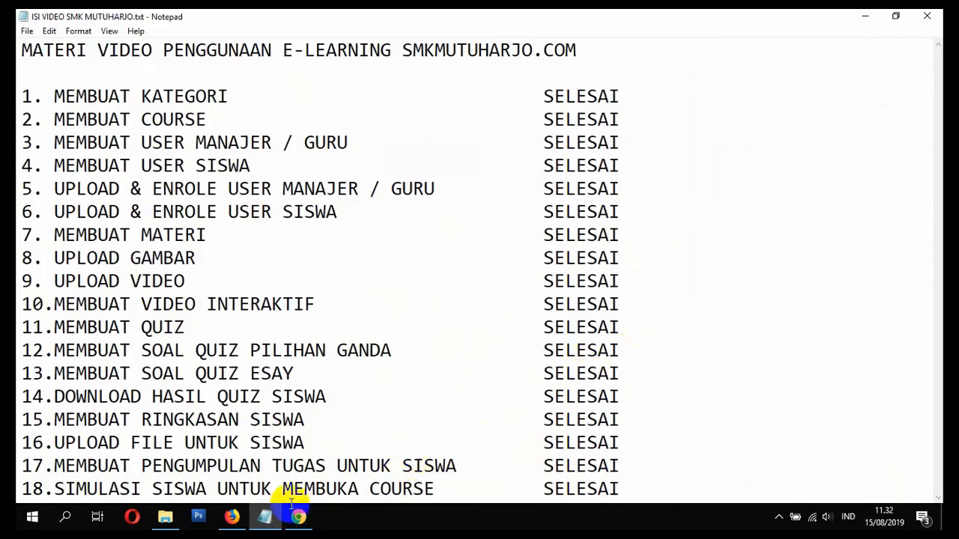
pyautogui.click(780, 517)
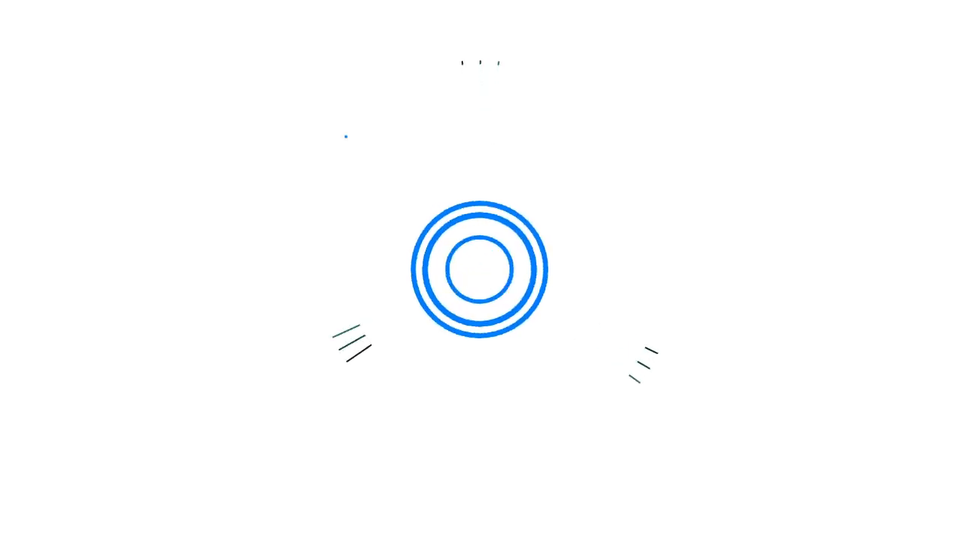